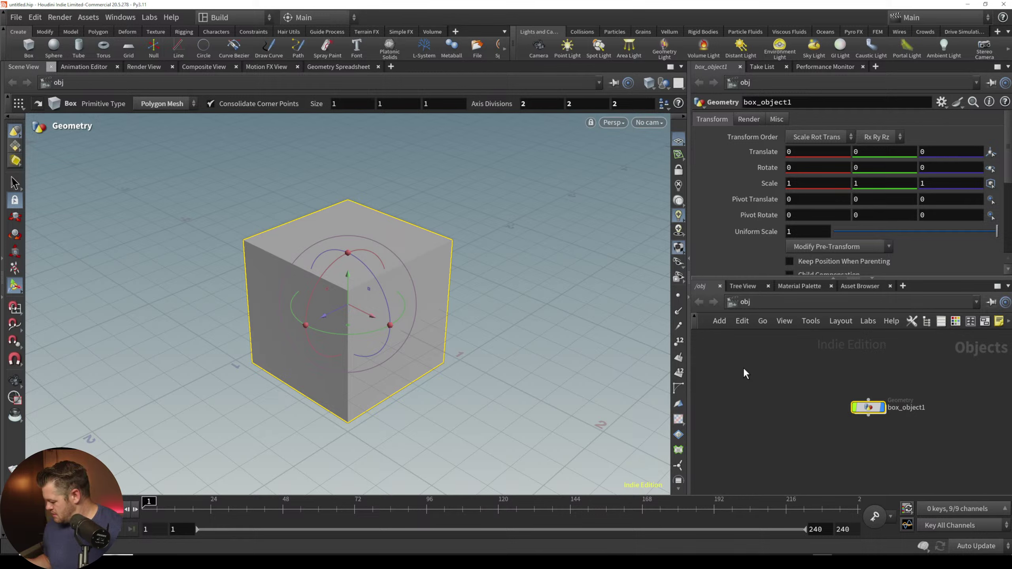
Step: Enter the box object's geometry network and reshape the box to about 0.45 high and 1.82 deep
double_click(868, 407)
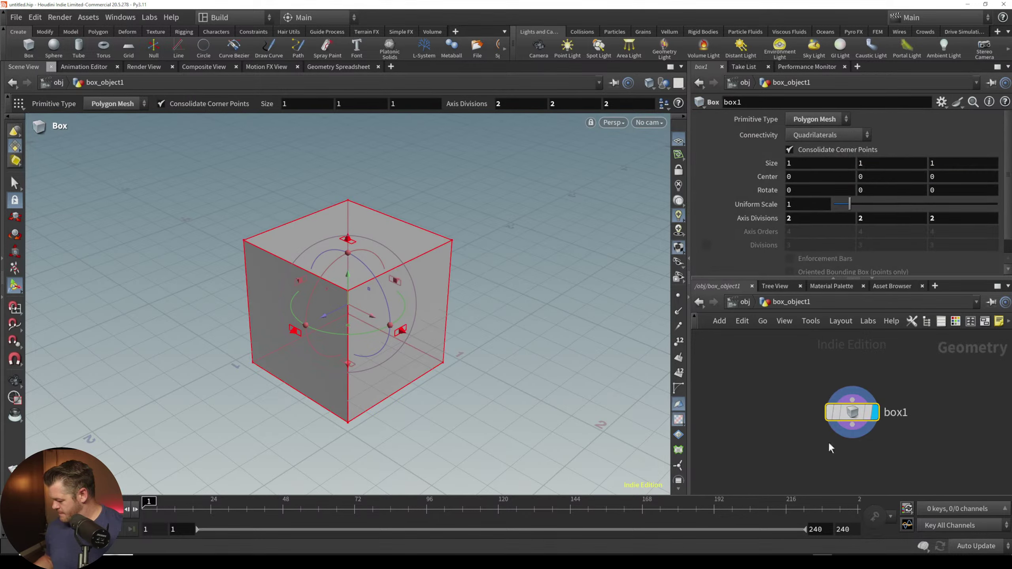
drag(348, 239, 354, 315)
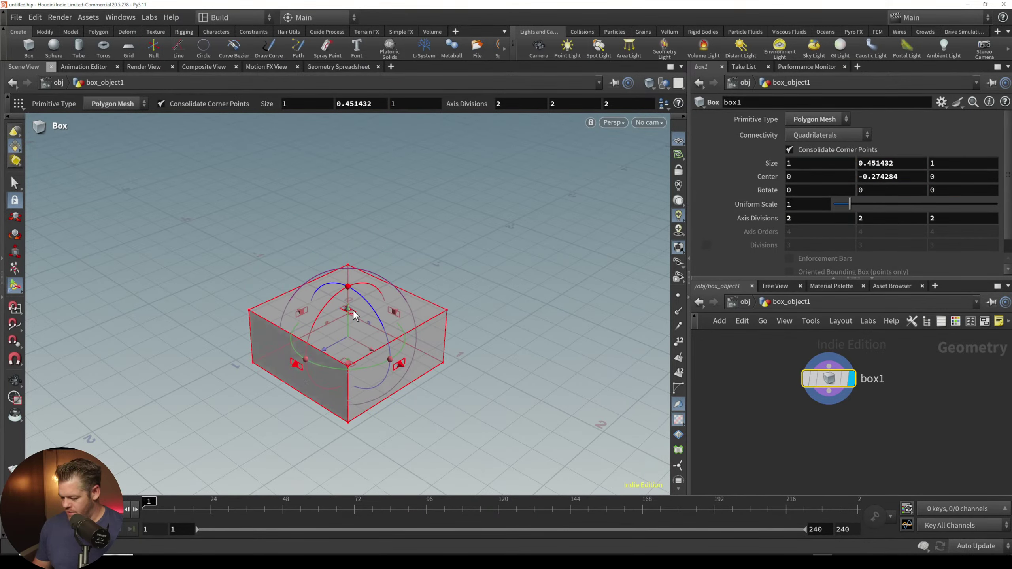
drag(273, 380, 175, 433)
drag(405, 302, 407, 243)
key(ctrl+z)
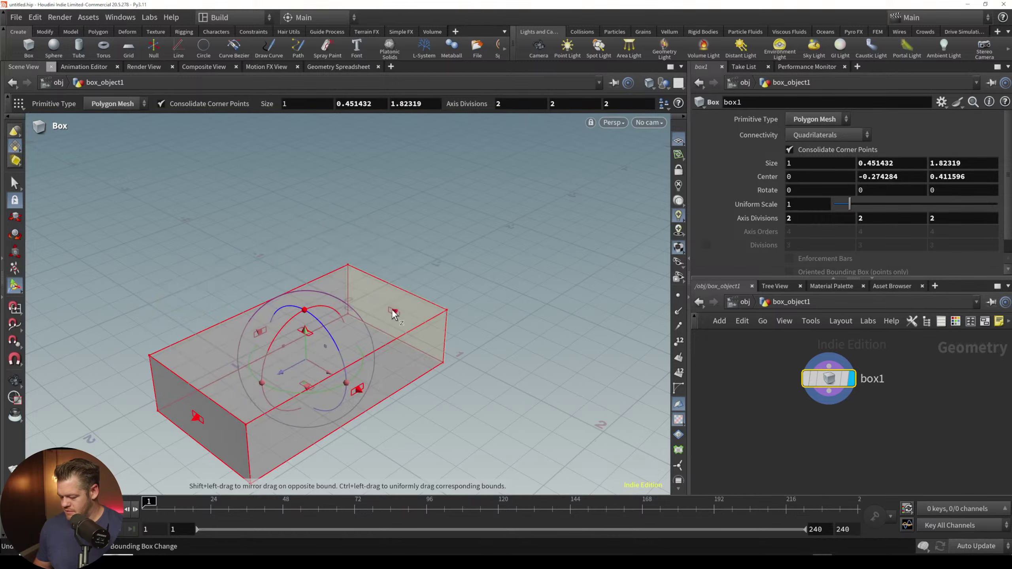
Step: Stretch the box into a wide slab measuring about 2.71 in X and 3.02 in Z
alt+drag(447, 328, 414, 375)
drag(409, 294, 540, 229)
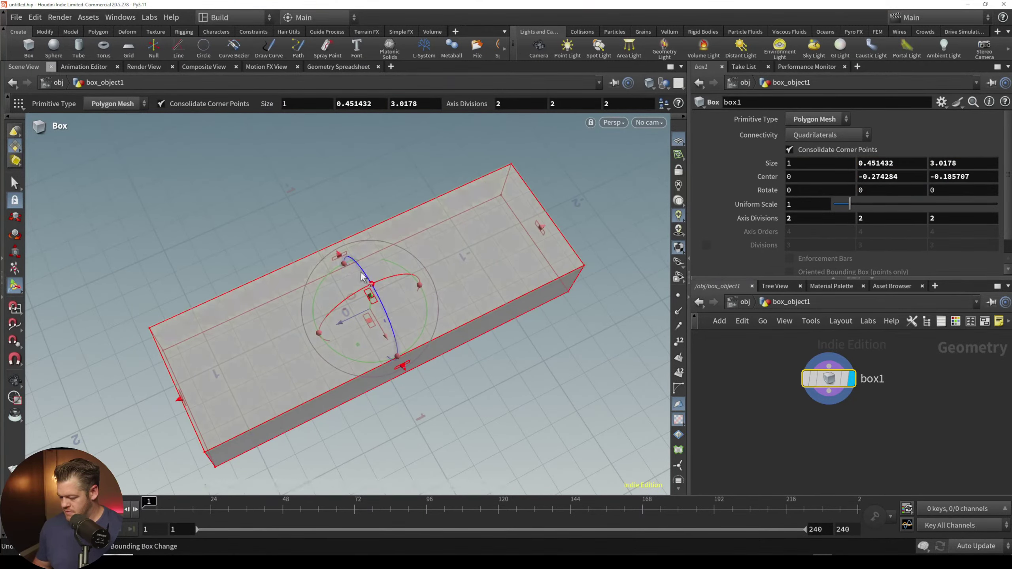
drag(338, 254, 289, 169)
drag(403, 365, 461, 466)
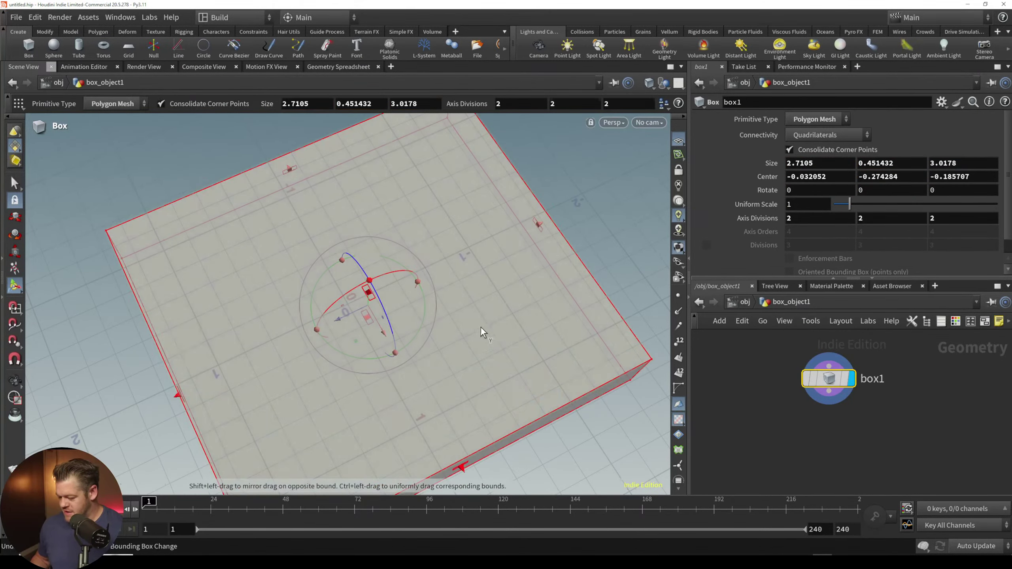
Step: Raise the slab and thin it to about 0.26 in Y, with its centre at about 0.10 in Y
alt+right_drag(480, 327, 415, 348)
alt+drag(415, 348, 449, 322)
alt+middle_drag(420, 339, 422, 313)
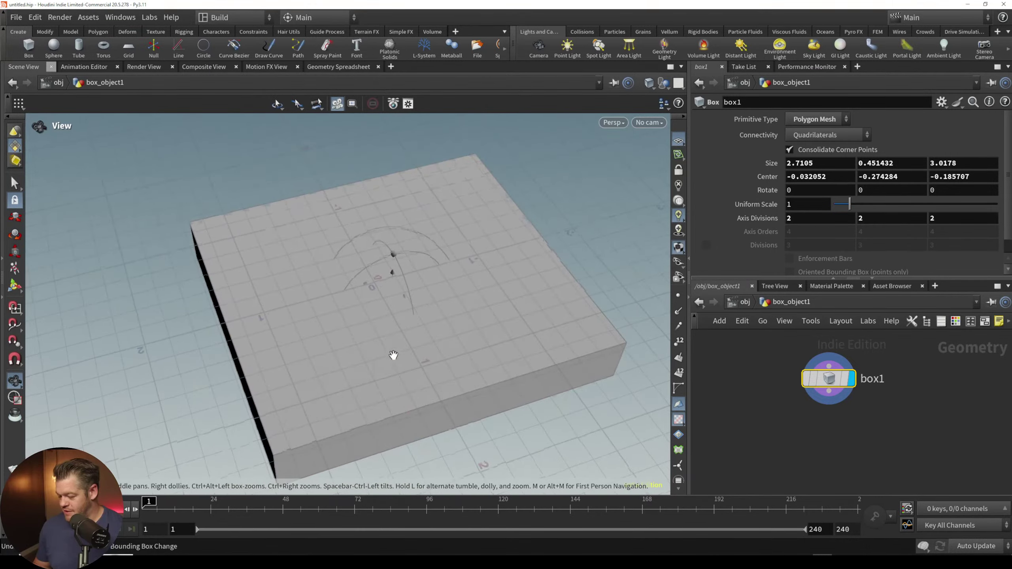
alt+drag(393, 354, 407, 327)
alt+middle_drag(409, 328, 412, 297)
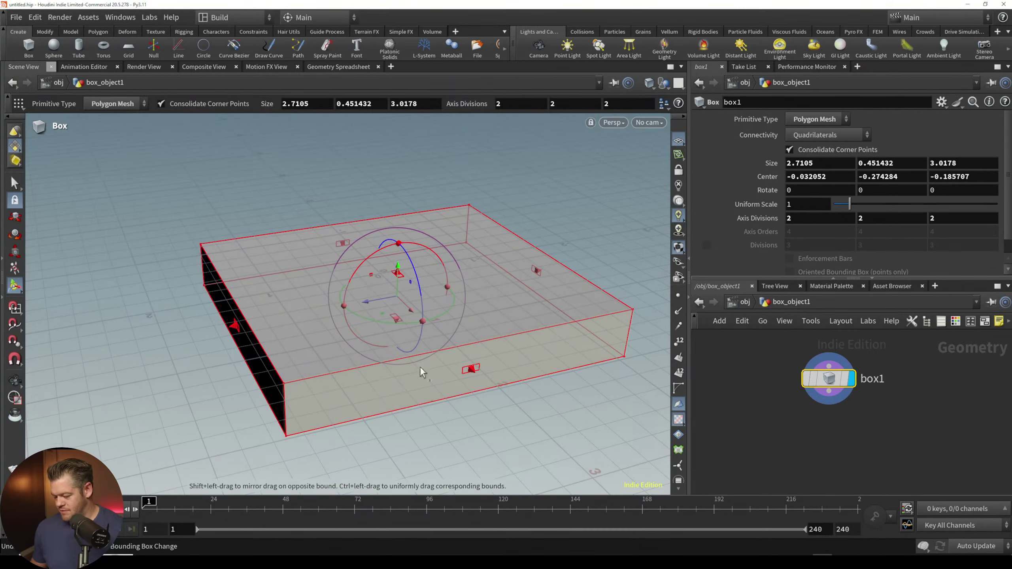
drag(420, 366, 432, 301)
alt+drag(436, 351, 465, 368)
alt+right_drag(403, 292, 403, 279)
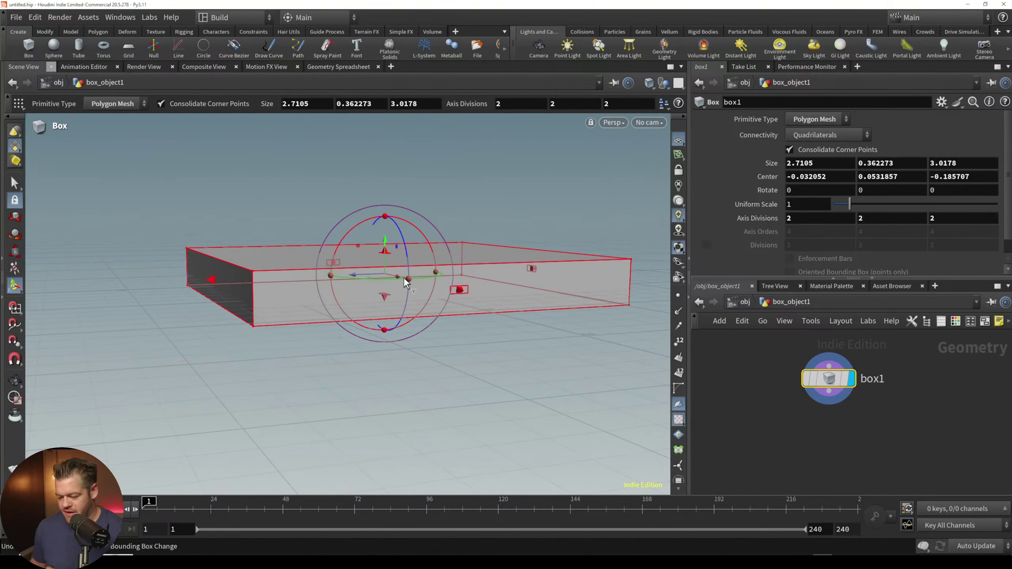
drag(386, 295, 385, 287)
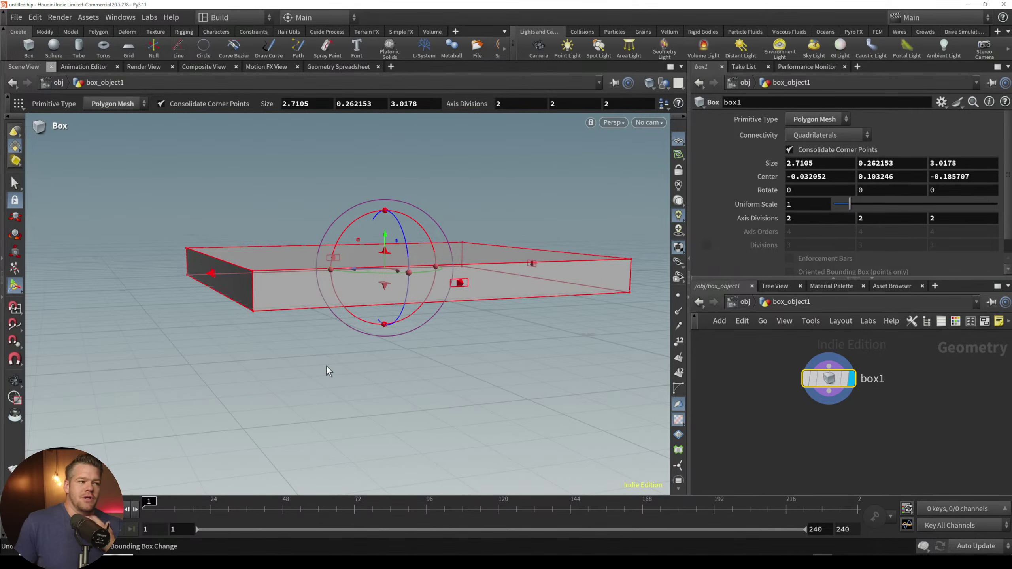
key(Escape)
drag(481, 187, 407, 334)
key(Return)
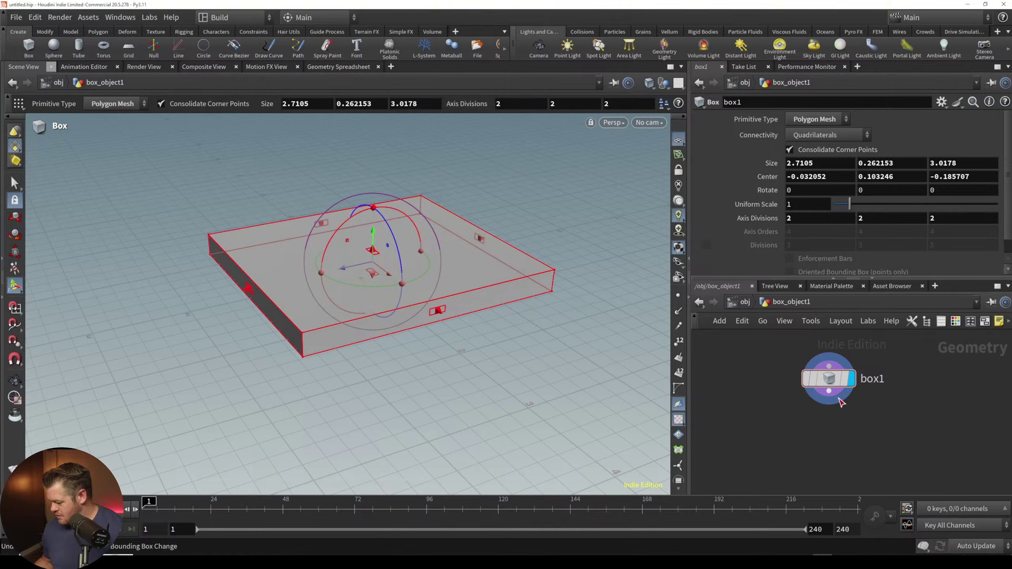
Step: Set the box's axis divisions to 14, 4 and 20
click(827, 375)
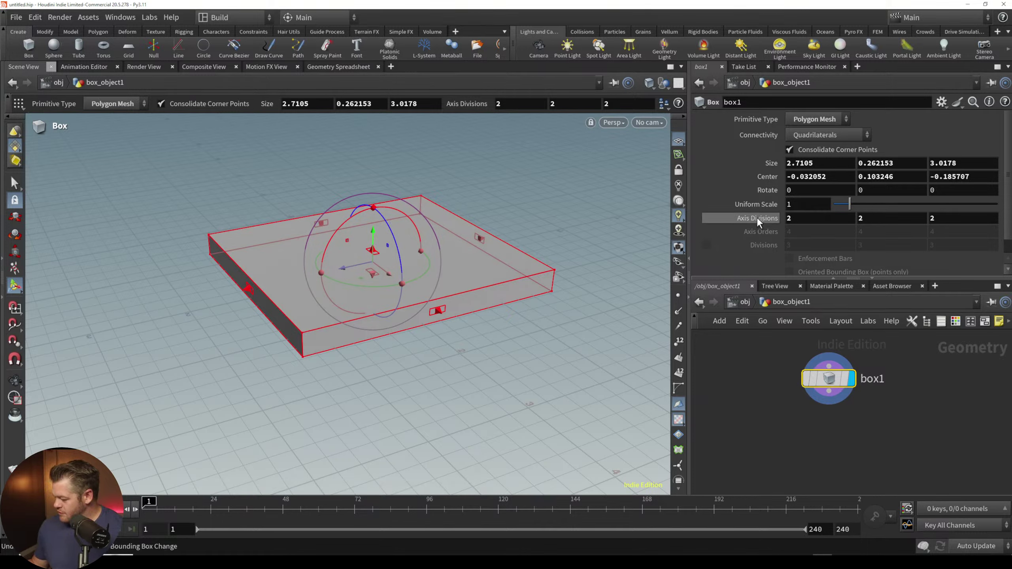
middle_drag(820, 222, 1007, 221)
scroll(1004, 223, down, 1)
drag(952, 204, 925, 209)
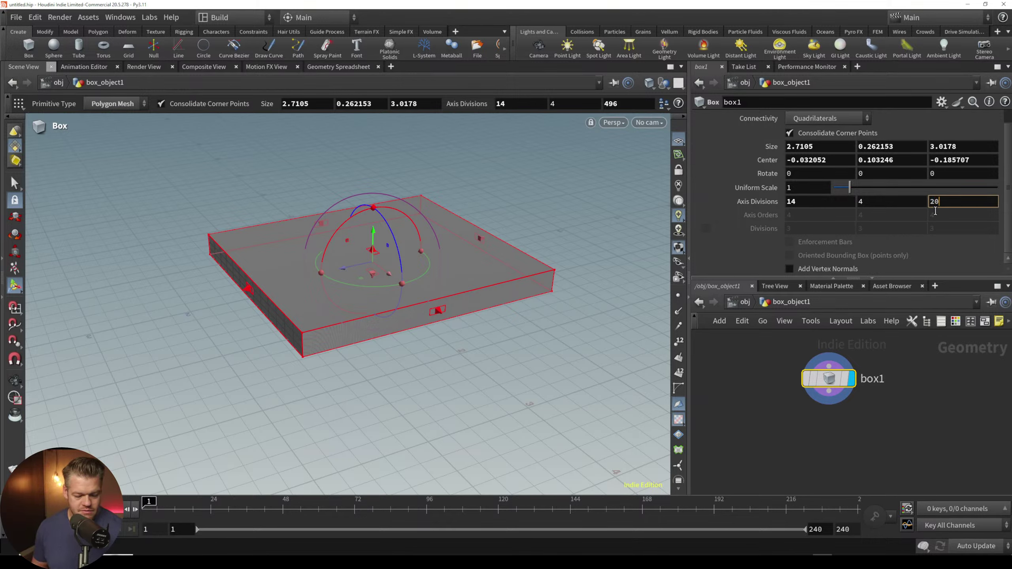
key(Return)
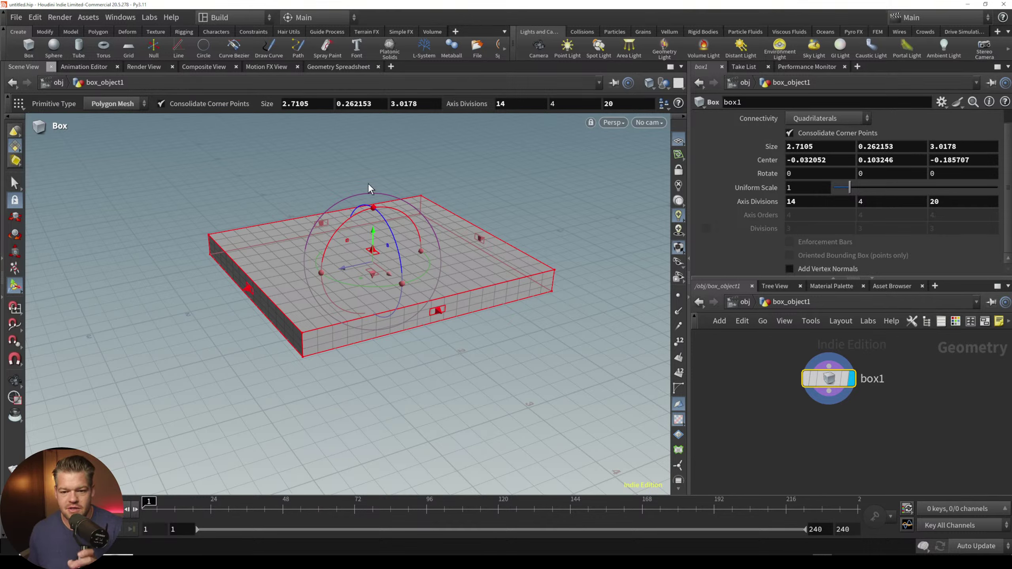
Step: Make room beside the box node and add a Sphere (Primitive) node to the network
drag(836, 385, 786, 391)
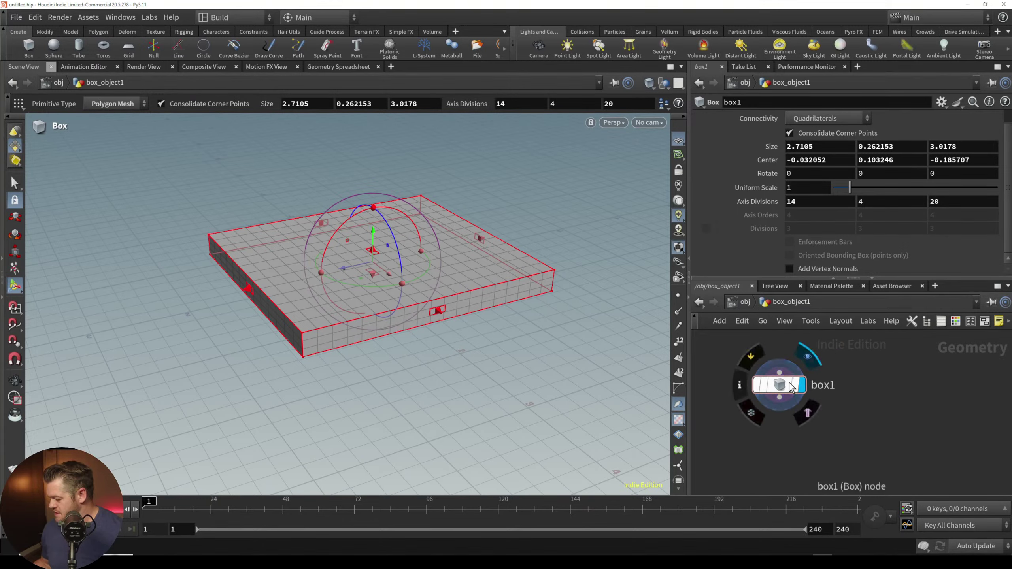
alt+right_drag(408, 284, 470, 255)
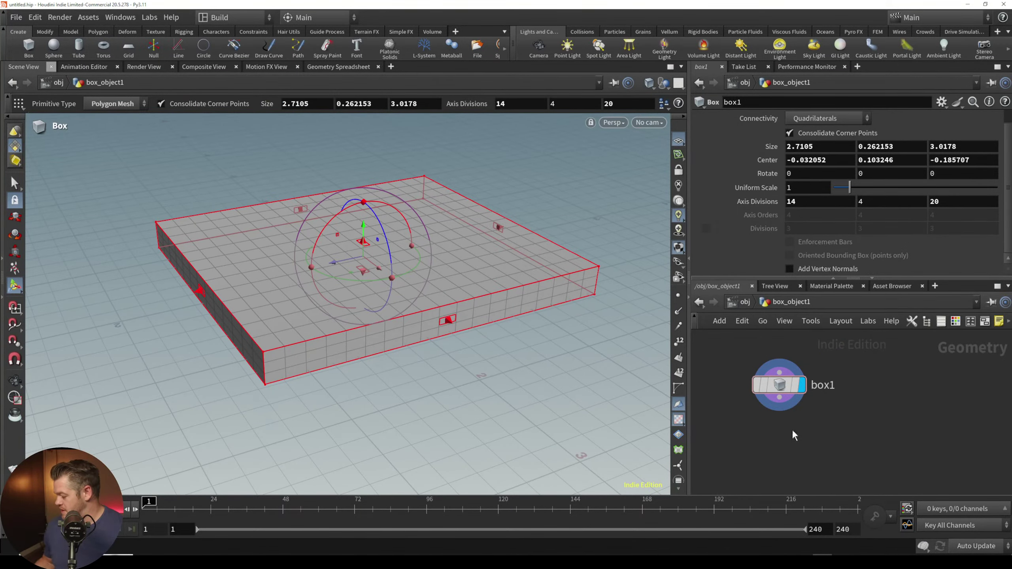
key(Tab)
text(sph)
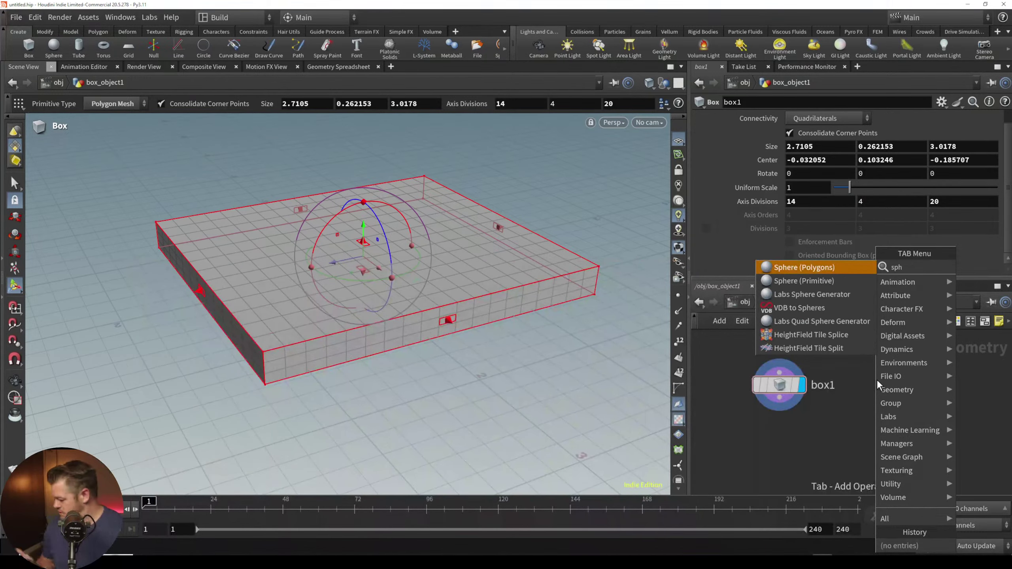
click(837, 280)
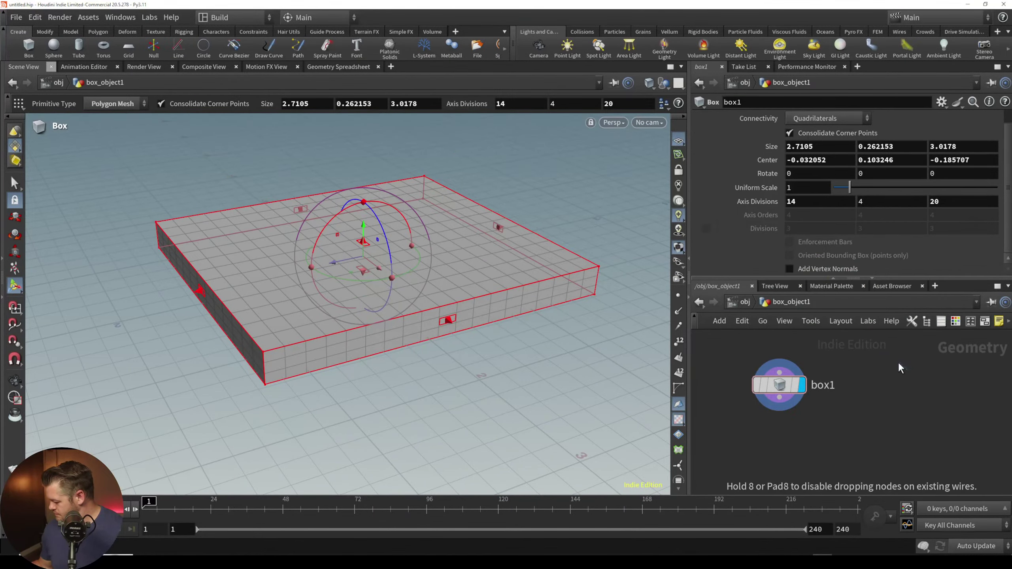
click(898, 363)
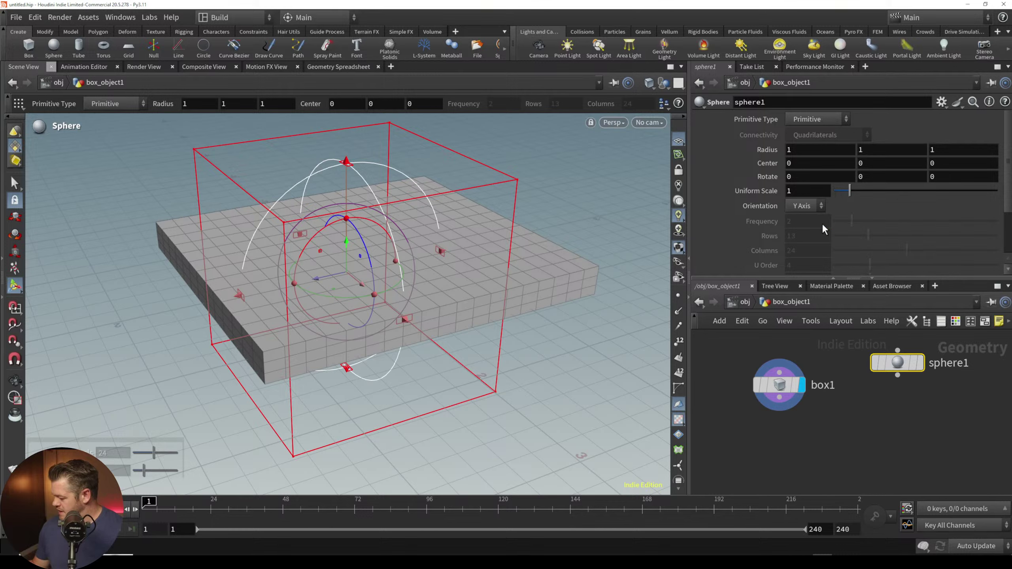
Step: Change the sphere's primitive type to Polygon and set its frequency to 10
mouse_move(903, 363)
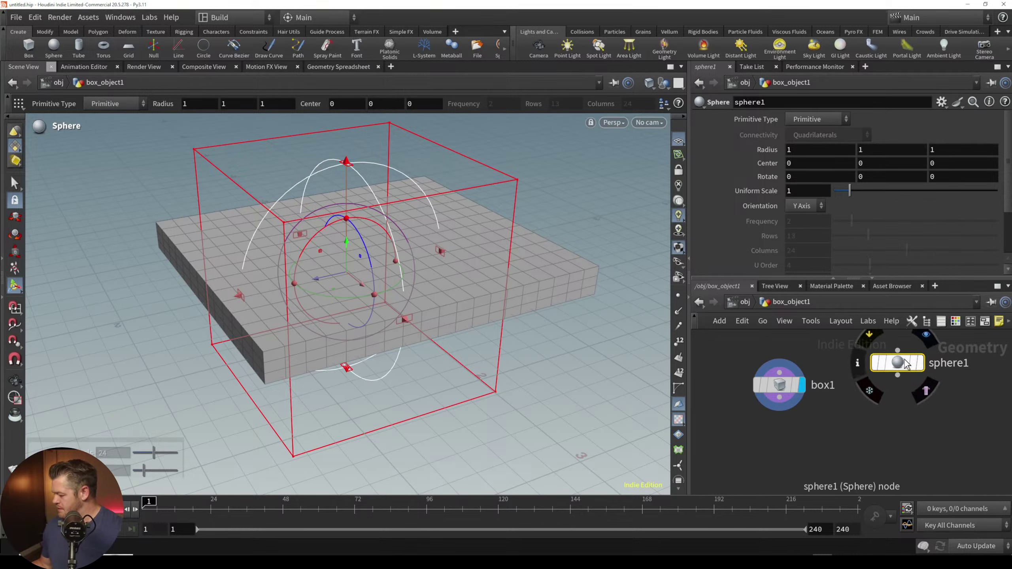
click(829, 116)
click(824, 145)
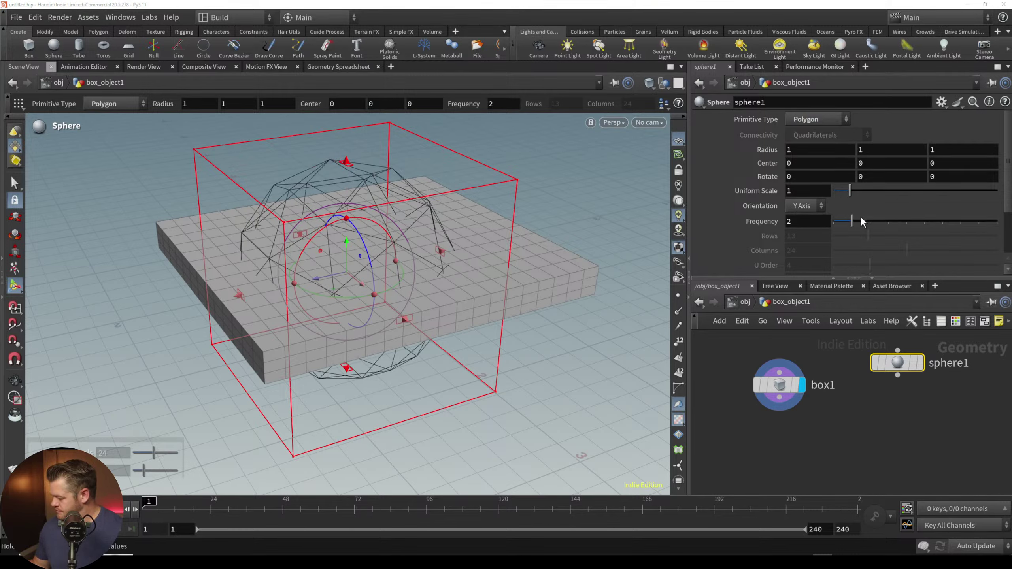
drag(860, 220, 996, 230)
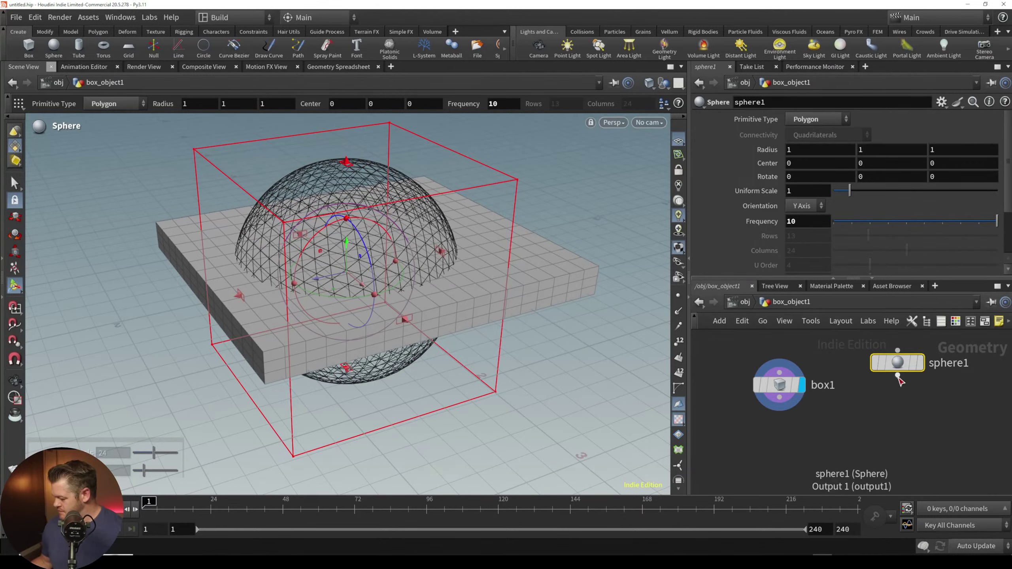
Step: Add a Mountain node fed by the sphere and display its result in the viewport
key(Tab)
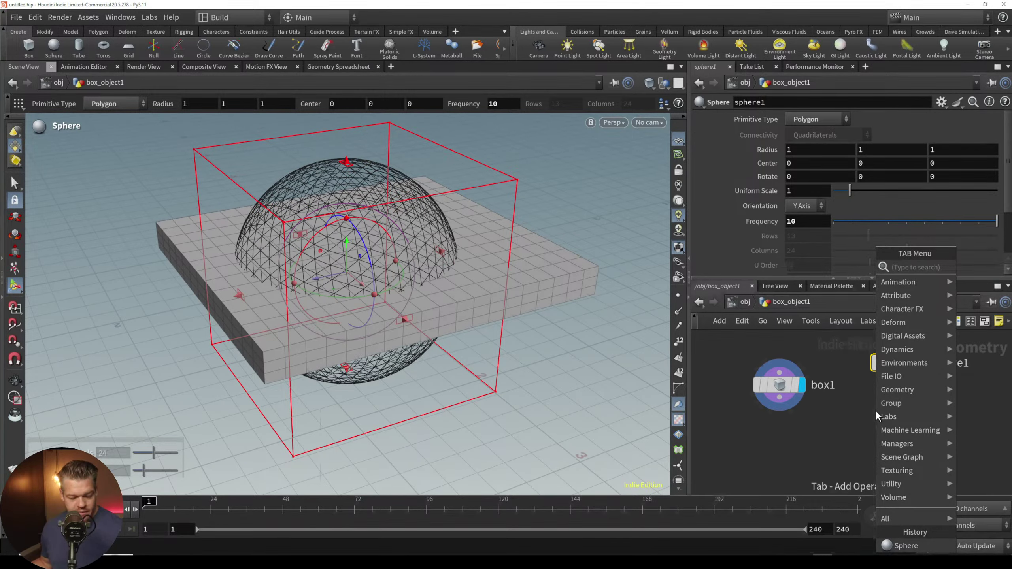
text(mou)
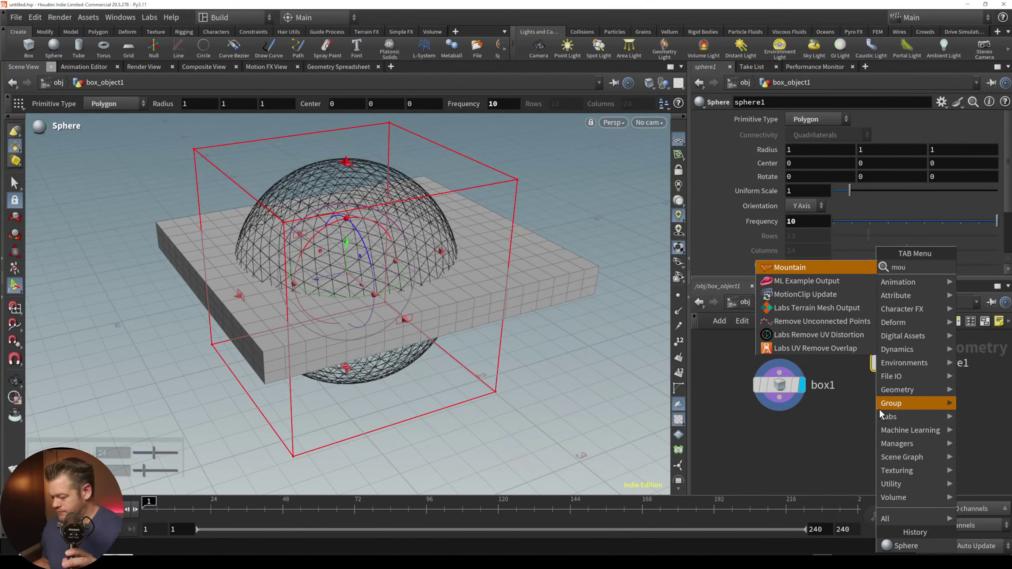
click(806, 266)
click(879, 415)
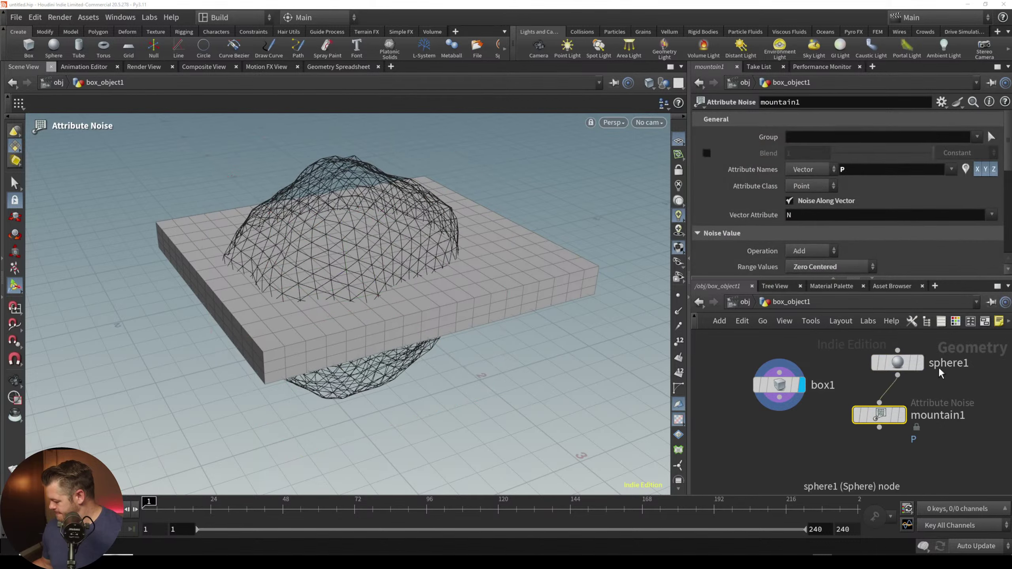
mouse_move(880, 417)
click(907, 387)
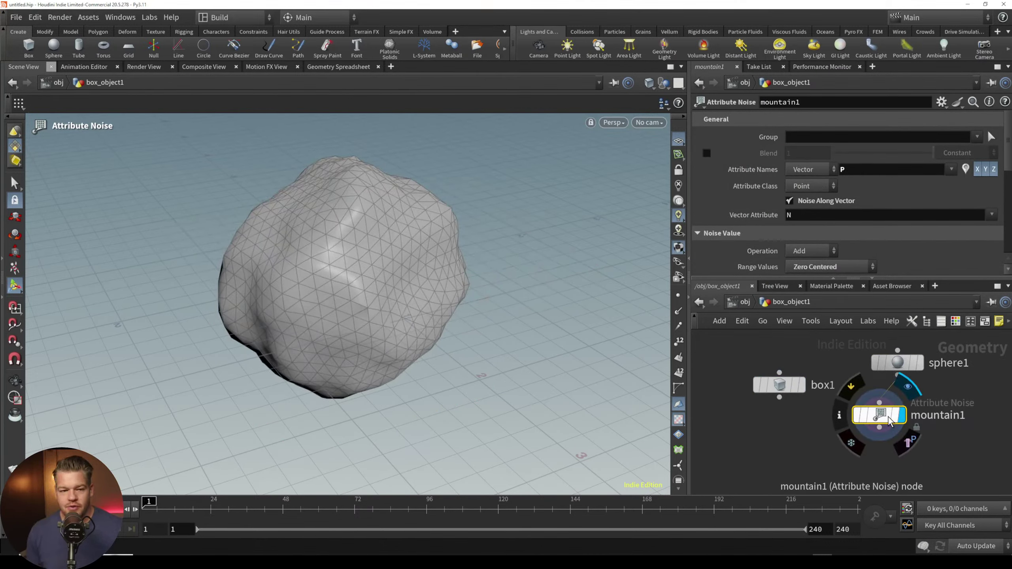
Step: Set the mountain noise pattern's element size to 0.43, keeping the amplitude at 0.25
click(797, 454)
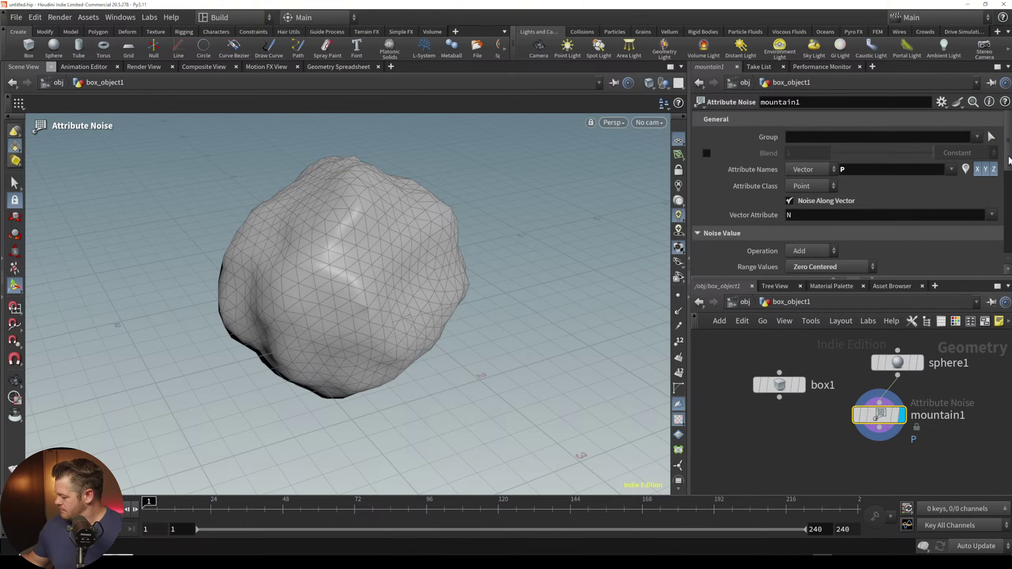
drag(1009, 159, 998, 218)
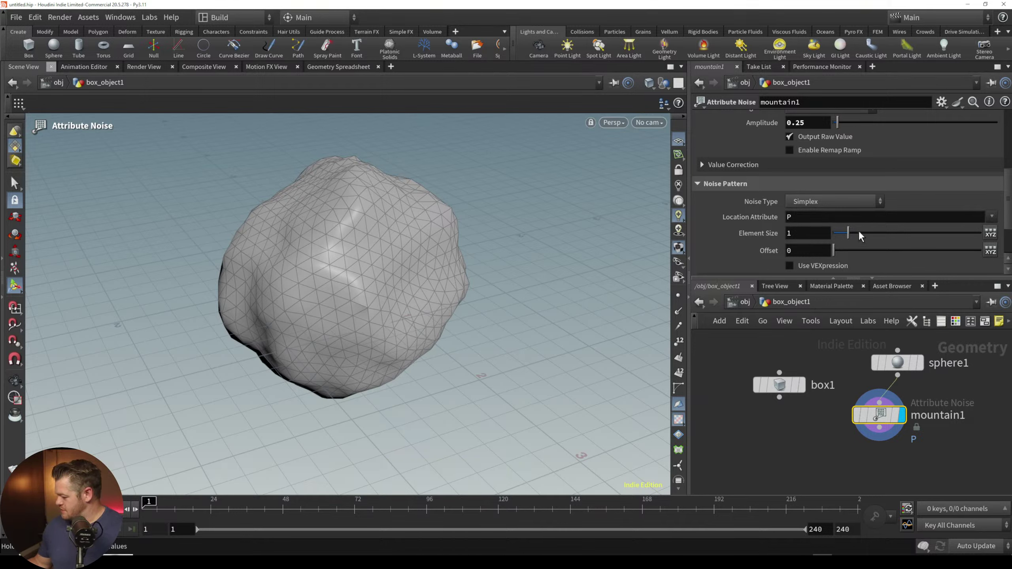
mouse_move(849, 233)
mouse_down()
mouse_move(881, 232)
mouse_move(840, 234)
mouse_up()
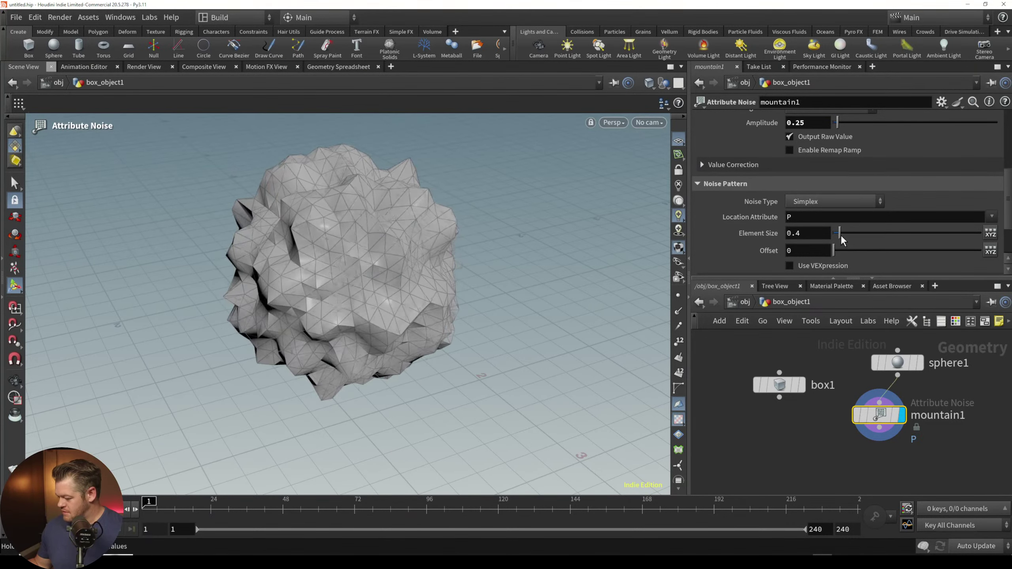
drag(1007, 187, 1008, 181)
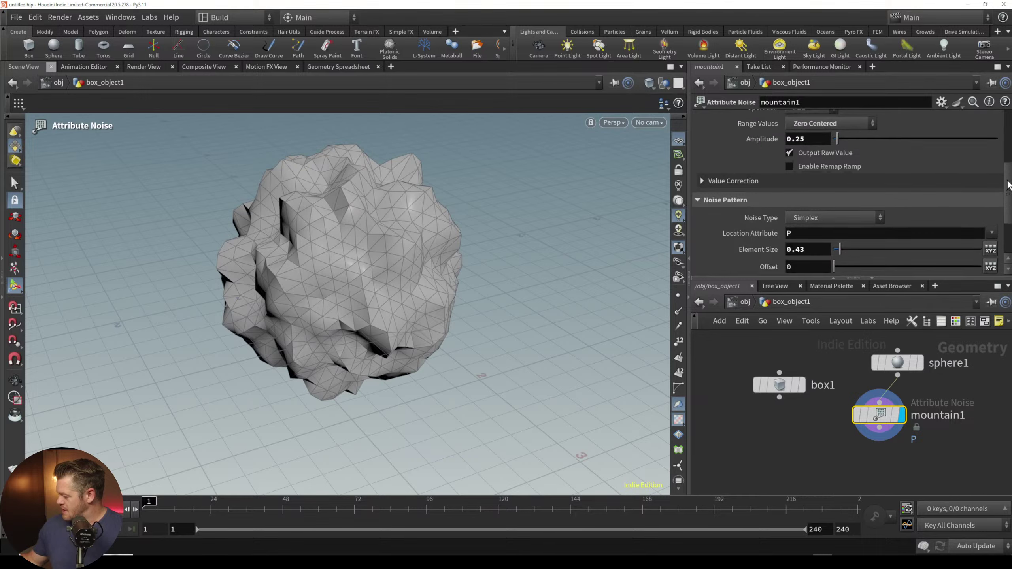
mouse_move(812, 141)
middle_down()
mouse_move(846, 140)
mouse_move(814, 144)
middle_up()
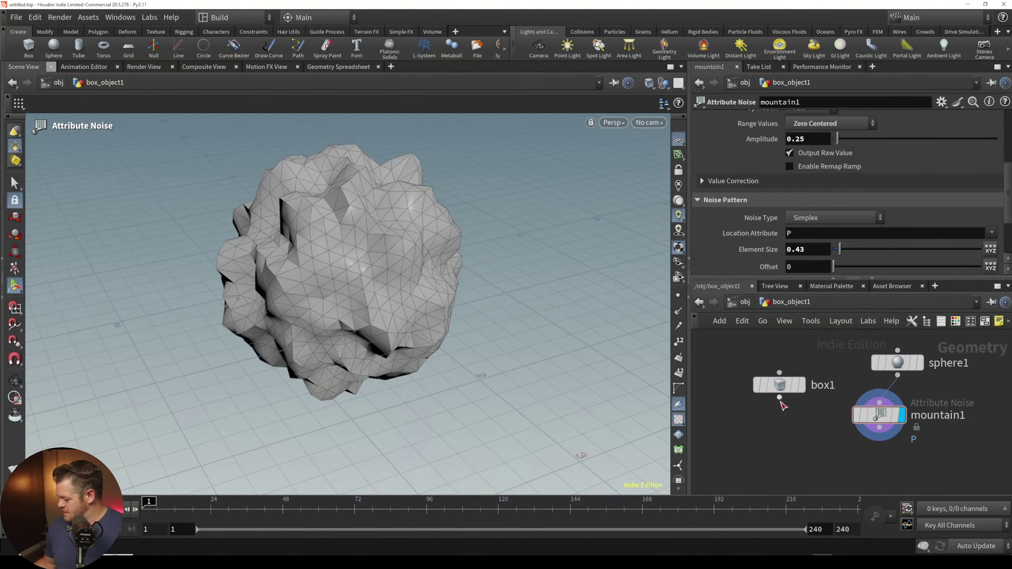
Step: Add a Boolean Fracture node with the box as geometry to fracture and the mountain sphere as cutting surface, and display it
key(Tab)
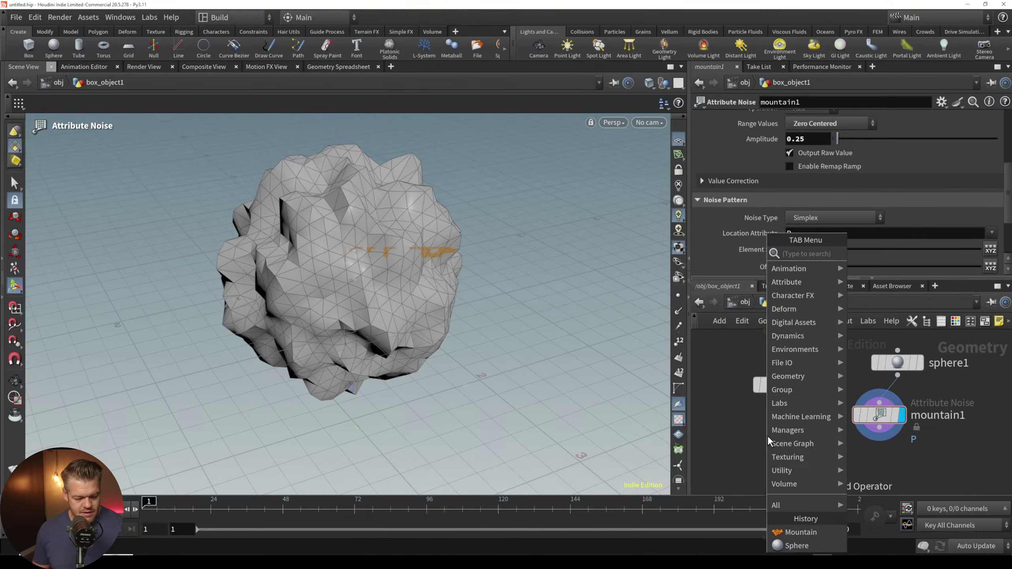
text(boo)
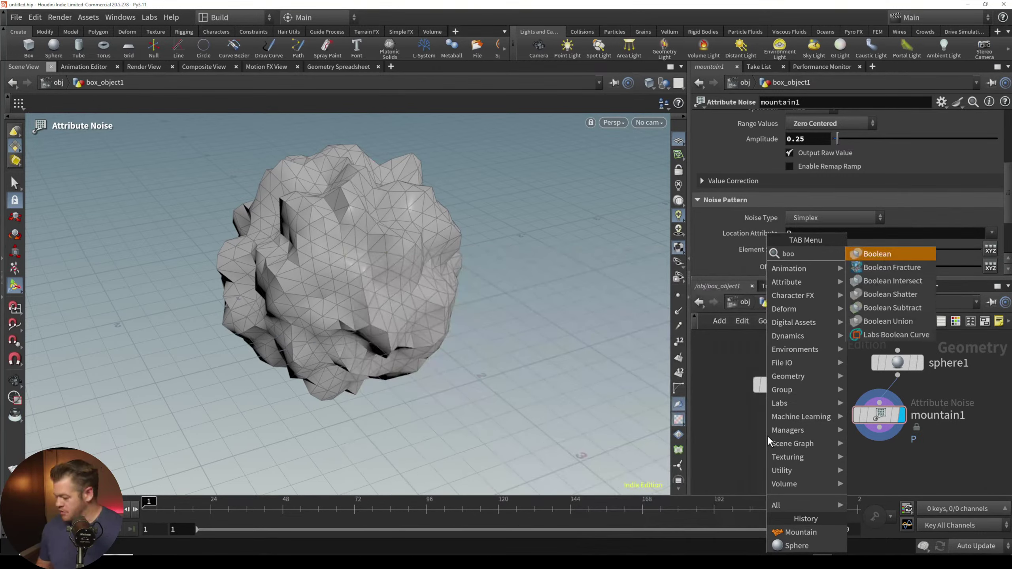
click(891, 269)
click(787, 463)
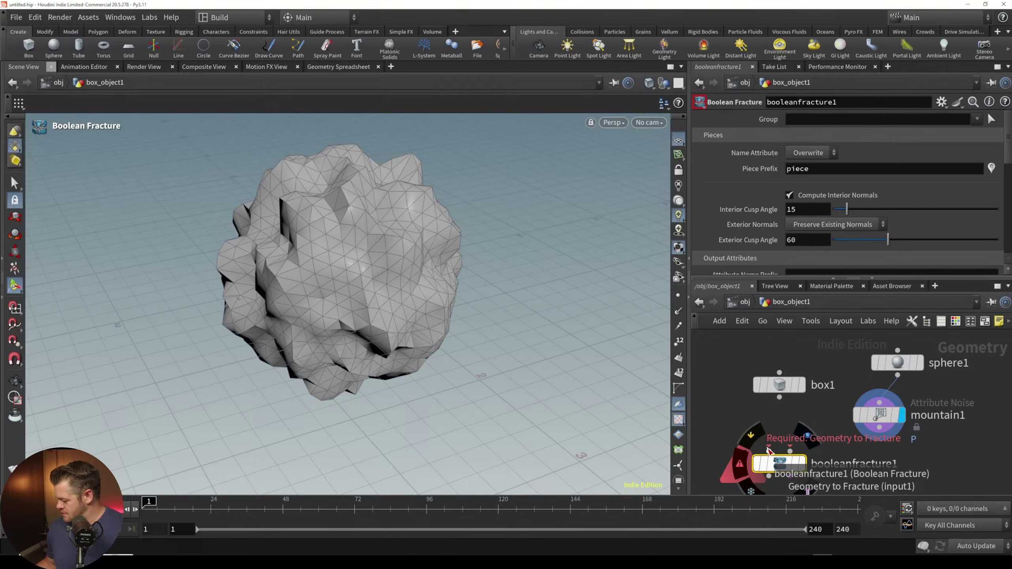
drag(769, 452, 779, 397)
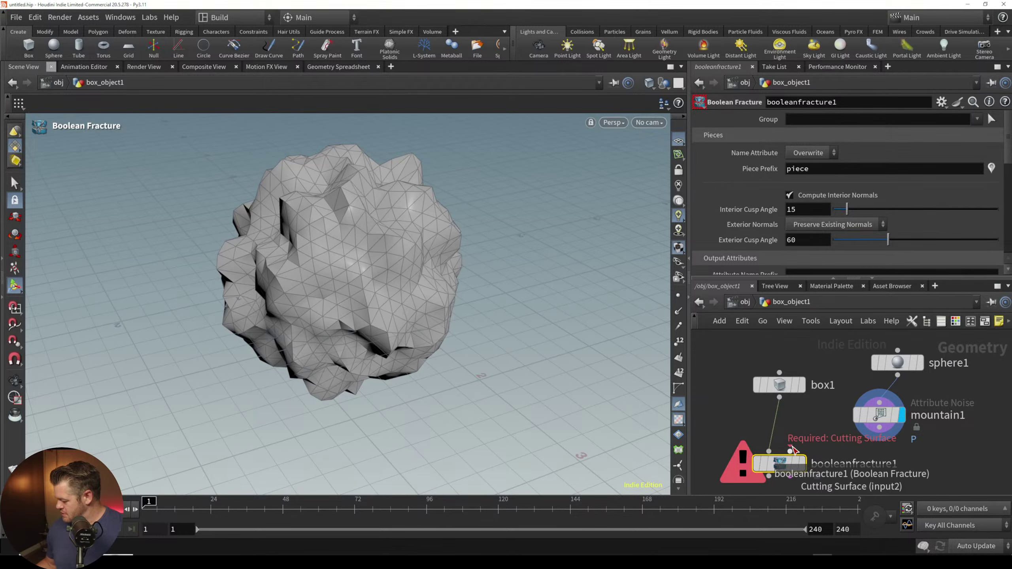
drag(791, 451, 879, 416)
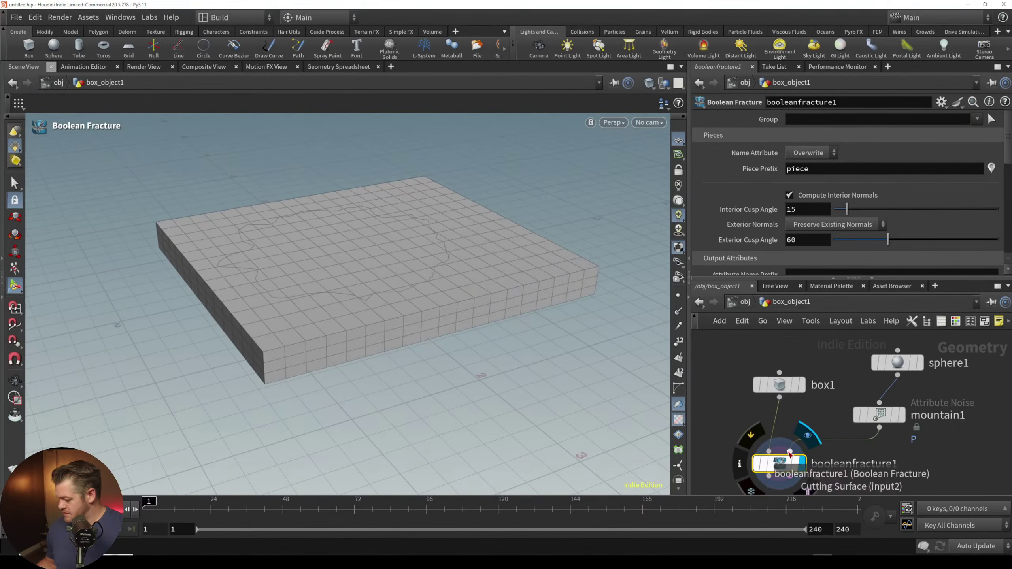
Step: Add an Exploded View node fed by the Boolean Fracture node's fractured geometry and display its result
key(Escape)
mouse_move(379, 210)
mouse_down()
mouse_move(355, 350)
mouse_move(388, 219)
mouse_up()
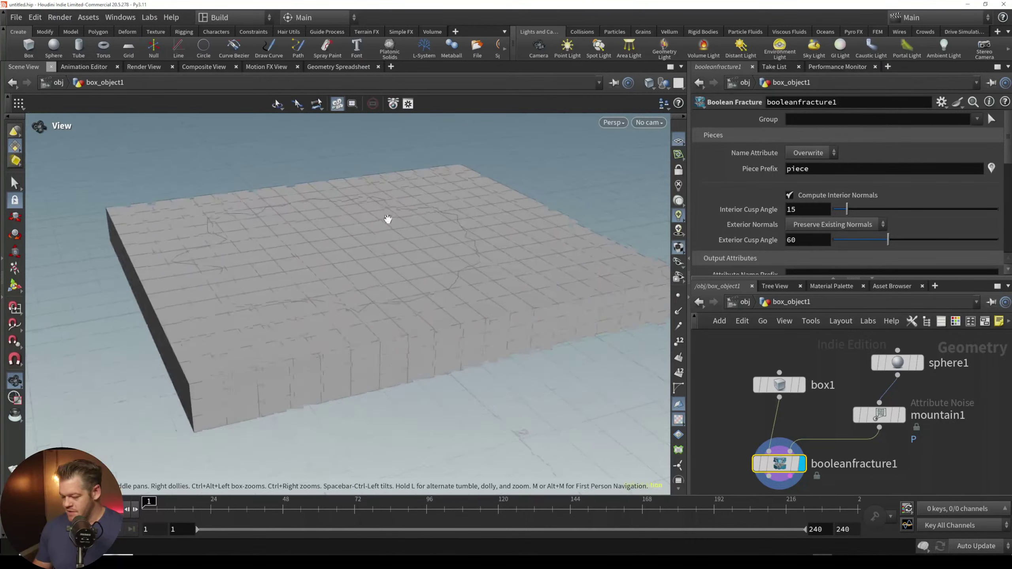
key(Return)
middle_drag(889, 444, 926, 384)
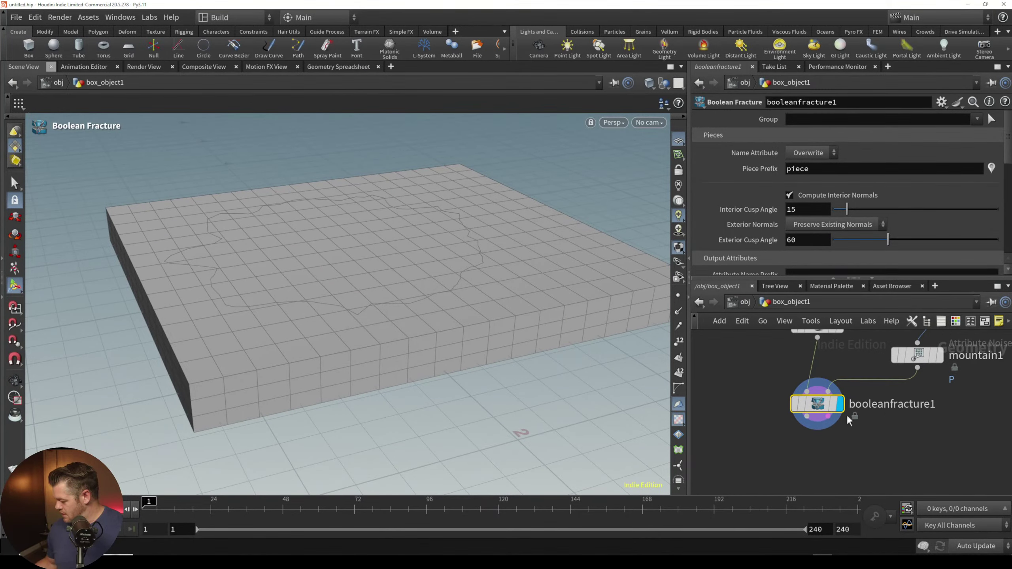
drag(803, 406, 778, 437)
right_click(781, 446)
key(Escape)
middle_drag(745, 469, 792, 449)
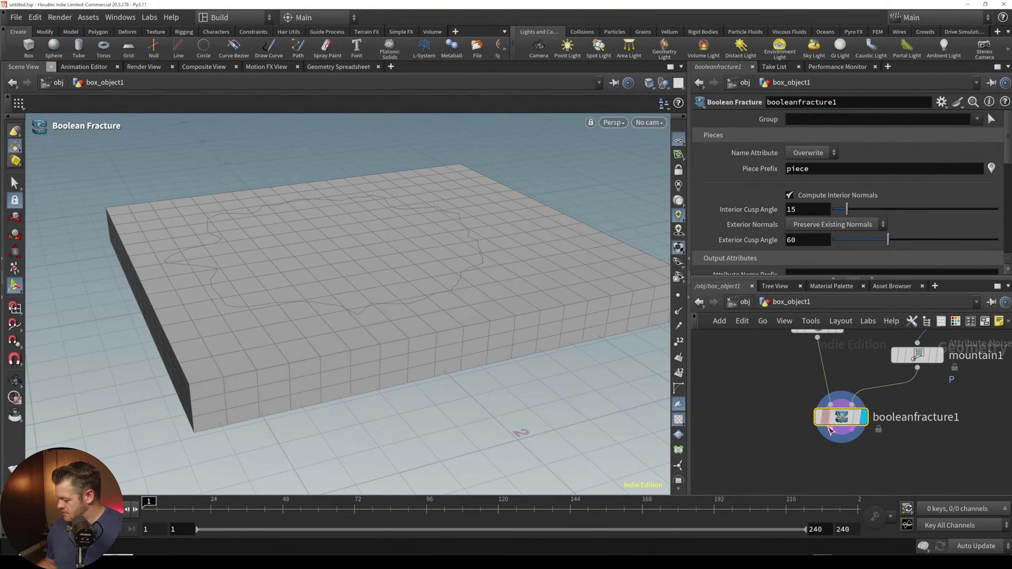
key(Tab)
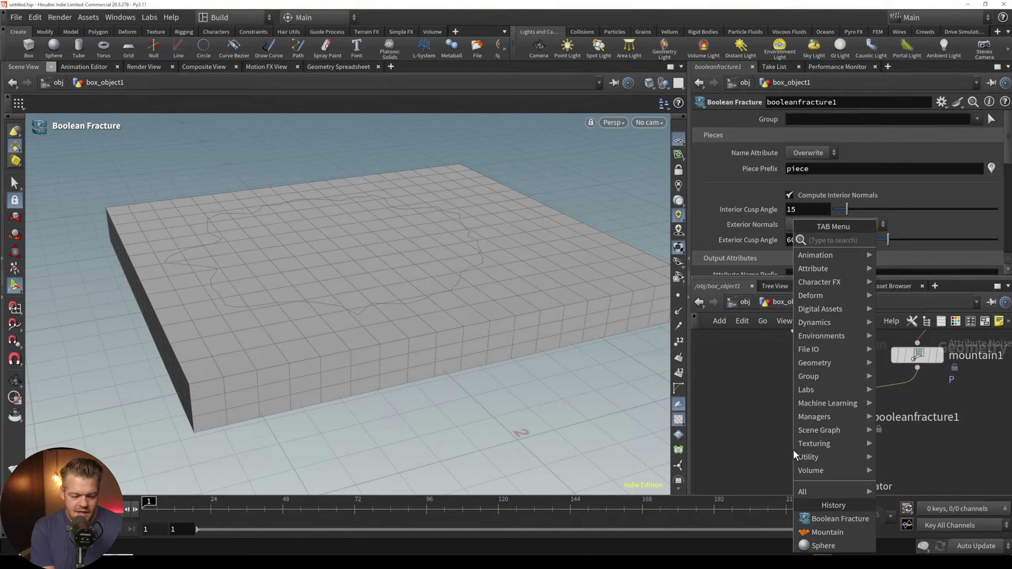
text(ex)
click(724, 250)
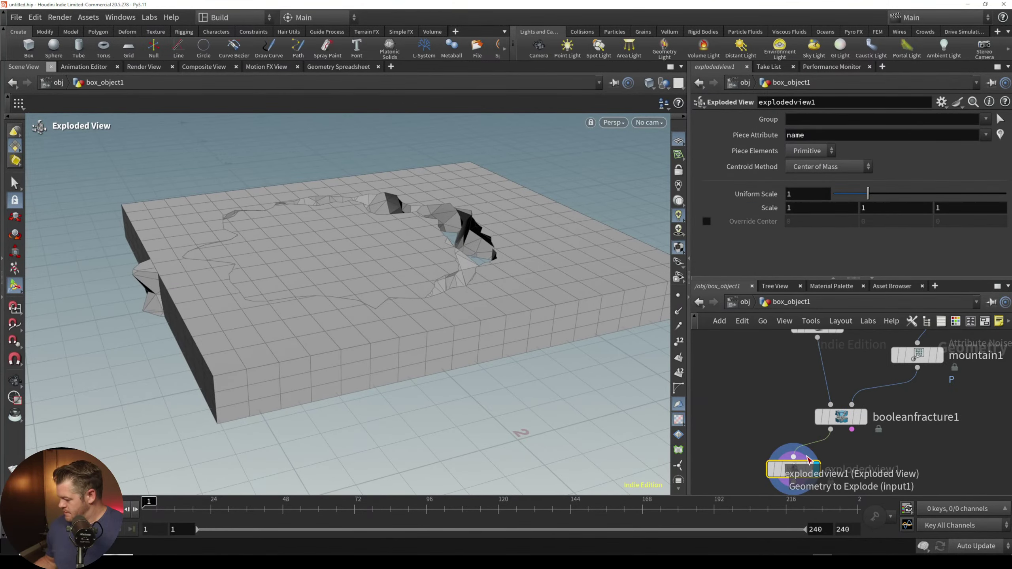
Step: Set the exploded view's uniform scale to 1.72 to spread the pieces further apart
drag(868, 194, 893, 194)
alt+drag(399, 328, 454, 288)
key(Return)
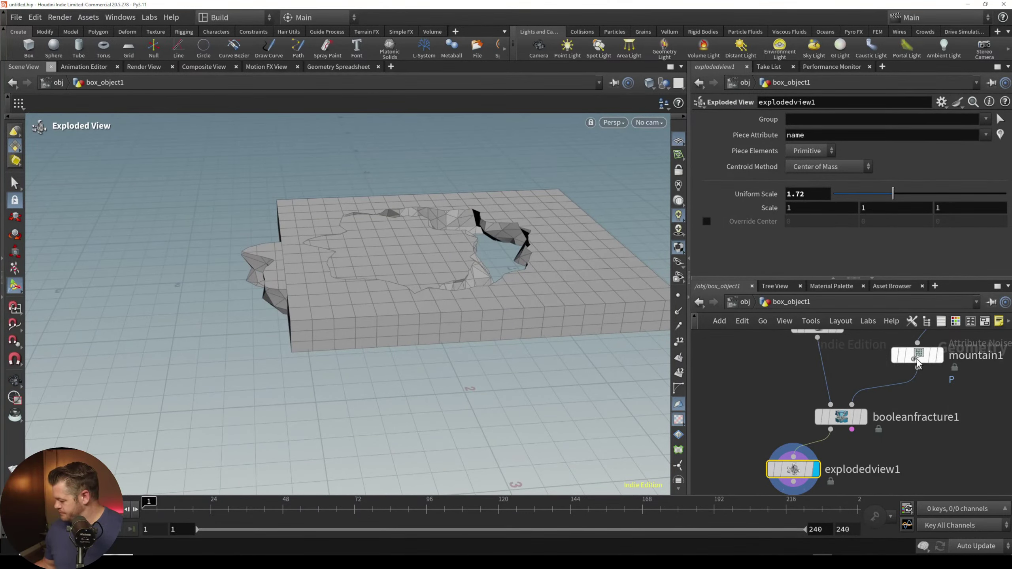
Step: Set the Boolean Fracture node's interior cusp angle to 16.1, and try and undo a different exterior cusp angle
click(841, 417)
drag(846, 206, 849, 211)
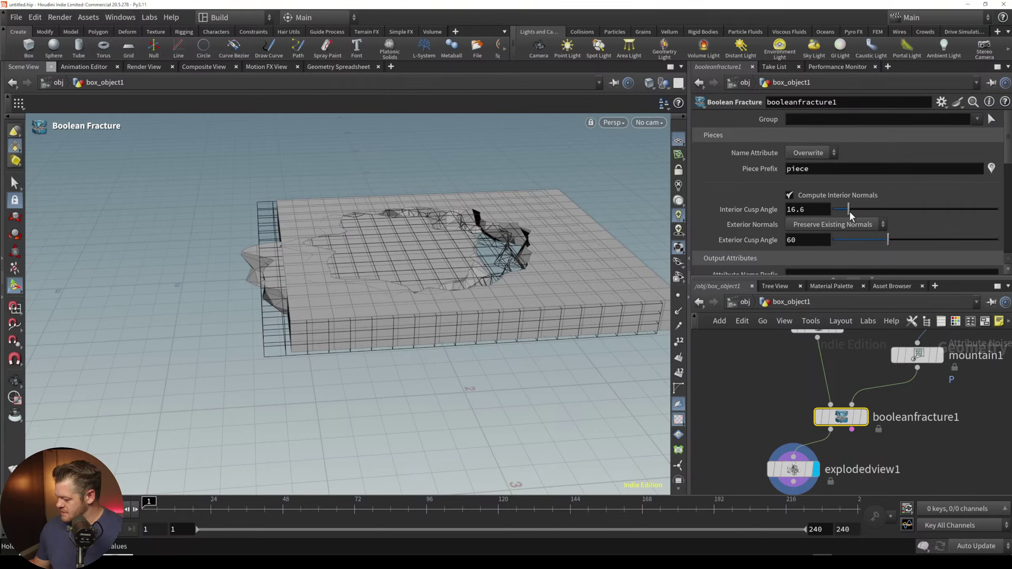
drag(888, 239, 931, 239)
key(ctrl+z)
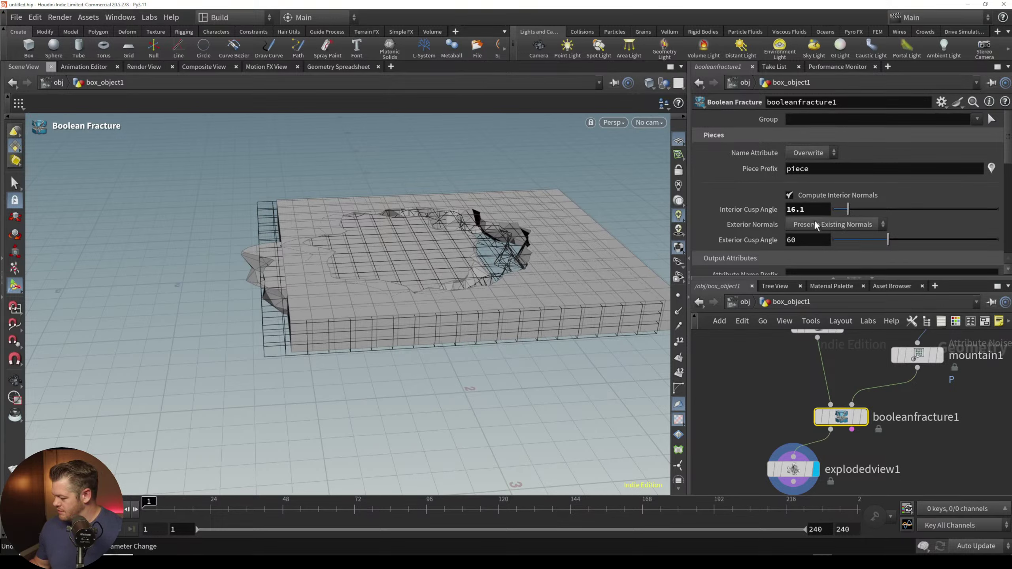
drag(1007, 152, 996, 251)
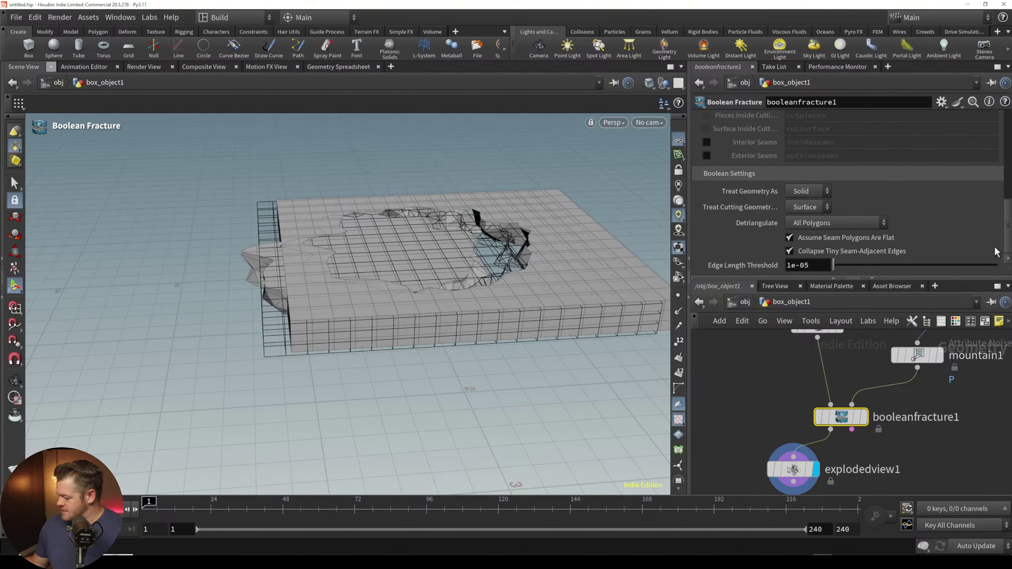
scroll(995, 259, up, 10)
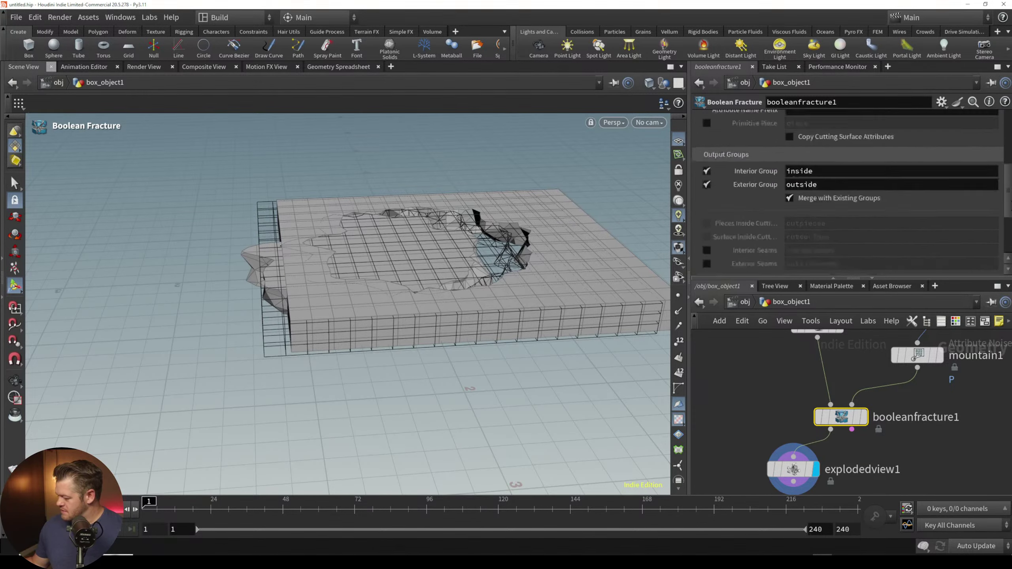
click(760, 396)
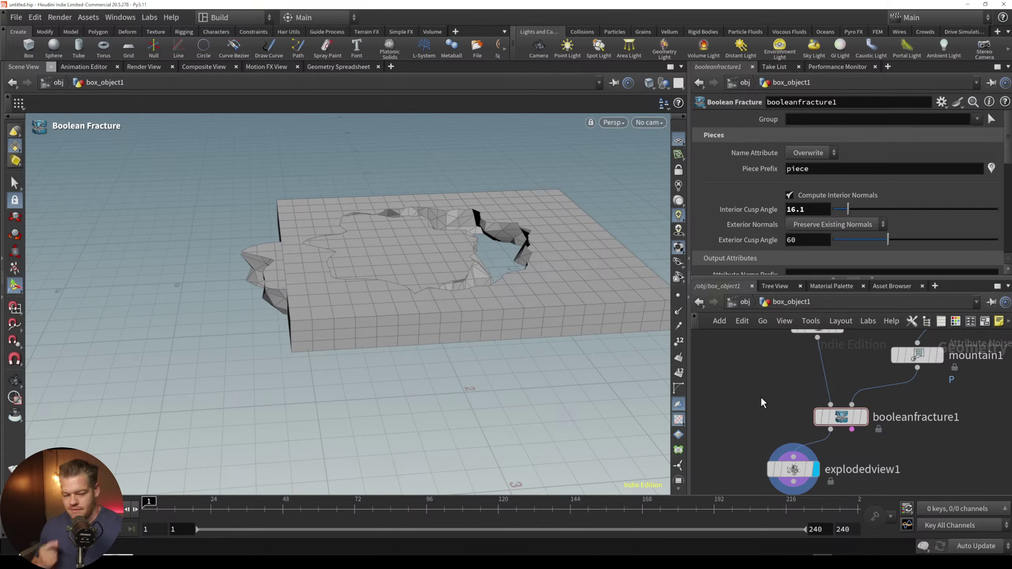
Step: Set the exploded view's scale to 0 in X, -25 in Y and 0 in Z so the pieces separate only vertically
click(792, 469)
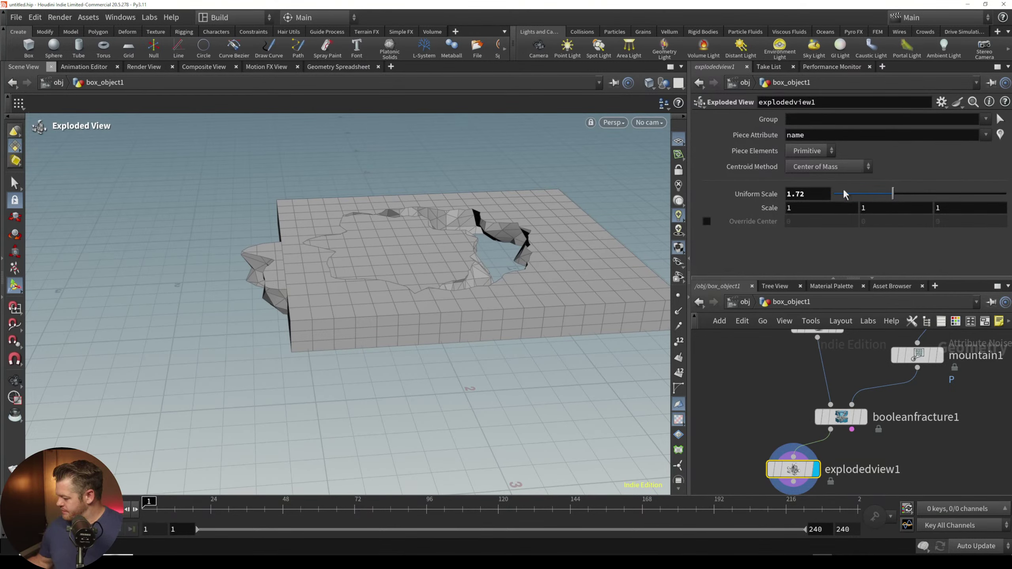
middle_drag(877, 209, 887, 211)
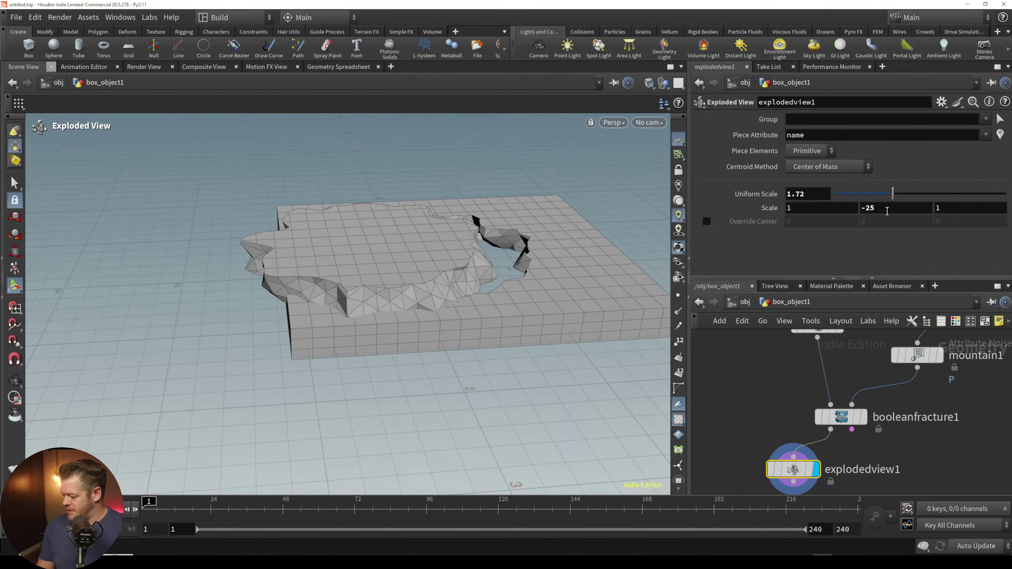
drag(812, 208, 757, 222)
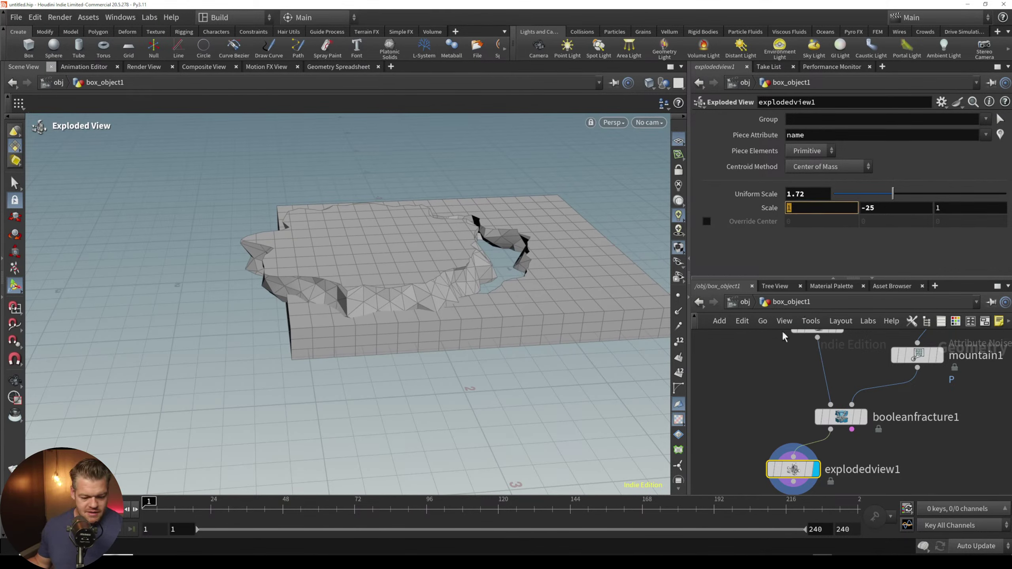
text(0)
key(Return)
drag(952, 208, 912, 219)
text(0)
key(Return)
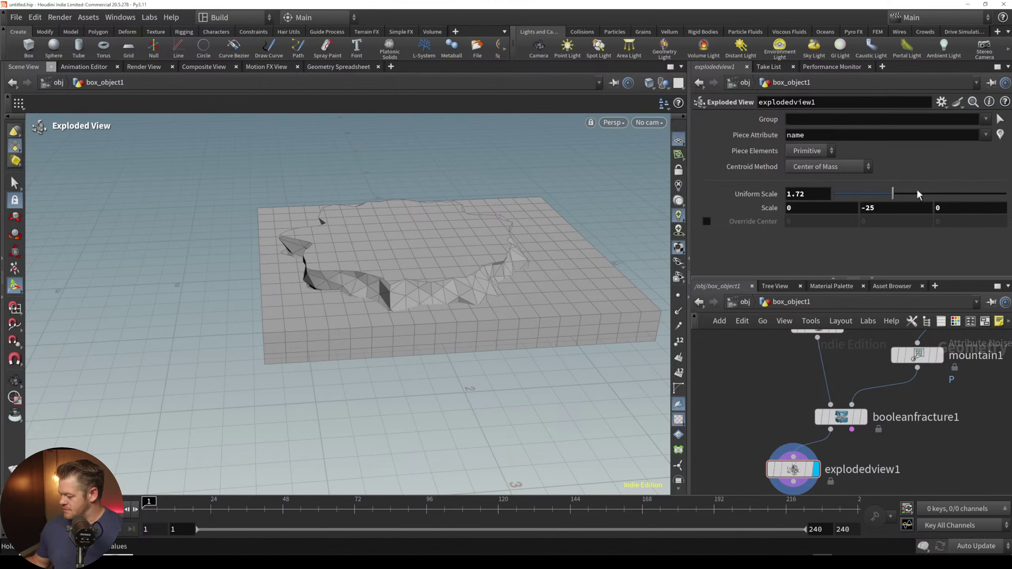
Step: Change the exploded view's Y scale to -40.5 and inspect the separated centre piece from another side
middle_drag(889, 207, 81, 434)
alt+drag(395, 370, 470, 309)
key(Return)
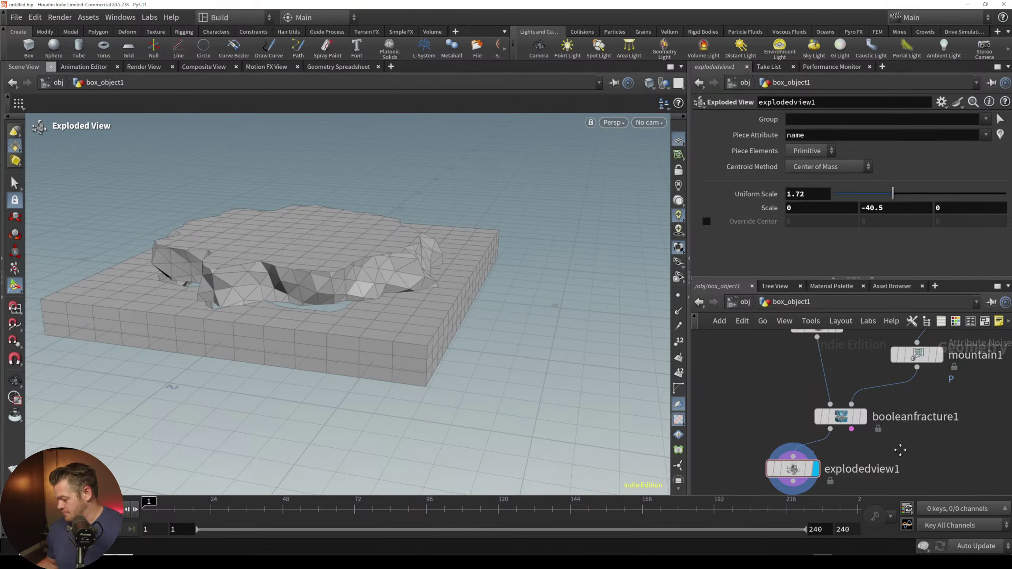
Step: Add a Split node on a second branch from the Boolean Fracture output, beside the Exploded View node
middle_drag(899, 449, 869, 406)
drag(765, 427, 733, 434)
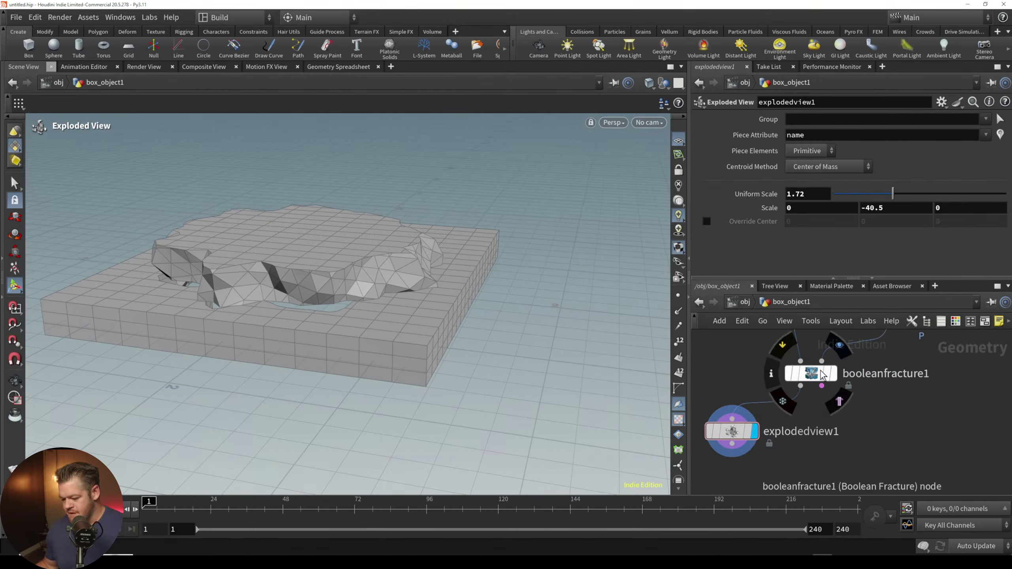
drag(800, 385, 842, 426)
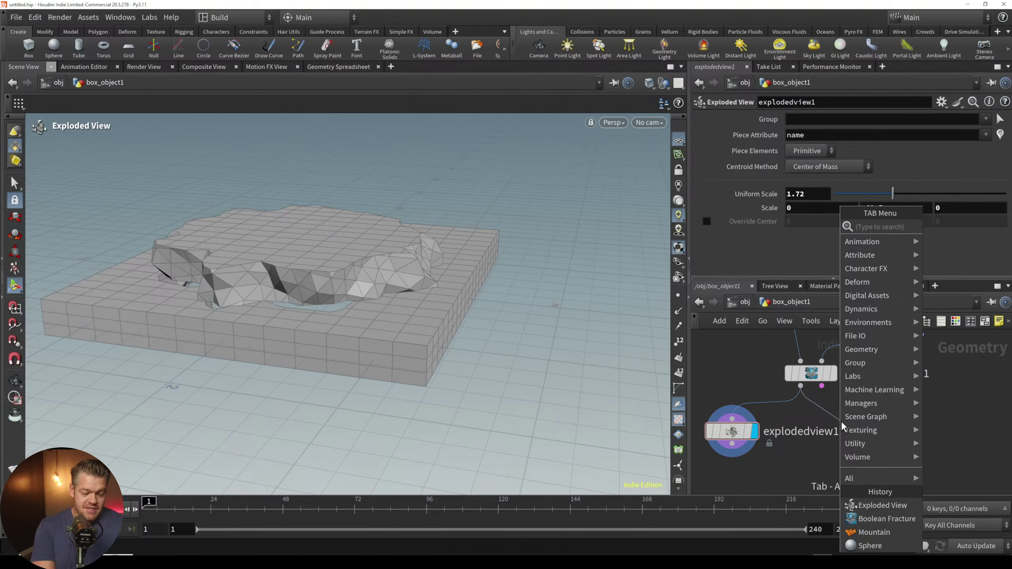
text(split)
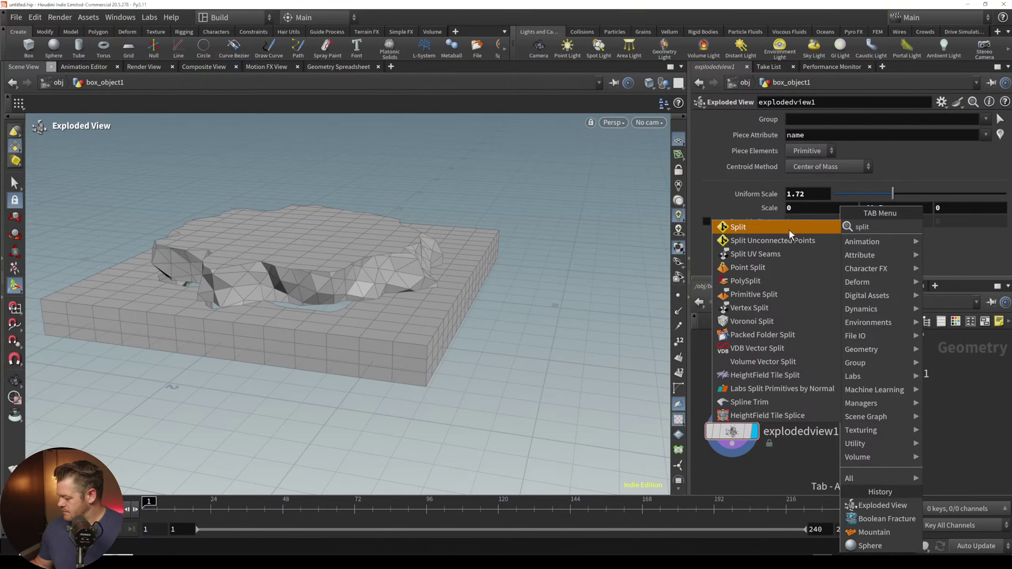
click(789, 231)
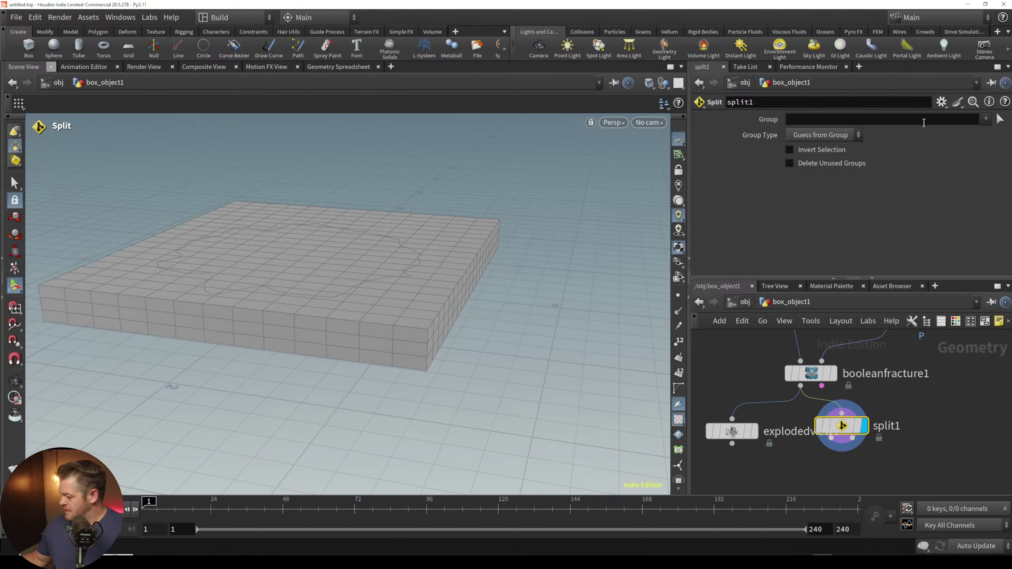
Step: Try the inside group, alone and combined with piece0, as the Split node's group, and clear the entry
click(985, 119)
click(982, 129)
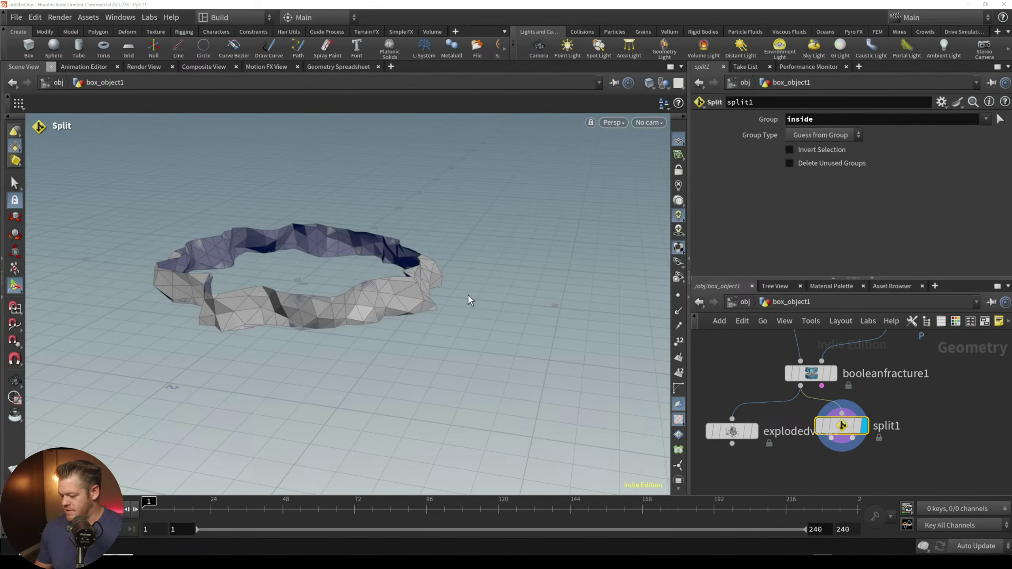
click(985, 119)
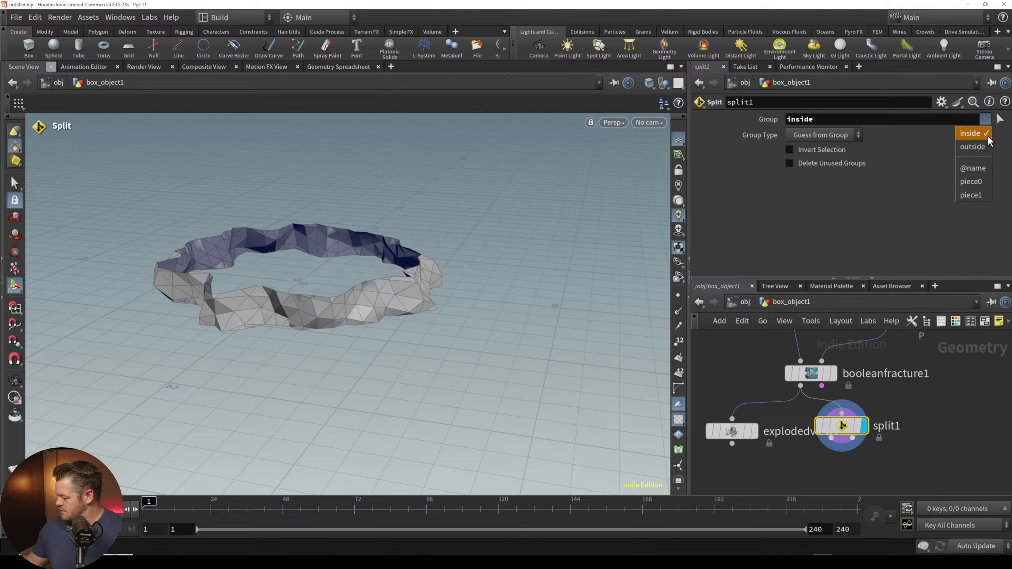
click(970, 181)
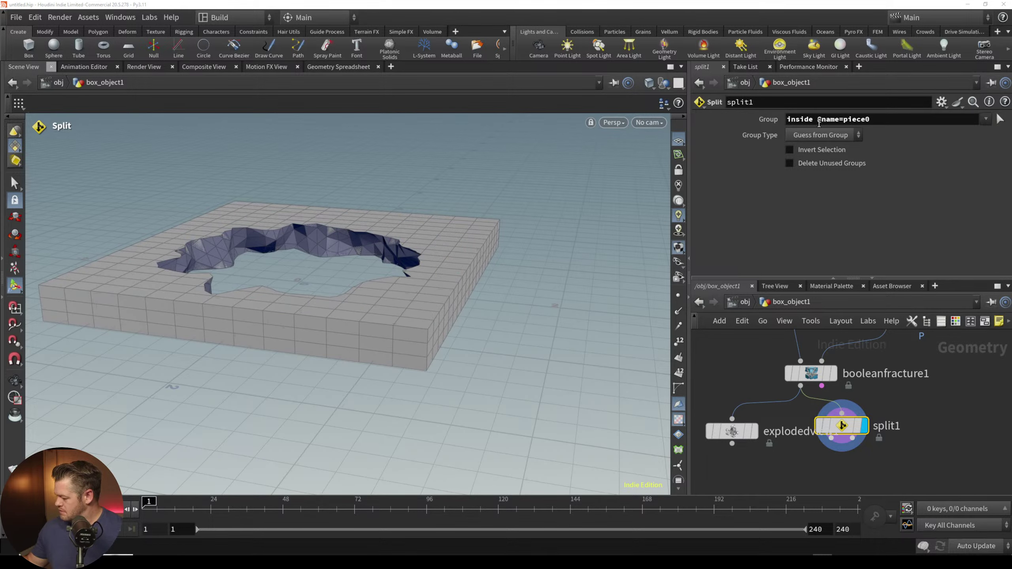
triple_click(961, 122)
key(BackSpace)
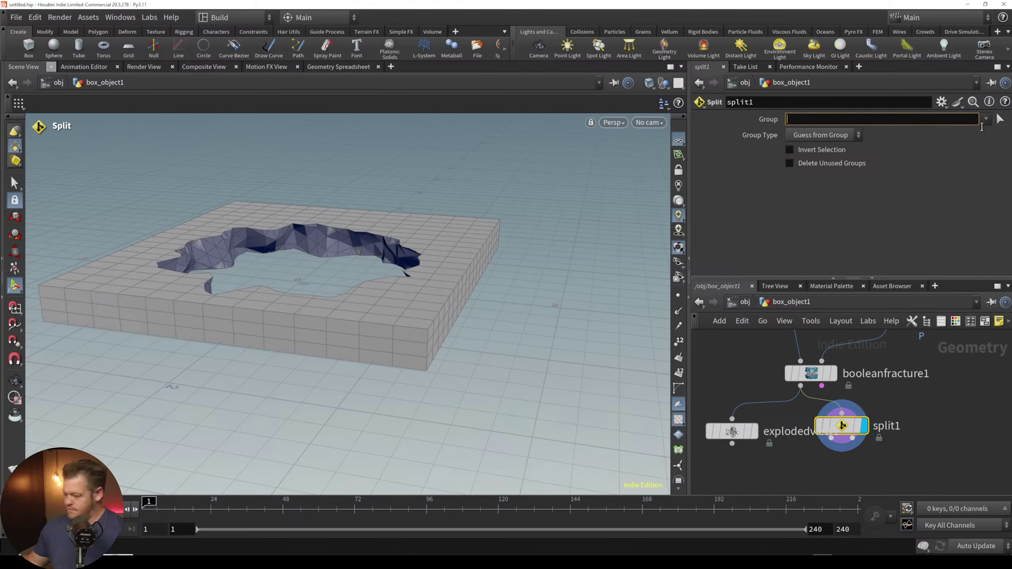
click(985, 119)
click(976, 196)
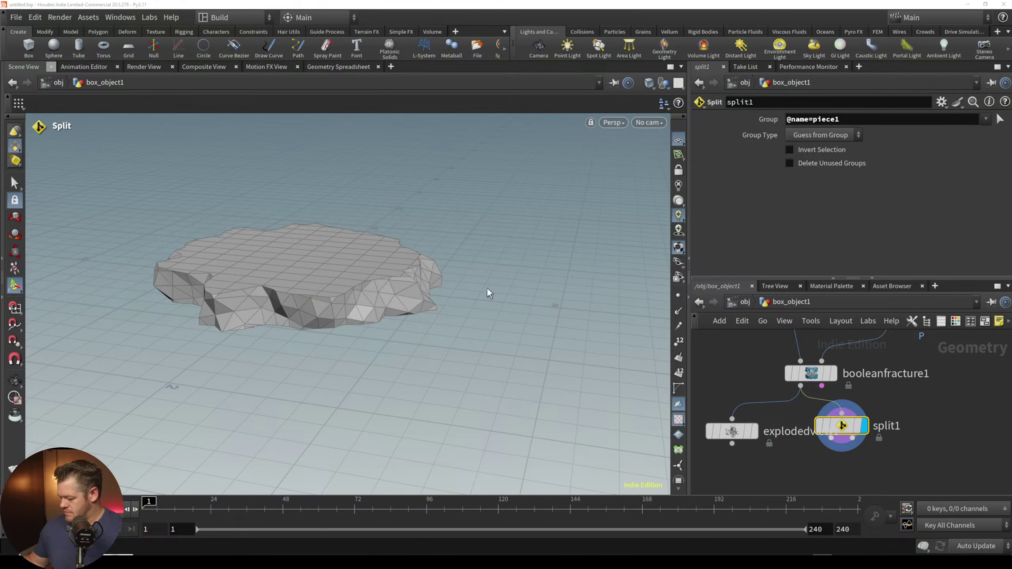
key(Escape)
drag(345, 255, 356, 326)
key(Return)
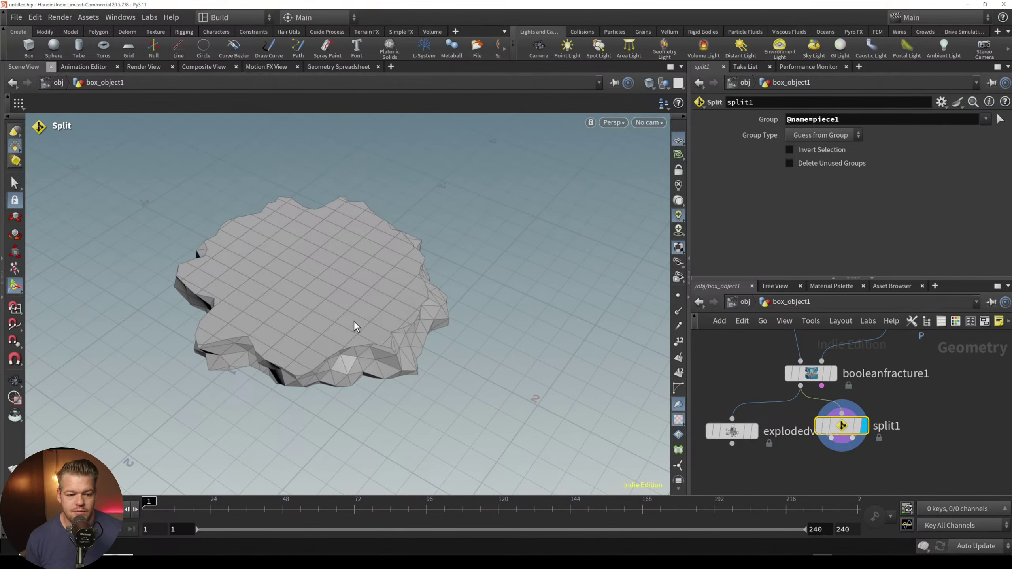
Step: Move the Exploded View node further away from the Split node to make room in the network
middle_drag(965, 418, 969, 390)
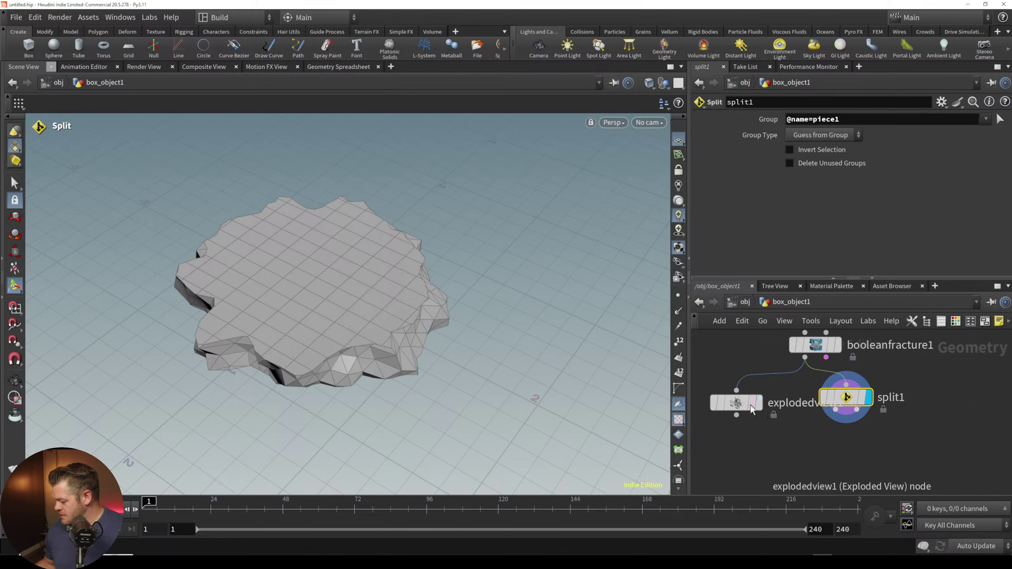
drag(743, 404, 708, 415)
middle_drag(776, 411, 820, 403)
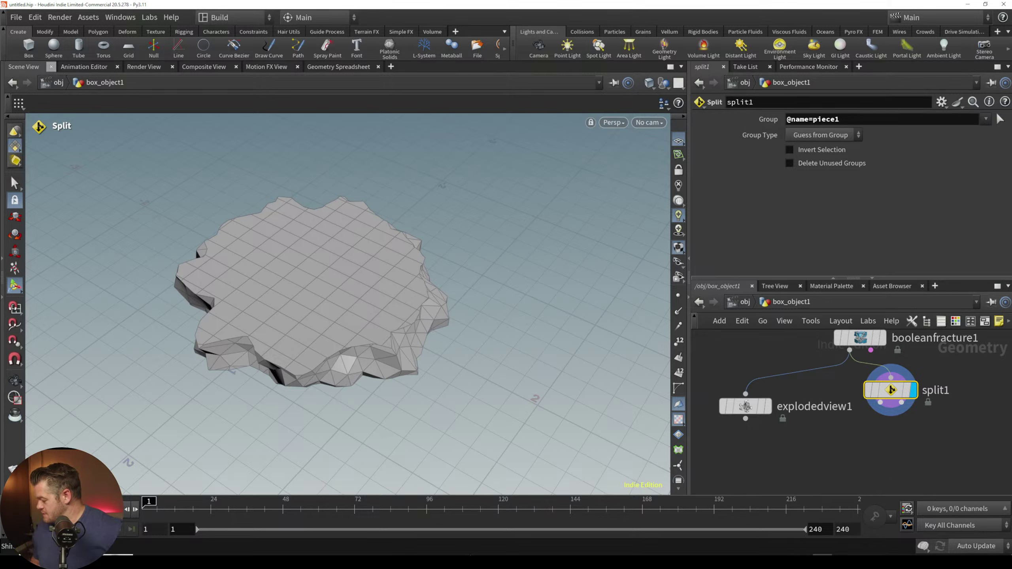
key(Tab)
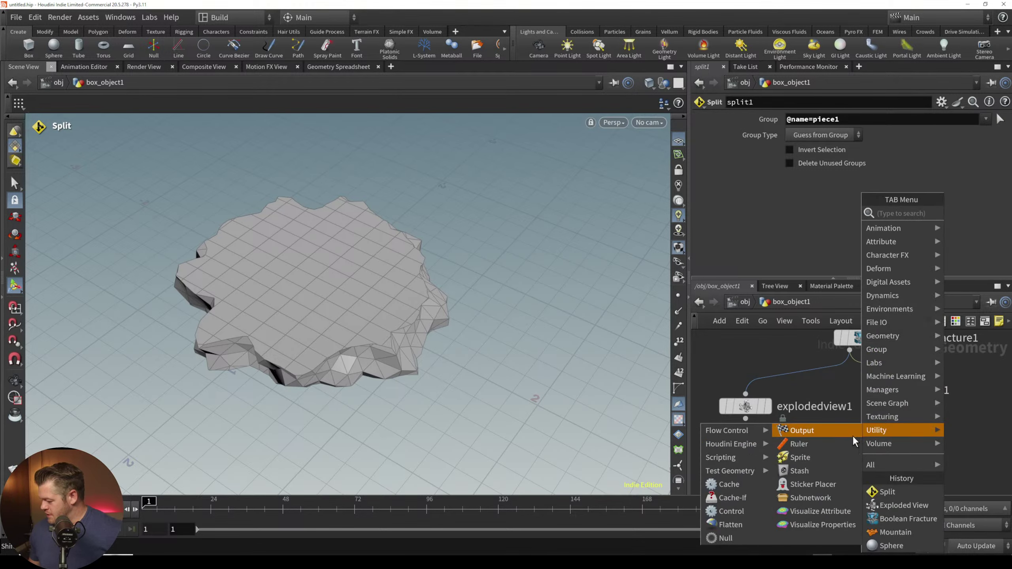
click(887, 491)
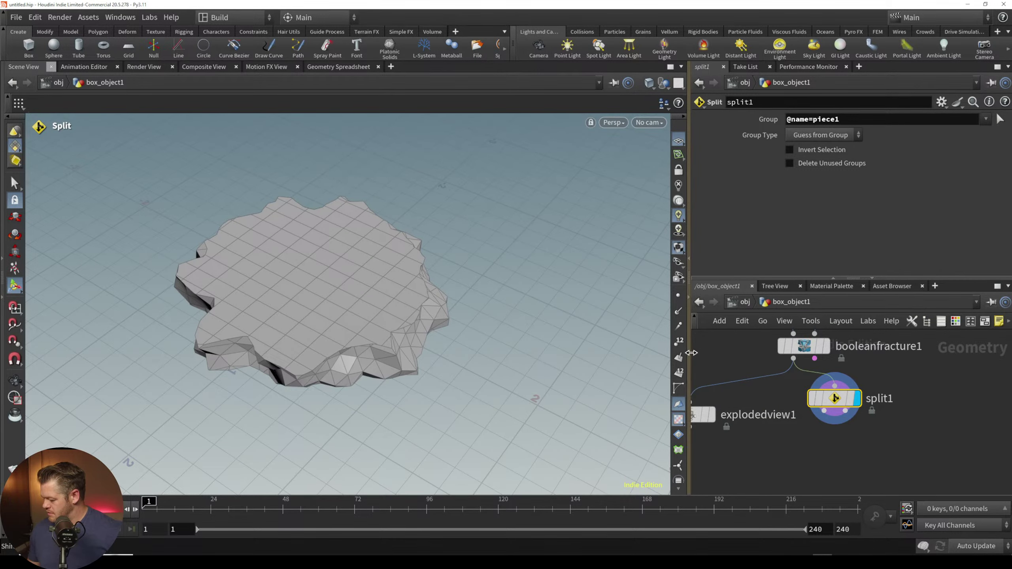
Step: Widen the network and parameter area at the viewport's expense and bring the whole node network into view
drag(691, 352, 526, 394)
middle_drag(736, 427, 718, 442)
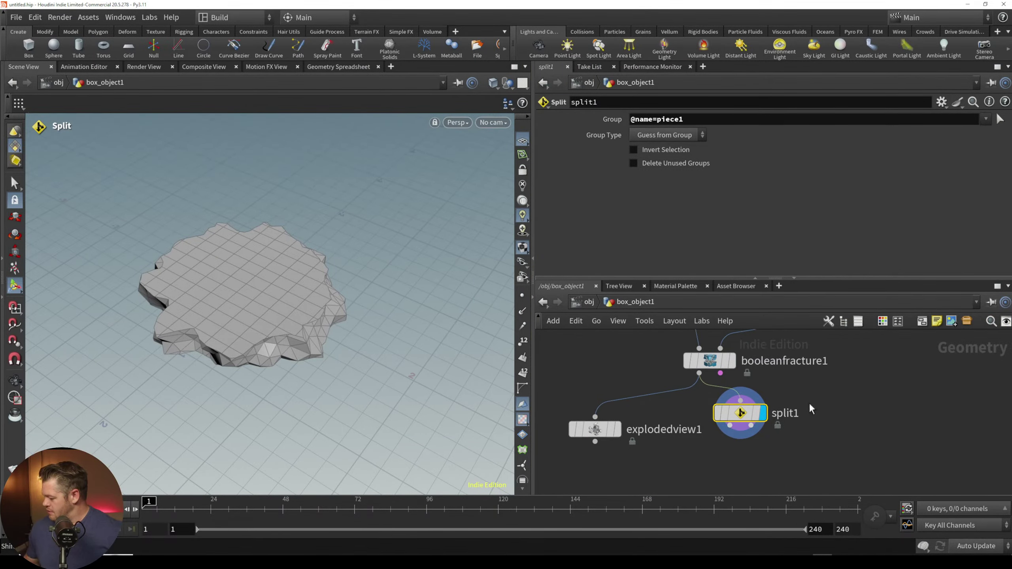
middle_drag(823, 391, 815, 409)
scroll(813, 410, down, 3)
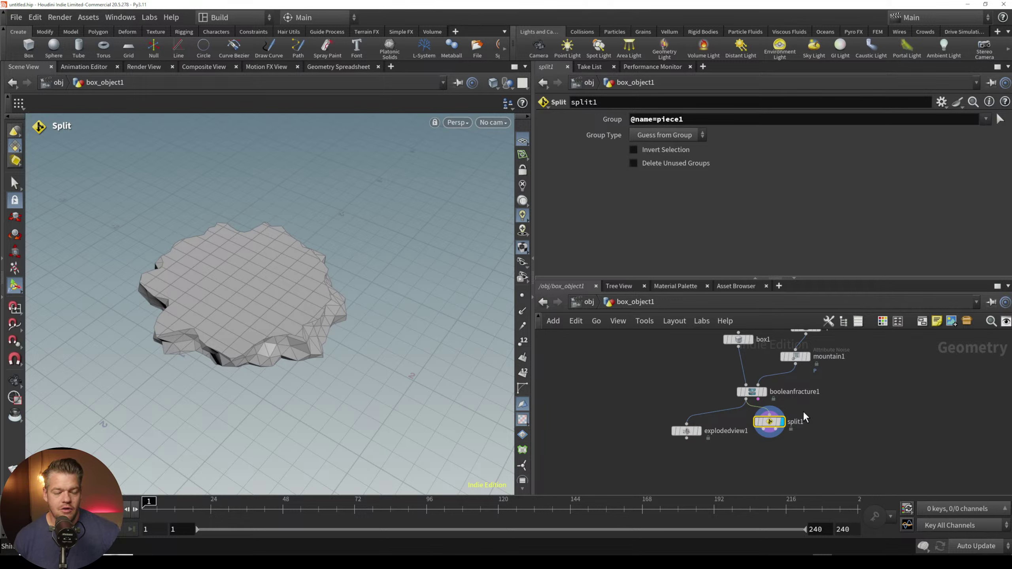
Step: Display the noise-deformed sphere and move its Mountain node further from the box branch to make room in the network
click(768, 368)
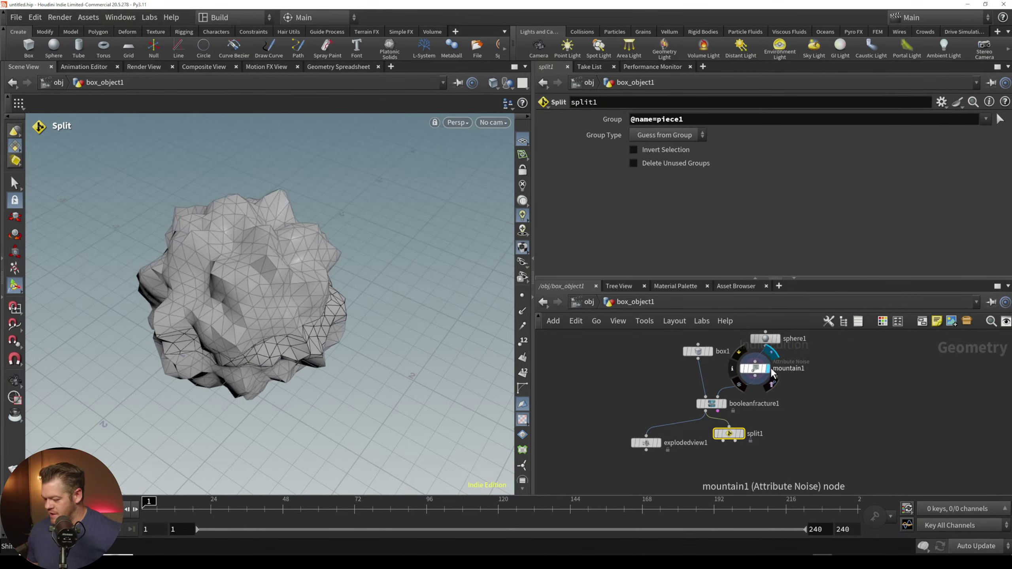
drag(748, 375, 783, 382)
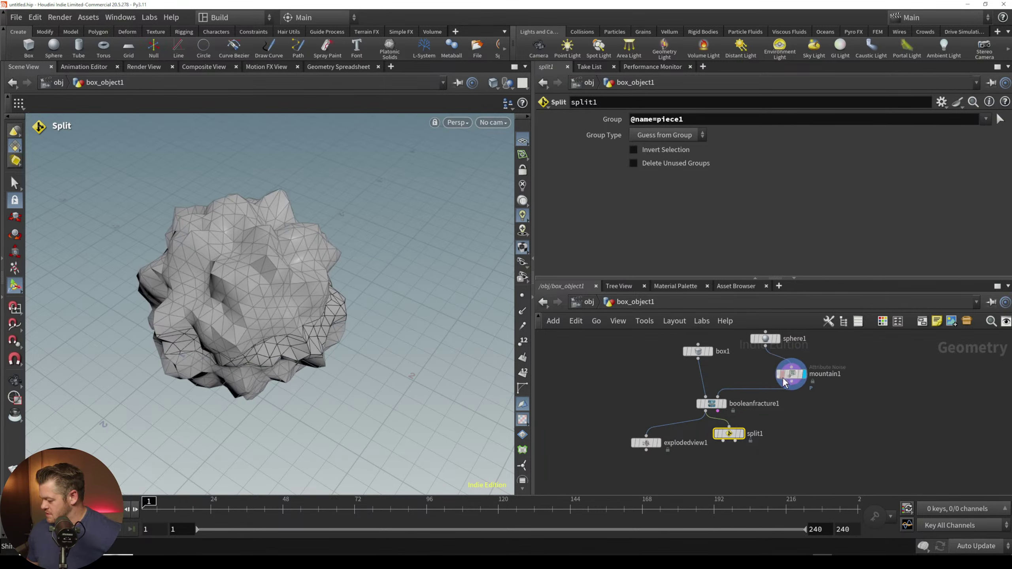
key(Tab)
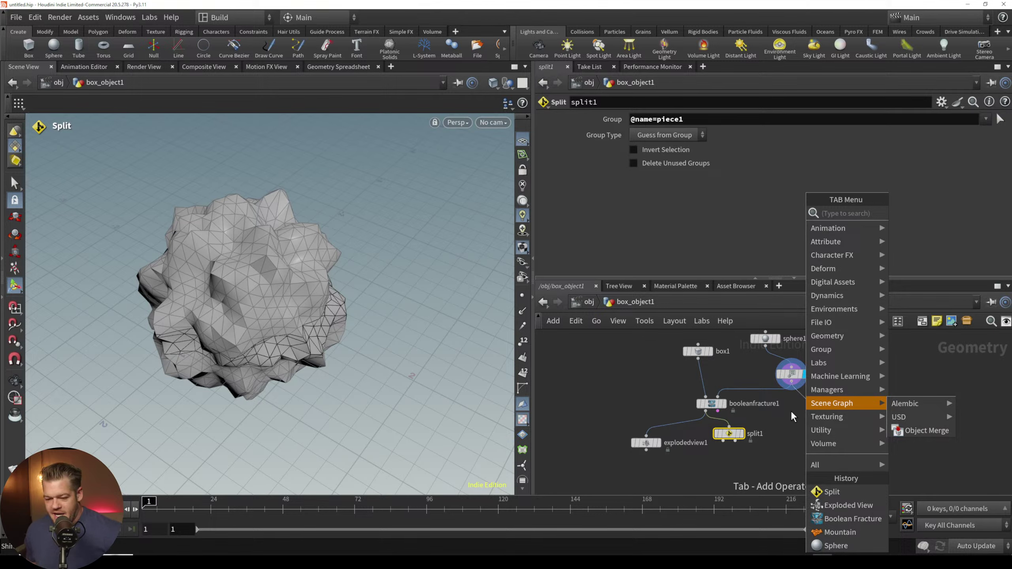
click(787, 417)
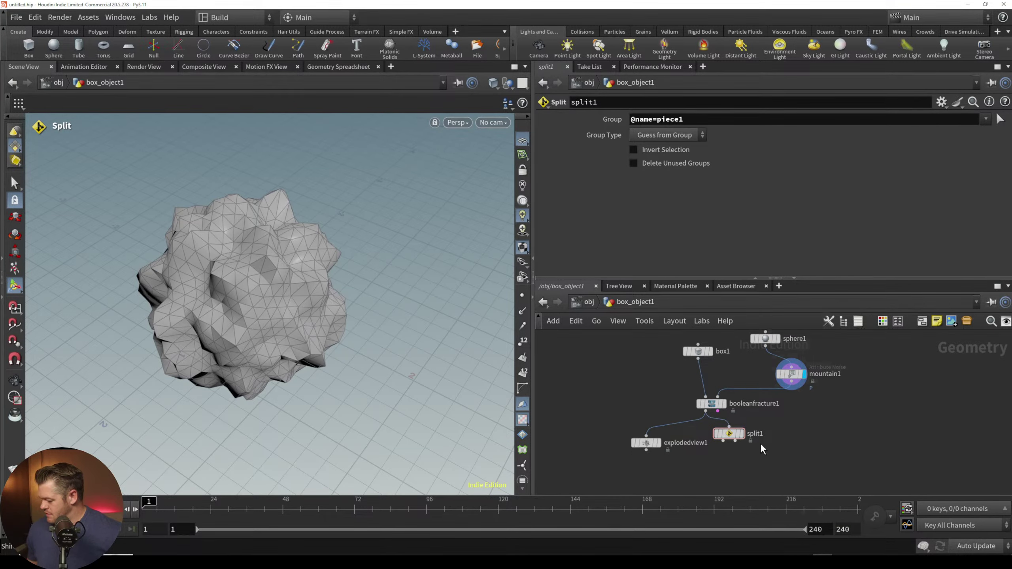
Step: Try a Voronoi Fracture Points node, feeding it first from the Mountain node and then from the Split node
key(Tab)
text(fract)
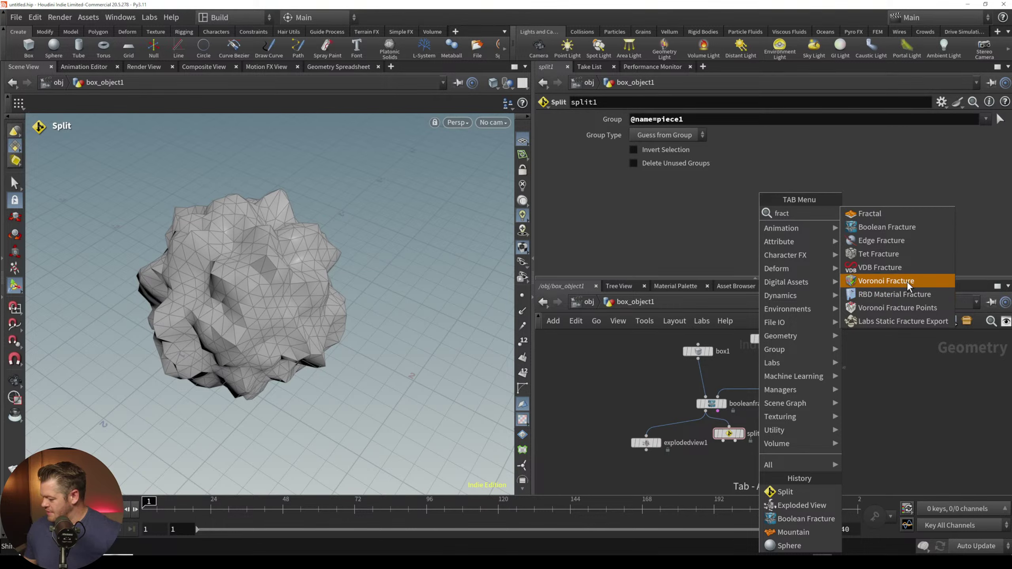
click(917, 310)
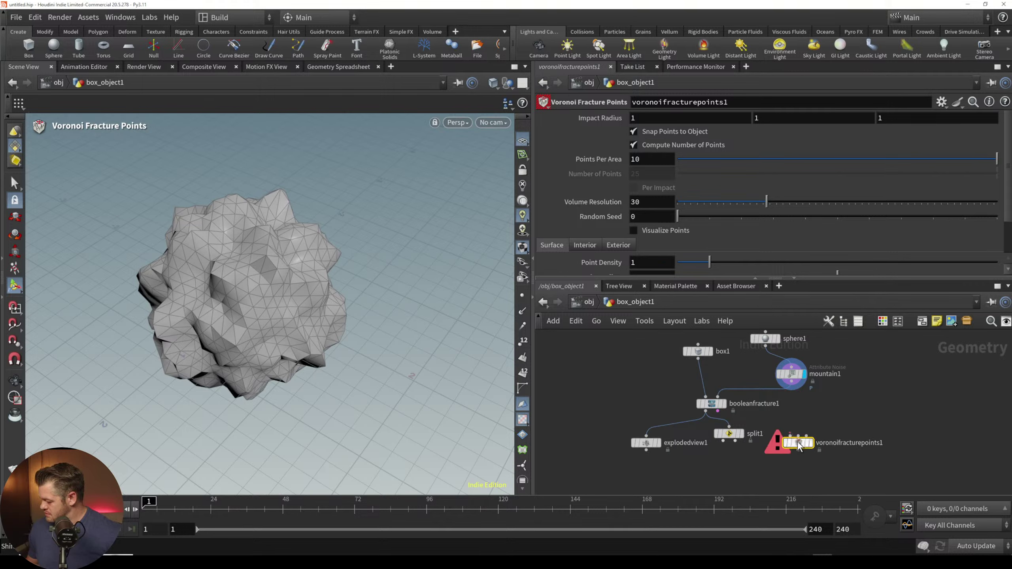
click(791, 436)
drag(795, 440, 791, 382)
click(792, 460)
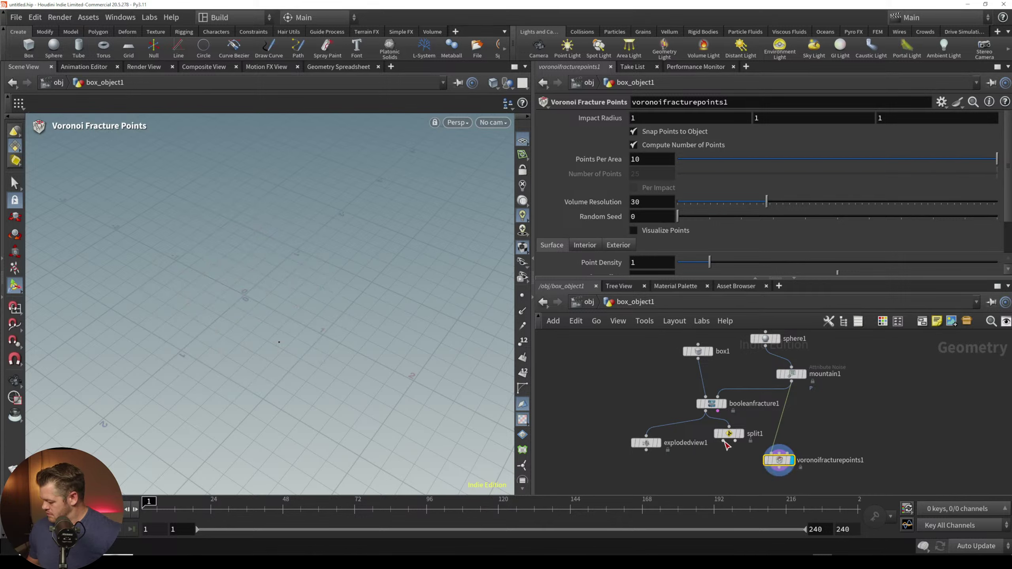
drag(726, 442, 777, 452)
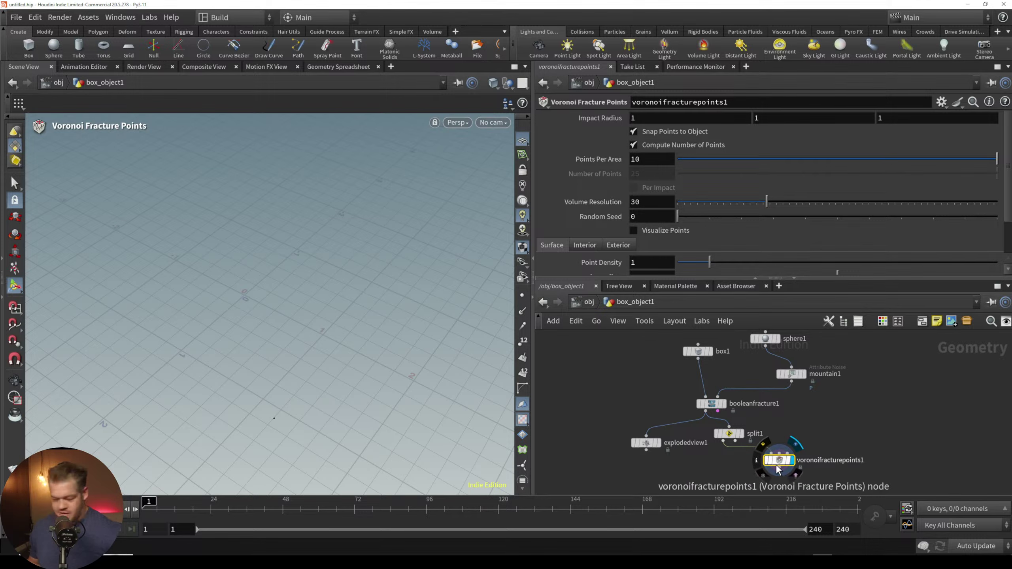
Step: Add an IsoOffset node fed by the Mountain node to turn the deformed sphere into a fog volume, and hide the reference grid
click(729, 433)
key(Tab)
mouse_move(788, 404)
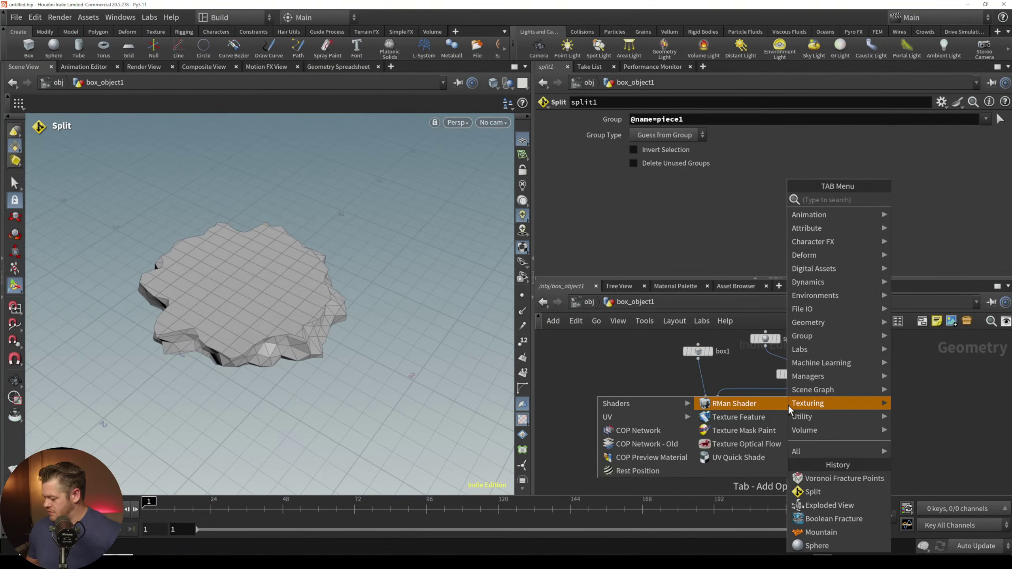
text(iso)
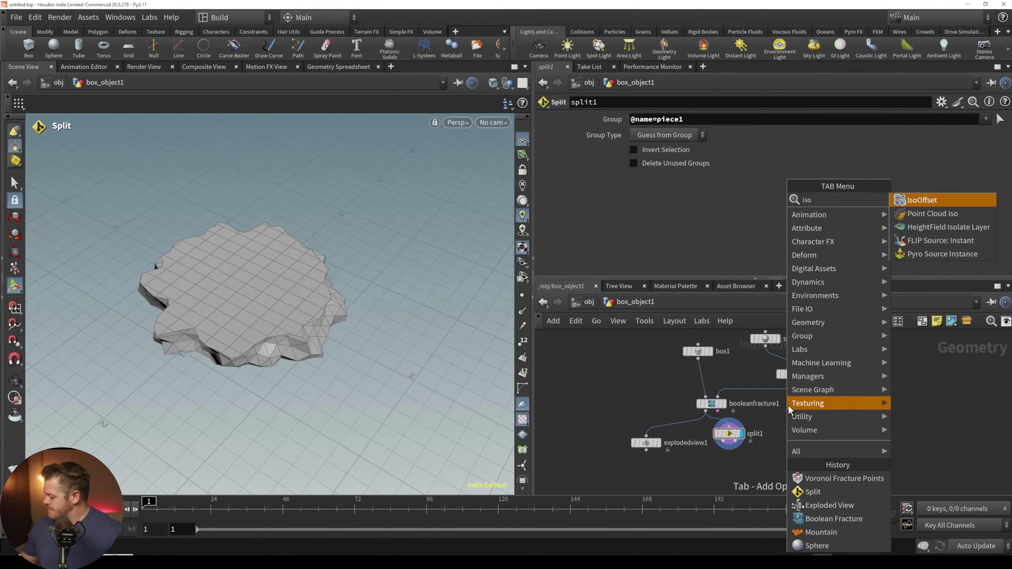
click(940, 202)
click(801, 409)
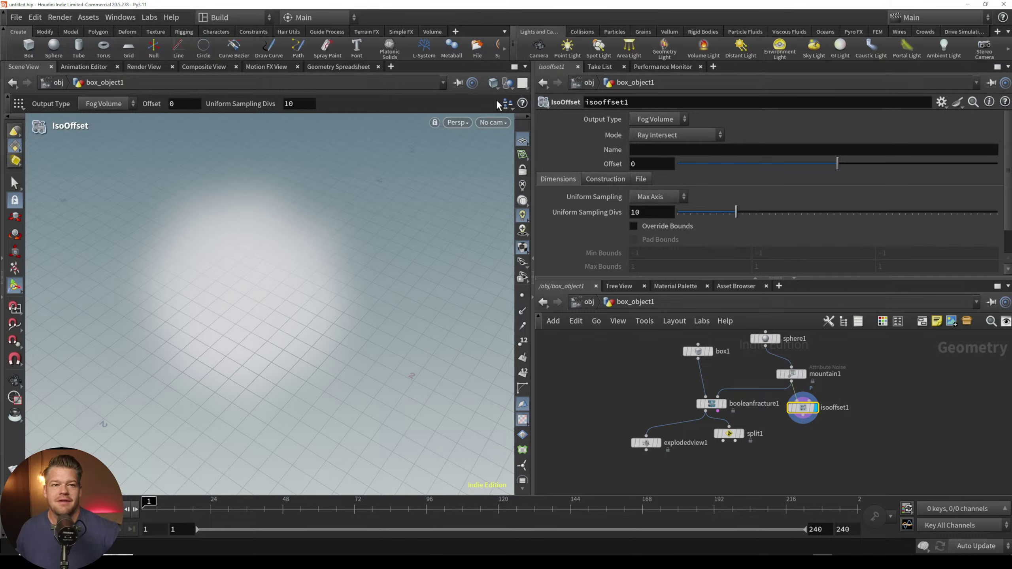
click(522, 143)
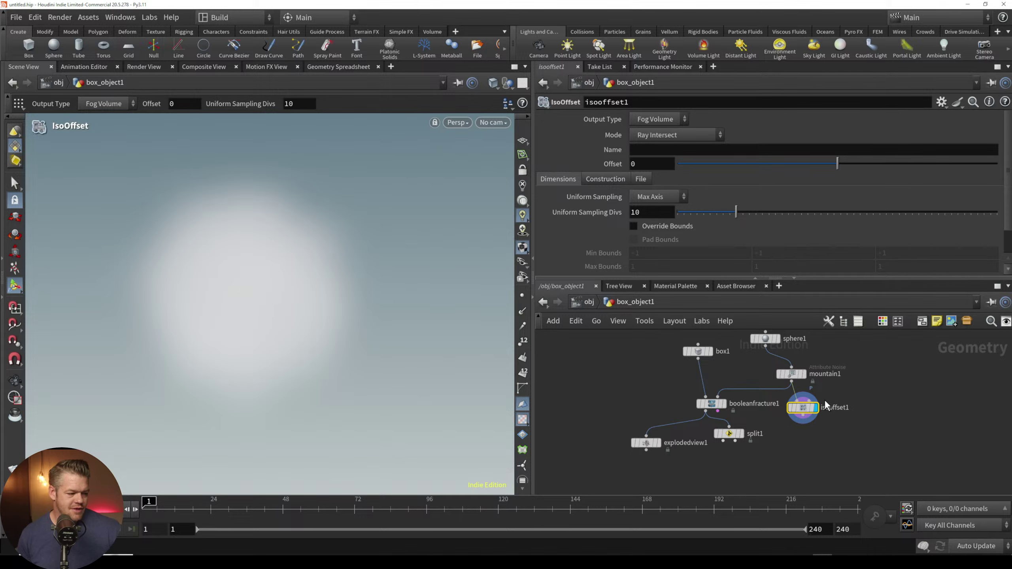
Step: Add a Scatter node after the IsoOffset, display it and inspect the points filling the volume
key(Tab)
mouse_move(805, 429)
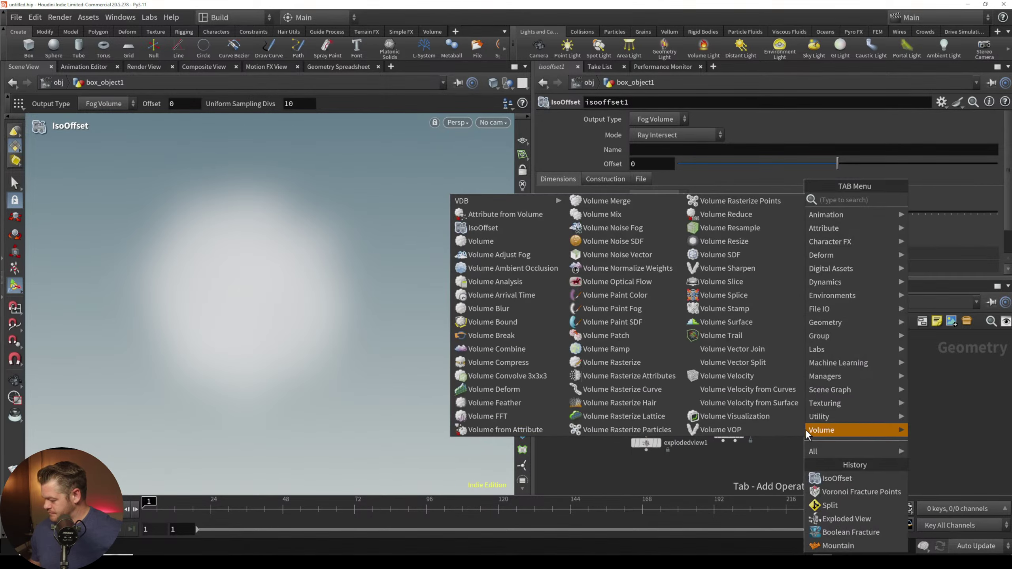
text(scat)
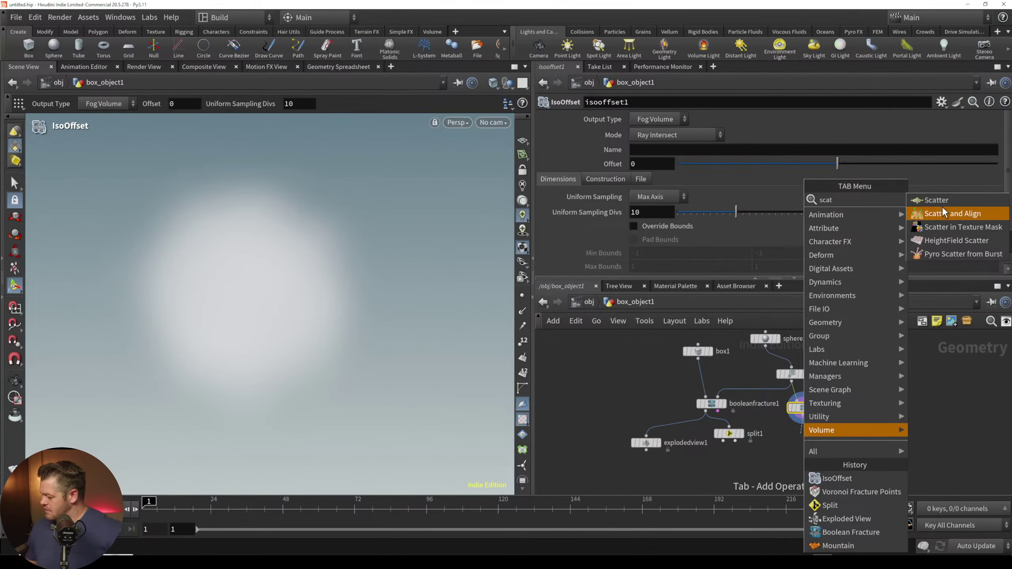
click(943, 199)
click(801, 438)
click(813, 438)
right_click(310, 269)
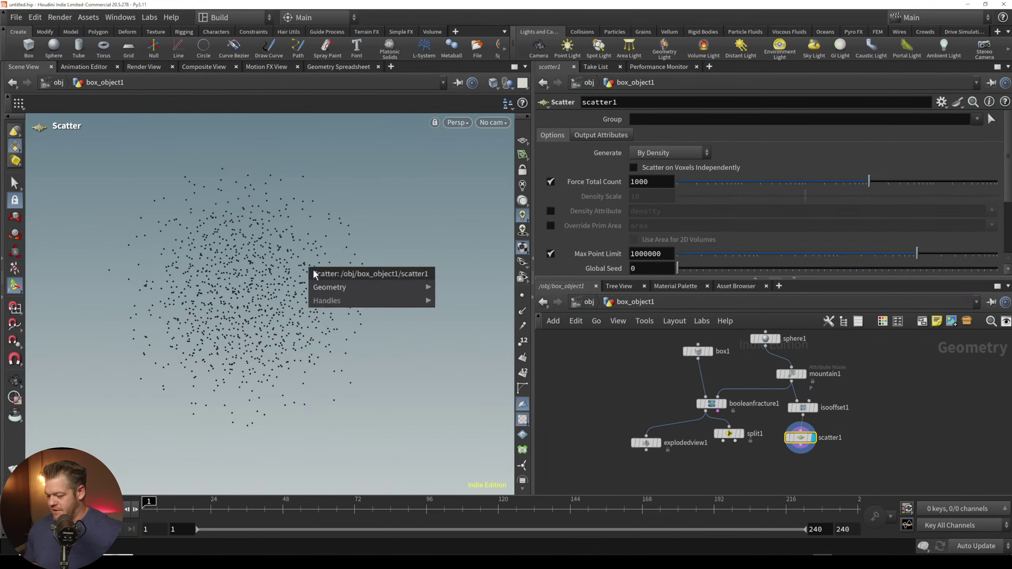
click(273, 331)
alt+right_drag(299, 298, 250, 336)
alt+drag(249, 336, 274, 310)
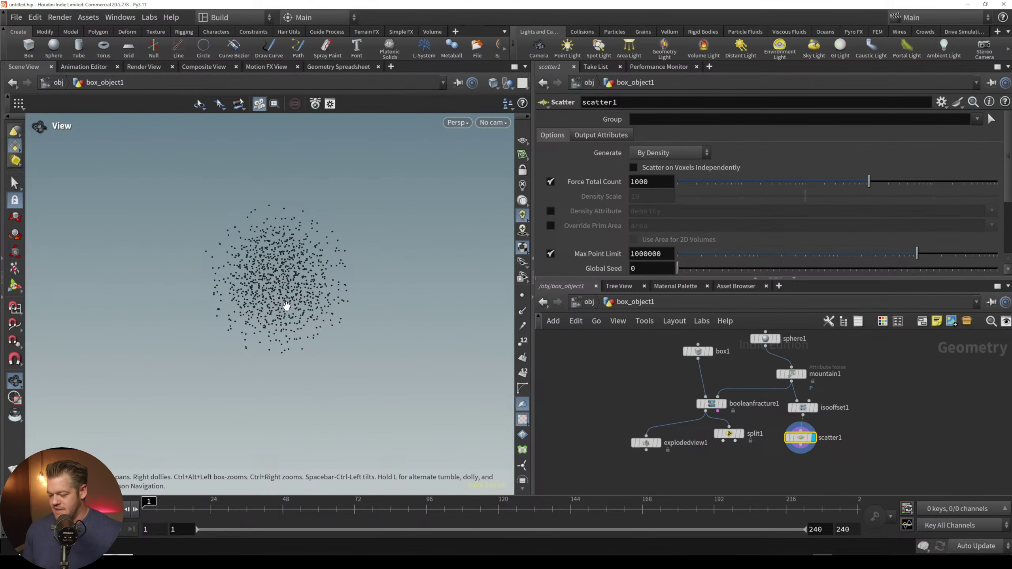
Step: Add and display a Voronoi Fracture node that fractures the Split node's centre piece using the scattered points
middle_drag(731, 483, 731, 456)
click(732, 456)
key(Tab)
text(frac)
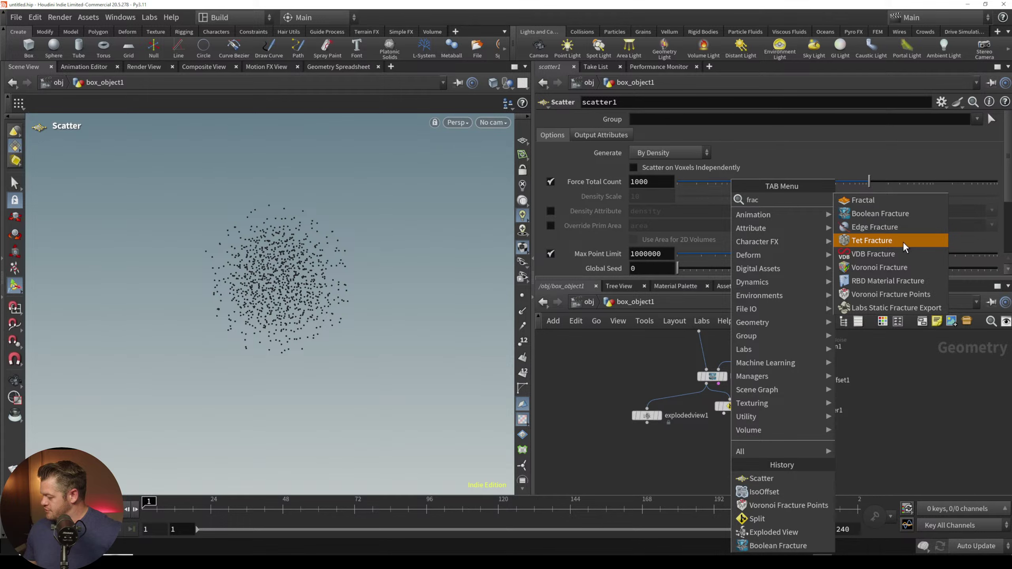
click(891, 266)
click(769, 458)
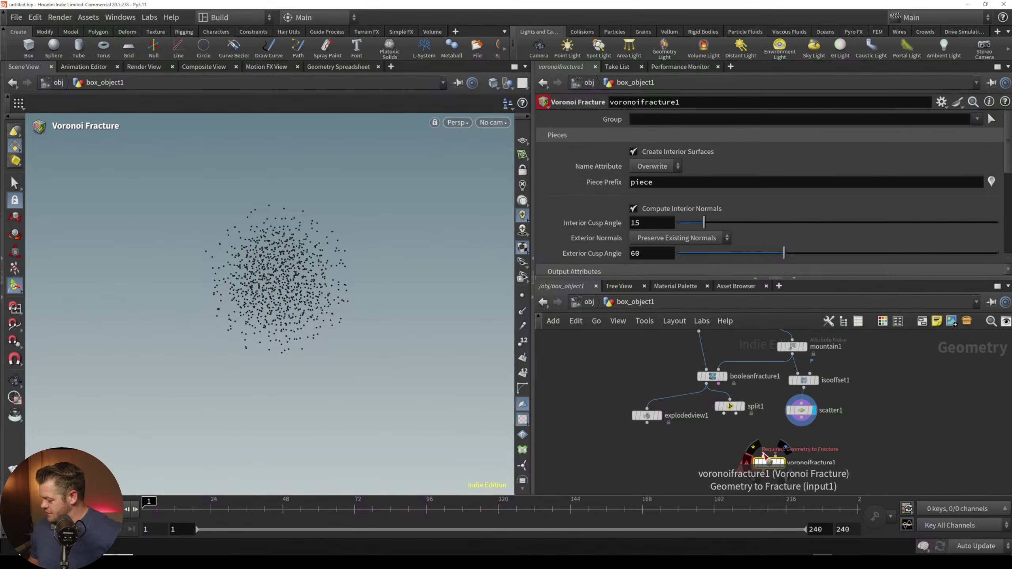
drag(762, 455, 798, 426)
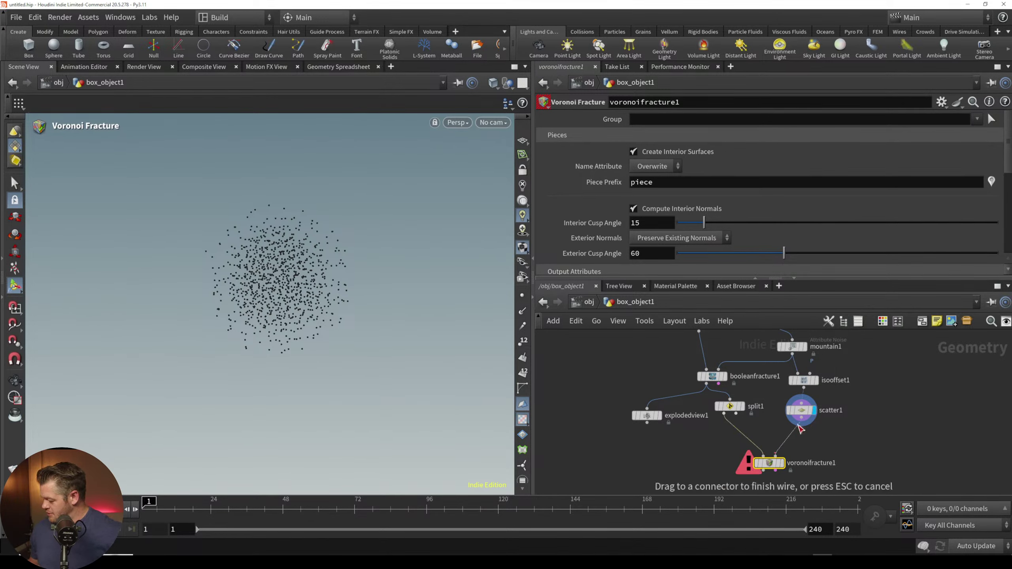
click(800, 426)
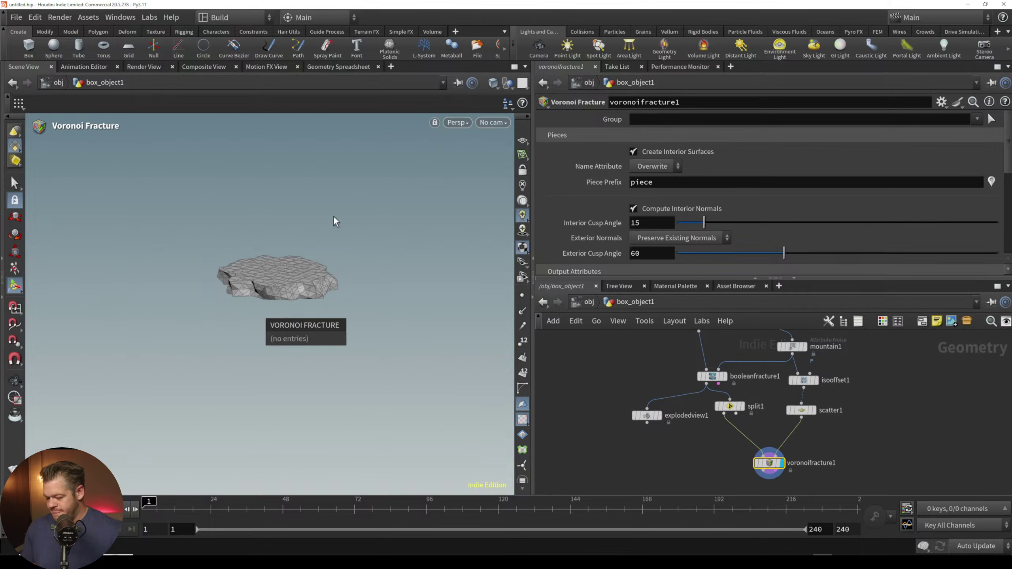
Step: Examine the Voronoi-fractured centre piece up close, with Smooth Shaded and with Smooth Wire Shaded display
key(Escape)
drag(298, 307, 325, 186)
scroll(325, 186, up, 3)
middle_drag(284, 248, 301, 294)
scroll(301, 290, up, 4)
drag(300, 290, 299, 280)
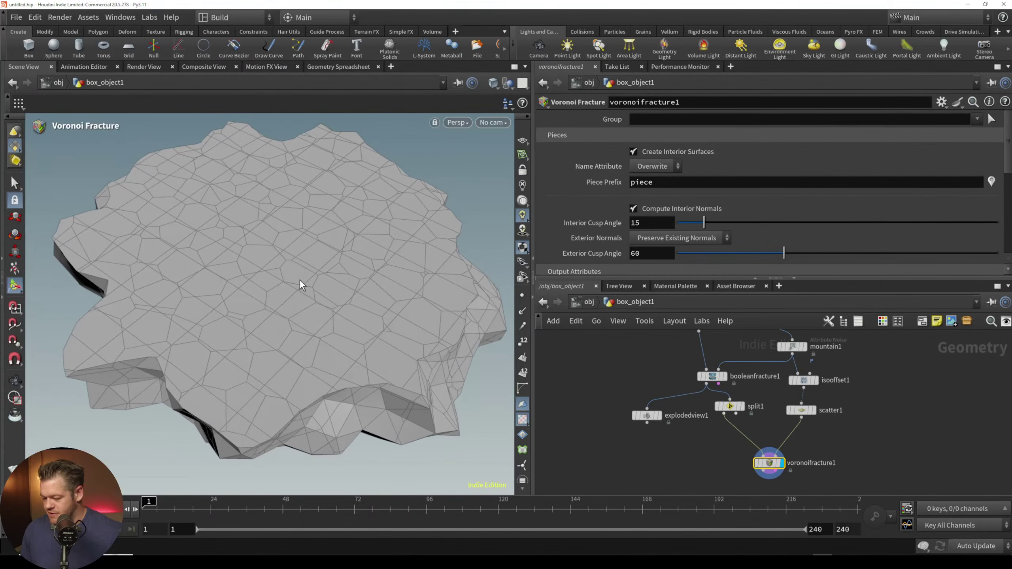
click(496, 87)
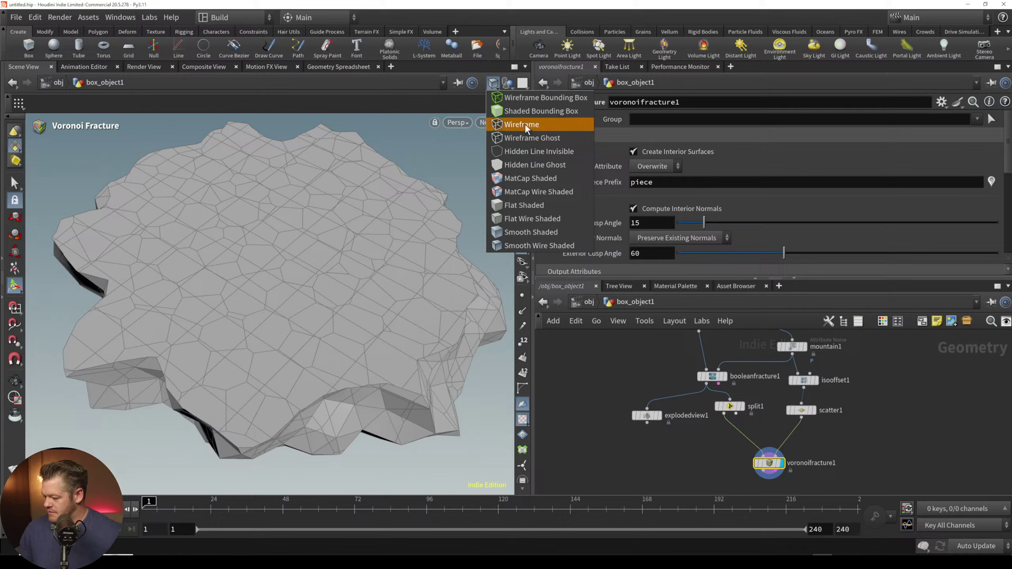
click(507, 232)
click(492, 83)
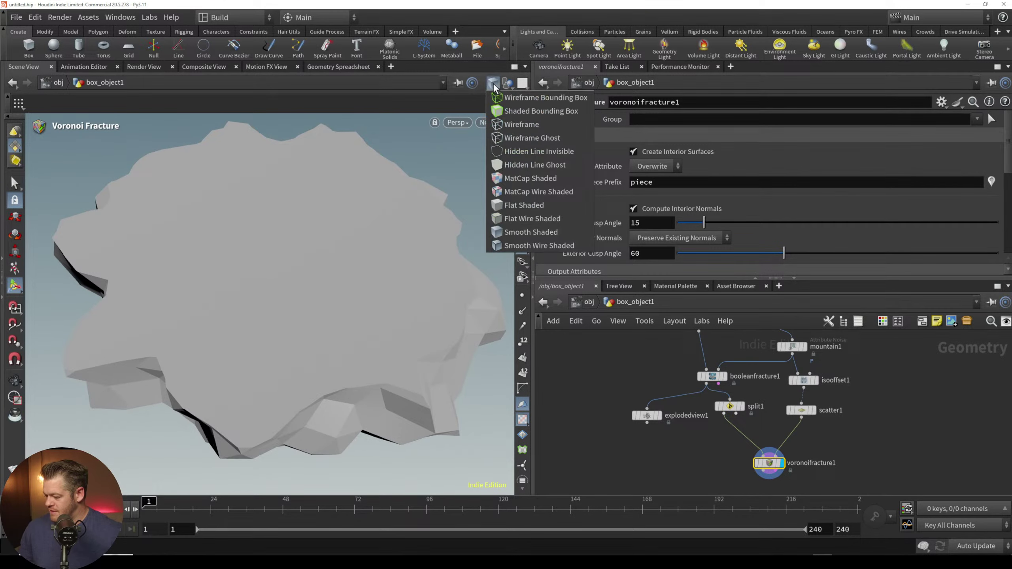
click(518, 233)
key(Escape)
scroll(343, 319, down, 5)
Step: Try feeding the existing Exploded View node from the Voronoi Fracture, and view the exploded pieces from further away
drag(646, 415, 628, 478)
drag(769, 473, 626, 467)
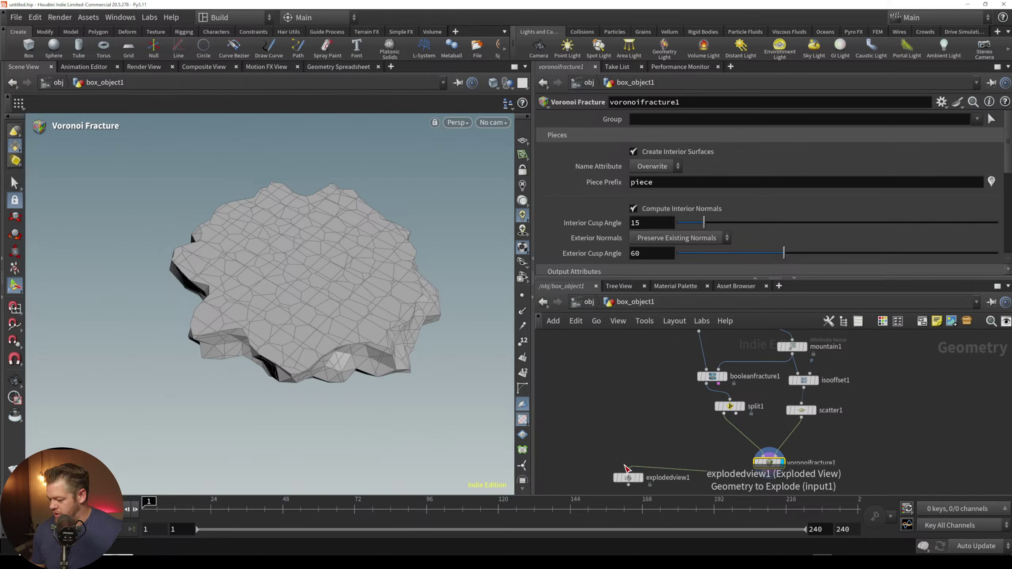
click(640, 478)
key(space)
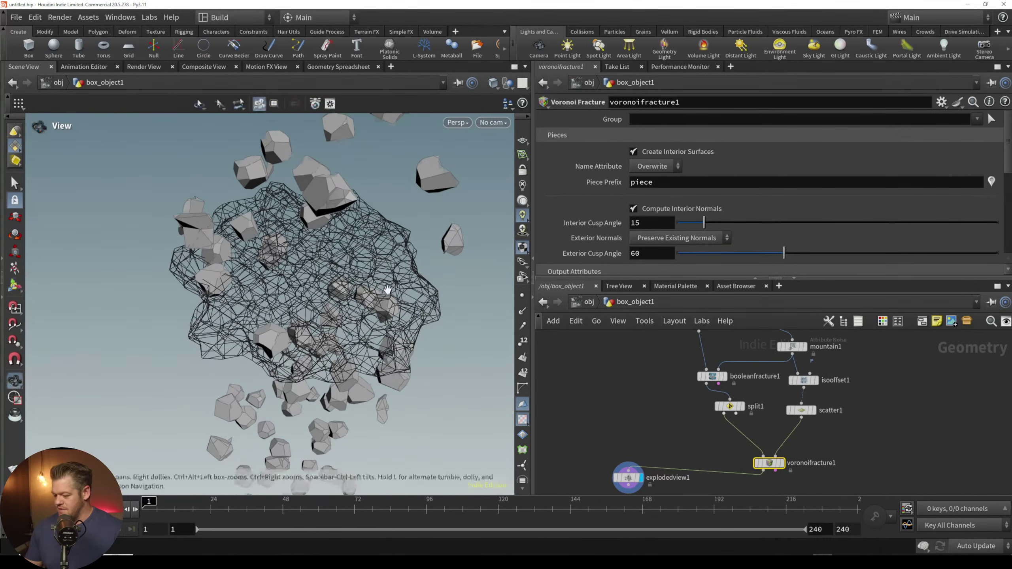
right_drag(388, 289, 323, 400)
drag(323, 400, 334, 333)
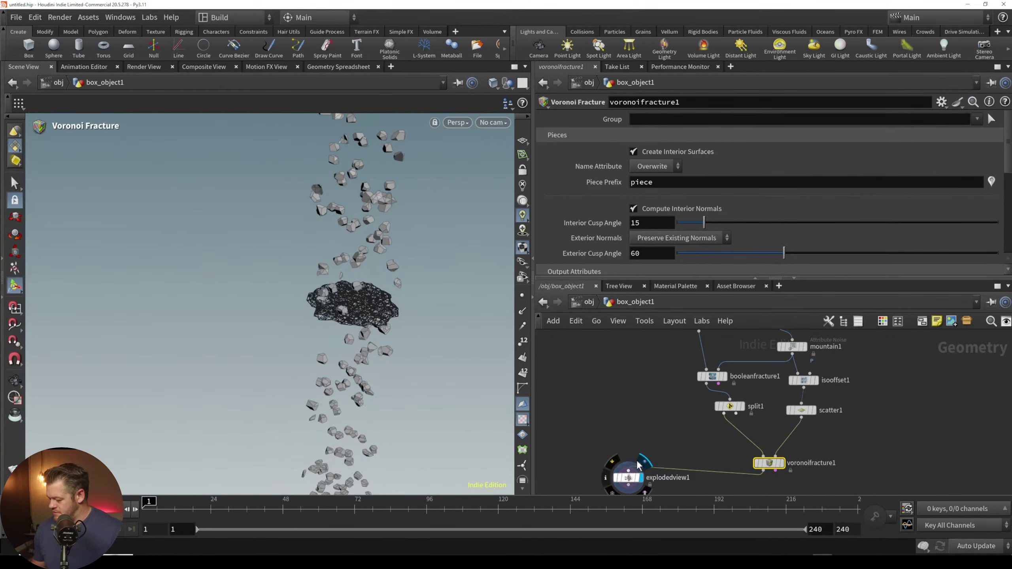
Step: Rewire the existing Exploded View node to the Split node, and display a second Exploded View fed by the Voronoi Fracture
drag(723, 414, 610, 445)
key(Tab)
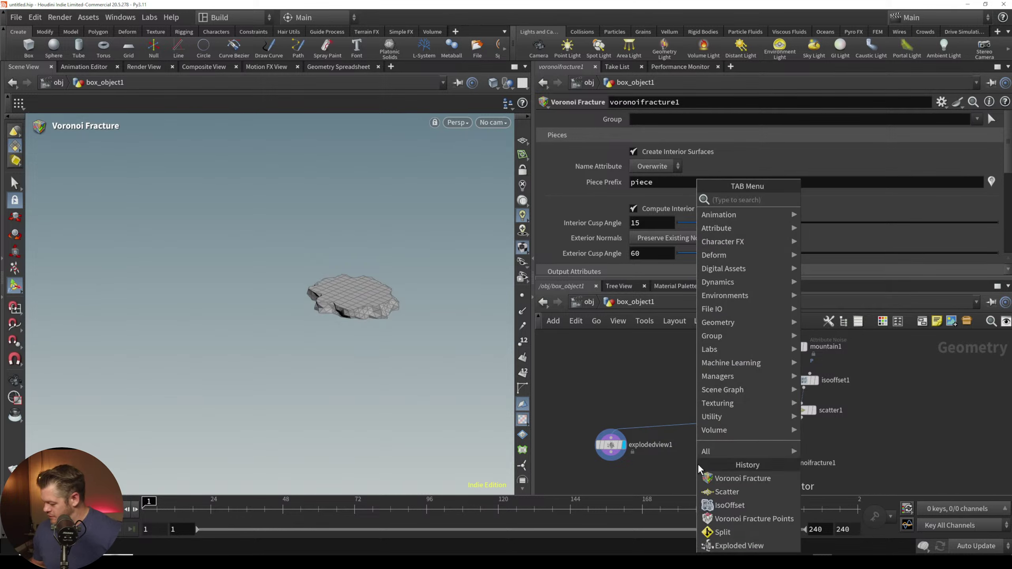
click(731, 531)
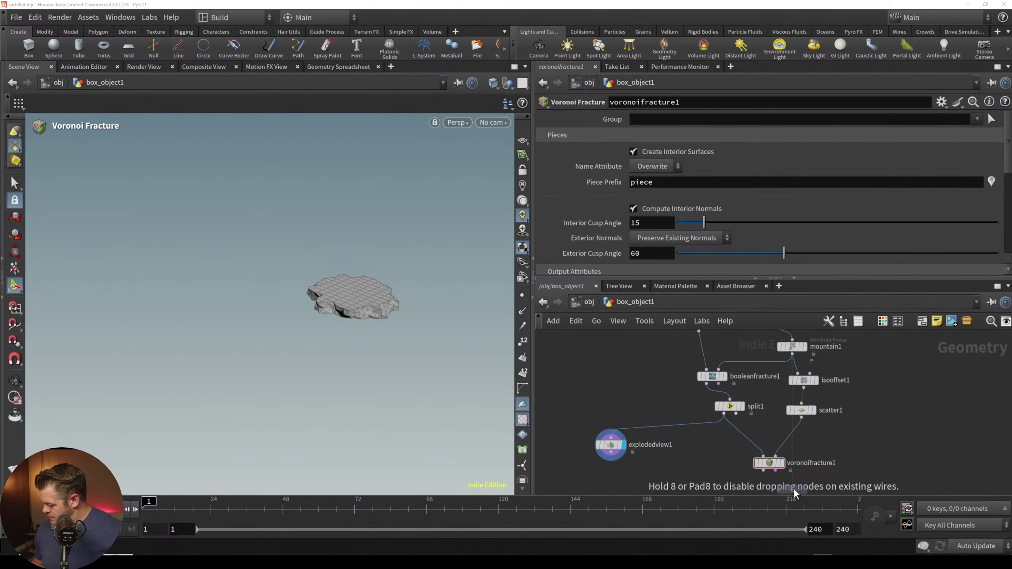
click(709, 488)
middle_drag(742, 472, 740, 401)
drag(706, 409, 761, 400)
click(720, 418)
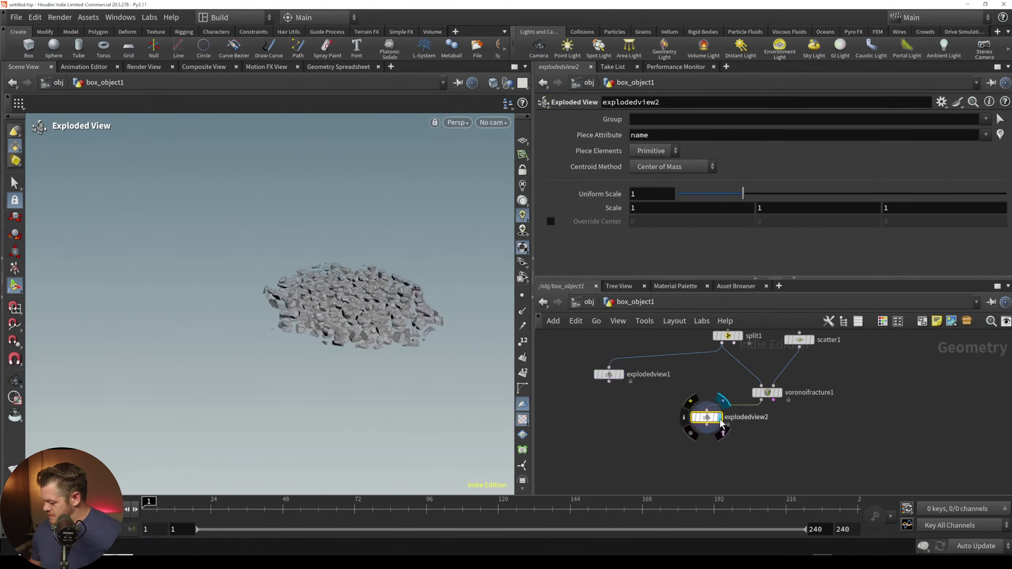
alt+right_drag(405, 275, 418, 248)
alt+middle_drag(380, 311, 328, 301)
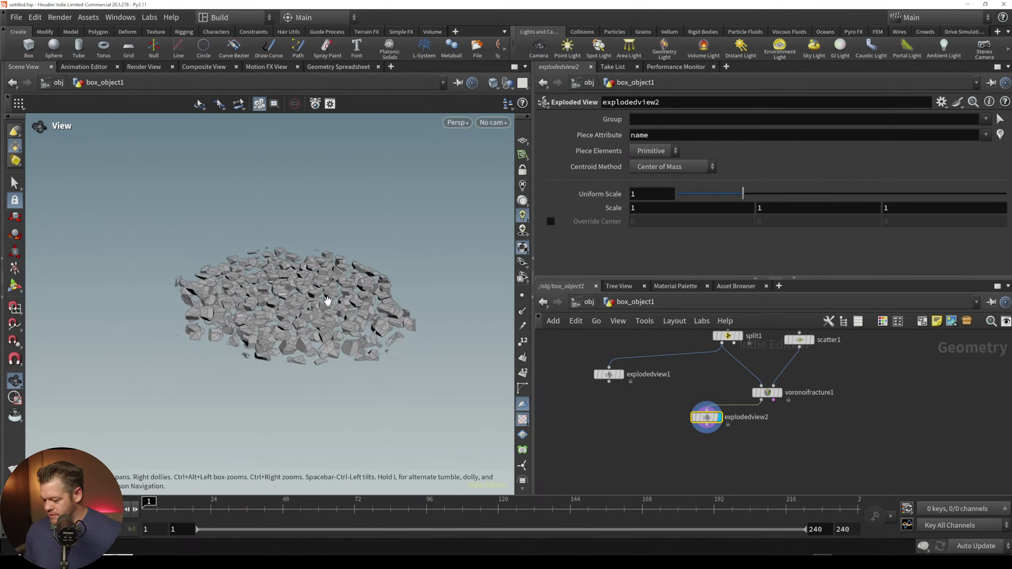
drag(327, 301, 344, 286)
key(Return)
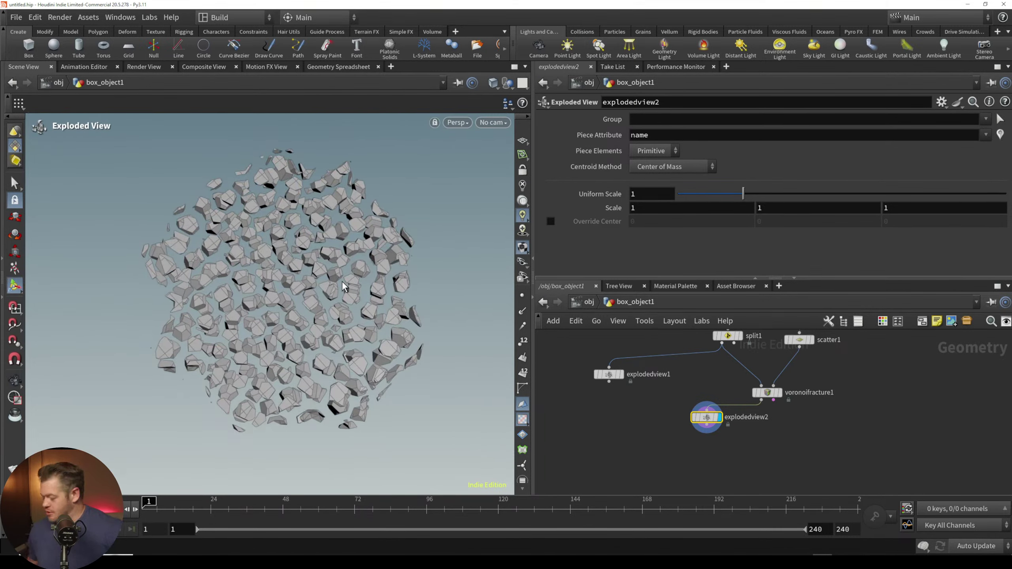
Step: Add an RBD Cluster node fed by the Voronoi Fracture's geometry, and display it
middle_drag(773, 431, 775, 409)
key(Tab)
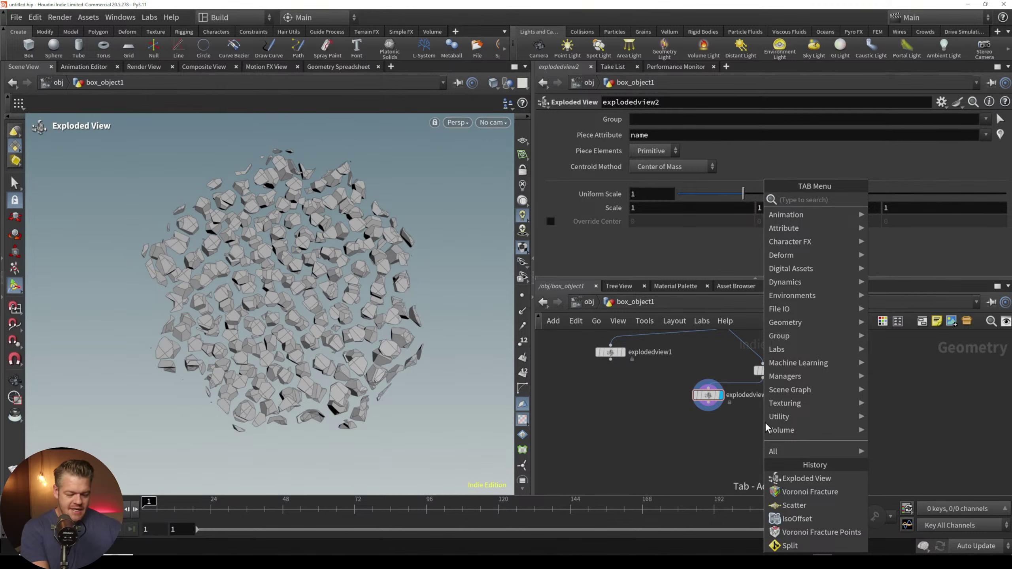
text(chu)
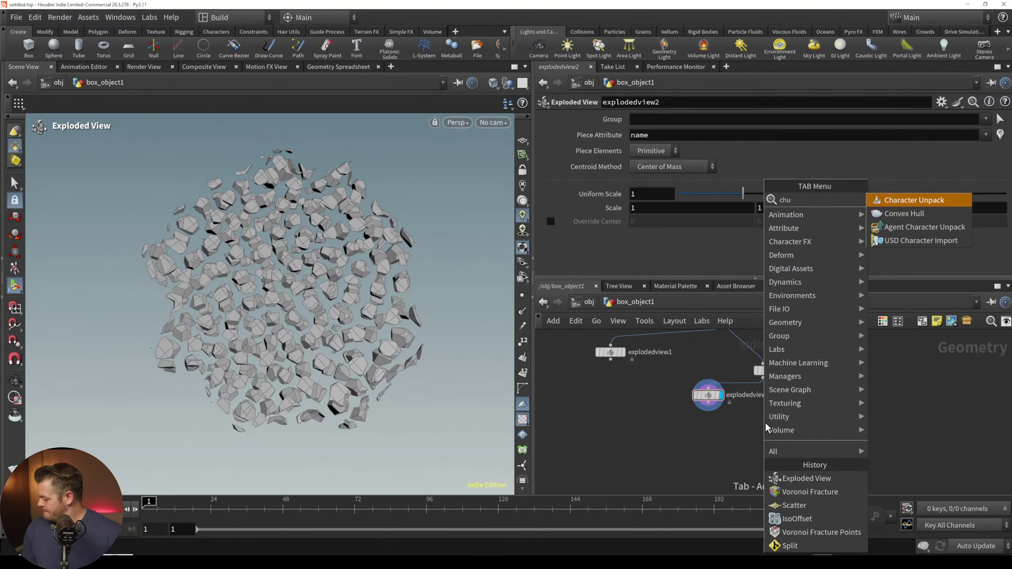
key(BackSpace)
key(BackSpace)
key(BackSpace)
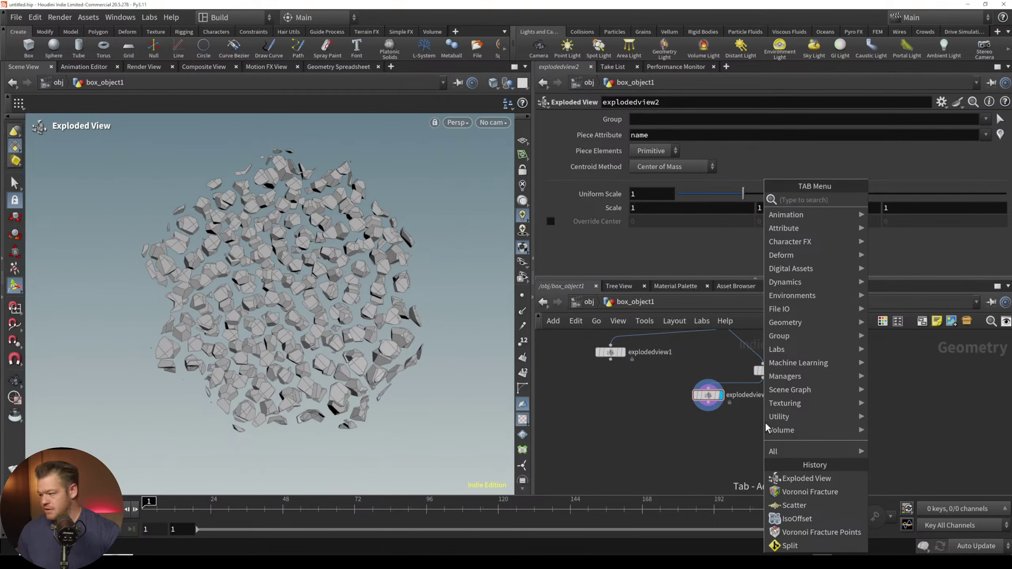
text(f)
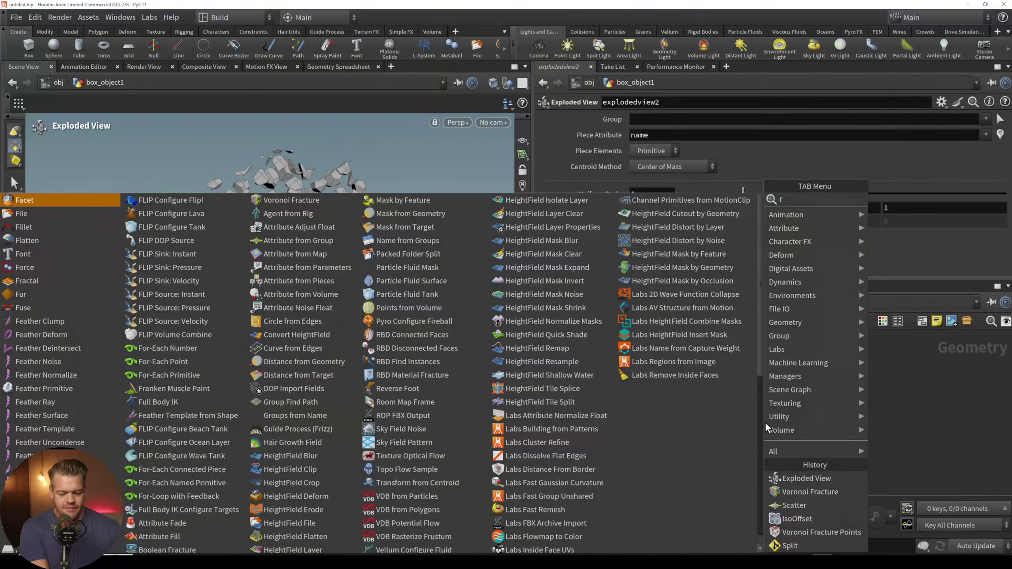
key(BackSpace)
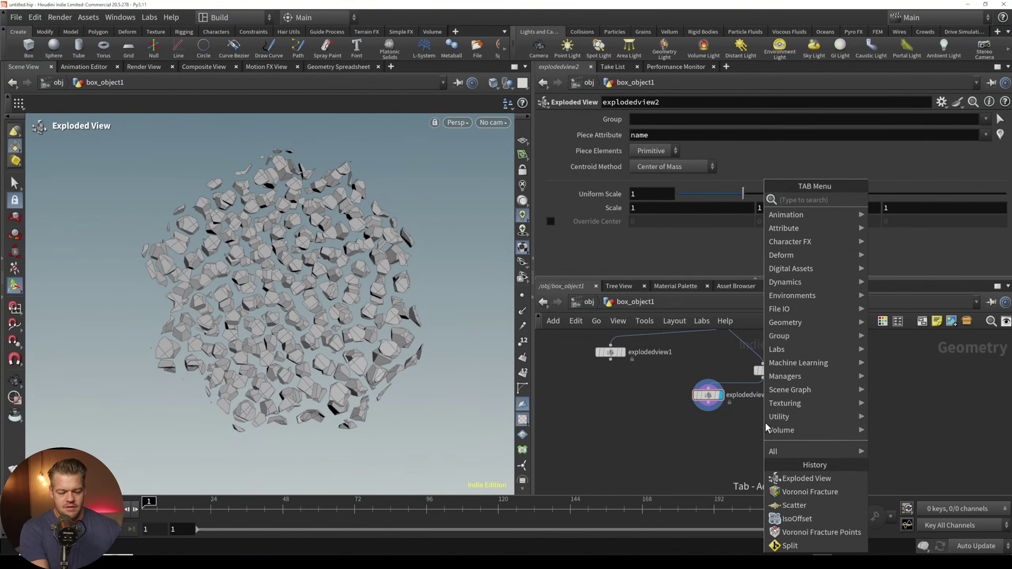
text(rbd)
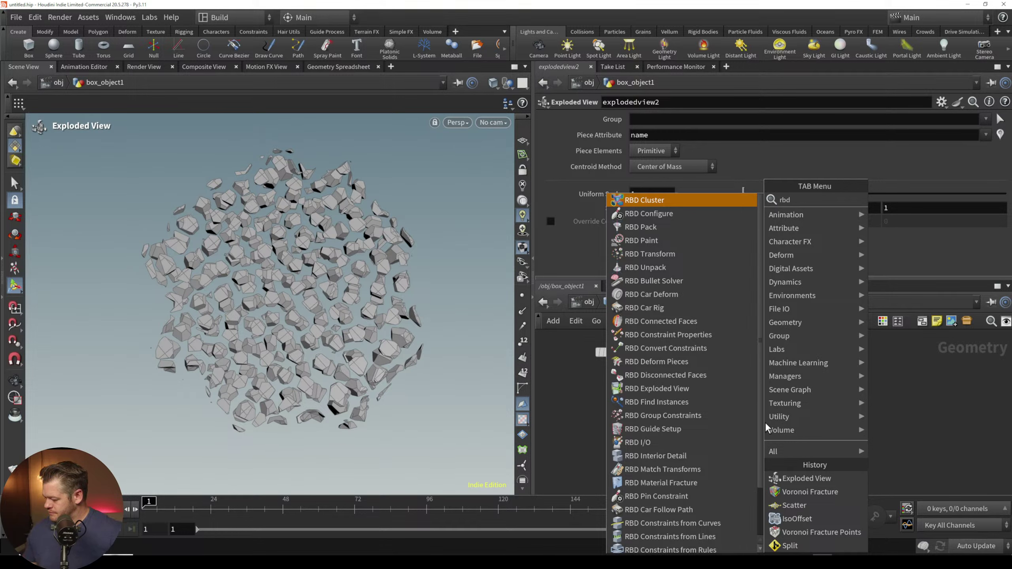
key(Return)
click(768, 415)
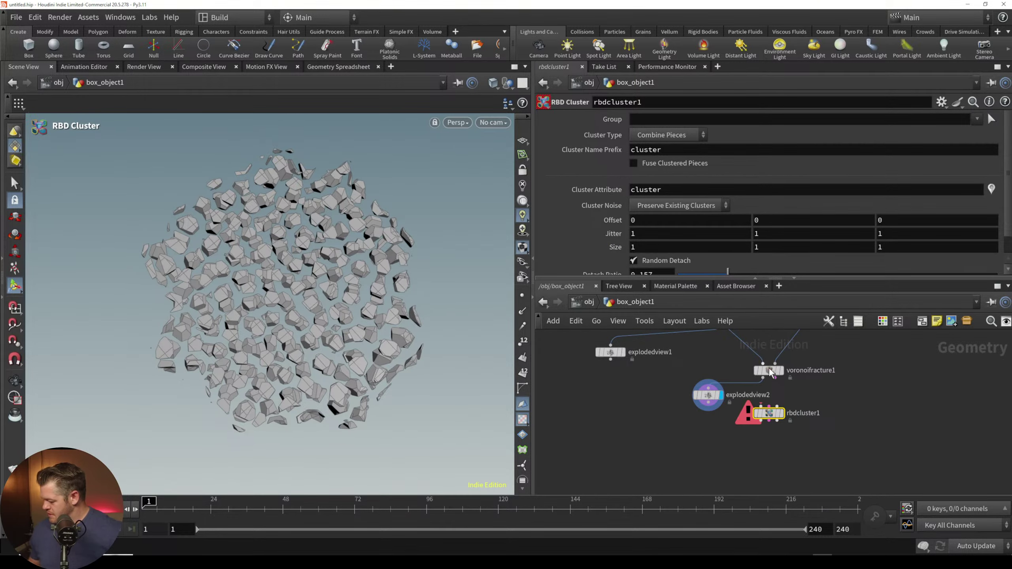
click(761, 407)
click(782, 413)
Step: Rewire the second Exploded View to the RBD Cluster's geometry output, display it, and view the clustered pieces from a lower angle
drag(705, 398, 684, 441)
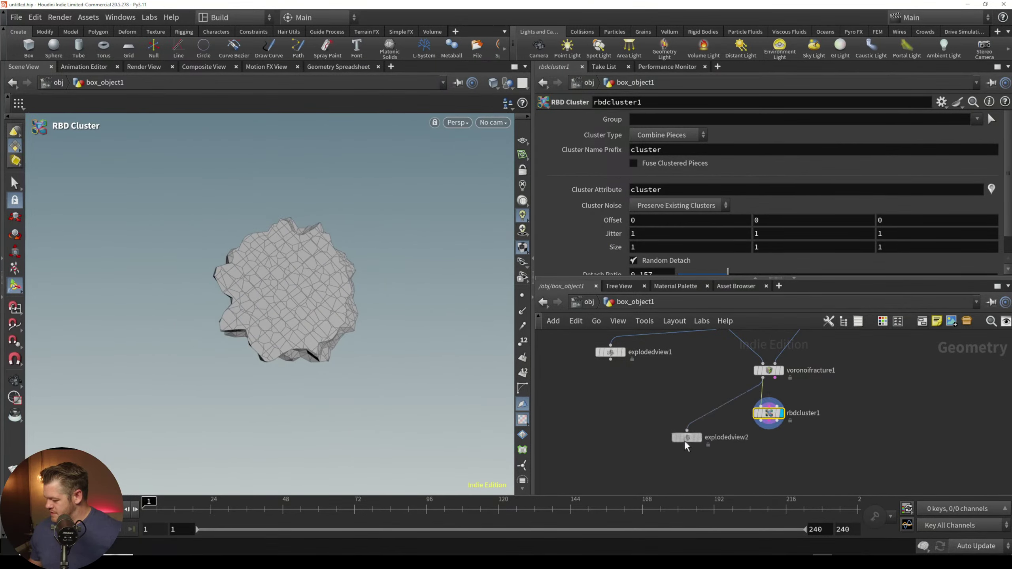
click(686, 436)
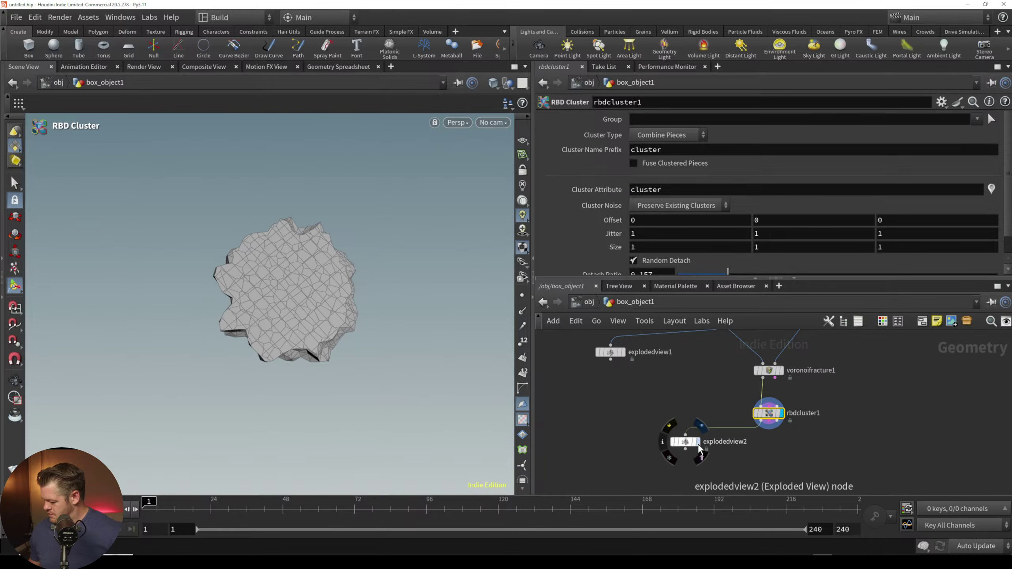
click(686, 442)
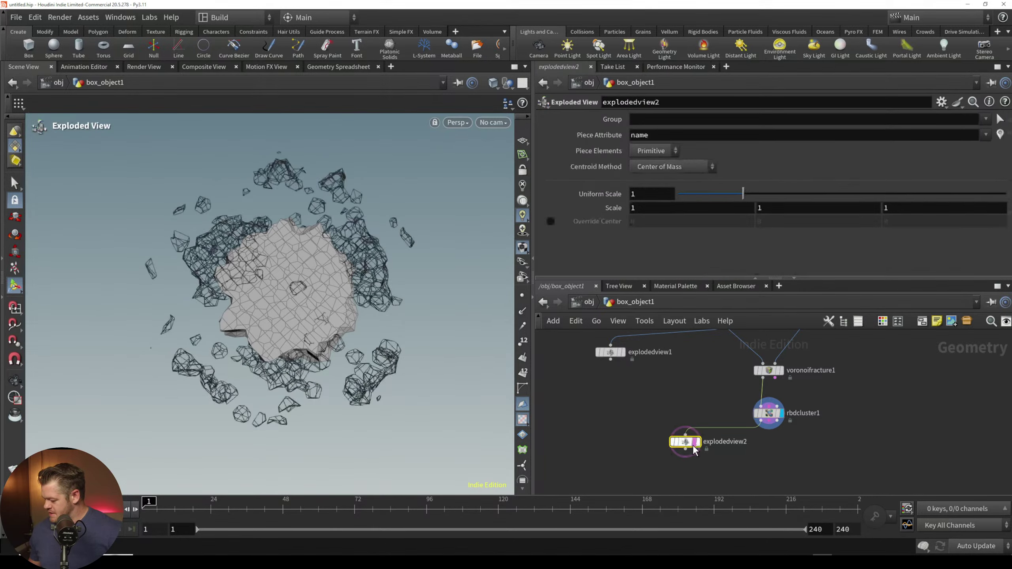
key(r)
key(Escape)
drag(342, 348, 340, 259)
middle_drag(331, 366, 339, 350)
key(Return)
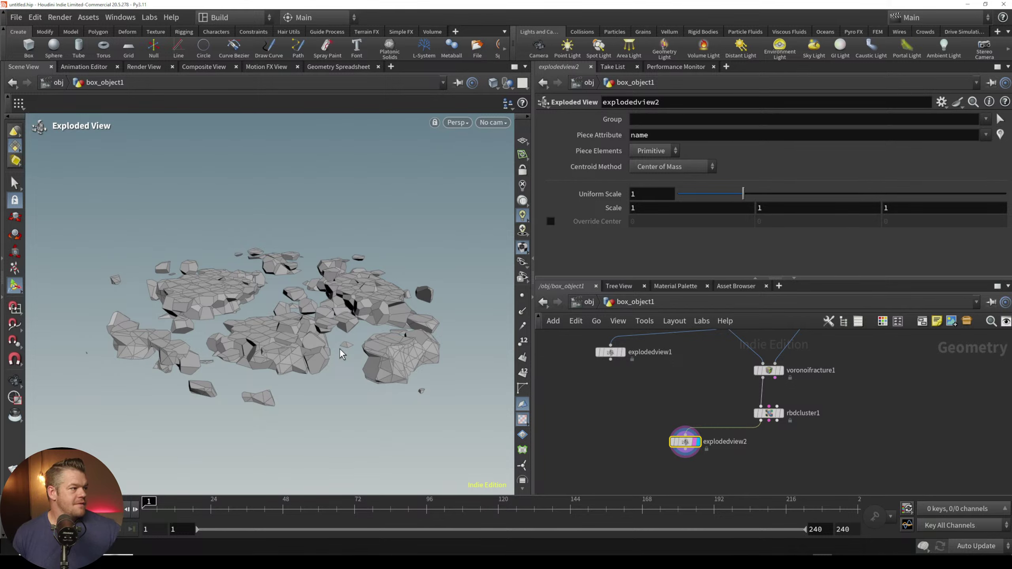
Step: Connect the Voronoi Fracture's constraint output to the RBD Cluster's Constraint Geometry input, and return the display to the second Exploded View
mouse_move(775, 416)
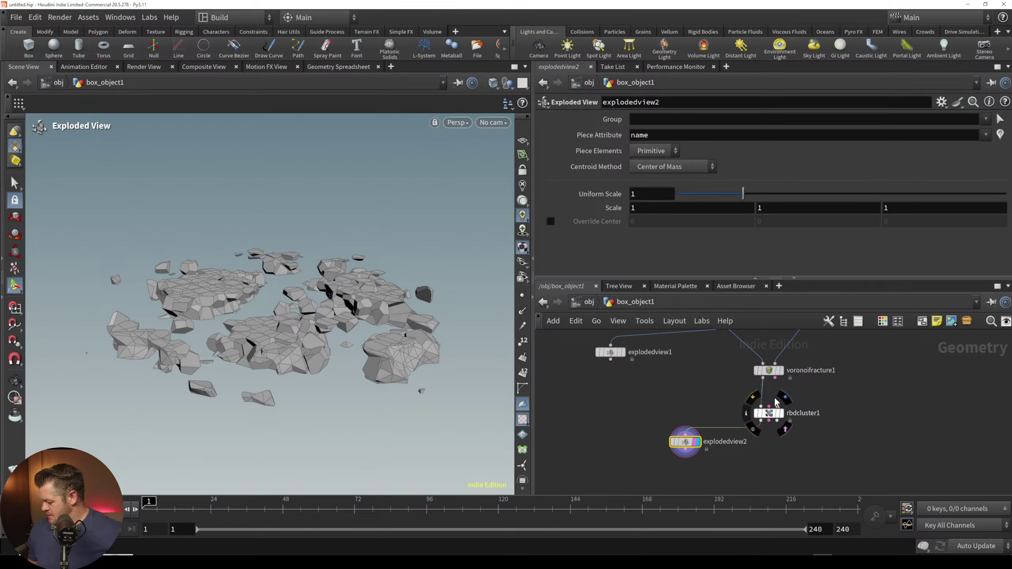
drag(775, 377, 769, 414)
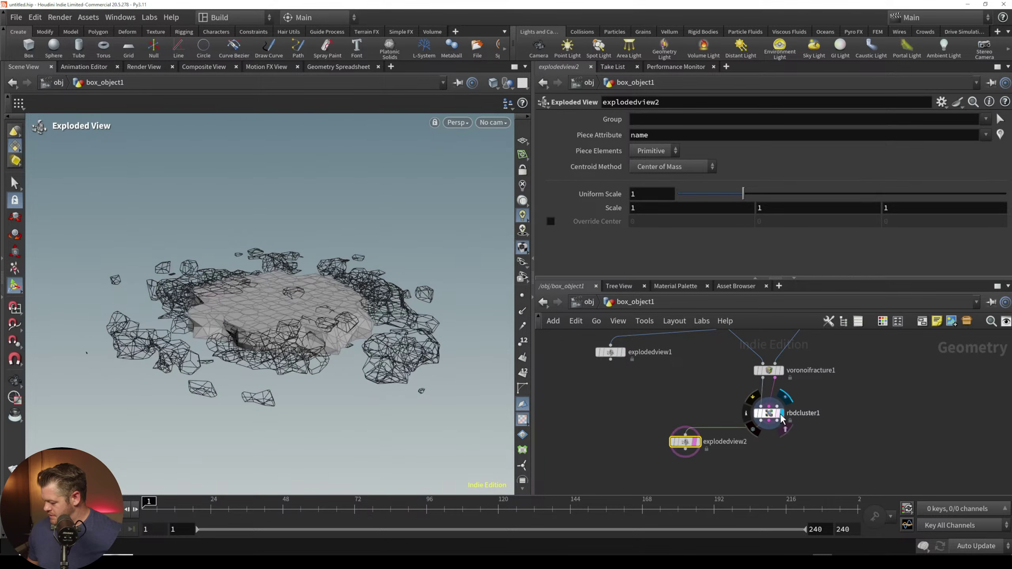
click(768, 413)
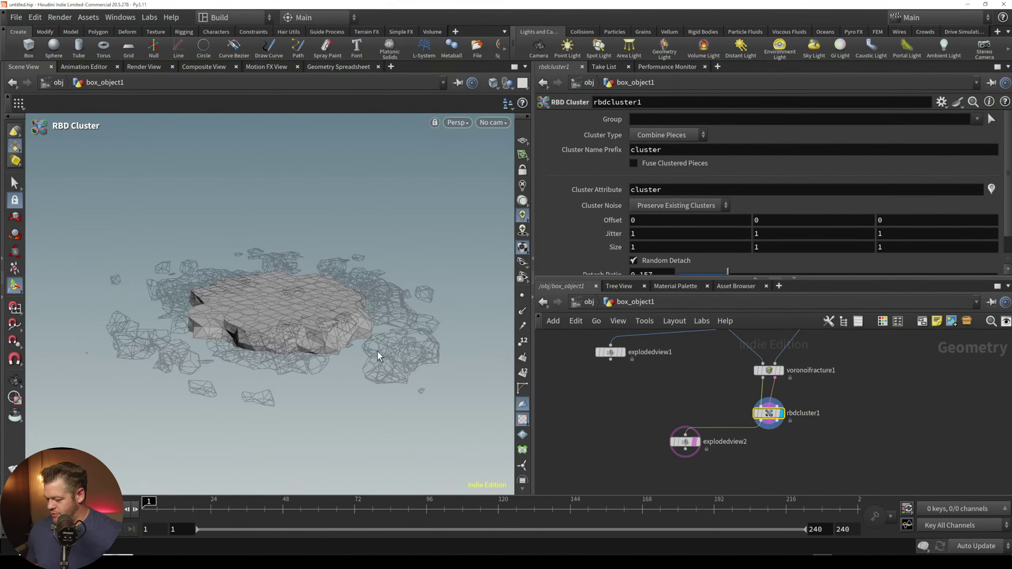
click(696, 443)
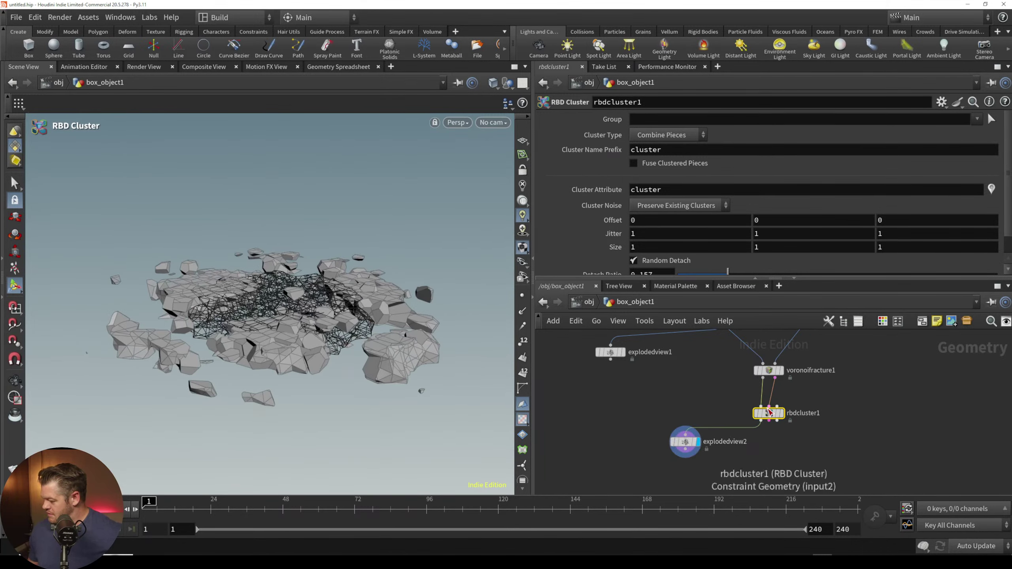
Step: Set the RBD Cluster's noise Size to 0.4 on all three axes, and view the smaller clusters from above
middle_drag(645, 236, 761, 233)
key(ctrl+z)
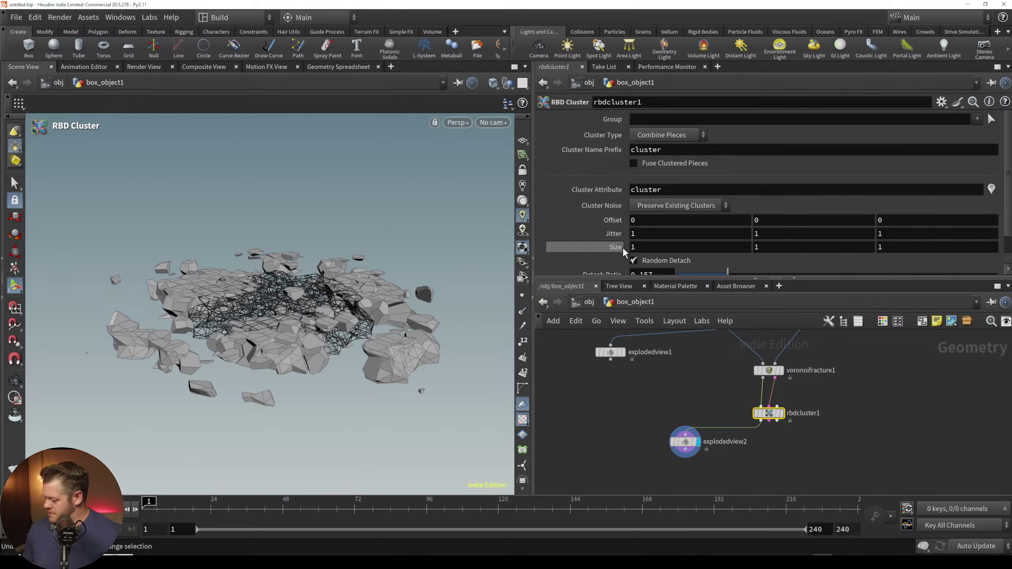
middle_drag(669, 249, 577, 259)
alt+drag(356, 315, 325, 365)
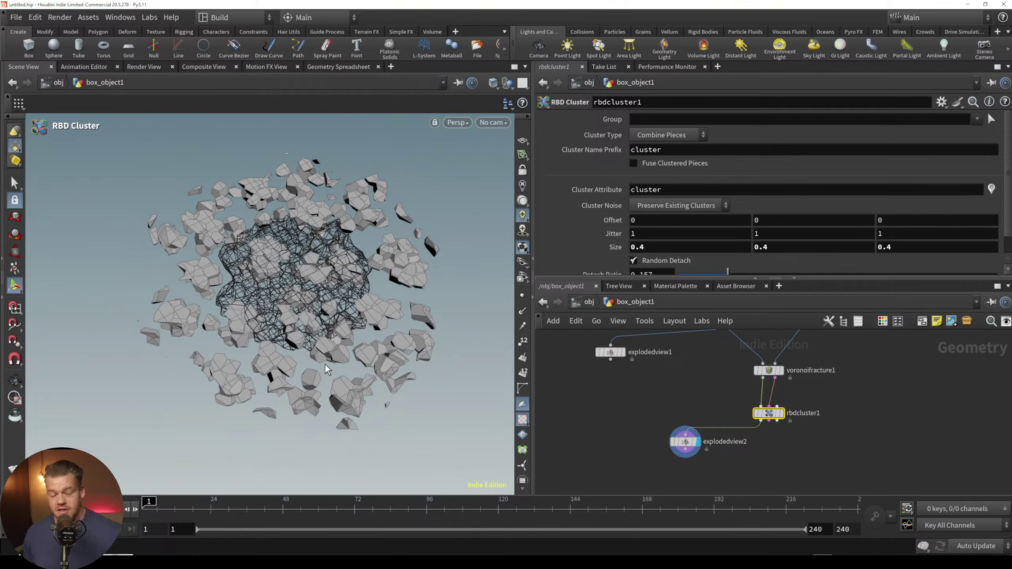
alt+middle_drag(324, 364, 321, 324)
Step: Insert an RBD Interior Detail node between the Voronoi Fracture and the RBD Cluster on both the geometry and constraint wires, and display it
click(774, 431)
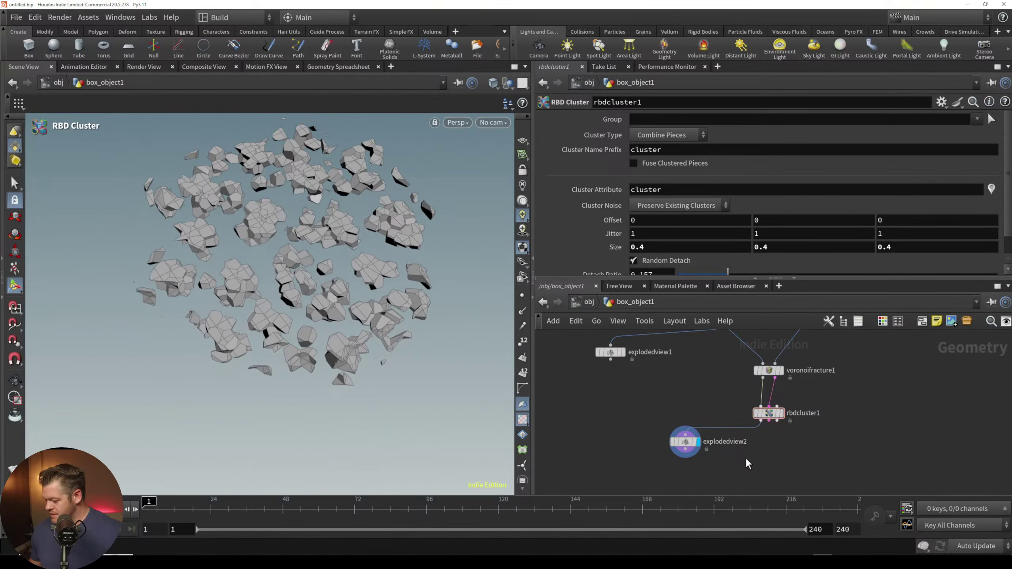
click(768, 419)
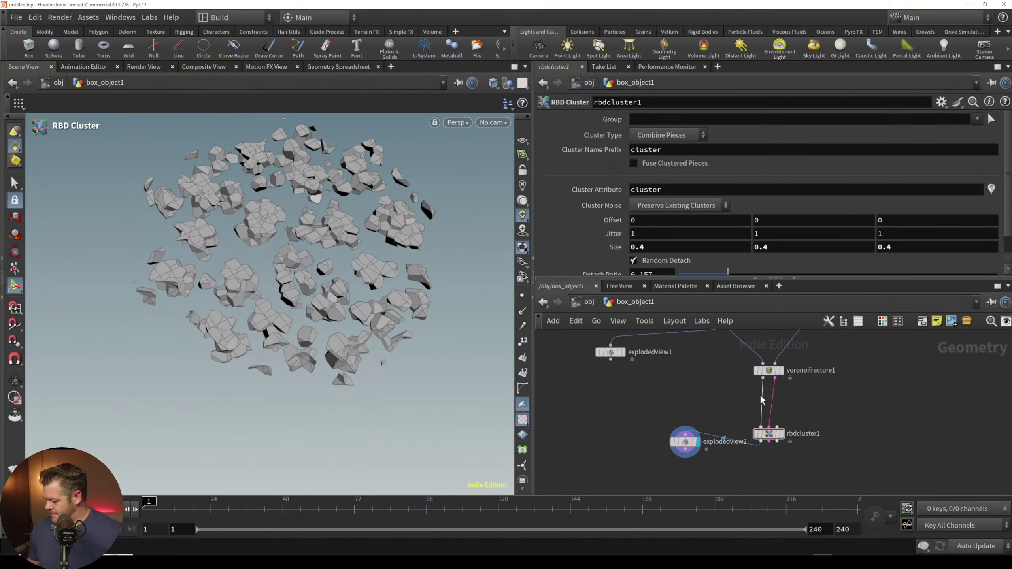
key(Tab)
text(inter)
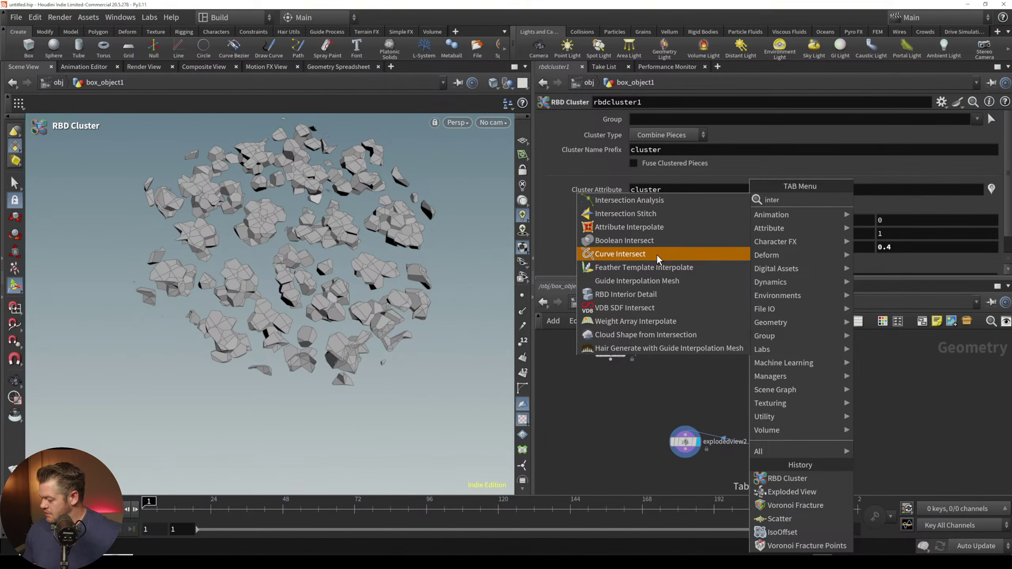
click(615, 396)
key(Tab)
text(dea)
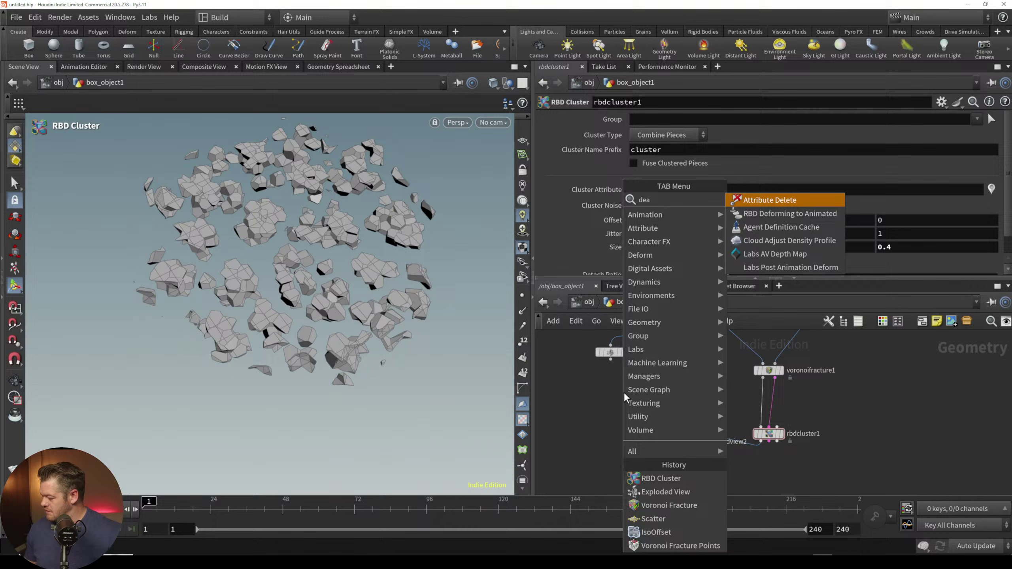
key(BackSpace)
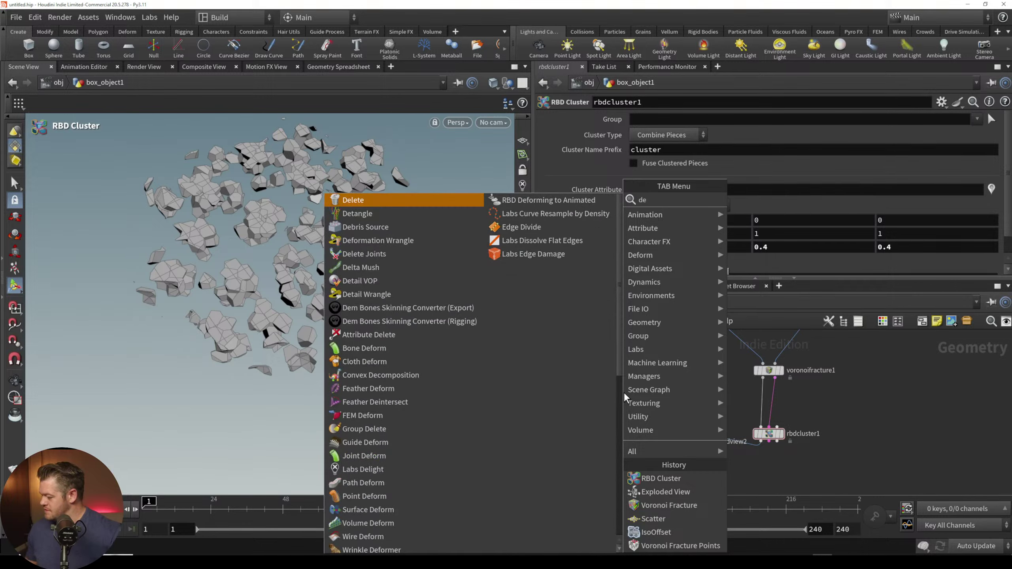
text(ta)
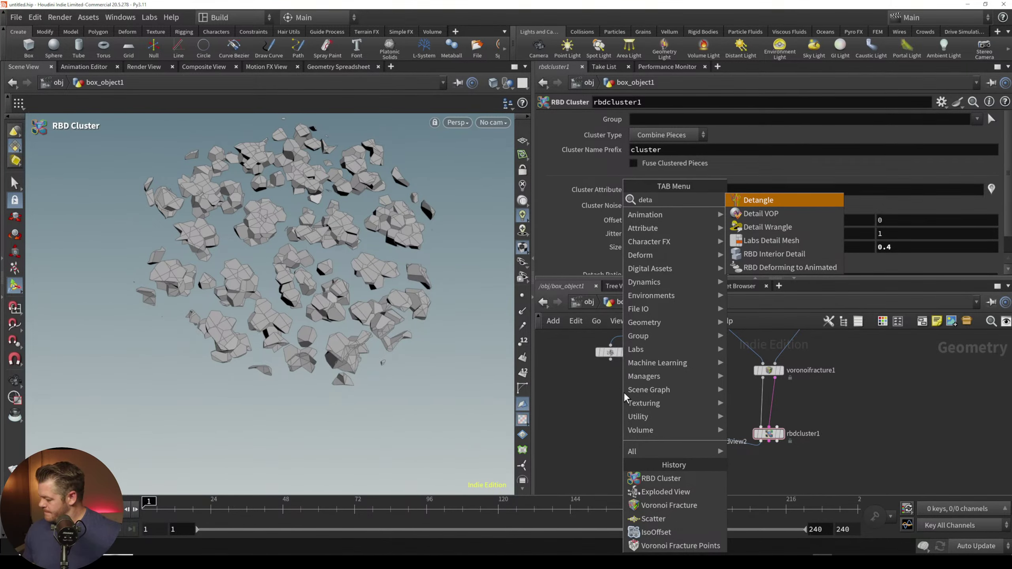
key(Return)
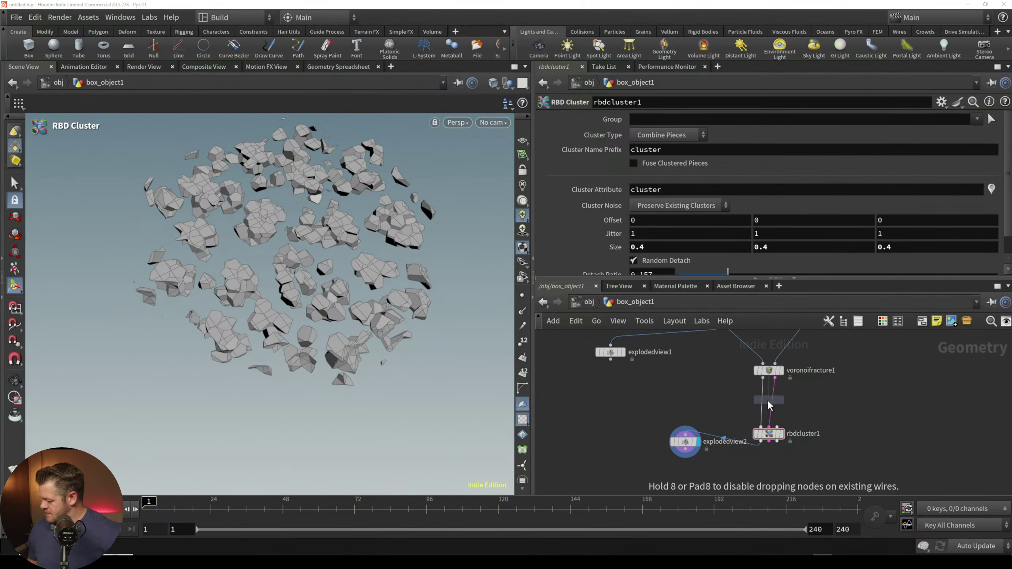
click(768, 402)
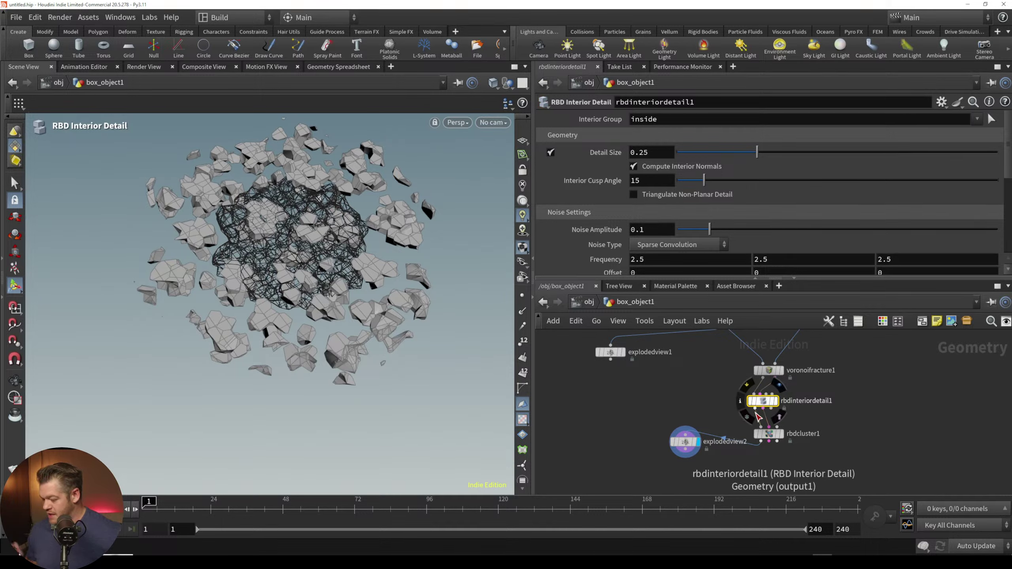
click(776, 401)
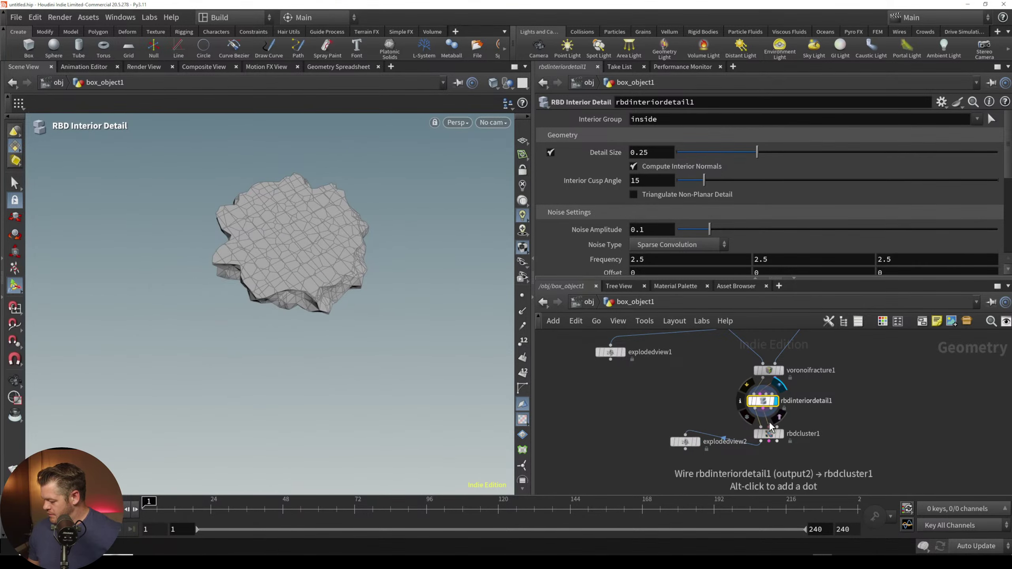
Step: Feed the second Exploded View from the RBD Interior Detail's geometry output, display it, and view the separated pieces closer
drag(771, 427, 688, 435)
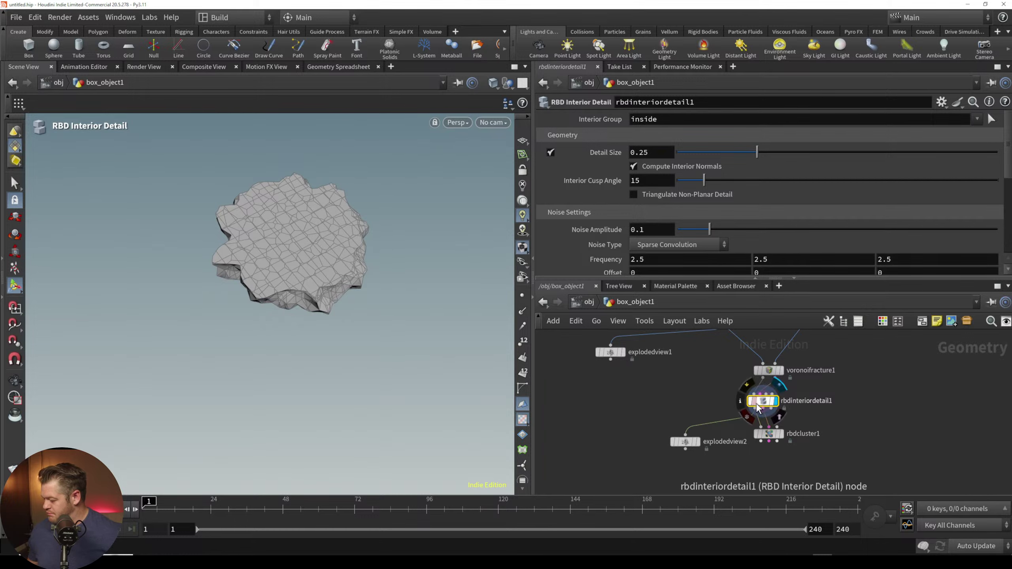
click(698, 442)
alt+drag(368, 306, 357, 277)
alt+right_drag(357, 278, 355, 325)
Step: Try finer Detail Size values on the RBD Interior Detail, then settle on 0.03
click(762, 400)
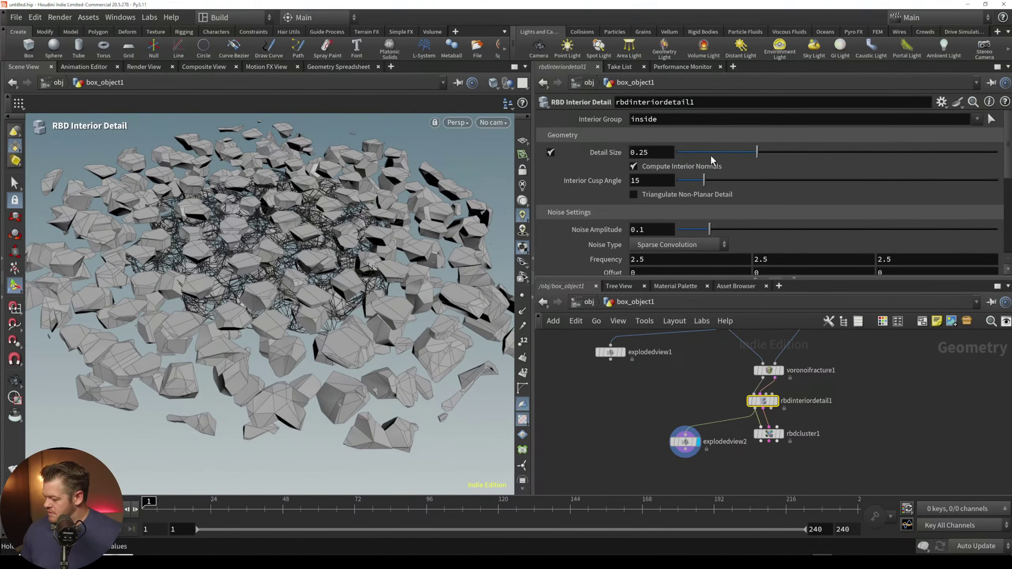
drag(710, 155, 685, 155)
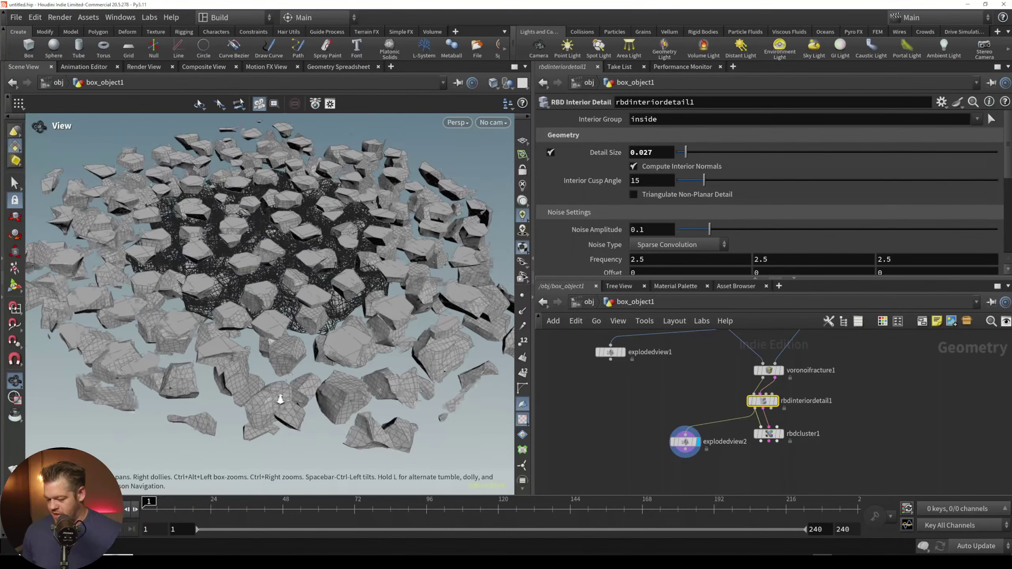
alt+right_drag(280, 399, 299, 399)
alt+drag(299, 400, 305, 373)
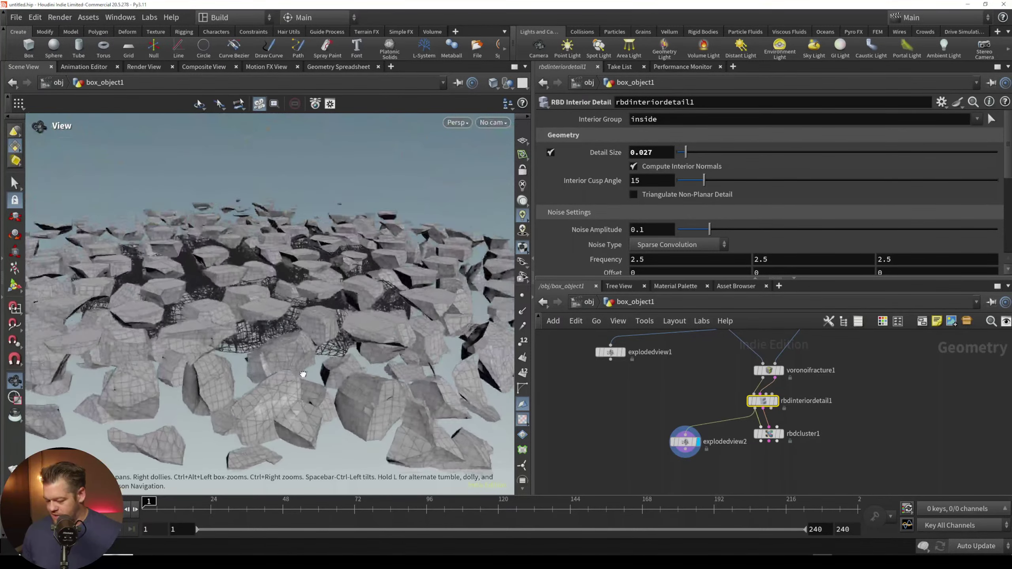
click(681, 152)
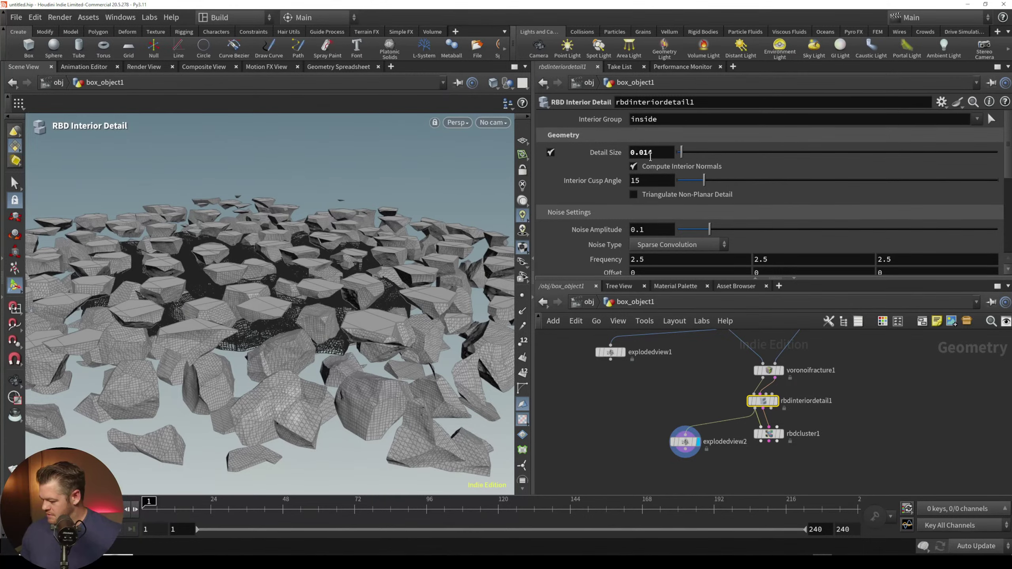
drag(657, 154, 643, 154)
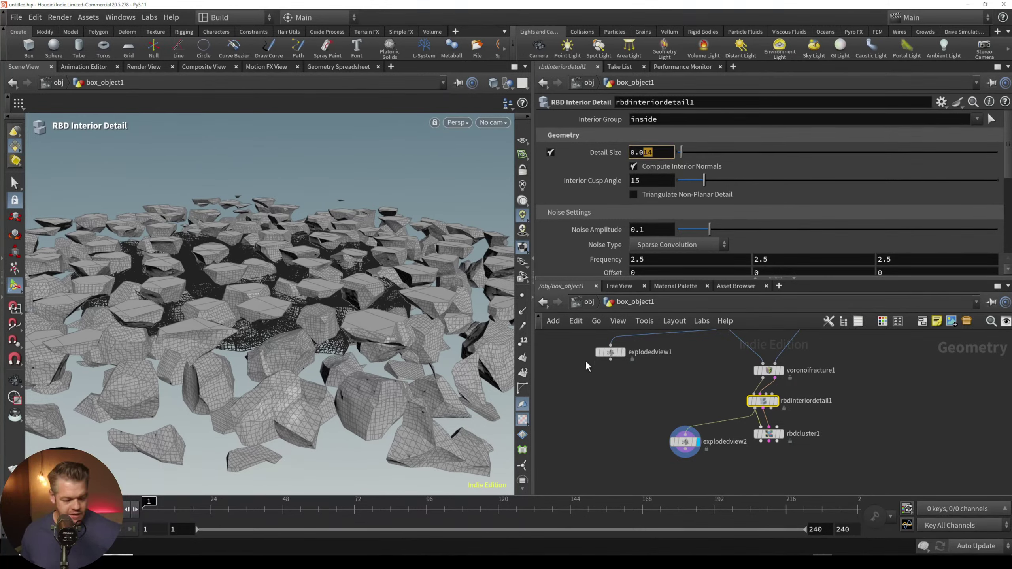
text(3)
key(Return)
alt+middle_drag(347, 418, 346, 407)
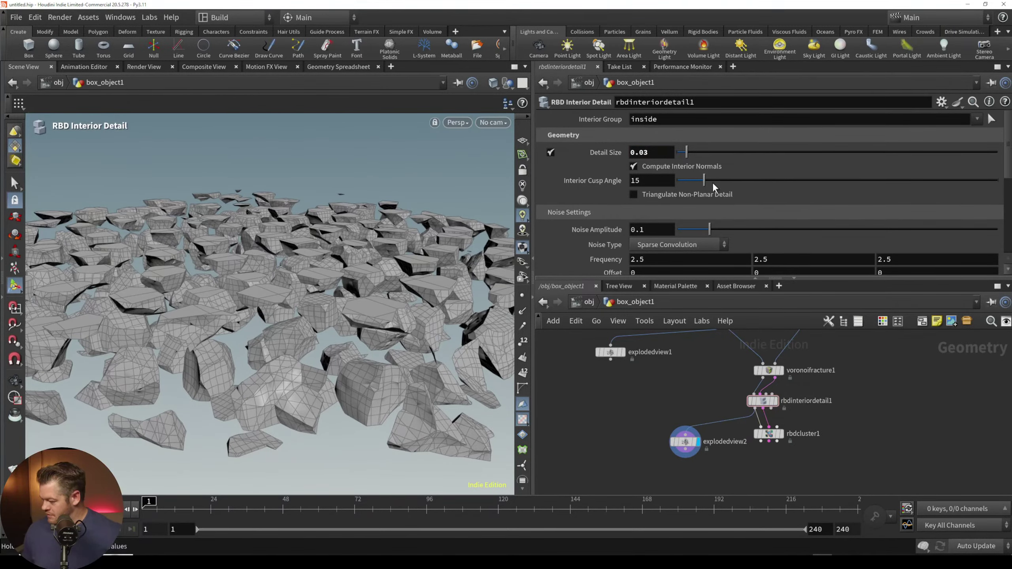
Step: Raise the interior detail's Noise Amplitude to about 0.306, enable Triangulate Non-Planar Detail, and view the chunks up close
drag(719, 231, 775, 230)
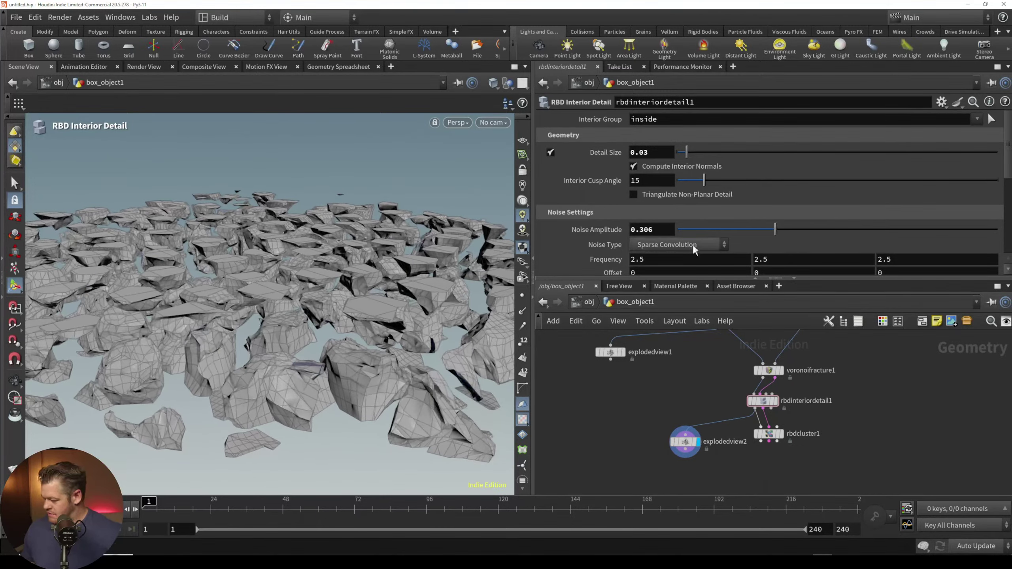
click(634, 194)
alt+drag(319, 248, 361, 313)
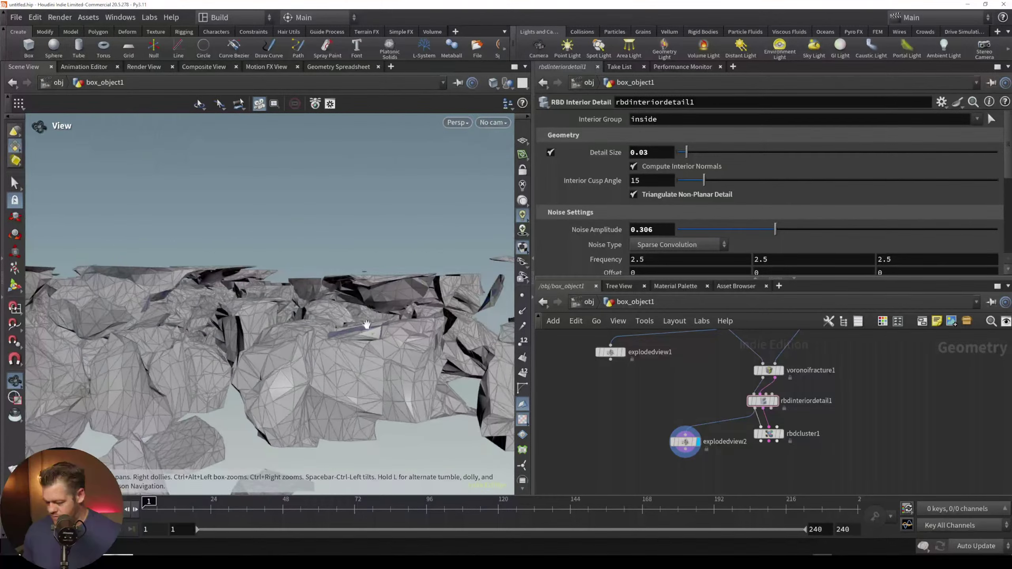
Step: Try a Detail Size of 0.01 on the RBD Interior Detail, then settle on 0.02
text(0.01)
key(Return)
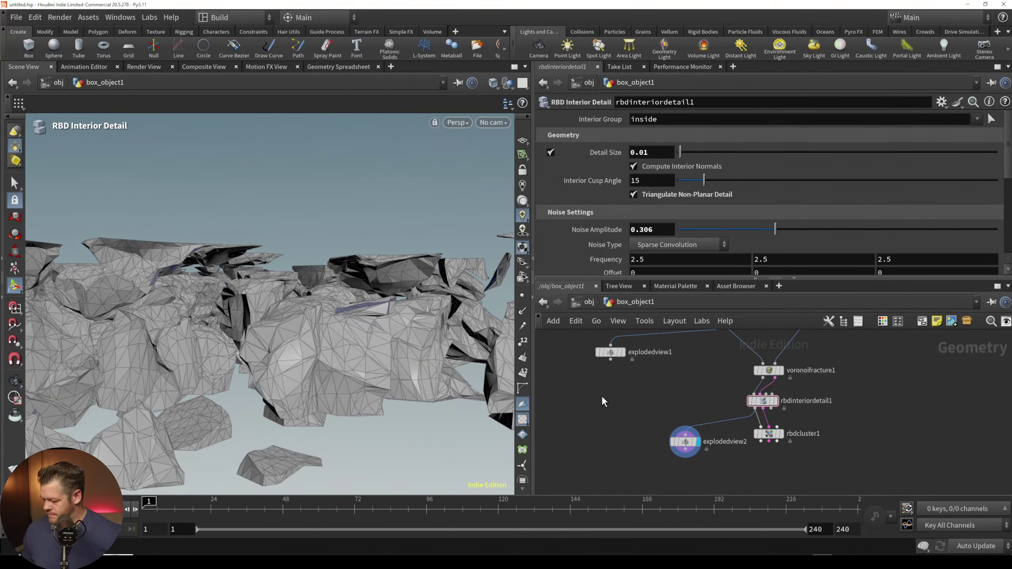
drag(648, 153, 644, 158)
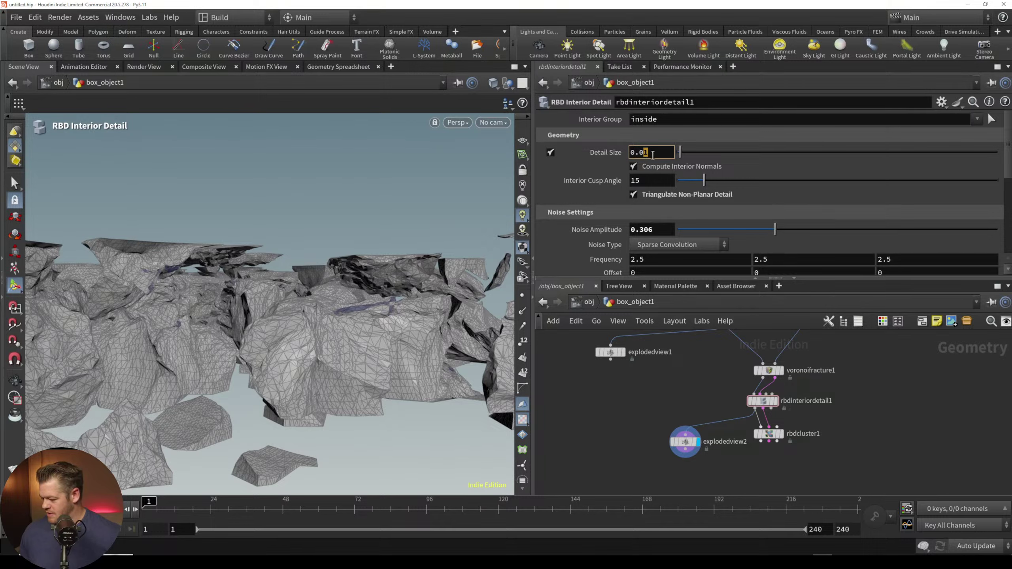
text(2)
key(Return)
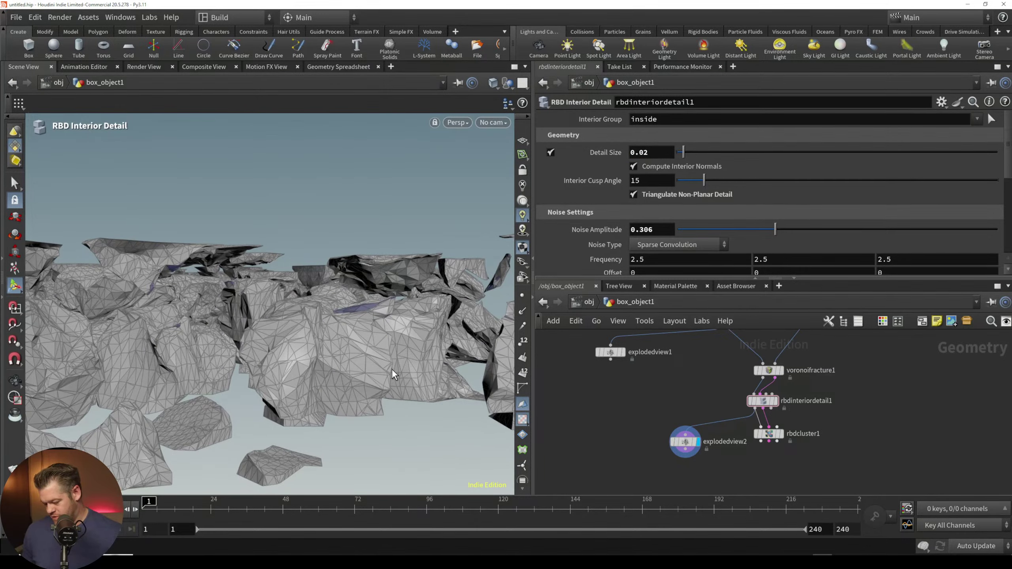
mouse_move(389, 366)
alt+right_down()
mouse_move(375, 383)
mouse_move(391, 361)
alt+right_up()
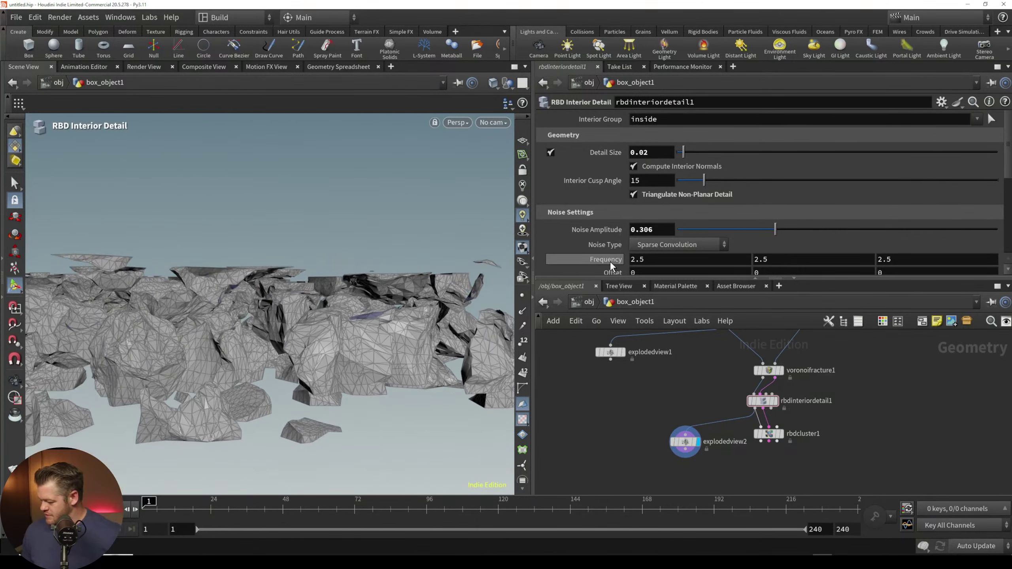
Step: Try a noise Frequency of 0.1 on the interior detail, then raise it to 6.1 on all axes
middle_drag(610, 261, 462, 284)
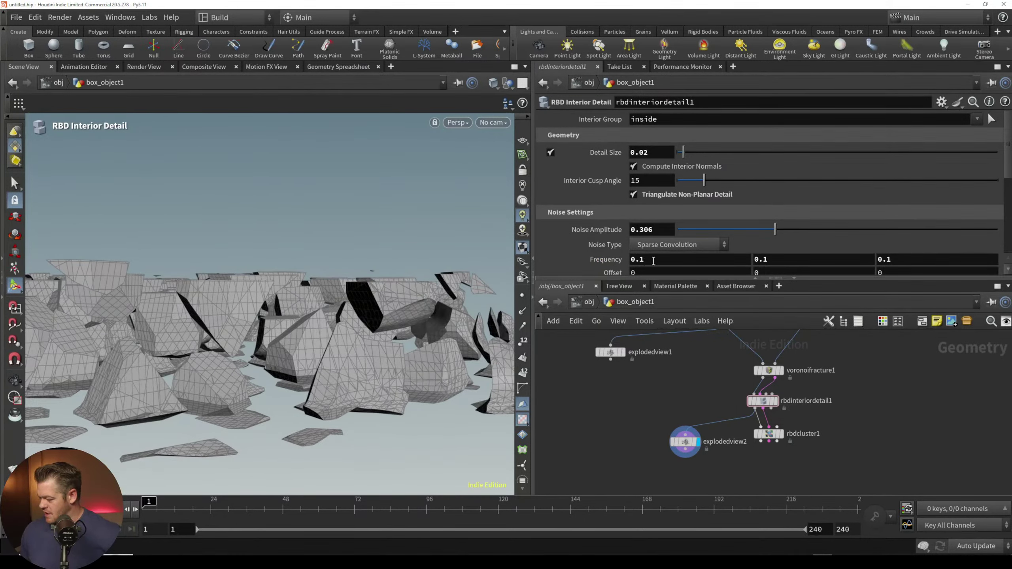
middle_drag(610, 263, 651, 244)
alt+drag(368, 344, 381, 393)
Step: Lower the interior detail's Noise Amplitude to 0.094 and raise its Frequency to 8.1 on all axes
click(711, 233)
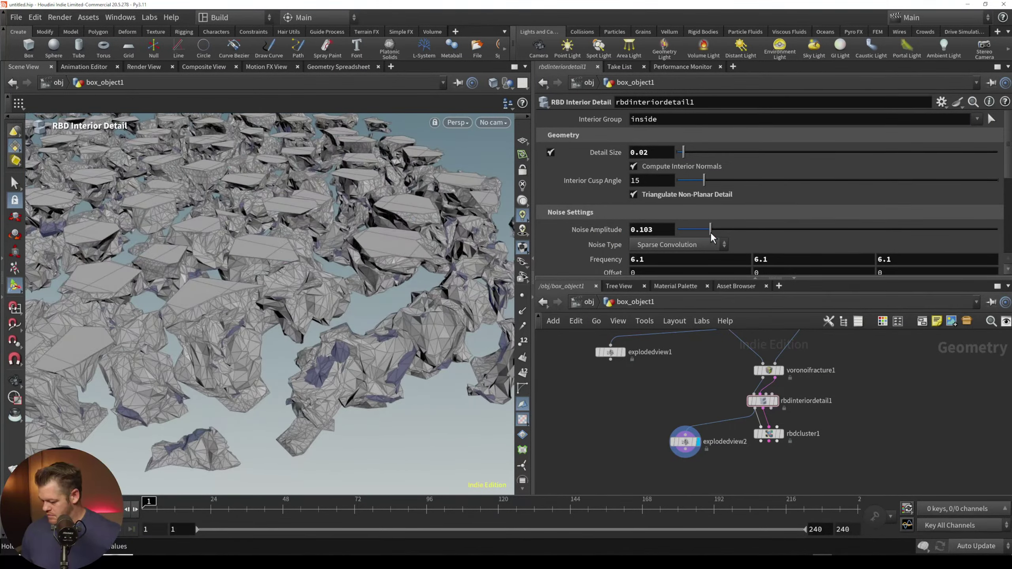
mouse_move(710, 233)
mouse_down()
mouse_move(683, 229)
mouse_move(702, 233)
mouse_up()
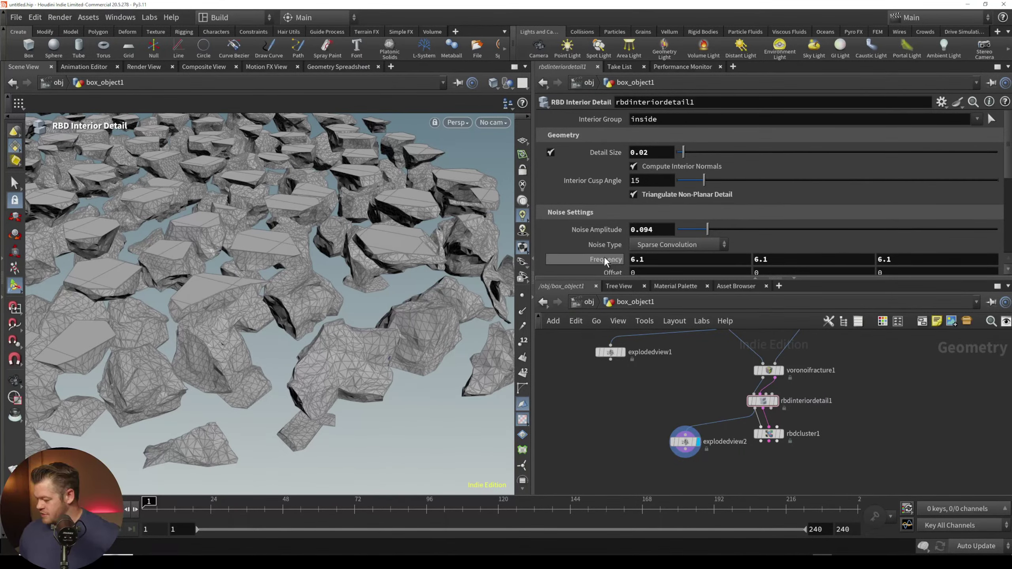
middle_drag(599, 263, 625, 239)
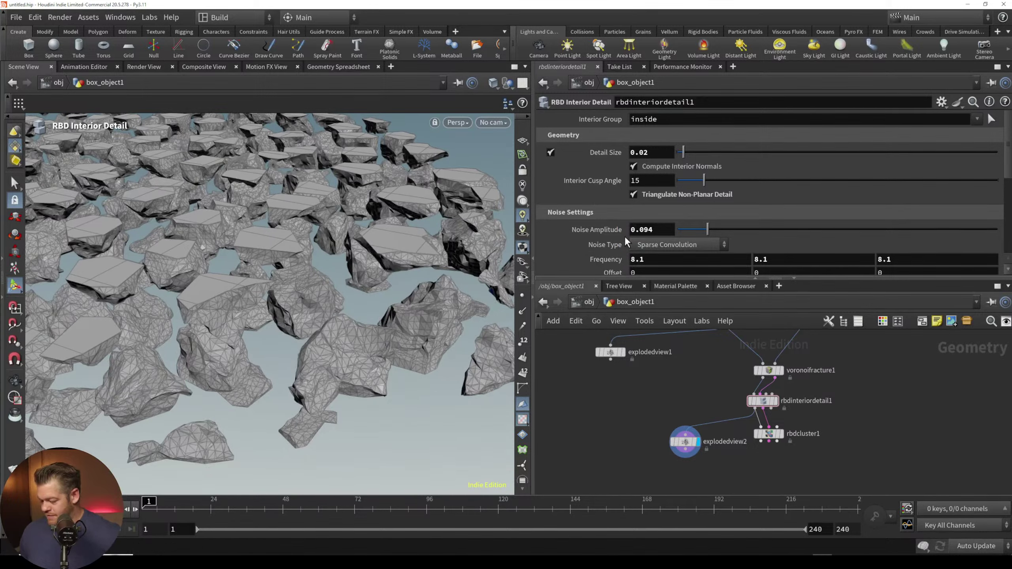
Step: Examine the noisy interior faces of the exploded chunks from close up and from farther away
alt+drag(303, 319, 326, 349)
scroll(315, 385, down, 5)
key(Return)
scroll(308, 366, up, 5)
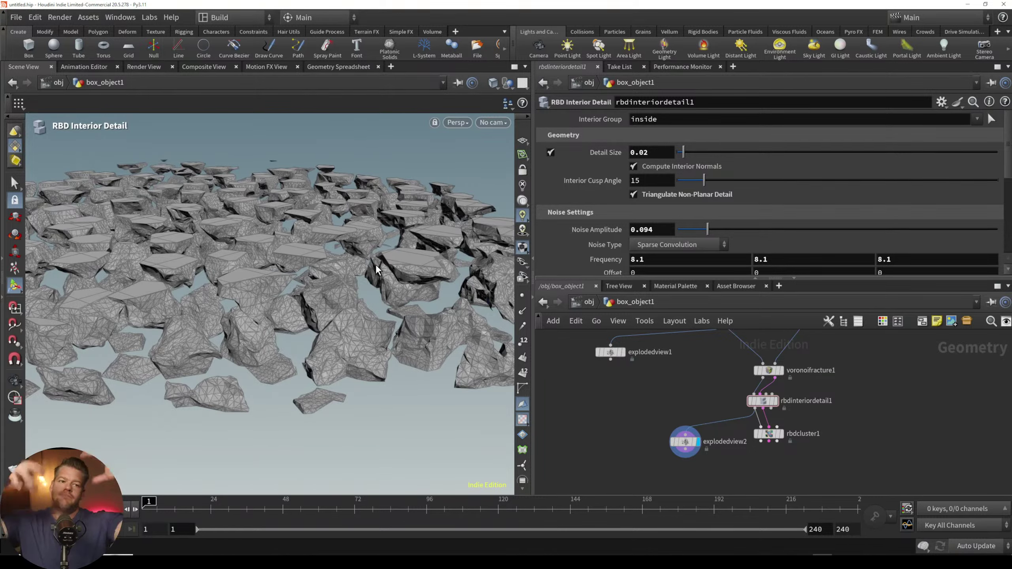
key(Escape)
drag(376, 264, 339, 326)
key(Return)
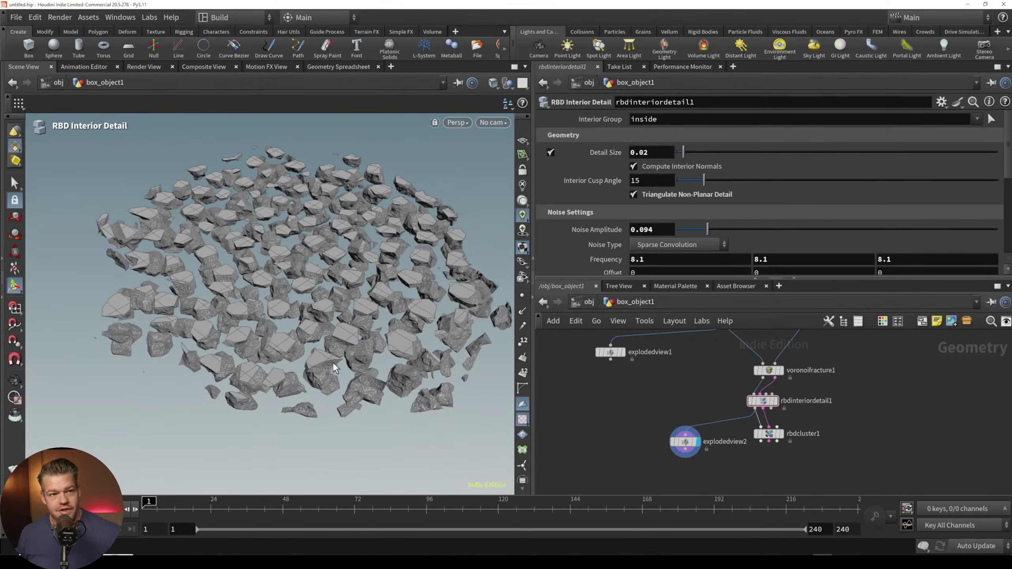
key(Escape)
drag(333, 367, 357, 378)
key(Return)
Step: Feed the second Exploded View from the RBD Cluster's geometry output and display it with its parameters shown
drag(695, 439, 681, 456)
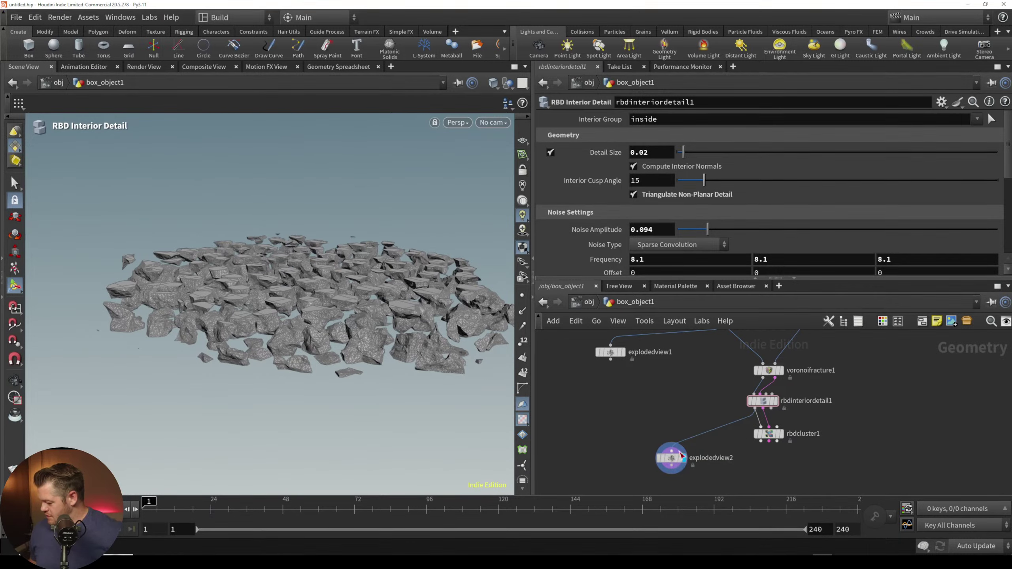
click(781, 434)
drag(759, 441, 671, 451)
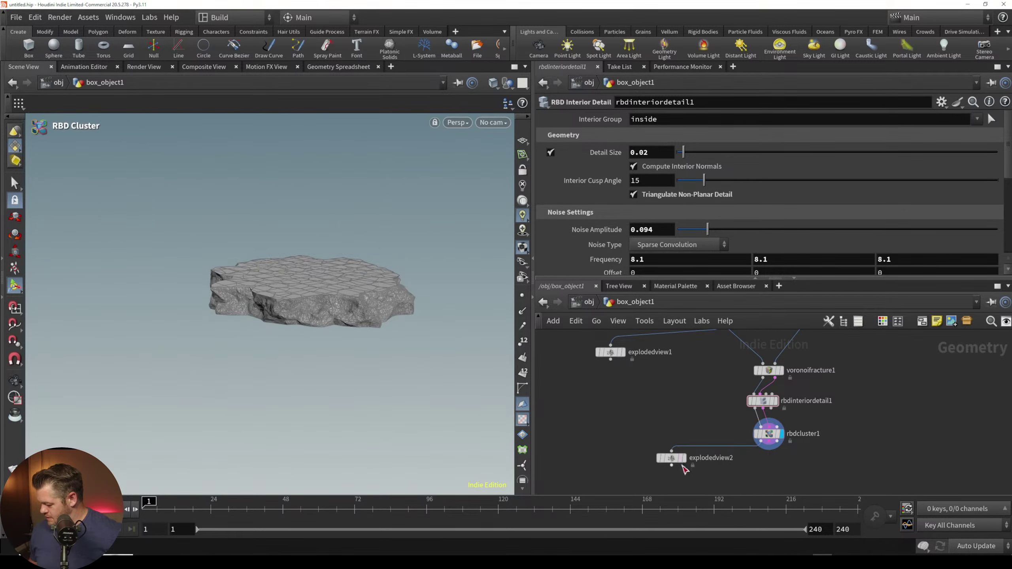
click(684, 469)
click(666, 458)
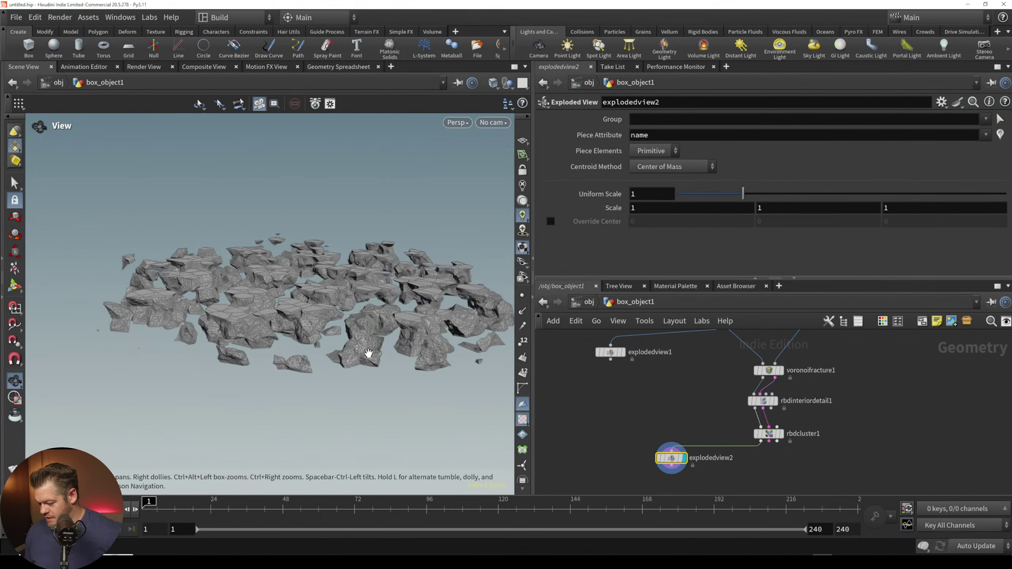
Step: Inspect the exploded clusters from several angles, and bypass the RBD Interior Detail node
drag(368, 352, 358, 384)
middle_drag(387, 309, 328, 386)
right_drag(327, 386, 341, 350)
drag(341, 350, 358, 306)
right_drag(366, 319, 300, 410)
drag(334, 345, 344, 392)
middle_drag(345, 382, 342, 351)
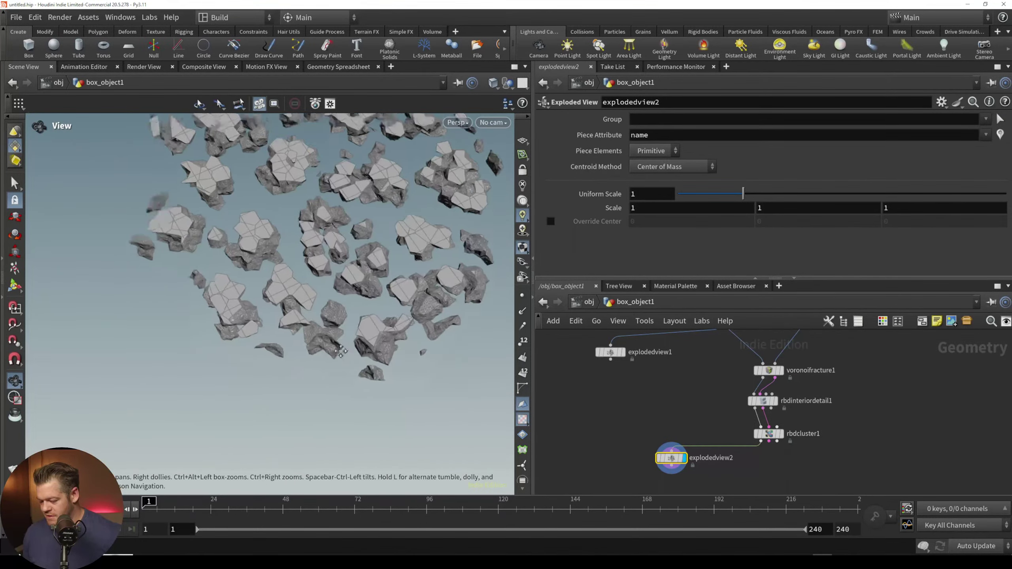
right_drag(341, 351, 318, 382)
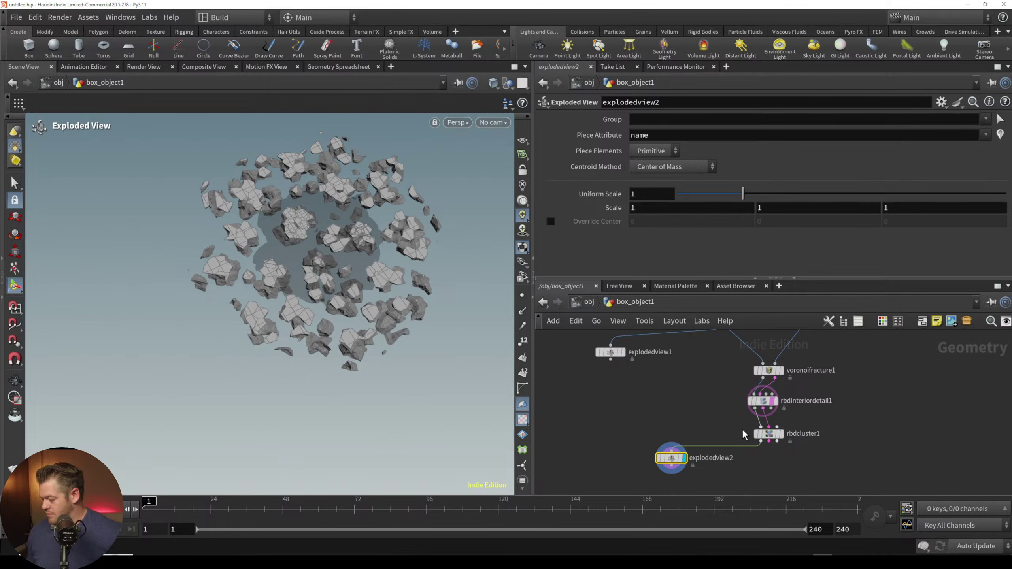
click(750, 400)
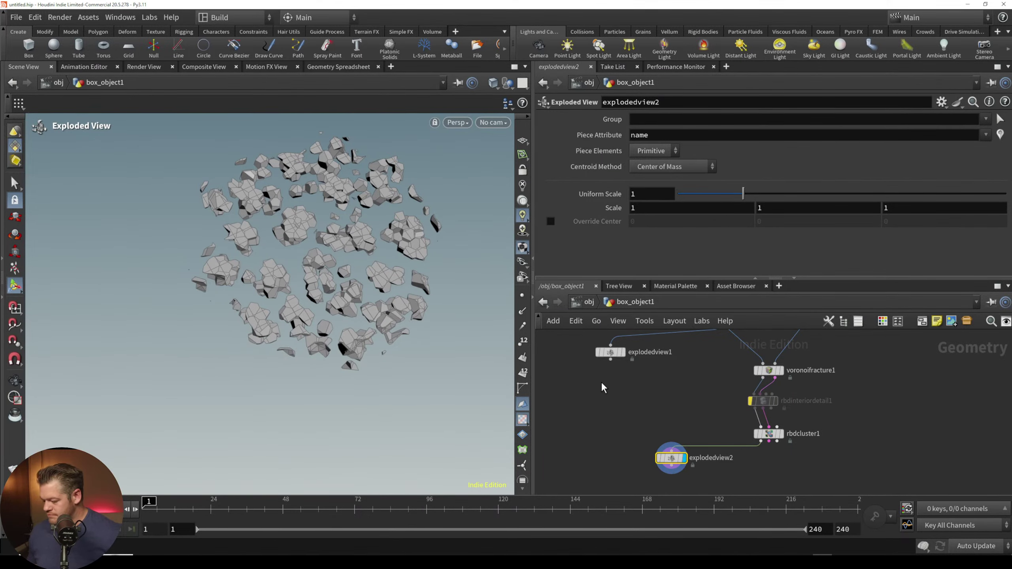
Step: Add an RBD Bullet Solver below the RBD Cluster, connect the cluster's geometry and constraint outputs to it, and display it
key(Tab)
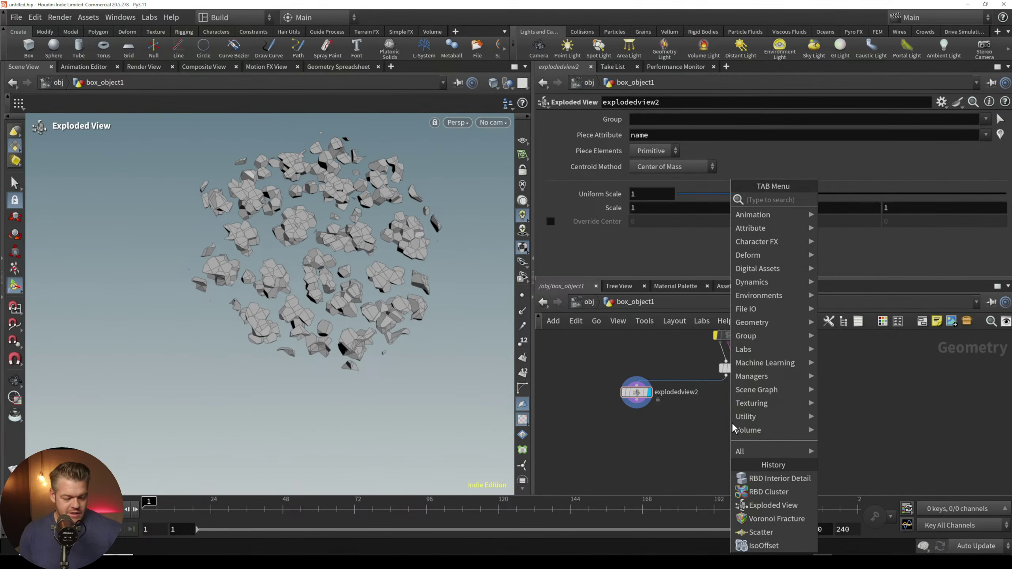
text(rbdbul)
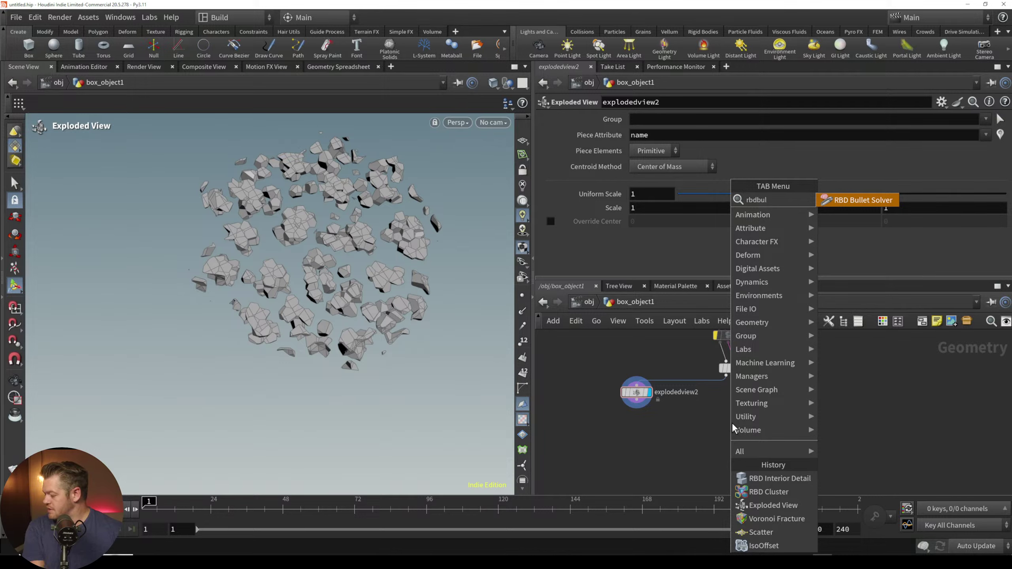
key(Return)
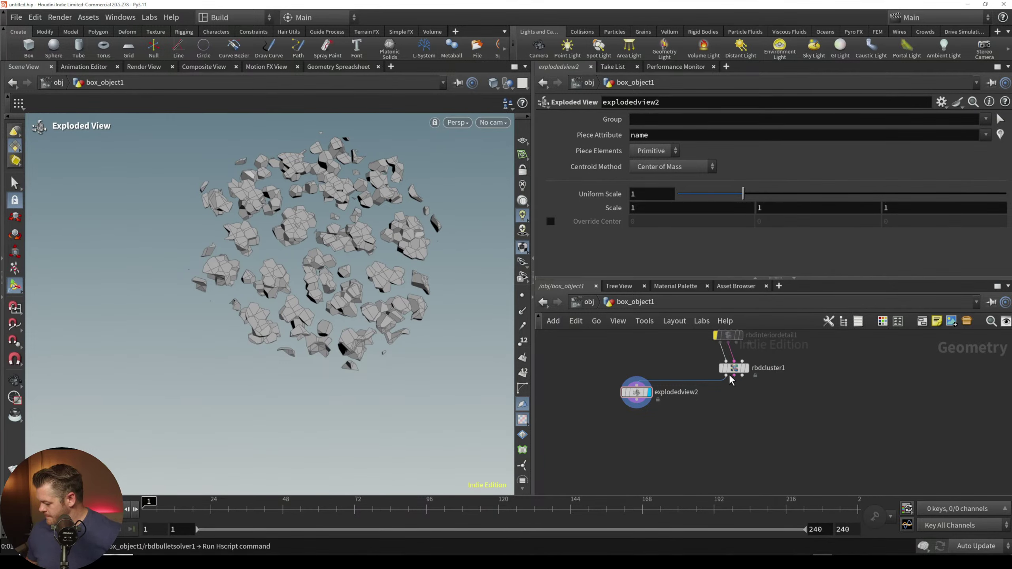
click(729, 398)
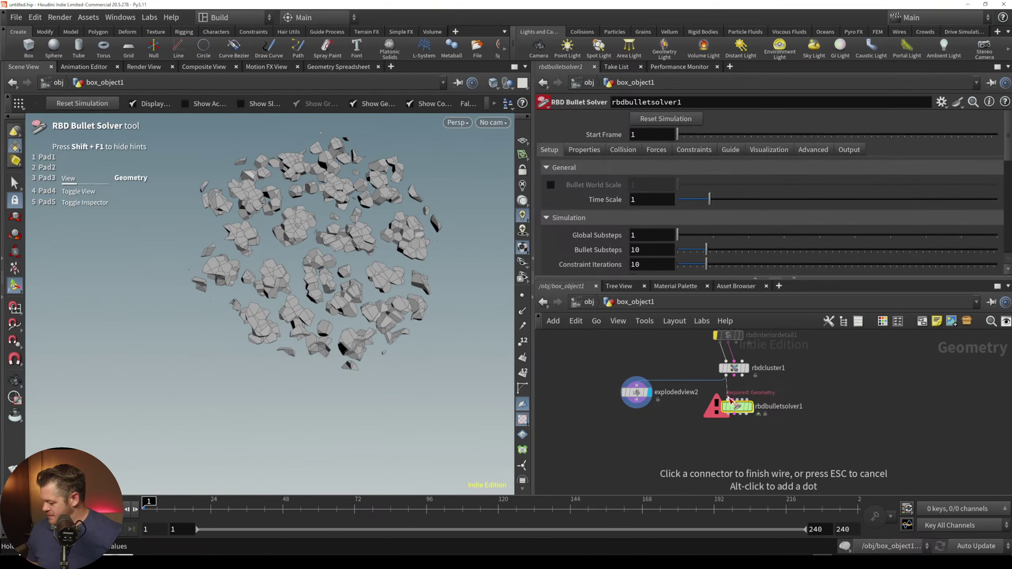
click(728, 398)
drag(734, 376, 733, 398)
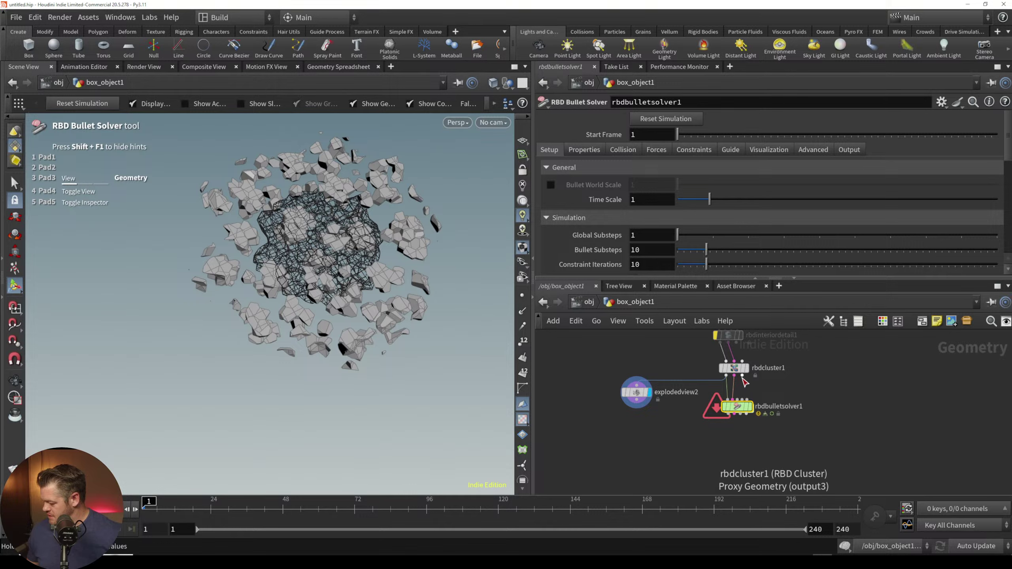
click(749, 407)
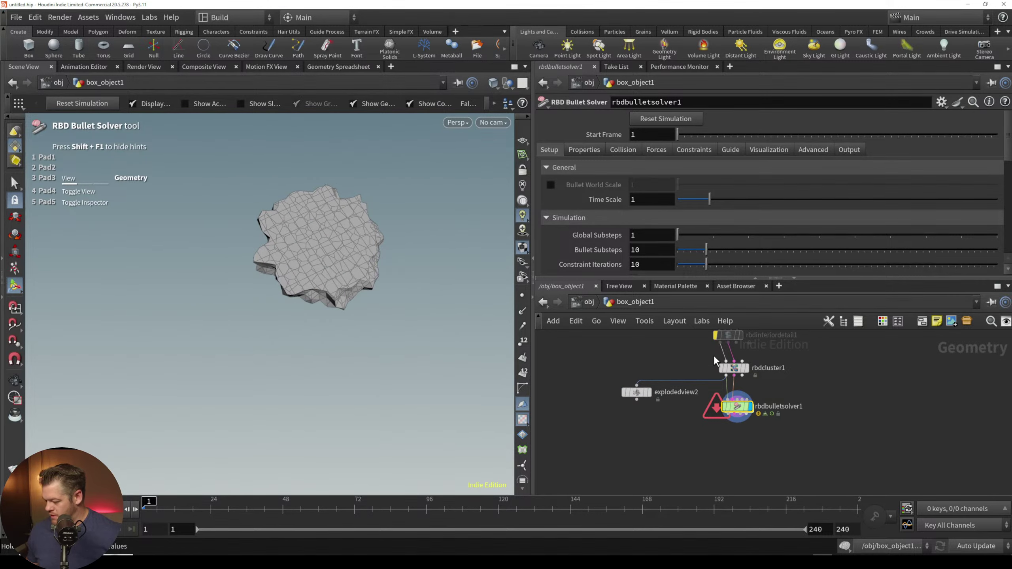
alt+middle_drag(346, 287, 300, 344)
alt+drag(300, 342, 330, 242)
alt+middle_drag(332, 328, 331, 269)
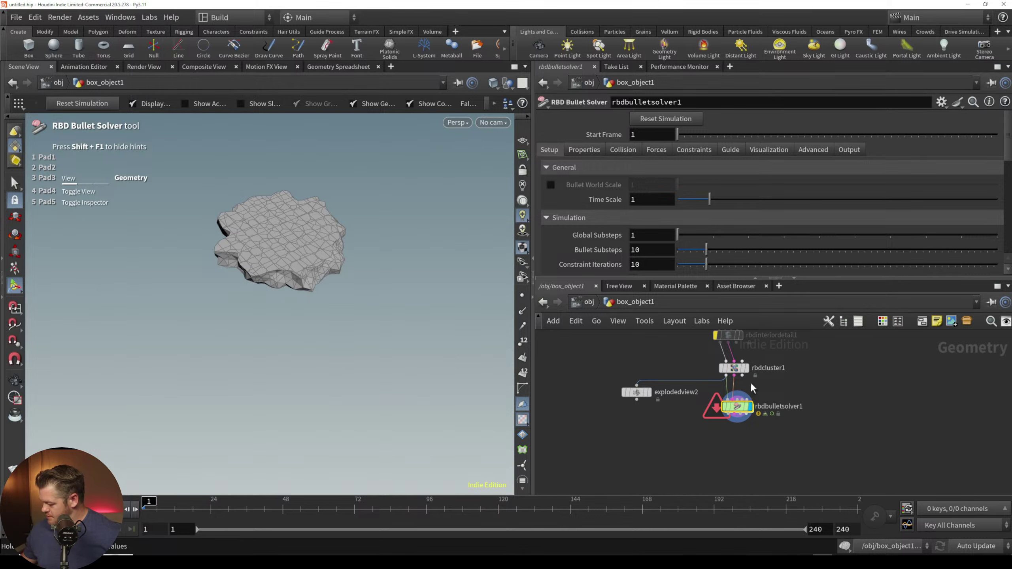
Step: Reposition the Split and Voronoi Fracture nodes to make the Split's second output easier to reach
middle_drag(752, 366, 707, 447)
mouse_move(742, 361)
middle_down()
mouse_move(716, 413)
mouse_move(768, 378)
middle_up()
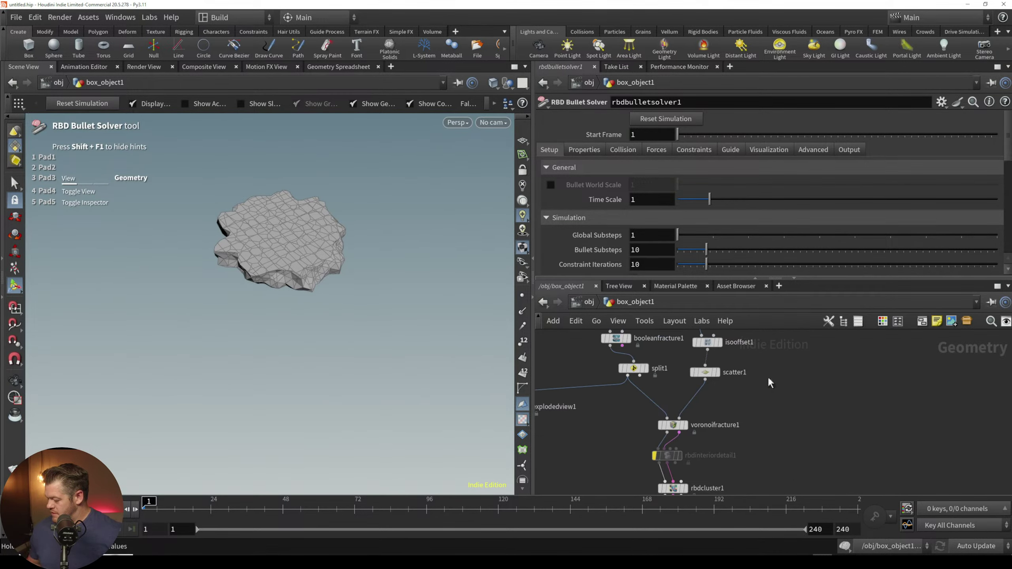
mouse_move(639, 380)
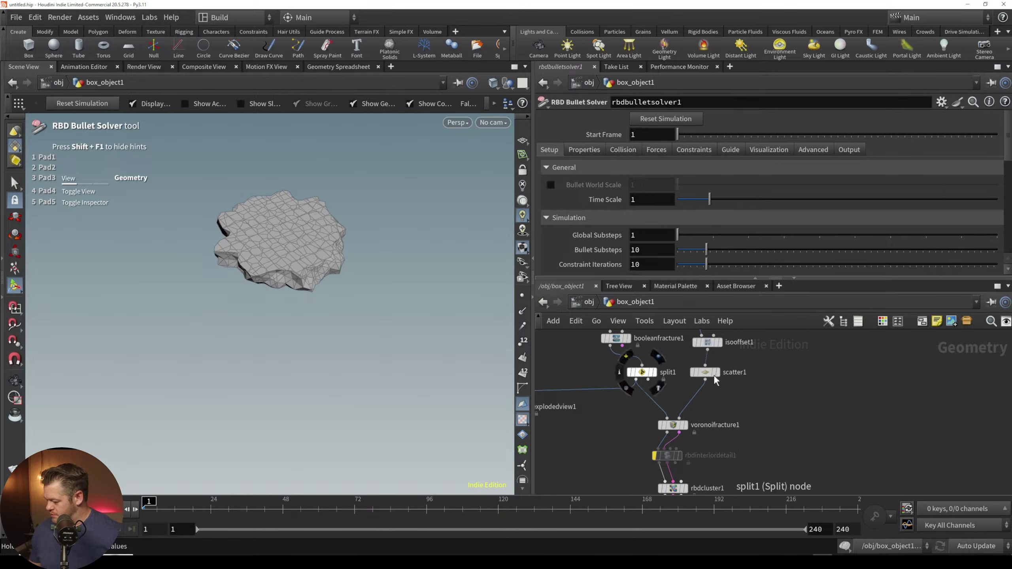
middle_drag(679, 432, 691, 401)
drag(692, 399, 656, 402)
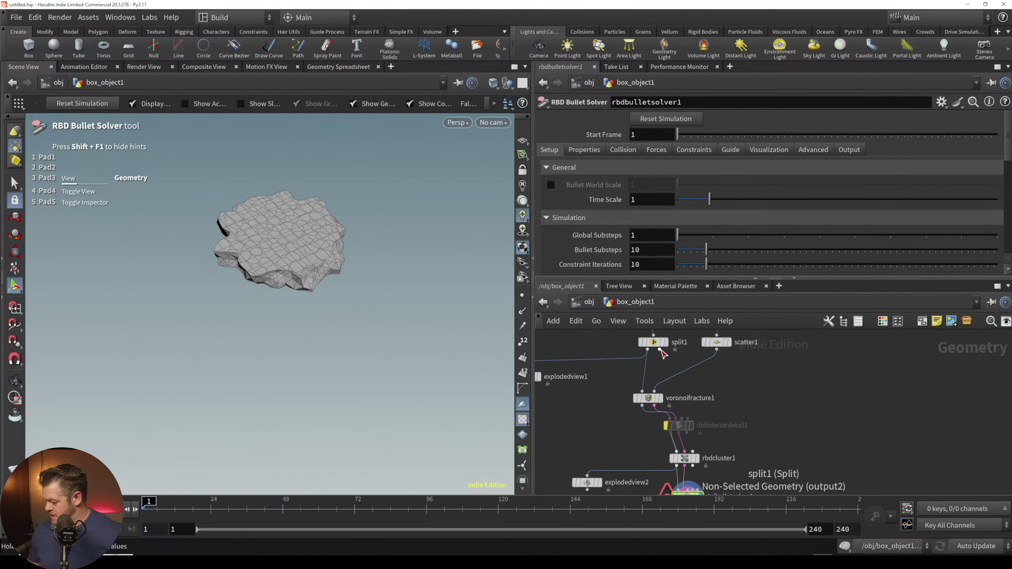
Step: Move the RBD Bullet Solver aside and connect the Split's non-selected geometry output to its collision geometry input
click(661, 350)
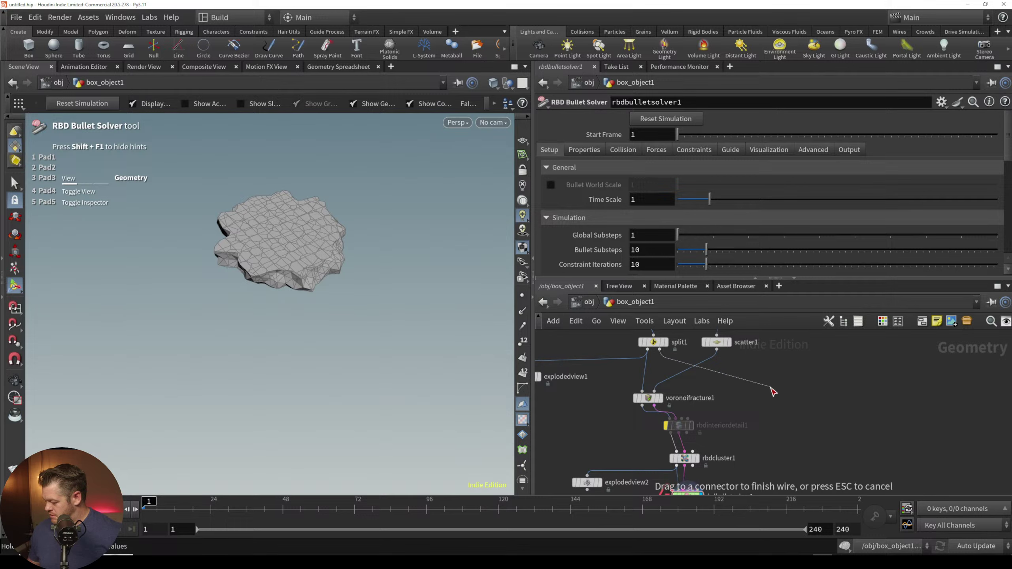
click(763, 414)
key(Escape)
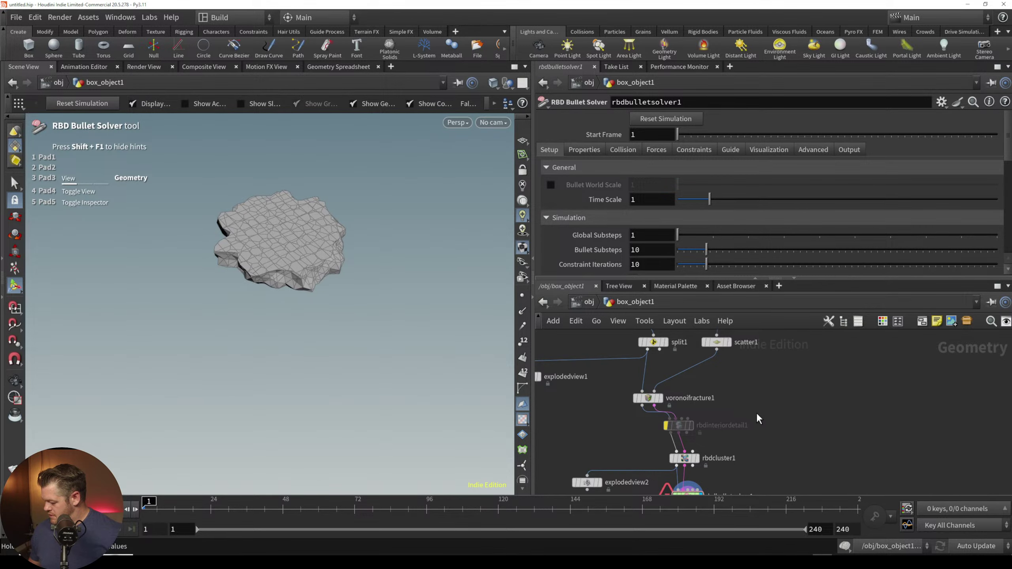
middle_drag(778, 421, 748, 369)
drag(662, 446, 724, 437)
middle_drag(722, 374, 713, 428)
drag(617, 352, 709, 470)
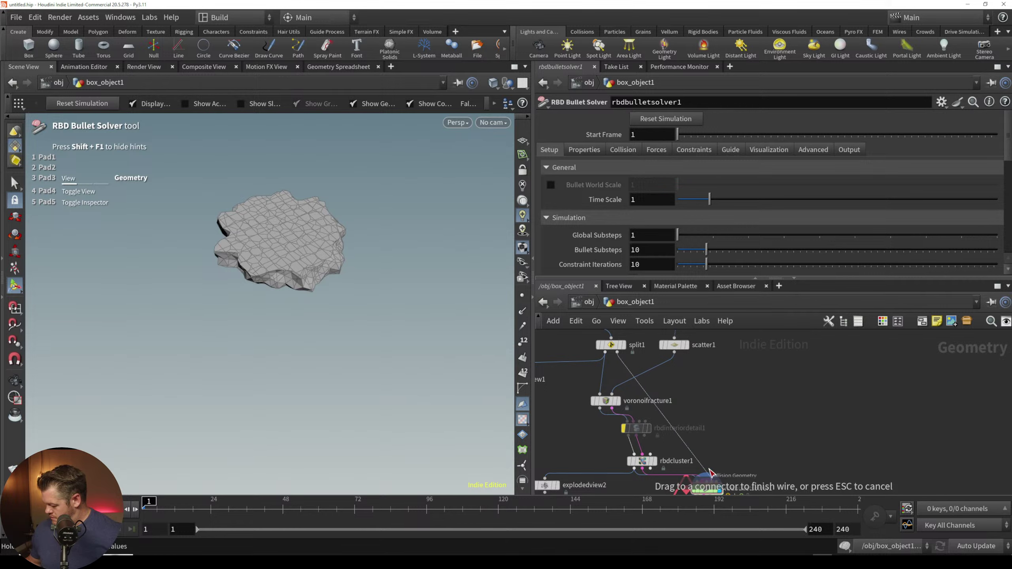
scroll(711, 475, down, 2)
click(712, 460)
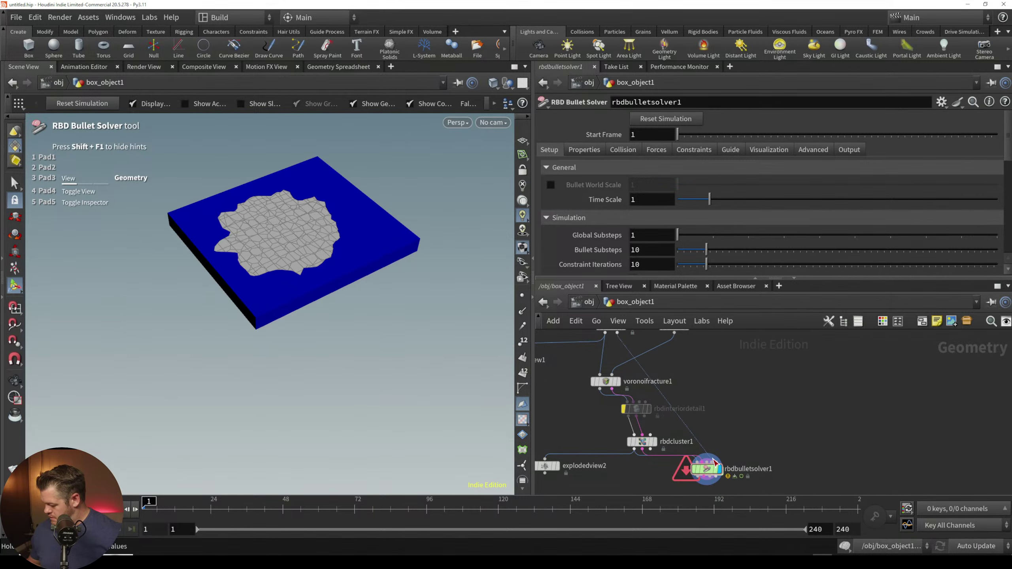
Step: Display the Split's centre piece for comparison, and return to the RBD Bullet Solver to view the collision slab around the pieces
scroll(279, 279, up, 5)
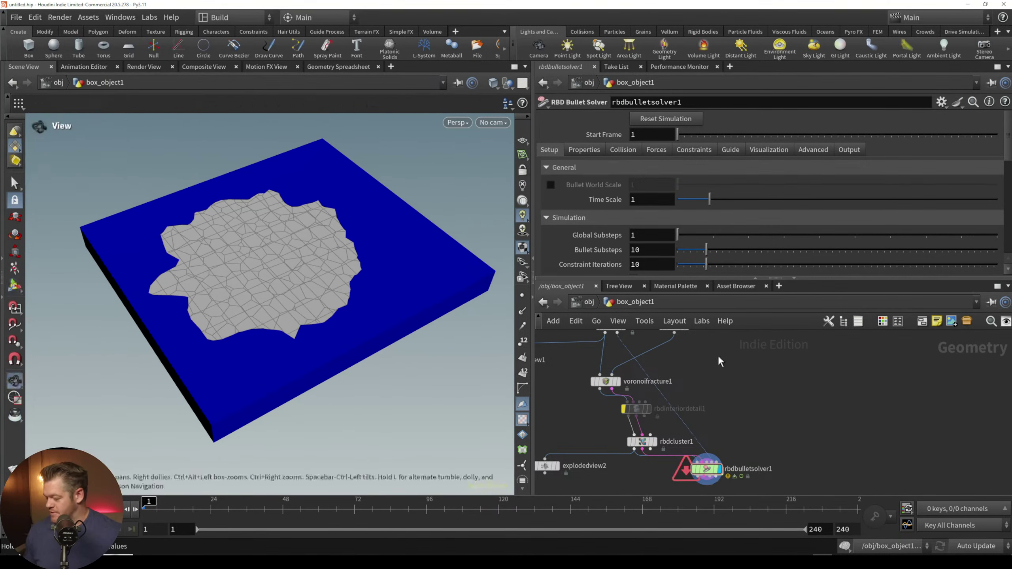
scroll(626, 385, up, 3)
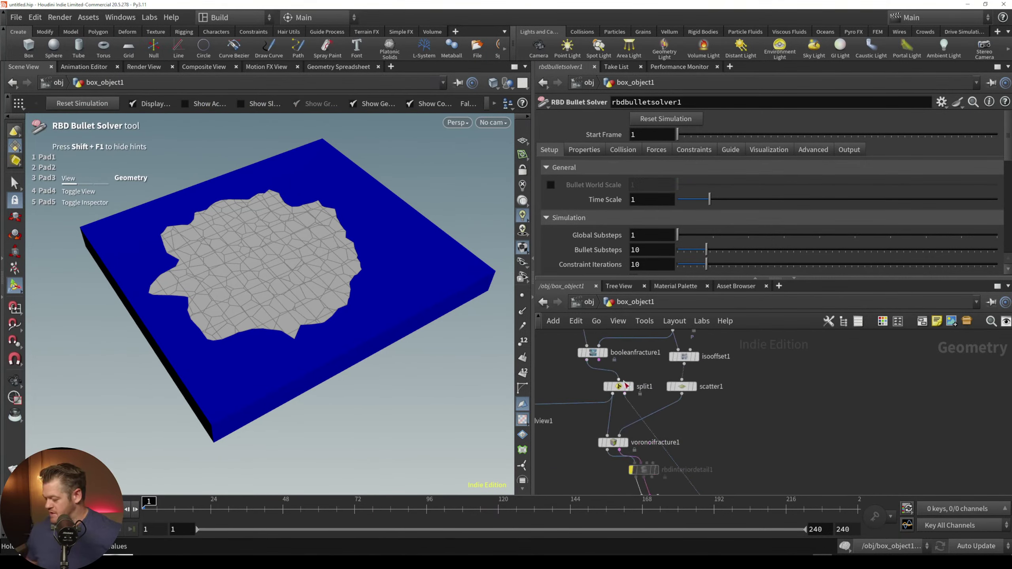
click(599, 355)
click(617, 387)
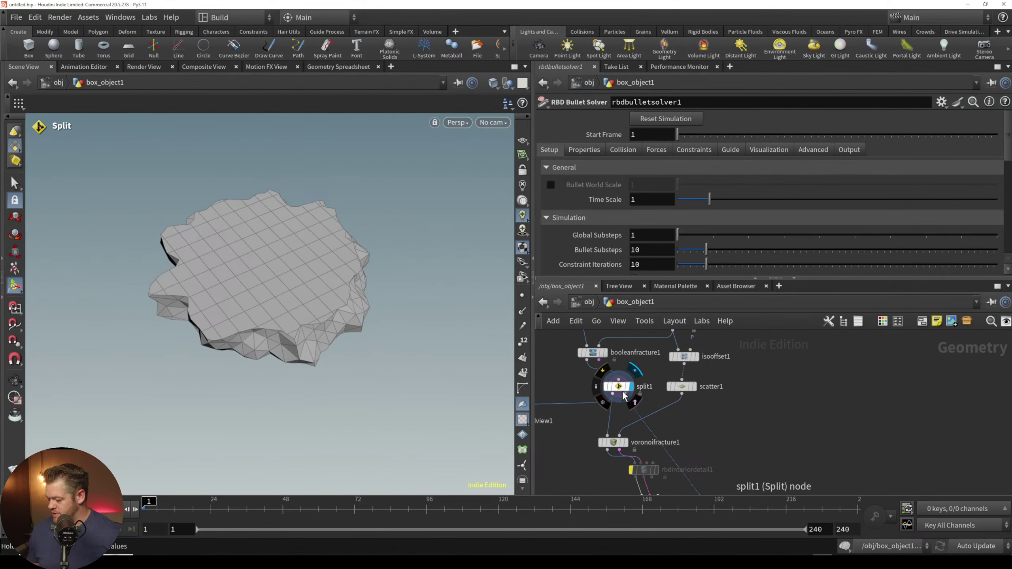
middle_drag(697, 422, 669, 343)
middle_drag(744, 422, 726, 378)
click(682, 408)
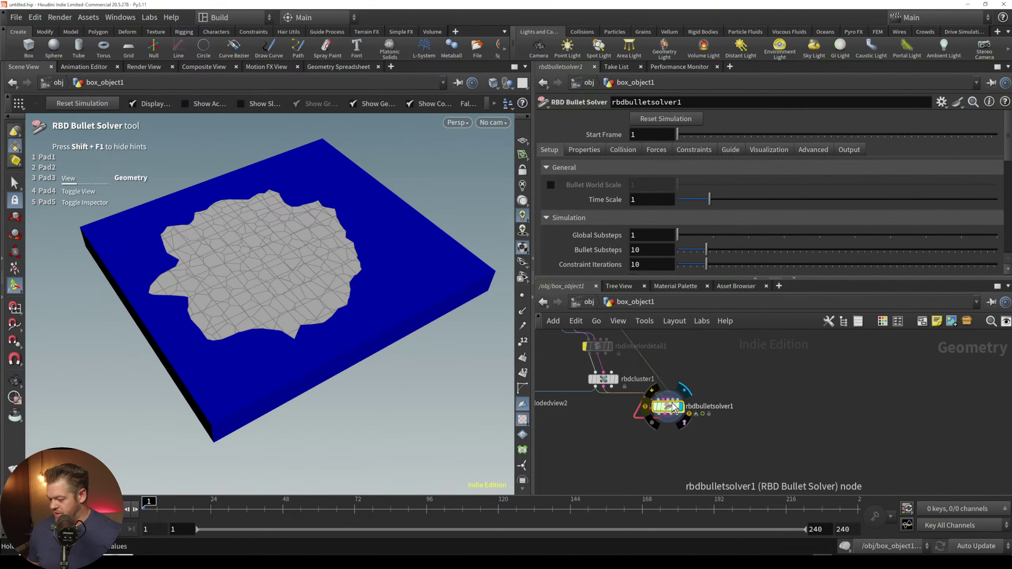
alt+drag(319, 388, 323, 354)
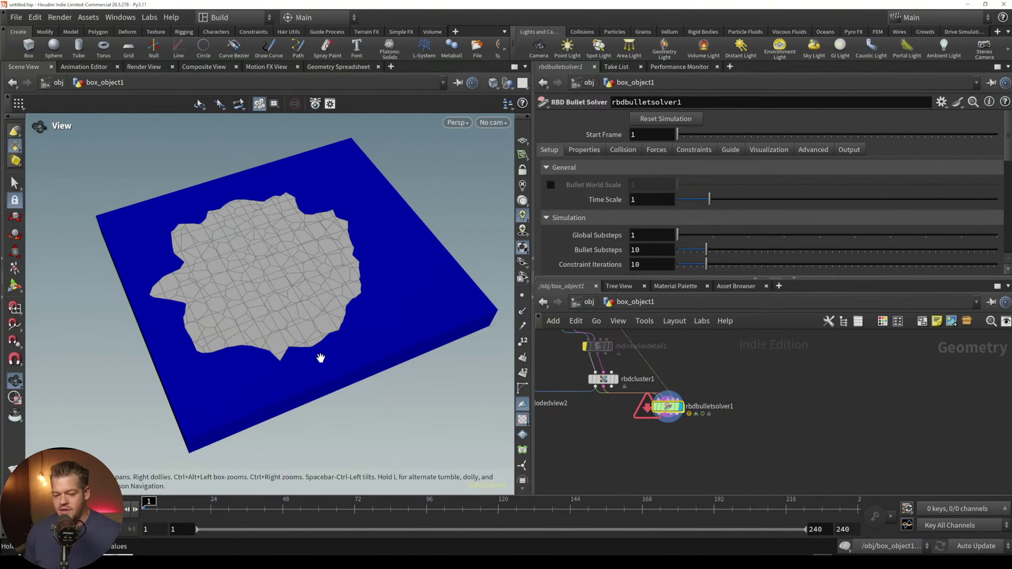
Step: Play the rigid body simulation, inspect the falling pieces from beneath the slab, and return to frame 1
key(Return)
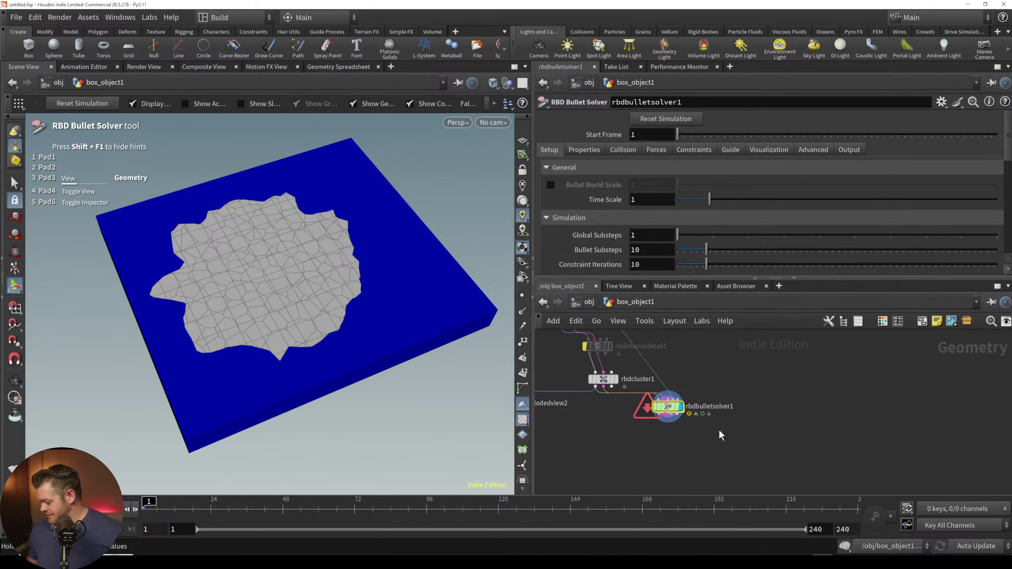
middle_drag(693, 439, 699, 419)
mouse_move(673, 390)
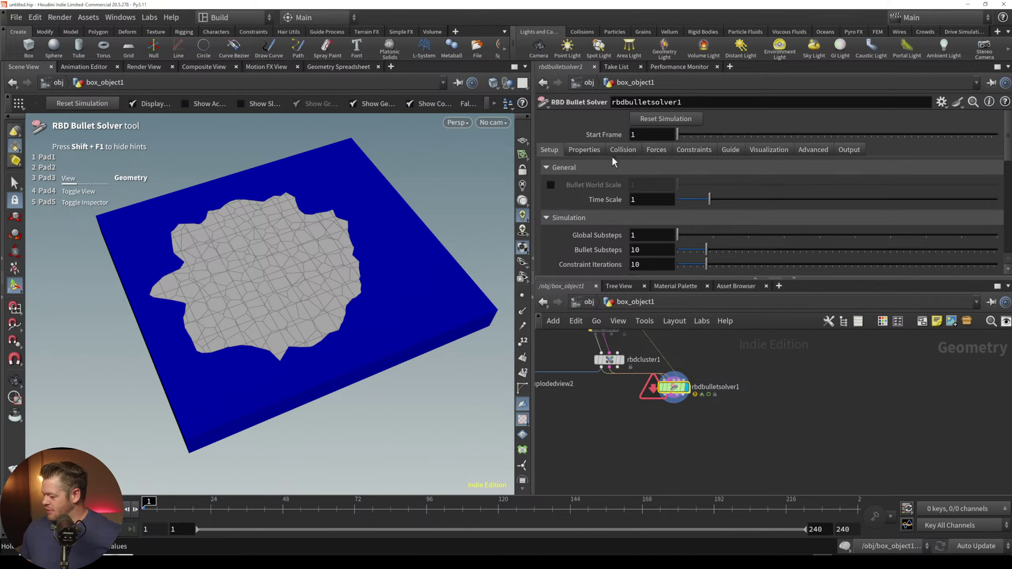
mouse_move(1006, 133)
mouse_down()
mouse_move(994, 177)
mouse_move(990, 127)
mouse_up()
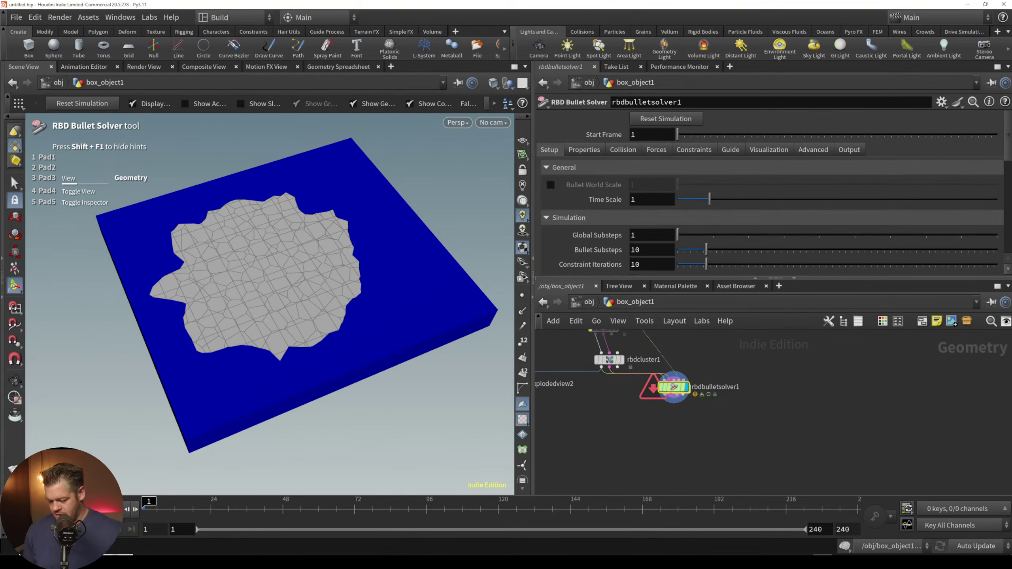
key(Up)
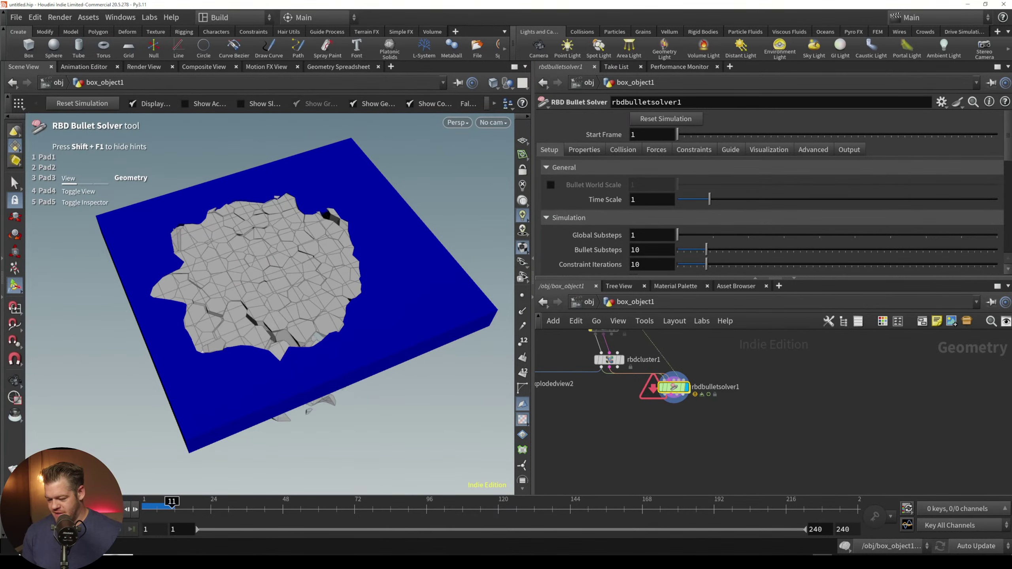
scroll(308, 394, down, 3)
alt+drag(308, 394, 321, 346)
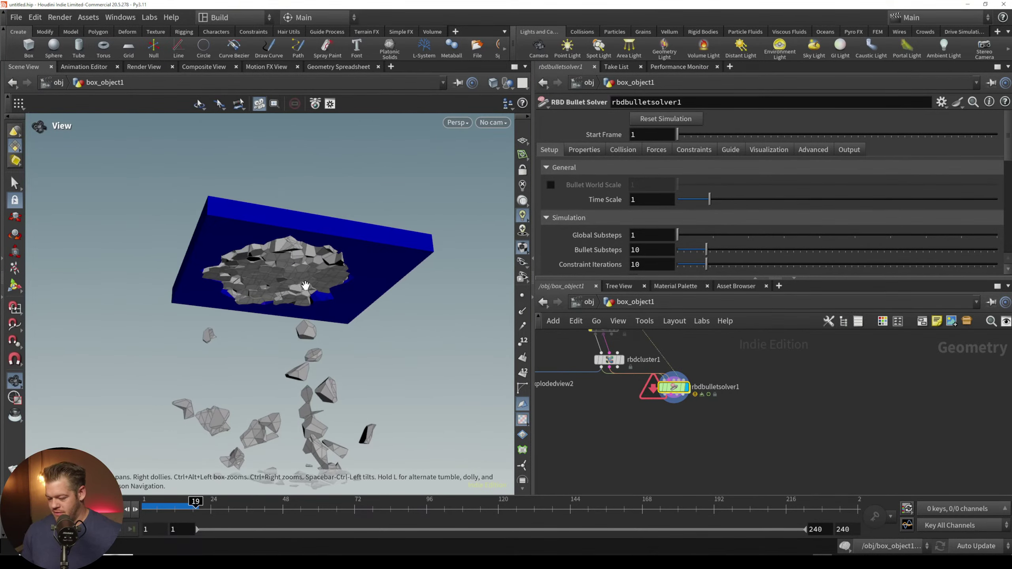
key(Return)
key(ctrl+Up)
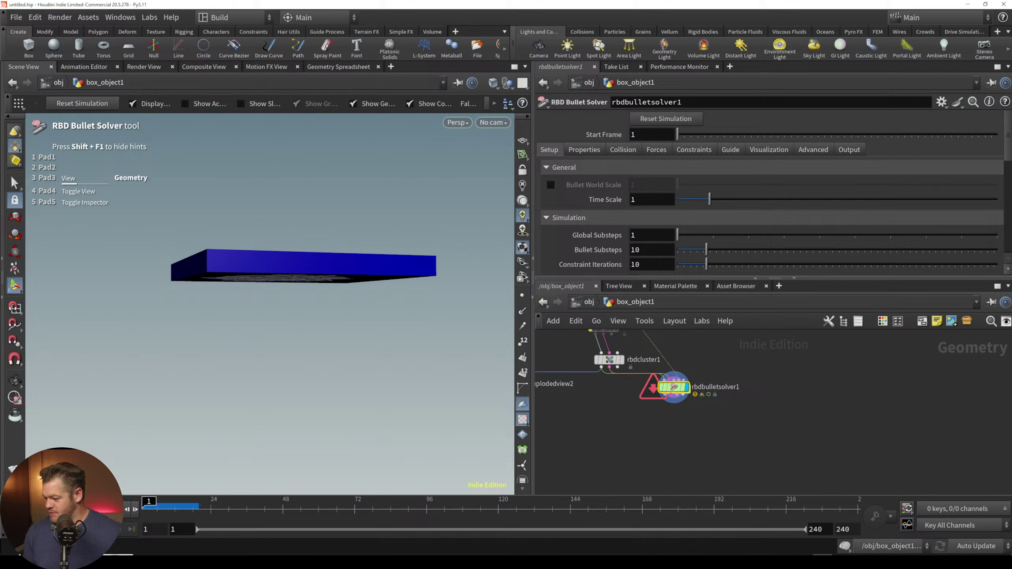
Step: Set the RBD Bullet Solver's ground collision type to Ground Plane
click(615, 150)
drag(1007, 143, 1007, 171)
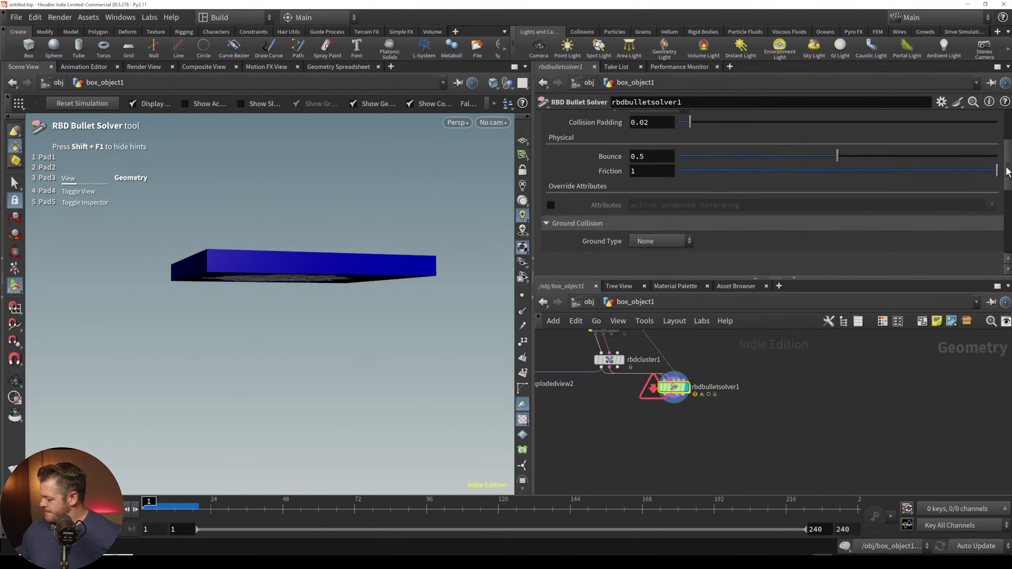
click(661, 241)
click(672, 257)
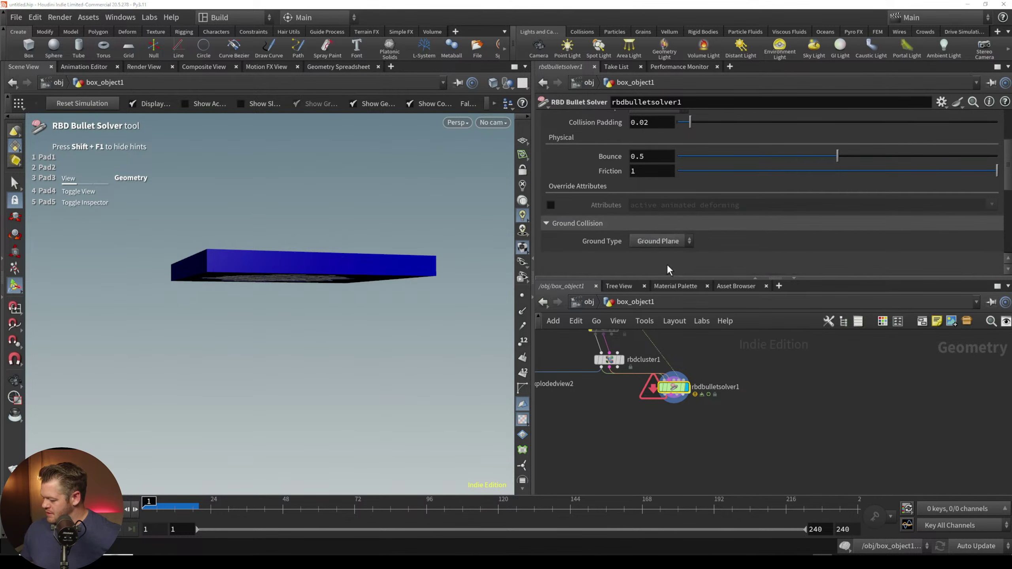
Step: Play the simulation with the ground plane active to examine how the pieces rest on it, and rewind to frame 1
key(Escape)
alt+drag(389, 353, 395, 351)
key(Up)
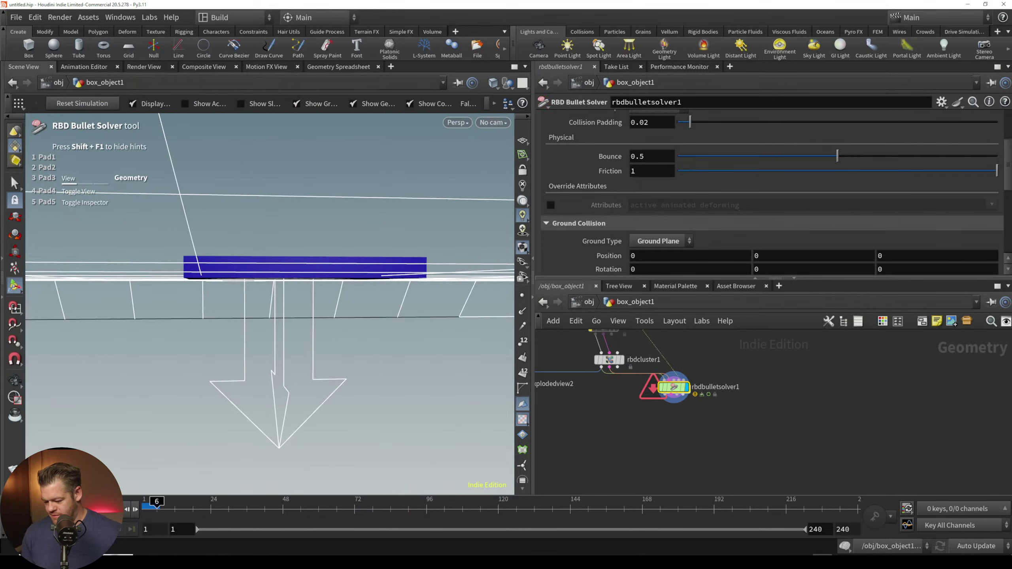
alt+drag(267, 300, 309, 343)
alt+right_drag(309, 343, 315, 282)
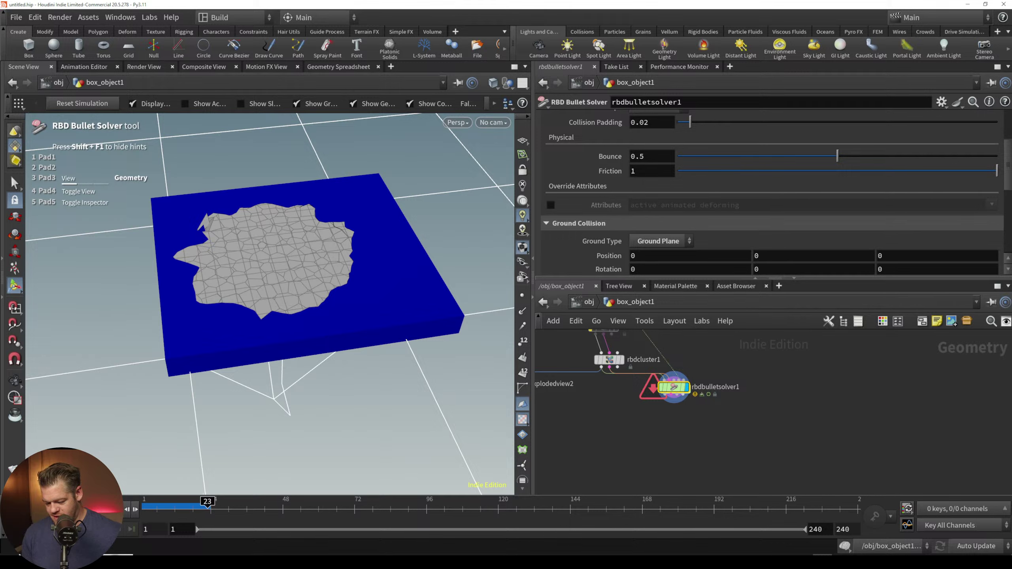
key(ctrl+Up)
alt+drag(274, 358, 280, 301)
alt+middle_drag(280, 300, 286, 355)
drag(286, 353, 303, 312)
key(Return)
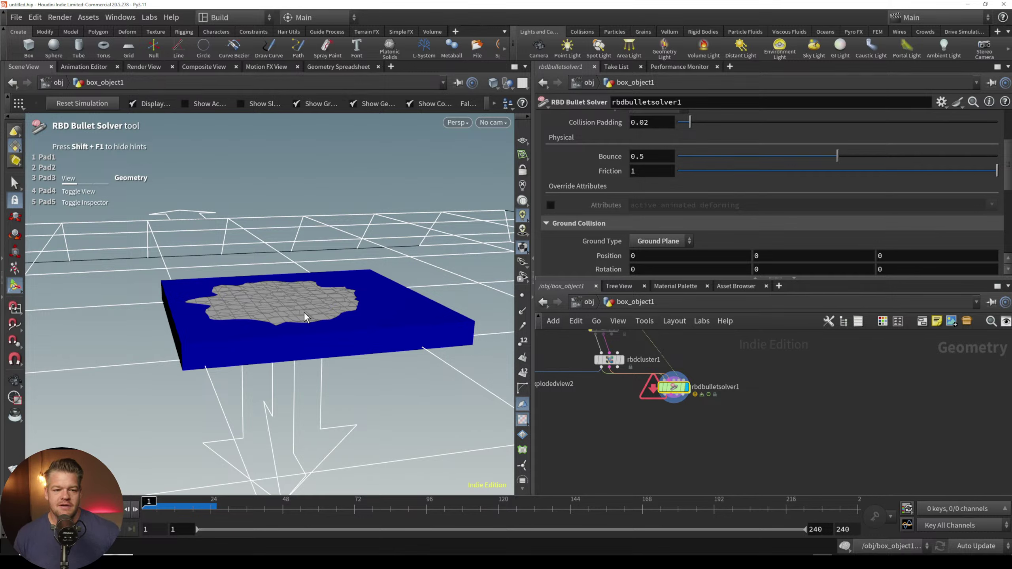
Step: Move the RBD Bullet Solver lower in the network and add a Metaball node in the free space beside the chain
drag(672, 399, 652, 425)
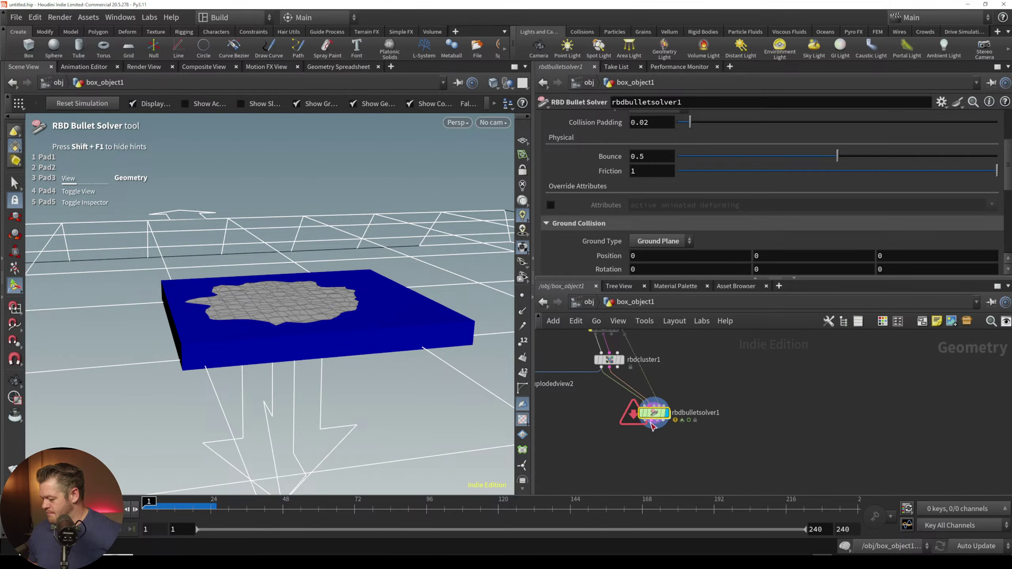
key(Tab)
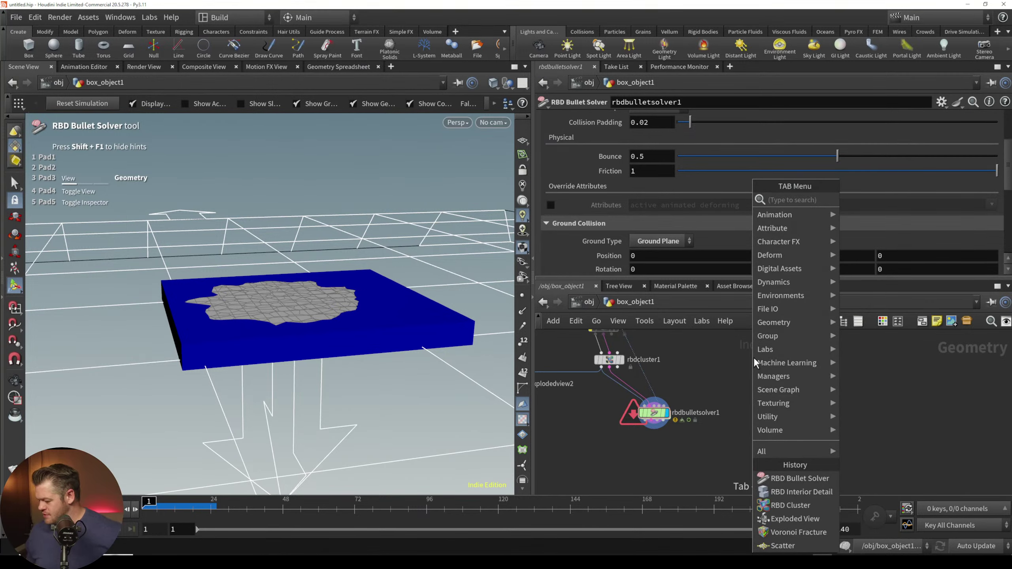
text(meta)
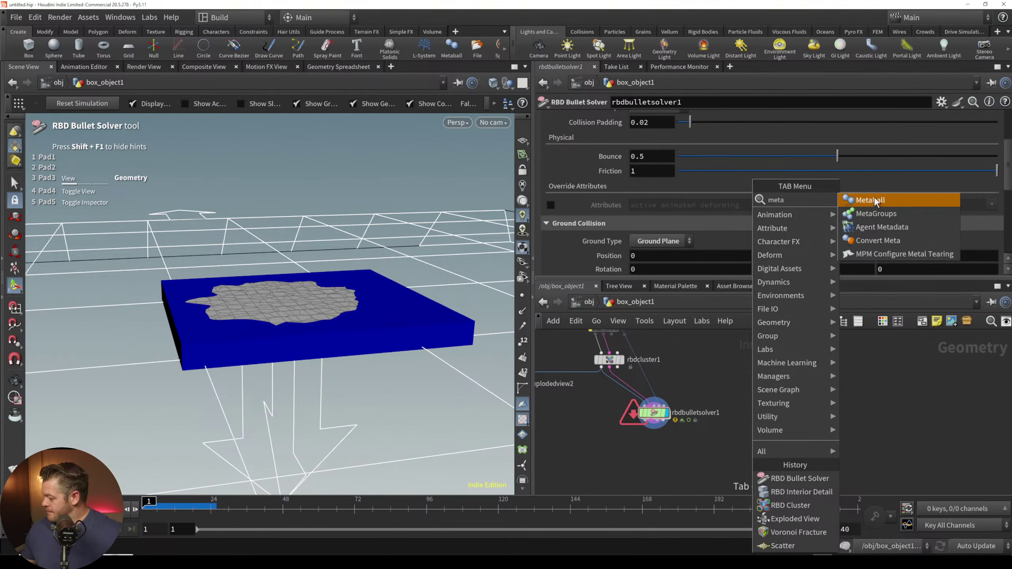
click(875, 198)
scroll(757, 375, down, 3)
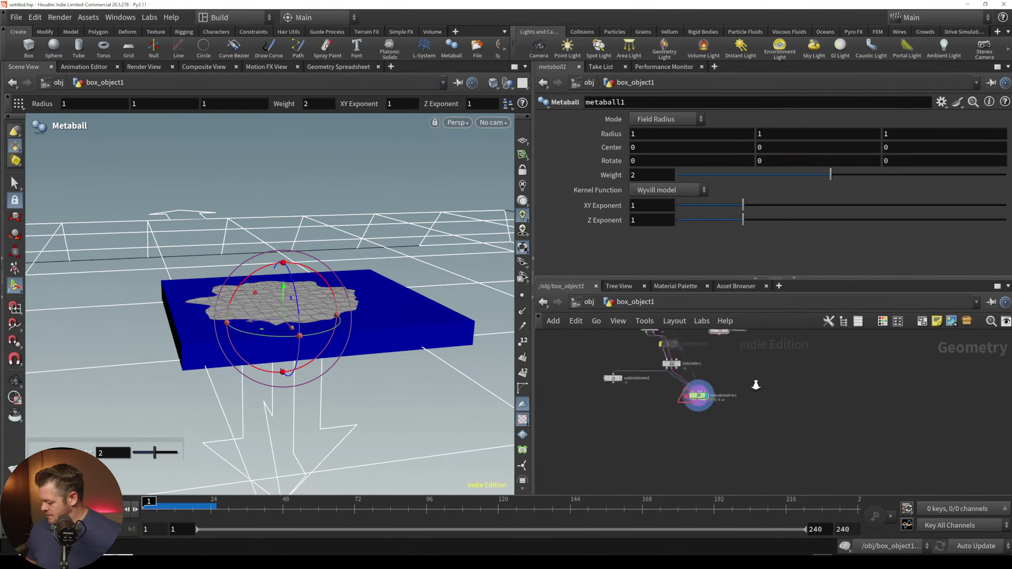
right_drag(756, 385, 744, 364)
middle_drag(744, 364, 728, 416)
drag(693, 368, 744, 394)
Step: Add a displayed Null node connected below the Metaball and rename it metaforce
middle_drag(737, 413, 696, 402)
key(Tab)
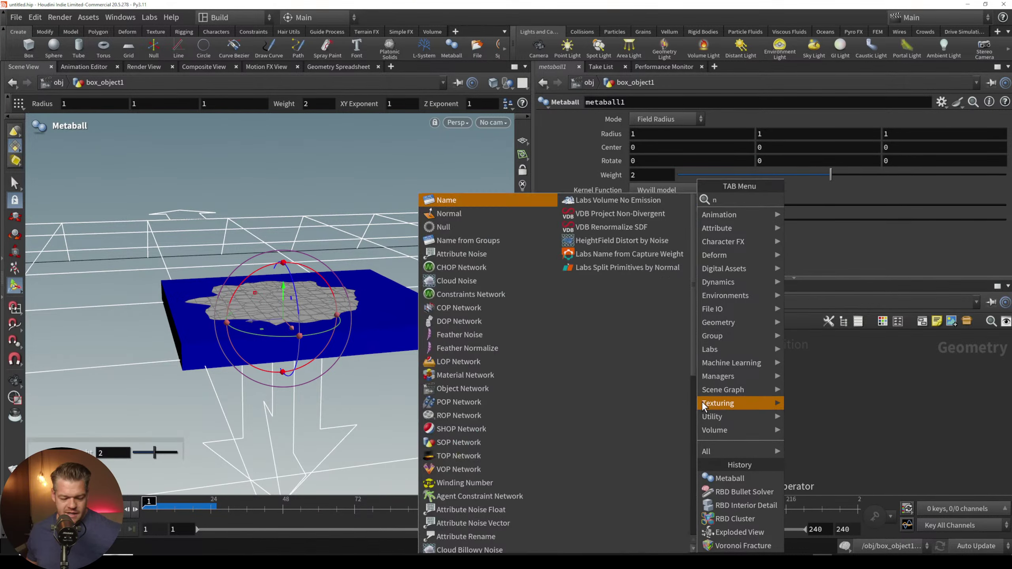
text(null)
key(Return)
click(707, 410)
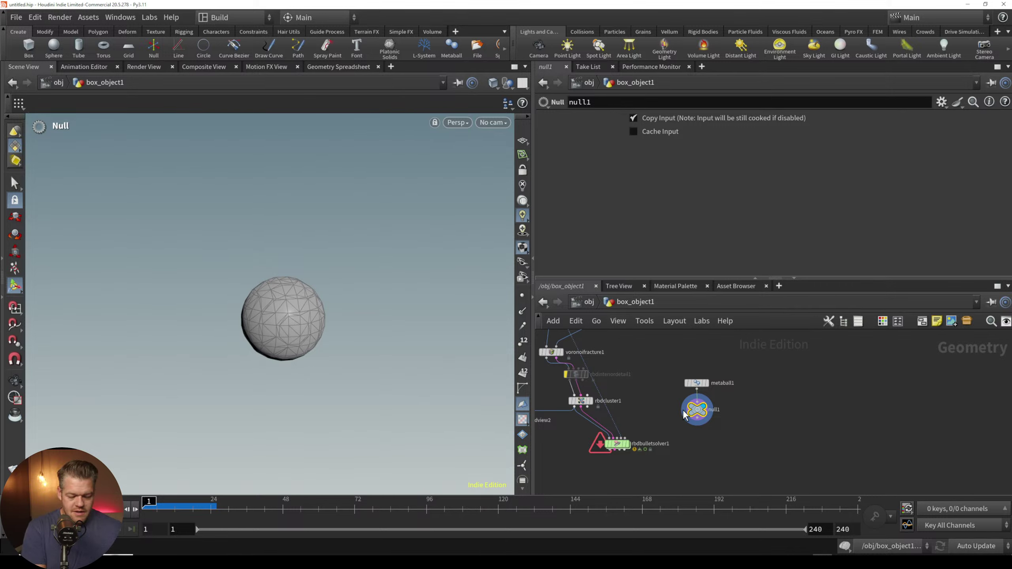
double_click(714, 410)
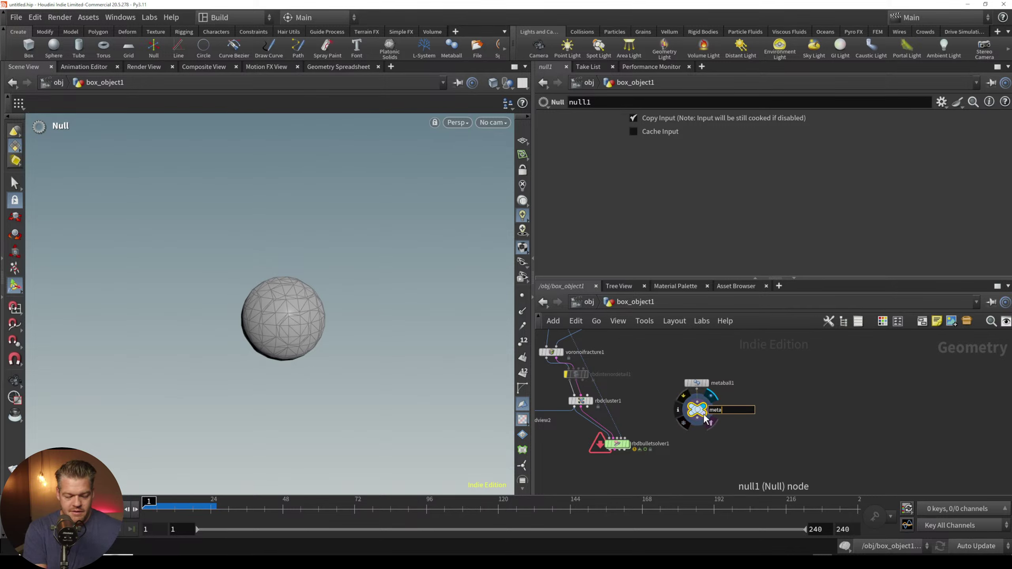
text(metaforce)
key(Return)
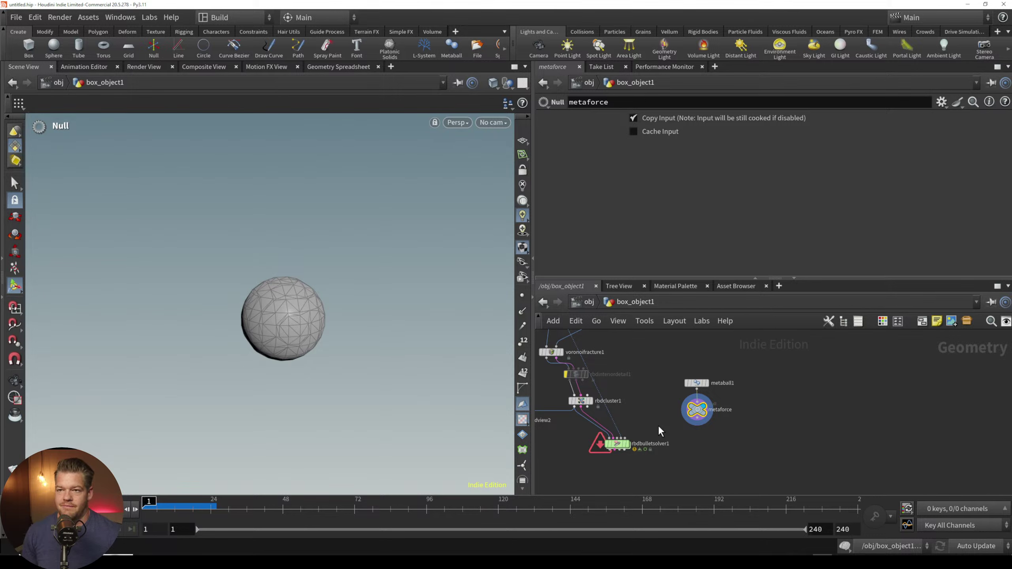
Step: Inside the RBD Bullet Solver's forces network, add a POP Metaball Force and wire it into the PRESOLVE output
double_click(618, 445)
middle_drag(730, 428, 705, 381)
right_drag(705, 401, 691, 372)
middle_drag(691, 378, 722, 439)
middle_drag(595, 417, 666, 408)
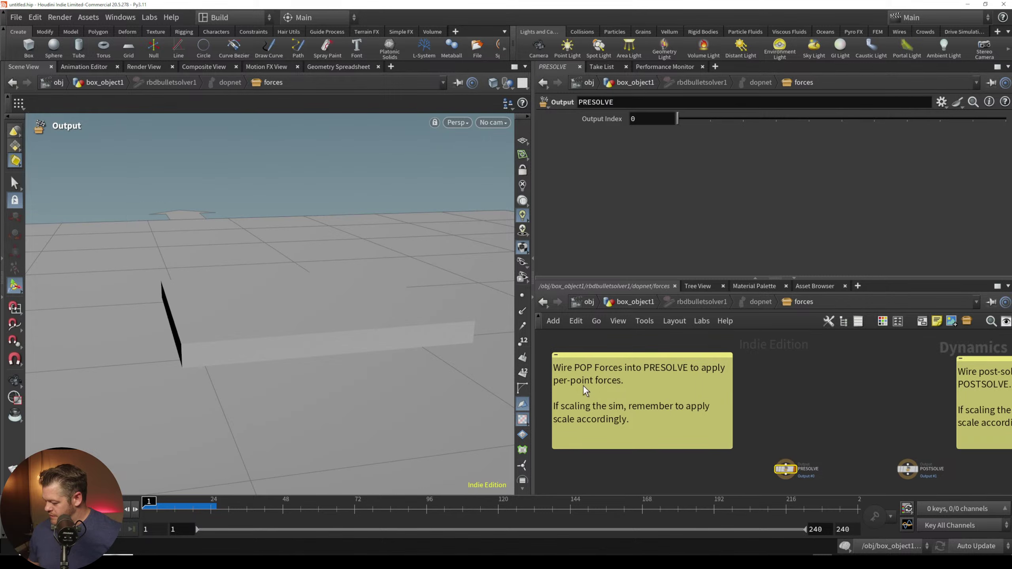
middle_drag(803, 385, 775, 374)
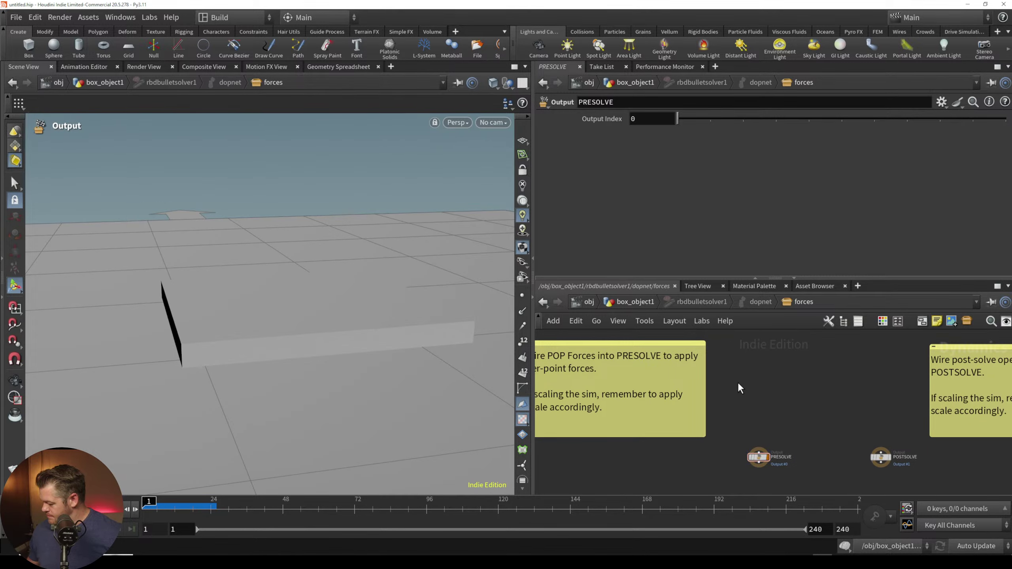
key(Tab)
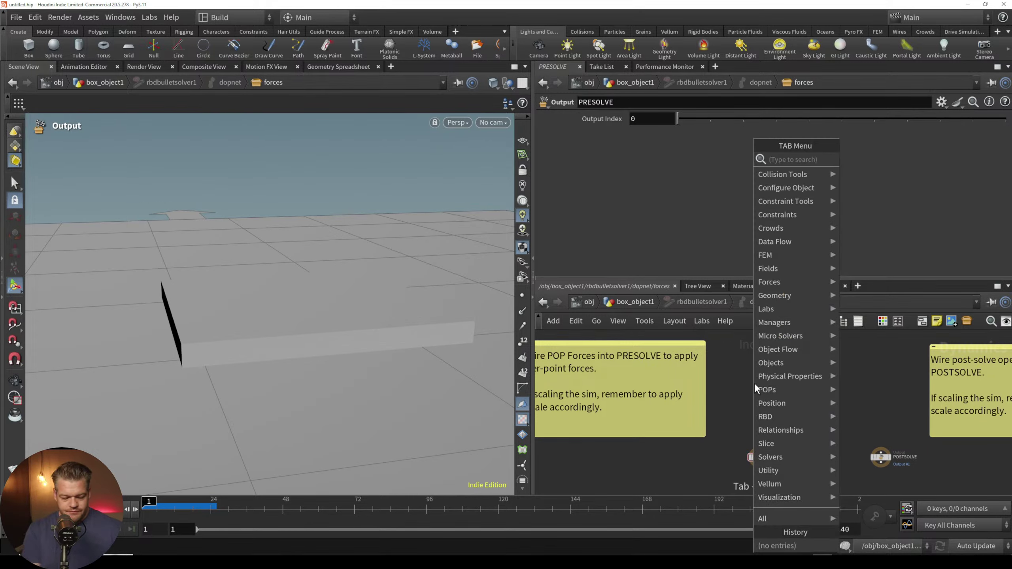
text(meta)
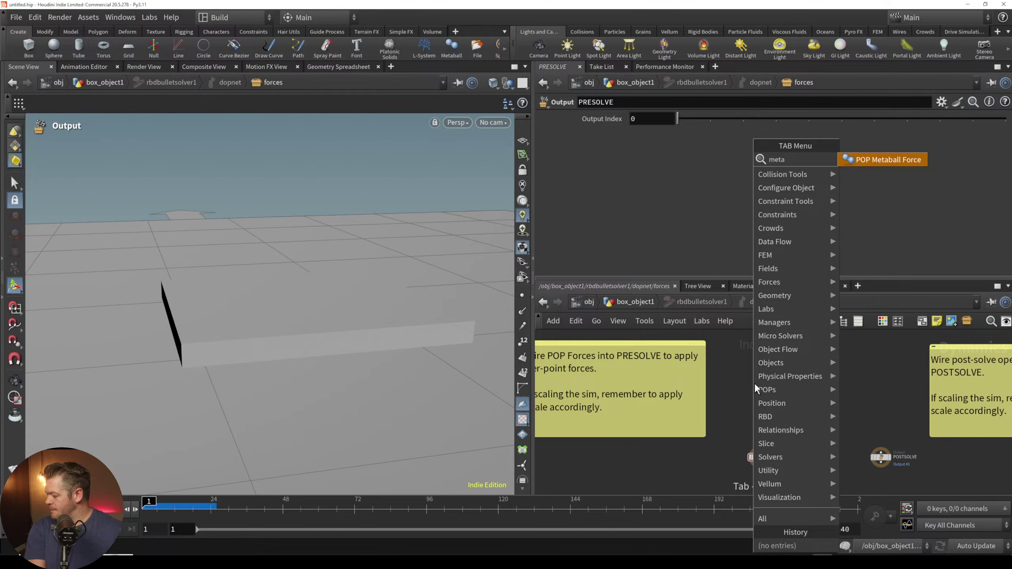
click(884, 159)
click(761, 395)
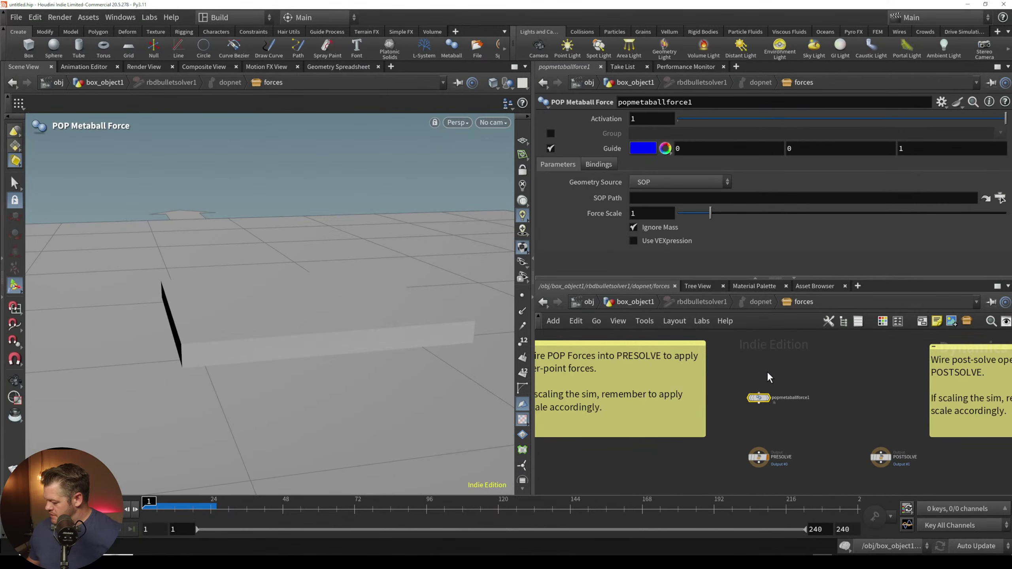
drag(758, 405, 758, 452)
Step: Set the POP Metaball Force's SOP Path to /obj/box_object1/metaforce and its Force Scale to 100
click(758, 397)
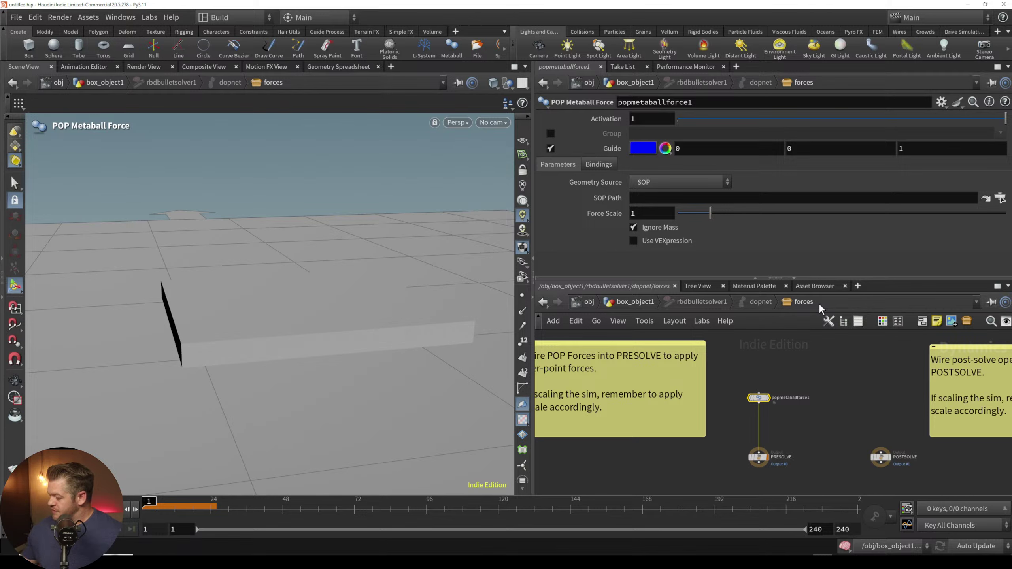
click(1000, 198)
scroll(1006, 151, down, 2)
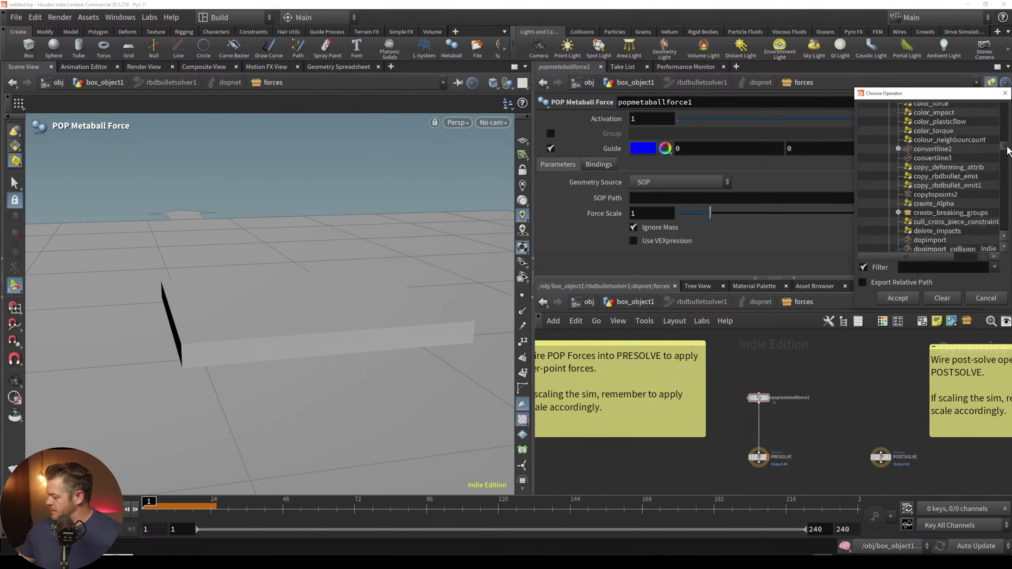
drag(1006, 146, 1001, 110)
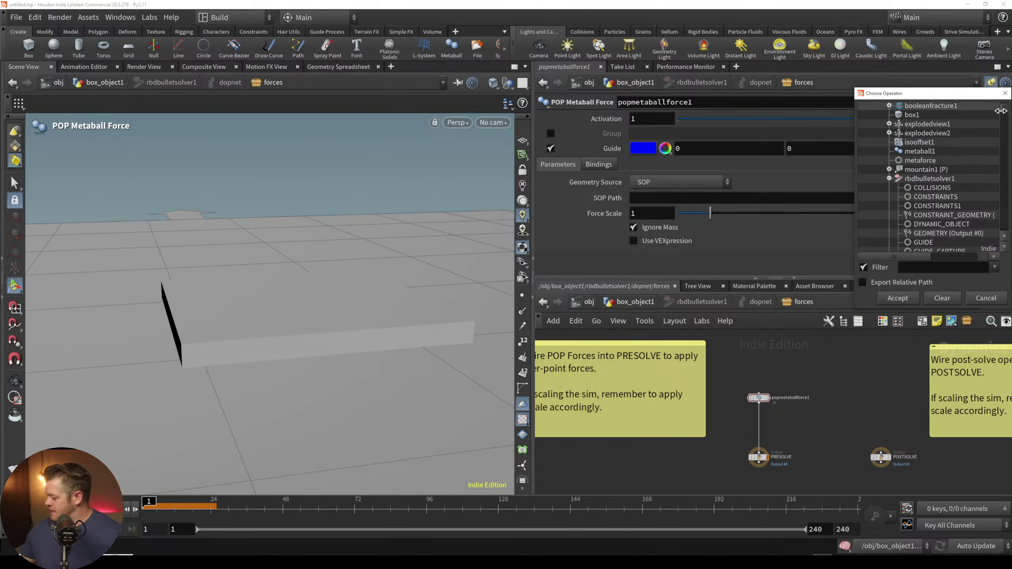
click(921, 160)
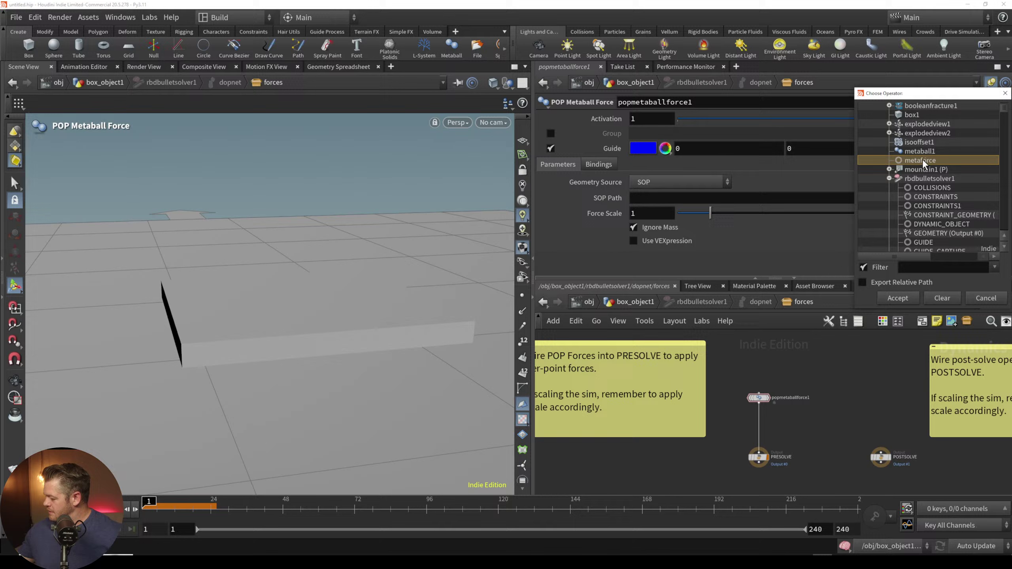
click(897, 298)
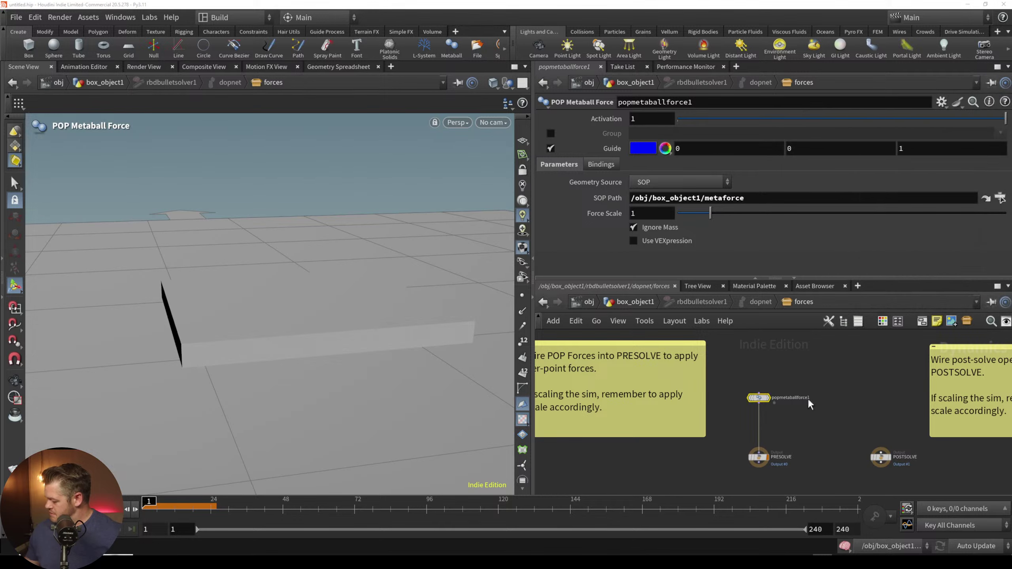
click(668, 216)
text(00)
key(Return)
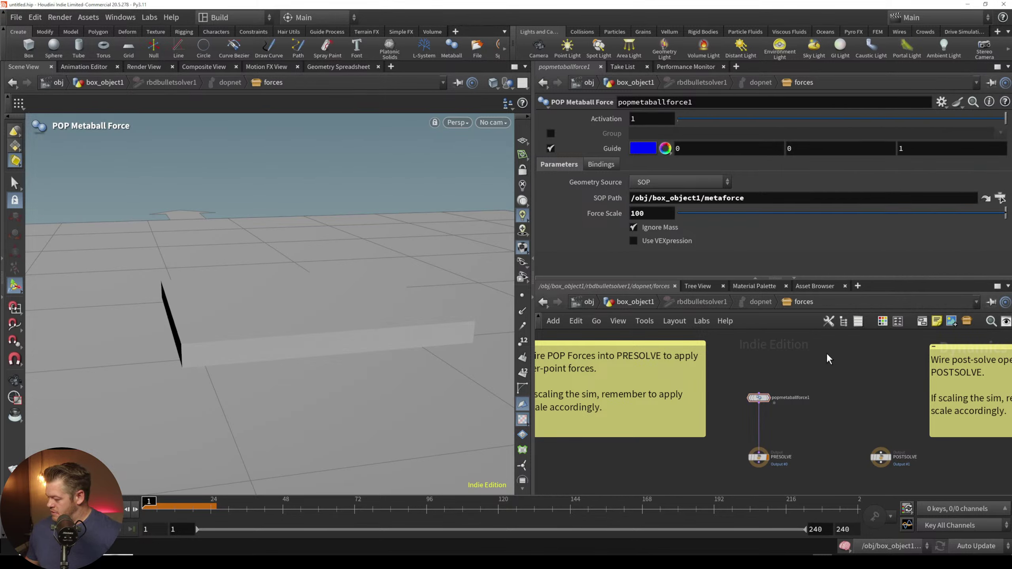
Step: Display the RBD Bullet Solver in the box_object1 network and play the simulation to test the metaball force
click(648, 302)
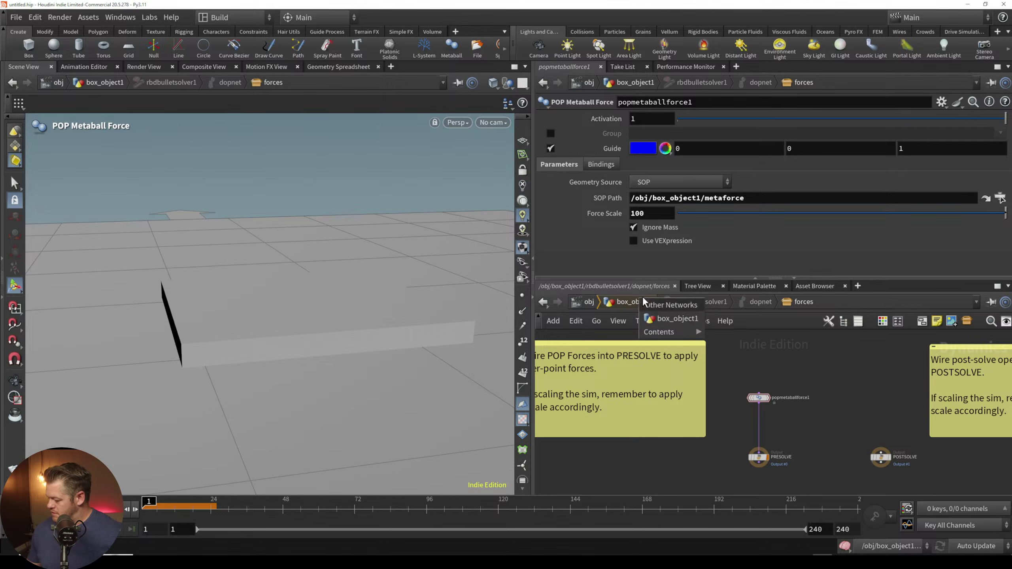
click(629, 304)
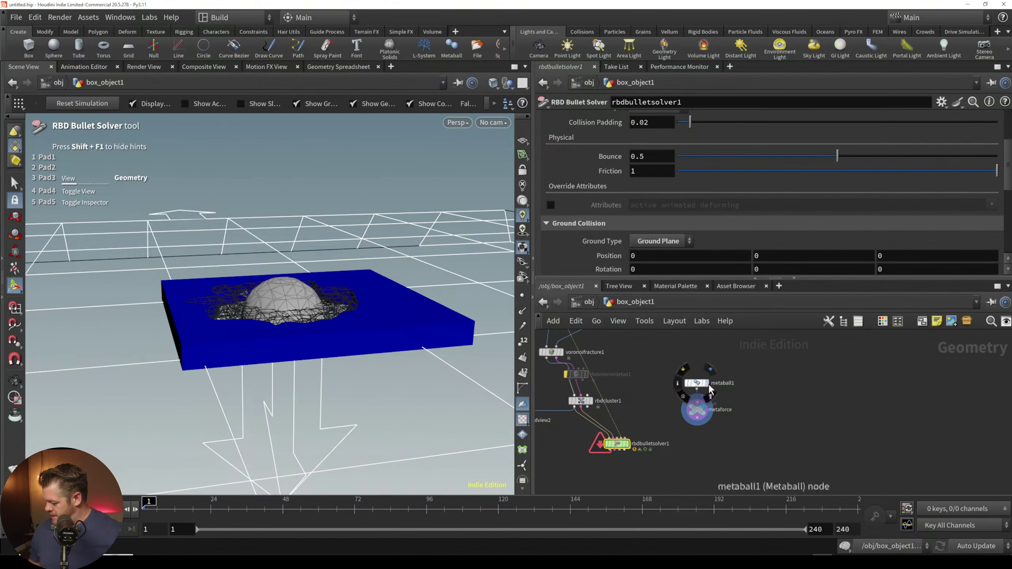
click(628, 444)
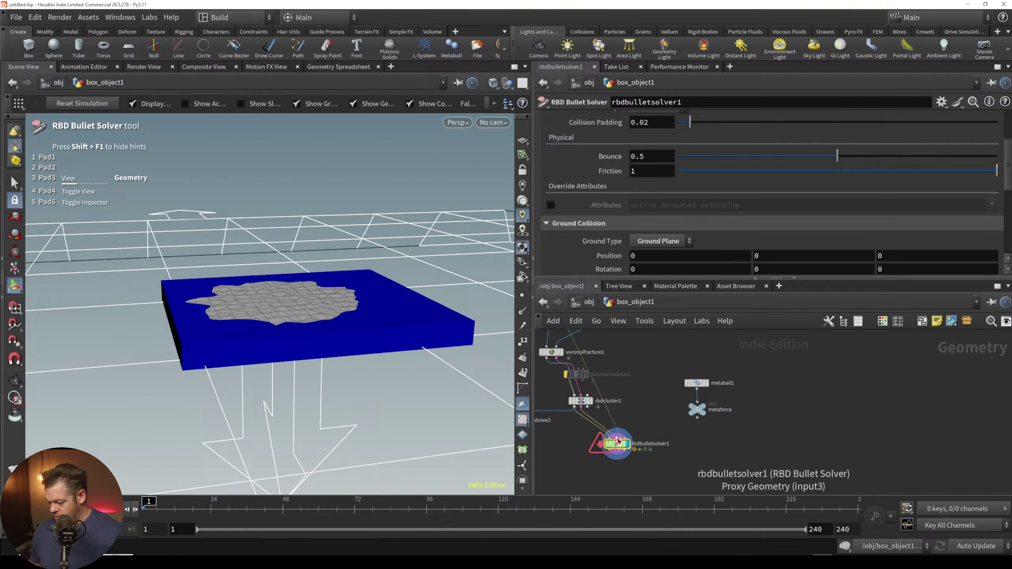
key(Up)
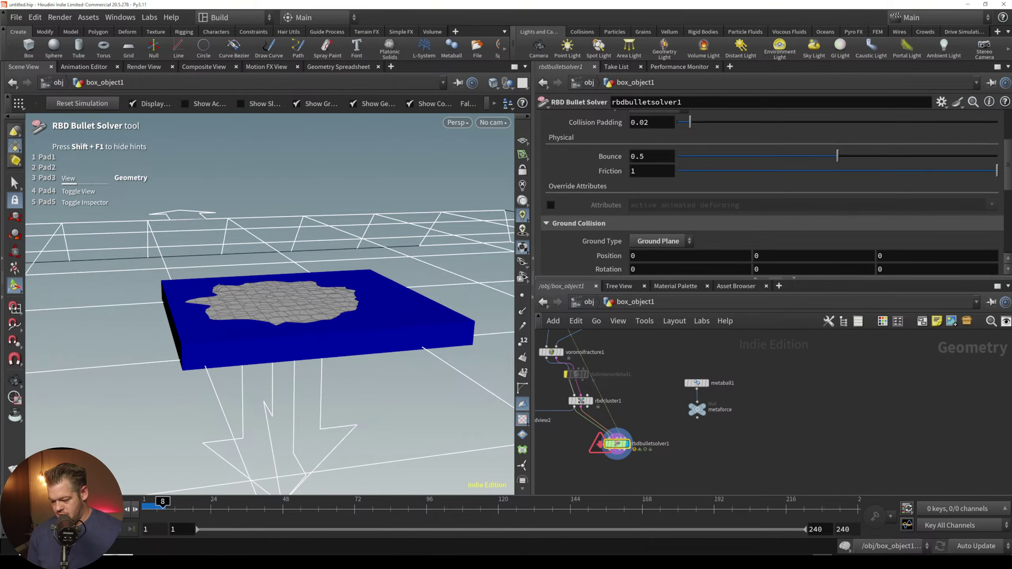
mouse_move(623, 445)
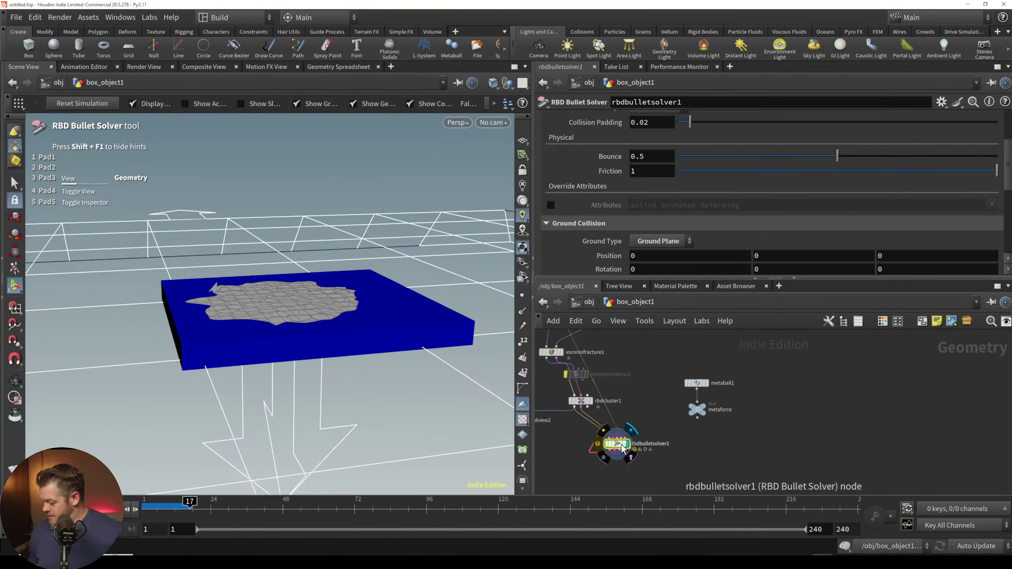
Step: Set the POP Metaball Force's Force Scale to 100000 inside the RBD Bullet Solver and rerun the simulation in the box_object1 network
double_click(617, 445)
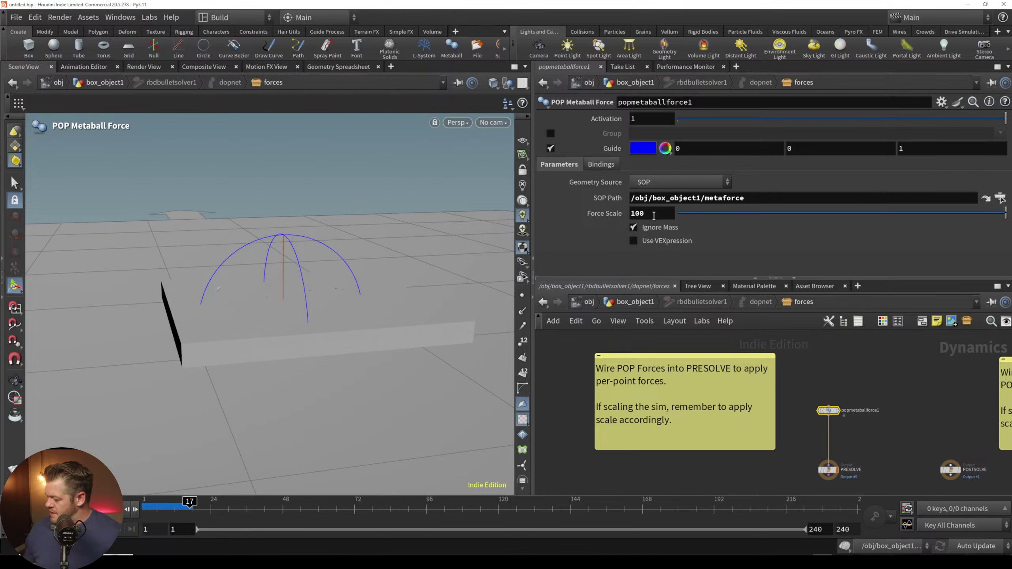
click(673, 183)
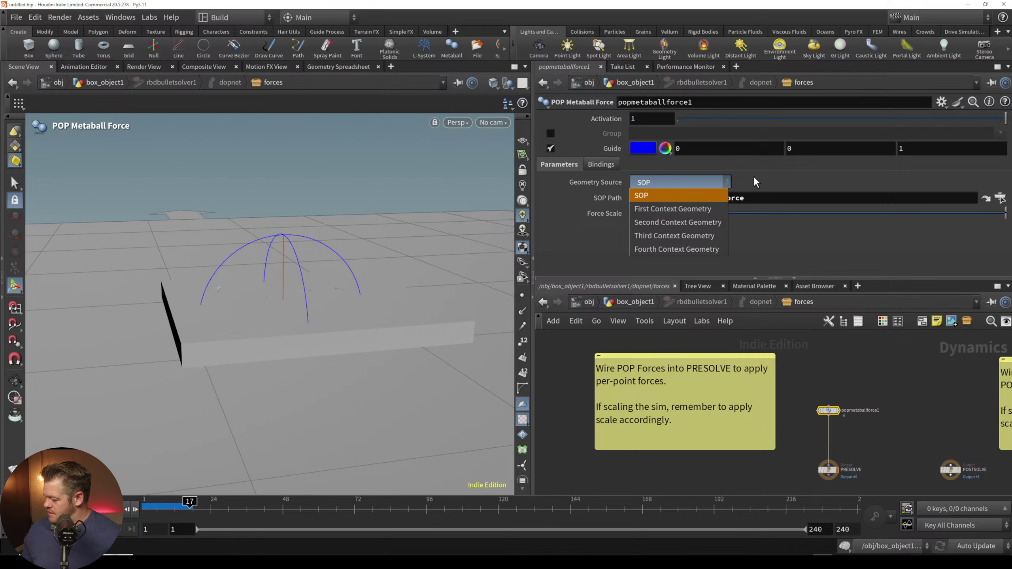
click(753, 181)
click(601, 164)
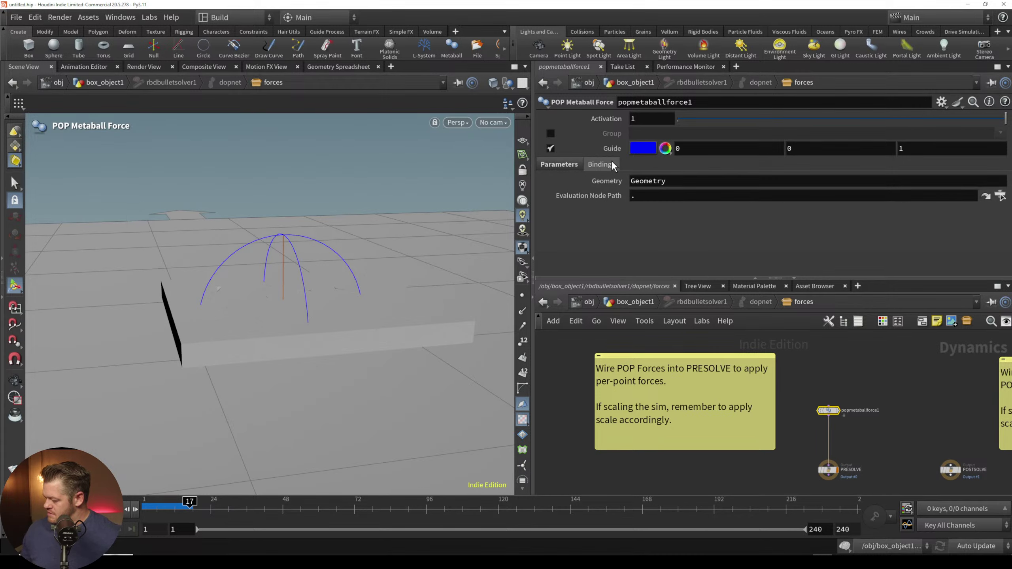
click(559, 165)
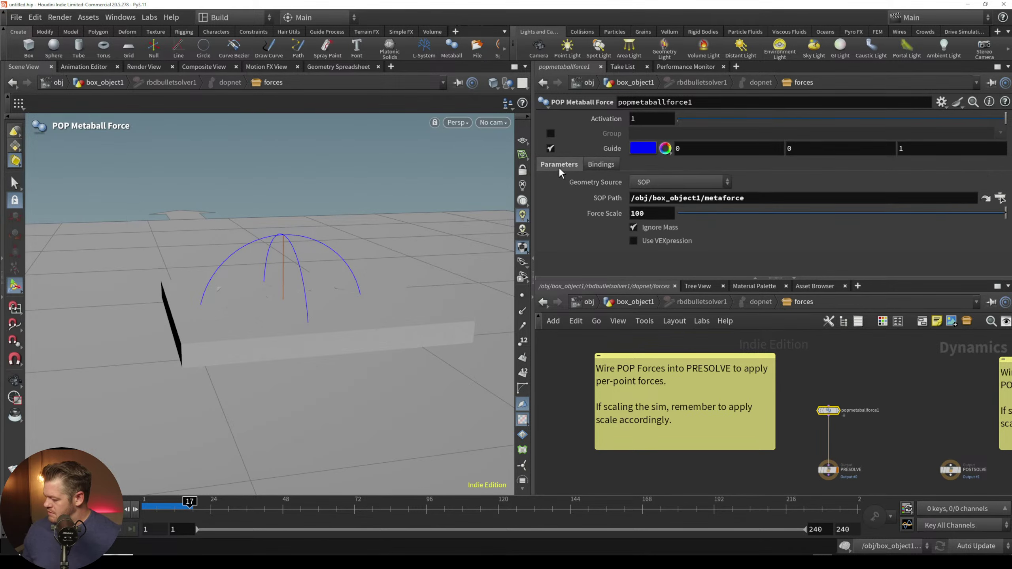
alt+right_drag(320, 296, 339, 269)
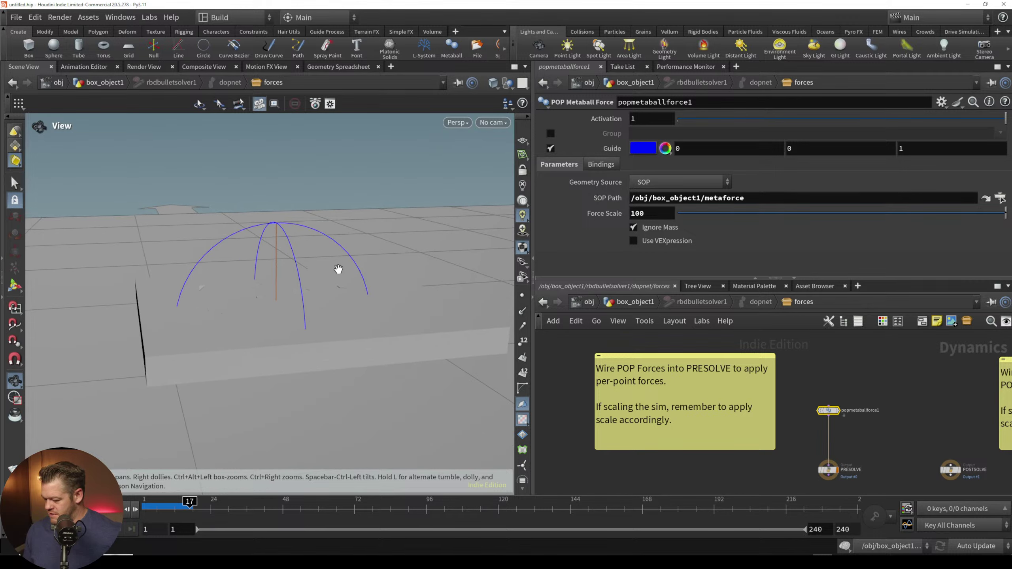
click(649, 215)
text(000)
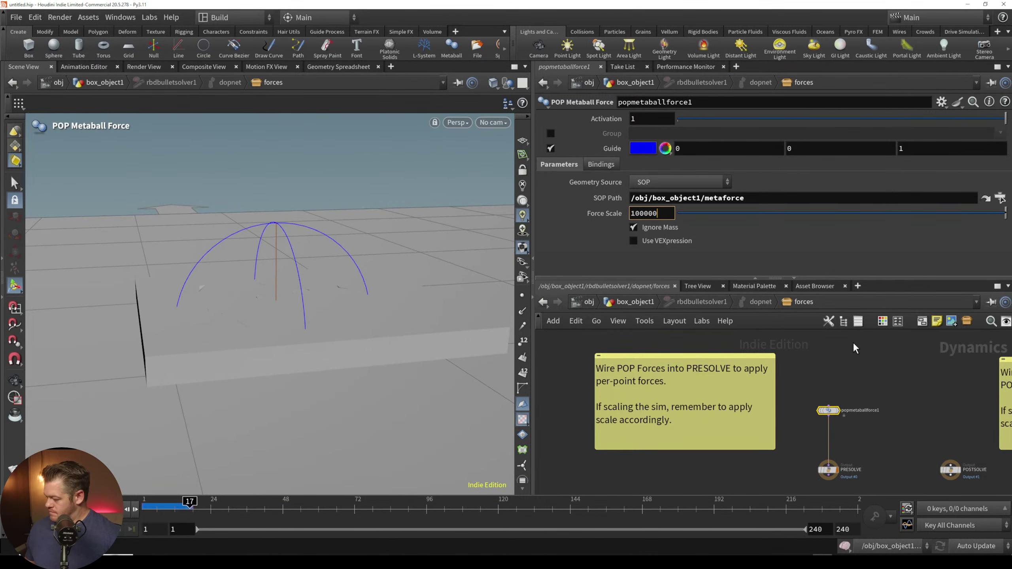
click(852, 341)
click(647, 302)
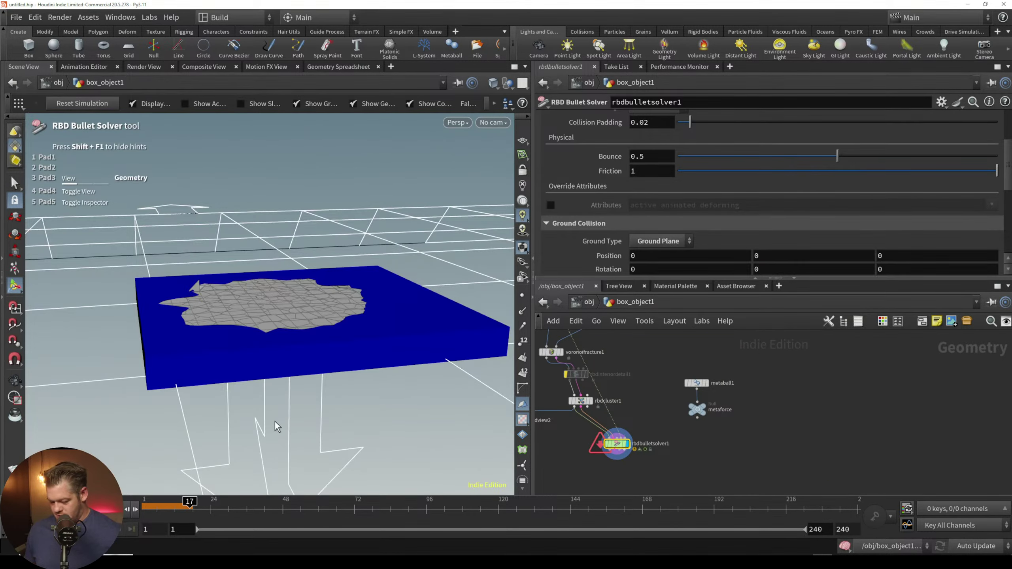
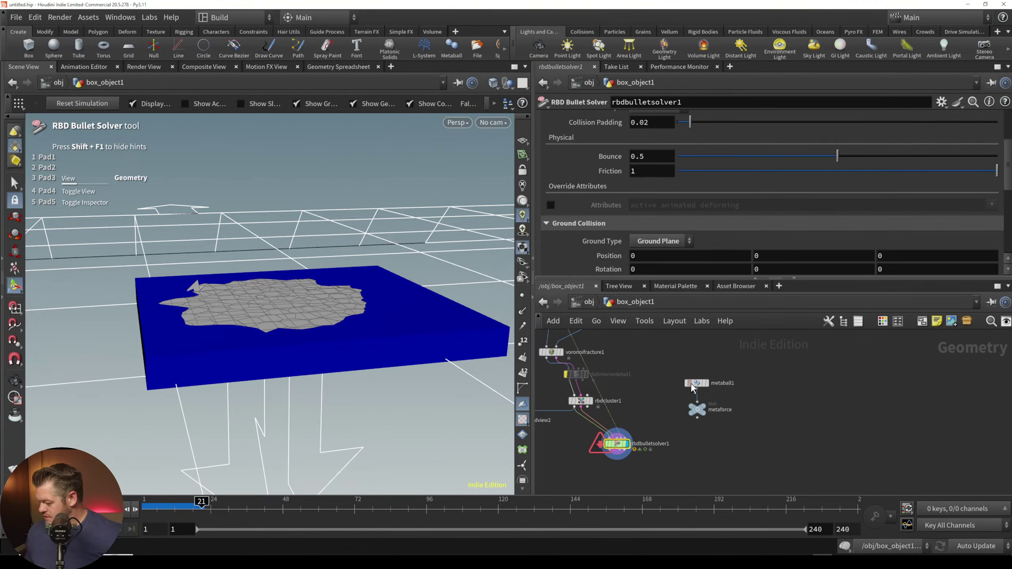
Step: Set the Metaball's Weight to 10 and raise its centre above the fractured piece to about 0.46 in Y
scroll(311, 327, up, 3)
alt+drag(316, 317, 319, 383)
click(696, 382)
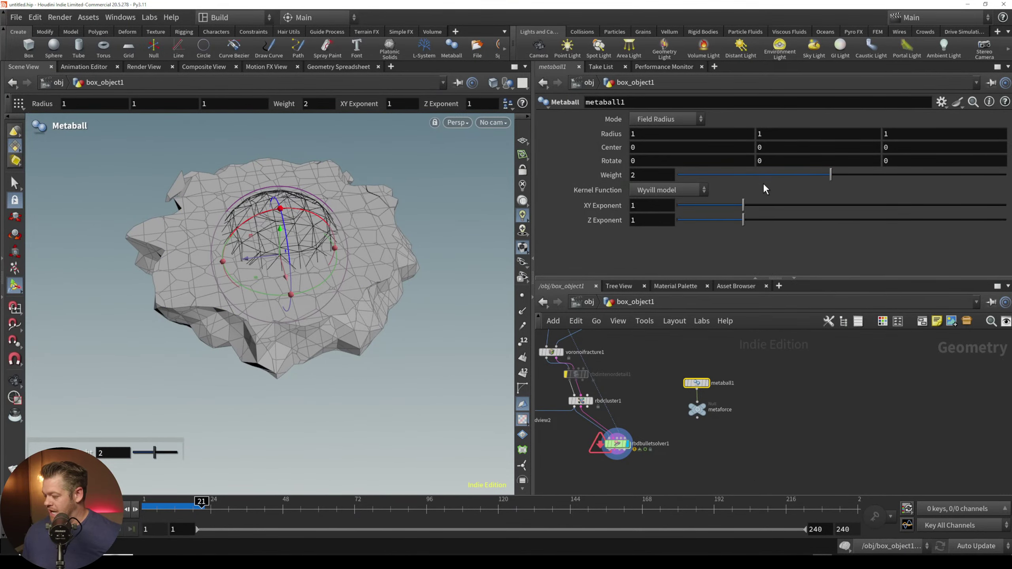
drag(779, 174, 1007, 168)
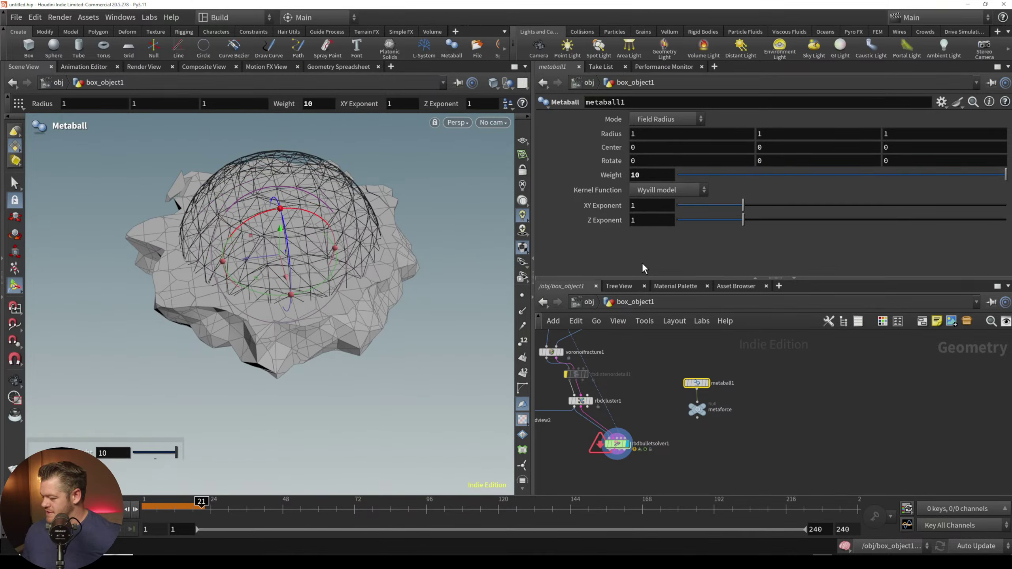
click(754, 378)
click(696, 383)
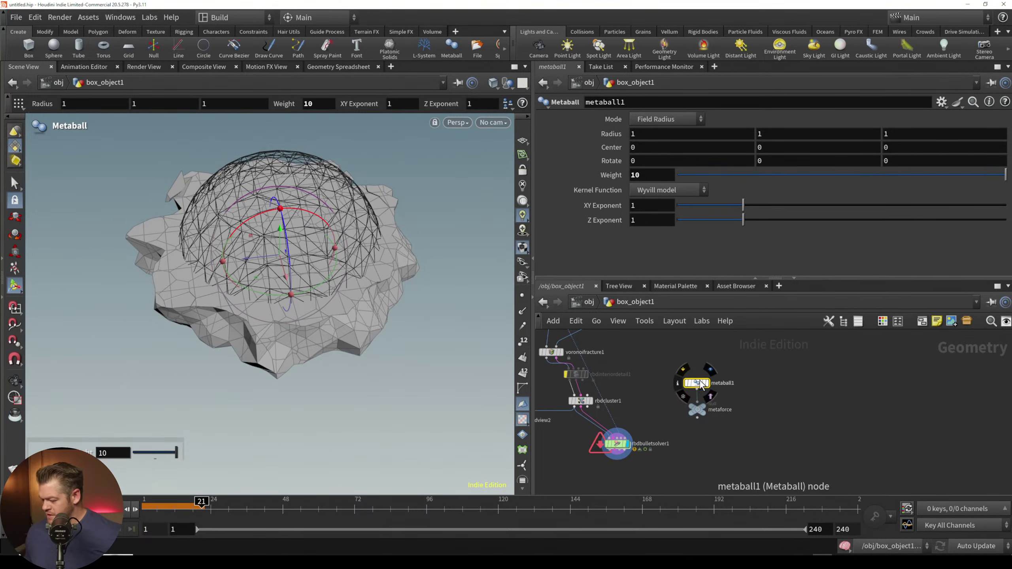
alt+drag(334, 358, 321, 305)
drag(286, 265, 286, 229)
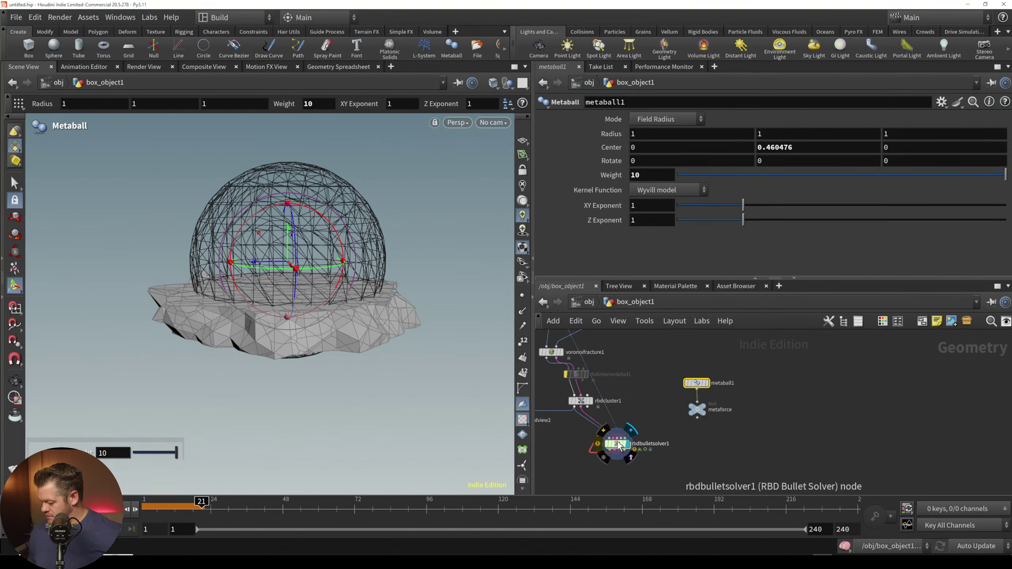
Step: Play the RBD Bullet Solver simulation from the start and examine the fractured piece up close
click(12, 510)
click(603, 443)
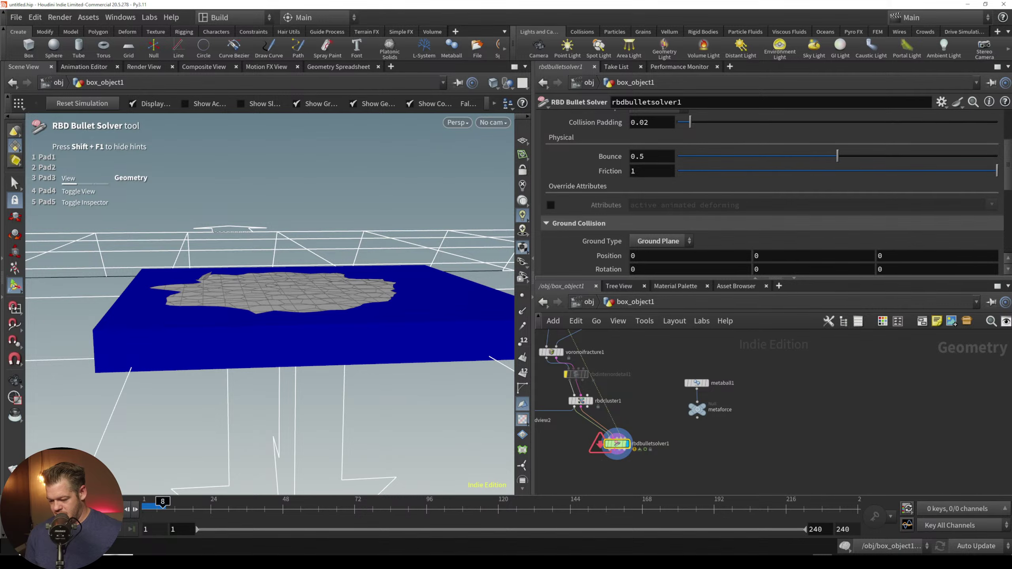
scroll(314, 250, up, 3)
alt+drag(314, 251, 282, 302)
key(Return)
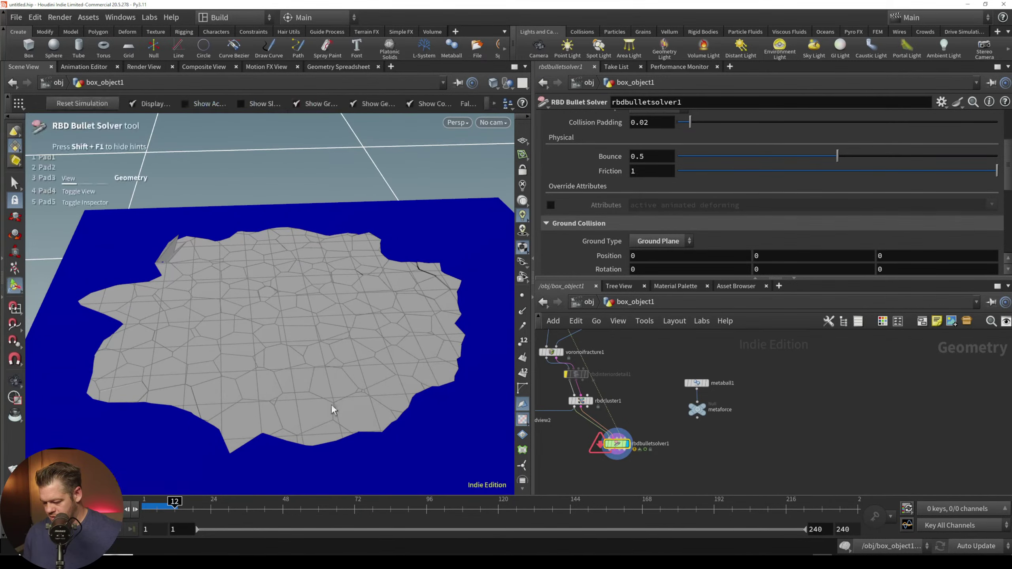
Step: Also wire the POP Metaball Force into the POSTSOLVE output, and replay the simulation from the first frame
double_click(617, 441)
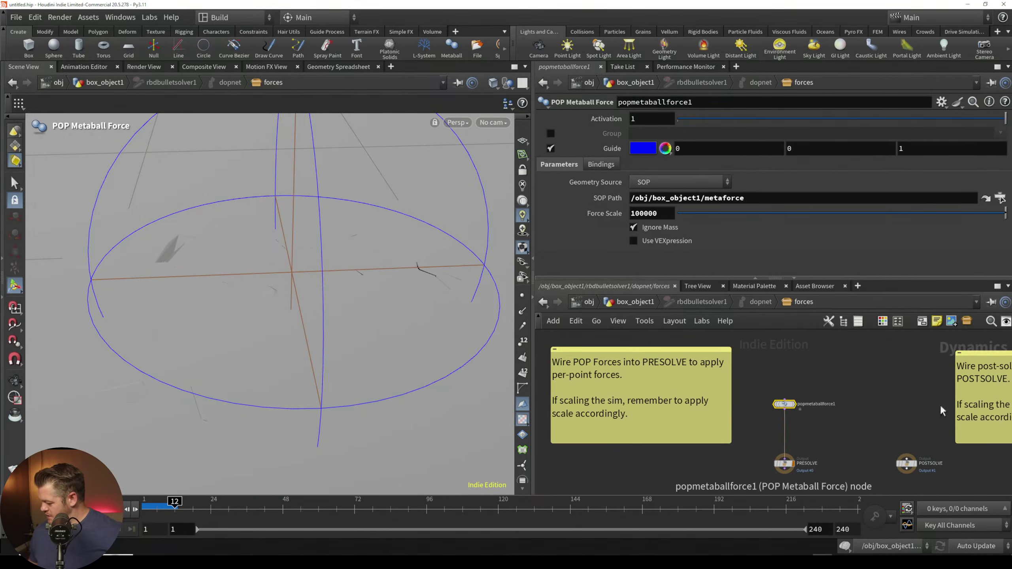
drag(907, 458, 779, 415)
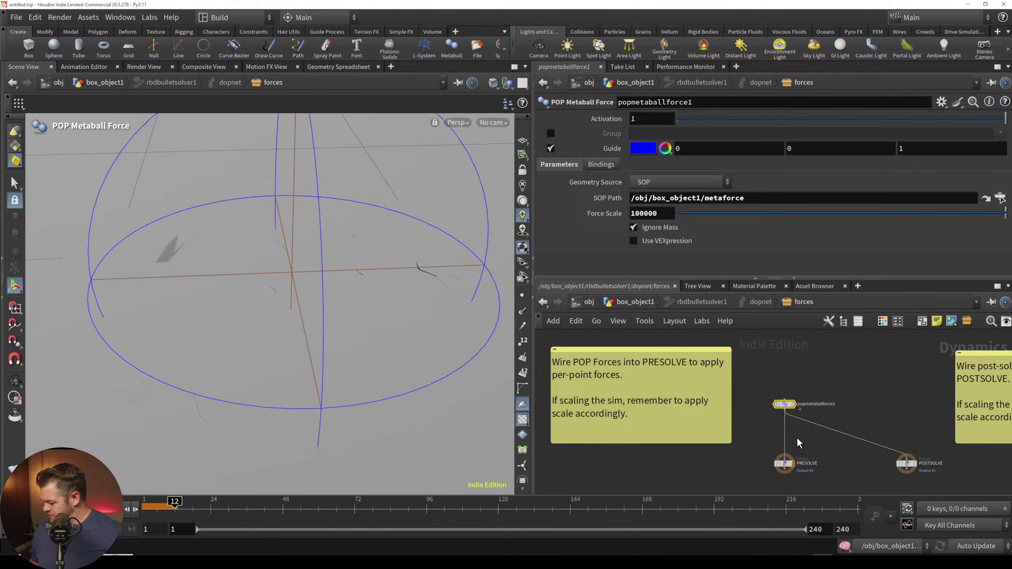
click(623, 304)
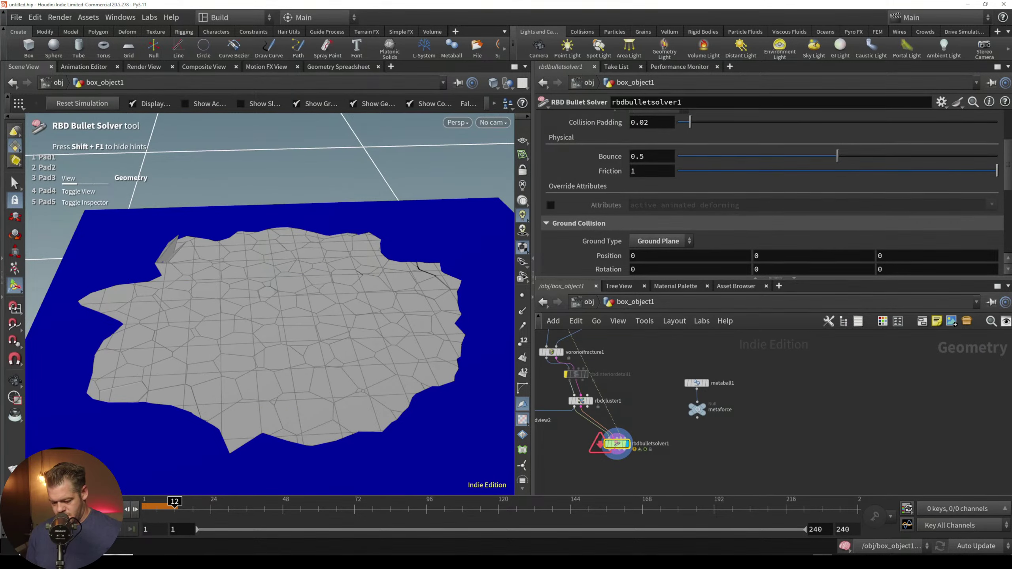
key(ctrl+Up)
key(Up)
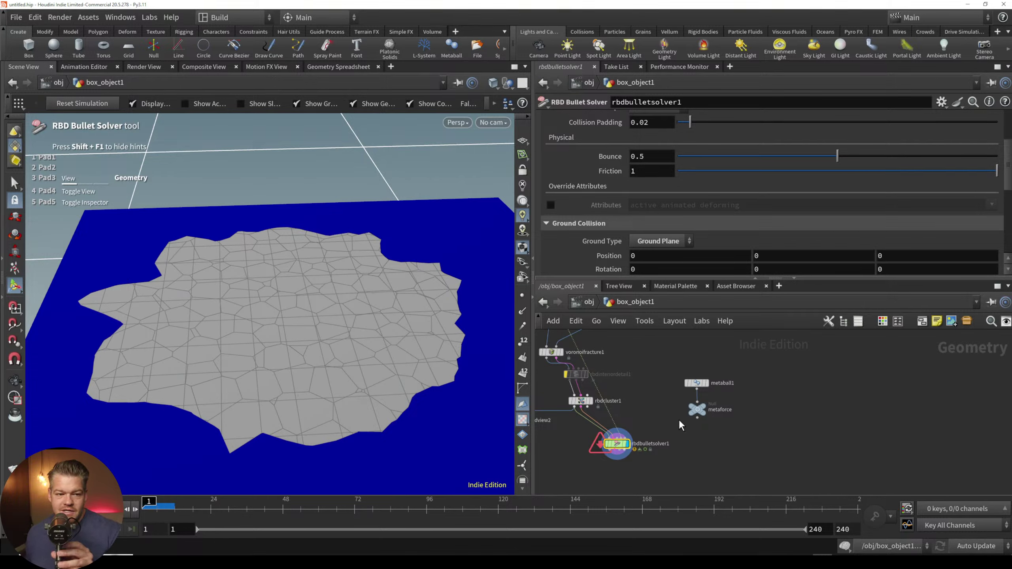
Step: Turn off Ignore Mass on the POP Metaball Force and replay the simulation in the box_object1 network
double_click(617, 443)
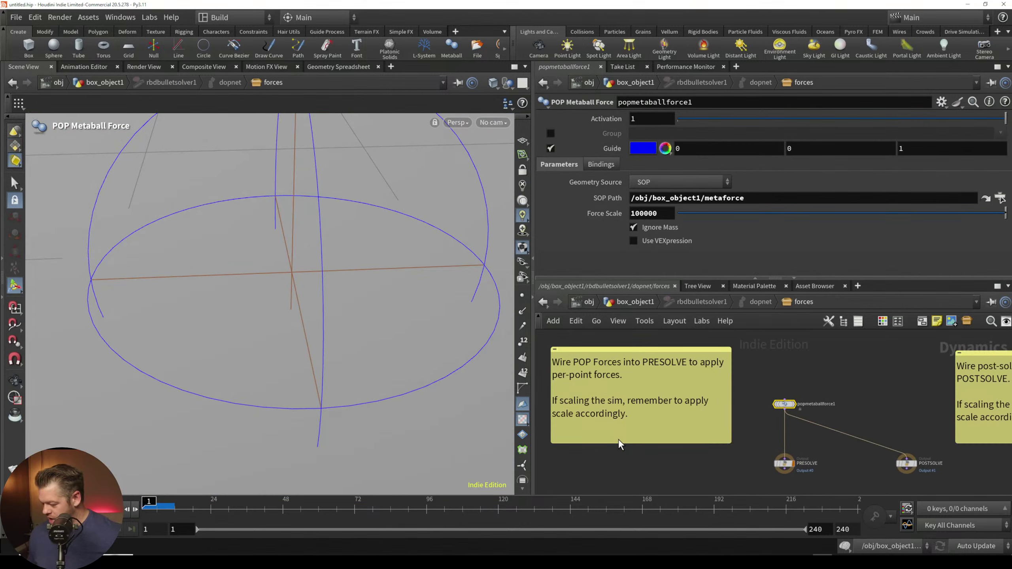
key(Escape)
alt+right_drag(300, 381, 314, 342)
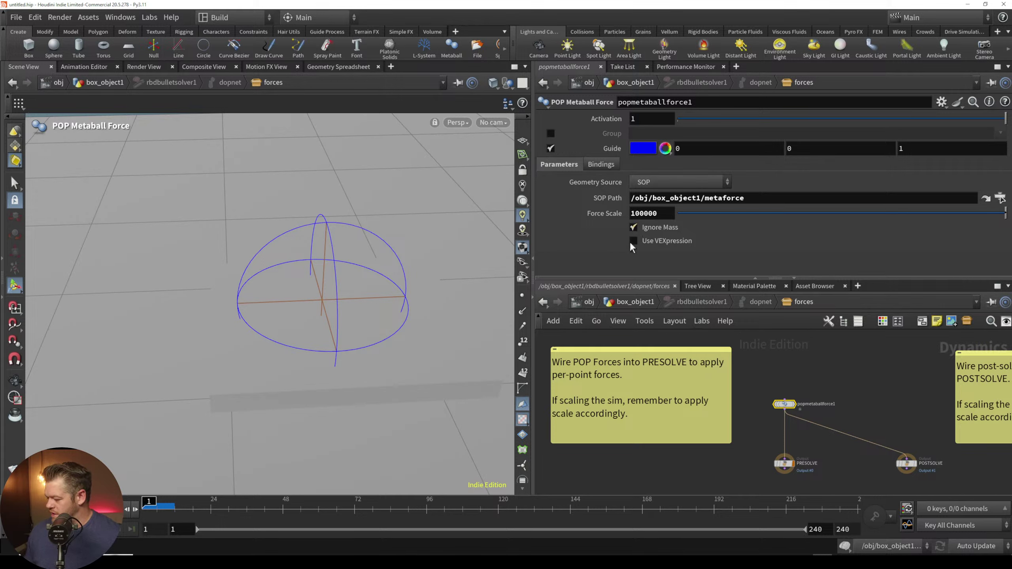
click(633, 227)
click(639, 308)
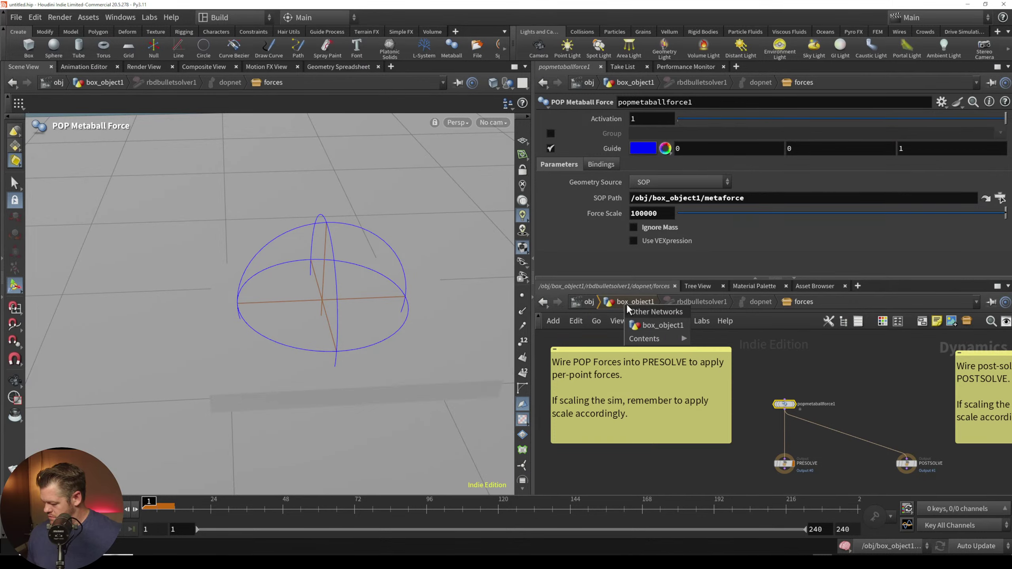
click(627, 304)
key(Up)
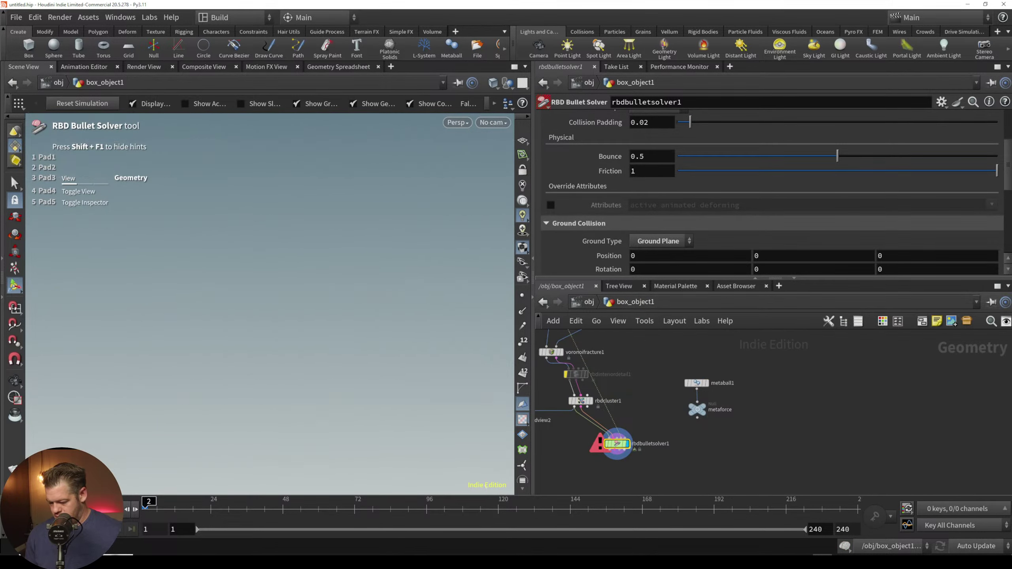
key(ctrl+Up)
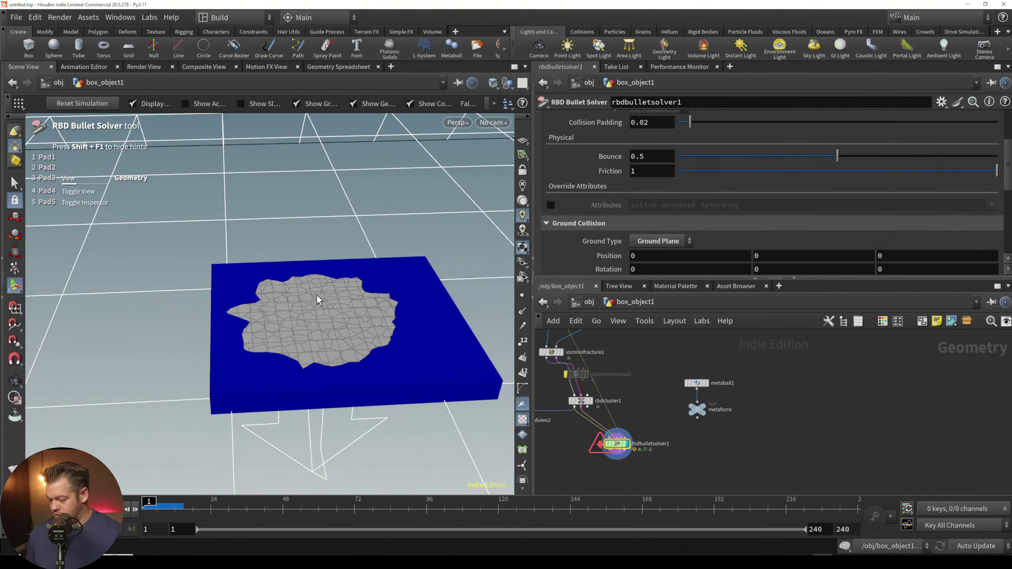
alt+right_drag(316, 294, 301, 337)
alt+middle_drag(301, 336, 277, 328)
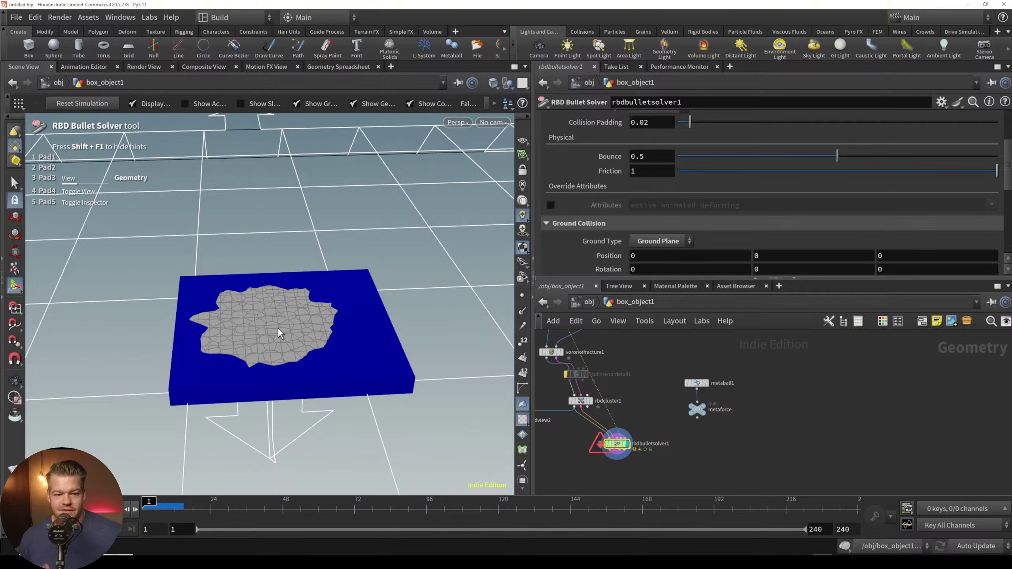
Step: Move the RBD Bullet Solver node slightly down in the network and delete the POP Metaball Force inside its forces network
drag(626, 445, 609, 460)
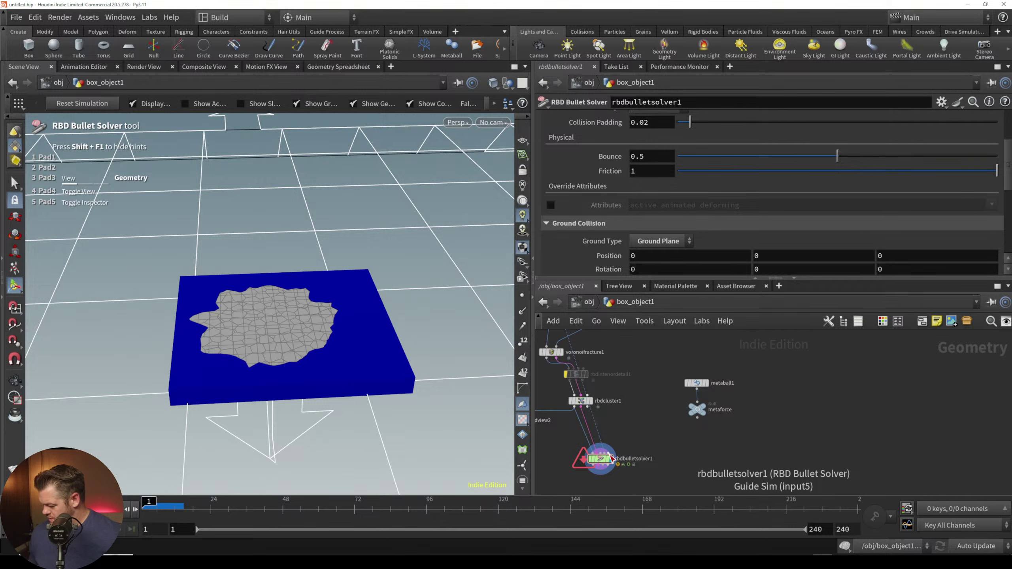
mouse_move(611, 457)
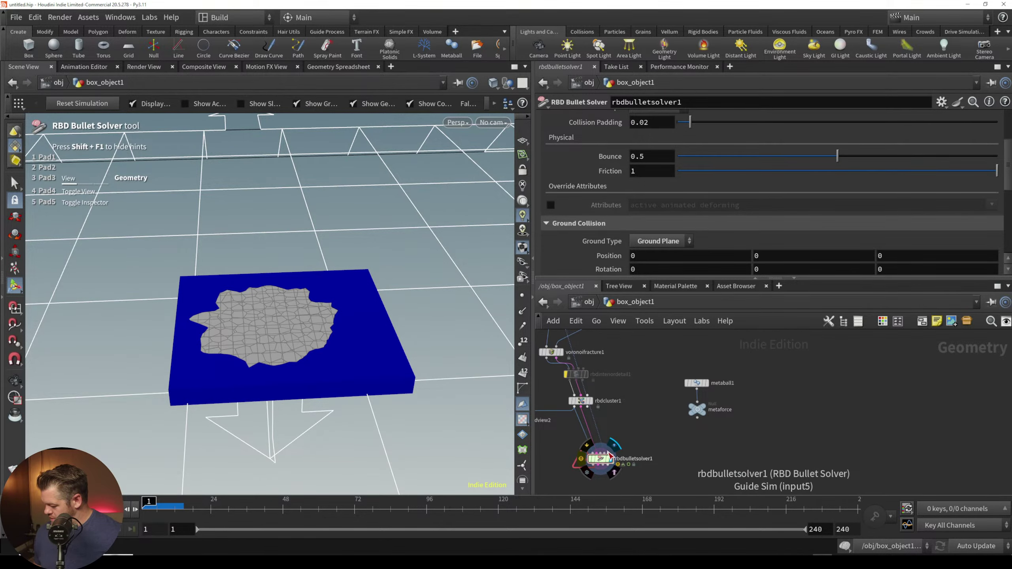
double_click(610, 458)
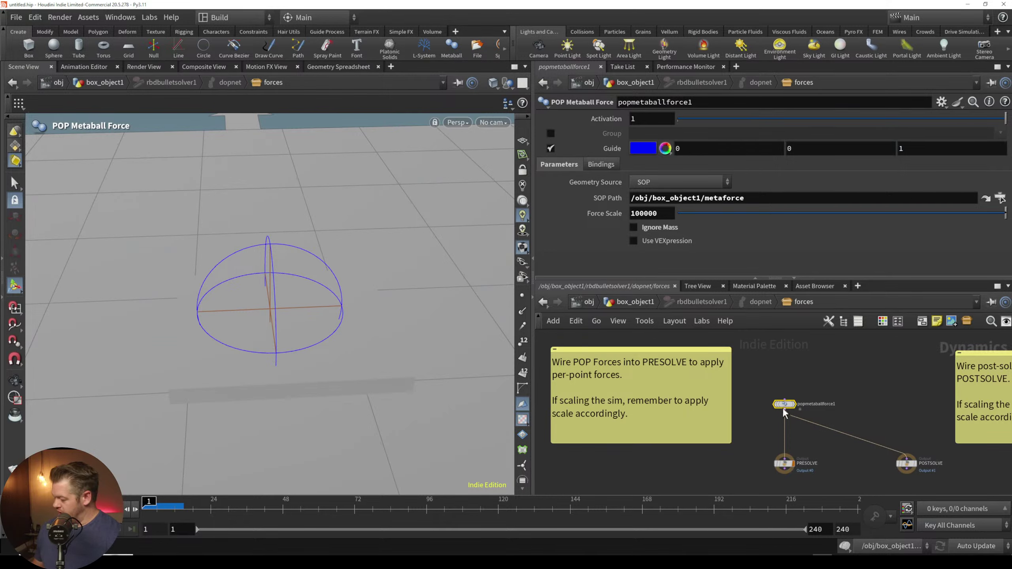
key(Delete)
Step: Add a POP Force to the forces network and wire it into the PRESOLVE output
key(Tab)
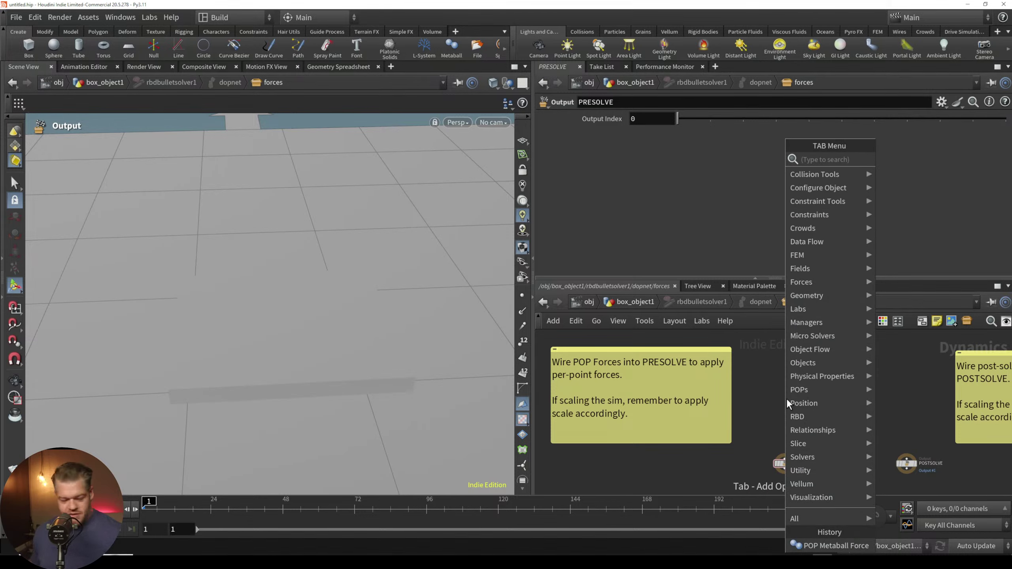
text(force)
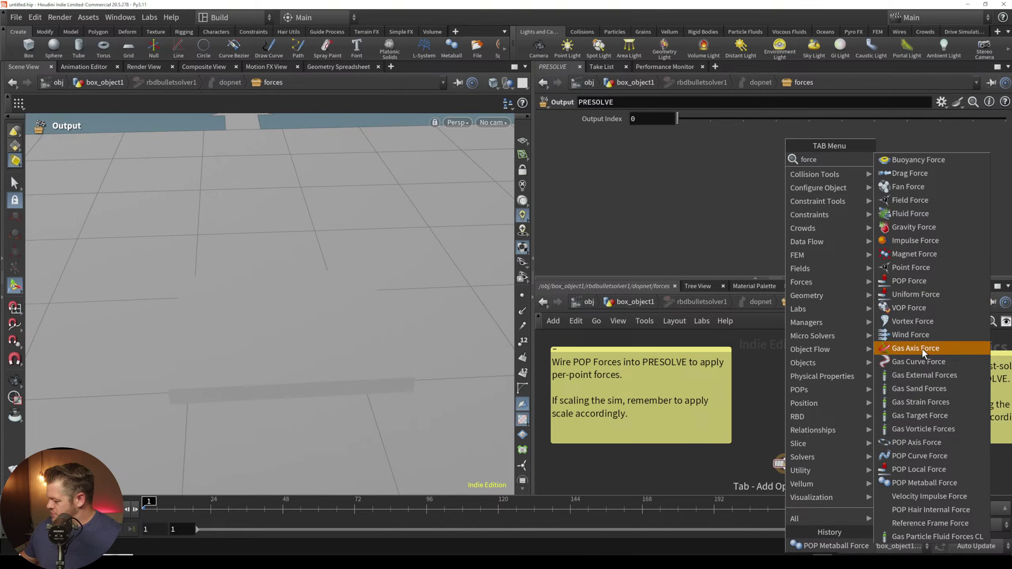
click(908, 281)
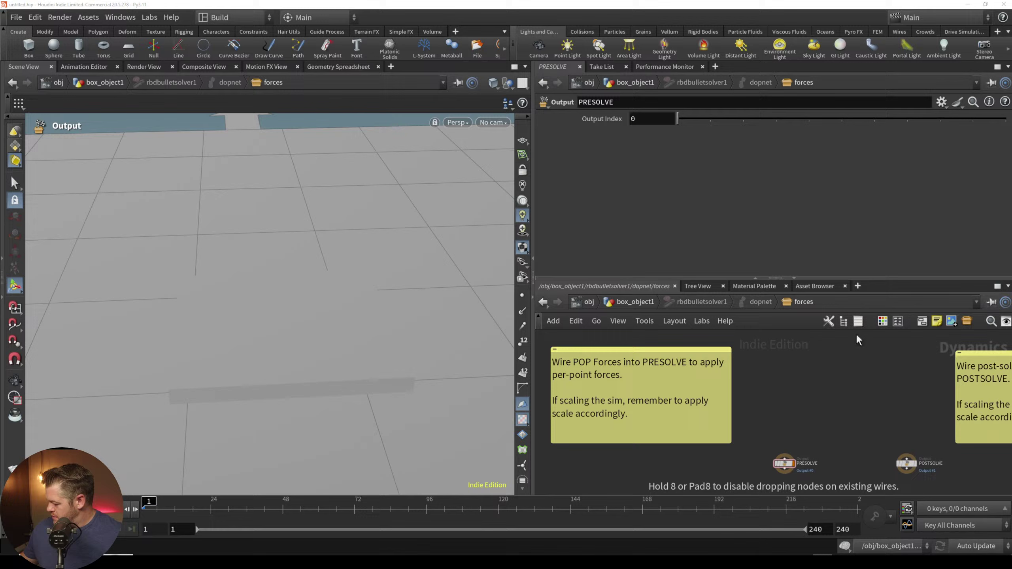
click(791, 414)
drag(790, 417, 784, 459)
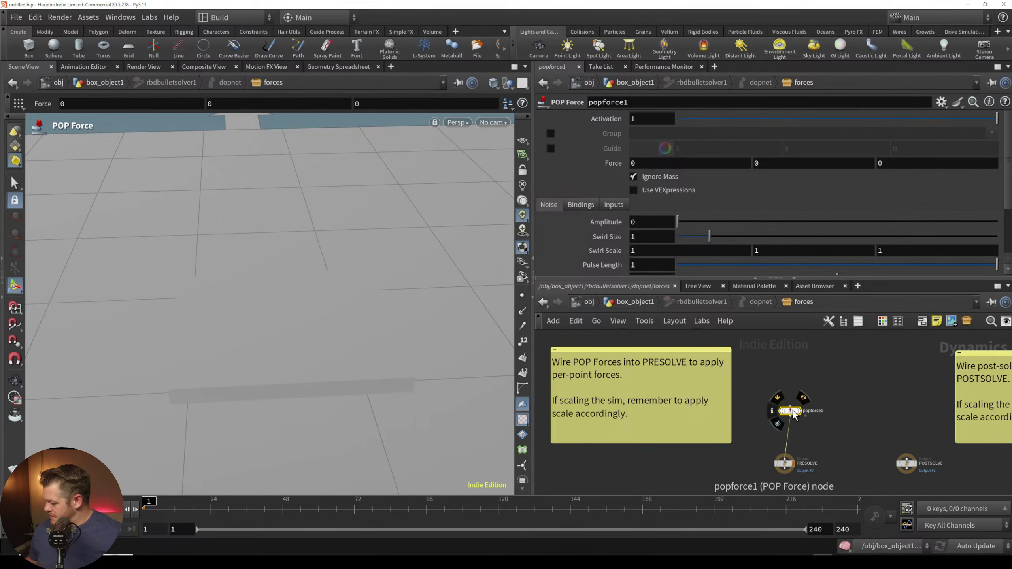
Step: Set the POP Force's noise Amplitude to 9.8 and play the simulation in the box_object1 network
drag(684, 222, 990, 222)
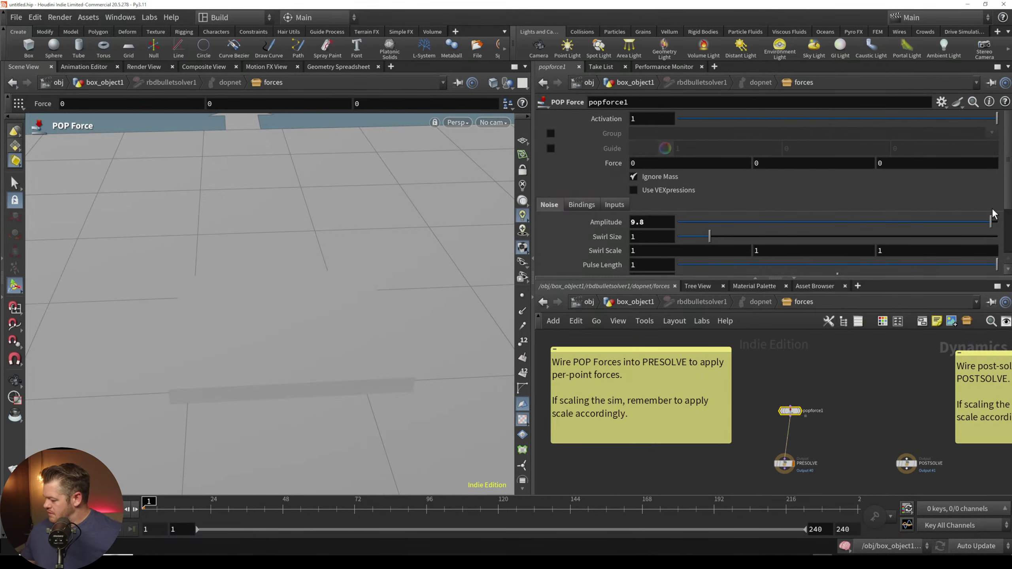
click(642, 304)
key(Up)
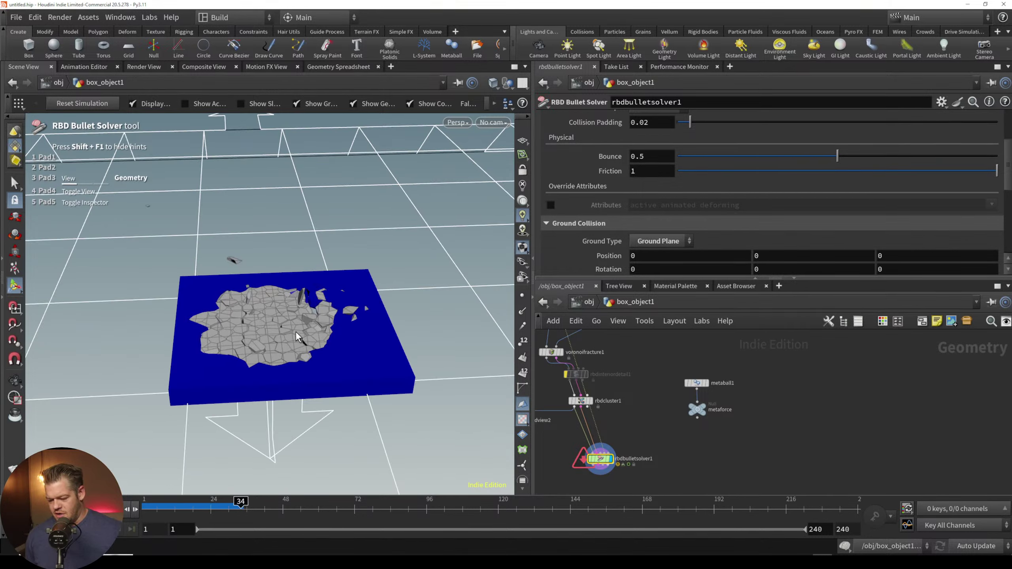
scroll(287, 346, up, 2)
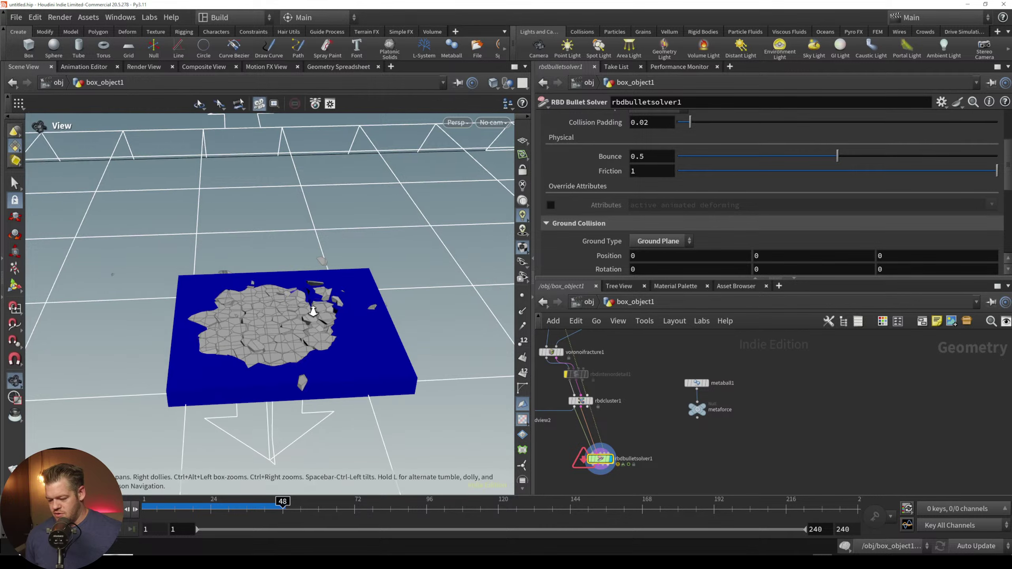
key(Up)
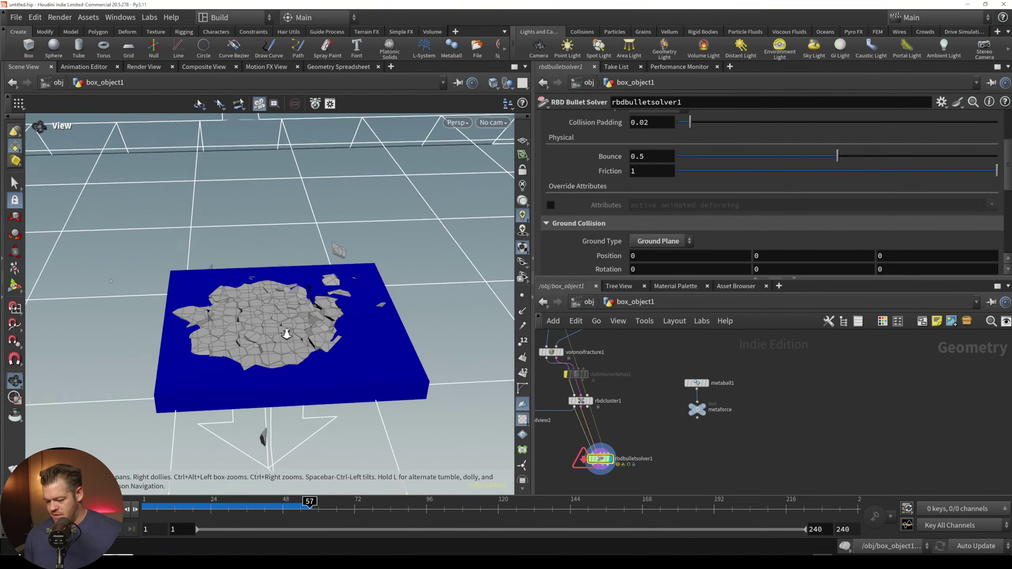
Step: Rewind the simulation to the first frame and set the RBD Bullet Solver's ground plane Y position to -0.04
alt+drag(285, 333, 289, 303)
key(Return)
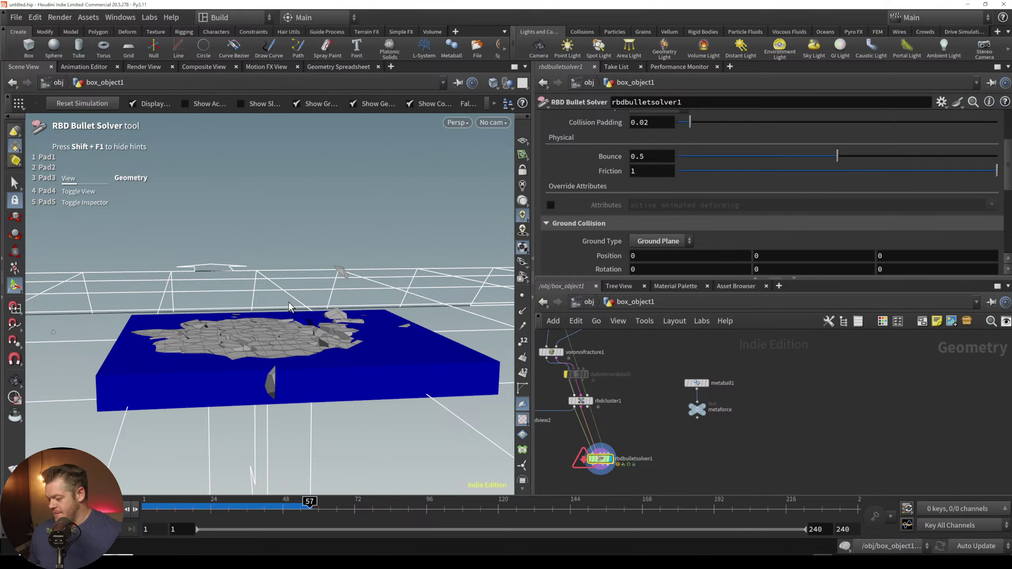
key(ctrl+Up)
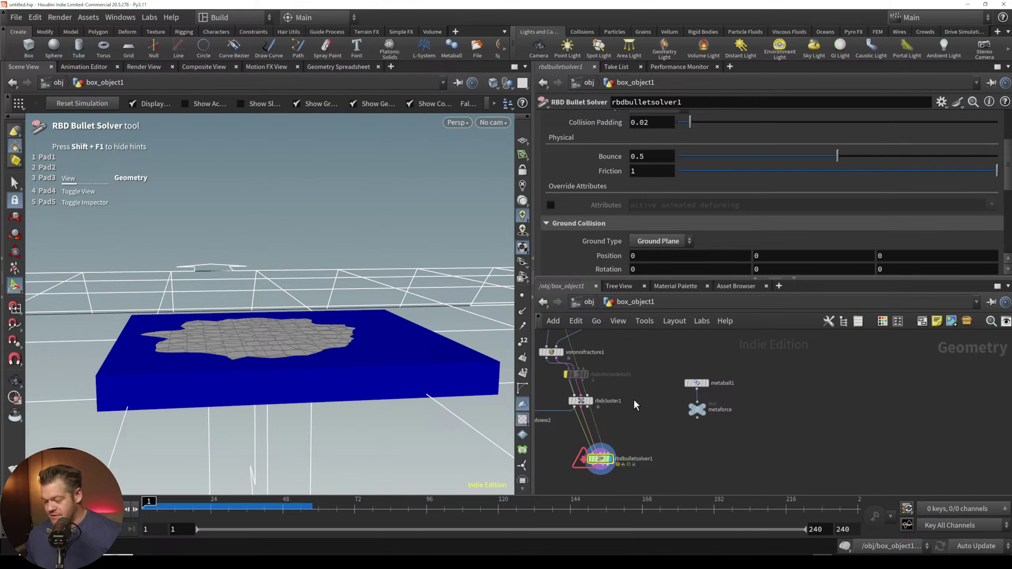
middle_drag(634, 399, 638, 373)
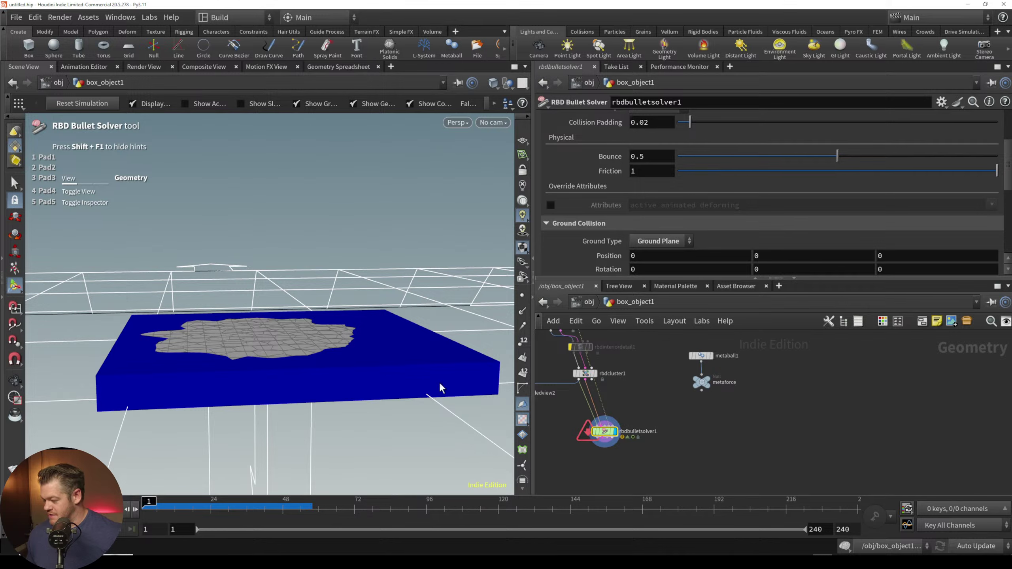
drag(440, 387, 341, 338)
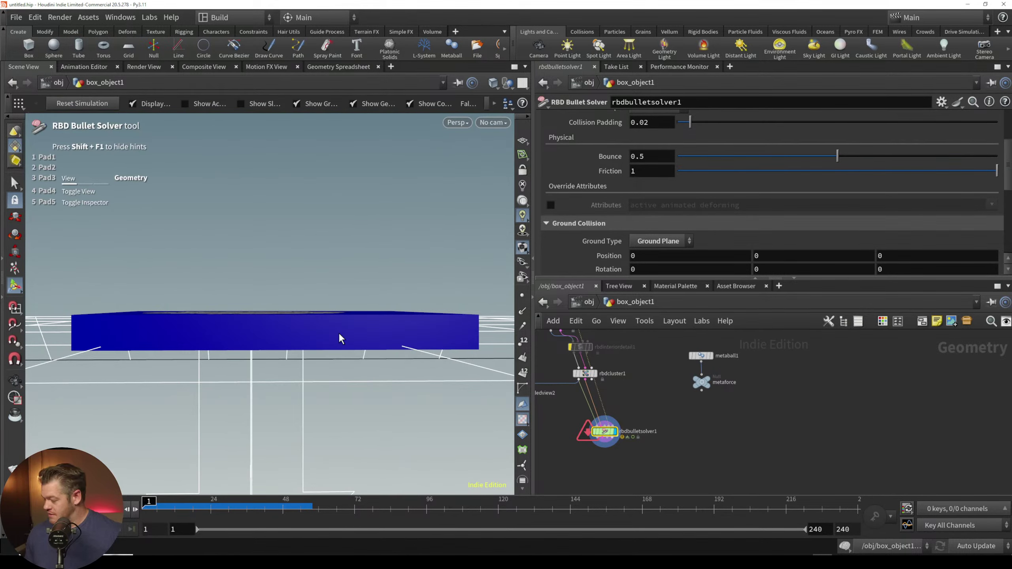
middle_drag(776, 257, 810, 274)
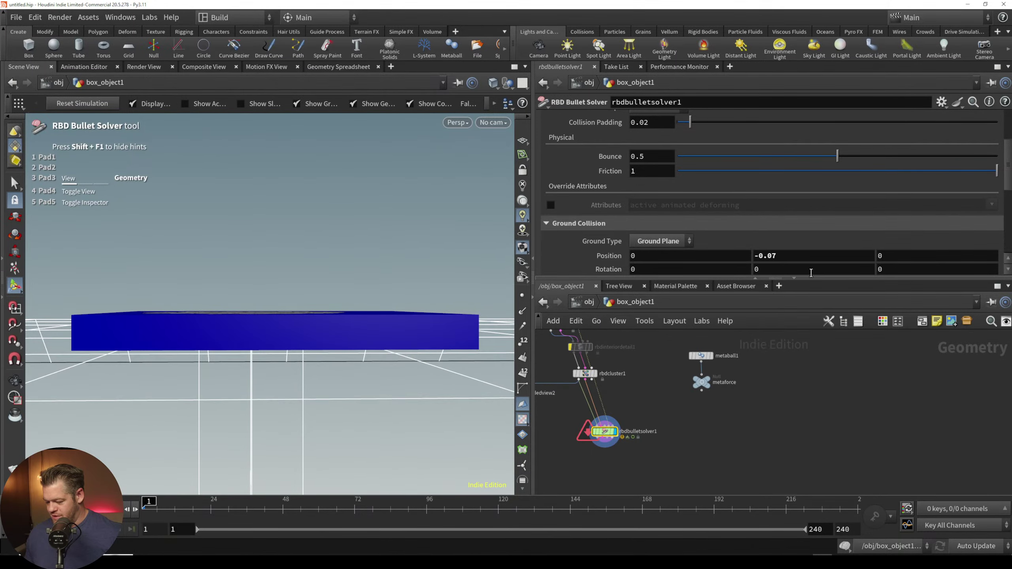
alt+drag(399, 420, 397, 417)
middle_drag(782, 258, 809, 274)
alt+drag(433, 403, 431, 395)
middle_drag(798, 256, 820, 268)
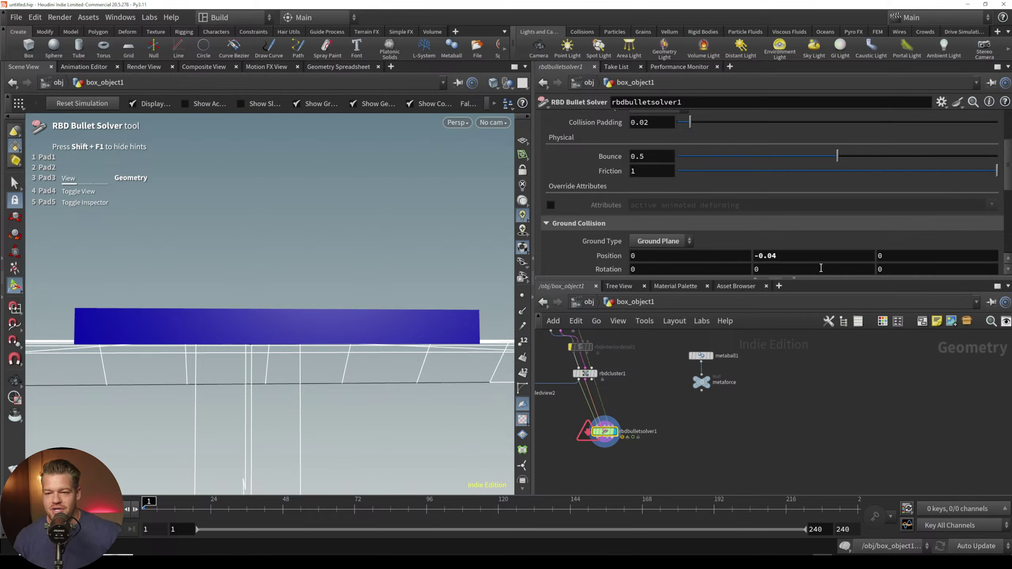
Step: Display the metaforce null, move it slightly down, and set the metaball's Mode to Threshold Radius
click(707, 385)
click(715, 380)
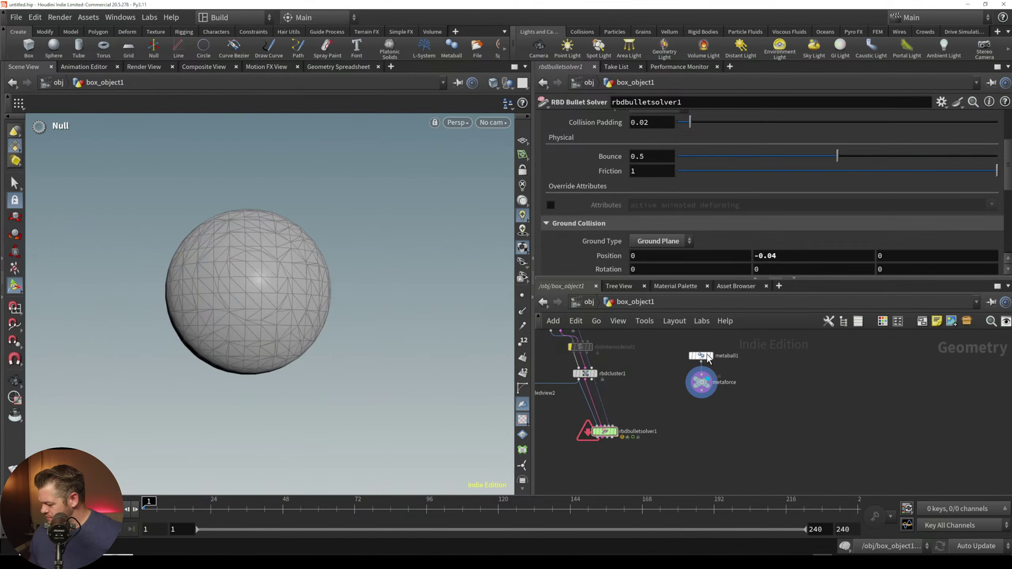
click(700, 355)
drag(701, 383, 700, 400)
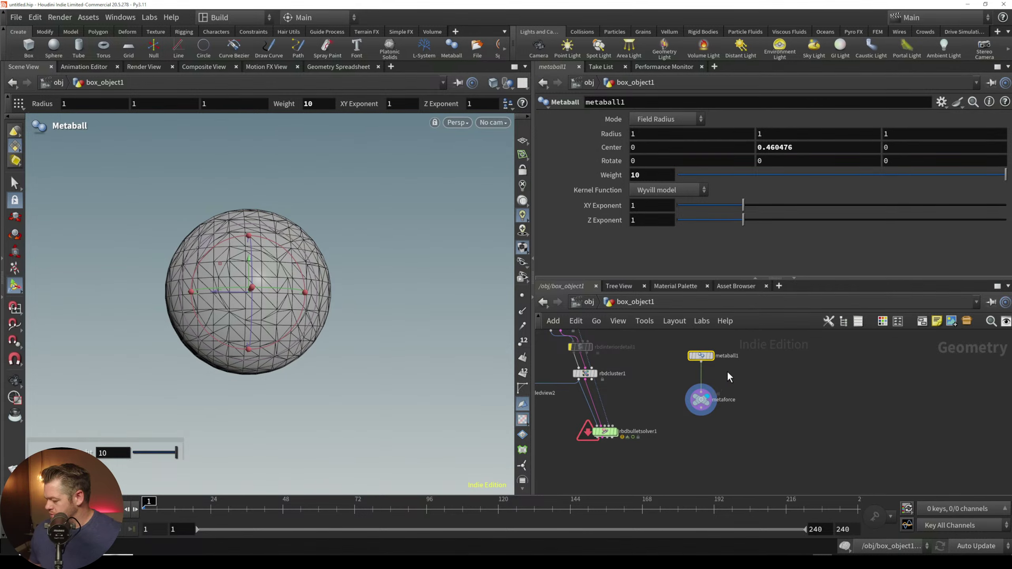
click(686, 118)
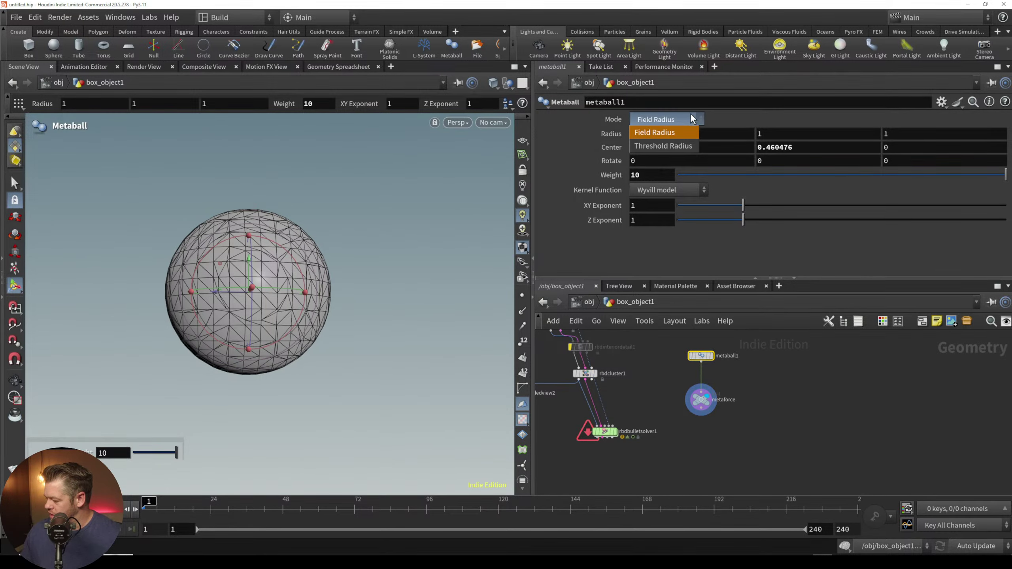
click(674, 146)
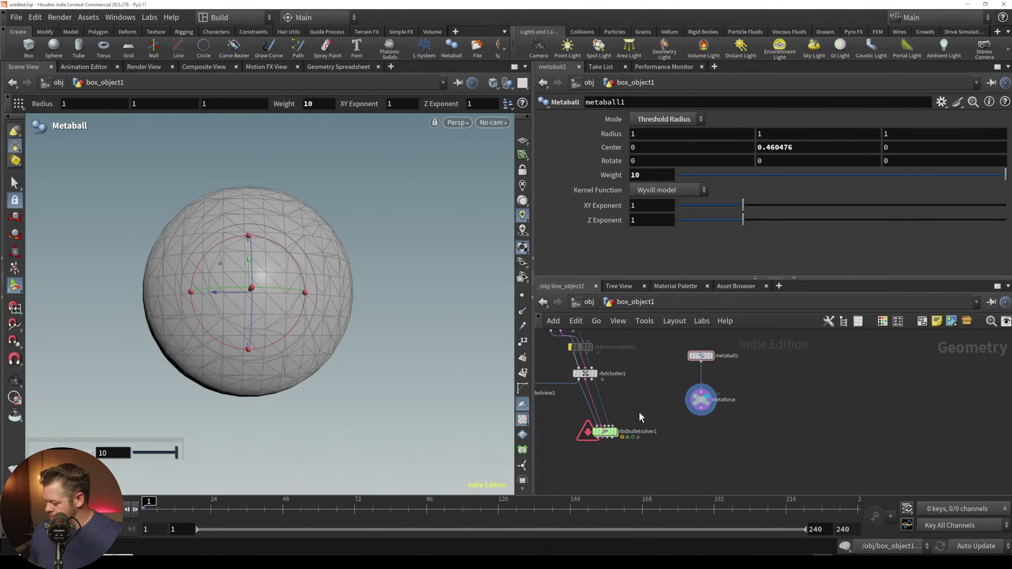
Step: Add a POP Metaball Force in the solver's forces network and wire it into PRESOLVE in place of the POP Force
double_click(605, 431)
key(Tab)
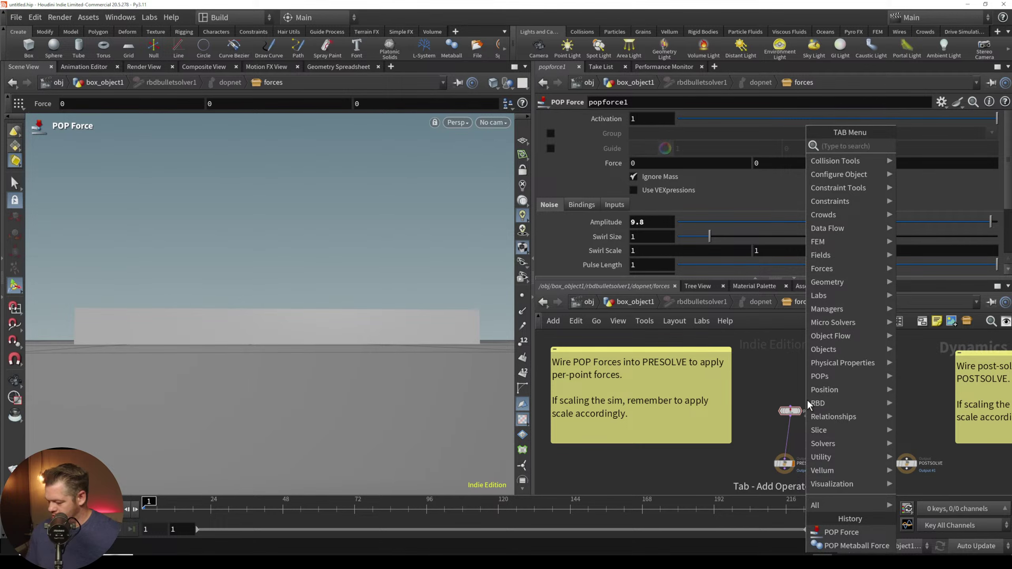
text(po)
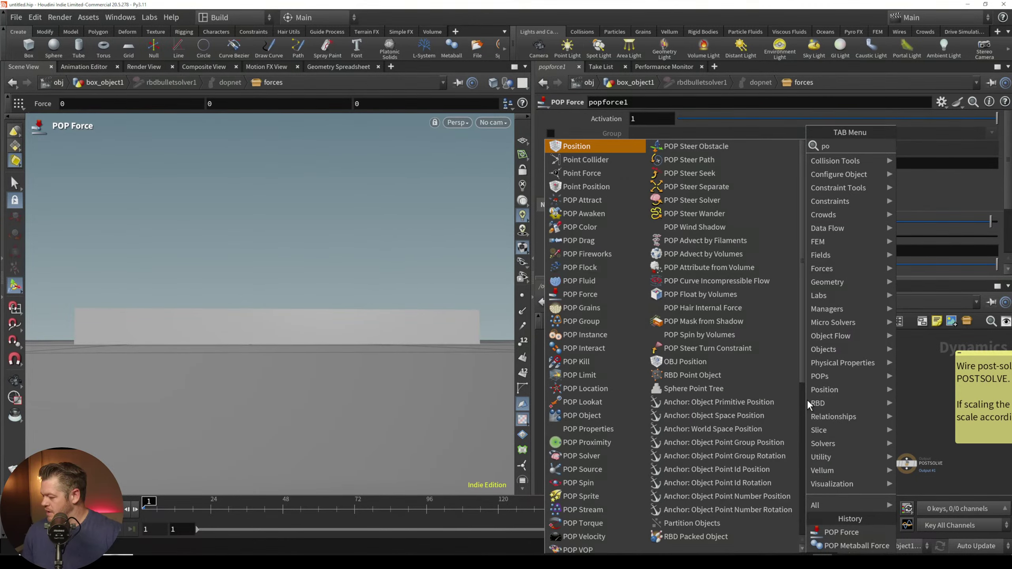
key(BackSpace)
key(BackSpace)
text(metaf)
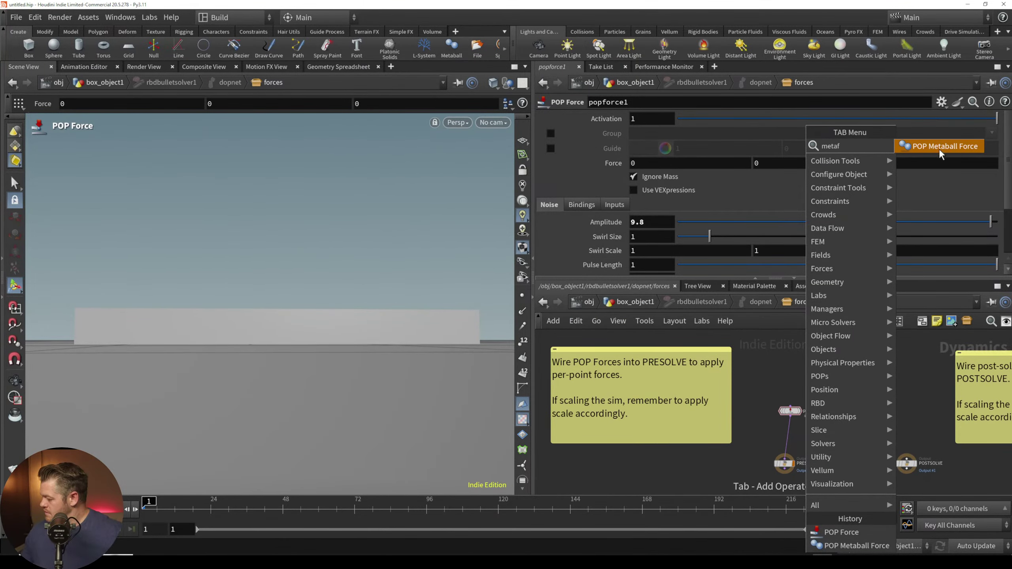
click(939, 147)
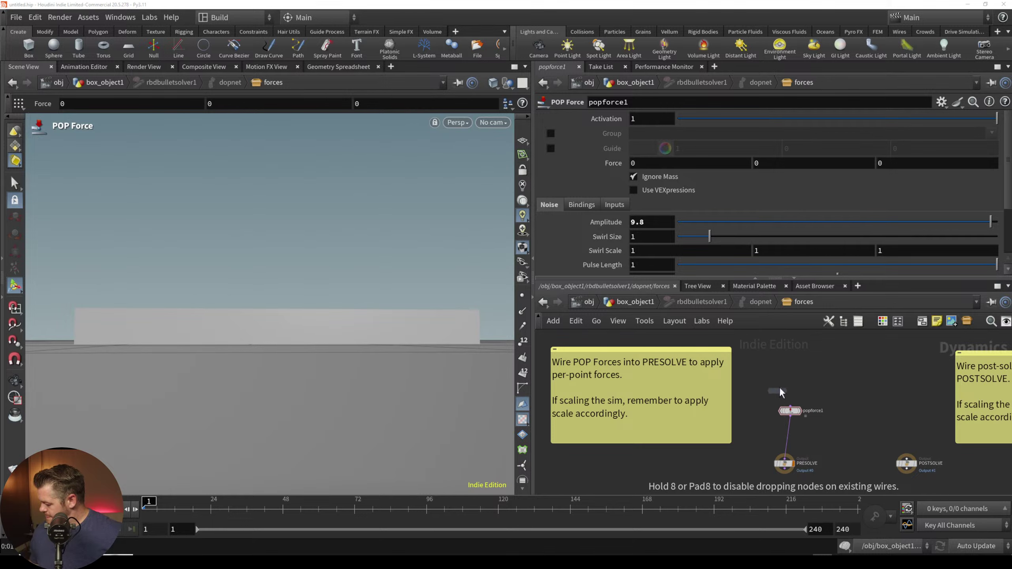
click(769, 399)
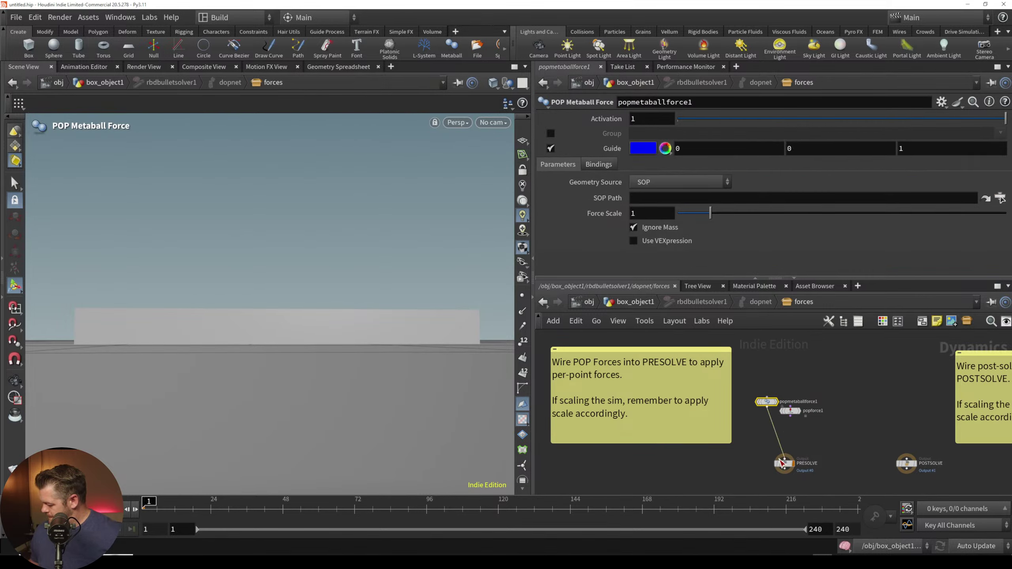
Step: Set the POP Metaball Force's SOP Path to /obj/box_object1/metaforce
click(1001, 198)
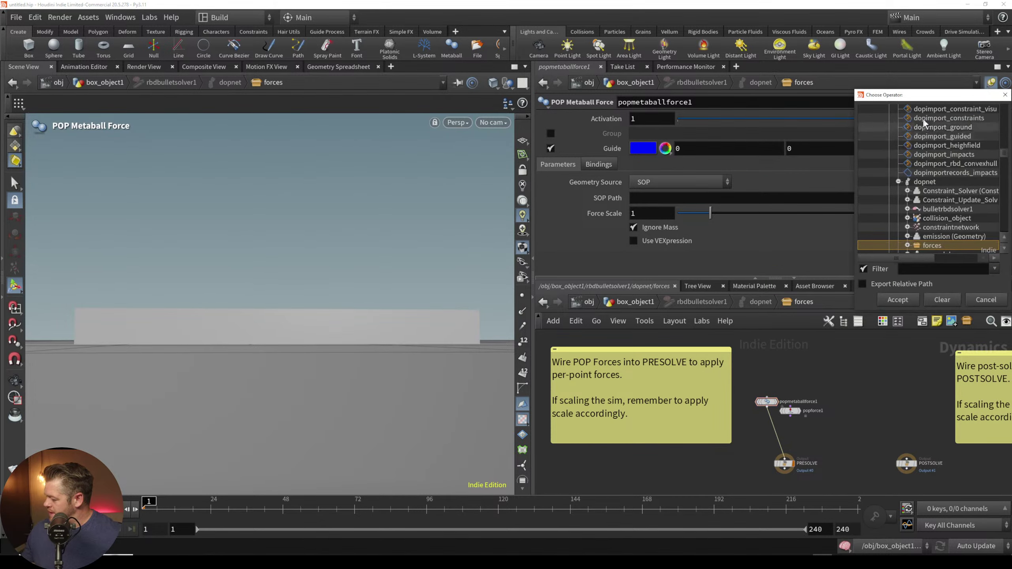
click(898, 182)
drag(1005, 154, 1005, 108)
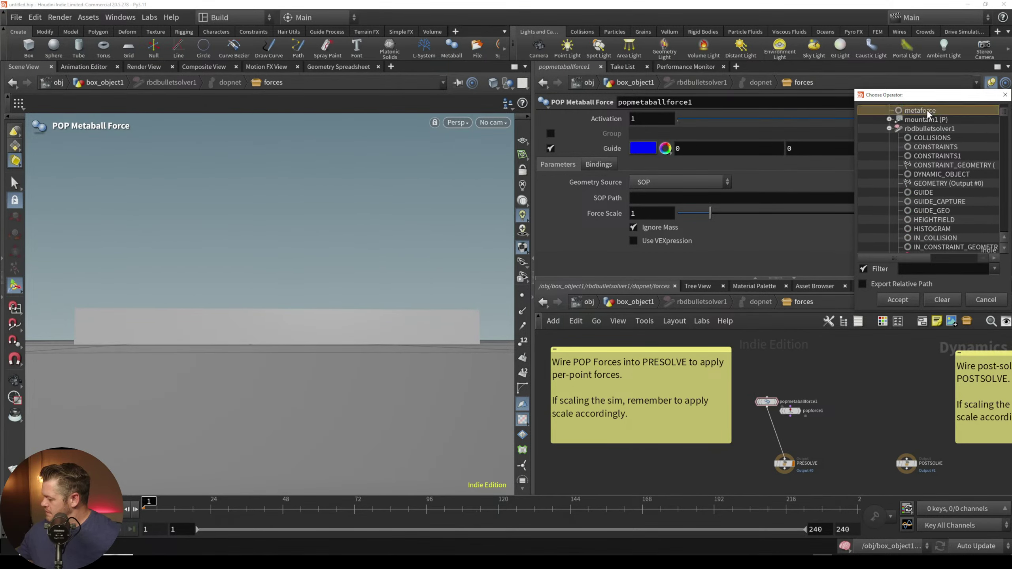
click(926, 110)
click(898, 299)
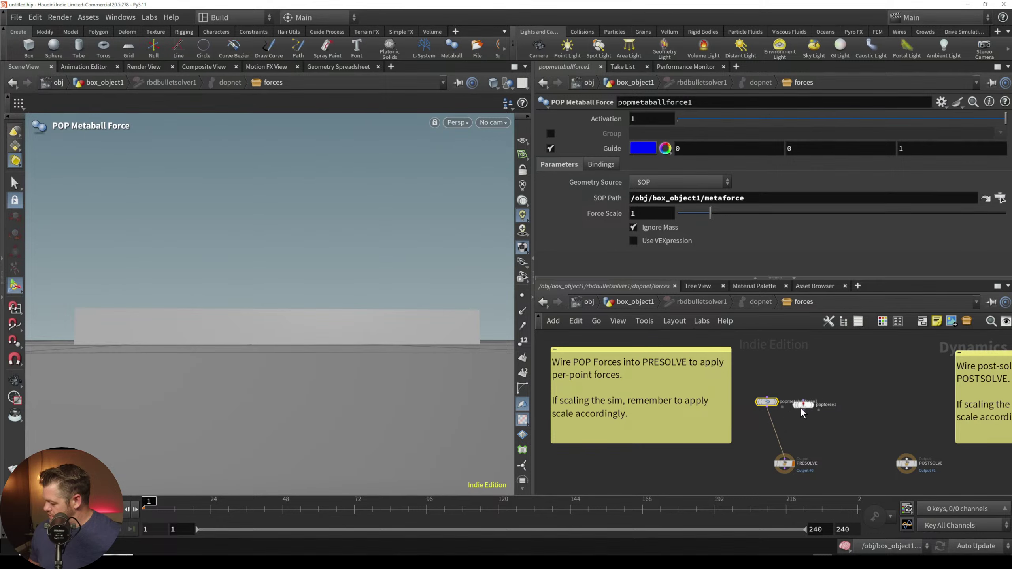
Step: Set the POP Metaball Force's Force Scale to 10000 and return to the box_object1 network
click(647, 215)
text(0000)
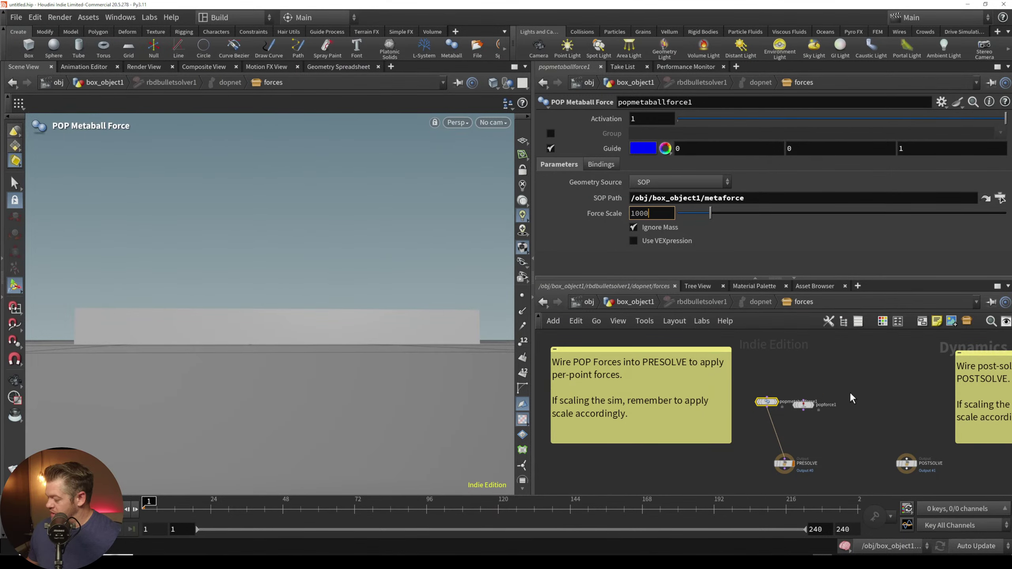
click(850, 391)
click(631, 298)
click(617, 302)
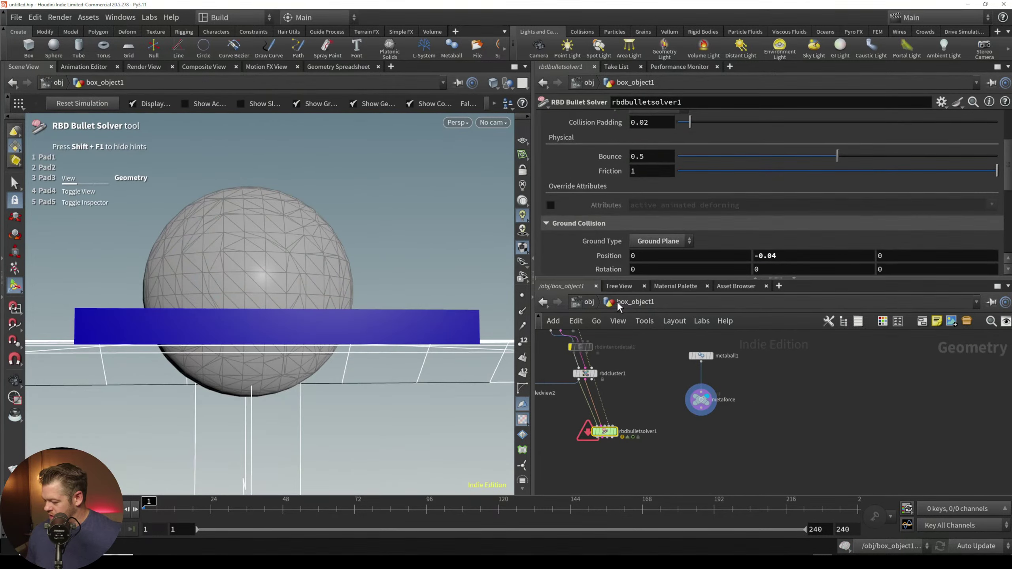
Step: Display the RBD Bullet Solver's output and play the simulation
alt+drag(319, 288, 317, 369)
scroll(318, 369, down, 2)
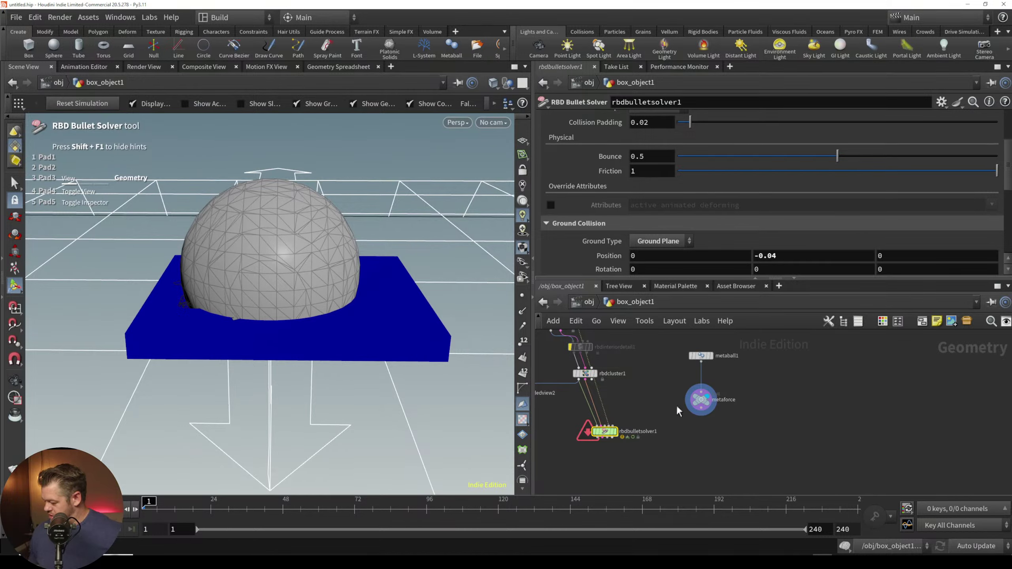
click(612, 433)
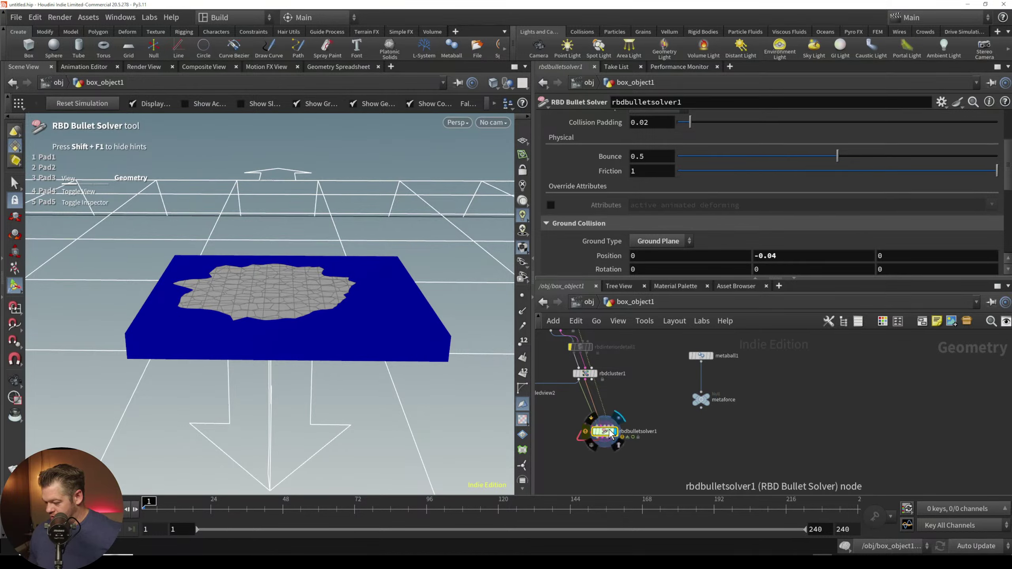
key(Up)
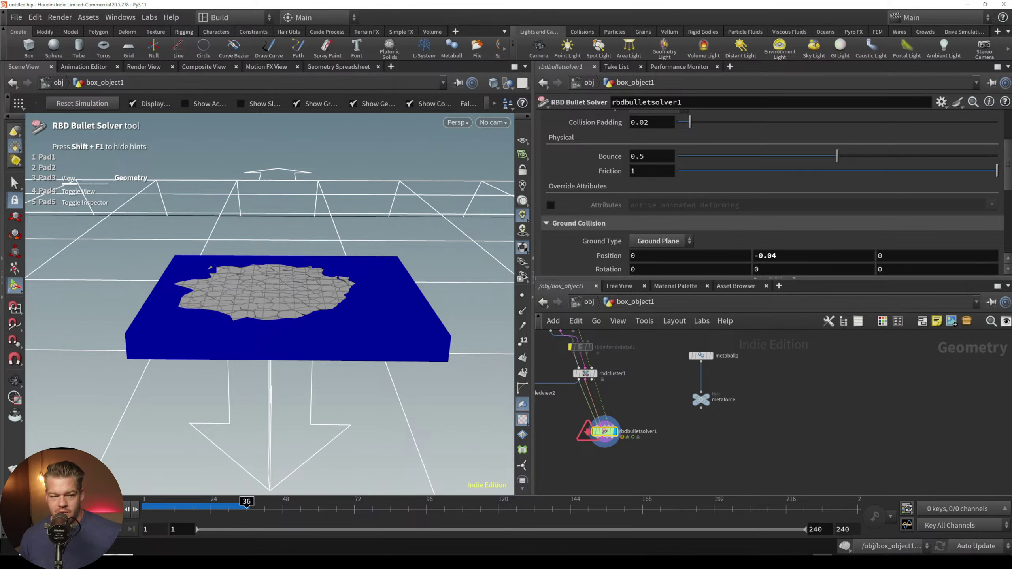
alt+right_drag(317, 311, 319, 286)
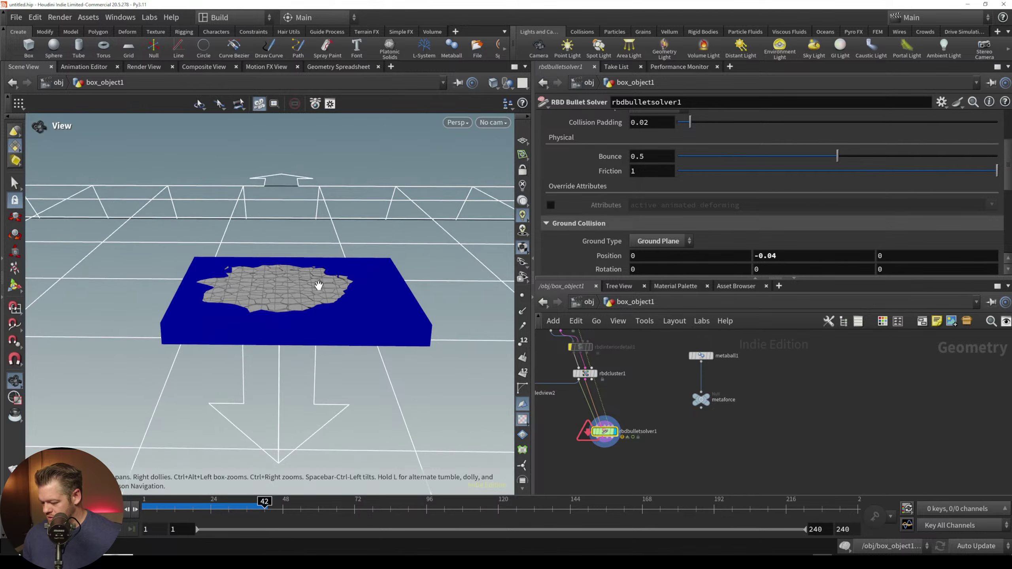
alt+drag(318, 285, 319, 339)
alt+right_drag(331, 281, 334, 347)
alt+drag(334, 347, 328, 252)
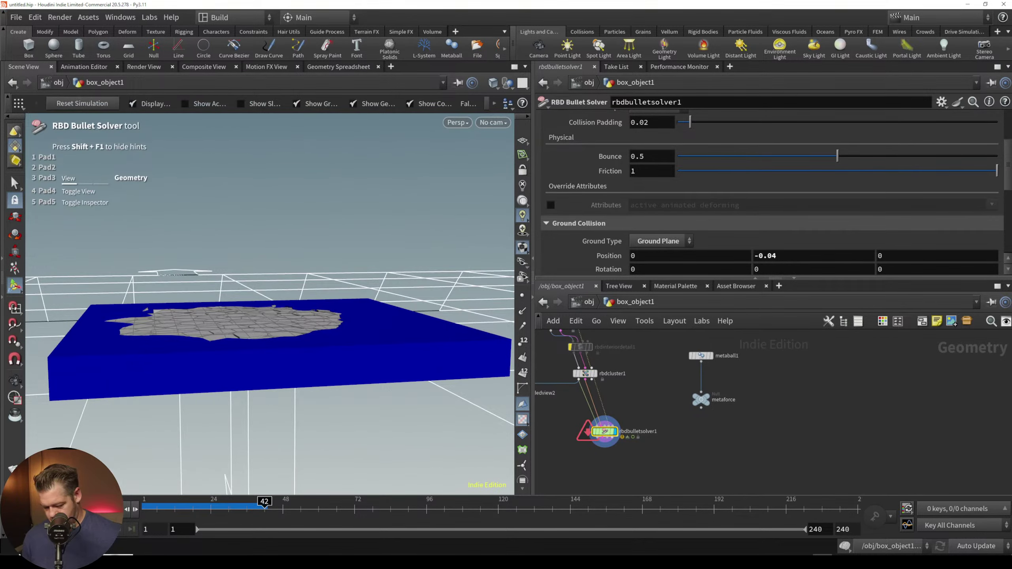
Step: Replay the simulation from the first frame and examine the fractured centre piece up close
key(ctrl+Up)
key(Up)
alt+right_drag(264, 255, 265, 284)
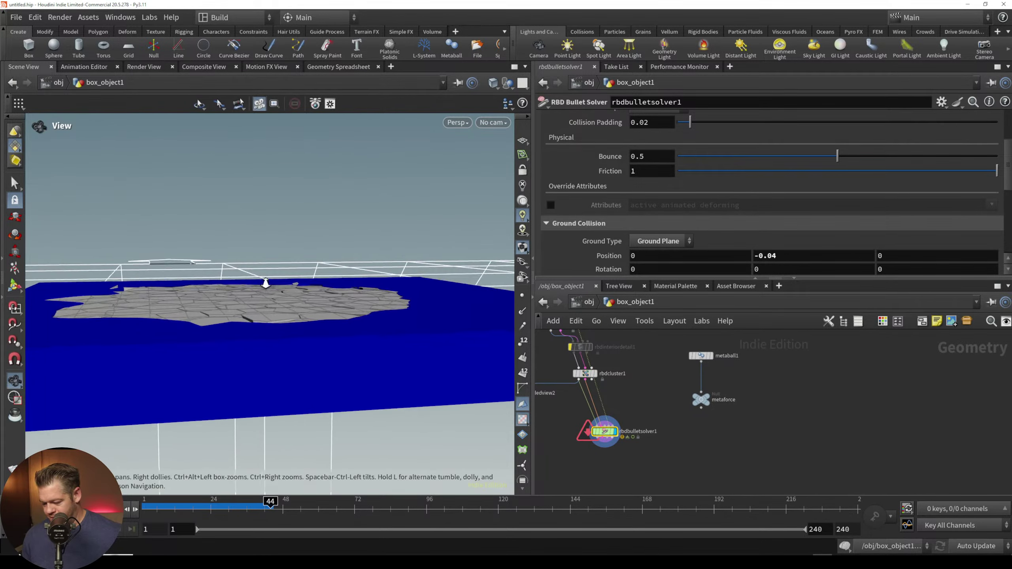
drag(265, 283, 217, 388)
key(Return)
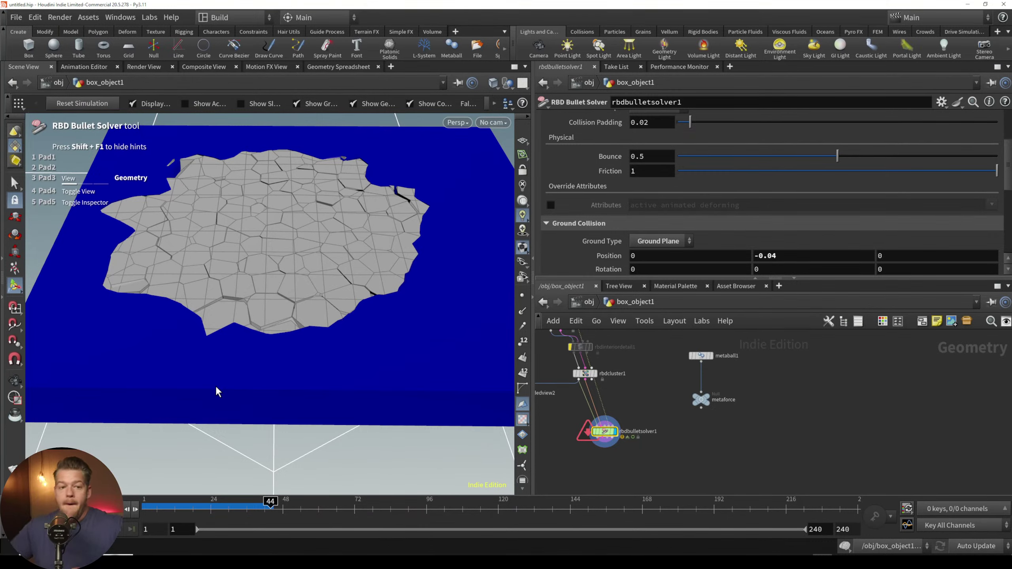
Step: Lower the metaball so its centre sits at about 0.137 in Y
click(698, 355)
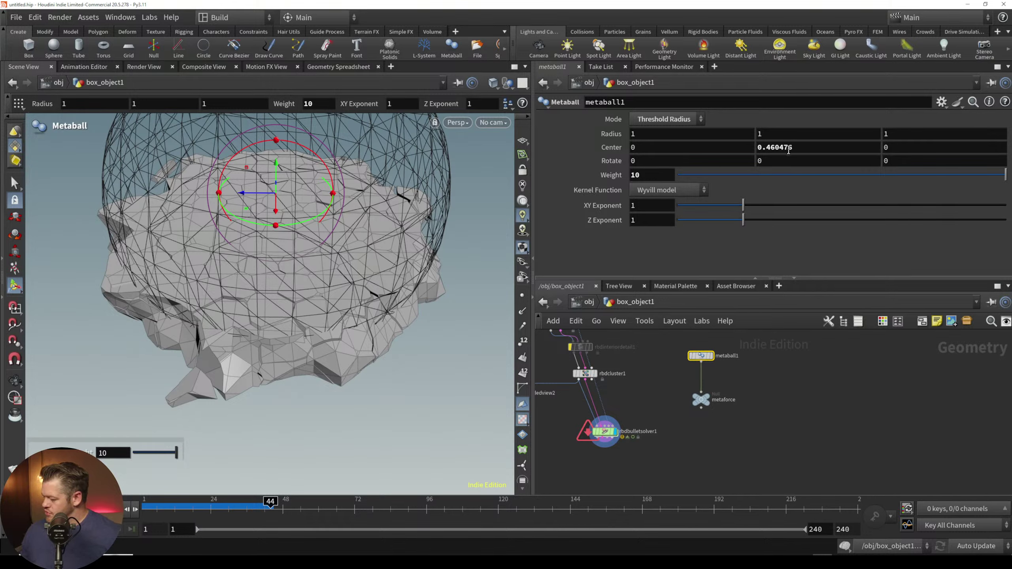
drag(277, 191, 280, 220)
alt+drag(280, 221, 289, 250)
alt+middle_drag(296, 133, 305, 221)
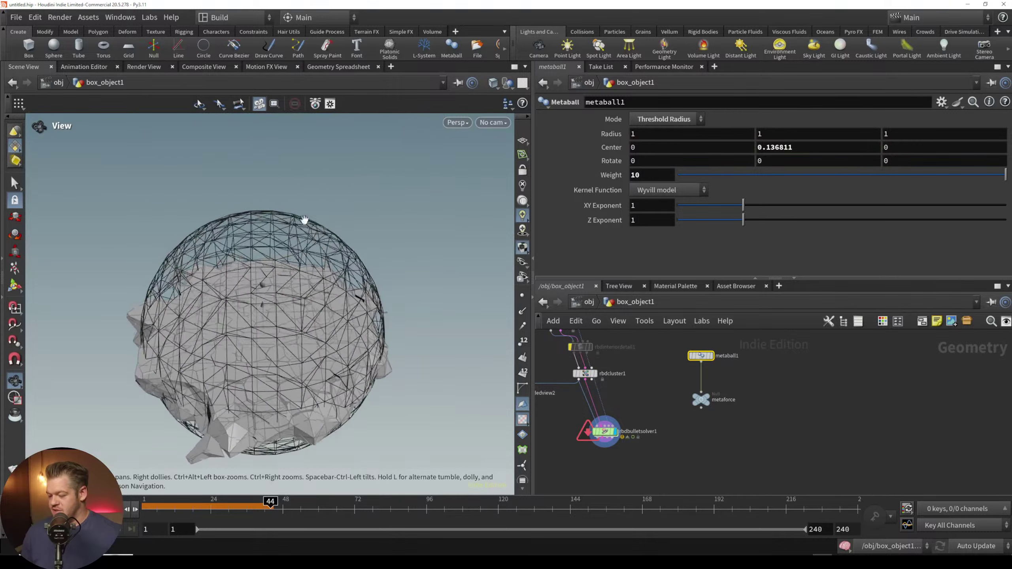
alt+drag(297, 278, 305, 242)
Step: Open the solver's forces network, play the simulation from the first frame, and rewind it
double_click(603, 432)
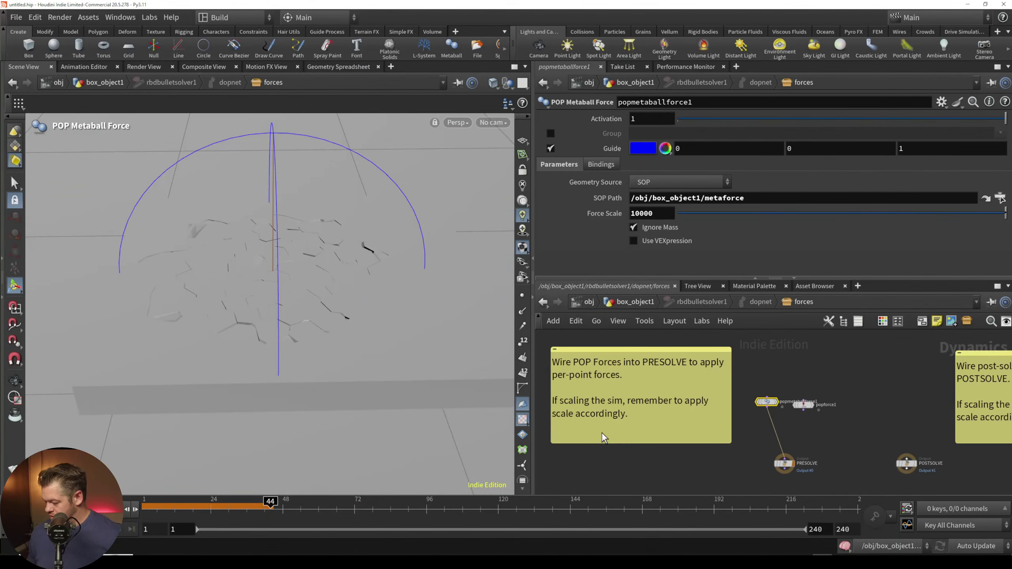
key(ctrl+Up)
key(Up)
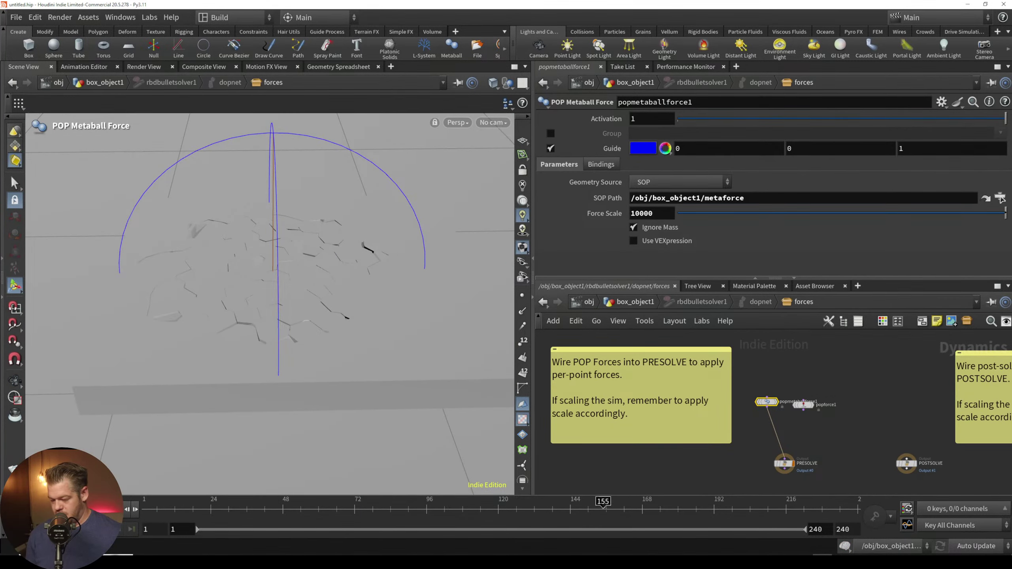
key(Up)
key(ctrl+Up)
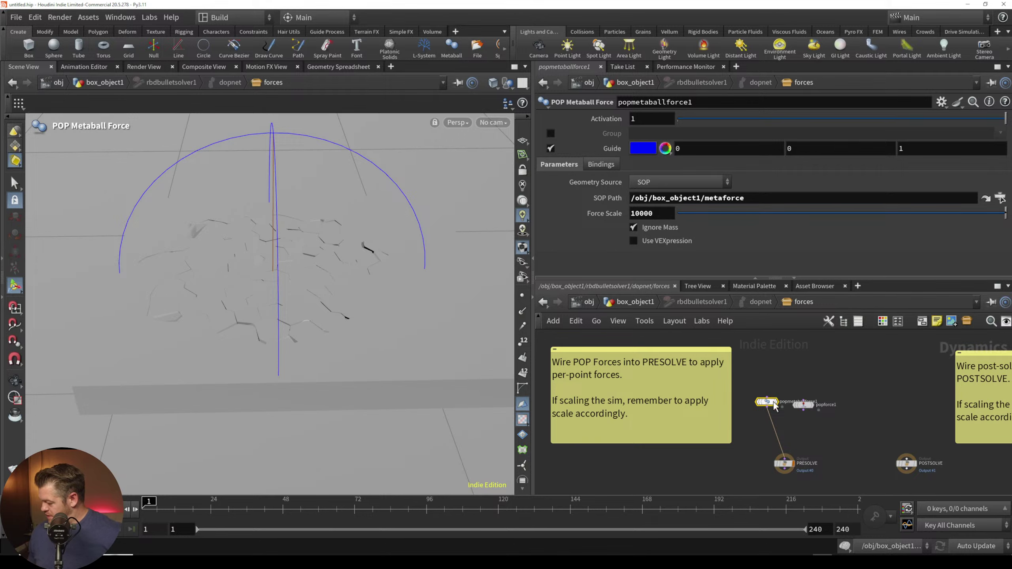
Step: Move the POP Force node away from the POP Metaball Force in the forces network
mouse_move(770, 400)
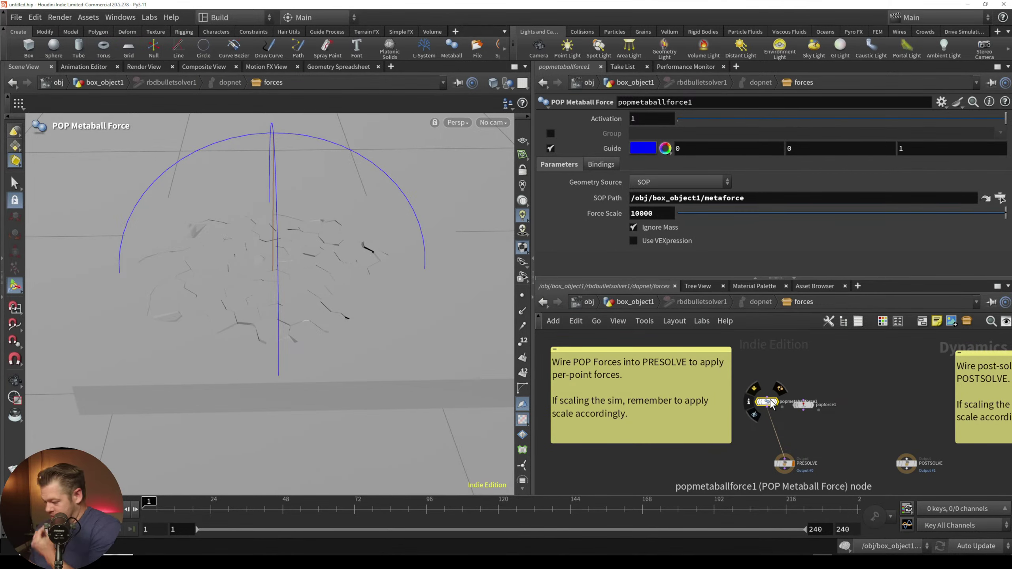
mouse_move(804, 406)
drag(805, 407, 819, 395)
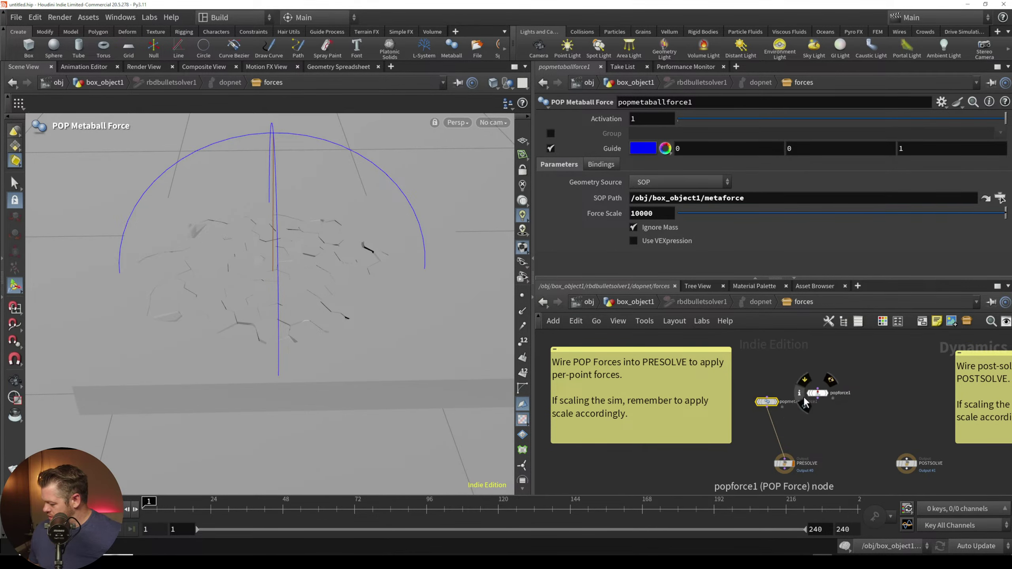
click(777, 373)
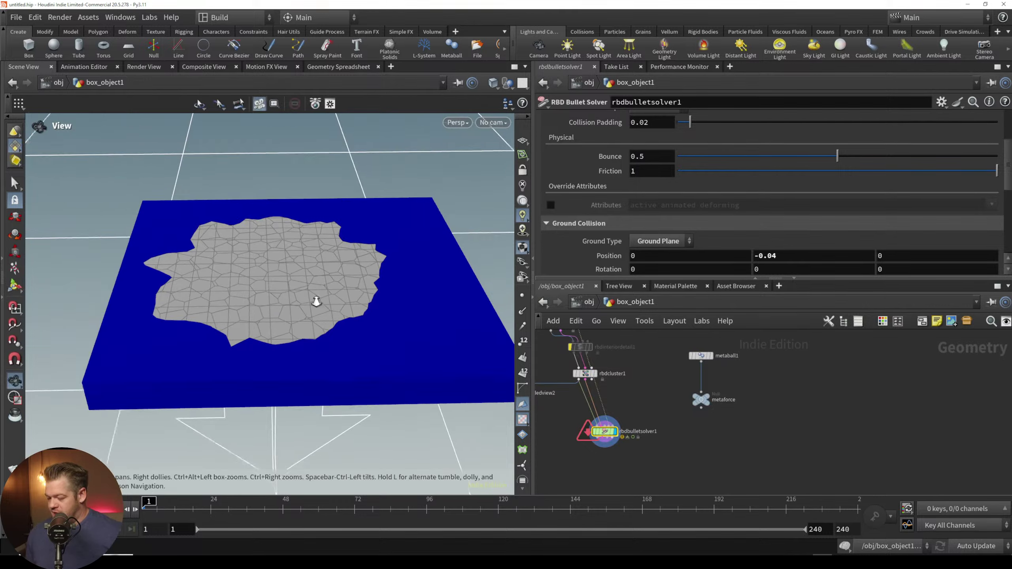
Step: Add a dot to the wire running from split1 into the RBD Bullet Solver and route the wire around the cluster node
middle_drag(297, 347, 328, 376)
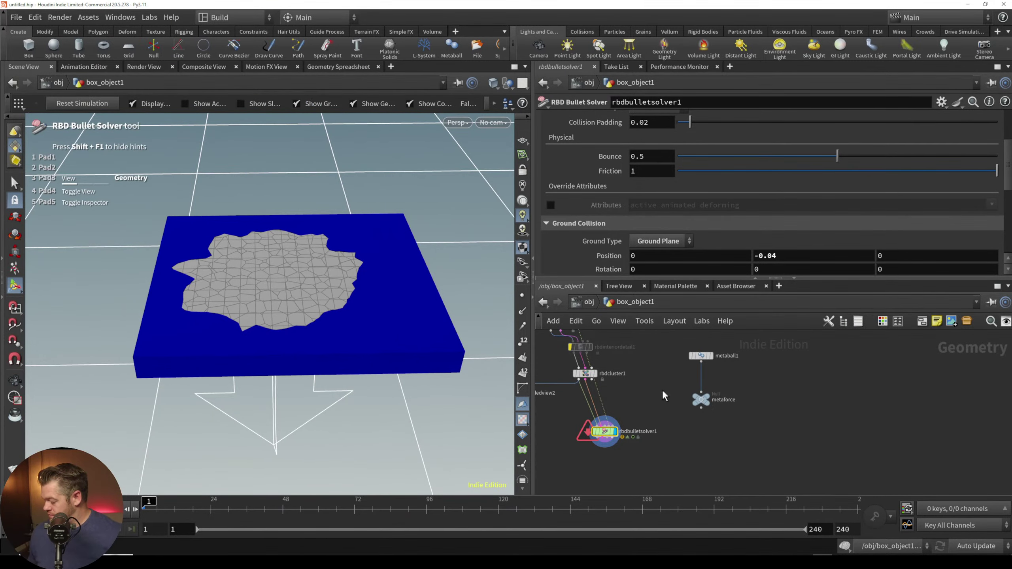
key(Tab)
key(Escape)
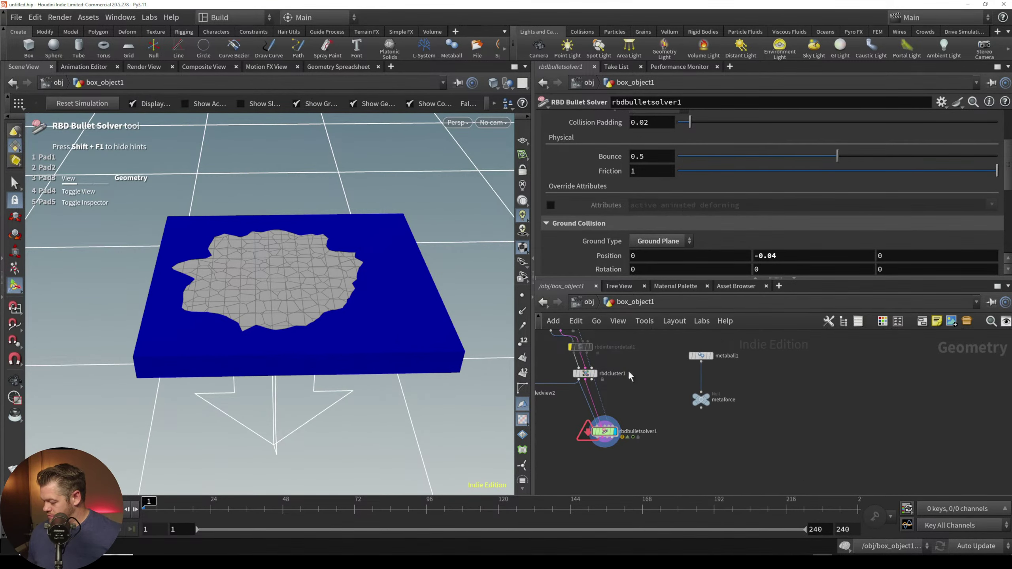
middle_drag(611, 382, 623, 390)
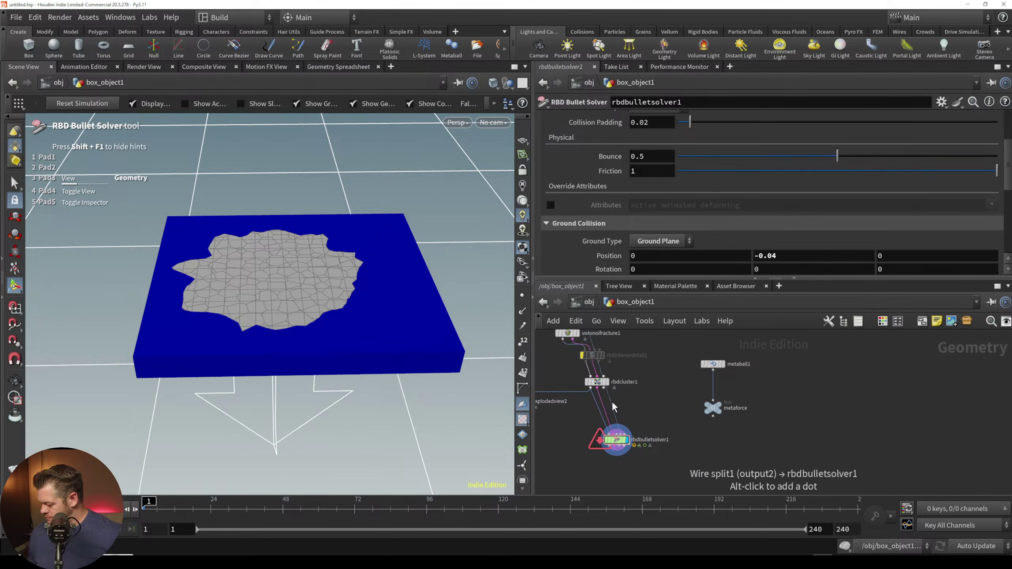
alt+click(614, 401)
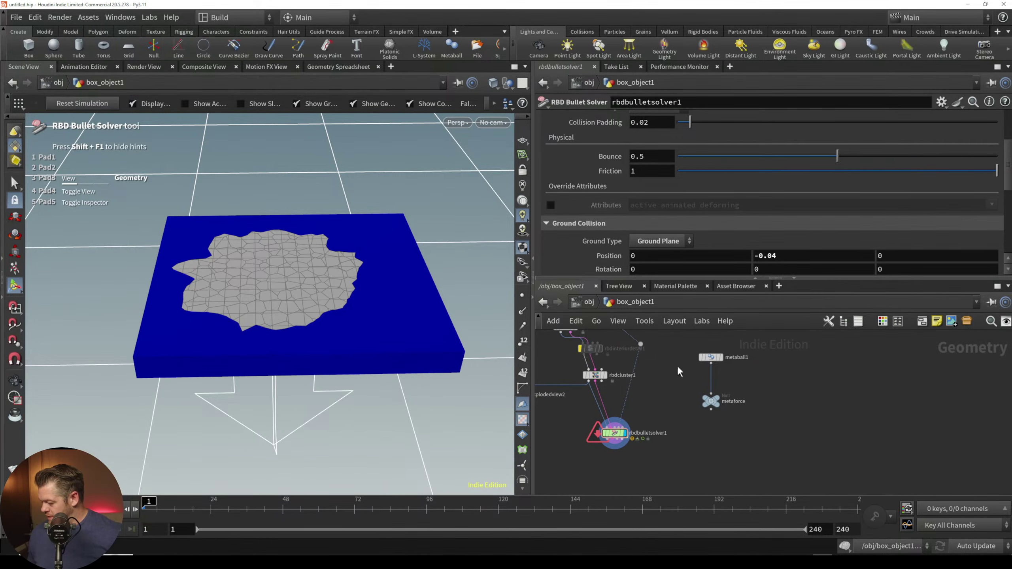
Step: Raise the metaball's weight to 13 and lower its centre to about -0.363 in Y
click(709, 358)
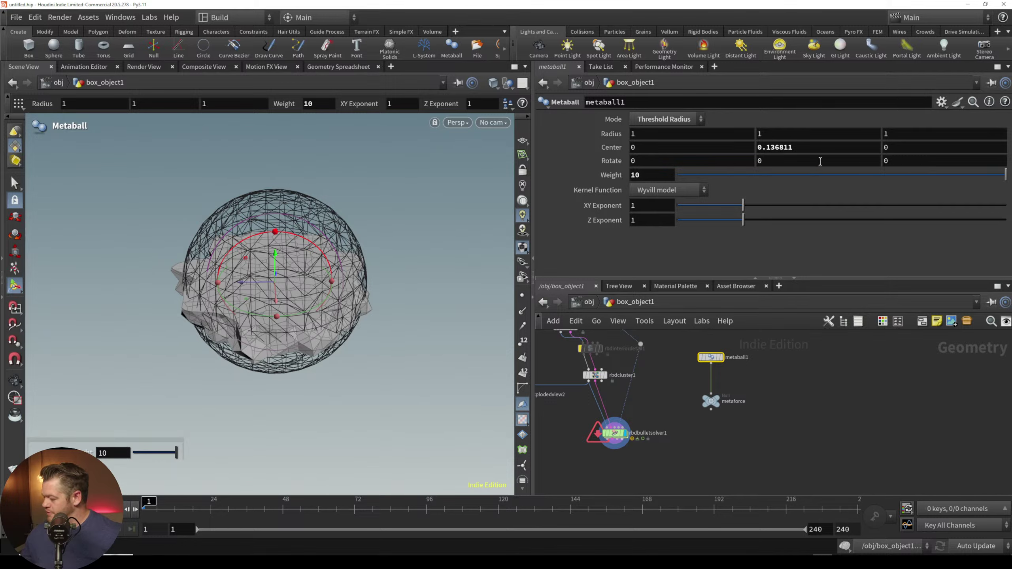
middle_drag(646, 175, 673, 159)
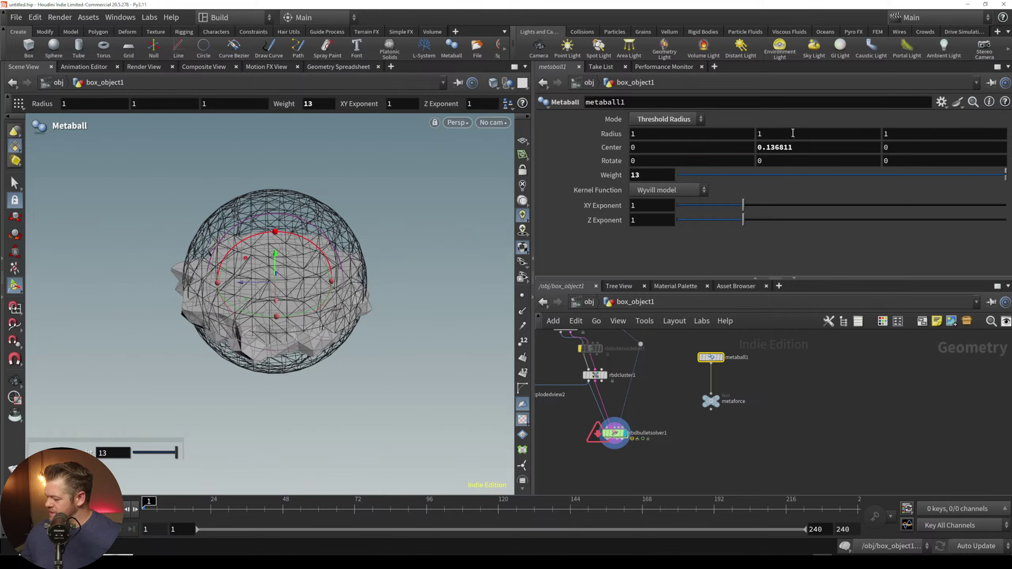
middle_drag(803, 142, 768, 146)
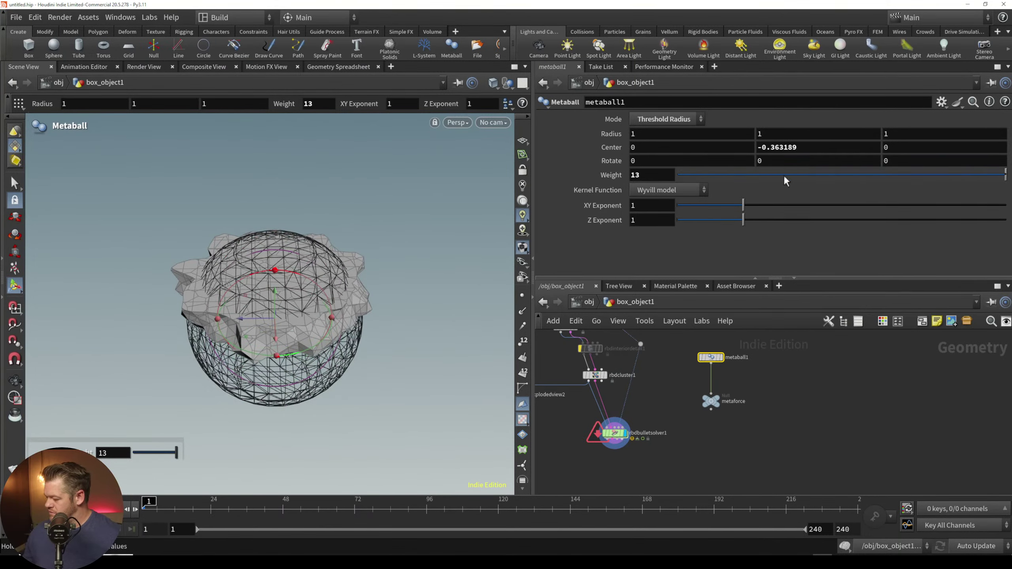
Step: Try an XY exponent of 0.9 on the metaball, undo it, and set the weight to 10
middle_drag(725, 205, 702, 205)
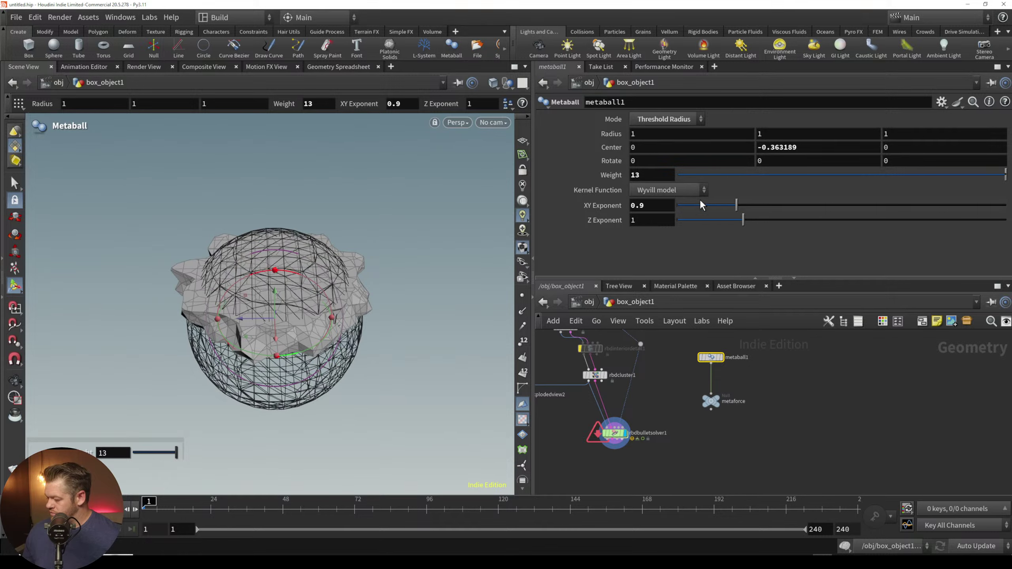
key(ctrl+z)
drag(849, 177, 1010, 185)
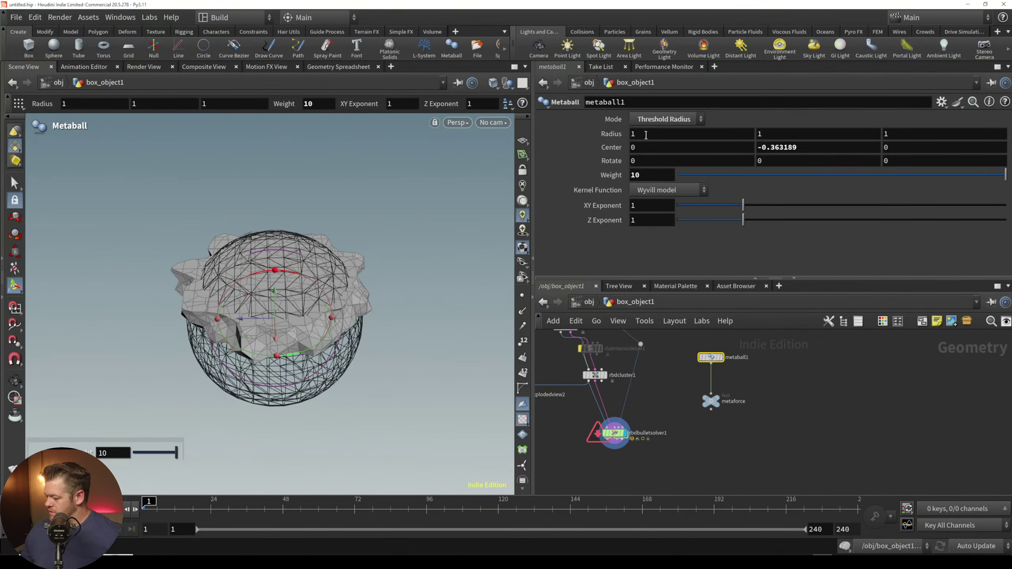
Step: Set the metaball's radius to 0.6 on all three axes and its Y centre to 0, spacing the metaforce null further below it
middle_drag(610, 135, 578, 134)
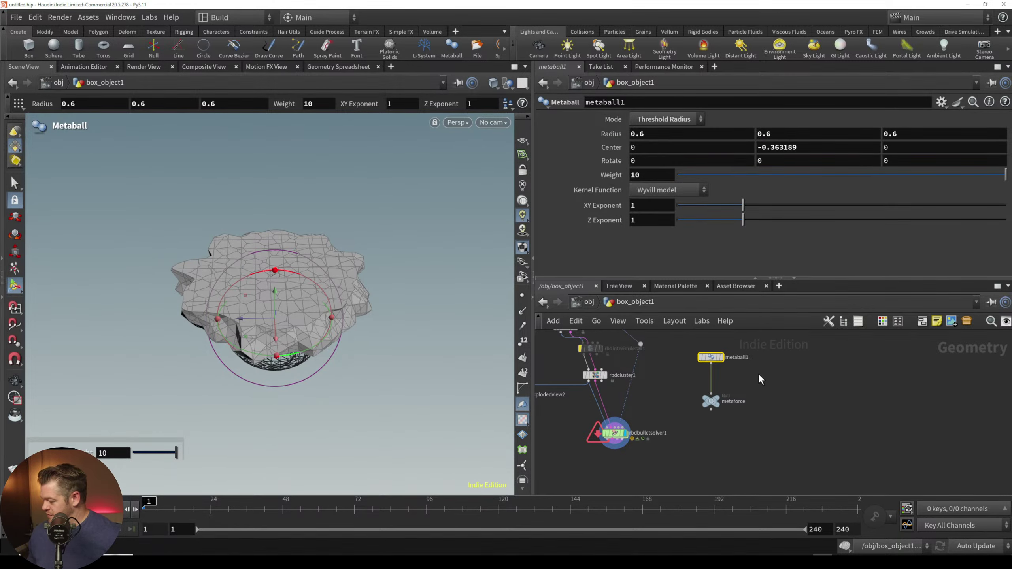
key(Escape)
drag(305, 382, 324, 392)
key(Return)
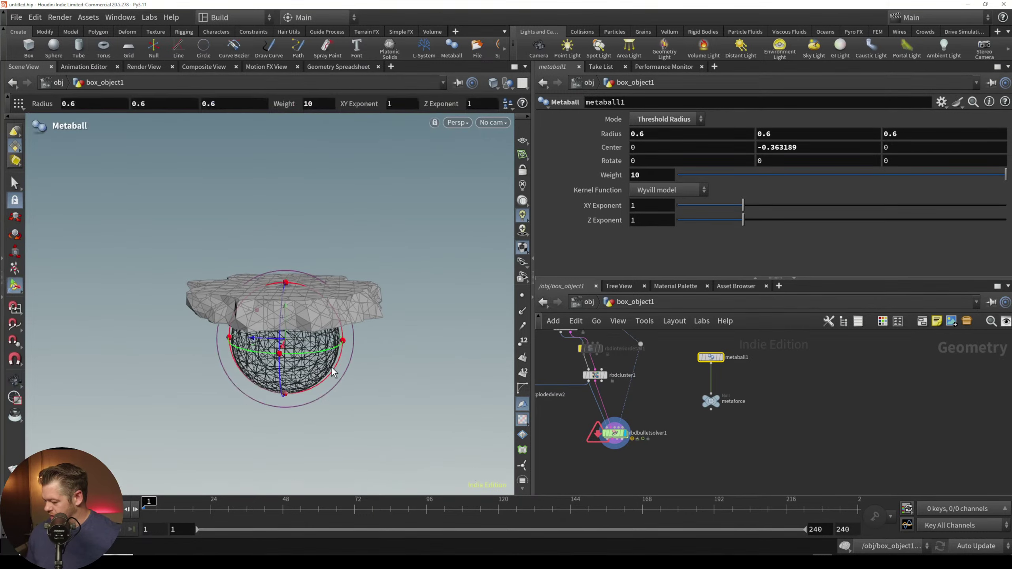
text(0)
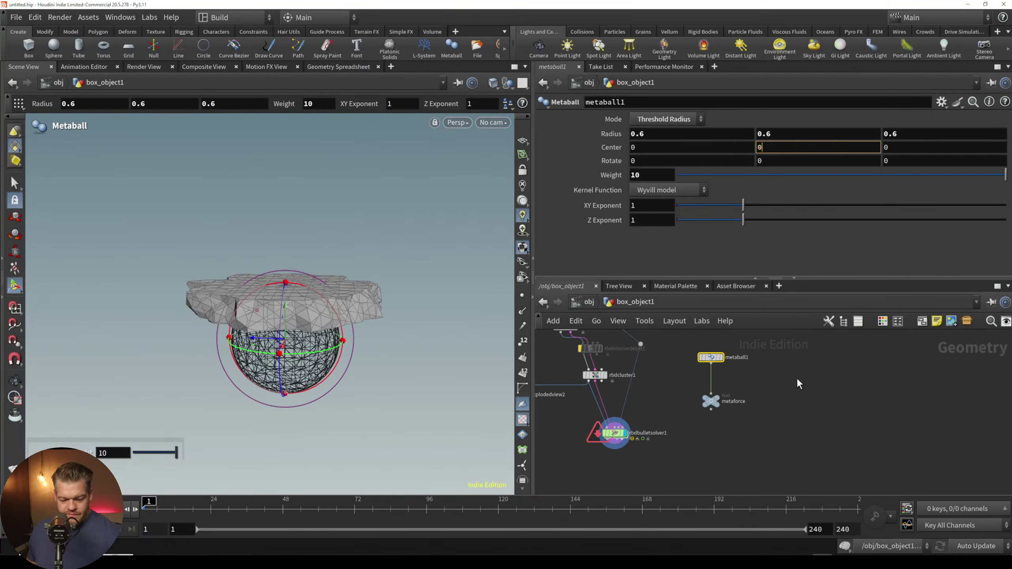
click(796, 378)
drag(711, 404, 706, 441)
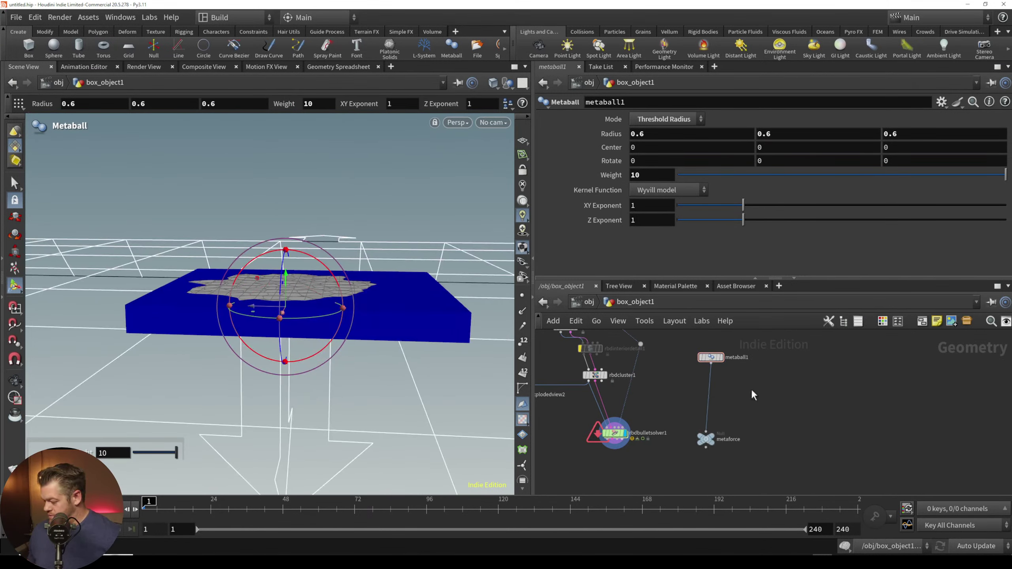
Step: Open the POP Metaball Force help page from the solver's forces network and read its usage and parameter sections
double_click(615, 434)
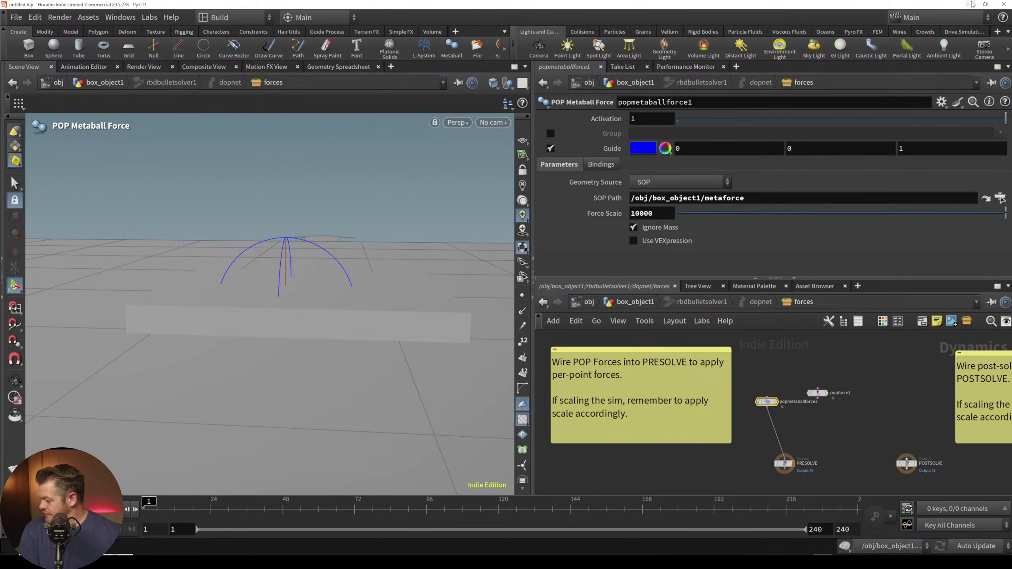
click(1004, 102)
drag(266, 150, 381, 83)
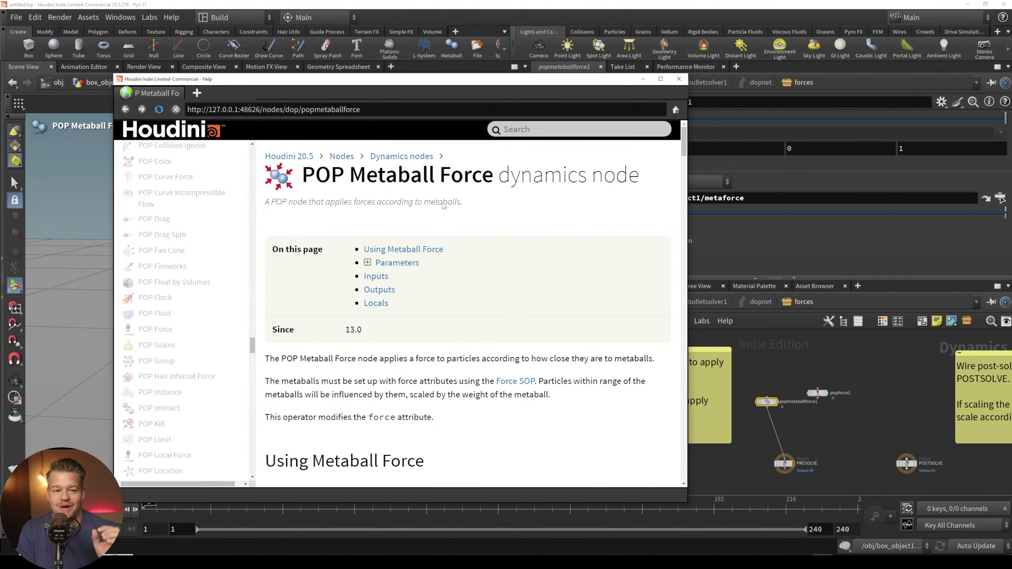
scroll(449, 301, down, 5)
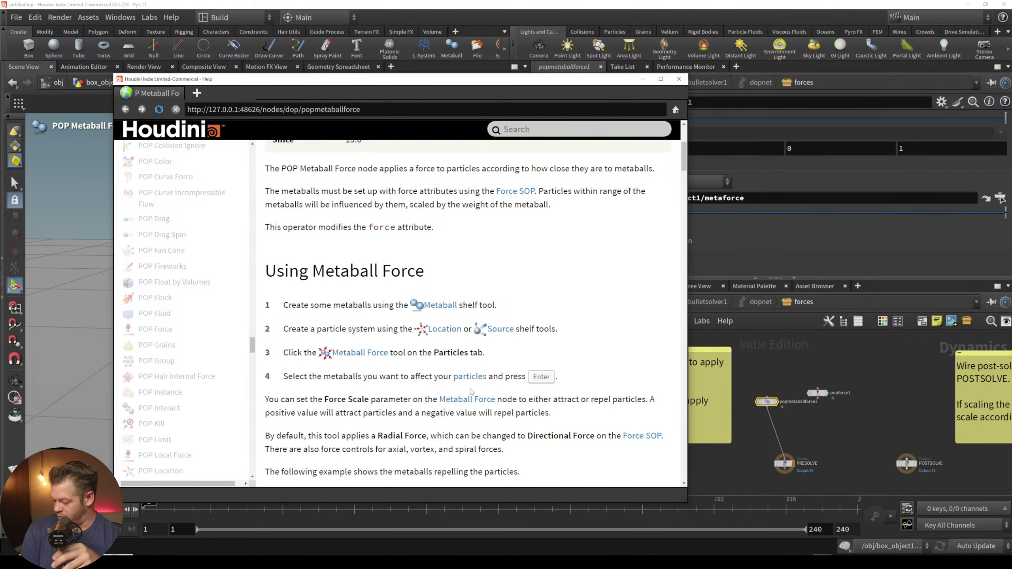
scroll(479, 394, down, 2)
scroll(472, 392, down, 3)
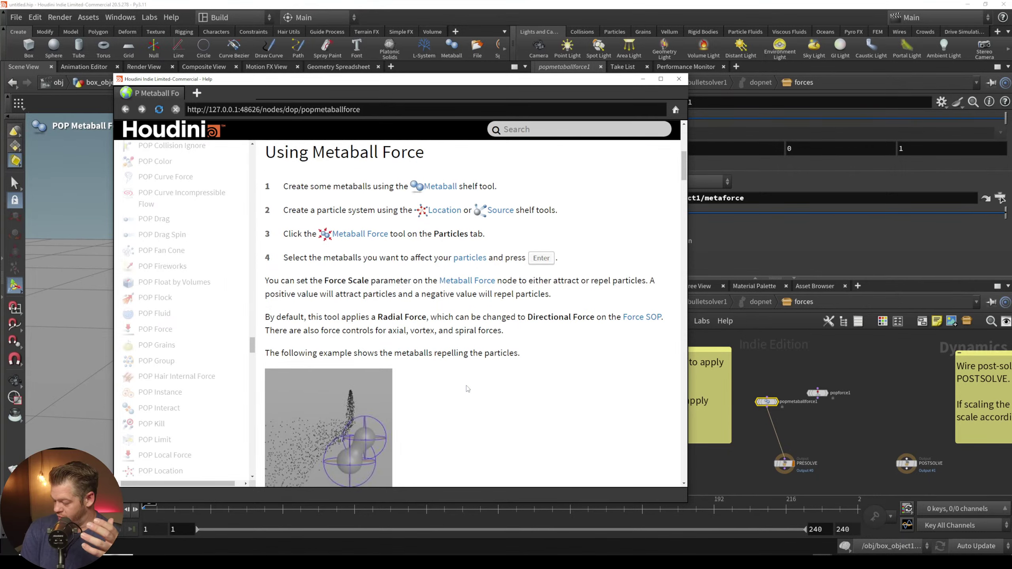
scroll(438, 374, down, 2)
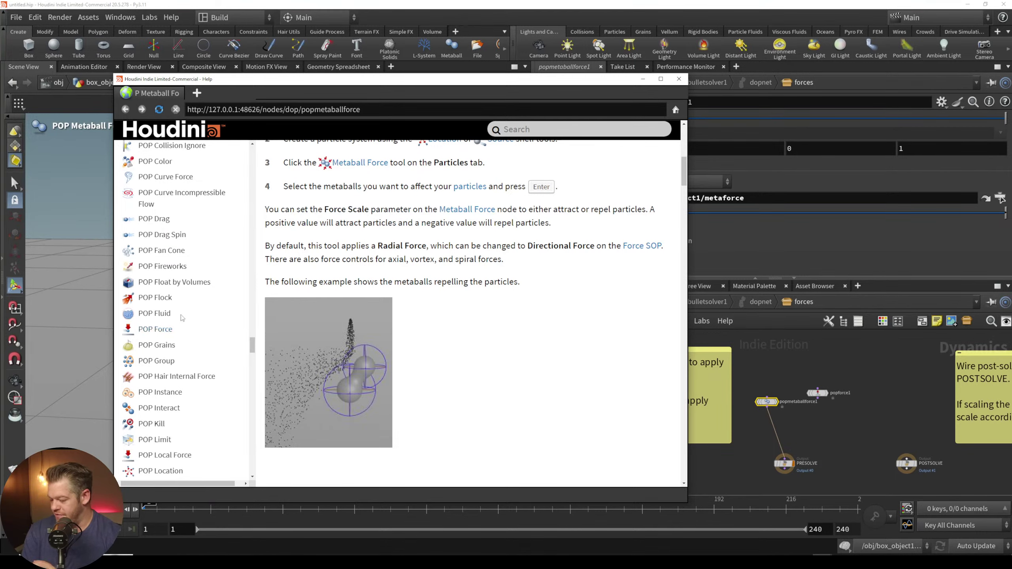
scroll(292, 334, down, 8)
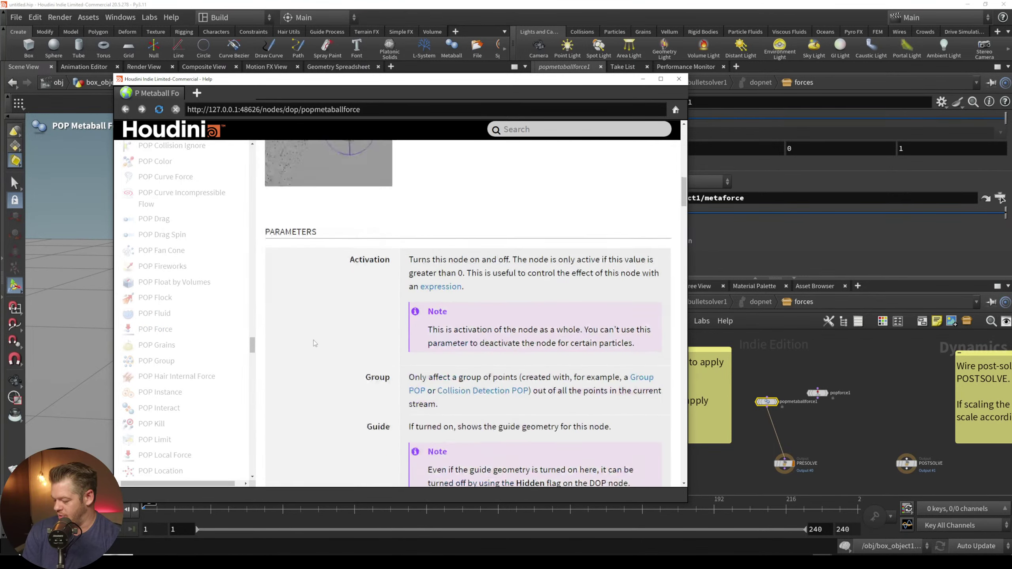
scroll(314, 343, down, 9)
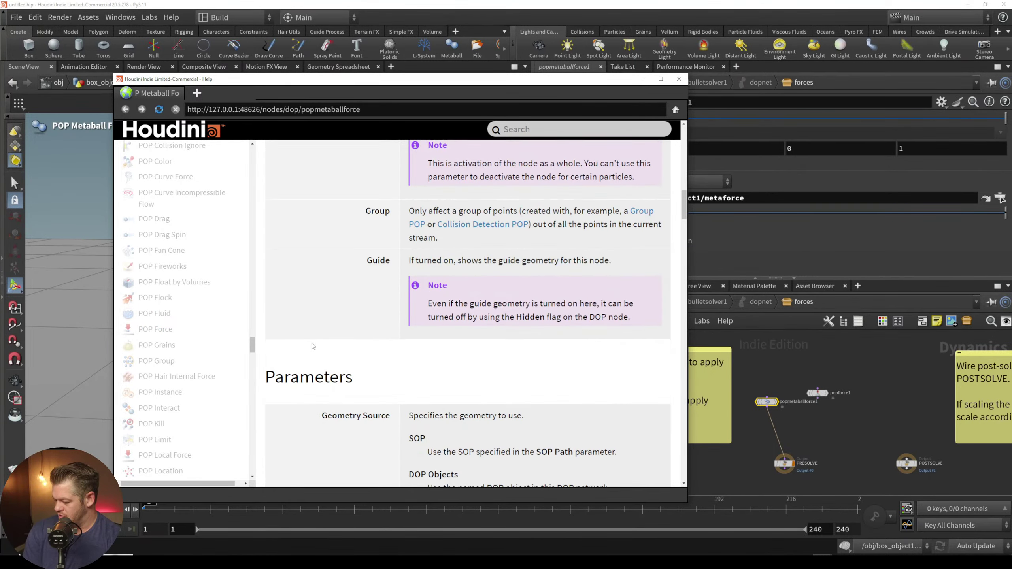
scroll(314, 346, up, 15)
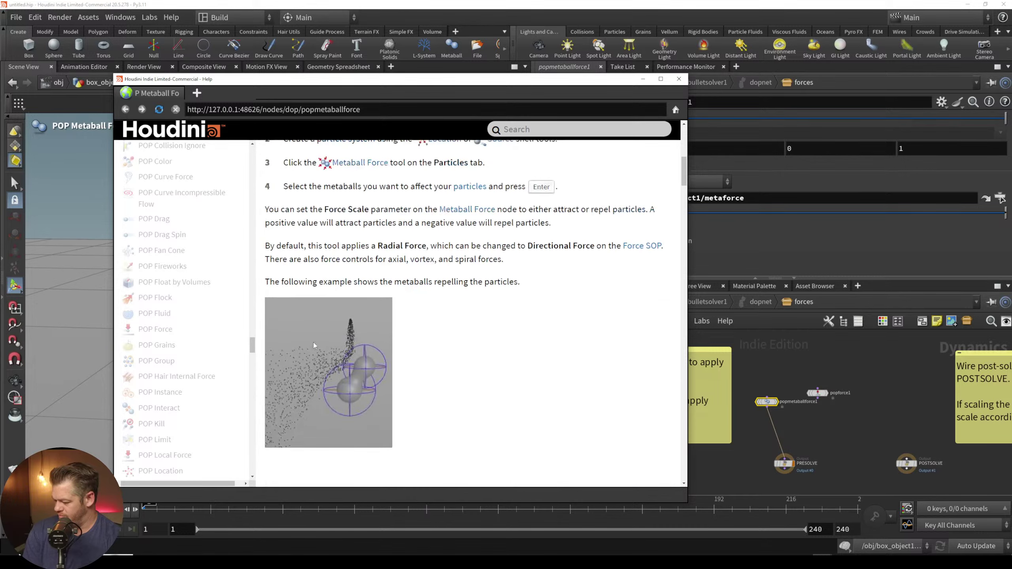
scroll(312, 341, up, 3)
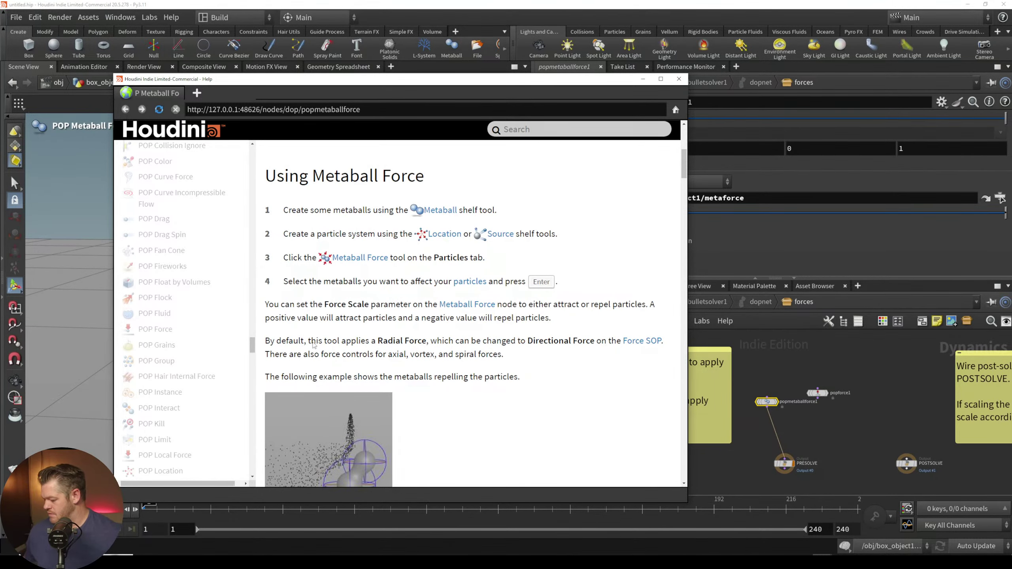
click(788, 362)
click(677, 79)
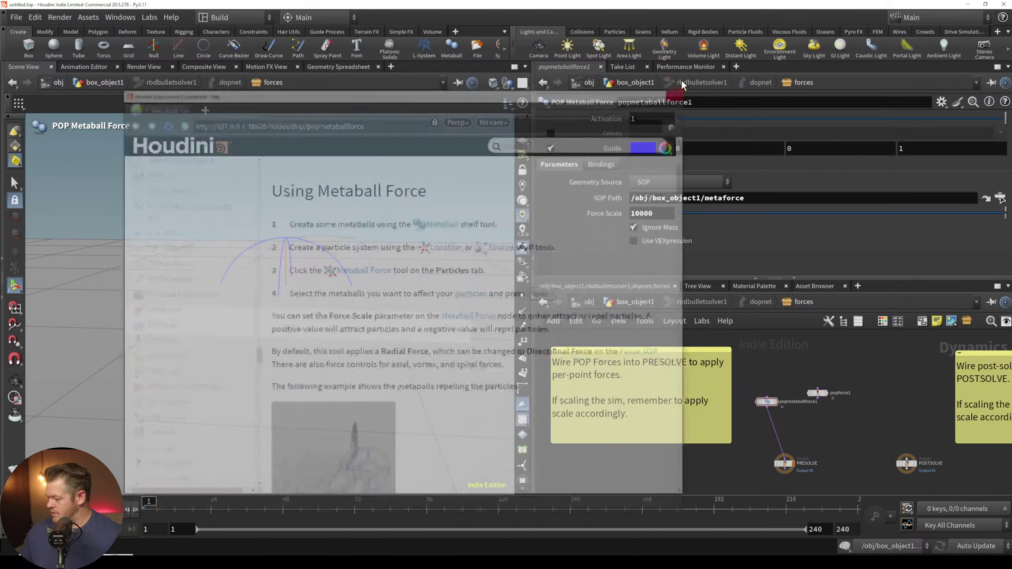
Step: Return to the box_object1 geometry network and save the scene as destroy.hip in D:/HOUDINI/
key(u)
middle_drag(784, 402, 752, 377)
key(Tab)
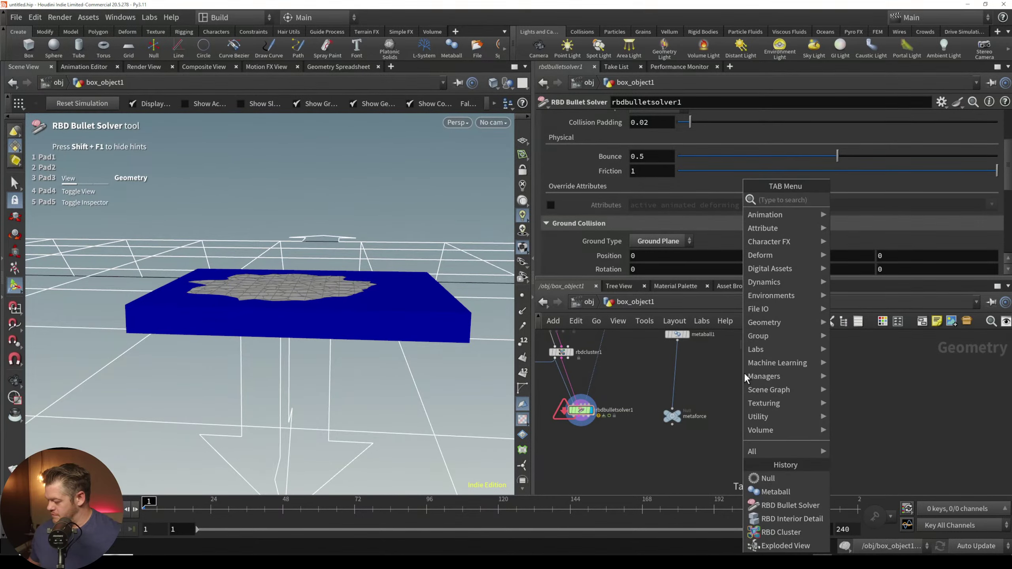
click(705, 436)
key(ctrl+s)
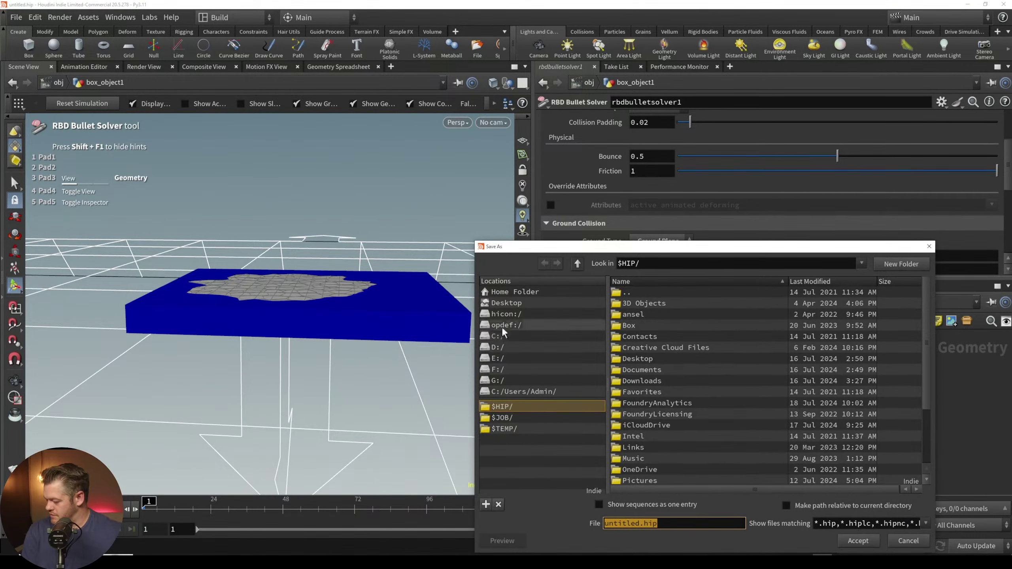
click(498, 347)
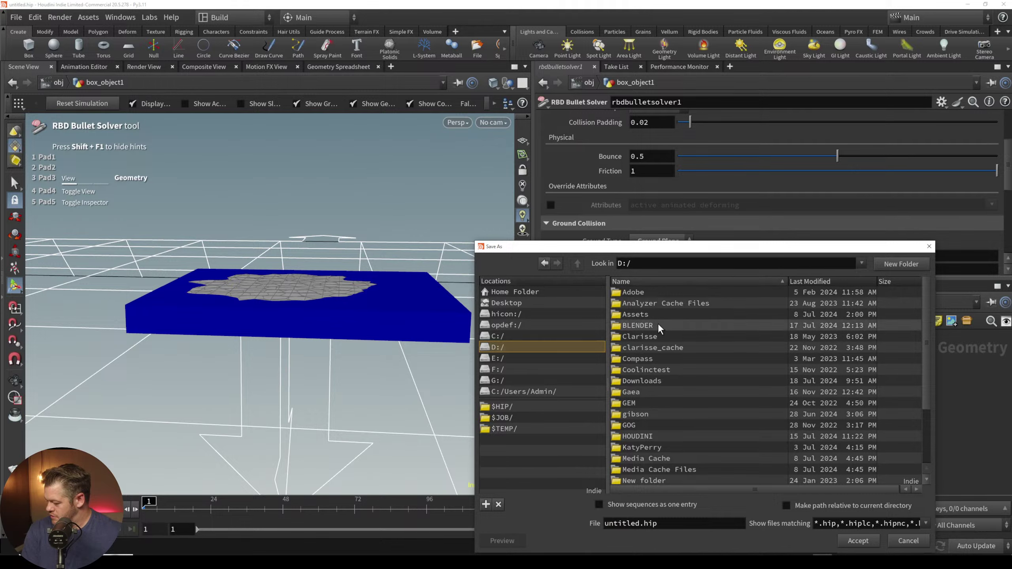
double_click(637, 436)
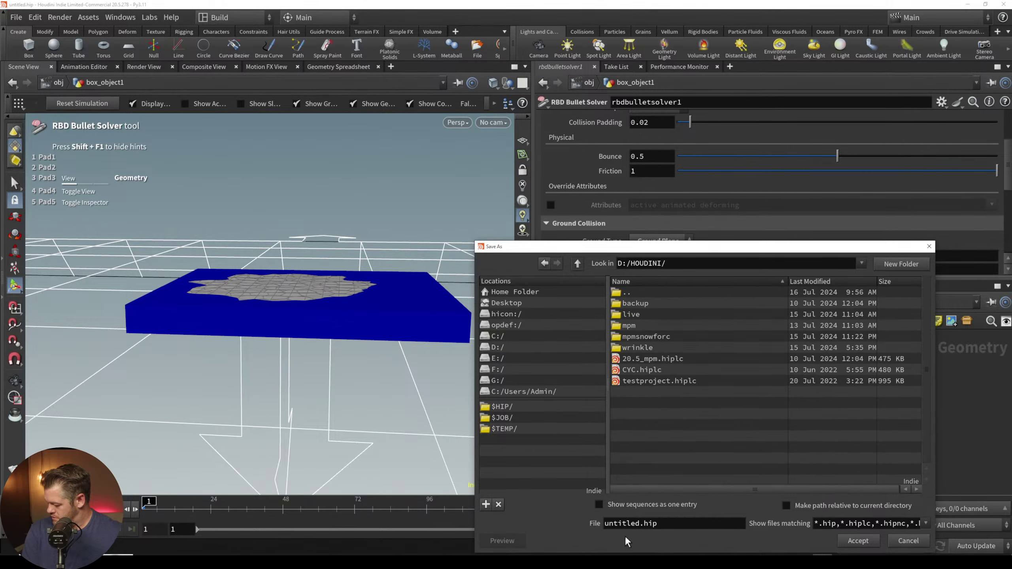
click(629, 523)
double_click(639, 525)
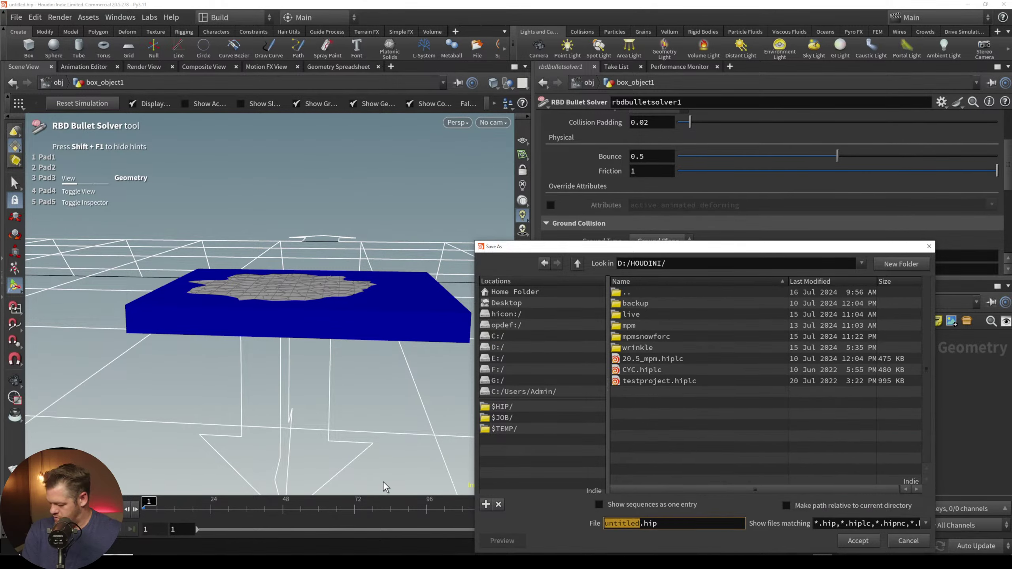
text(destroy)
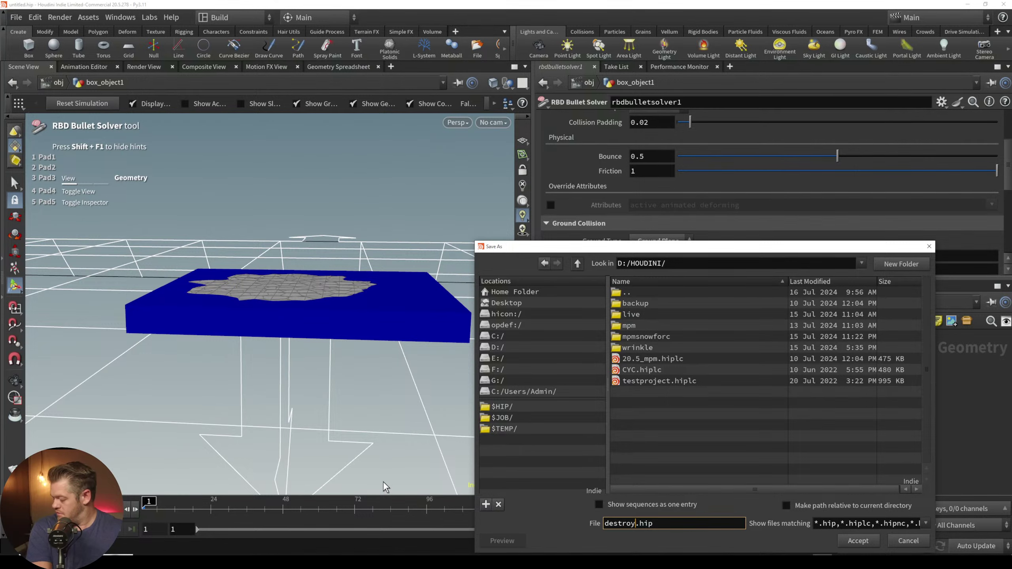
key(Return)
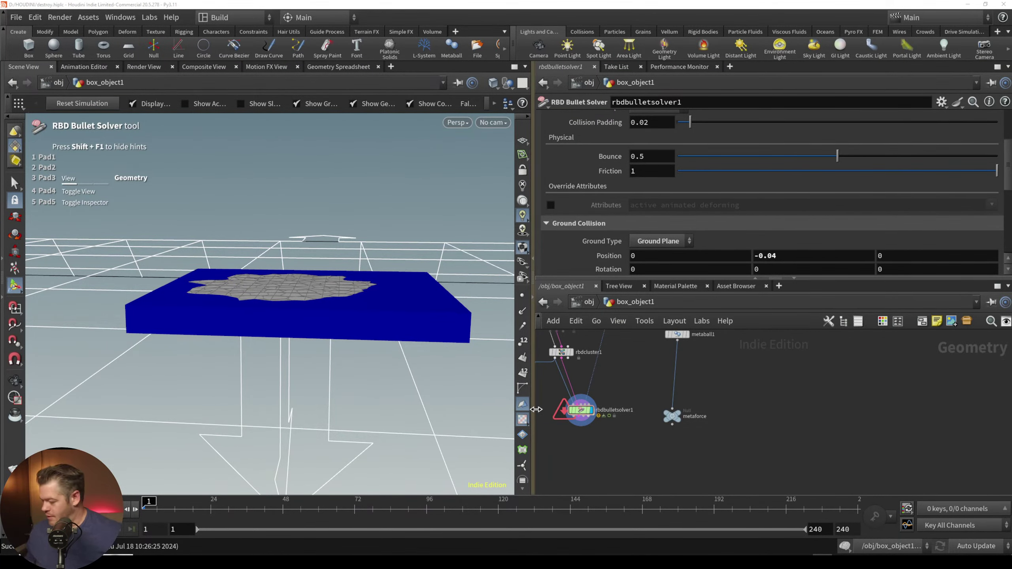
Step: Add a POP Network node in empty space beside the metaforce null
middle_drag(783, 368, 729, 391)
key(Tab)
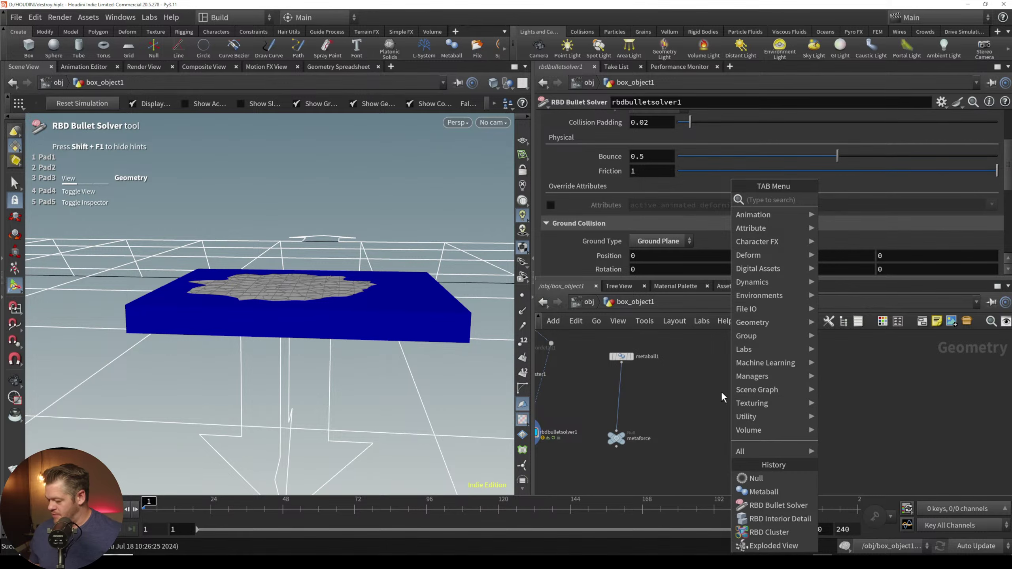
key(Escape)
key(Tab)
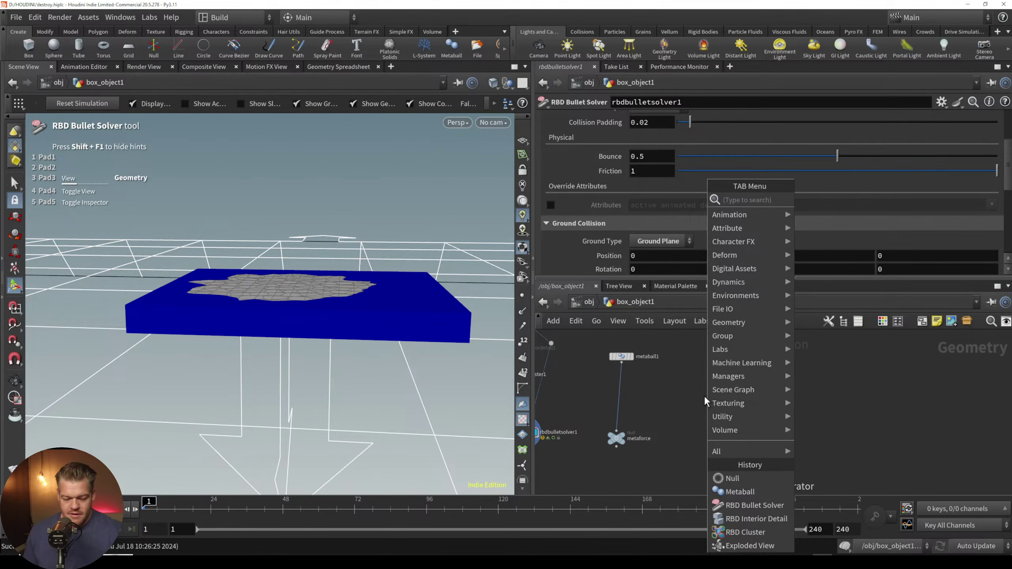
text(pop)
key(Return)
click(735, 418)
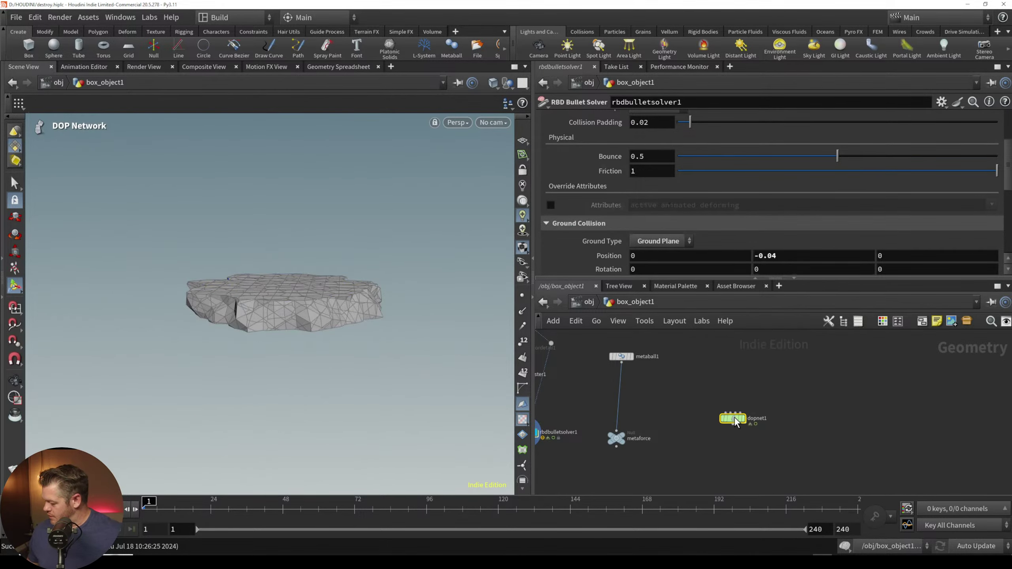
Step: Add a primitive sphere above the POP network and wire it into the network's input
key(Tab)
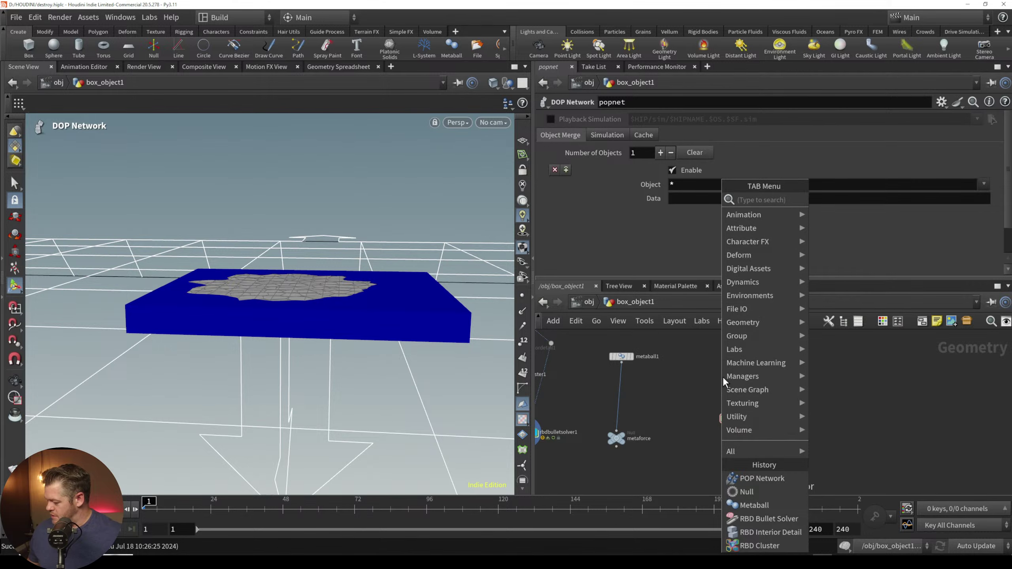
key(Escape)
key(Tab)
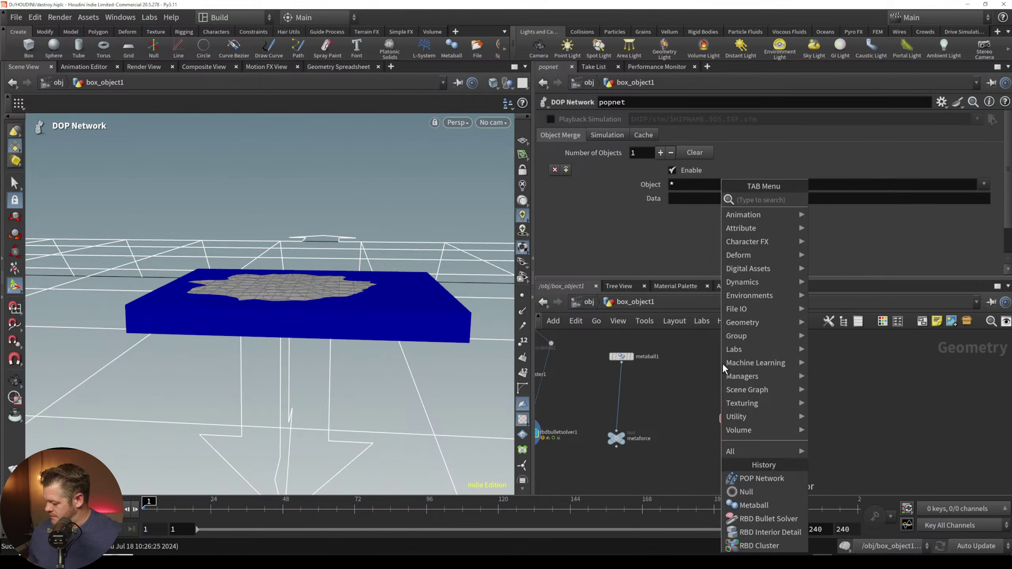
text(so)
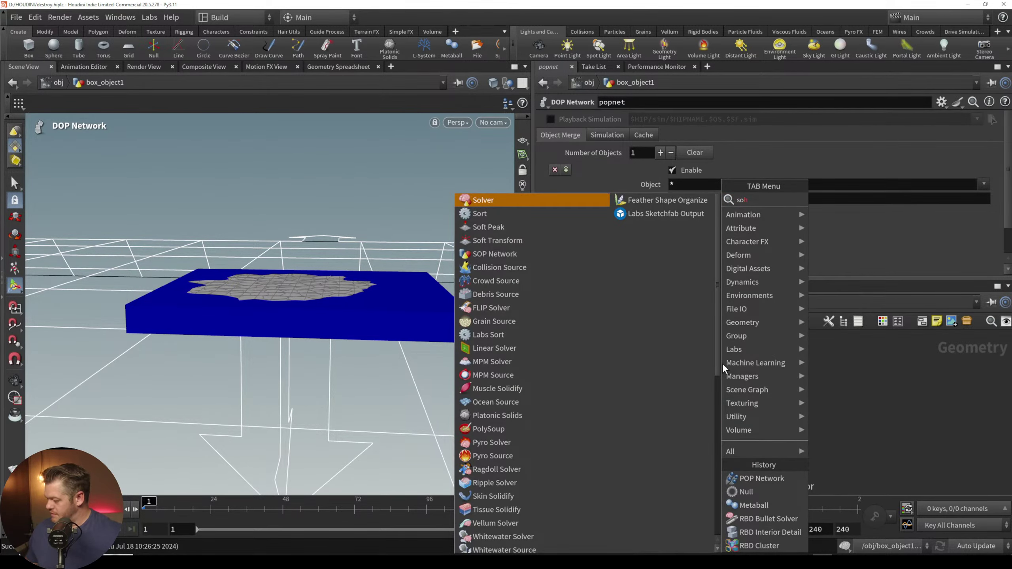
key(BackSpace)
text(ph)
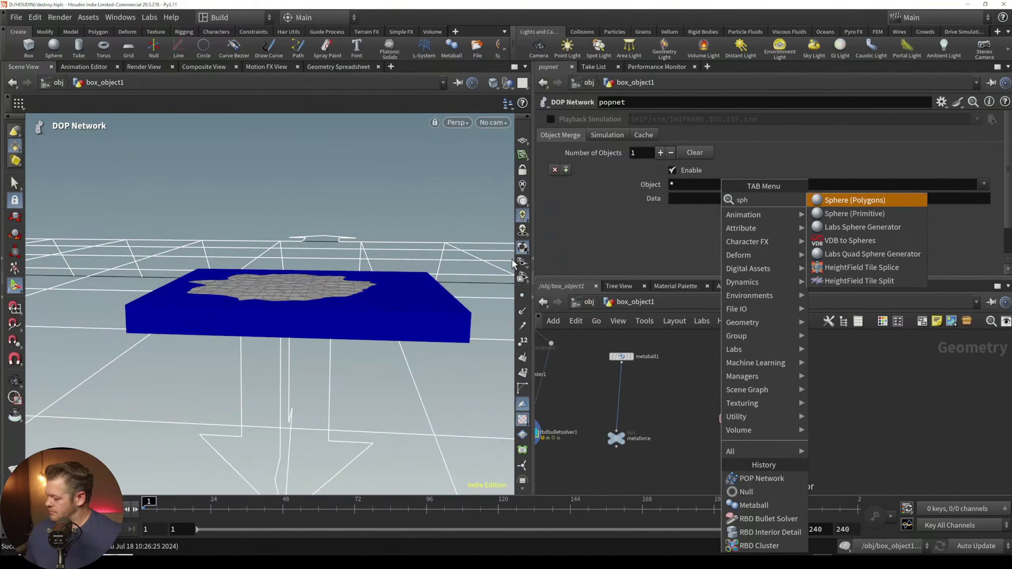
click(839, 215)
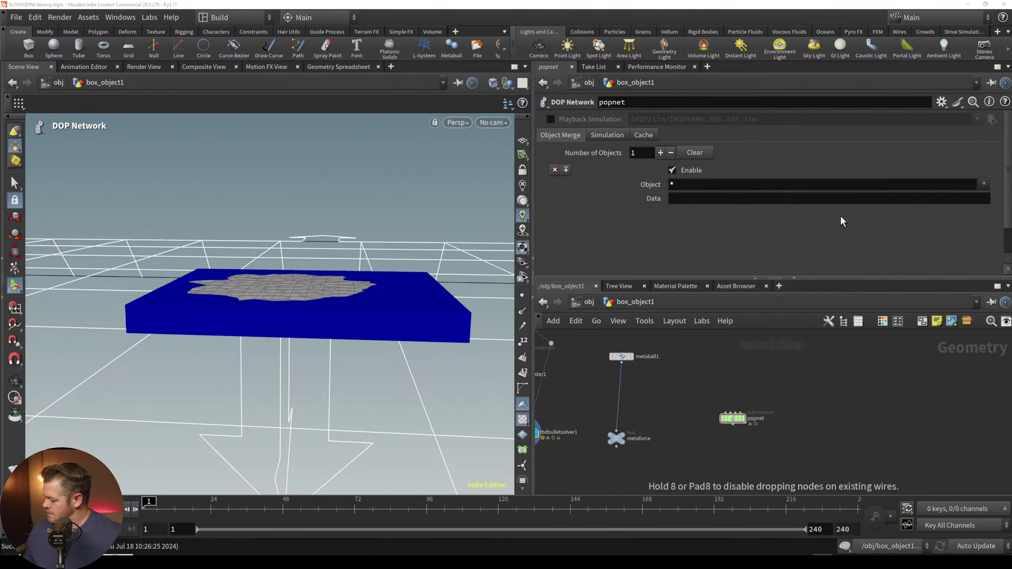
click(720, 384)
click(718, 390)
click(733, 418)
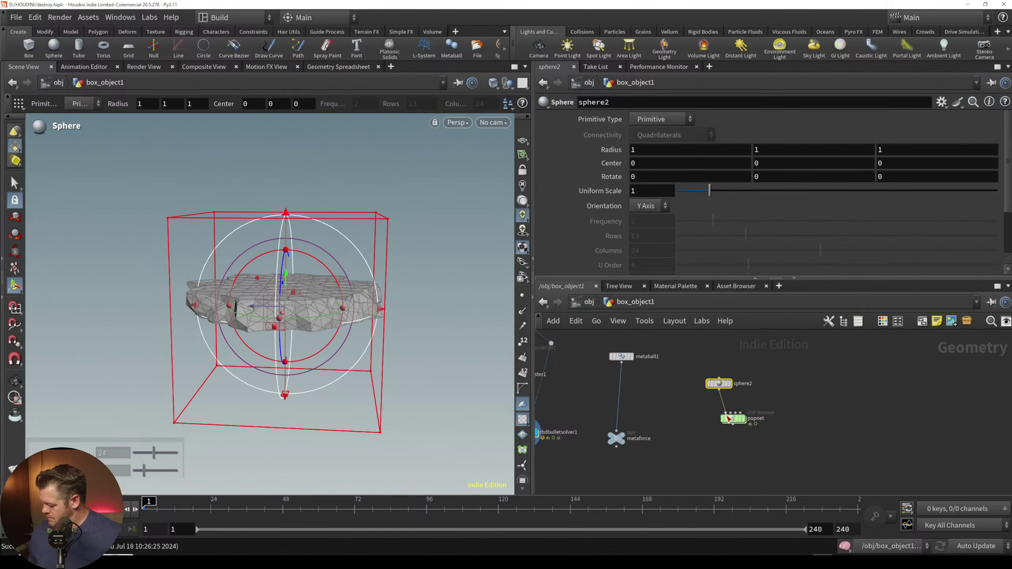
Step: Display the POP network, play its particle simulation and return to the first frame
click(741, 421)
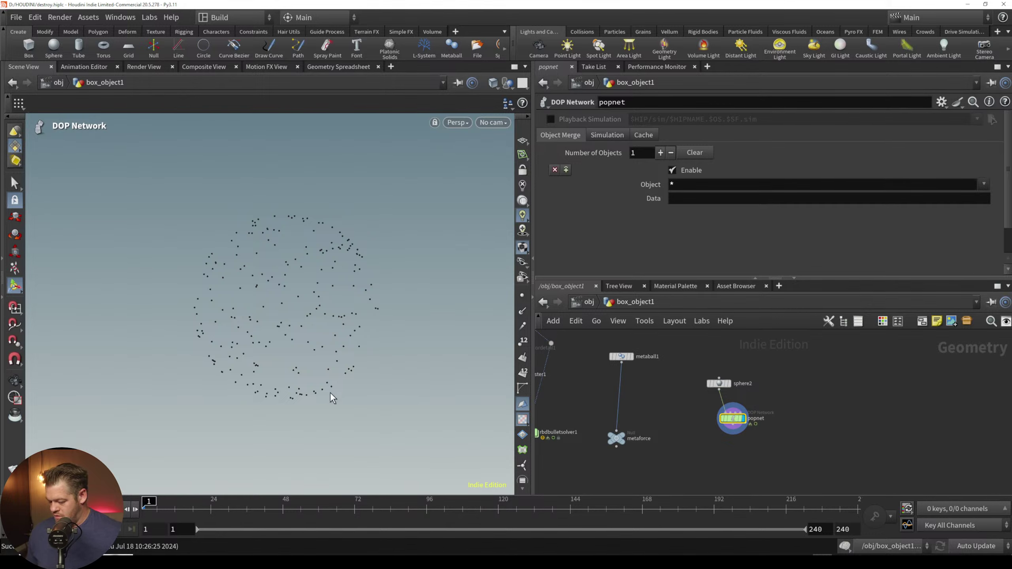
key(Up)
key(ctrl+Up)
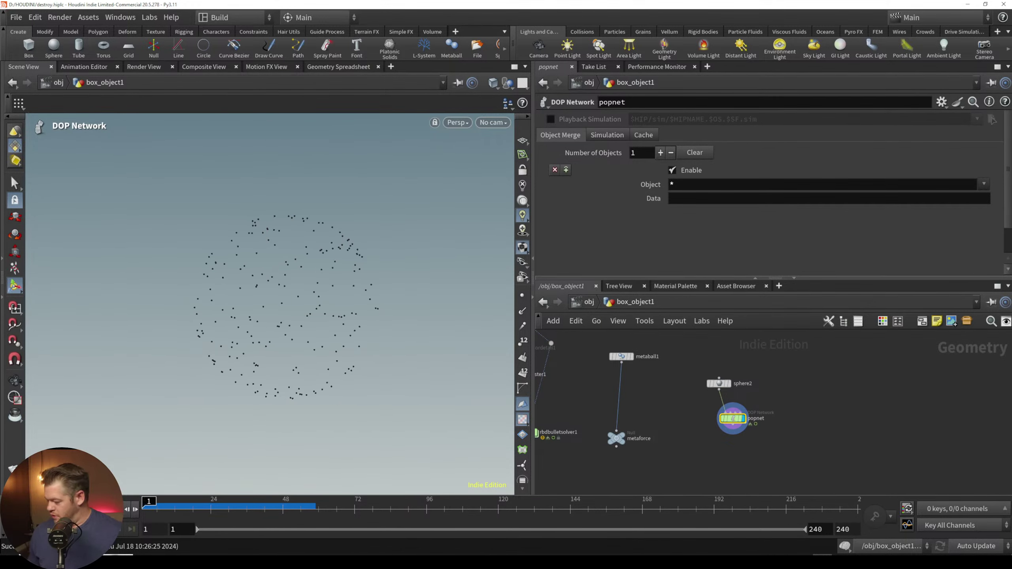
Step: Enter the popnet node and place a POP Metaball Force beside source_first_input
double_click(734, 419)
middle_click(808, 398)
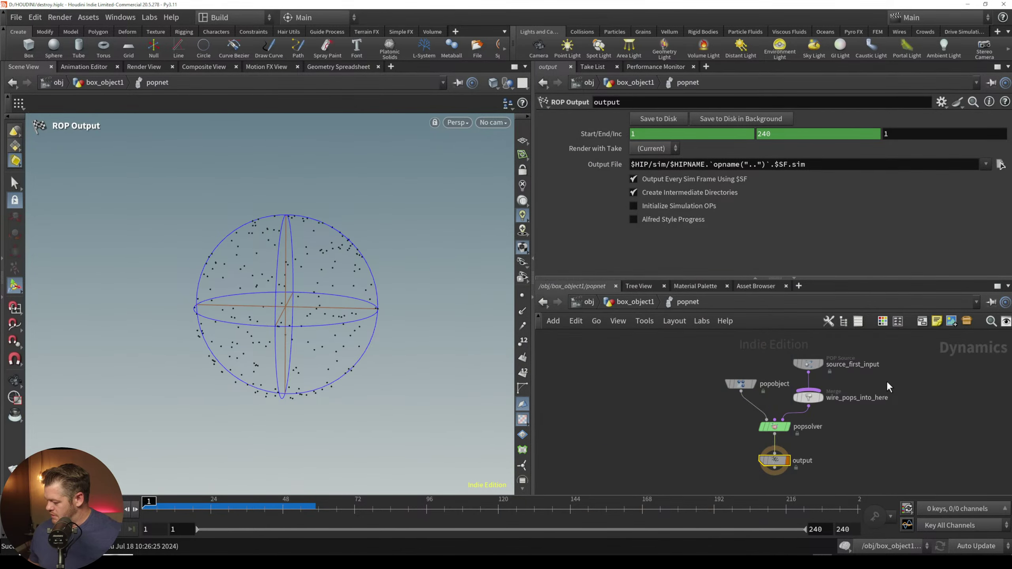
key(Tab)
text(meta)
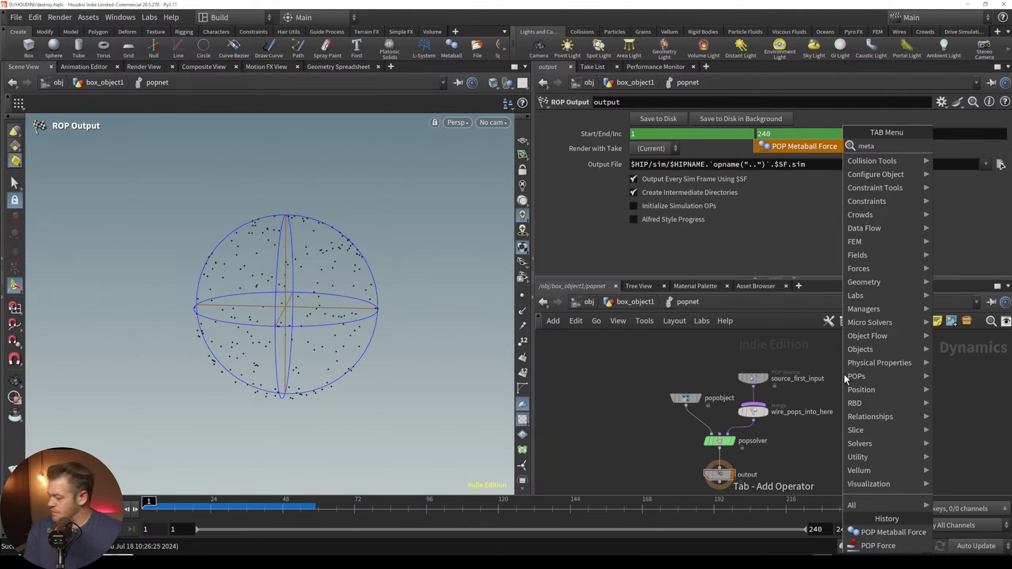
key(Return)
click(830, 368)
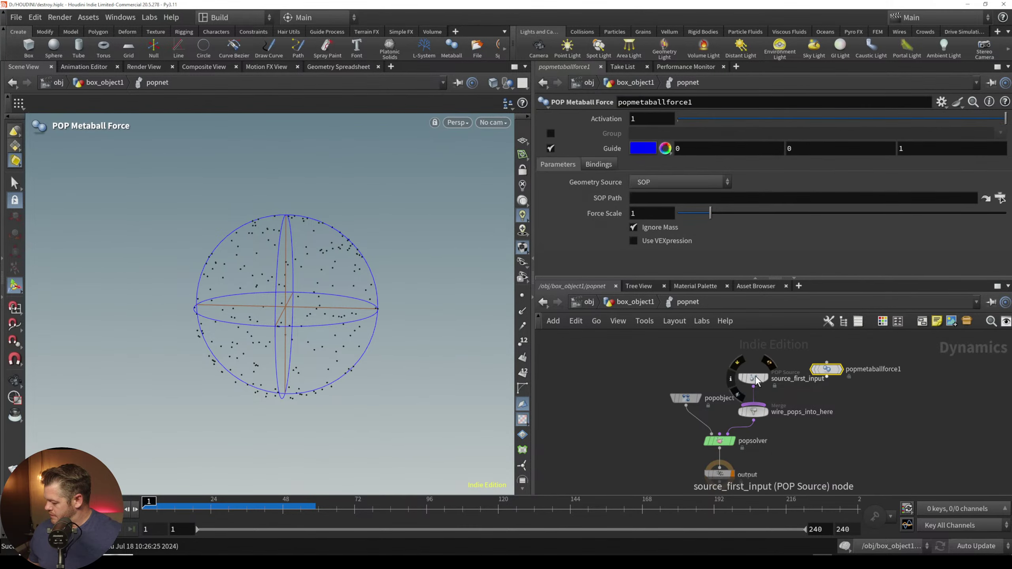
Step: Point the metaball force's SOP path to /obj/box_object1/metaforce and wire it into the wire_pops_into_here merge
click(999, 200)
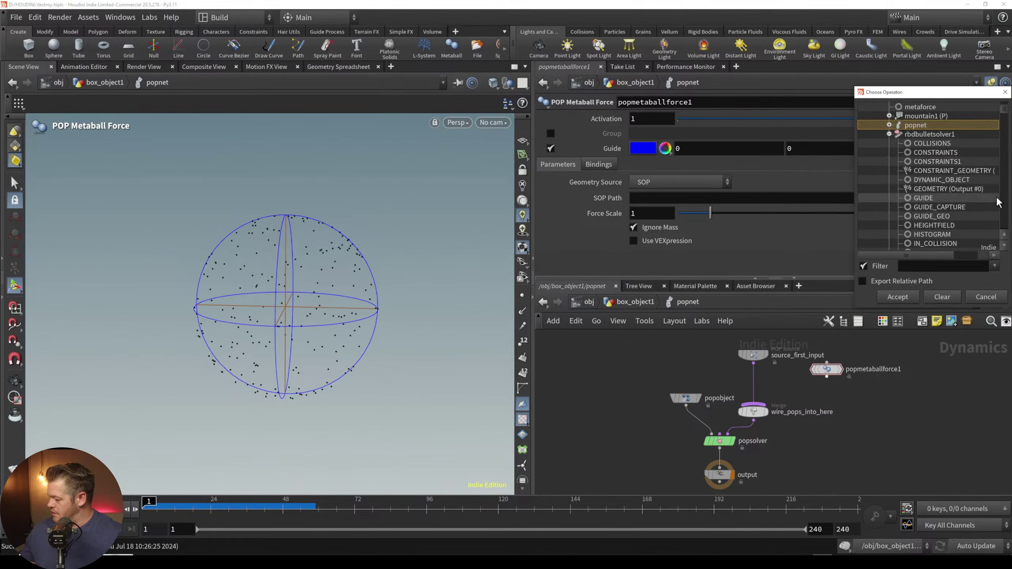
click(920, 107)
click(910, 302)
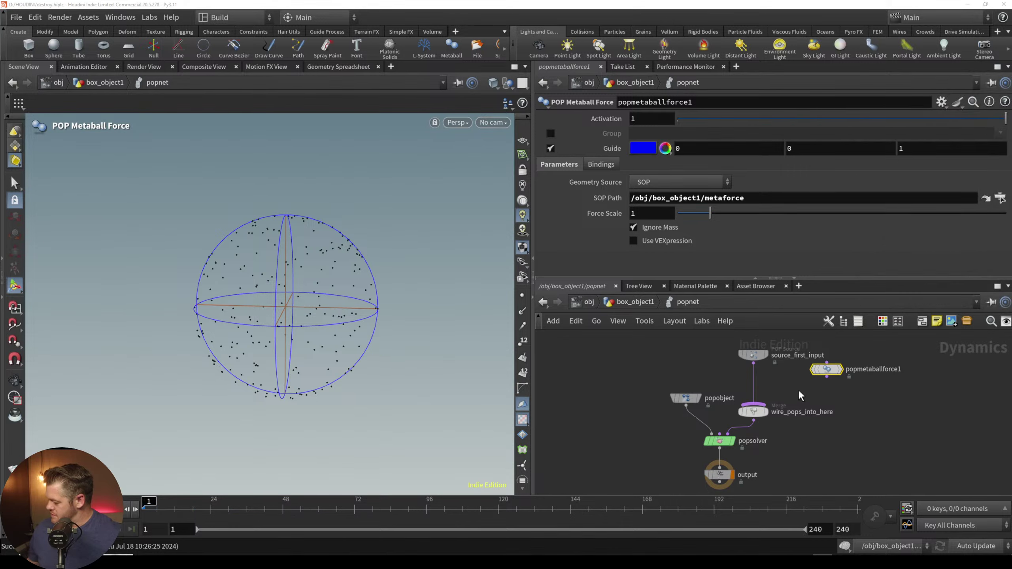
drag(827, 377, 755, 410)
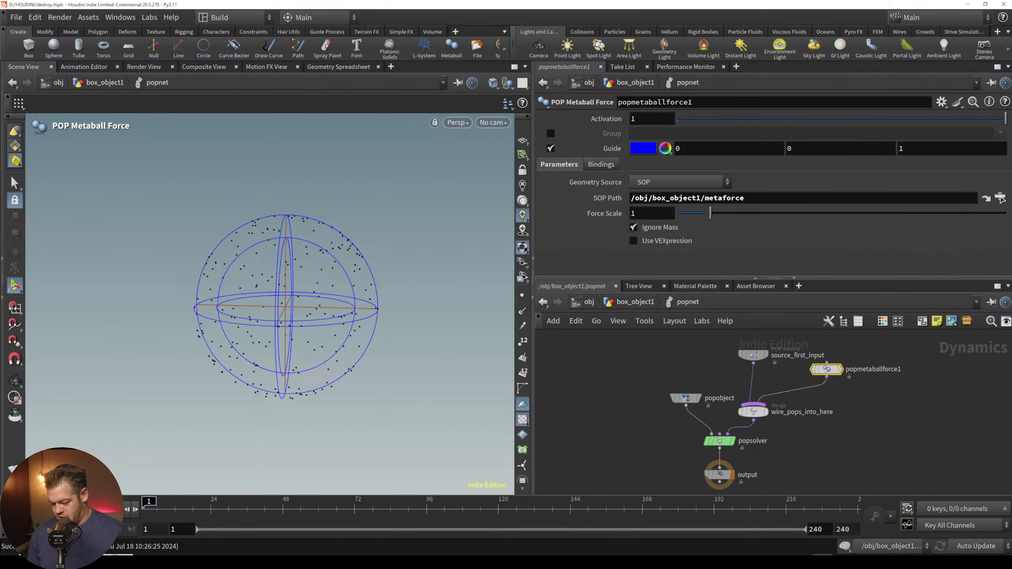
Step: Play the particle simulation and set the metaball force's Force Scale to 10000
key(Up)
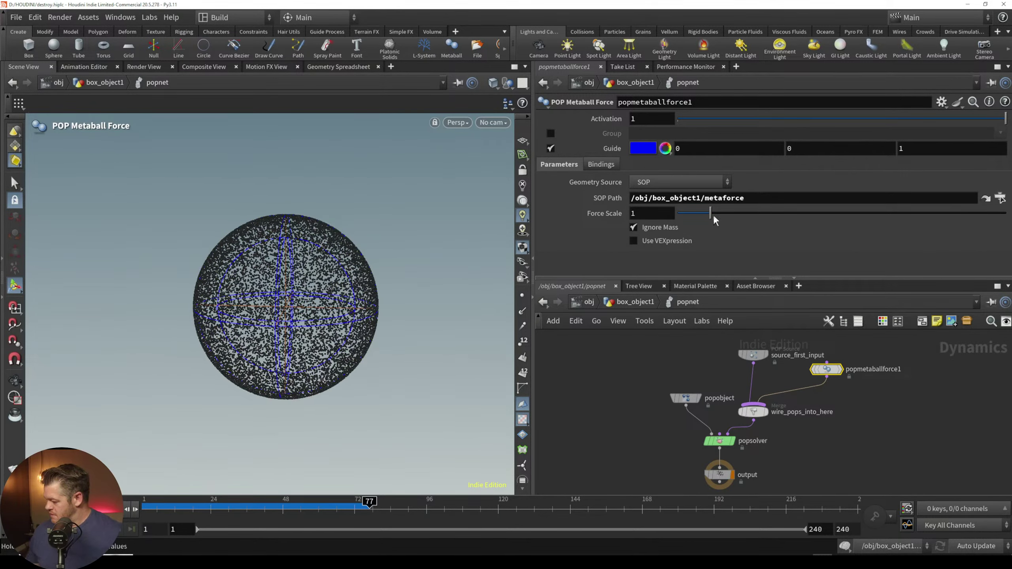
drag(713, 214, 991, 215)
drag(658, 215, 636, 218)
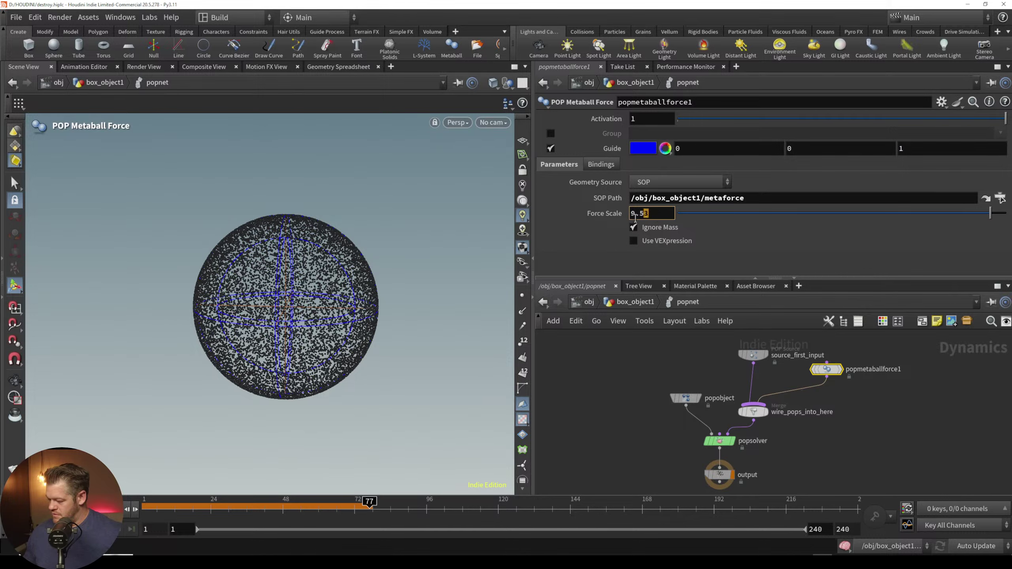
double_click(636, 216)
text(10000)
click(902, 422)
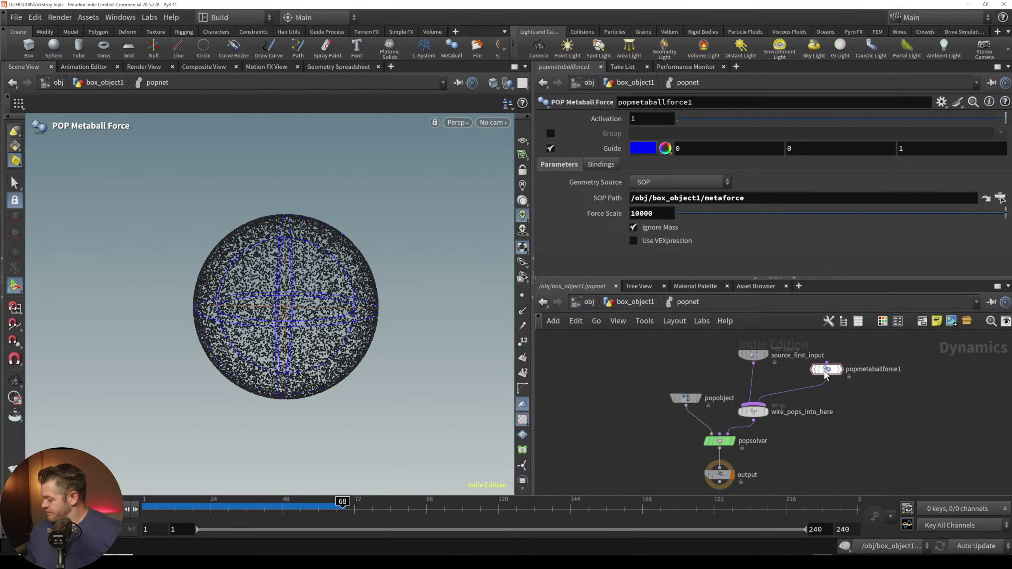
Step: Change the metaball force's SOP path to /obj/box_object1/metaball1 and replay the particle simulation
click(1000, 198)
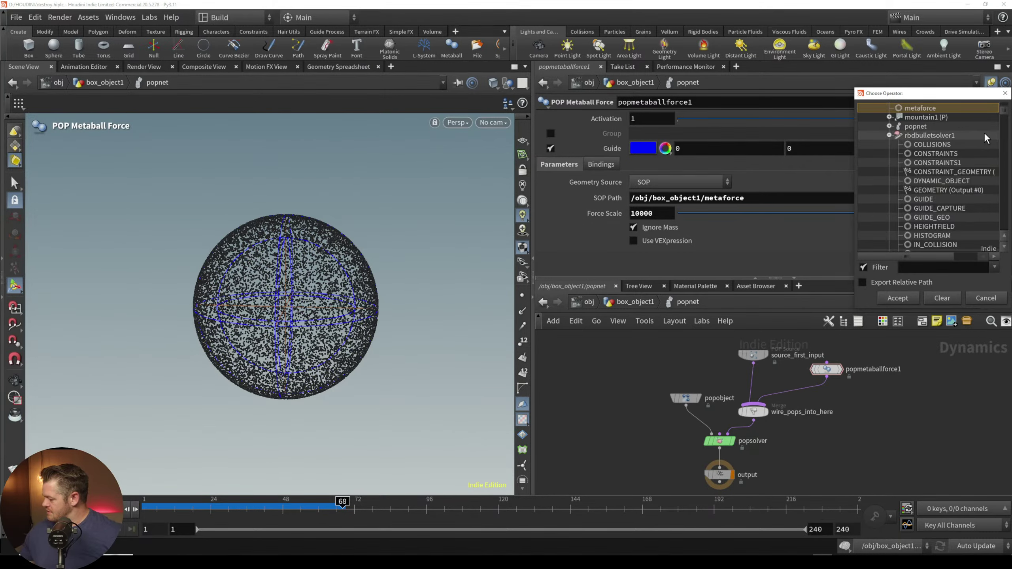
click(1005, 238)
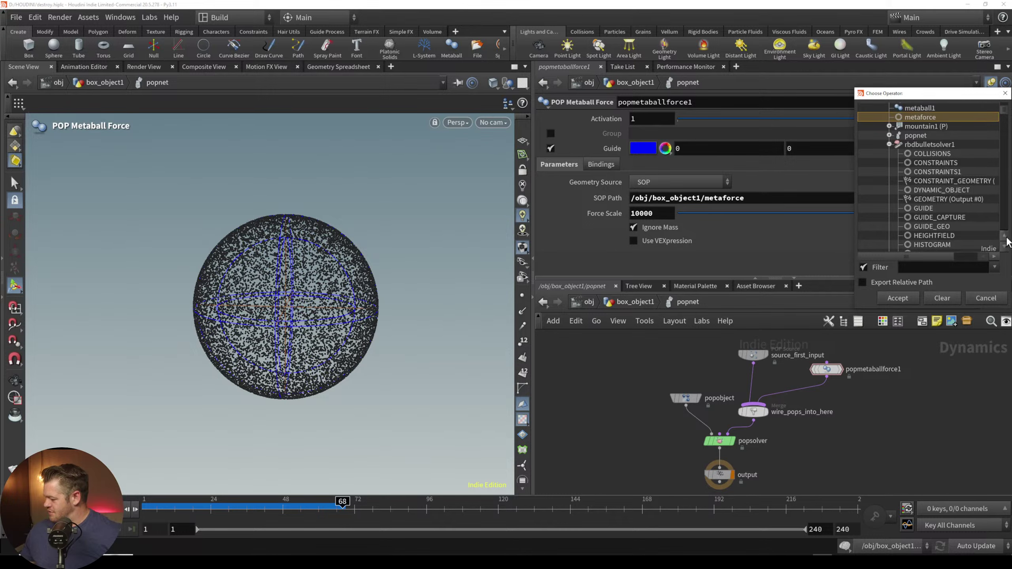
click(1005, 237)
click(924, 118)
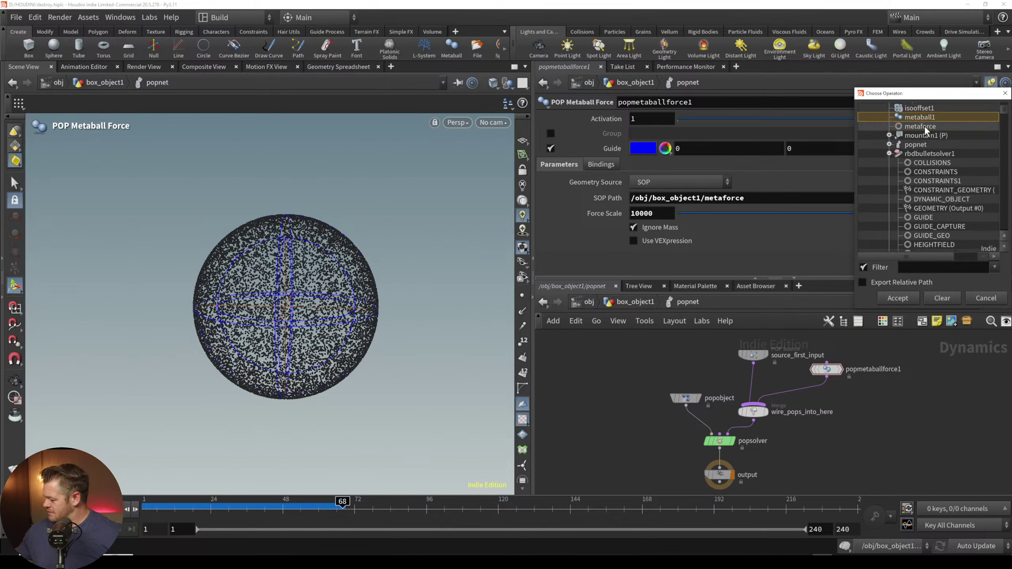
click(901, 299)
key(Up)
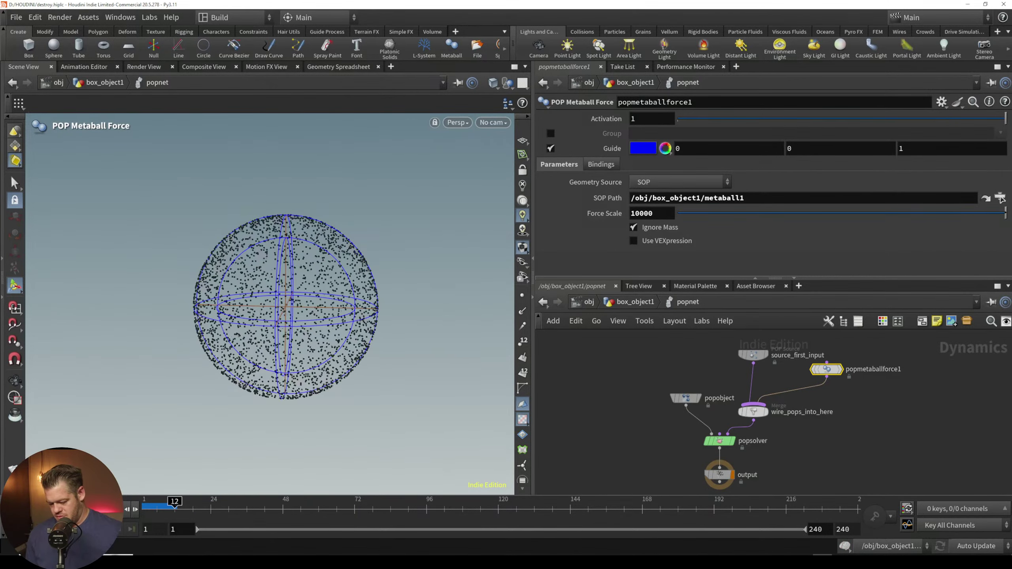
key(Up)
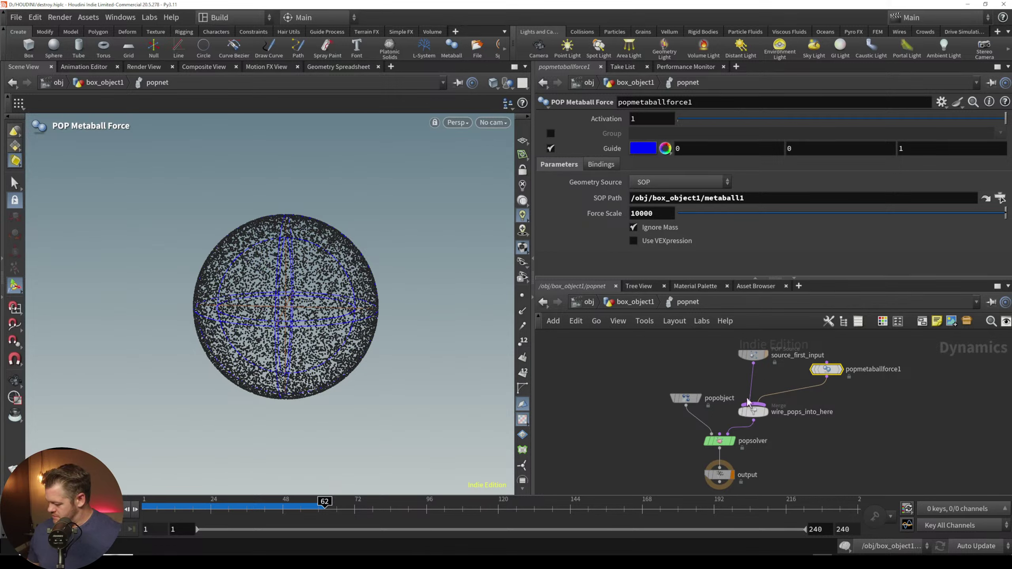
Step: Space out popobject, wire the metaball force also straight into popsolver, and review its Geometry Source options, keeping SOP
drag(679, 399, 649, 400)
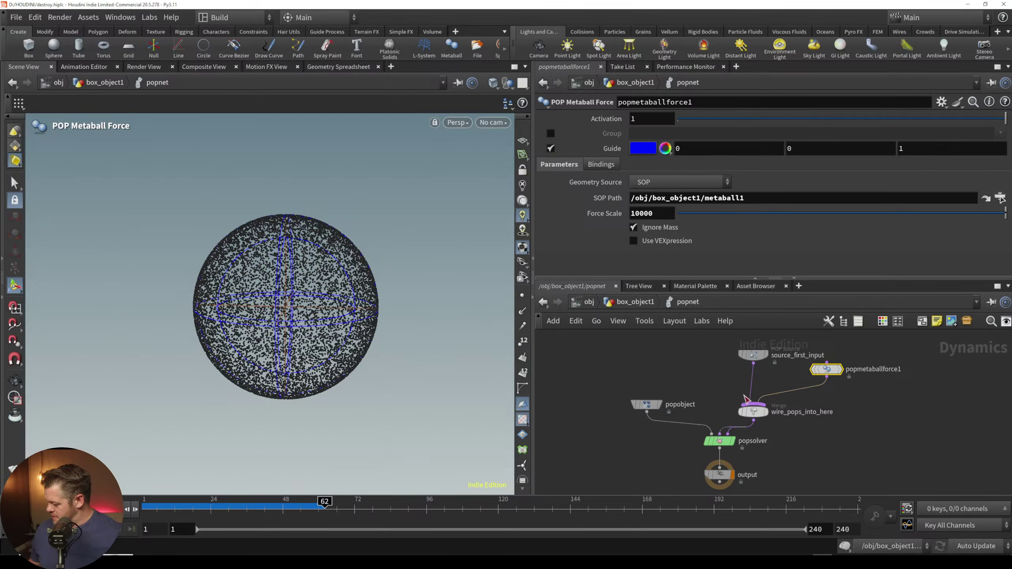
drag(827, 371, 708, 360)
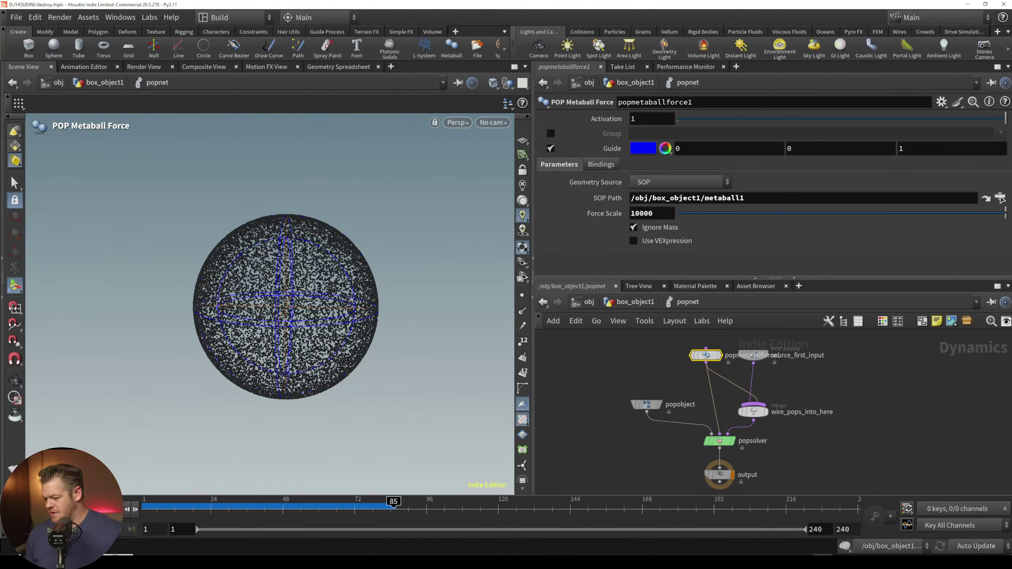
click(668, 183)
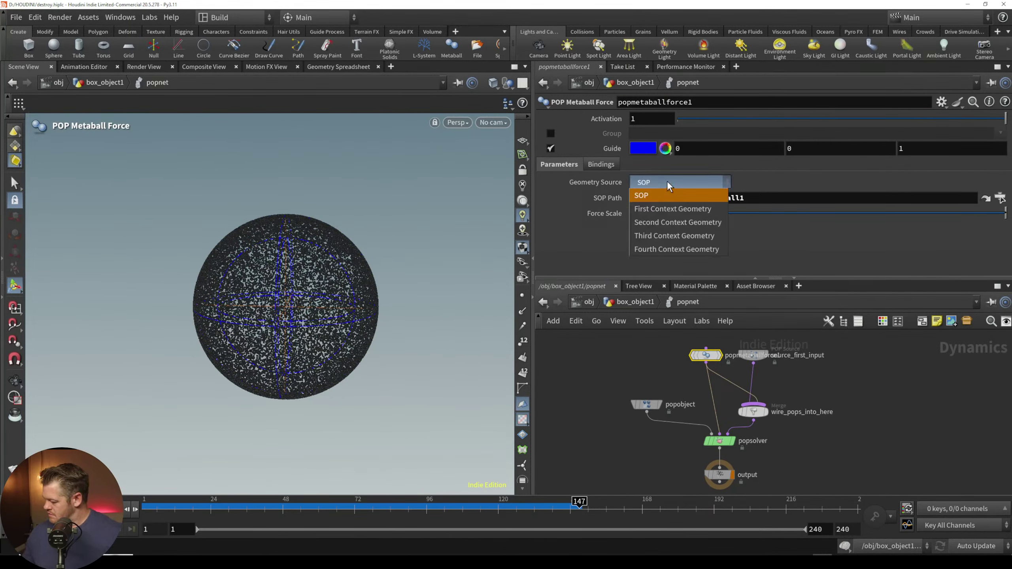
click(588, 406)
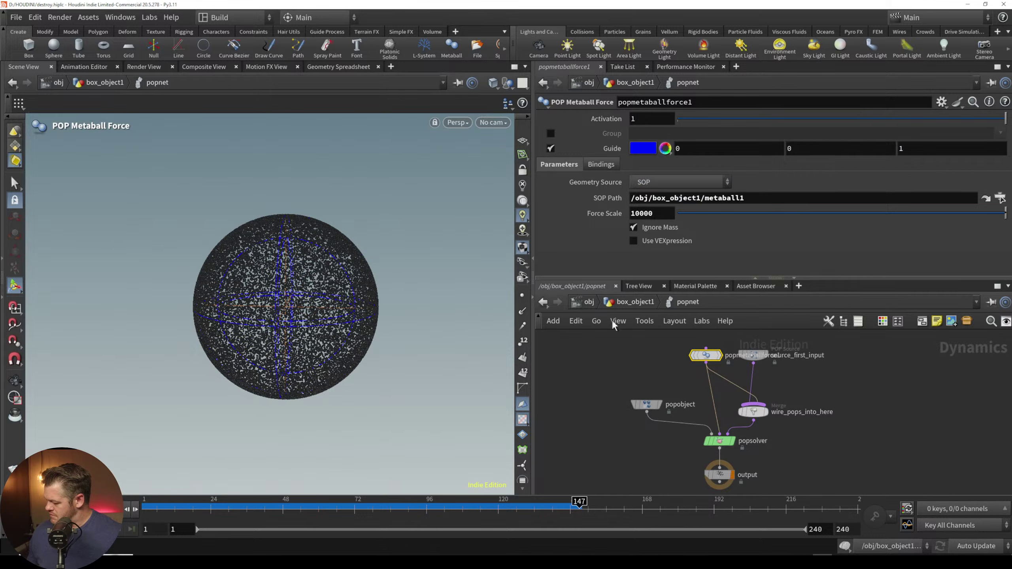
Step: Turn off Ignore Mass on the metaball force and replay the simulation from the first frame
click(636, 226)
key(ctrl+Up)
key(Up)
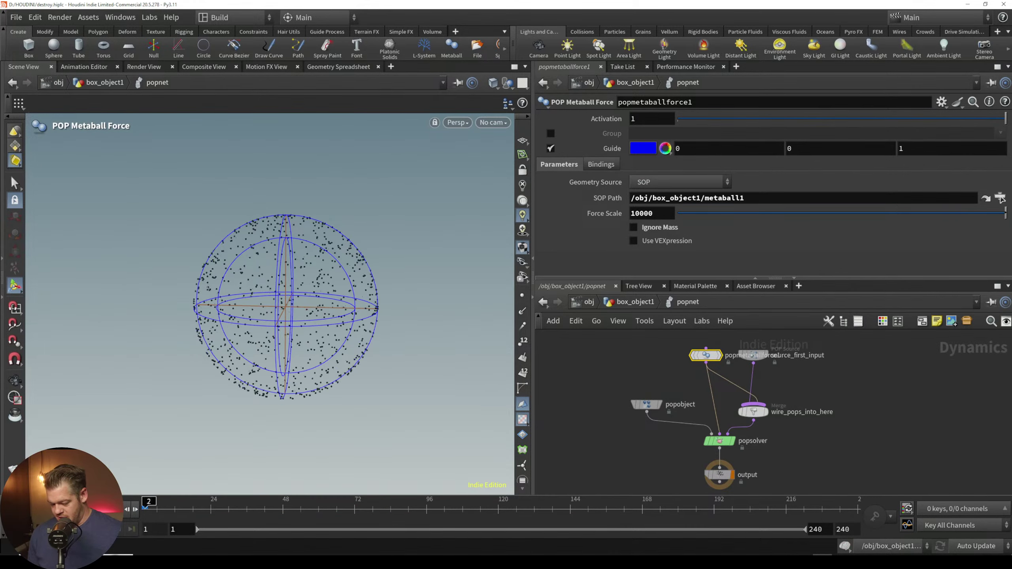
key(Up)
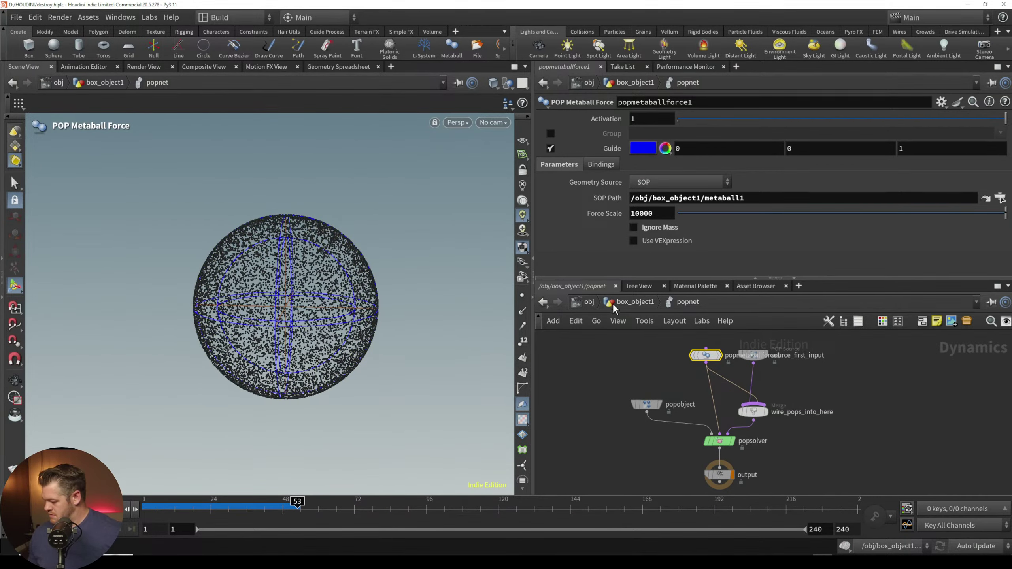
Step: Switch metaball1's mode to Field Radius and replay the particle simulation from the object level
click(635, 302)
click(621, 356)
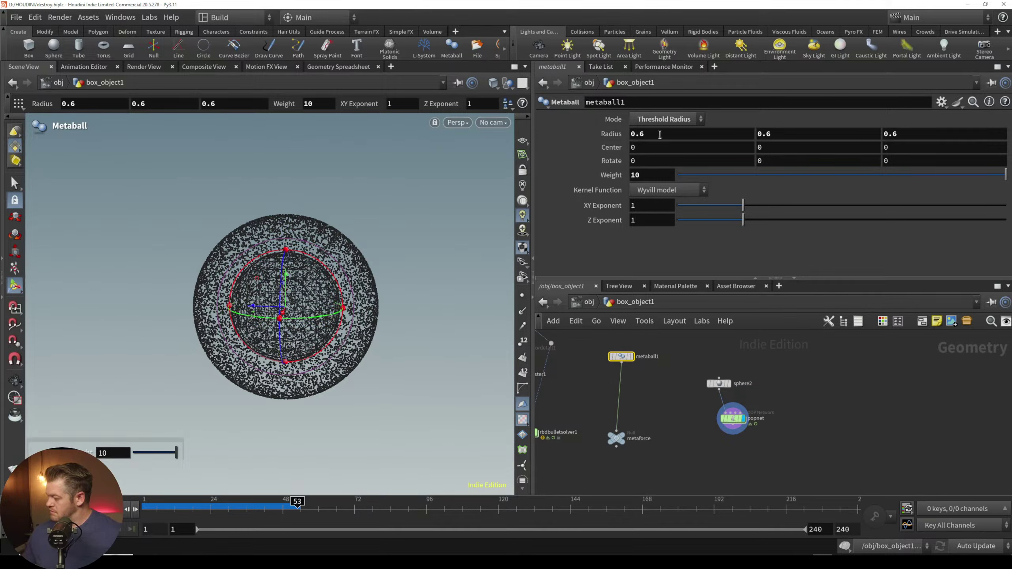
click(667, 119)
click(672, 125)
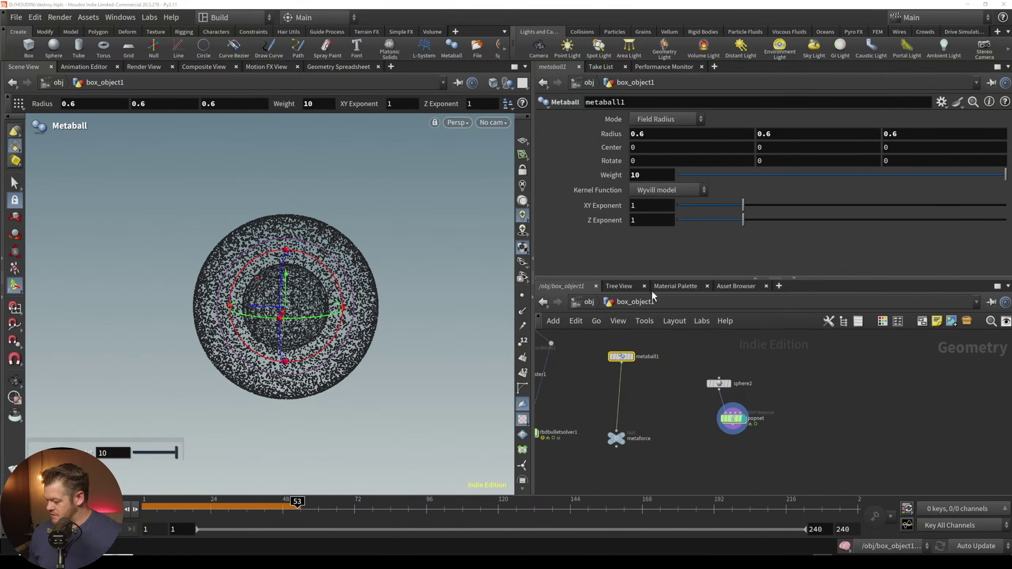
click(588, 303)
key(ctrl+Up)
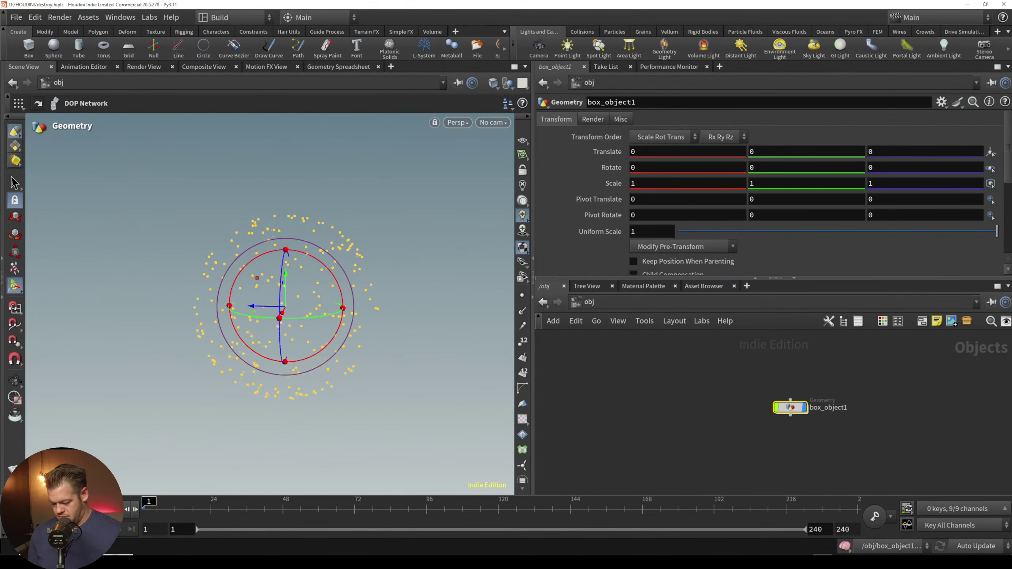
key(Up)
key(Up)
key(ctrl+Up)
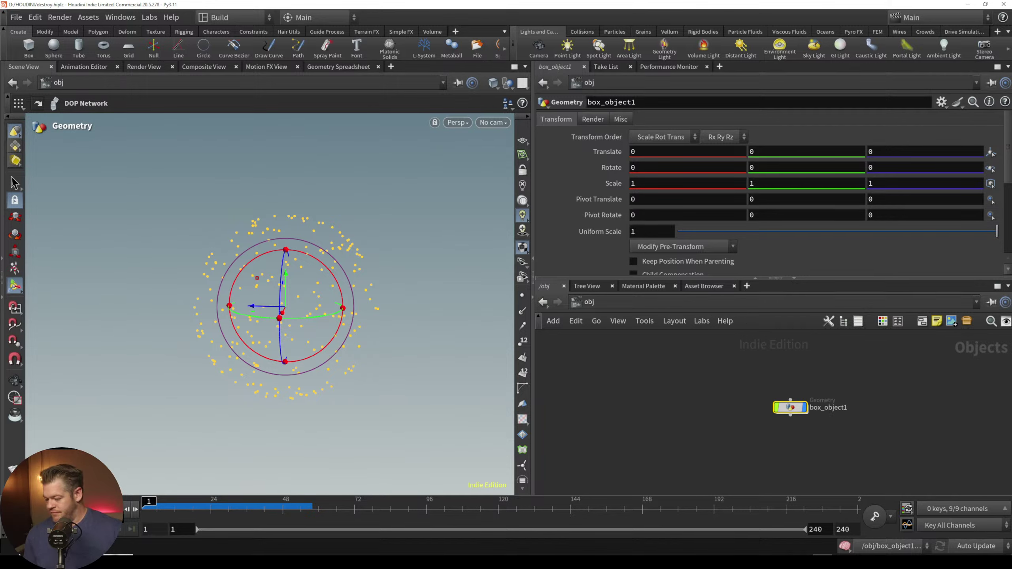
Step: Return inside box_object1, enlarge metaball1's radius to 1.7 on all three axes and play the simulation
double_click(790, 407)
click(733, 421)
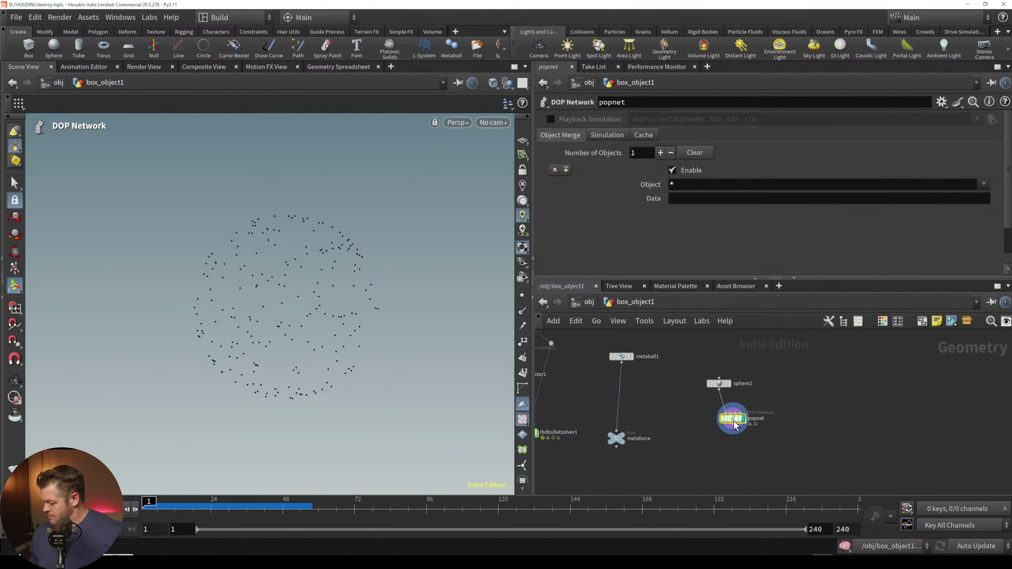
click(620, 356)
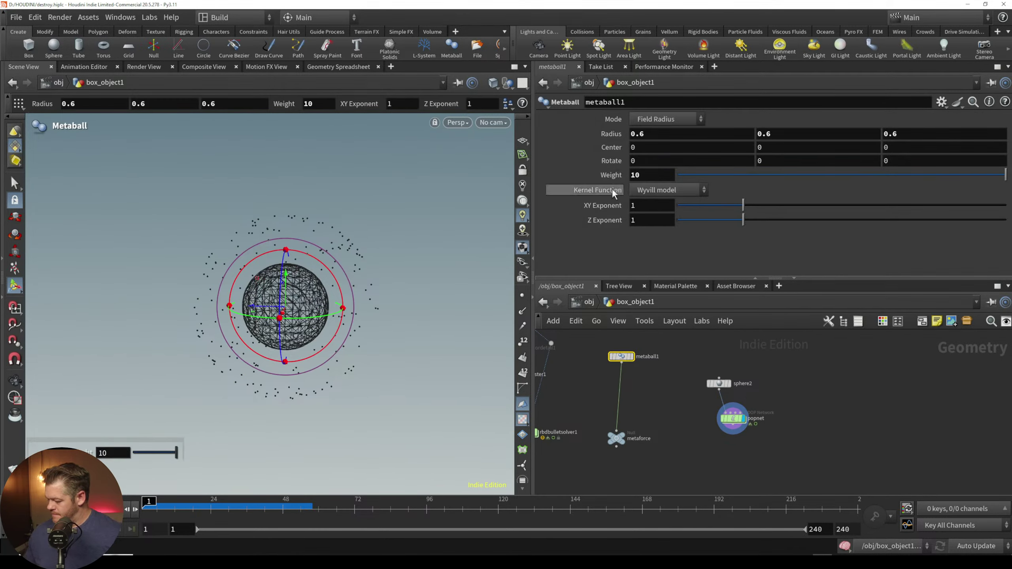
middle_drag(617, 134, 696, 133)
key(Up)
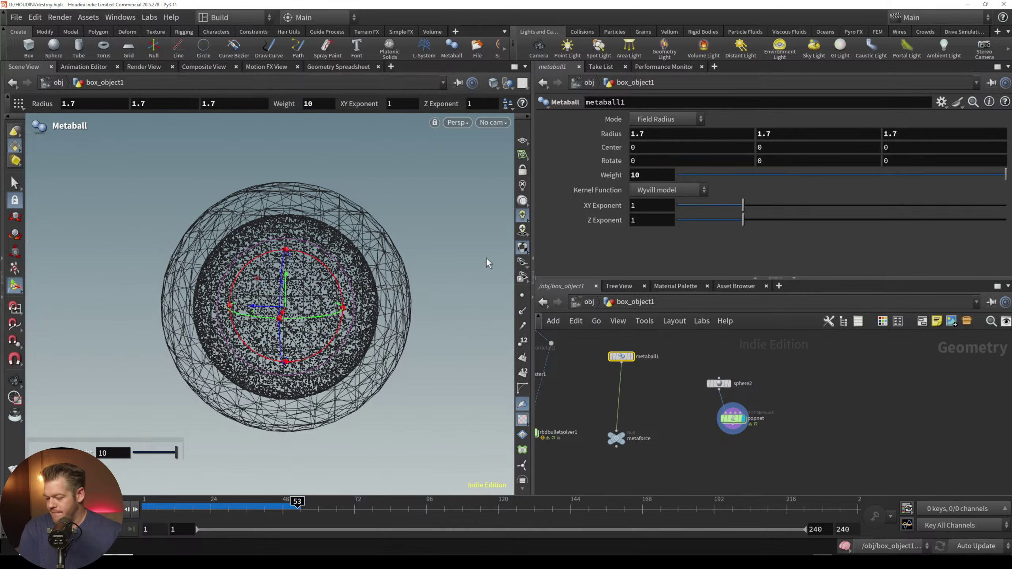
Step: Inside popnet, cut popmetaballforce1's existing wires and insert it between source_first_input and wire_pops_into_here
click(677, 367)
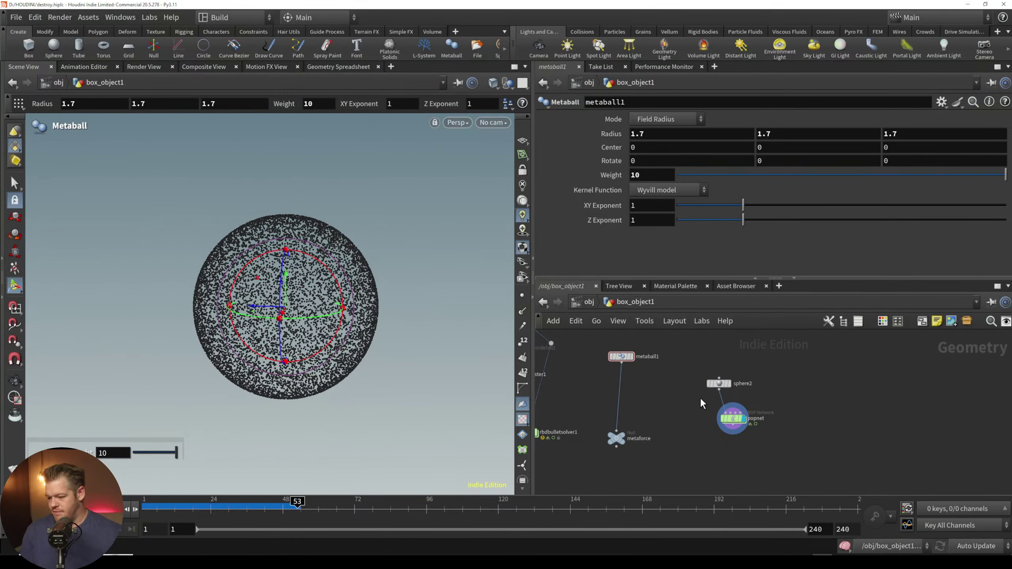
double_click(732, 418)
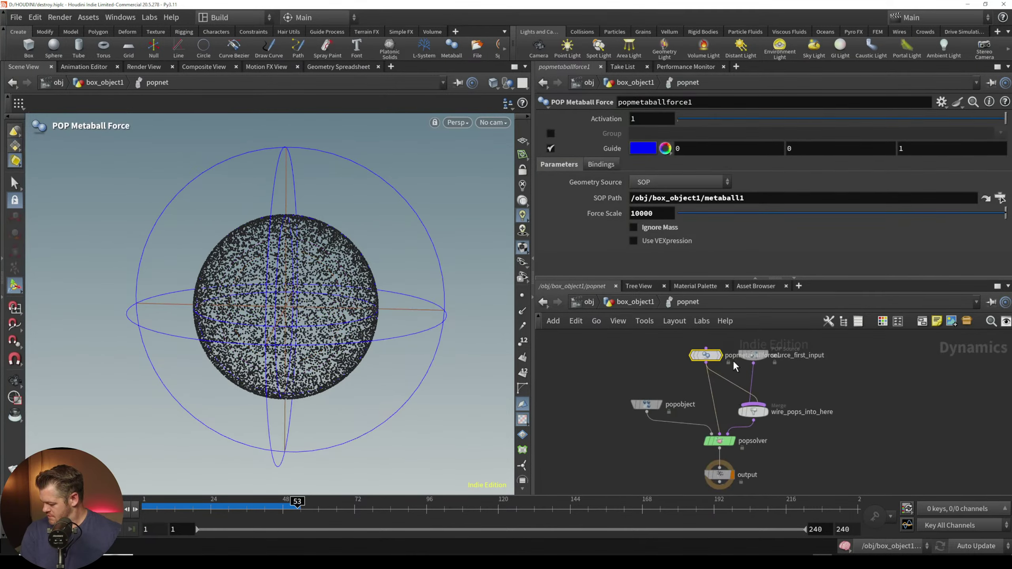
click(705, 348)
key(Escape)
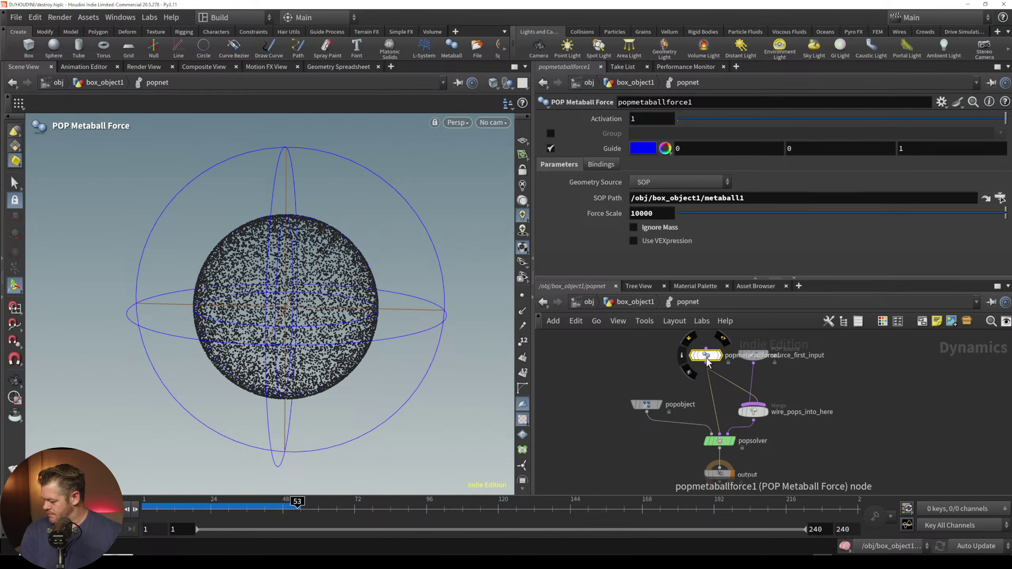
drag(706, 355, 699, 385)
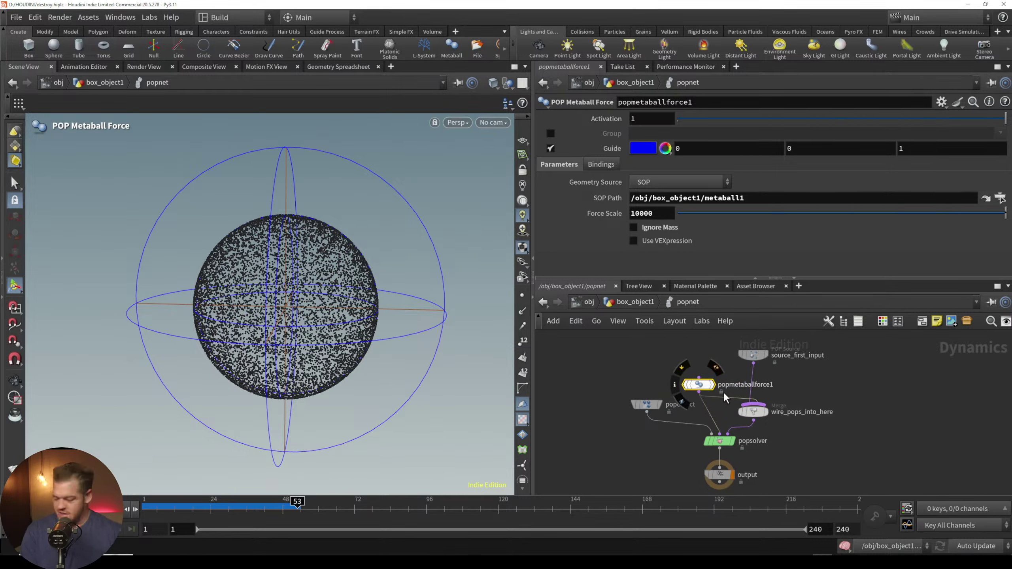
key(y)
mouse_move(717, 399)
mouse_down()
mouse_move(702, 412)
mouse_move(749, 385)
mouse_up()
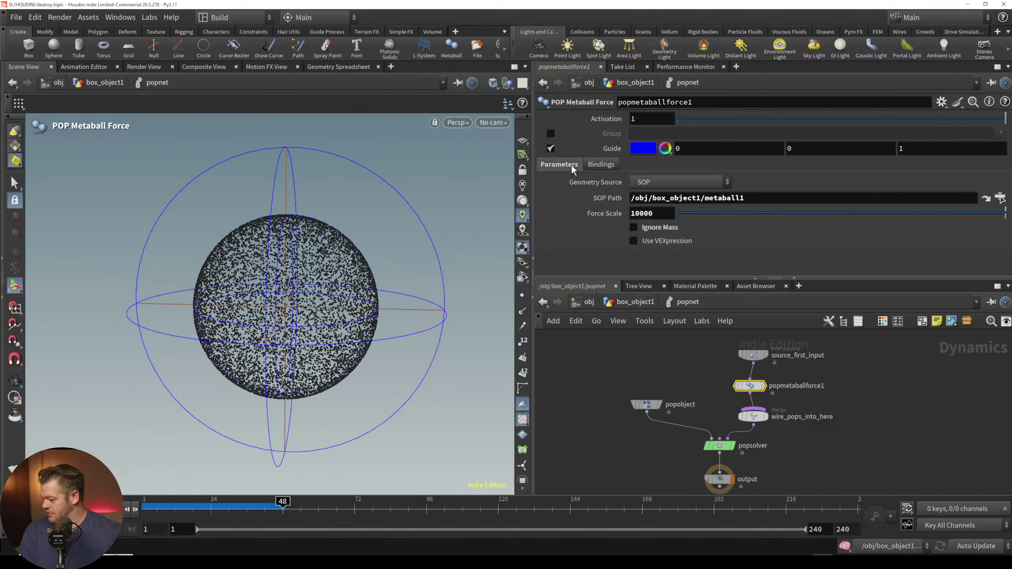
Step: Check the metaball force's Bindings, restrict the force to the stream_source_first_input group, and replay from the first frame
click(594, 167)
click(550, 133)
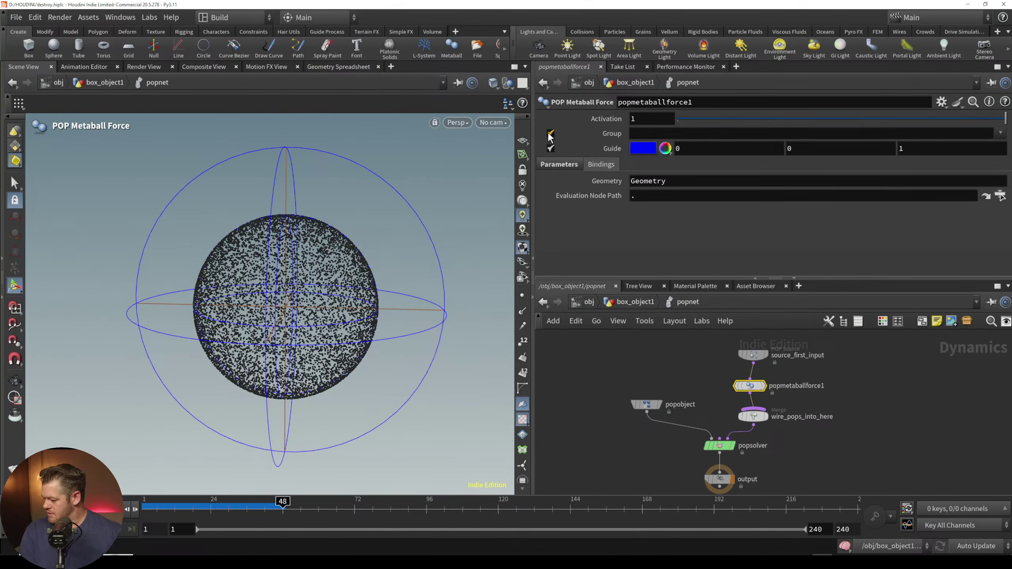
click(1000, 133)
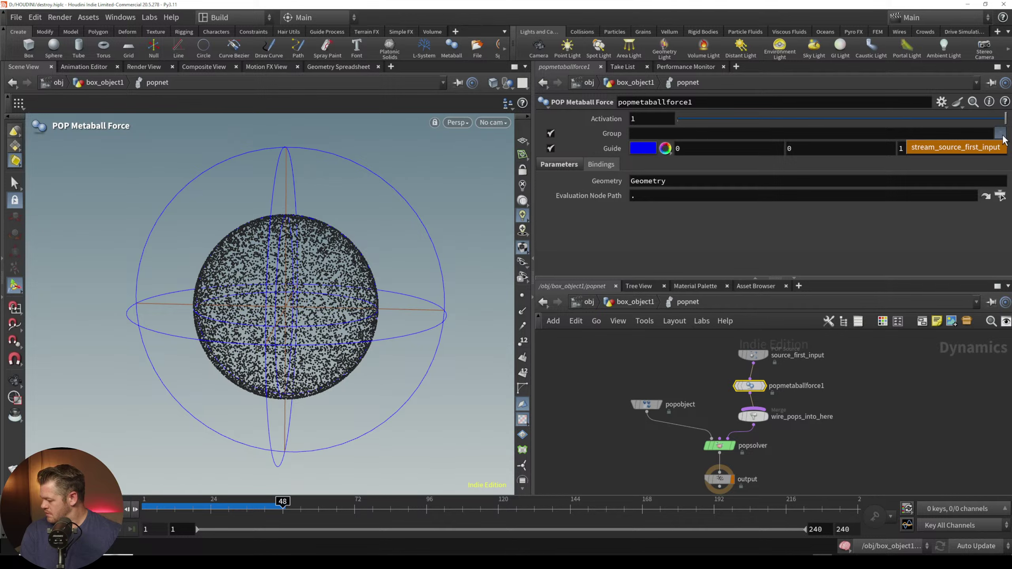
click(1002, 148)
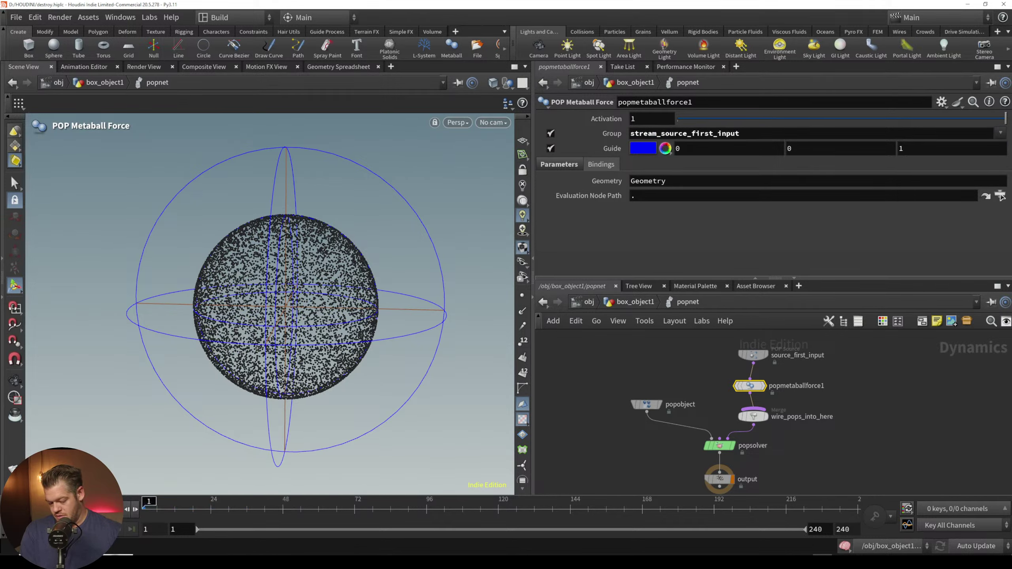
Step: Try a Force Scale of 100000000 on the metaball force and set it back to 1
click(553, 170)
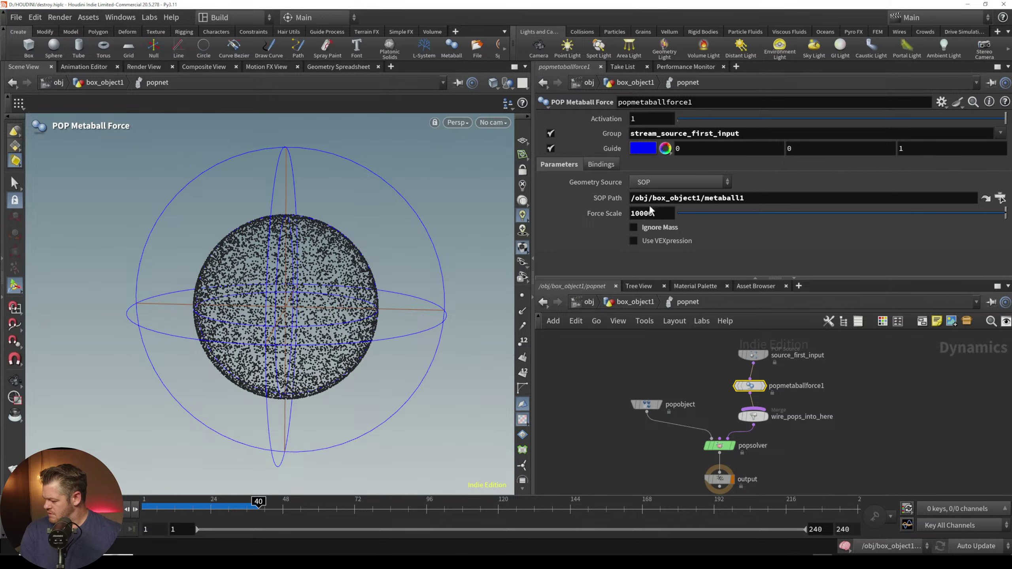
text(000000)
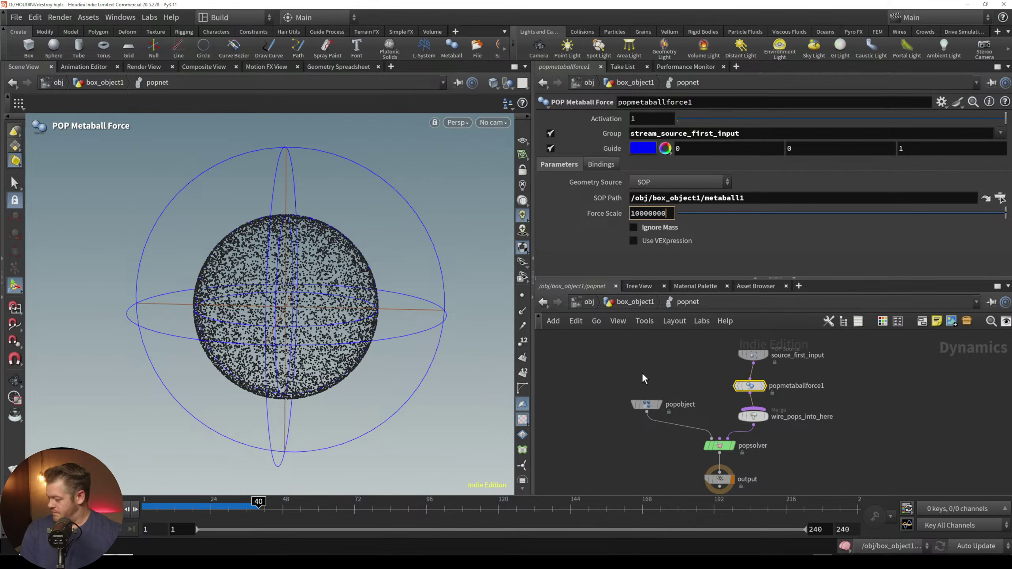
key(Return)
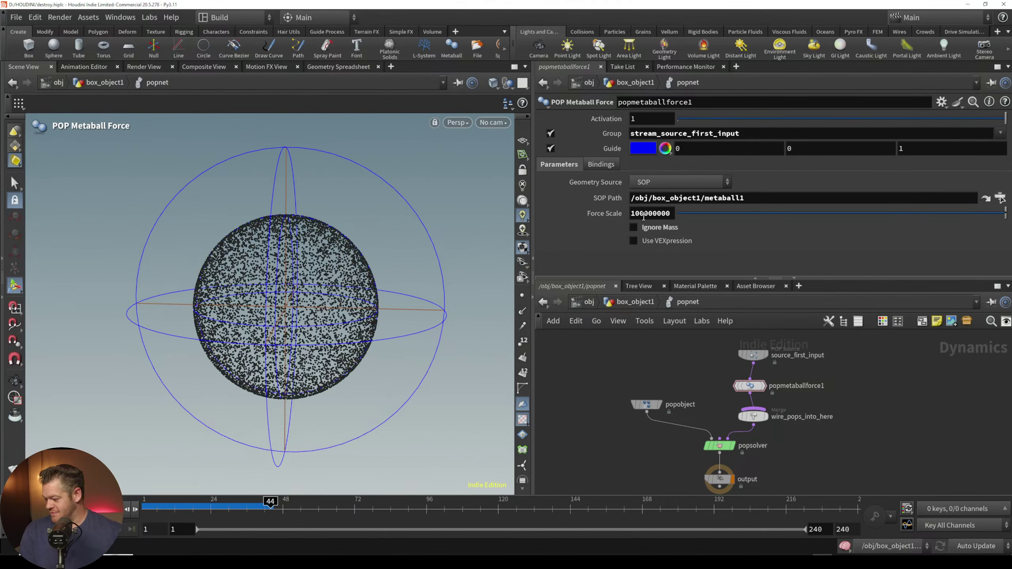
key(BackSpace)
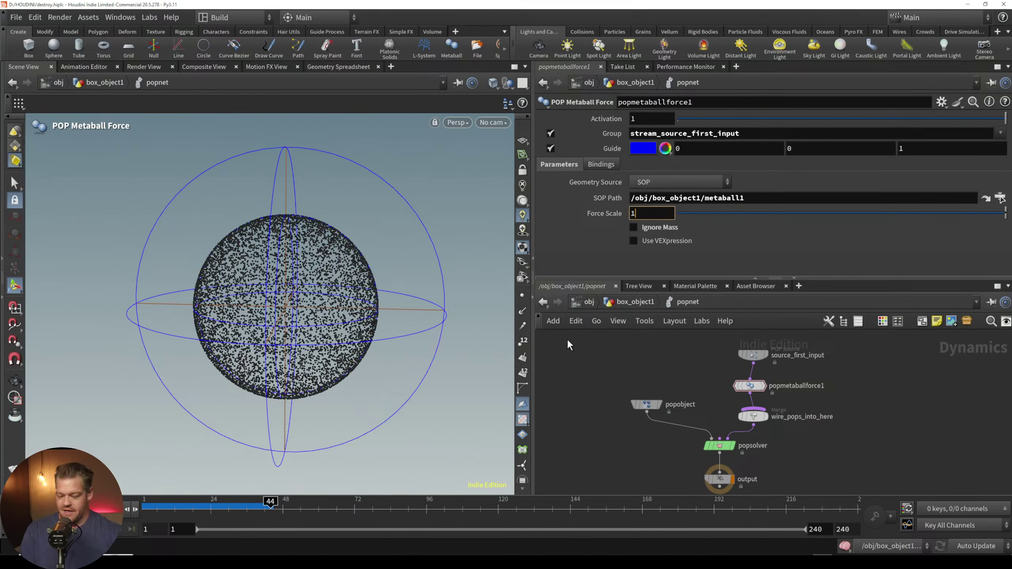
key(Return)
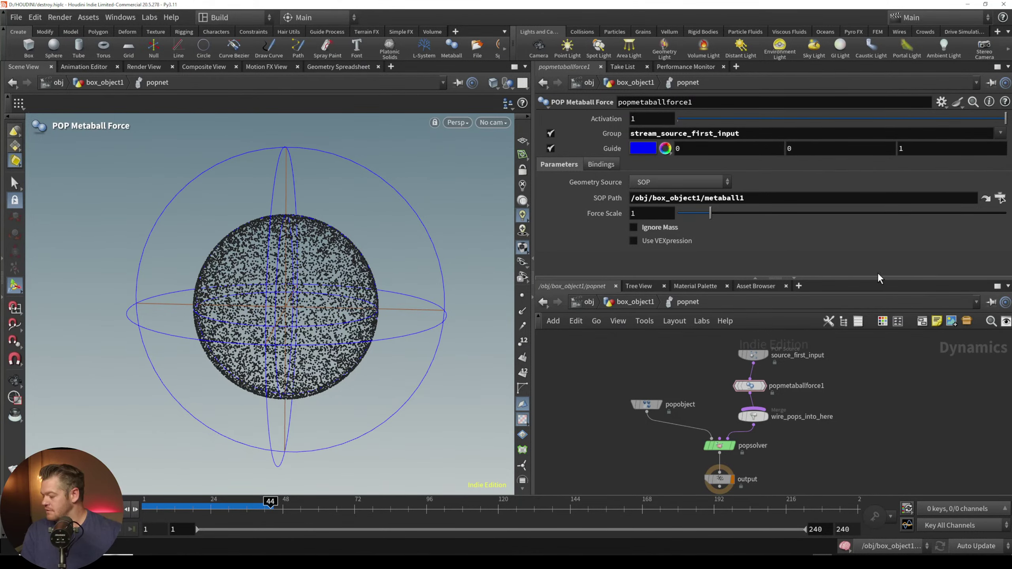
Step: Return to box_object1, shift rbdbulletsolver1 slightly, and search the available nodes for a sphere
click(617, 303)
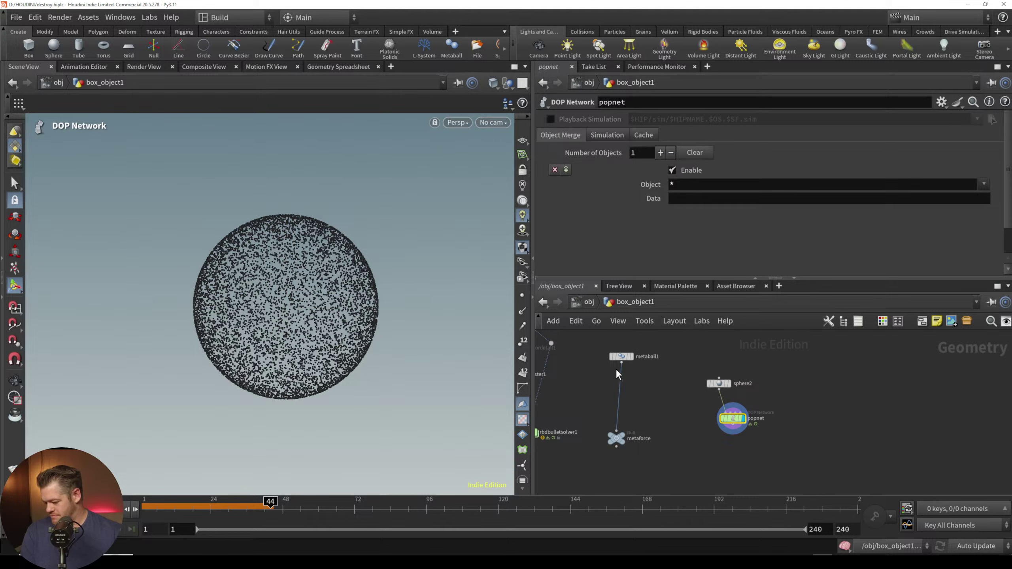
middle_drag(626, 426, 754, 429)
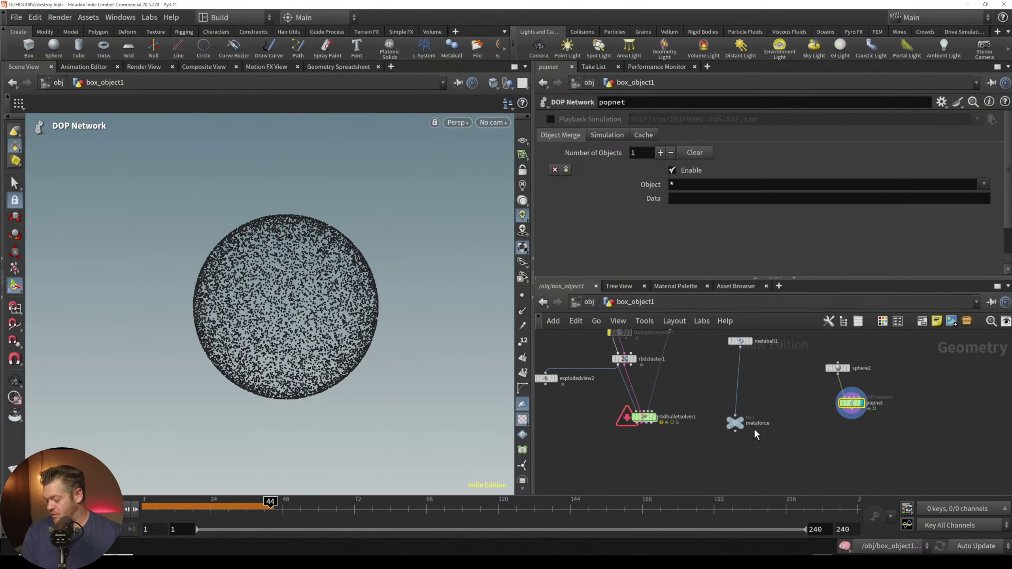
drag(643, 417, 637, 427)
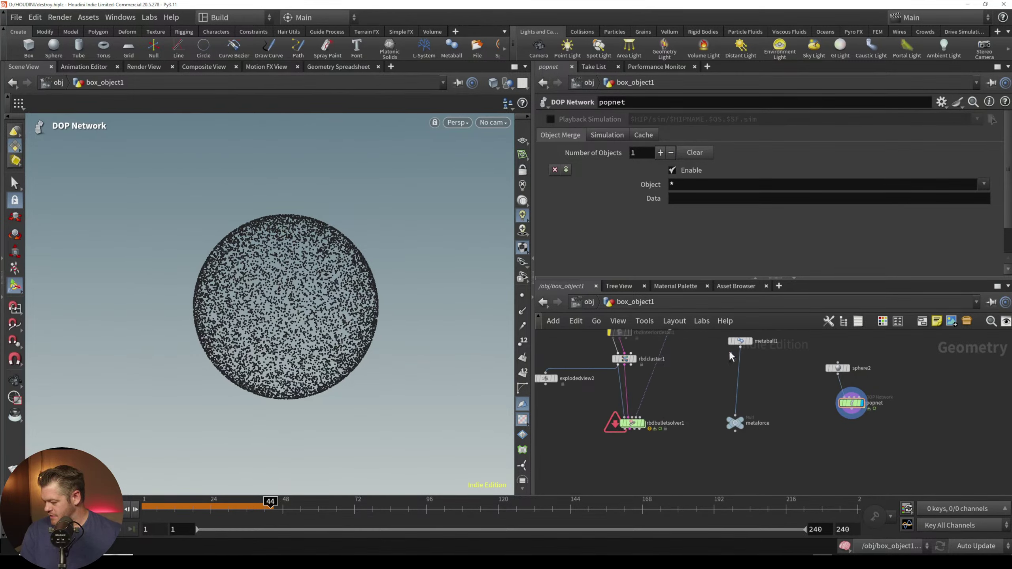
key(Tab)
text(sph)
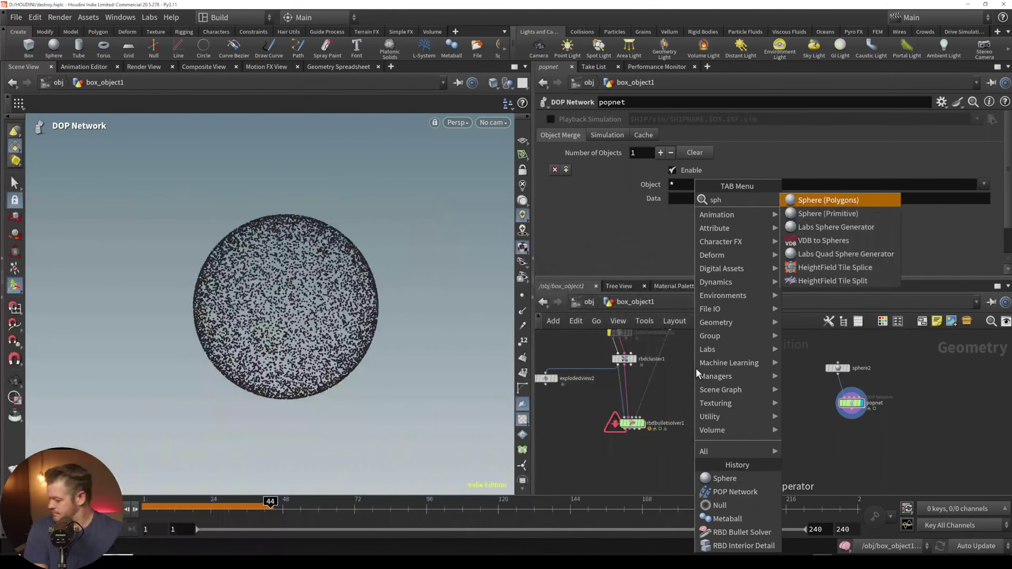
Step: Move metaball1 and metaforce aside, cut the wire from sphere2 to popnet, and return to frame 1
click(883, 373)
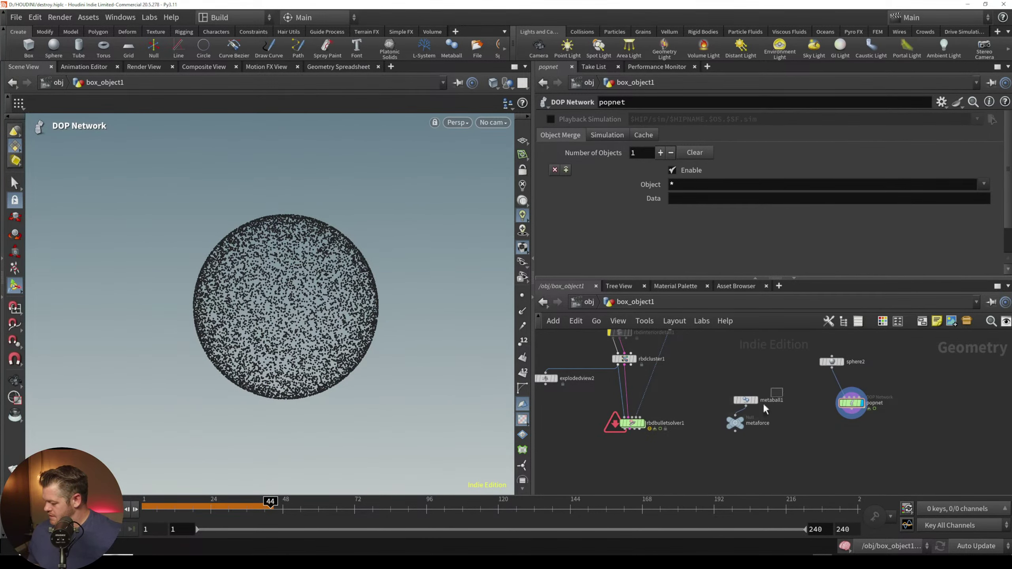
click(748, 401)
drag(748, 401, 771, 417)
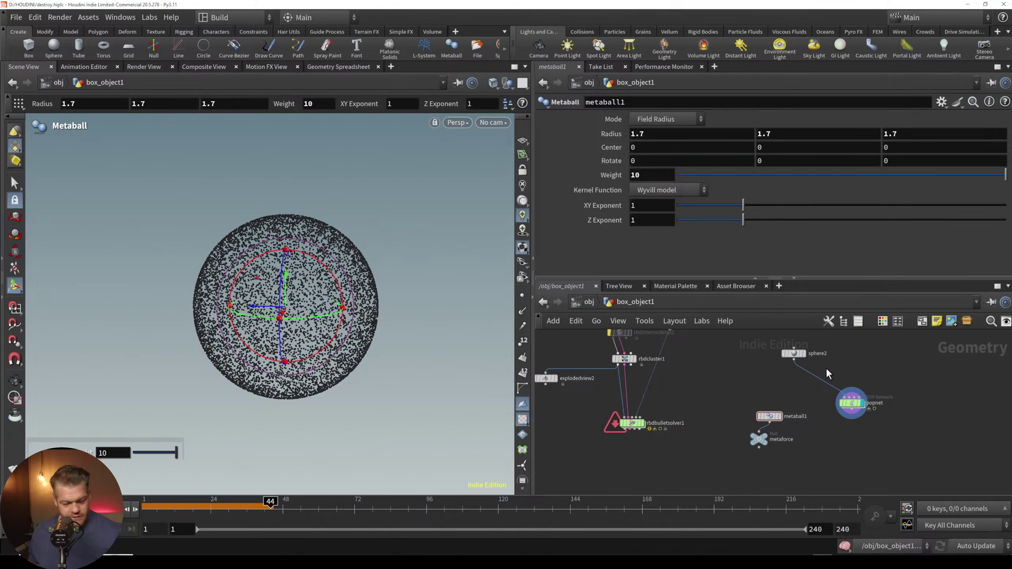
key(y)
drag(825, 368, 782, 392)
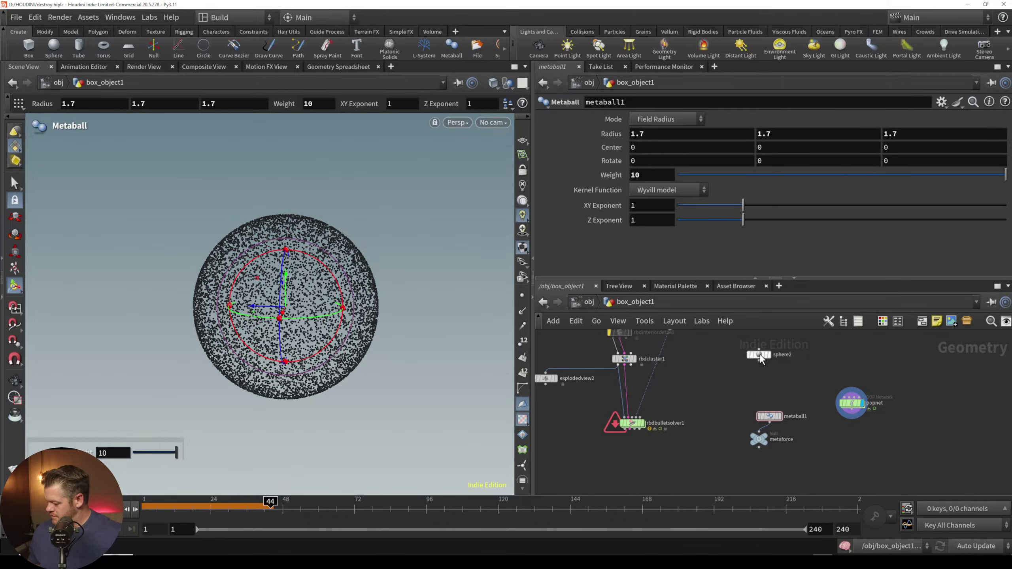
key(ctrl+Up)
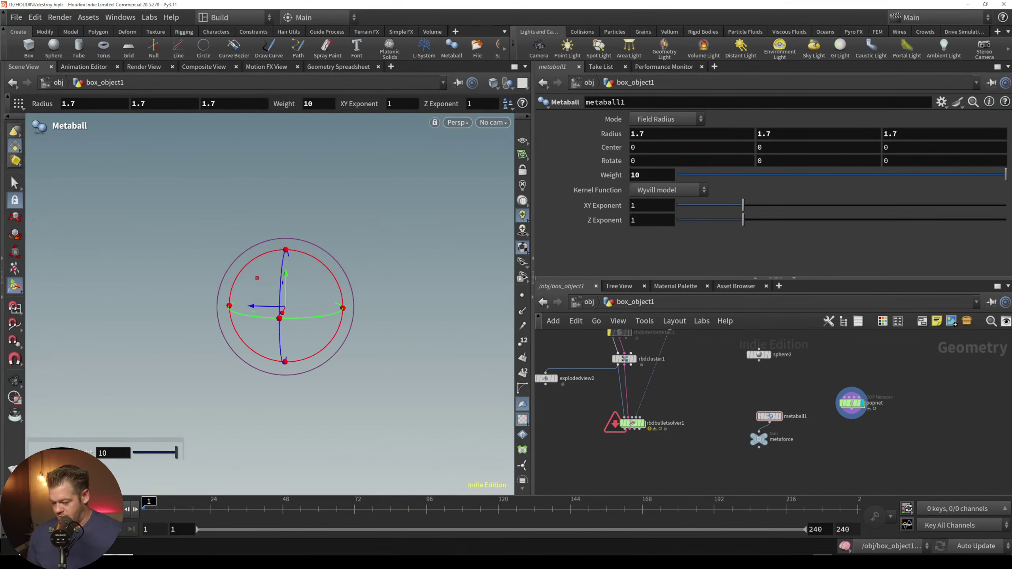
Step: Append a Transform node below sphere2 and display its result
click(769, 355)
drag(761, 355, 739, 352)
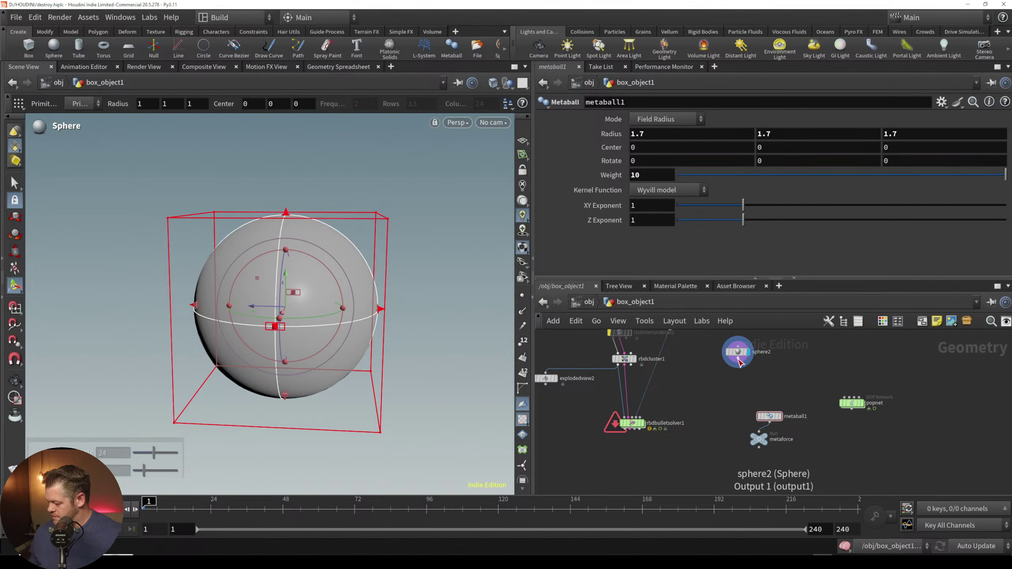
key(Tab)
text(tran)
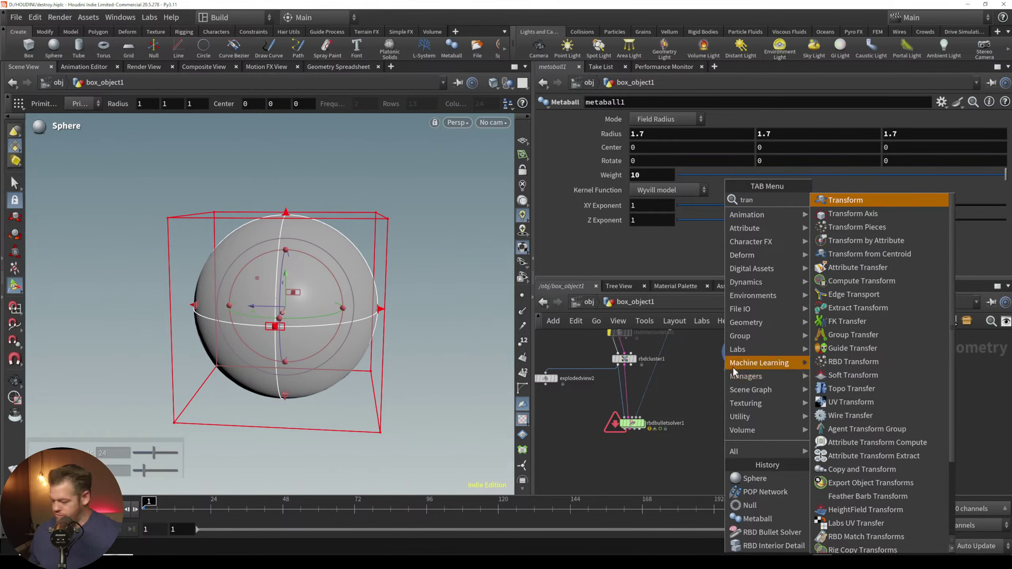
click(840, 203)
click(725, 376)
click(735, 376)
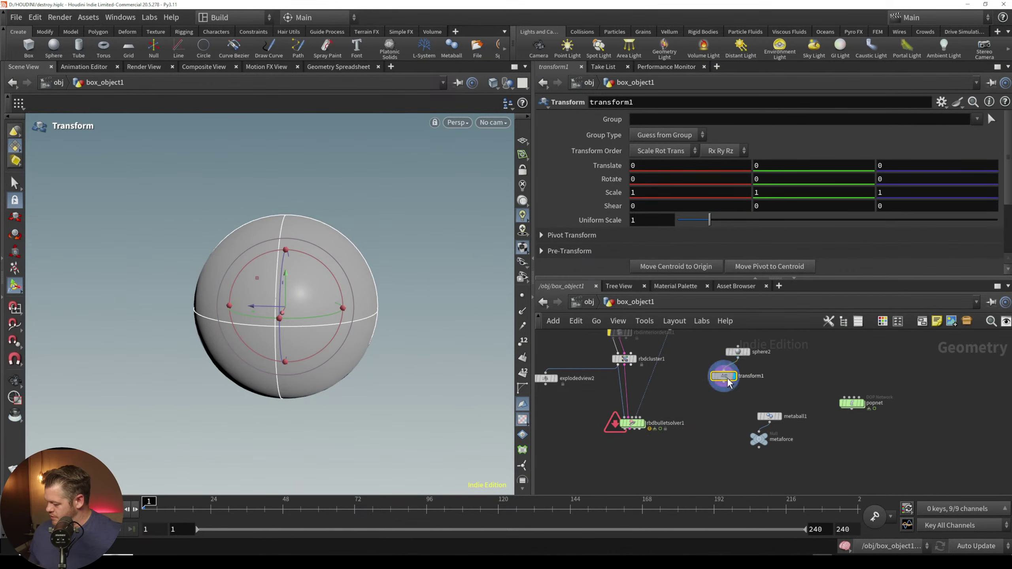
Step: Show voronoifracture1 as a template wireframe alongside the sphere to compare their sizes
middle_drag(583, 400, 588, 480)
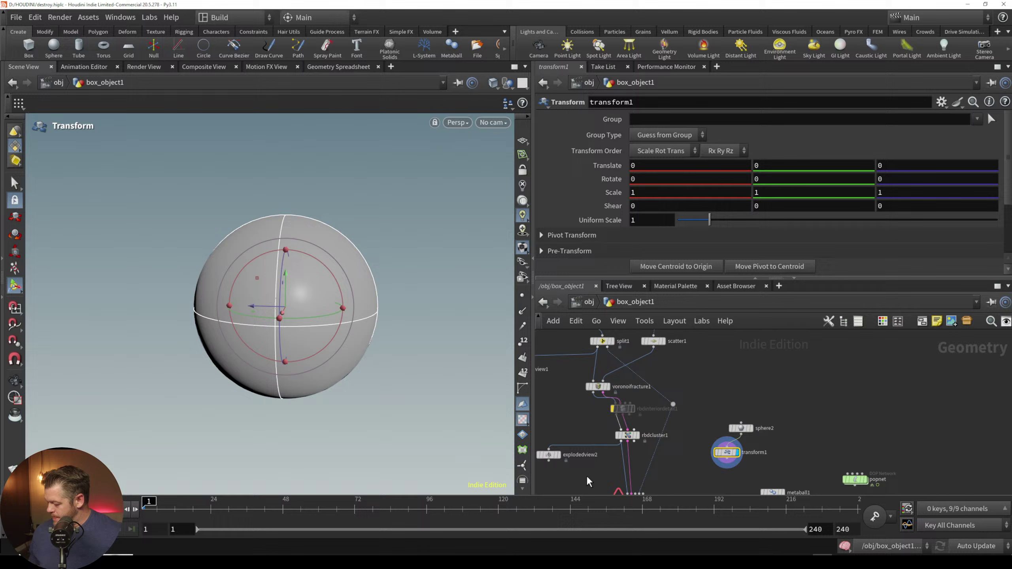
click(603, 386)
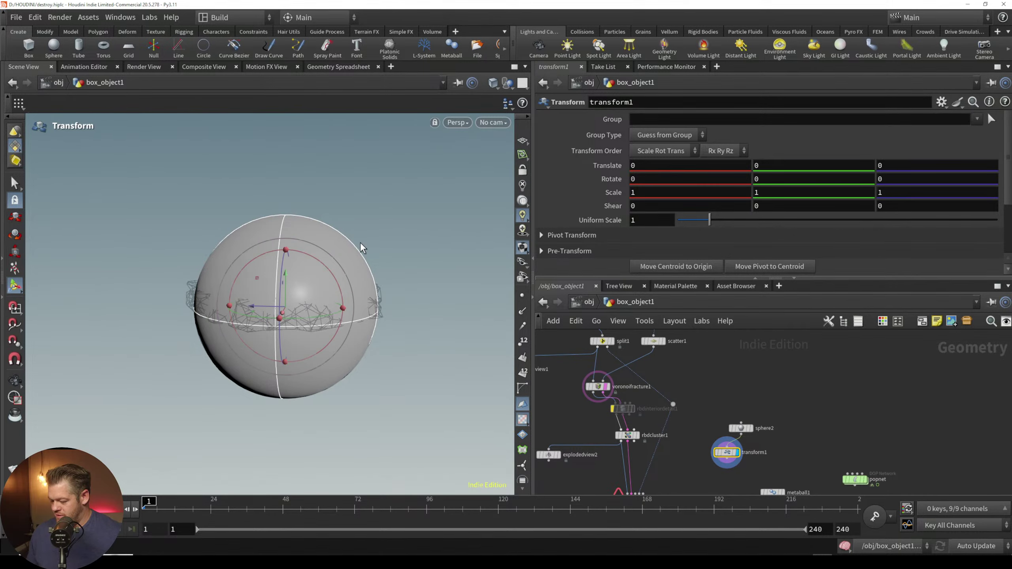
alt+drag(361, 243, 303, 334)
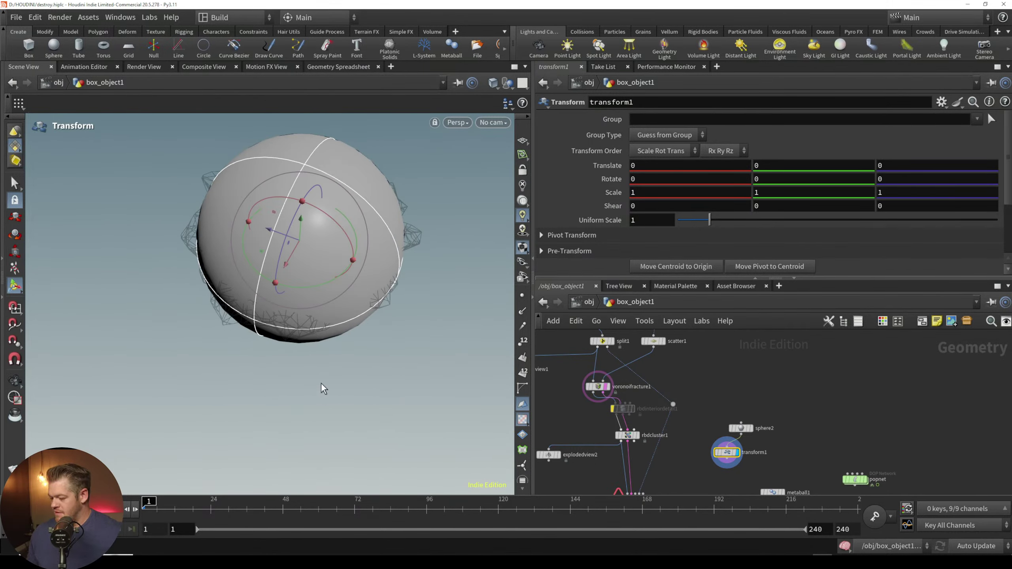
alt+middle_drag(350, 334, 331, 418)
alt+right_drag(331, 419, 309, 412)
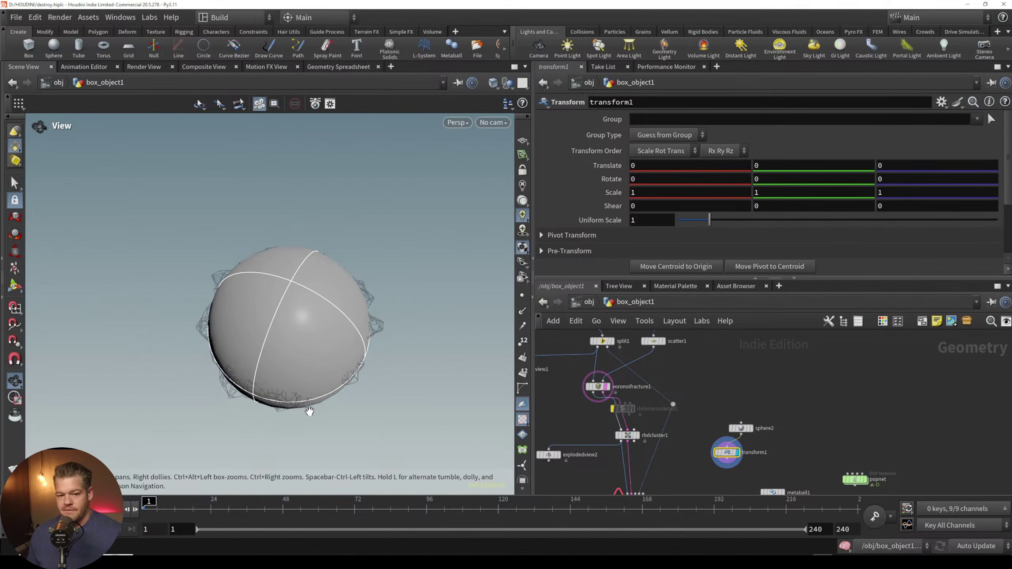
alt+drag(311, 415, 312, 396)
key(Return)
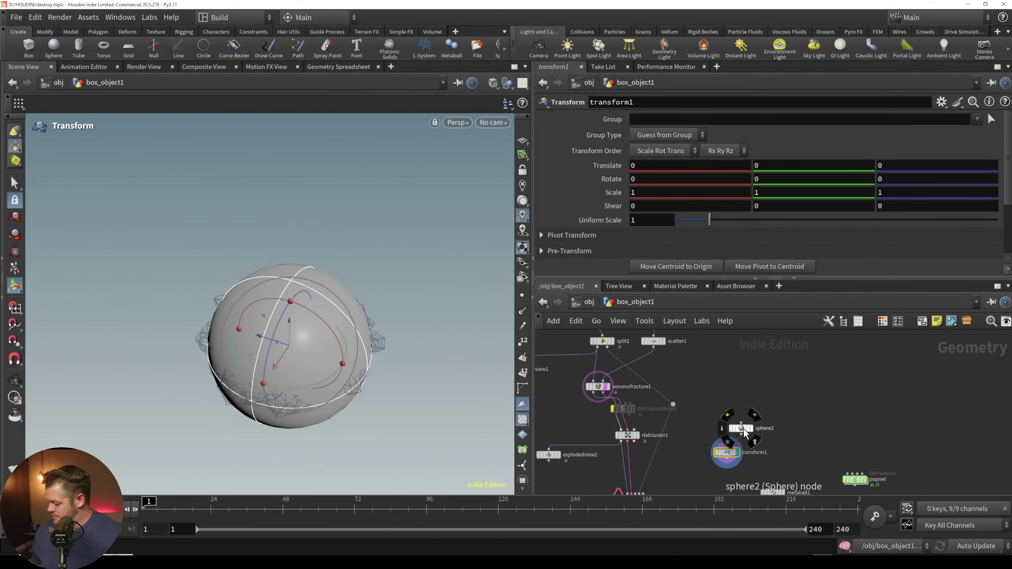
Step: Shrink sphere2 well below the width of the fractured area and lower it with transform1 to a Translate Y of -0.303463
click(739, 429)
drag(709, 191, 684, 194)
key(space)
drag(323, 414, 292, 305)
click(726, 453)
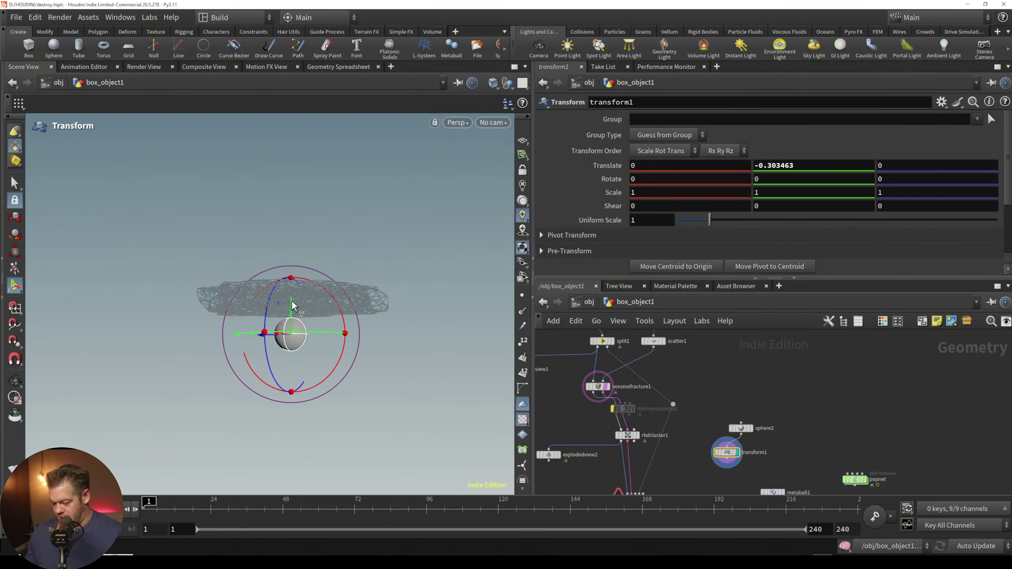
Step: Keyframe transform1's Translate at frame 1, and raise the sphere to Y 1.36281 with a second Translate key at frame 49
alt+click(618, 167)
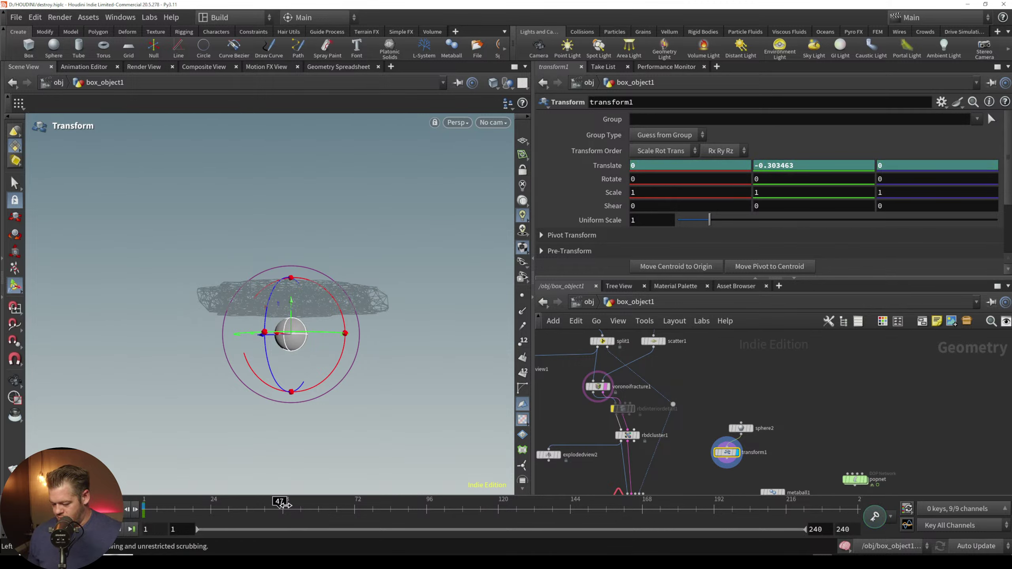
drag(350, 512, 286, 510)
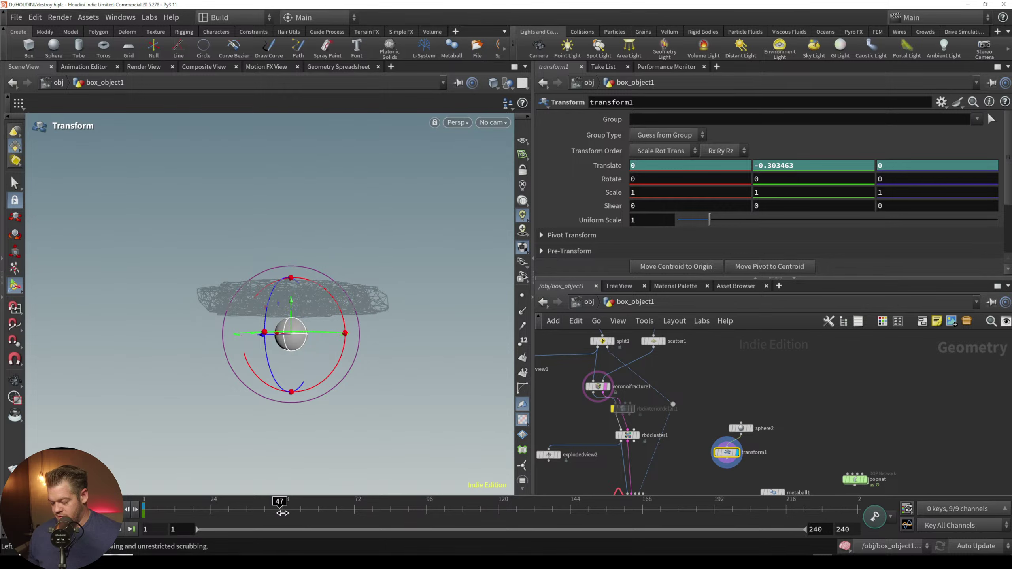
drag(303, 354, 303, 218)
key(k)
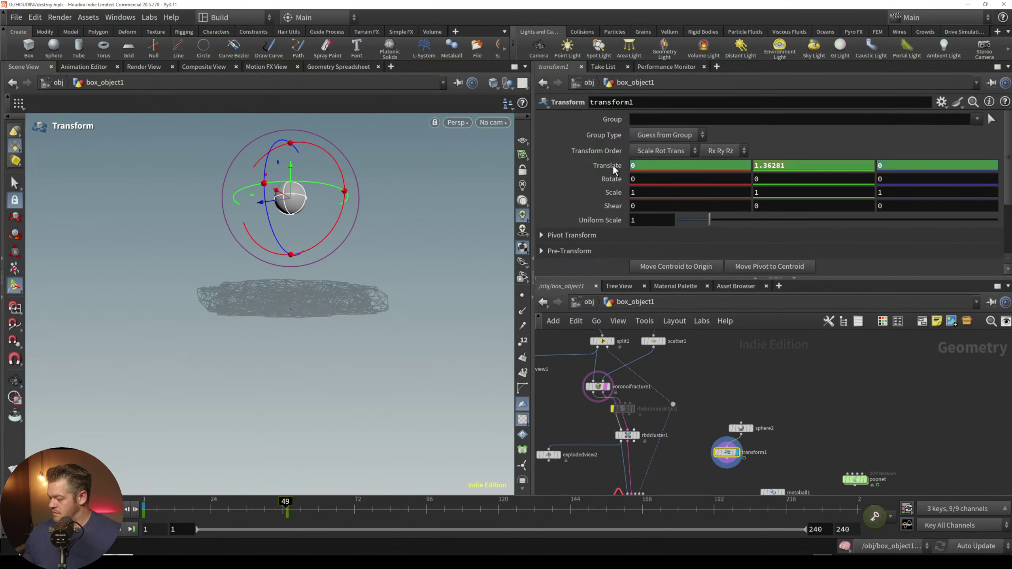
Step: Turn on real-time playback, play the sphere's upward animation through the fractured area, and return to frame 1
key(Escape)
alt+drag(342, 283, 345, 276)
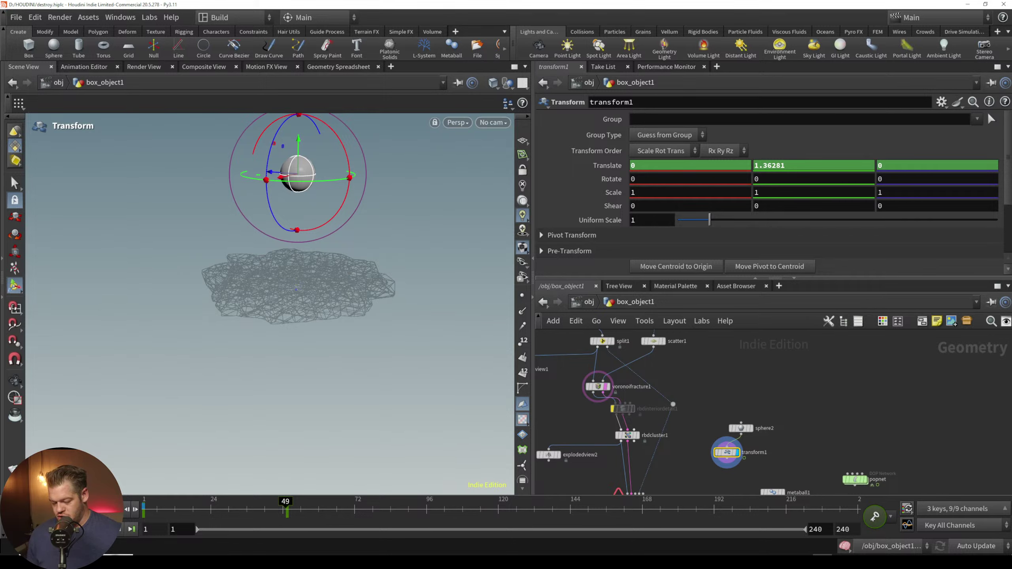
key(ctrl+Up)
key(Up)
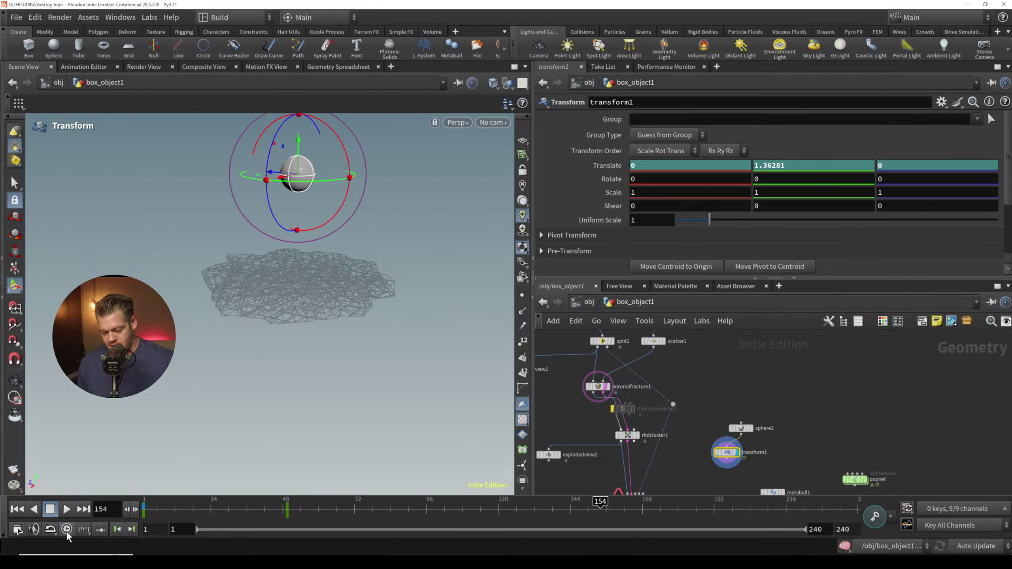
click(19, 511)
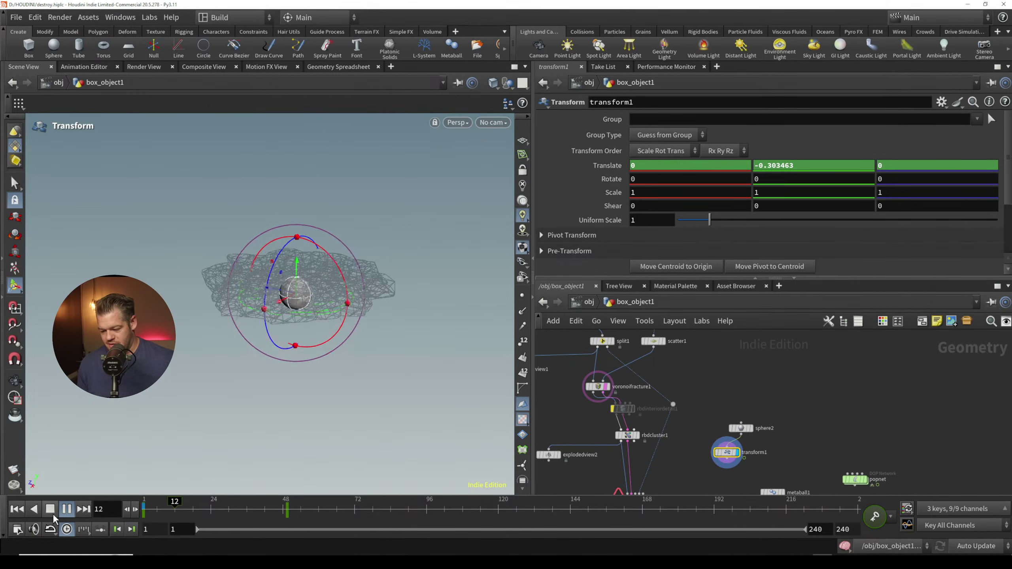
click(21, 508)
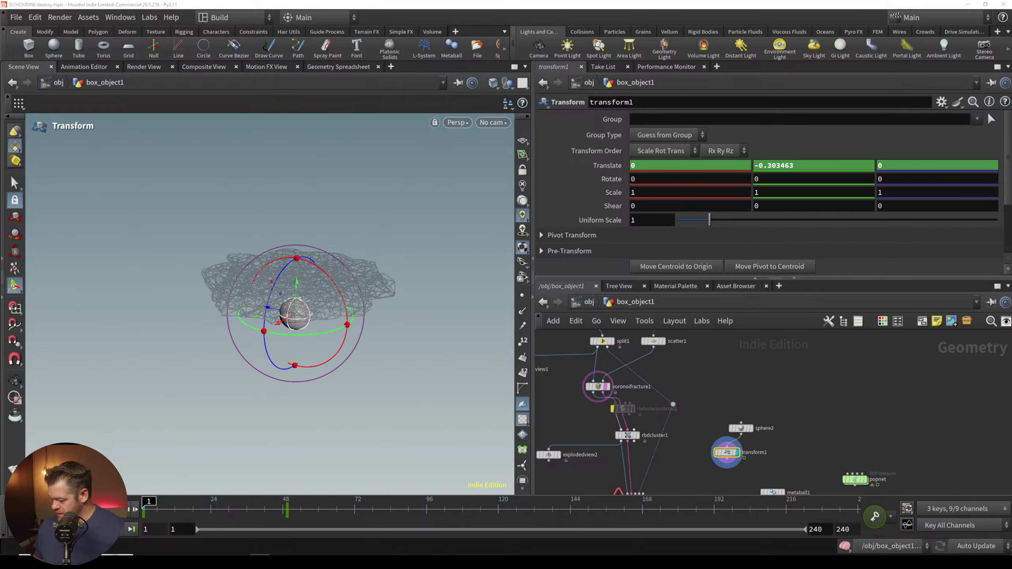
key(Up)
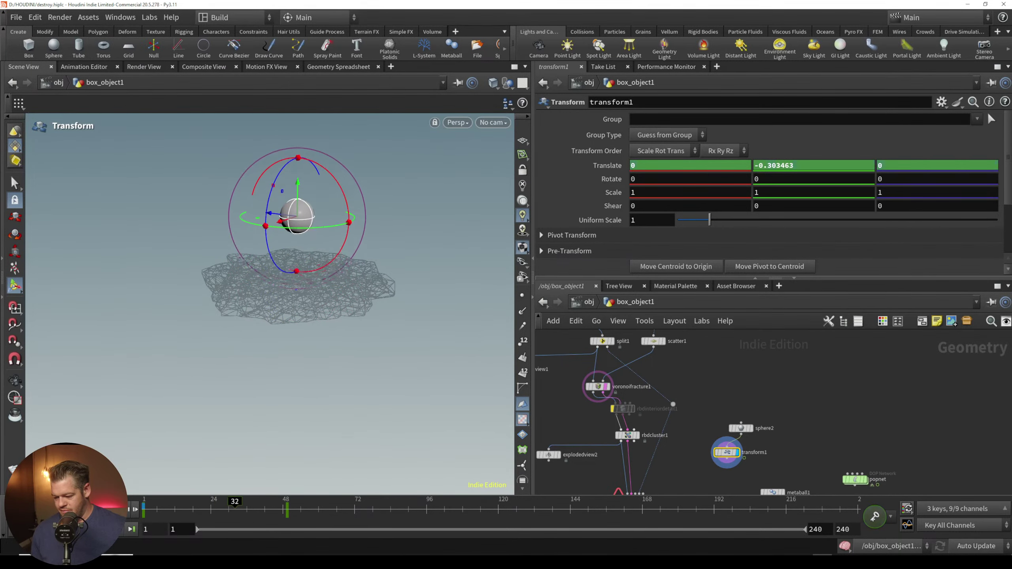
key(Up)
key(ctrl+Up)
middle_drag(663, 468, 676, 409)
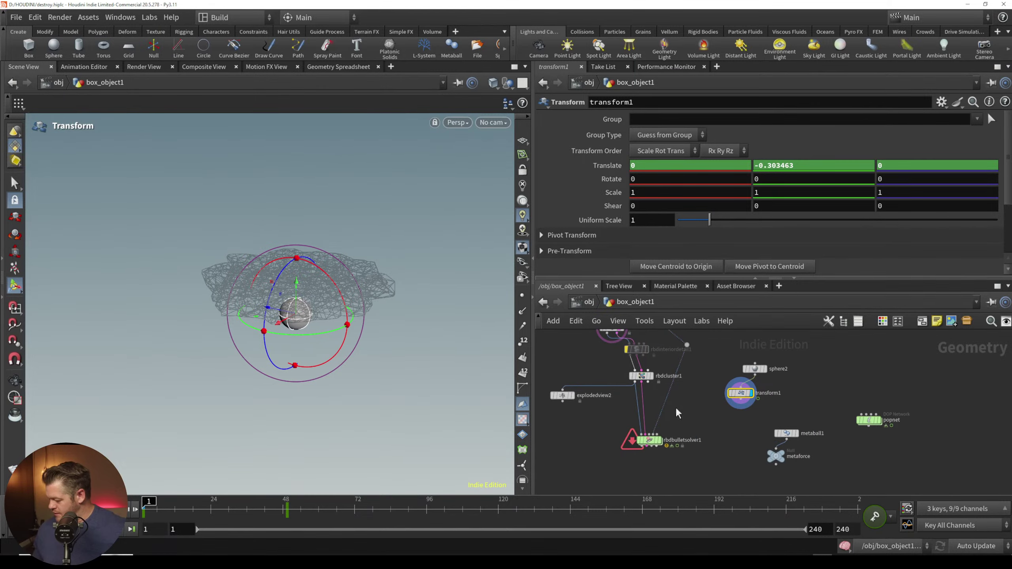
key(Tab)
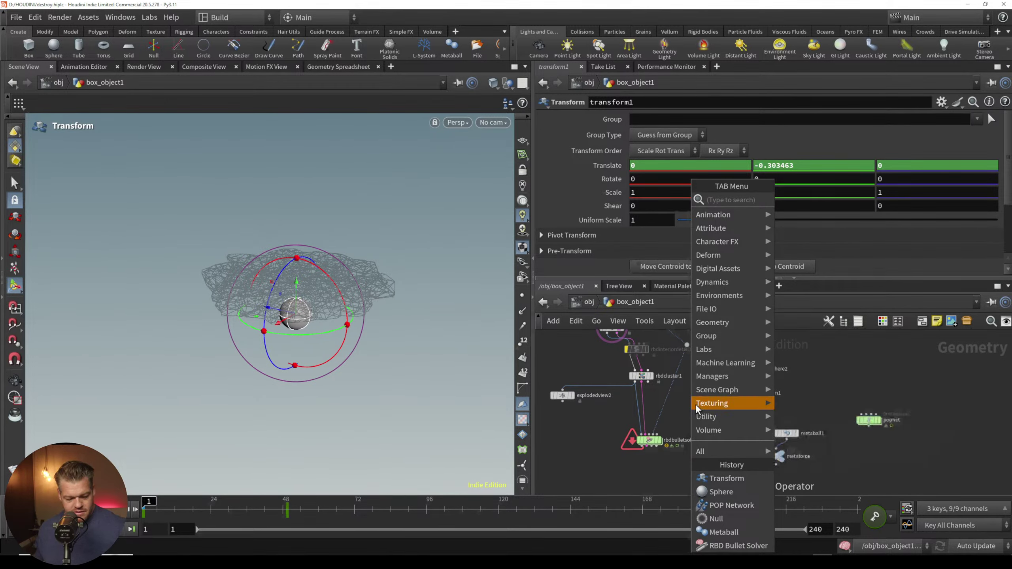
text(merge)
key(Return)
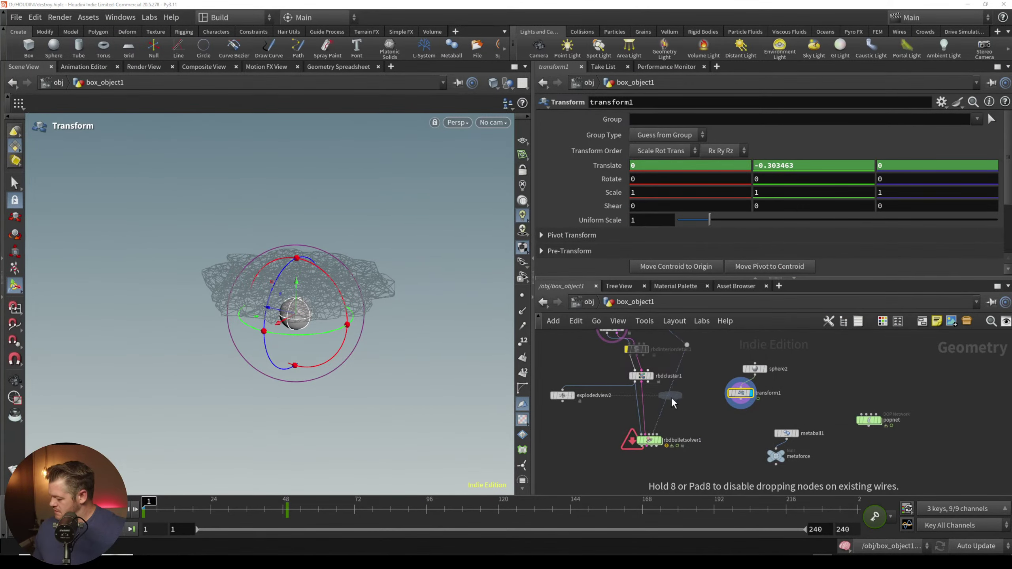
click(670, 398)
click(688, 423)
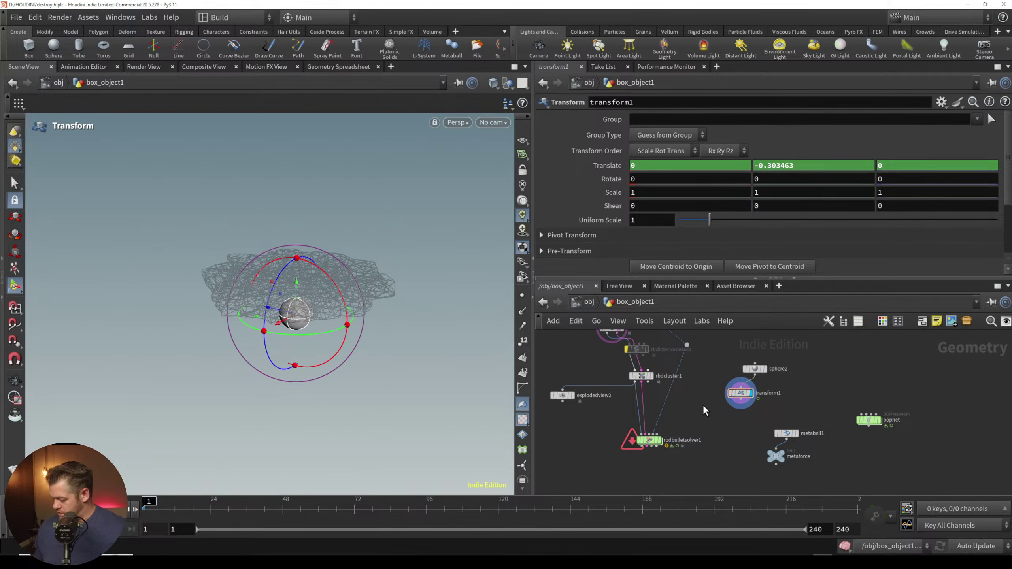
scroll(686, 391, up, 3)
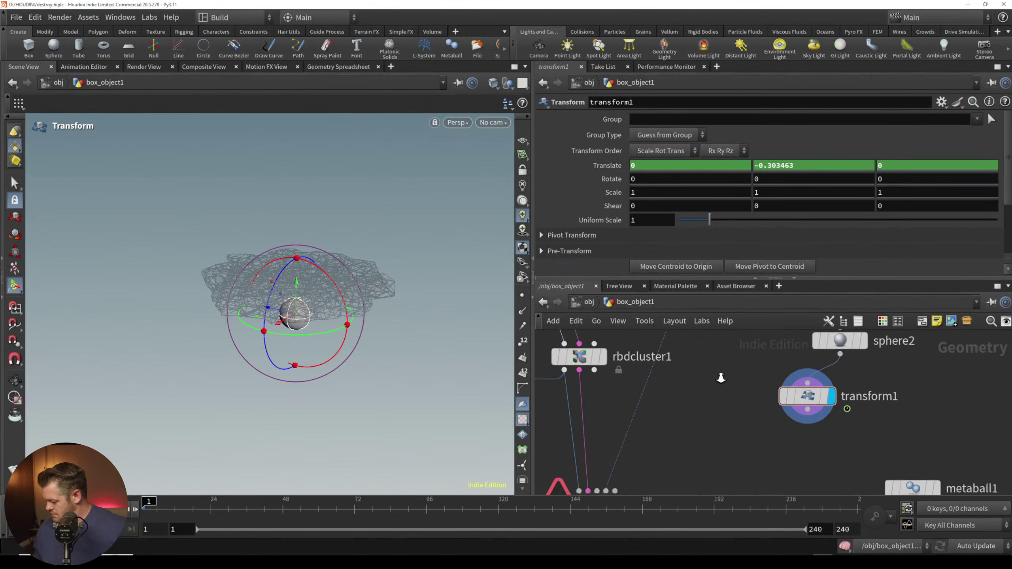
key(Tab)
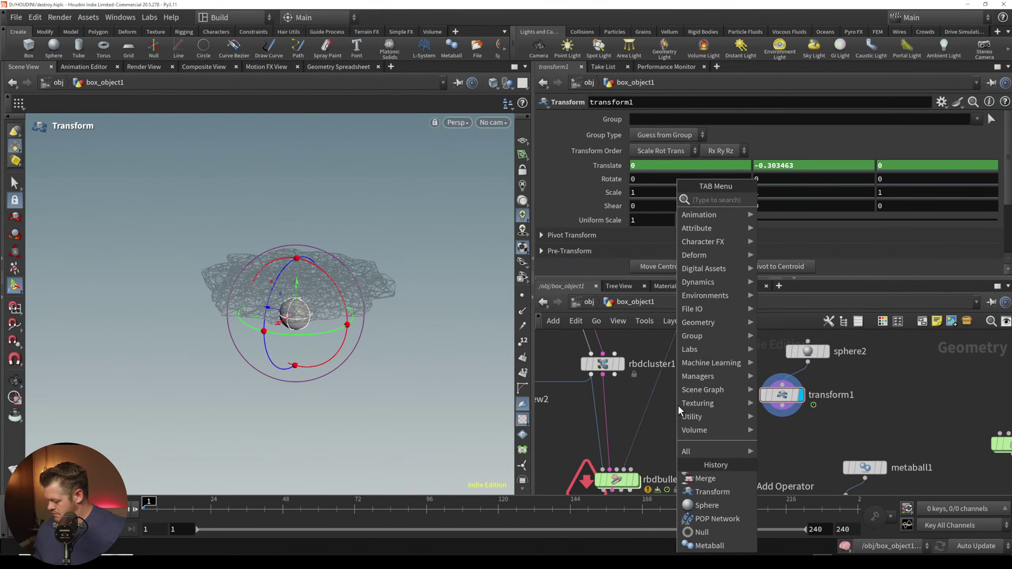
key(Escape)
Step: Insert a Merge node into the split1 wire feeding rbdbulletsolver1 and connect transform1 to it as a second input
key(Tab)
mouse_move(664, 433)
text(merge)
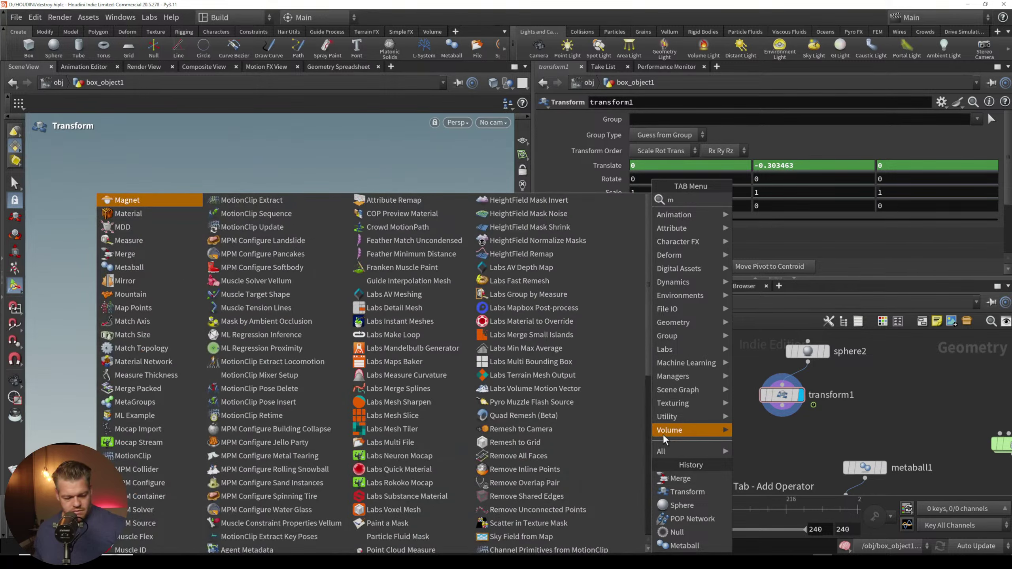
click(753, 200)
click(651, 414)
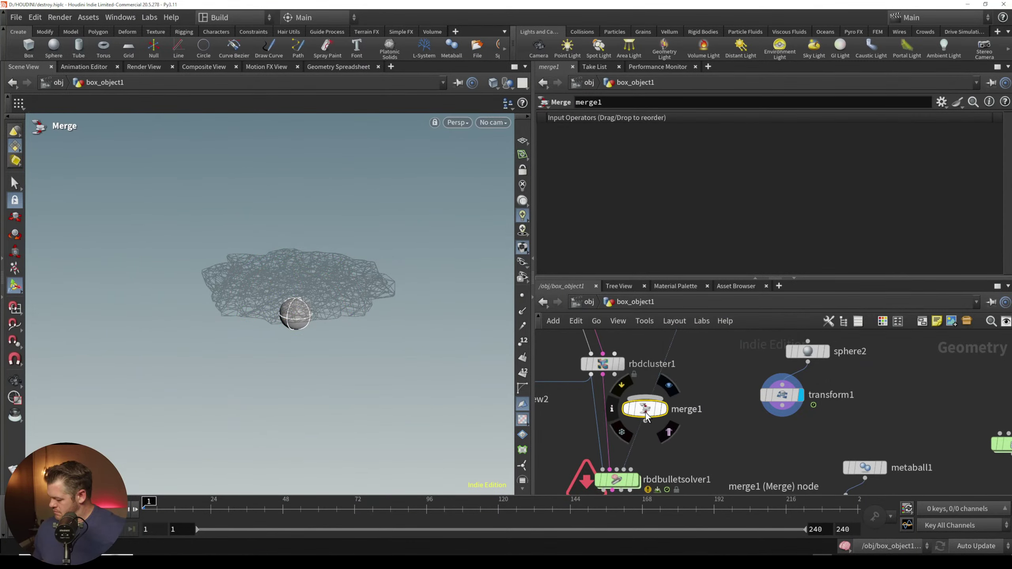
drag(647, 406, 672, 416)
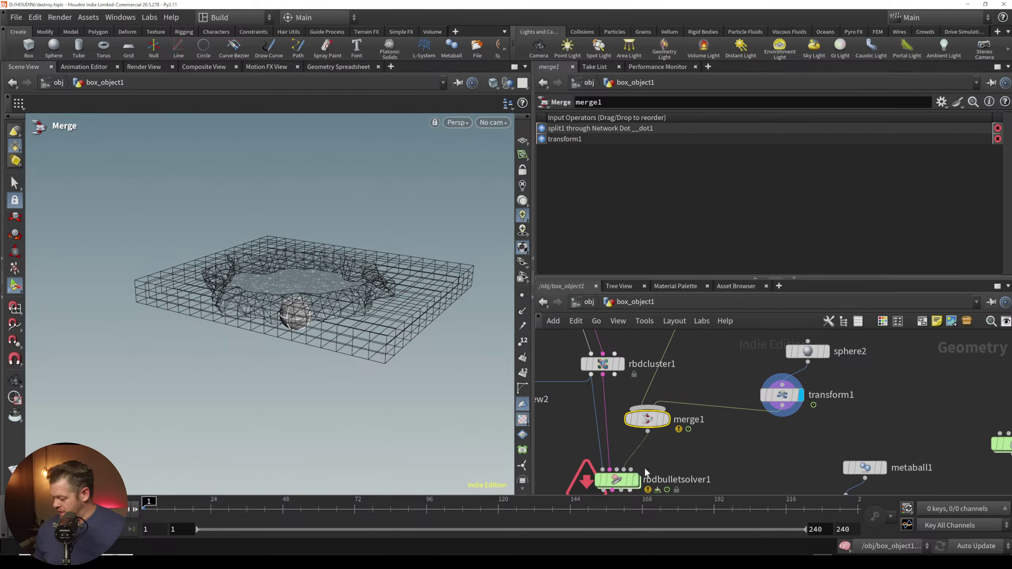
Step: Display rbdbulletsolver1 and replay its simulation from frame 1, examining up close how the animated sphere breaks through the fractured pieces
click(637, 480)
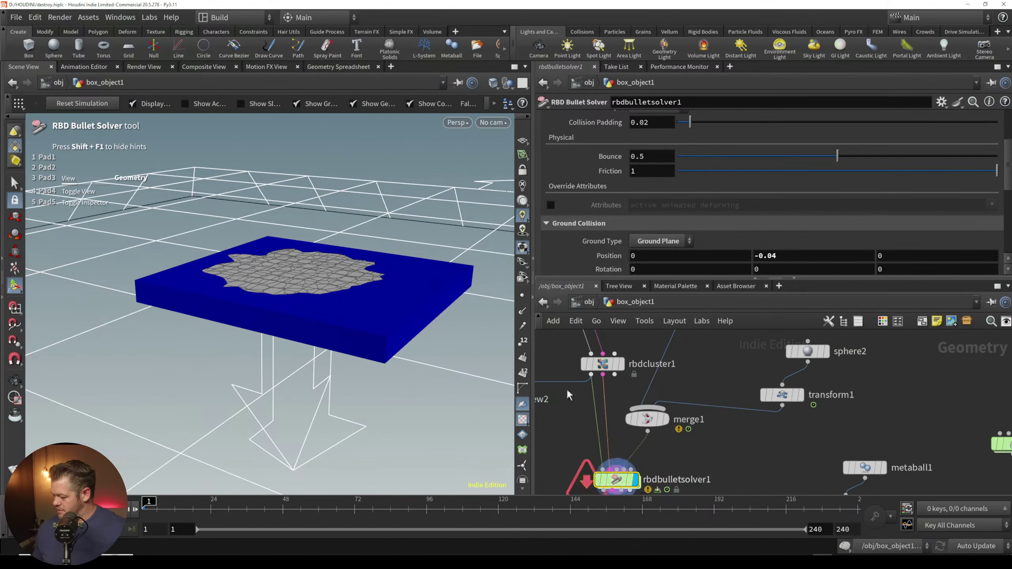
drag(1001, 170, 1000, 126)
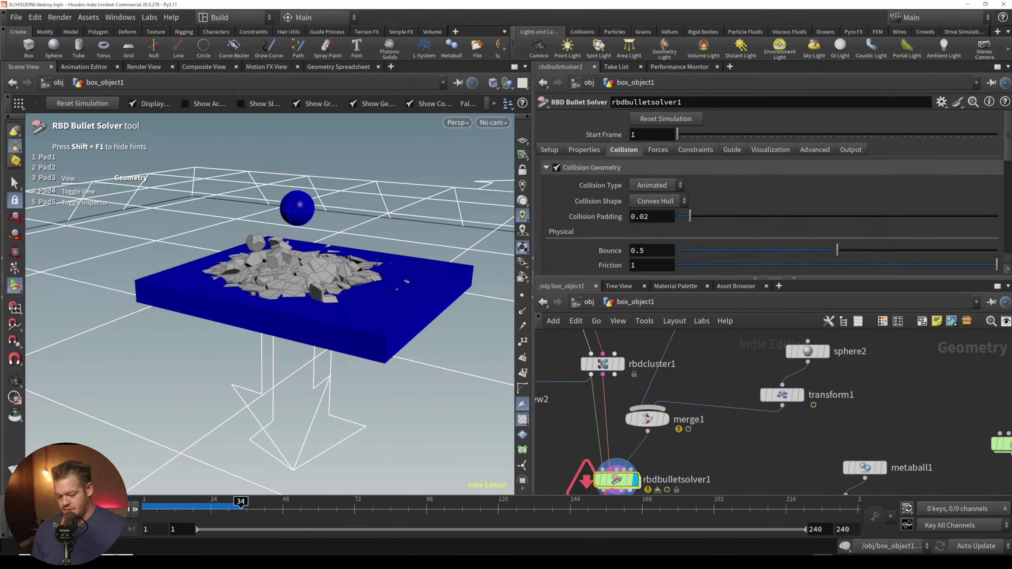
alt+right_drag(271, 284, 312, 298)
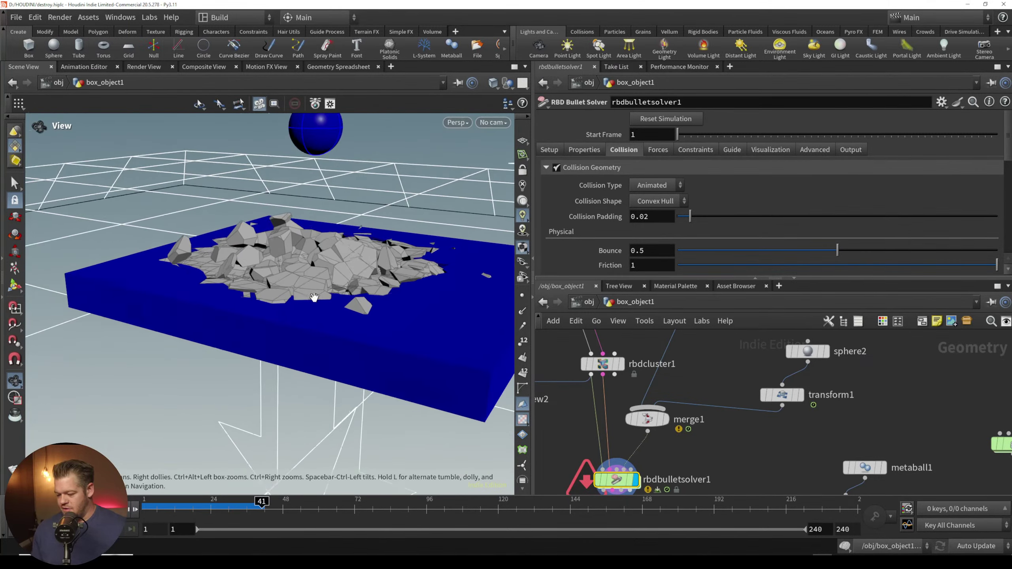
alt+drag(312, 298, 362, 276)
alt+middle_drag(362, 275, 313, 339)
alt+right_drag(314, 339, 325, 332)
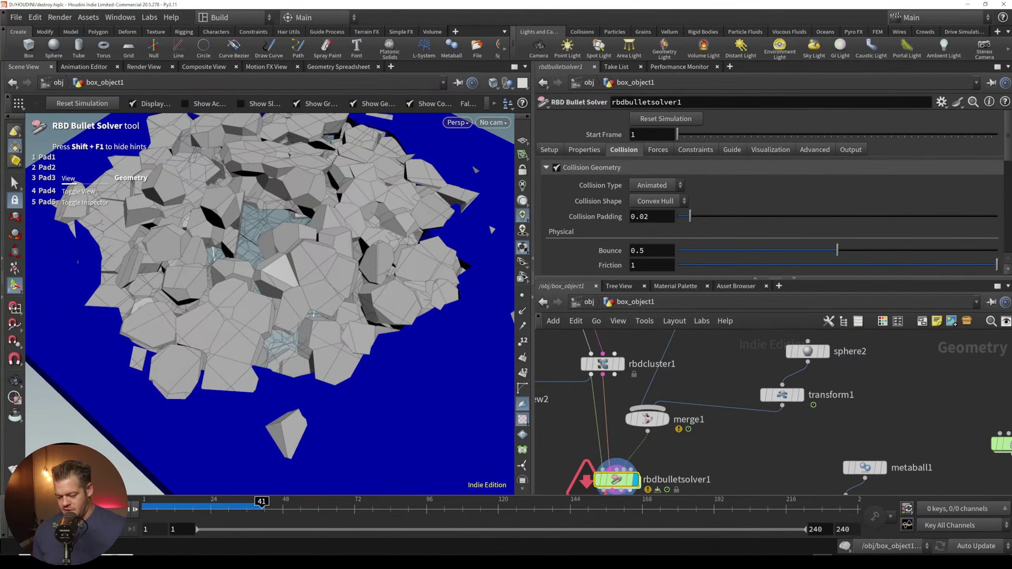
click(18, 509)
click(85, 509)
click(84, 509)
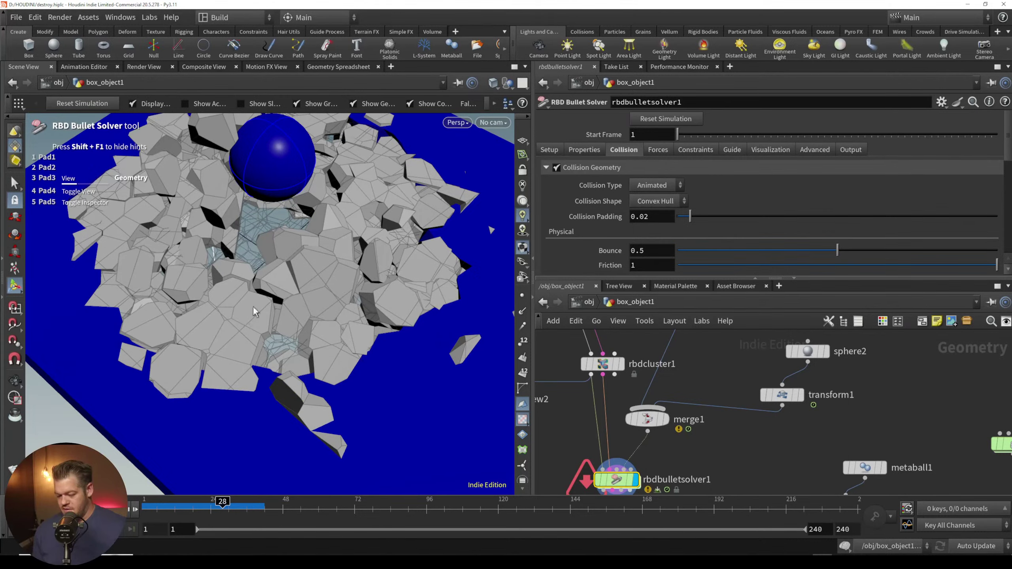
Step: Examine the burst pieces around the sphere from a wider view and return the timeline to frame 1
alt+right_drag(253, 305, 209, 358)
drag(210, 357, 207, 302)
key(Return)
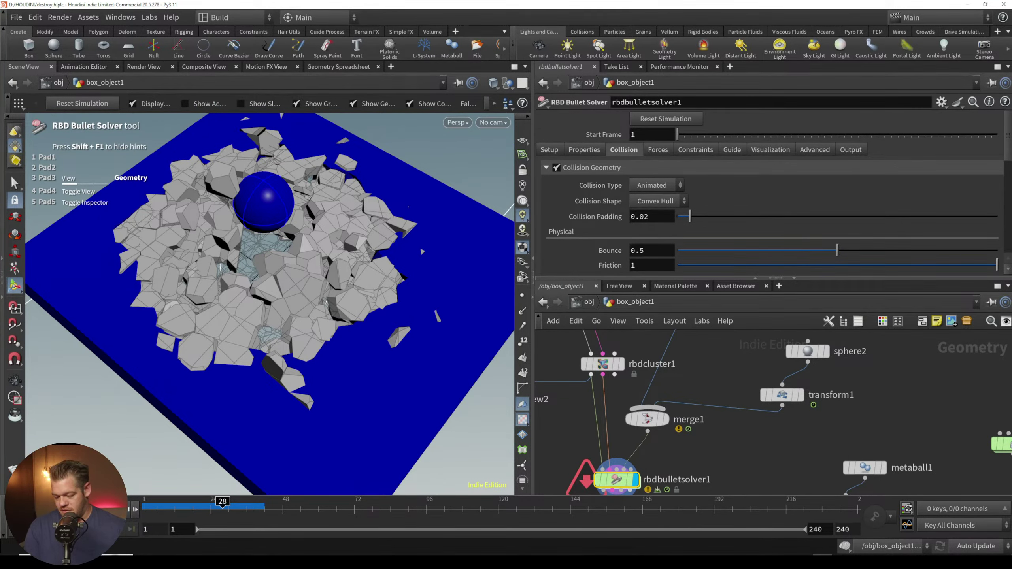
key(ctrl+Left)
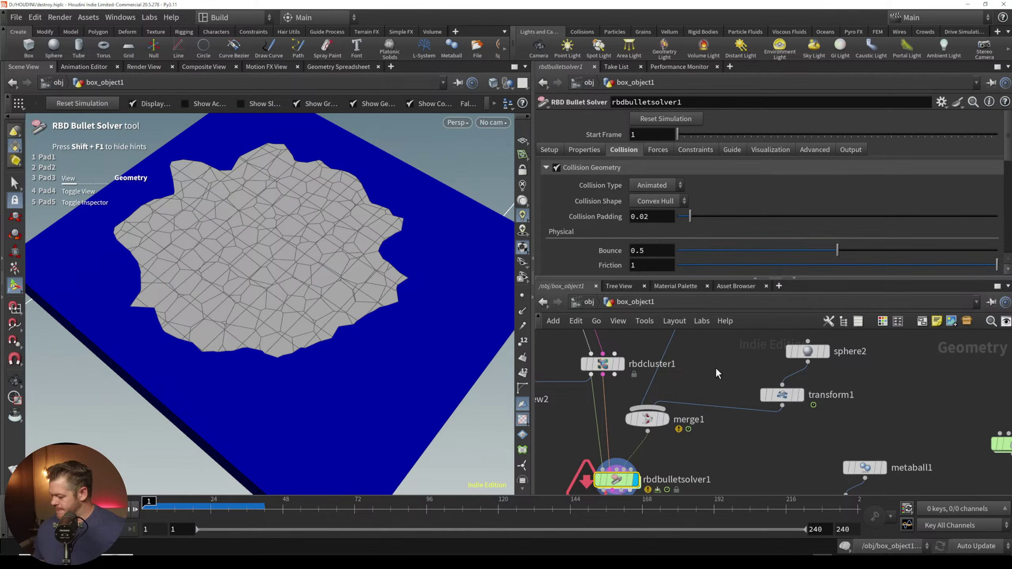
Step: Add a VDB from Polygons node, feed it from the wire dot on split1's second output, and display it
middle_drag(717, 373, 705, 410)
drag(678, 388, 696, 341)
key(Tab)
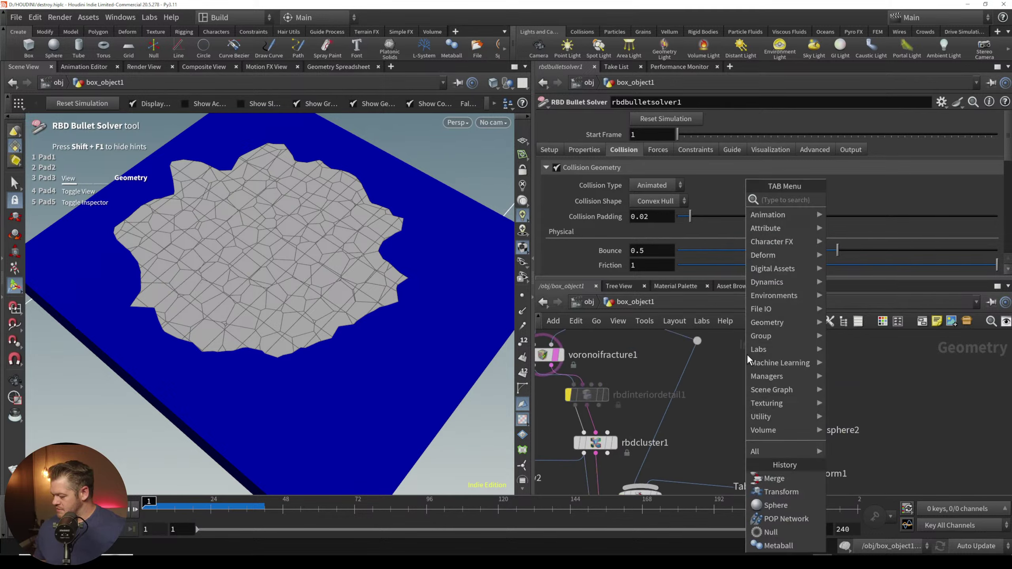
key(Escape)
middle_drag(699, 340, 692, 390)
middle_drag(732, 364, 779, 387)
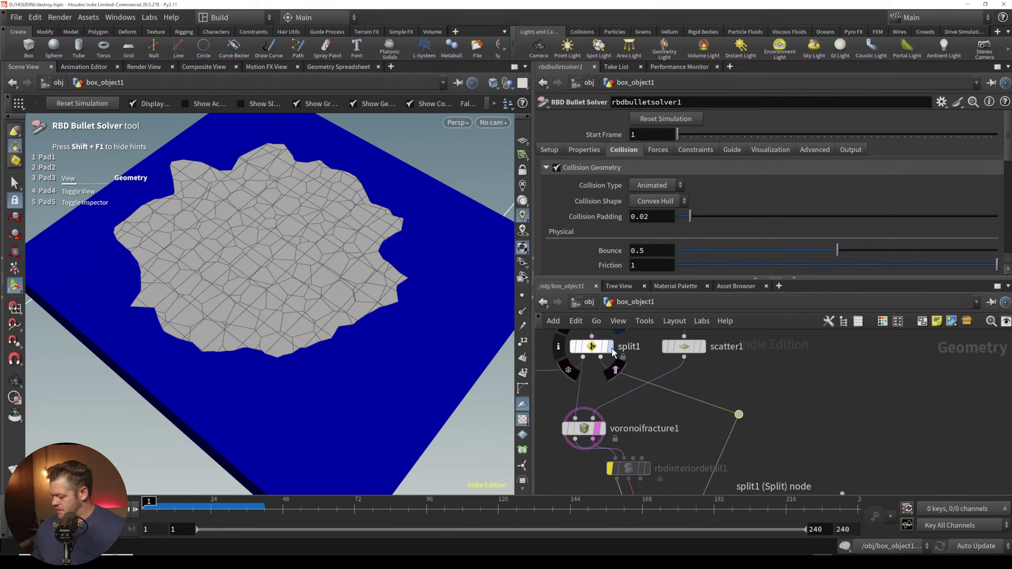
key(Tab)
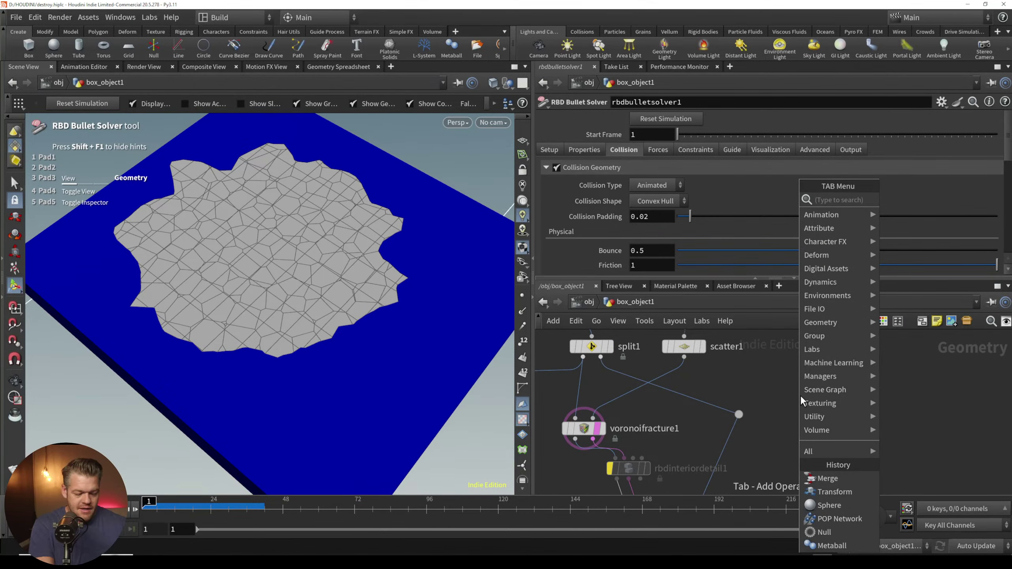
text(vdbfro)
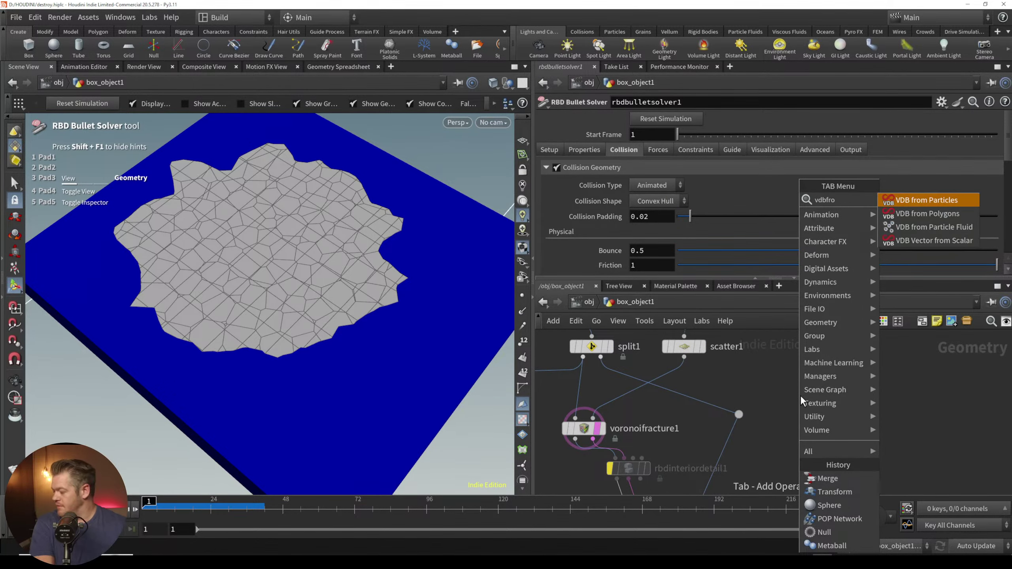
click(930, 215)
click(793, 409)
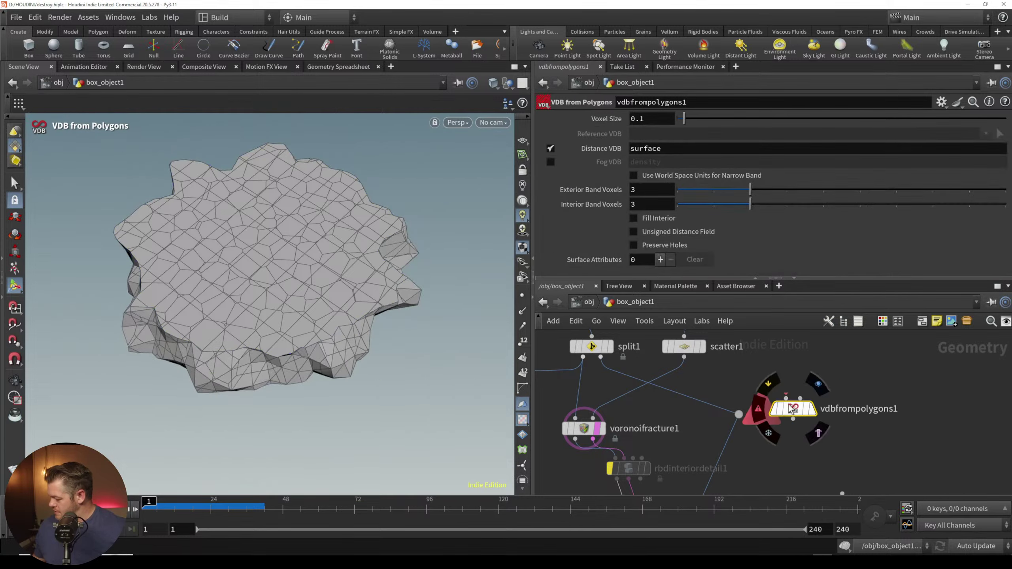
click(824, 422)
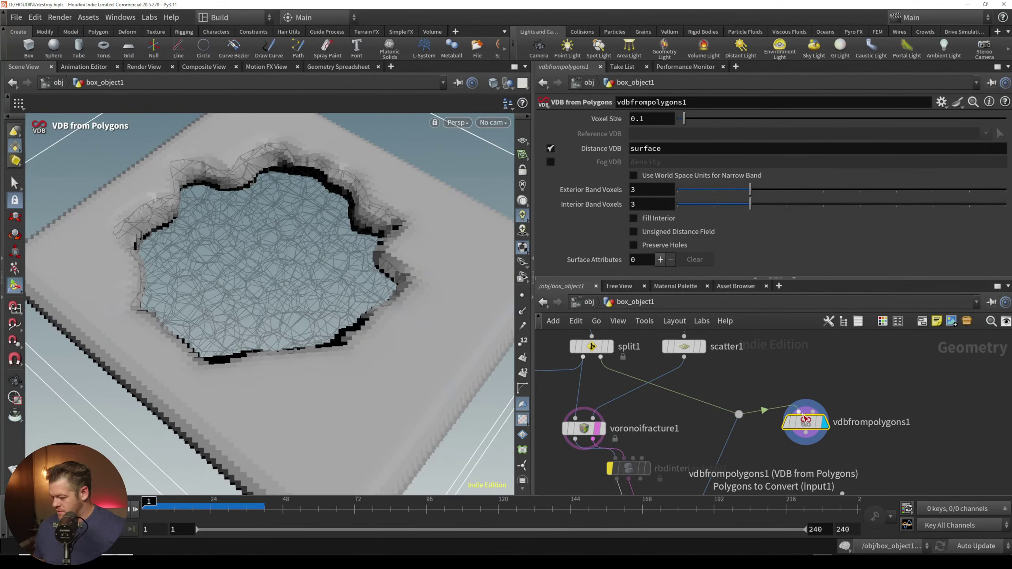
Step: Inspect the VDB surface around the hole and set vdbfrompolygons1's Voxel Size to 0.07
scroll(320, 361, down, 4)
mouse_move(319, 361)
alt+mouse_down()
mouse_move(349, 349)
mouse_move(348, 369)
mouse_move(329, 359)
alt+mouse_up()
key(Return)
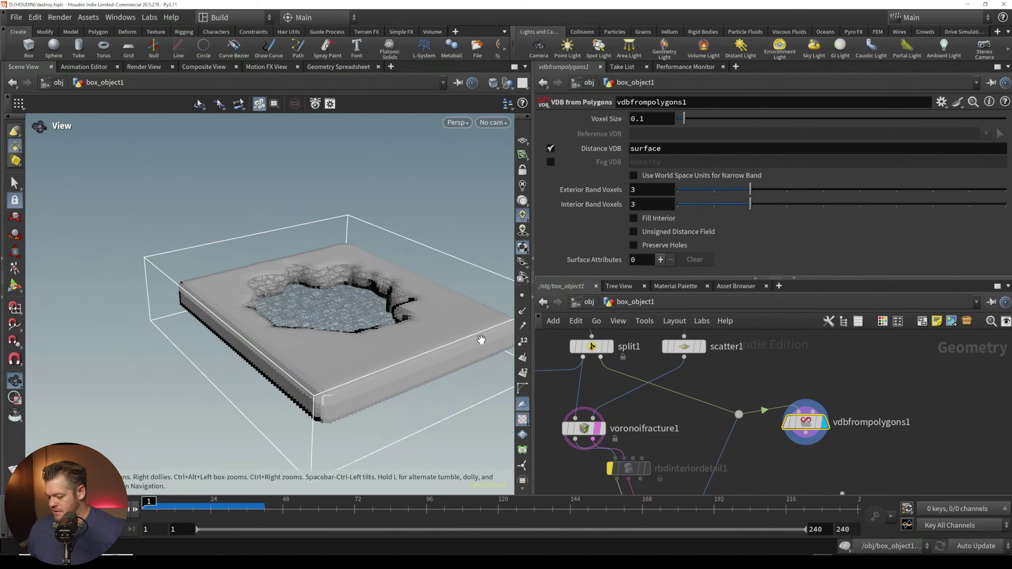
alt+scroll(359, 321, up, 3)
alt+middle_drag(328, 378, 311, 344)
alt+drag(312, 344, 339, 395)
right_drag(339, 395, 316, 399)
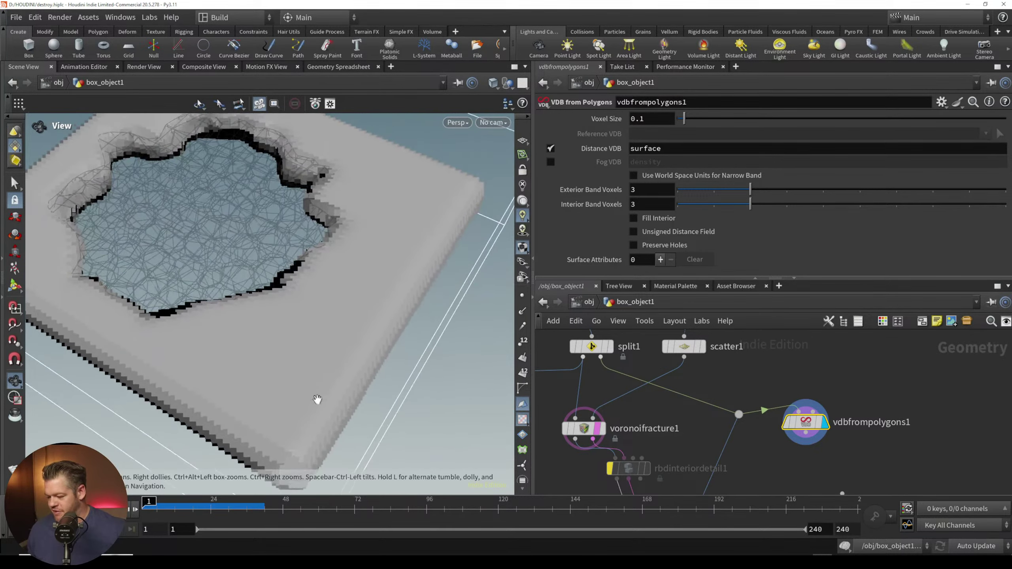
key(Return)
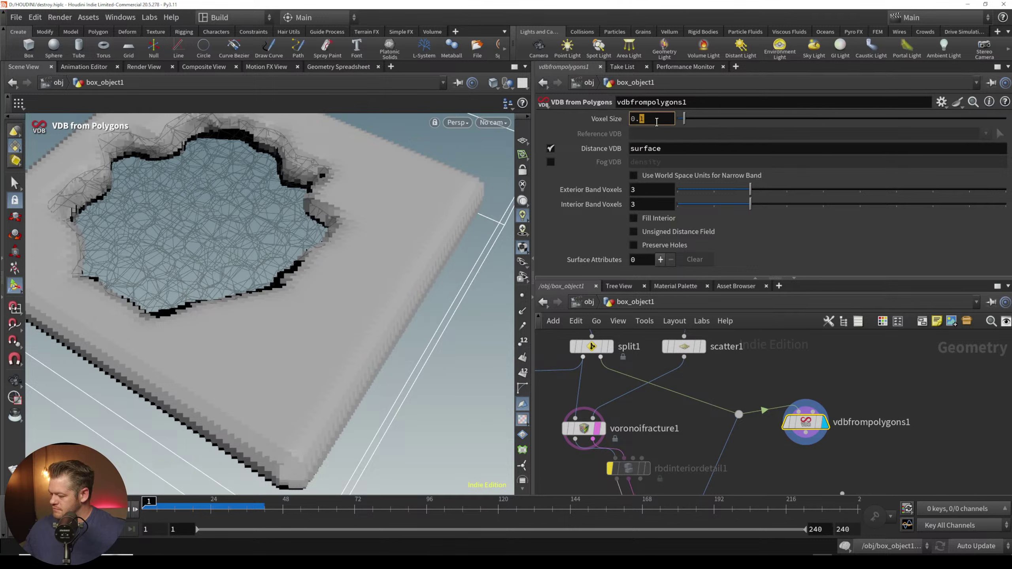
middle_drag(656, 118, 633, 155)
right_drag(318, 238, 283, 336)
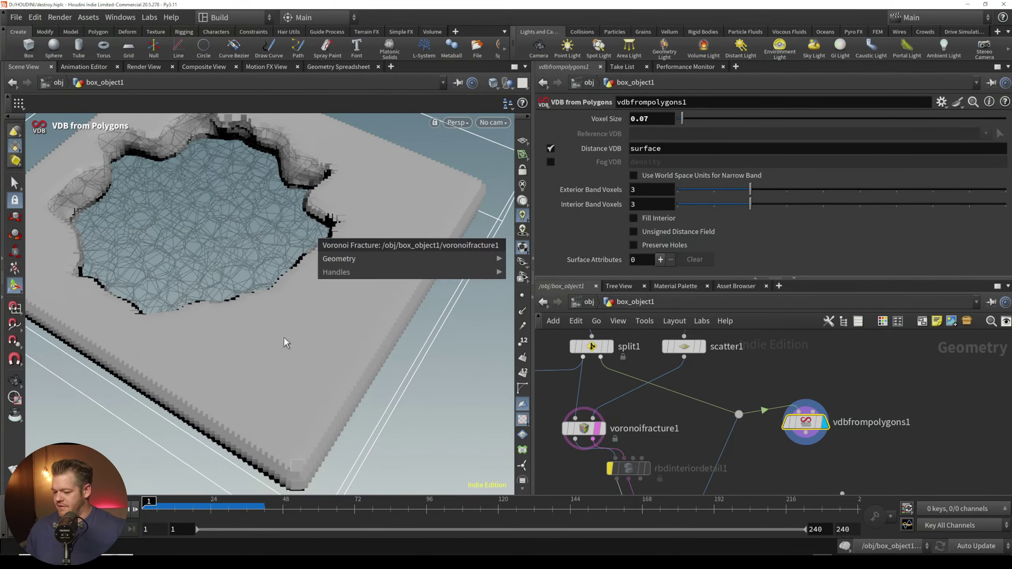
alt+right_drag(312, 257, 267, 381)
drag(283, 338, 281, 303)
Step: Add a Null node after vdbfrompolygons1 and rename it vdbcollide
key(Tab)
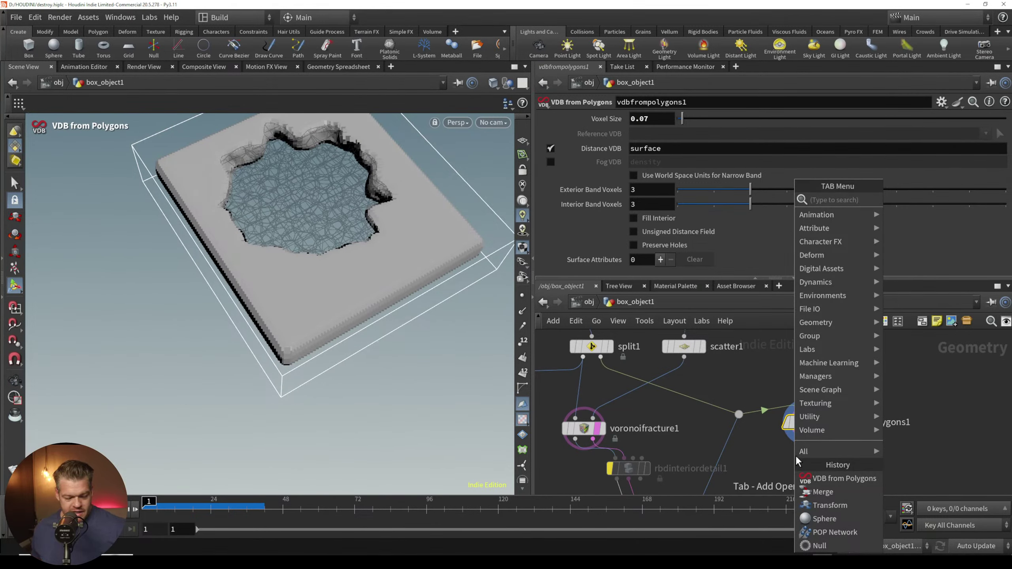
text(null)
click(902, 196)
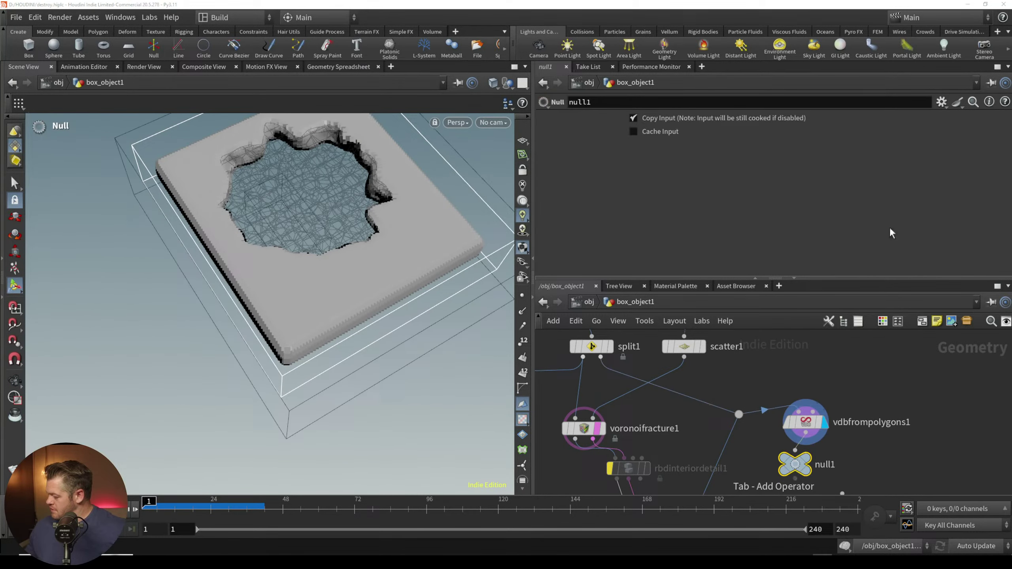
click(806, 463)
click(824, 469)
text(vd)
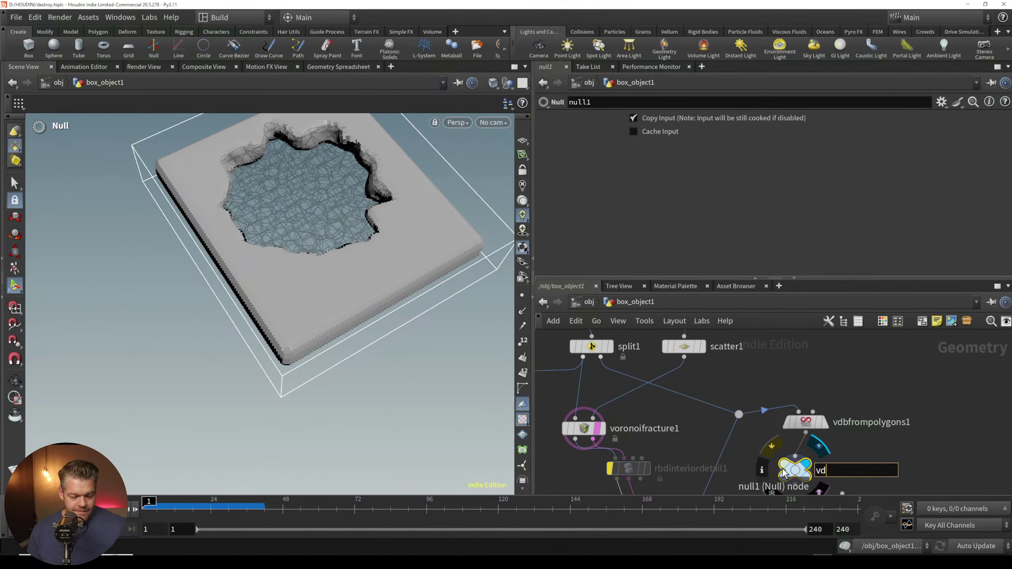
text(bcolli)
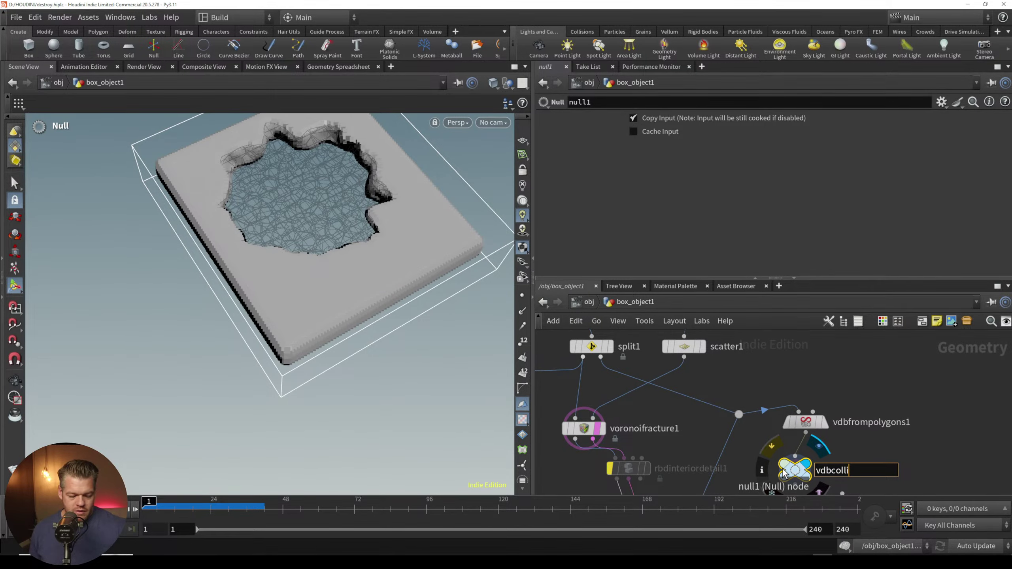
text(de)
key(Return)
Step: Examine rbdbulletsolver1's Advanced settings, including the Bullet Solver, Constraint Solver, Emission Solver and Collision groups
middle_drag(882, 439, 893, 315)
click(670, 414)
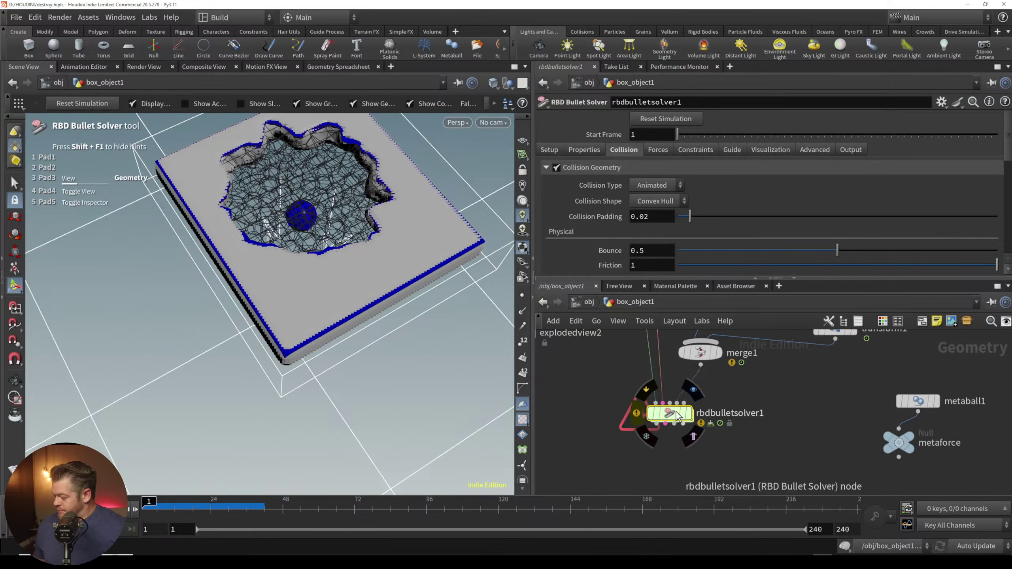
mouse_move(1007, 127)
mouse_down()
mouse_move(999, 191)
mouse_move(1007, 118)
mouse_up()
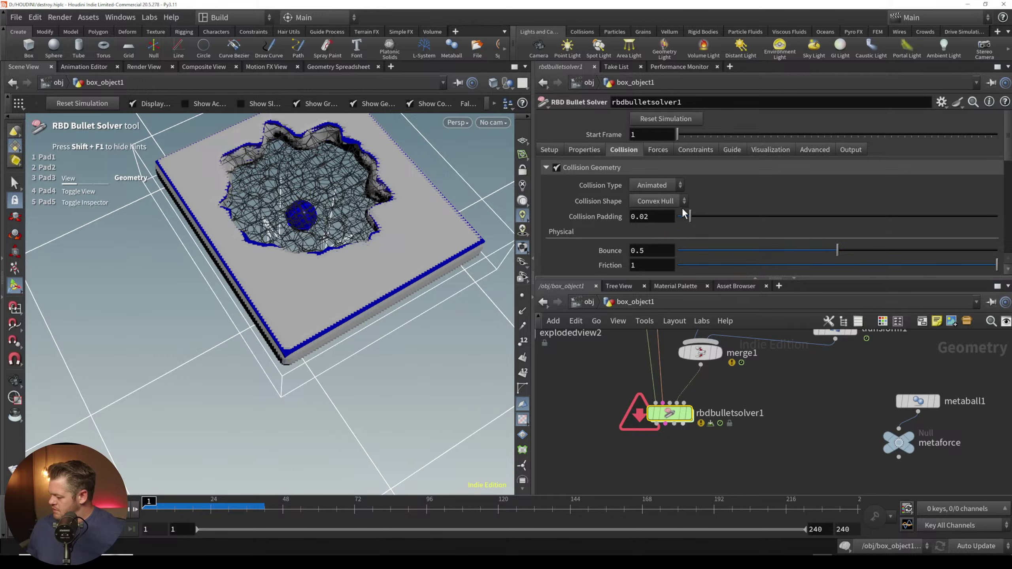
click(812, 152)
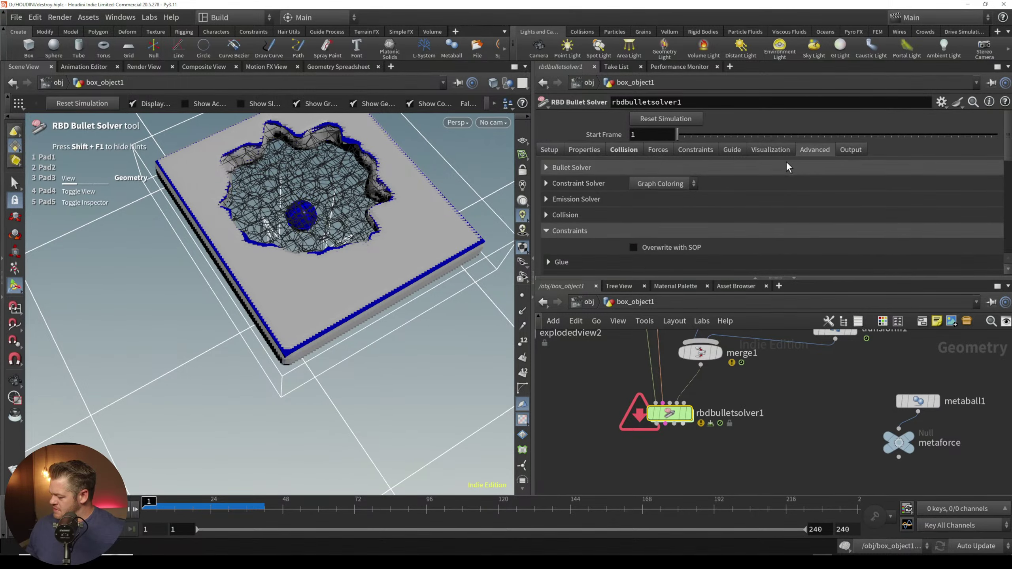
click(609, 214)
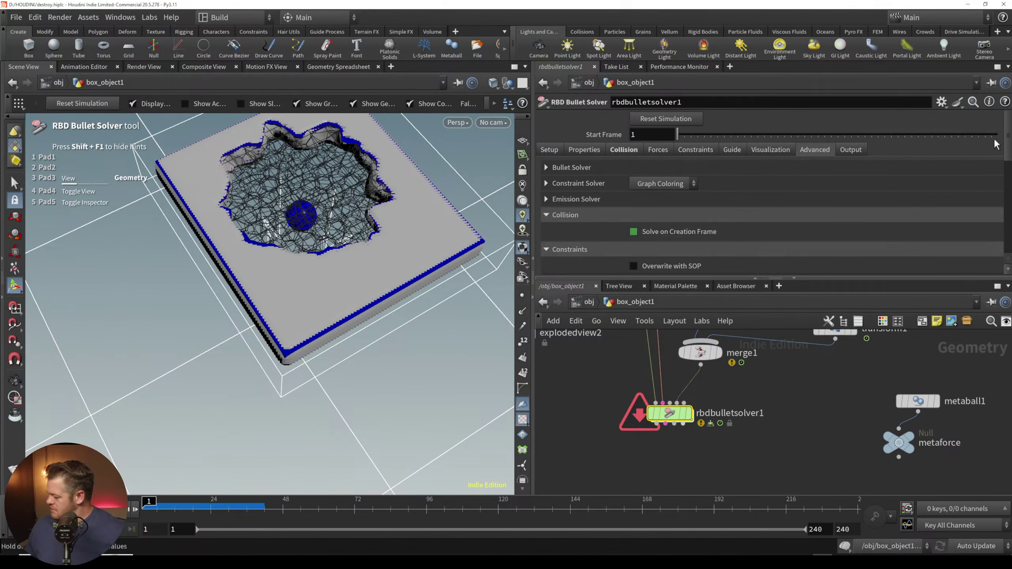
scroll(999, 168, down, 5)
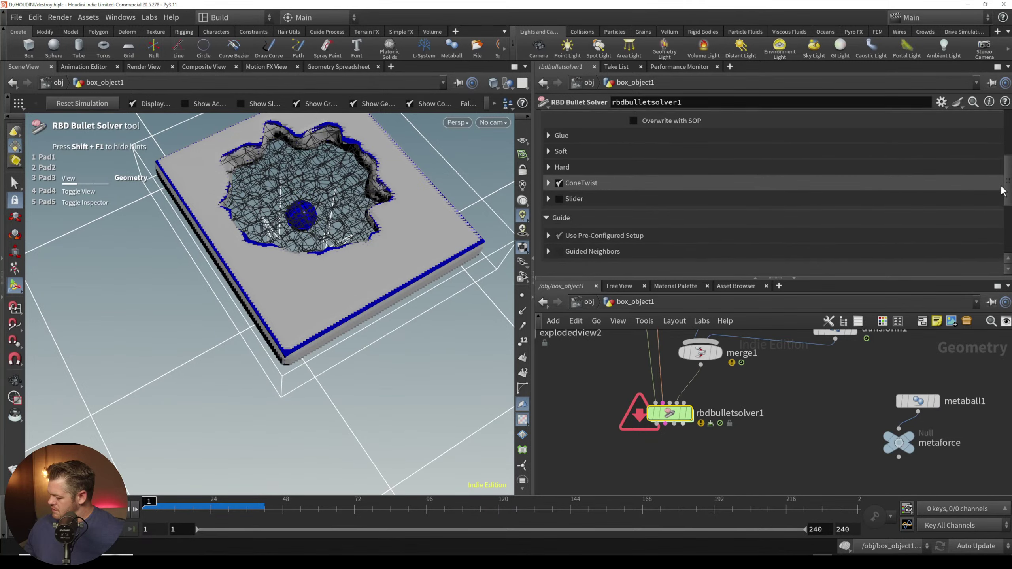
scroll(1007, 138, up, 5)
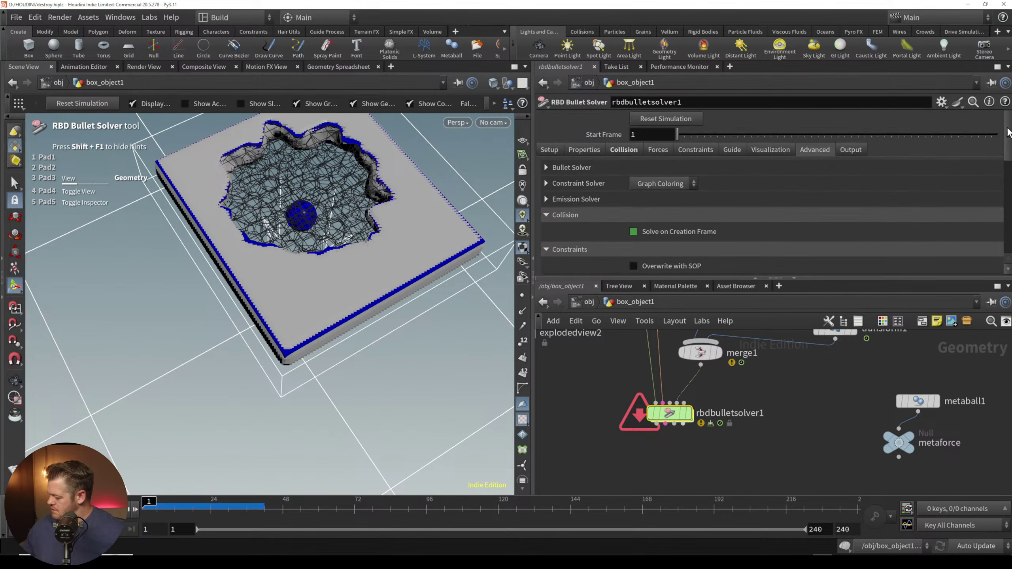
click(592, 169)
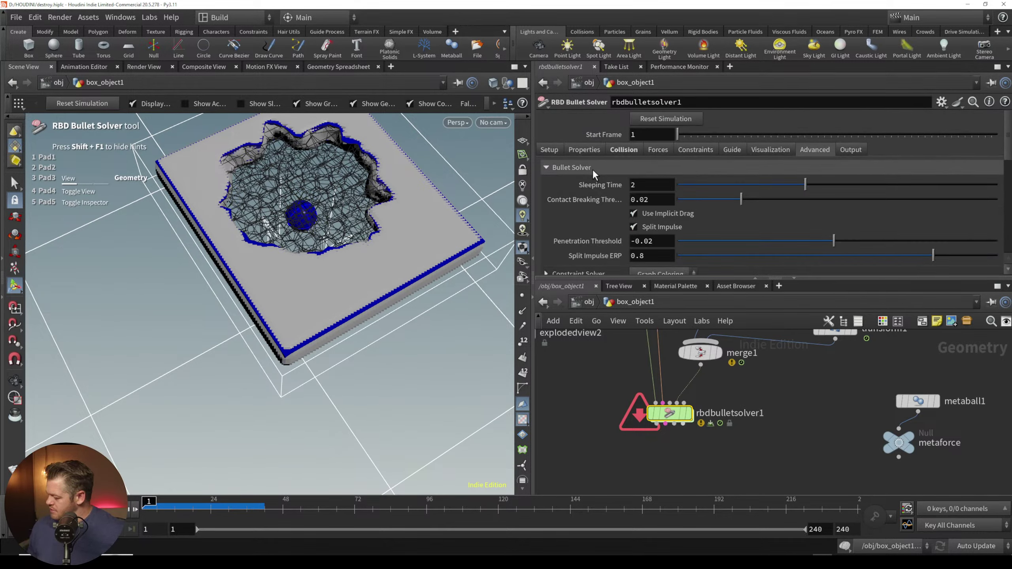
scroll(637, 186, down, 3)
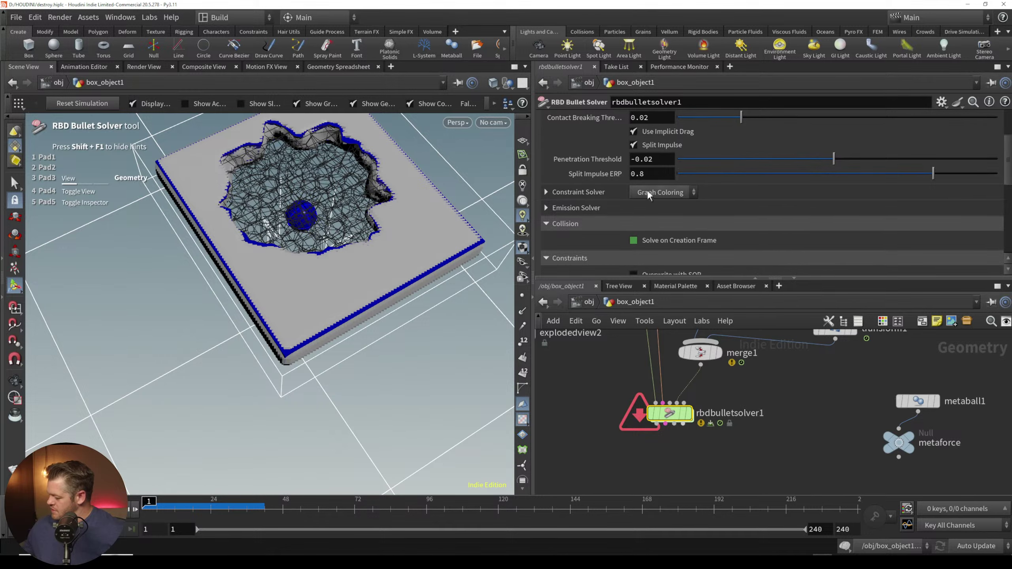
click(606, 209)
click(610, 210)
click(614, 192)
click(615, 192)
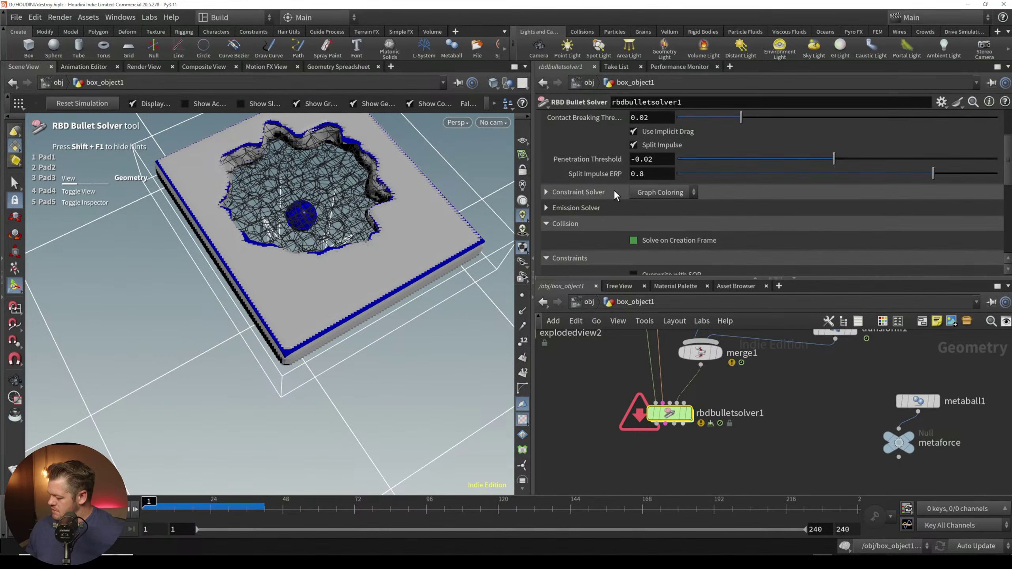
scroll(1008, 116, up, 3)
Step: Review rbdbulletsolver1's Guide, Constraints, Forces and Collision settings, checking the Collision Shape and Collision Type options and the ground collision parameters
click(731, 150)
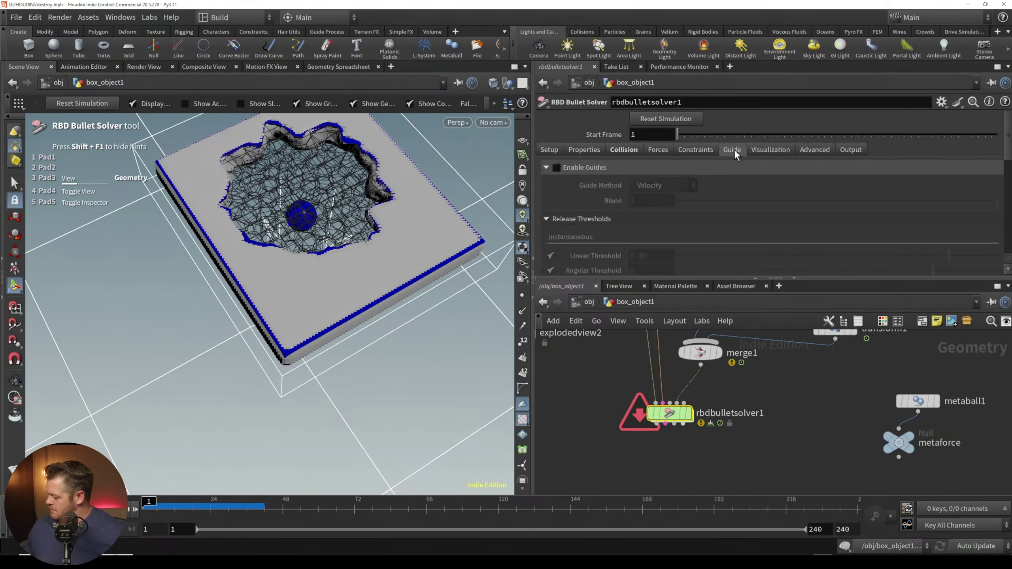
click(701, 148)
click(668, 151)
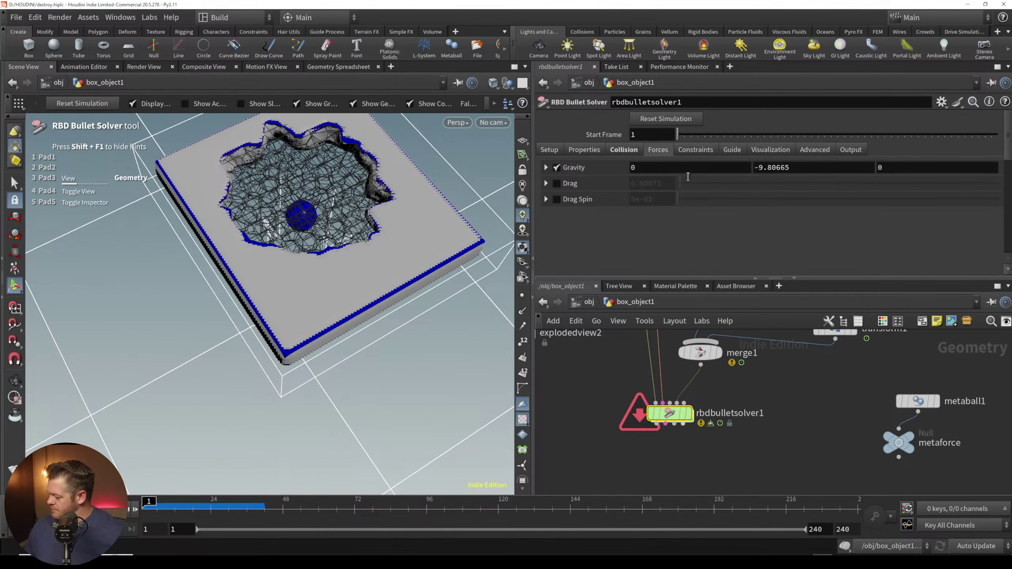
click(635, 151)
click(676, 201)
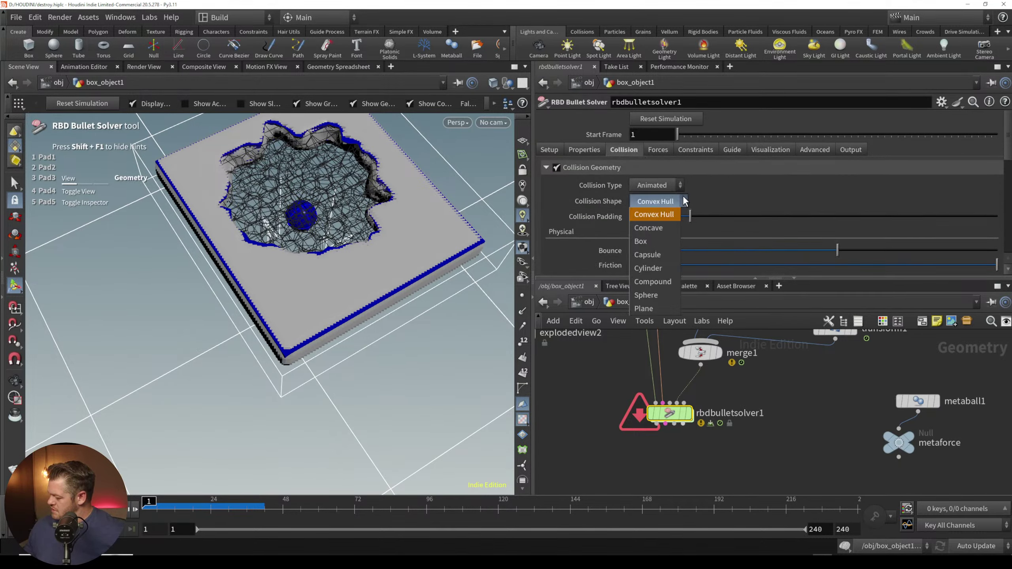
click(673, 185)
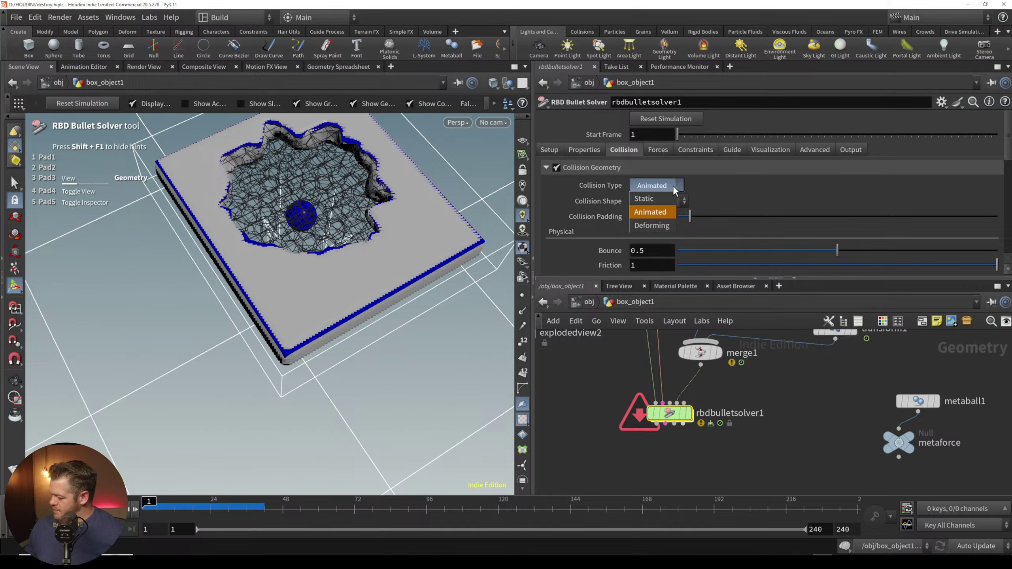
click(703, 183)
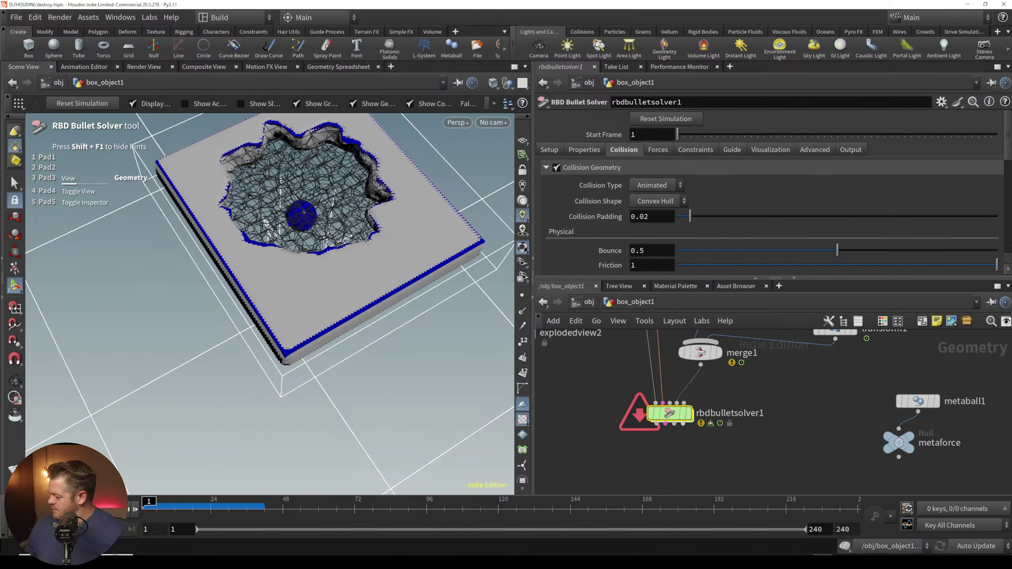
scroll(996, 182, down, 5)
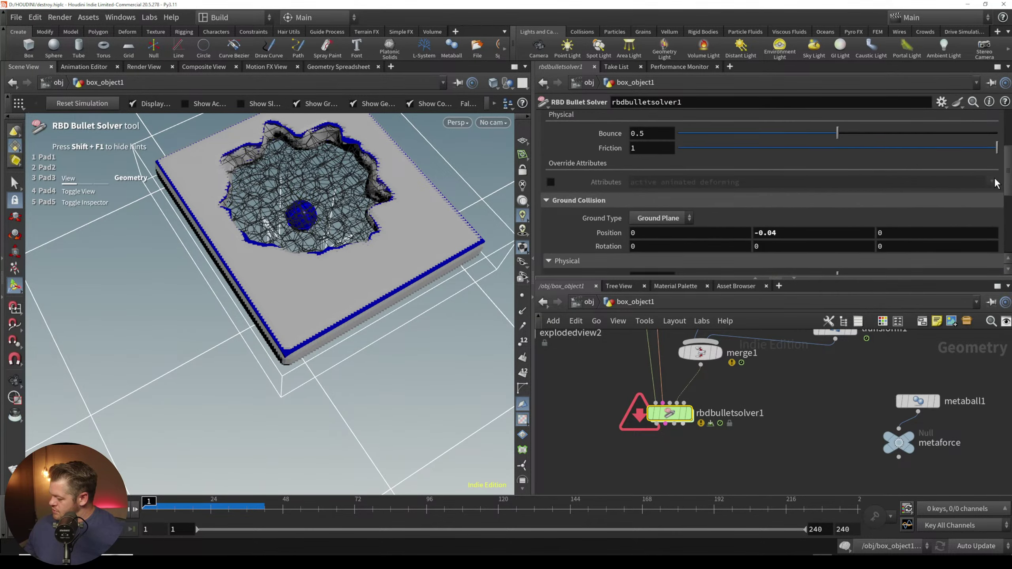
scroll(993, 191, down, 3)
scroll(991, 202, down, 6)
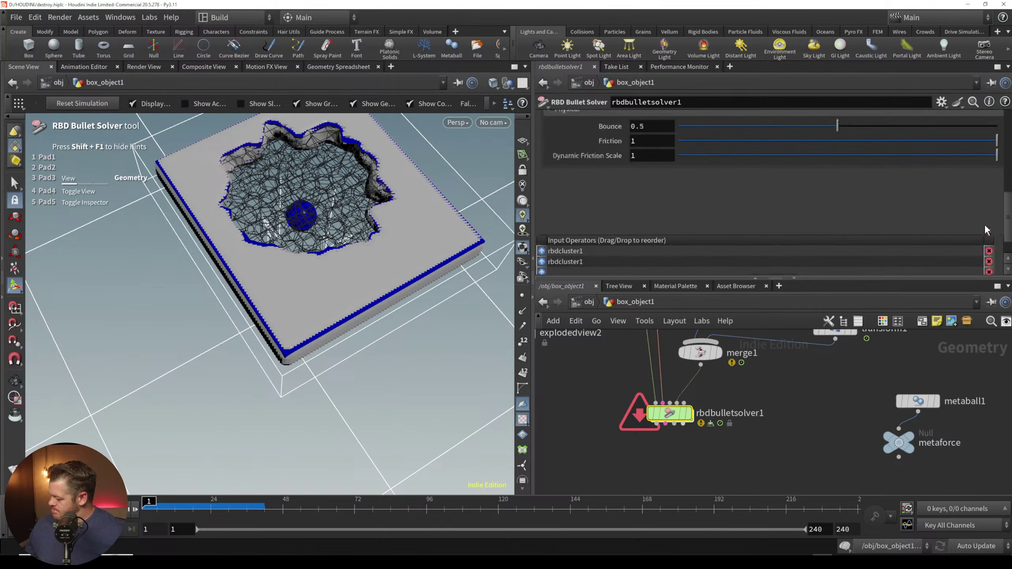
mouse_move(683, 419)
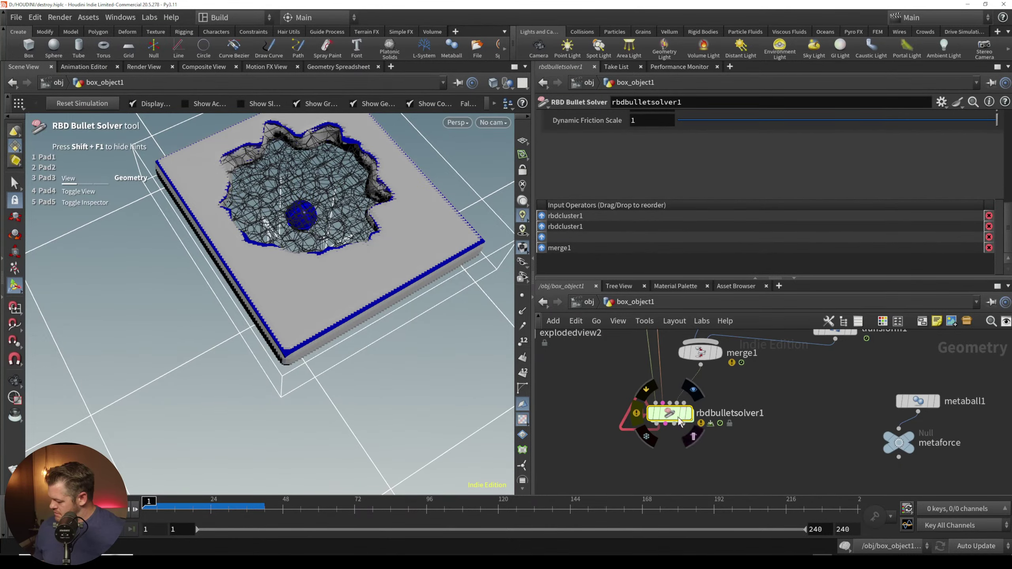
double_click(672, 417)
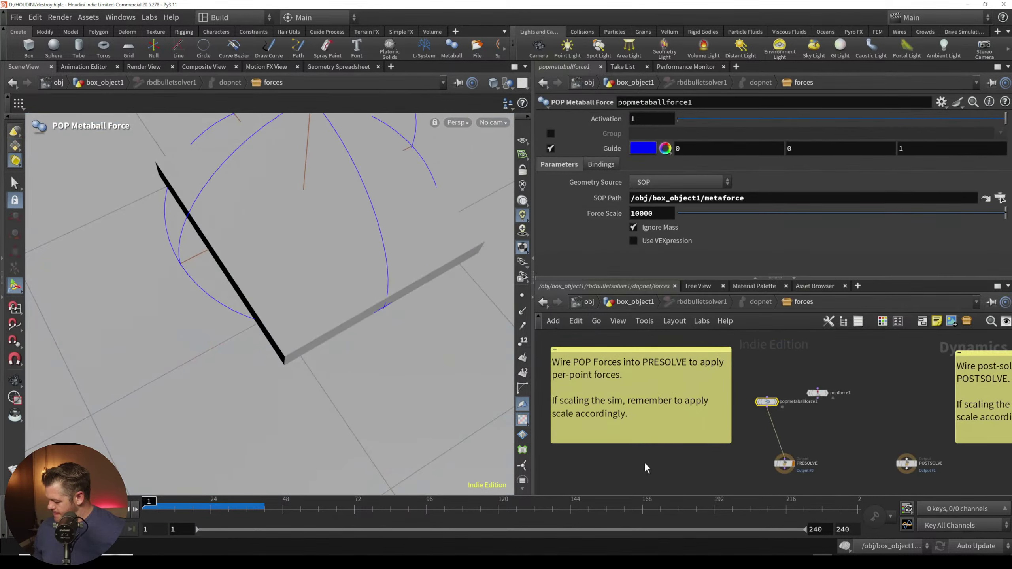
key(Tab)
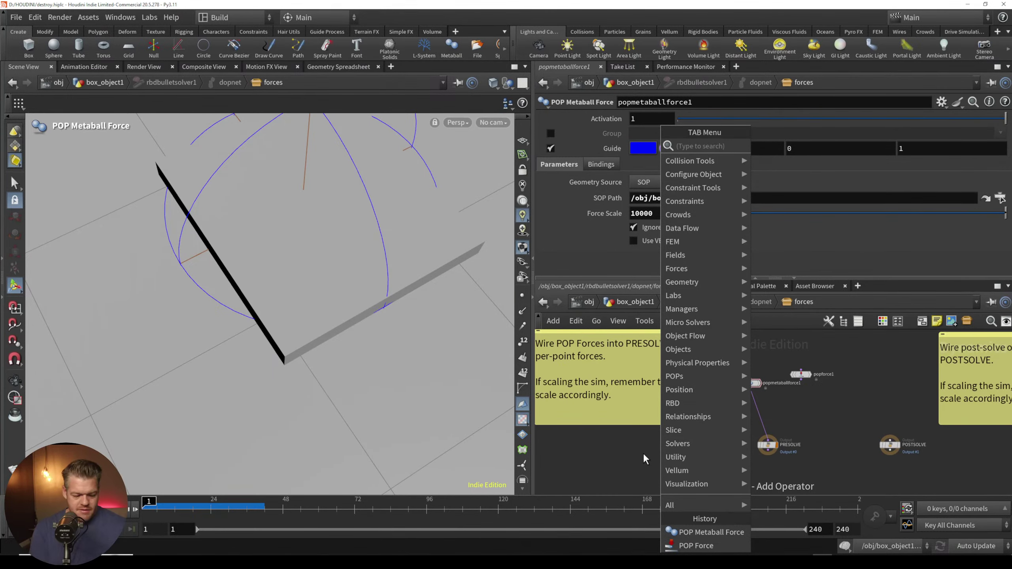
key(Escape)
click(645, 301)
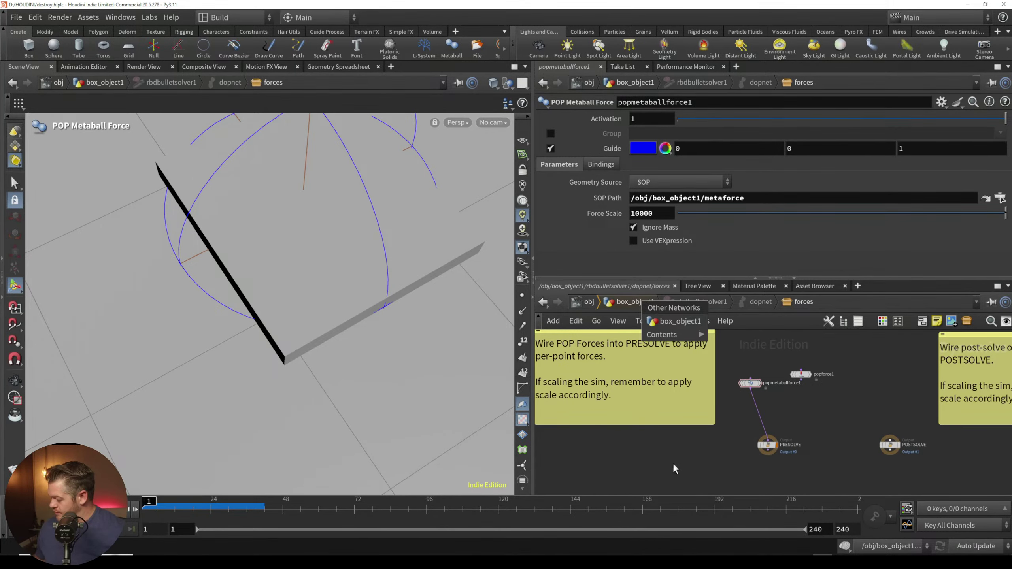
click(672, 464)
click(633, 303)
Step: Cut the existing wire running down into merge1 beside rbdcluster1 and connect vdbfrompolygons1's output to merge1 instead
middle_drag(800, 416, 775, 475)
middle_drag(739, 416, 730, 483)
key(y)
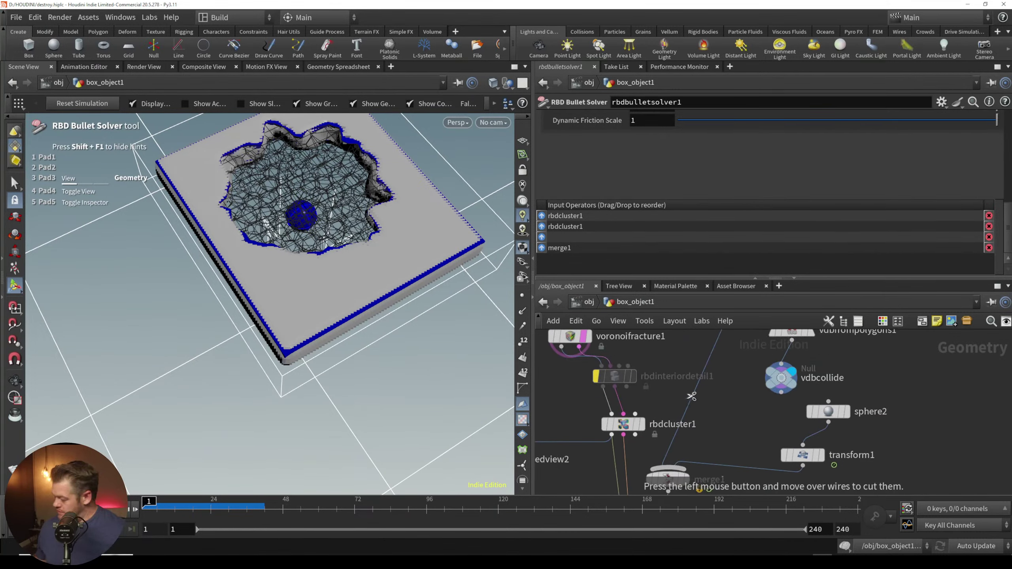
drag(688, 396, 707, 388)
drag(793, 338, 712, 358)
click(711, 361)
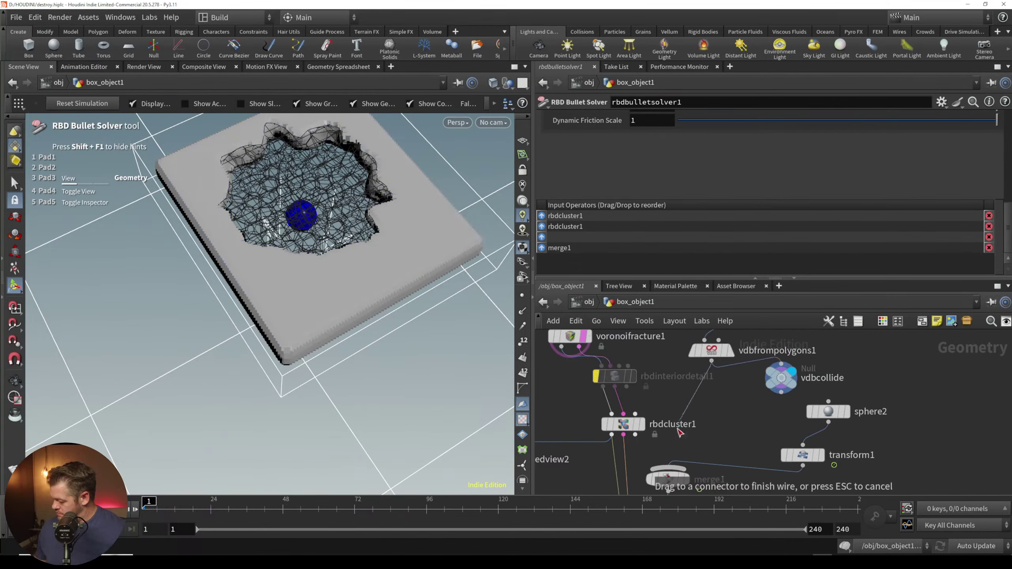
click(664, 473)
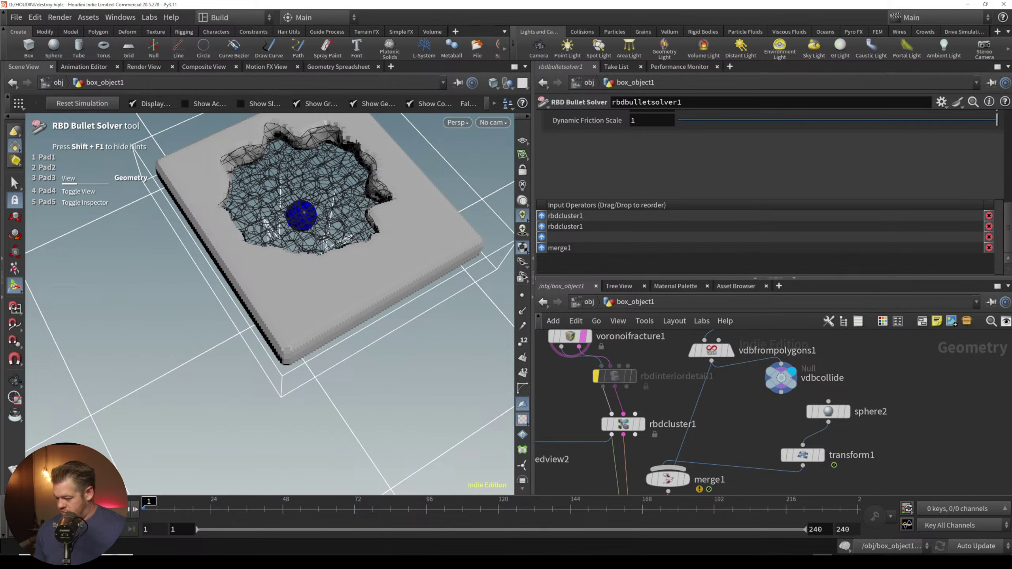
Step: Display rbdbulletsolver1, play the simulation to check the VDB collision, and return to the first frame
middle_drag(733, 435, 738, 336)
click(661, 441)
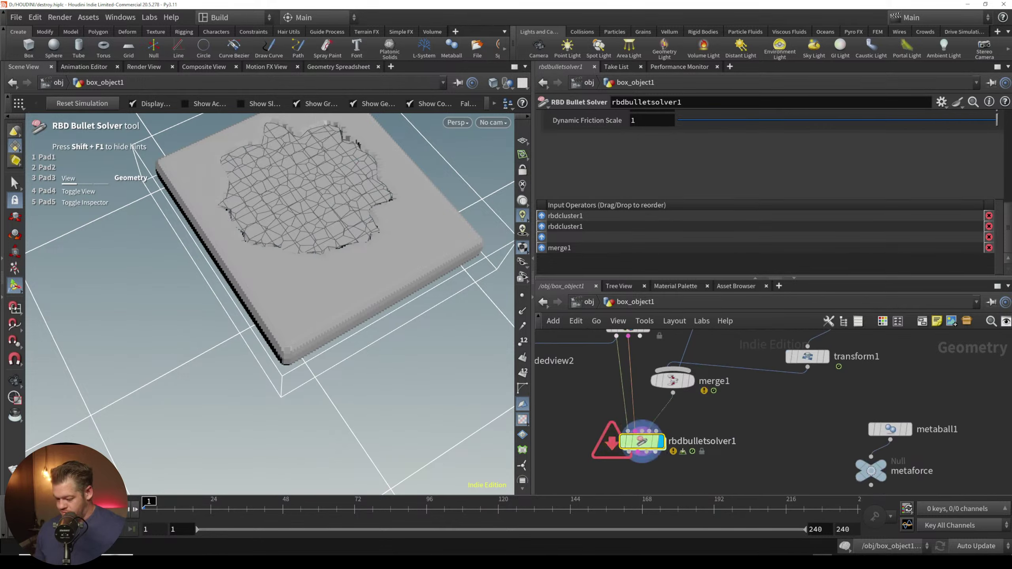
key(Up)
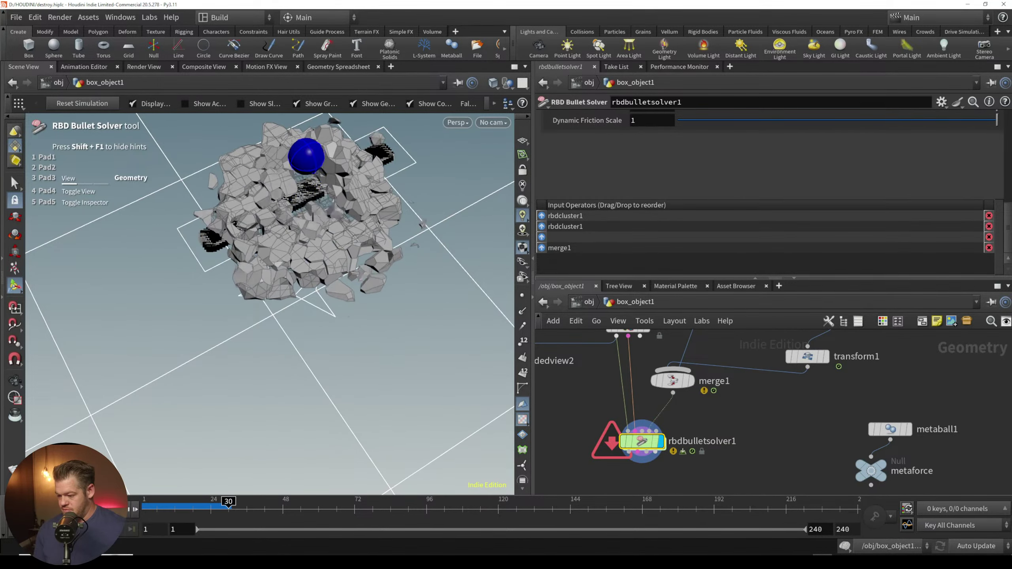
key(ctrl+Up)
Step: Review the collision node chain and inspect the popmetaballforce1 and popsolver settings inside popnet, returning to the box_object1 network
middle_drag(710, 372, 696, 412)
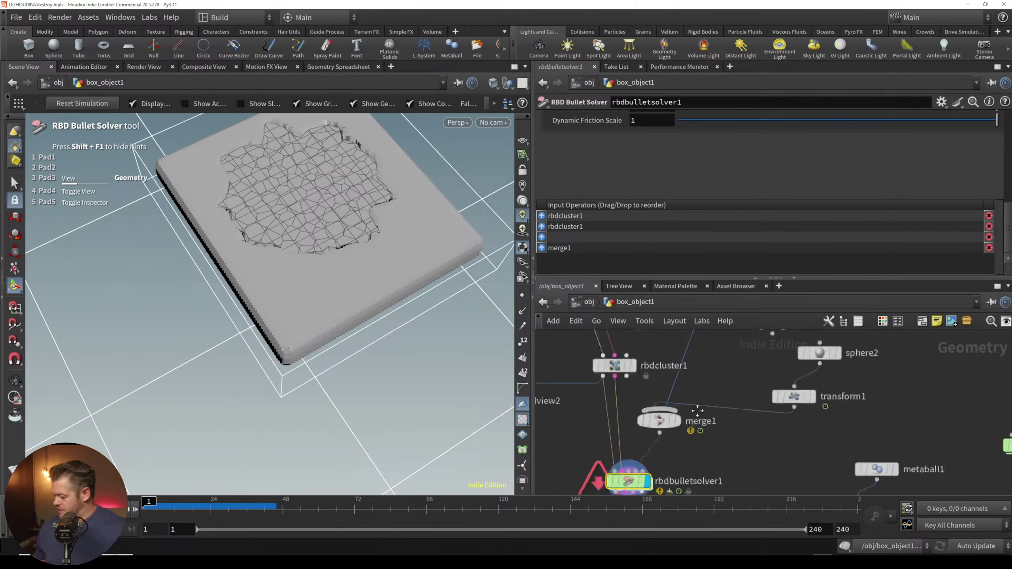
middle_drag(711, 354, 686, 442)
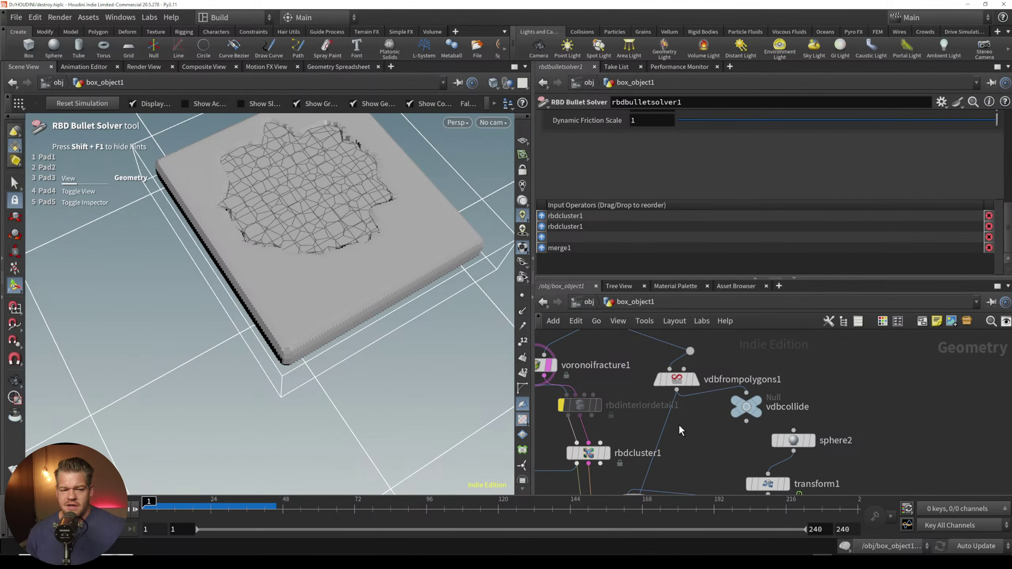
middle_click(781, 437)
middle_drag(857, 406, 835, 319)
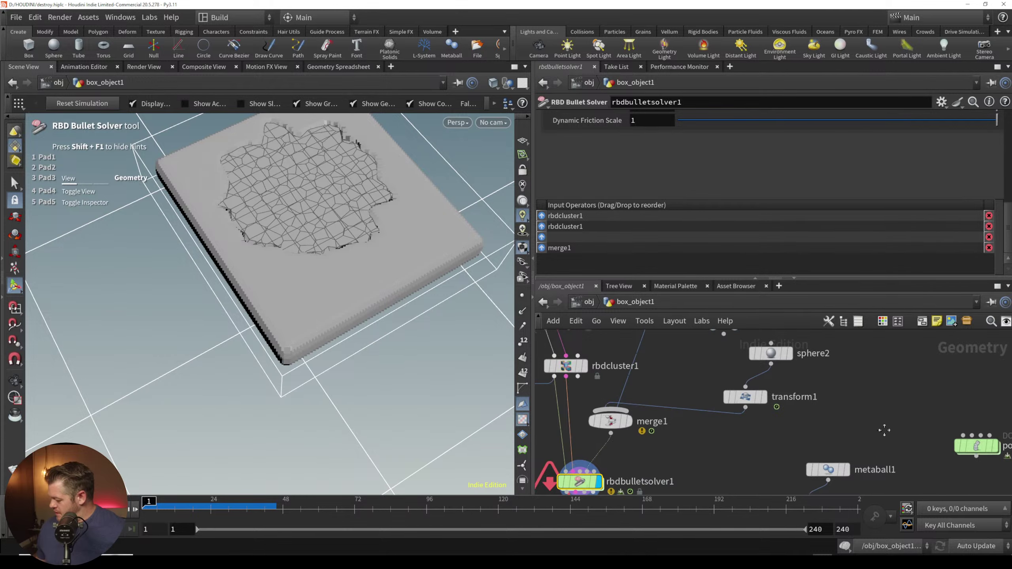
middle_drag(883, 429, 777, 386)
double_click(872, 405)
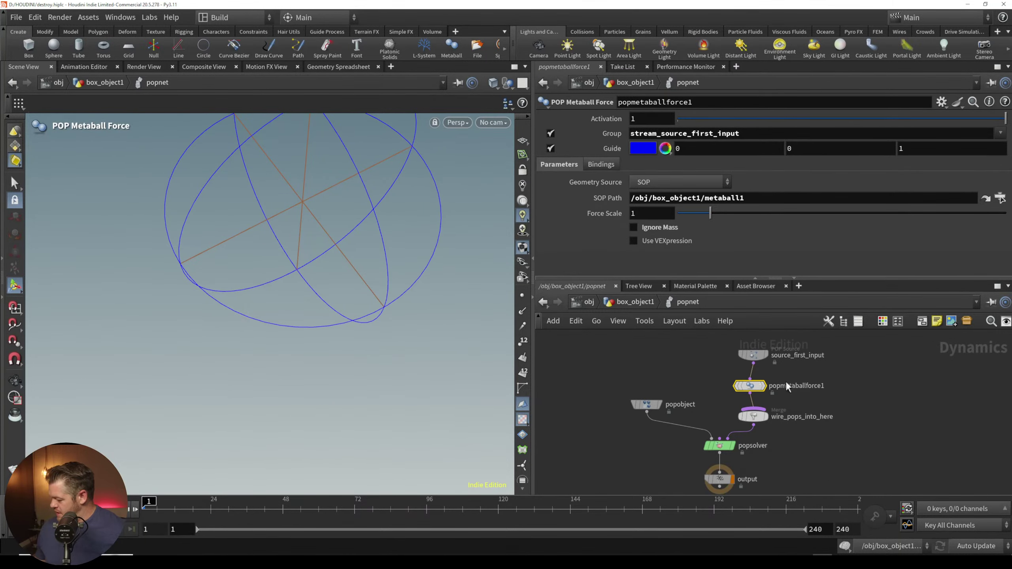
click(645, 369)
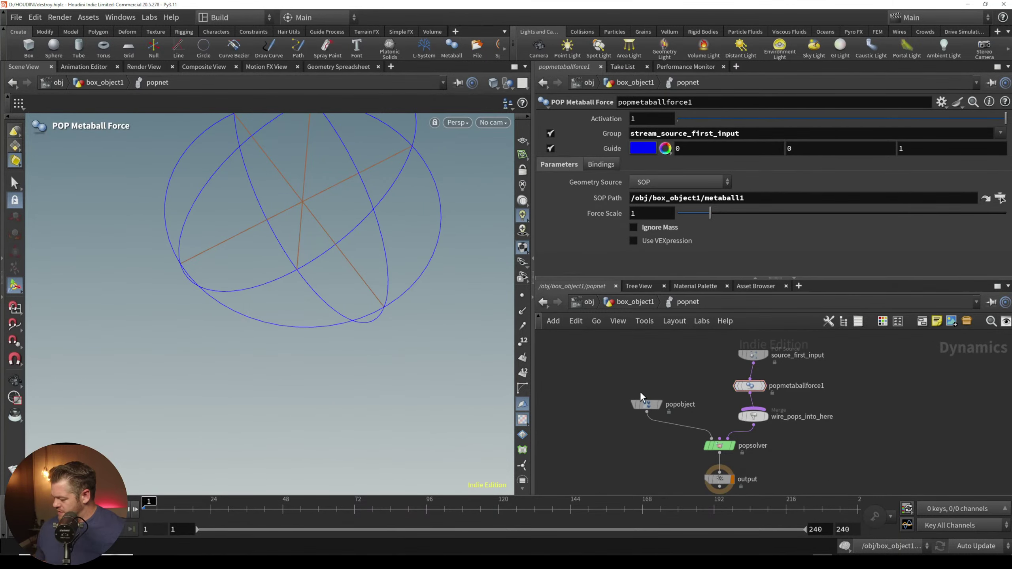
click(719, 445)
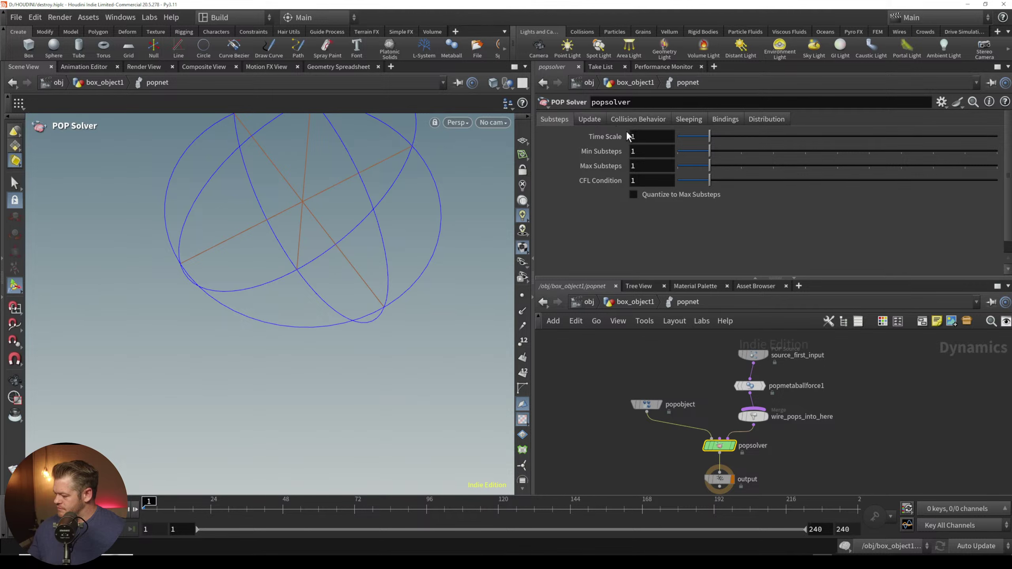
click(597, 302)
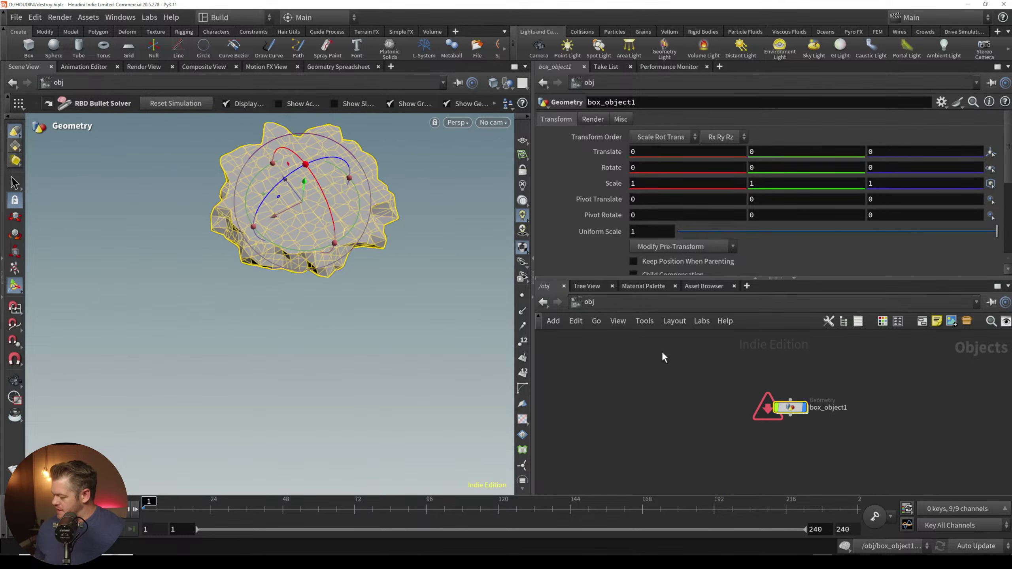
double_click(790, 407)
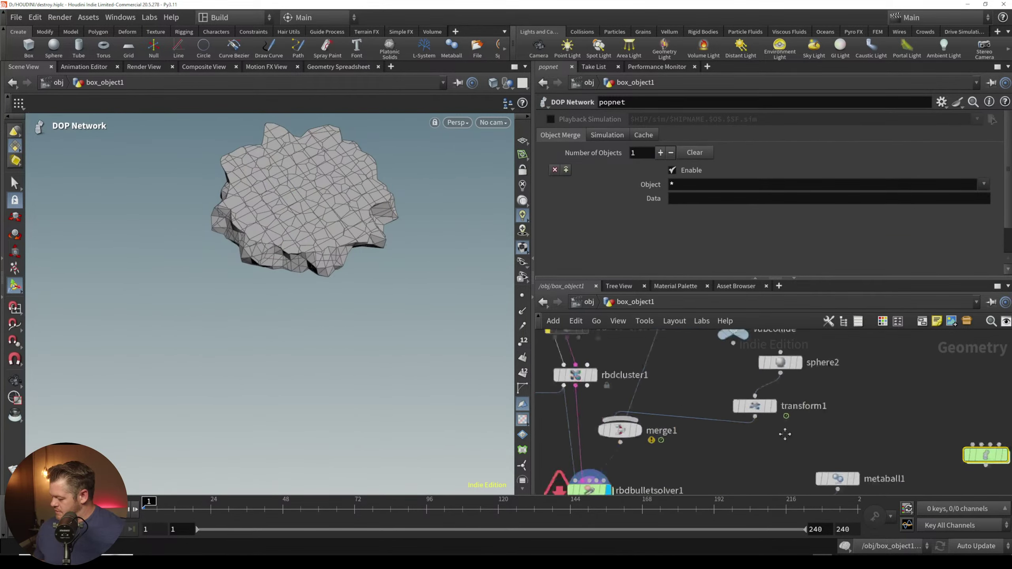
Step: Add a Static Object node inside rbdbulletsolver1's forces network, beside popmetaballforce1
mouse_move(690, 364)
middle_down()
mouse_move(682, 451)
mouse_move(689, 375)
middle_up()
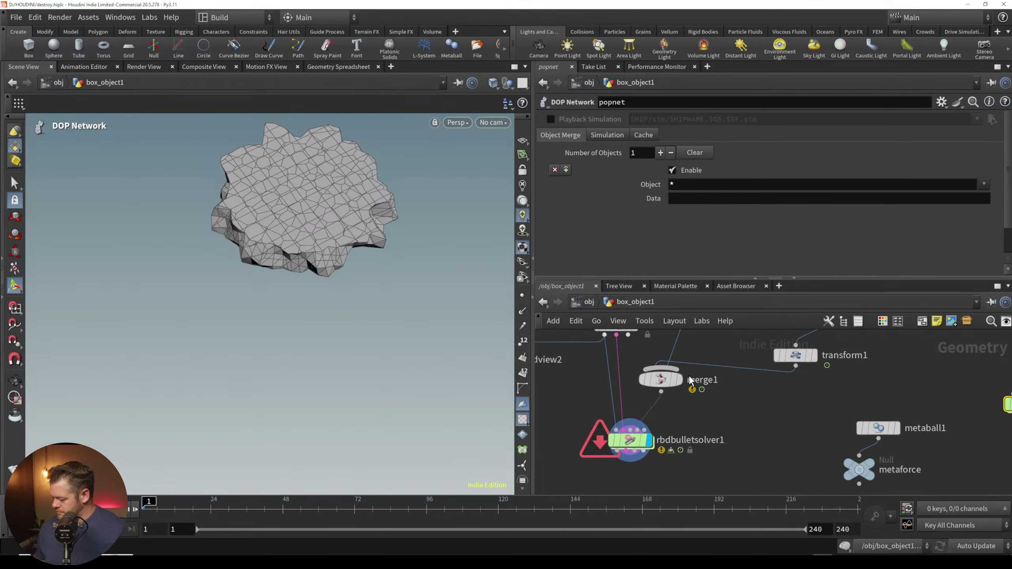
double_click(637, 440)
key(Tab)
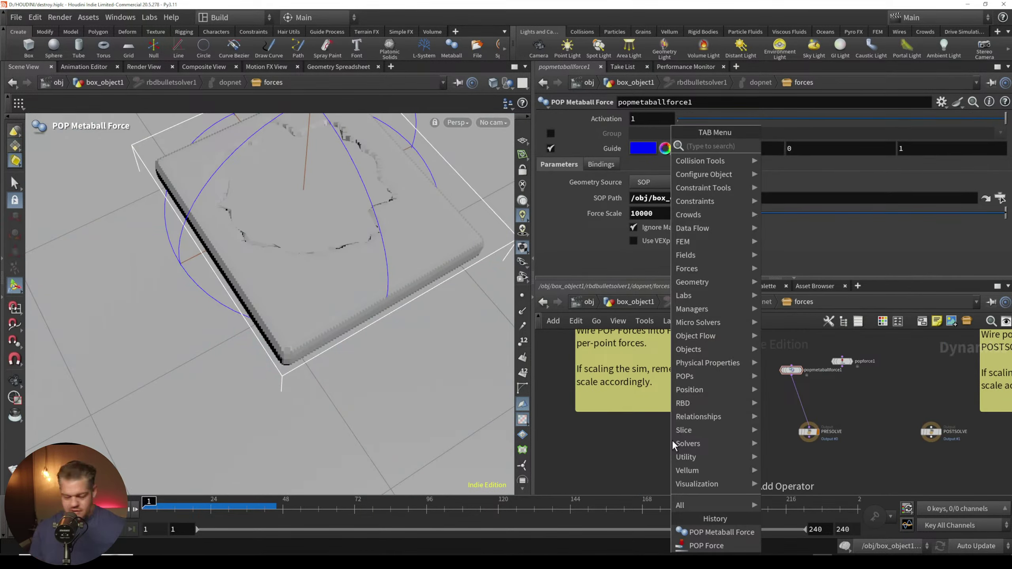
text(colli)
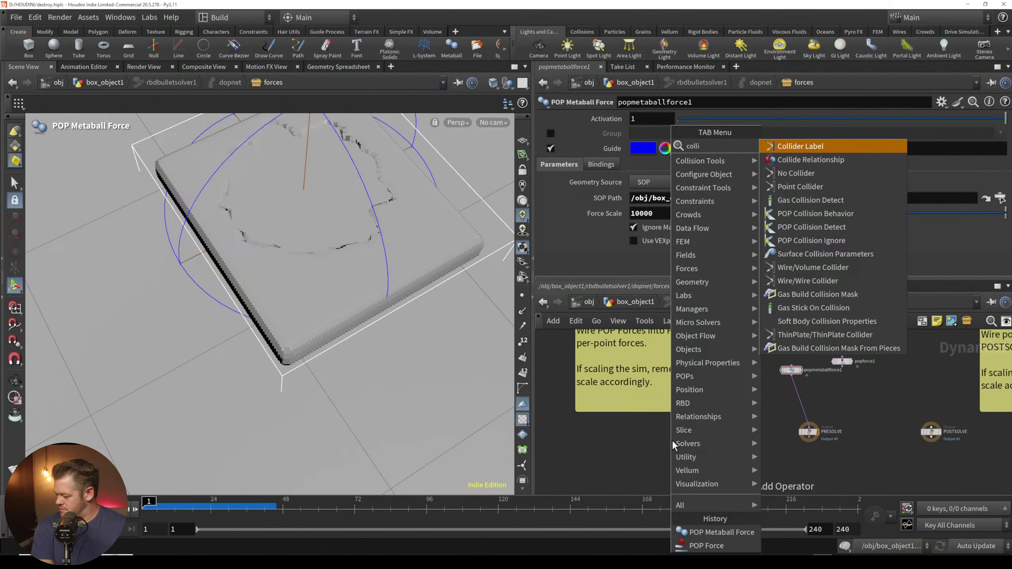
key(BackSpace)
key(BackSpace)
key(BackSpace)
key(BackSpace)
key(BackSpace)
text(sta)
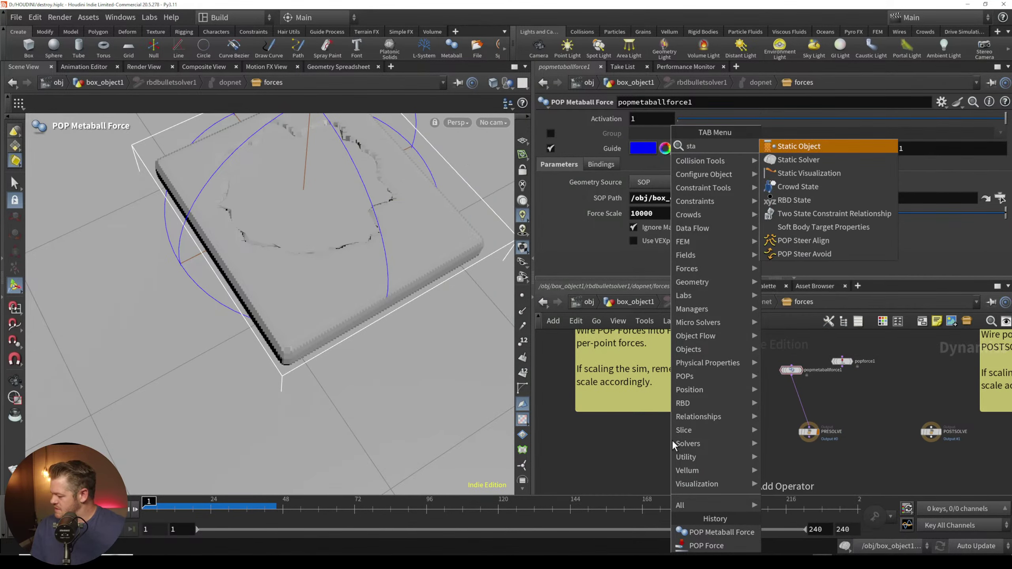
click(817, 147)
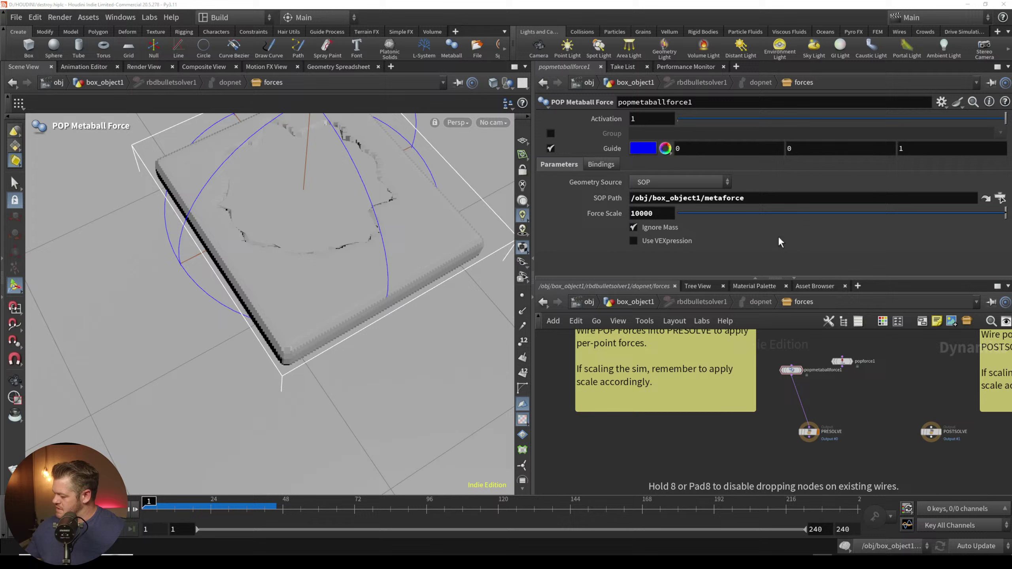
click(751, 389)
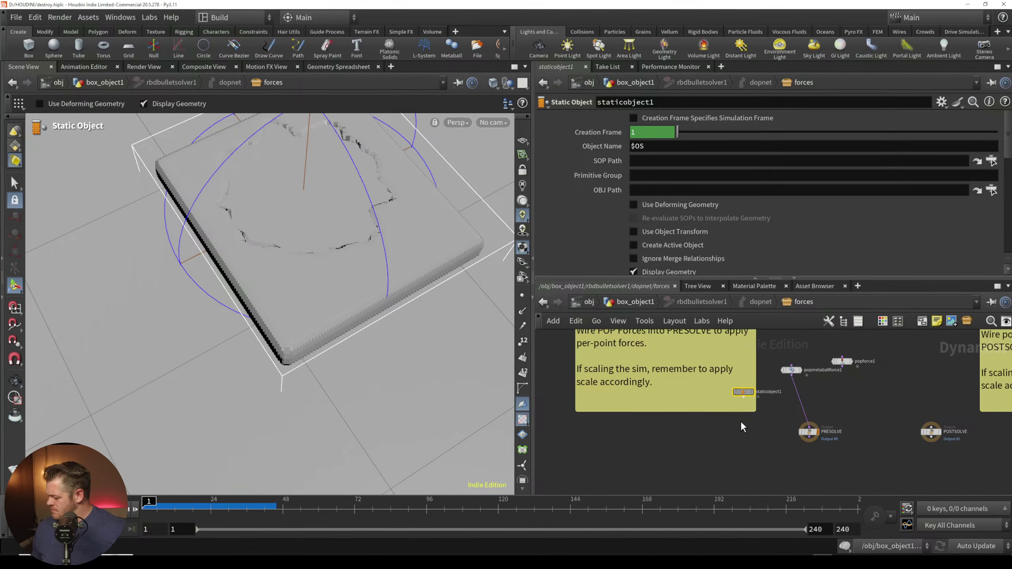
Step: Return to box_object1 and examine rbdbulletsolver1's Collision, Guide and Advanced settings, including the Collision and Constraints groups
click(639, 304)
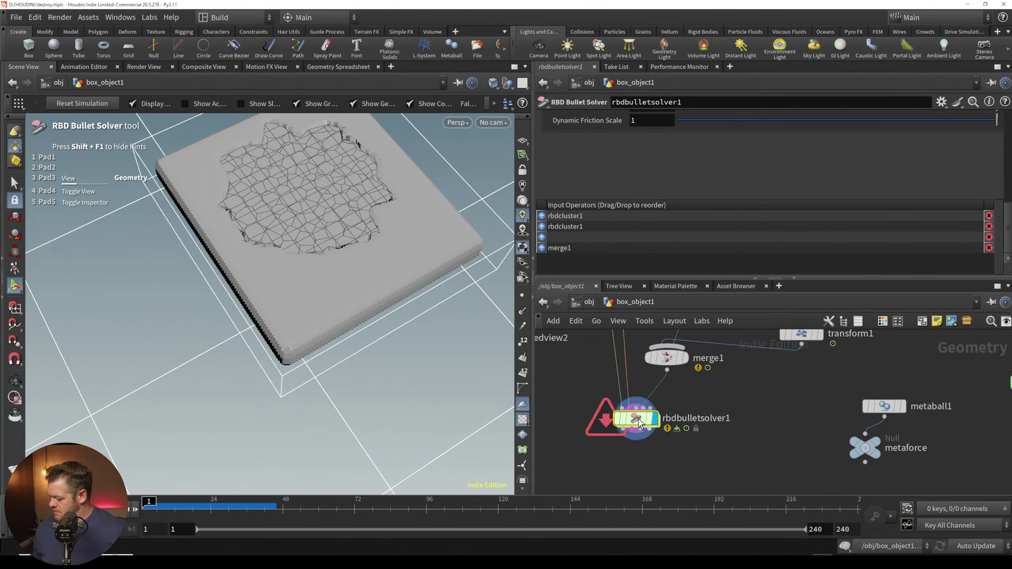
middle_drag(731, 365, 722, 400)
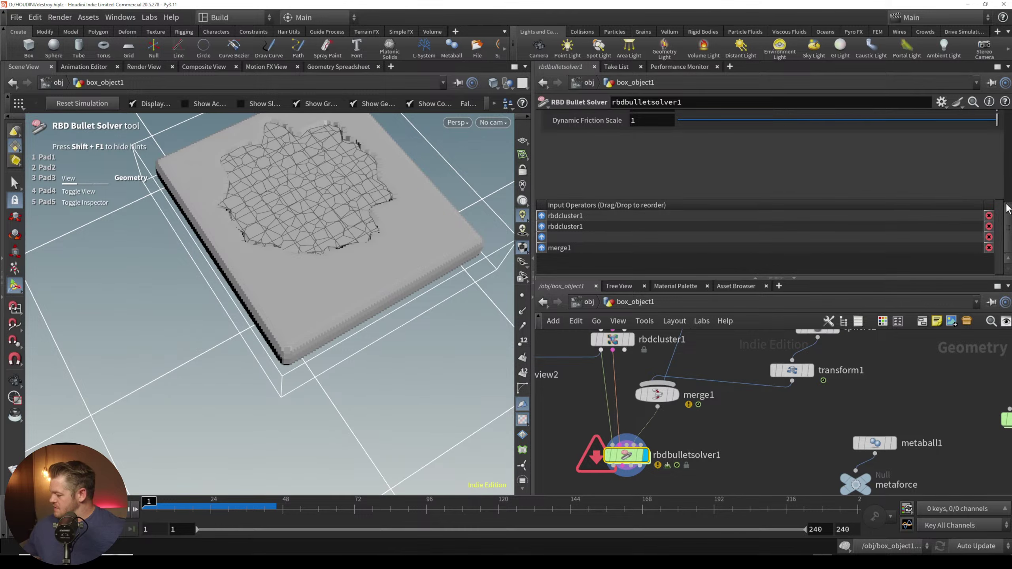
drag(1007, 205, 1000, 128)
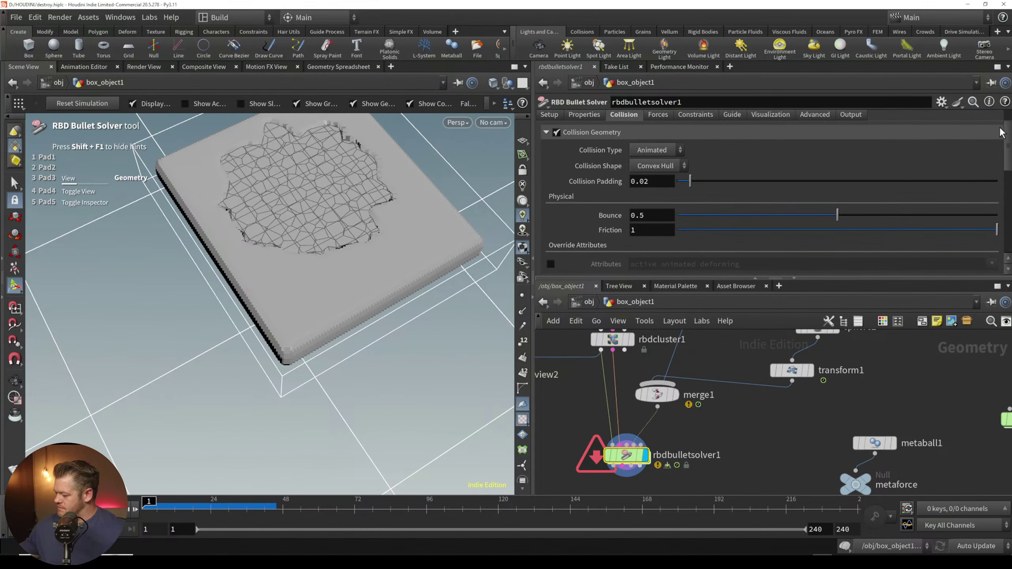
scroll(1000, 133, up, 2)
click(763, 151)
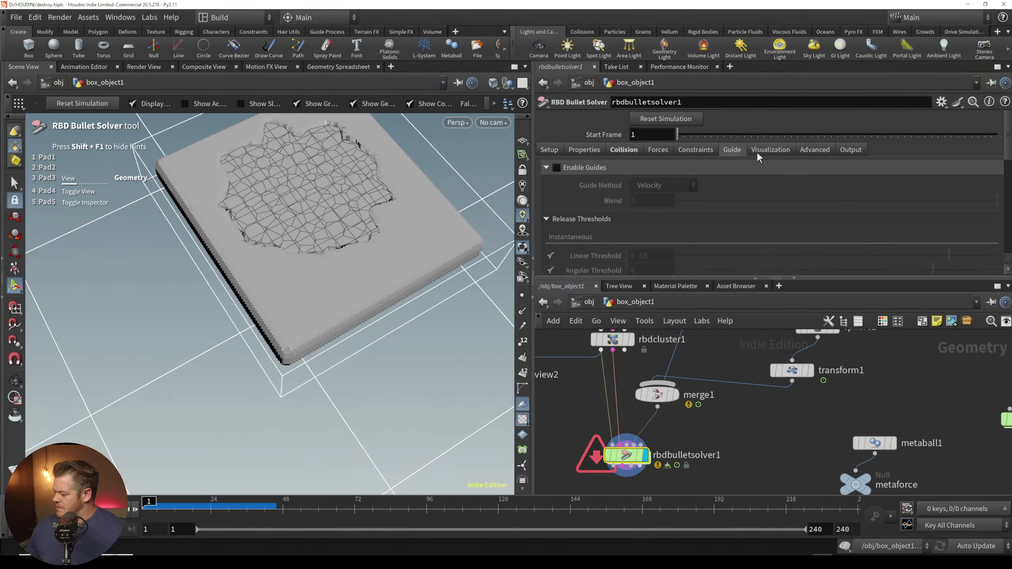
click(810, 151)
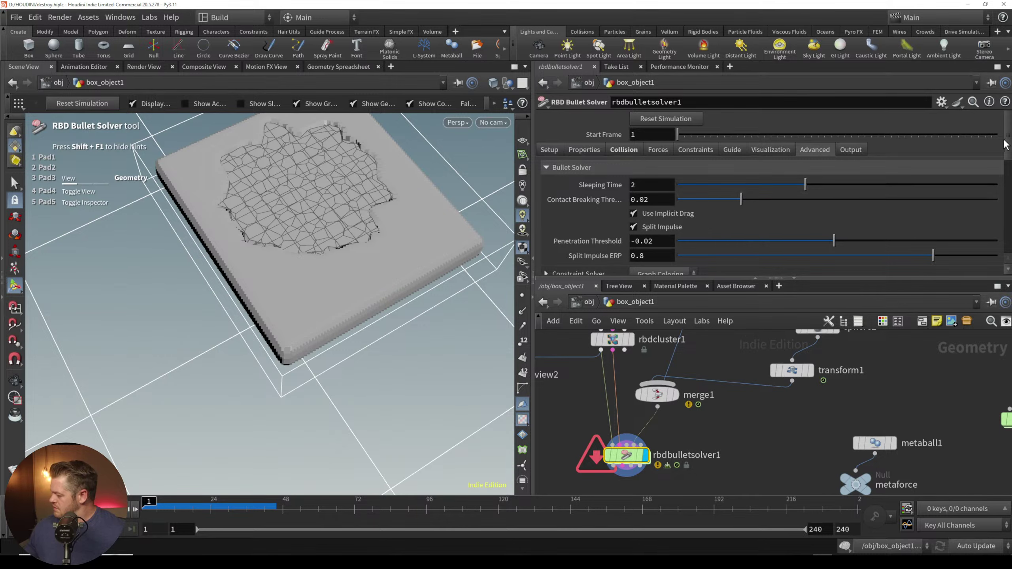
scroll(996, 187, down, 5)
scroll(999, 189, up, 1)
scroll(998, 189, up, 1)
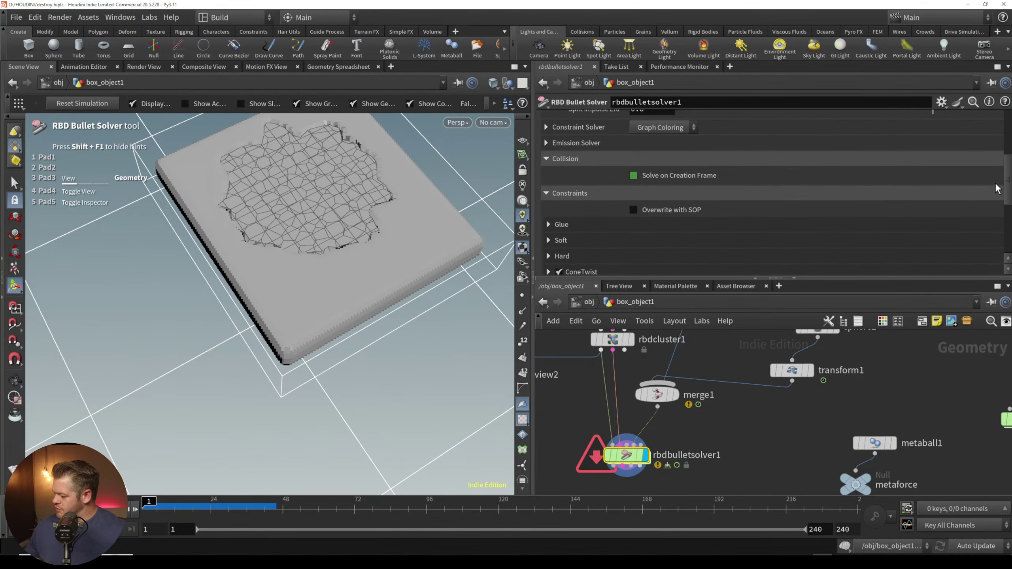
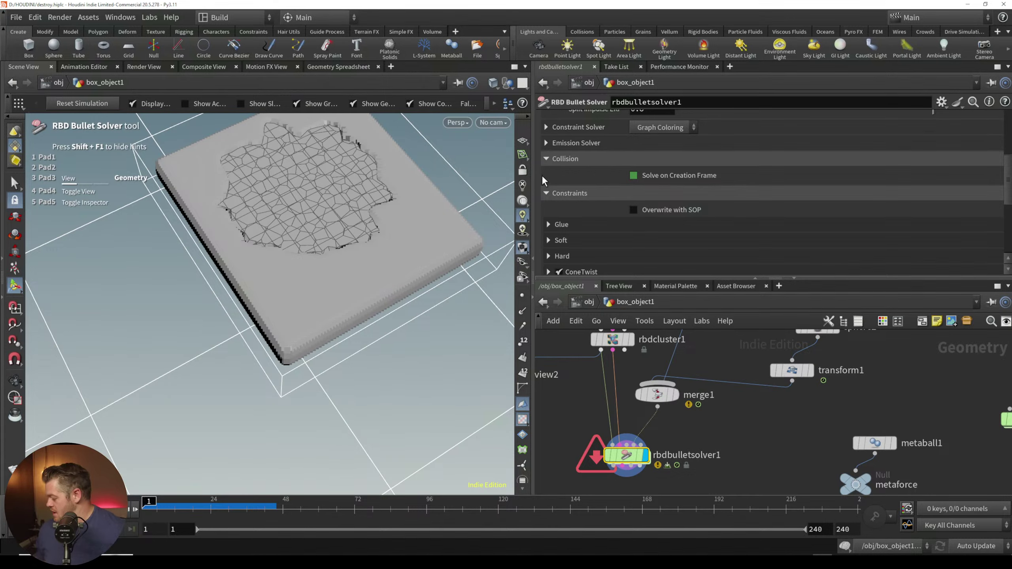
Step: Insert popforce1 into the wire between popmetaballforce1 and PRESOLVE in rbdbulletsolver1's forces network
middle_drag(793, 438, 789, 404)
drag(624, 423, 624, 428)
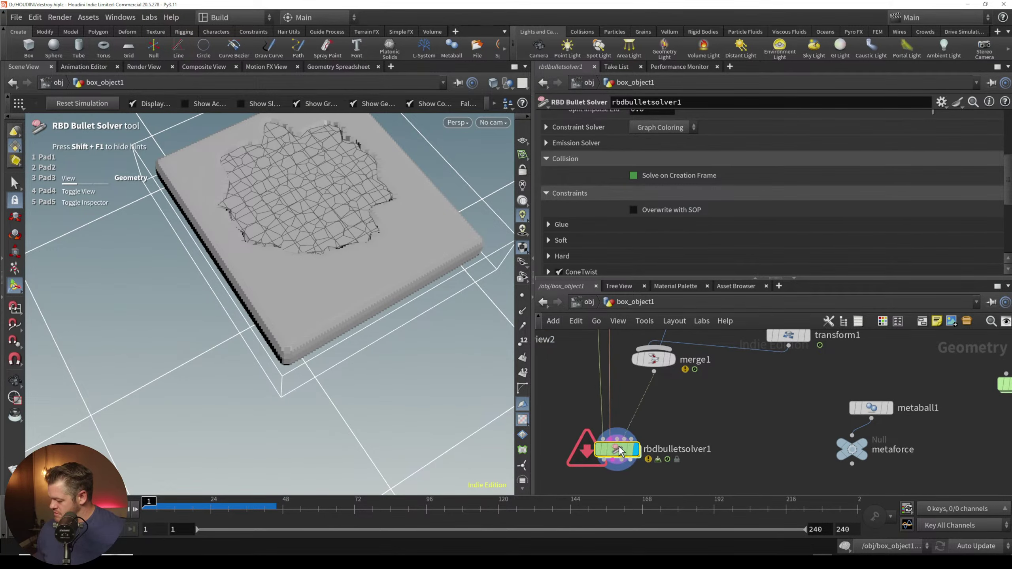
double_click(623, 432)
scroll(790, 401, up, 5)
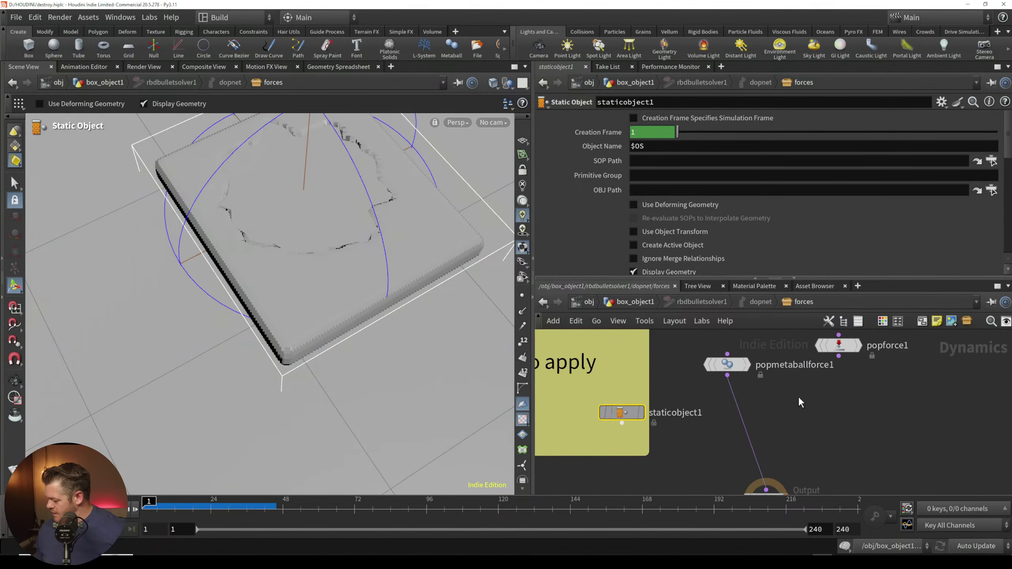
mouse_move(732, 353)
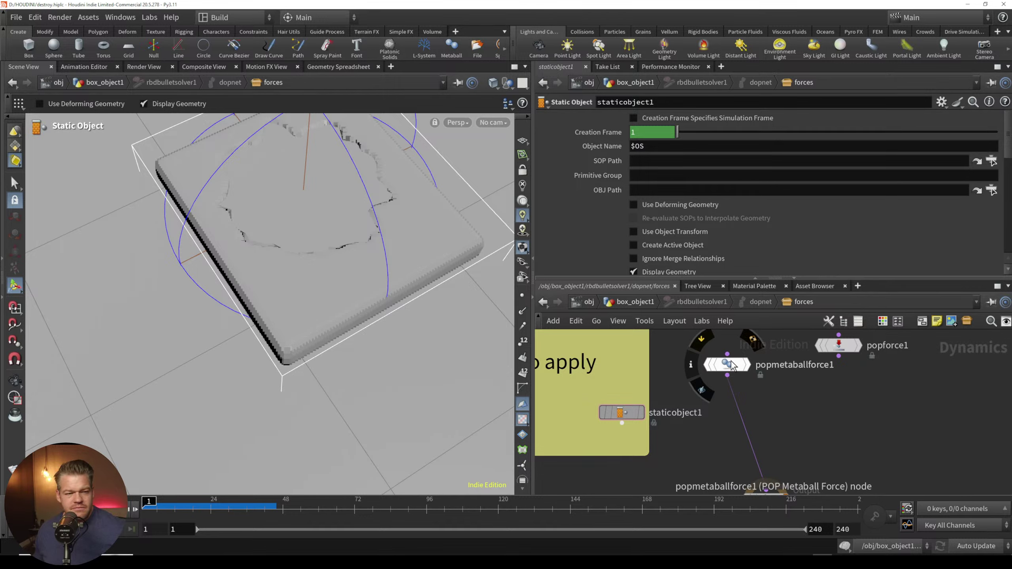
click(741, 371)
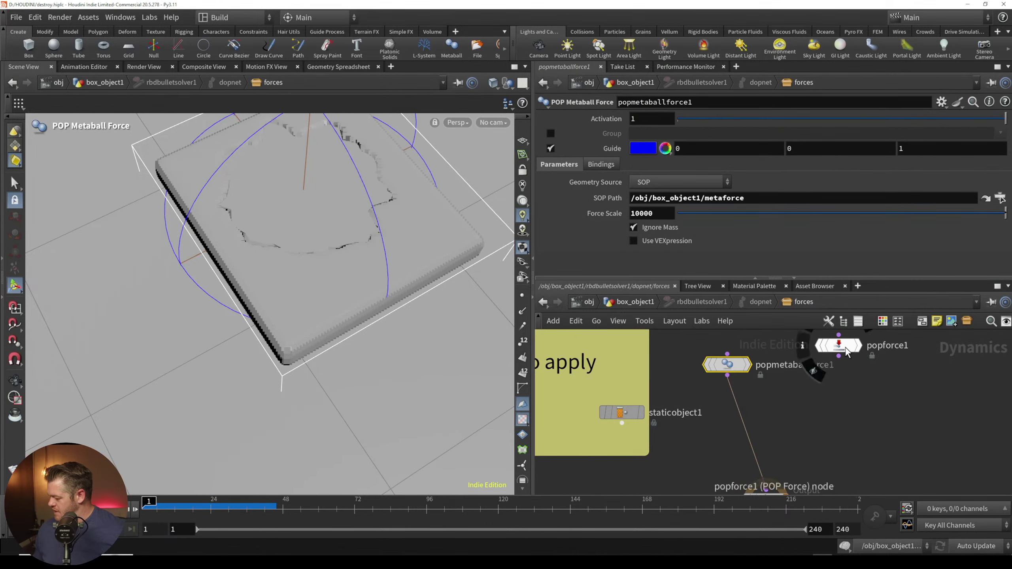
drag(839, 345, 740, 418)
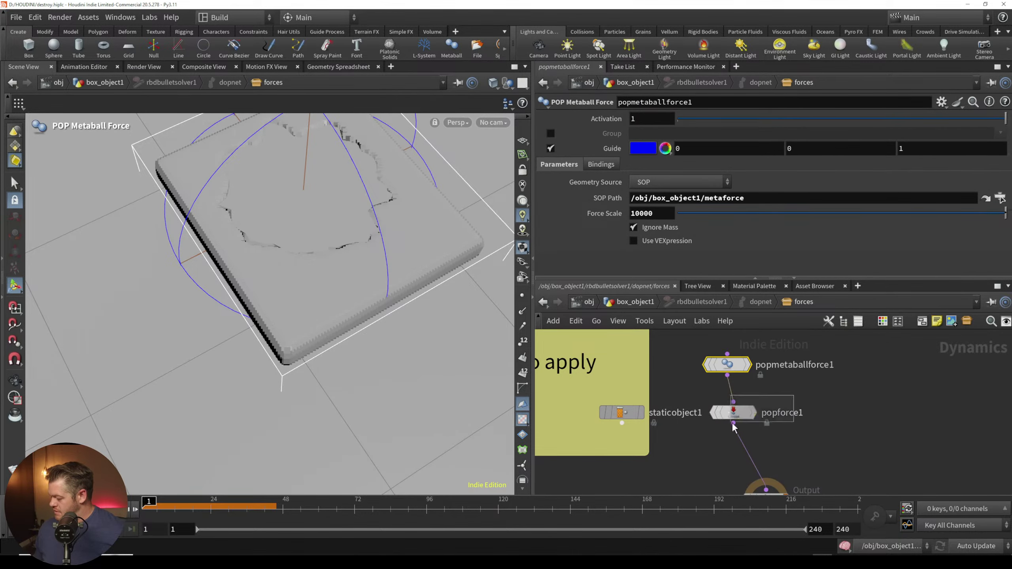
Step: Delete popforce1 from rbdbulletsolver1's forces network, review popmetaballforce1's parameters, and return to box_object1
click(741, 417)
key(Delete)
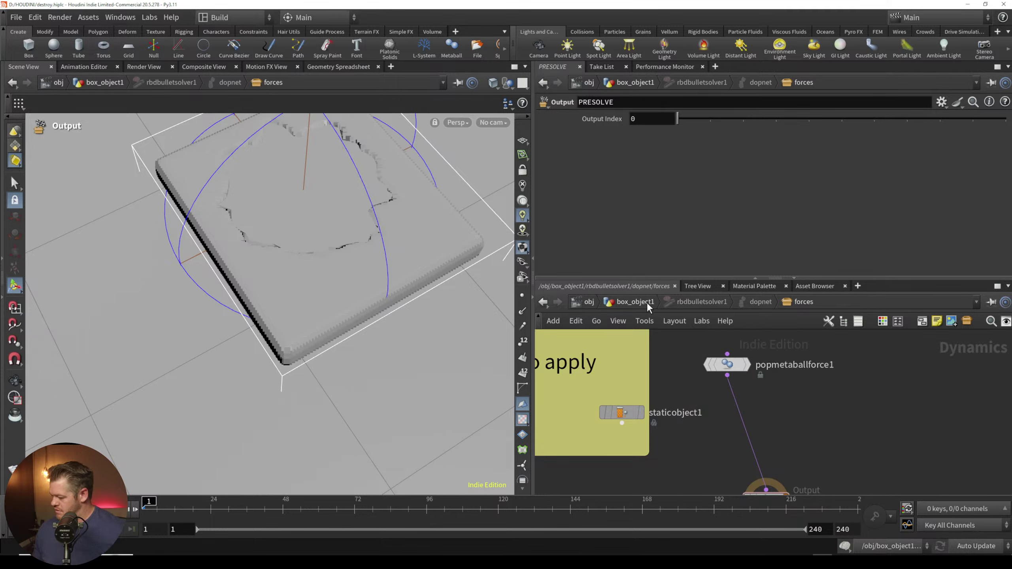
click(729, 364)
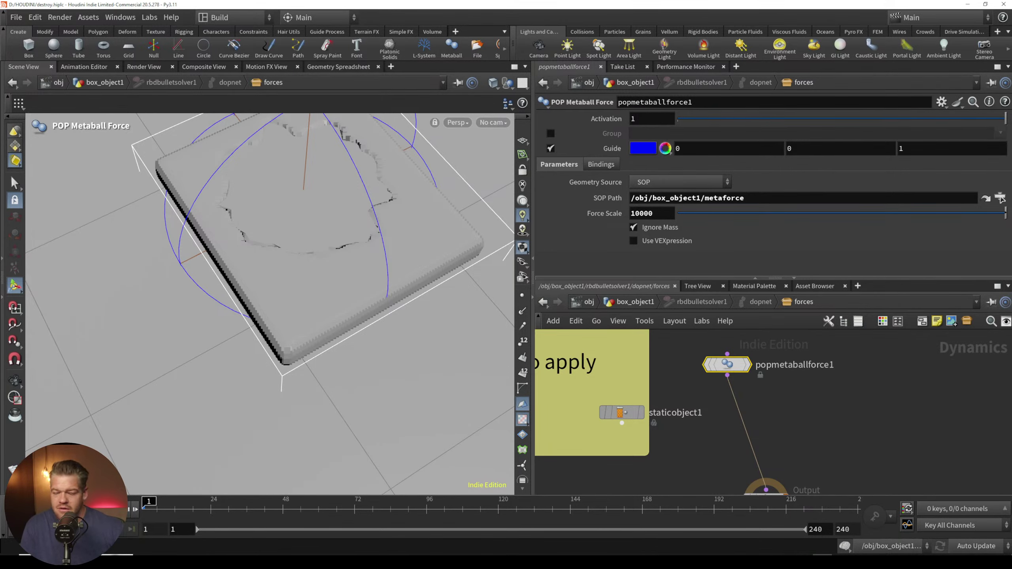
click(621, 301)
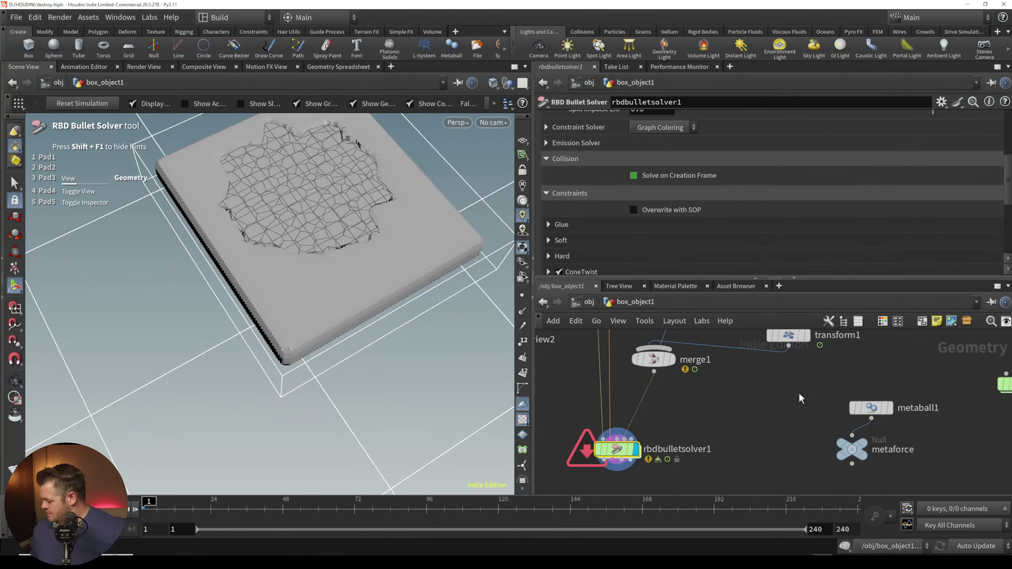
Step: Insert a Force node between metaball1 and metaforce and enable its Radial Force
key(Tab)
text(trans)
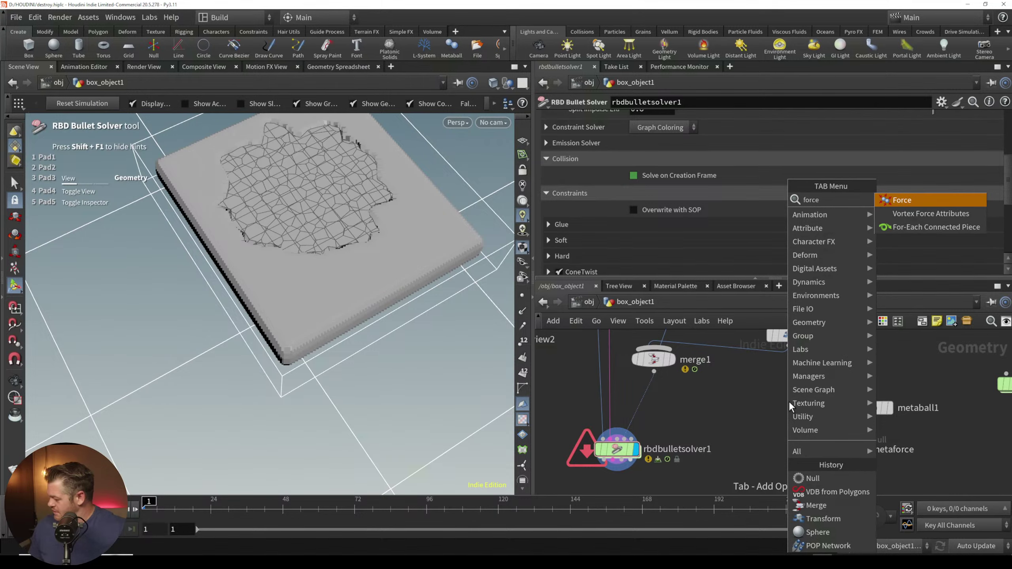
key(Return)
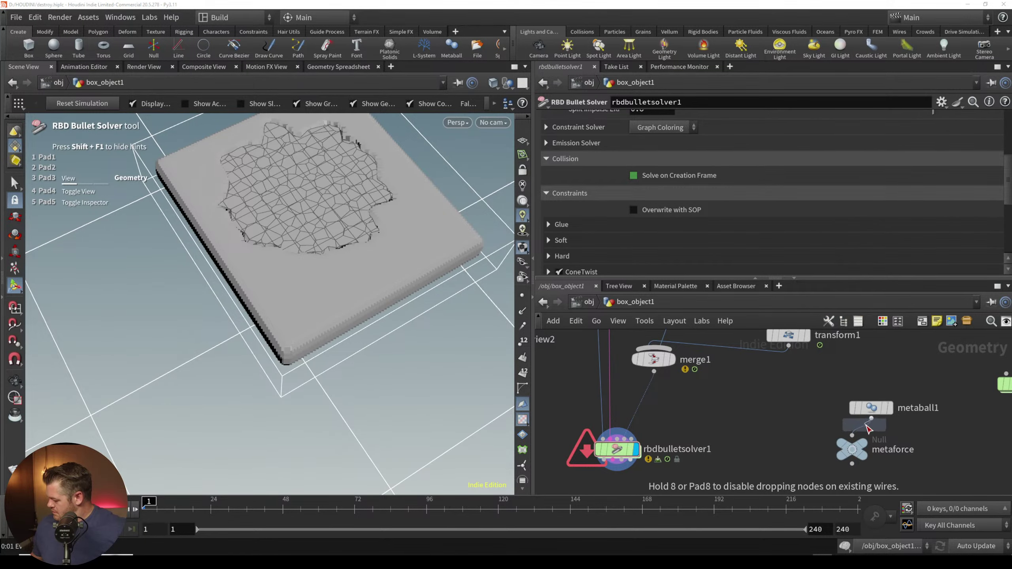
click(867, 430)
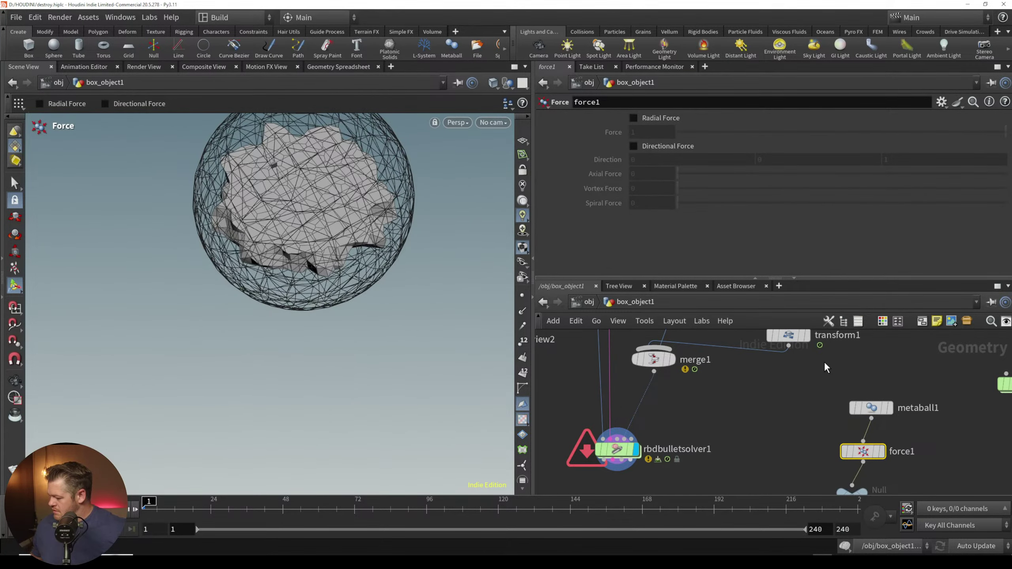
click(633, 118)
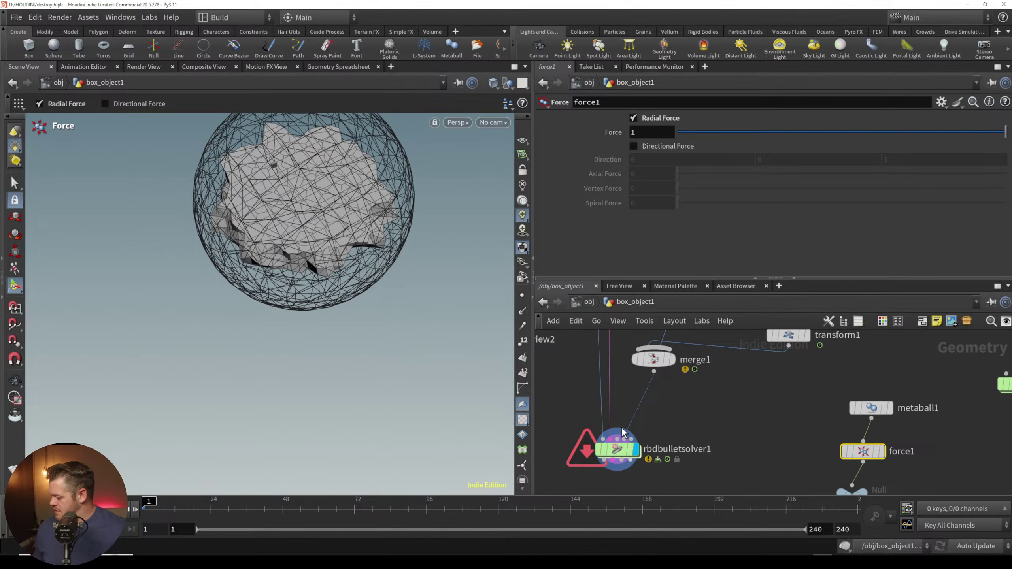
Step: Check popmetaballforce1's settings inside rbdbulletsolver1's forces network and return to box_object1
middle_drag(781, 428, 767, 397)
mouse_move(603, 437)
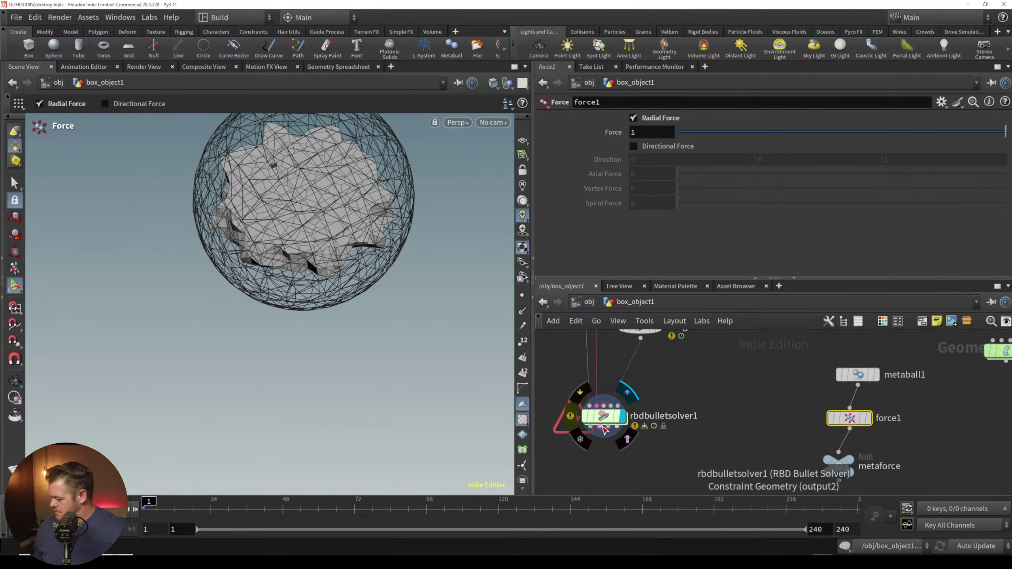
double_click(614, 416)
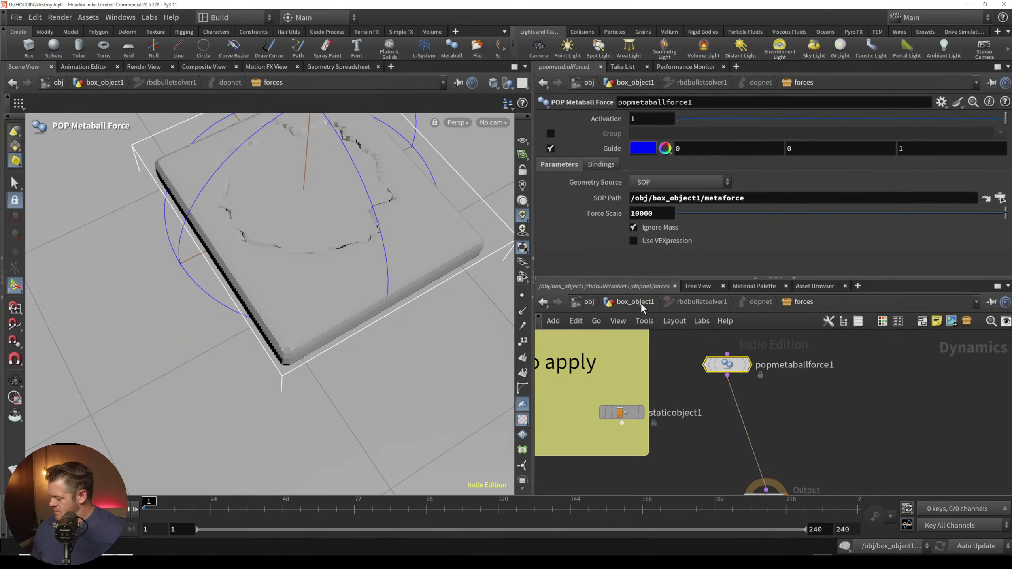
click(638, 302)
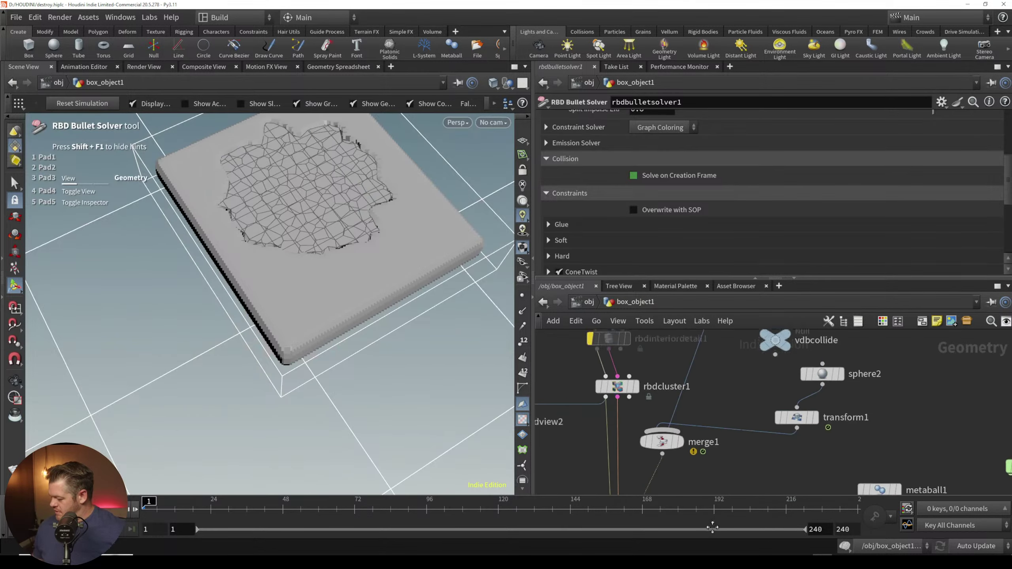
Step: Connect split1's outer ground output directly to merge1, replacing the vdbfrompolygons1 collision input
scroll(721, 400, down, 5)
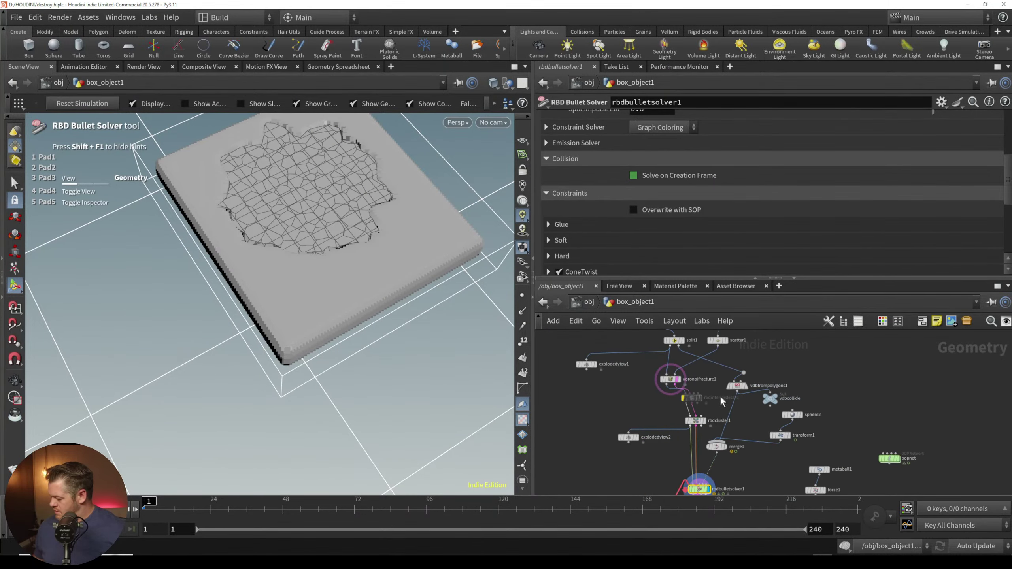
drag(743, 373, 714, 379)
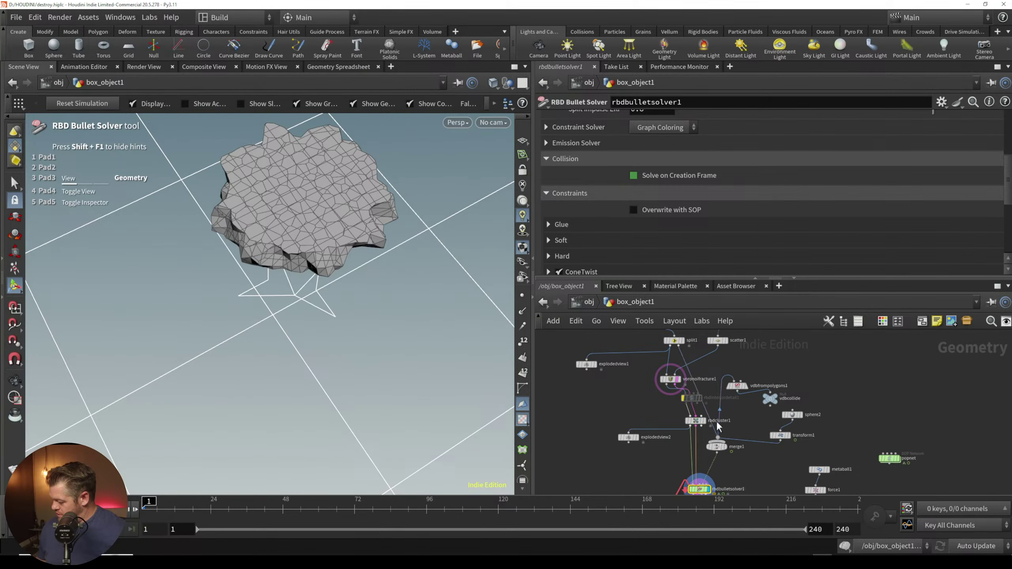
drag(717, 432, 711, 393)
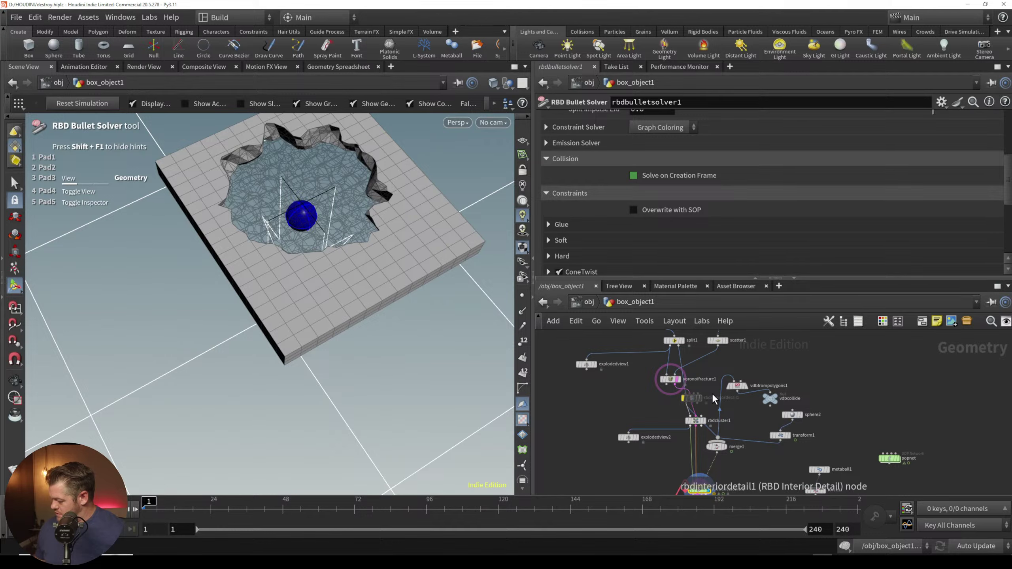
key(ctrl+z)
click(684, 347)
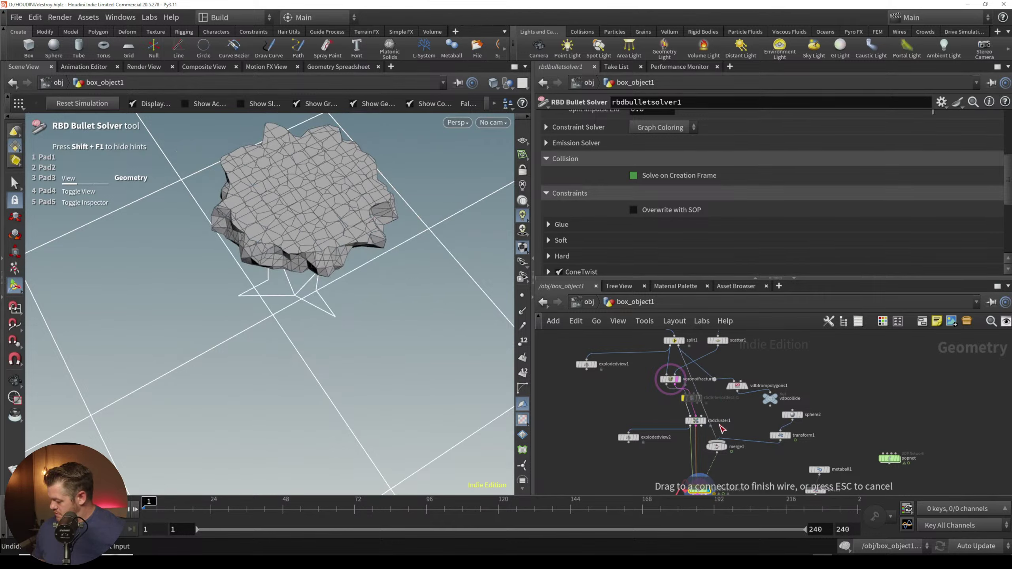
click(718, 442)
middle_drag(747, 456, 755, 403)
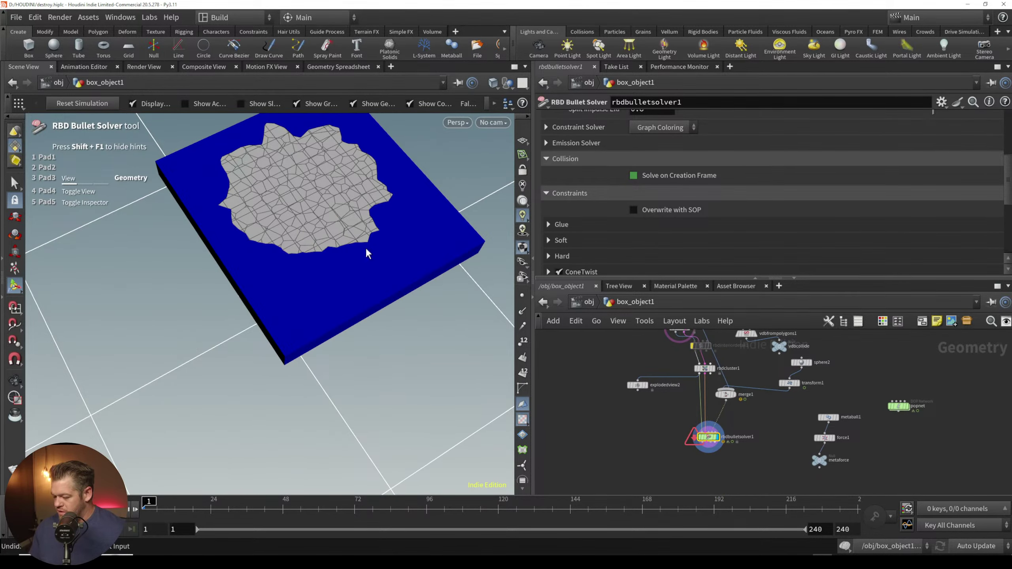
Step: Play the simulation with the direct ground collider and rewind to frame 1
drag(367, 251, 360, 346)
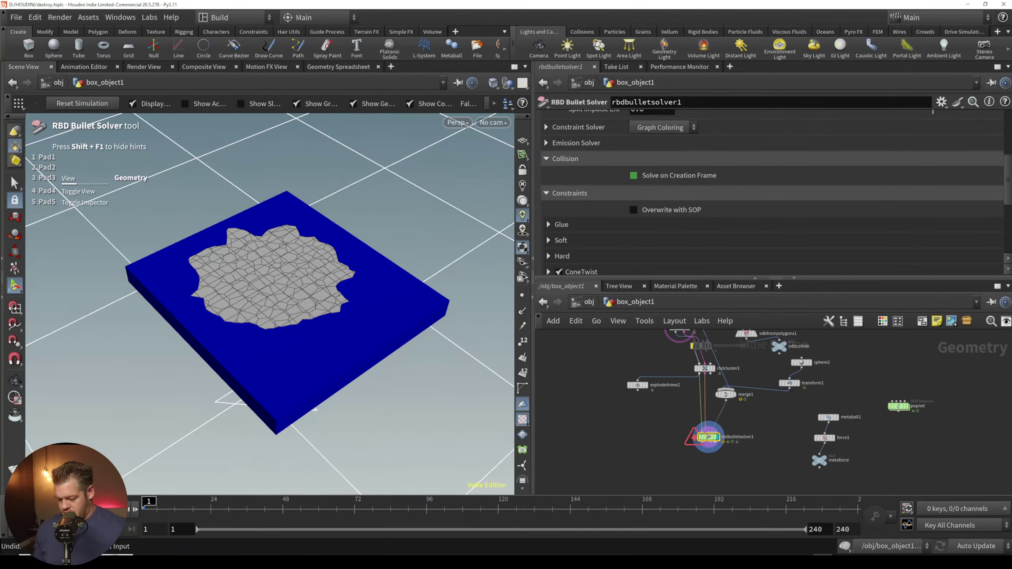
key(Up)
key(Up)
key(ctrl+Up)
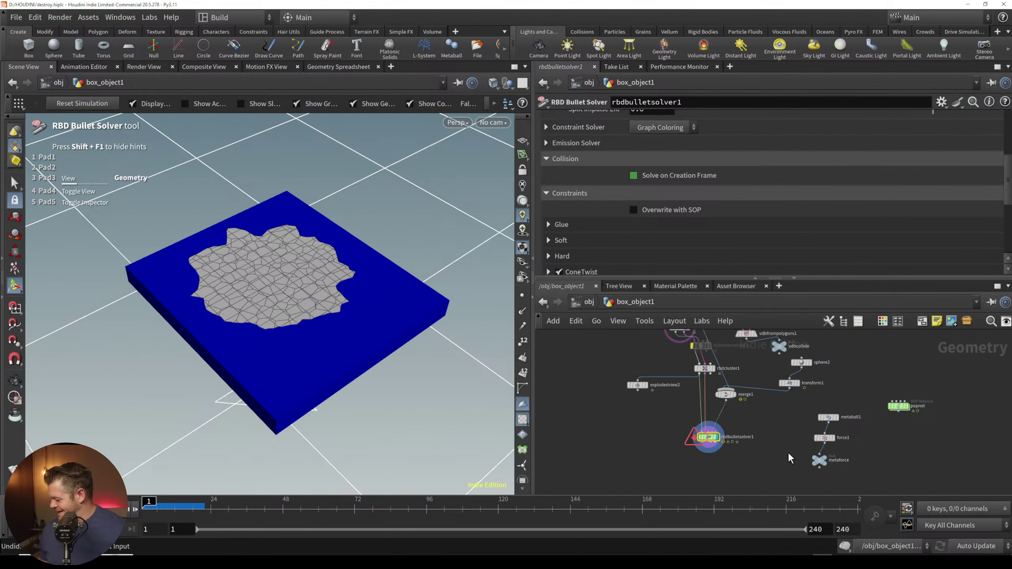
Step: Set popmetaballforce1's Force Scale to 1 inside rbdbulletsolver1, then play the simulation from box_object1 and rewind it
middle_drag(776, 467, 780, 453)
double_click(711, 423)
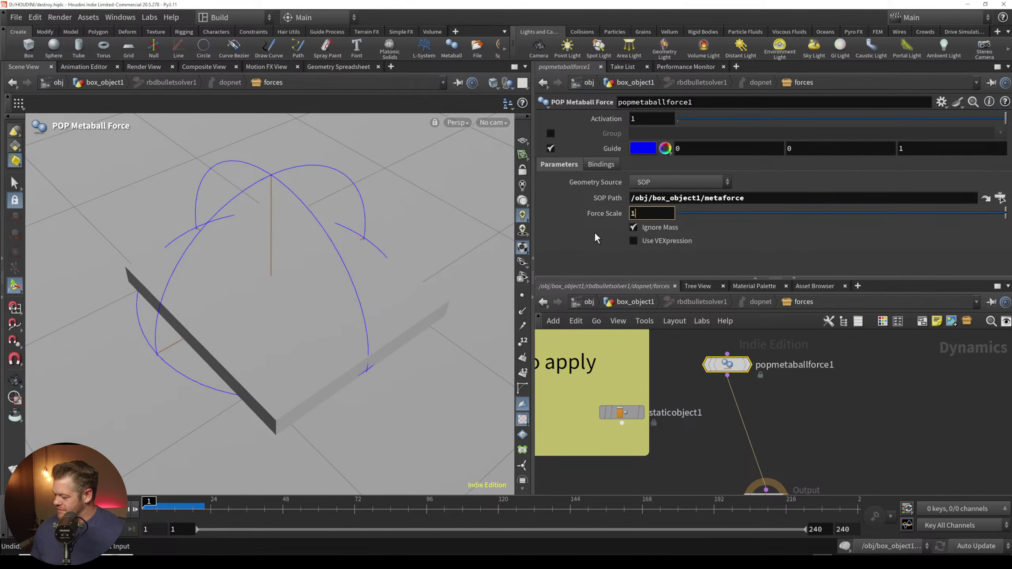
click(633, 302)
alt+right_drag(315, 340, 294, 365)
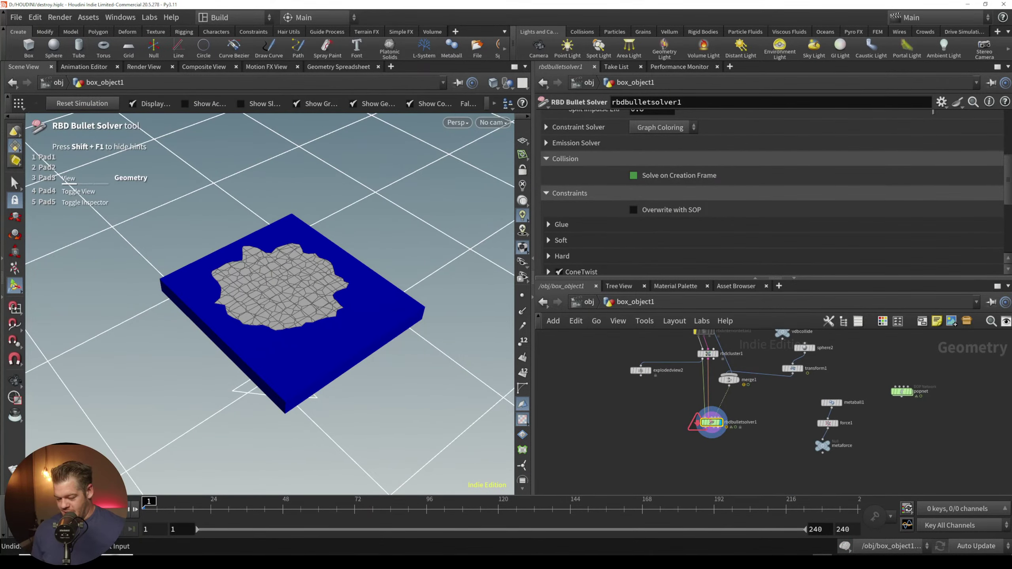
key(Up)
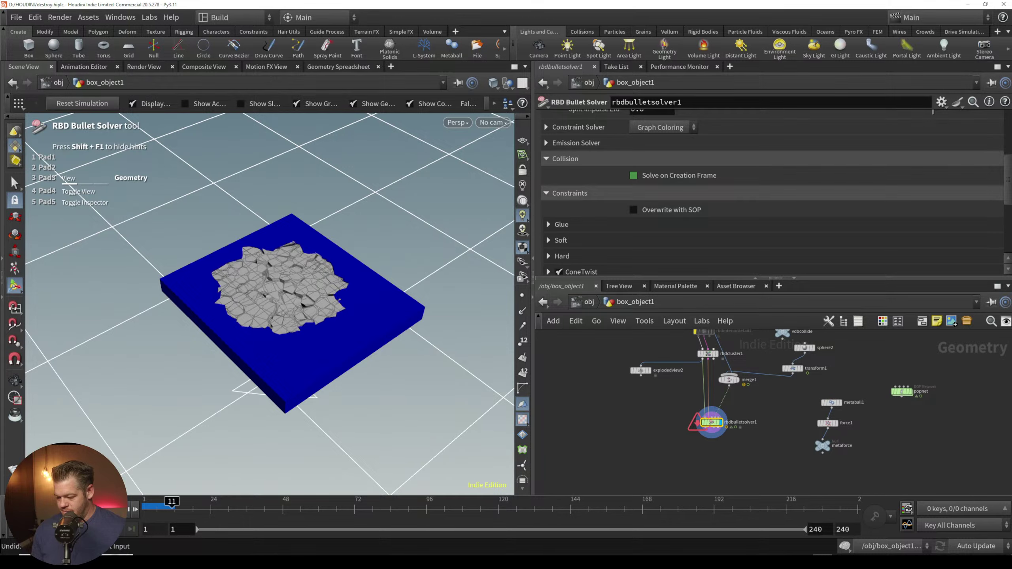
key(ctrl+Up)
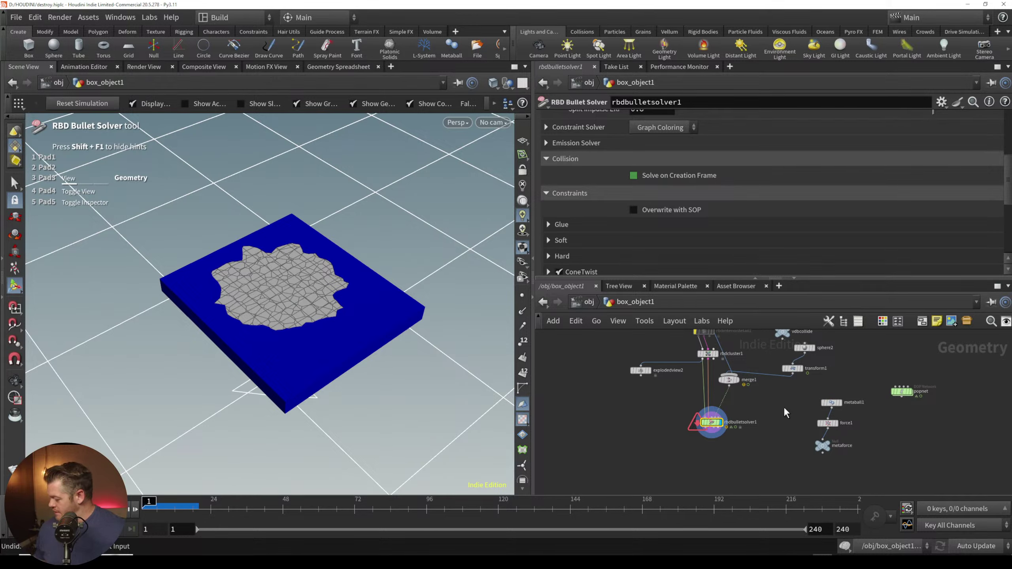
Step: Cut the wire from transform1 to merge1, then play the simulation without the sphere collider and rewind it
middle_drag(784, 399, 777, 409)
key(y)
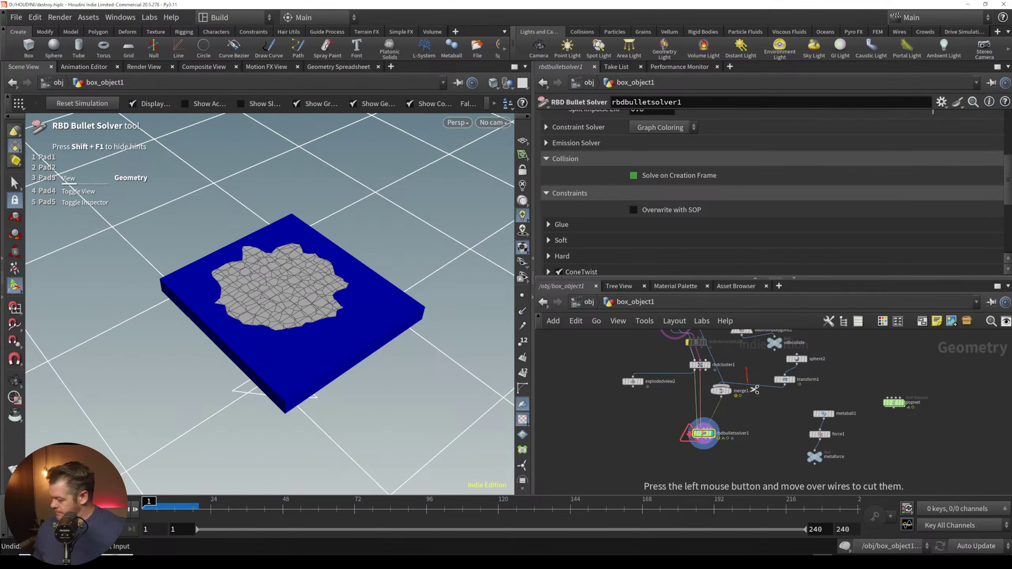
drag(746, 381, 759, 420)
key(Up)
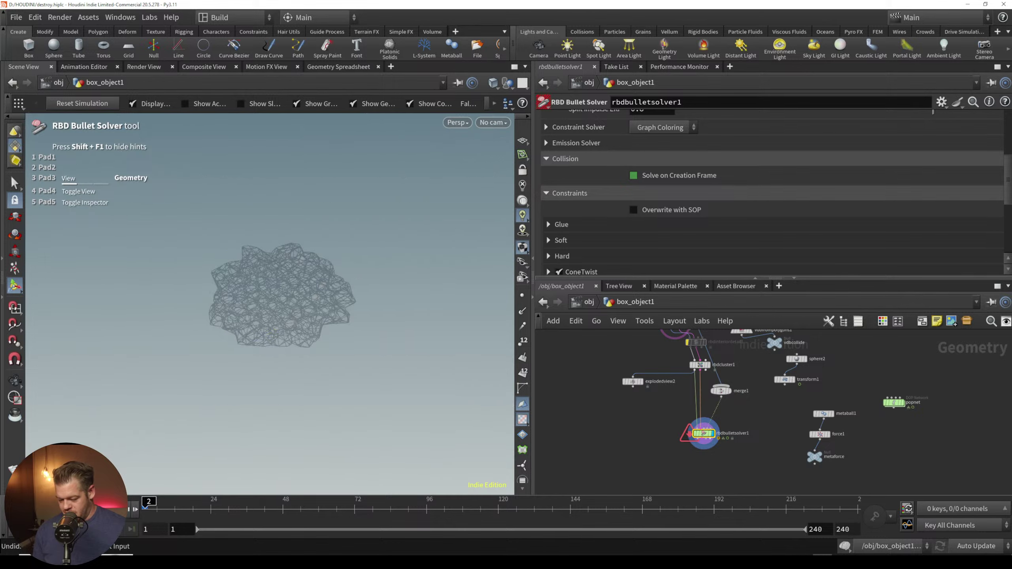
key(ctrl+Up)
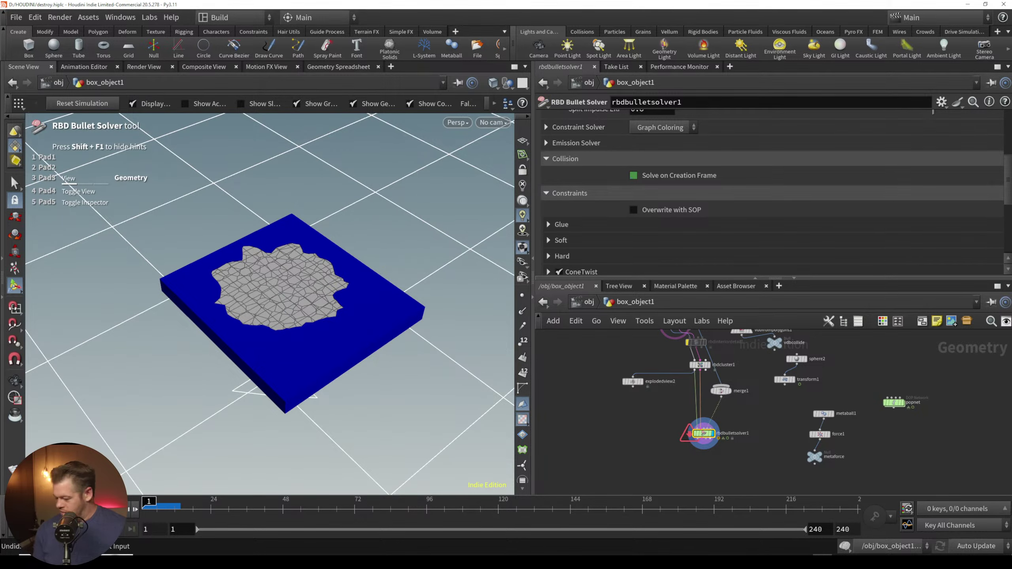
Step: Set popmetaballforce1's Force Scale to 100, then play the simulation from box_object1 and rewind to frame 1
double_click(703, 432)
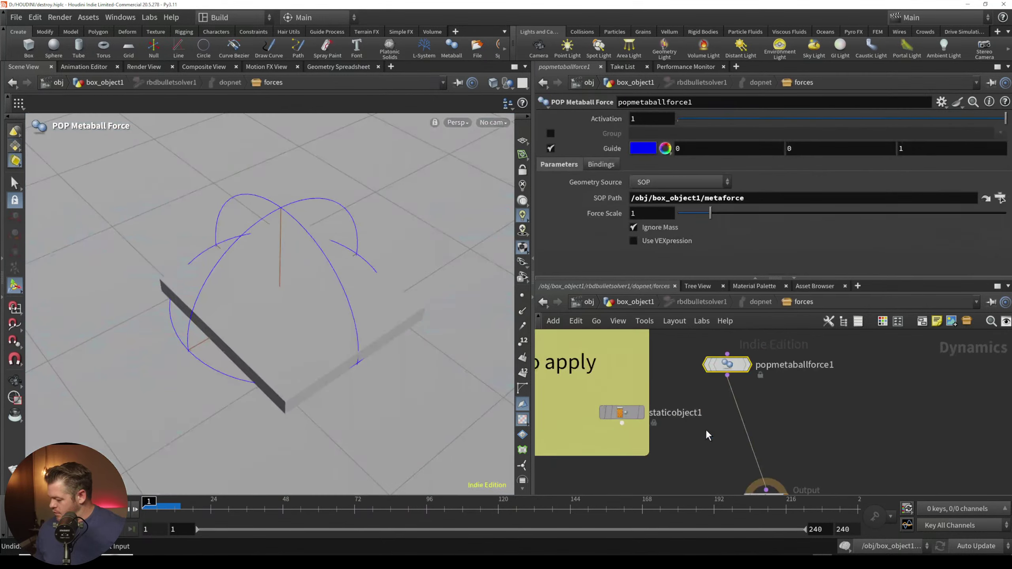
click(654, 214)
text(00)
key(Return)
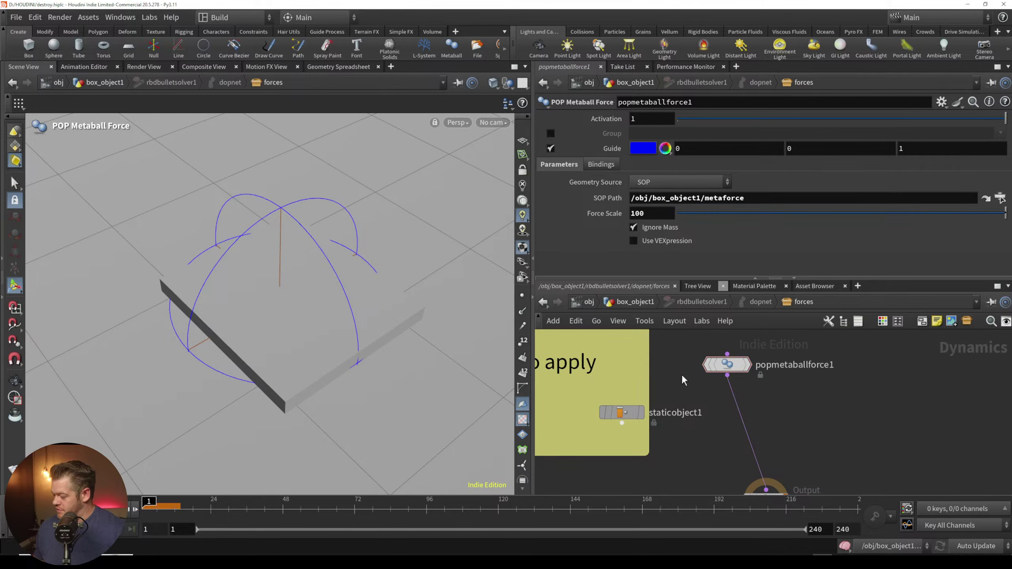
click(629, 298)
key(Up)
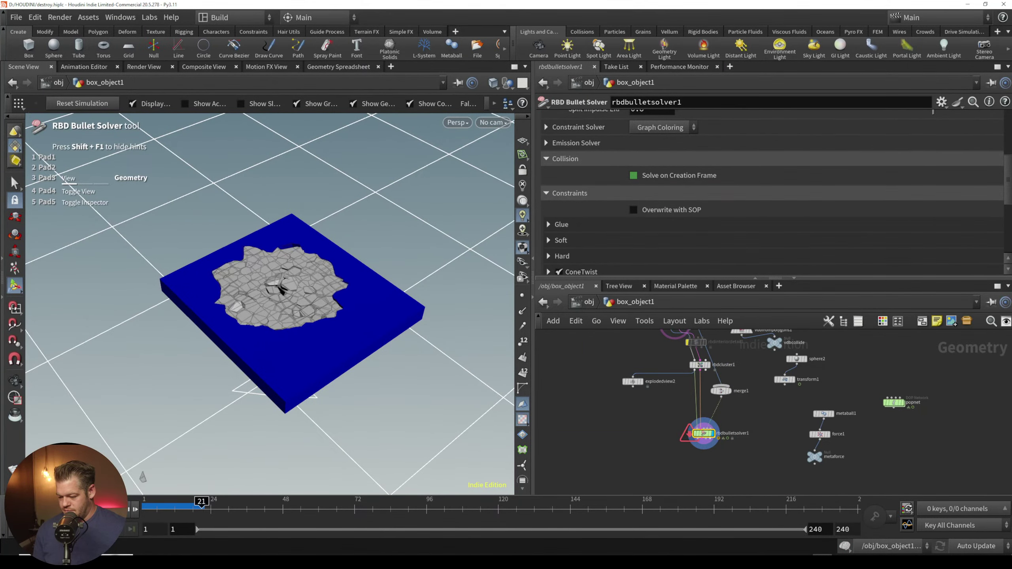
key(ctrl+Up)
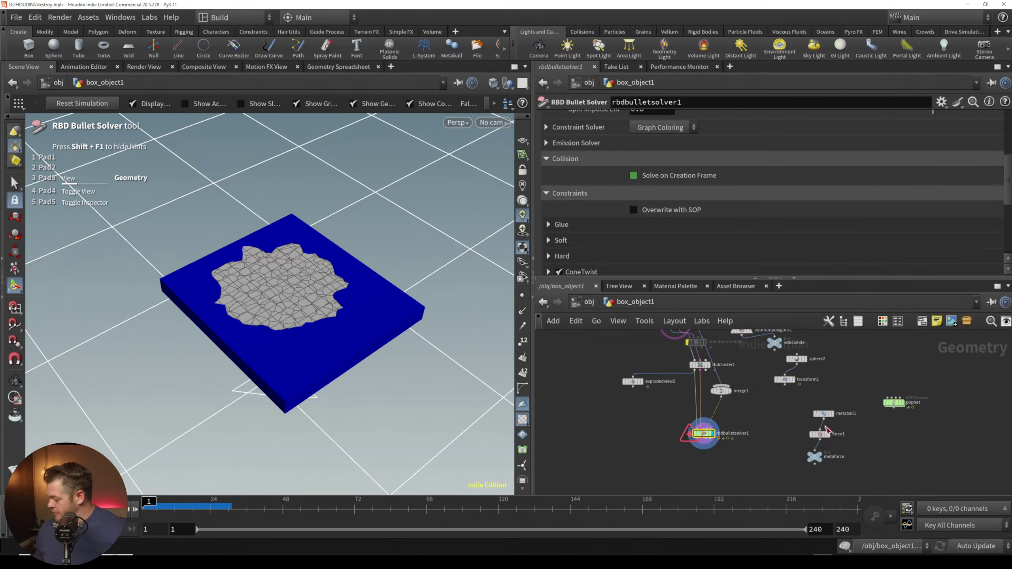
Step: Set force1's radial Force to -1, then play the simulation and rewind it
click(823, 431)
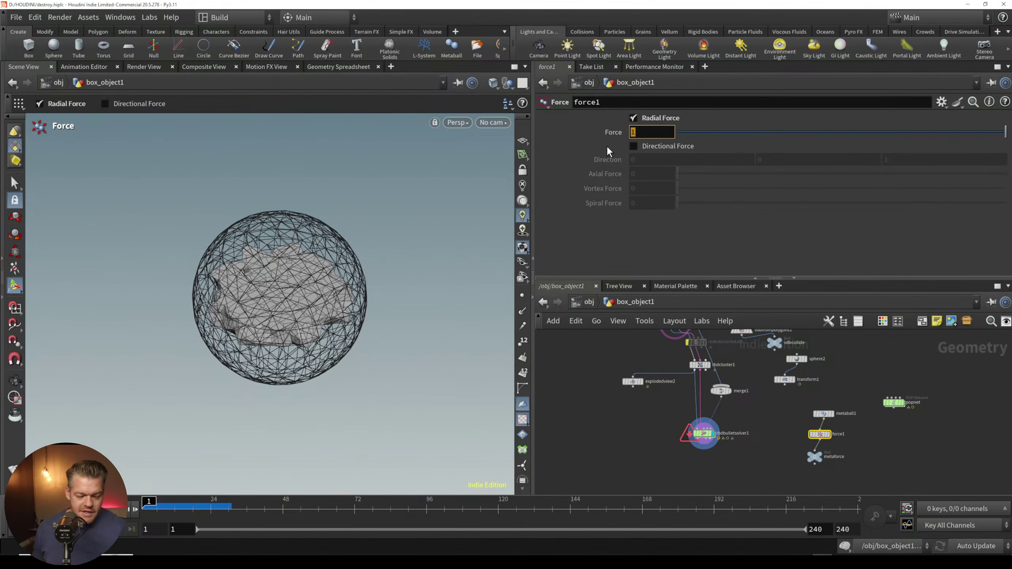
text(-1)
key(Return)
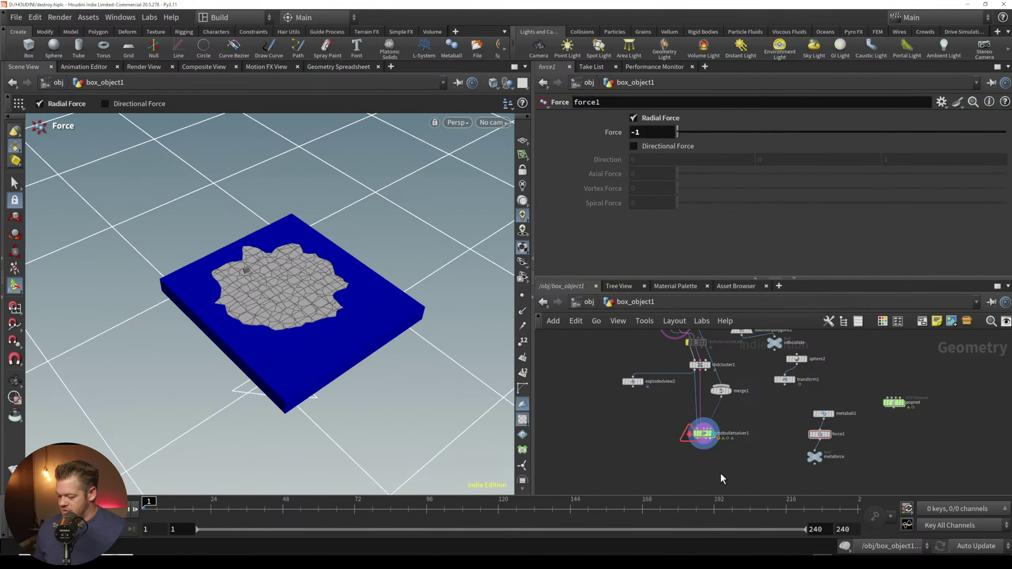
key(Up)
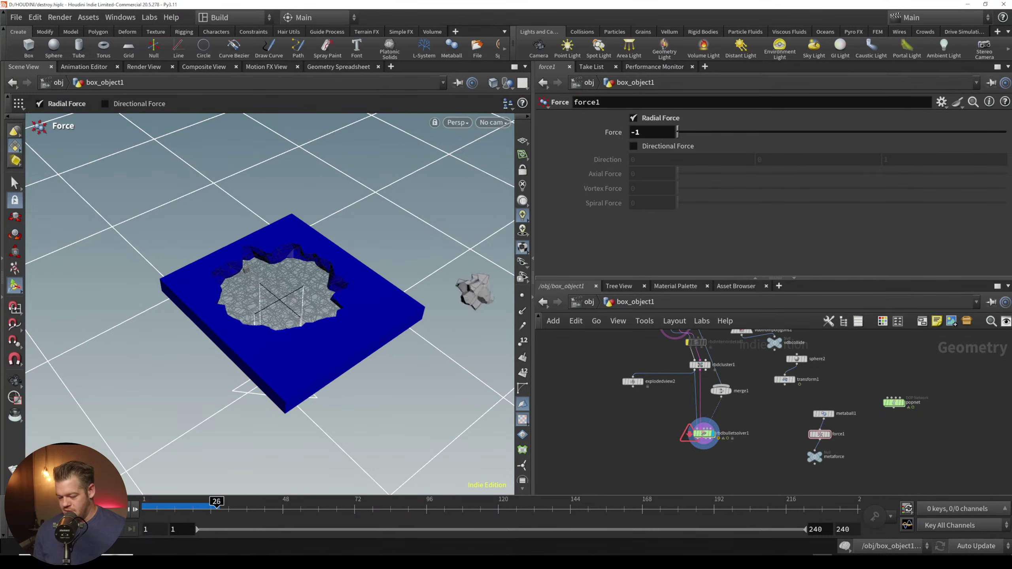
key(ctrl+Up)
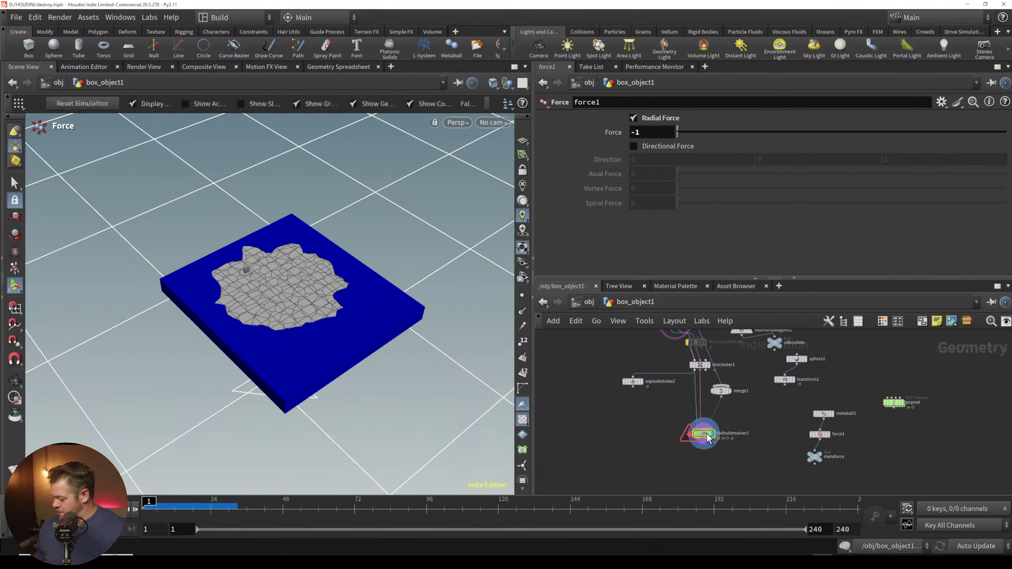
Step: Set popmetaballforce1's Force Scale to 1 inside rbdbulletsolver1, then play the simulation from box_object1 and rewind to the first frame
double_click(706, 433)
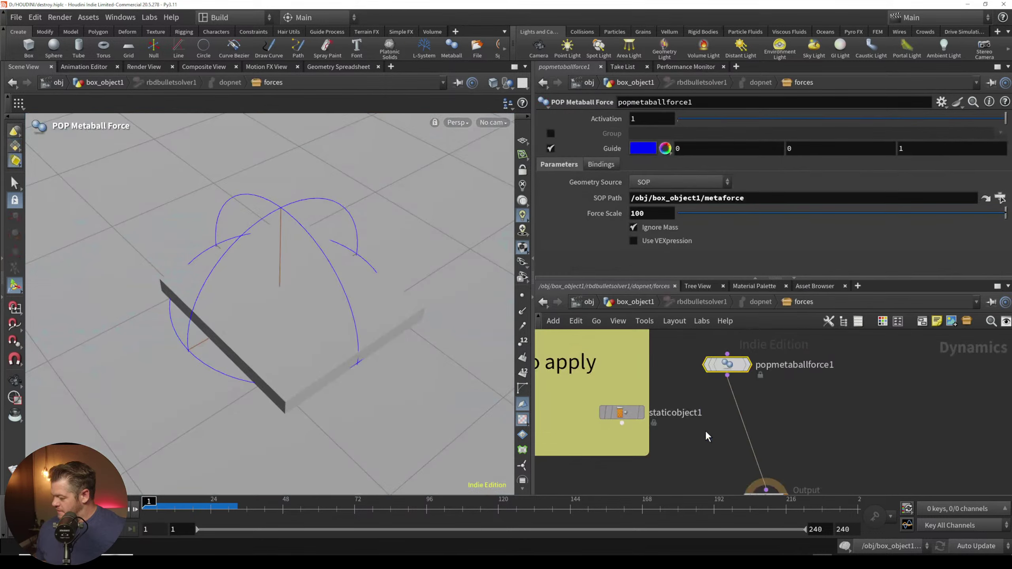
click(636, 301)
key(Up)
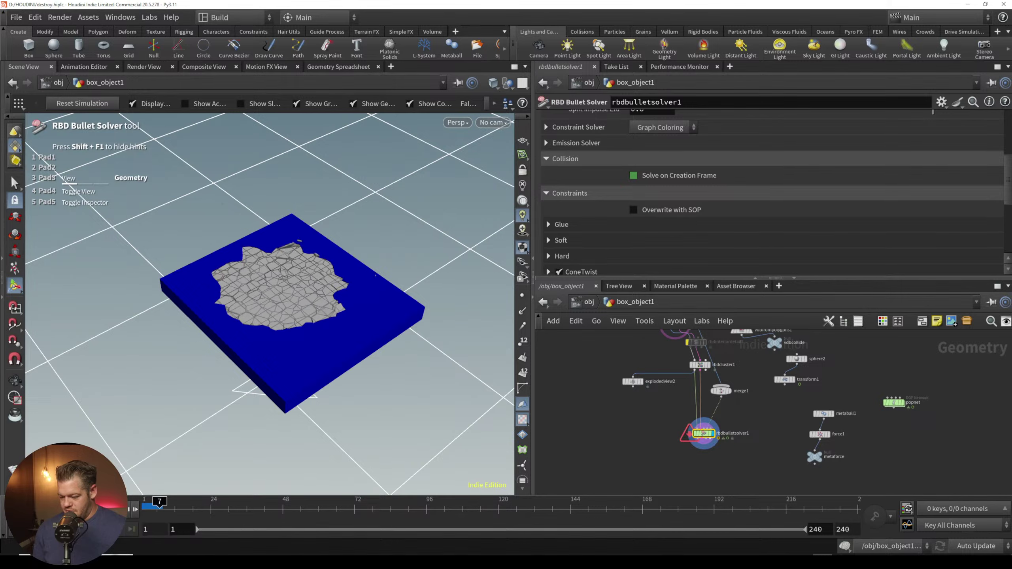
scroll(279, 302, up, 3)
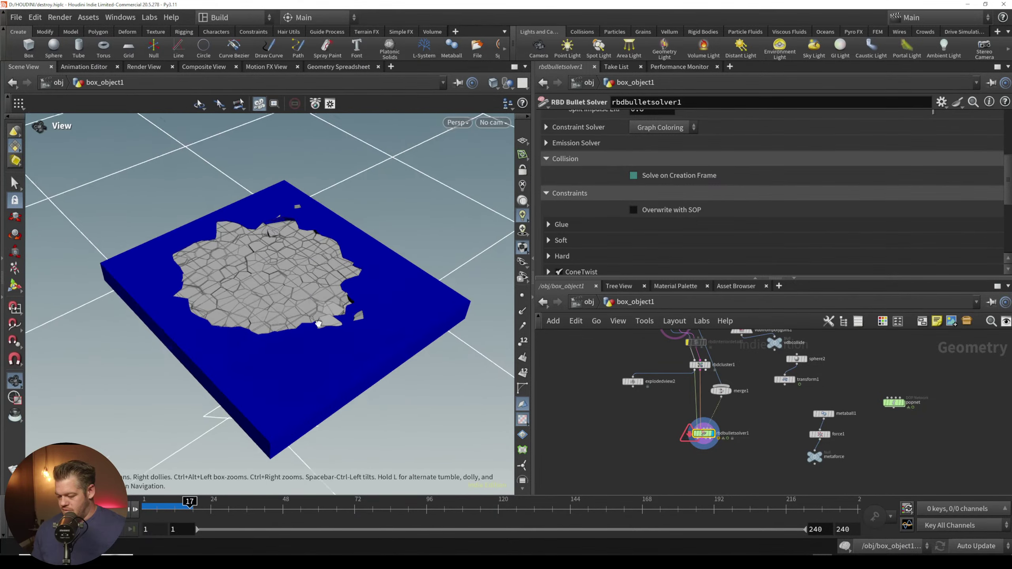
alt+drag(279, 311, 277, 261)
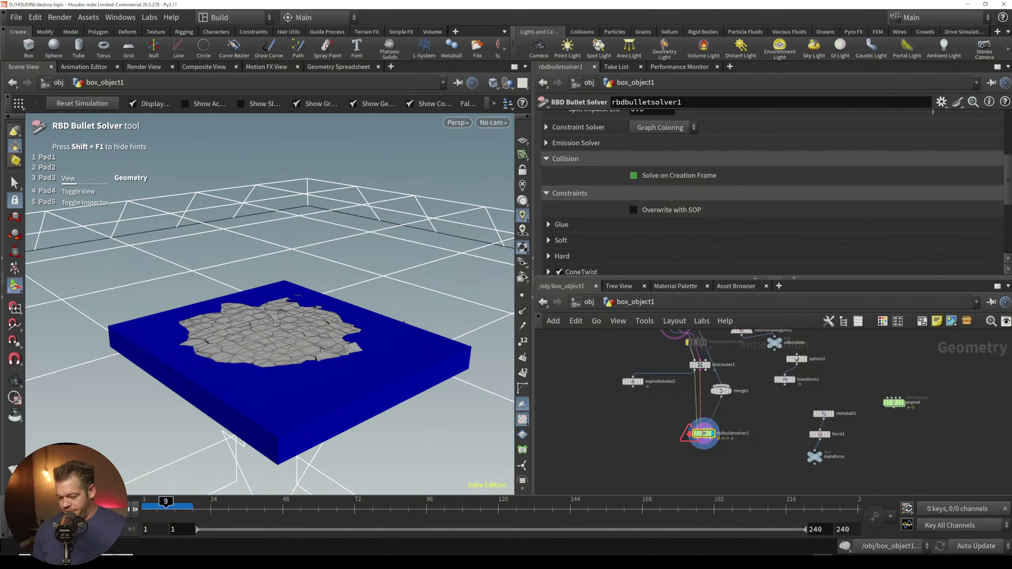
key(ctrl+Up)
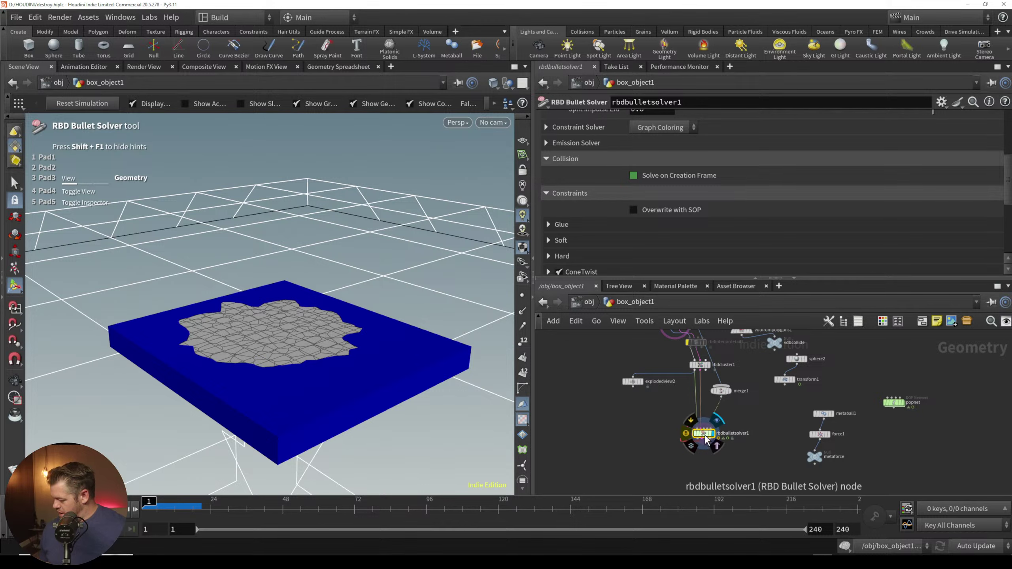
Step: Set popmetaballforce1's Force Scale to 10, then play the simulation from box_object1 and rewind it
mouse_move(706, 435)
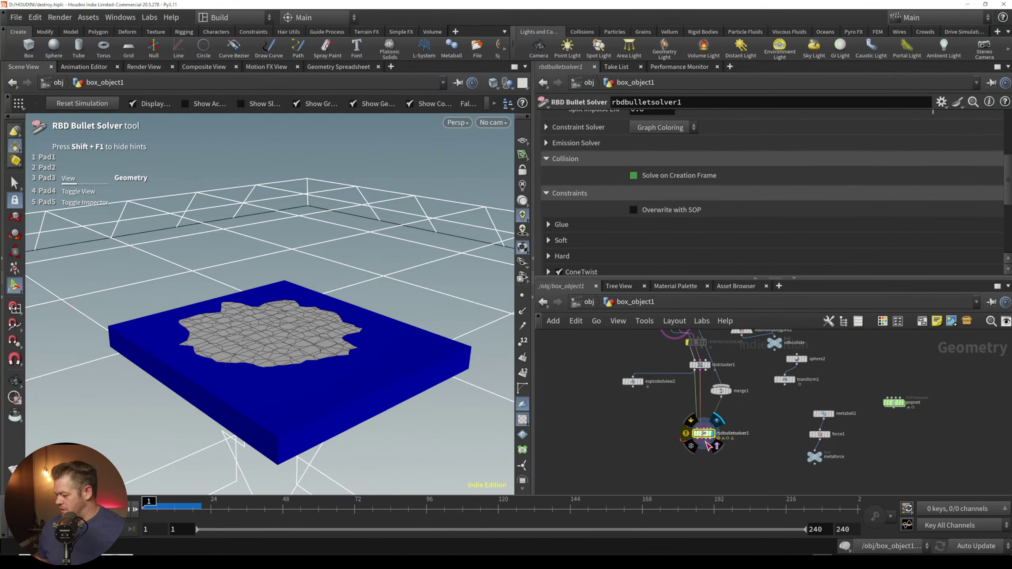
double_click(703, 433)
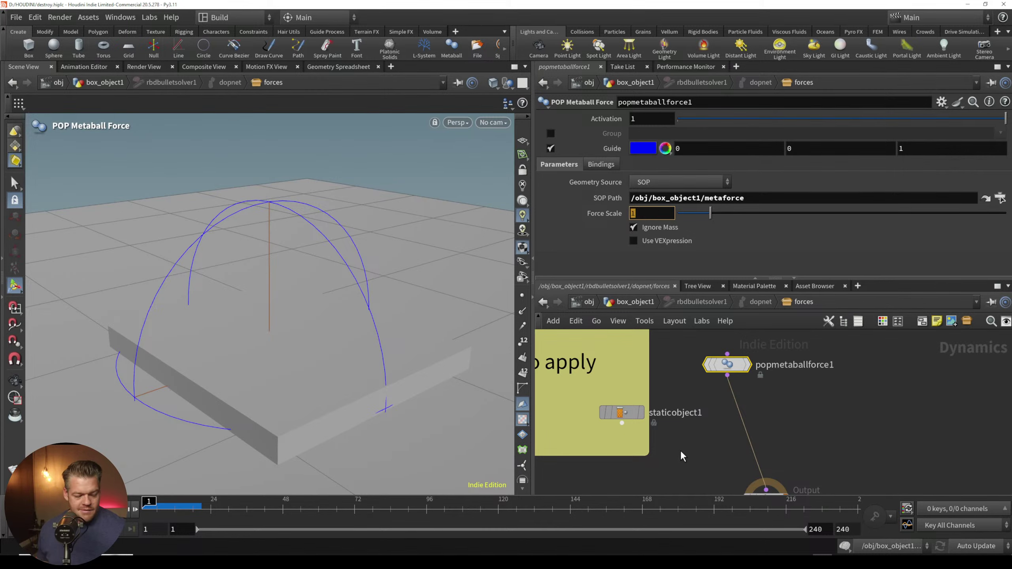
click(623, 301)
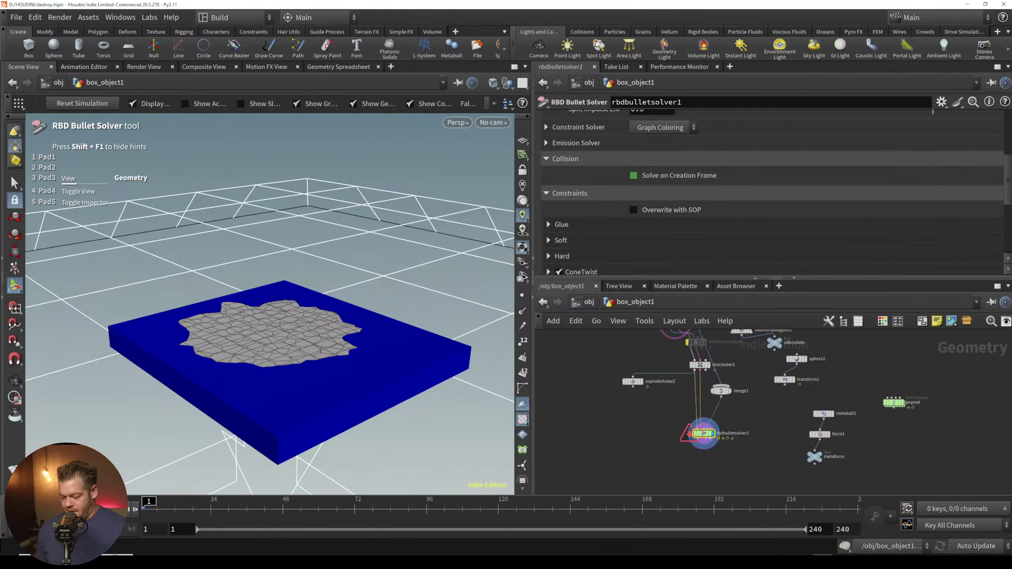
key(Up)
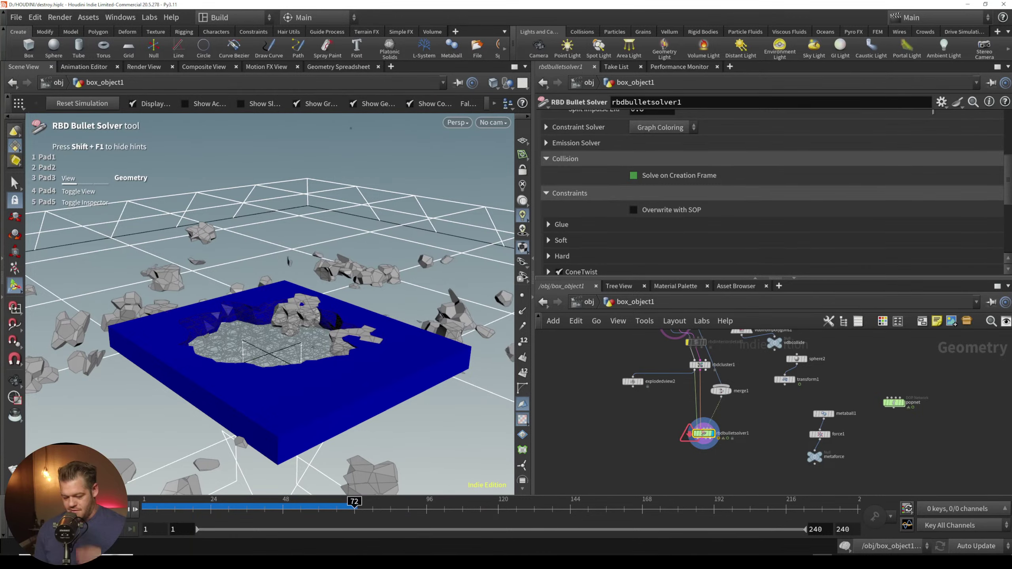
key(ctrl+Up)
Step: Move metaball1 down to a Y center of about -0.57 and shrink its radius to about 1.1 × 1.24 × 1.1
click(831, 417)
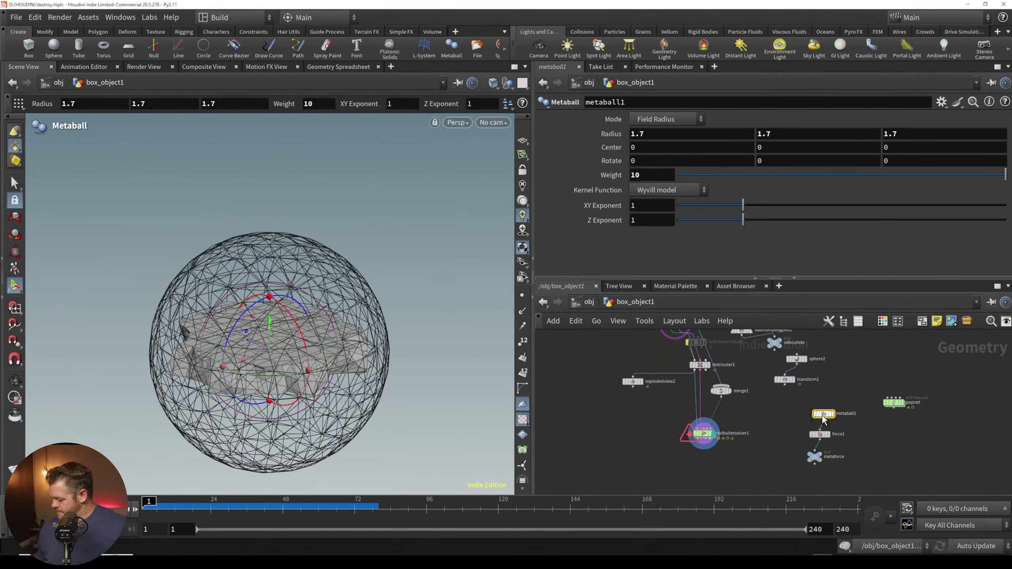
drag(271, 337, 272, 370)
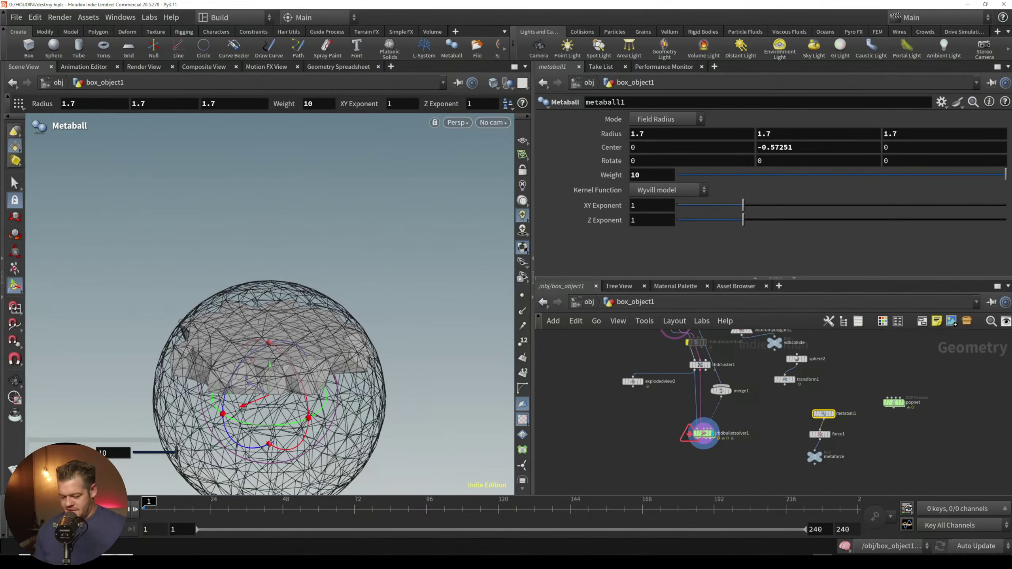
key(e)
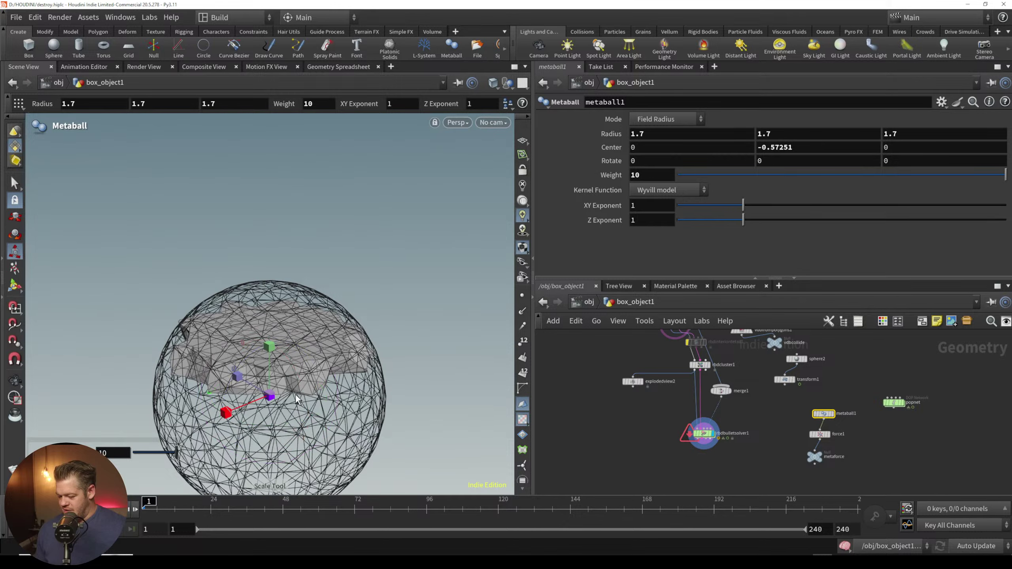
drag(281, 402, 270, 353)
key(w)
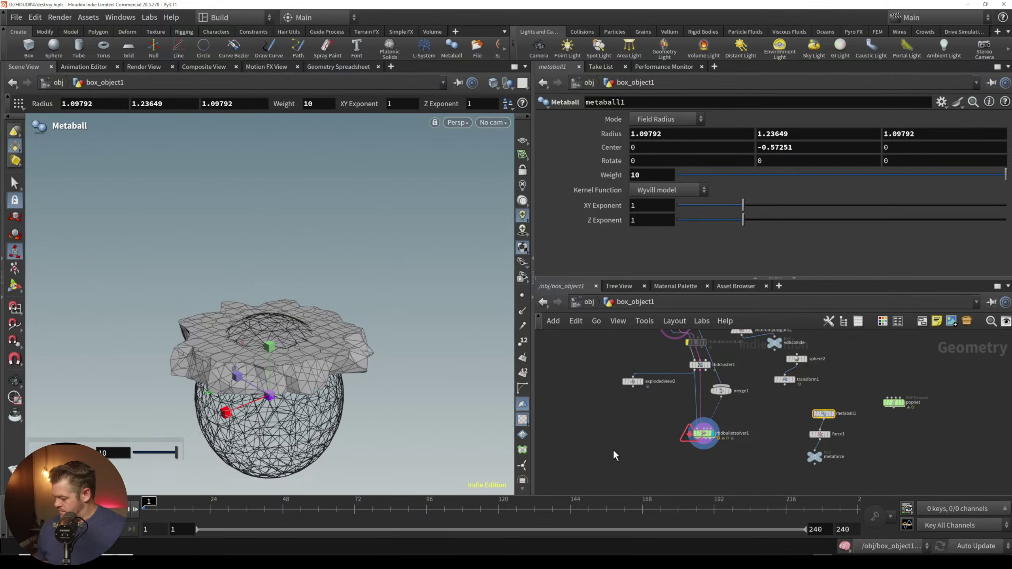
Step: Play the rbdbulletsolver1 simulation with the smaller, lowered metaball and rewind to frame 1
click(703, 434)
click(114, 510)
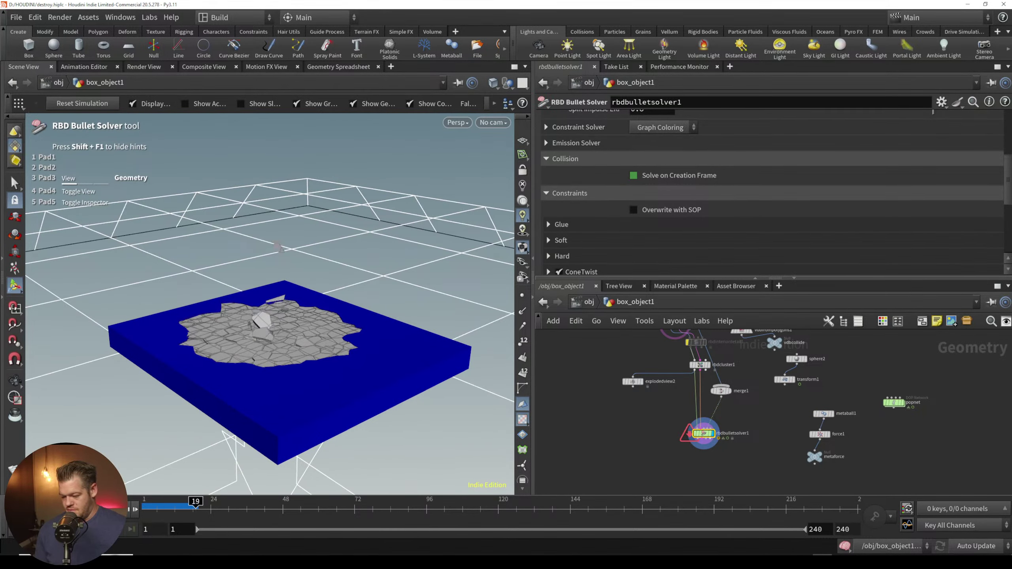
drag(228, 508, 142, 508)
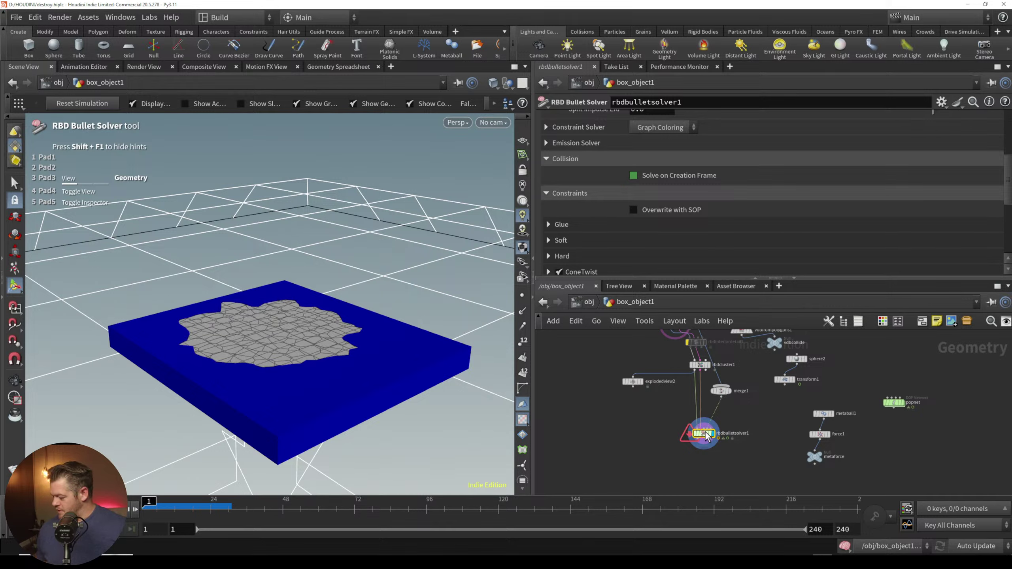
Step: Raise metaball1 to a Y center of about -0.1 and check its overlap with the fractured pieces in wireframe and shaded display
mouse_move(705, 436)
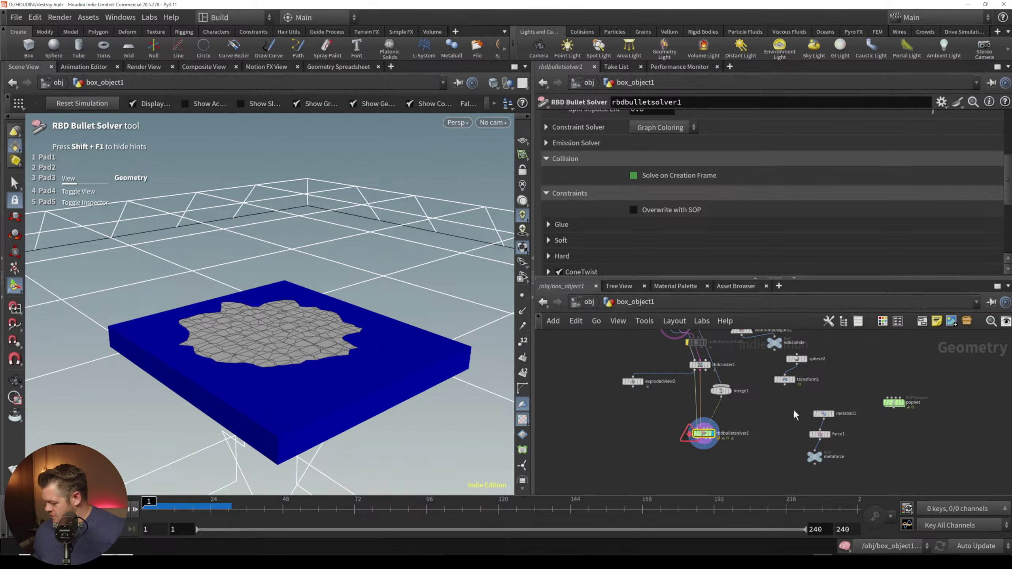
click(823, 413)
key(w)
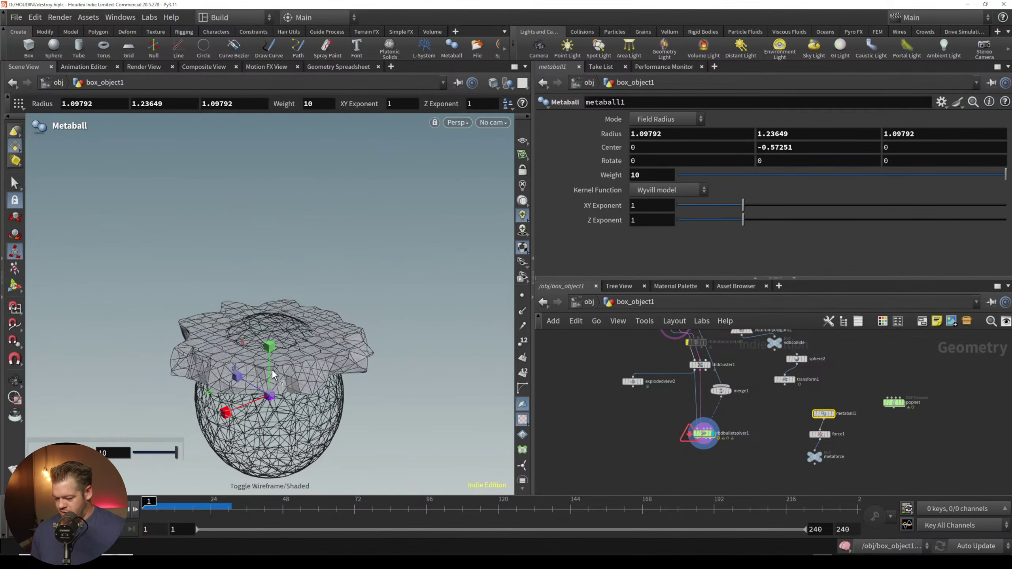
key(t)
drag(269, 352, 269, 317)
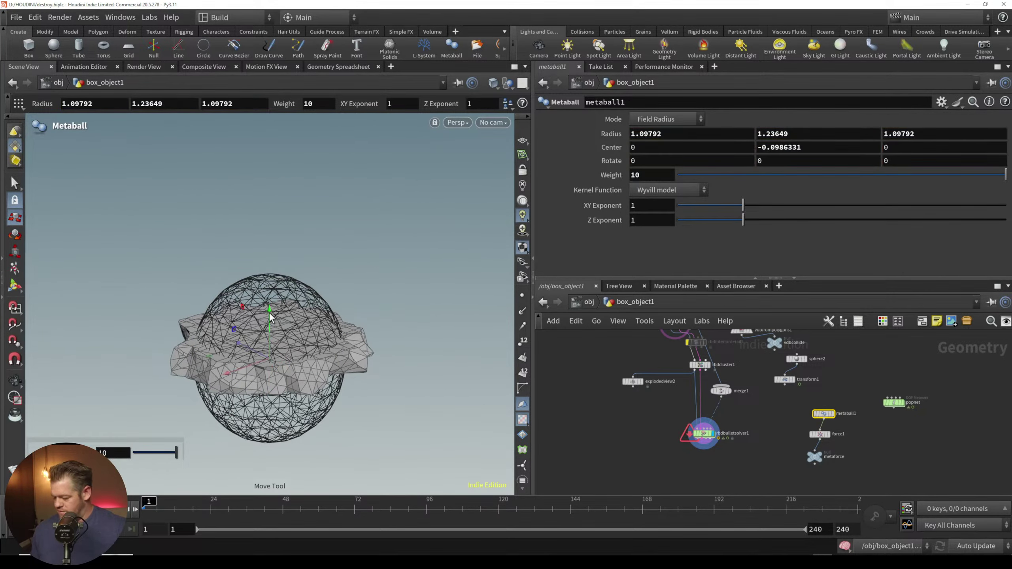
key(w)
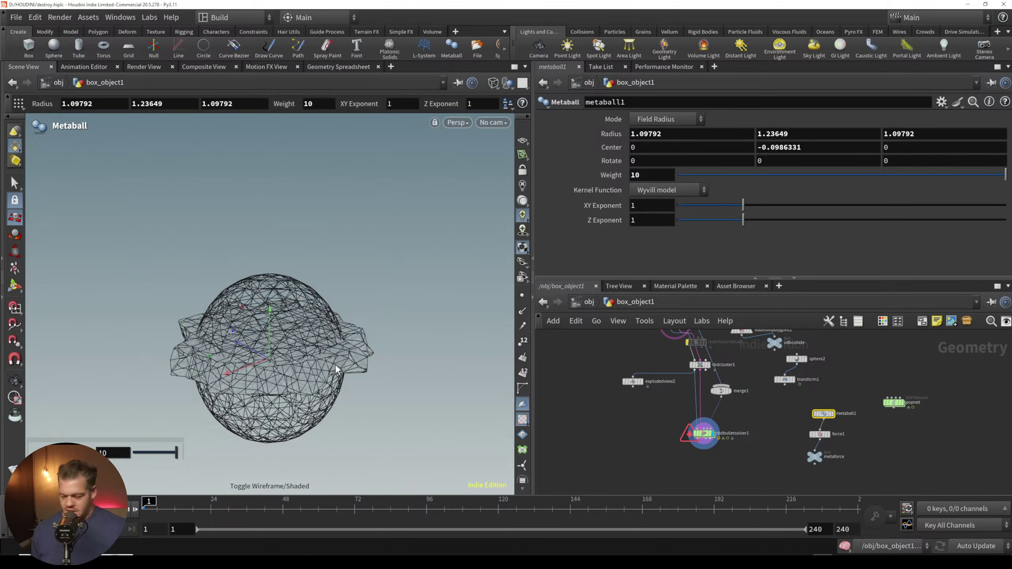
key(w)
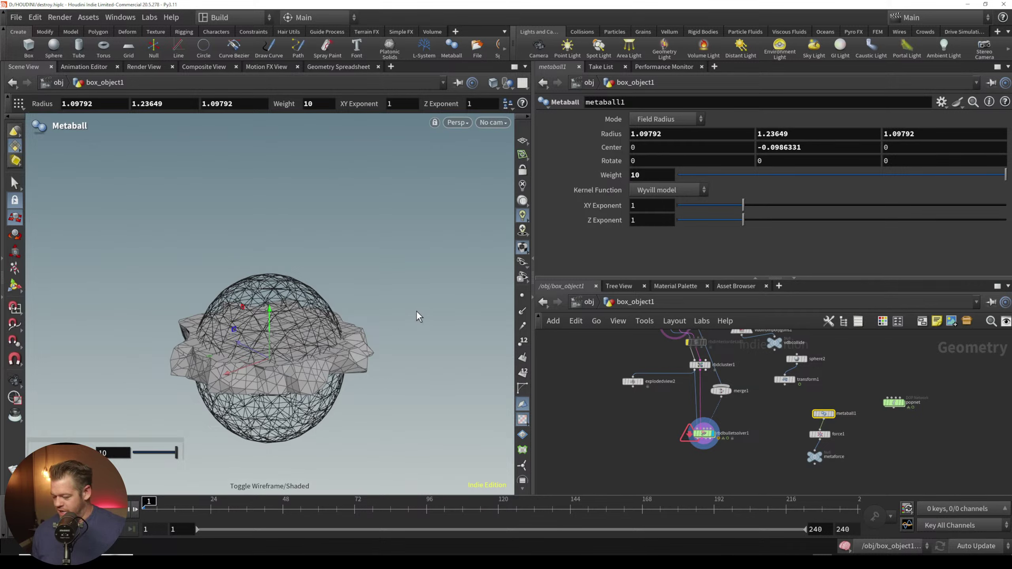
Step: Play the simulation with the raised metaball and examine the burst from a higher angle
click(620, 426)
key(Up)
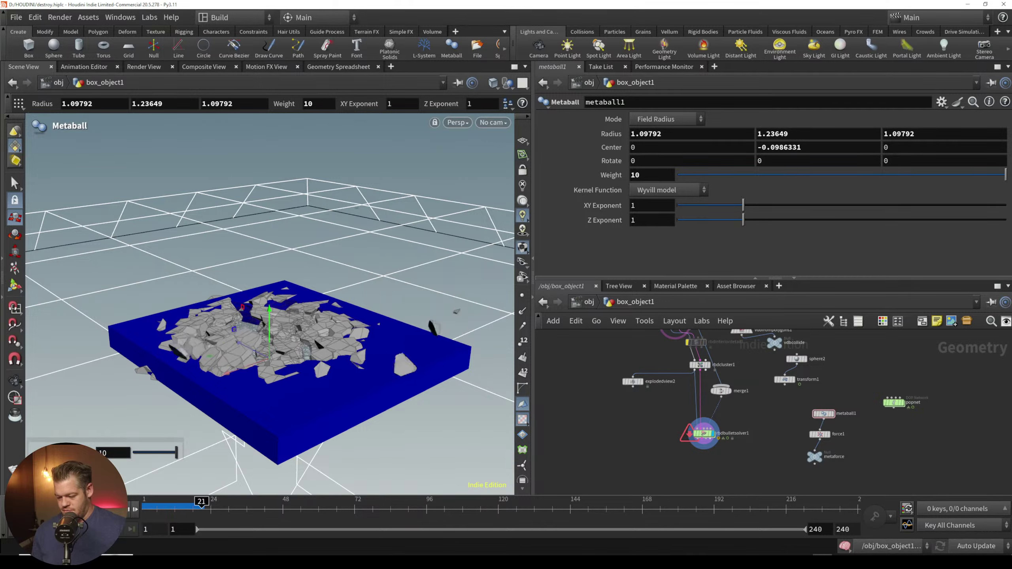
alt+right_drag(346, 310, 315, 317)
alt+drag(316, 317, 305, 386)
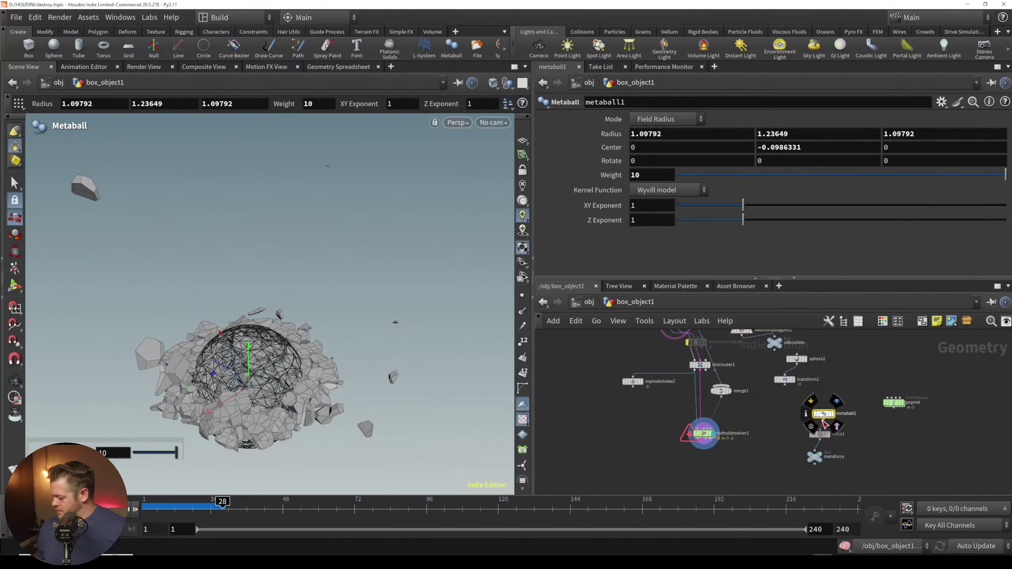
Step: Keyframe force1's radial Force at -1 on frame 1 and at 0 on frame 9
click(818, 434)
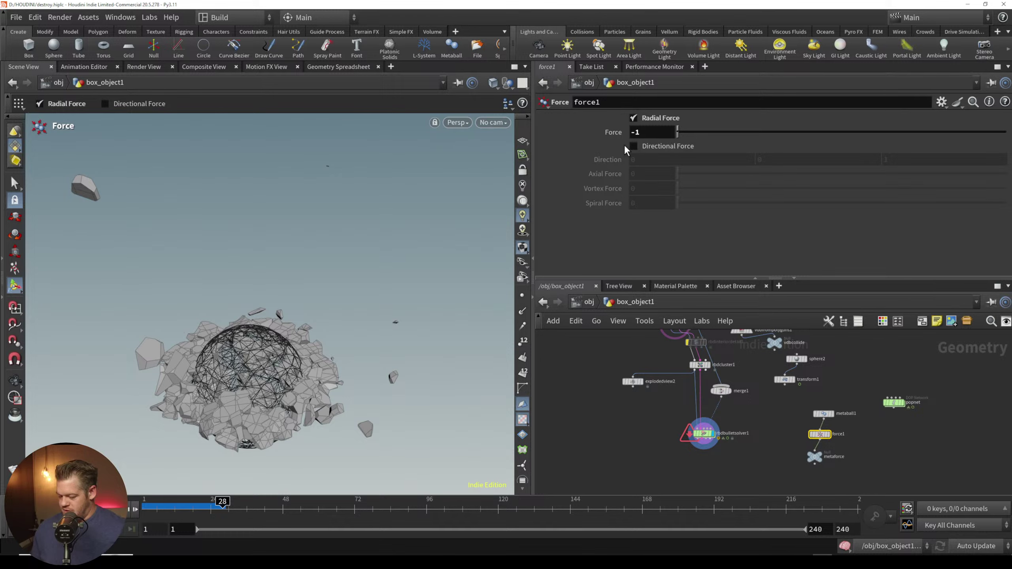
drag(146, 510, 135, 503)
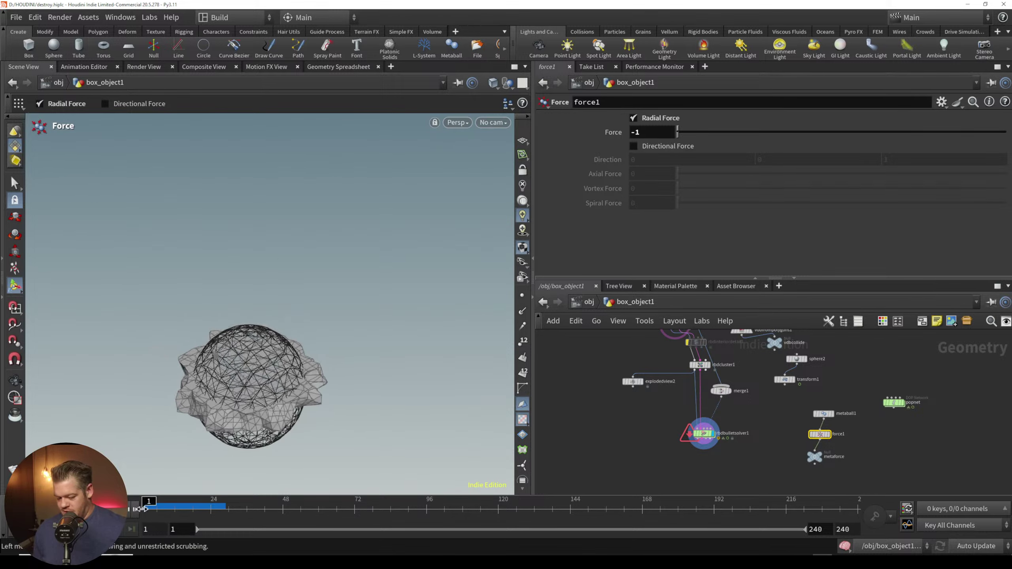
alt+click(618, 134)
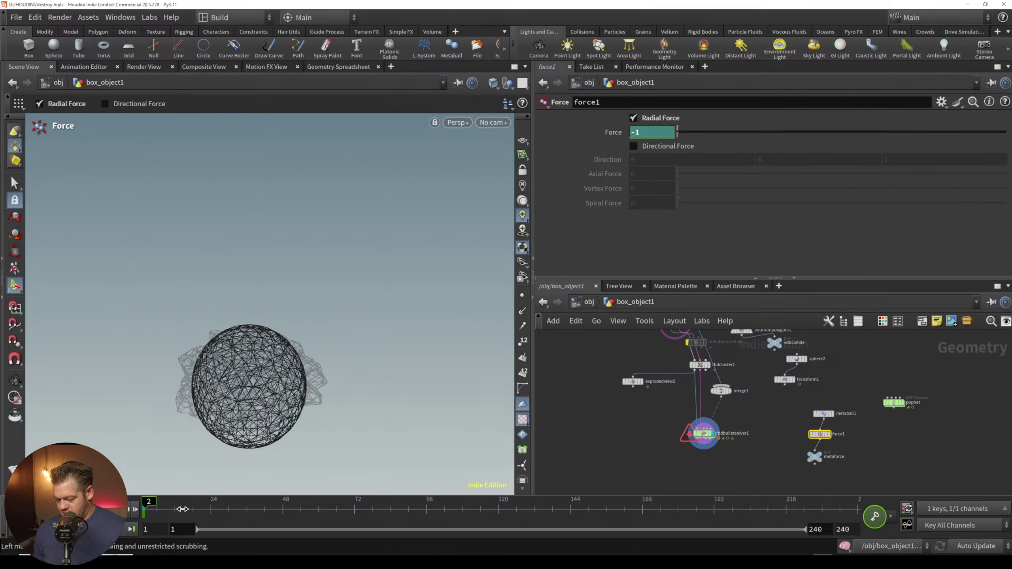
drag(642, 134, 606, 145)
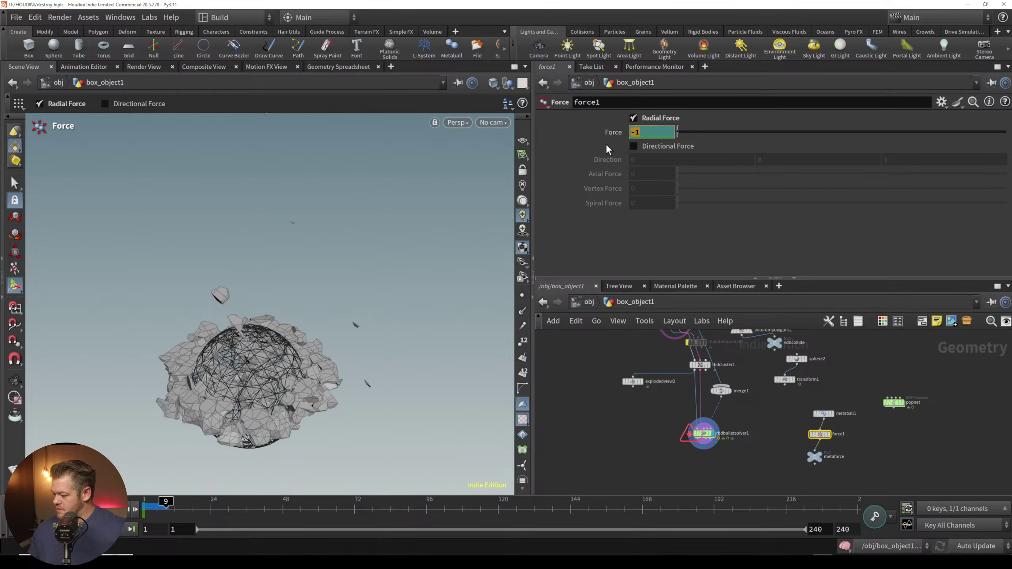
text(0)
key(Return)
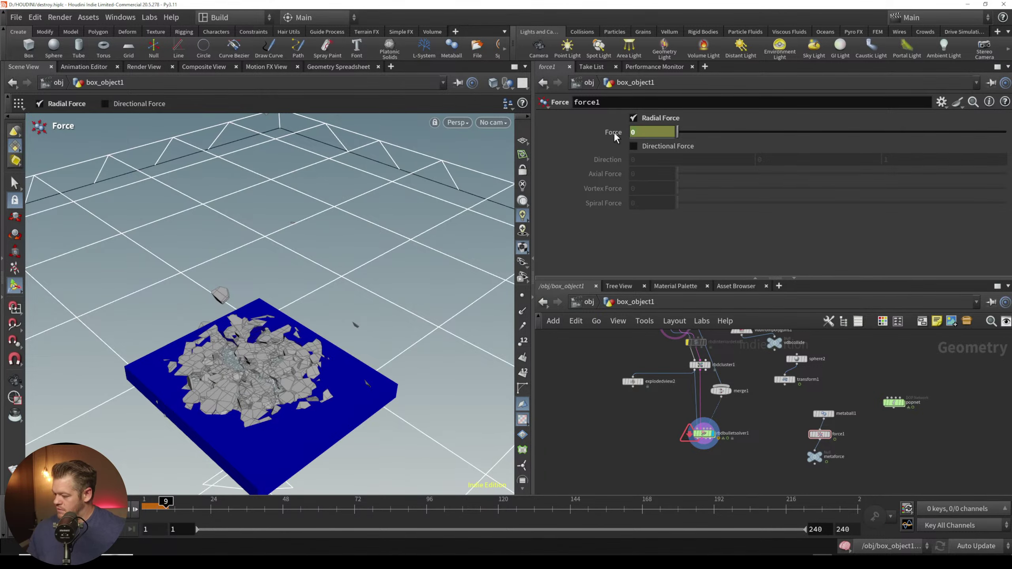
Step: Rewind and play the simulation with the keyframed radial force, then return to frame 1
key(ctrl+Up)
alt+drag(293, 375, 279, 354)
key(Return)
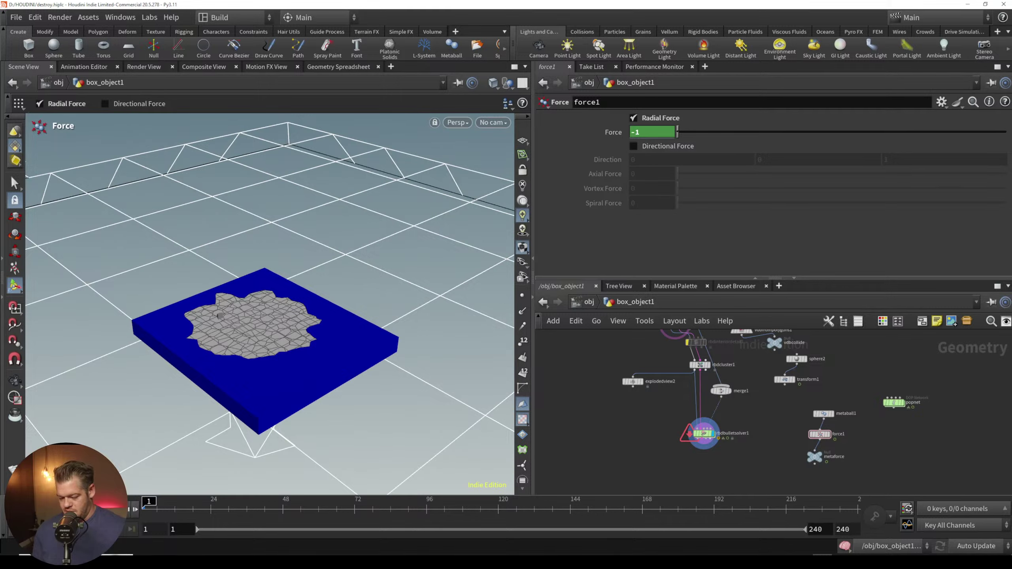
key(Up)
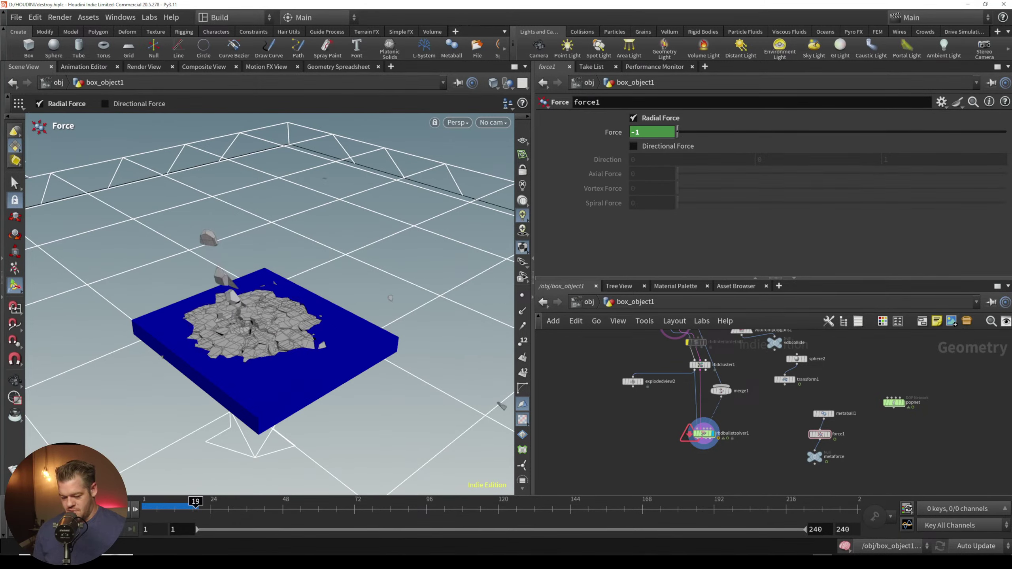
key(ctrl+Up)
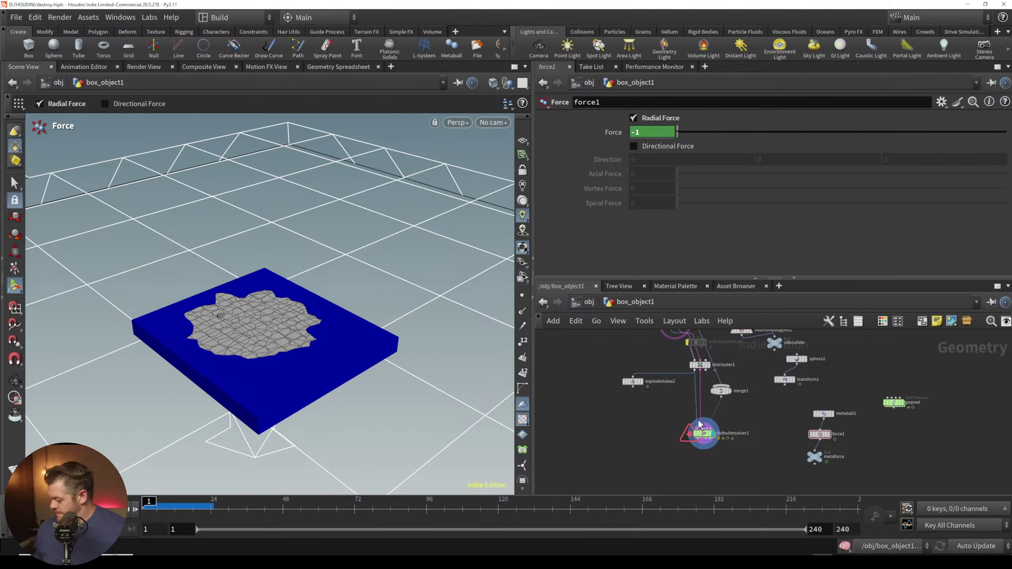
Step: Raise popmetaballforce1's Force Scale inside rbdbulletsolver1, then play the simulation from box_object1 and rewind it
double_click(706, 434)
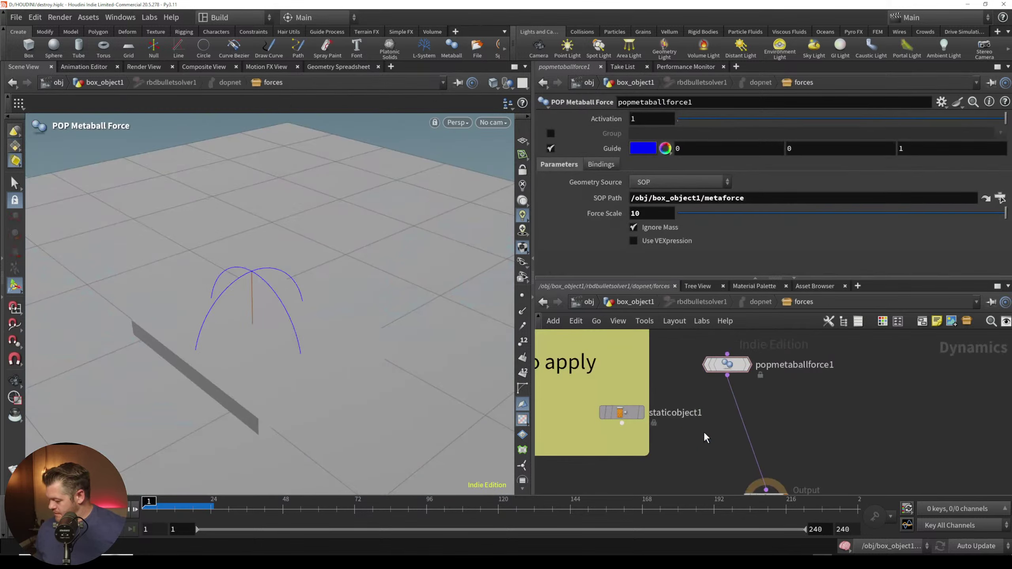
click(648, 215)
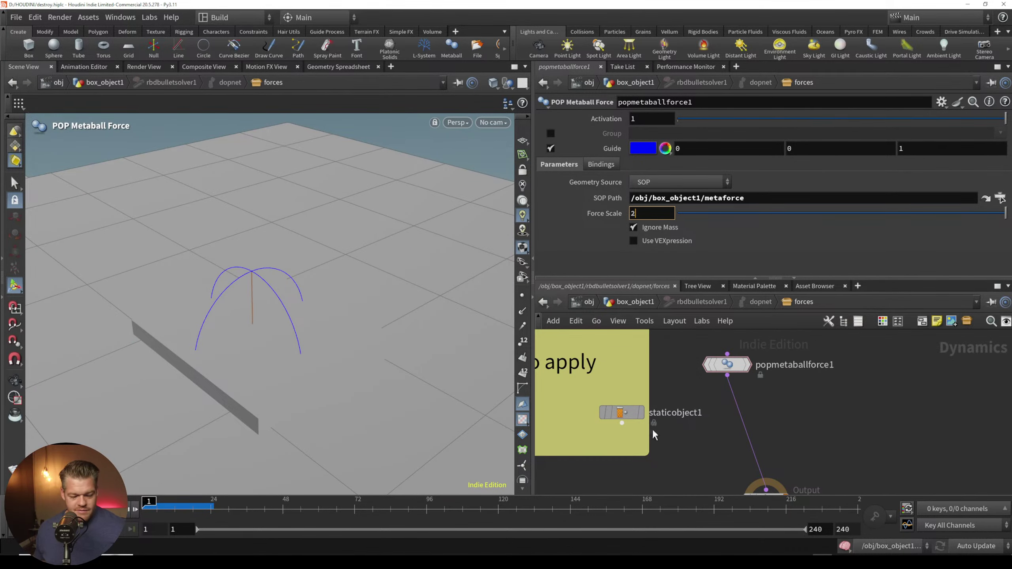
text(2)
key(Return)
click(635, 301)
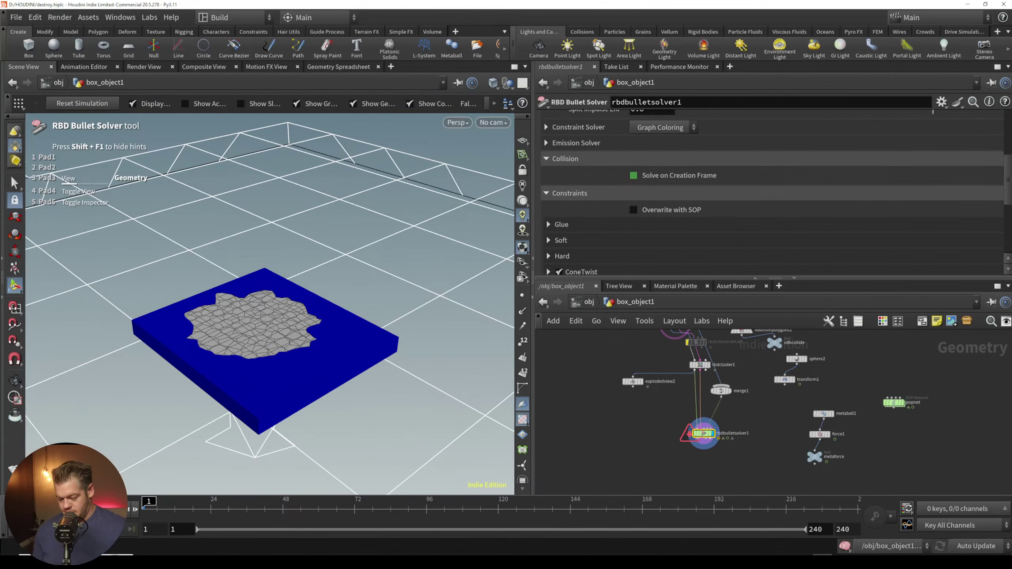
key(Up)
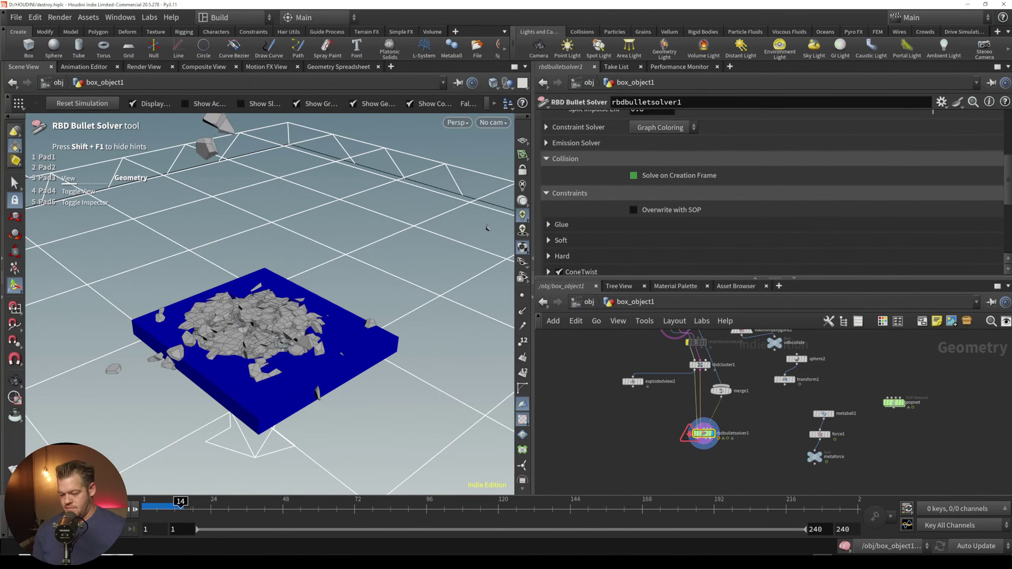
key(ctrl+Up)
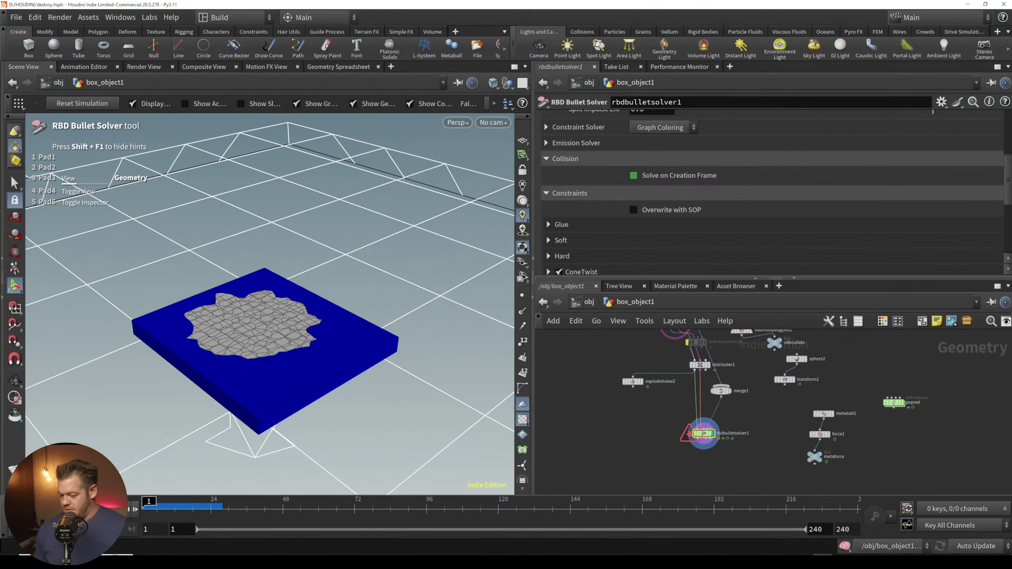
Step: Lower metaball1's center to about -0.08 in Y and widen its radius to about 1.3 in X and Z
click(822, 414)
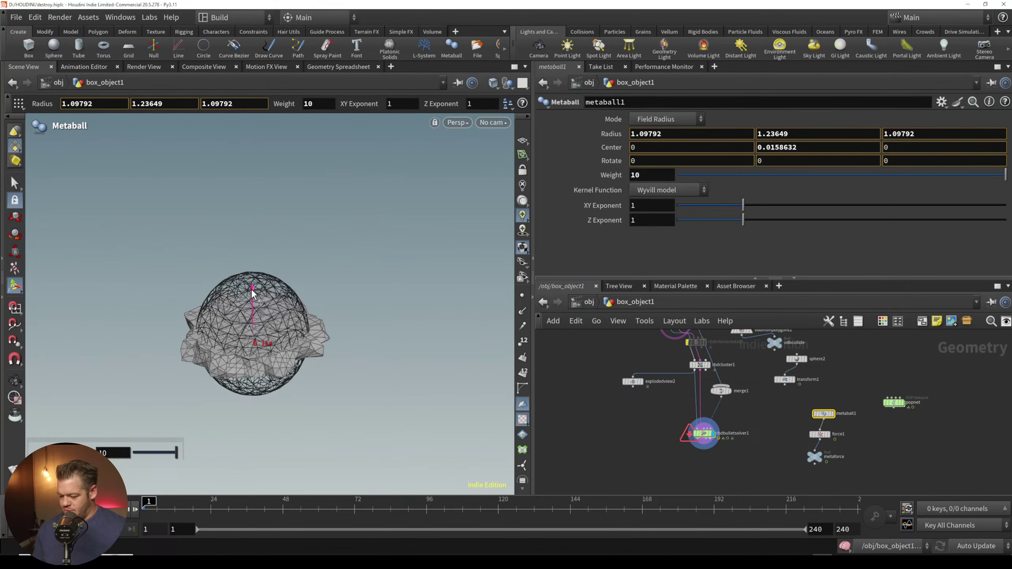
drag(252, 295, 217, 316)
key(e)
drag(215, 365, 205, 369)
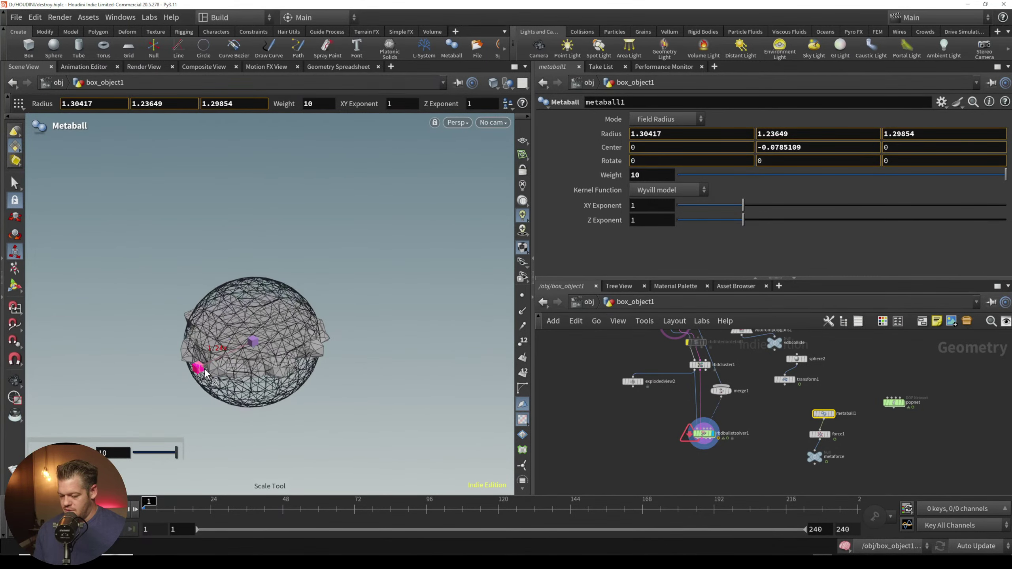
Step: Return to box_object1's network, play and rewind the simulation, and replay it with rbdbulletsolver1 selected to check the wider metaball's burst
click(588, 302)
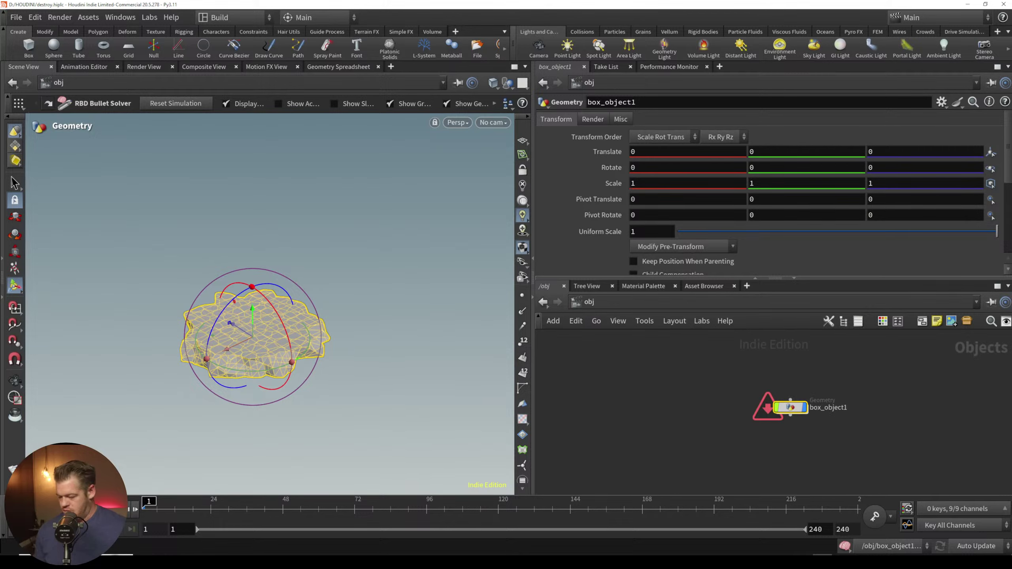
double_click(789, 409)
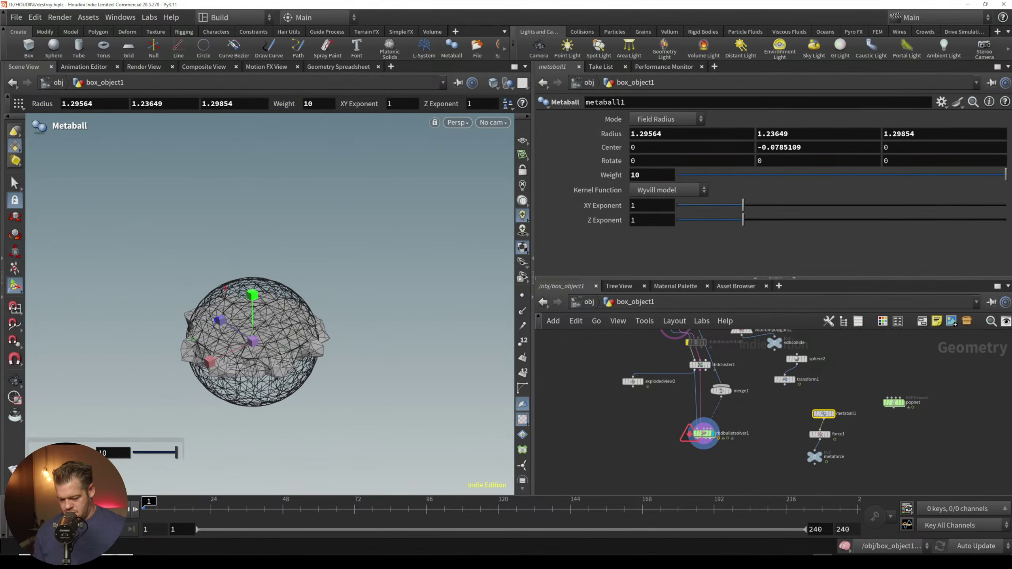
key(Up)
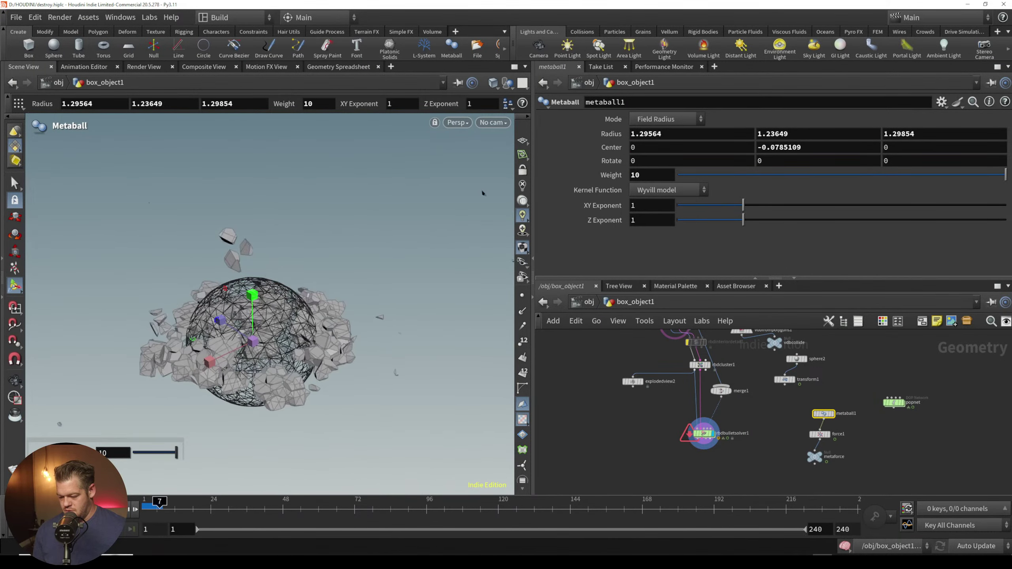
key(ctrl+Left)
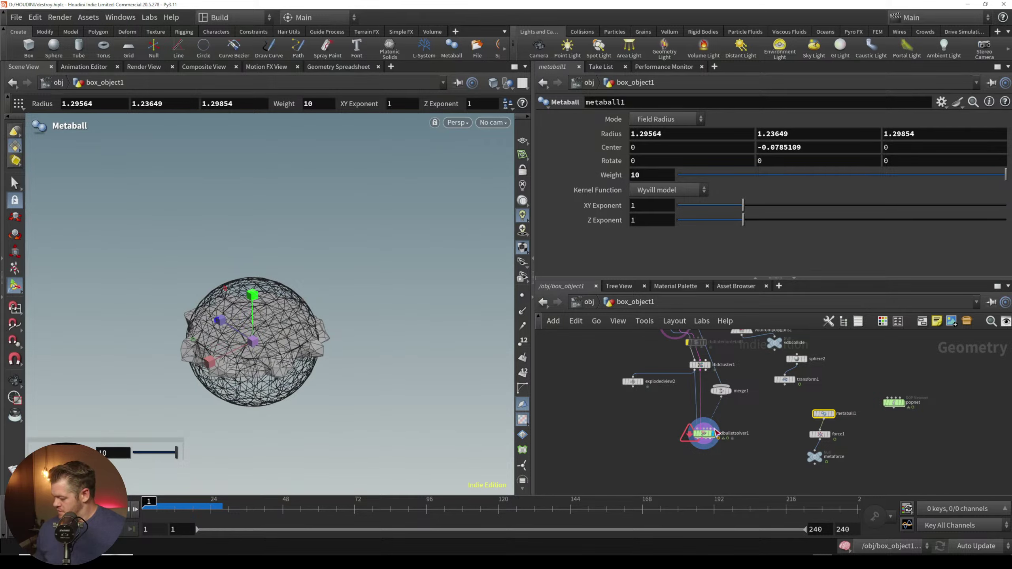
click(715, 432)
key(Up)
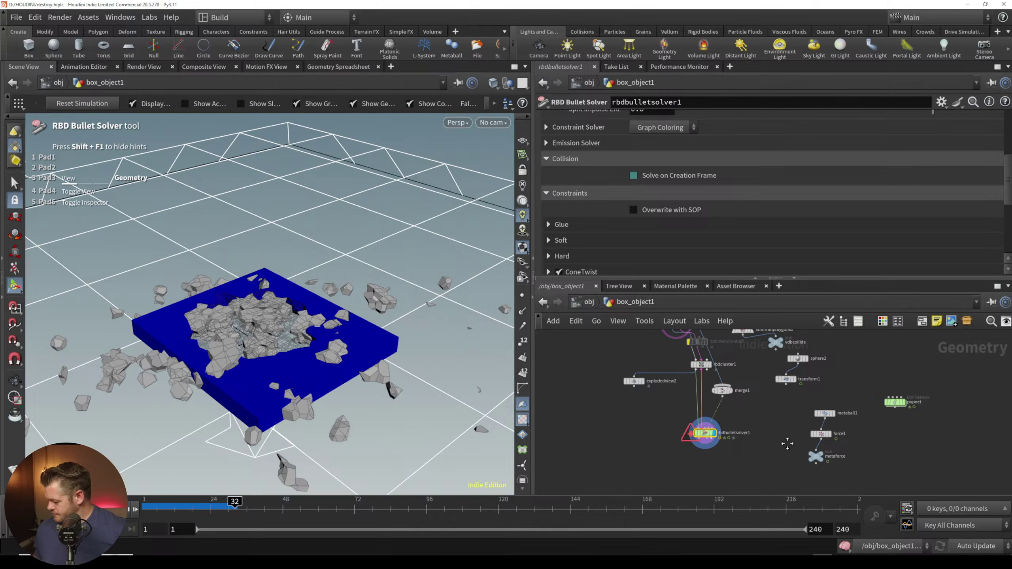
Step: Enlarge the network view around the metaball1, force1 and metaforce nodes and capture a screenshot of that chain
middle_drag(786, 442, 757, 399)
scroll(771, 401, up, 5)
middle_drag(810, 378, 791, 399)
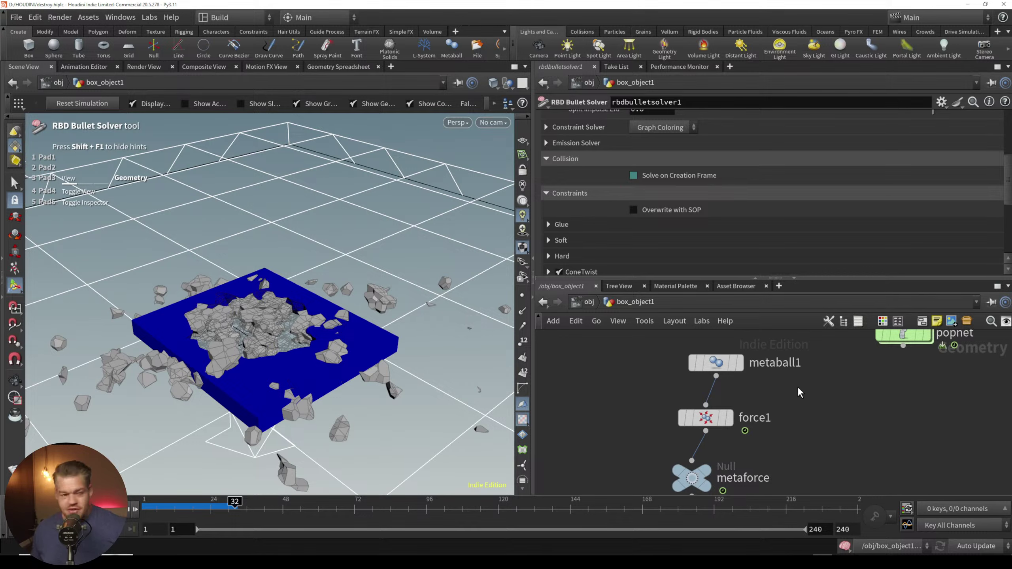
middle_drag(765, 417, 763, 402)
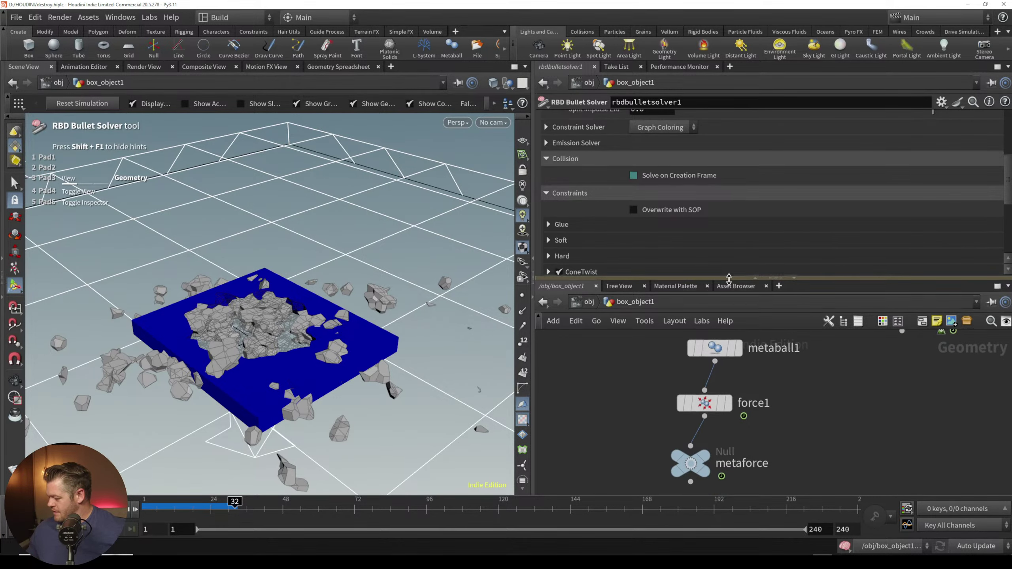
drag(727, 277, 721, 188)
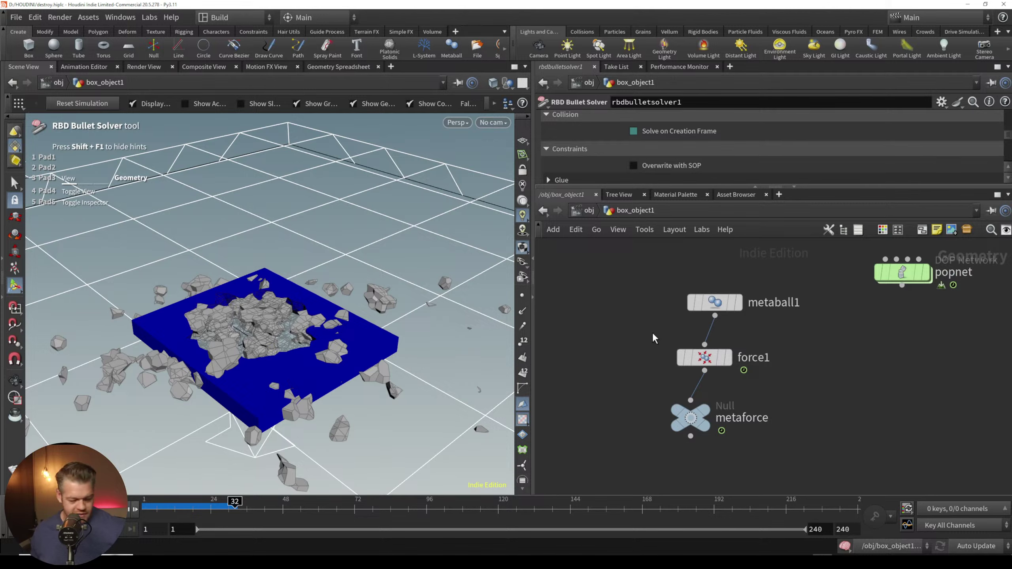
key(super+shift+s)
drag(621, 241, 851, 492)
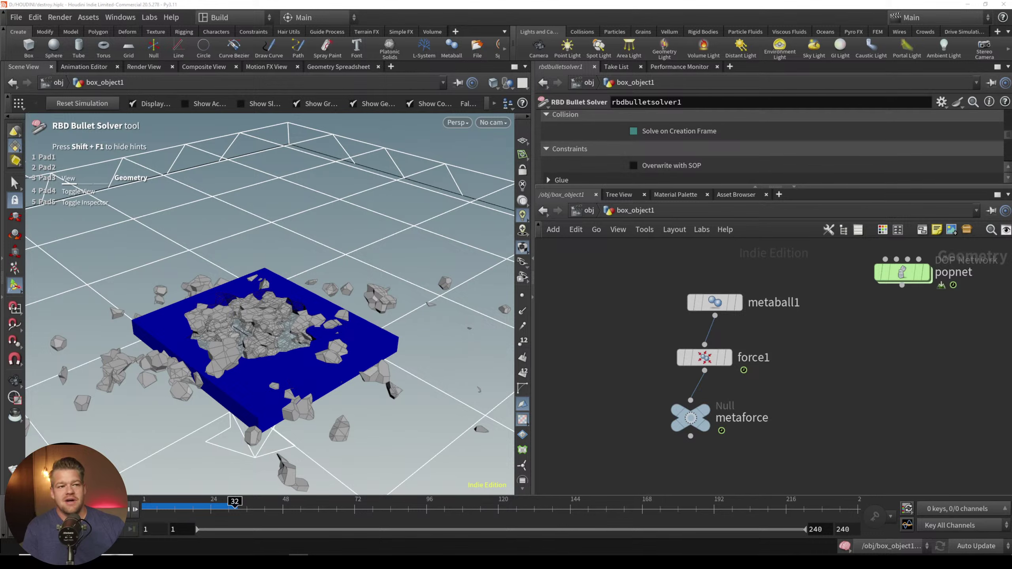
Step: Switch to the VFX NOTES board in FigJam and paste the captured node screenshot
drag(199, 554, 568, 2)
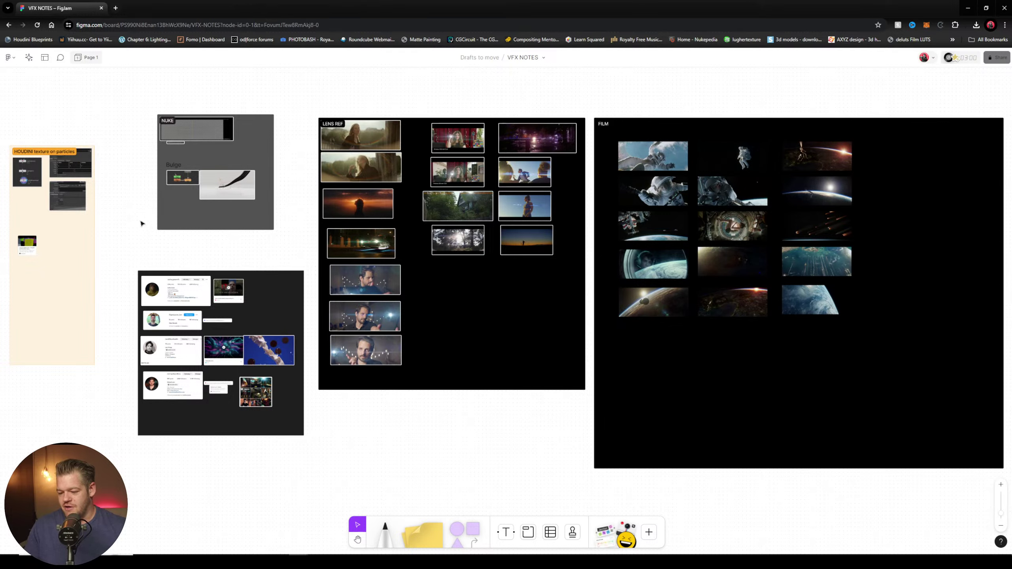
key(alt)
key(ctrl+v)
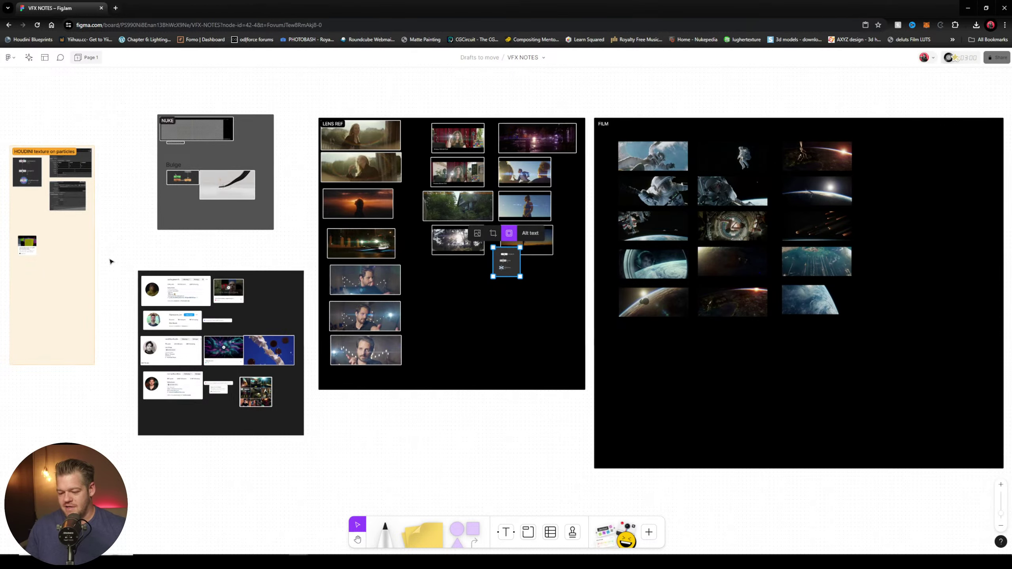
Step: Move the MPM solver link card higher inside the "HOUDINI texture on particles" section
scroll(47, 284, up, 2)
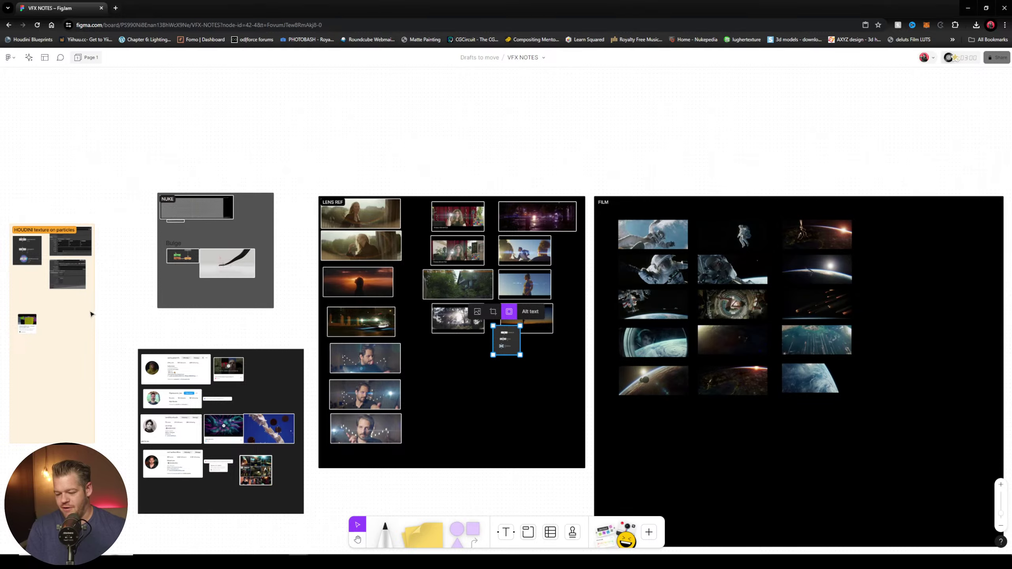
scroll(95, 333, up, 2)
scroll(91, 337, down, 3)
ctrl+scroll(85, 331, up, 4)
middle_drag(245, 237, 691, 326)
scroll(490, 354, up, 1)
ctrl+scroll(478, 352, up, 5)
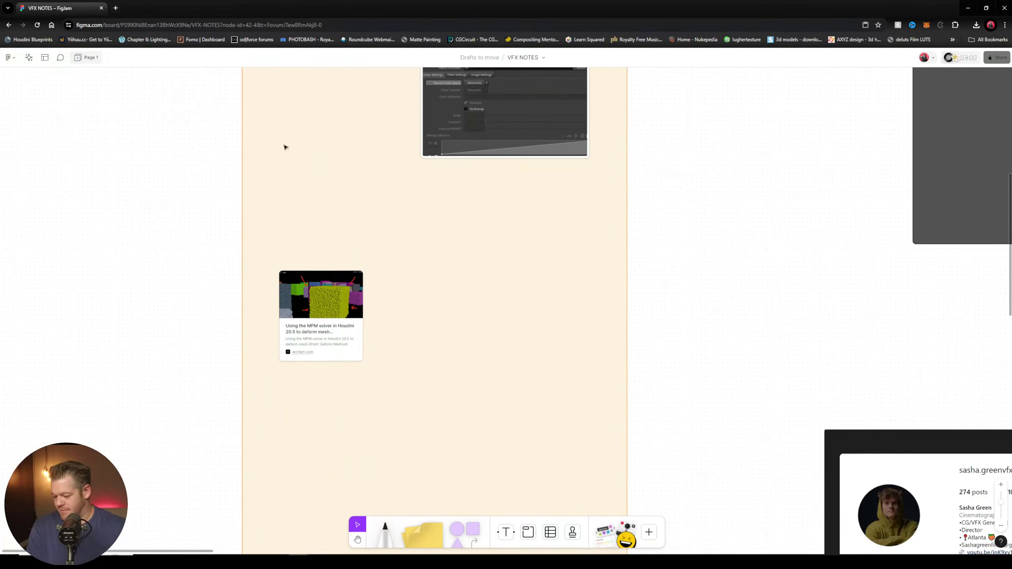
ctrl+scroll(398, 289, down, 3)
drag(348, 303, 342, 225)
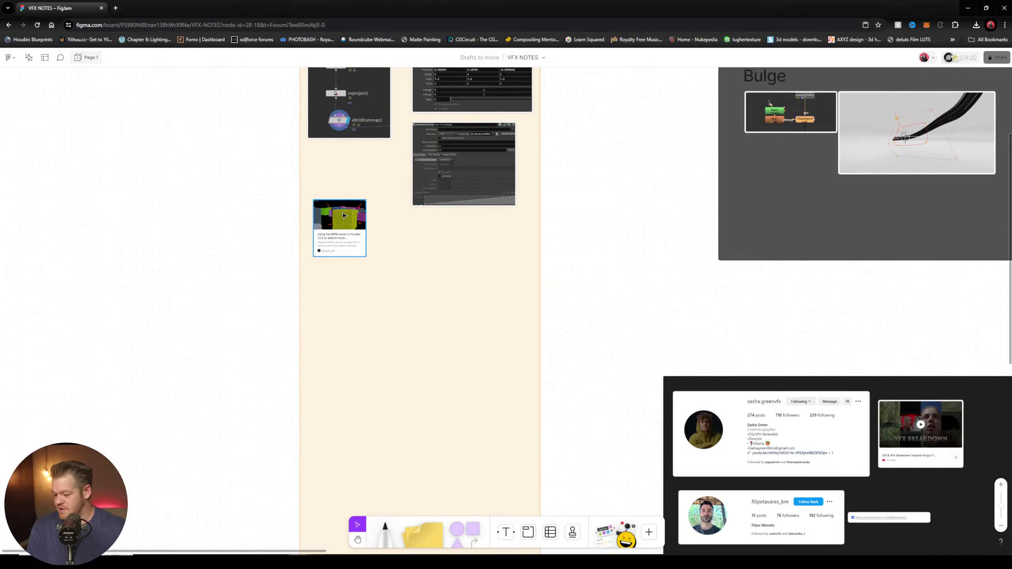
Step: Paste the node screenshot again and place it below the MPM solver link card
scroll(355, 378, down, 2)
click(365, 323)
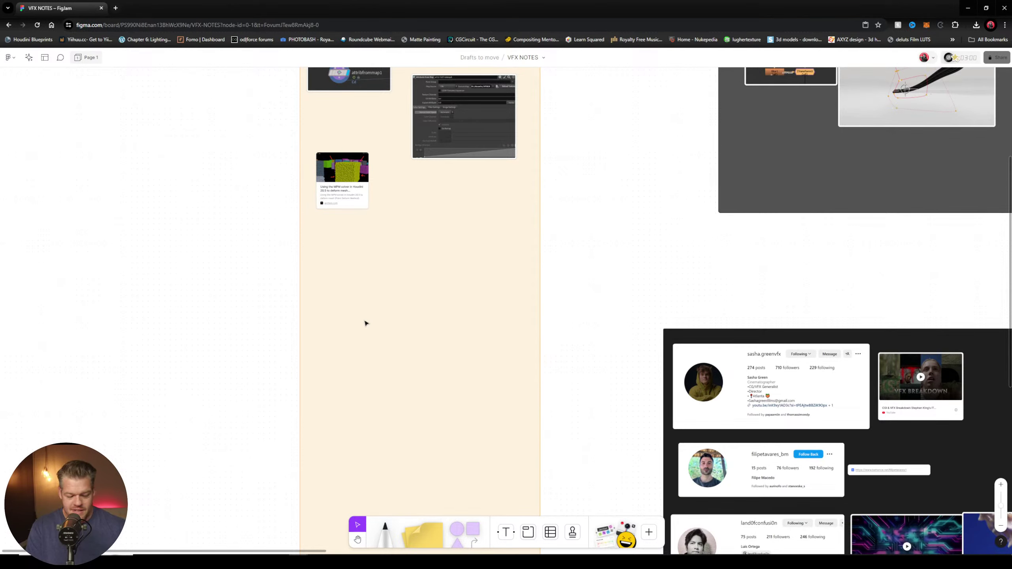
key(ctrl+v)
drag(505, 265, 366, 314)
Step: Shorten the title of the "HOUDINI texture on particles" section to HOUDINI
scroll(370, 311, up, 10)
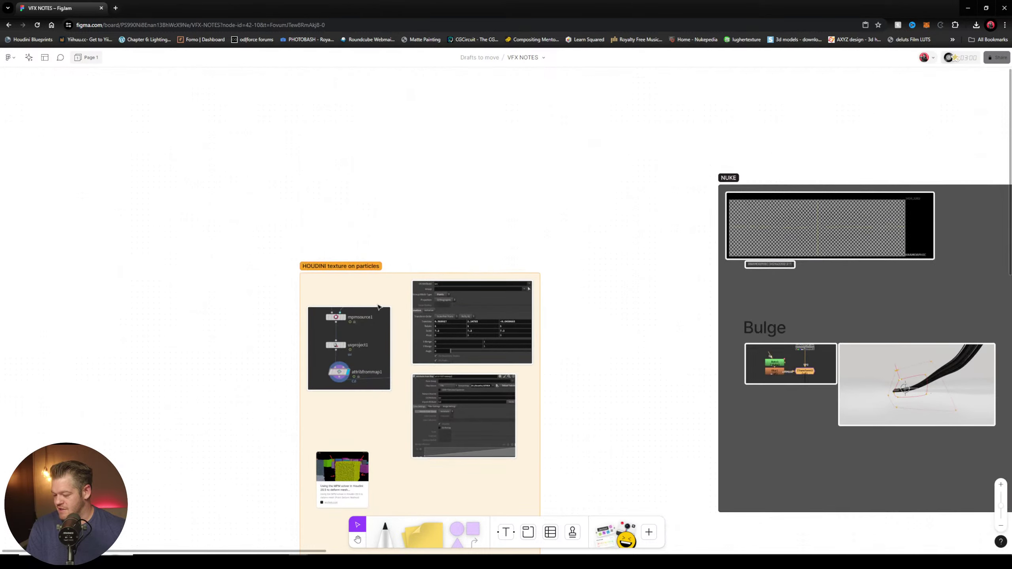
scroll(219, 413, down, 2)
key(ctrl+v)
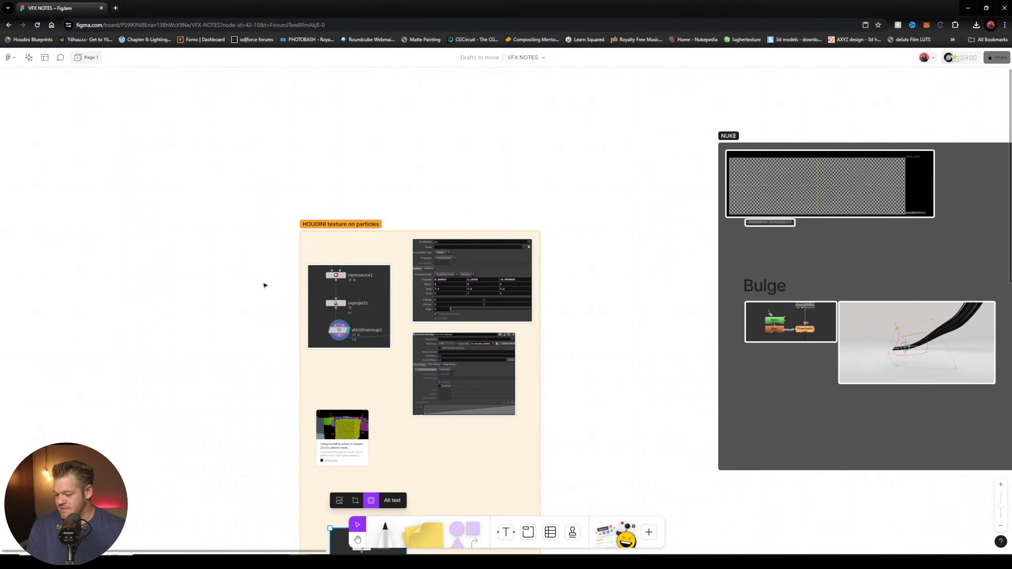
scroll(251, 312, down, 5)
scroll(358, 175, up, 3)
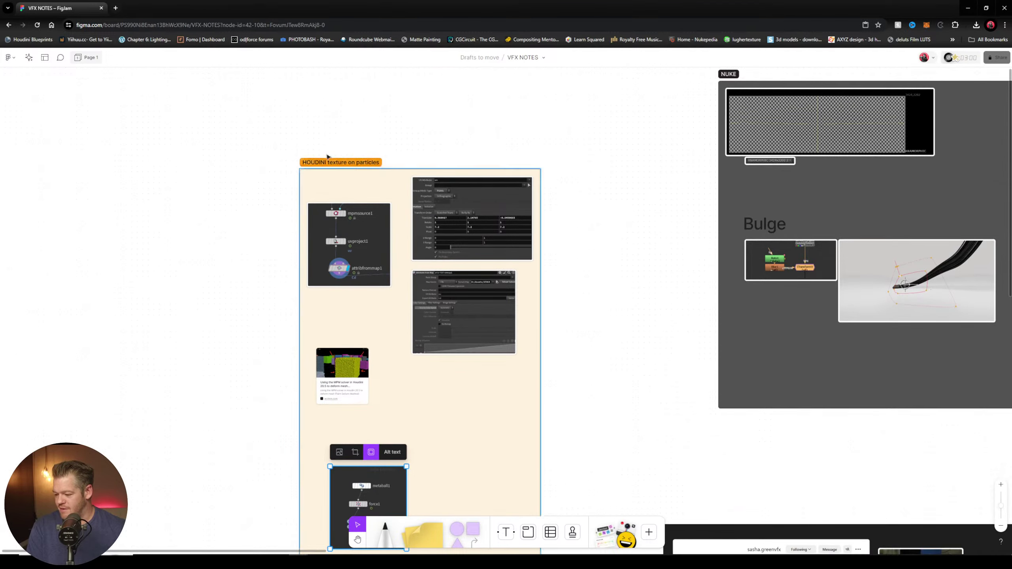
click(331, 162)
drag(327, 162, 422, 159)
key(BackSpace)
click(660, 410)
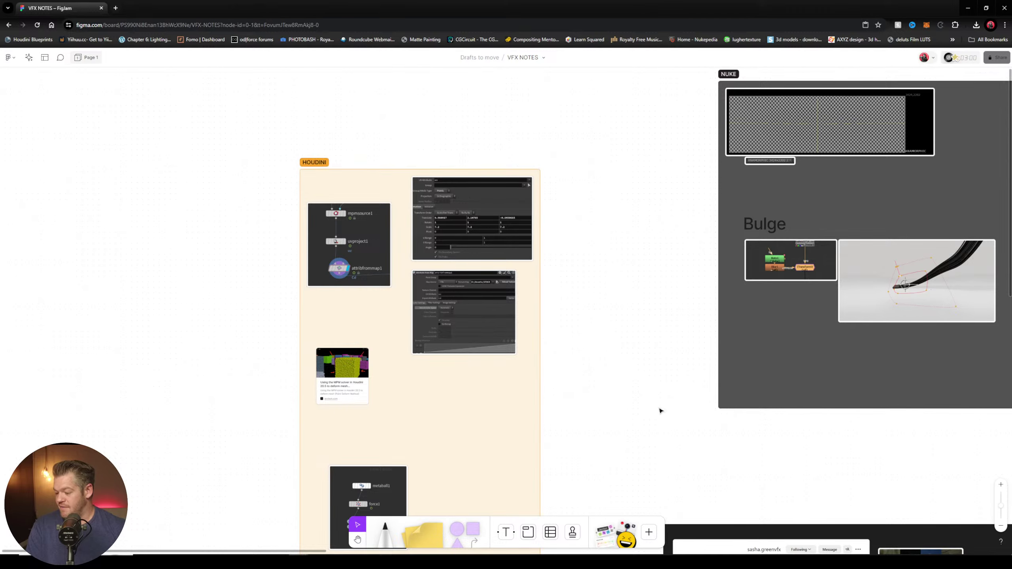
Step: Align the pasted node screenshot with the images above it in the HOUDINI section, and minimize the board window
scroll(661, 410, down, 3)
click(325, 412)
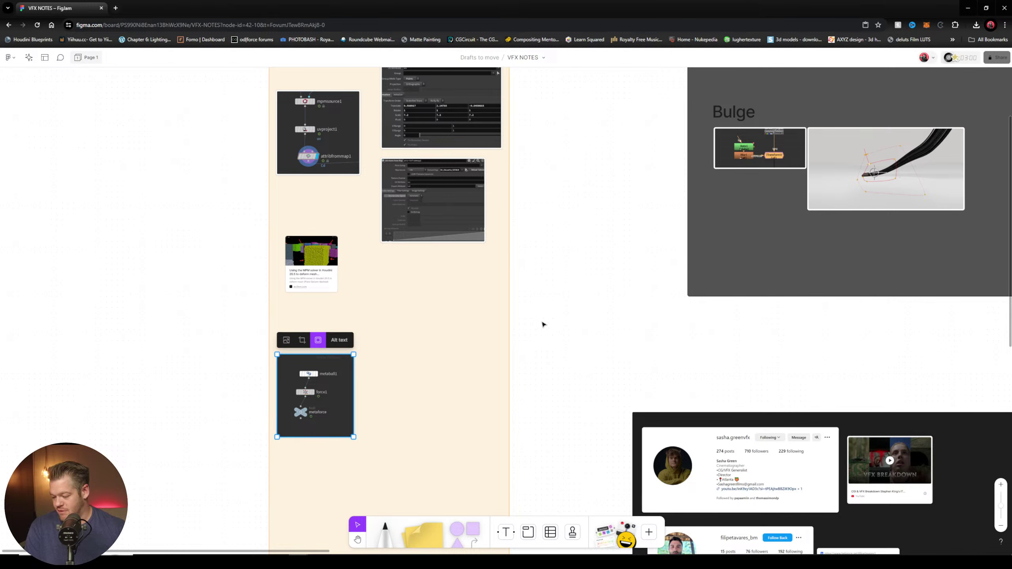
click(593, 323)
ctrl+scroll(605, 319, down, 2)
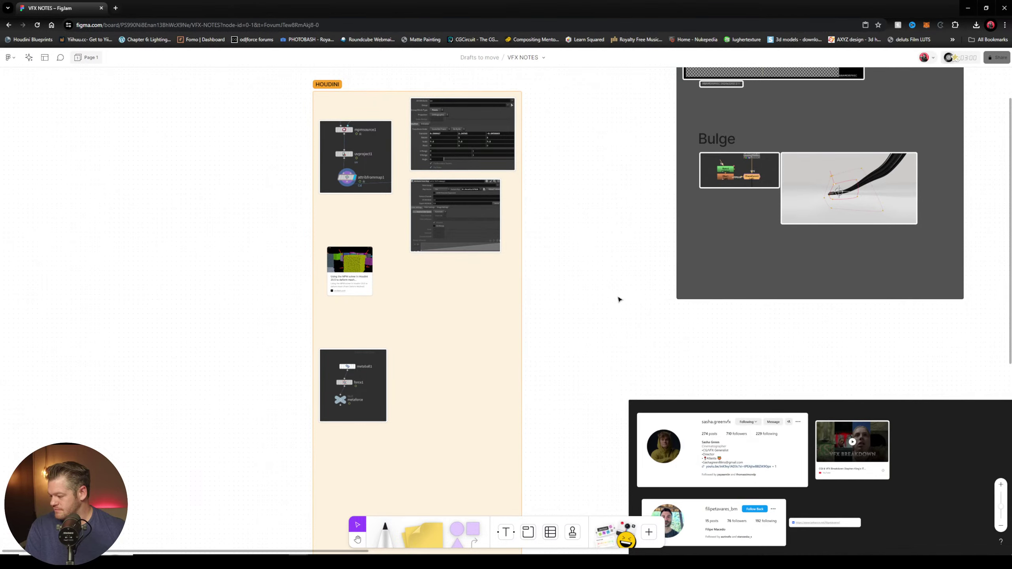
middle_drag(619, 299, 538, 385)
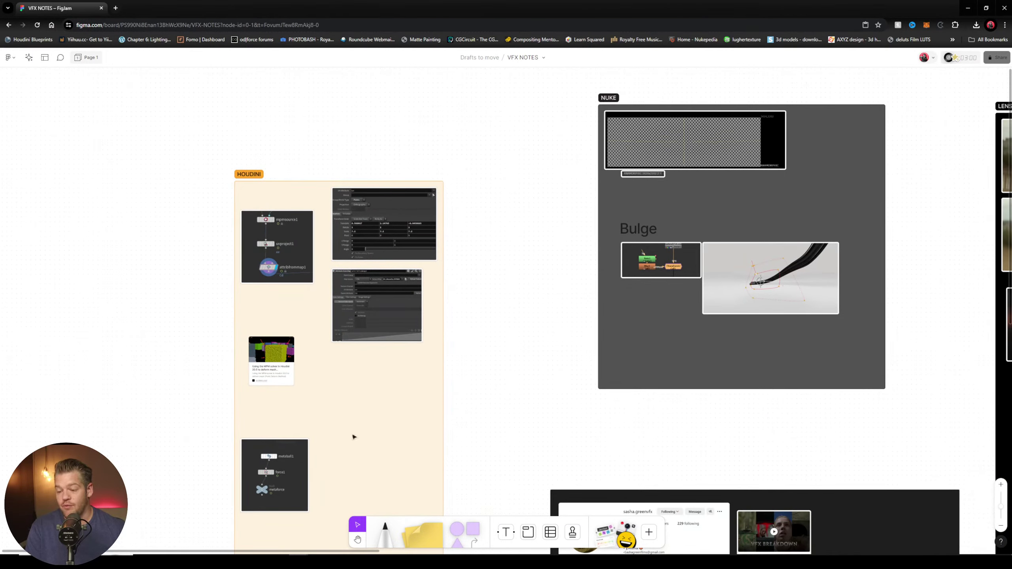
middle_drag(476, 445, 467, 406)
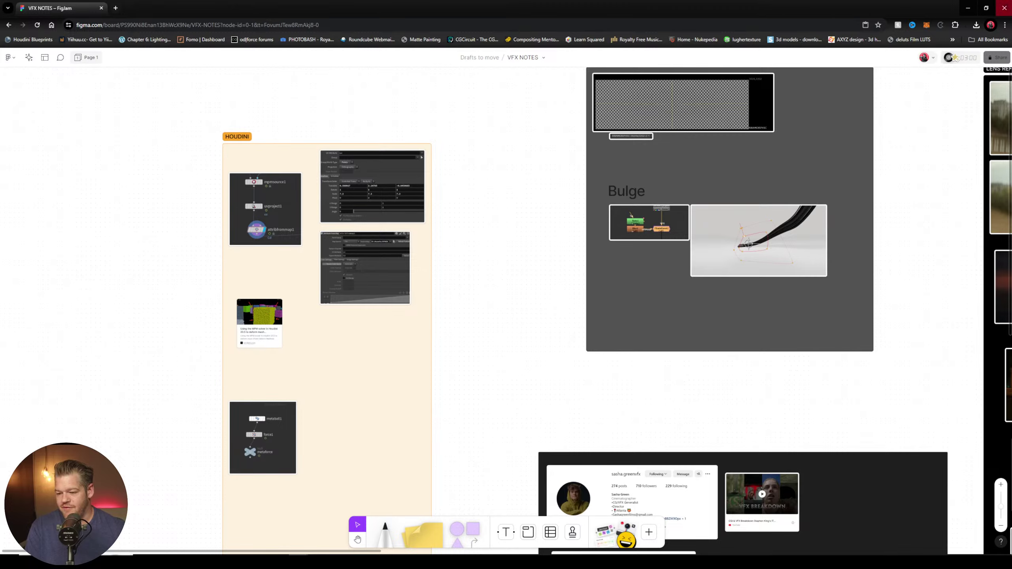
click(967, 8)
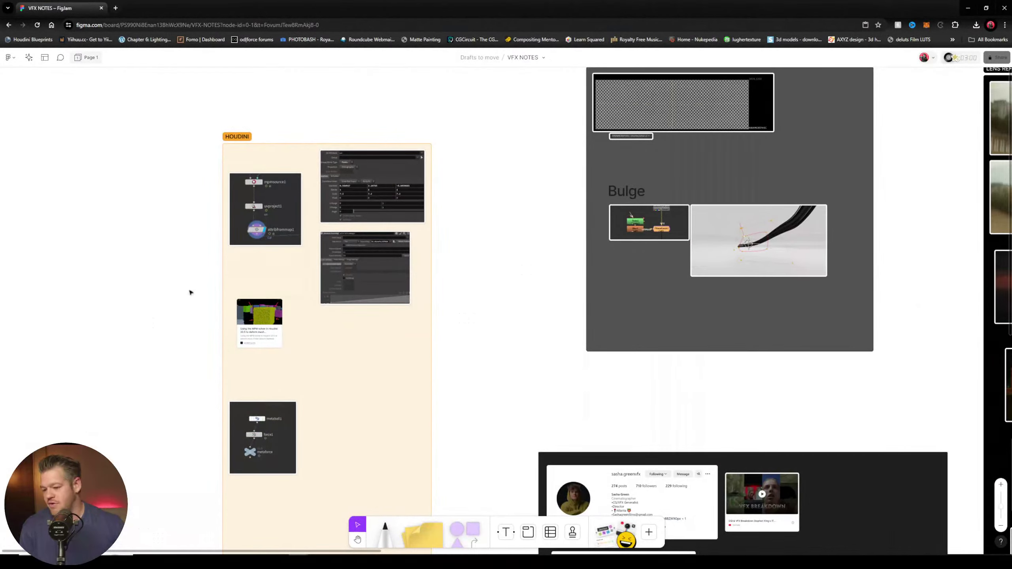
Step: Move the whole HOUDINI section up and farther away from the NUKE section
ctrl+scroll(536, 278, down, 2)
ctrl+scroll(470, 285, up, 2)
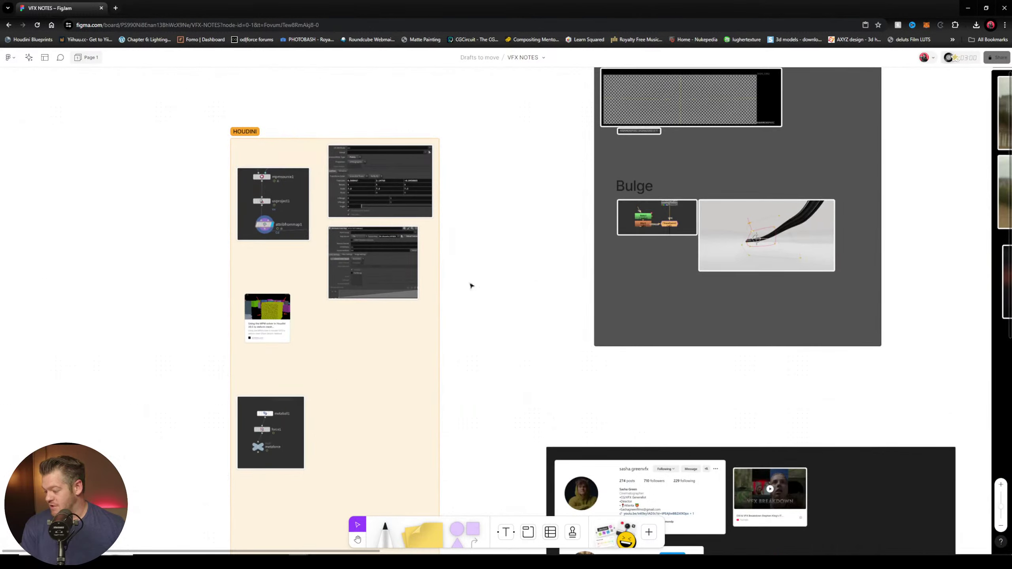
drag(244, 139, 134, 103)
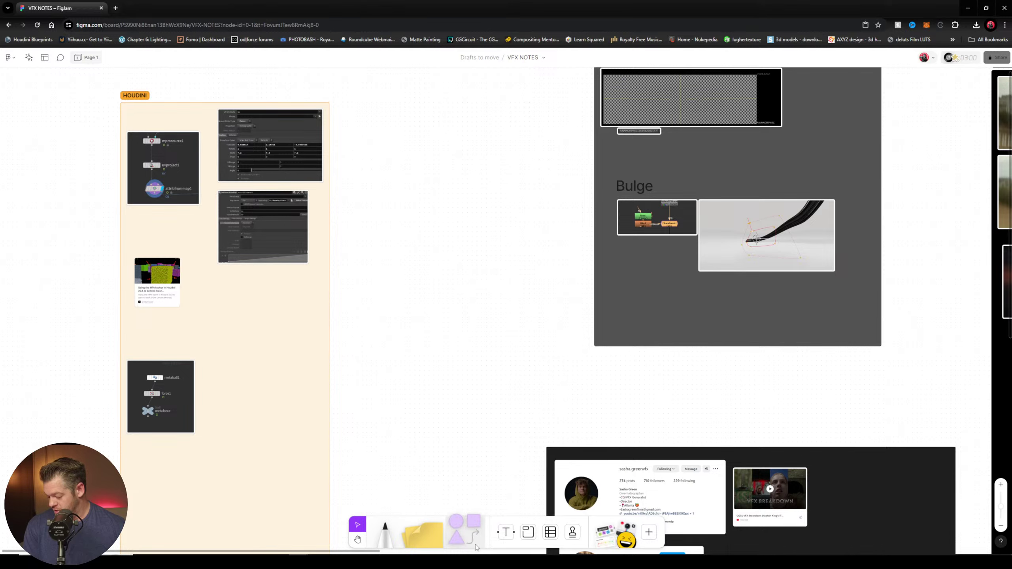
click(464, 531)
drag(329, 373, 588, 180)
key(ctrl+z)
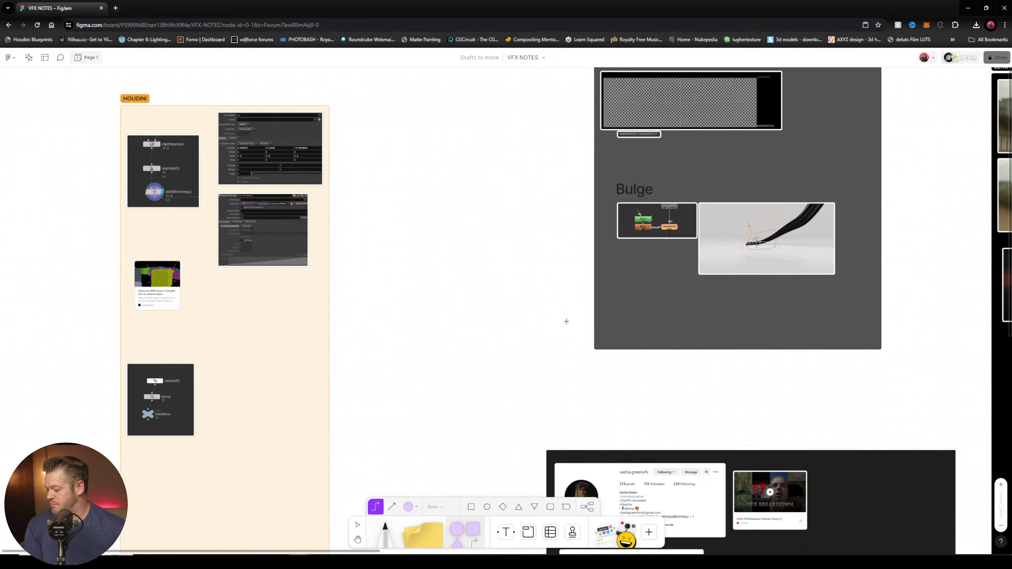
Step: Examine the reference images in the board's LENS REF and FILM sections
ctrl+scroll(526, 321, down, 3)
middle_drag(692, 375, 558, 371)
scroll(559, 370, right, 5)
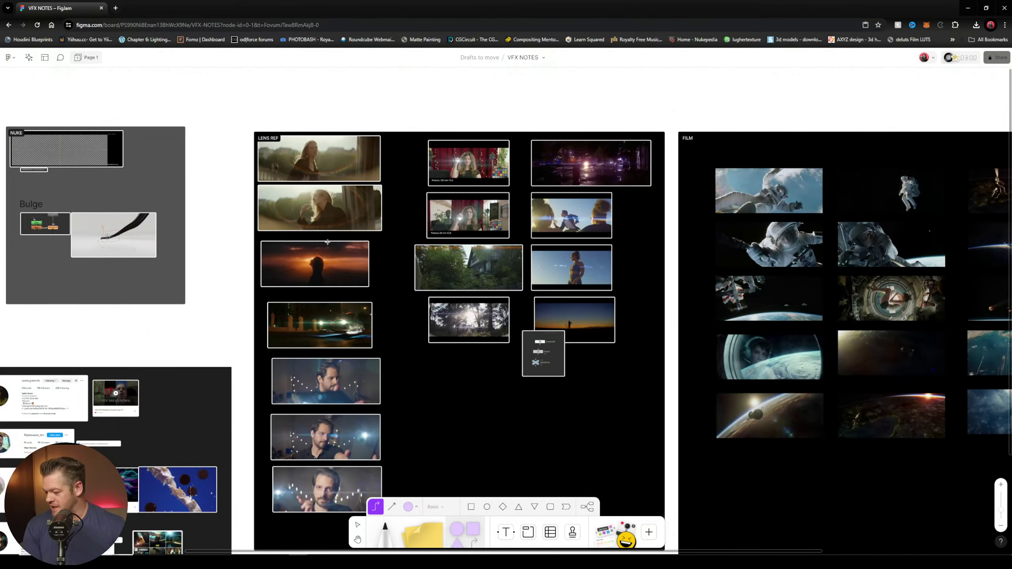
ctrl+scroll(401, 296, up, 3)
ctrl+scroll(401, 296, down, 3)
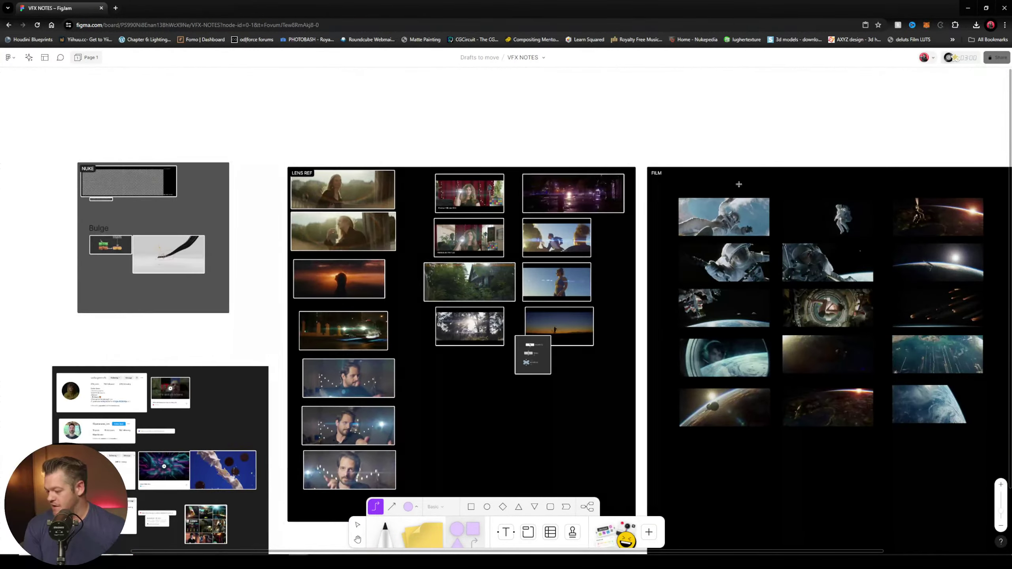
scroll(403, 287, right, 5)
ctrl+scroll(403, 280, up, 3)
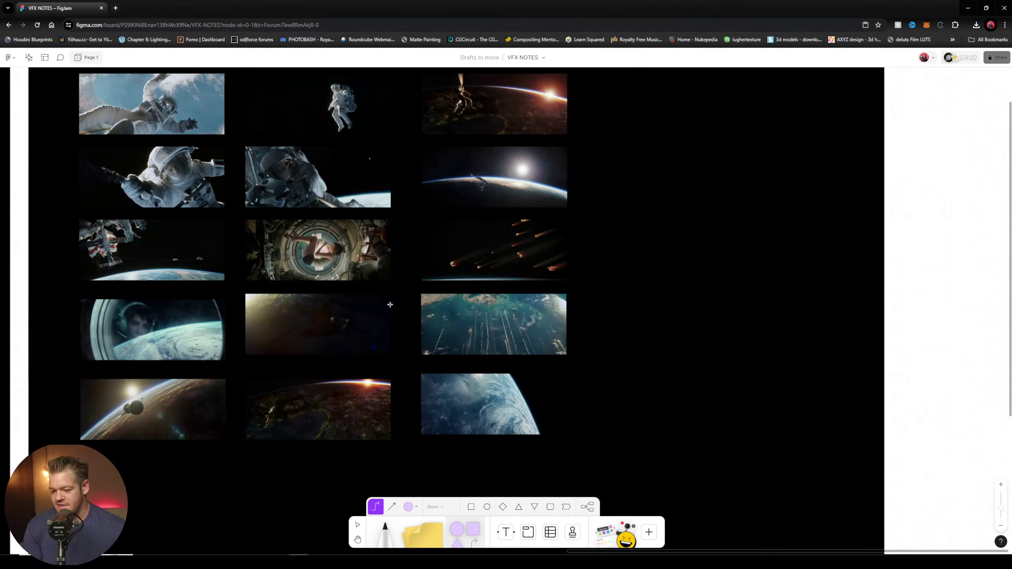
scroll(170, 305, left, 5)
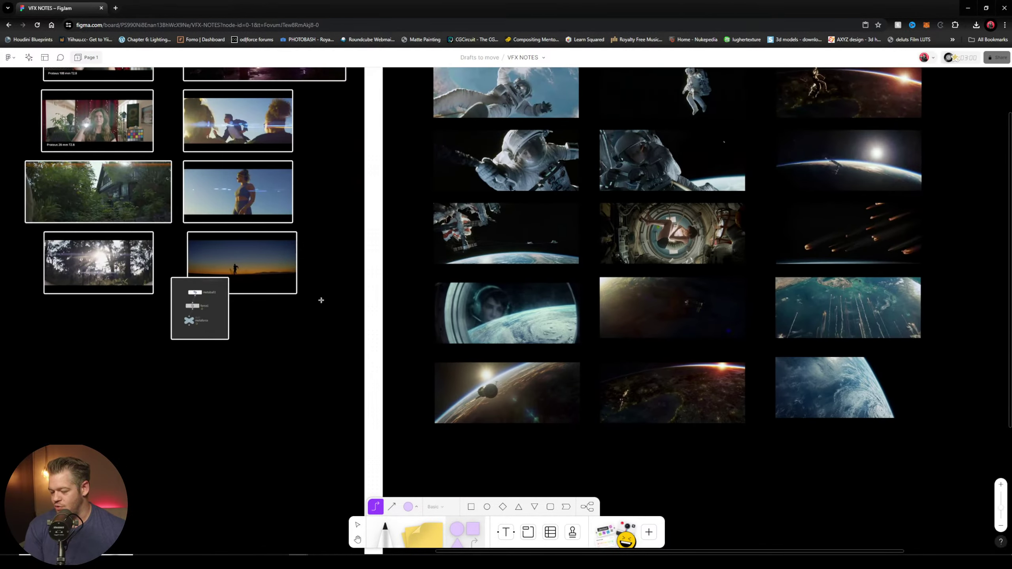
ctrl+scroll(439, 282, down, 3)
scroll(440, 282, left, 5)
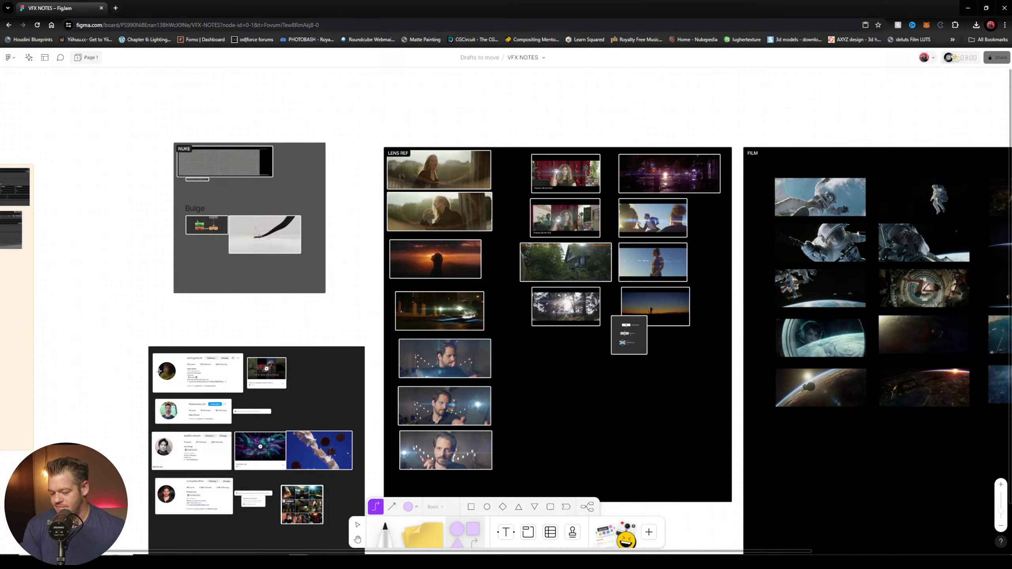
Step: Draw an elbow connector between the empty area beside the NUKE section and the section of social media profiles
mouse_move(162, 351)
mouse_down()
mouse_move(122, 248)
mouse_move(49, 119)
mouse_up()
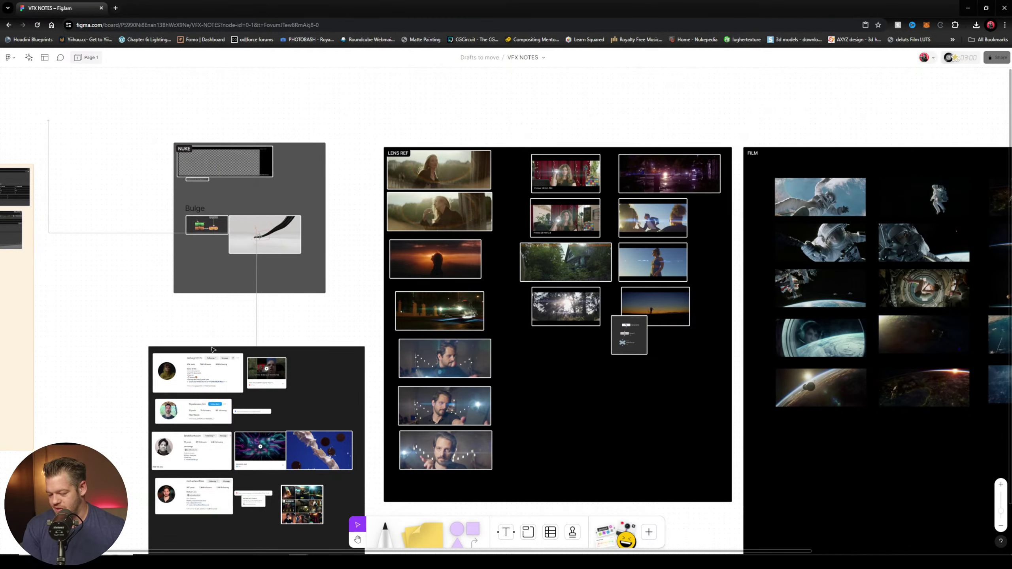
Step: Undo the elbow connector between the NUKE and social media profile sections, and minimize the board window
key(ctrl+z)
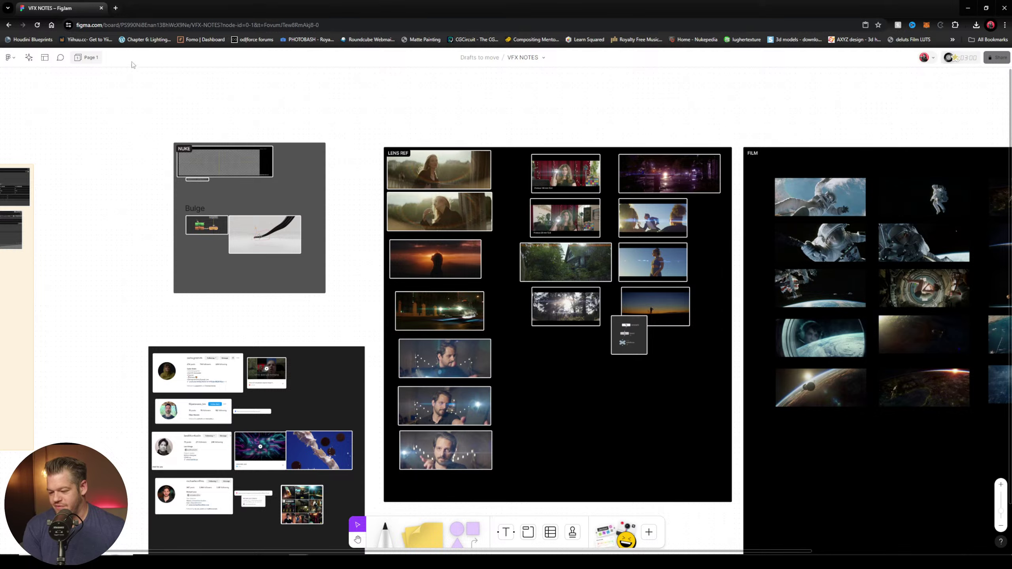
middle_drag(72, 171, 293, 123)
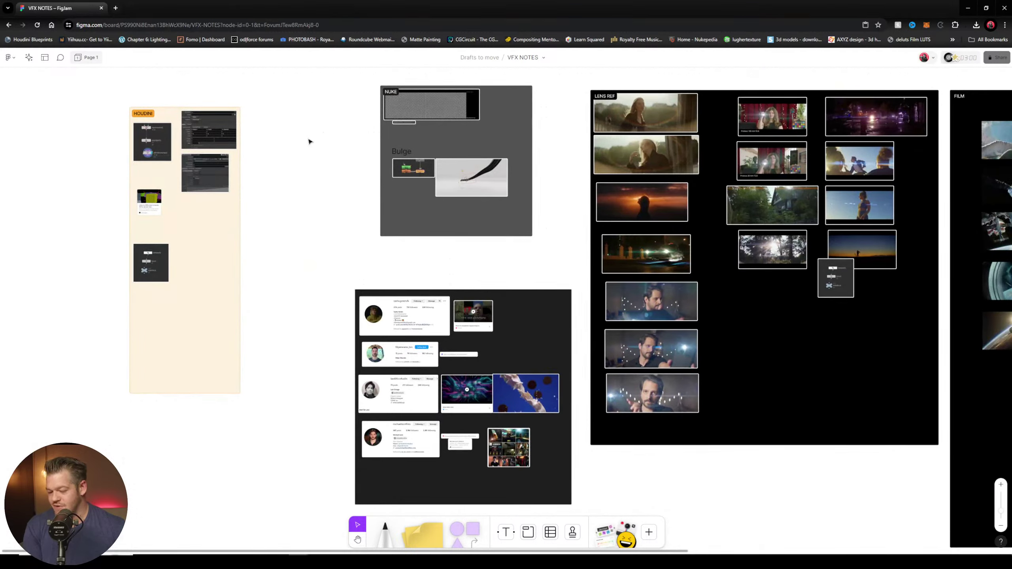
click(967, 8)
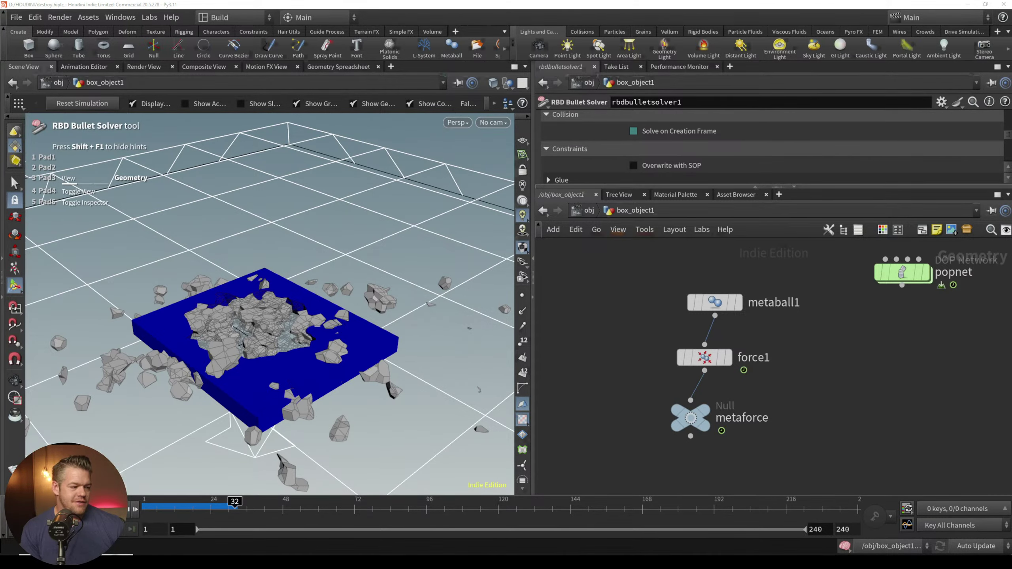
Step: Switch back to the Figma board, return to the recent files and open the FX STUDIO NAMES design file
key(alt+Tab)
click(8, 58)
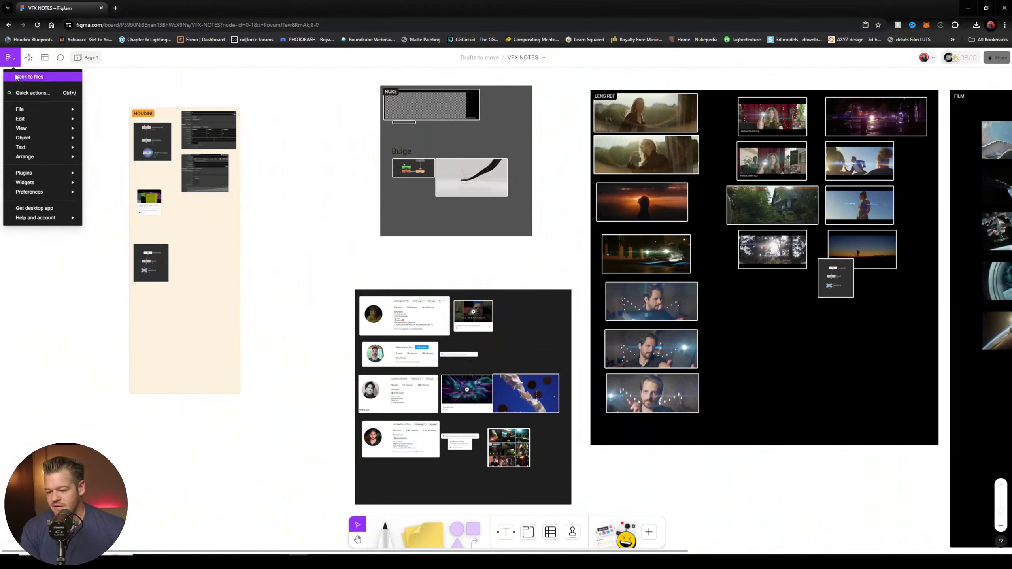
click(17, 76)
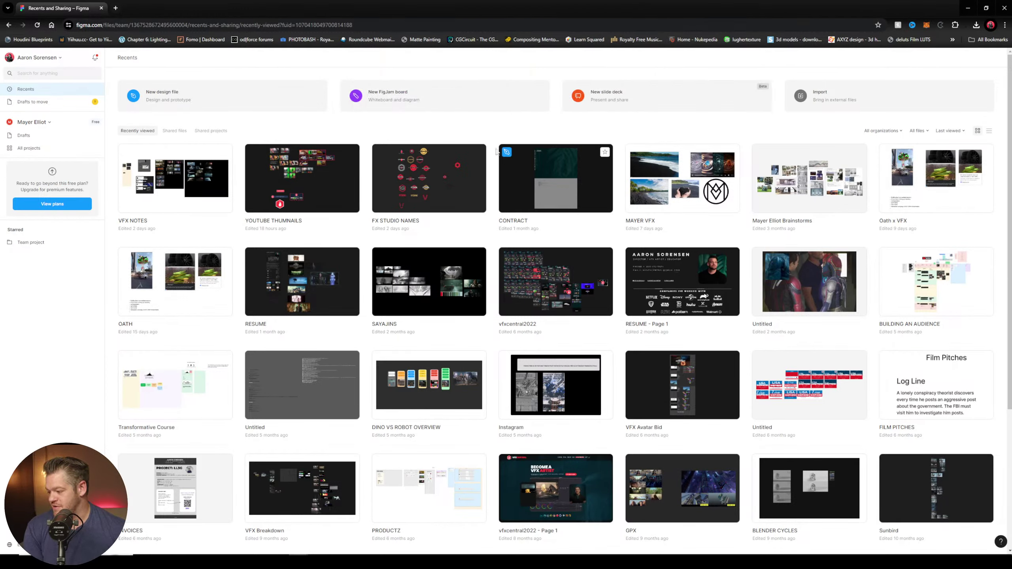
double_click(455, 174)
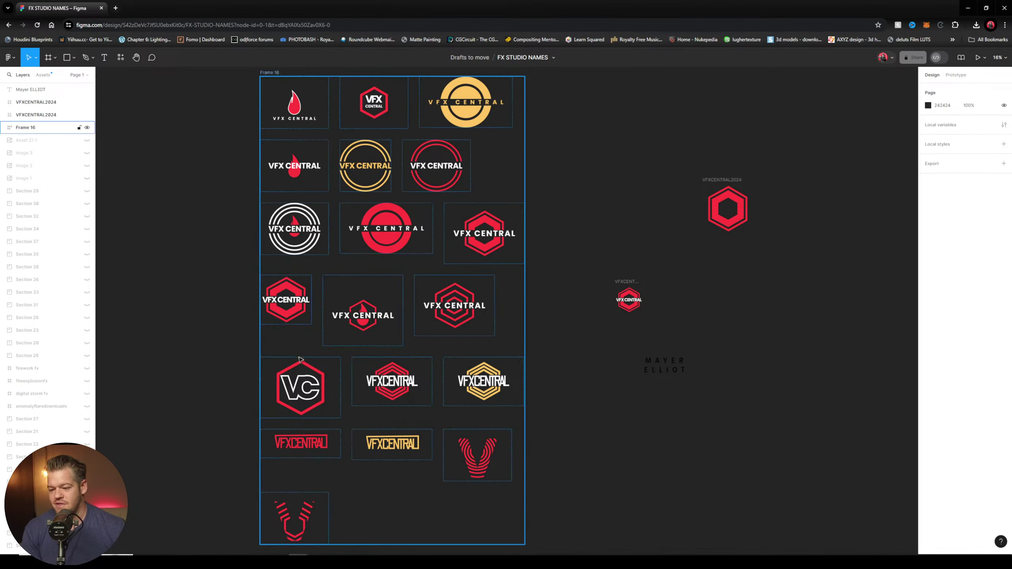
Step: Look over the VFX Central logo variations, return to the recent files and switch back to Houdini
ctrl+scroll(361, 359, up, 3)
ctrl+scroll(362, 360, down, 3)
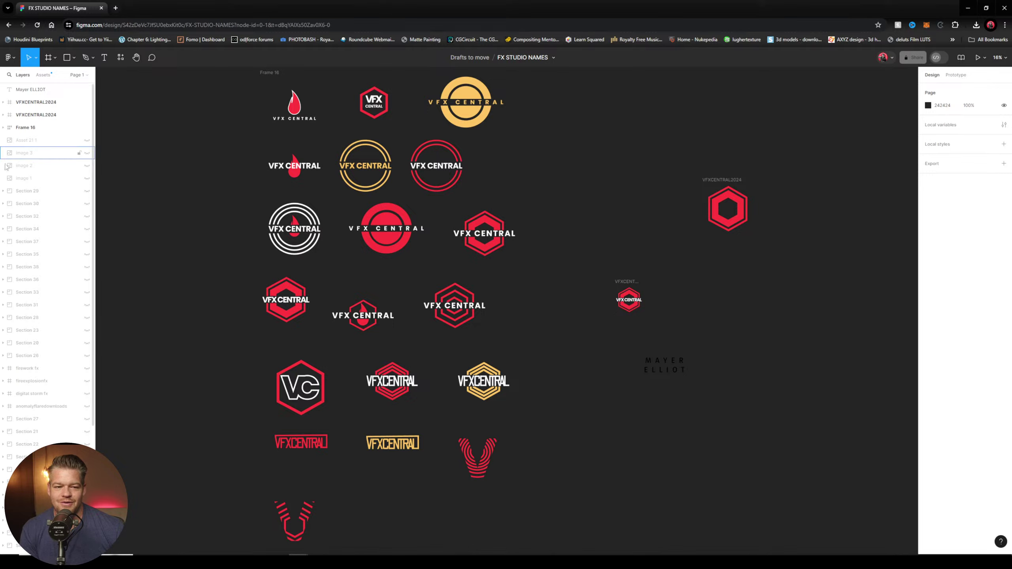
scroll(406, 449, down, 2)
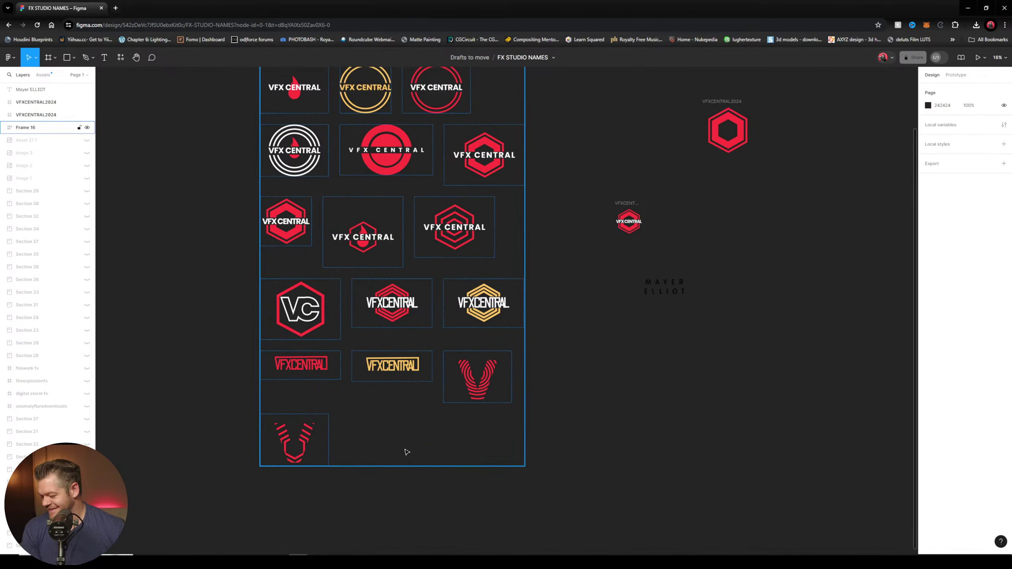
scroll(335, 343, up, 1)
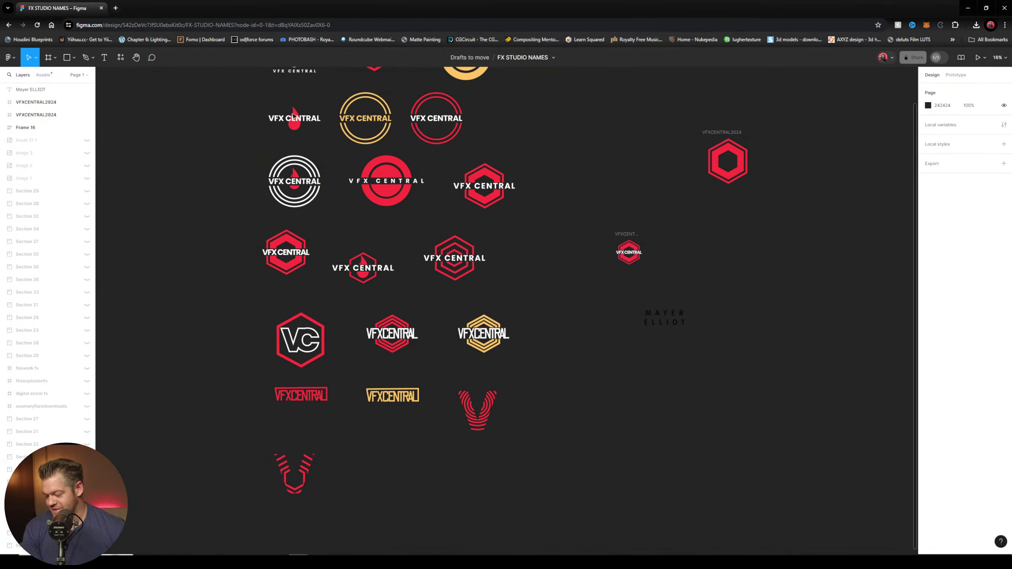
click(9, 25)
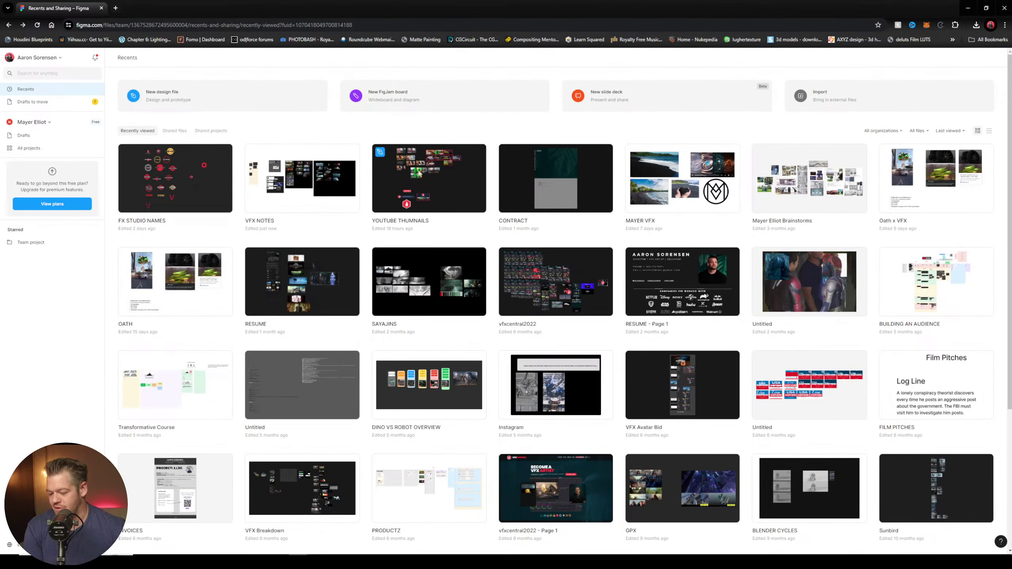
click(968, 8)
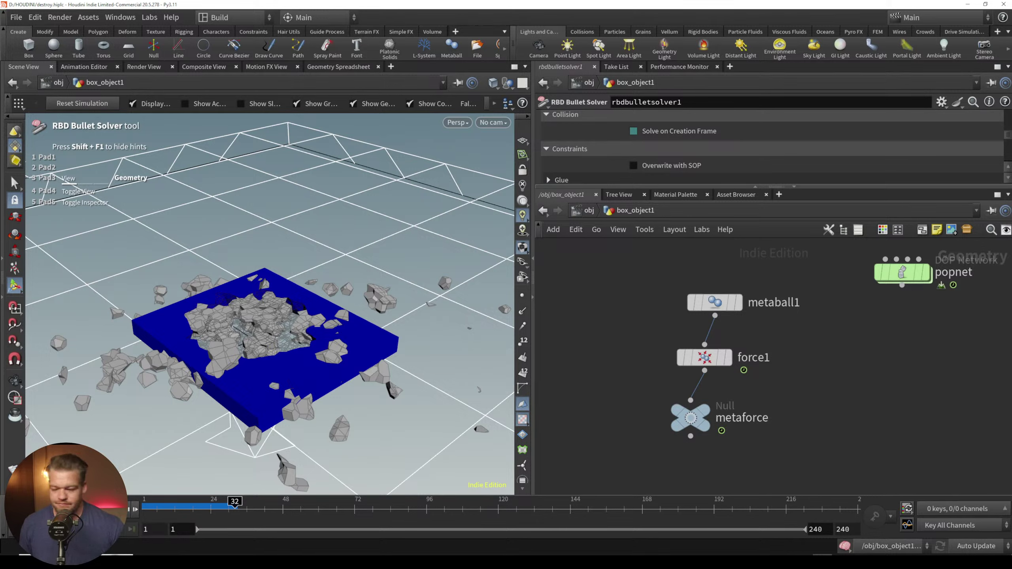
Step: Replay the destruction simulation from frame 1 and examine the flying debris up close
key(ctrl+Up)
key(Up)
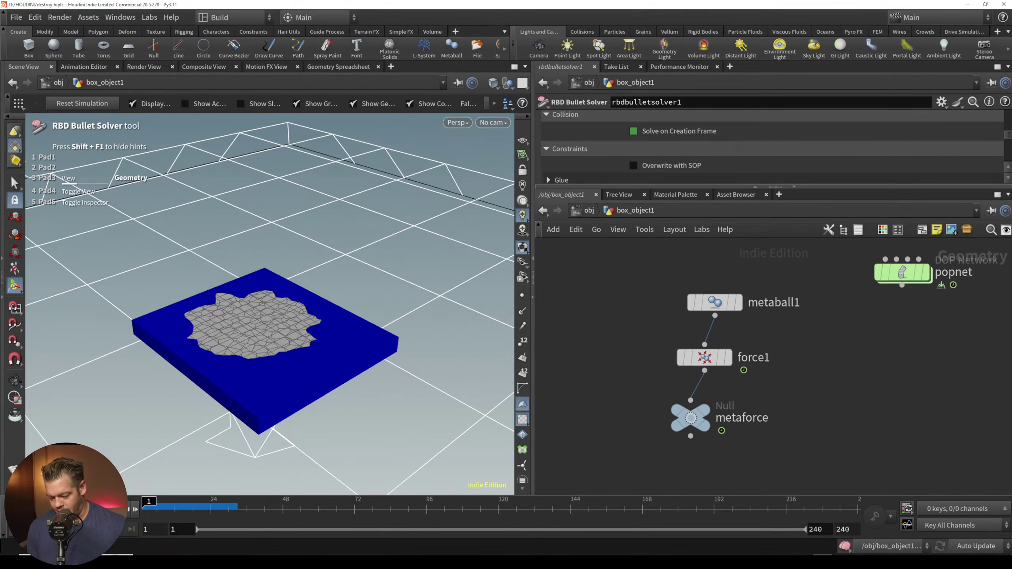
key(Up)
key(space)
right_drag(247, 389, 302, 304)
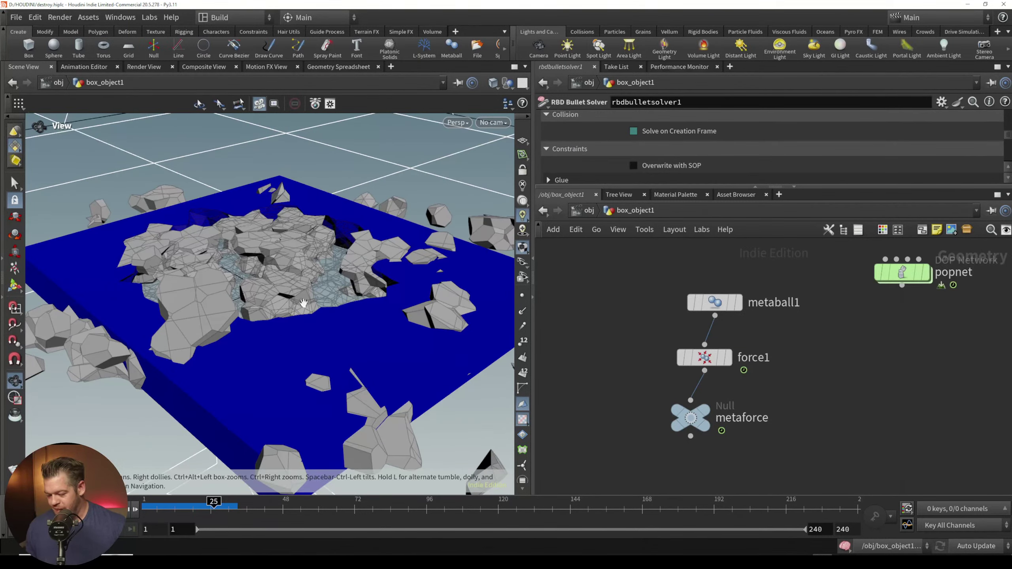
drag(302, 303, 306, 325)
right_drag(306, 325, 278, 373)
drag(278, 372, 266, 403)
key(Return)
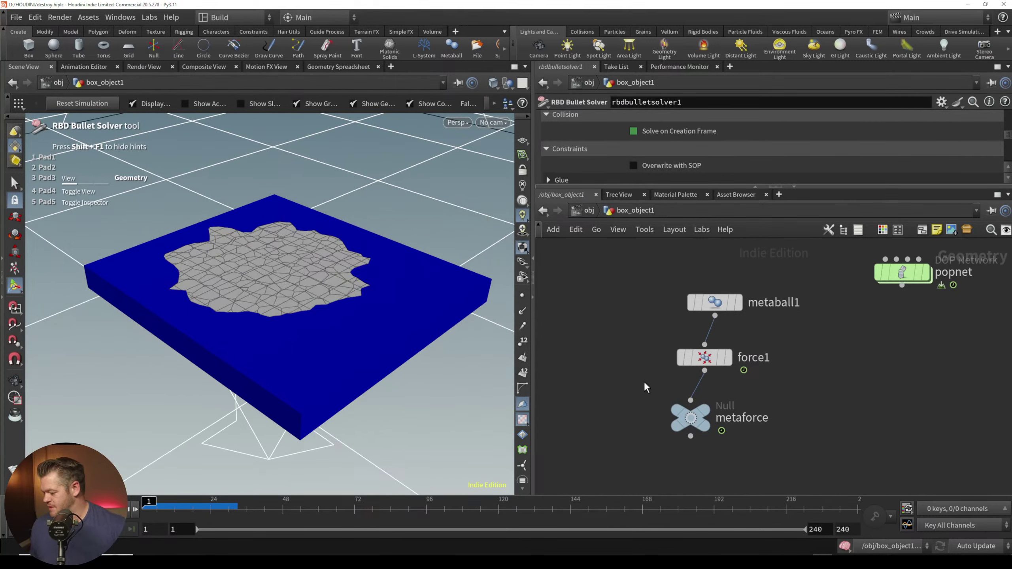
Step: In the box_object1 network, arrange vdbfrompolygons1 and the vdbcollide null in a vertical column beside the Voronoi fracture node
click(579, 213)
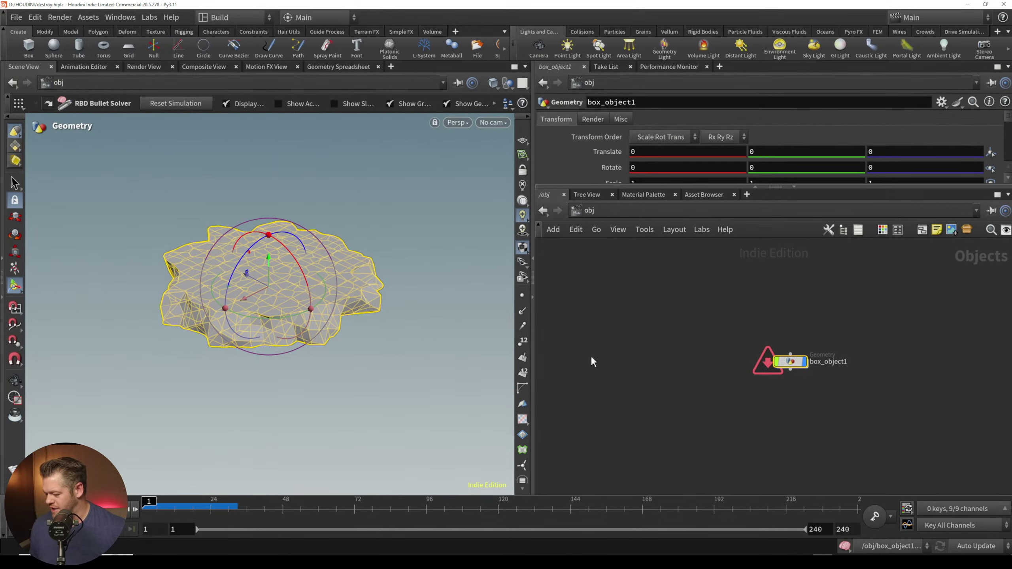
double_click(789, 362)
middle_drag(544, 413, 683, 413)
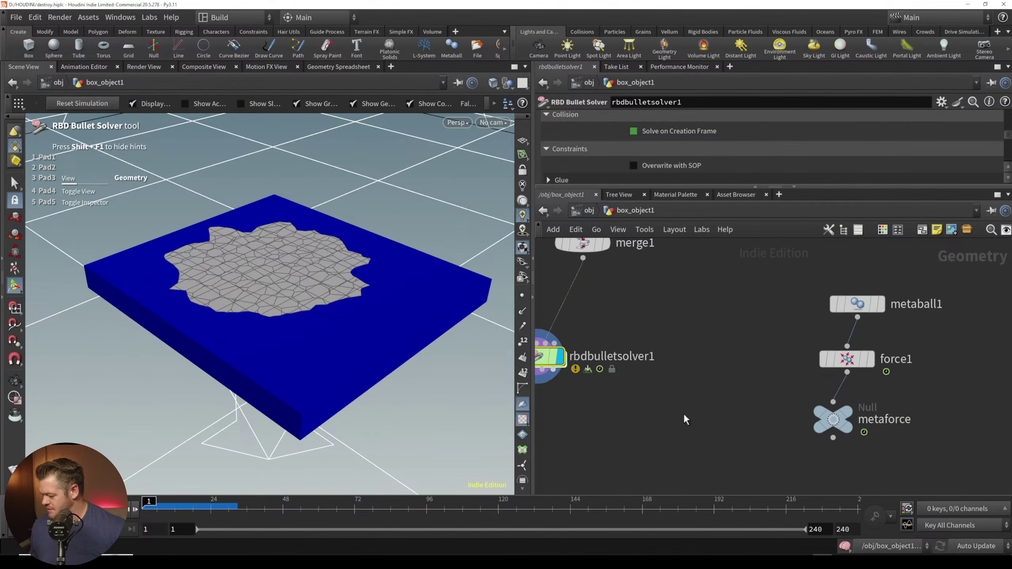
middle_drag(565, 377, 690, 373)
scroll(664, 339, down, 8)
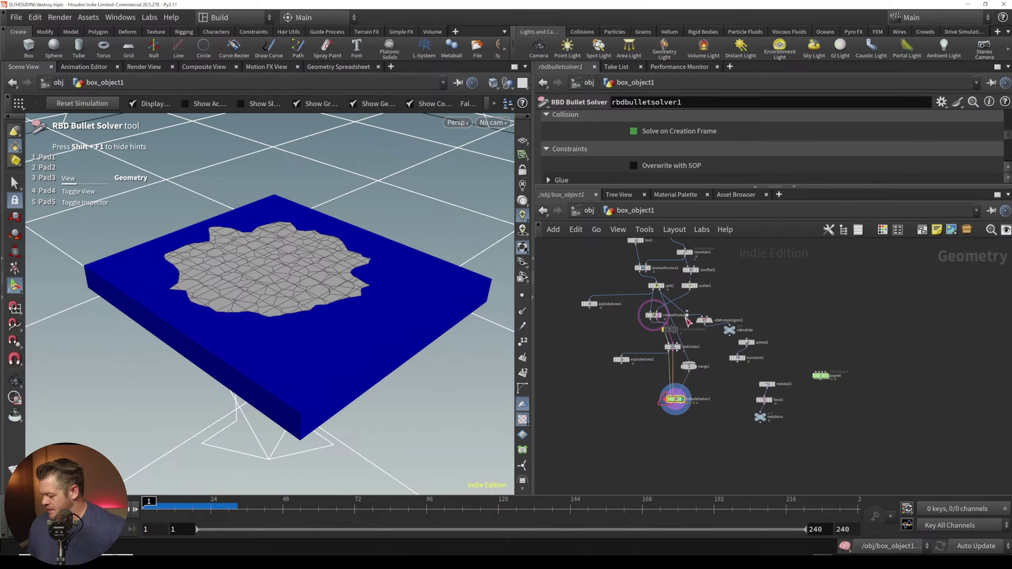
scroll(694, 338, up, 5)
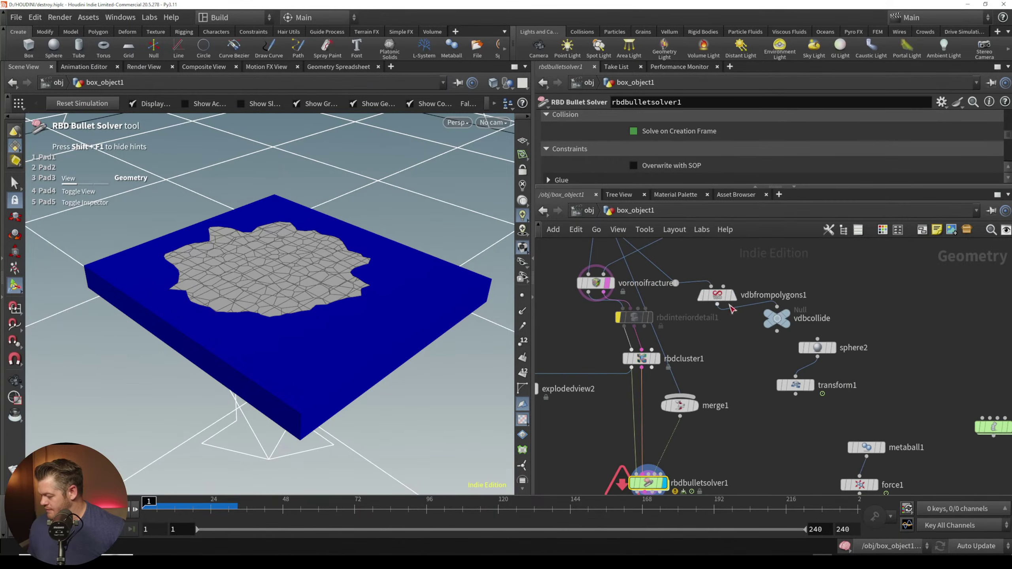
drag(718, 296, 728, 290)
drag(776, 319, 727, 342)
Step: Display the vdbcollide null and inspect the collision volume around the hole in the slab
click(739, 336)
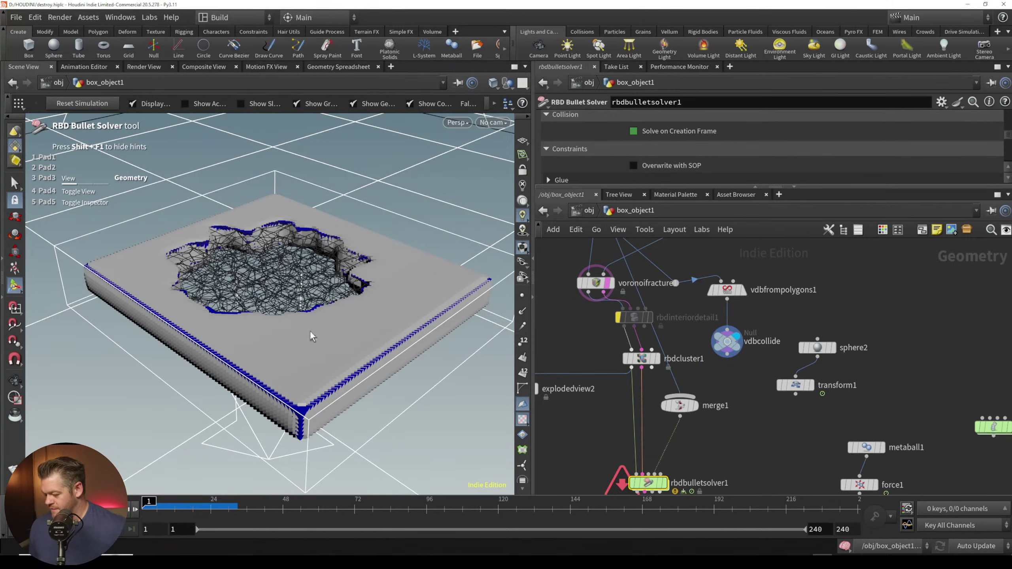
alt+right_drag(301, 254, 339, 259)
click(726, 342)
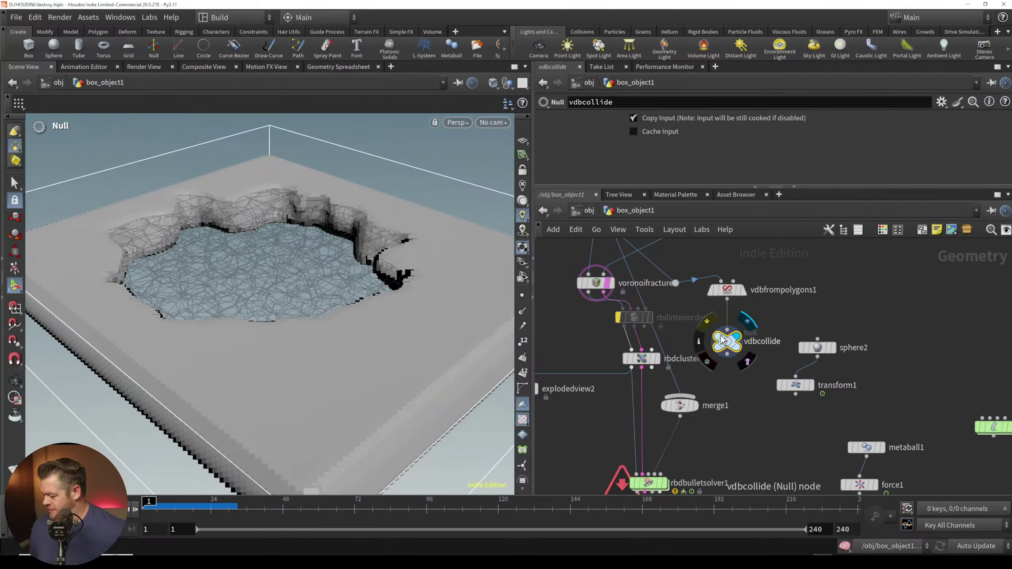
scroll(307, 318, down, 4)
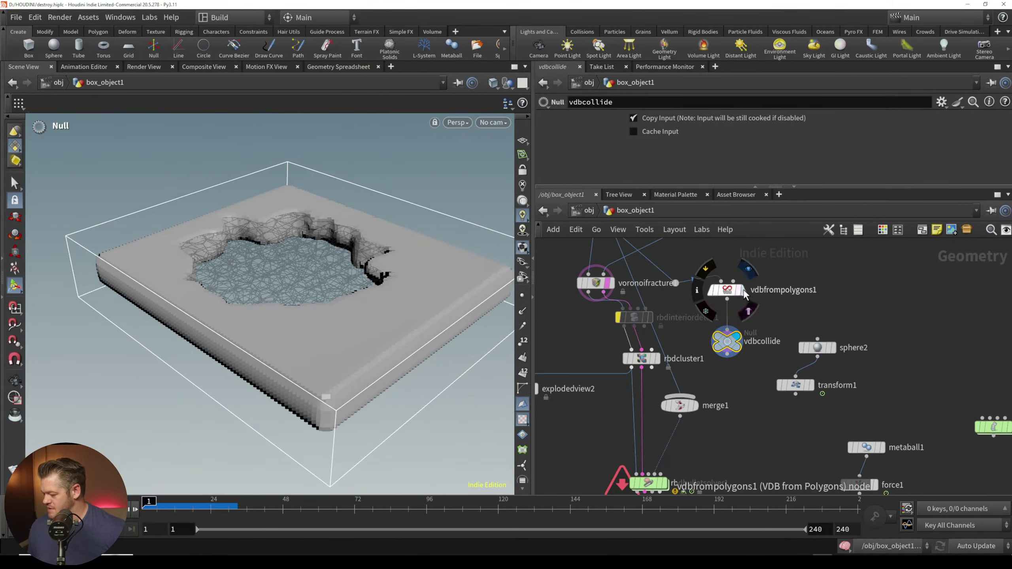
middle_drag(662, 302, 681, 333)
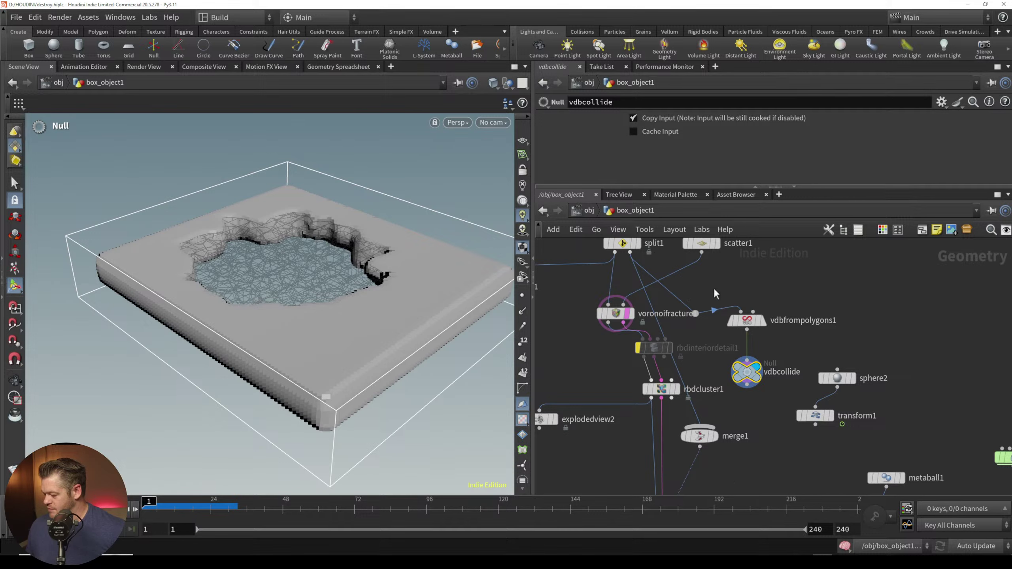
Step: Delete the merge1 node between split1 and rbdbulletsolver1
click(709, 438)
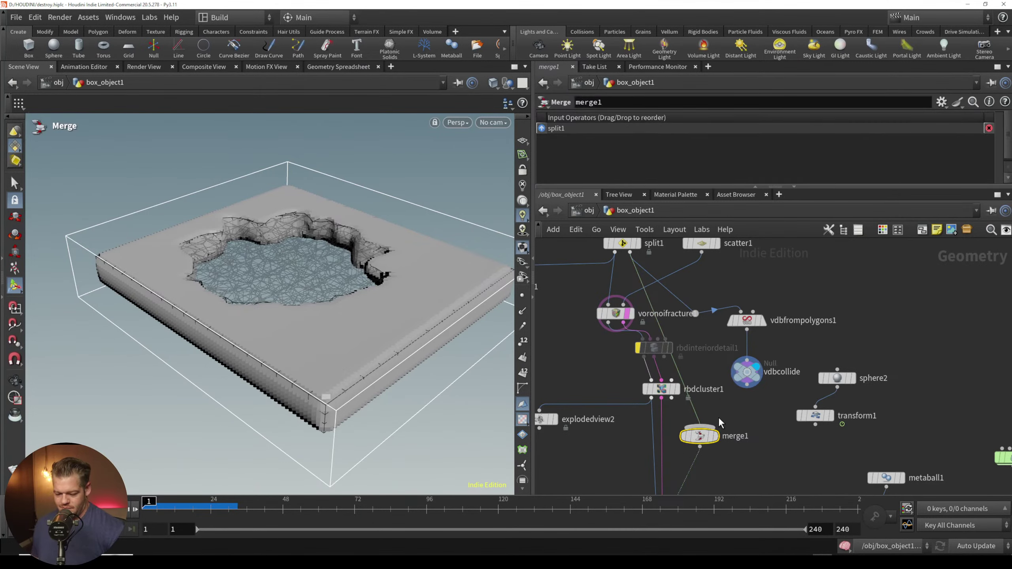
key(Delete)
middle_drag(692, 451, 693, 400)
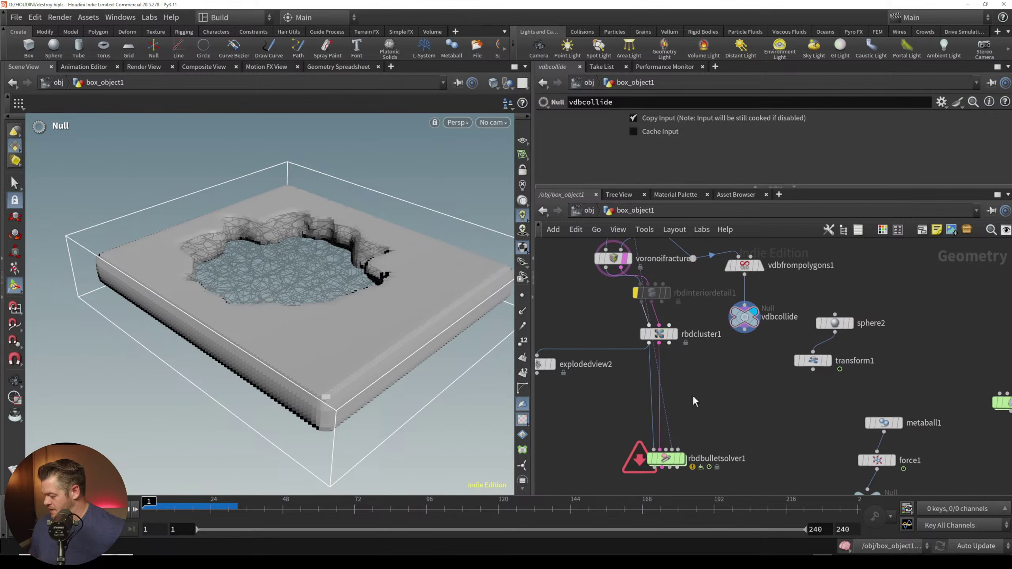
Step: Display rbdbulletsolver1, play the simulation without the merge node and rewind to frame 1
click(682, 459)
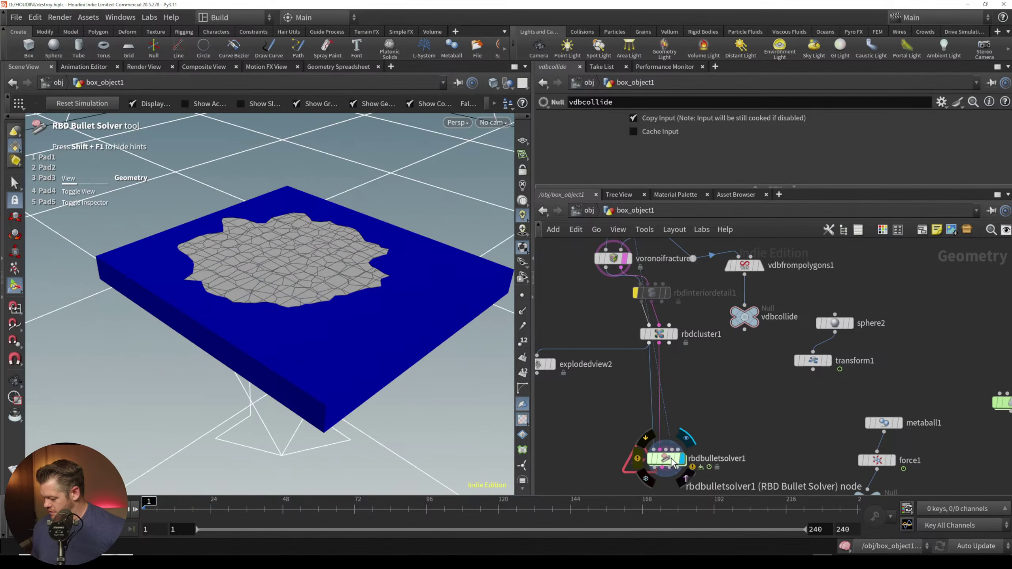
click(665, 458)
key(Up)
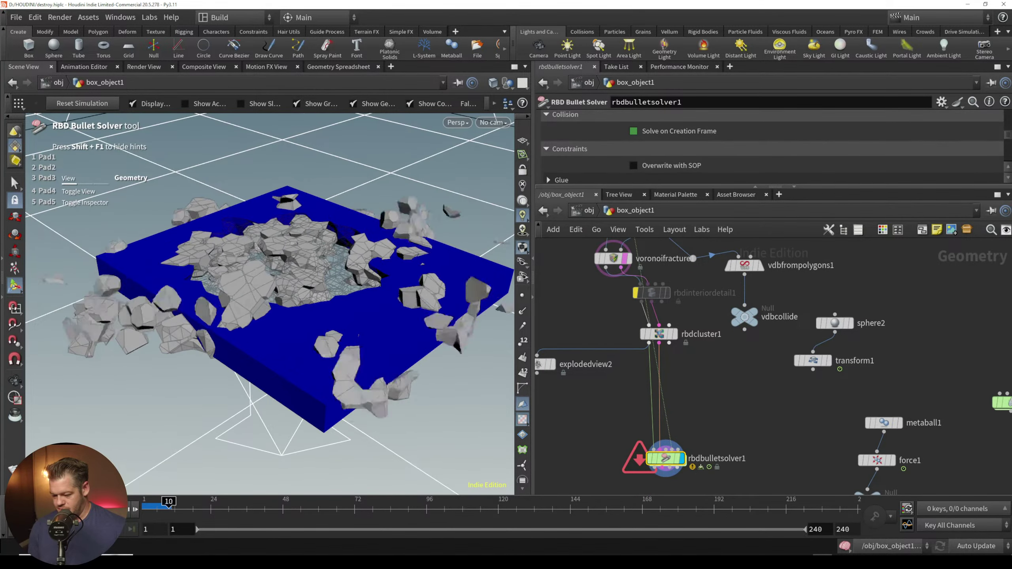
key(ctrl+Left)
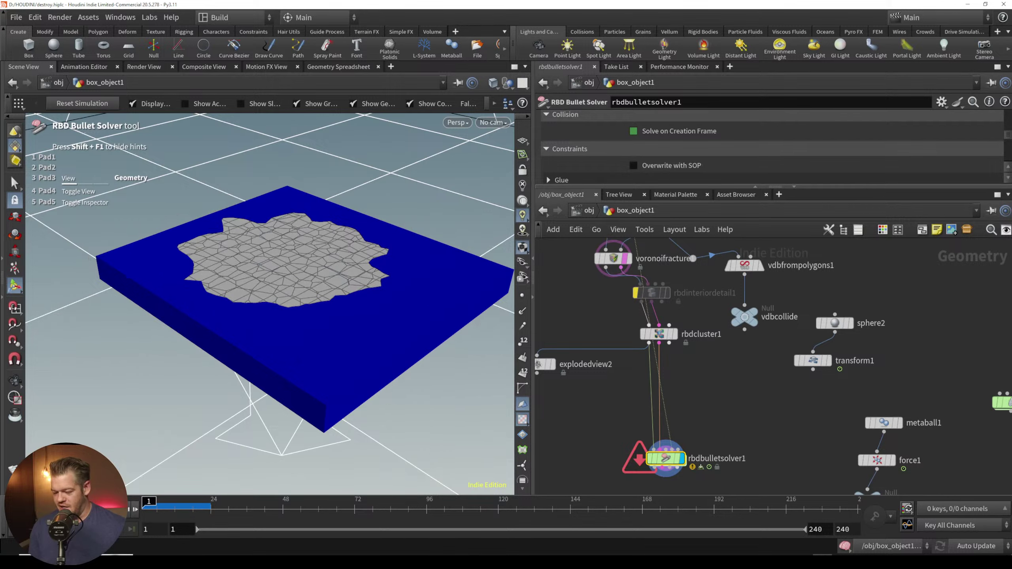
Step: Display the vdbcollide null and connect it to the collision input of rbdbulletsolver1 in place of split1
middle_drag(729, 333, 722, 347)
click(757, 311)
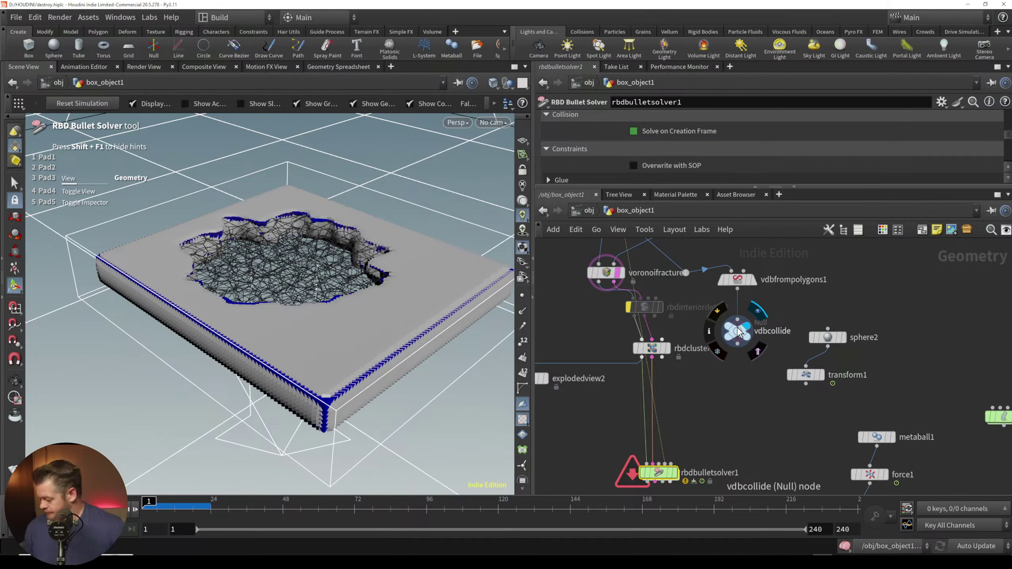
drag(667, 463, 735, 353)
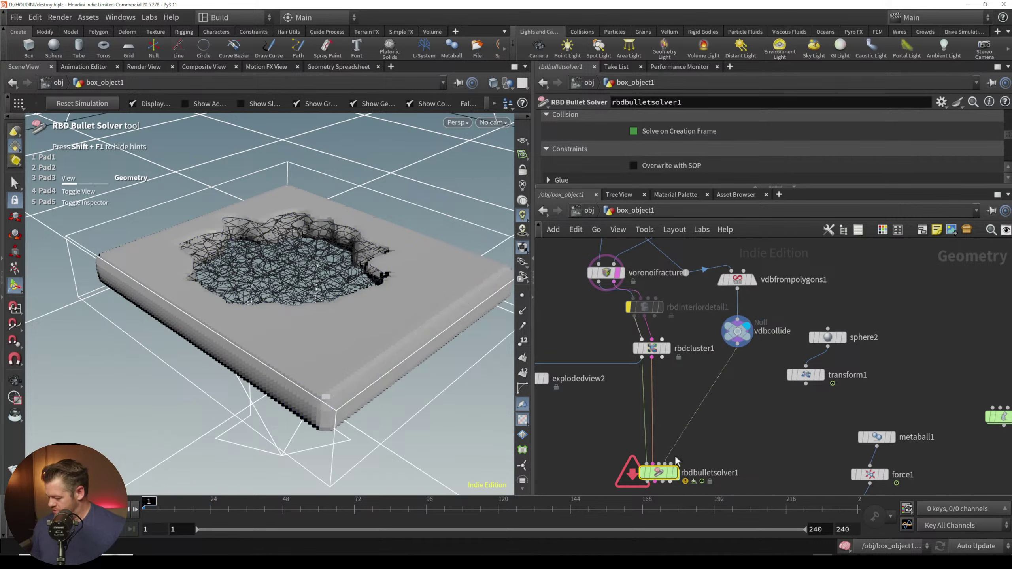
Step: Display rbdbulletsolver1, play the simulation with the vdbcollide collider and rewind to frame 1
click(674, 473)
click(104, 509)
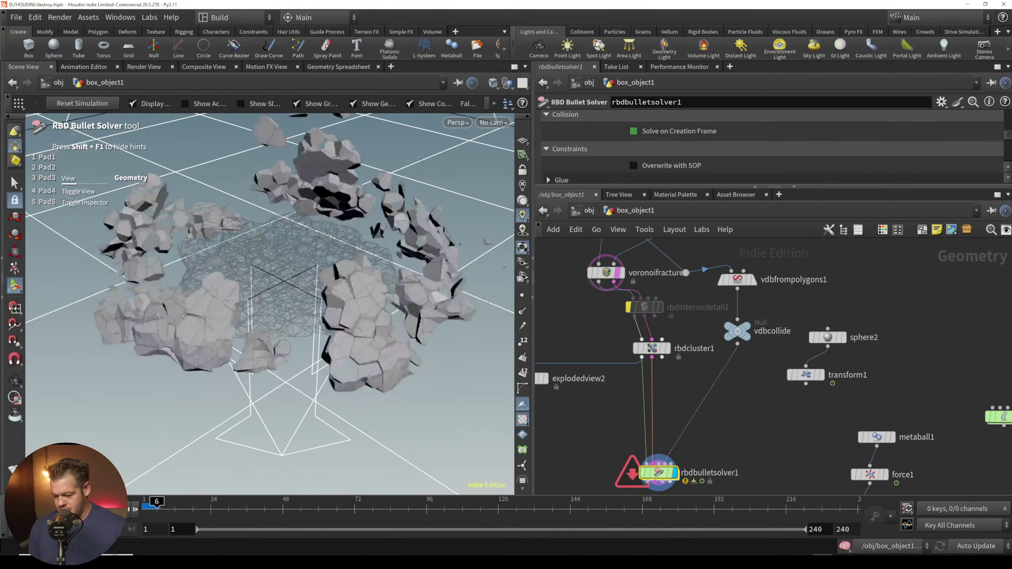
key(ctrl+Up)
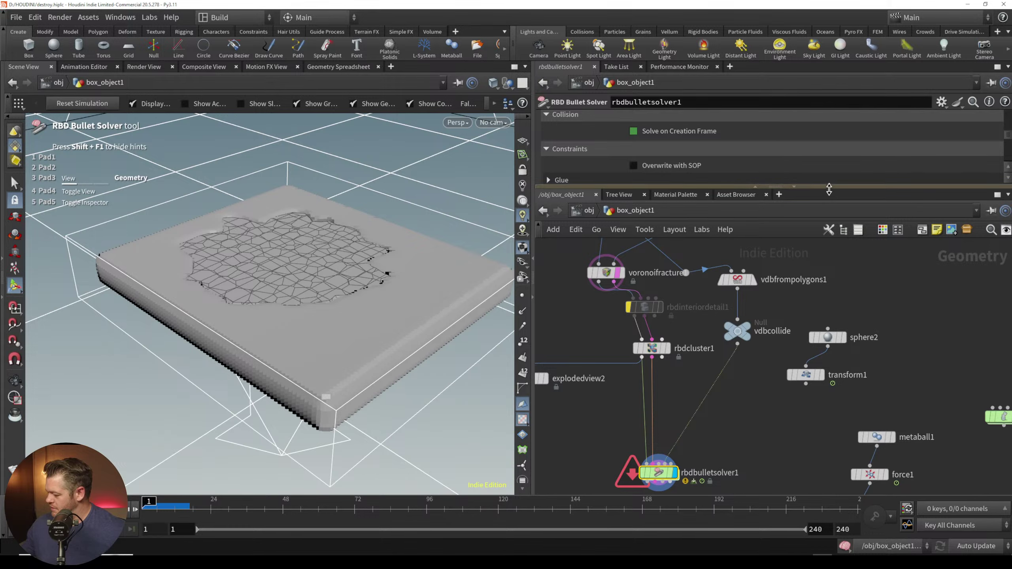
Step: Enlarge the parameter area of rbdbulletsolver1 and collapse its Glue, Constraints and Collision sections in the advanced settings
click(827, 184)
drag(828, 187, 776, 400)
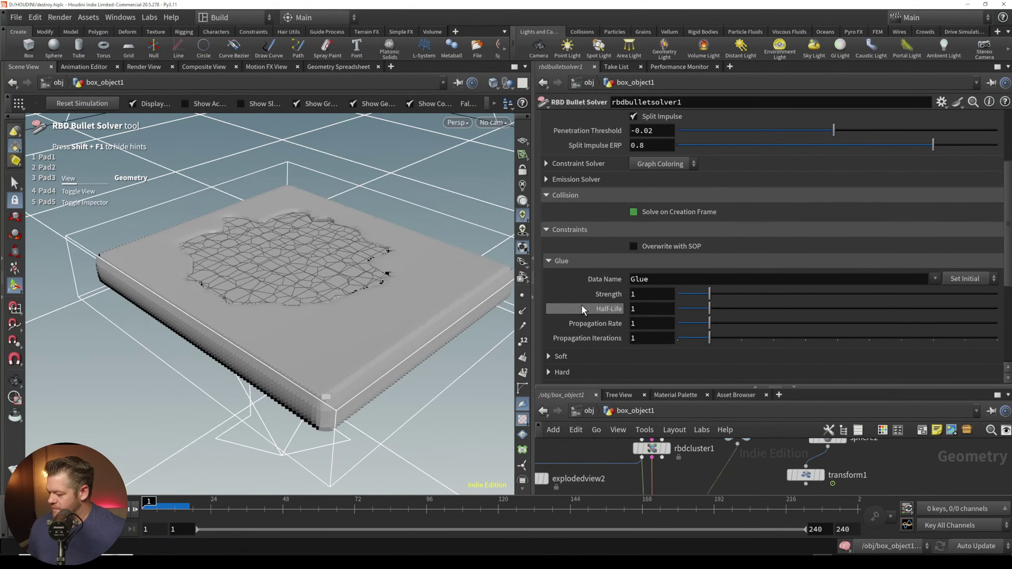
click(556, 261)
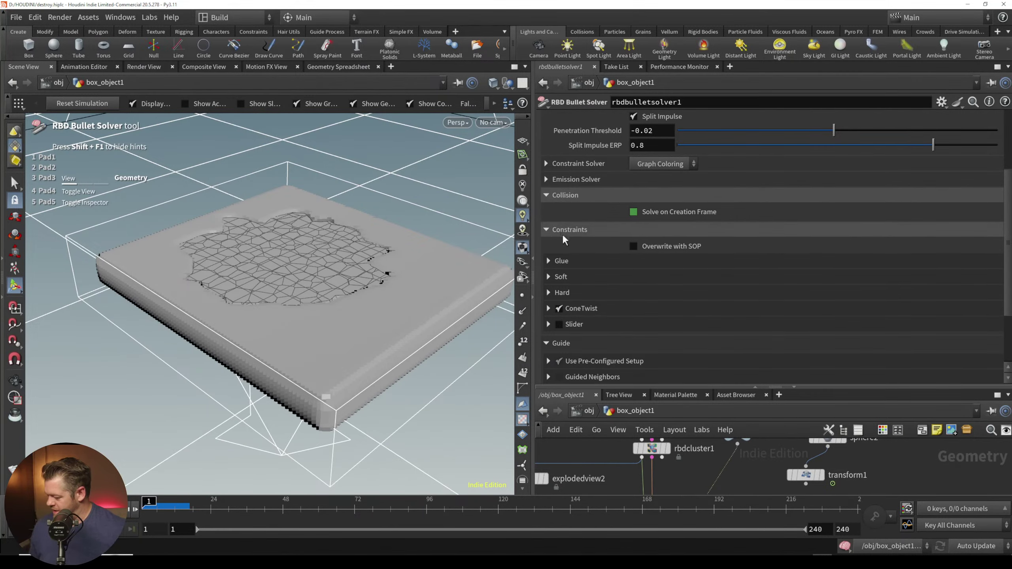
click(572, 230)
click(580, 194)
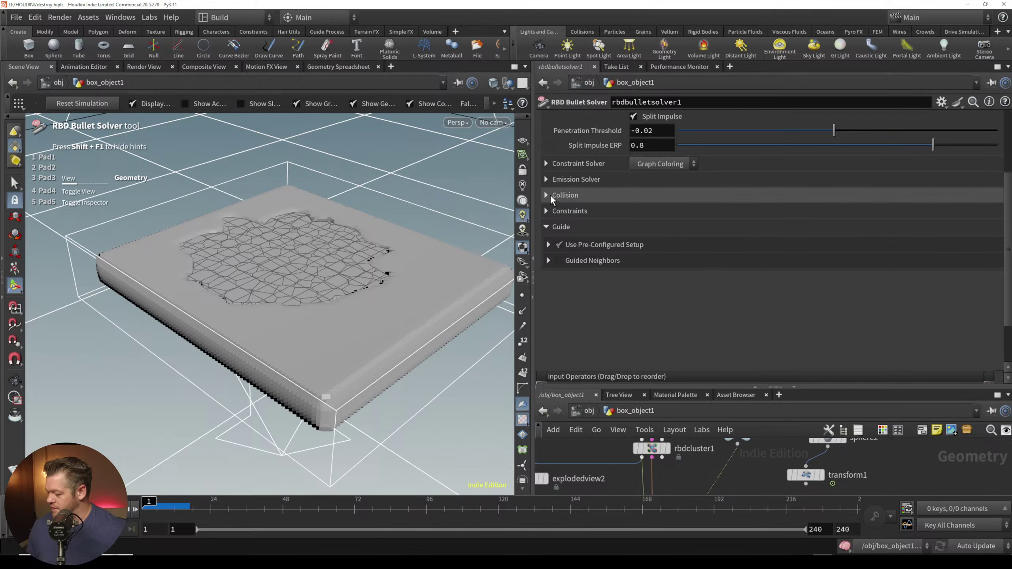
scroll(1007, 185, up, 5)
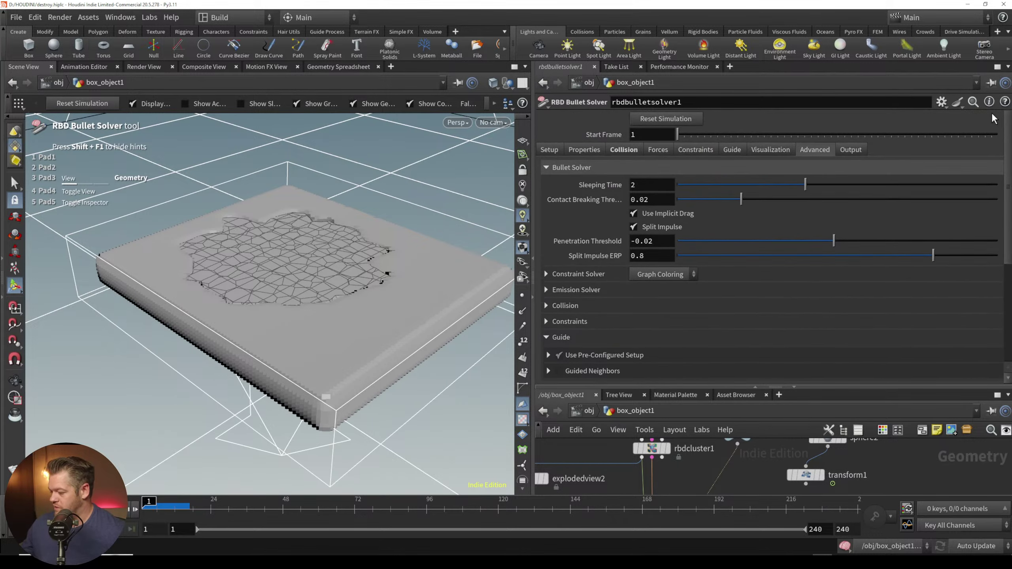
Step: Review rbdbulletsolver1's collision shape options, ground collision settings and piece properties, collapsing the Pieces section
click(624, 150)
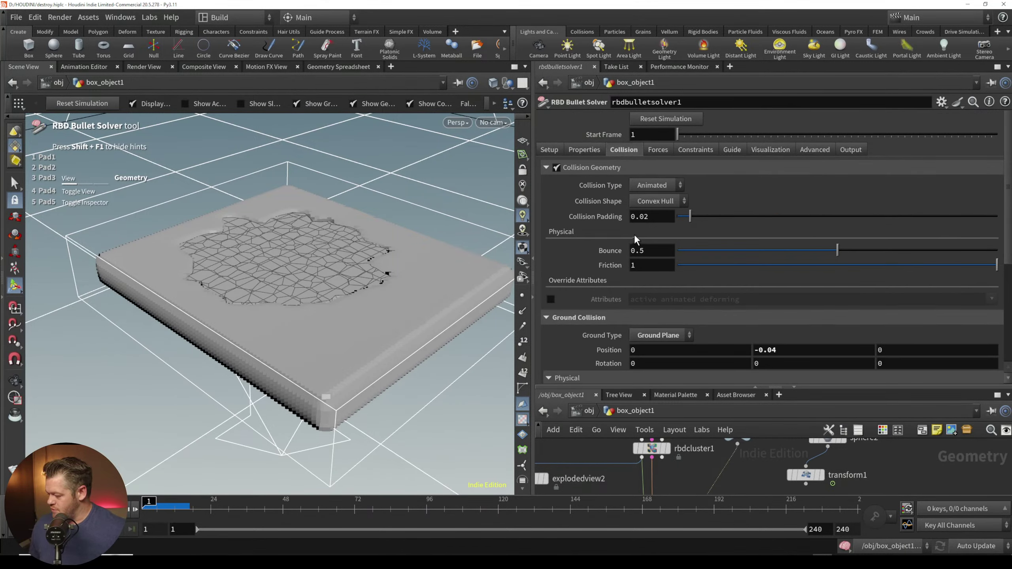
click(673, 200)
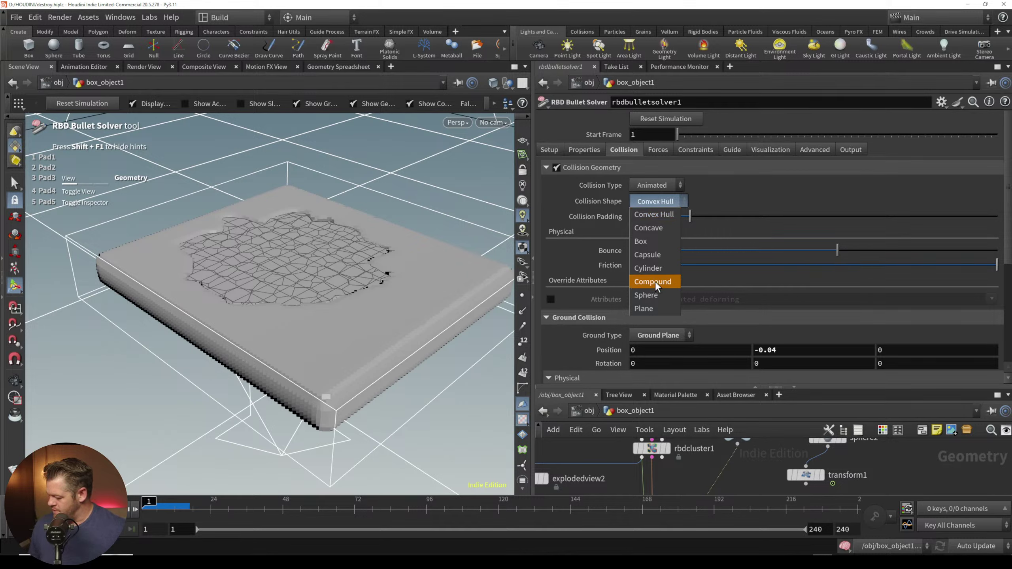
click(567, 254)
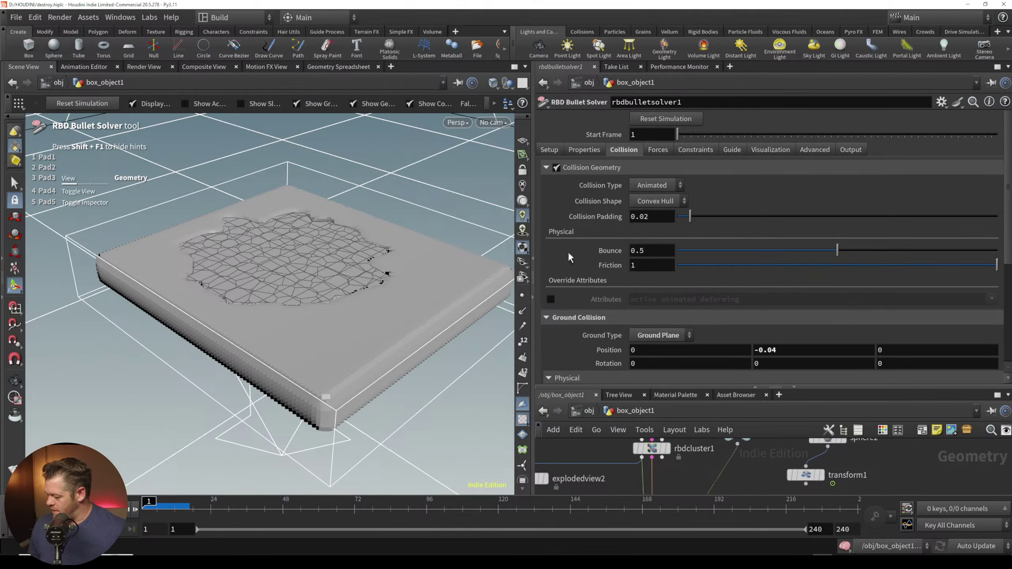
scroll(985, 315, down, 5)
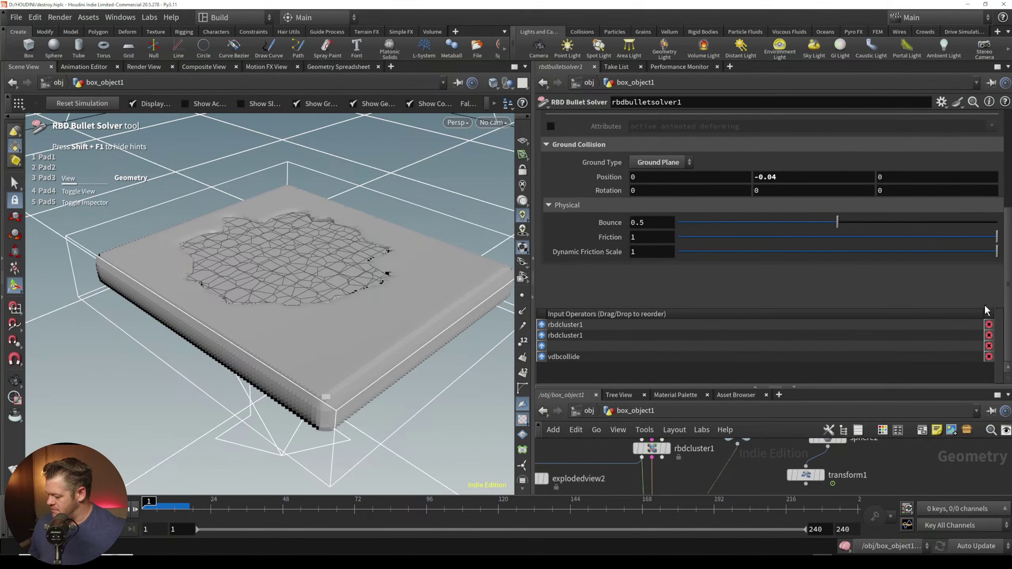
drag(1005, 253, 1004, 145)
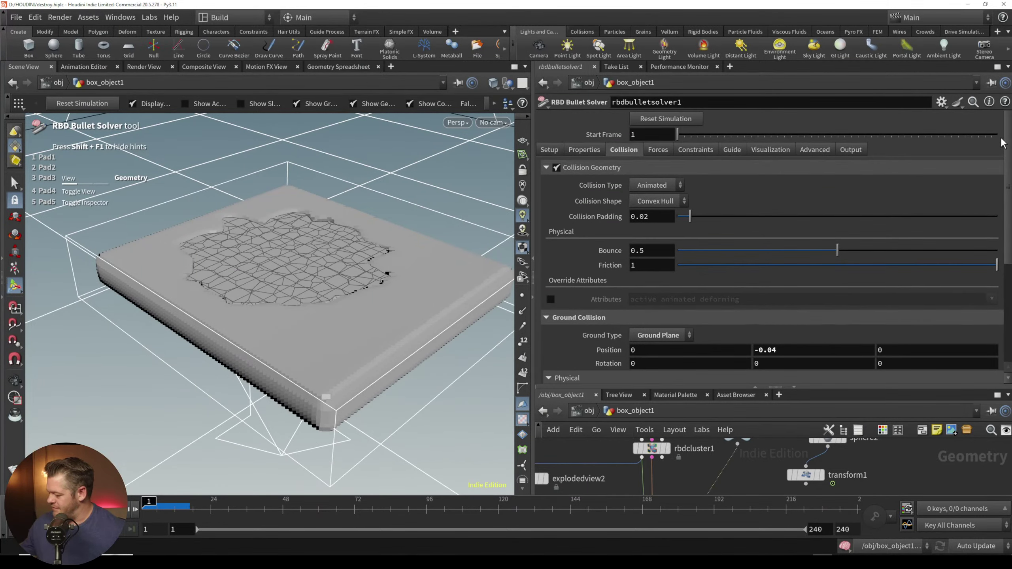
click(593, 152)
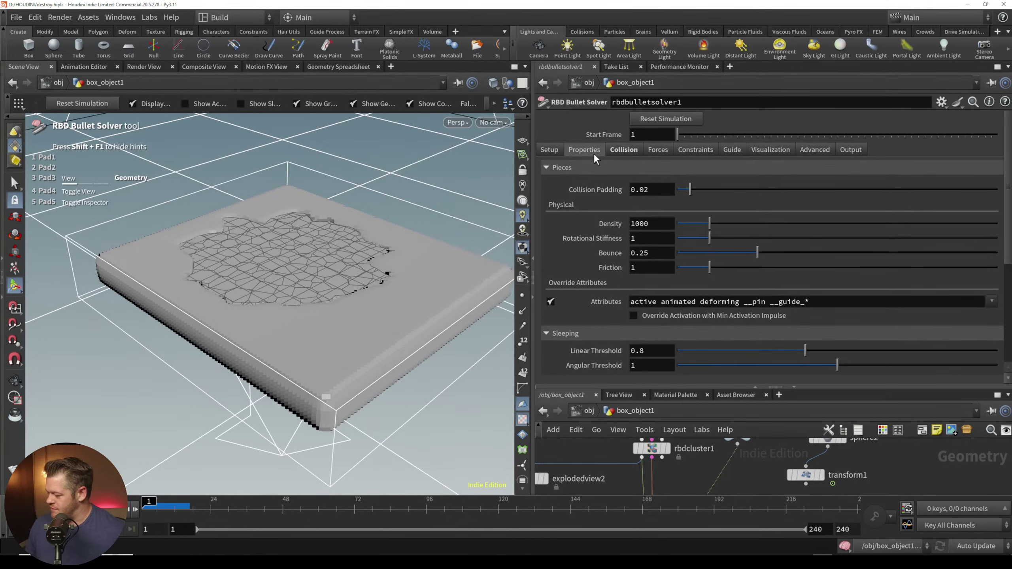
click(569, 168)
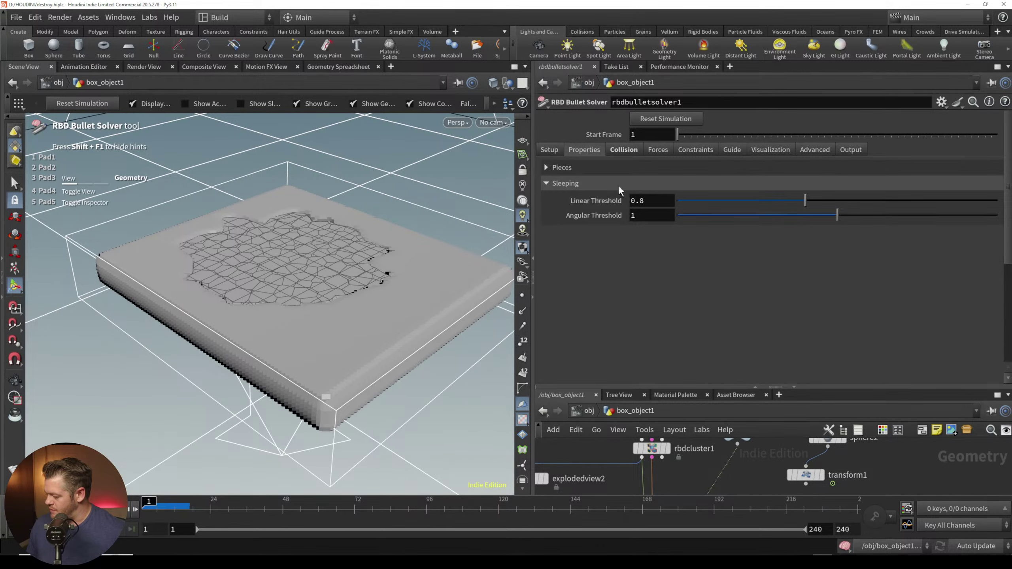
Step: Set the Time Scale of rbdbulletsolver1 to 0.5 in its general setup settings
click(551, 150)
drag(651, 200, 578, 224)
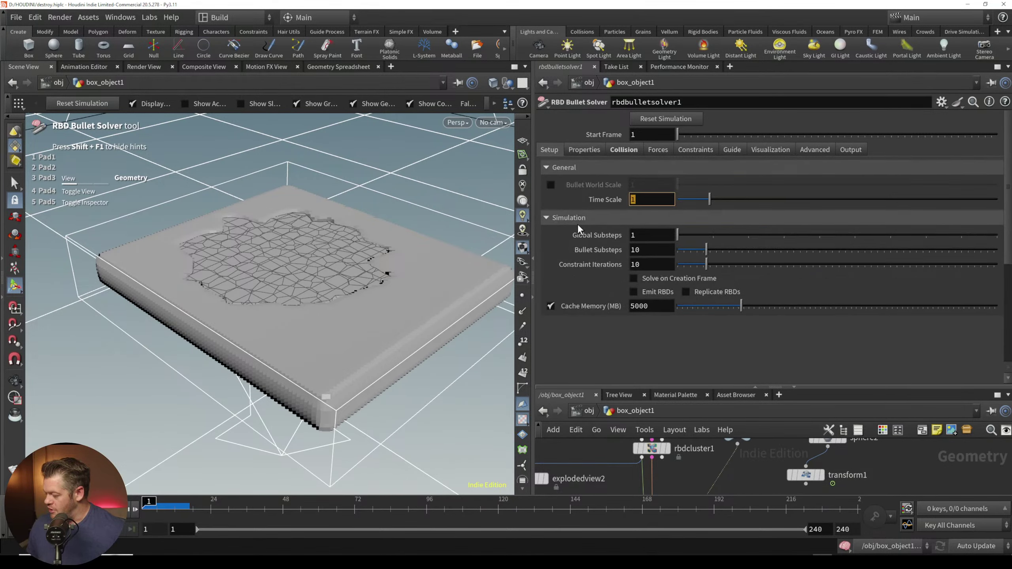
text(.)
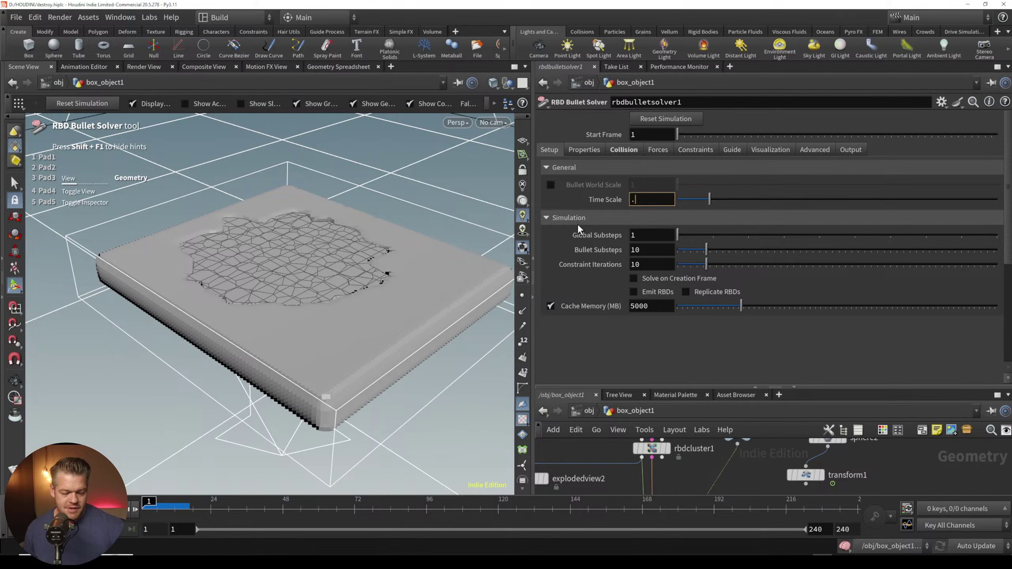
text(5)
key(Return)
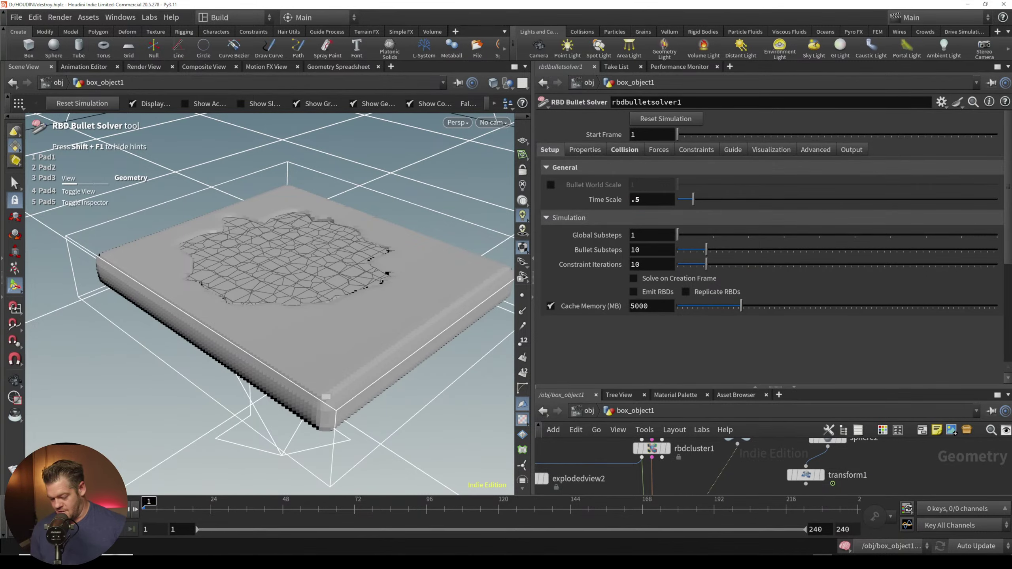
Step: Play the simulation twice at the 0.5 time scale, viewing it from farther away, and rewind to frame 1
click(83, 509)
click(83, 508)
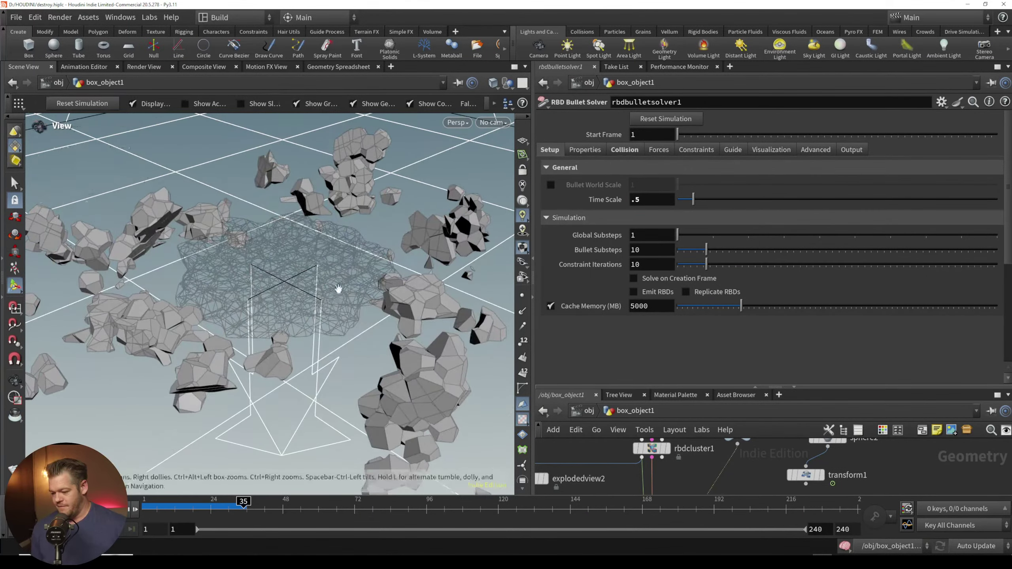
alt+right_drag(339, 289, 251, 432)
click(18, 509)
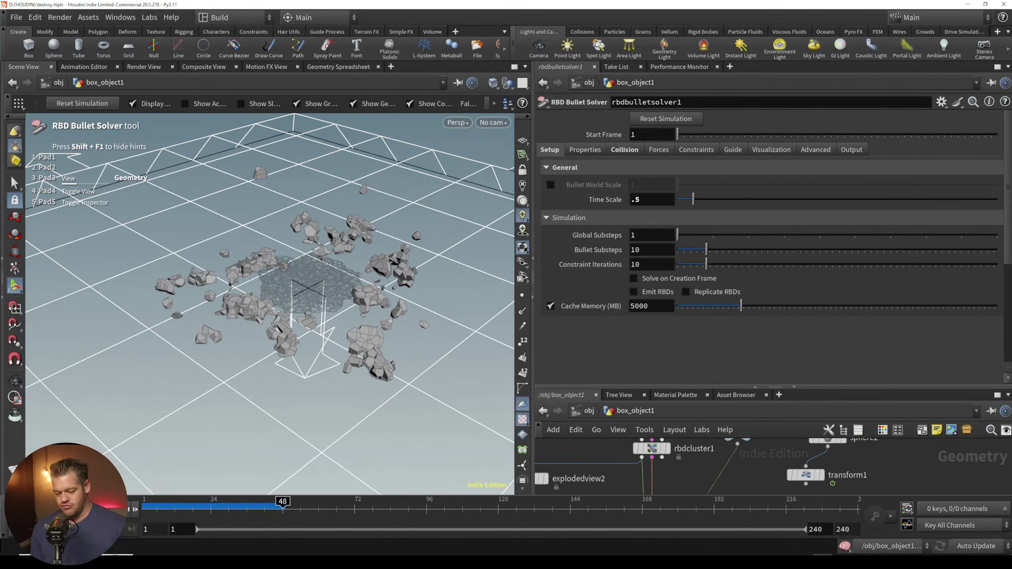
key(ctrl+Left)
middle_drag(732, 466, 672, 469)
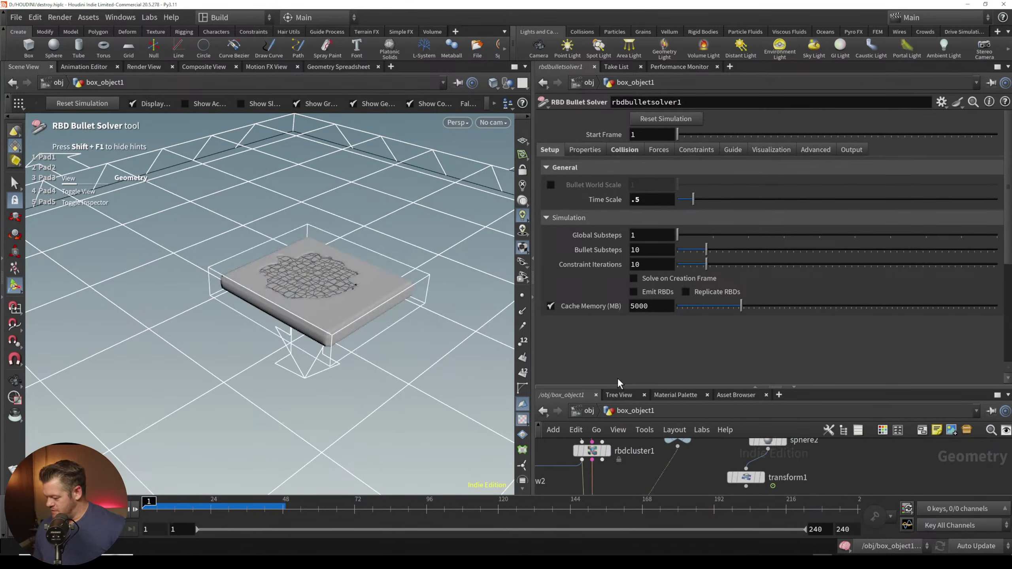
key(Up)
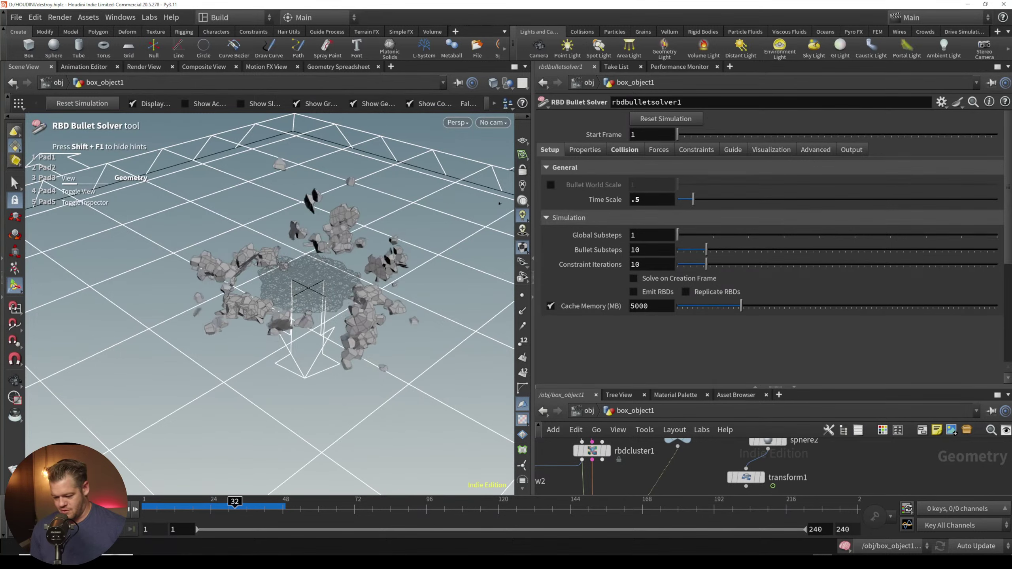
key(ctrl+Left)
Step: Reduce the Time Scale of rbdbulletsolver1 to 0.2
drag(649, 199, 605, 212)
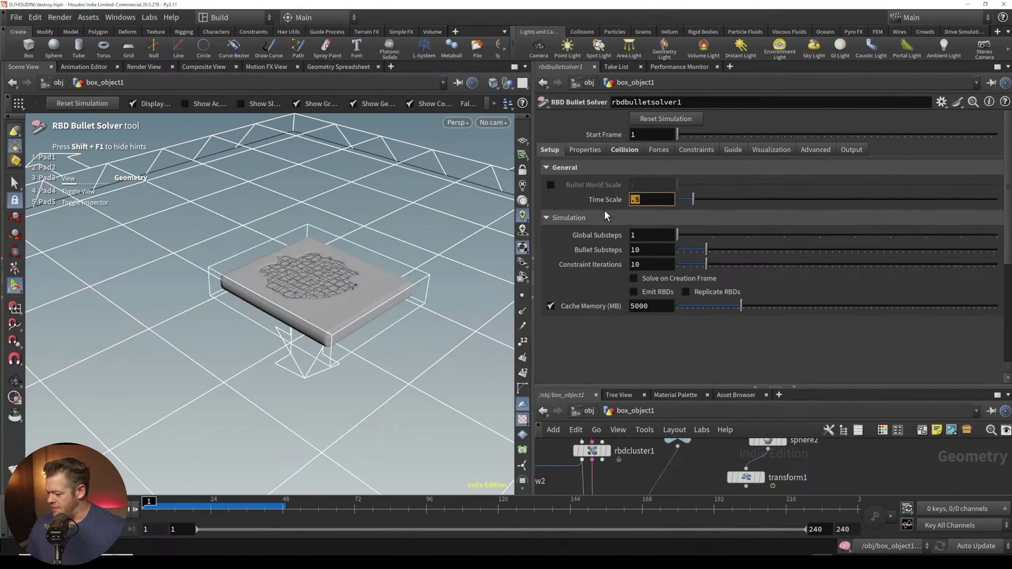
text(.2)
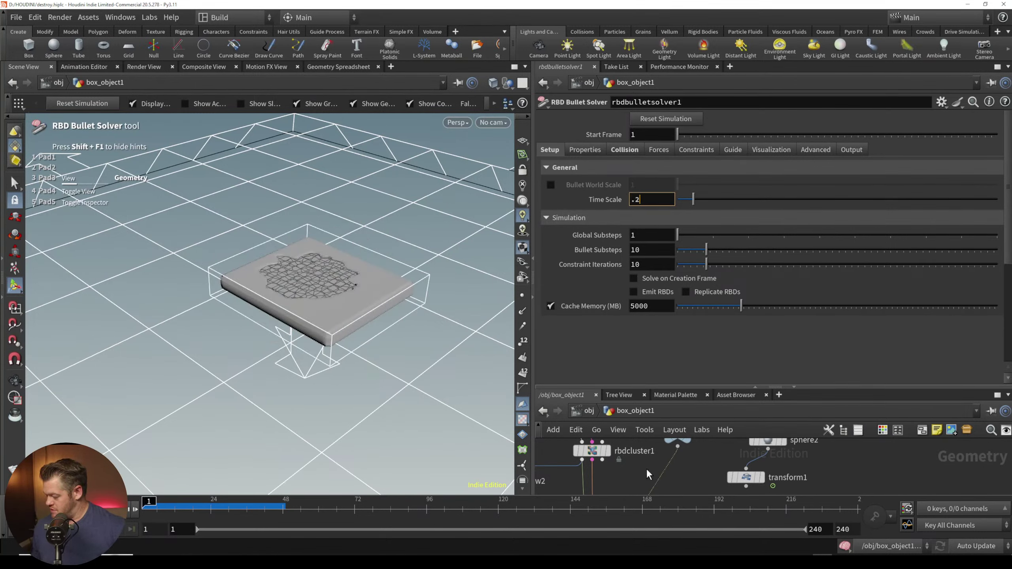
key(Return)
Step: Play the simulation at the 0.2 time scale, replay it from a closer view and rewind to frame 1
key(Up)
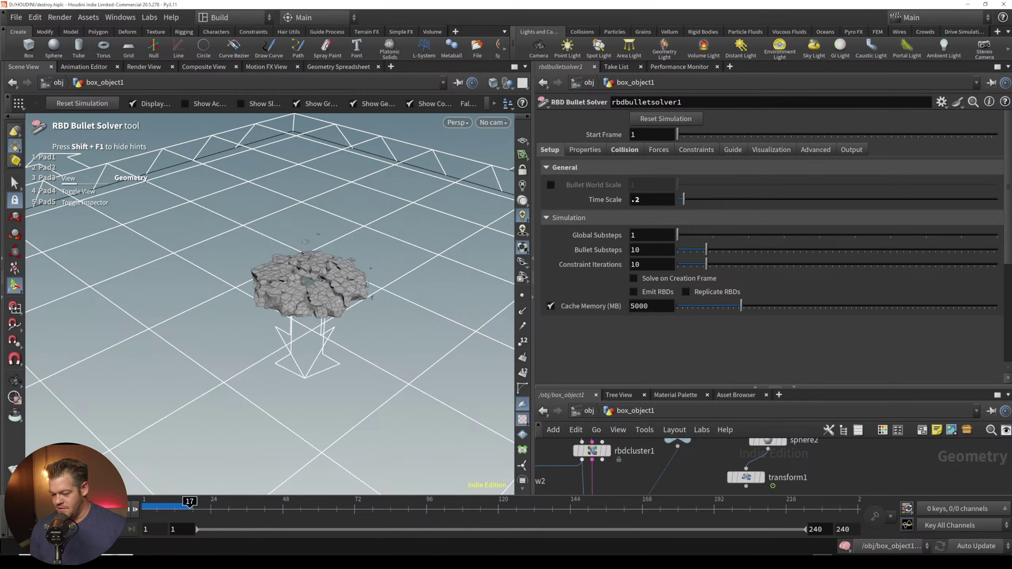
key(Up)
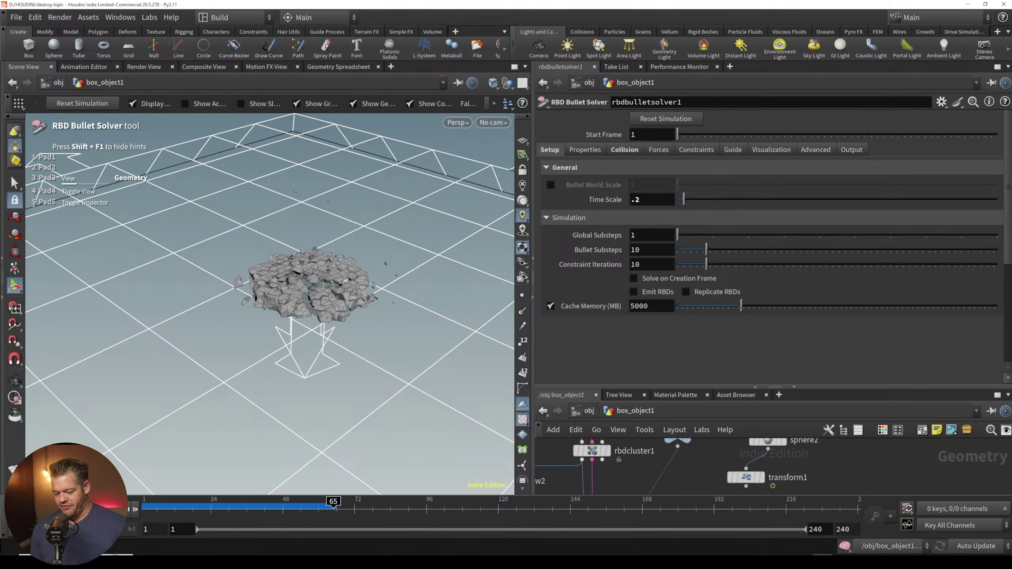
scroll(348, 246, up, 5)
key(ctrl+Up)
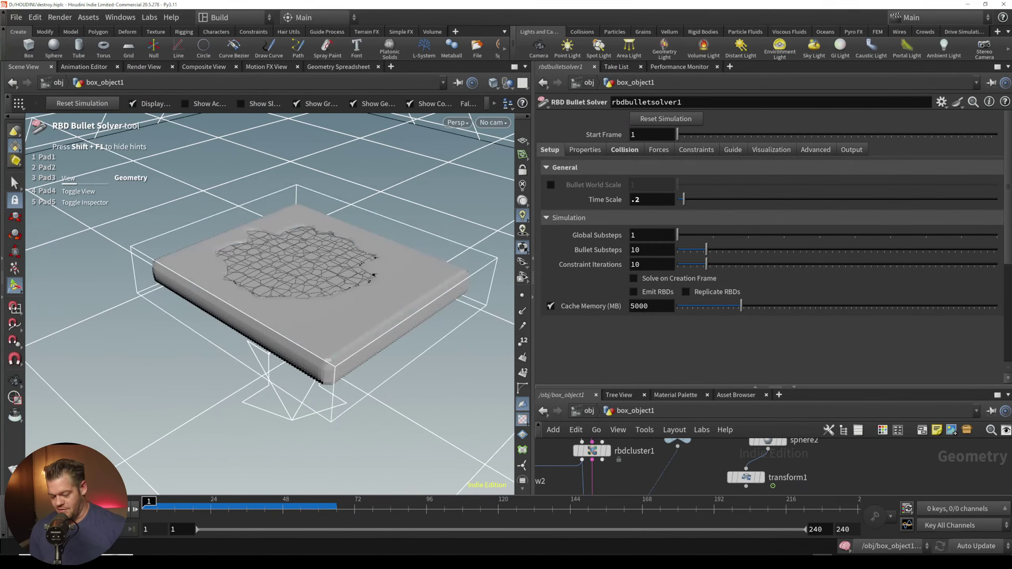
key(Up)
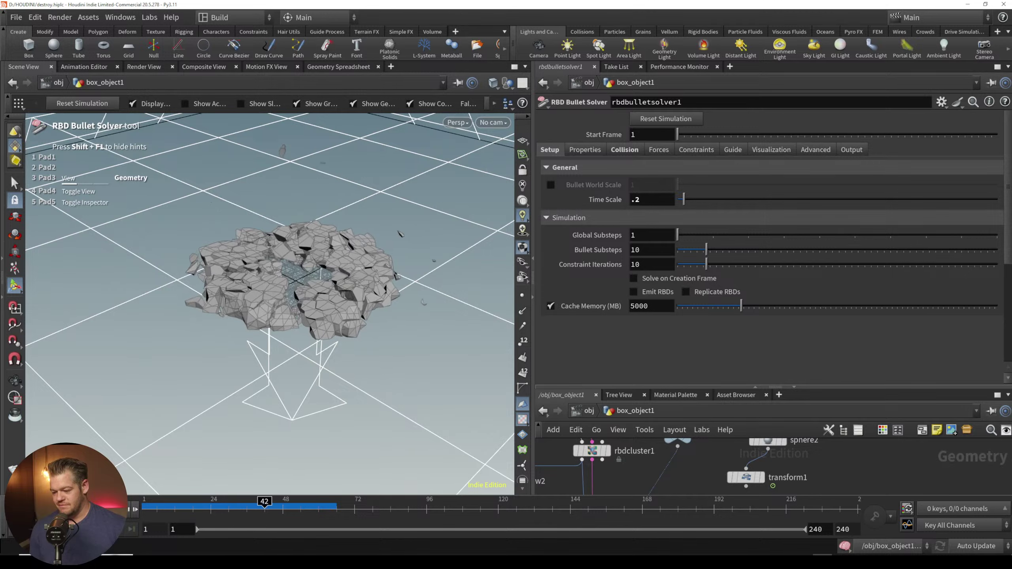
key(Up)
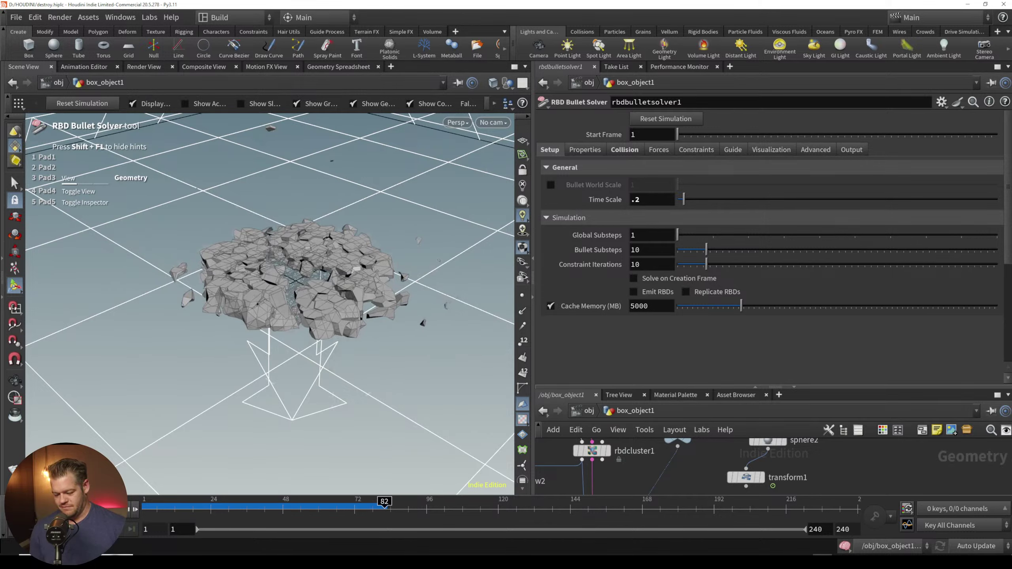
key(ctrl+Up)
Step: Set the Time Scale of rbdbulletsolver1 to 0.4 and play the simulation
drag(644, 198, 612, 204)
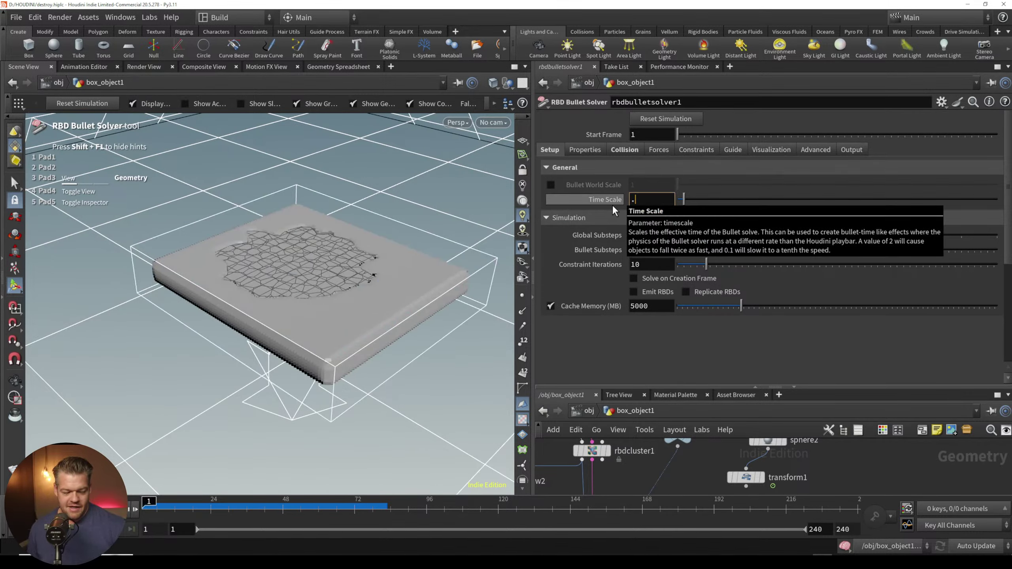
text(.)
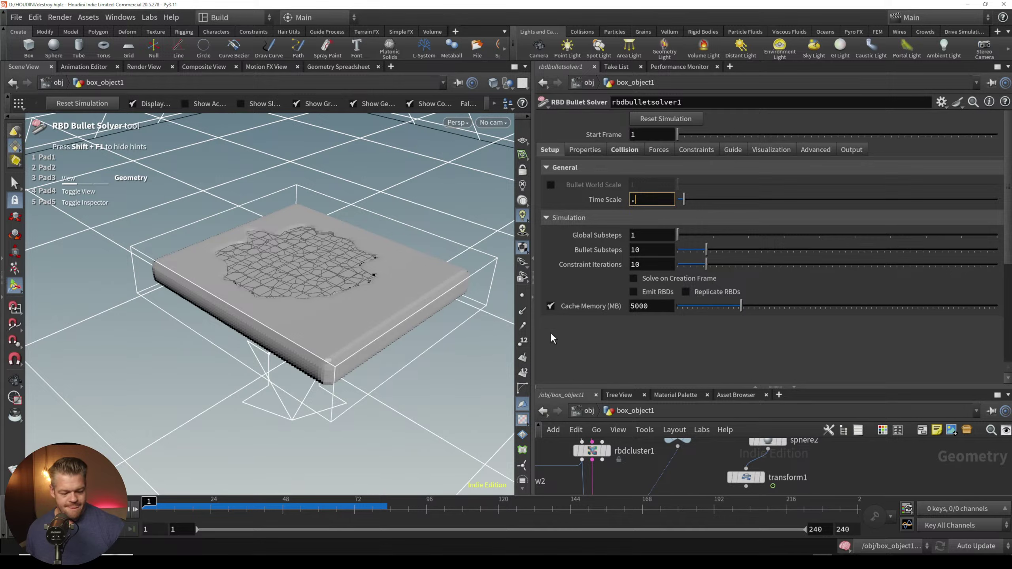
text(4)
key(Return)
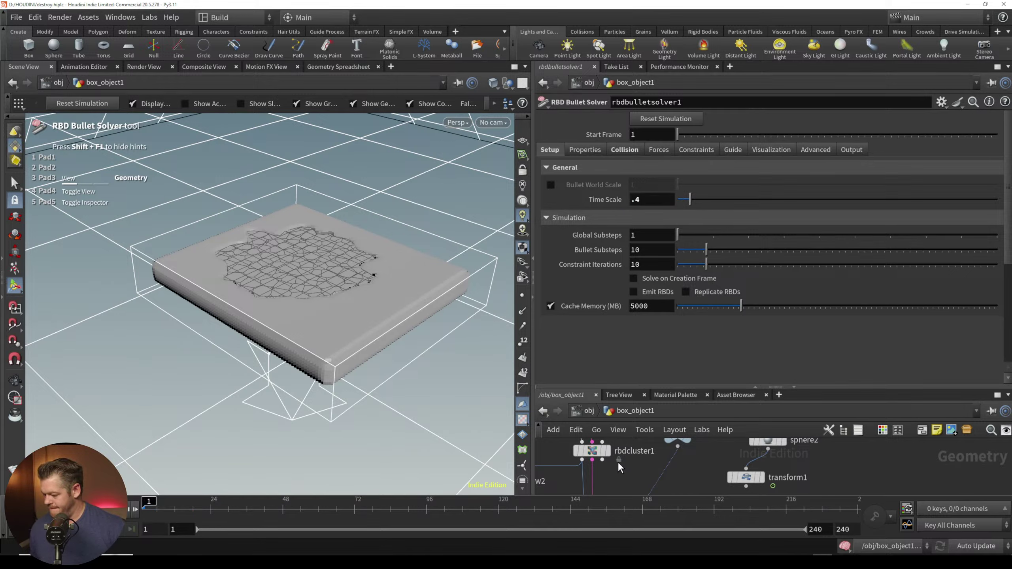
key(Up)
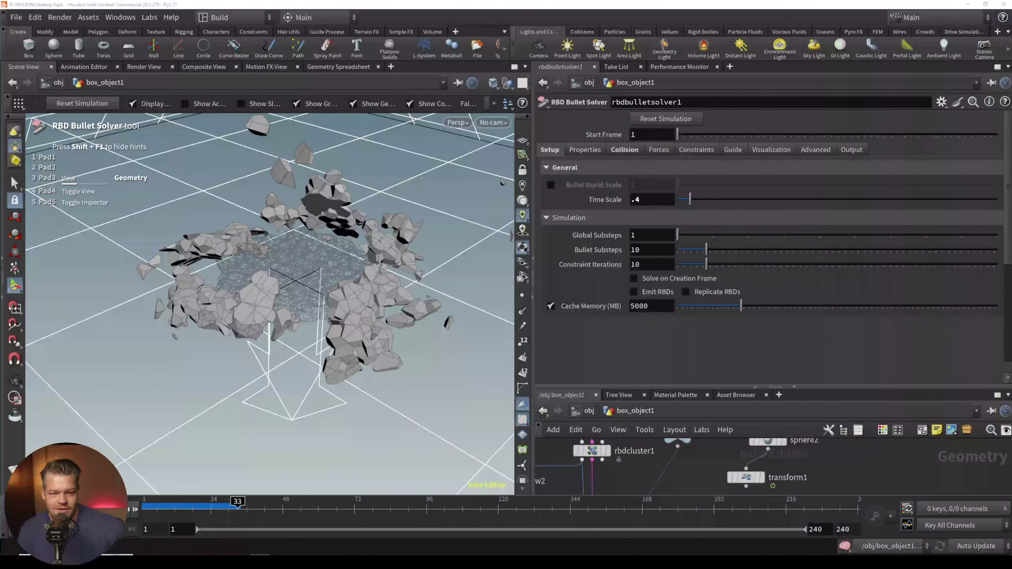
Step: Change the Collision Type of rbdbulletsolver1 to Static, play the simulation from frame 1 and rewind it
middle_drag(707, 469, 698, 418)
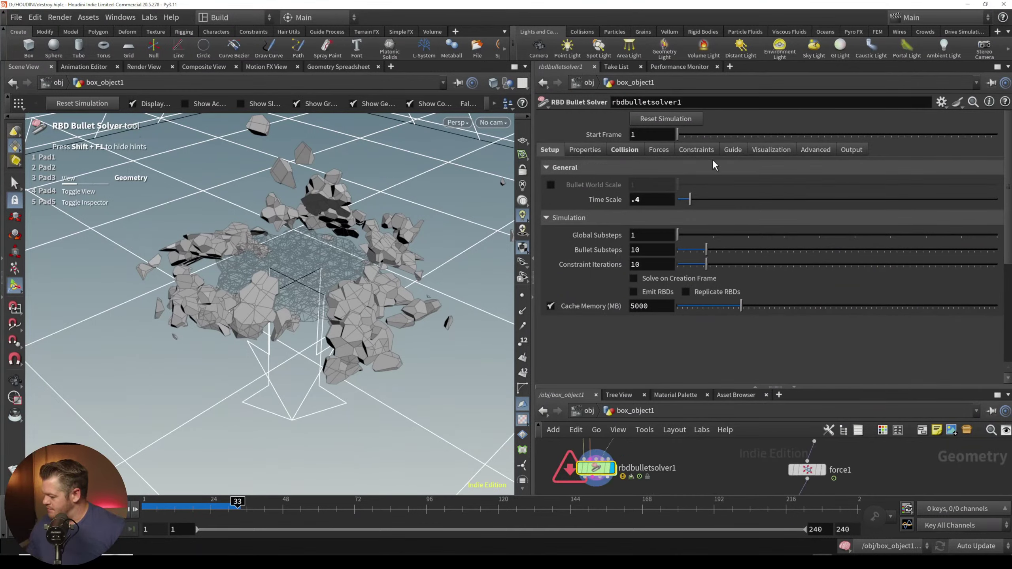
click(631, 153)
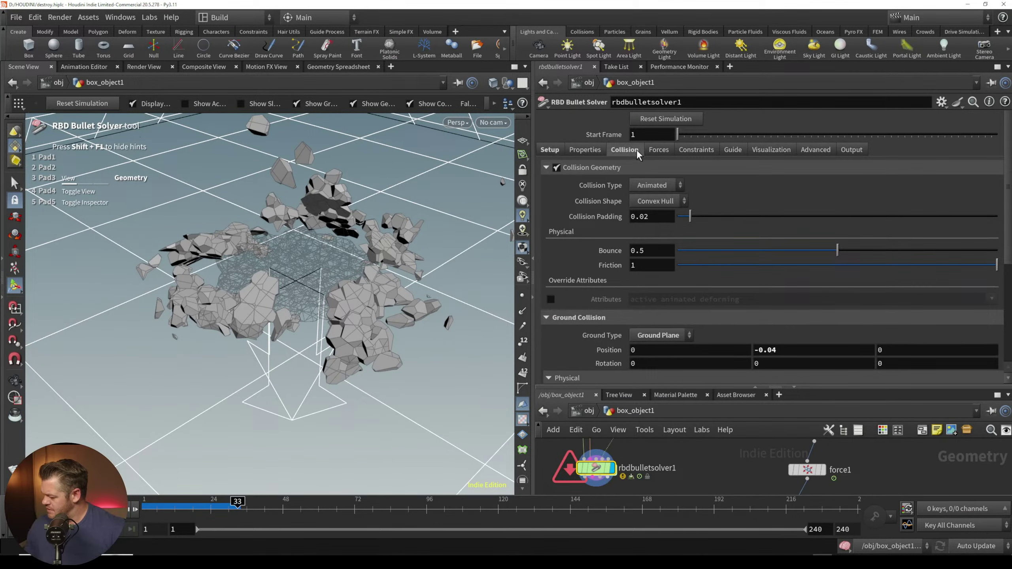
click(674, 186)
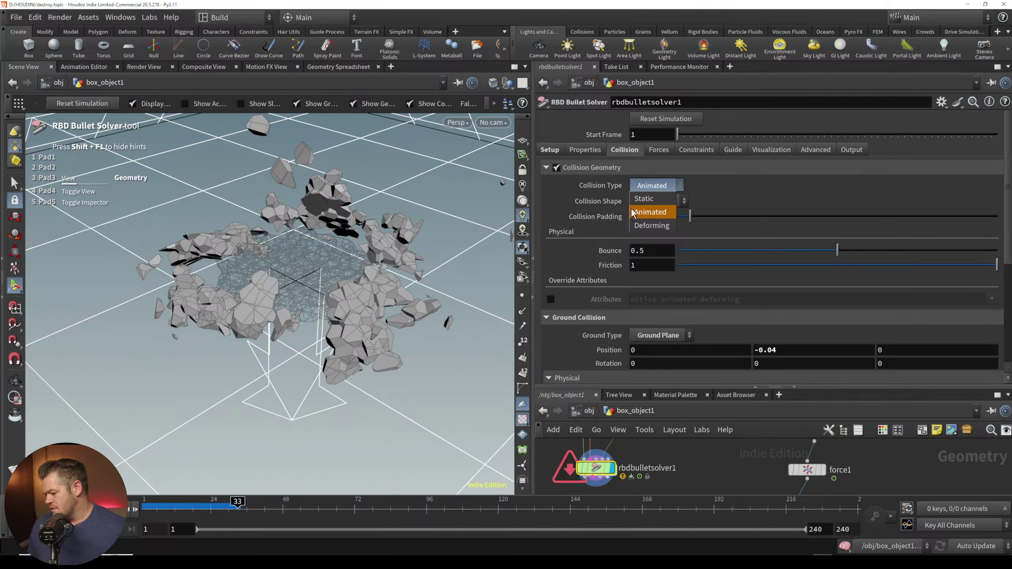
click(641, 200)
key(ctrl+Up)
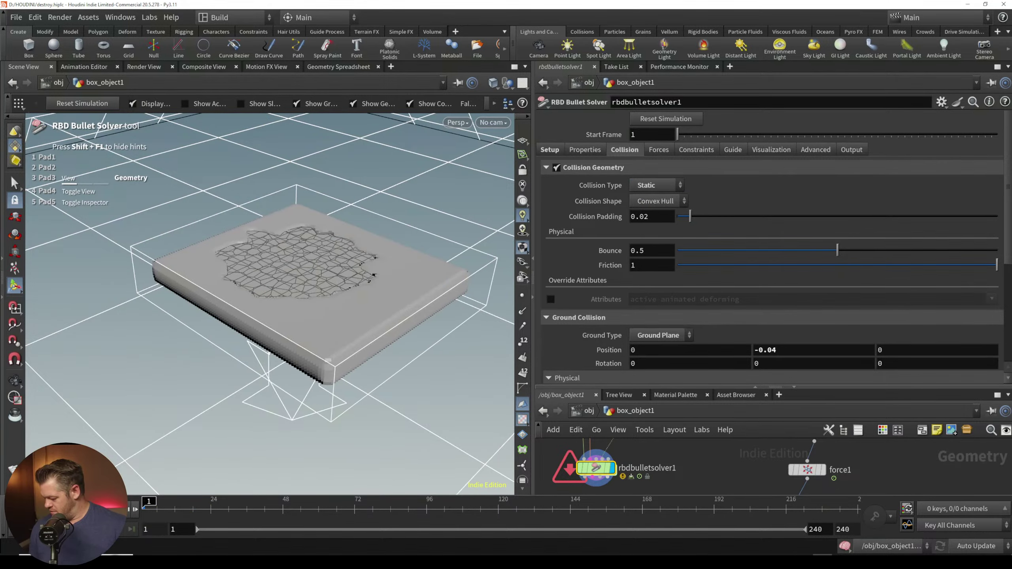
key(Up)
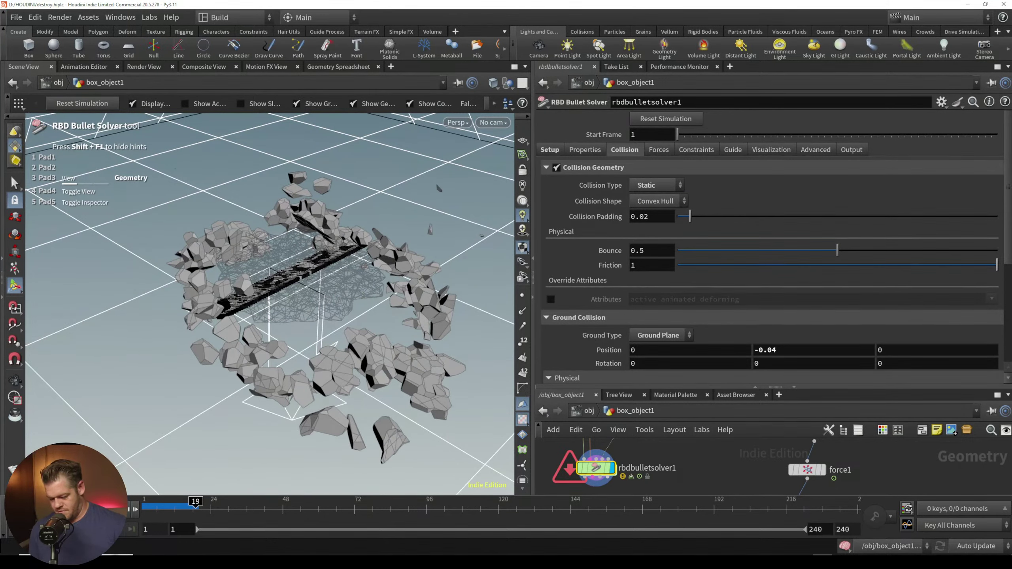
key(ctrl+Up)
Step: Try the Compound collision shape in a playback, rewind to frame 1 and restore the shape to Convex Hull
click(679, 202)
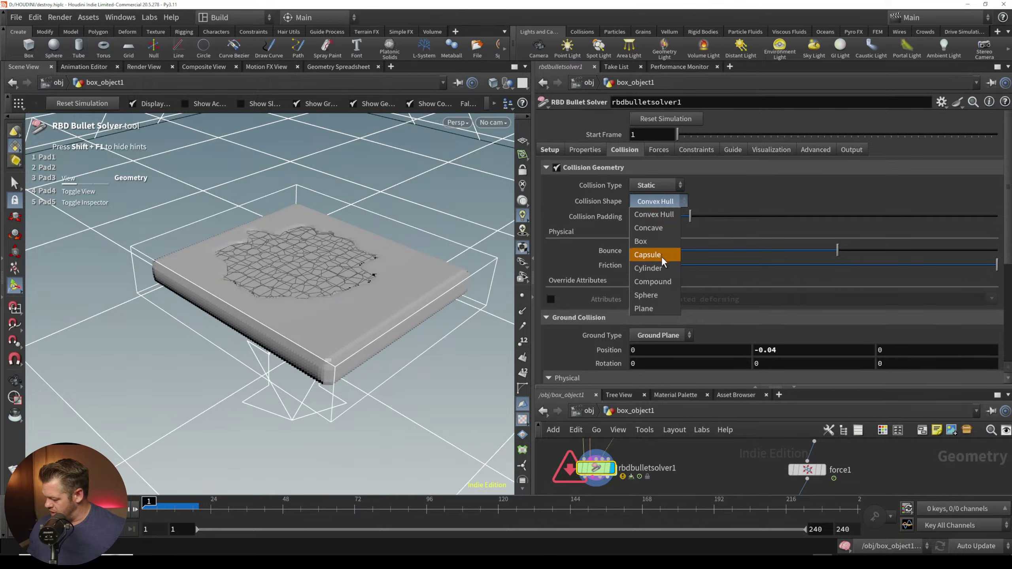
click(661, 282)
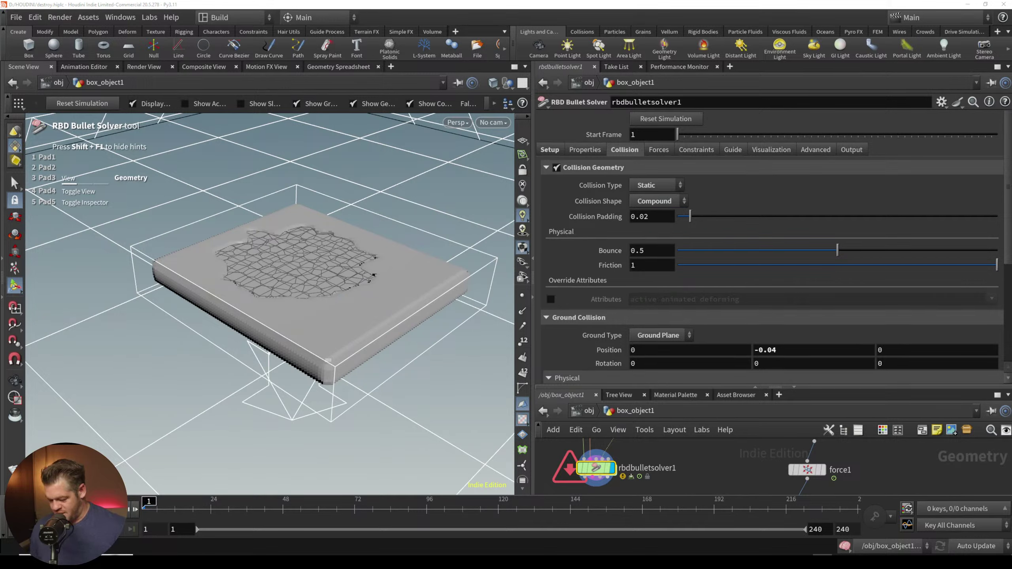
key(Up)
key(ctrl+Up)
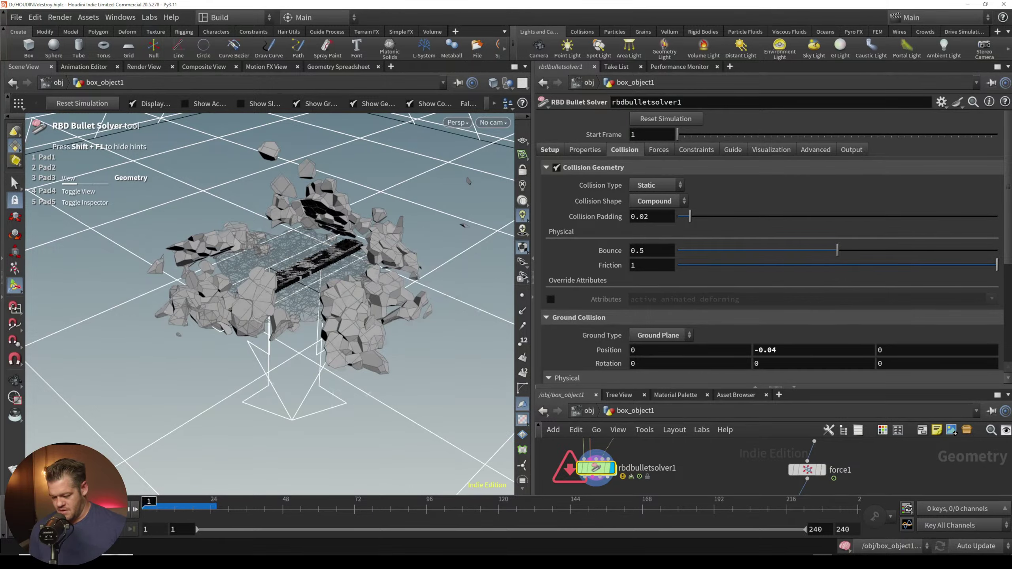
click(656, 201)
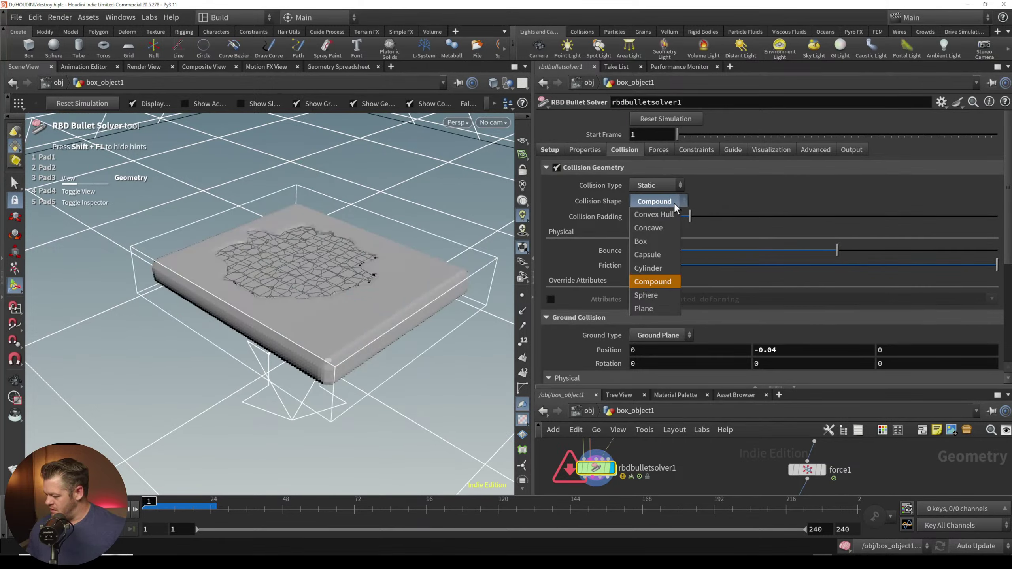
click(655, 226)
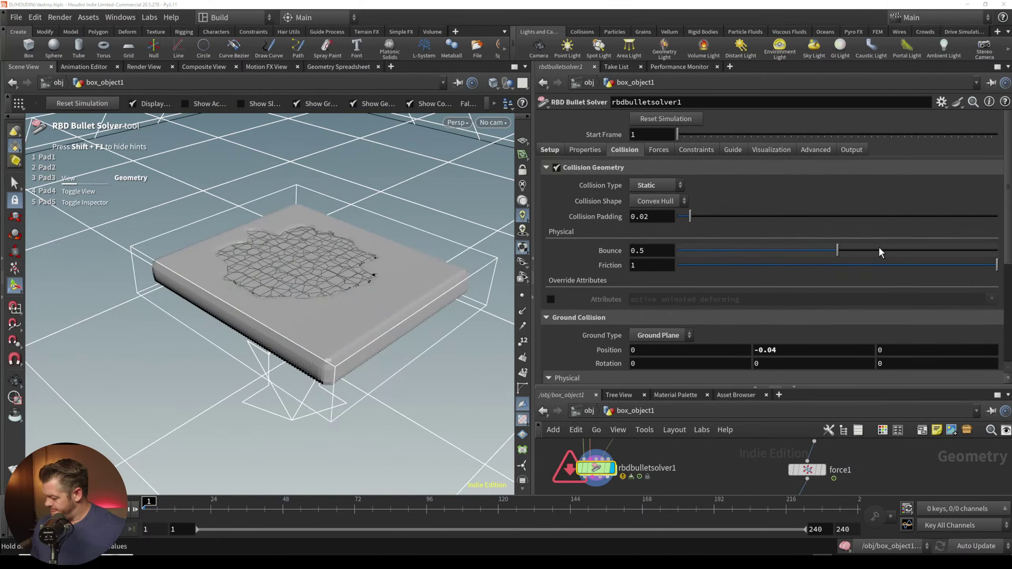
Step: Go into the forces network inside rbdbulletsolver1's dopnet and bring up the collision settings of staticobject1
scroll(837, 255, down, 5)
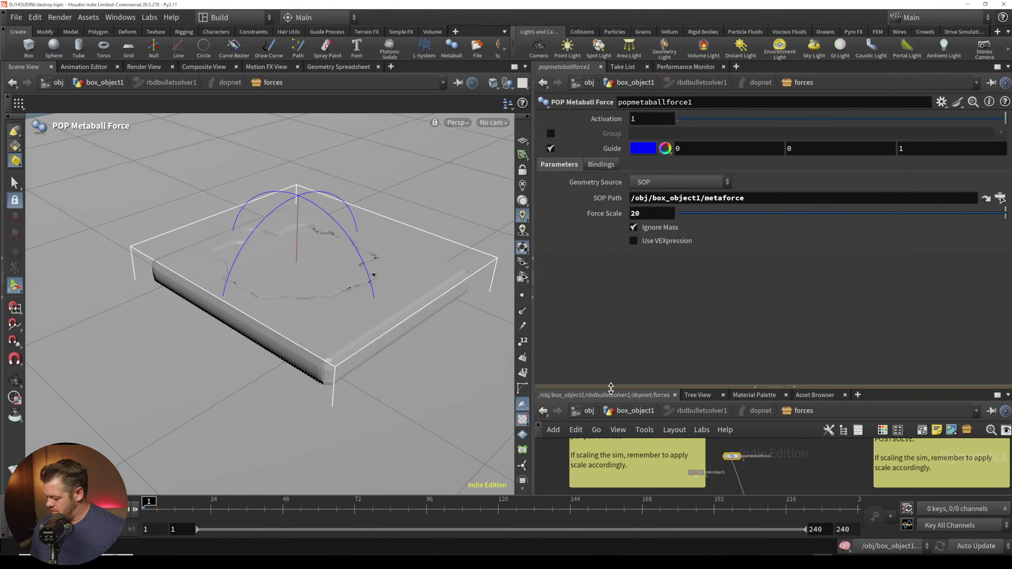
drag(610, 386, 613, 250)
middle_drag(668, 411, 650, 409)
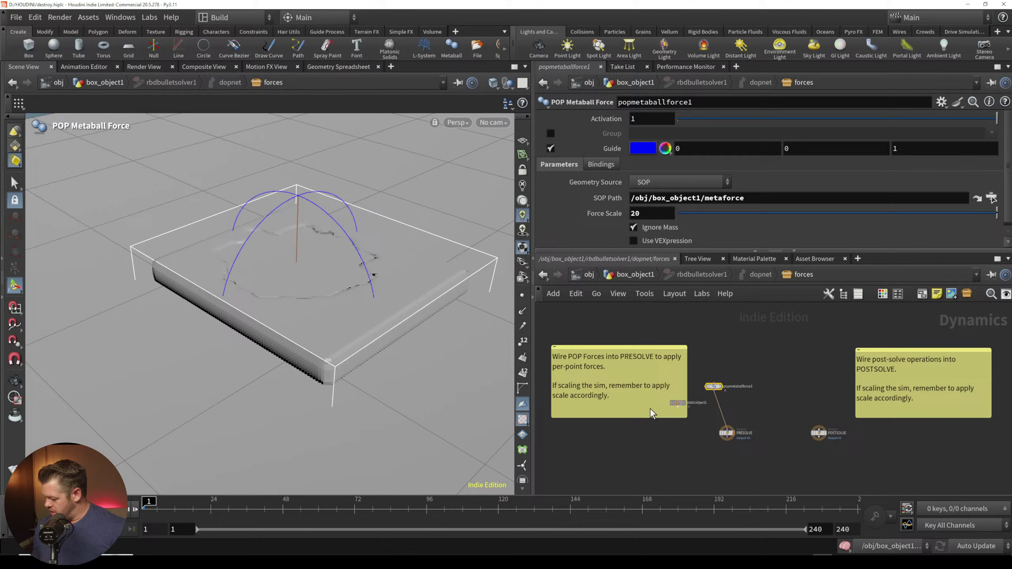
click(678, 402)
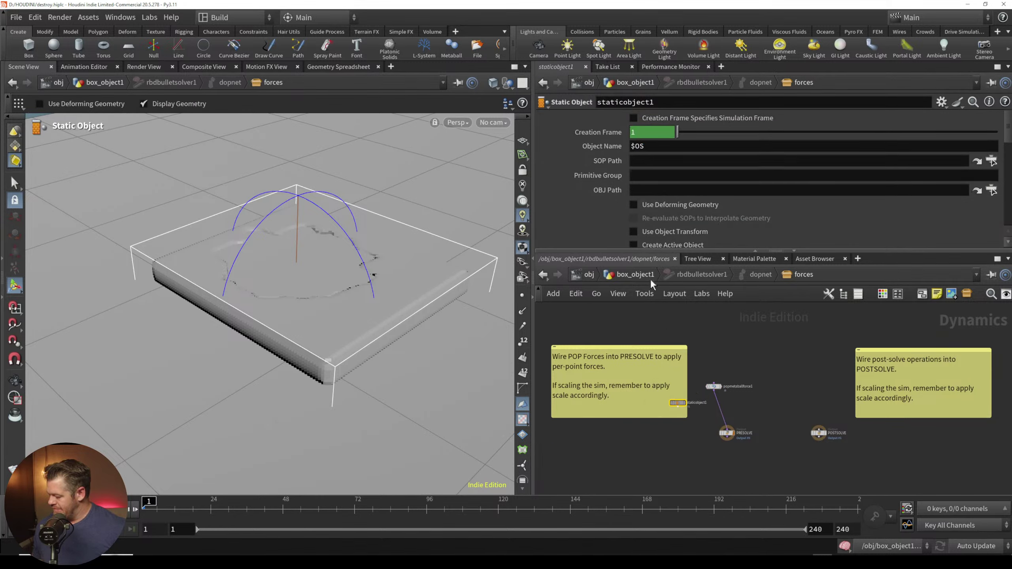
scroll(646, 216, down, 10)
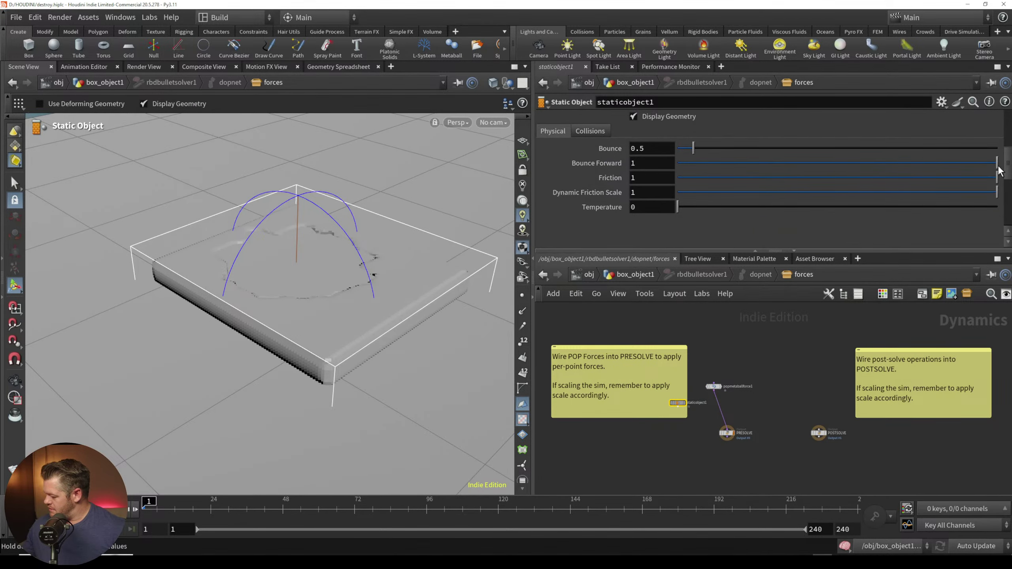
click(601, 133)
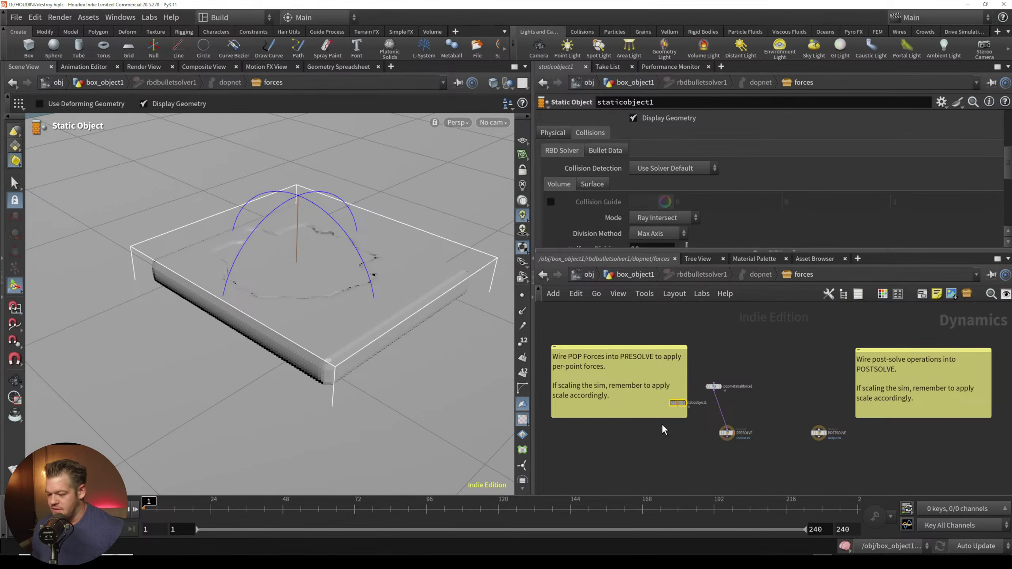
Step: Set the volume collision Mode of staticobject1 to Volume Sample
drag(396, 287, 365, 287)
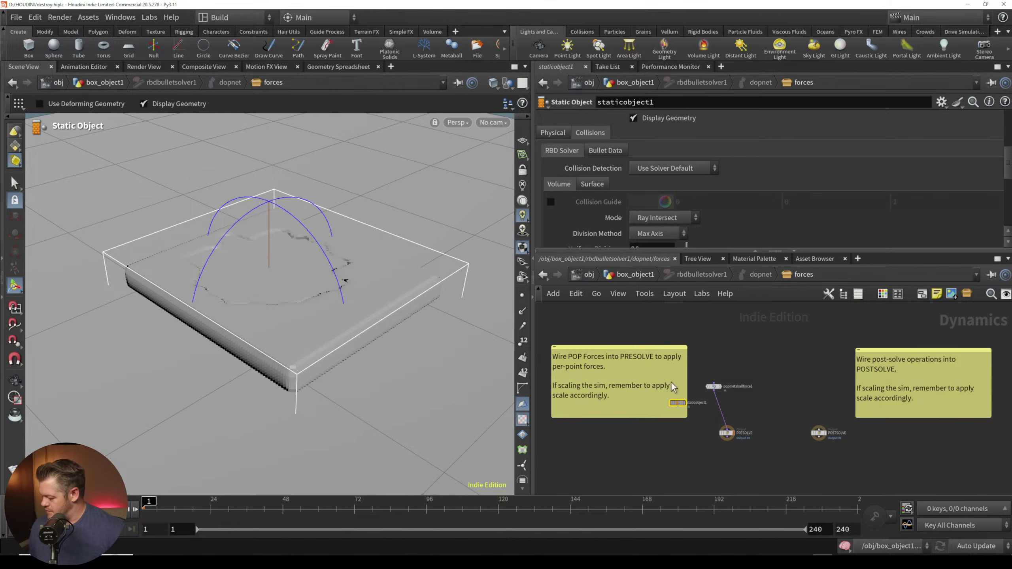
scroll(1007, 156, down, 5)
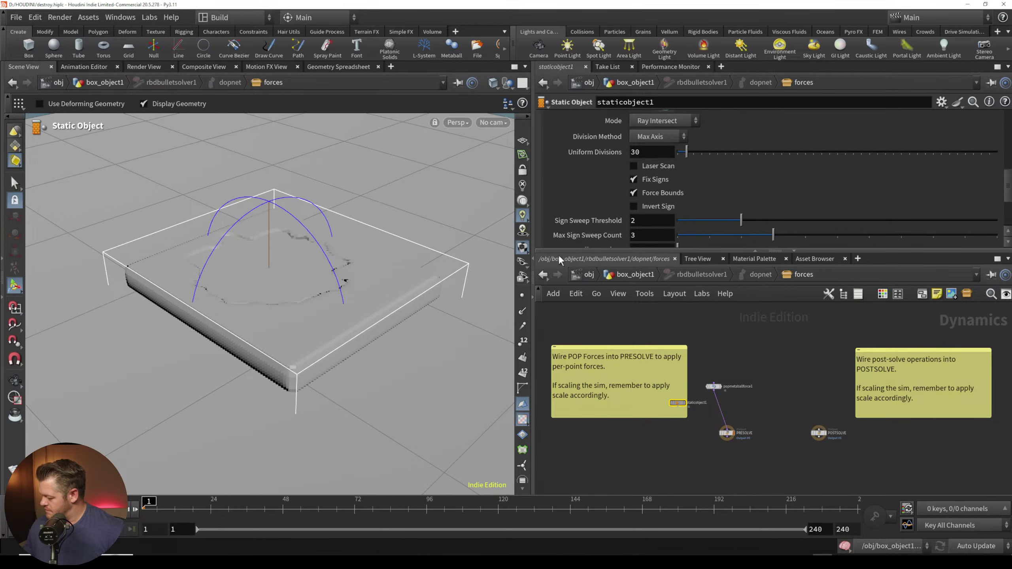
drag(543, 251, 543, 300)
scroll(1007, 207, up, 3)
click(684, 204)
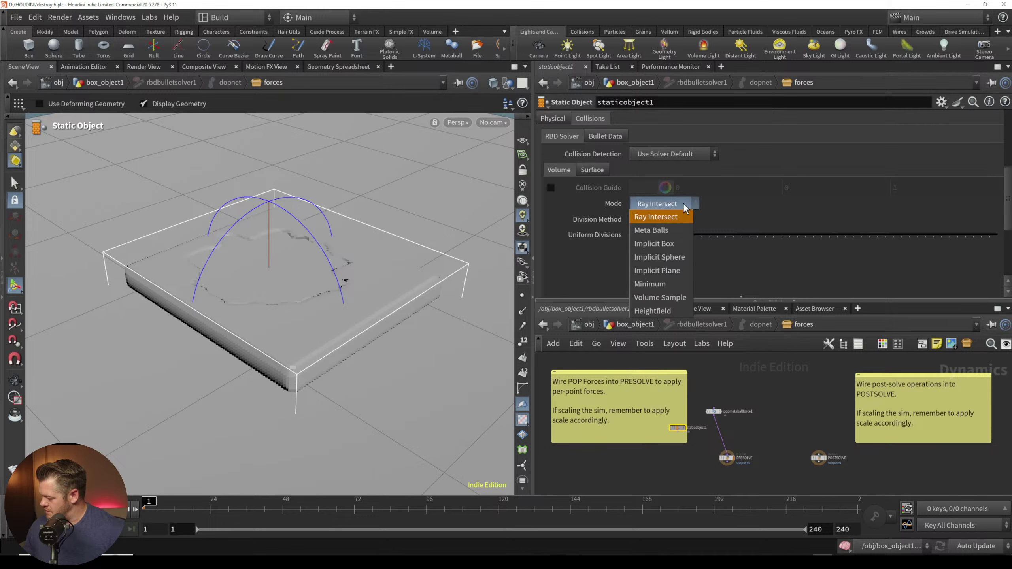
click(680, 296)
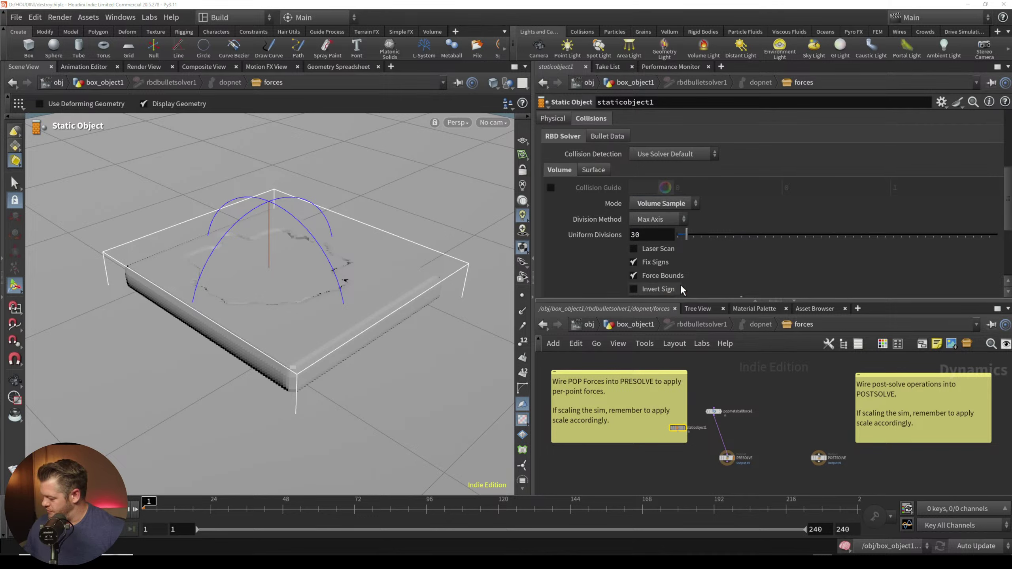
click(689, 204)
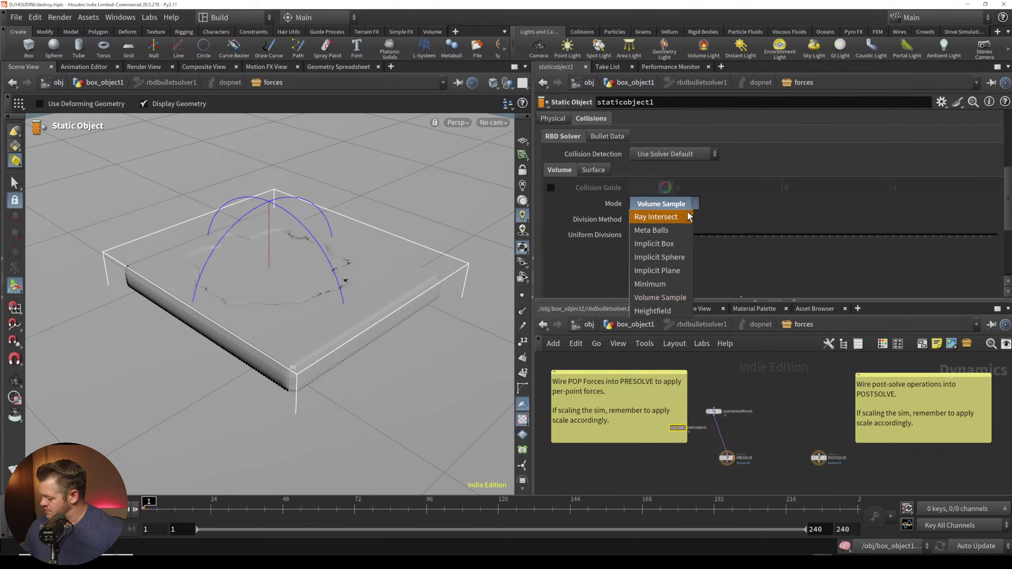
Step: Assign /obj/box_object1/vdbcollide as the Proxy Volume of staticobject1
drag(1007, 174, 1001, 227)
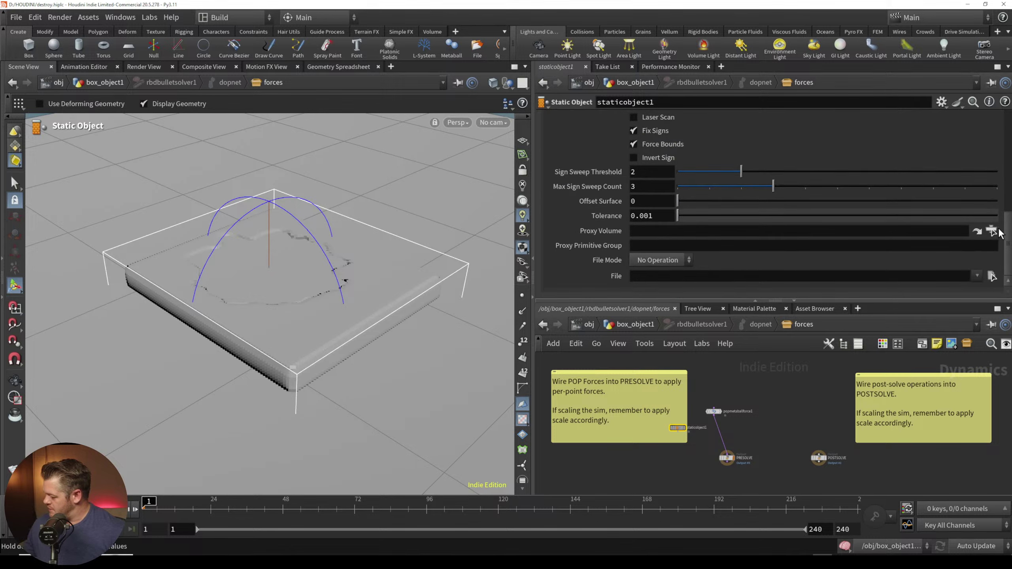
click(984, 229)
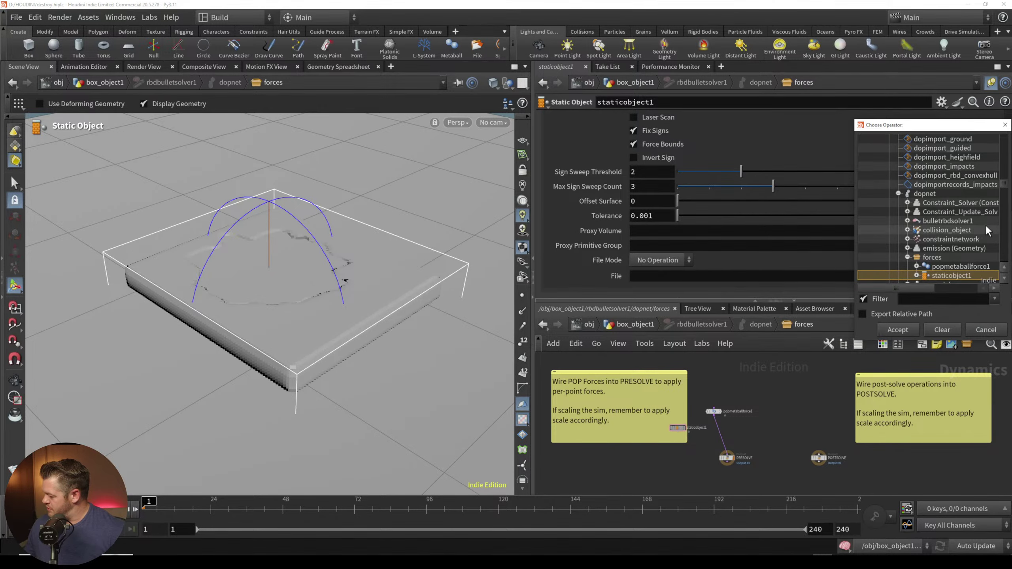
drag(1005, 184, 1002, 137)
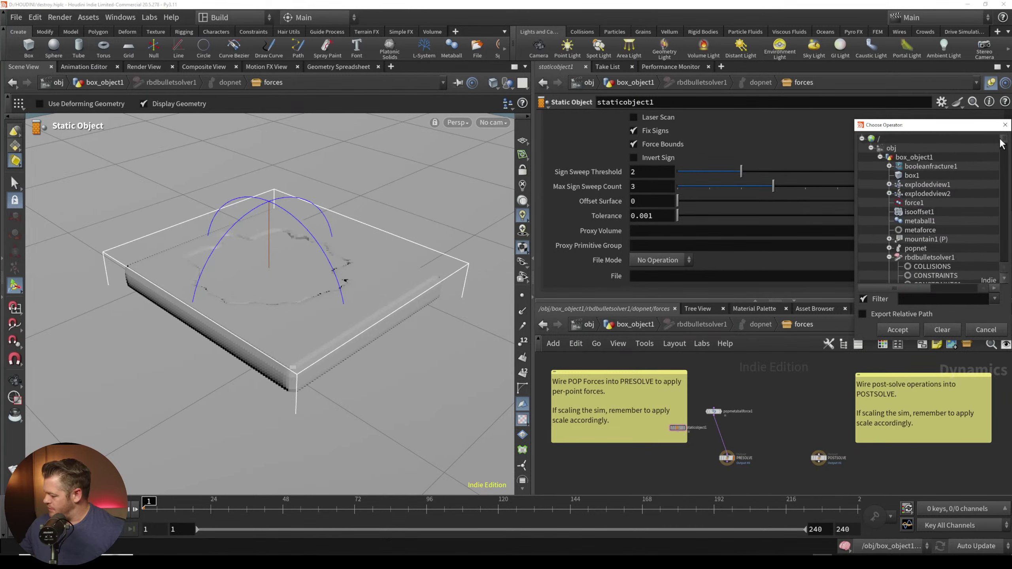
click(890, 258)
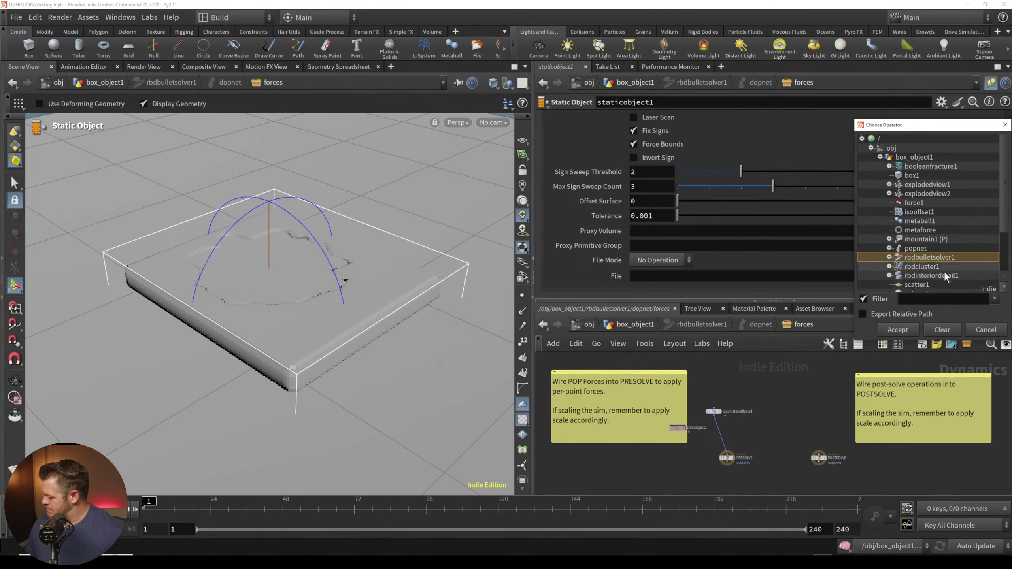
drag(1003, 180, 1001, 238)
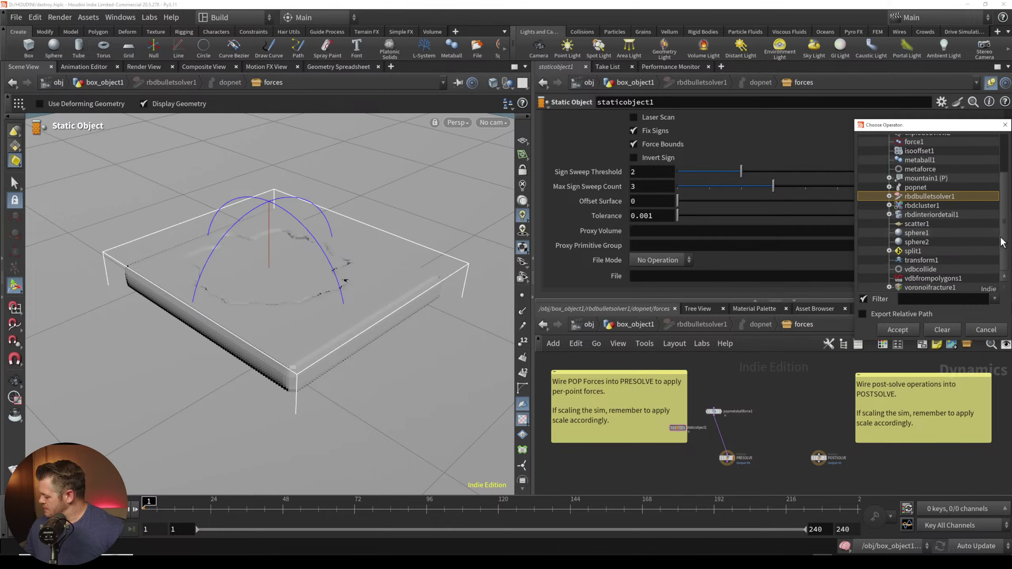
click(932, 268)
click(905, 328)
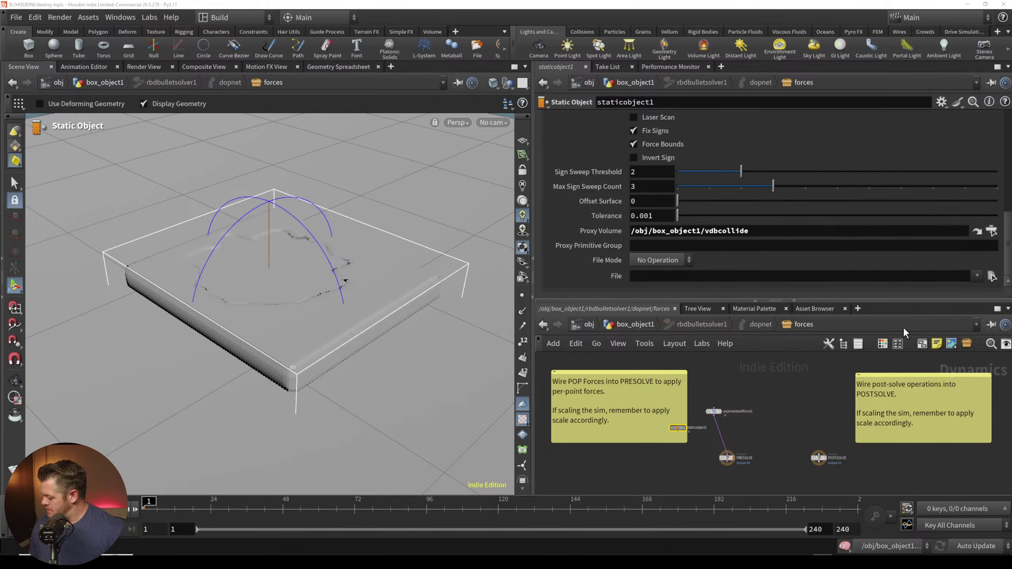
Step: Add a Merge node between popmetaballforce1 and PRESOLVE and wire staticobject1 into it as well
key(Tab)
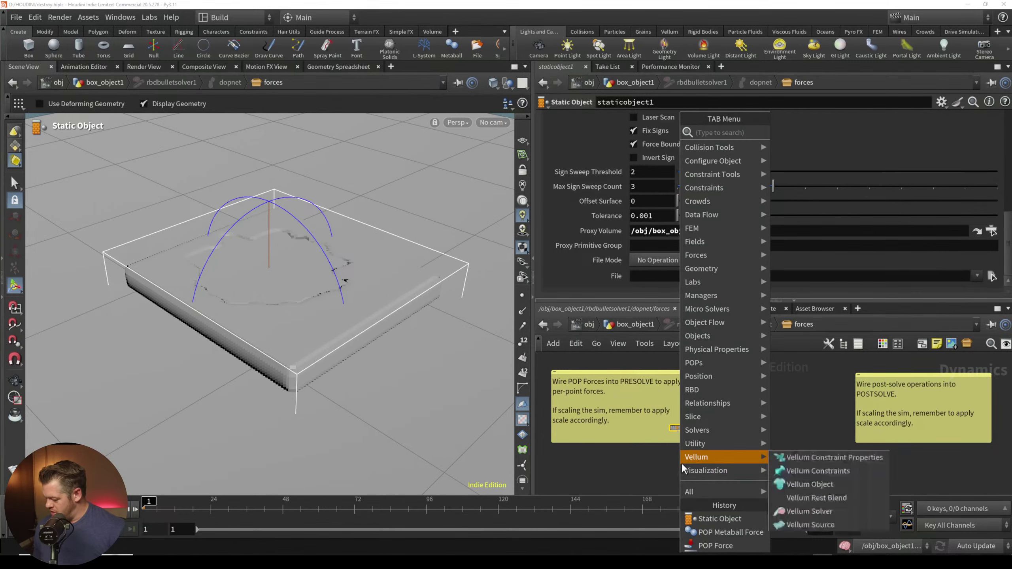
text(merg)
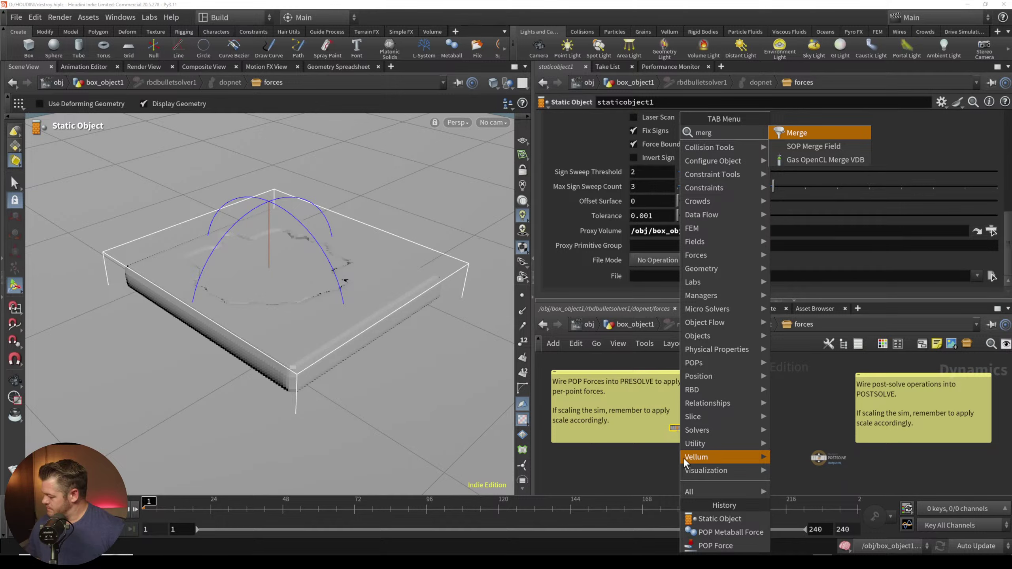
key(Return)
click(719, 438)
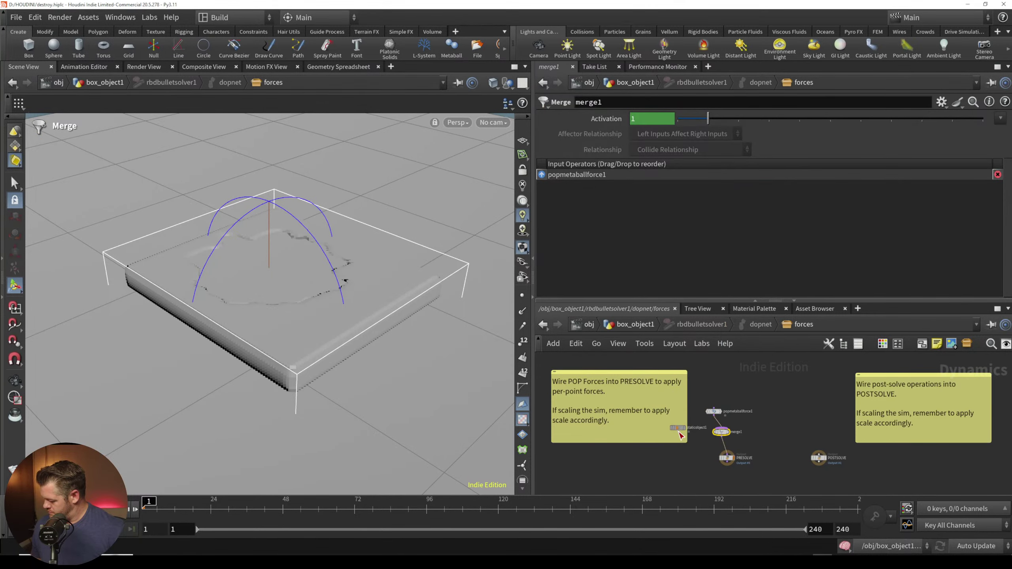
drag(677, 432, 711, 443)
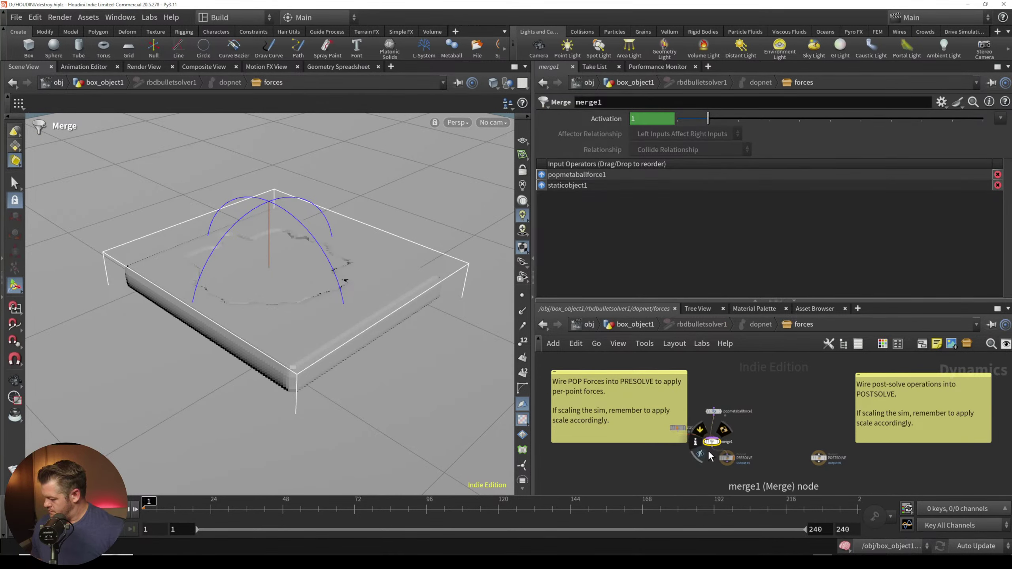
Step: Return to the box_object1 network, play the simulation and rewind to frame 1
click(634, 325)
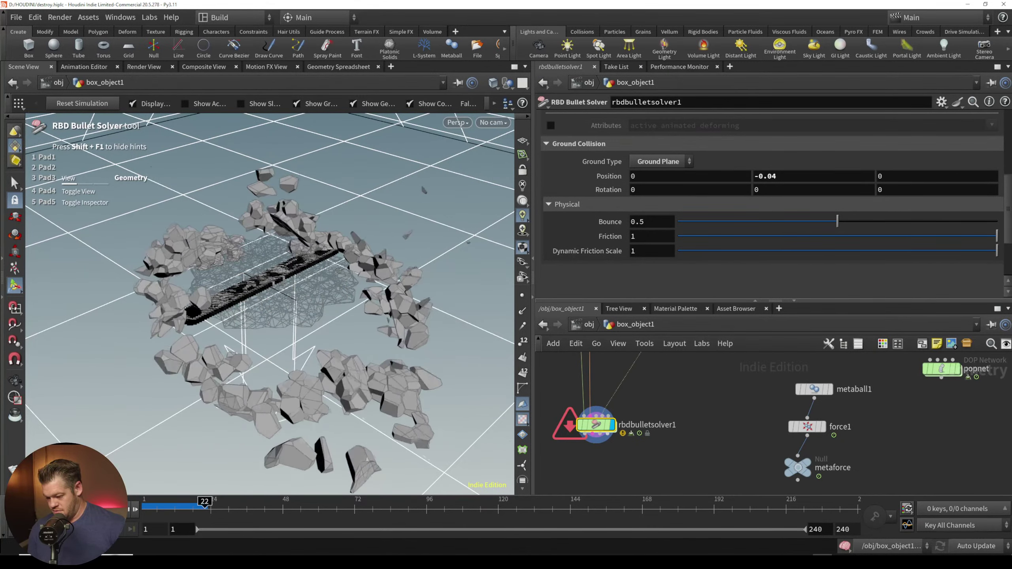
key(Up)
key(ctrl+Up)
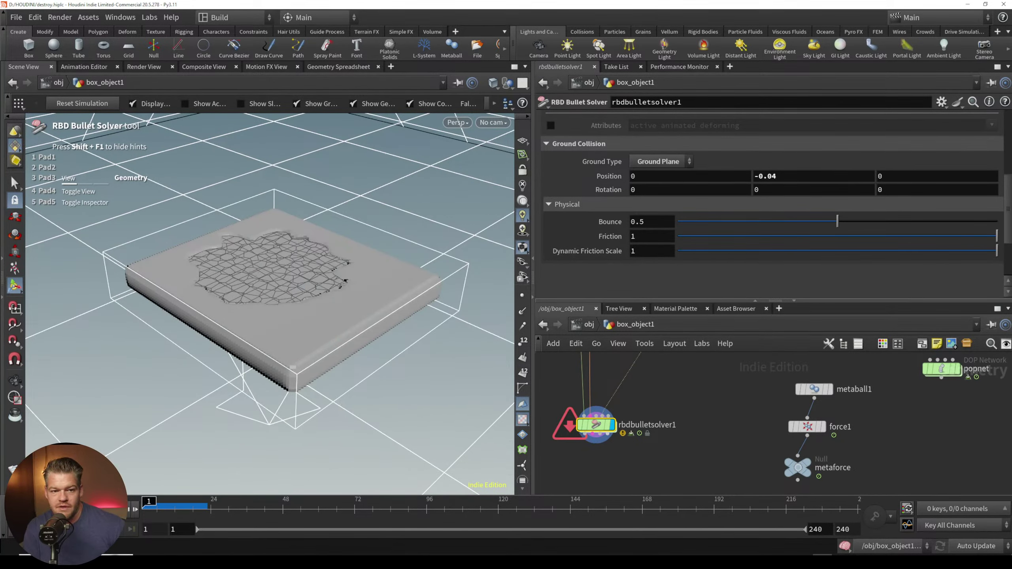
Step: Reopen the forces network and reorder the merge1 inputs so staticobject1 comes before popmetaballforce1
double_click(599, 425)
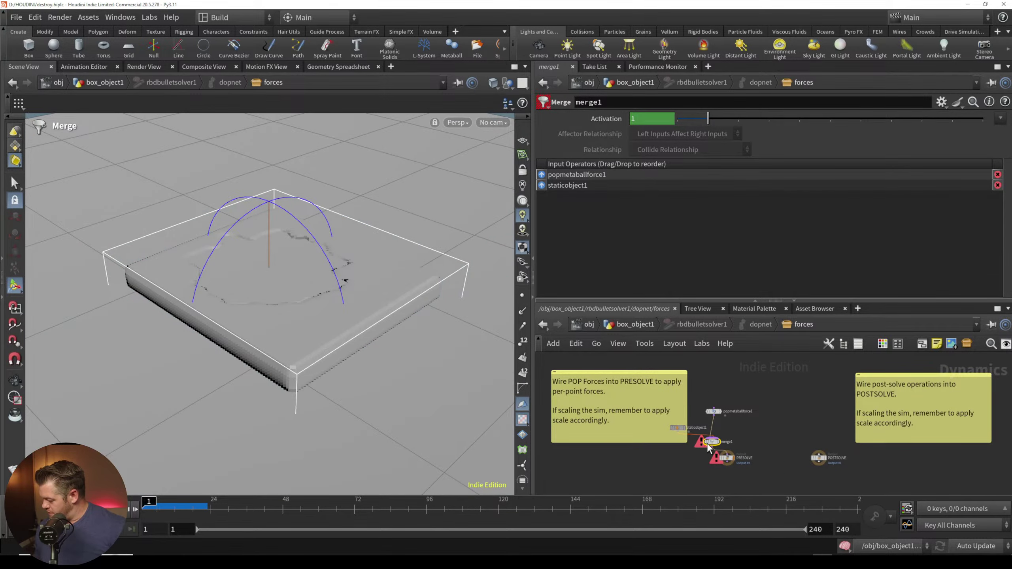
drag(546, 185, 547, 174)
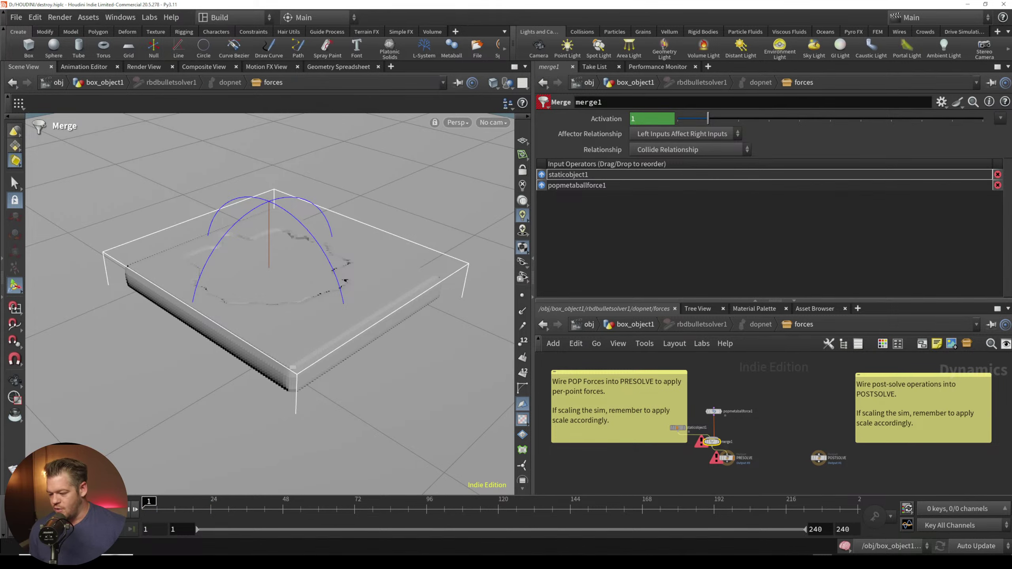
key(Escape)
alt+right_drag(355, 242, 342, 281)
mouse_move(342, 281)
alt+mouse_down()
mouse_move(312, 296)
mouse_move(349, 276)
mouse_move(338, 281)
alt+mouse_up()
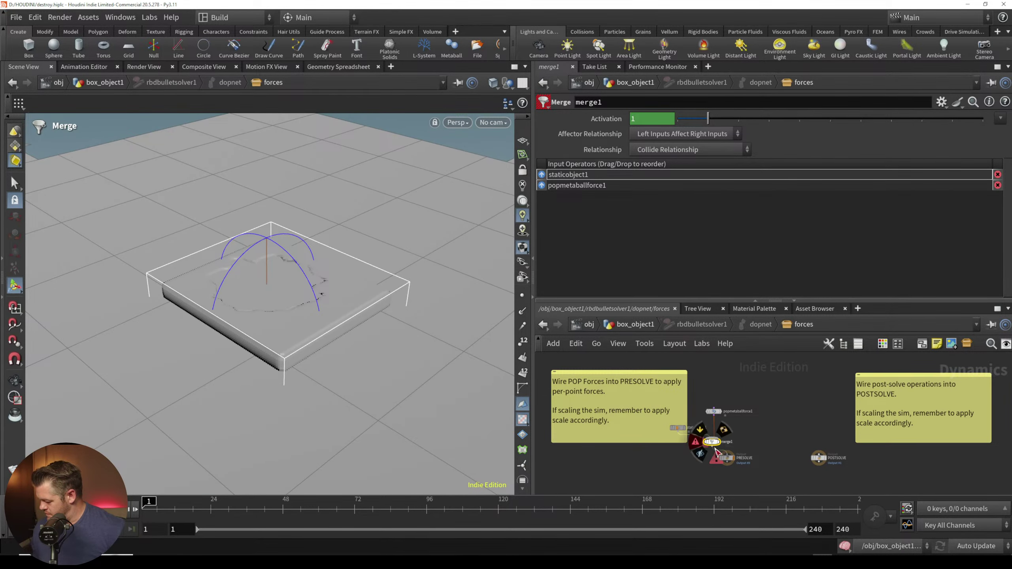
Step: Review the File Mode and volume Mode options of staticobject1 without changing them
click(678, 428)
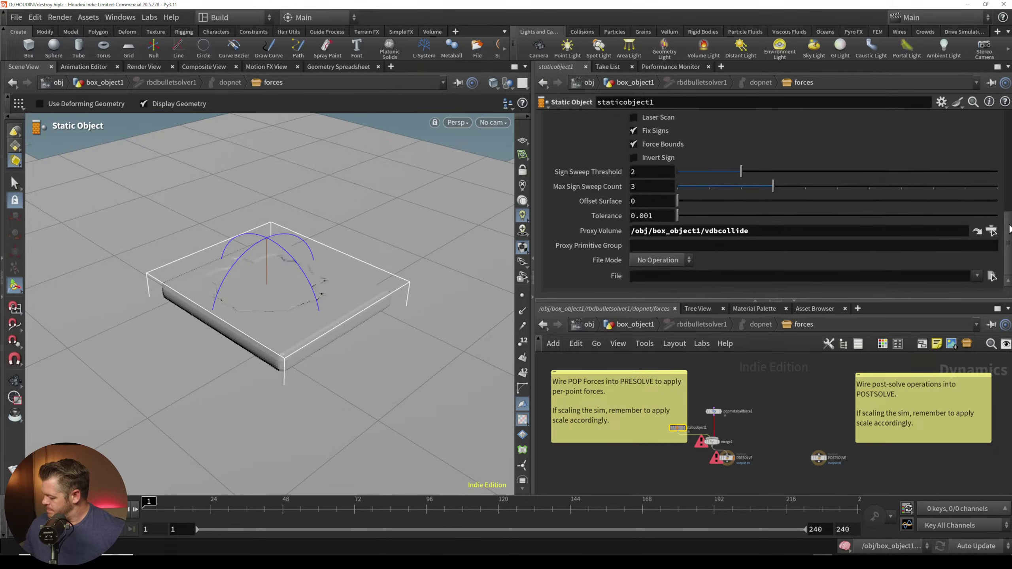
mouse_move(1009, 228)
mouse_down()
mouse_move(1009, 214)
mouse_move(1009, 227)
mouse_up()
click(675, 265)
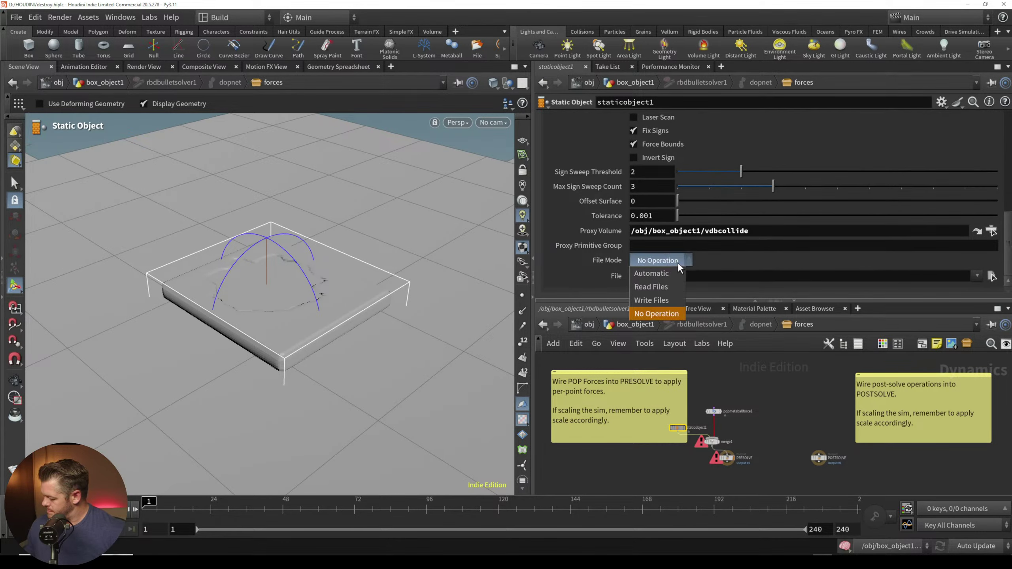
click(1006, 219)
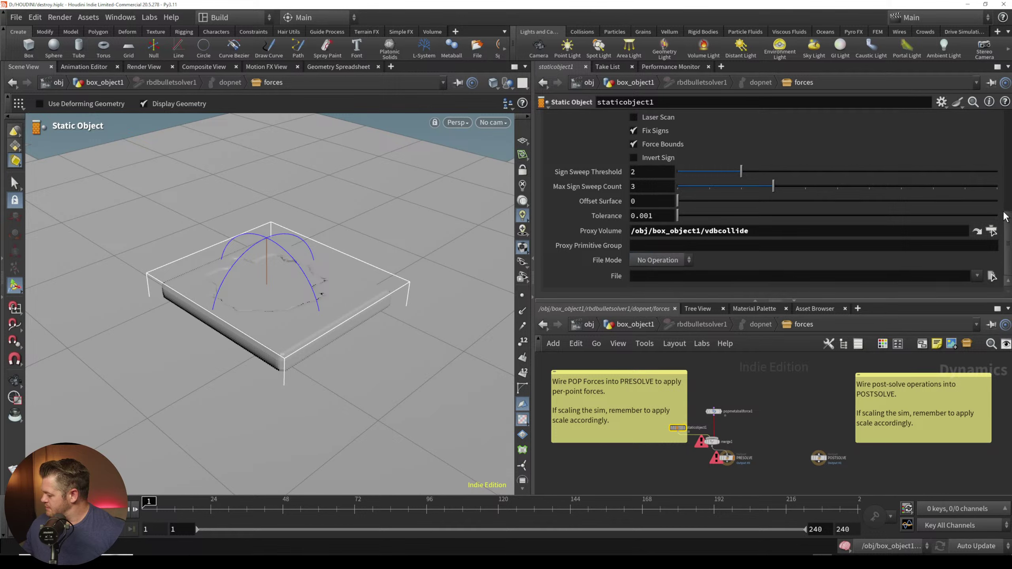
drag(1006, 219, 1004, 178)
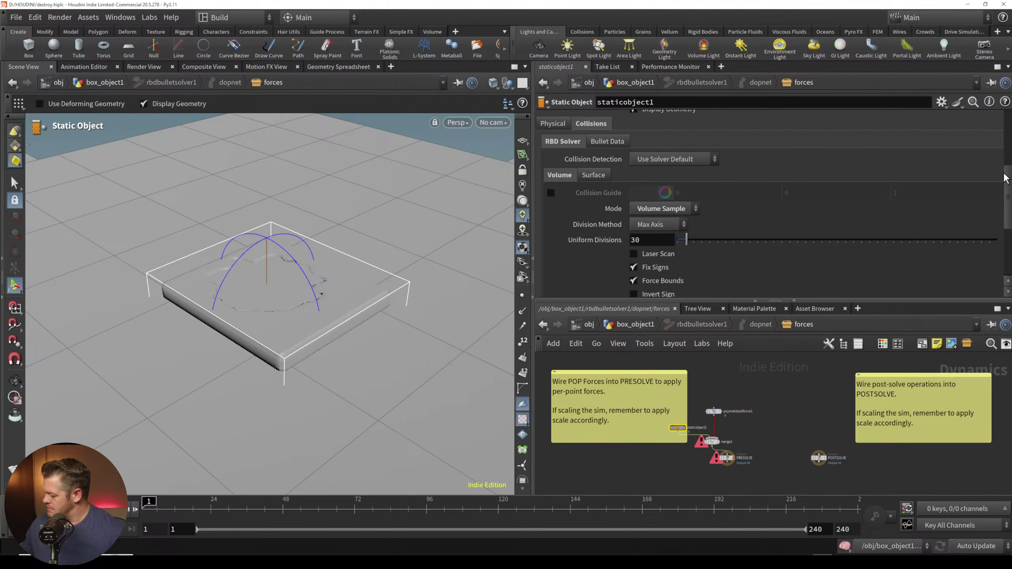
click(676, 209)
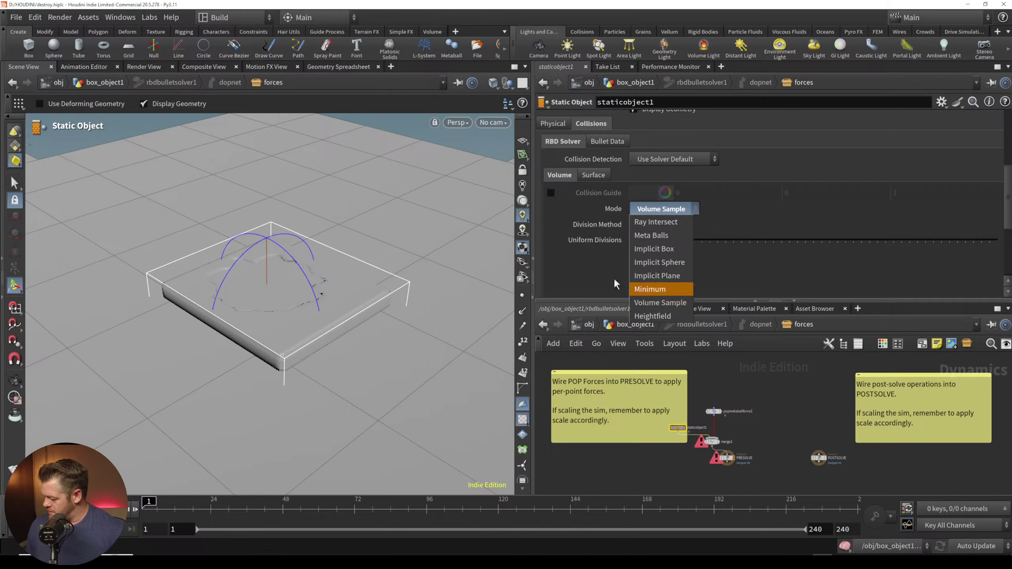
click(565, 270)
Step: Enable the Collision Guide of staticobject1 and inspect the slab in the viewport from a closer, higher angle
drag(1010, 182, 1010, 177)
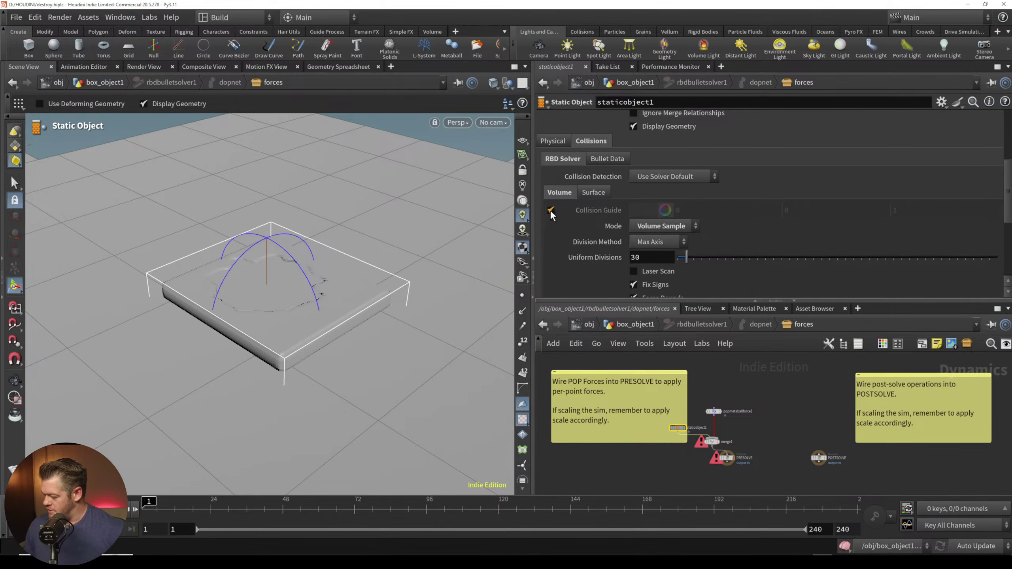
click(550, 211)
scroll(354, 305, up, 4)
alt+drag(355, 305, 339, 330)
scroll(339, 329, down, 2)
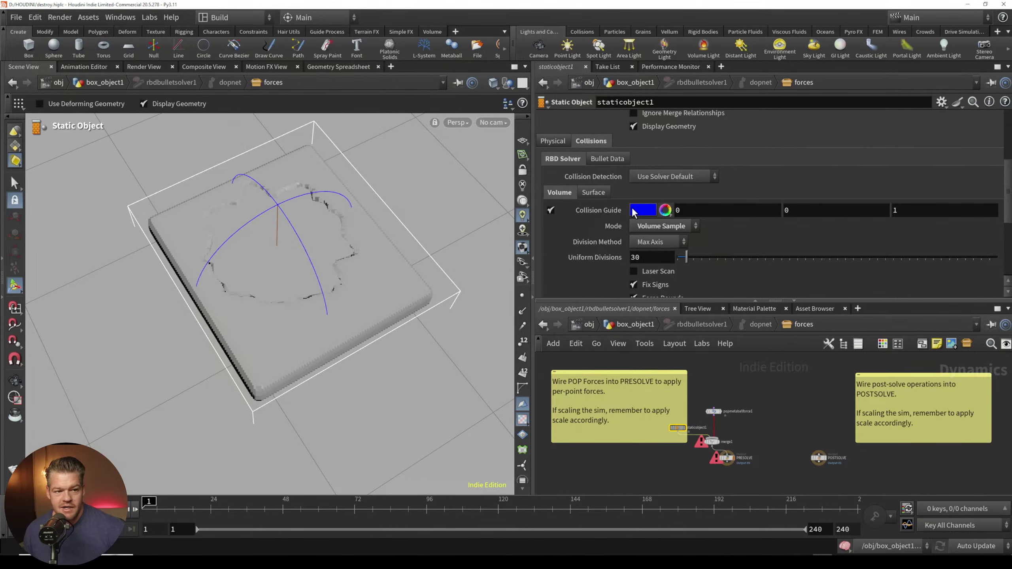
Step: Point the SOP Path of staticobject1 to the vdbcollide null in box_object1
scroll(598, 195, up, 2)
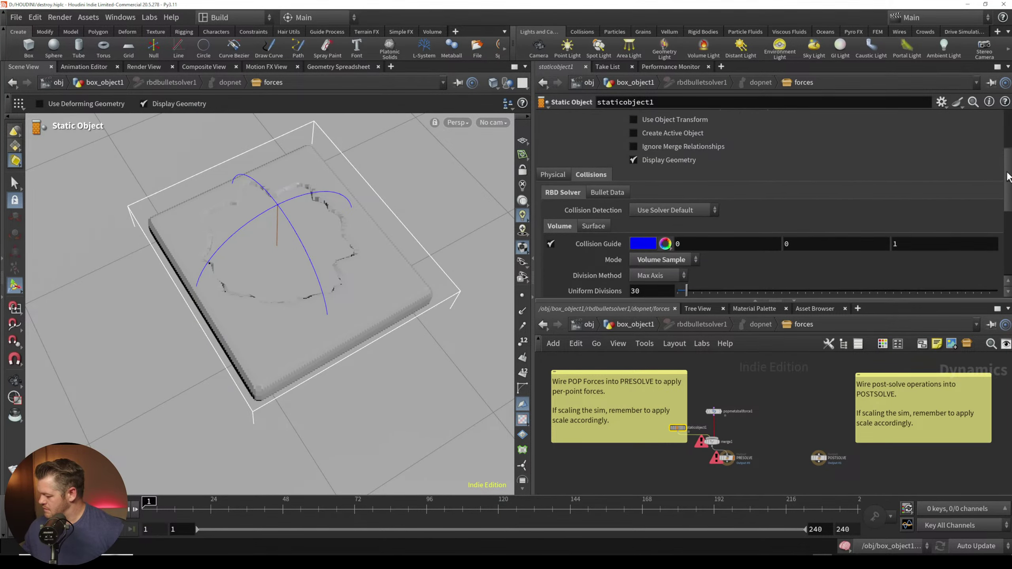
click(553, 174)
click(594, 174)
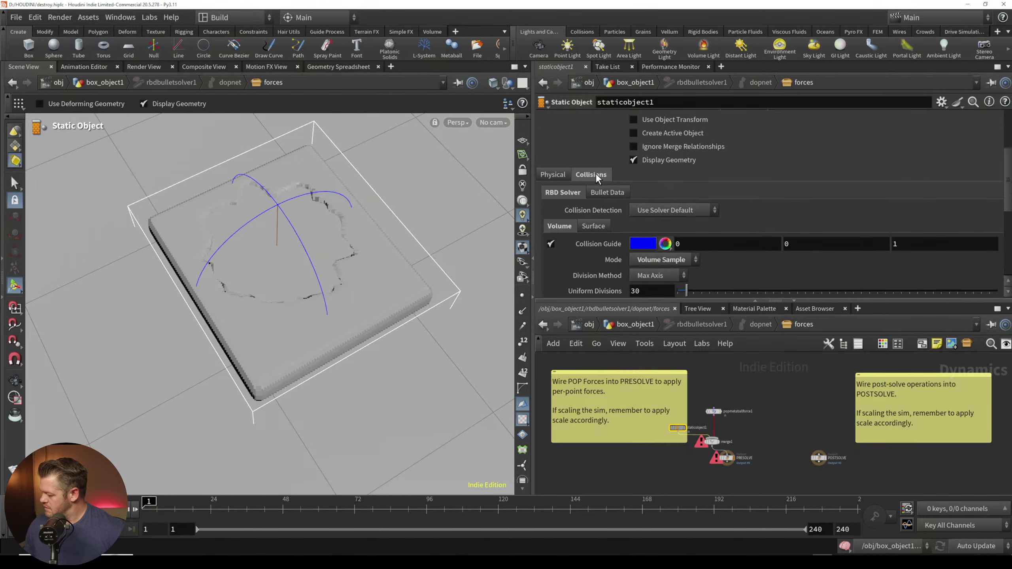
scroll(996, 168, up, 7)
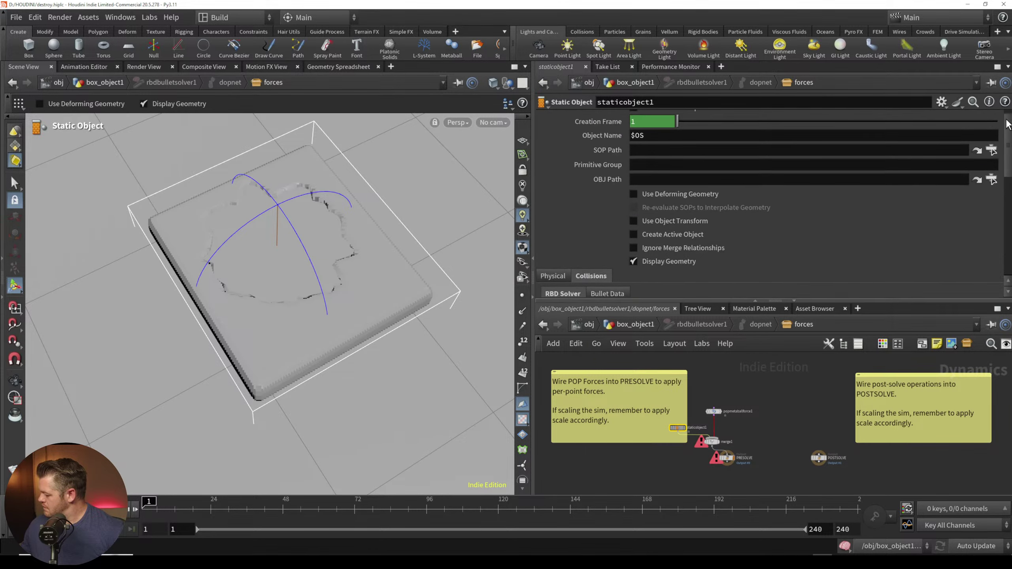
click(988, 161)
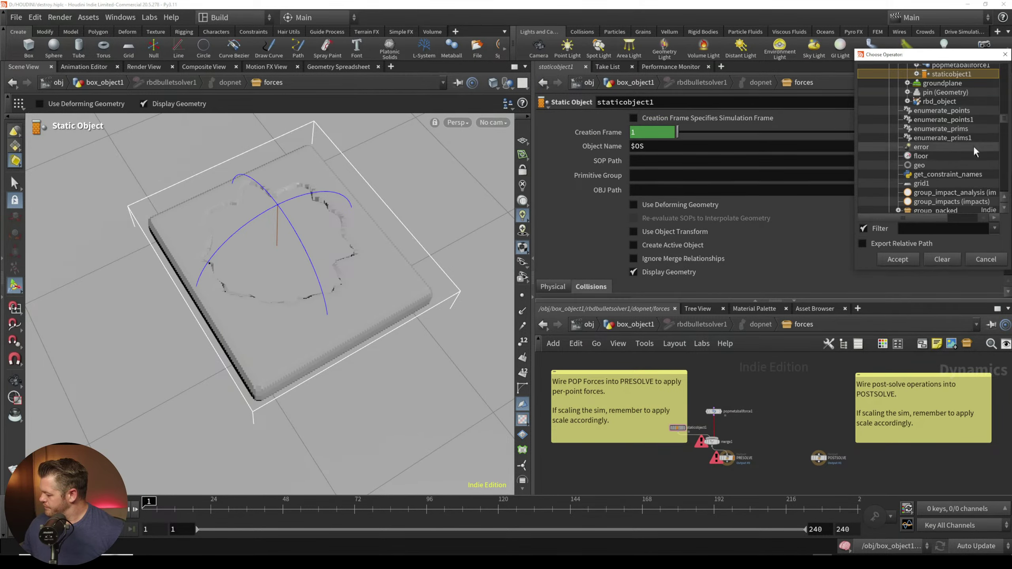
drag(1003, 120, 1004, 71)
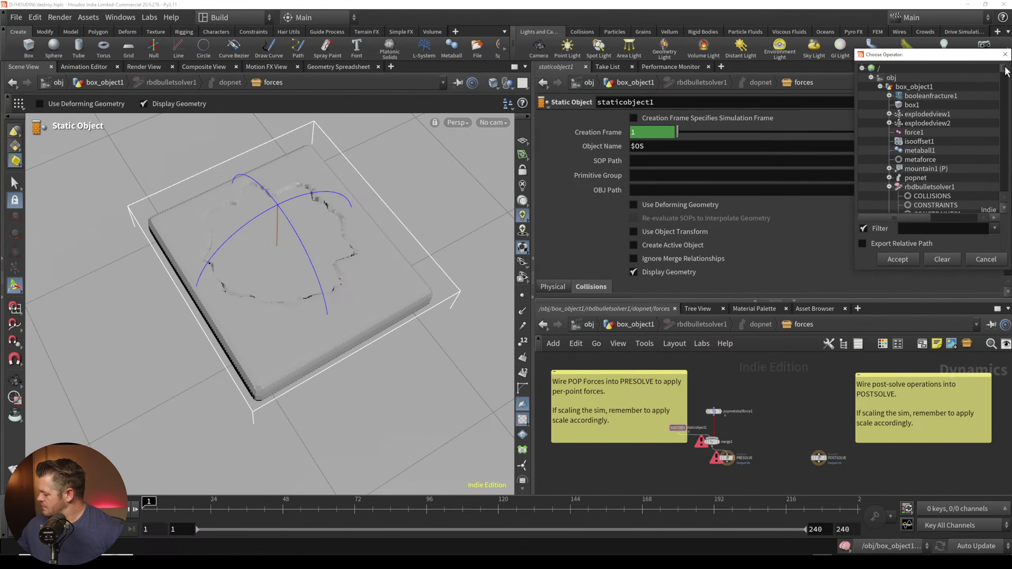
click(888, 186)
scroll(1004, 129, down, 2)
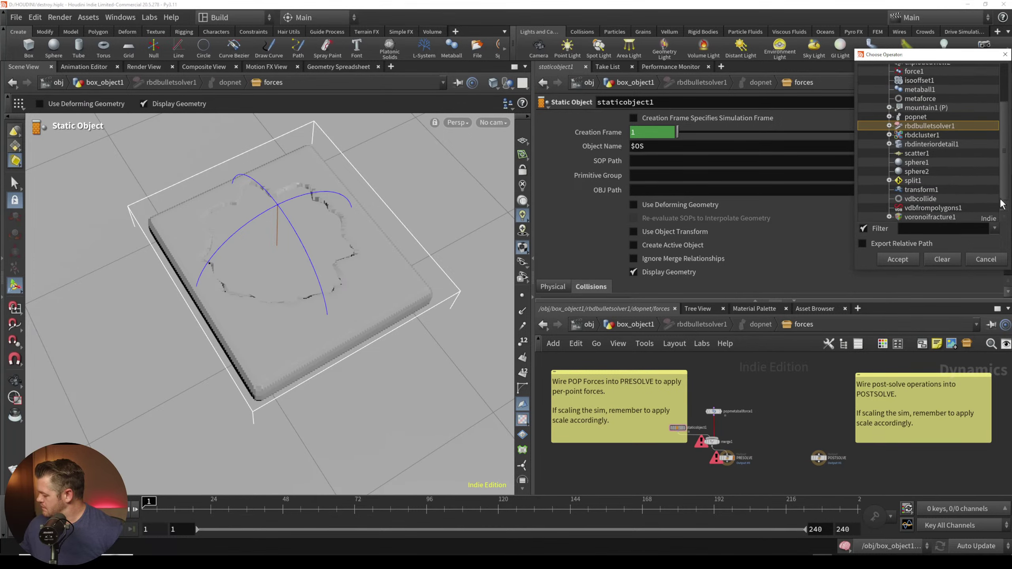
click(930, 200)
click(903, 259)
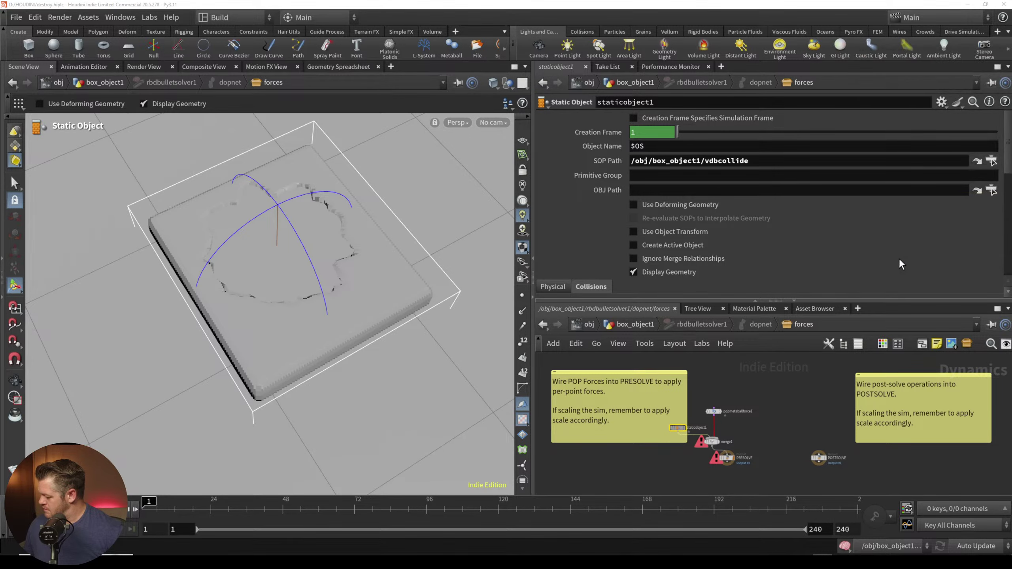
click(991, 162)
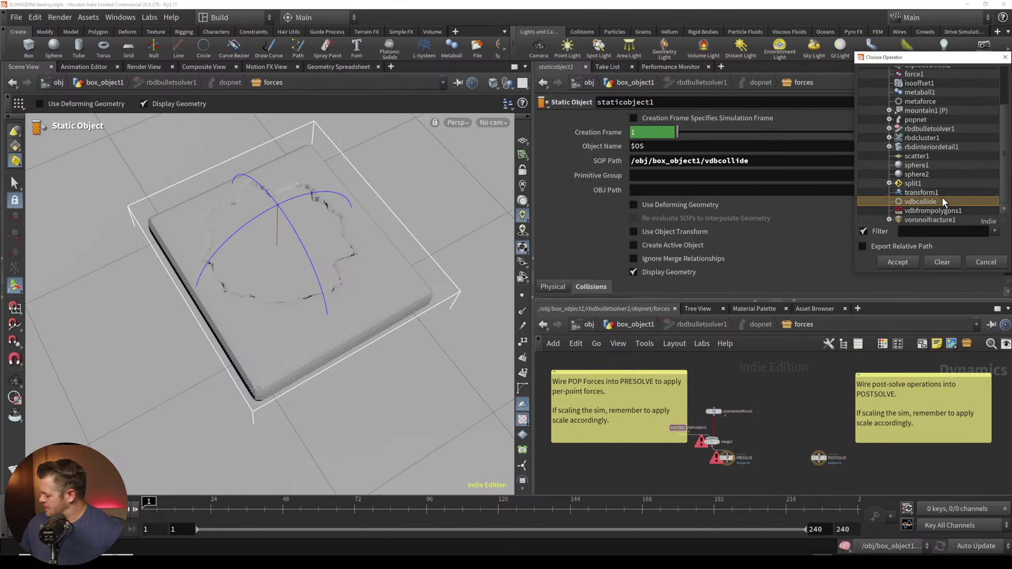
click(985, 262)
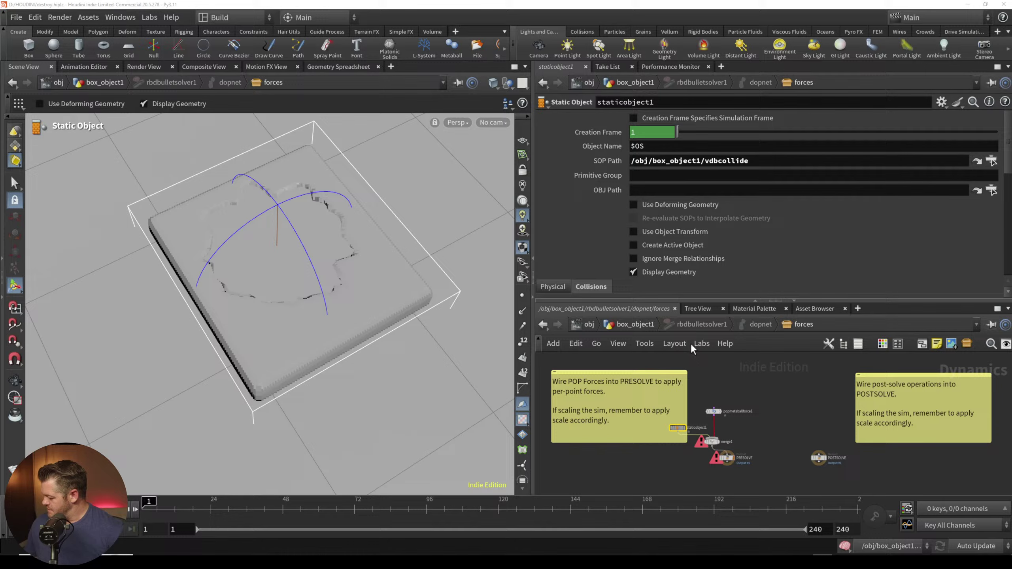
Step: In the box_object1 network, add a Null fed by the split1 wire dot above vdbfrompolygons1 and display it
click(640, 326)
middle_drag(712, 409, 689, 472)
middle_drag(672, 363, 682, 467)
middle_click(664, 453)
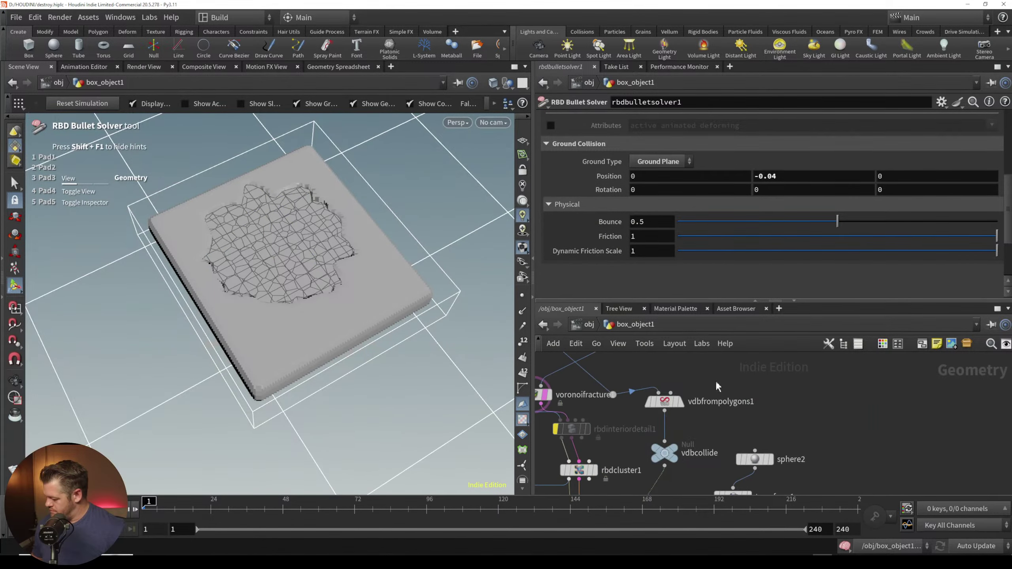
middle_drag(717, 387, 712, 437)
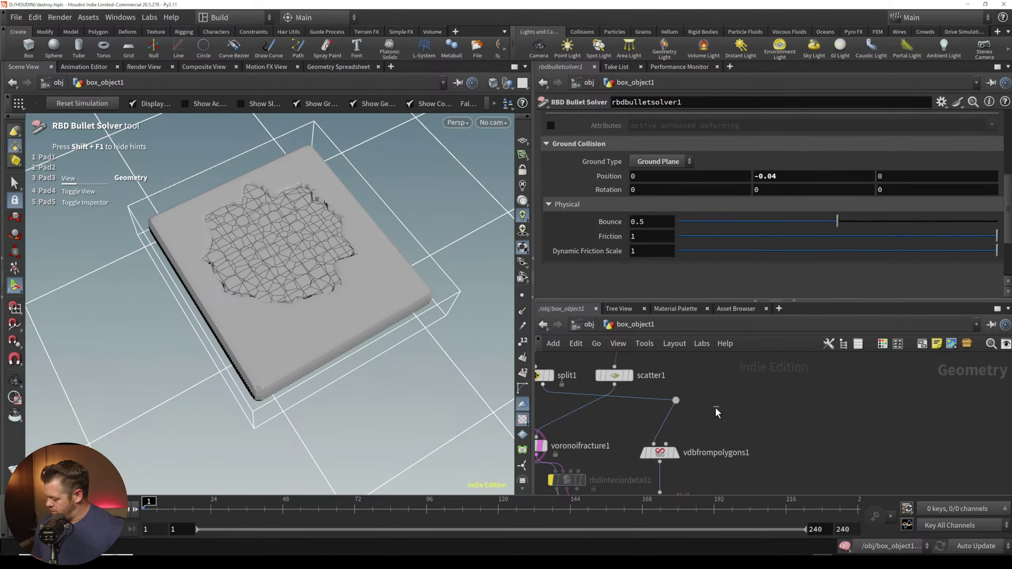
key(Tab)
text(nul)
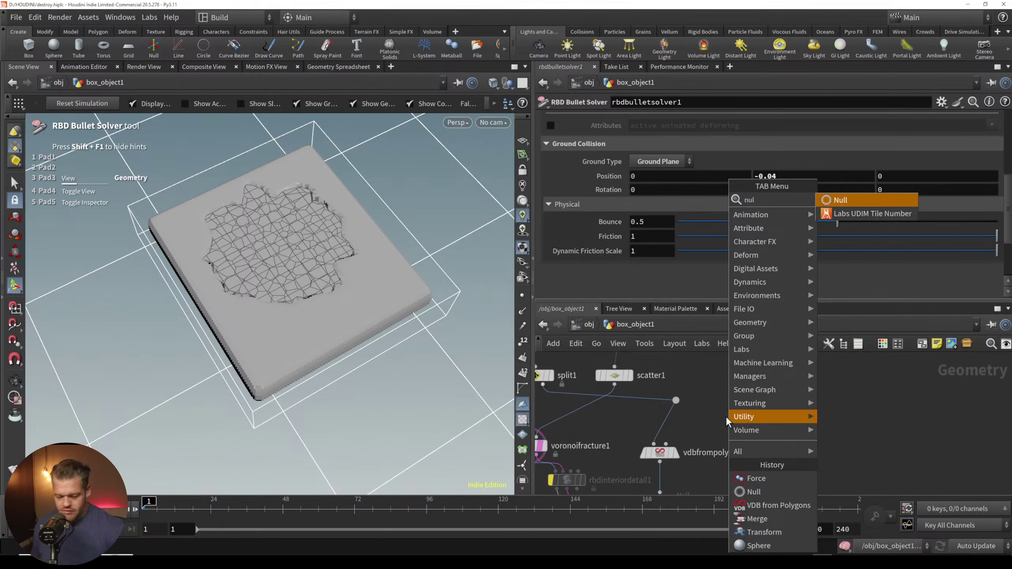
key(Return)
click(743, 414)
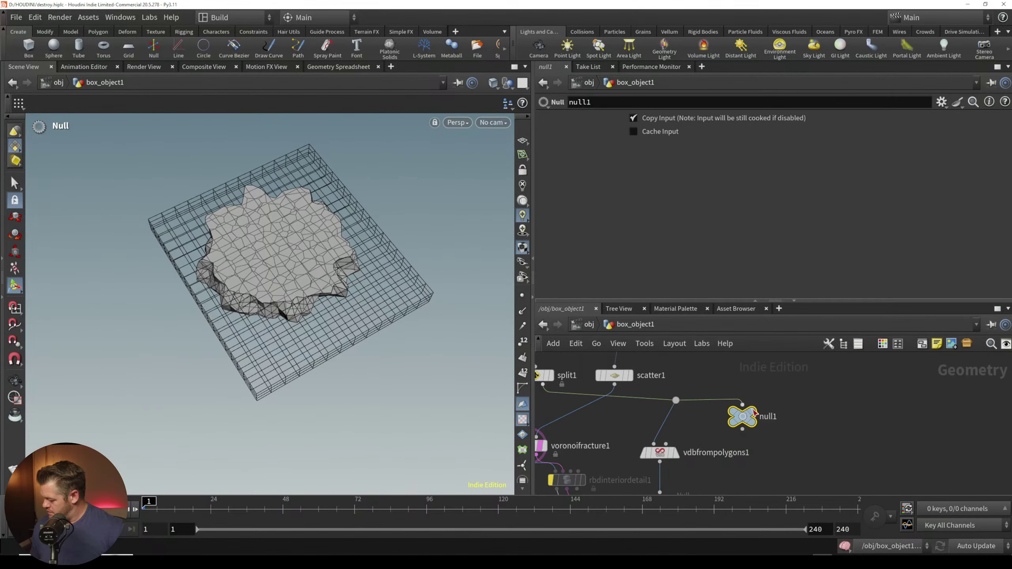
click(755, 413)
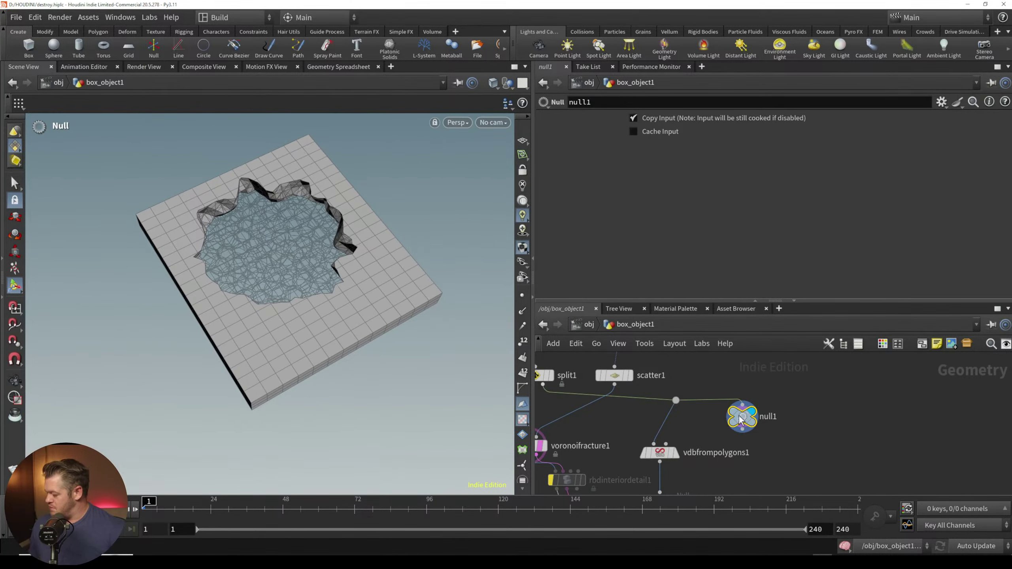
Step: Rename the new null as outside and toggle the template flag of voronoifracture1
double_click(767, 416)
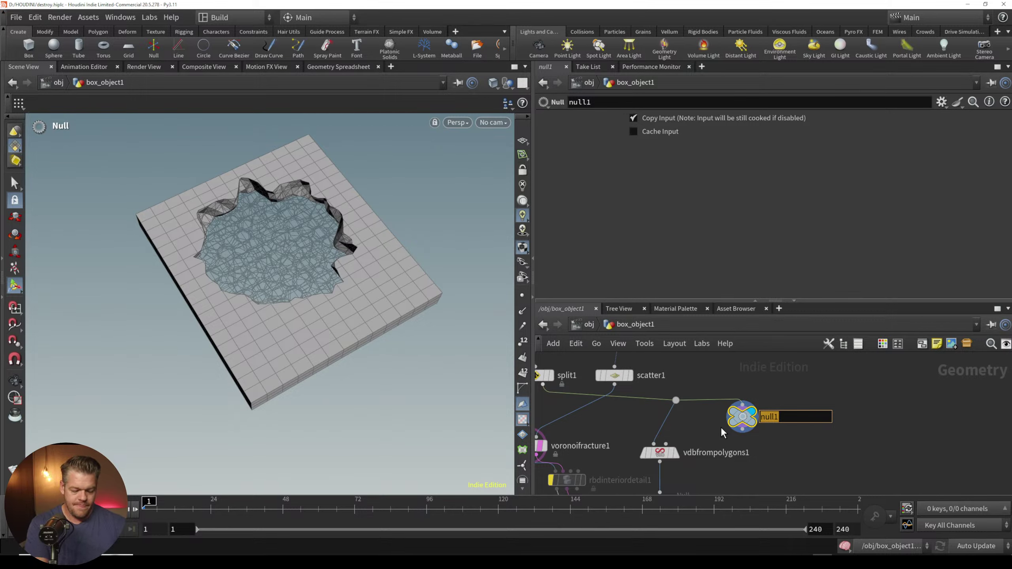
text(outsi)
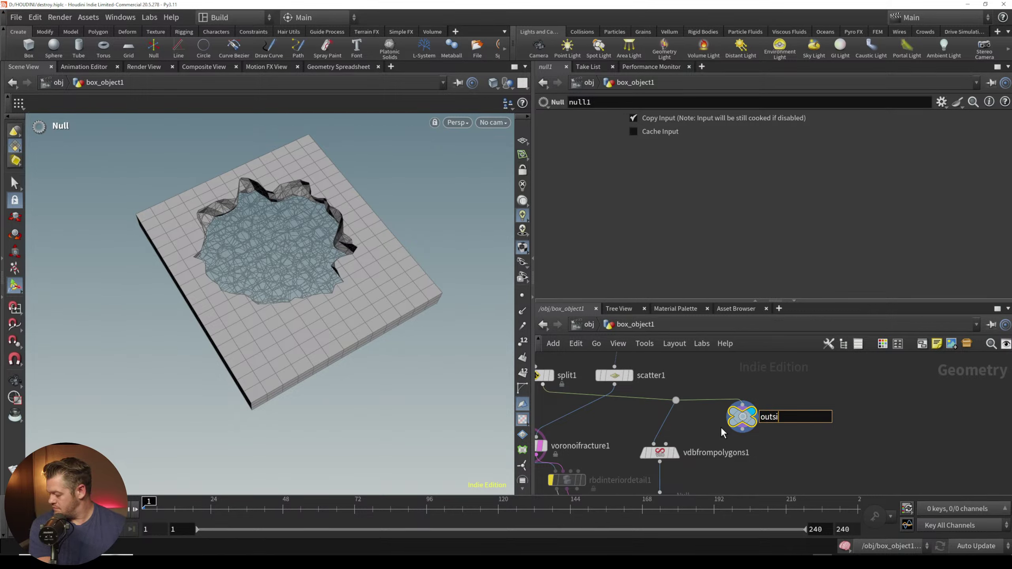
text(de)
key(Return)
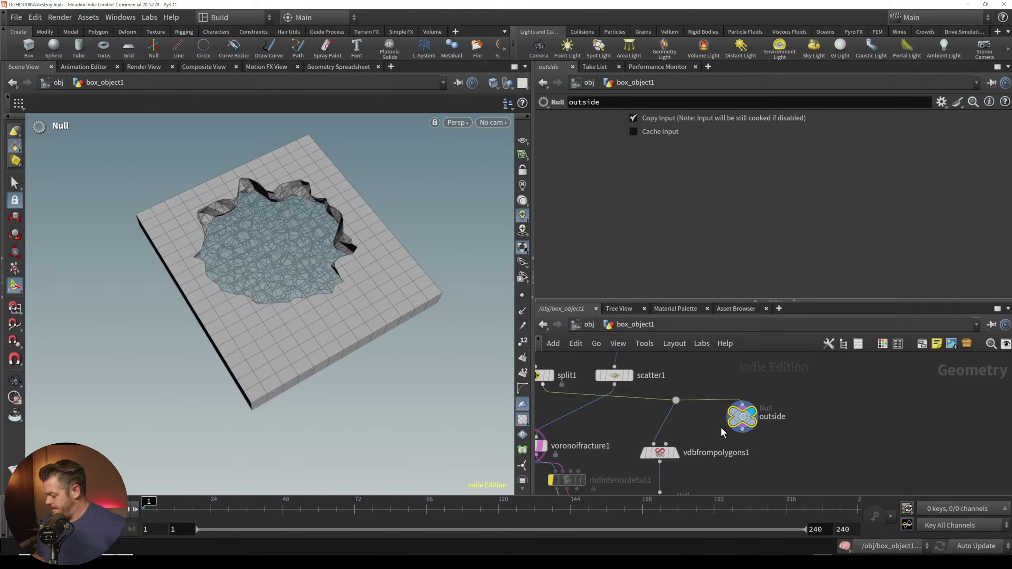
middle_drag(697, 463, 743, 351)
middle_drag(659, 434, 667, 490)
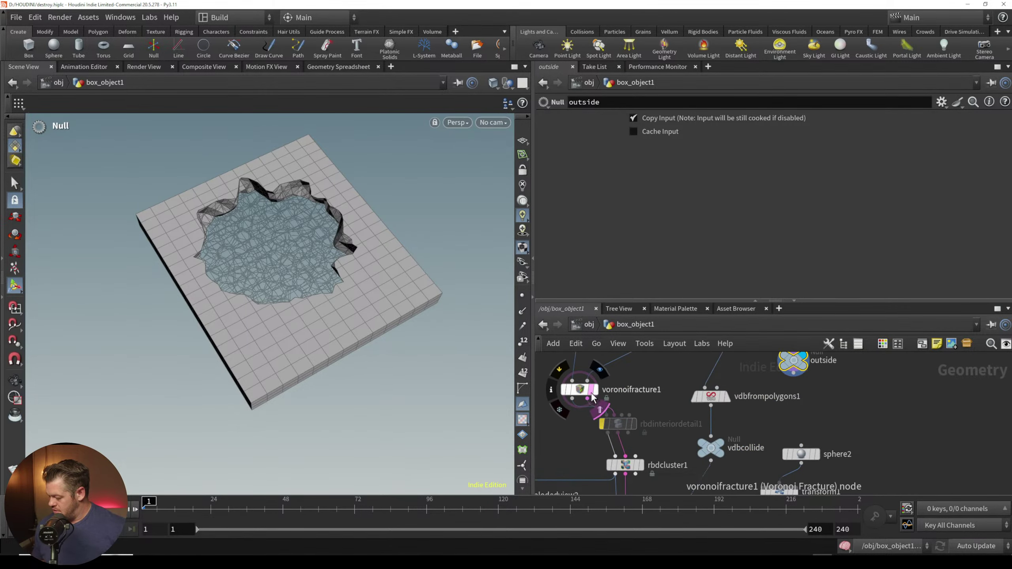
click(593, 389)
Step: Reopen the forces network inside rbdbulletsolver1 and set the SOP Path of staticobject1 to /obj/box_object1/outside
middle_drag(756, 433, 767, 350)
middle_drag(719, 472, 730, 392)
double_click(650, 430)
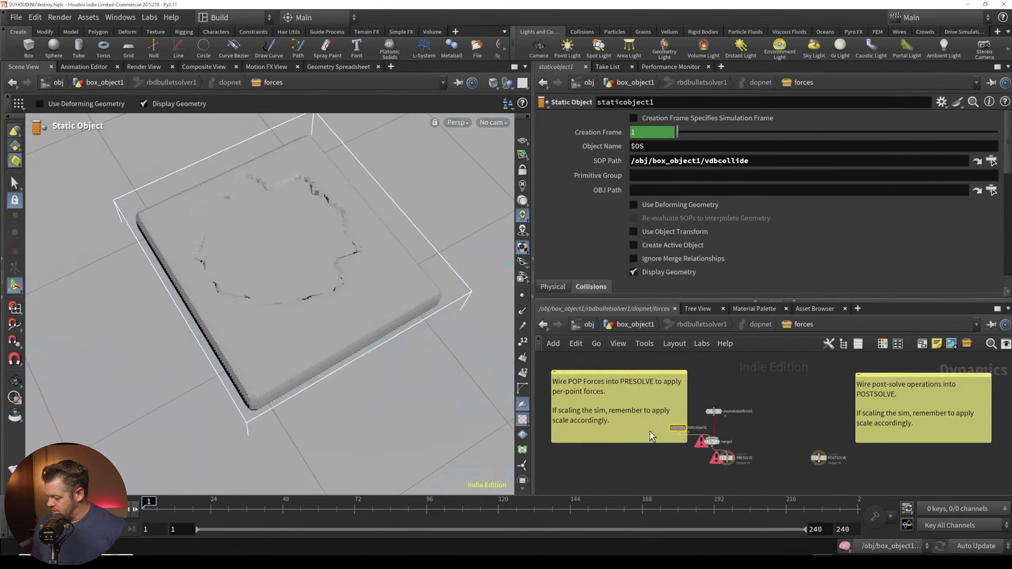
click(991, 161)
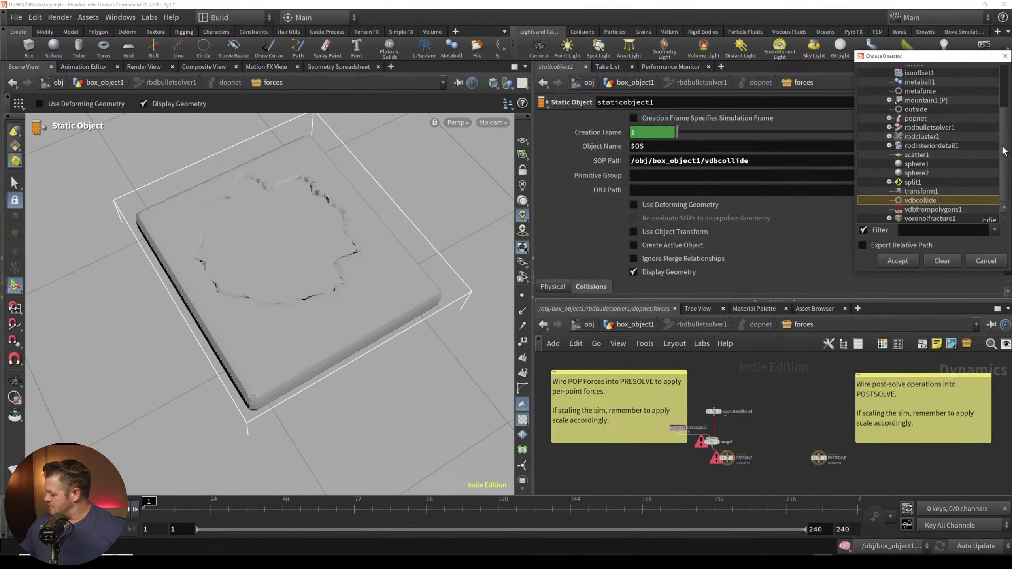
drag(1004, 141, 1003, 86)
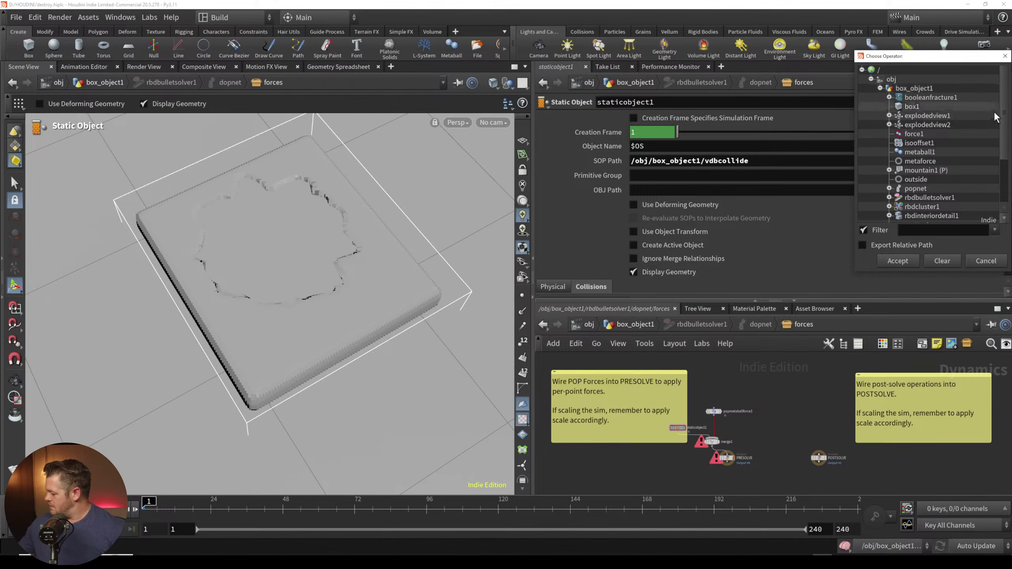
click(915, 179)
click(901, 260)
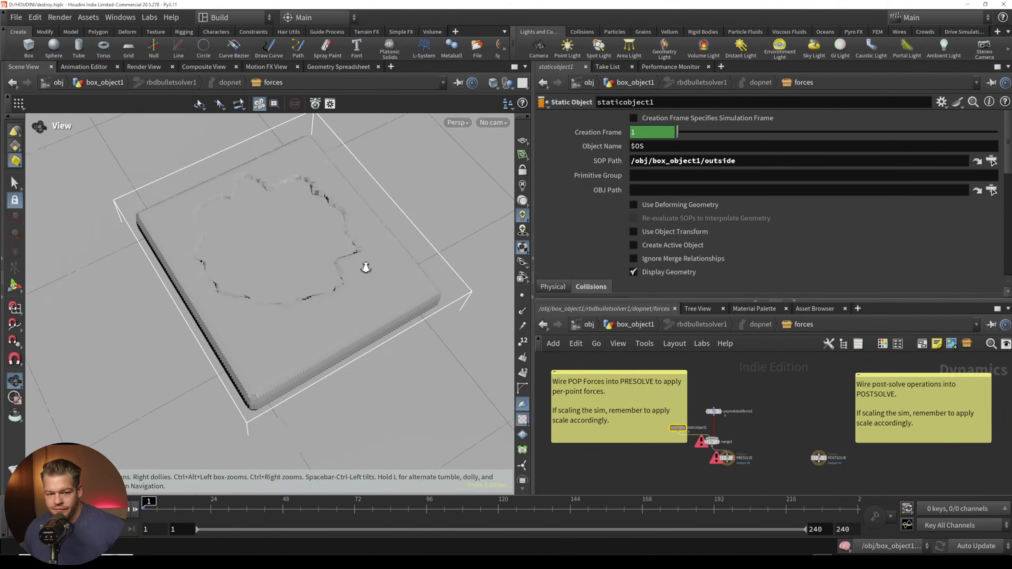
Step: Enable Use Object Transform on staticobject1 and set its collision volume Mode to Ray Intersect
alt+right_drag(365, 265, 336, 309)
alt+drag(336, 309, 330, 281)
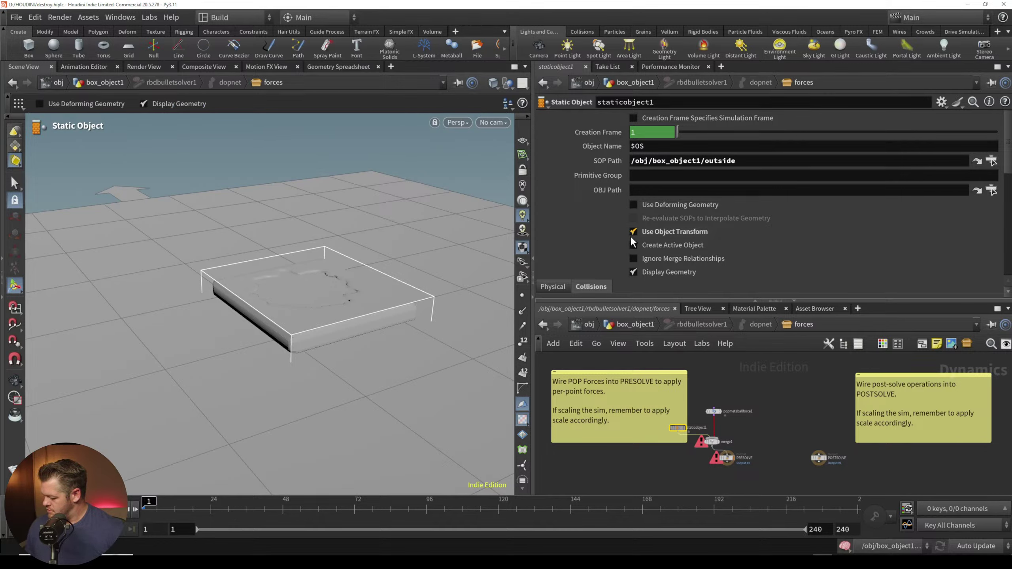
drag(1007, 148, 998, 200)
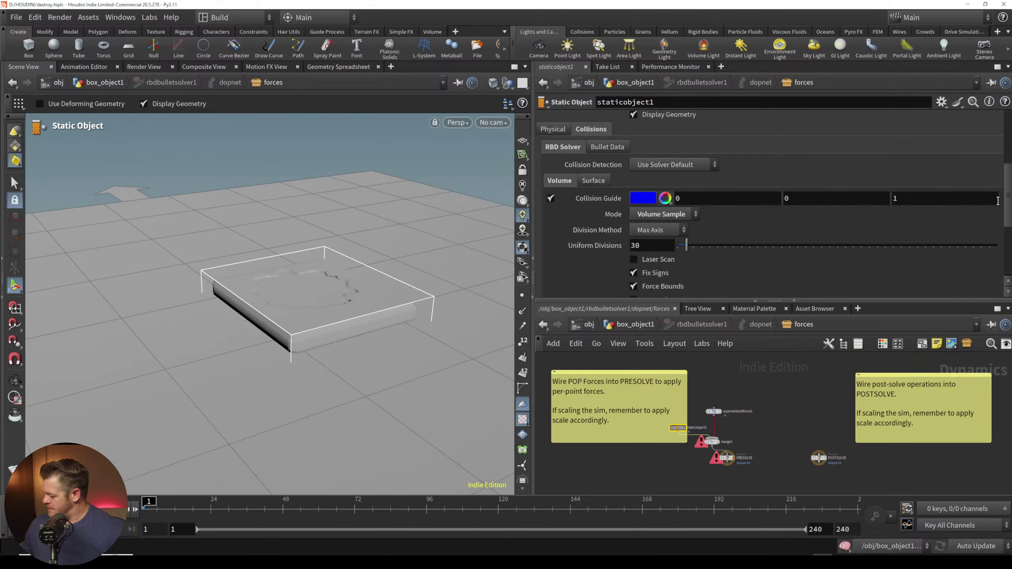
click(652, 219)
click(659, 227)
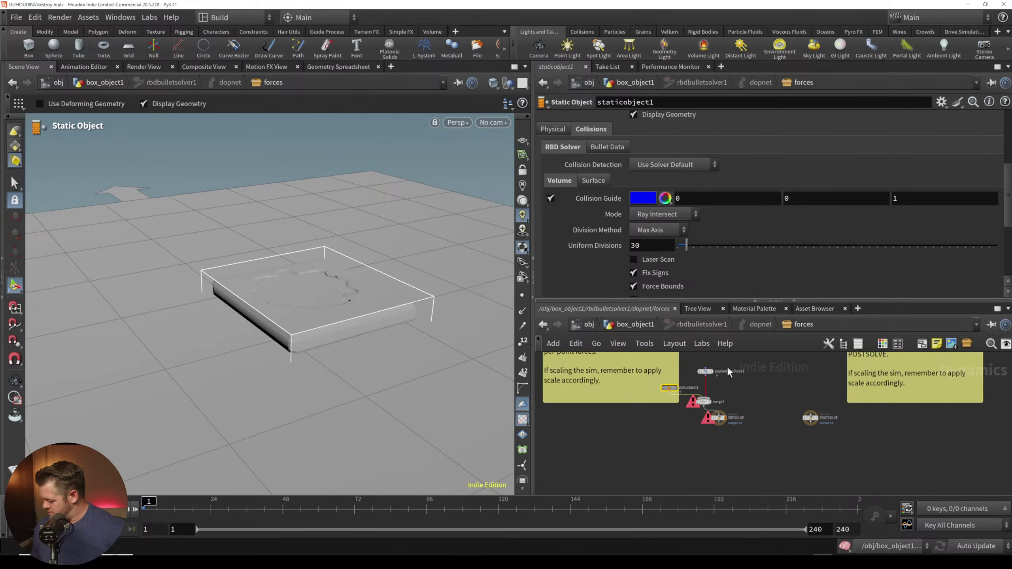
Step: Check the error details of merge1, move staticobject1 aside and delete merge1 from the PRESOLVE chain
scroll(728, 431, up, 5)
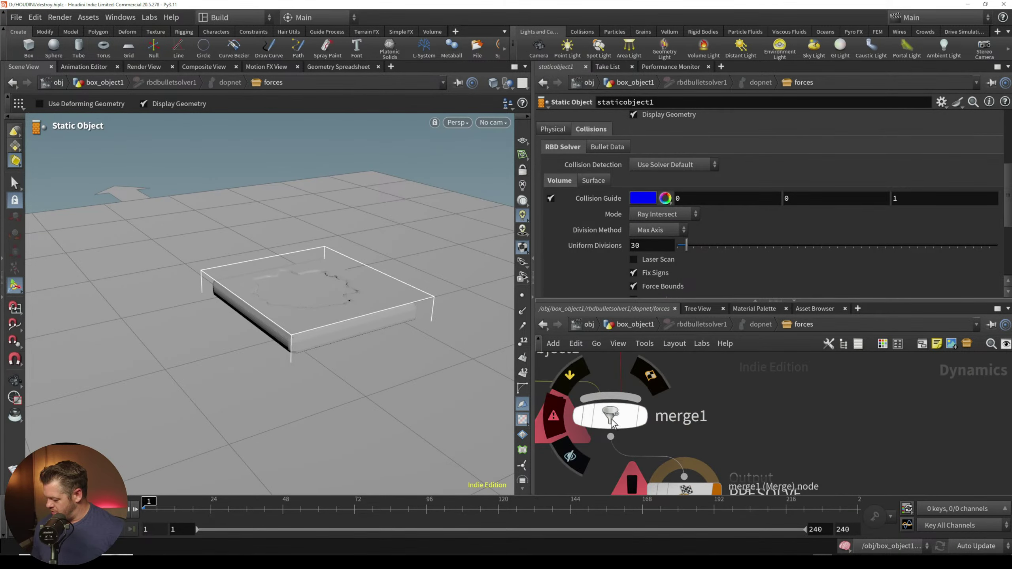
click(550, 418)
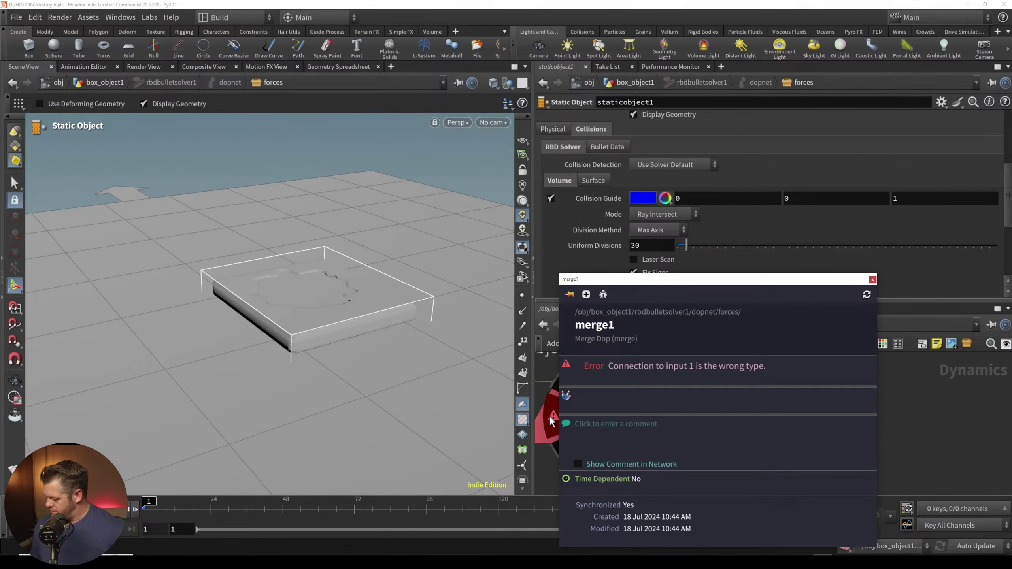
scroll(630, 433, down, 5)
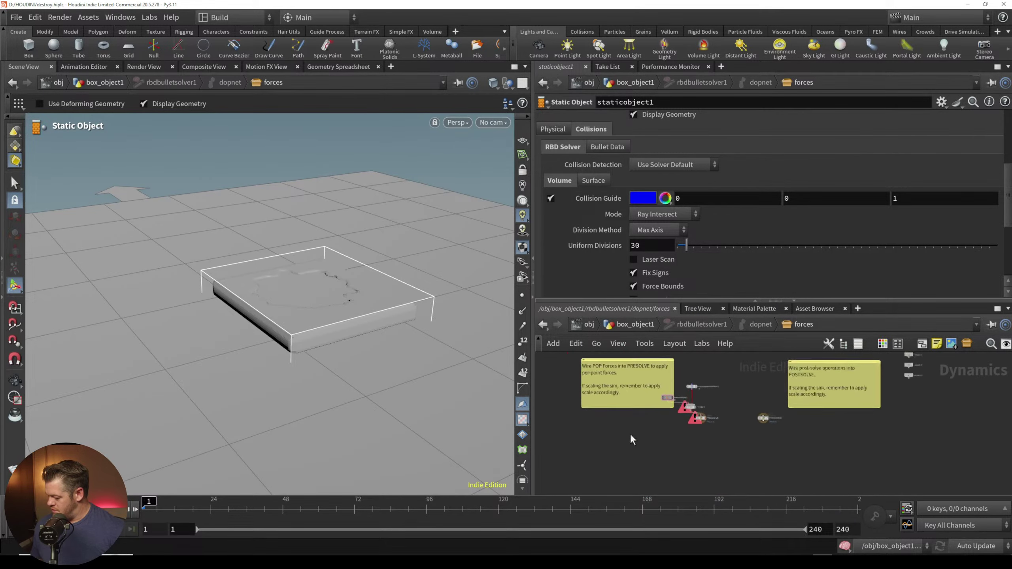
scroll(638, 419, up, 5)
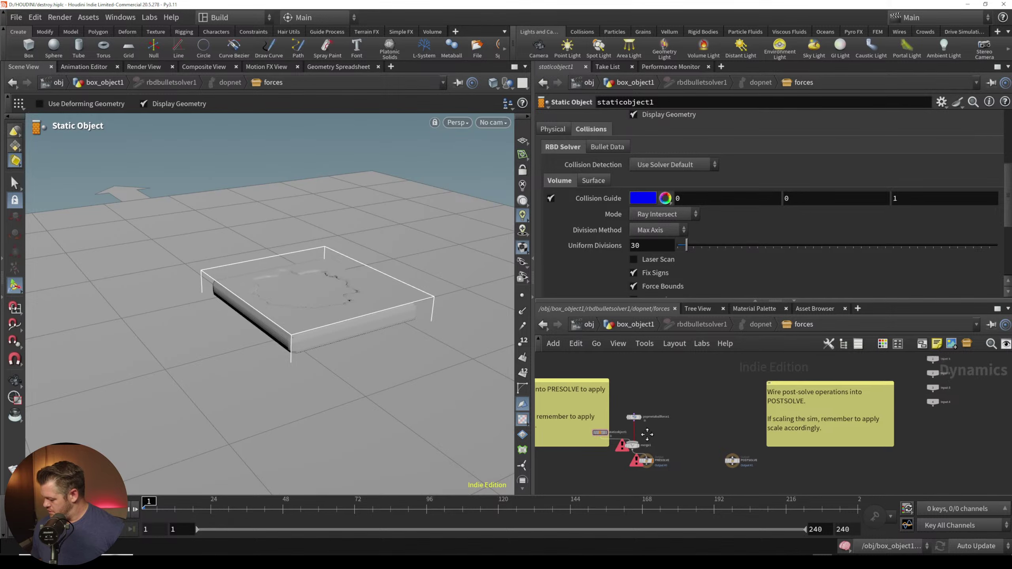
middle_drag(647, 434, 669, 393)
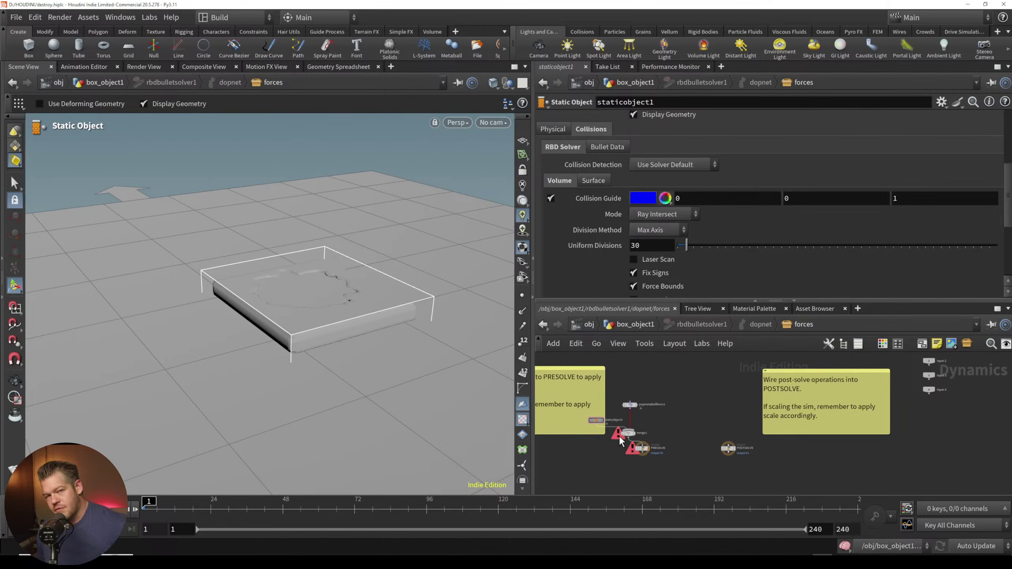
drag(629, 409, 689, 410)
key(Delete)
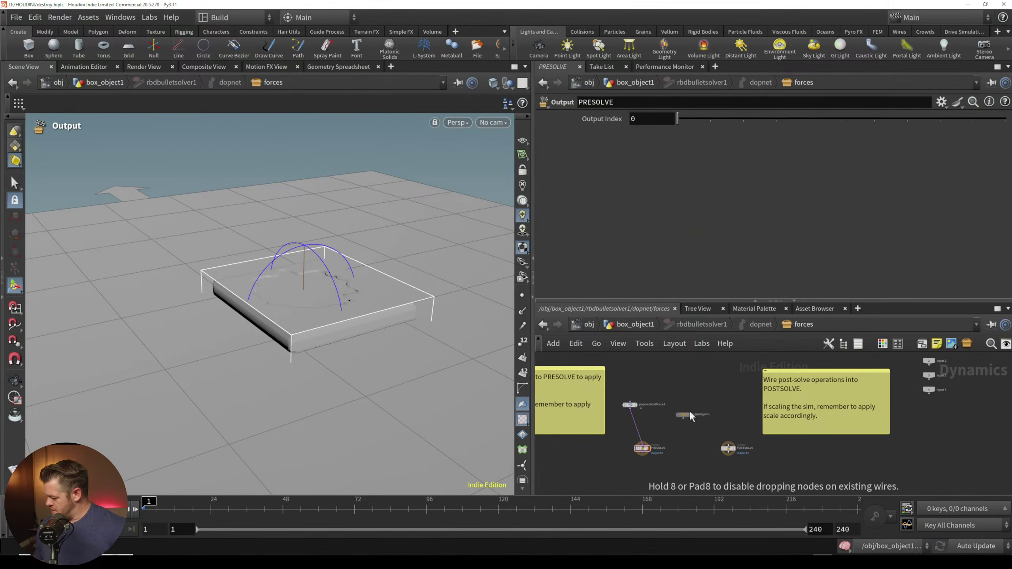
Step: Rearrange the unconnected staticobject1 and popmetaballforce1 nodes above the PRESOLVE output
scroll(727, 385, up, 2)
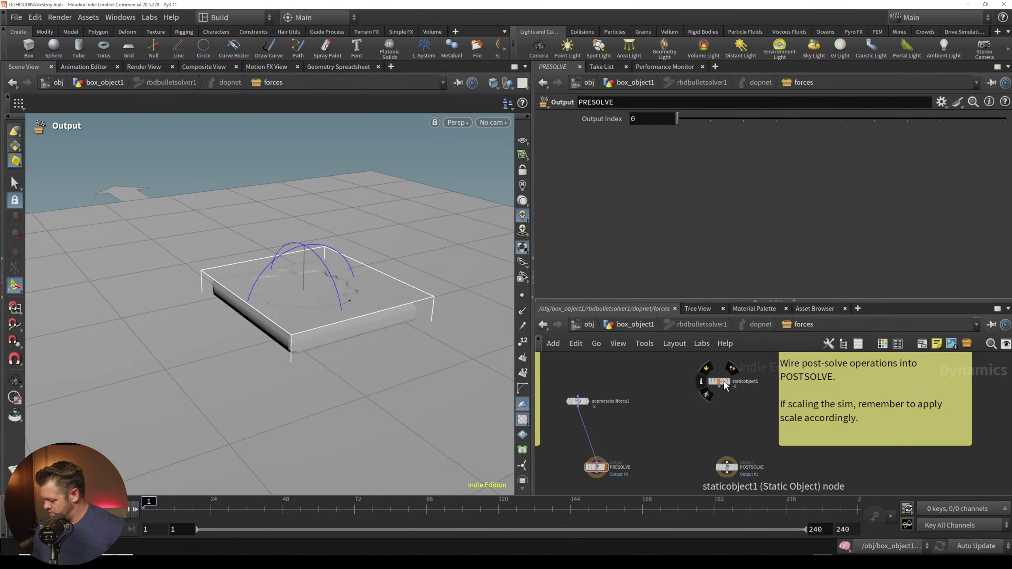
drag(722, 382, 653, 412)
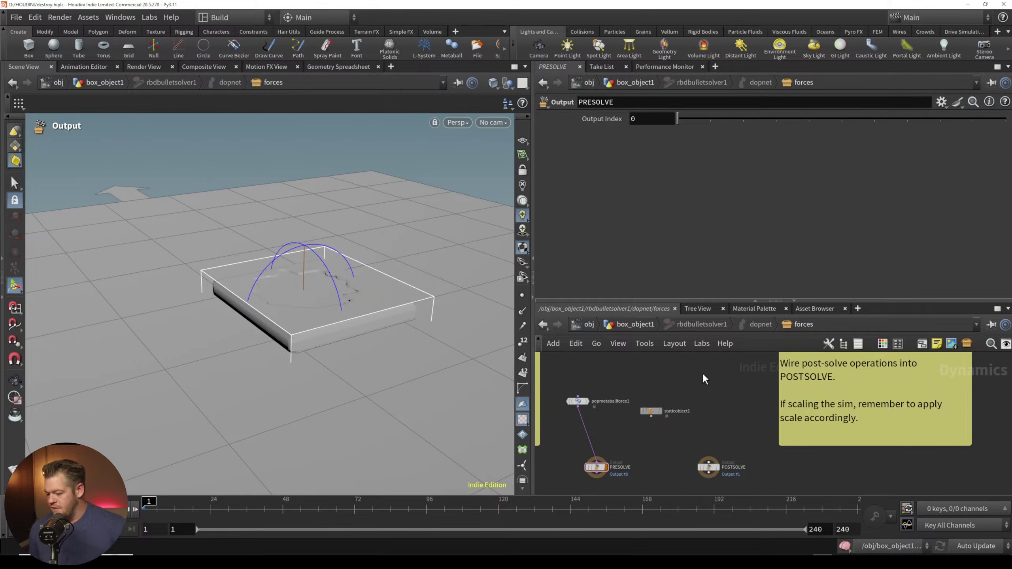
scroll(676, 432, down, 5)
scroll(677, 432, up, 4)
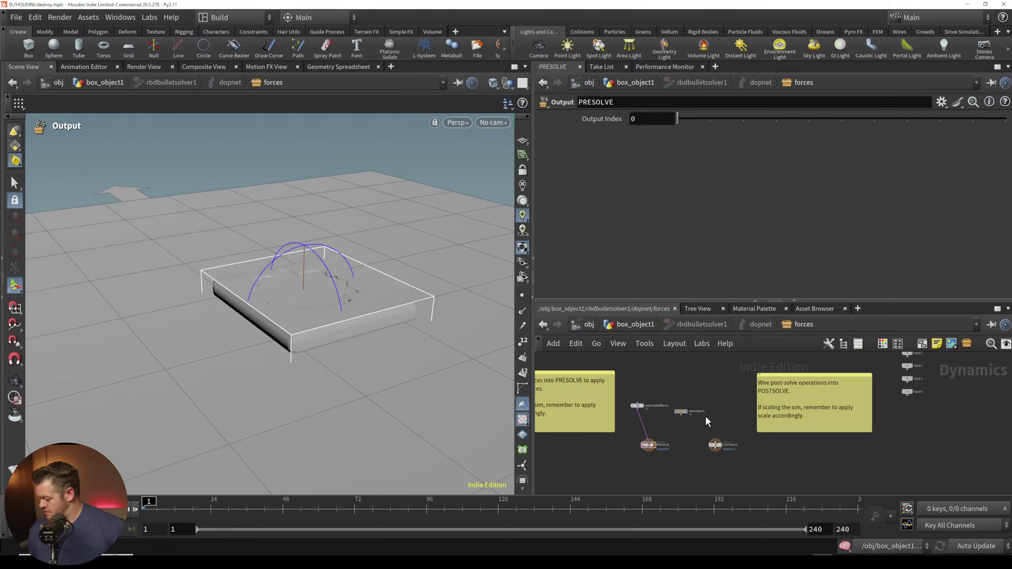
scroll(705, 416, up, 4)
drag(590, 383, 605, 404)
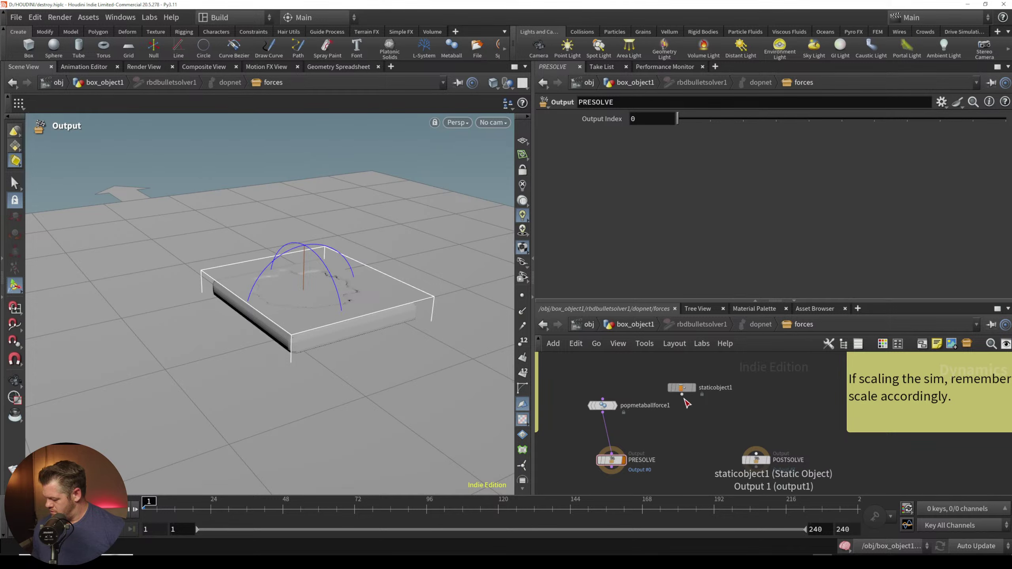
Step: Wire staticobject1 into the POSTSOLVE output, then play the simulation from the box_object1 network and rewind it
drag(681, 395, 756, 455)
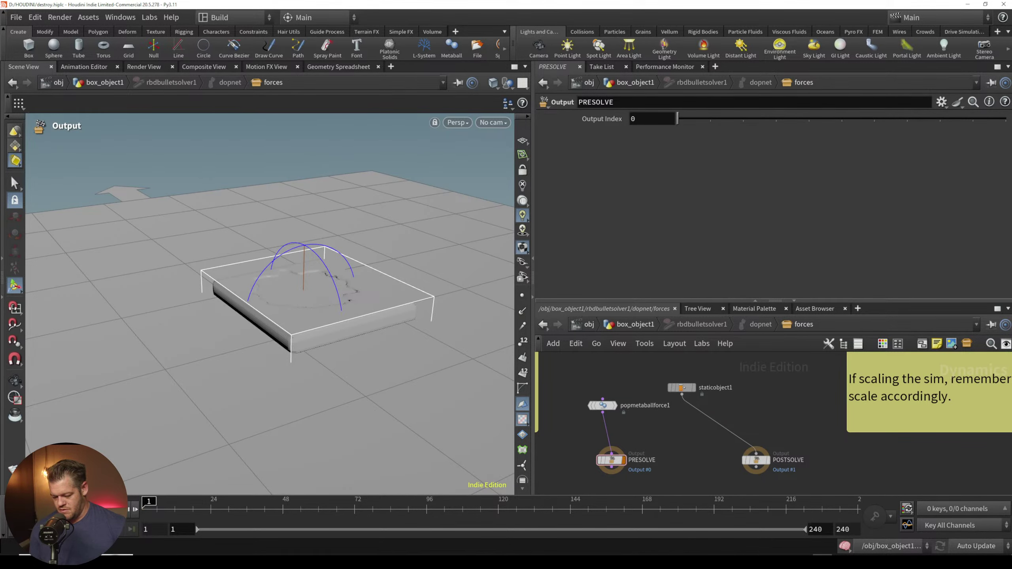
click(625, 325)
key(Up)
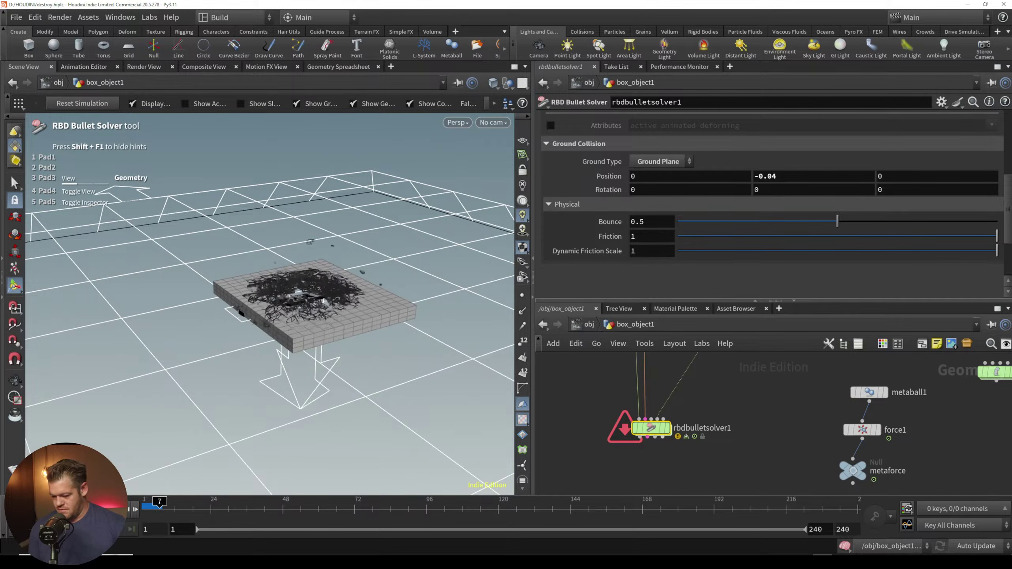
key(ctrl+Up)
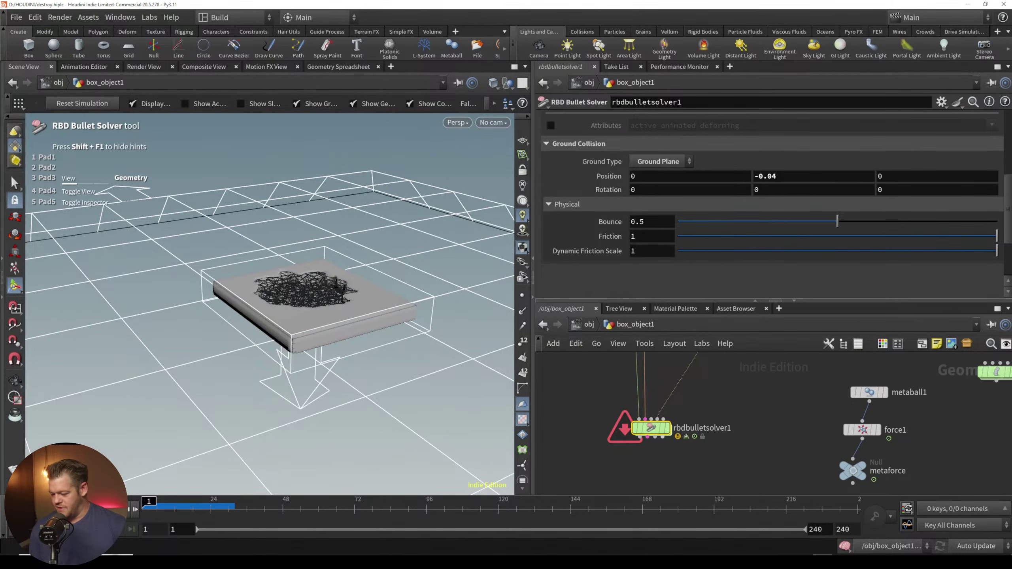
Step: Display the outside null and rearrange it with vdbfrompolygons1 and vdbcollide, placing outside on the solver side of the VDB branch
middle_drag(664, 458, 636, 532)
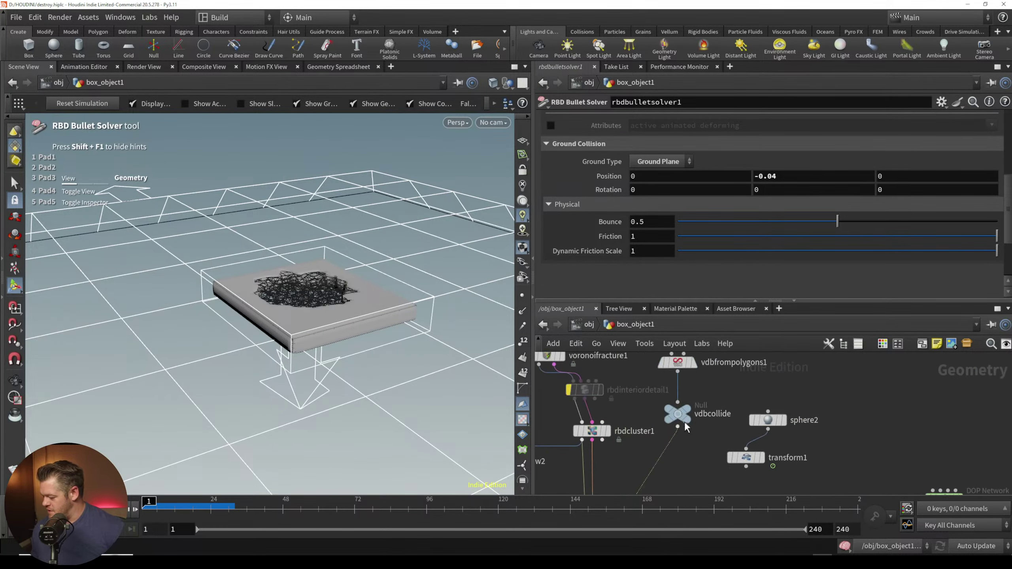
middle_click(682, 420)
middle_drag(699, 436, 676, 453)
drag(654, 430, 680, 449)
key(ctrl+z)
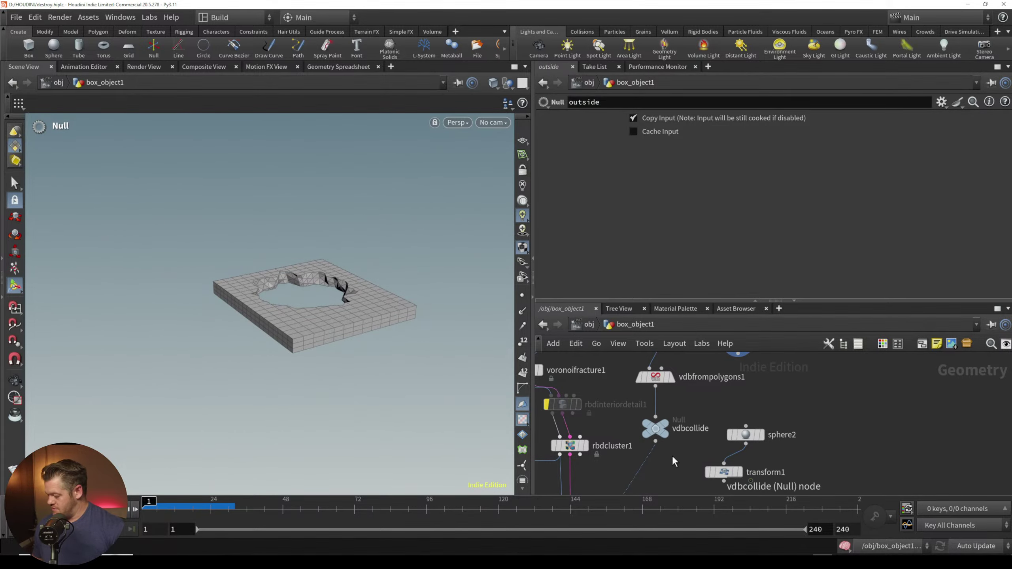
middle_drag(683, 450, 671, 463)
scroll(671, 463, down, 6)
scroll(663, 468, up, 1)
drag(660, 414, 694, 418)
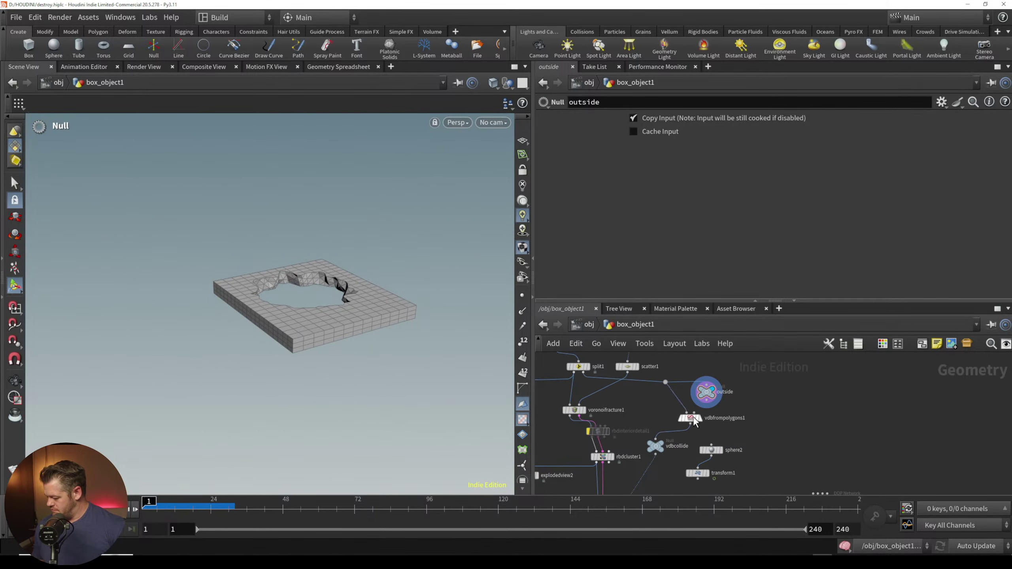
drag(657, 447, 687, 446)
drag(706, 394, 651, 429)
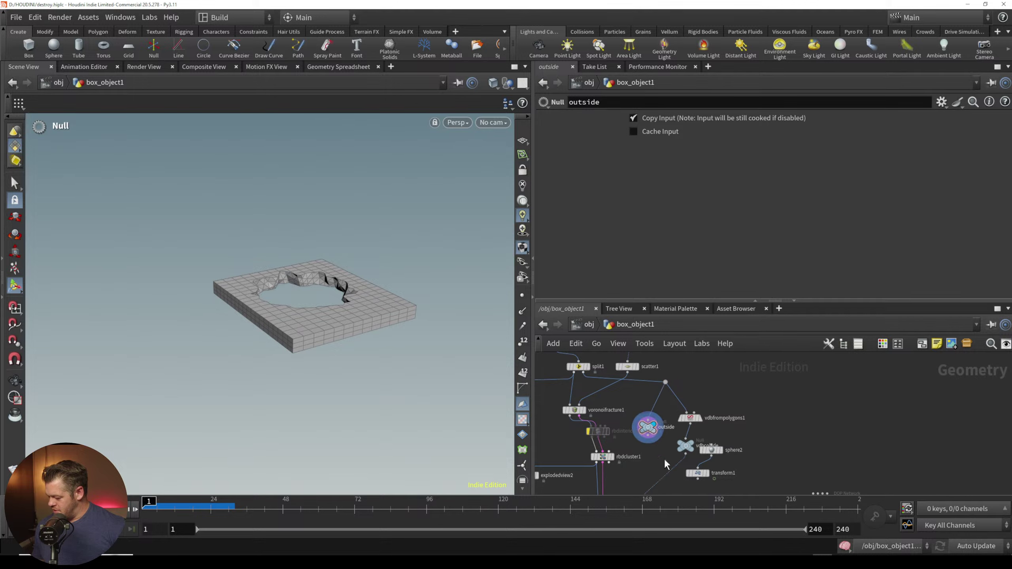
Step: Connect the outside null to the collision input of rbdbulletsolver1 in place of vdbcollide, and play the displayed solver's simulation
scroll(669, 388, down, 3)
drag(651, 370, 615, 466)
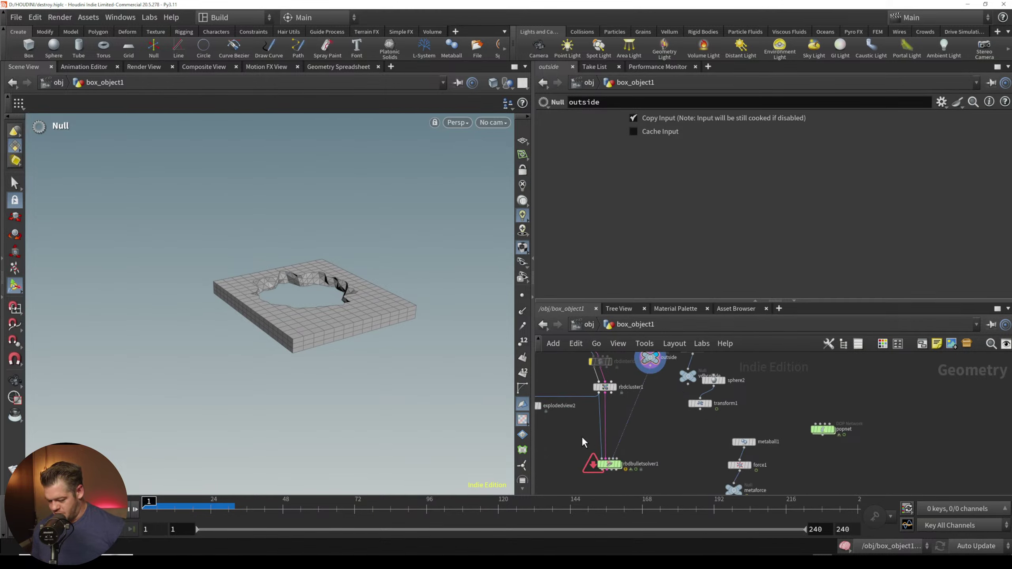
click(626, 465)
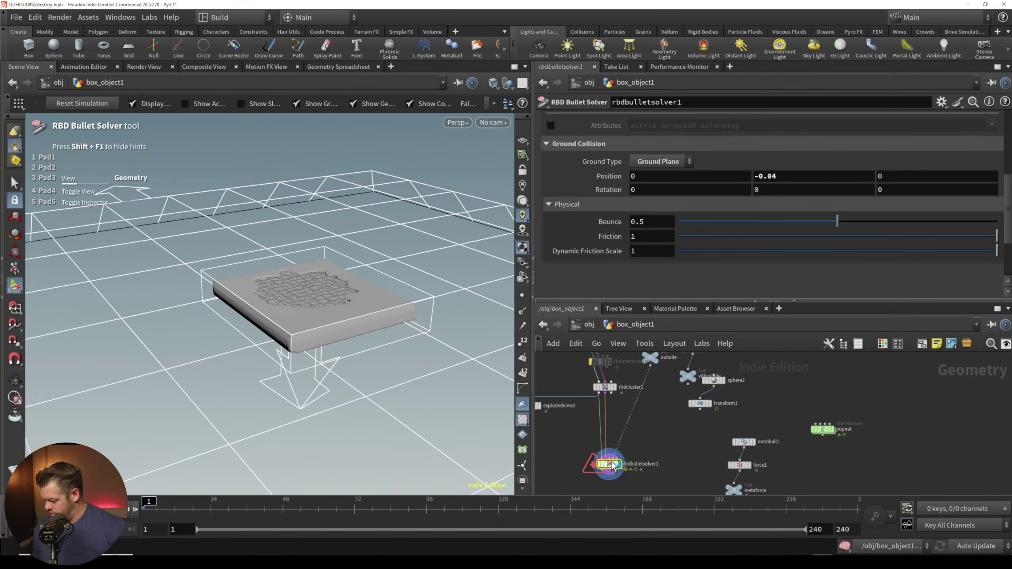
key(Up)
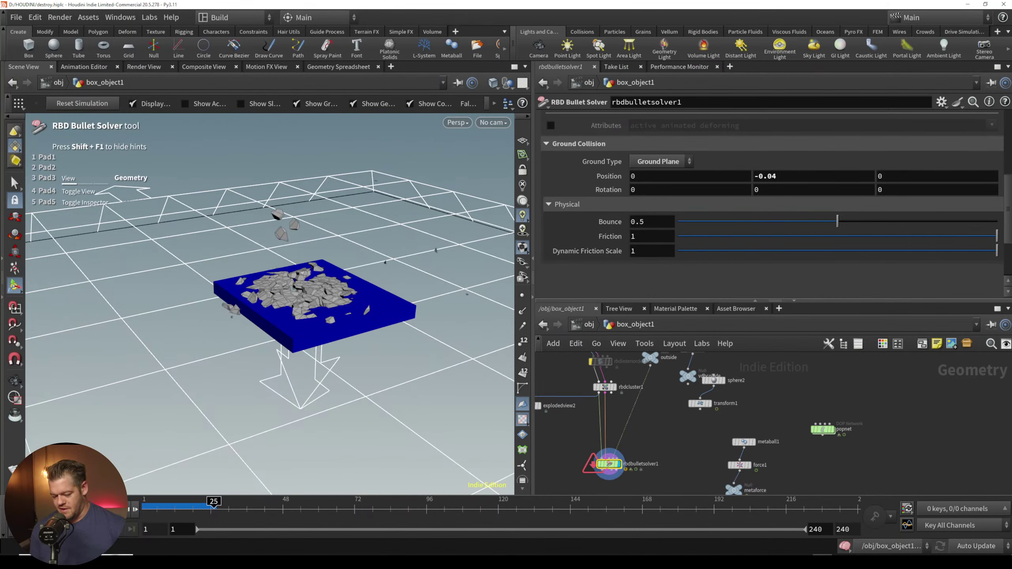
alt+right_drag(302, 320, 347, 239)
alt+drag(348, 239, 337, 309)
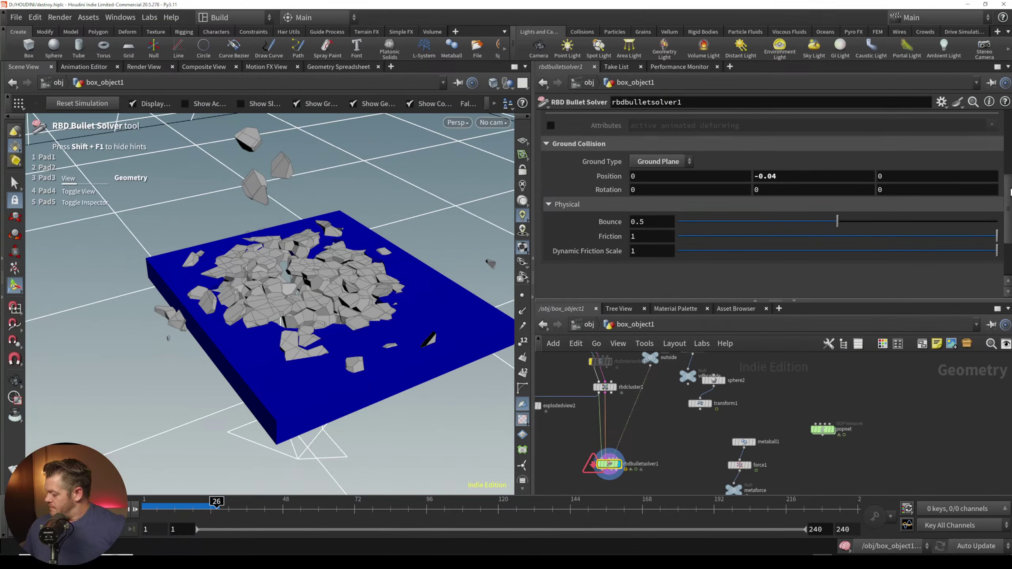
Step: Set the Collision Shape of rbdbulletsolver1's collision geometry to Concave and replay the simulation from the first frame
drag(1010, 193, 1011, 112)
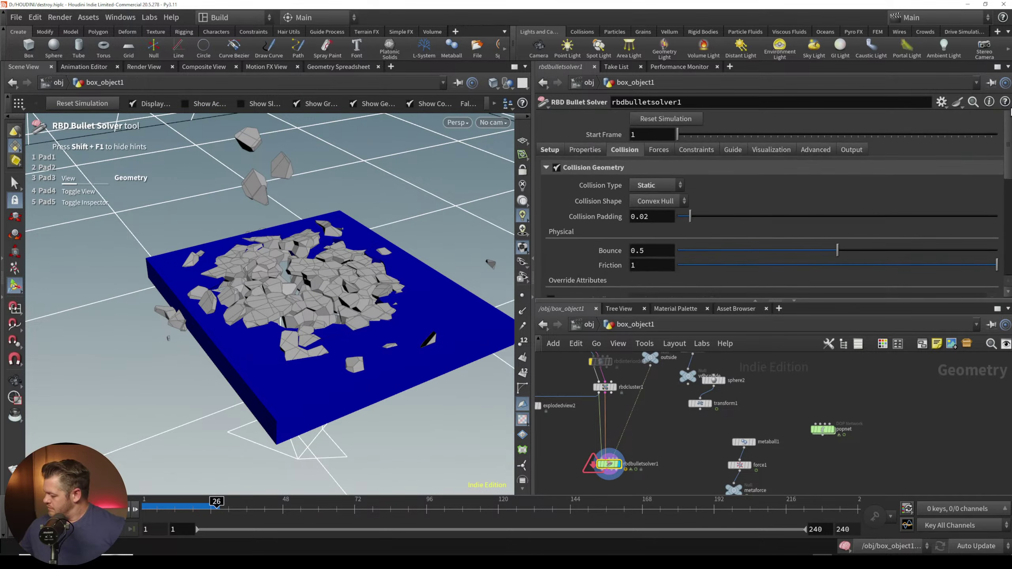
click(675, 185)
click(675, 185)
click(682, 201)
click(670, 227)
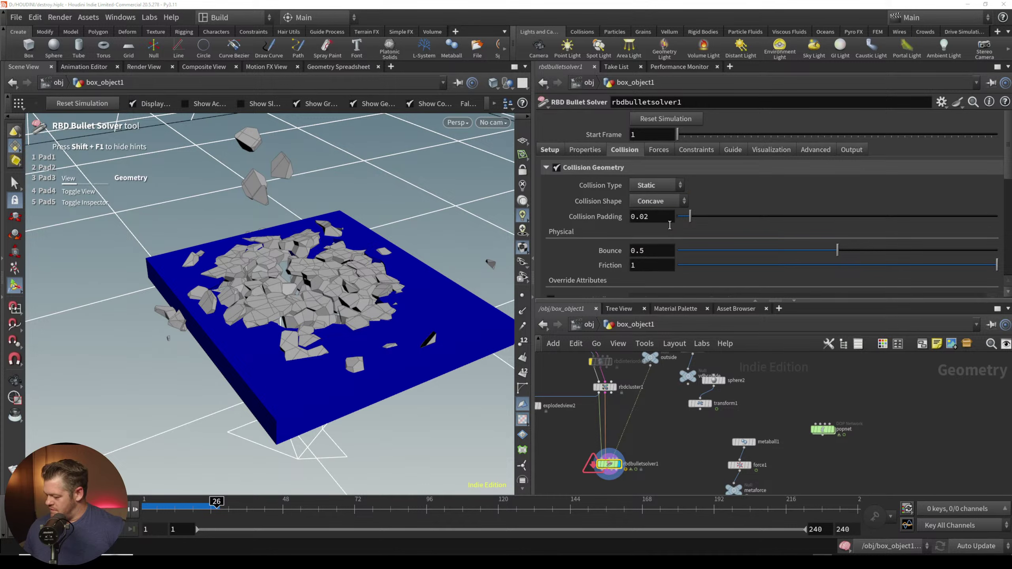
key(ctrl+Up)
key(Up)
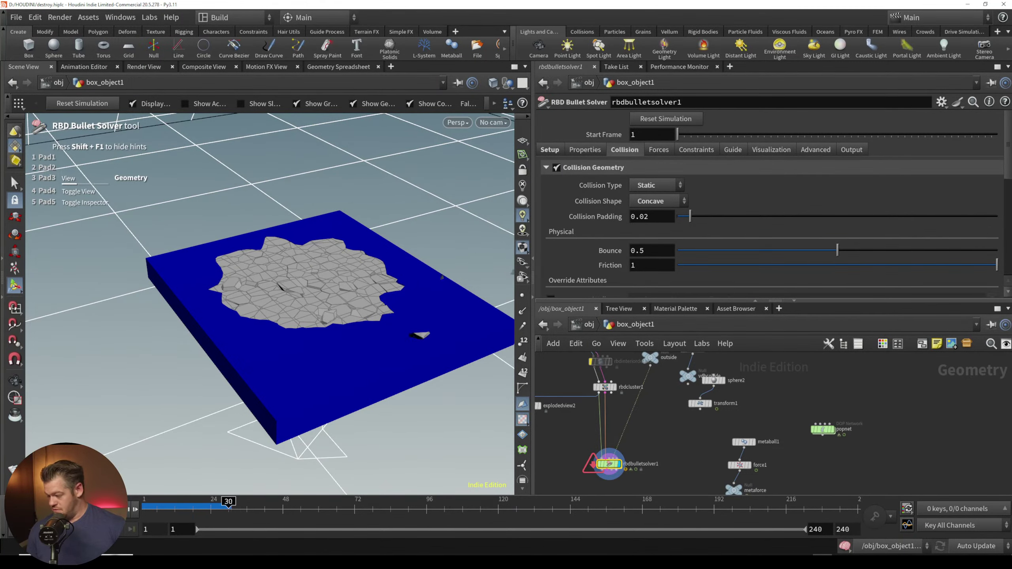
Step: Reopen the forces network inside rbdbulletsolver1
middle_drag(671, 429, 640, 457)
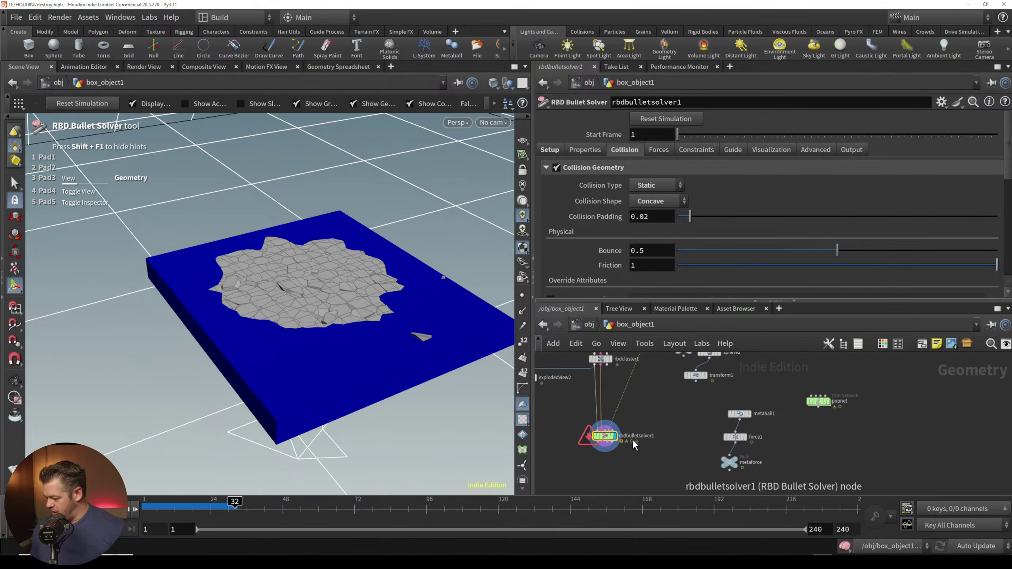
middle_drag(723, 339, 713, 364)
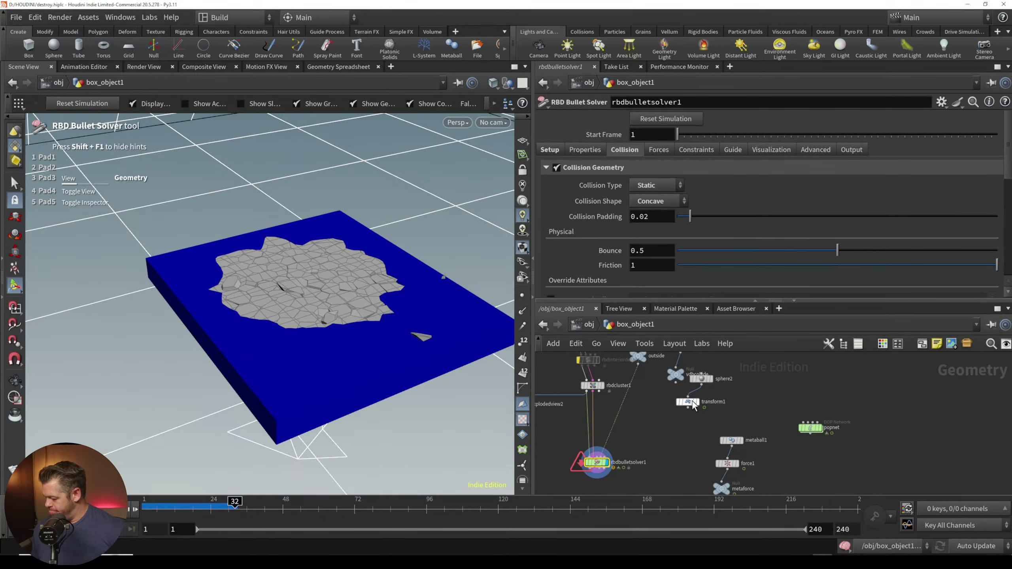
double_click(598, 465)
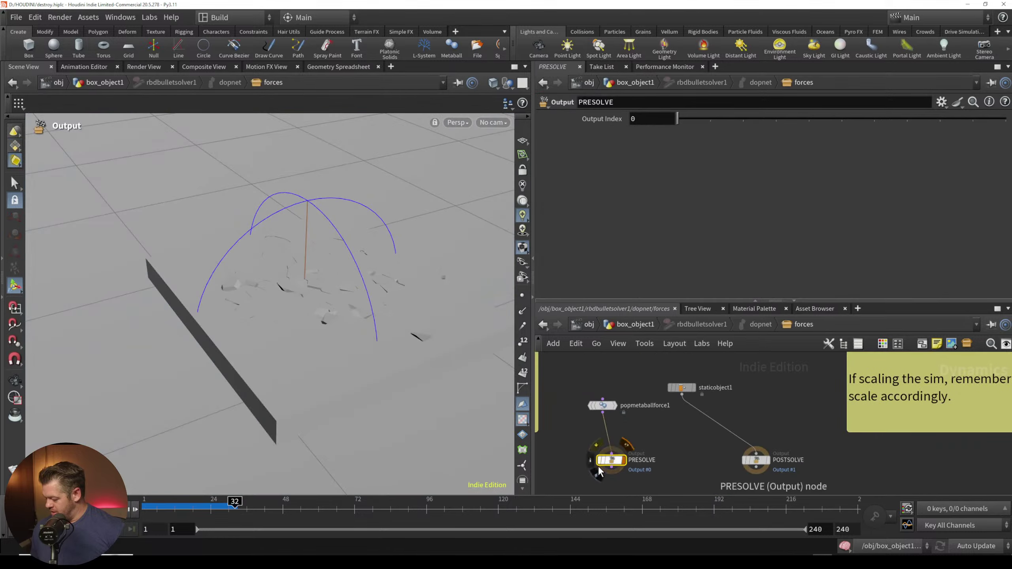
Step: Return to the box_object1 network, play the bullet solver simulation and rewind to frame 1
click(602, 405)
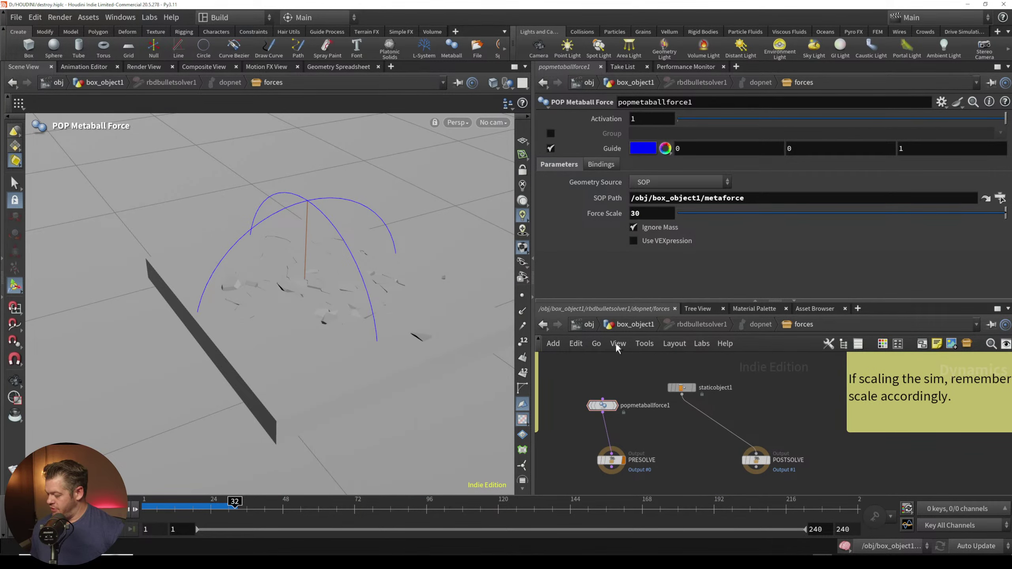
click(621, 325)
key(ctrl+Up)
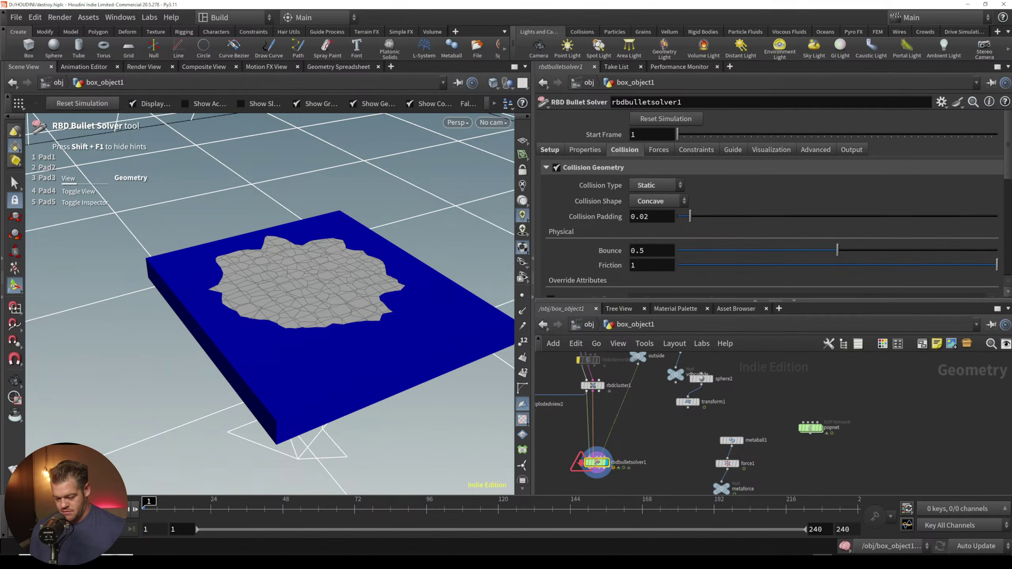
key(Up)
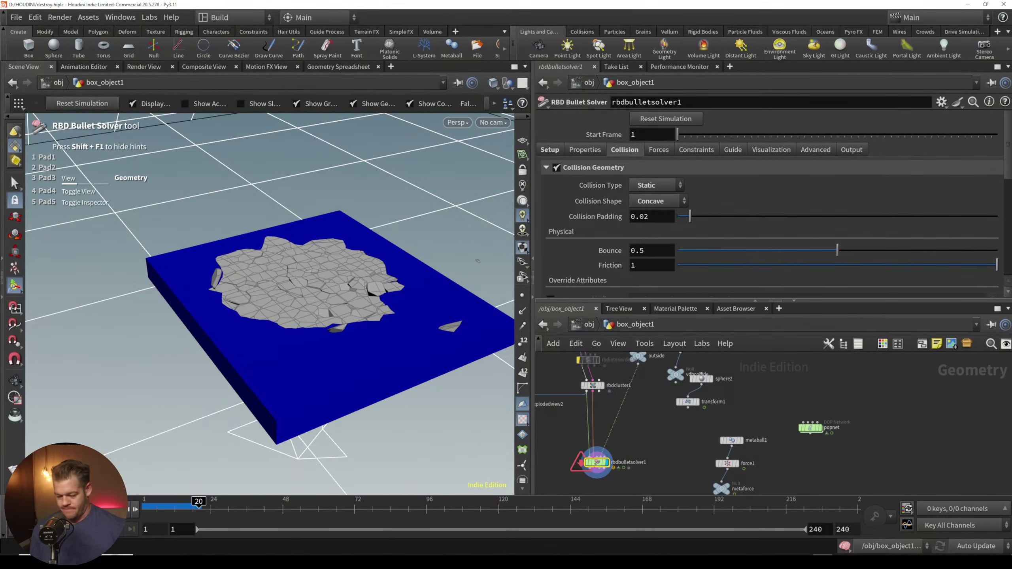
key(ctrl+Up)
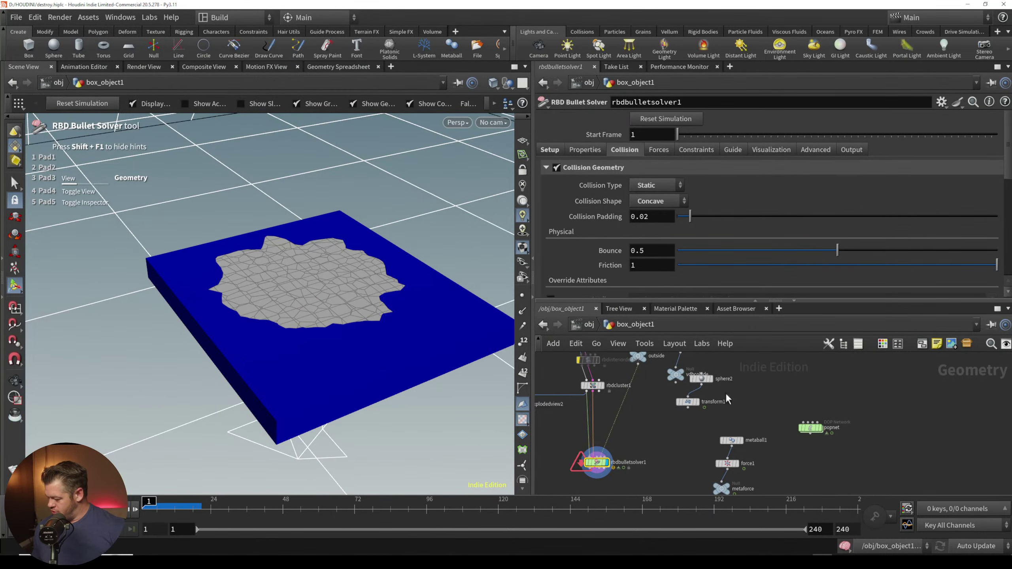
Step: Delete the sphere2 and transform1 nodes from the box_object1 network
drag(688, 402, 692, 441)
drag(736, 369, 686, 425)
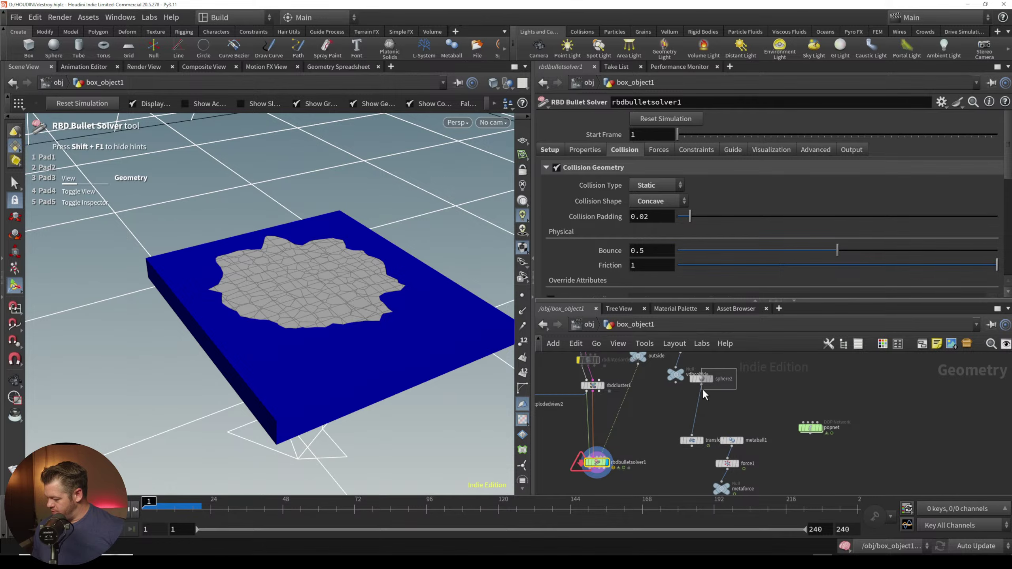
click(705, 380)
key(Delete)
key(Delete)
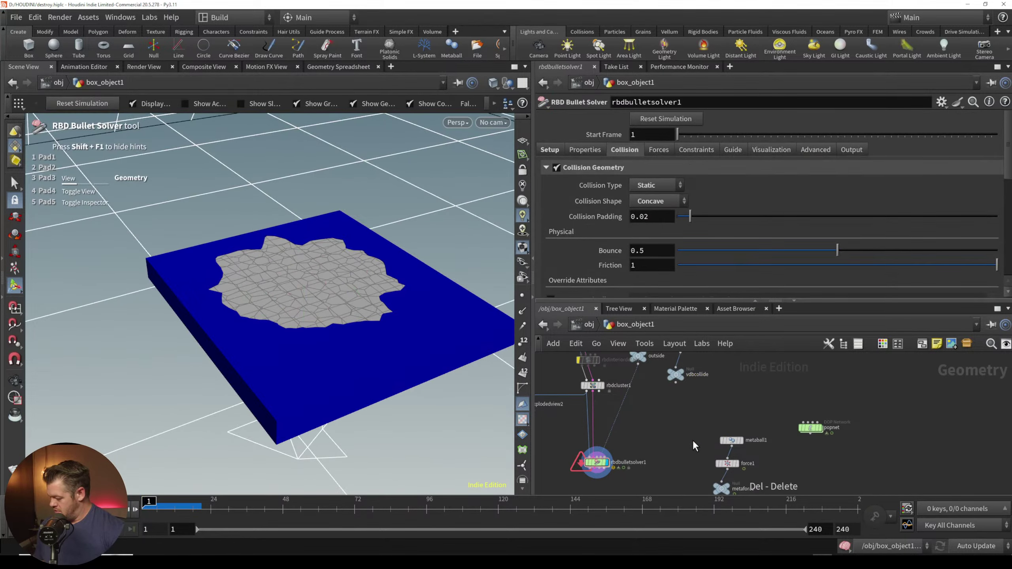
Step: Move metaball1 upward along Y so its center sits at about 0.074
click(730, 440)
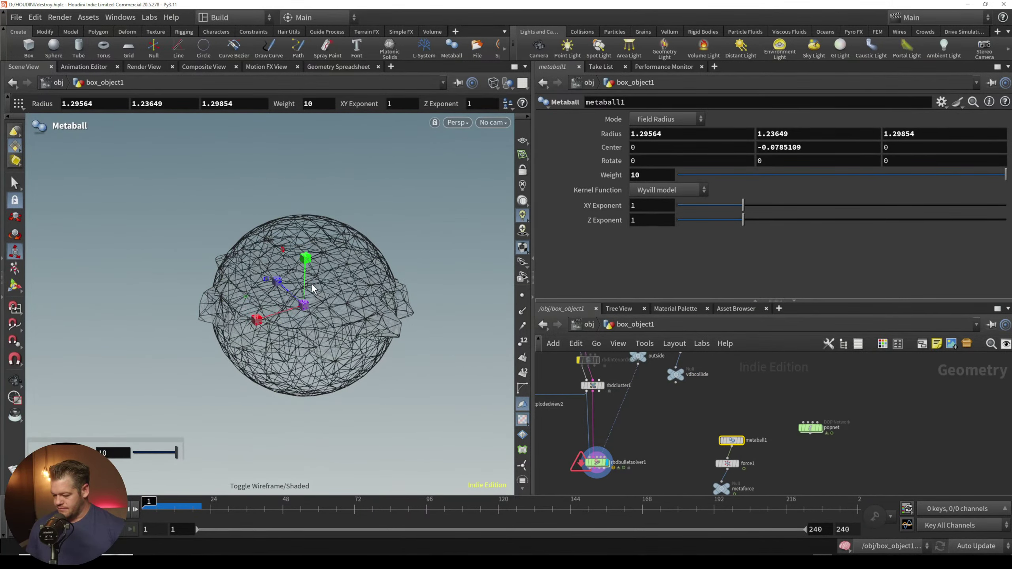
key(Escape)
drag(316, 290, 320, 317)
key(Return)
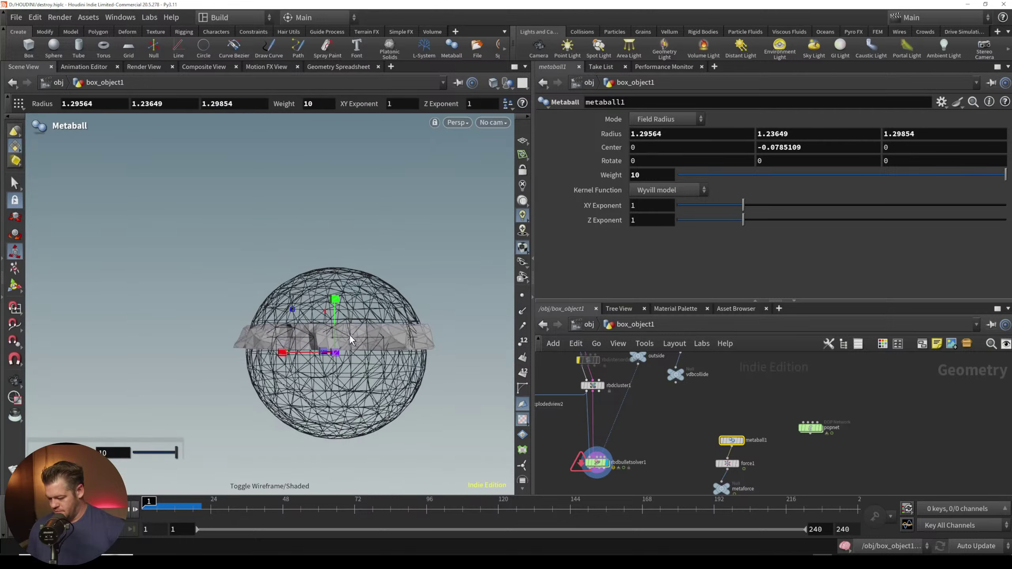
key(w)
key(e)
key(w)
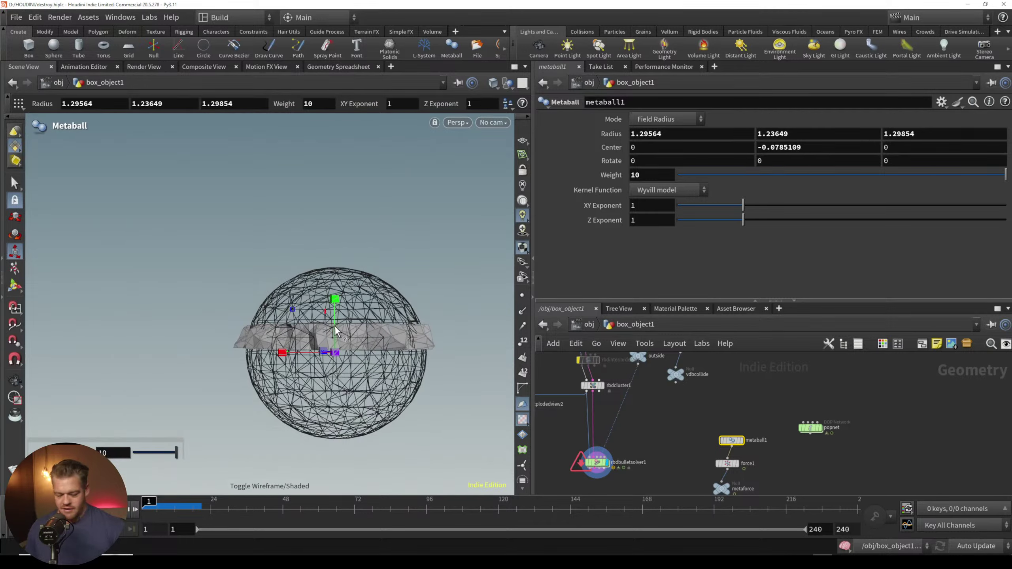
key(t)
drag(335, 288, 335, 286)
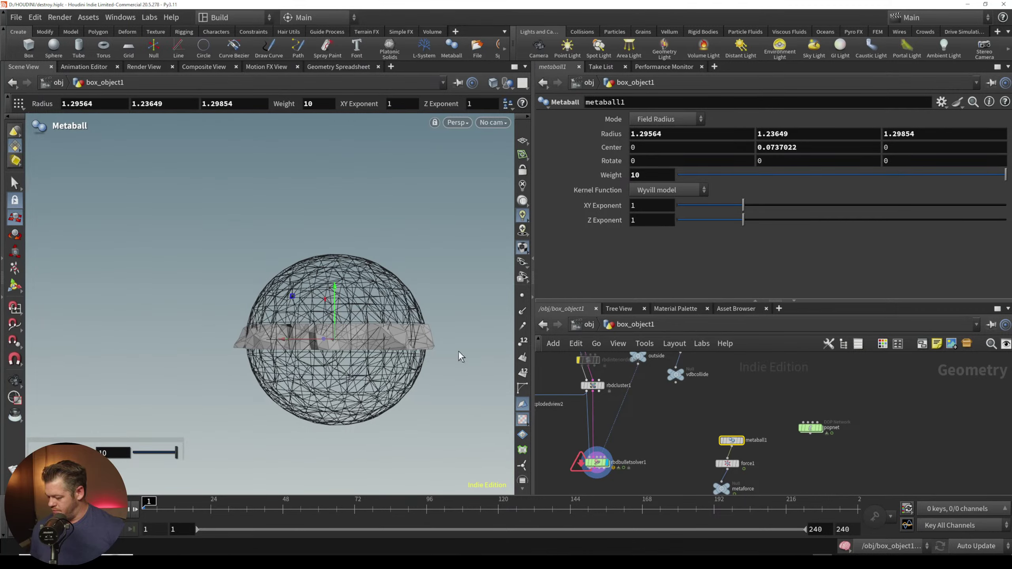
scroll(406, 419, down, 3)
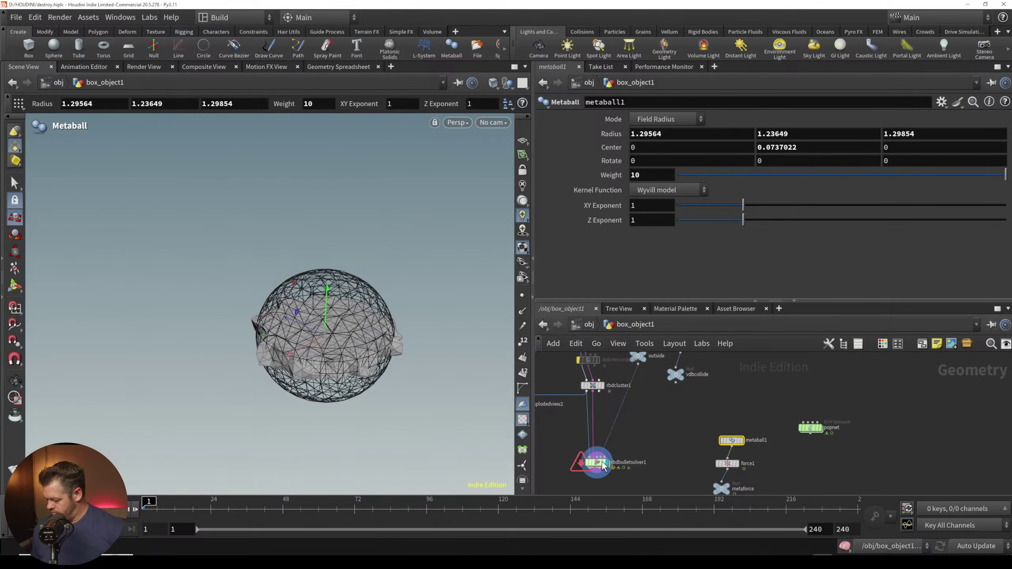
Step: Play the rbdbulletsolver1 simulation with the repositioned metaball and rewind to frame 1
click(593, 463)
key(Up)
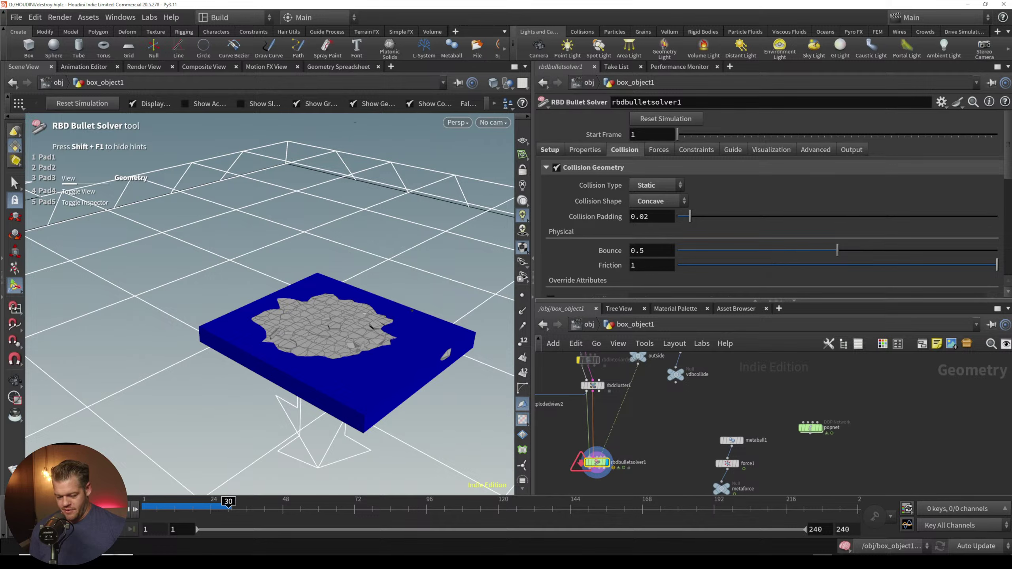
key(ctrl+Up)
Step: Set the bullet solver's collision shape to Box, play the simulation and rewind it
middle_drag(644, 402, 642, 419)
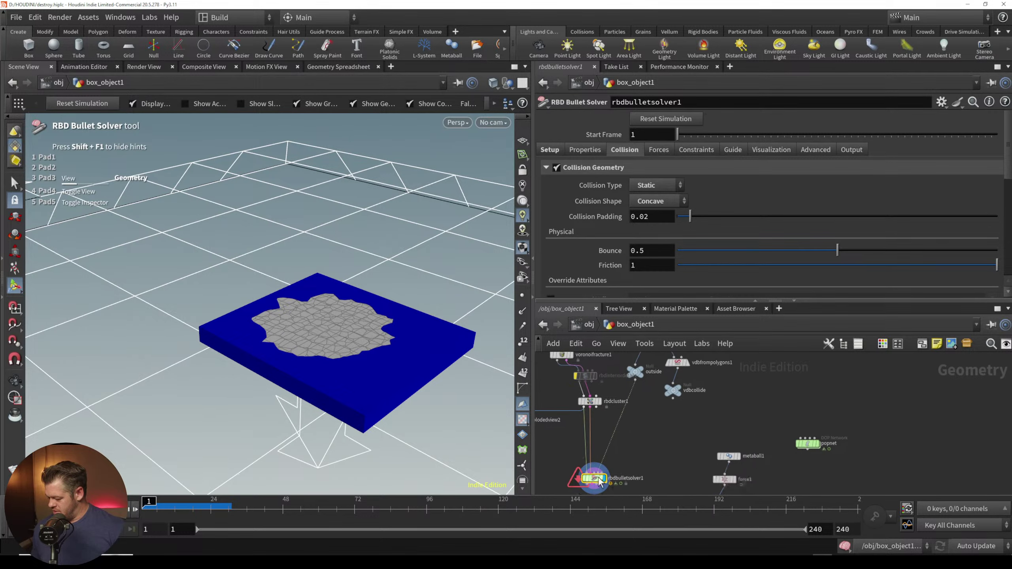
click(670, 201)
click(664, 233)
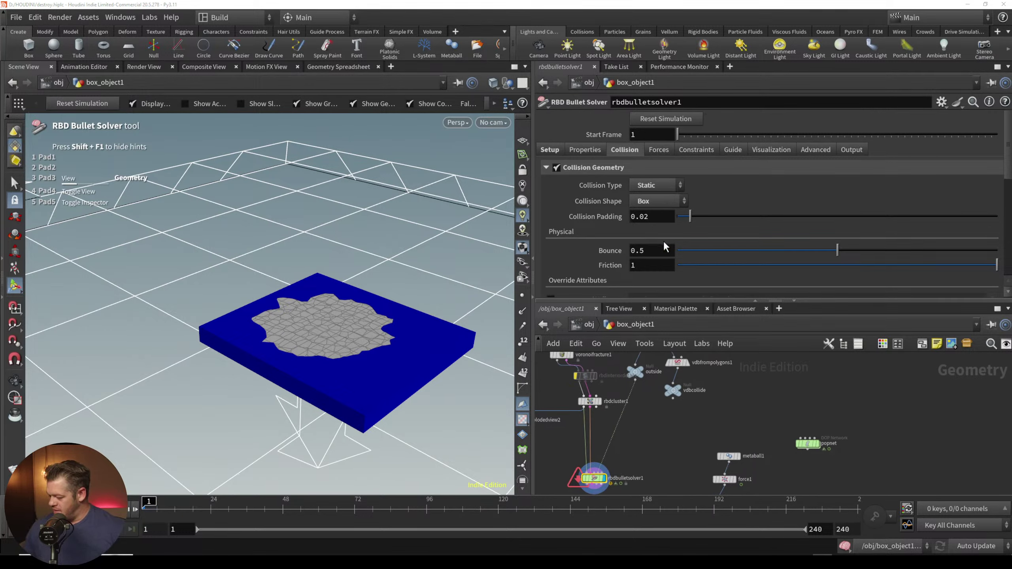
key(Up)
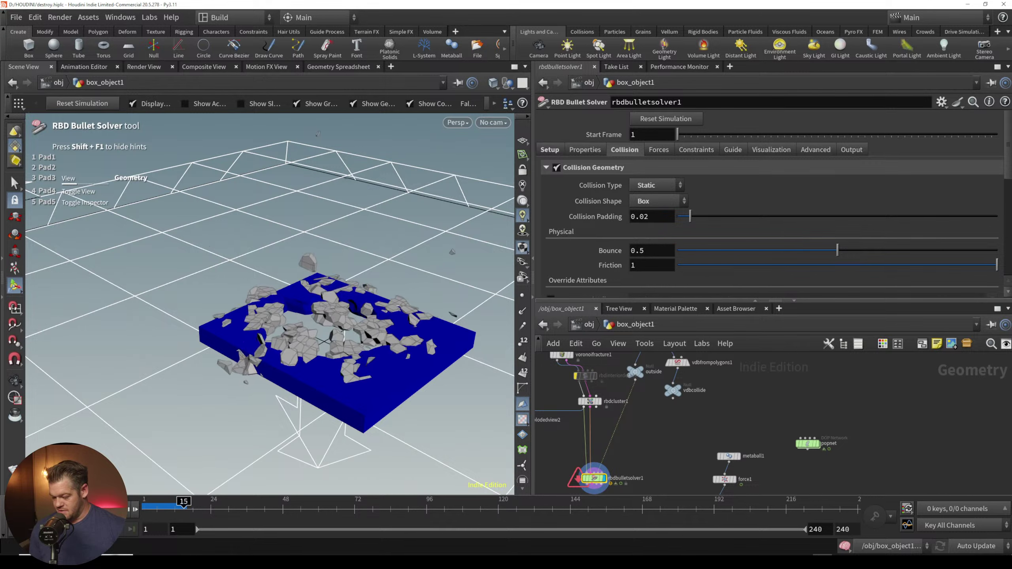
key(ctrl+Up)
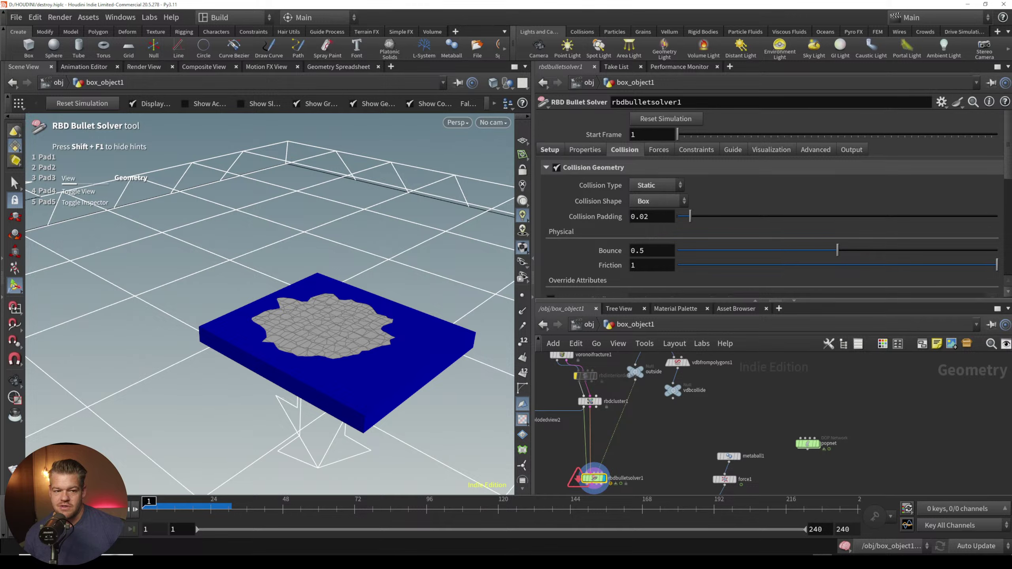
Step: Set the bullet solver's collision shape to Sphere, play the simulation and rewind it
click(671, 201)
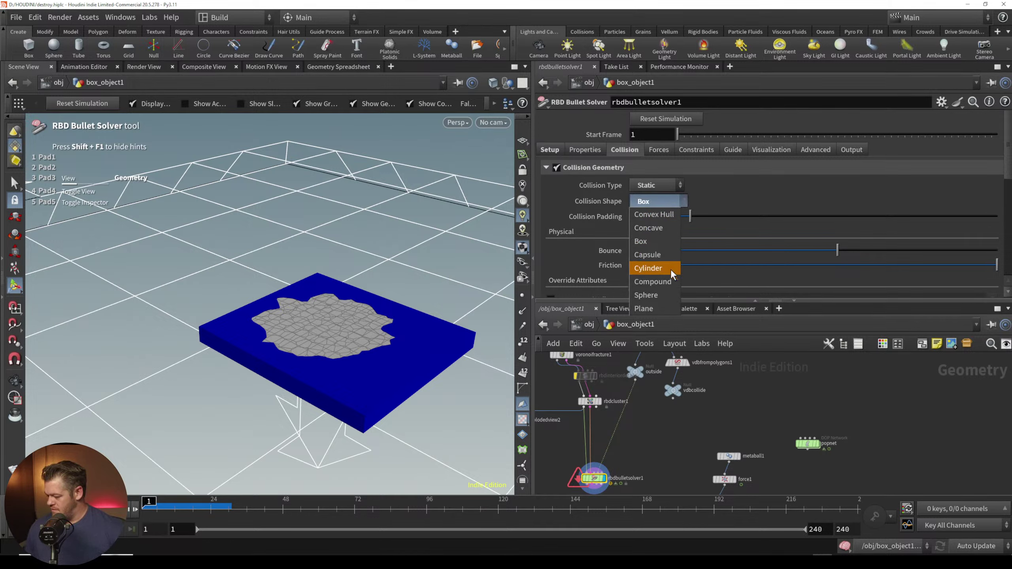
click(657, 295)
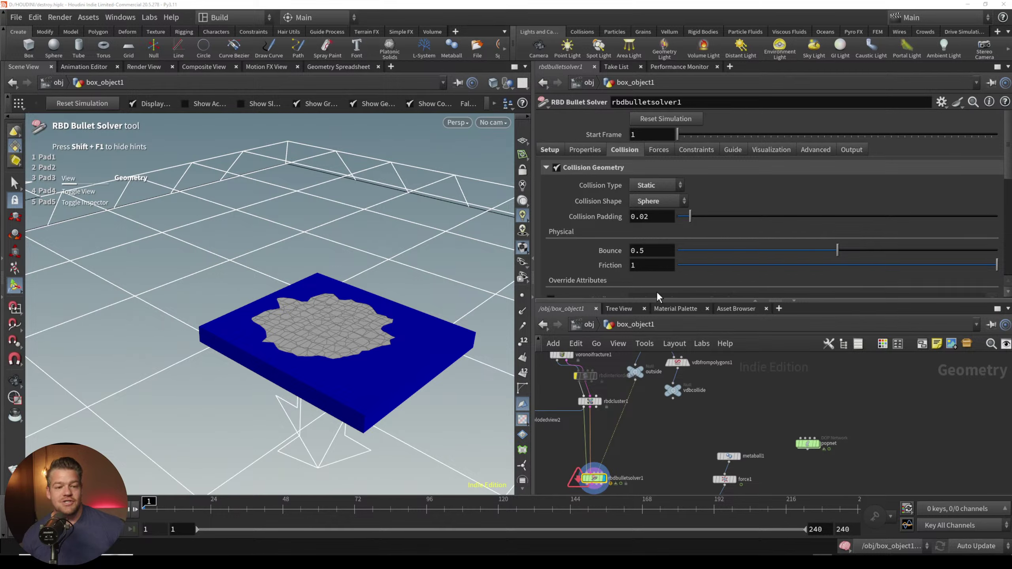
key(Up)
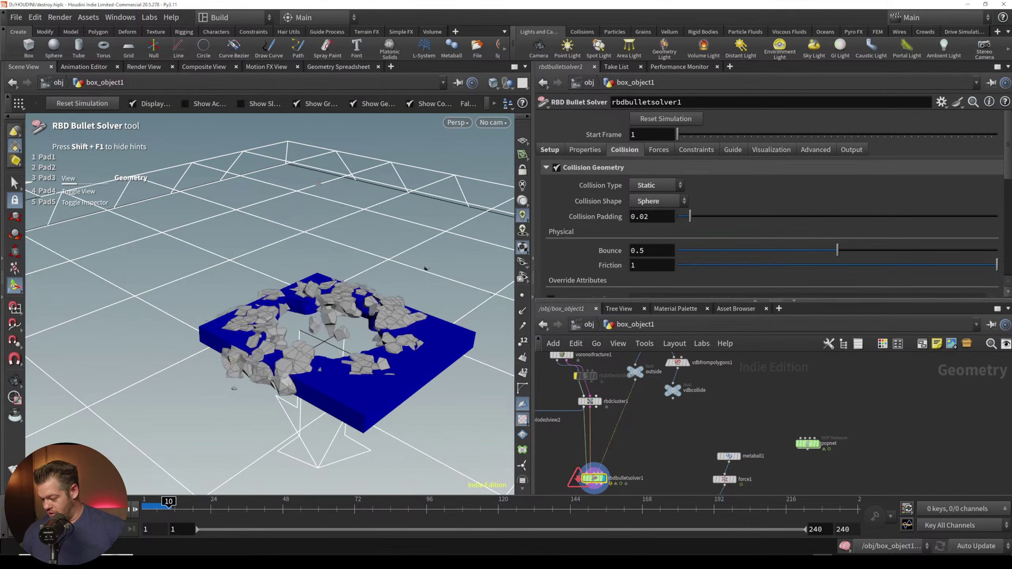
key(ctrl+Up)
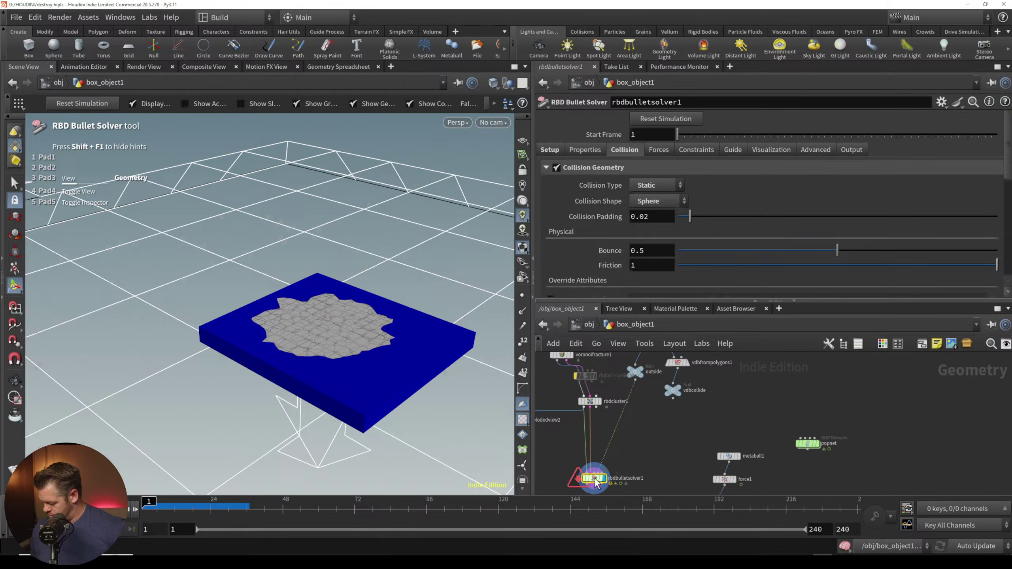
double_click(586, 470)
key(h)
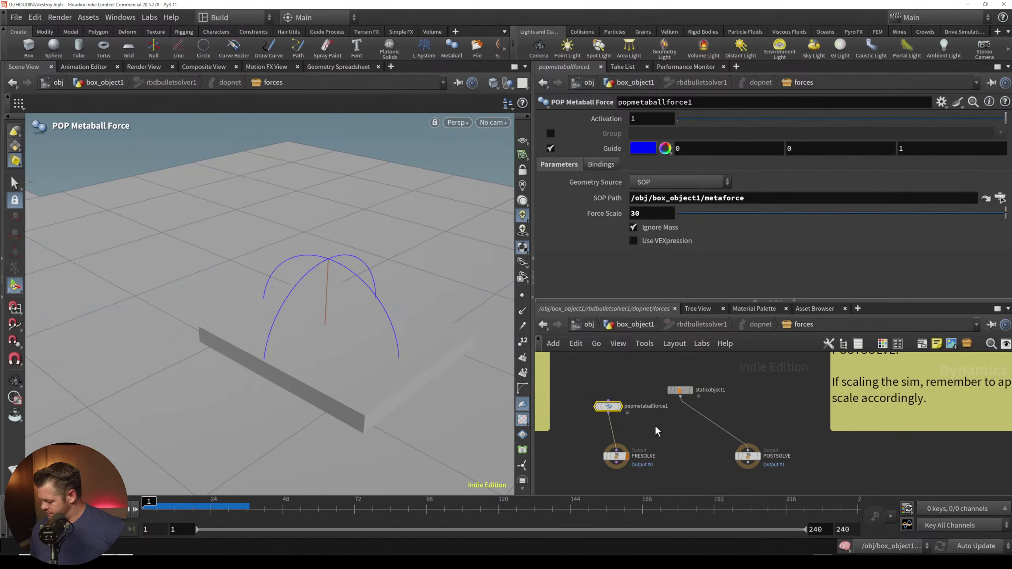
key(u)
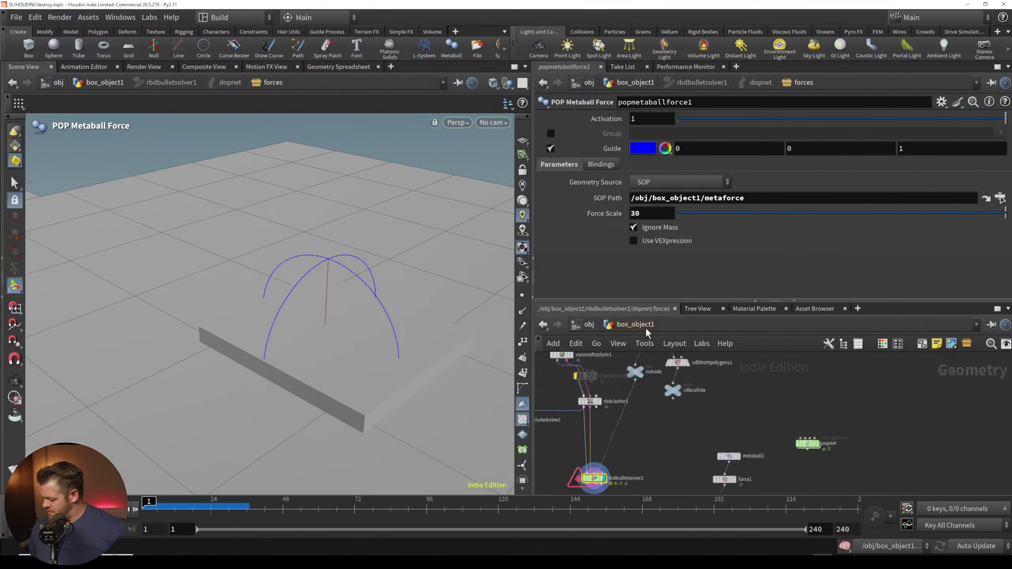
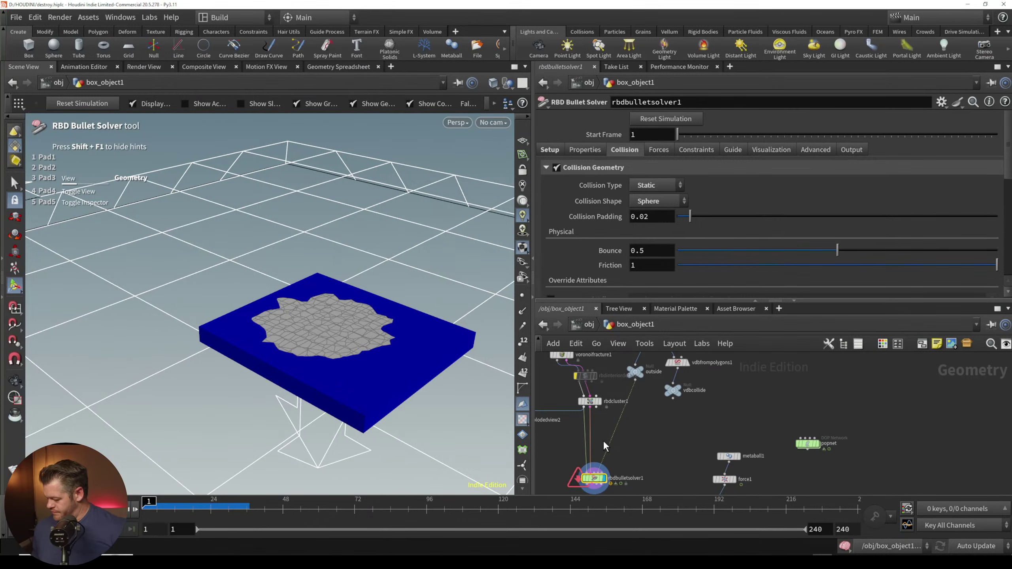
middle_drag(603, 440, 640, 420)
key(Tab)
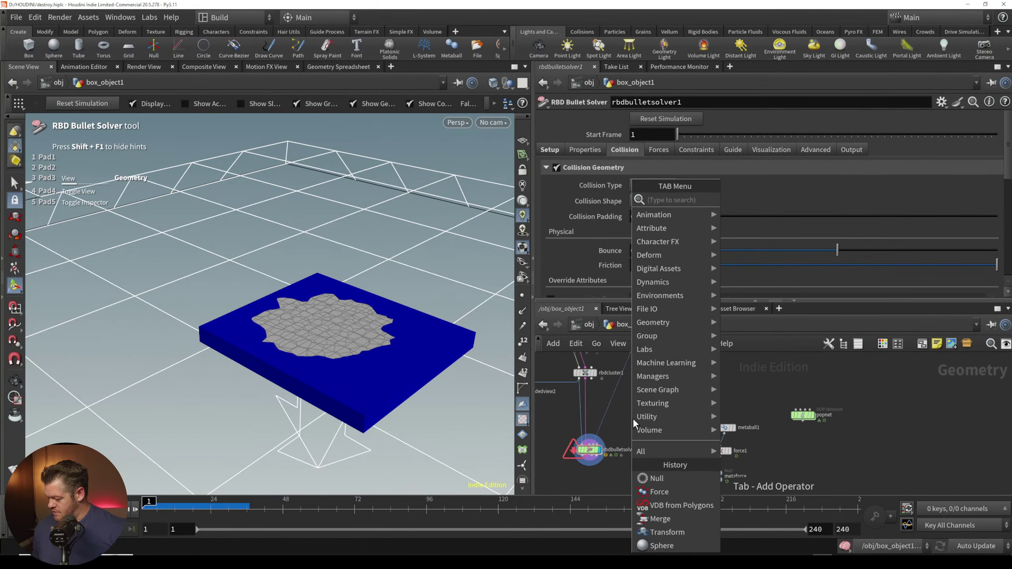
text(sta)
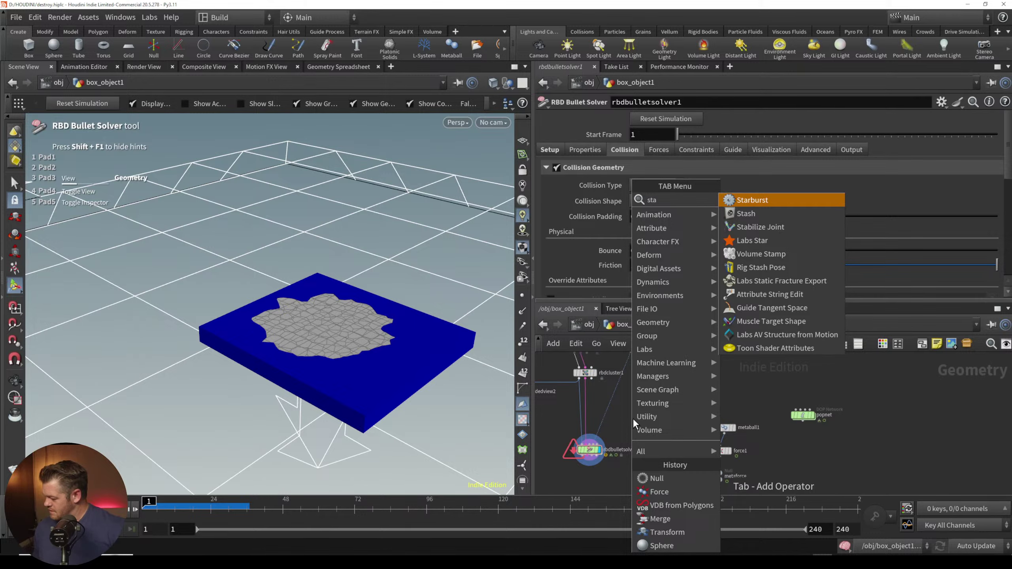
key(BackSpace)
key(BackSpace)
key(BackSpace)
click(794, 384)
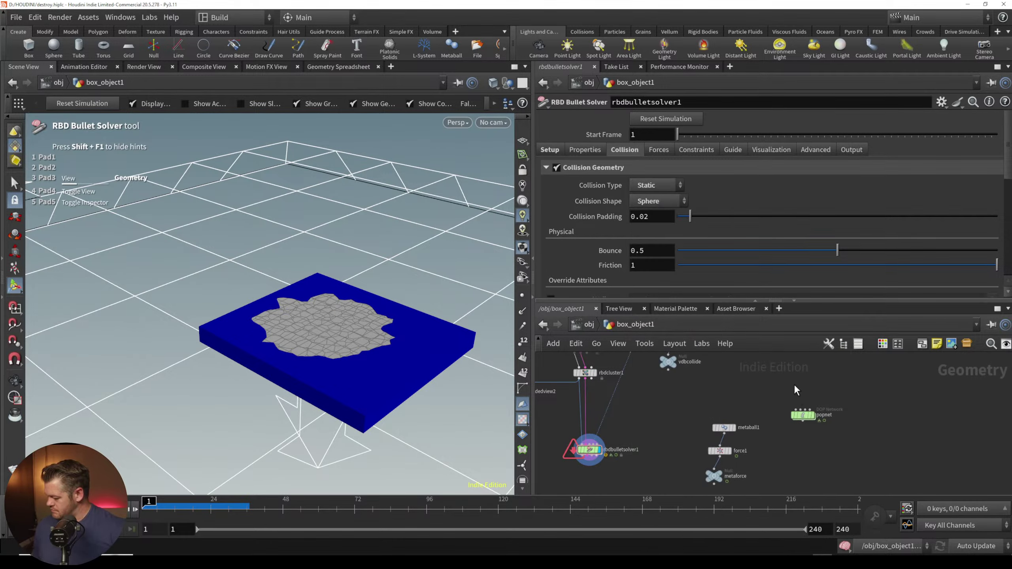
Step: Inside the solver's forces network, try Use Volume Collisions as staticobject1's collision detection and restore Use Solver Default
double_click(601, 456)
scroll(667, 409, up, 3)
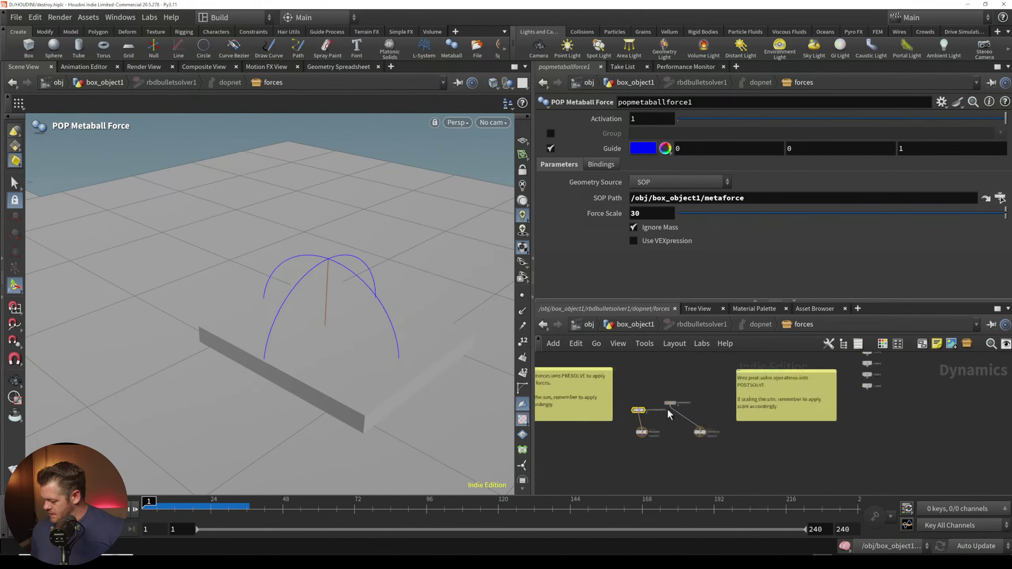
drag(699, 388, 726, 391)
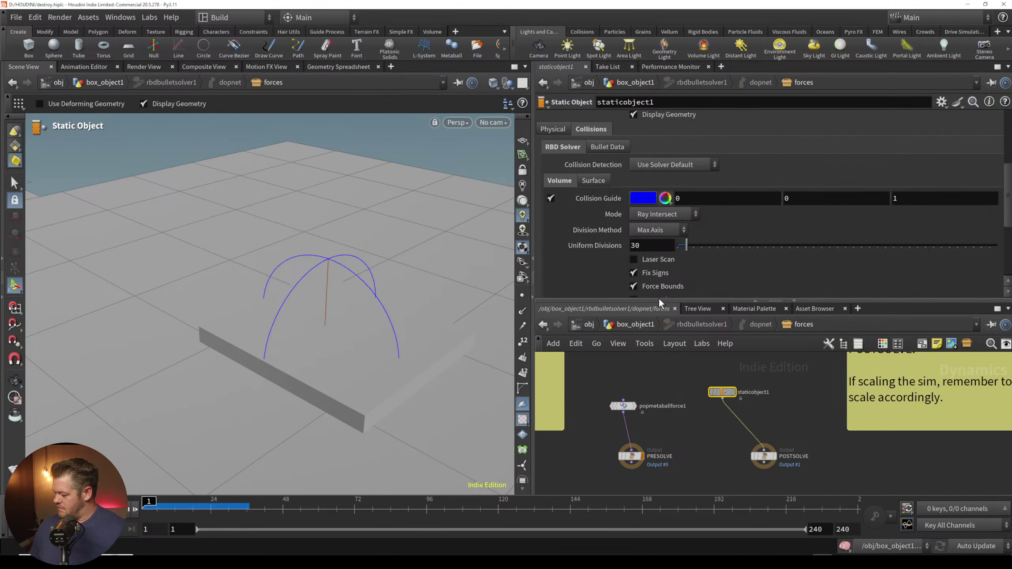
click(713, 165)
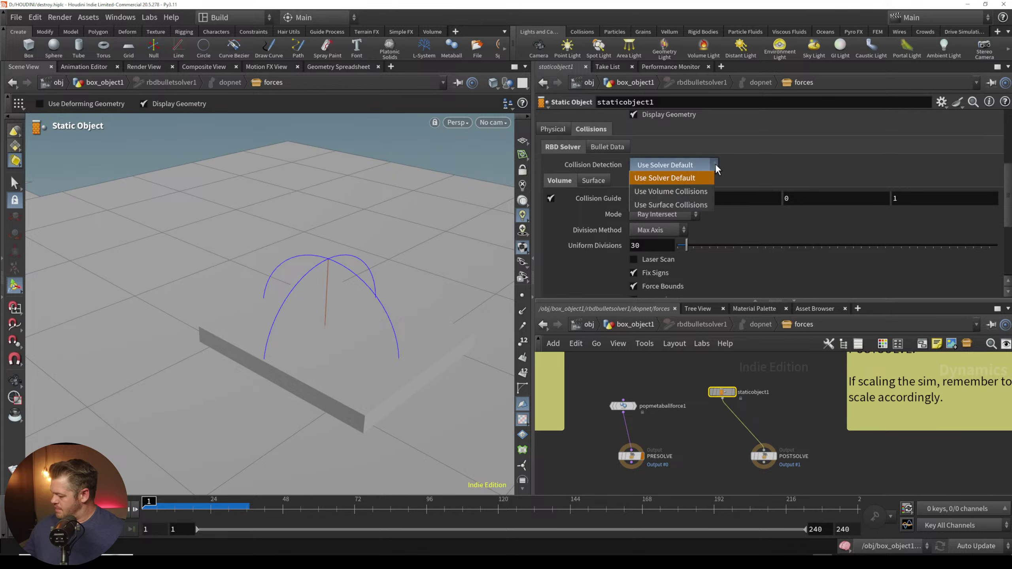
click(699, 191)
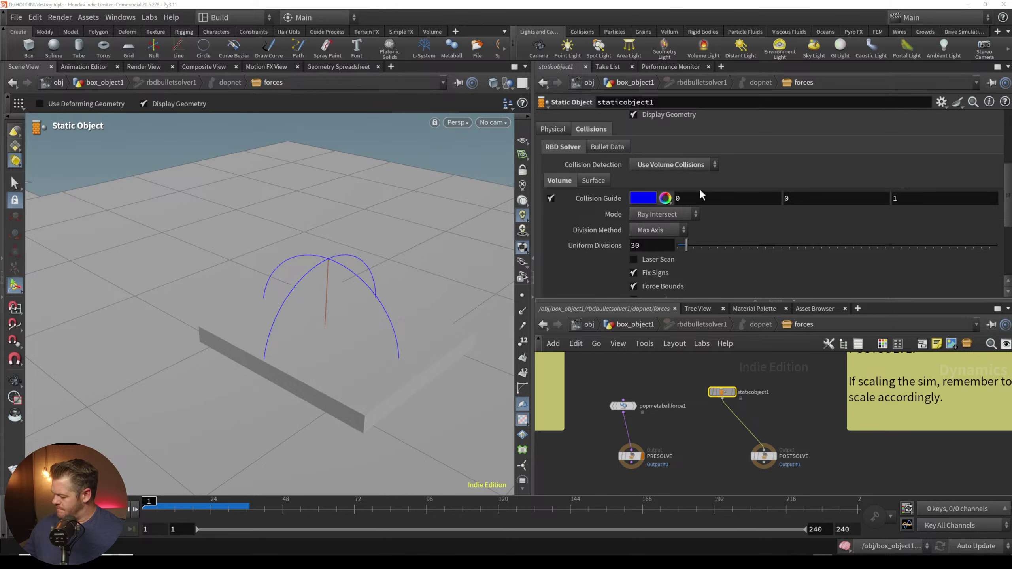
click(709, 164)
click(695, 179)
drag(1008, 176, 1008, 108)
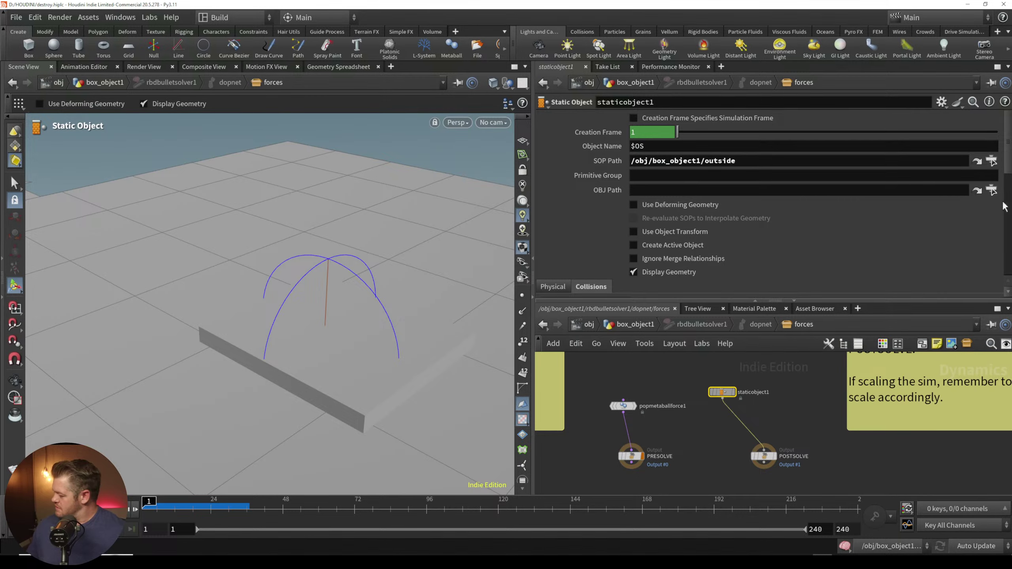
click(991, 190)
click(892, 119)
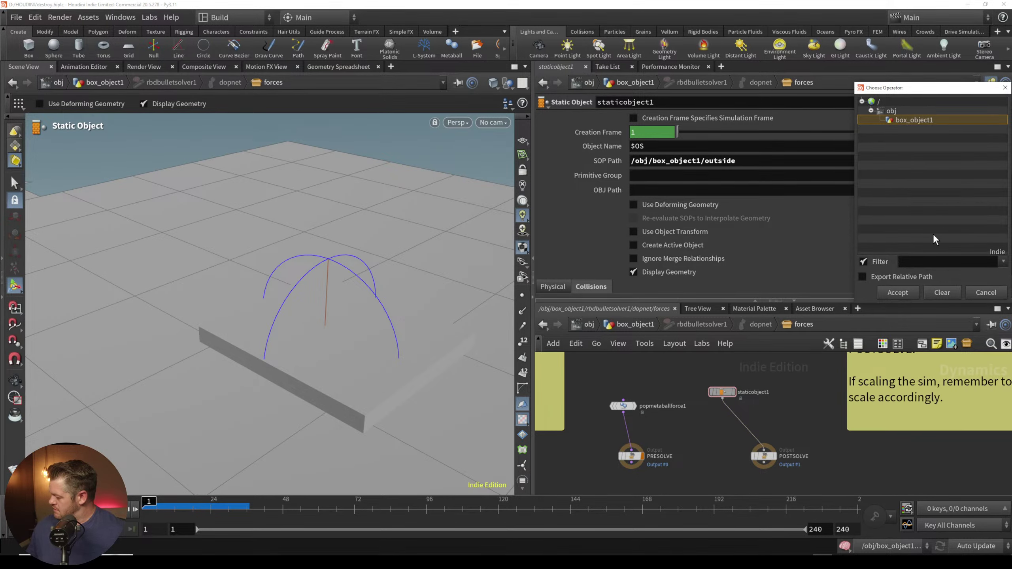
click(979, 292)
Step: Return from the solver's forces network to the box_object1 geometry network
click(633, 324)
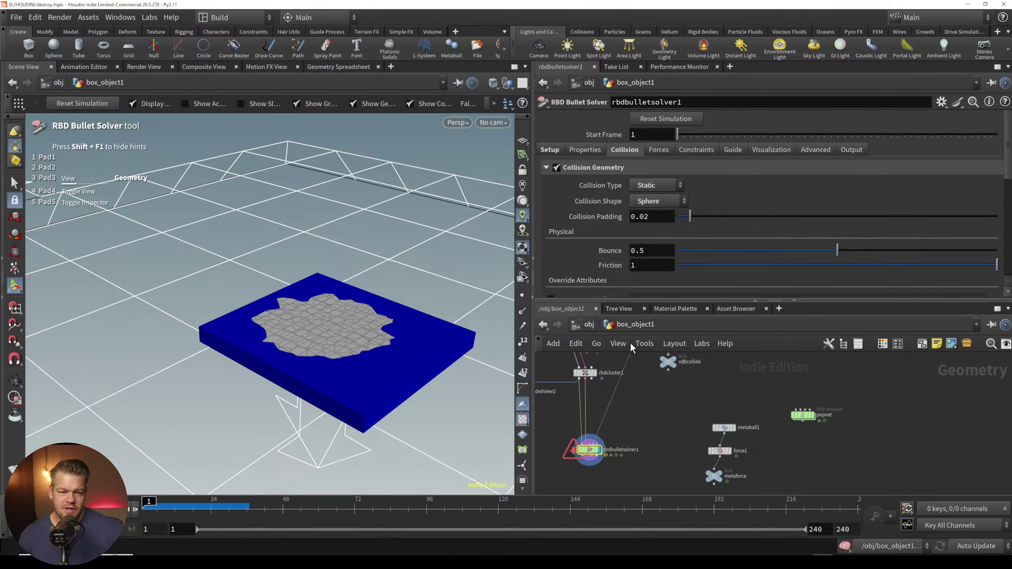
middle_drag(631, 435, 629, 451)
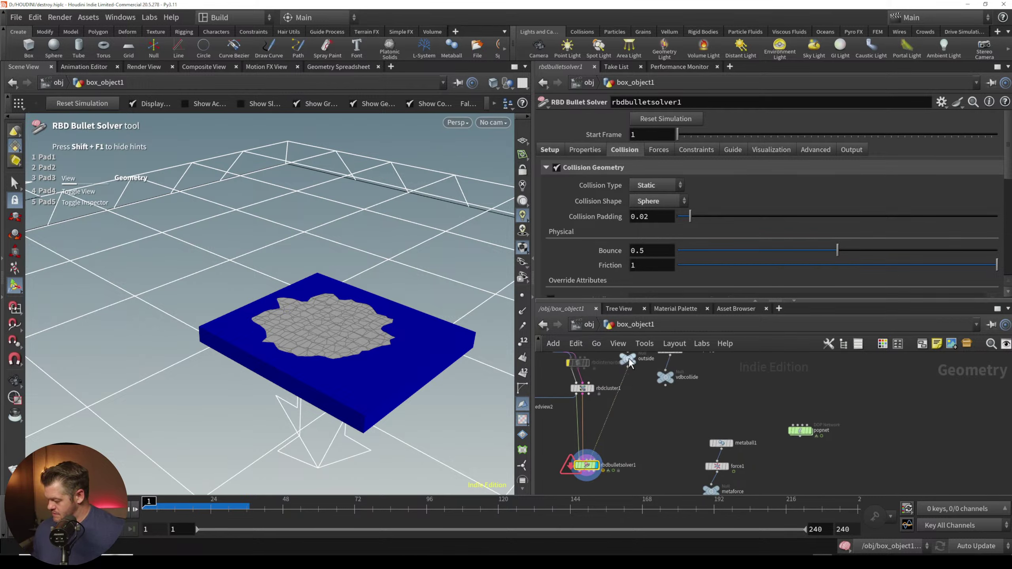
middle_drag(627, 385, 621, 438)
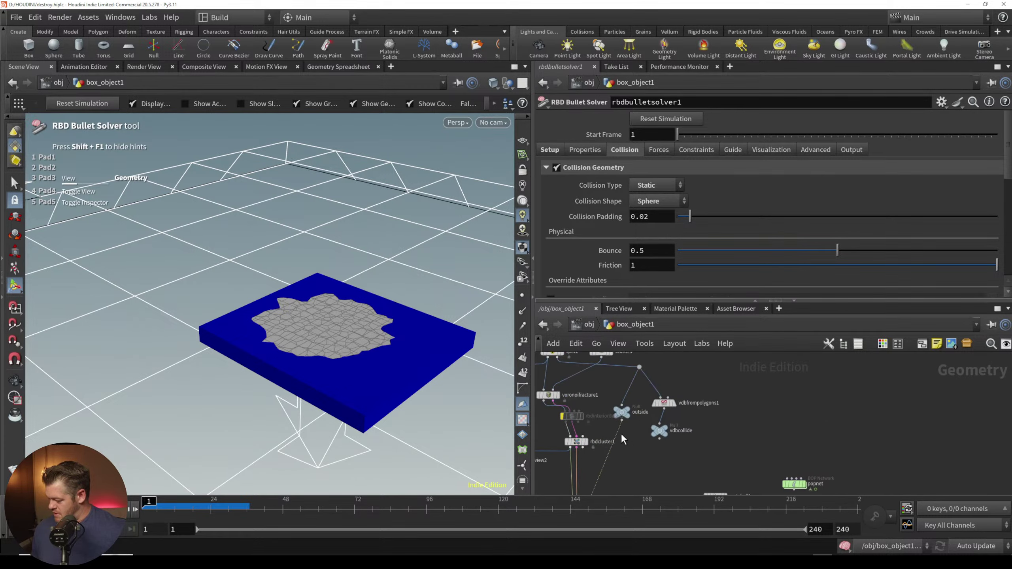
Step: Set the bullet solver's collision shape to Convex Hull with Static collision type, play the simulation and rewind it
click(670, 184)
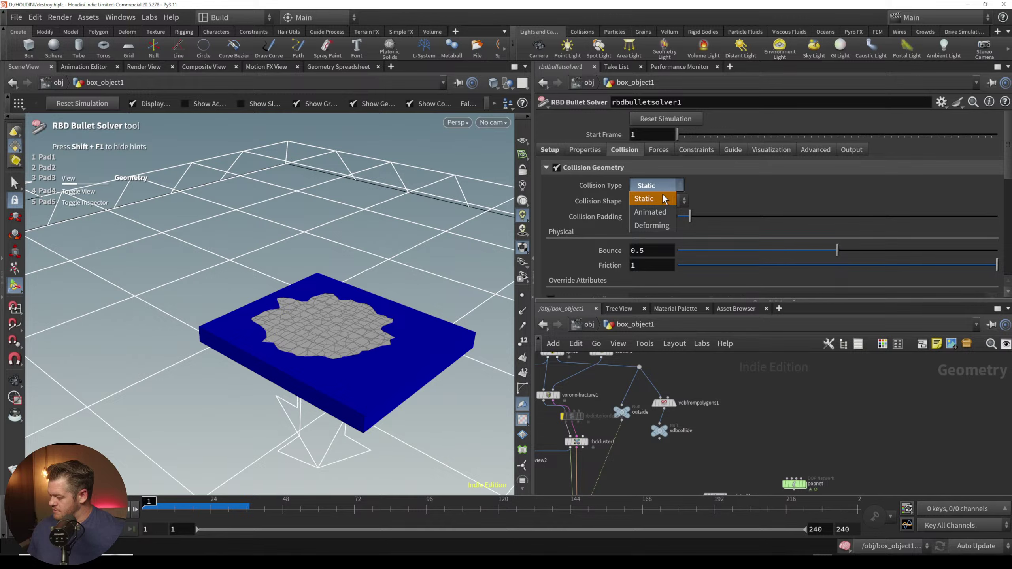
click(667, 199)
click(677, 202)
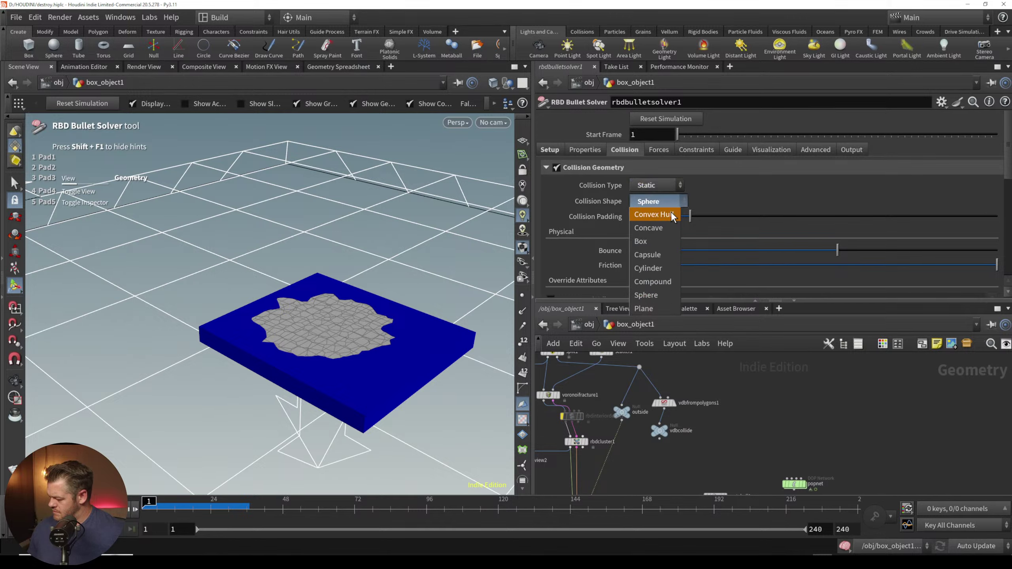
click(670, 212)
scroll(370, 372, down, 2)
alt+drag(371, 373, 401, 330)
alt+middle_drag(400, 330, 399, 311)
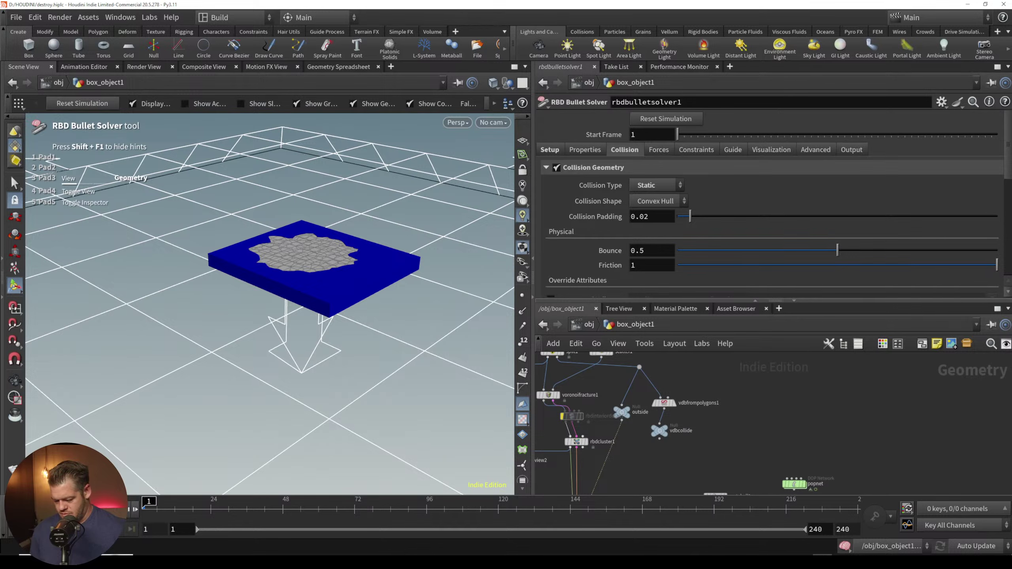
key(Up)
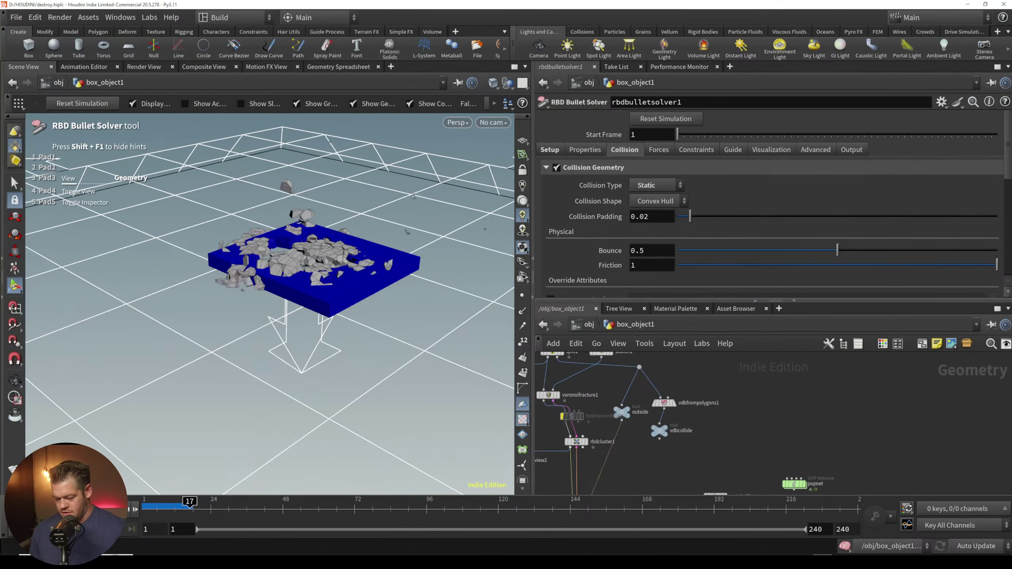
key(ctrl+Left)
Step: Set the bullet solver's collision shape to Concave with Static collision type, play the simulation and rewind it
click(675, 183)
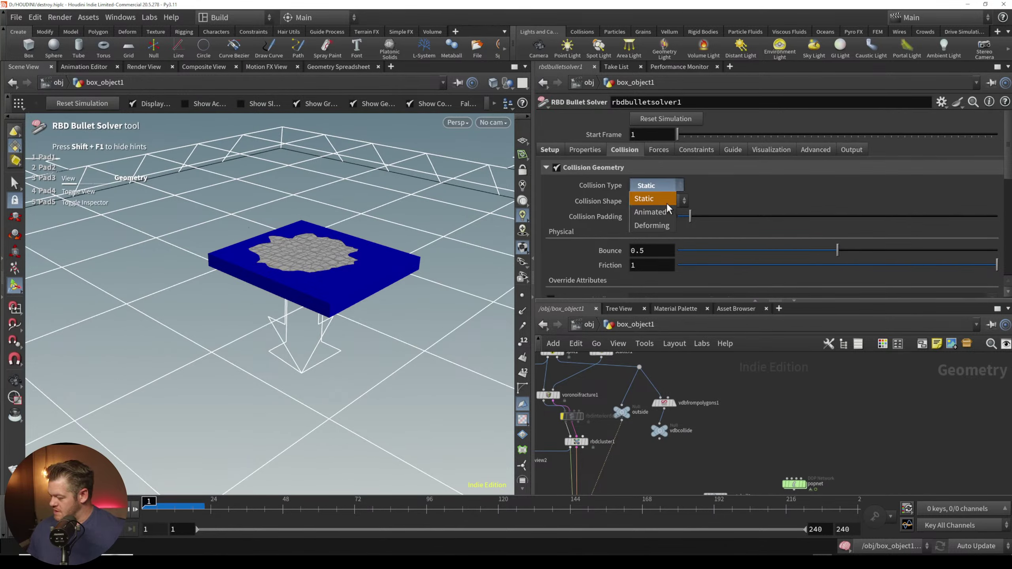
click(666, 202)
click(676, 201)
click(665, 228)
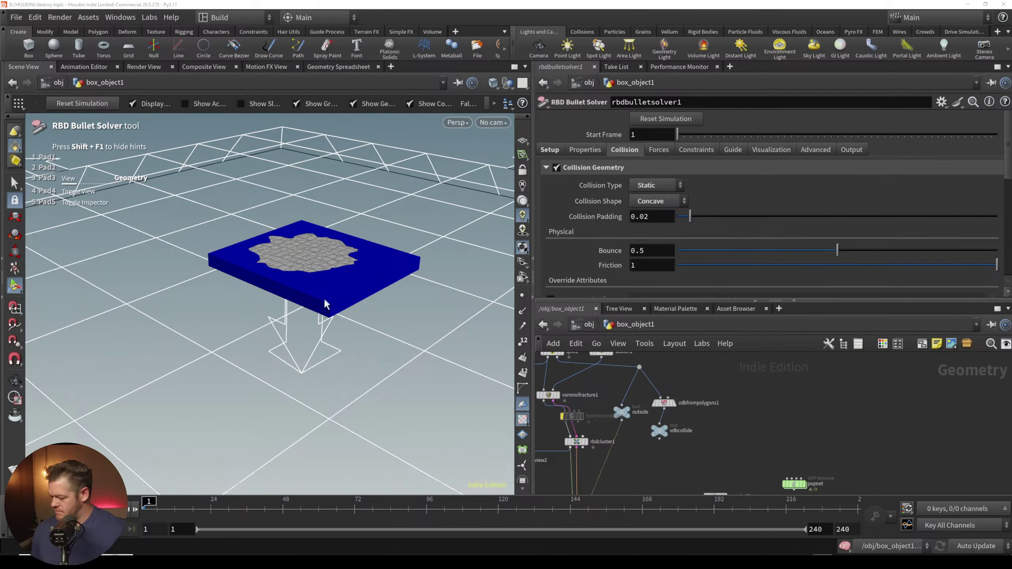
alt+right_drag(324, 301, 354, 270)
alt+drag(355, 269, 328, 294)
key(Up)
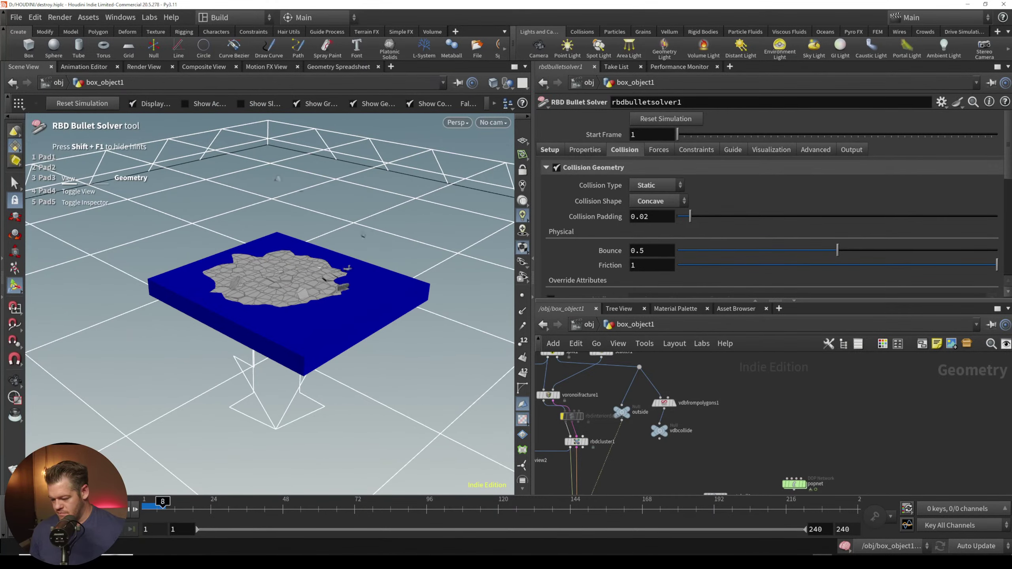
key(ctrl+Up)
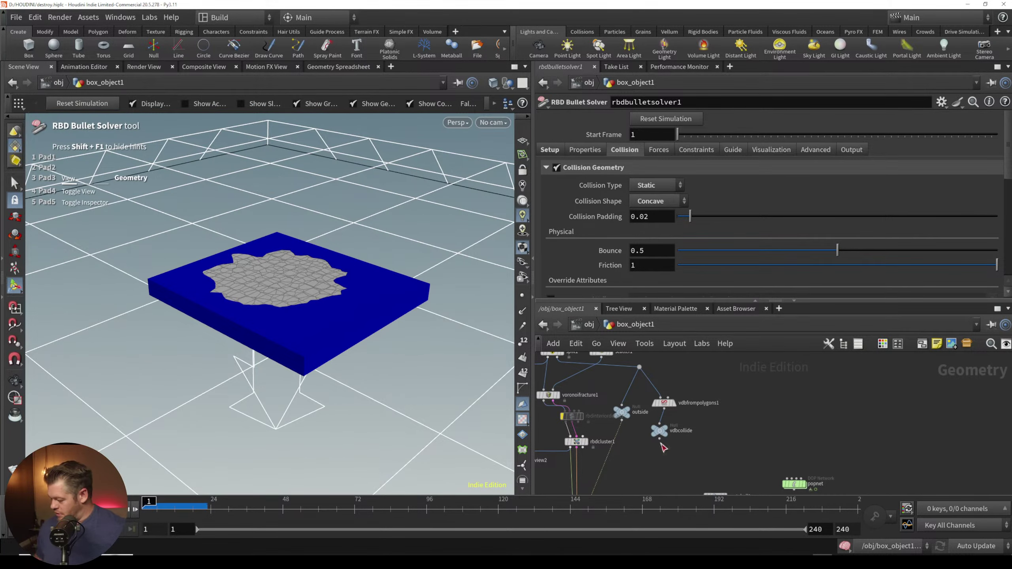
Step: Set popmetaballforce1's Force Scale to 300 inside the solver's forces network and return to box_object1
middle_drag(641, 456, 660, 367)
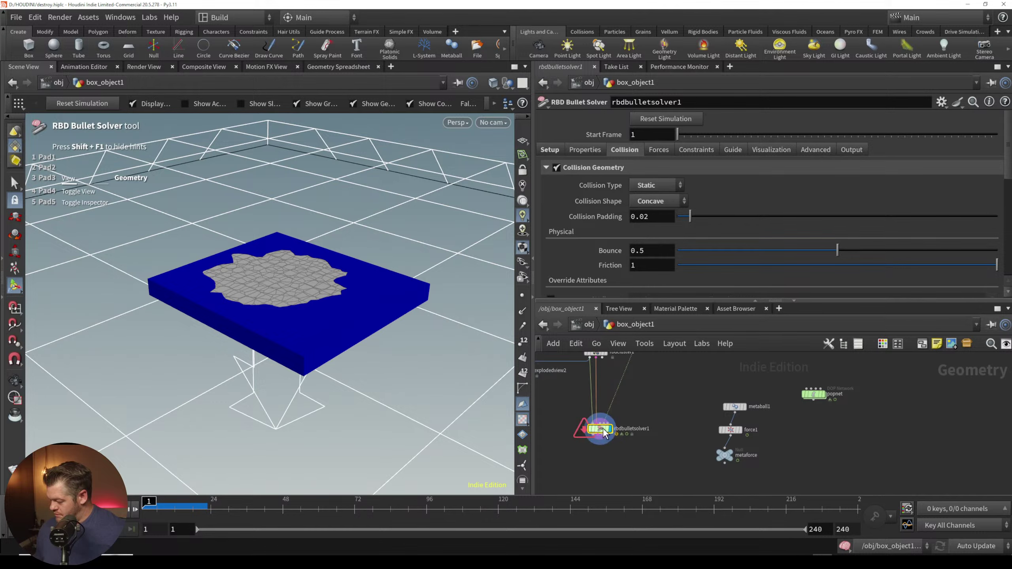
double_click(601, 430)
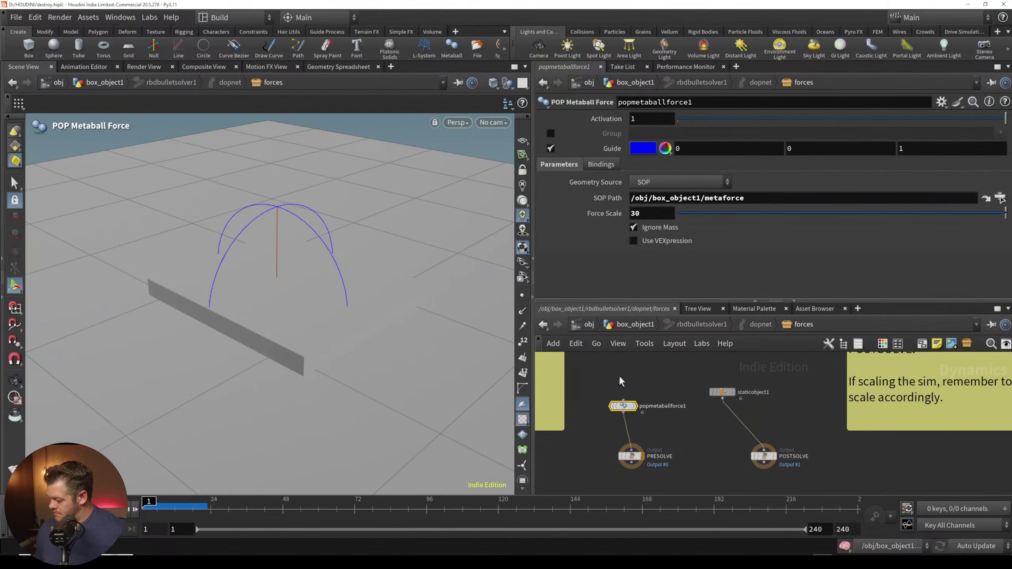
click(646, 217)
key(Return)
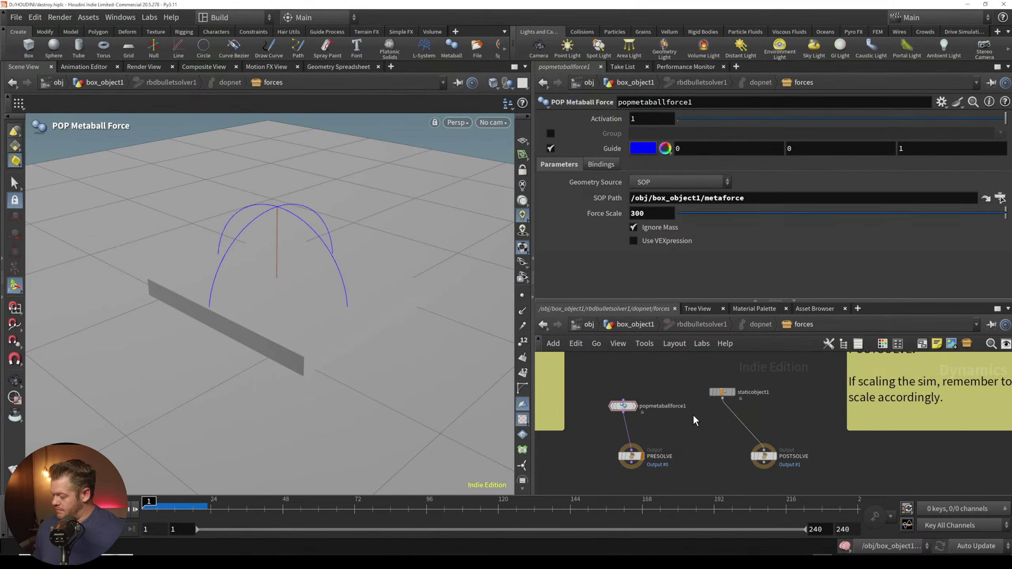
click(630, 324)
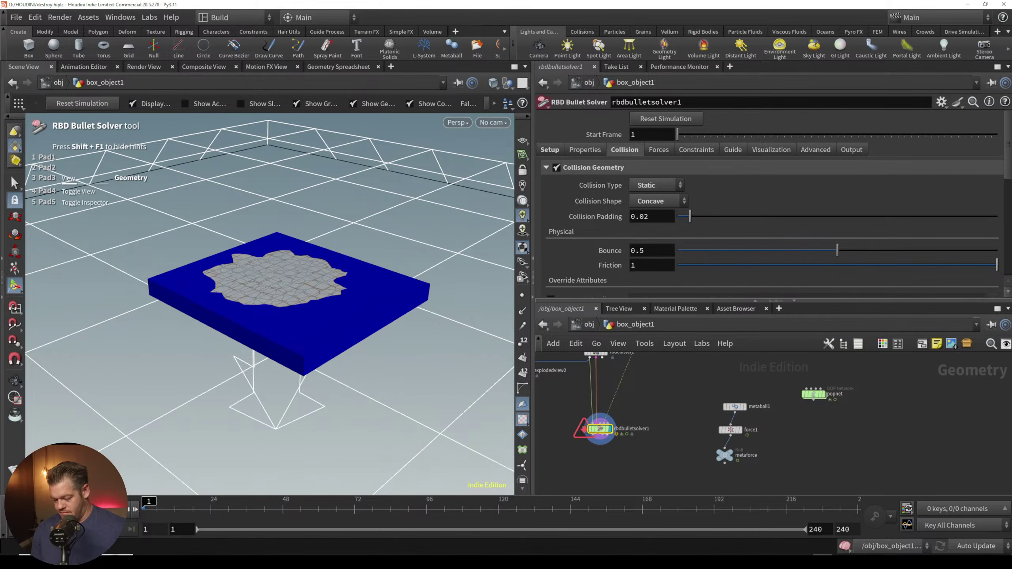
Step: Play the simulation with the stronger metaball force, examine the slab up close, advance to frame 22 and rewind
key(Escape)
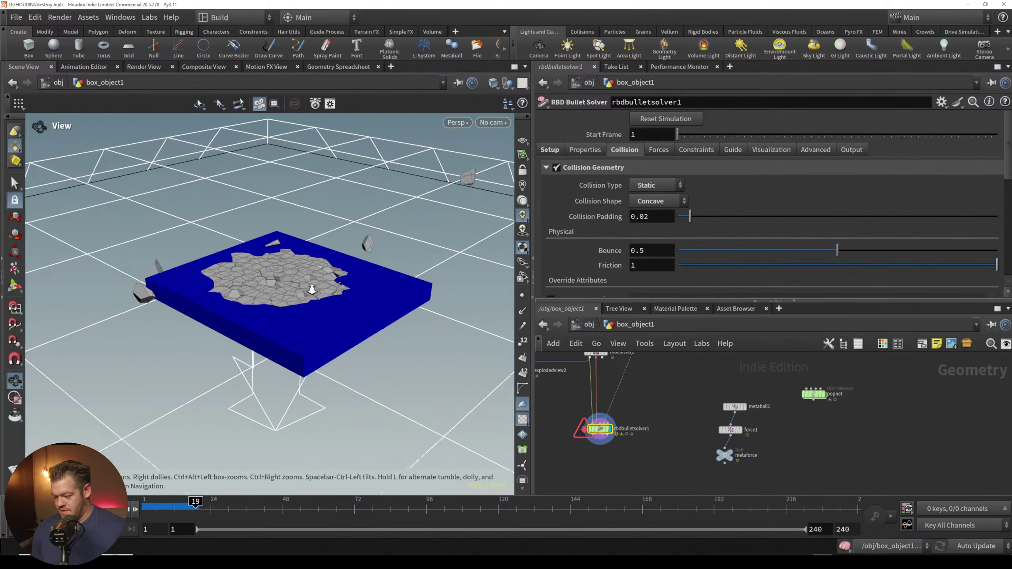
mouse_move(312, 289)
right_down()
mouse_move(310, 328)
mouse_move(308, 292)
right_up()
middle_drag(308, 292, 303, 319)
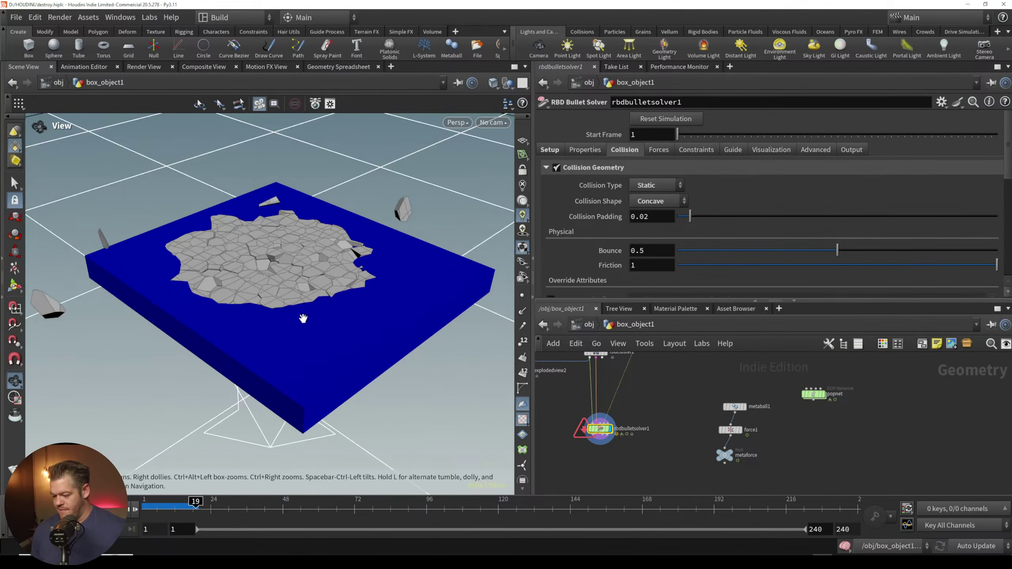
key(Return)
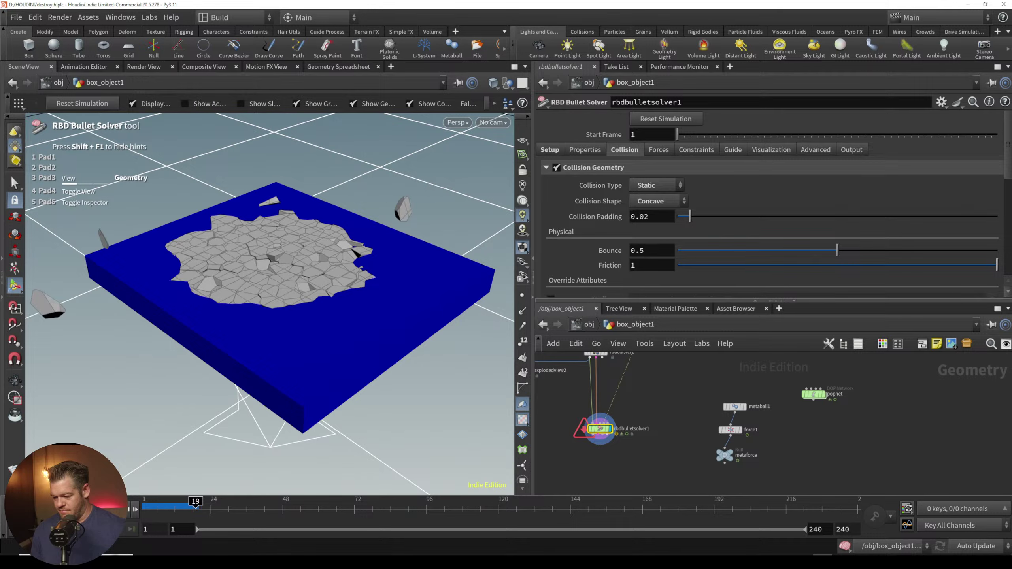
key(Right)
key(Right)
key(Right)
alt+right_drag(281, 281, 276, 293)
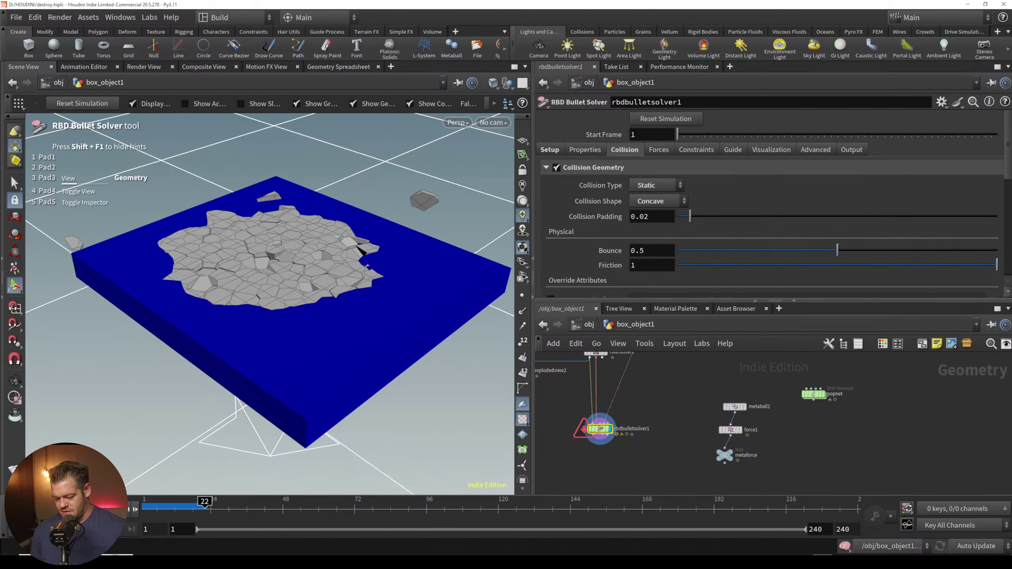
key(ctrl+Up)
Step: Replay the simulation to frame 21, examining the fractured pieces from above and from a low, distant angle
alt+drag(278, 296, 292, 332)
alt+right_drag(291, 332, 281, 333)
alt+middle_drag(281, 332, 286, 356)
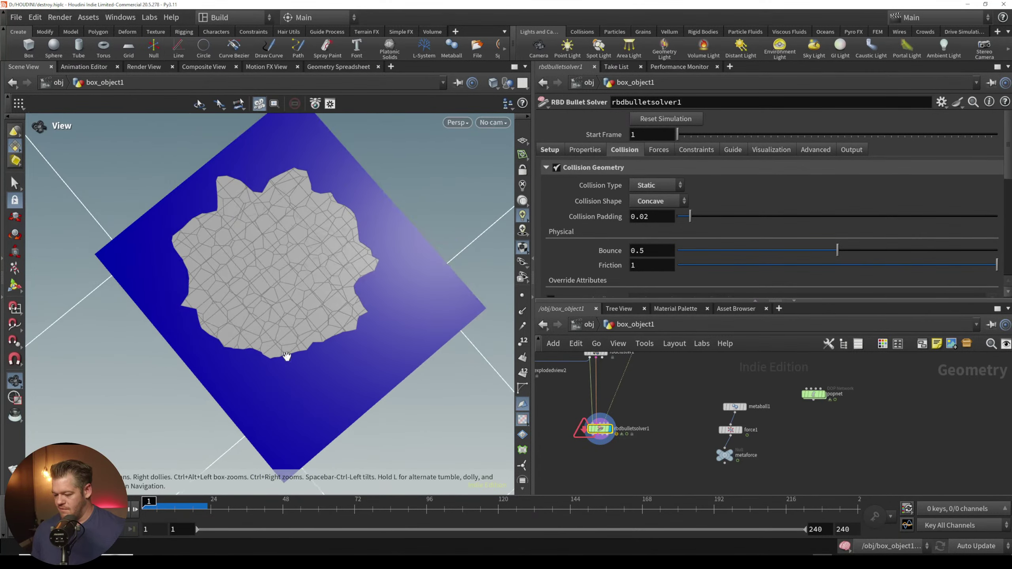
alt+drag(287, 356, 284, 334)
key(Up)
key(Up)
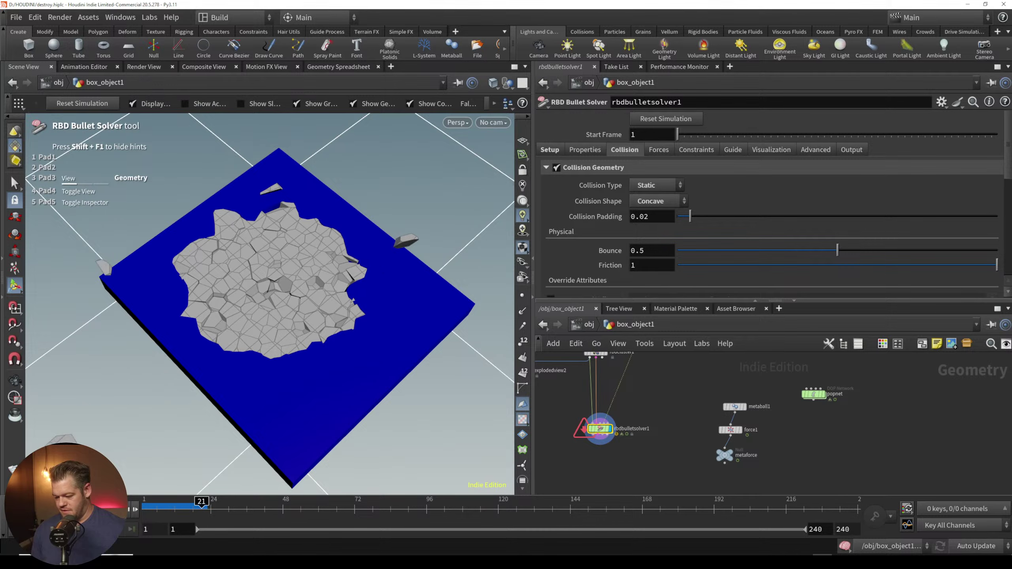
alt+right_drag(301, 389, 271, 393)
alt+drag(270, 393, 305, 303)
key(Return)
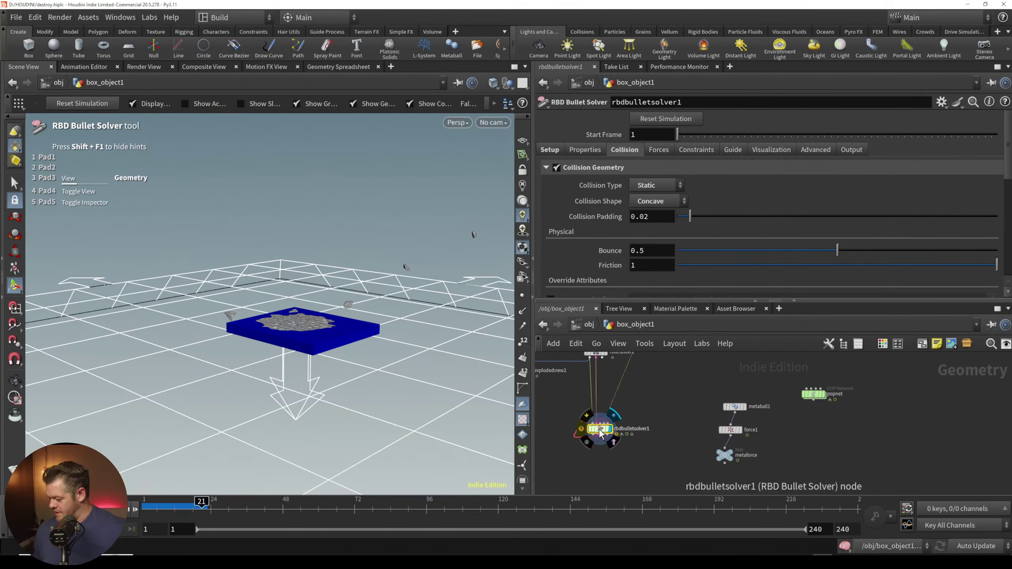
Step: Set popmetaballforce1's Force Scale to 30 inside the solver's forces network and return to box_object1
double_click(598, 428)
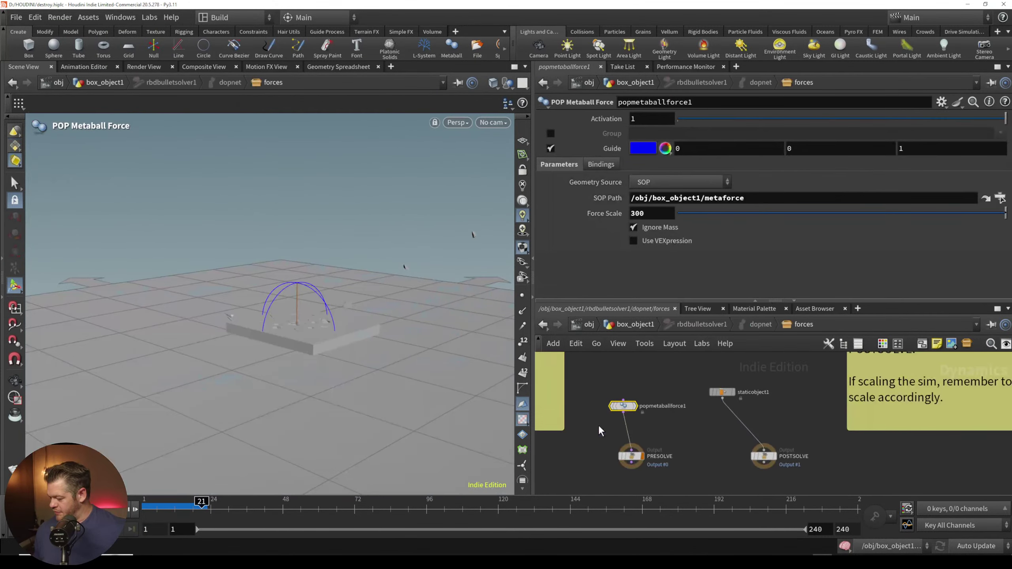
click(647, 214)
key(Return)
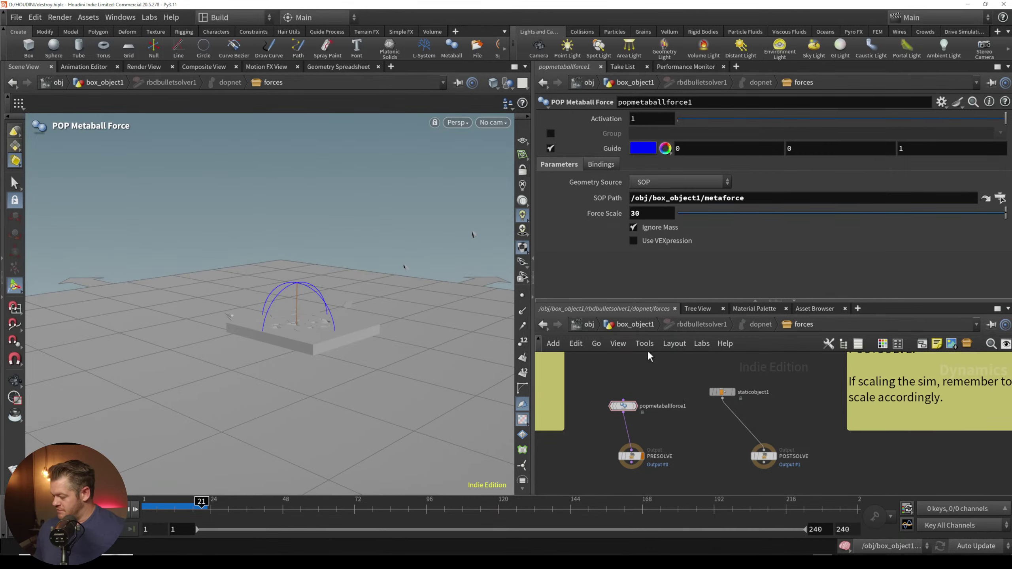
click(629, 323)
Step: Play the simulation with the reduced metaball force and rewind it to frame 1
key(Up)
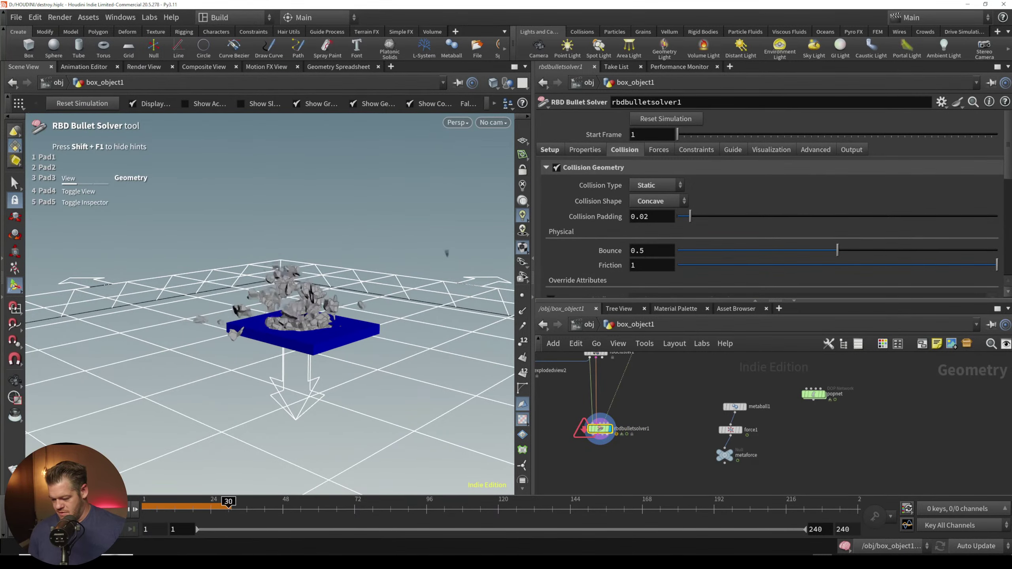
key(ctrl+Up)
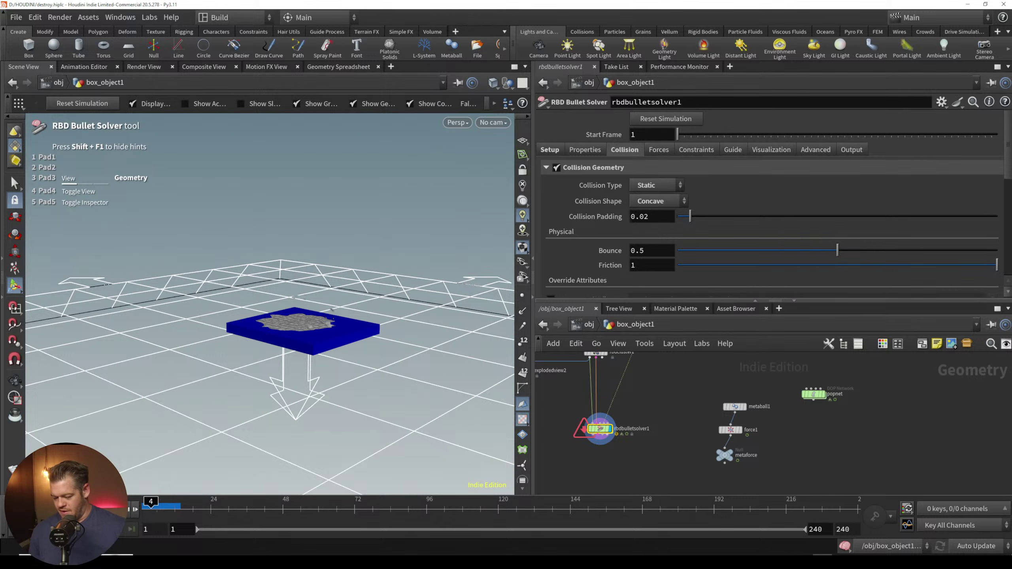
key(ctrl+Up)
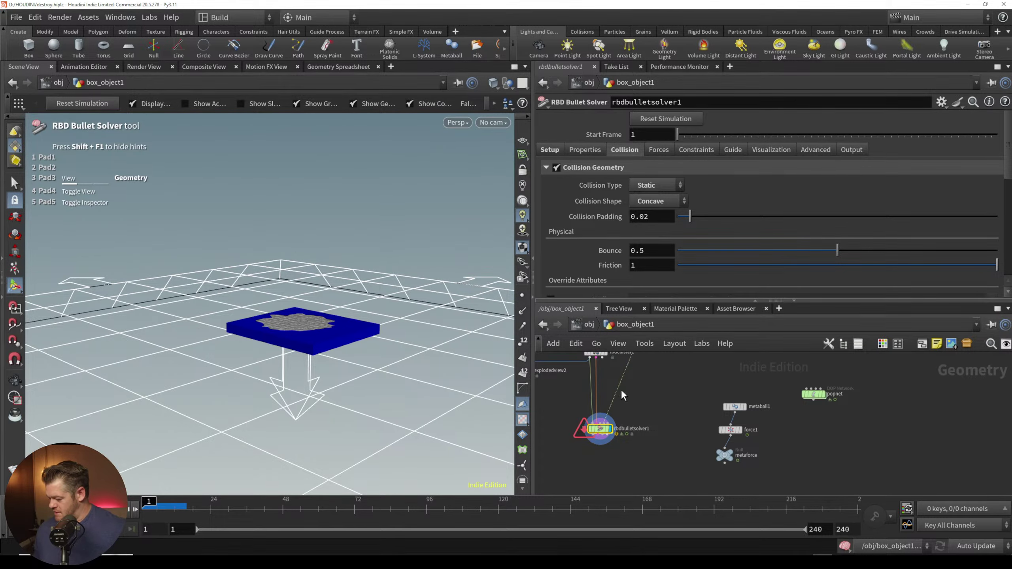
double_click(599, 428)
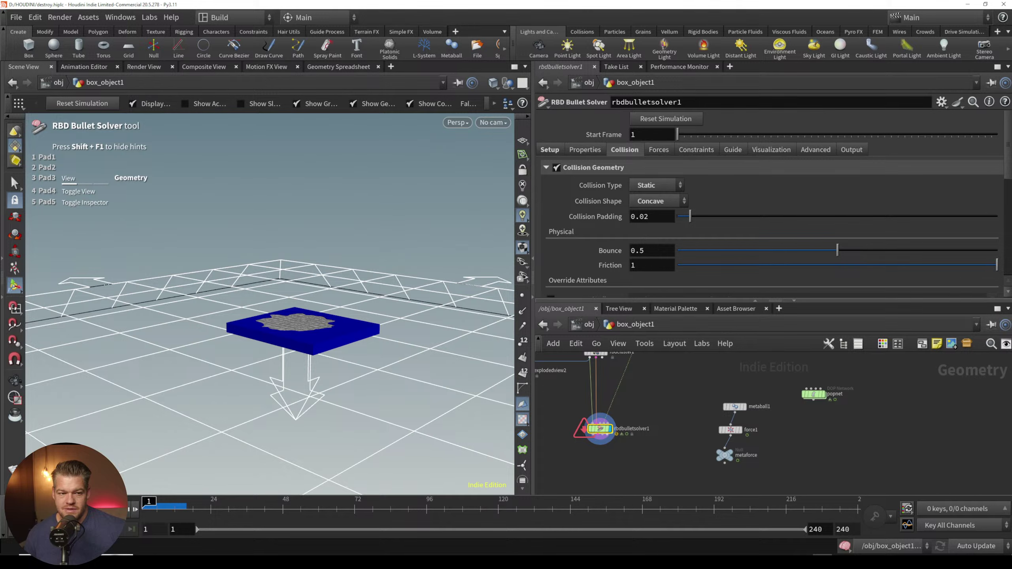
Step: Move rbdbulletsolver1 slightly lower in the network and add a Collision Source node above and beside it
scroll(628, 419, up, 5)
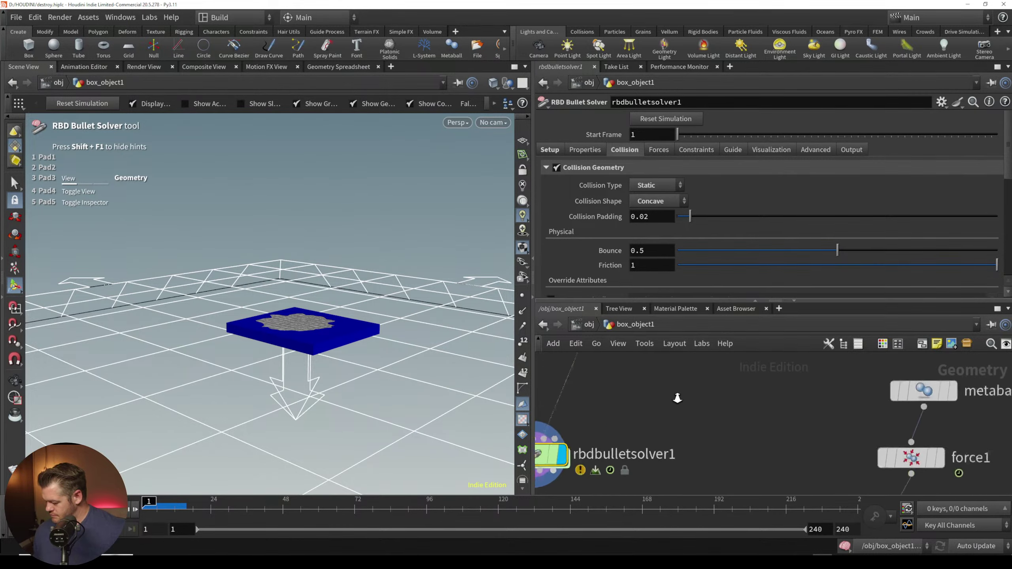
middle_drag(655, 404, 741, 382)
scroll(741, 385, down, 2)
mouse_move(667, 422)
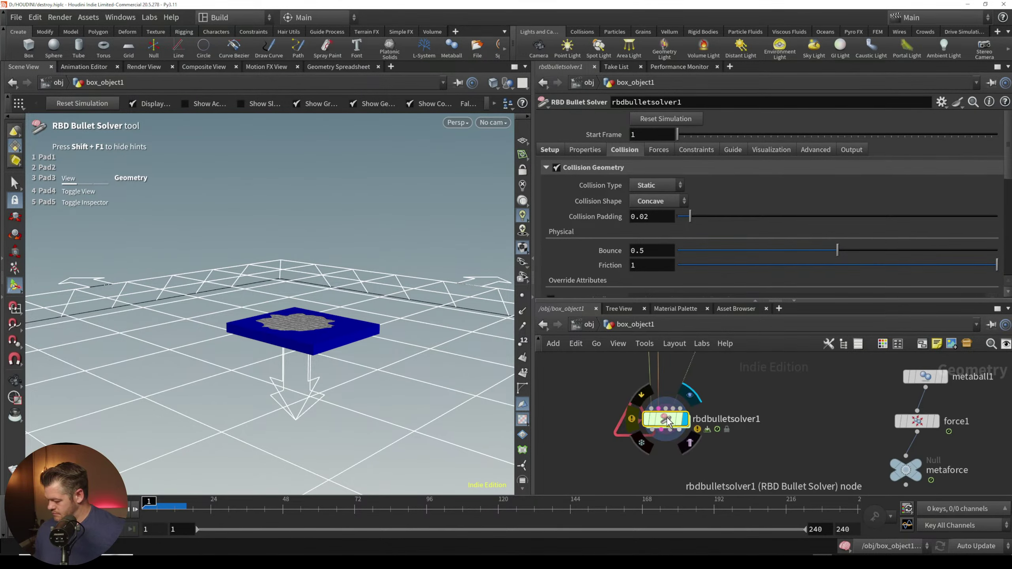
drag(667, 423, 661, 447)
key(Tab)
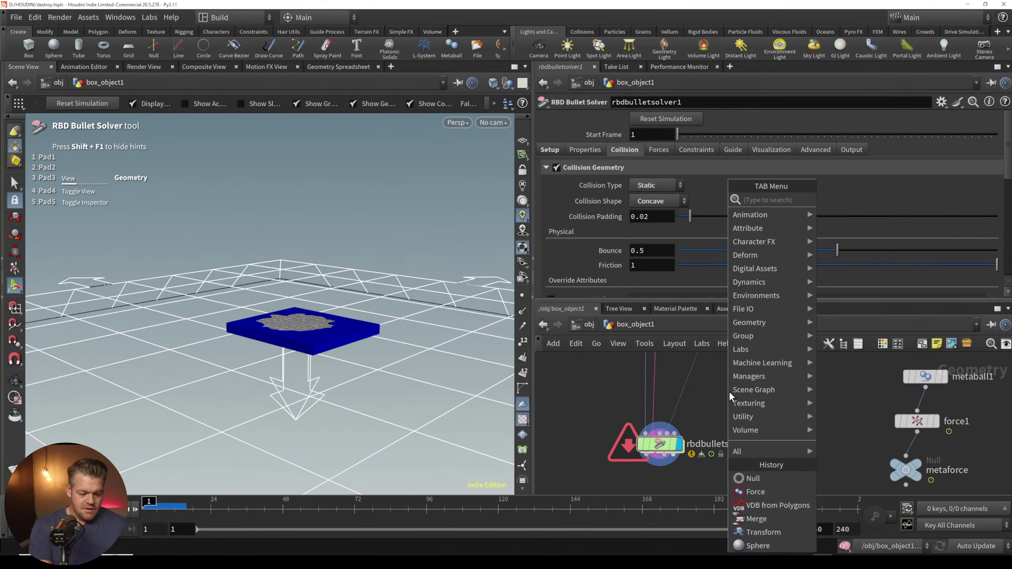
text(colli)
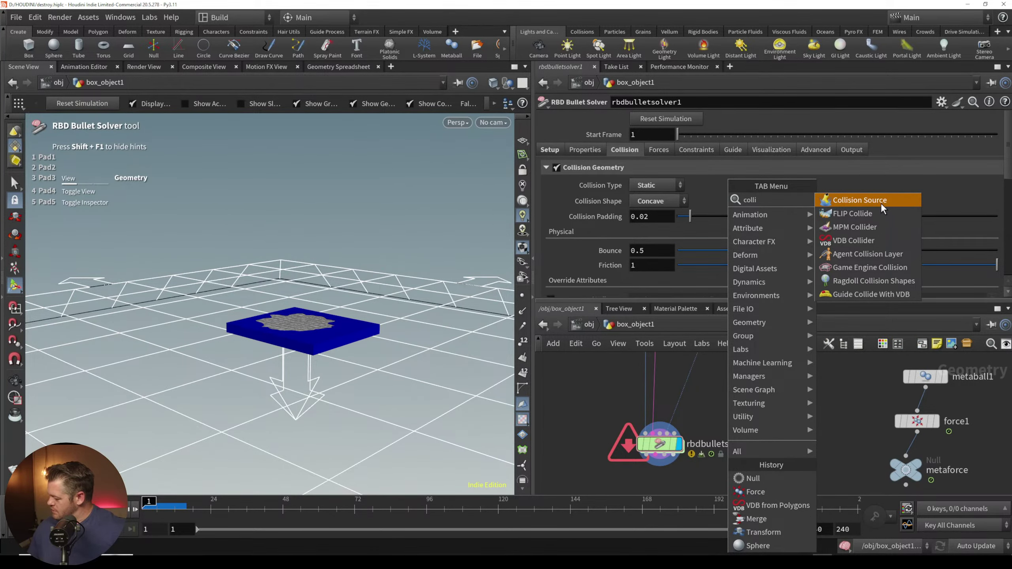
click(883, 199)
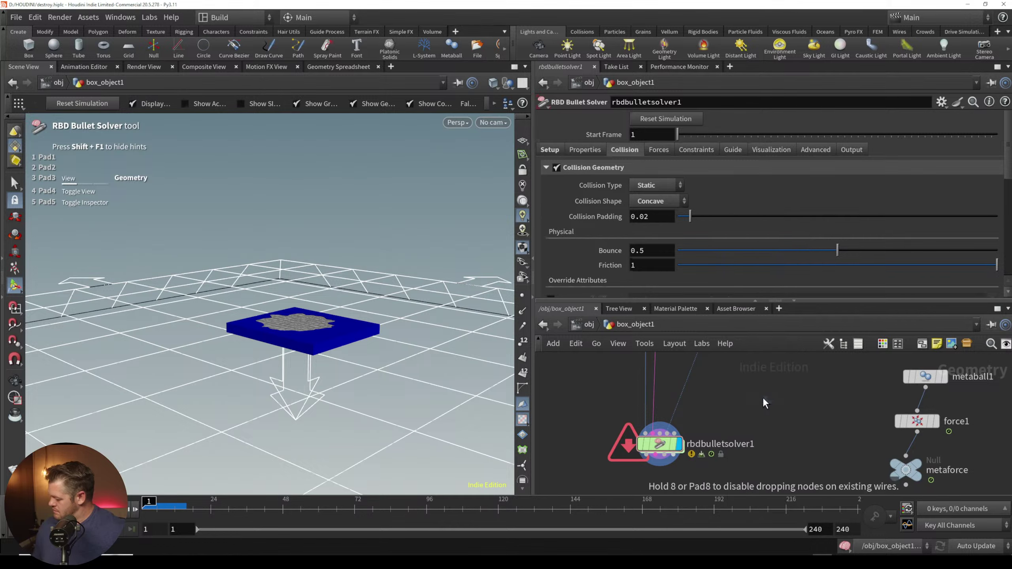
click(762, 397)
mouse_move(778, 395)
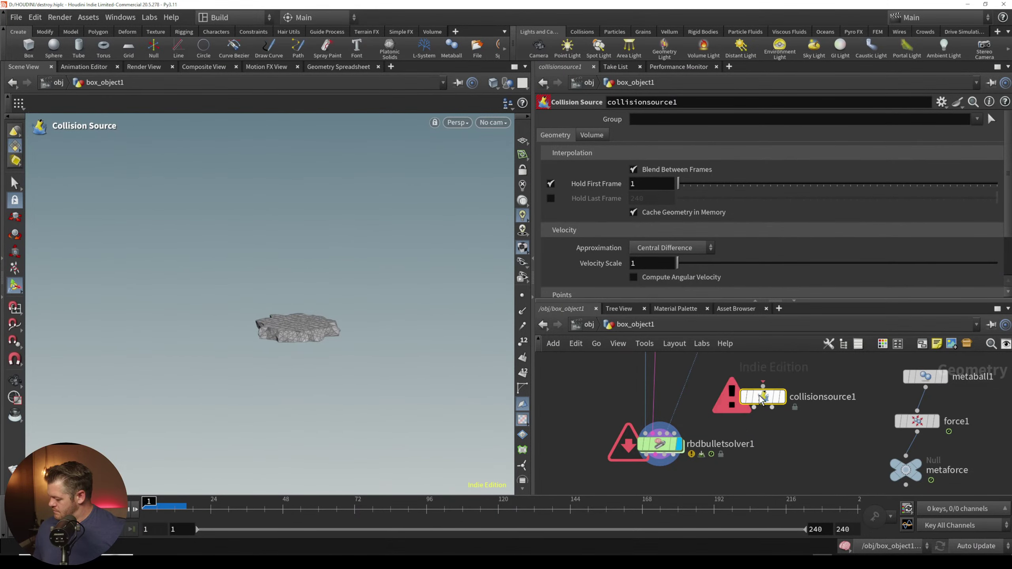
middle_drag(809, 369, 759, 413)
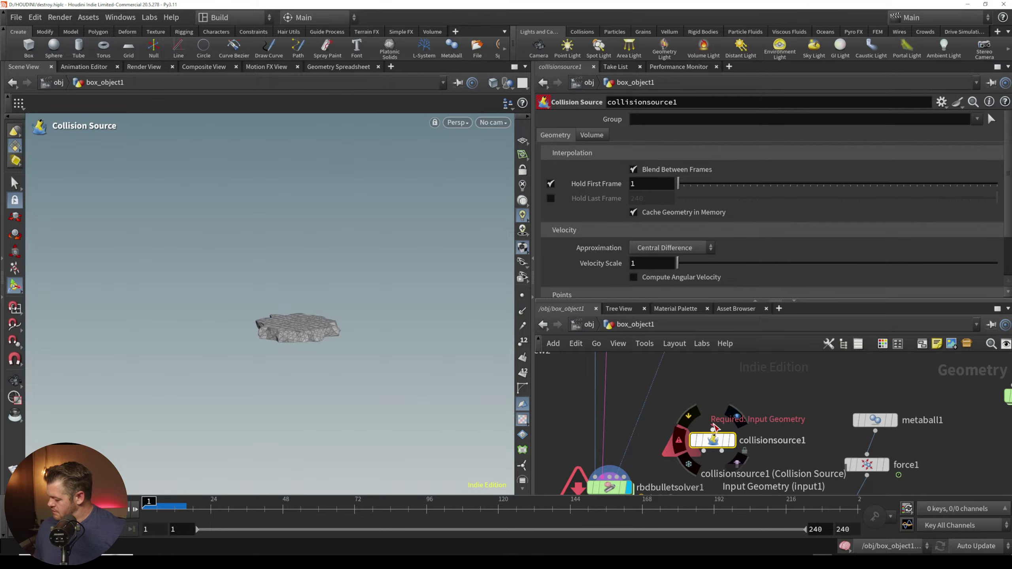
Step: Connect the outside null's output to collisionsource1 and move collisionsource1 directly below that null
scroll(714, 427, down, 5)
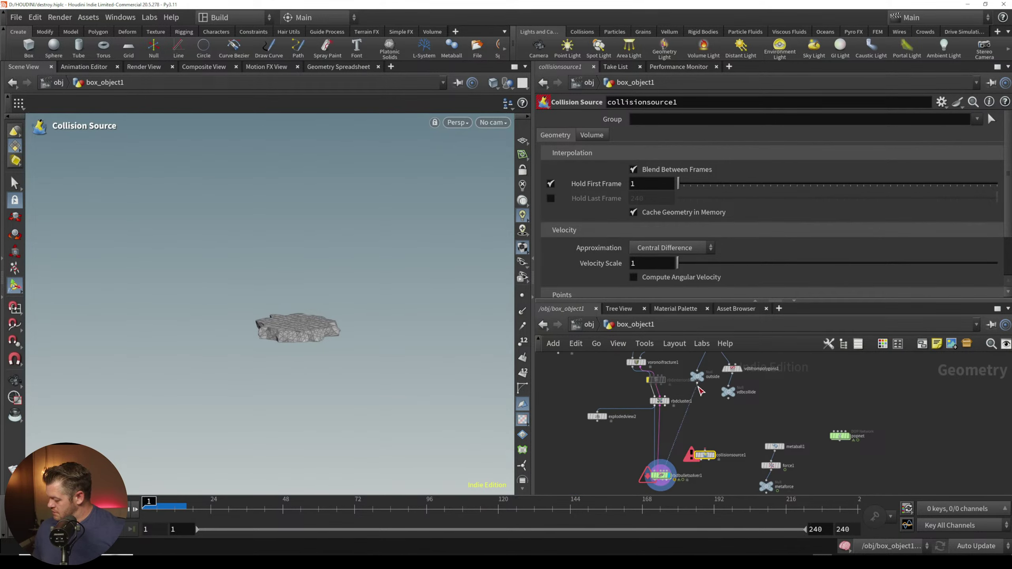
click(699, 385)
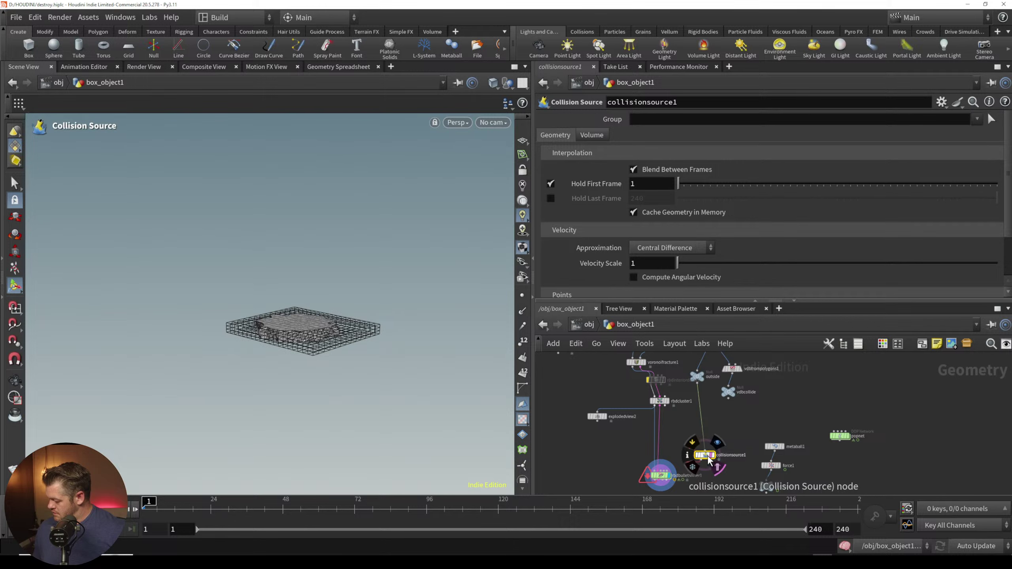
drag(708, 461, 701, 443)
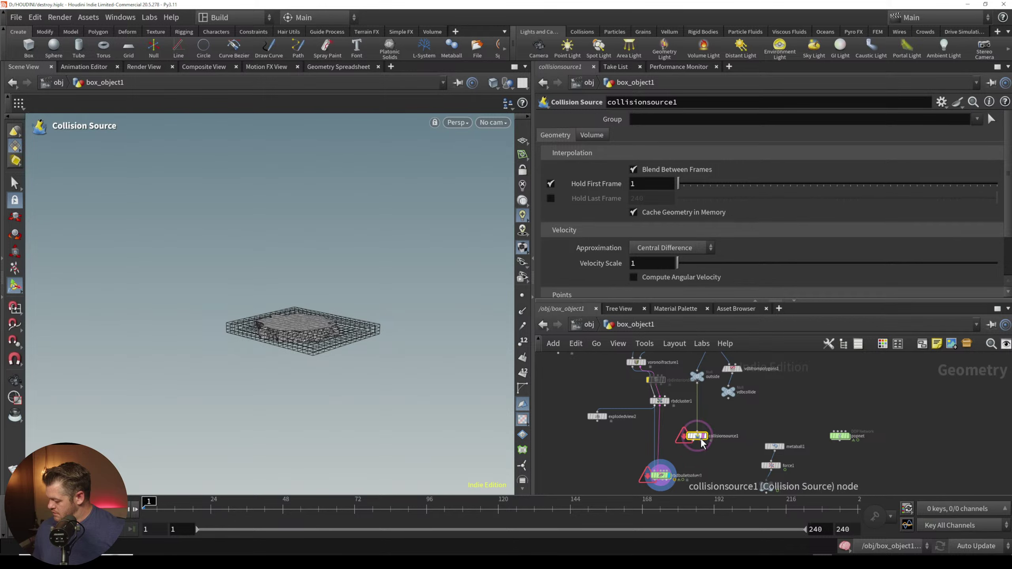
Step: Display collisionsource1's output and review its volume, interpolation, velocity and points parameters
scroll(701, 442, up, 5)
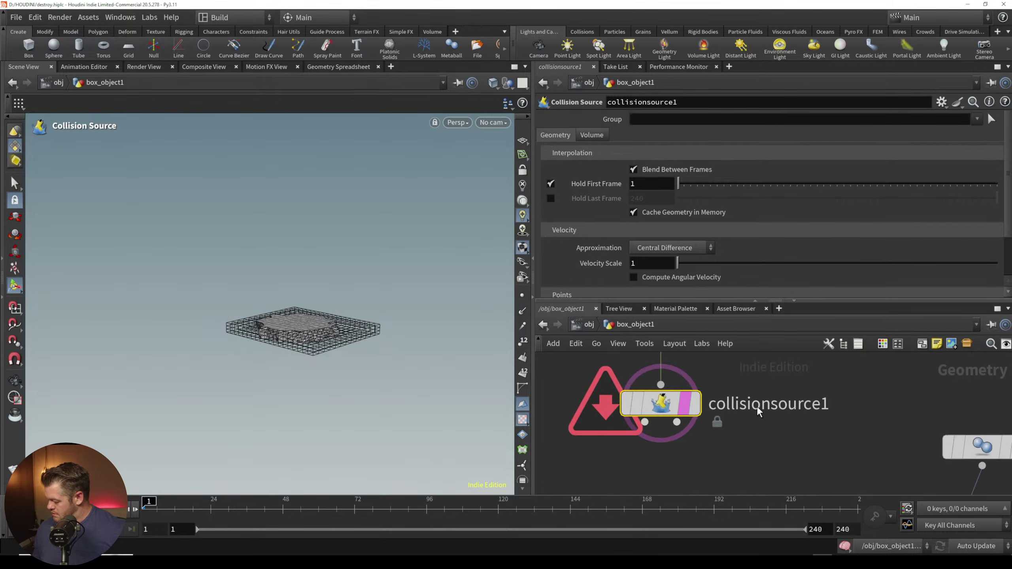
click(698, 408)
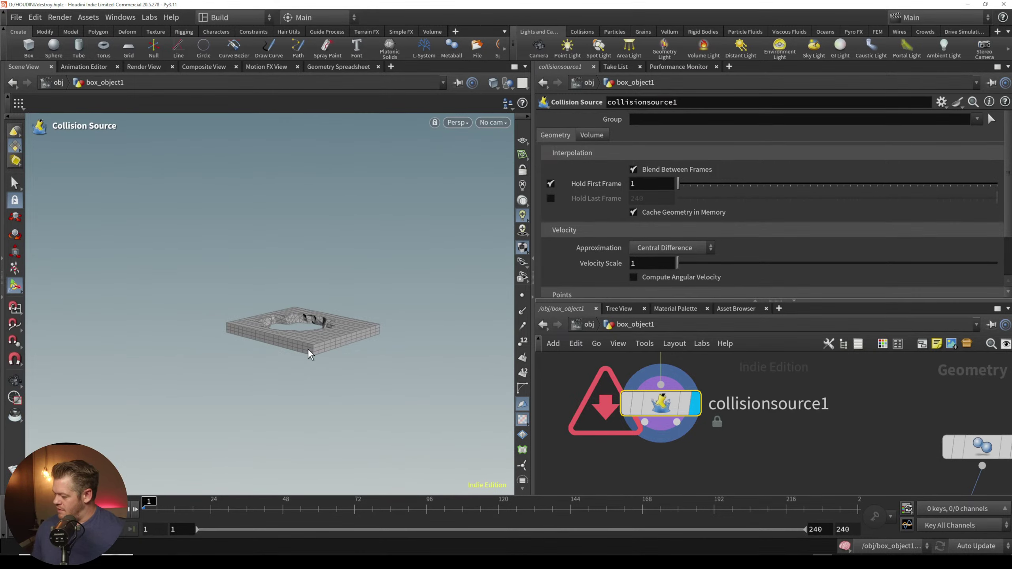
click(592, 135)
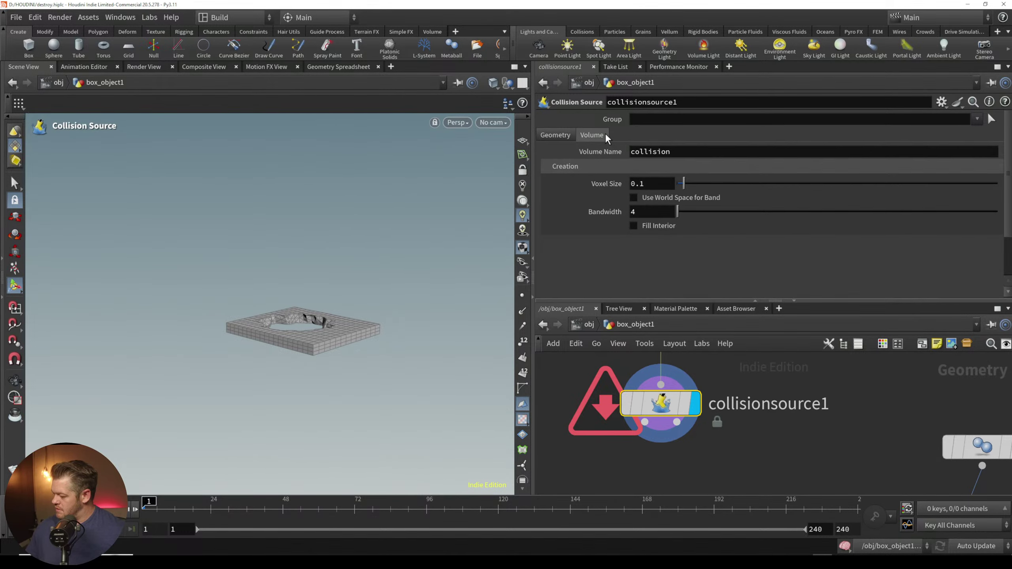
click(558, 134)
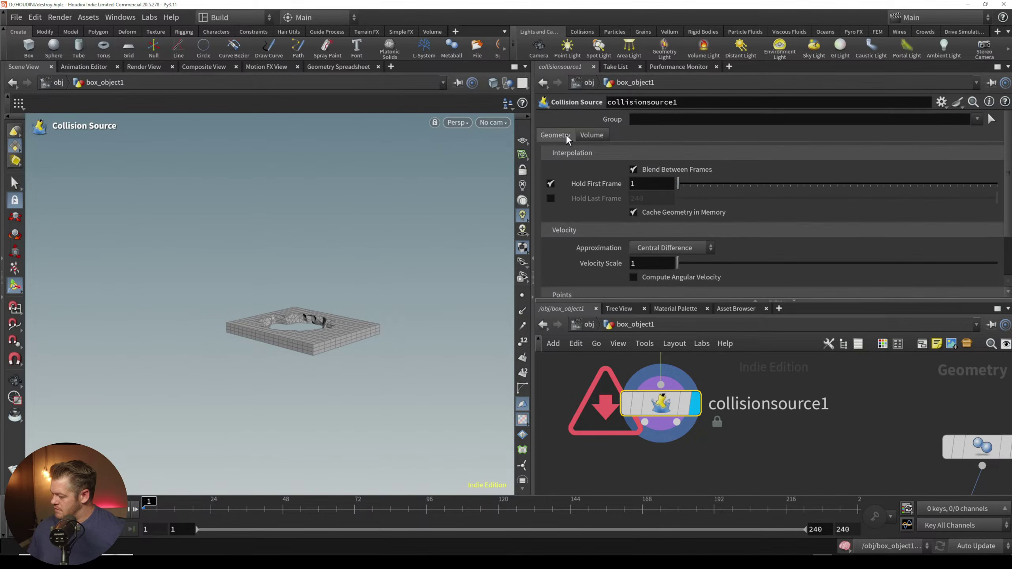
scroll(645, 287, down, 3)
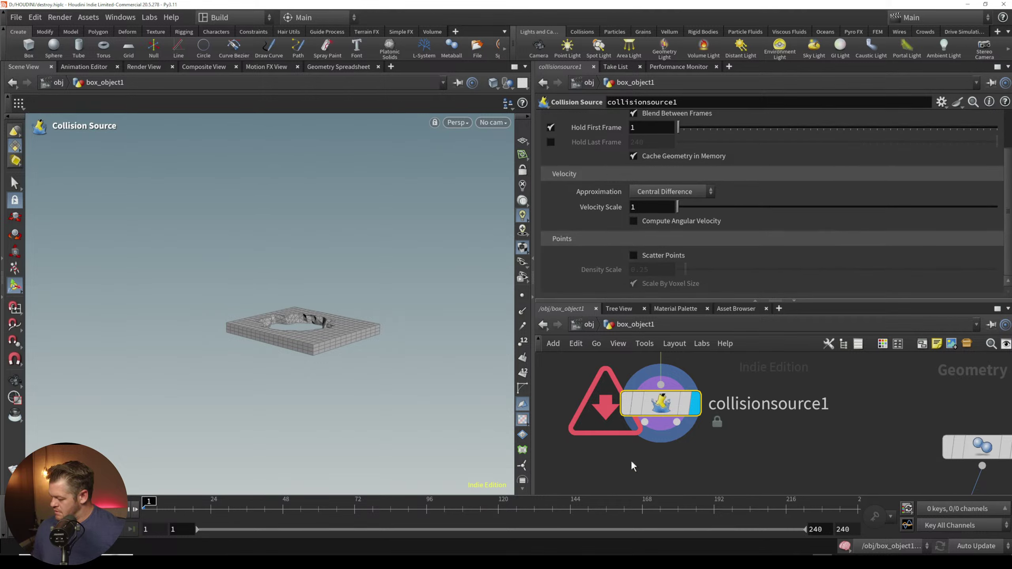
Step: Connect collisionsource1's geometry output to rbdbulletsolver1's collision input, then display the solver and play the simulation
scroll(634, 466, down, 4)
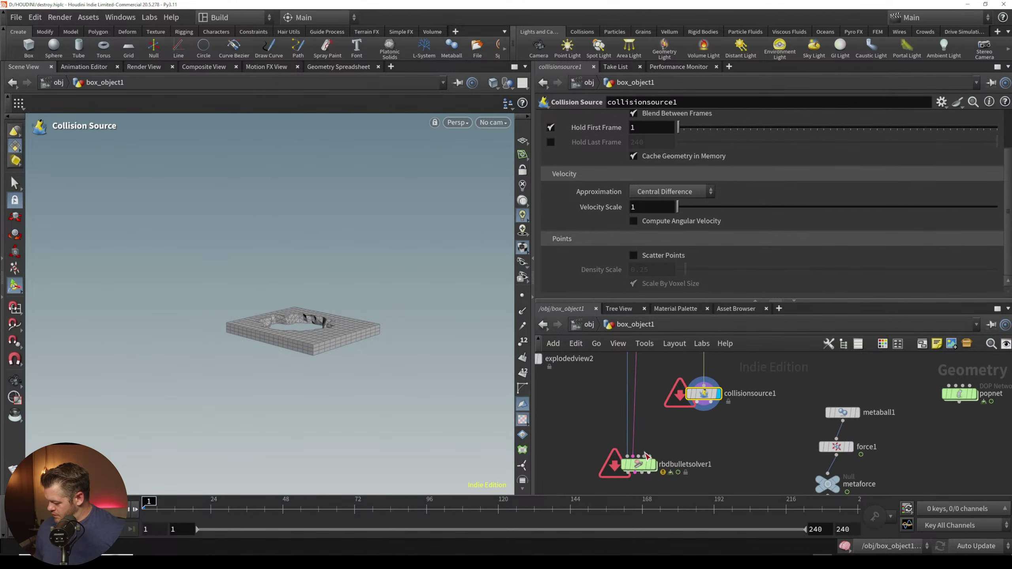
drag(644, 455, 683, 416)
click(653, 464)
click(645, 466)
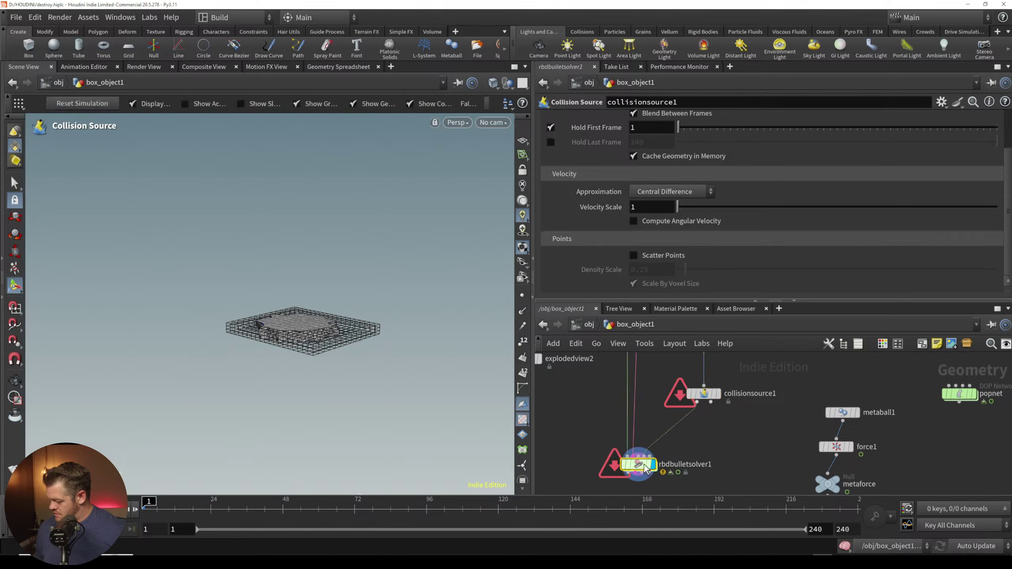
click(639, 465)
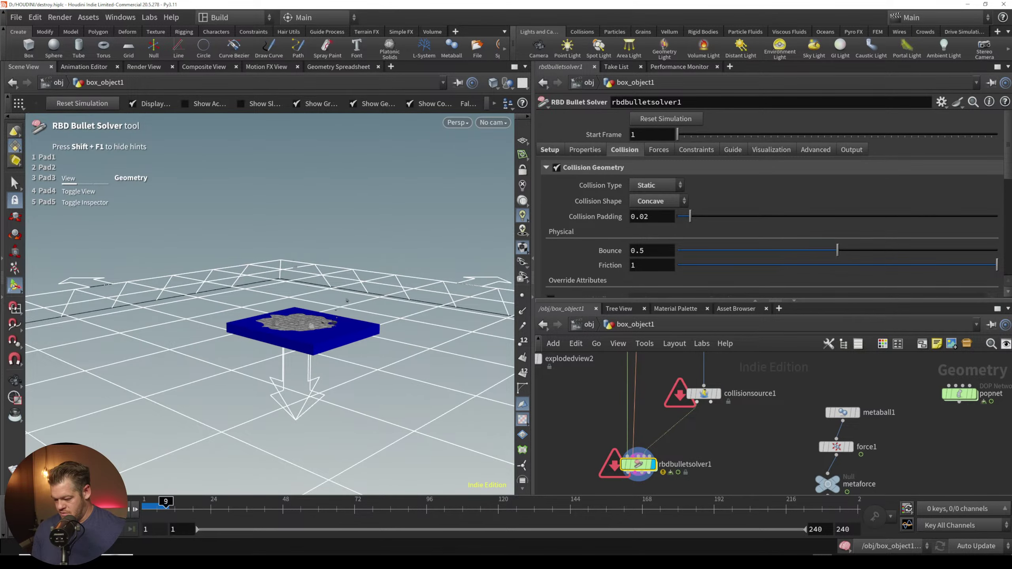
Step: Keep rbdbulletsolver1's Collision Type on Static and set its Collision Shape to Convex Hull
click(674, 186)
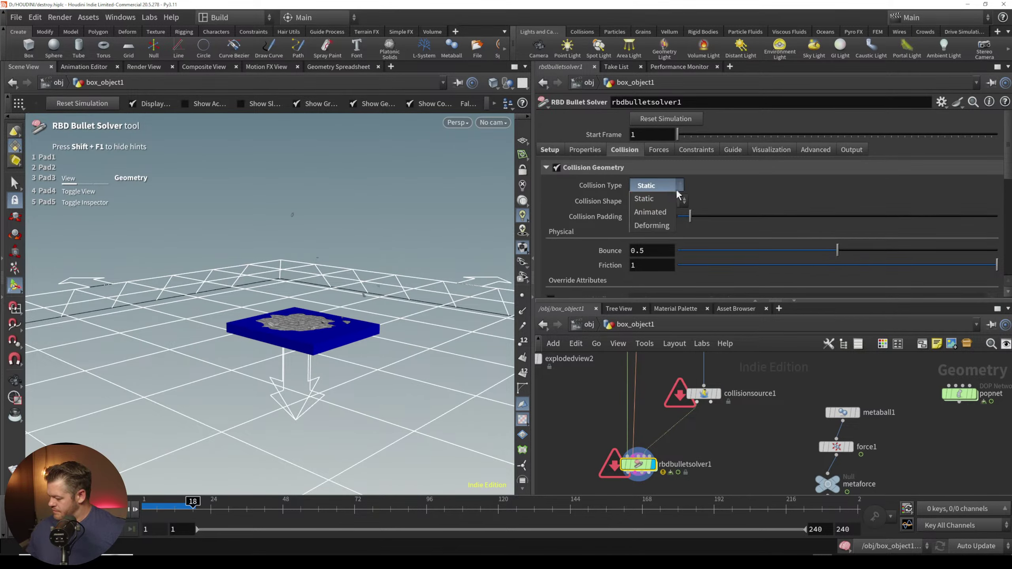
click(676, 189)
click(674, 201)
click(667, 216)
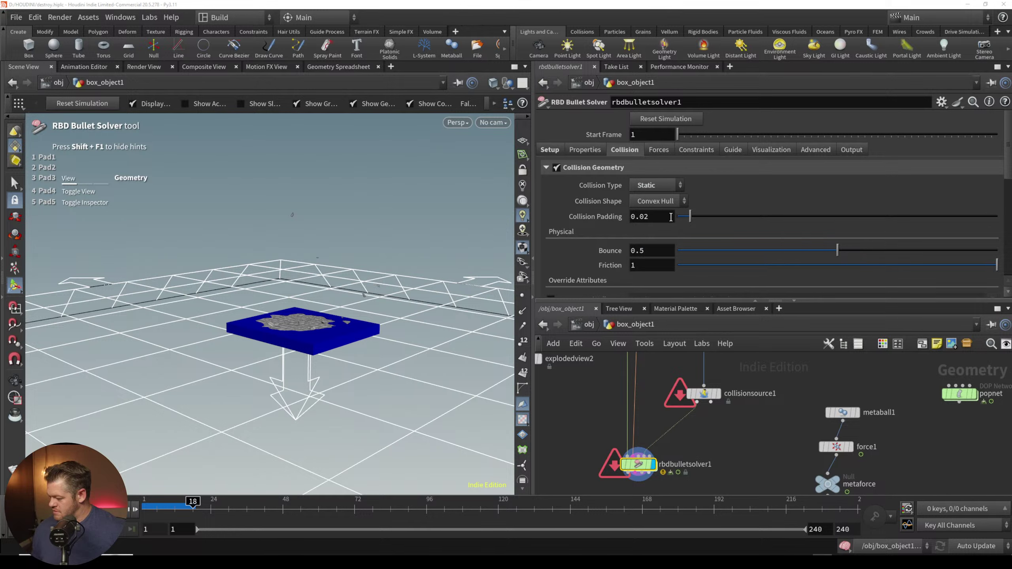
Step: Test the simulation with Collision Geometry turned off, then rewind to frame 1 and turn it back on
click(556, 167)
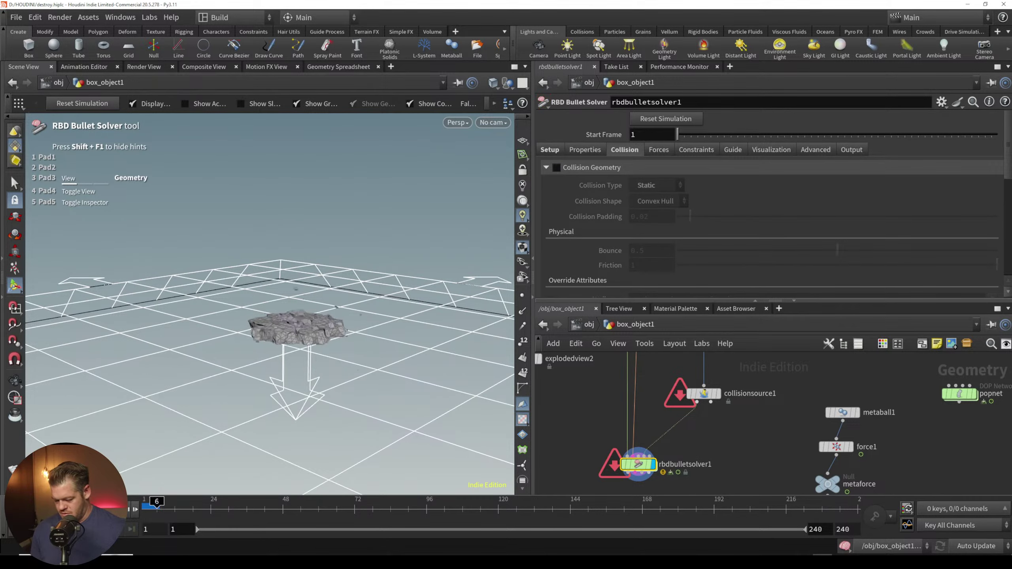
key(ctrl+Up)
click(557, 167)
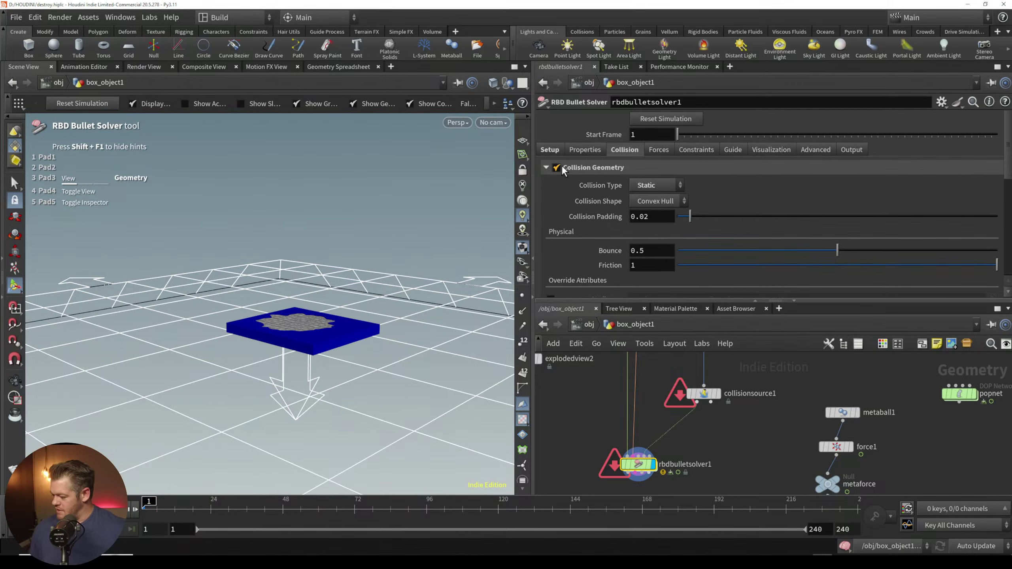
Step: Set collisionsource1's Voxel Size to 0.01, leaving its velocity Approximation on Central Difference
click(716, 395)
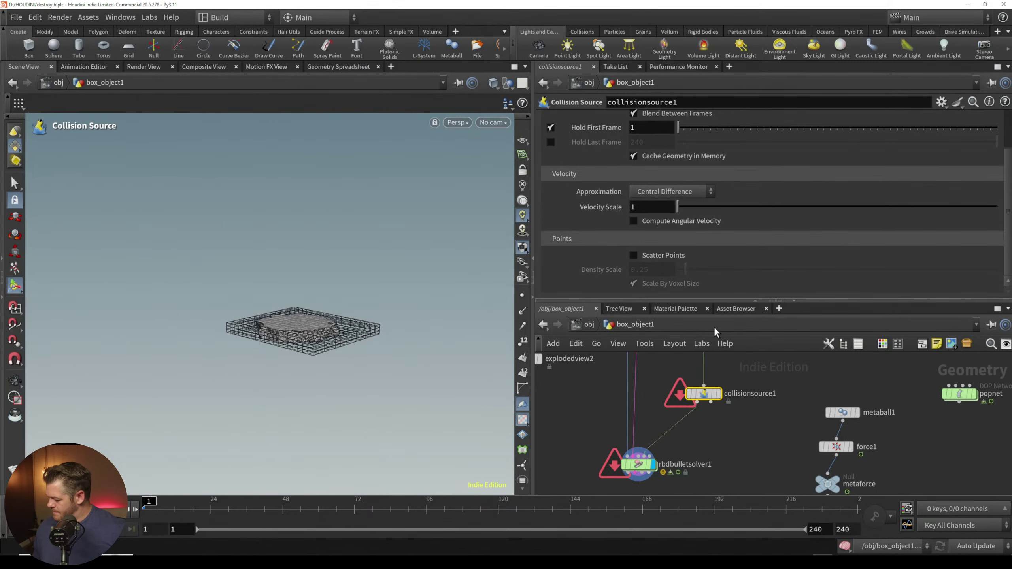
click(695, 191)
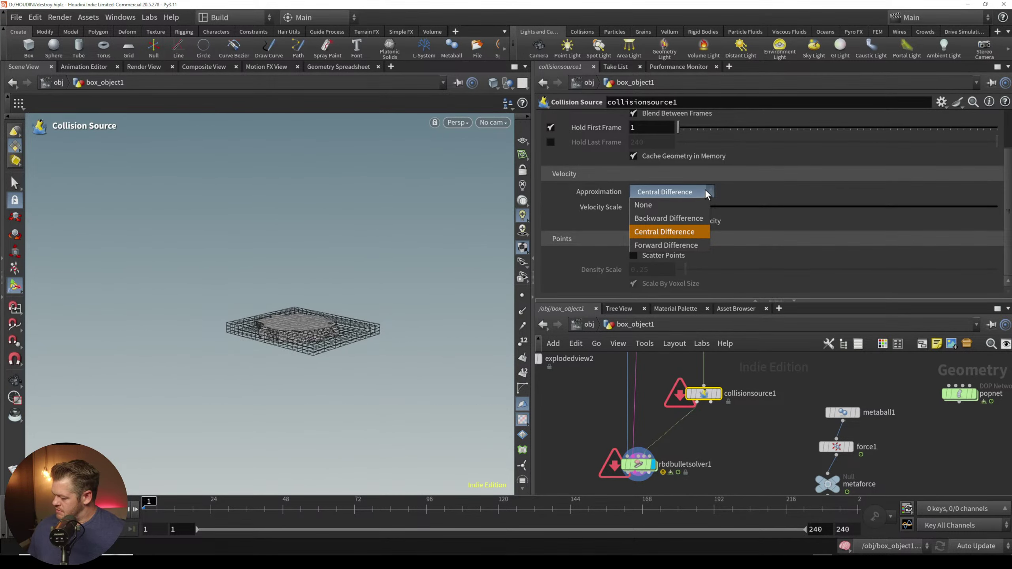
click(592, 226)
scroll(651, 175, up, 3)
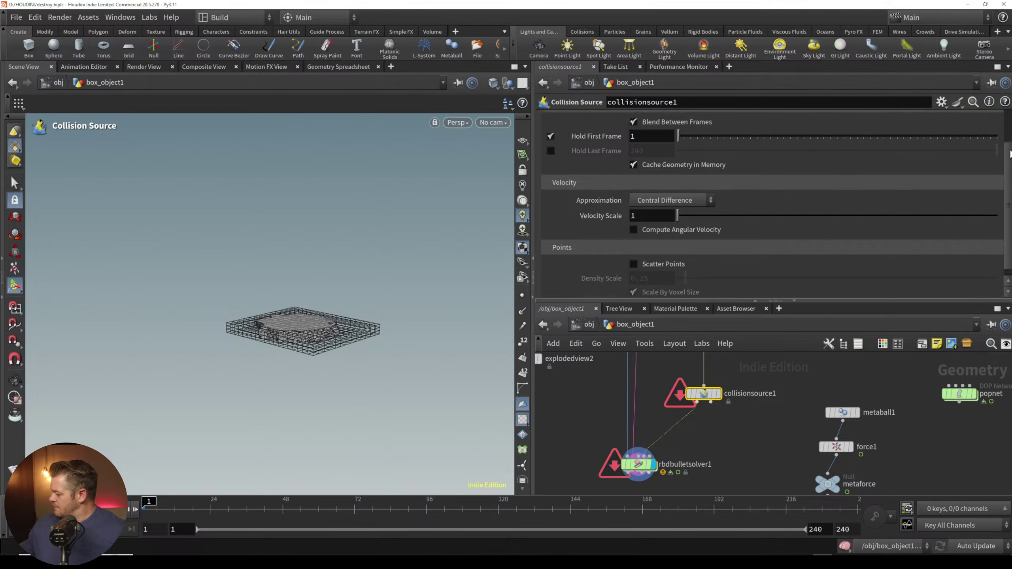
click(601, 136)
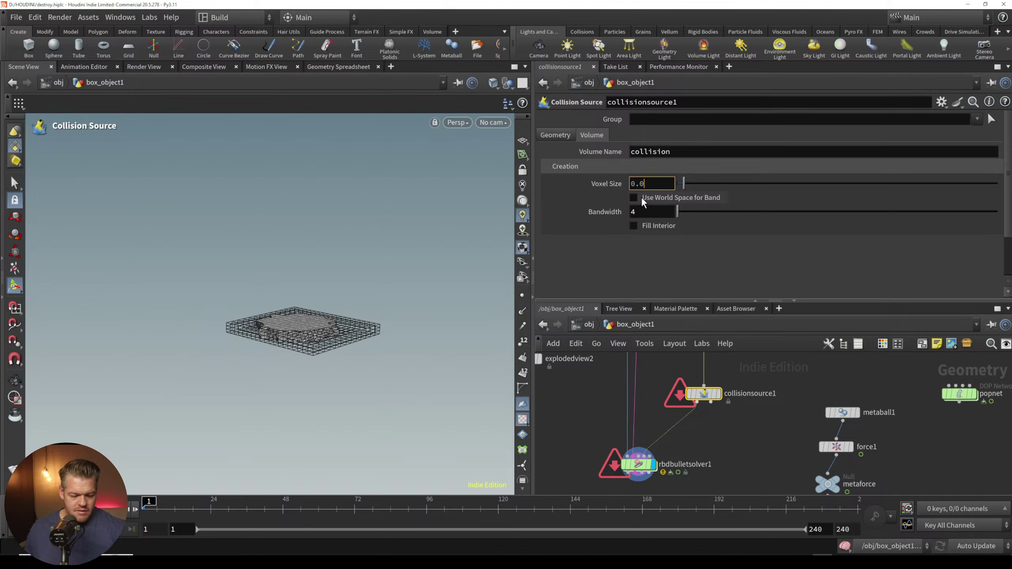
text(01)
key(Return)
Step: Display collisionsource1's output and examine the slab and its hole closer from above
click(715, 393)
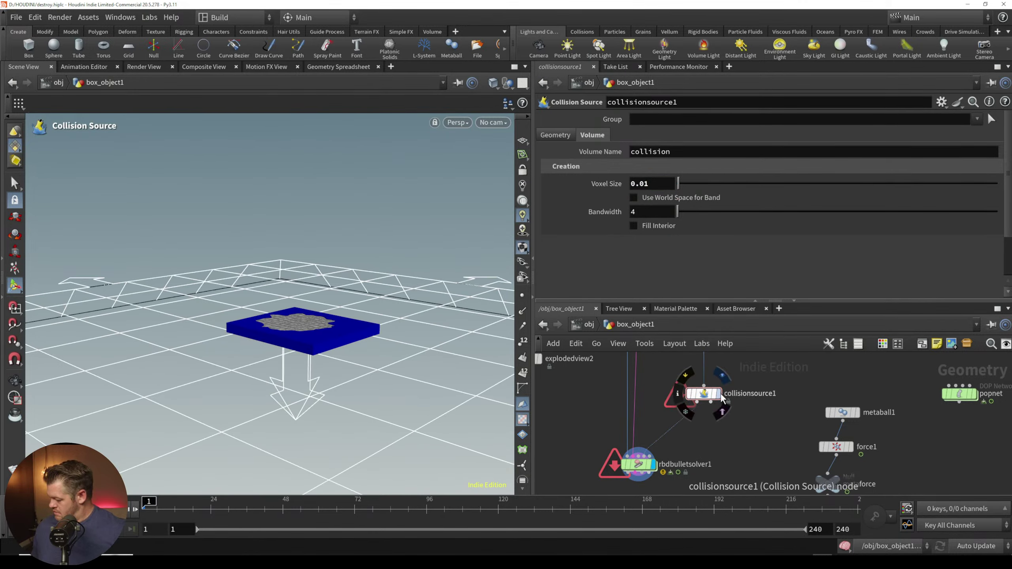
right_click(352, 322)
click(373, 279)
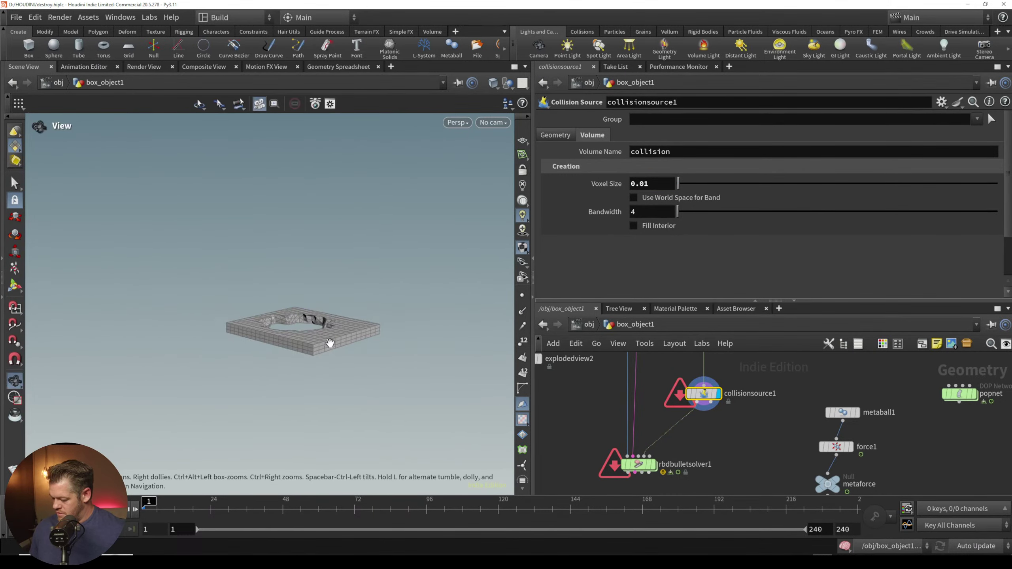
alt+right_drag(330, 343, 363, 278)
alt+drag(363, 277, 340, 338)
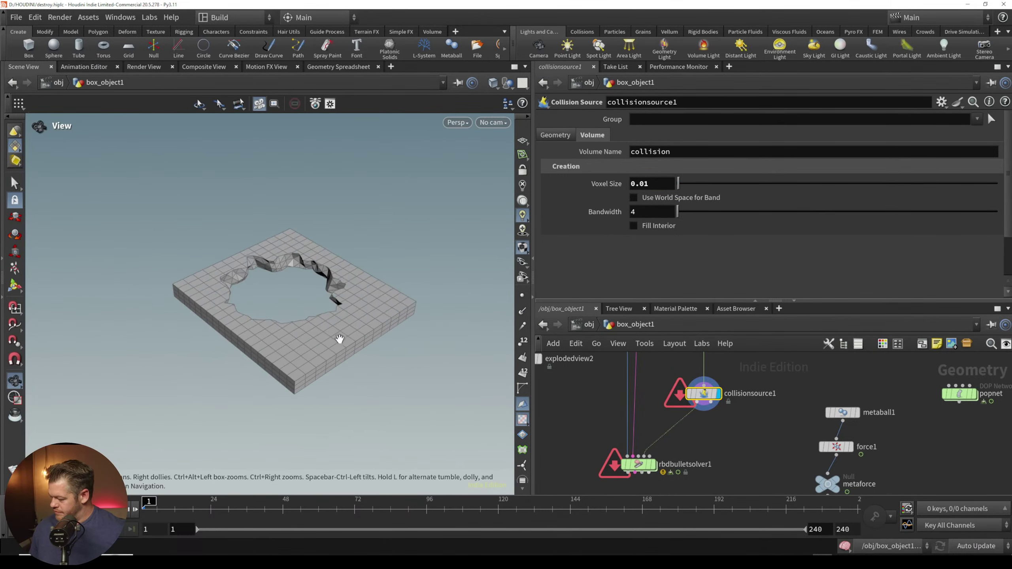
Step: Turn on Scatter Points for collisionsource1, leaving Fill Interior off
click(633, 226)
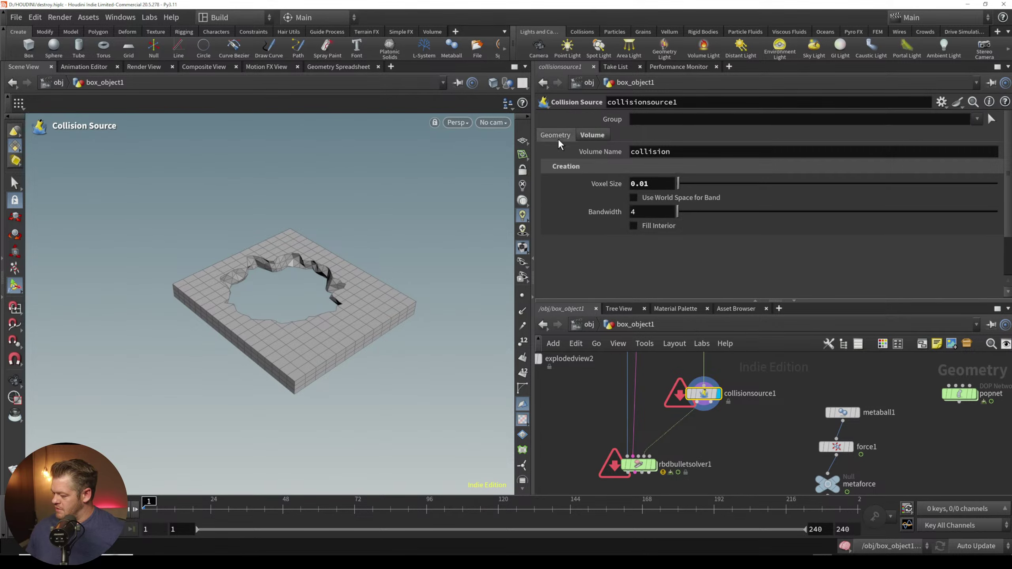
scroll(558, 139, down, 5)
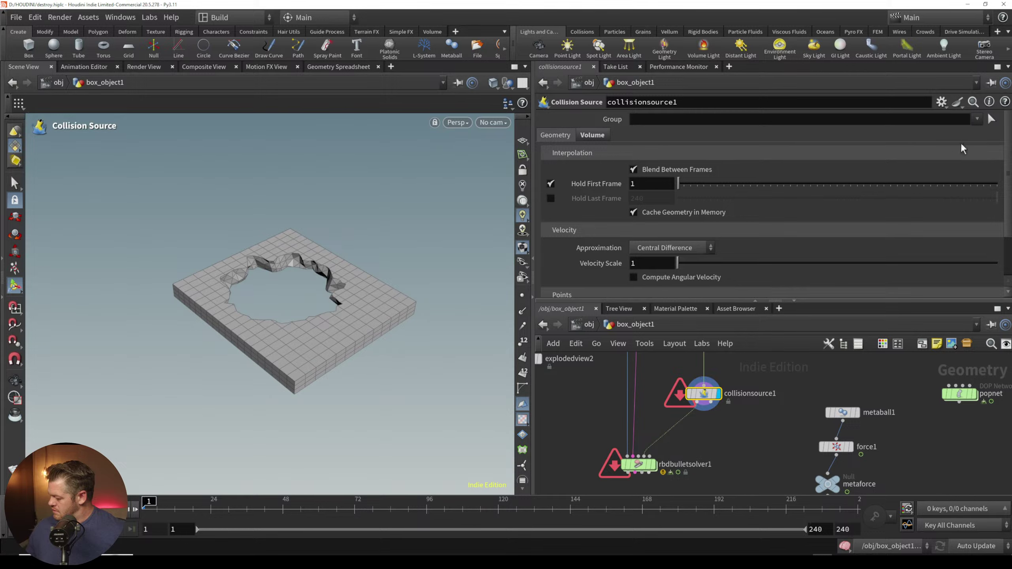
scroll(1008, 136, down, 3)
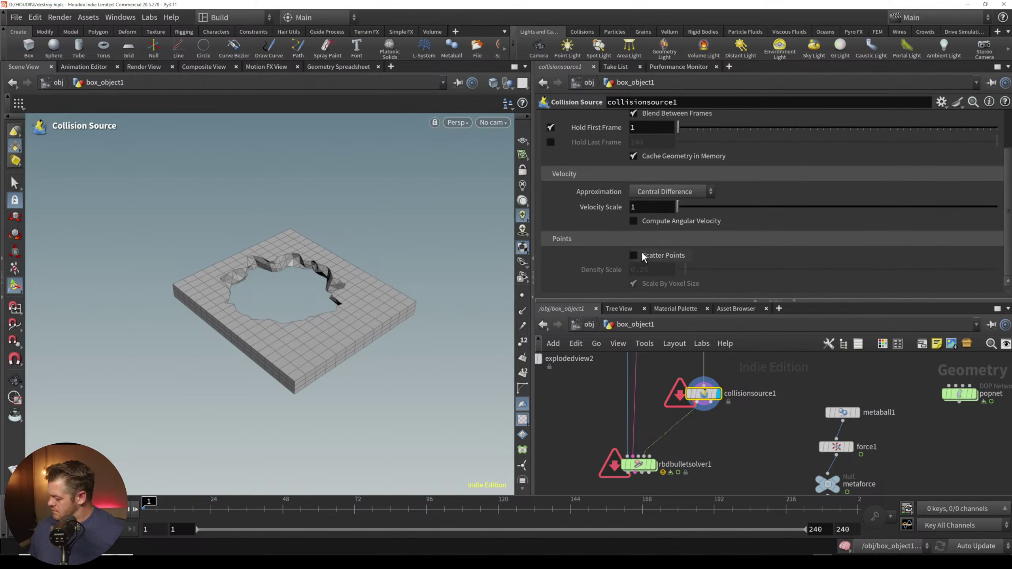
click(634, 255)
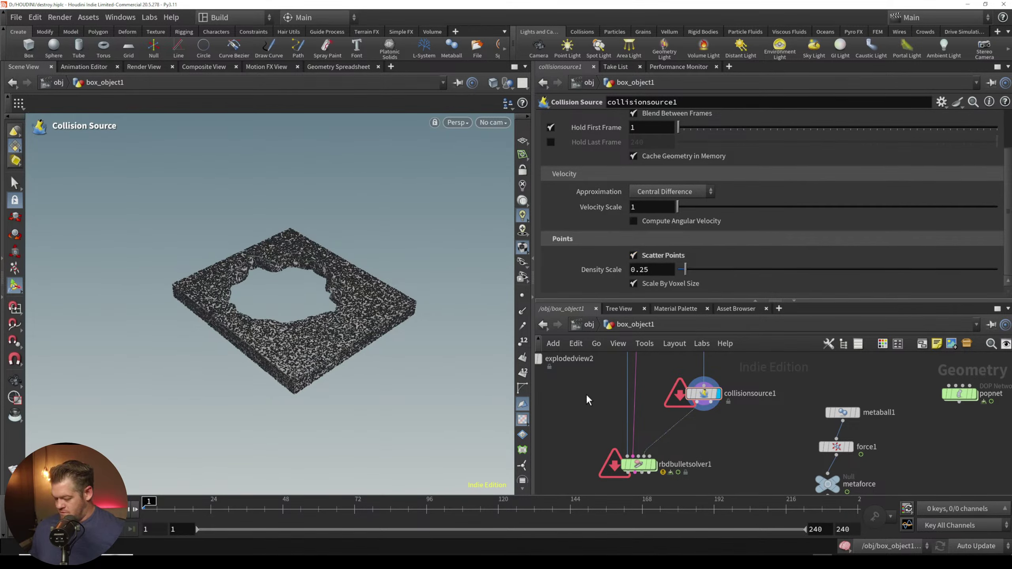
Step: Display rbdbulletsolver1 and replay the simulation to frame 20 with the scattered collision points
click(652, 464)
click(638, 464)
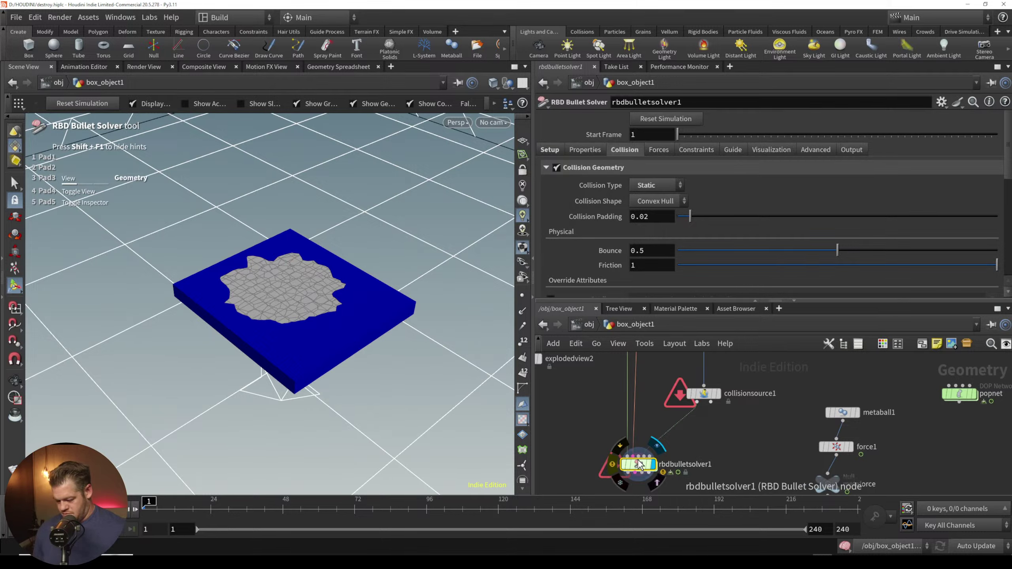
key(Up)
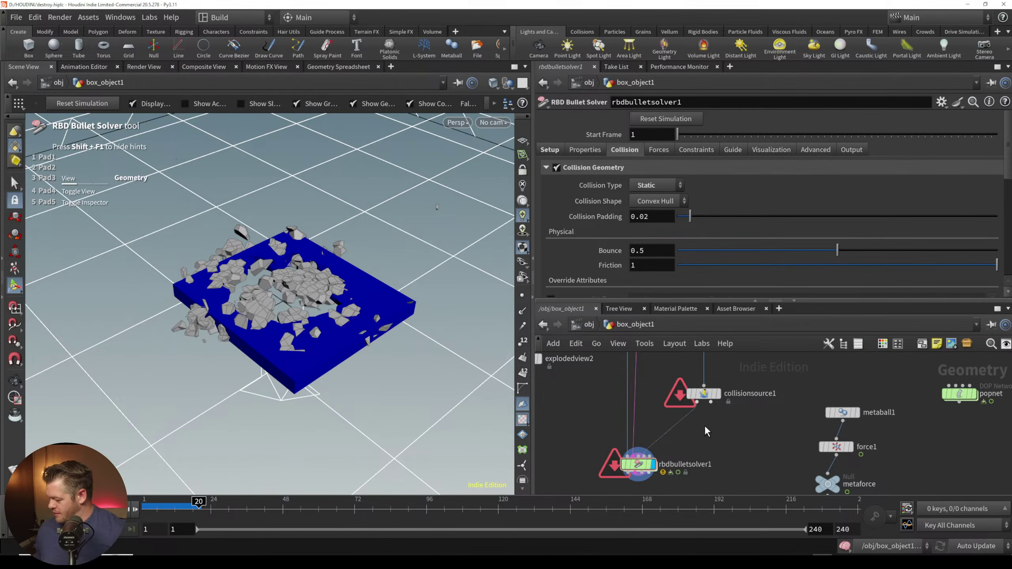
Step: Search the available nodes for "rbdcol" and "colli" without adding any of them to the network
key(Tab)
text(c)
key(BackSpace)
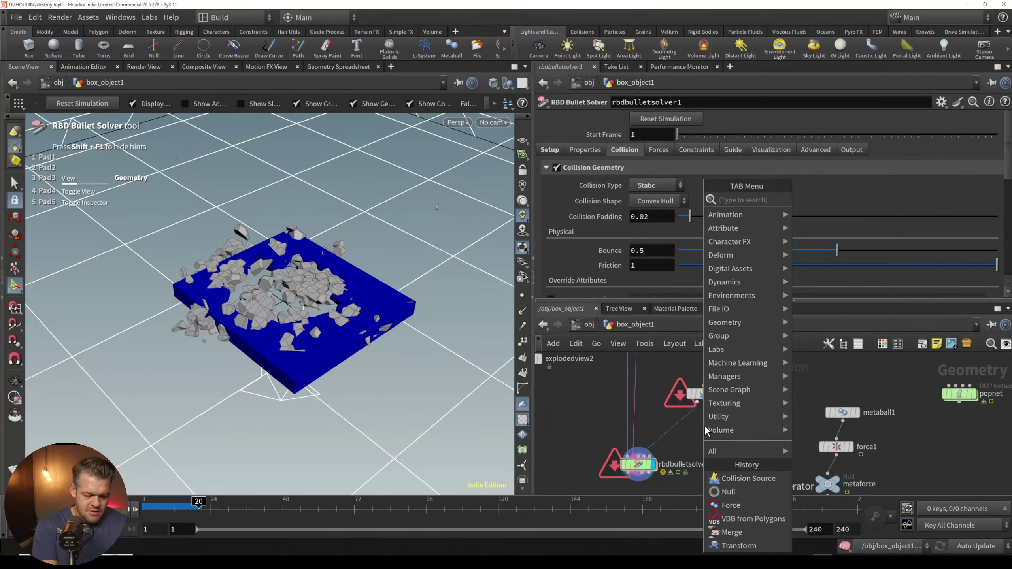
text(rbdc)
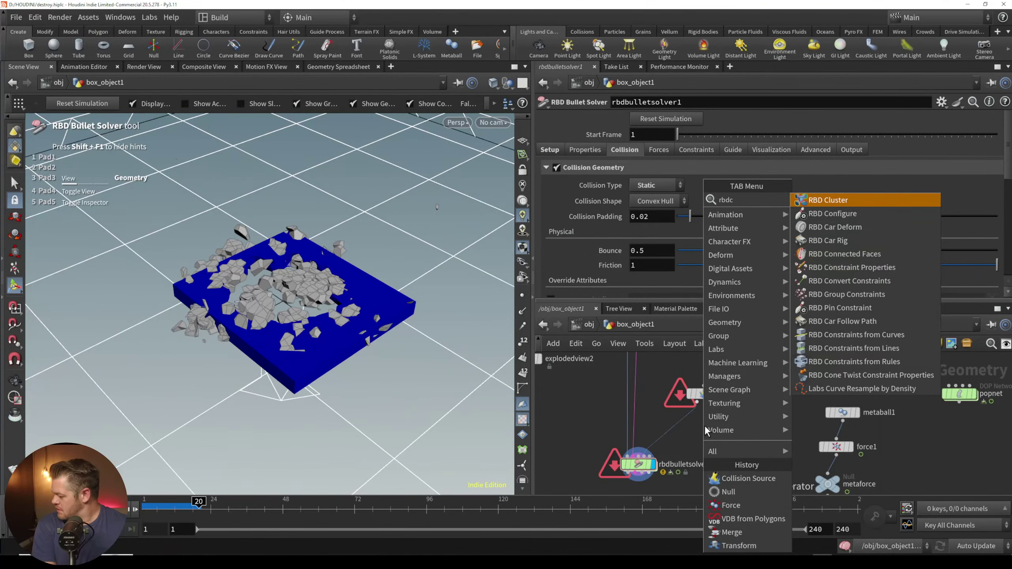
text(ol)
key(BackSpace)
key(BackSpace)
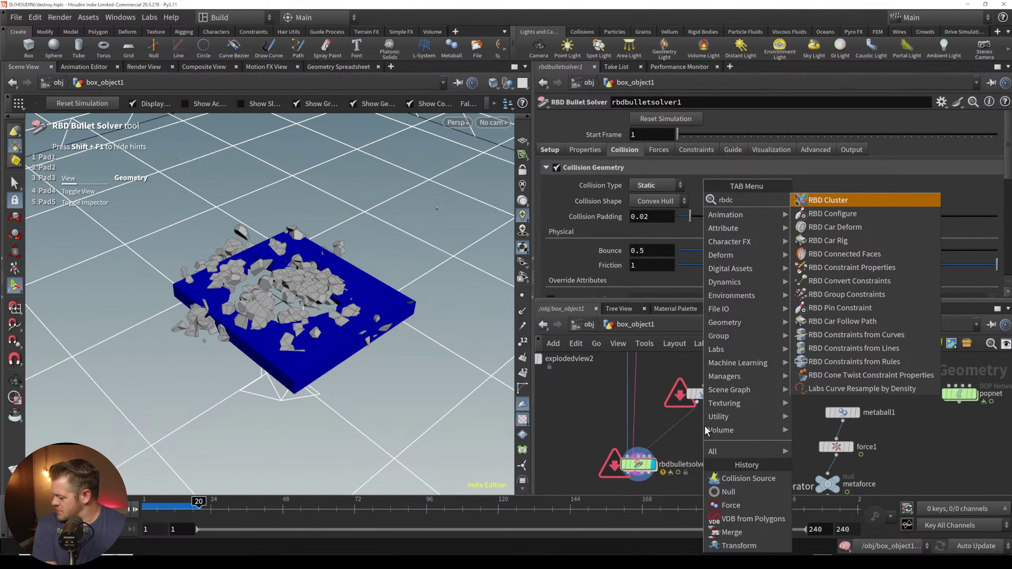
key(BackSpace)
key(BackSpace)
key(BackSpace)
key(BackSpace)
text(c)
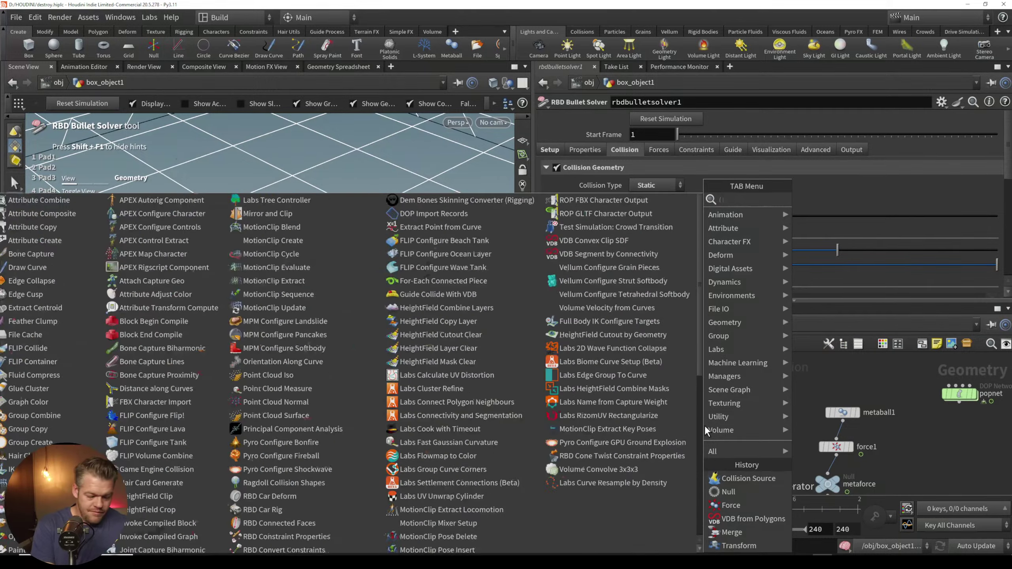
text(olli)
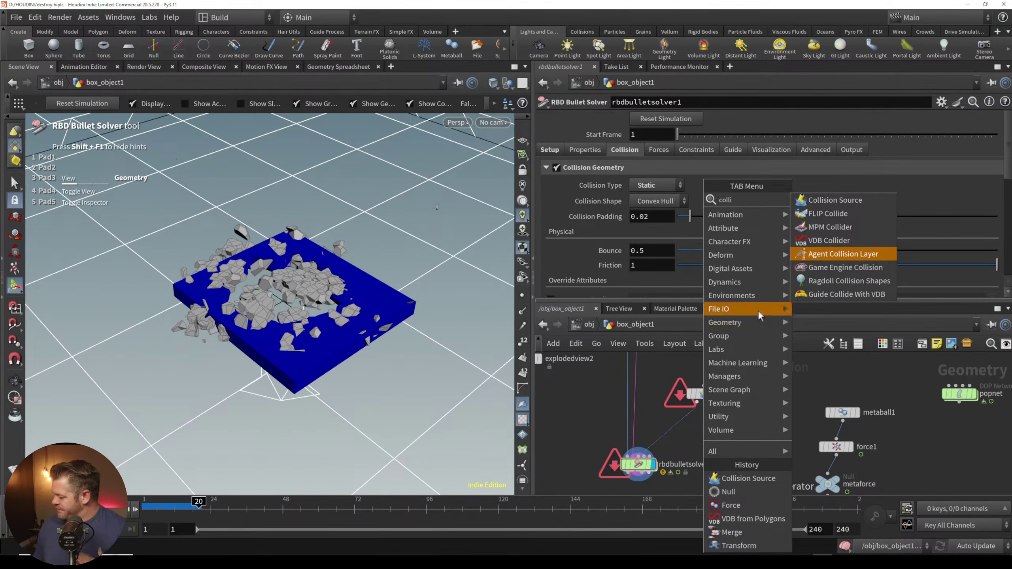
click(814, 210)
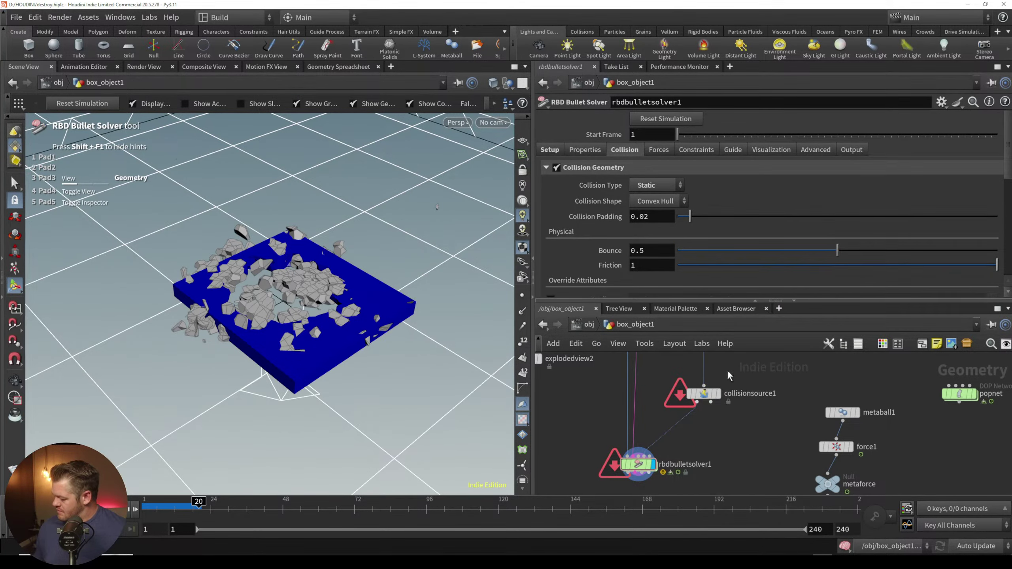
Step: Delete collisionsource1 from the network so the outside null feeds rbdbulletsolver1 directly
click(712, 403)
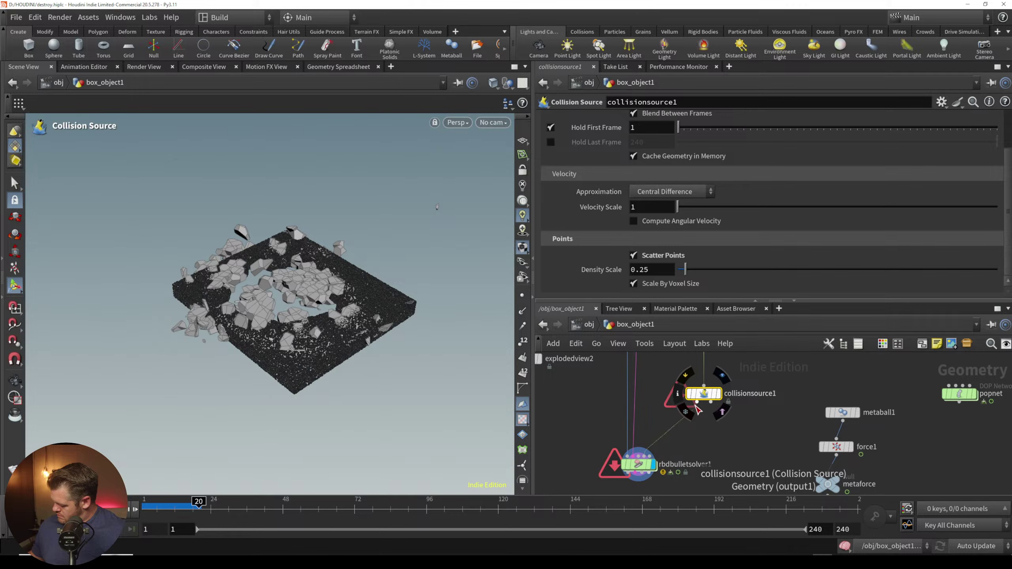
scroll(735, 421, down, 2)
middle_drag(727, 425, 709, 469)
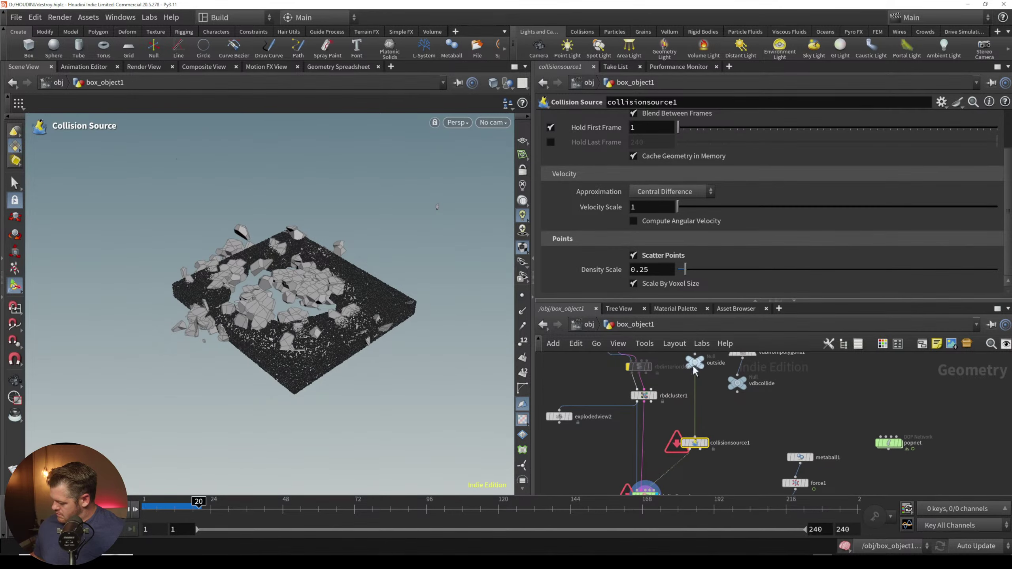
drag(693, 366, 693, 376)
key(Delete)
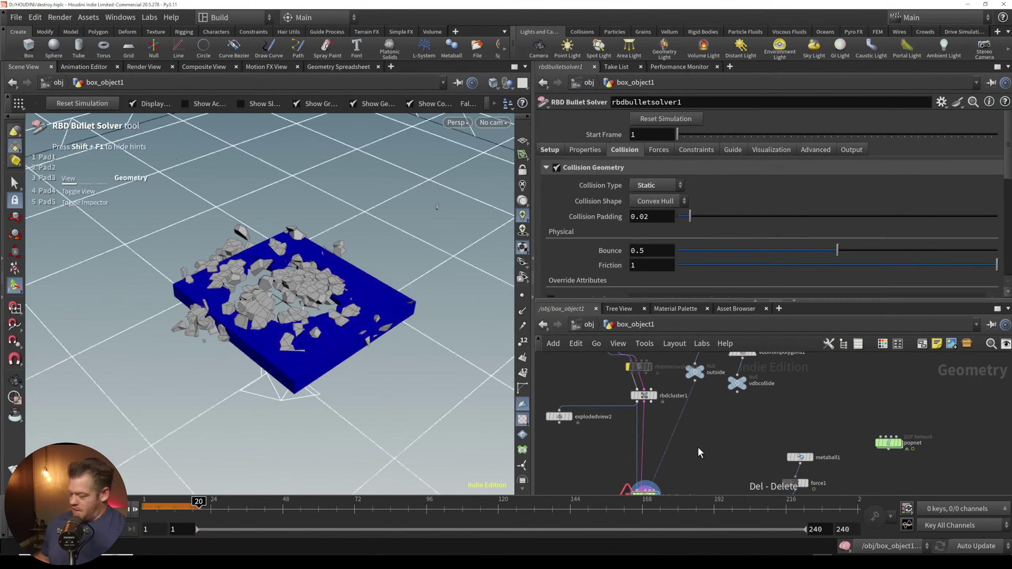
Step: Replay the simulation to frame 19 without the collision source and examine the pieces around the hole from above
scroll(381, 281, up, 3)
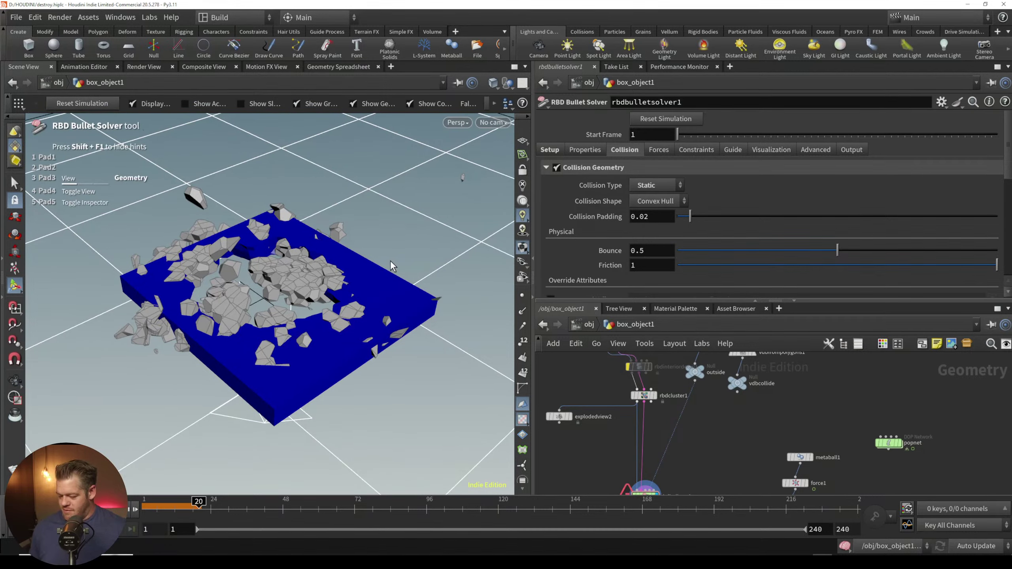
key(ctrl+Up)
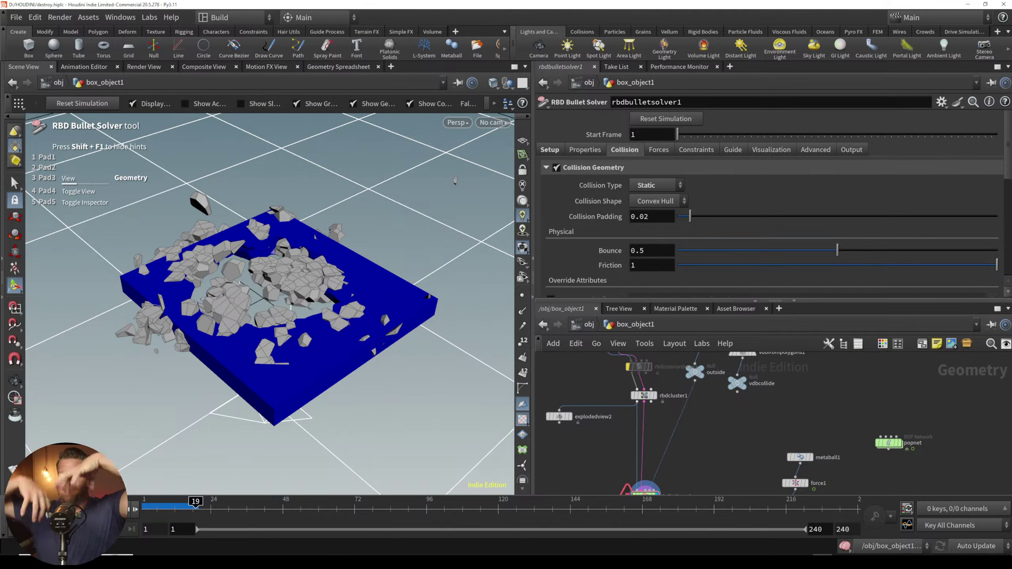
alt+drag(295, 336, 297, 372)
scroll(312, 308, up, 2)
key(Return)
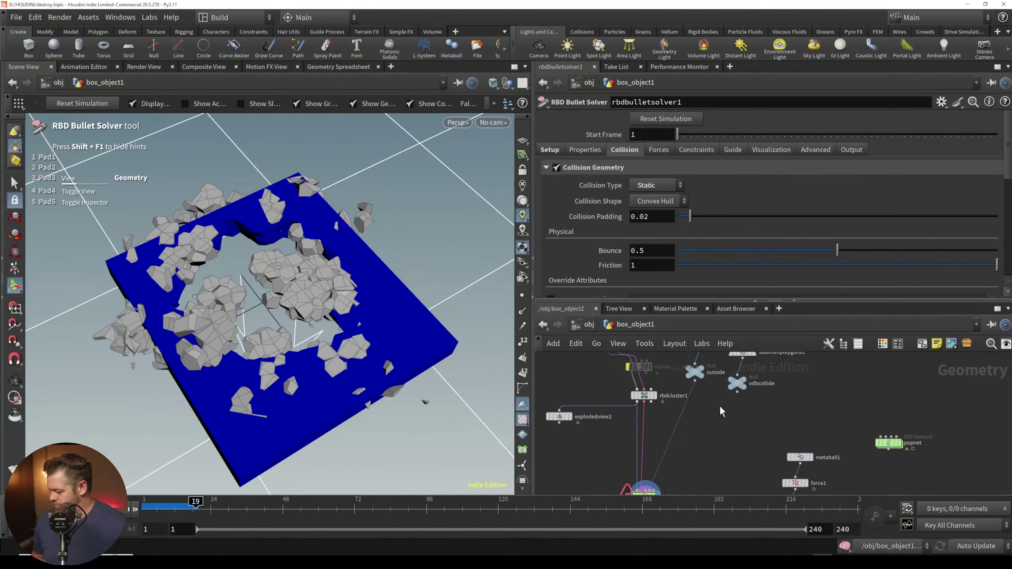
Step: Add a Delete node branching off booleanfracture1 and display its output
middle_drag(719, 406, 686, 476)
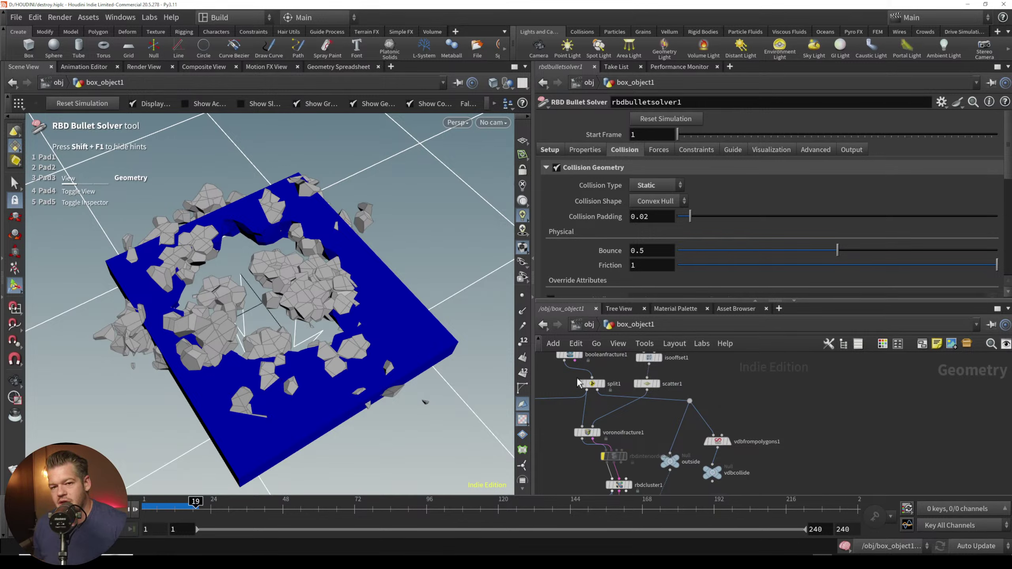
middle_drag(563, 375, 585, 380)
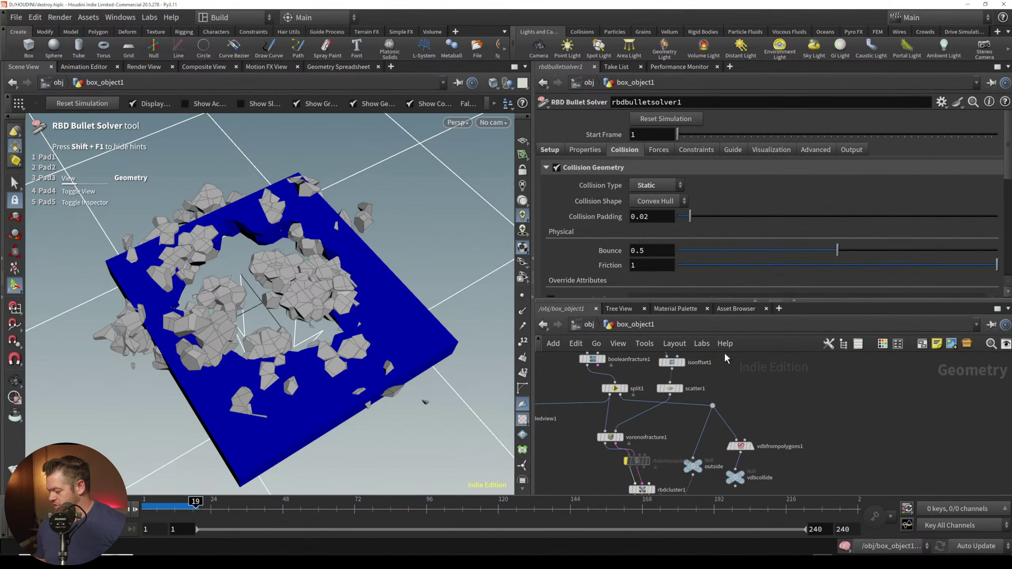
middle_drag(717, 353, 686, 380)
click(554, 386)
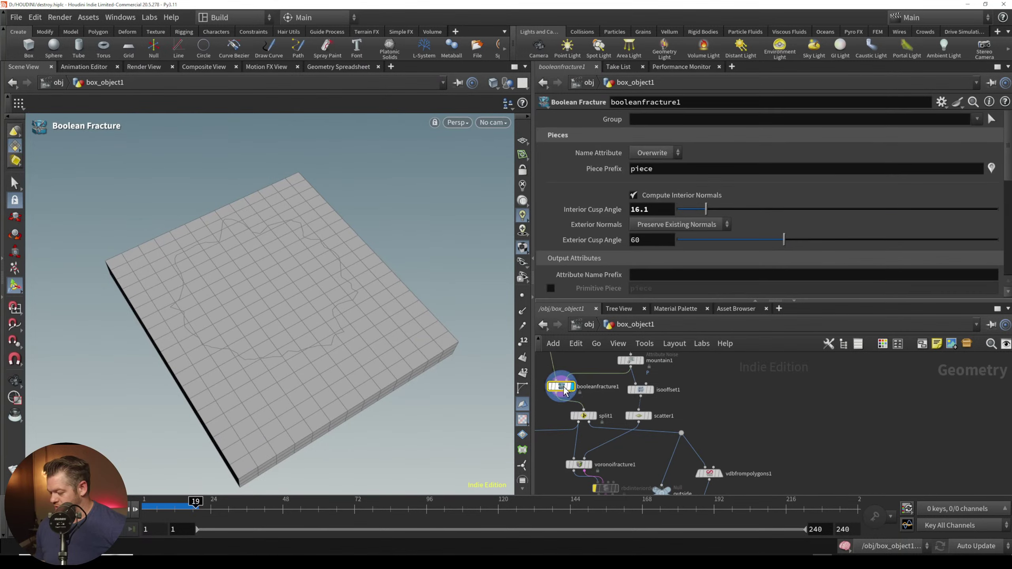
middle_drag(536, 421, 601, 399)
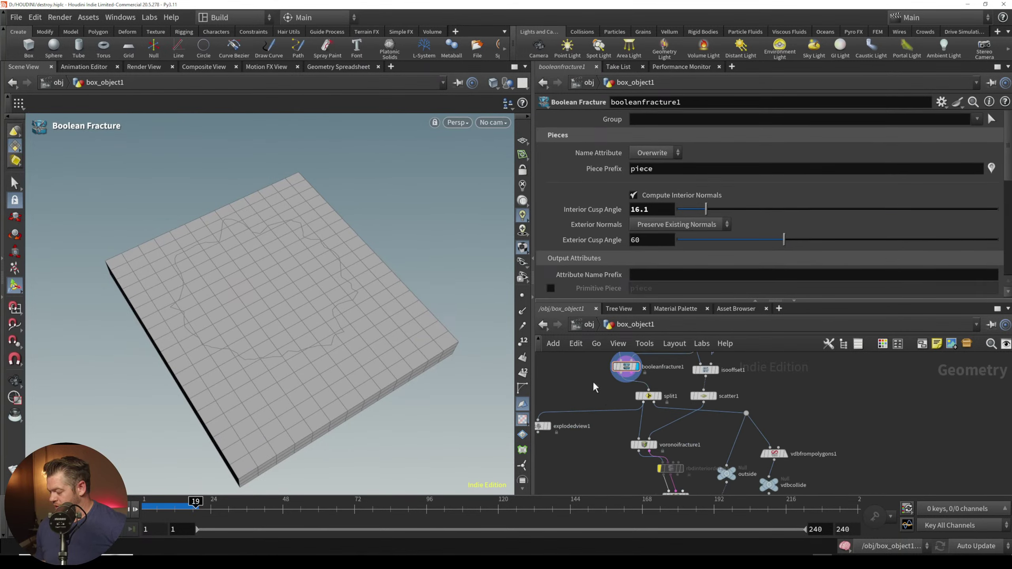
key(Tab)
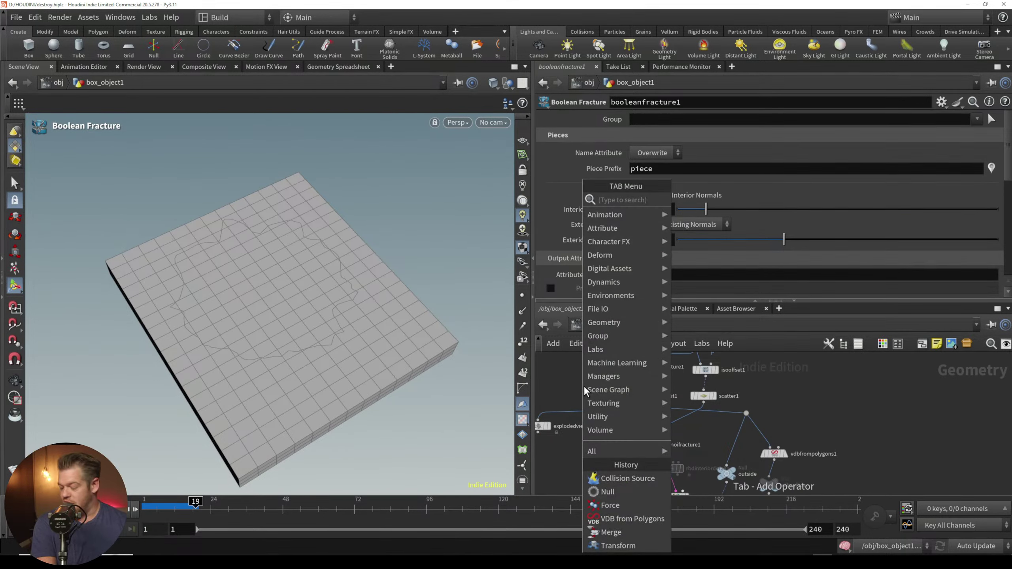
text(dele)
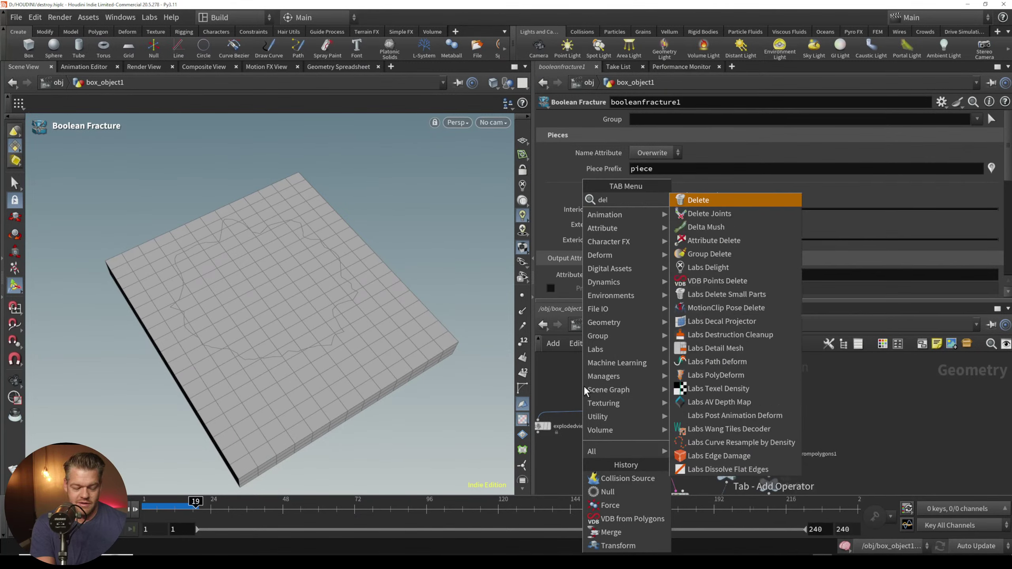
click(705, 200)
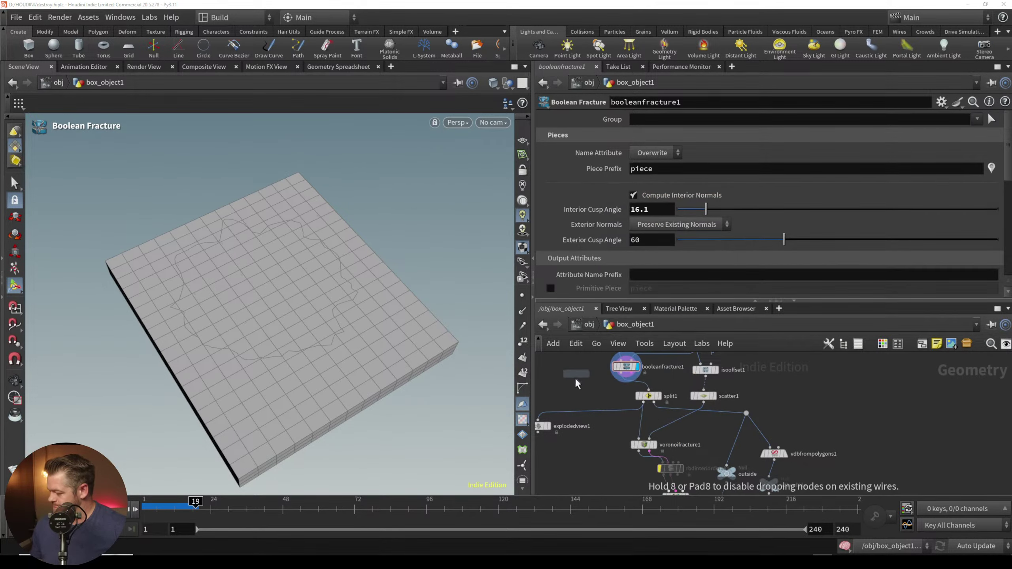
click(569, 383)
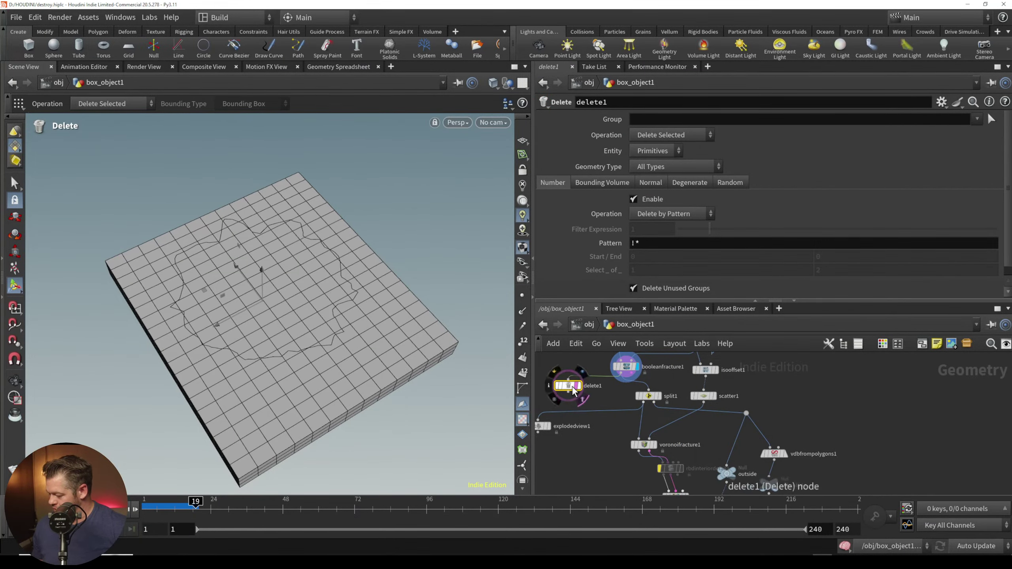
click(578, 385)
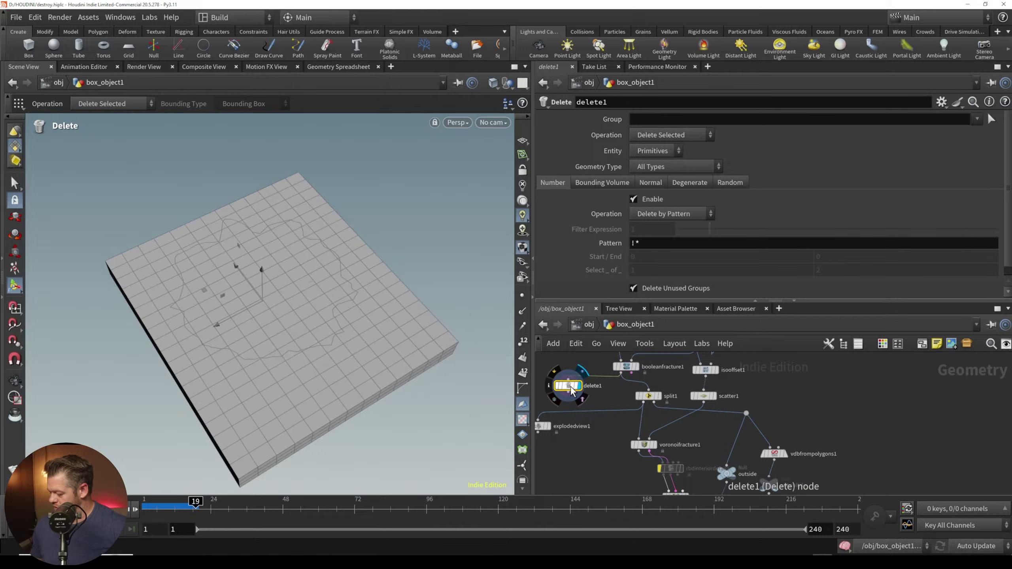
click(976, 119)
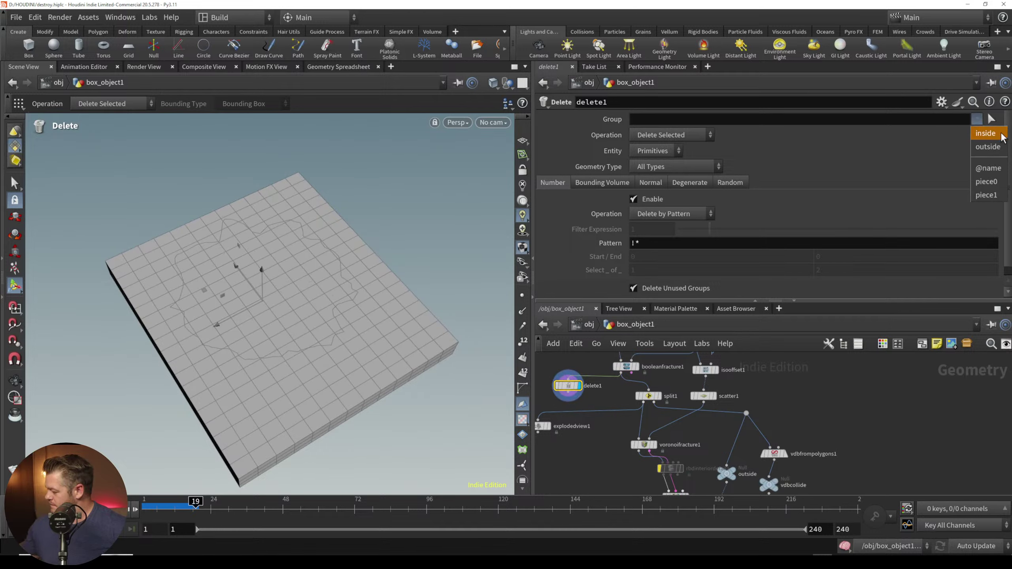
click(986, 182)
click(686, 135)
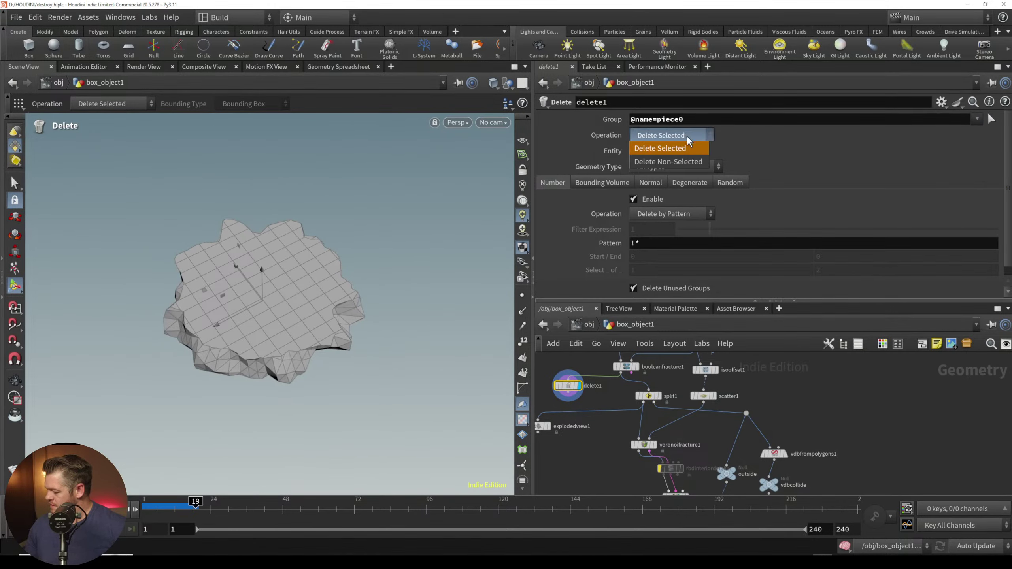
click(683, 152)
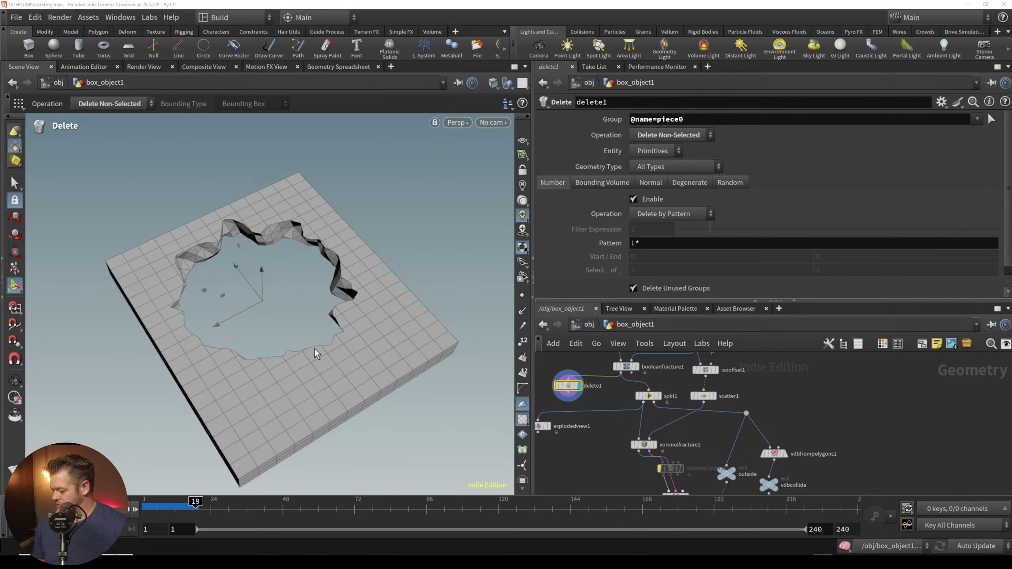
Step: Move delete1 above the network dot feeding outside and vdbfrompolygons1, and wire its output into that dot
drag(568, 386, 780, 386)
middle_drag(761, 418, 741, 381)
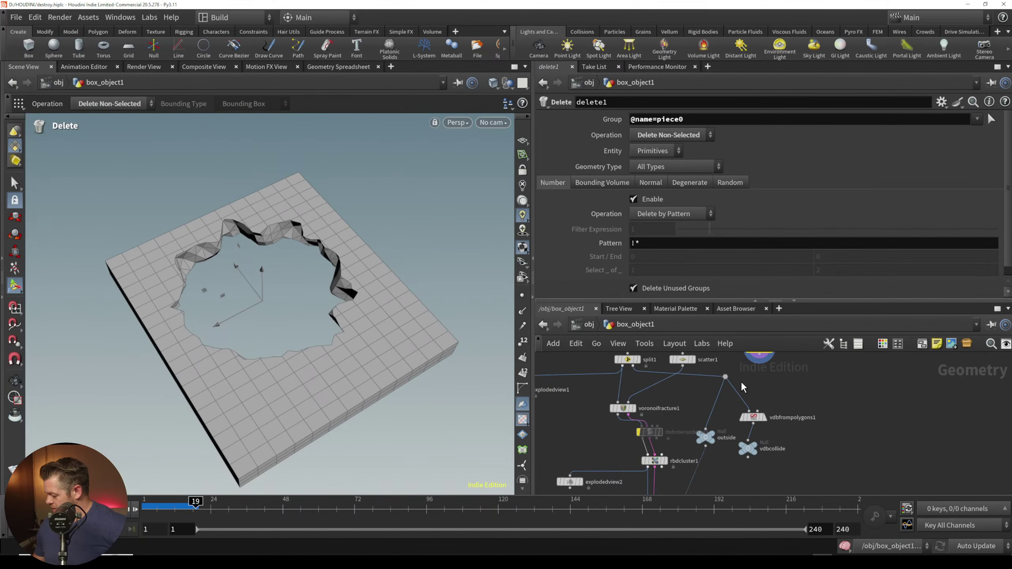
drag(725, 376, 727, 383)
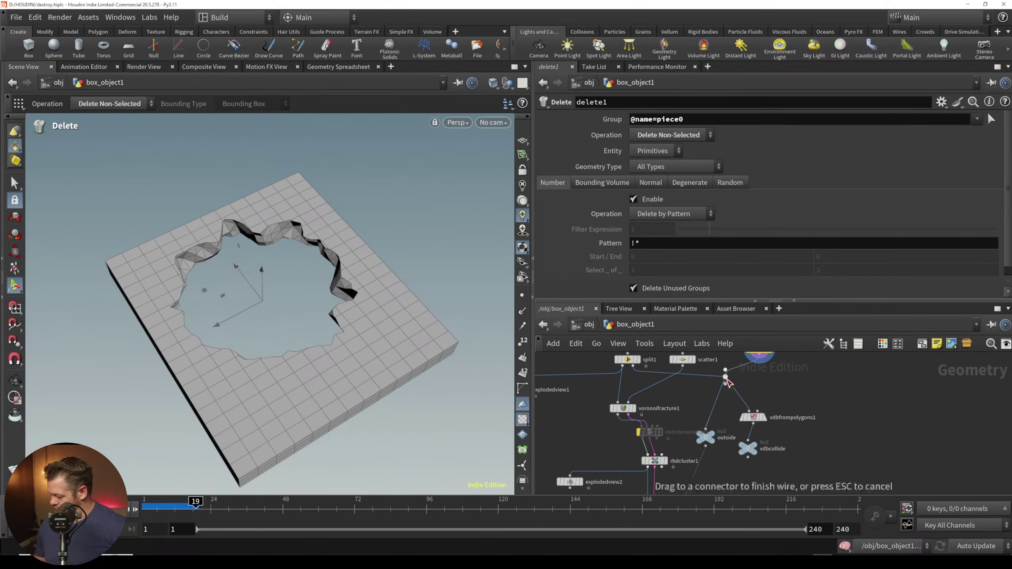
middle_drag(706, 488, 724, 389)
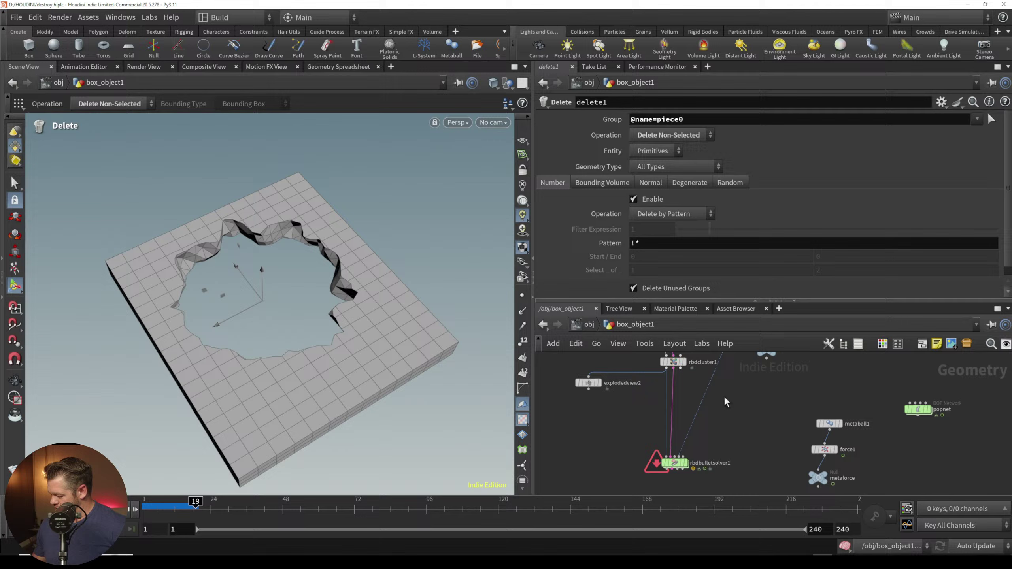
Step: Display rbdbulletsolver1, replay the simulation from frame 1 with the delete1 slab as collider, and return to the first frame
click(687, 463)
click(675, 463)
key(ctrl+Up)
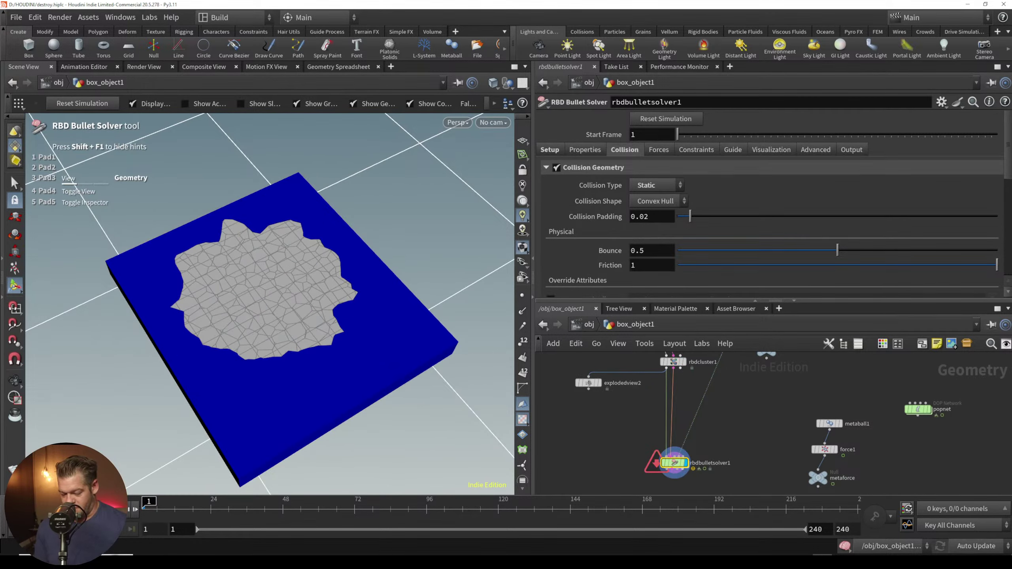
key(Up)
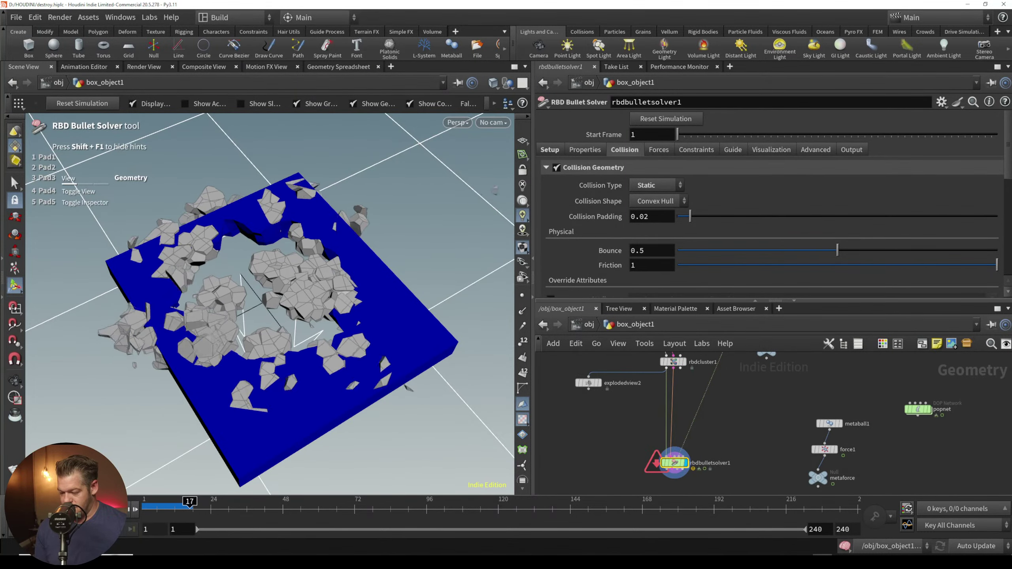
key(ctrl+Up)
alt+drag(288, 339, 286, 301)
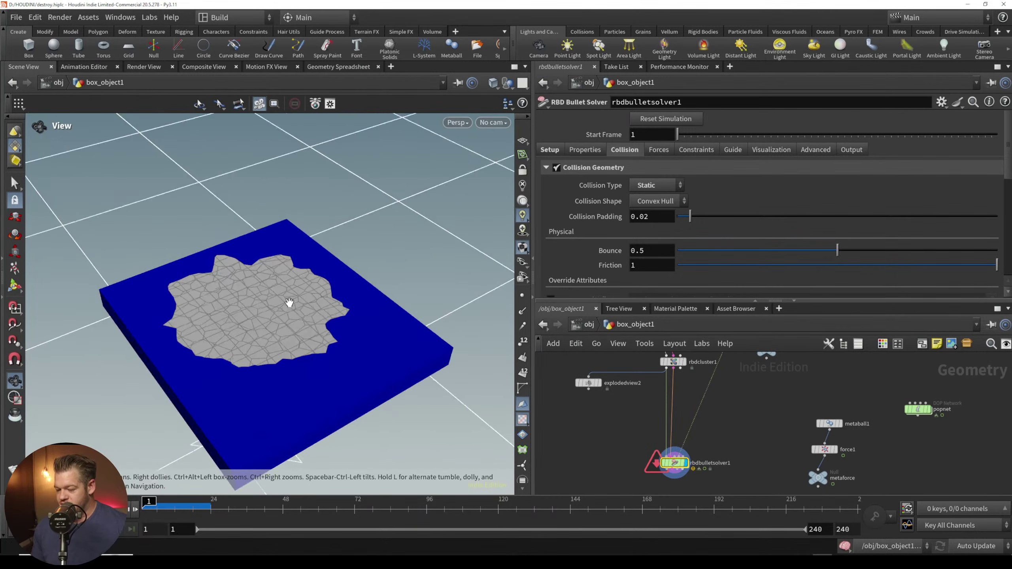
alt+middle_drag(280, 327, 291, 299)
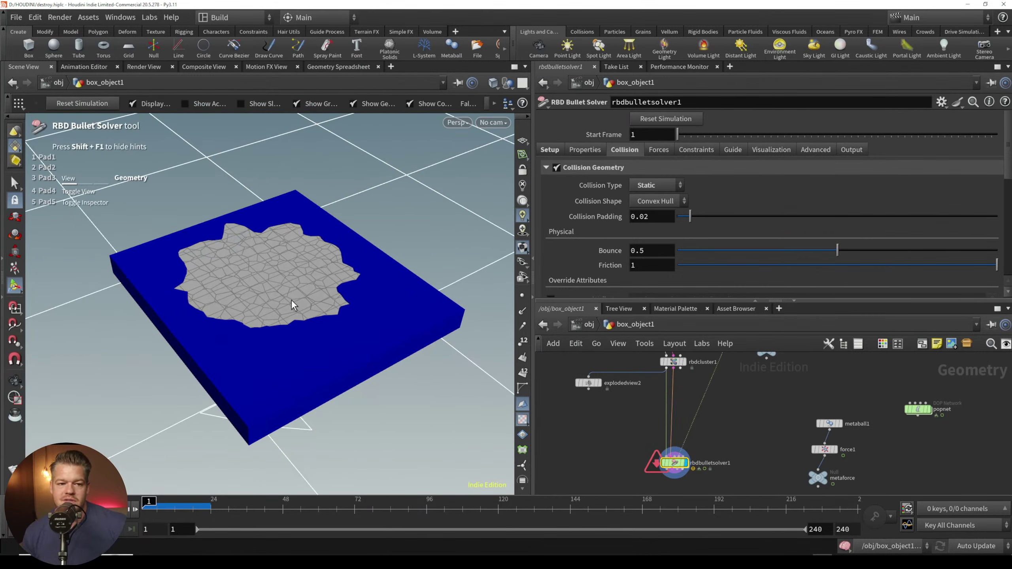
Step: Display vdbfrompolygons1 and examine the VDB slab's hole up close along with the node's settings
middle_drag(754, 382, 723, 429)
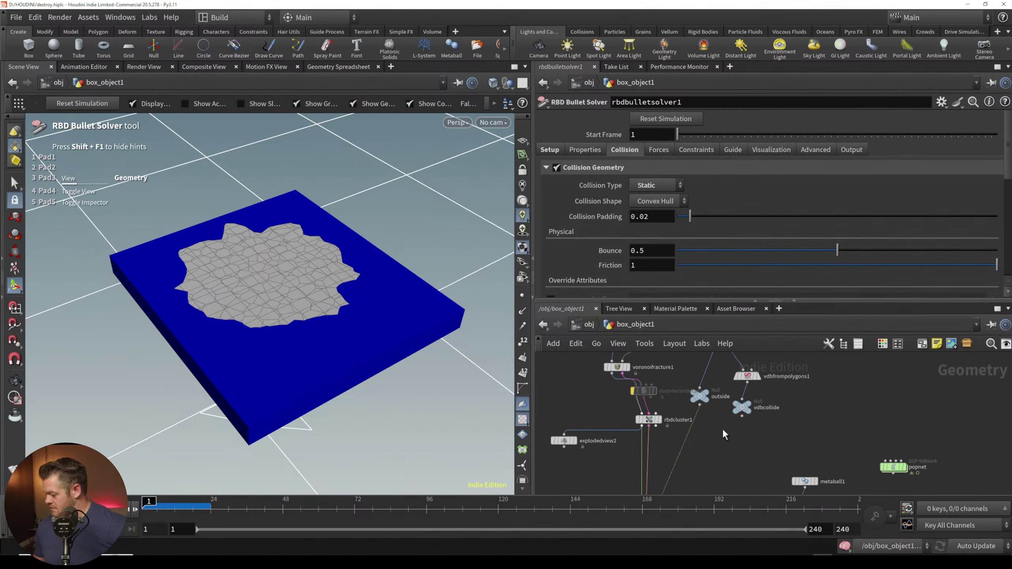
click(752, 407)
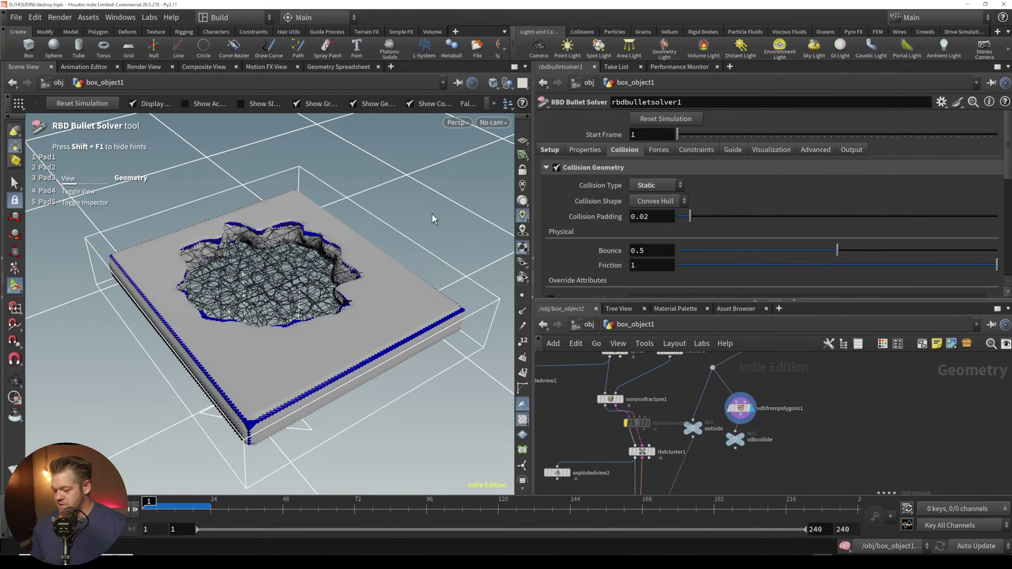
alt+right_drag(395, 327, 389, 305)
scroll(368, 350, down, 5)
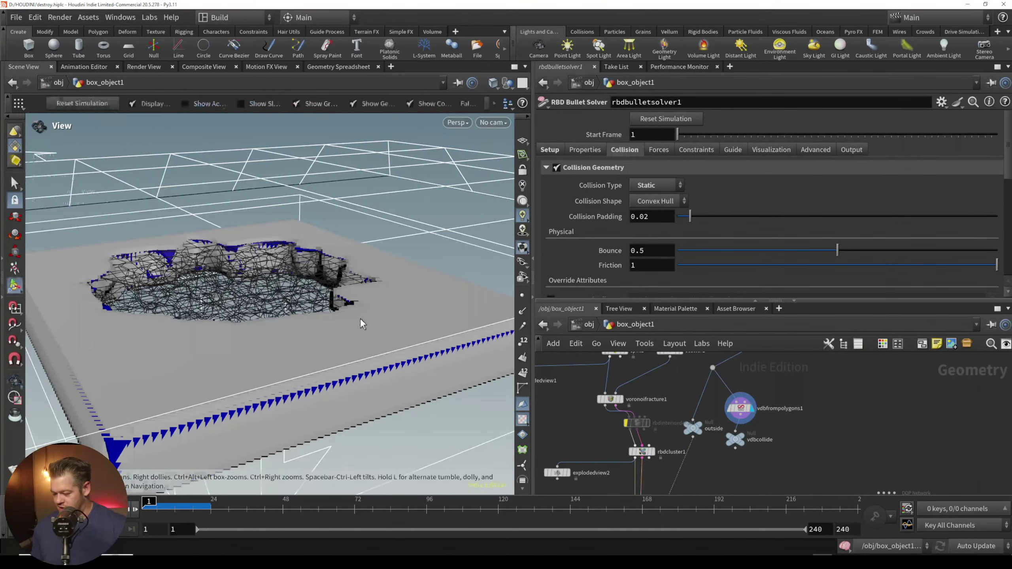
click(748, 407)
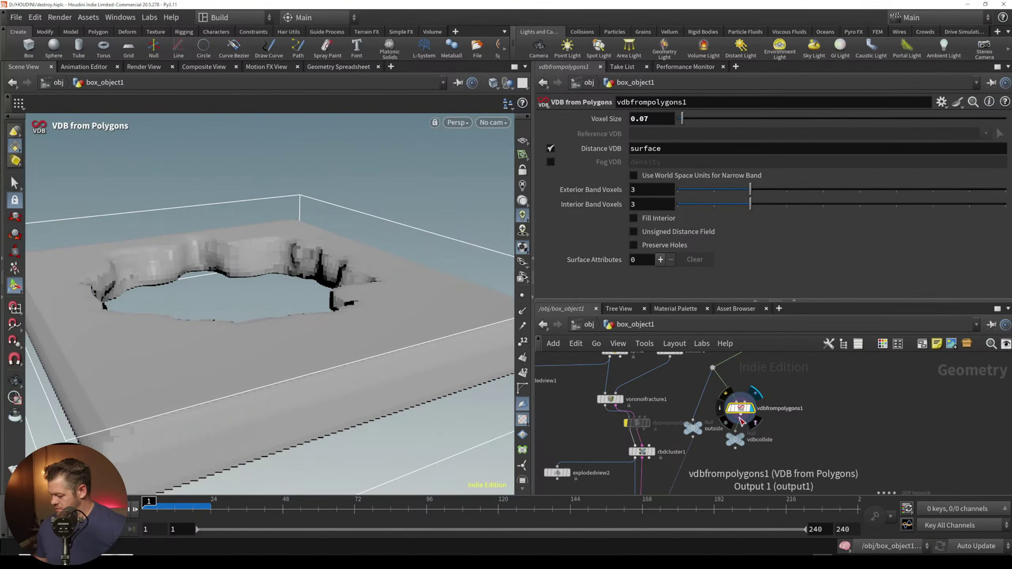
Step: Display vdbcollide and connect it to rbdbulletsolver1's collision input in place of outside
click(743, 434)
middle_drag(709, 465, 708, 424)
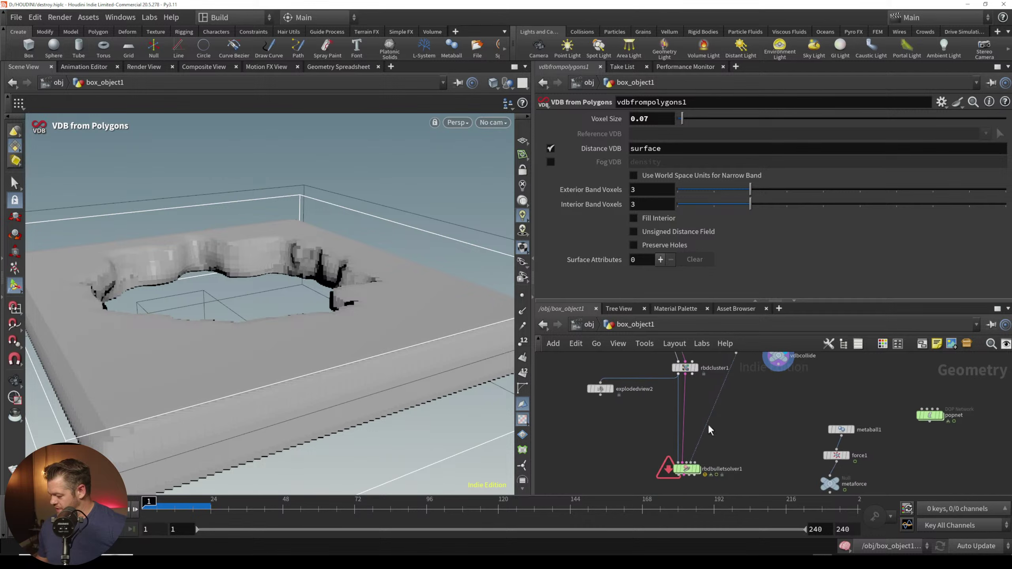
drag(690, 463, 778, 365)
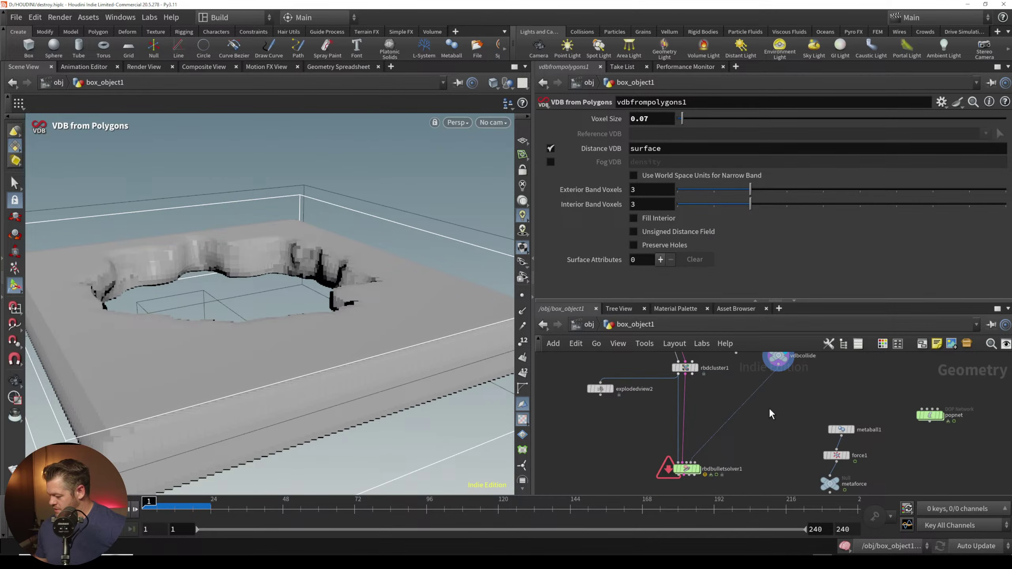
Step: Display rbdbulletsolver1, replay the simulation to frame 25 with the VDB collider, and return to frame 1
click(698, 469)
click(686, 468)
alt+drag(351, 353, 330, 396)
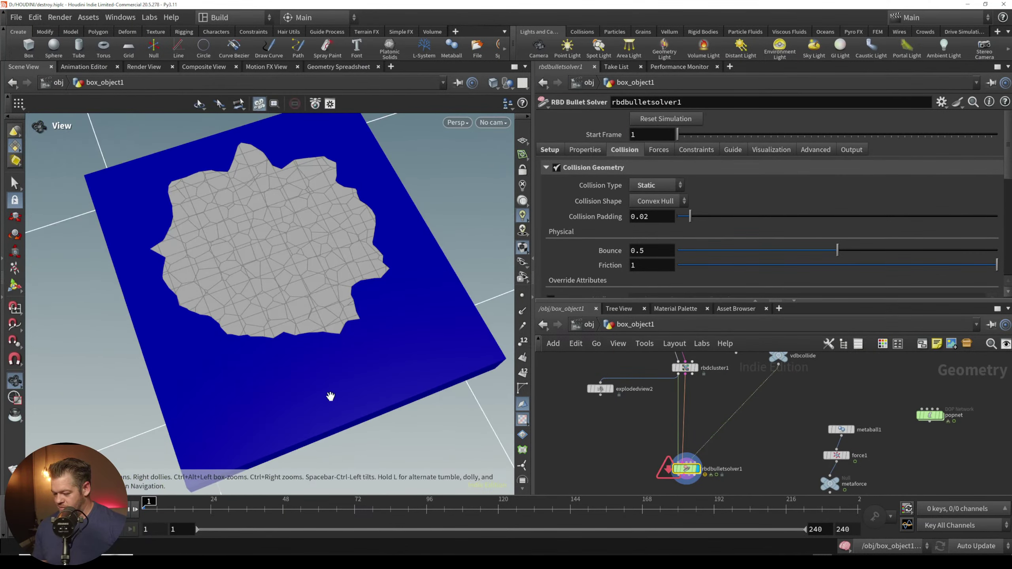
key(Up)
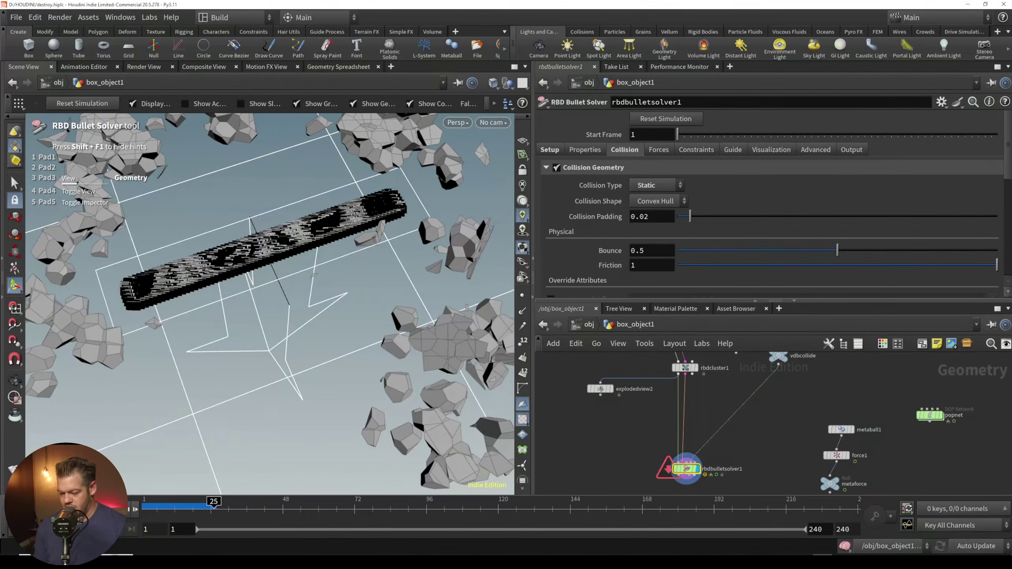
key(ctrl+Up)
Step: Display vdbfrompolygons1 and examine its settings and output, then display the outside null to view the polygon slab with its hole
middle_drag(769, 387, 743, 432)
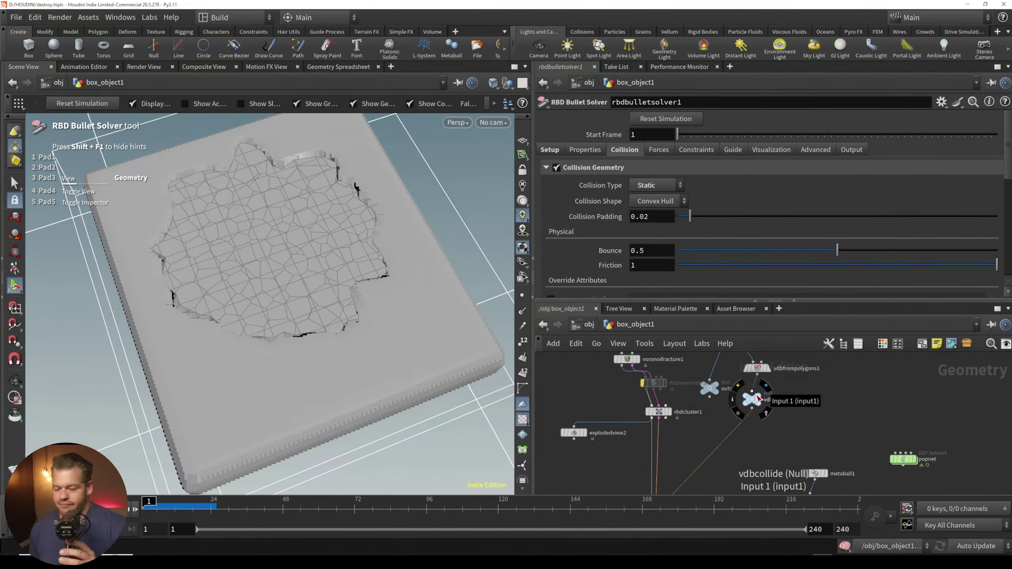
click(756, 368)
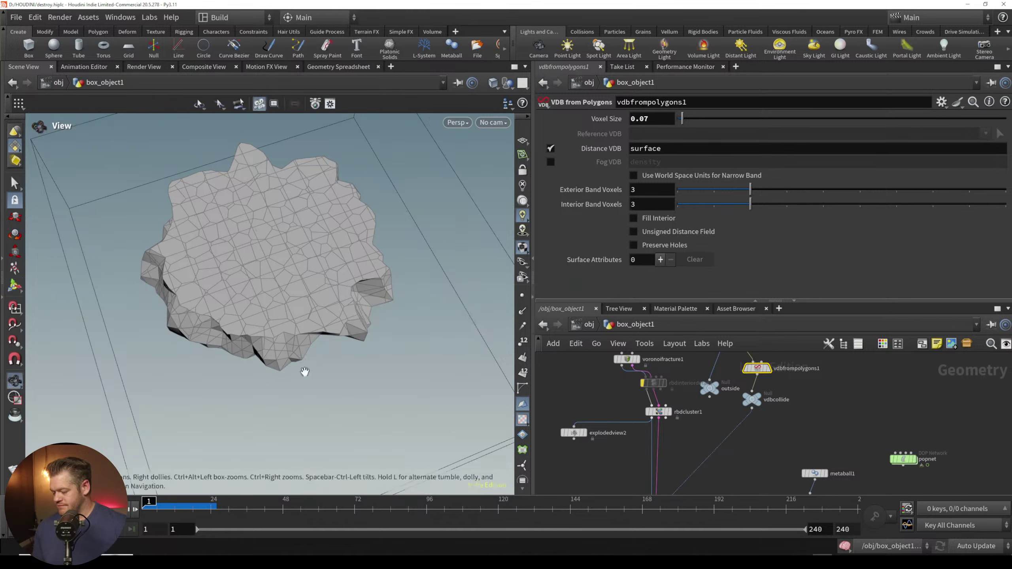
alt+right_drag(305, 373, 325, 341)
alt+drag(324, 341, 311, 321)
alt+middle_drag(349, 320, 331, 298)
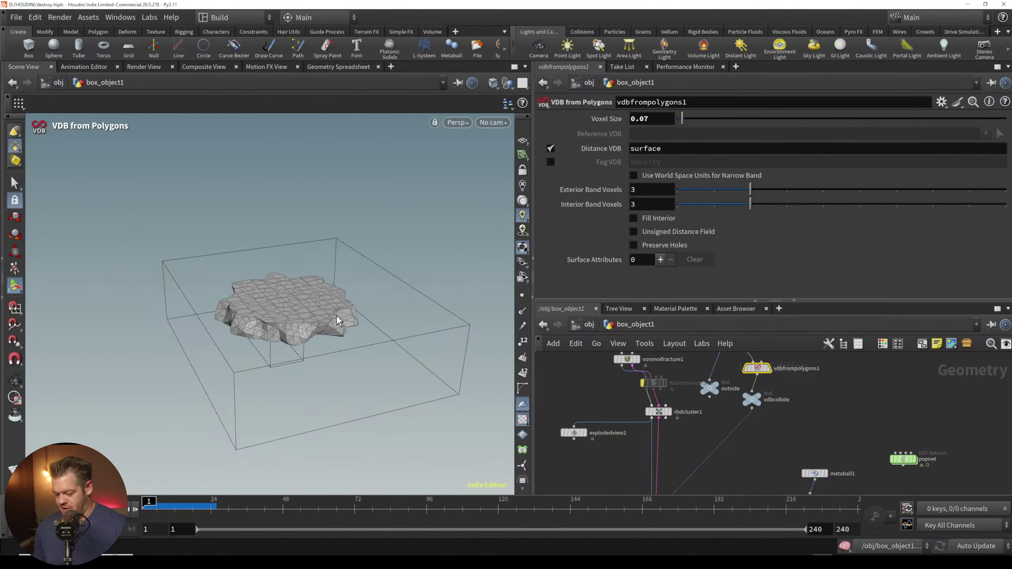
key(Up)
key(ctrl+Up)
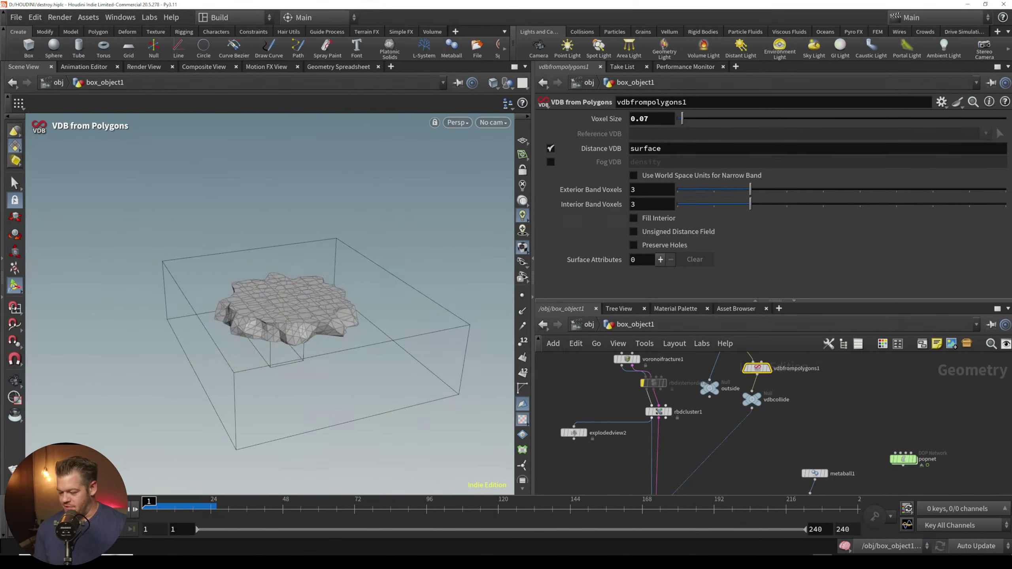
click(760, 369)
click(713, 390)
click(712, 390)
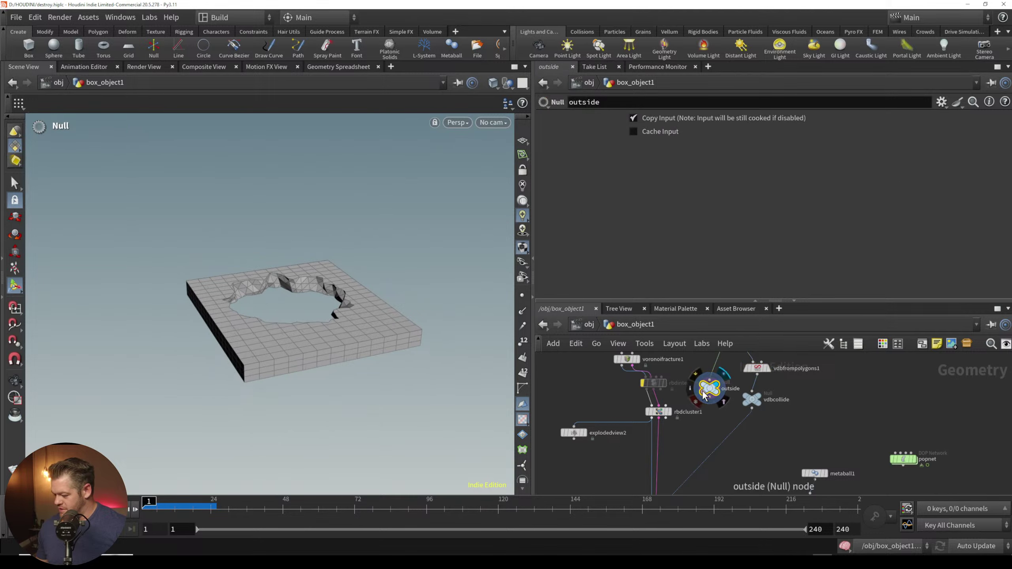
Step: Display rbdbulletsolver1 and set the Collision Padding of its collision geometry to 0.01
middle_drag(706, 450, 713, 382)
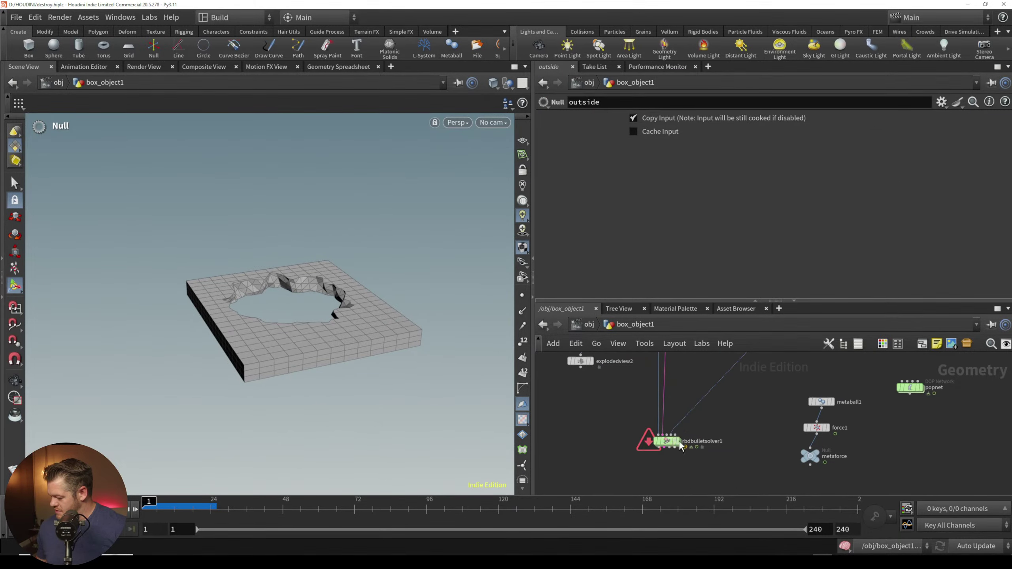
click(666, 445)
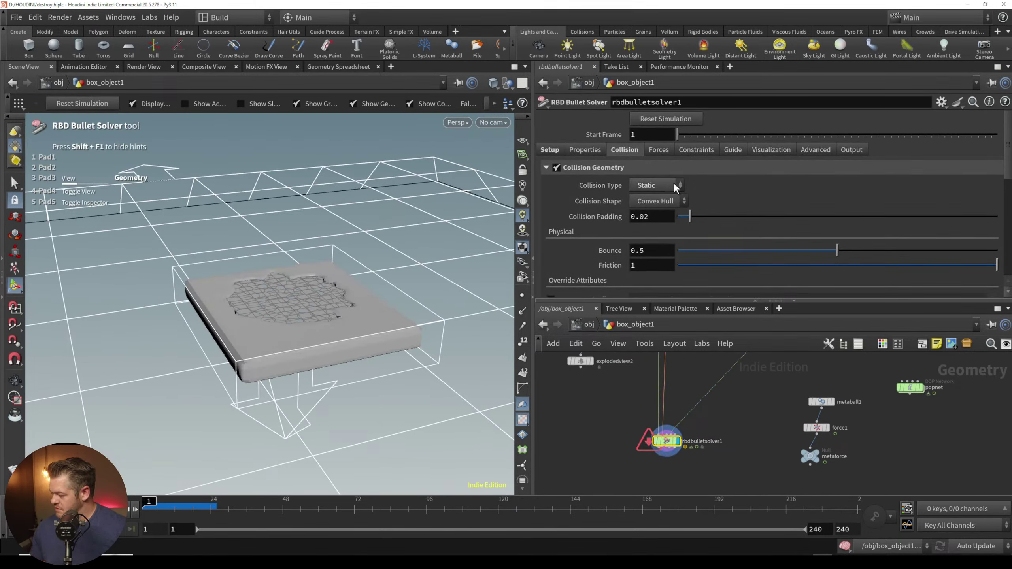
click(679, 201)
click(660, 226)
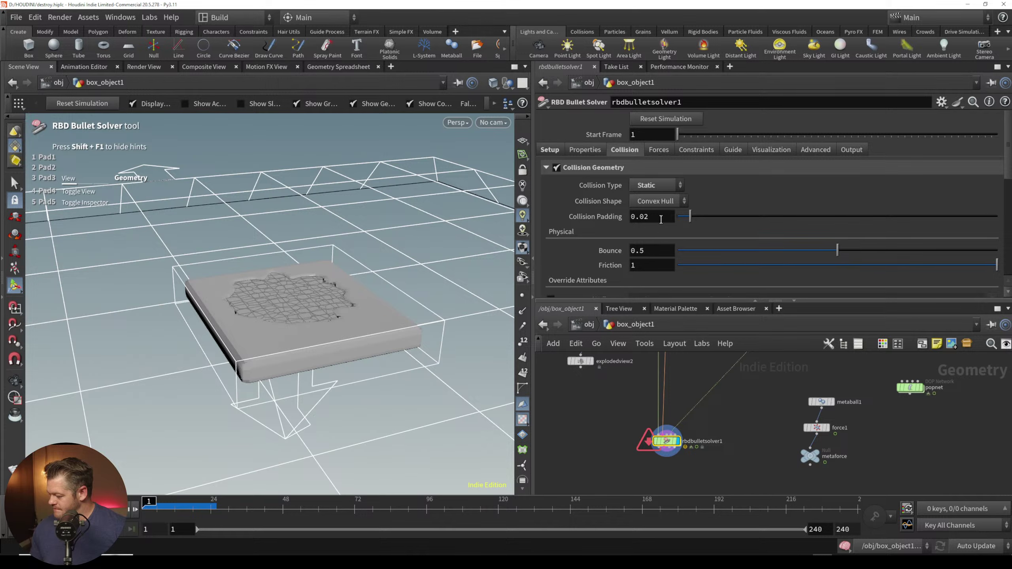
drag(651, 220, 644, 221)
text(1)
click(614, 415)
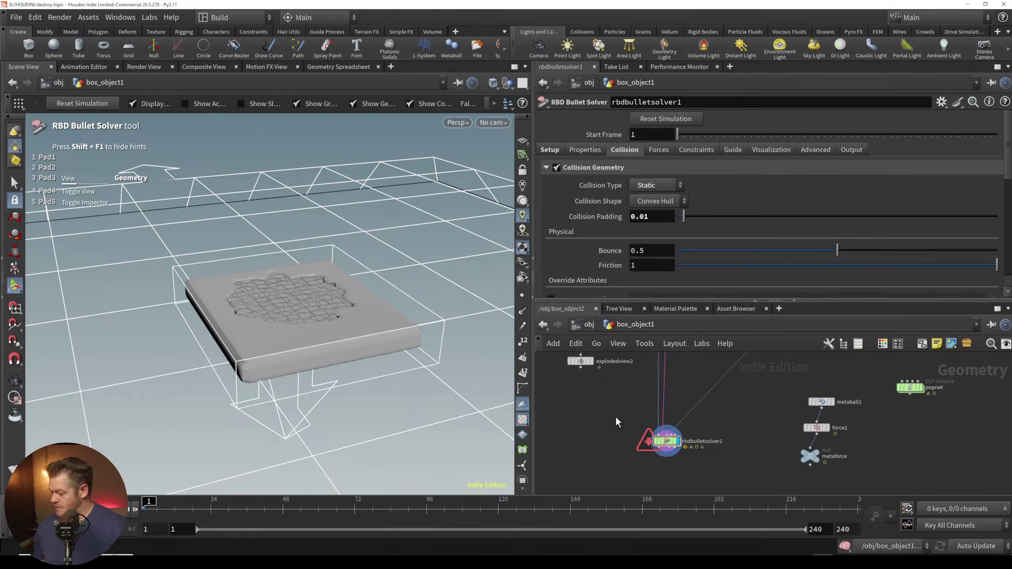
Step: Connect outside to rbdbulletsolver1's collision input in place of vdbcollide, replay the simulation, and return to frame 1
middle_drag(695, 416, 686, 451)
click(711, 366)
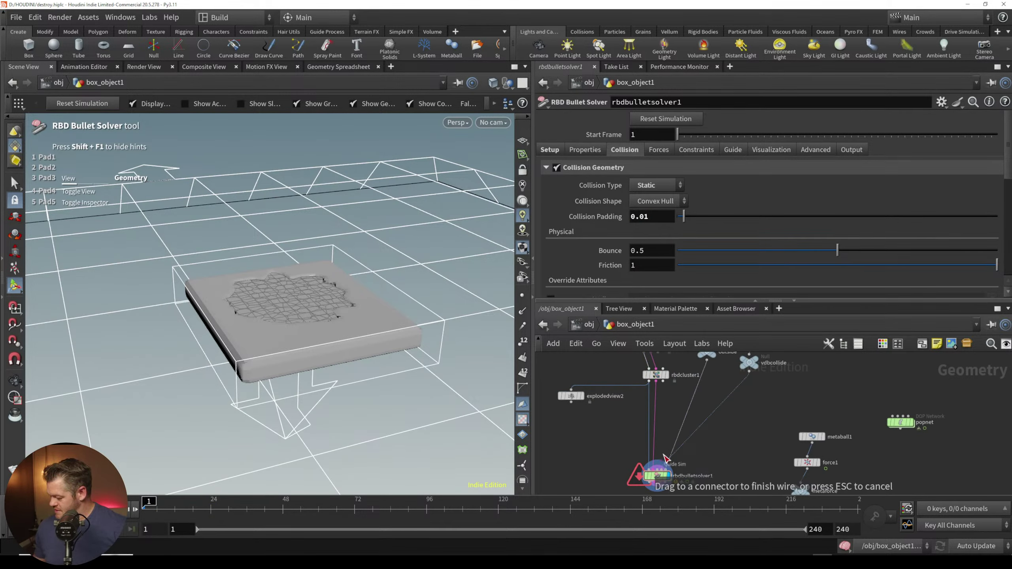
click(660, 468)
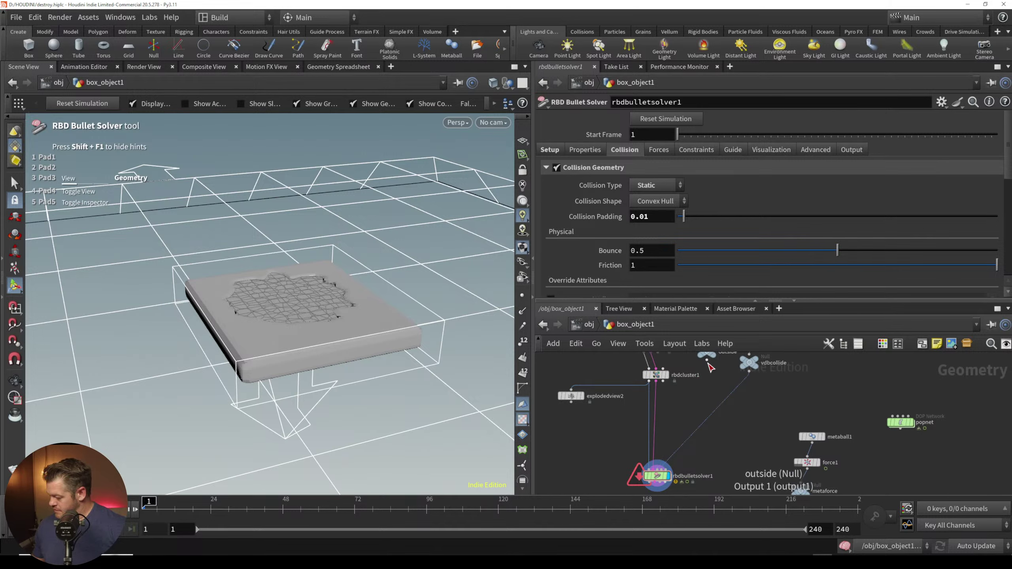
drag(664, 469, 661, 468)
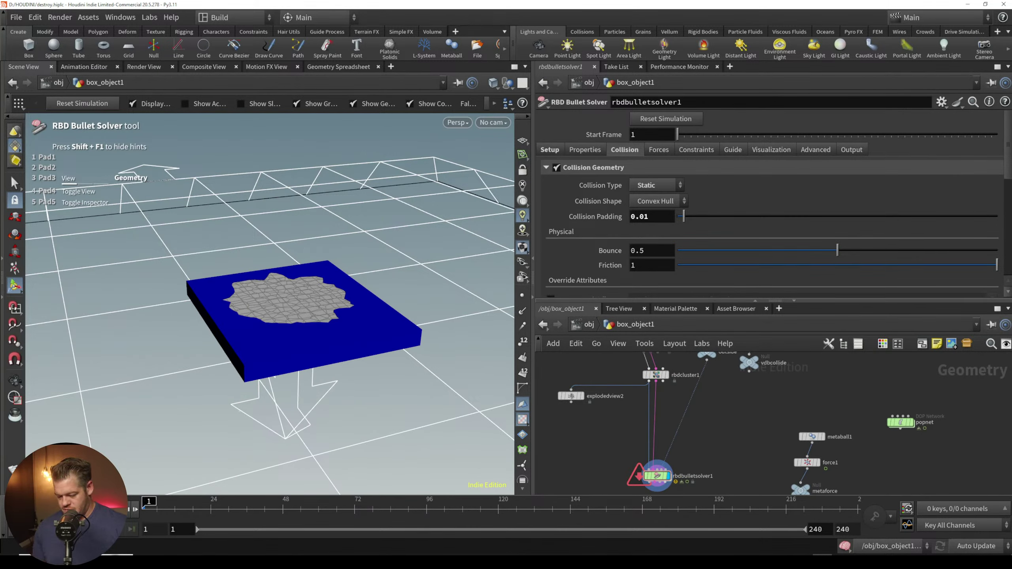
key(Up)
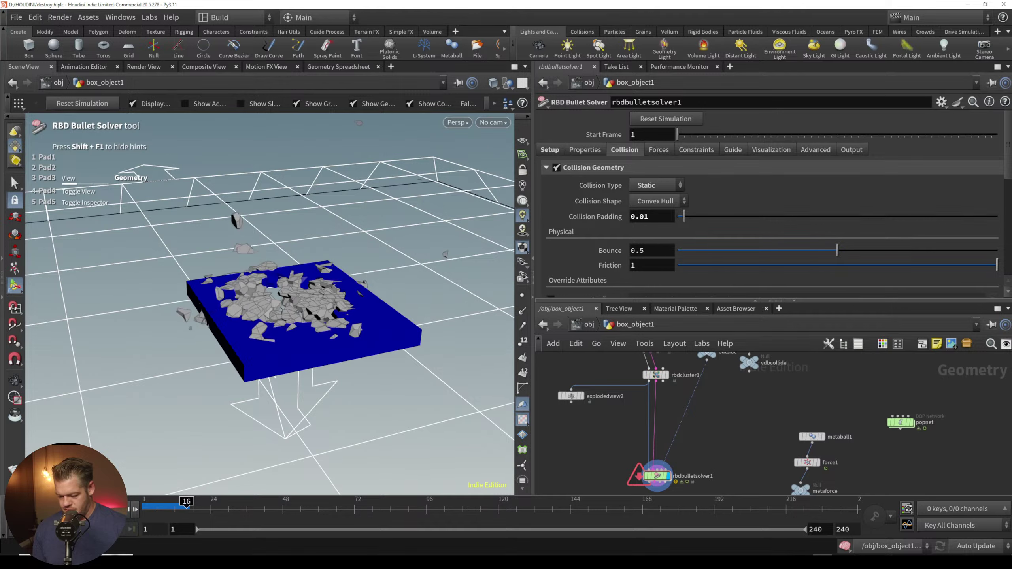
key(ctrl+Up)
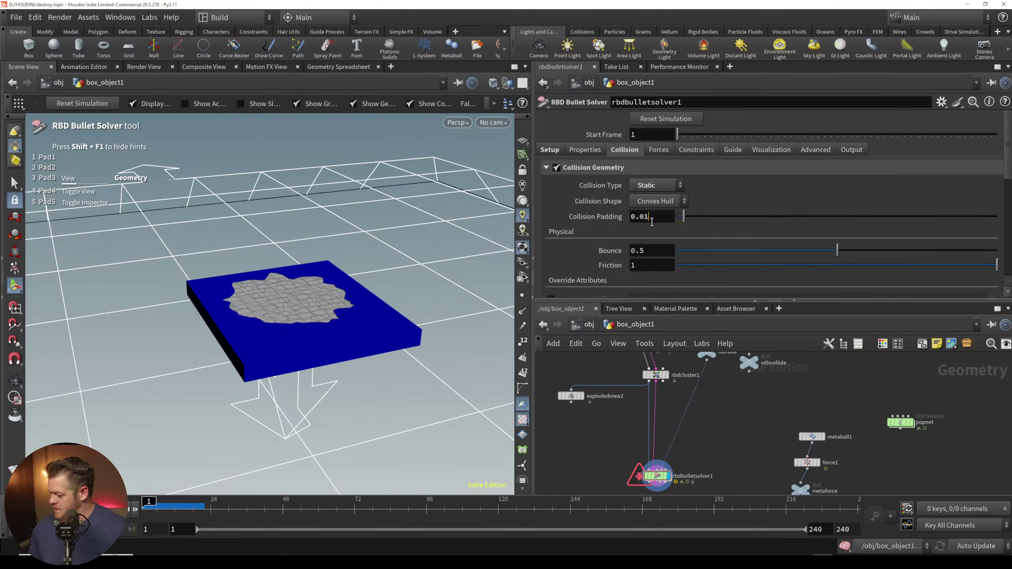
Step: Set the solver's Collision Padding to 0.005, replay the simulation, and return to frame 1
drag(650, 219, 642, 225)
text(0)
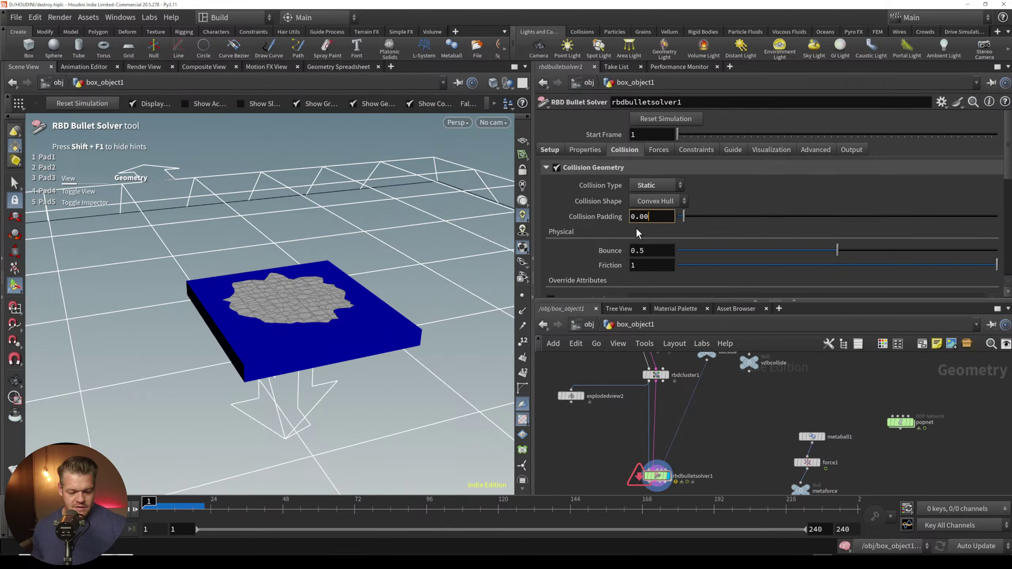
text(5)
key(Return)
key(Up)
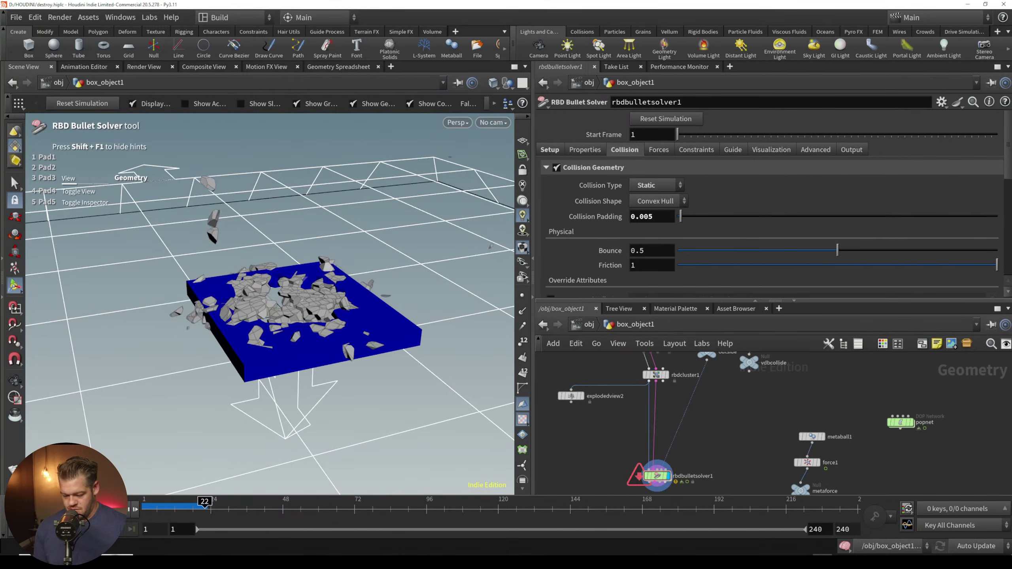
key(ctrl+Up)
Step: Try a Collision Padding of 0.1 on the solver, replay the simulation, and return to frame 1
drag(652, 219, 642, 225)
text(1)
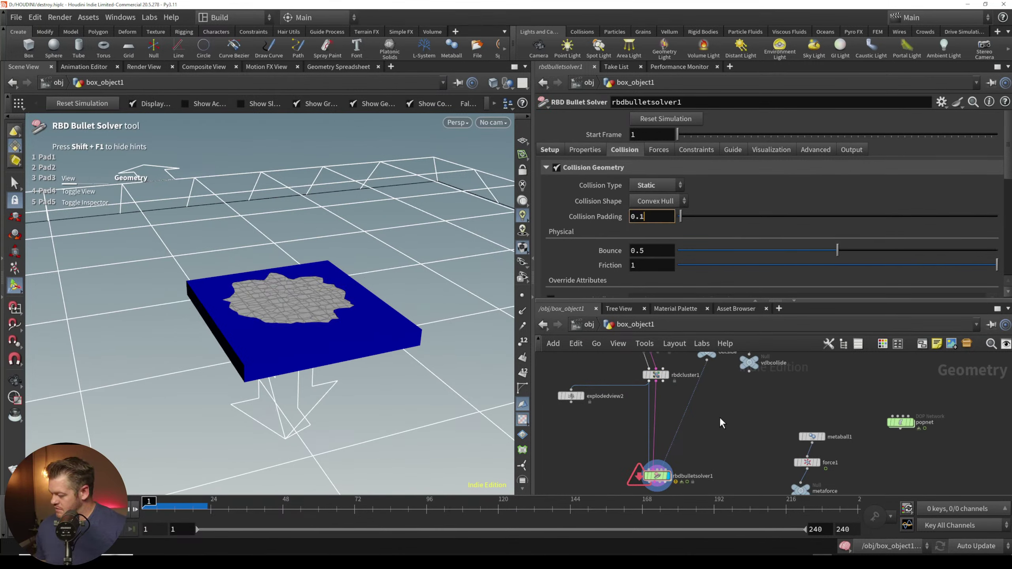
key(Return)
key(Up)
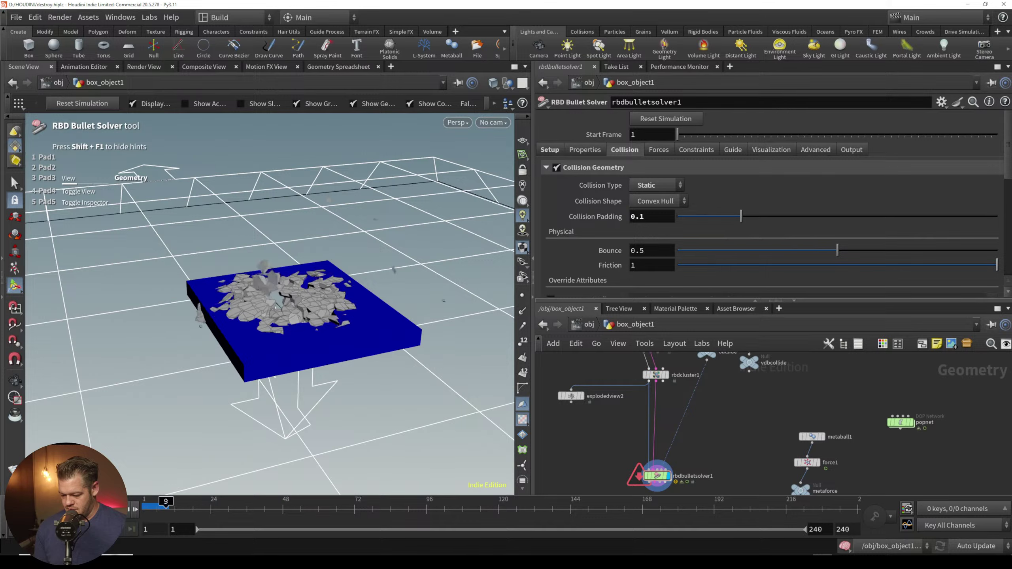
key(ctrl+Up)
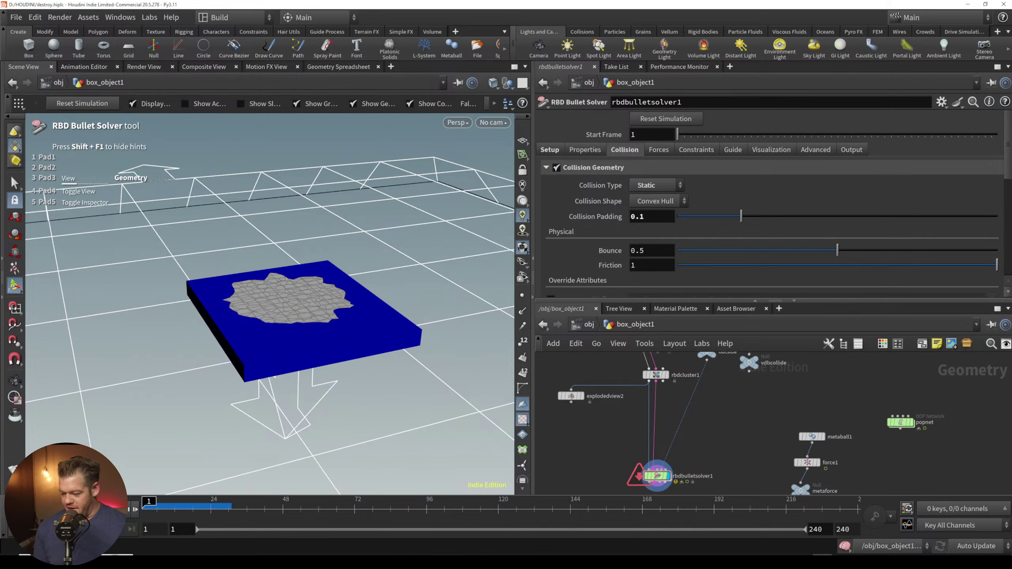
Step: Set the collision geometry's Collision Shape to Concave and replay the simulation
click(677, 202)
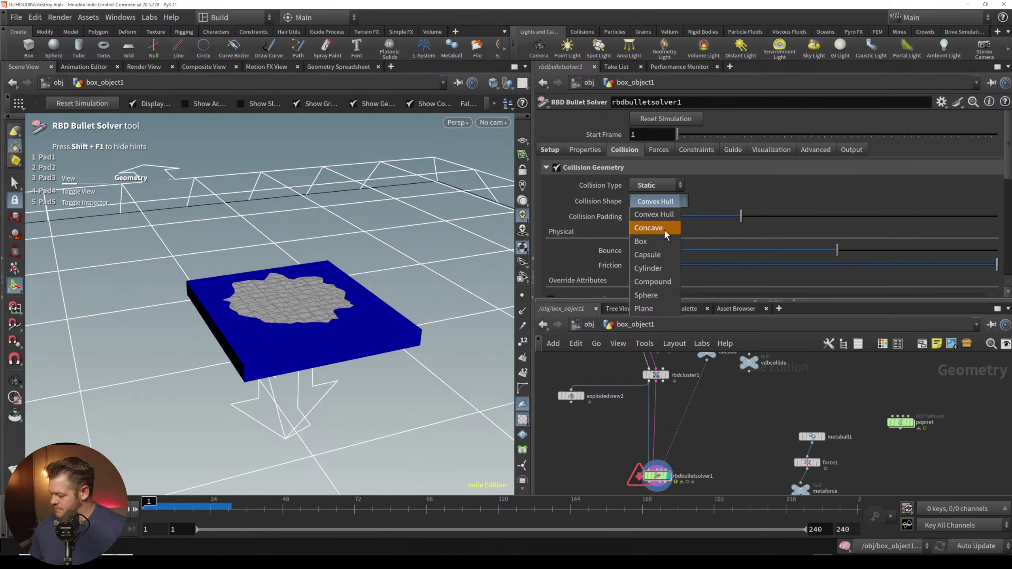
click(664, 228)
key(Up)
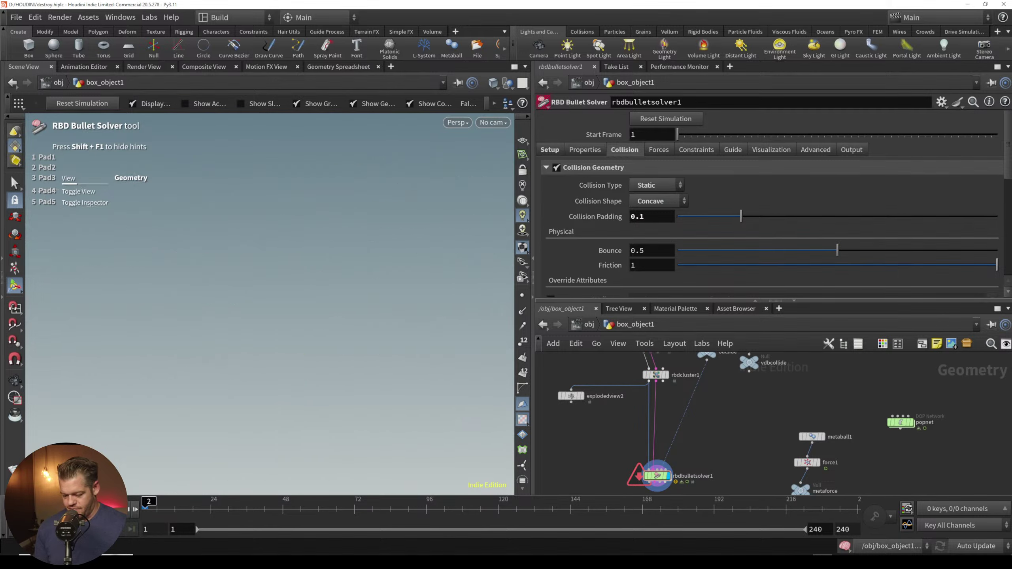
Step: Set the solver's Collision Padding to 0.002, replay the simulation with the concave collider, and return to frame 1
double_click(641, 217)
text(00)
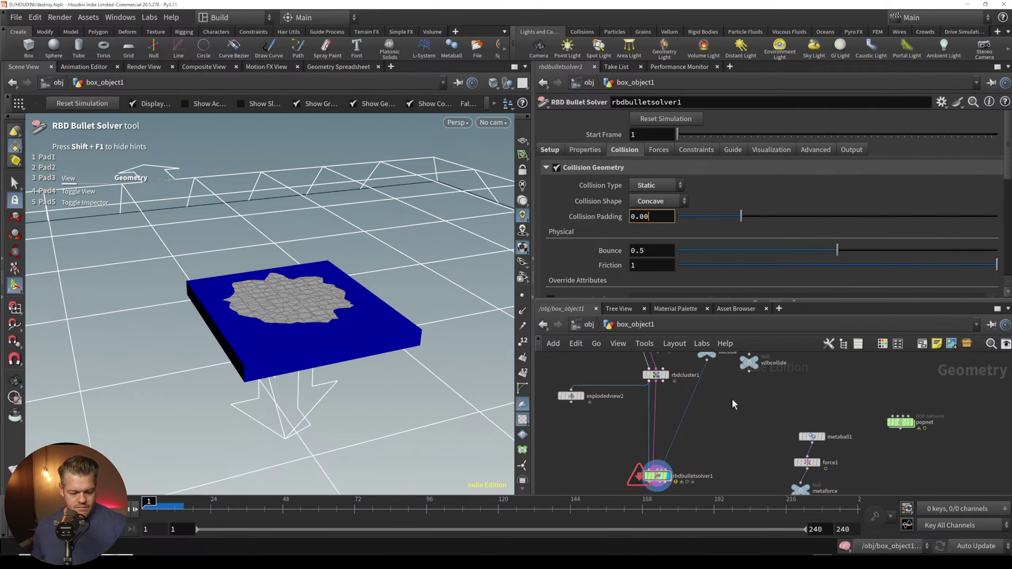
text(2)
key(Return)
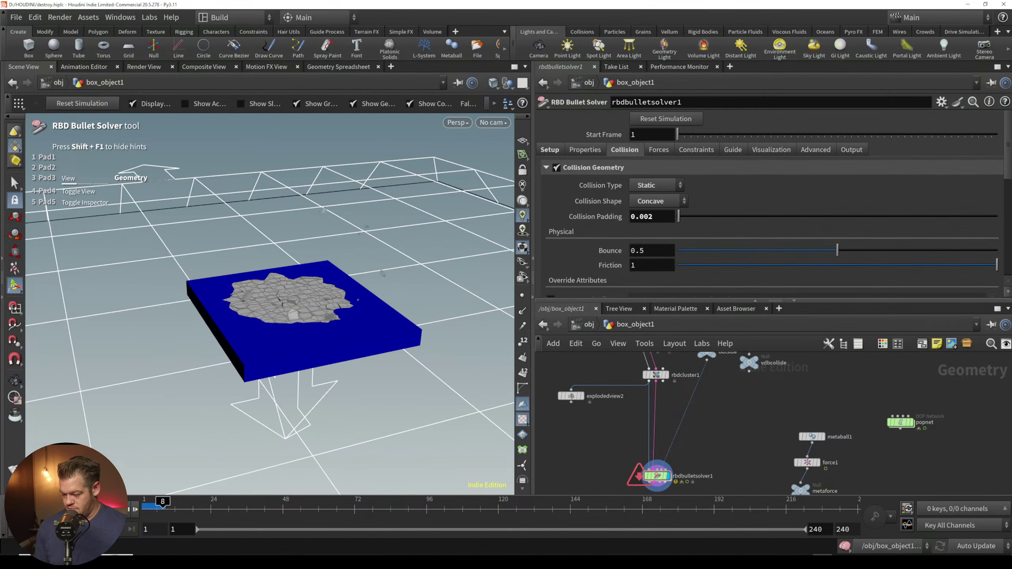
key(Up)
key(ctrl+Up)
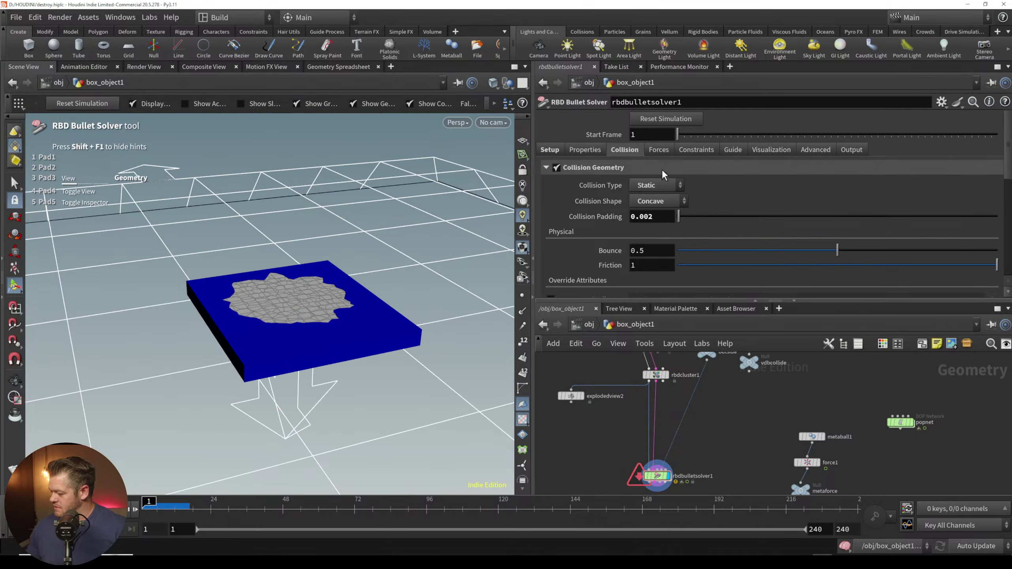
Step: Check the solver's force settings and look through its collision settings down to the Ground Collision parameters
click(662, 149)
click(623, 148)
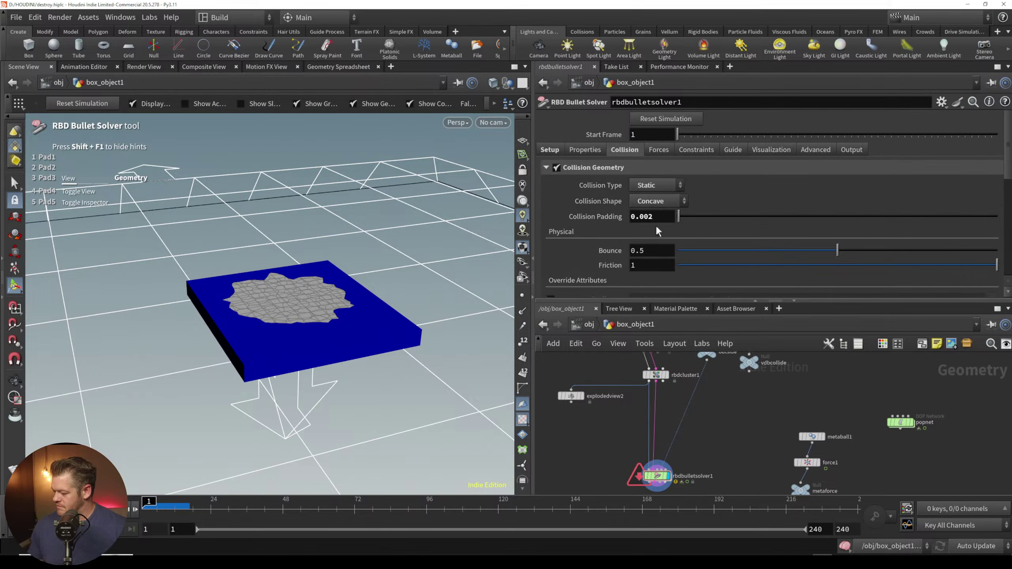
scroll(549, 283, down, 10)
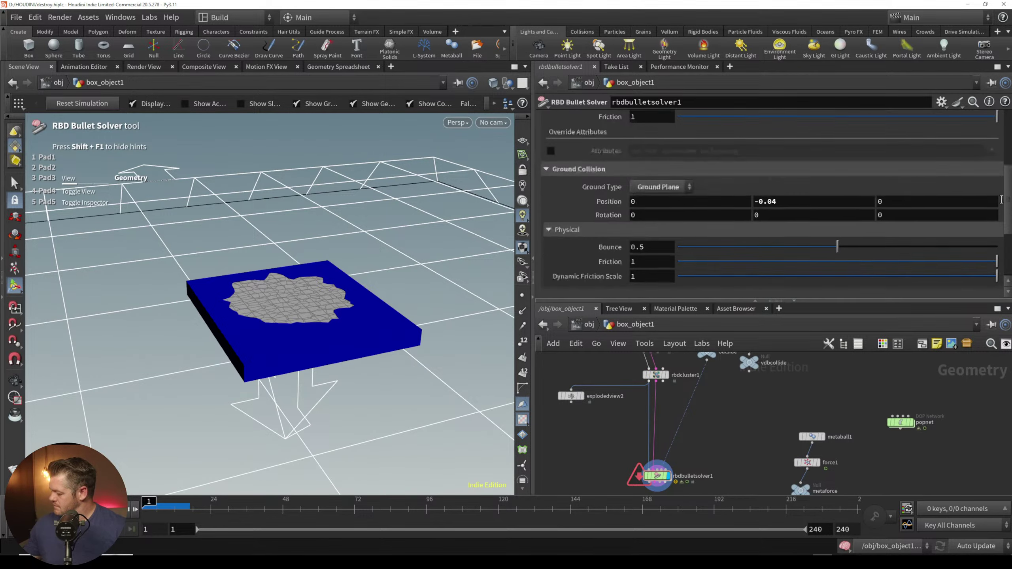
scroll(998, 211, up, 3)
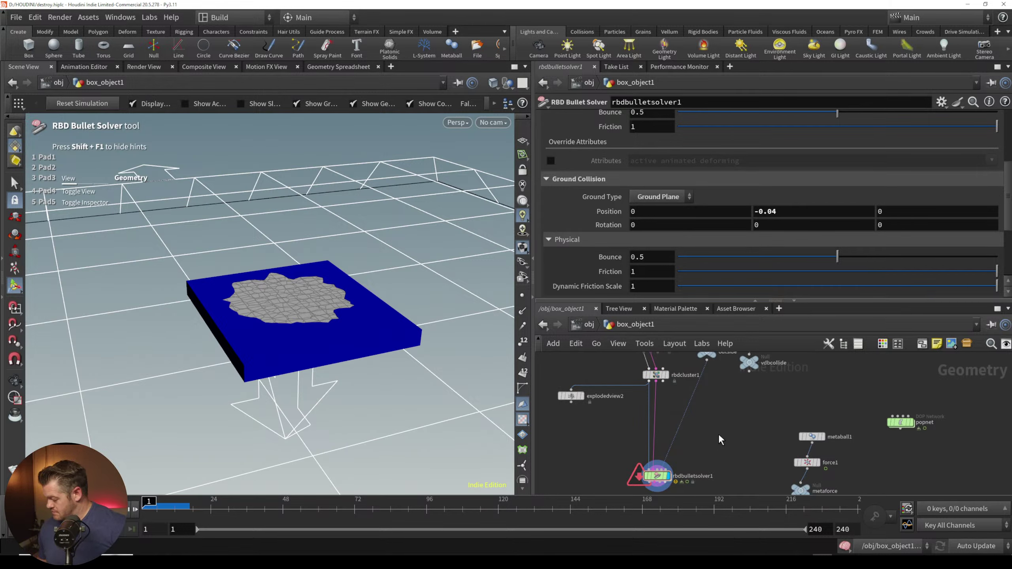
Step: Disconnect outside from rbdbulletsolver1's collision input, replay the simulation without the slab collider, and return to frame 1
middle_drag(719, 434, 699, 394)
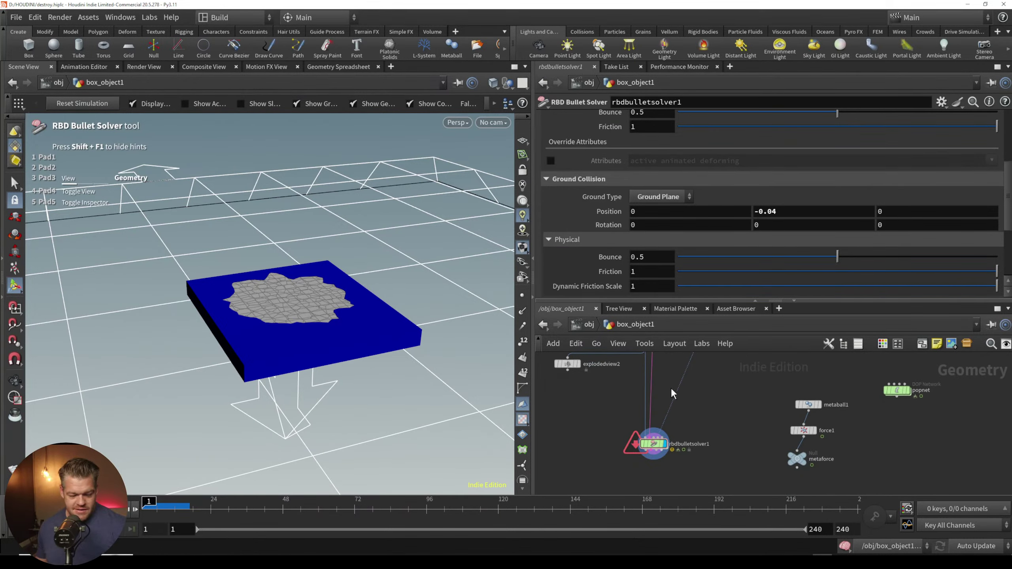
drag(672, 393, 701, 406)
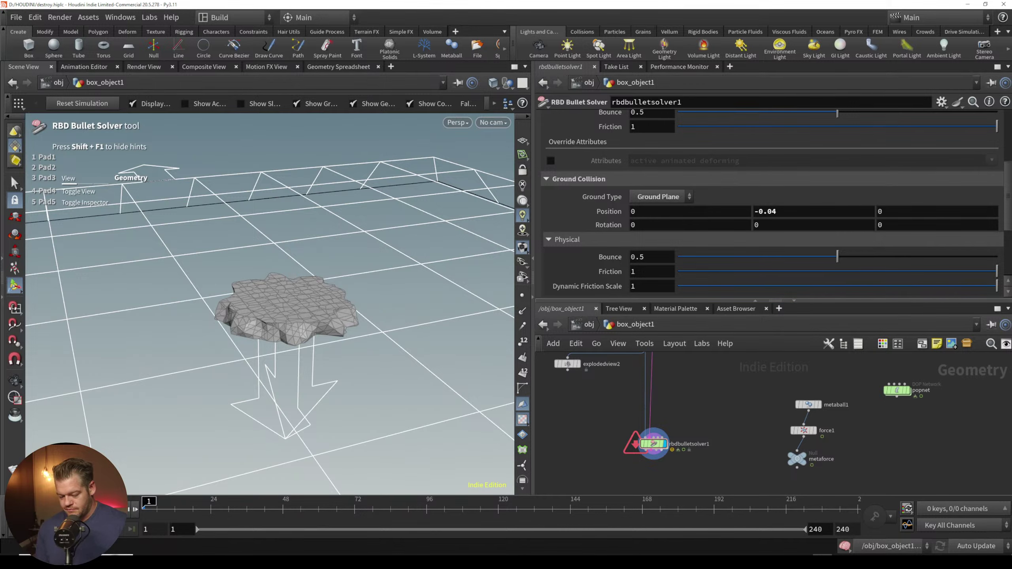
key(Up)
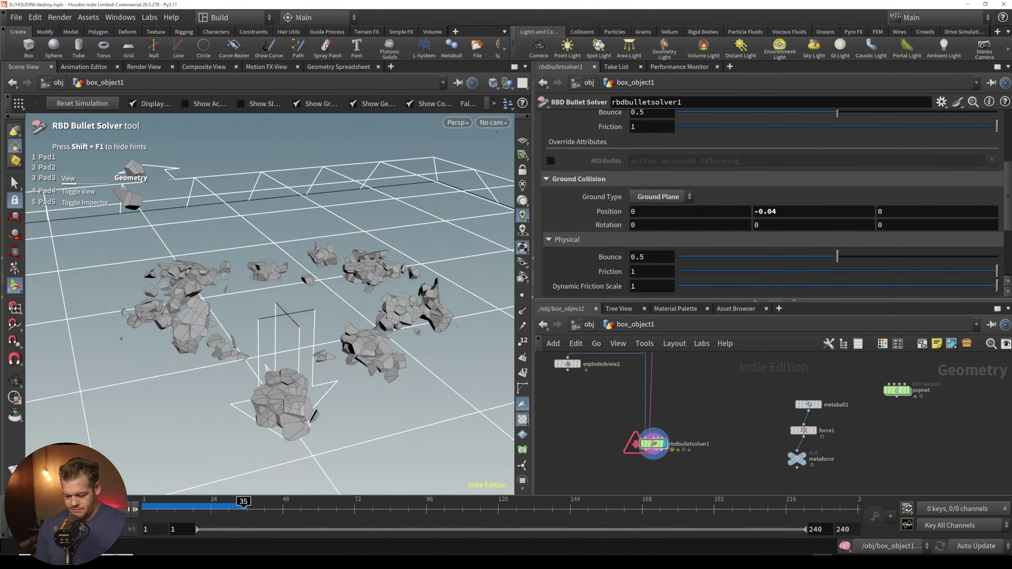
key(ctrl+Left)
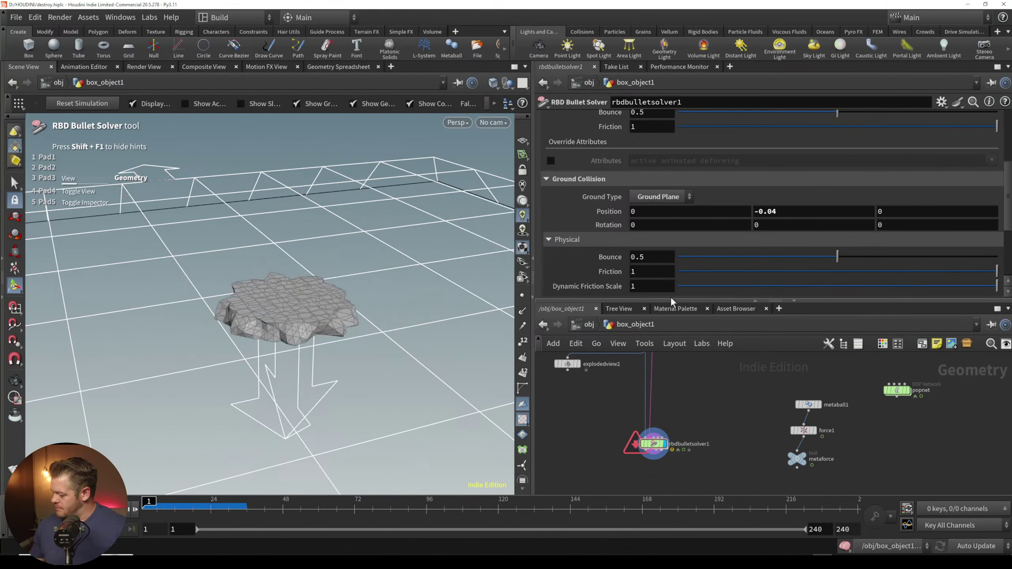
Step: Set the Ground Collision friction to 4, replay the simulation twice, and return to frame 1
click(651, 272)
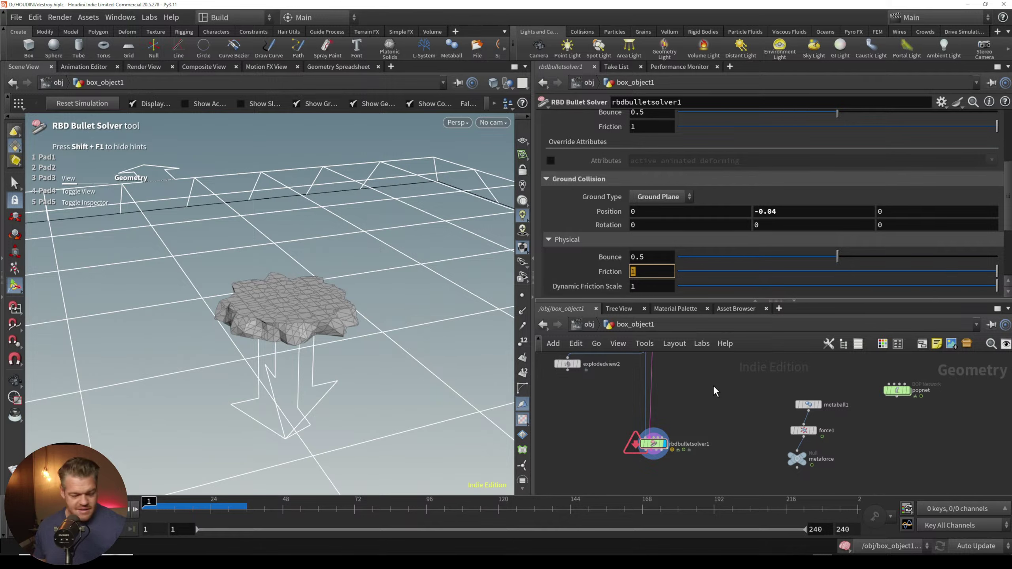
text(4)
key(Return)
key(Up)
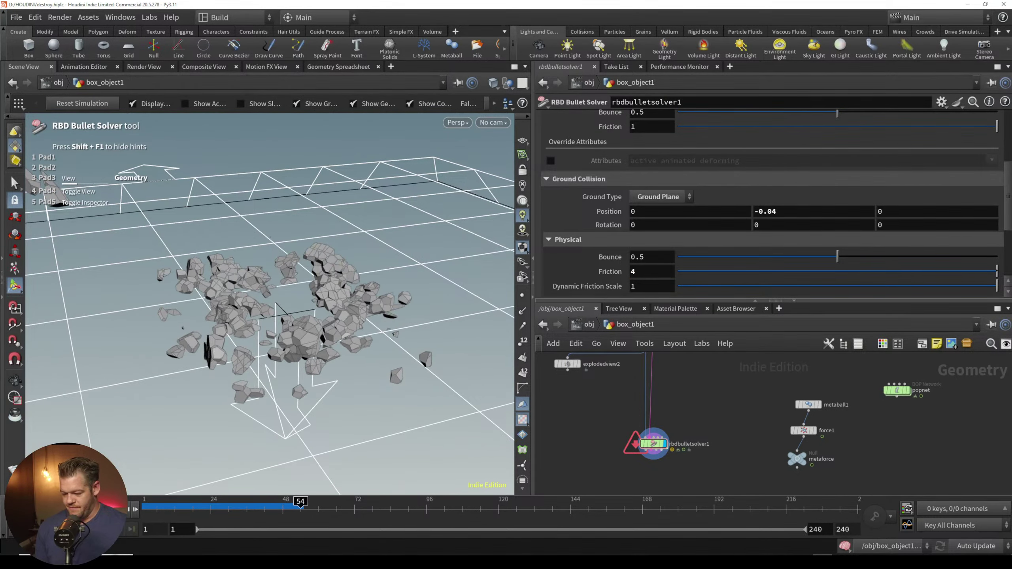
key(ctrl+Up)
key(Up)
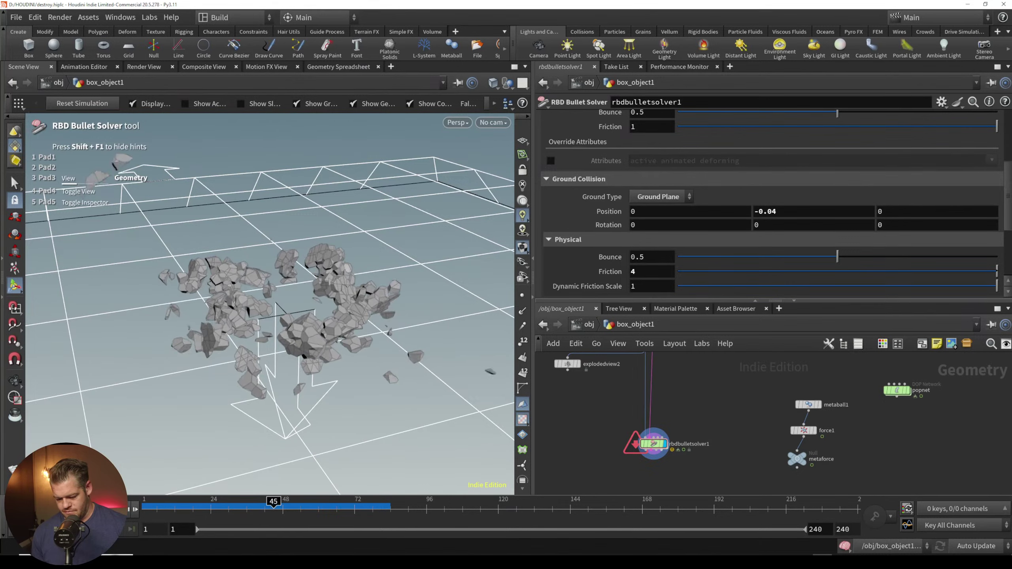
key(Up)
key(ctrl+Up)
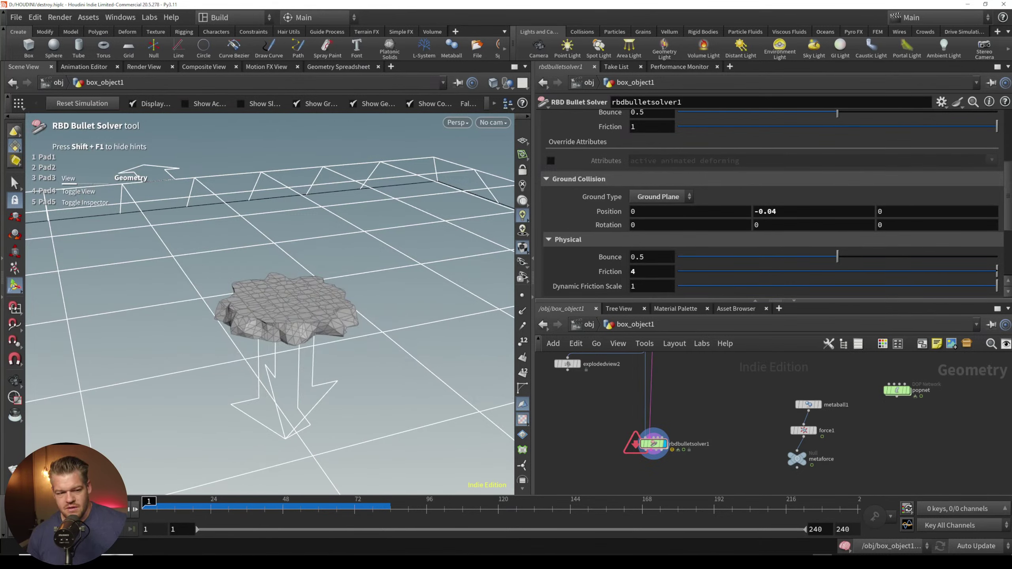
Step: Display the outside null to inspect the slab with its central hole
middle_drag(713, 373, 680, 489)
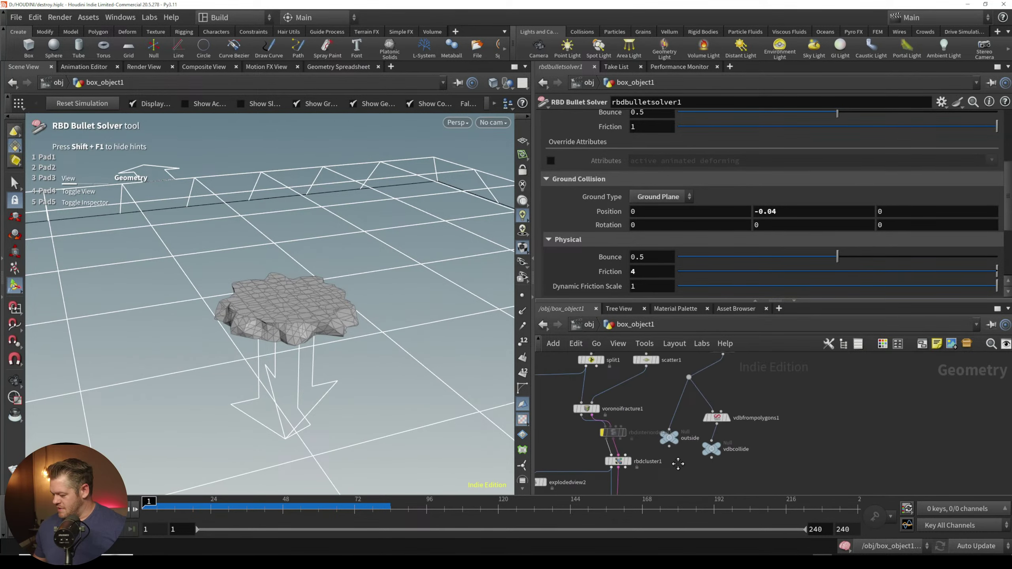
click(674, 432)
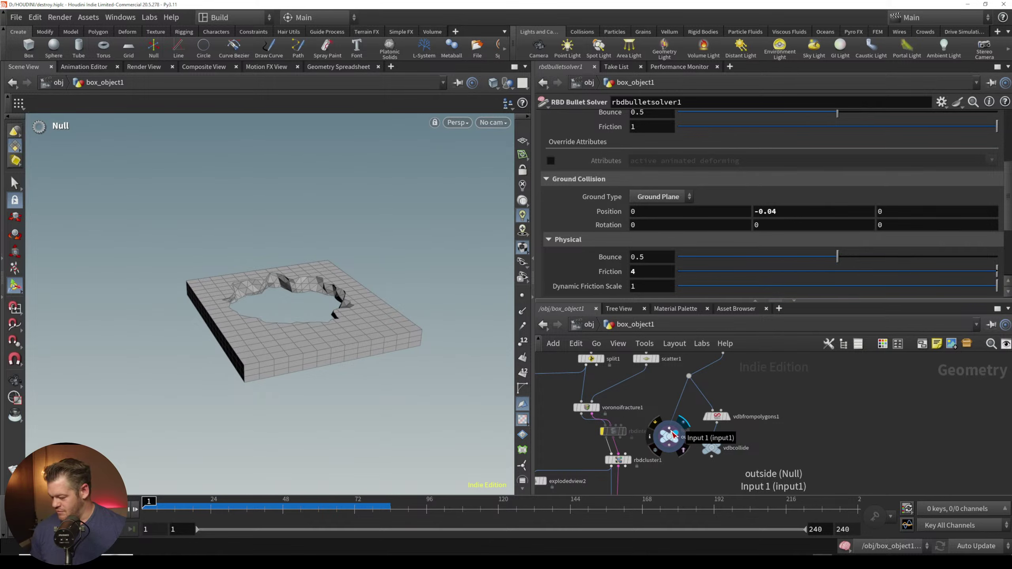
middle_drag(646, 407, 651, 370)
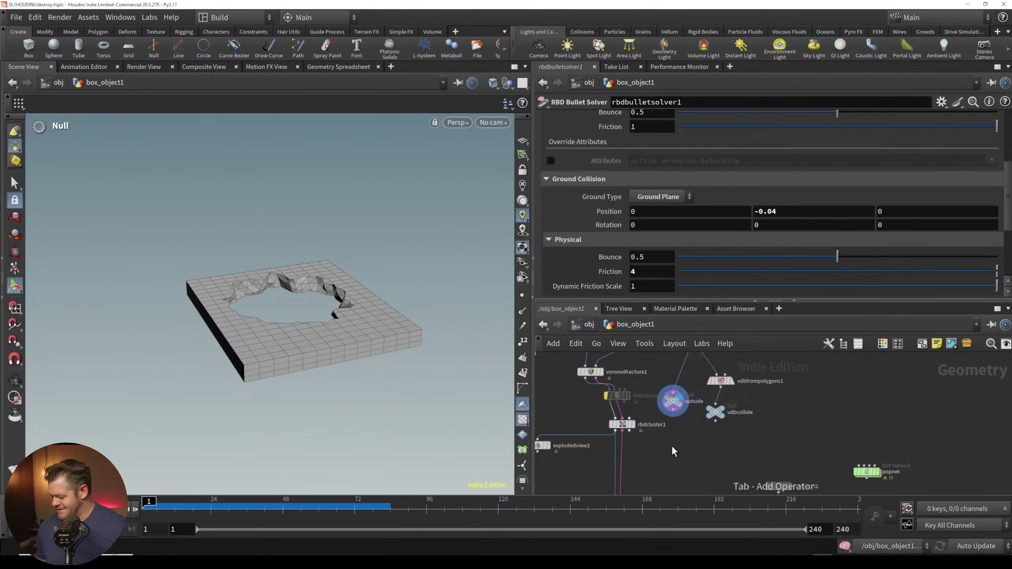
key(Tab)
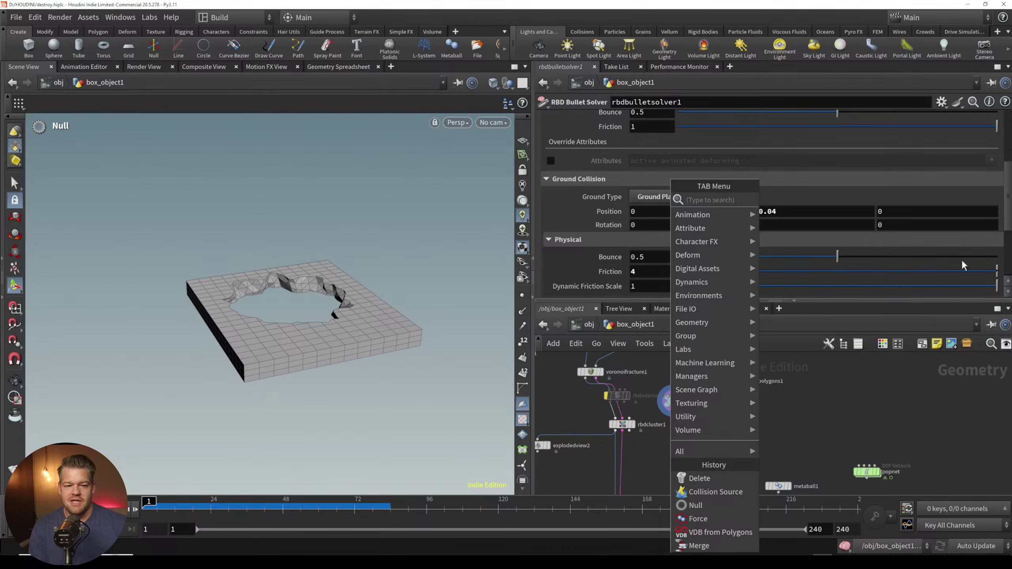
key(Tab)
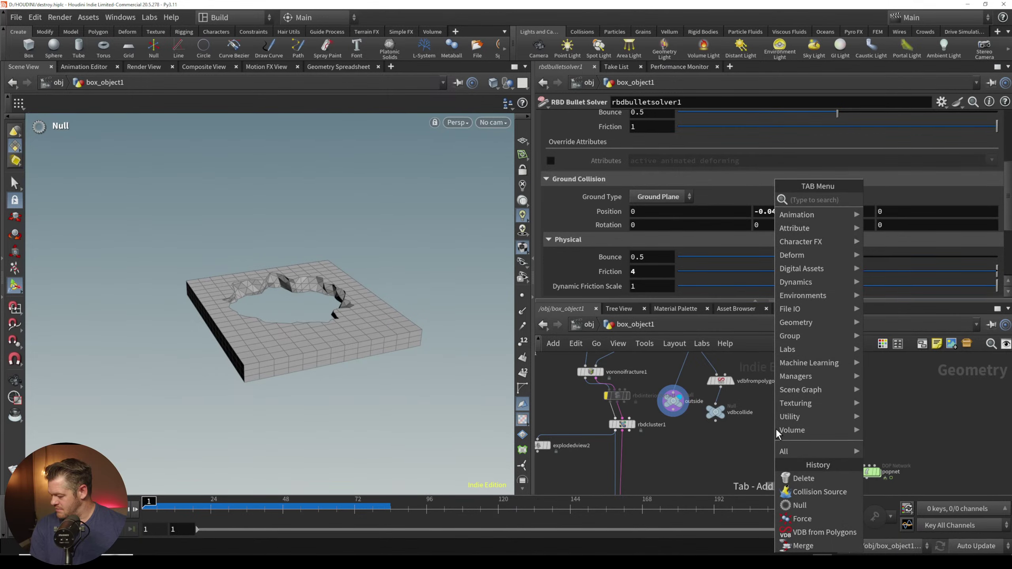
text(hda)
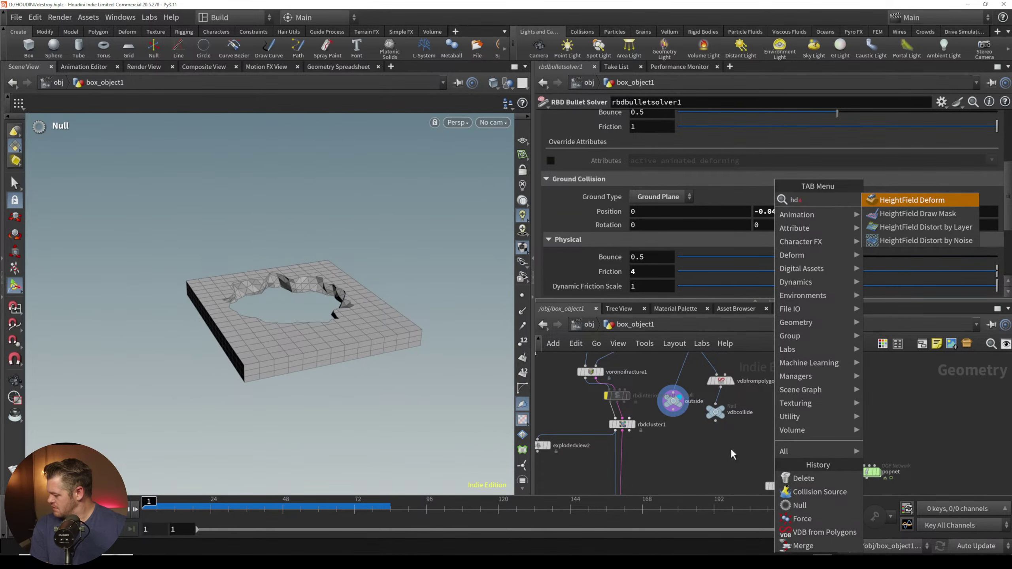
click(666, 446)
Step: Display rbdbulletsolver1, delete staticobject1 from its forces network, and return to the box_object1 network
middle_drag(677, 443, 692, 353)
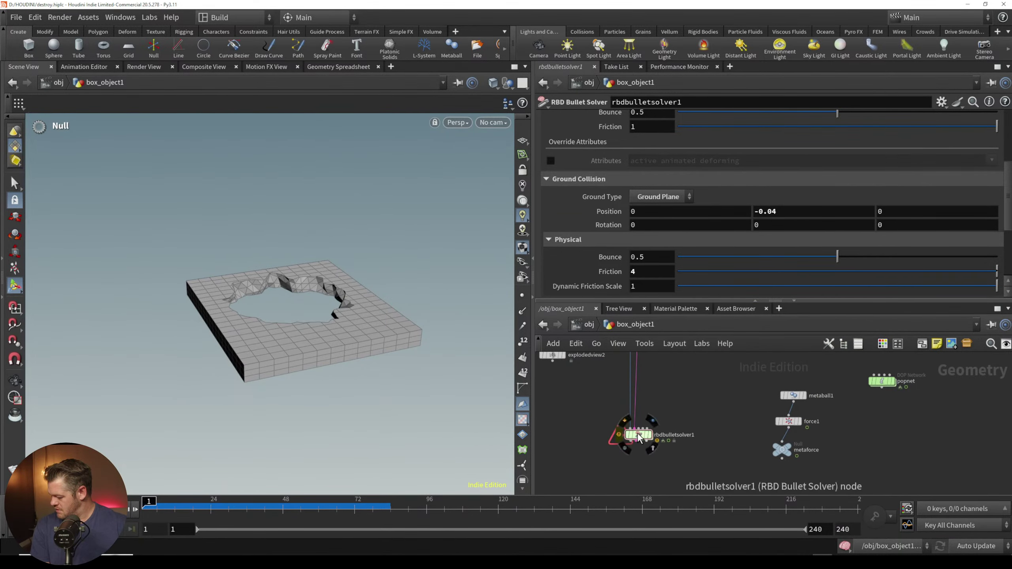
click(641, 438)
double_click(640, 436)
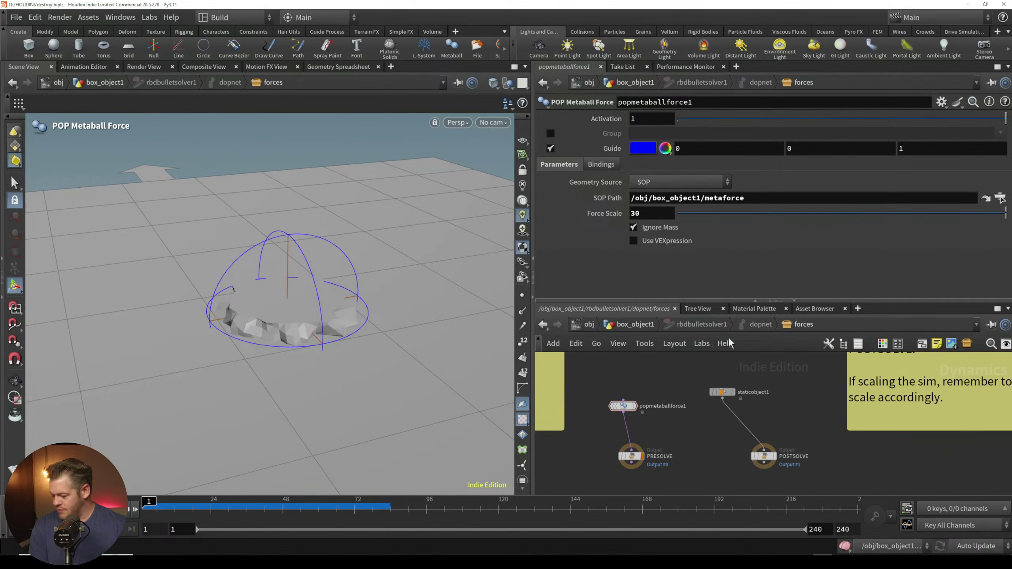
click(722, 393)
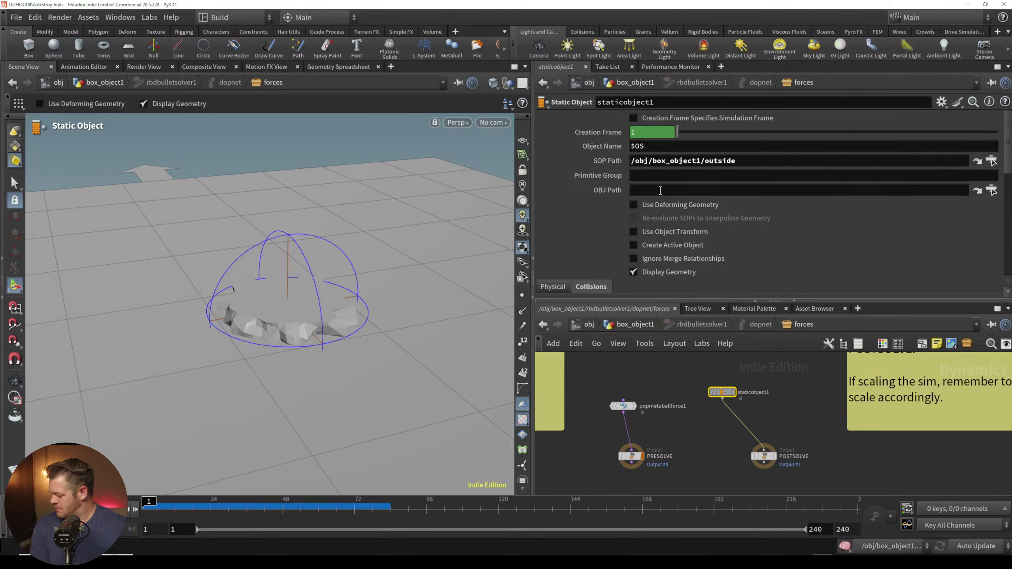
key(Delete)
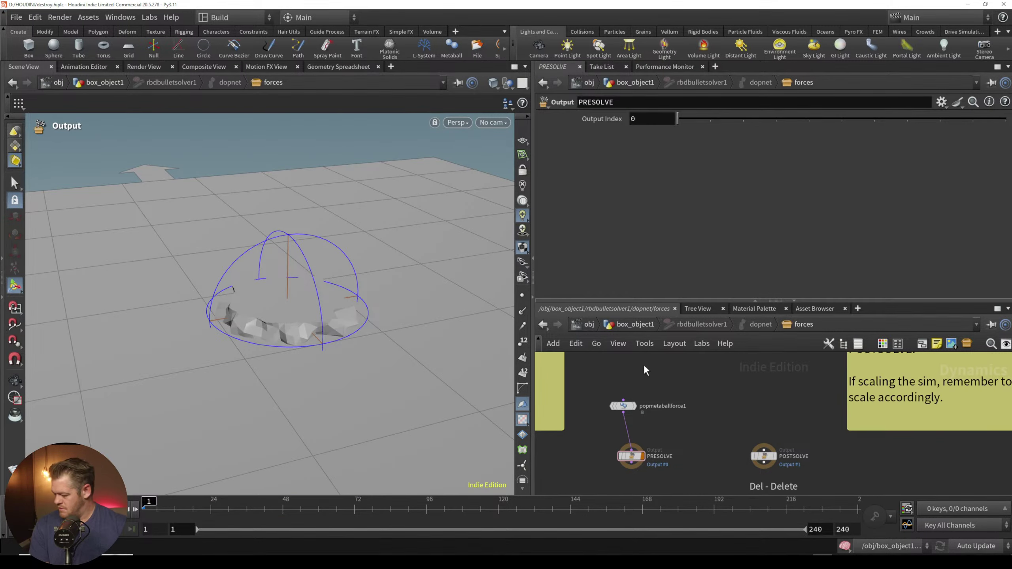
click(635, 323)
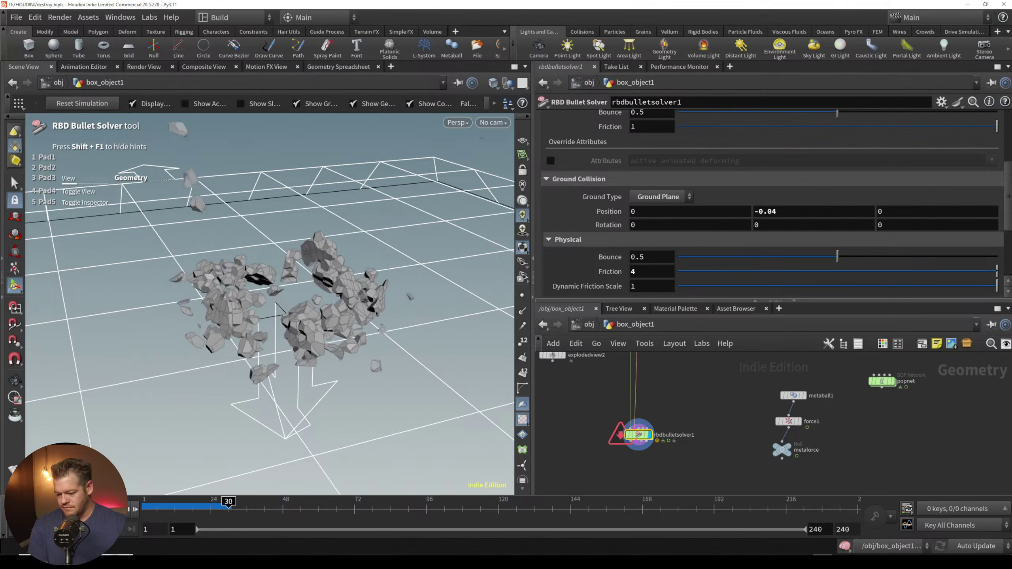
Step: Replay the simulation without the static object, view the pieces from a lower angle, and return to frame 1
key(ctrl+Up)
alt+drag(305, 305, 333, 284)
alt+drag(305, 345, 309, 299)
key(Return)
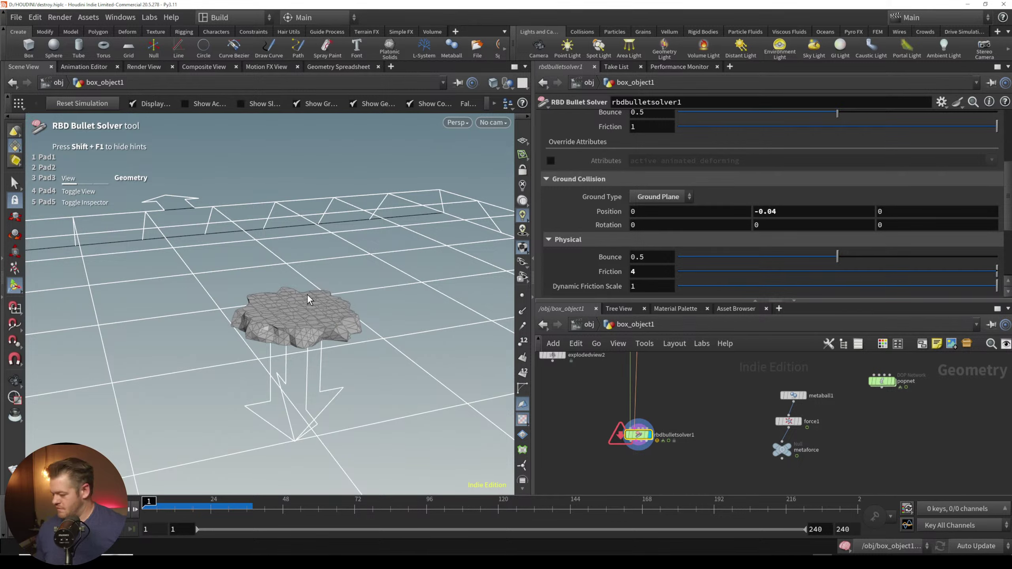
Step: Allow editing of contents on rbdbulletsolver1 and enter its internal network
mouse_move(640, 439)
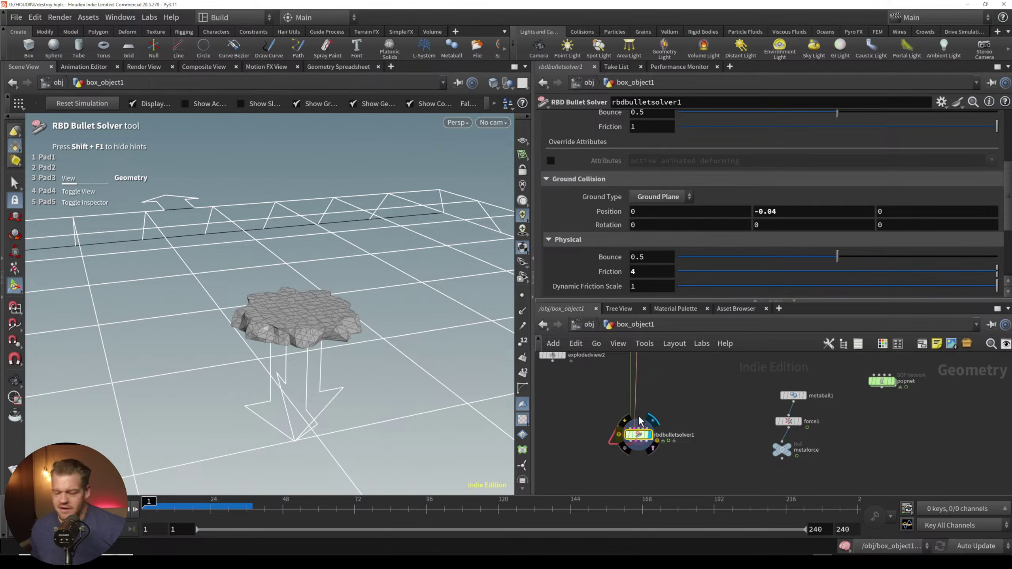
right_click(636, 438)
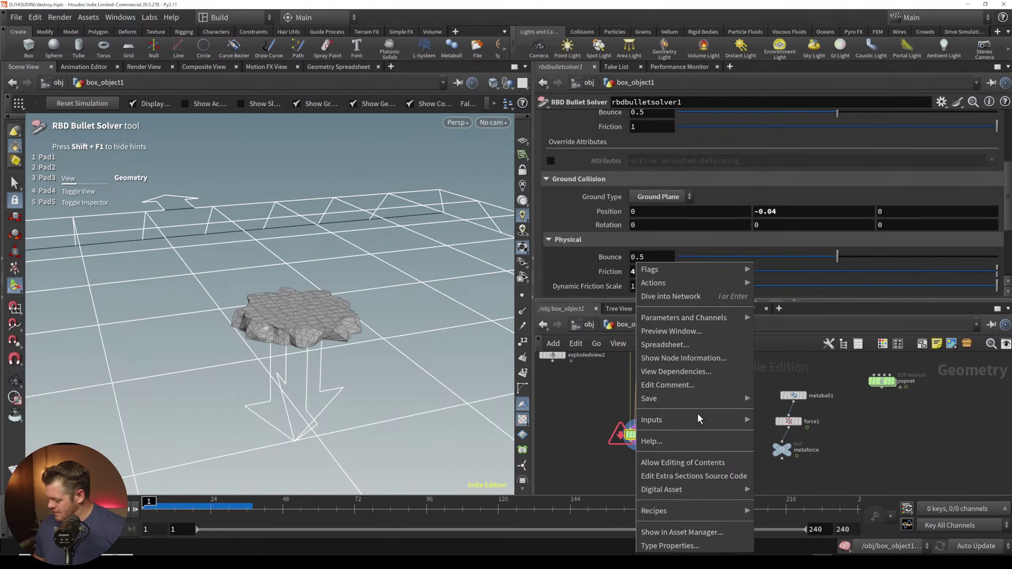
click(700, 464)
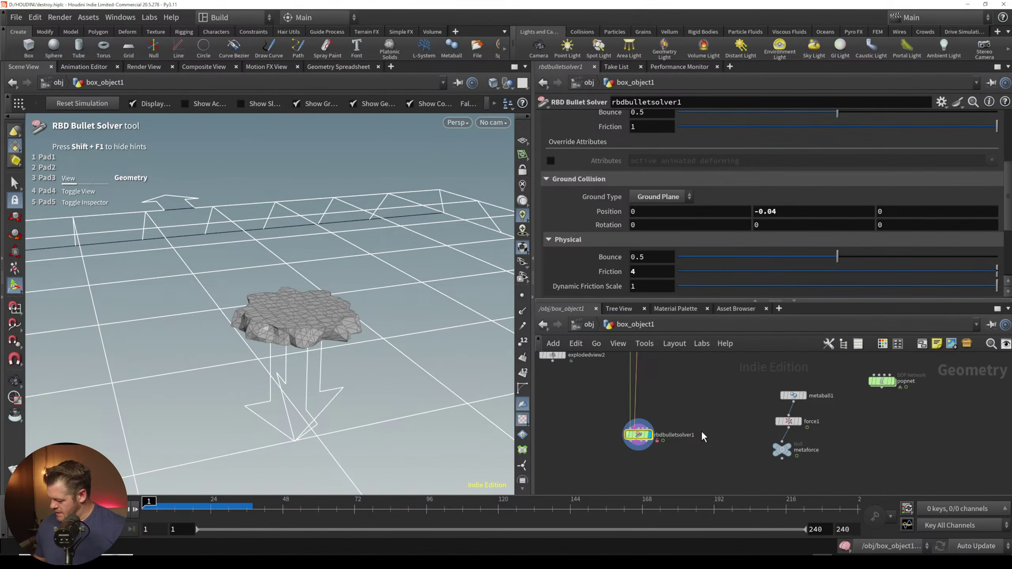
double_click(636, 442)
Step: Maximize the network editor and examine the solver's main node chain from dopnet down to the output nodes
middle_drag(656, 432, 585, 421)
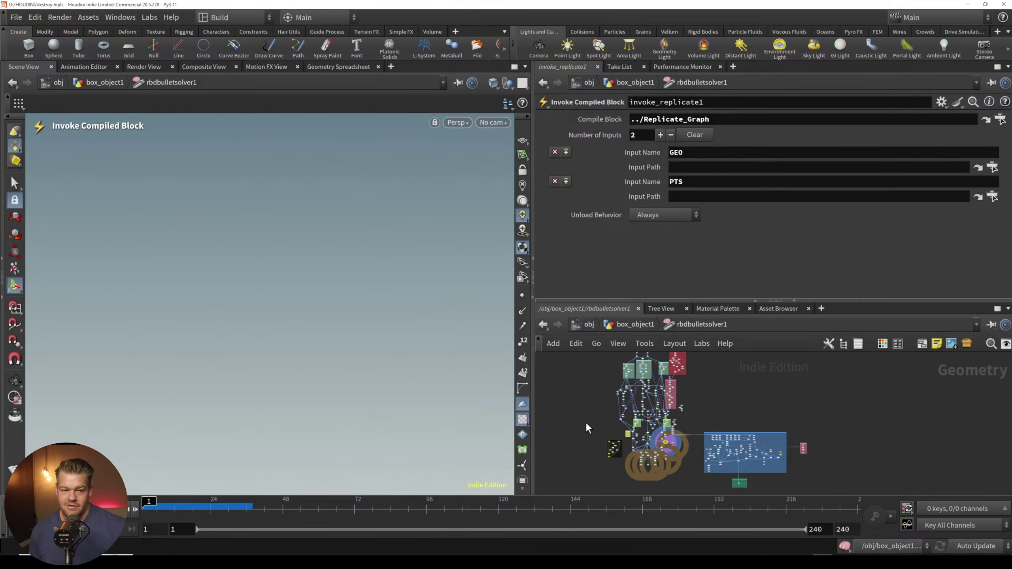
right_drag(707, 407, 696, 426)
middle_drag(696, 426, 801, 362)
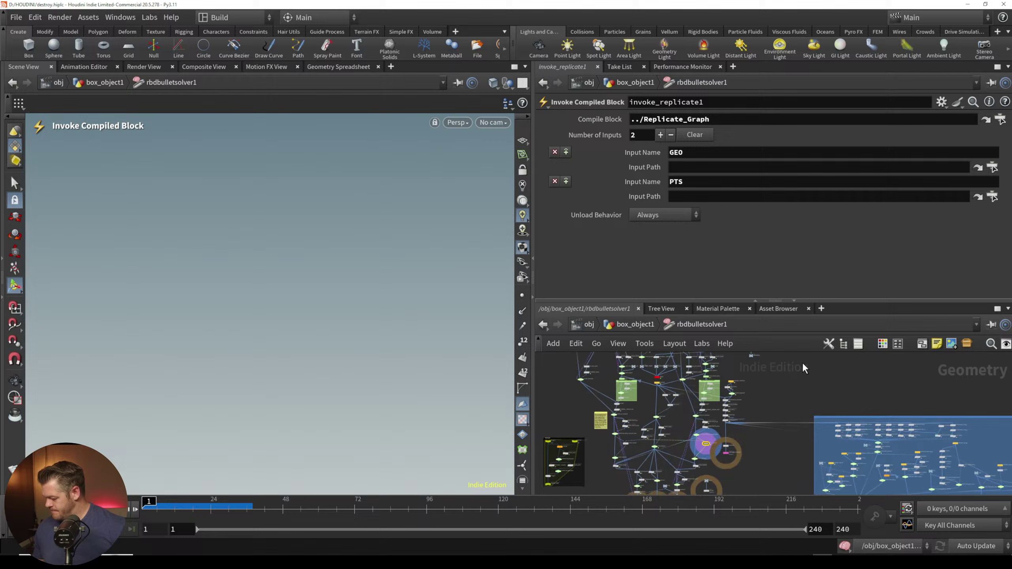
click(997, 309)
scroll(538, 237, up, 6)
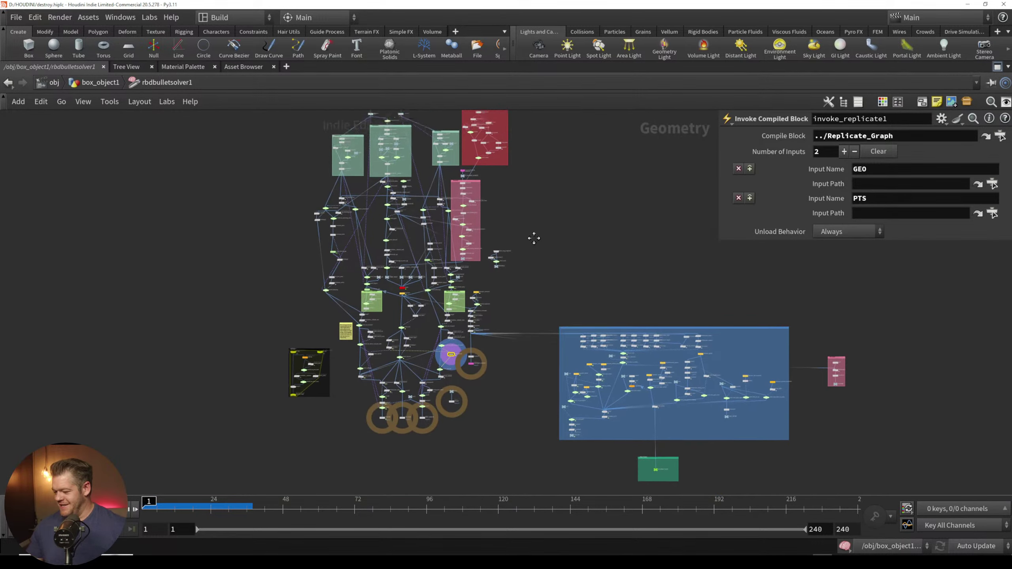
middle_drag(488, 372, 621, 224)
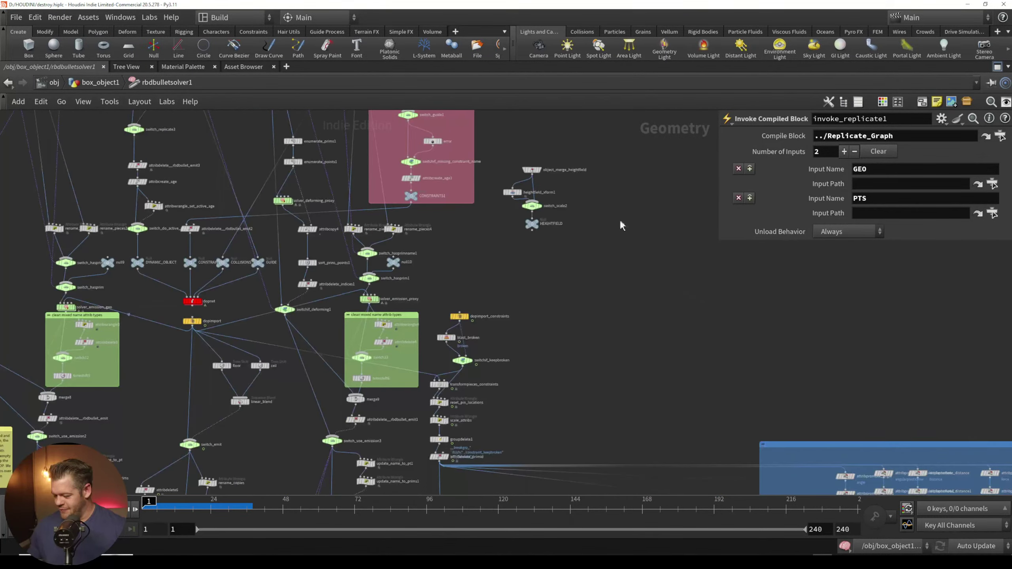
middle_drag(527, 356, 564, 283)
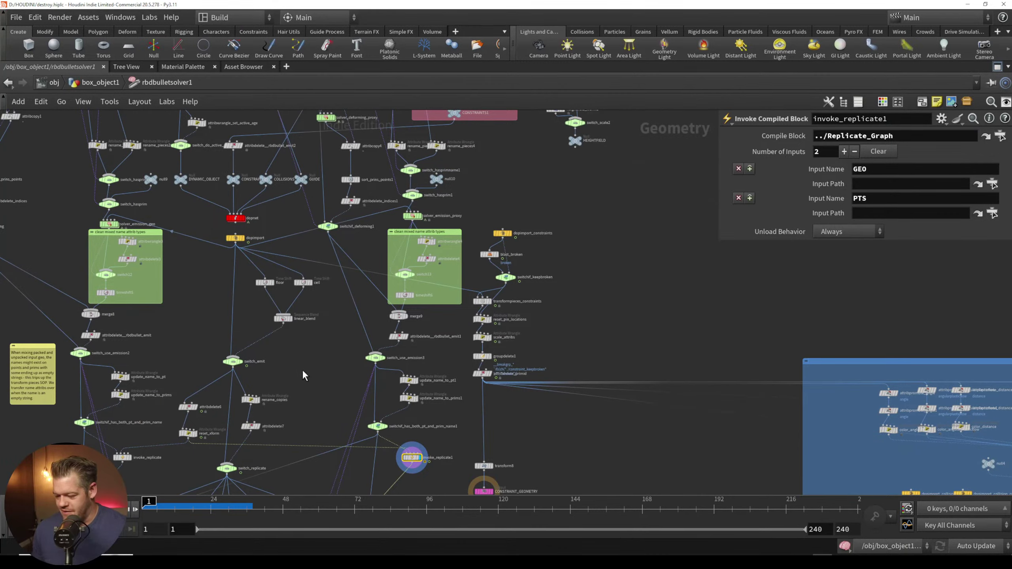
middle_drag(309, 408, 332, 258)
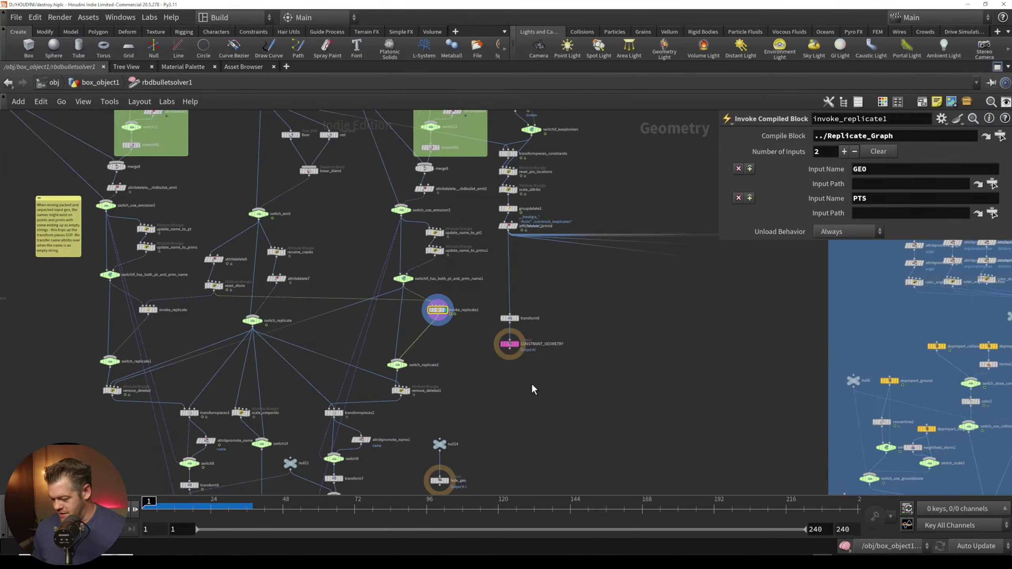
middle_drag(602, 380, 611, 235)
middle_drag(573, 289, 498, 364)
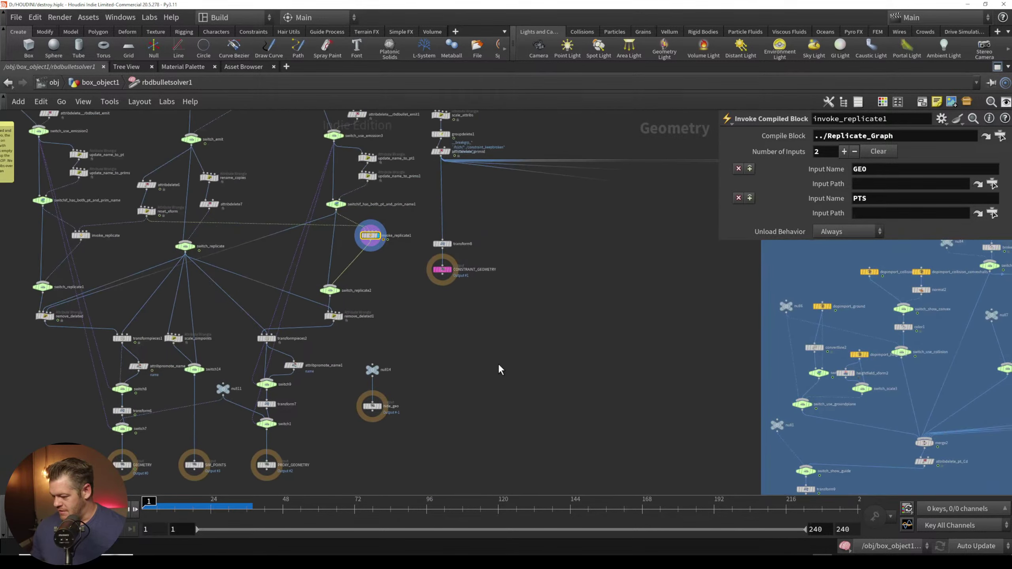
Step: Examine the nodes in the blue network box and survey the solver's whole internal network
middle_drag(553, 384, 369, 418)
middle_drag(523, 386, 382, 422)
middle_drag(418, 390, 223, 292)
middle_drag(684, 410, 567, 332)
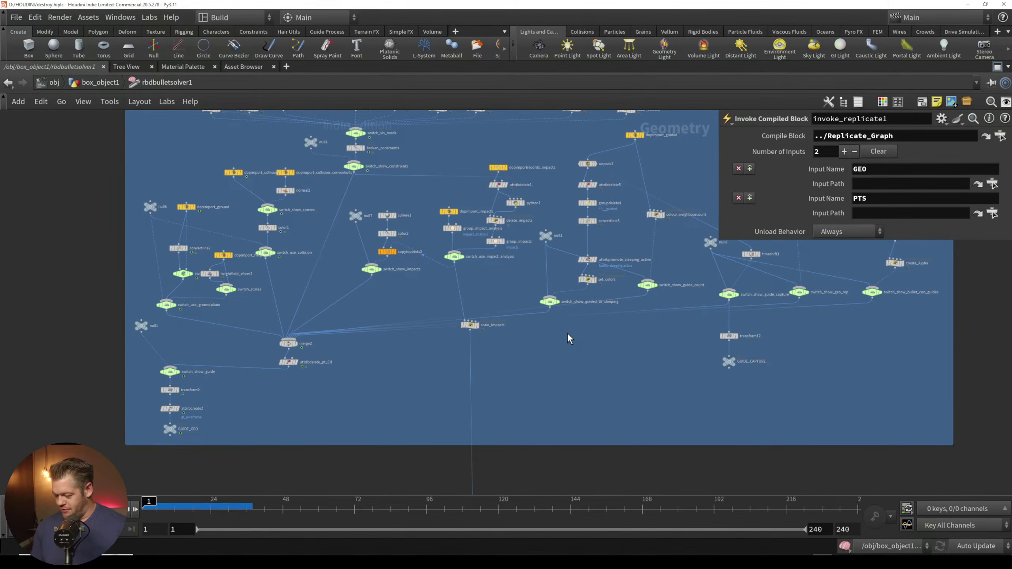
scroll(567, 332, down, 3)
scroll(157, 402, down, 5)
right_drag(158, 402, 174, 382)
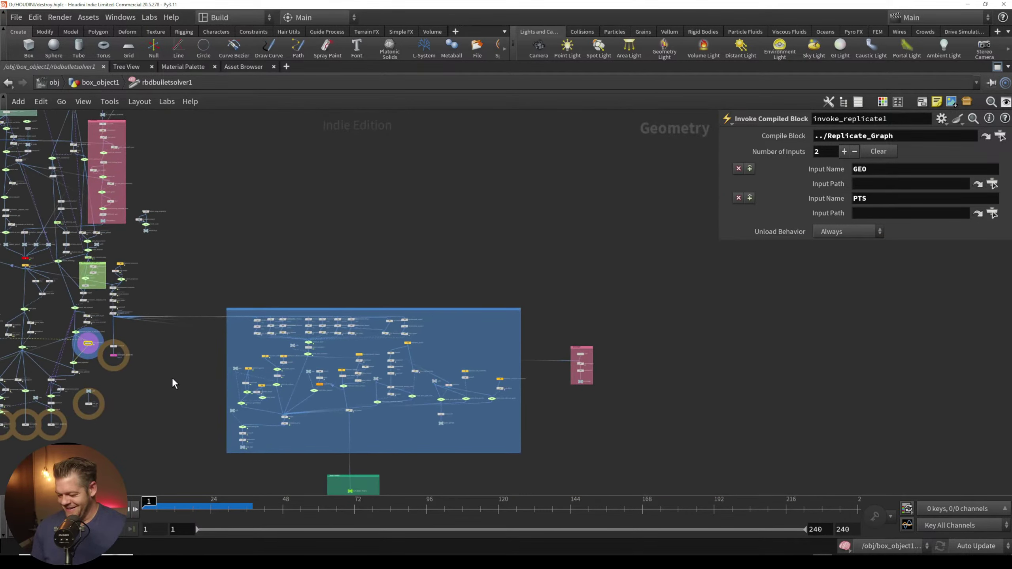
middle_drag(191, 271, 428, 390)
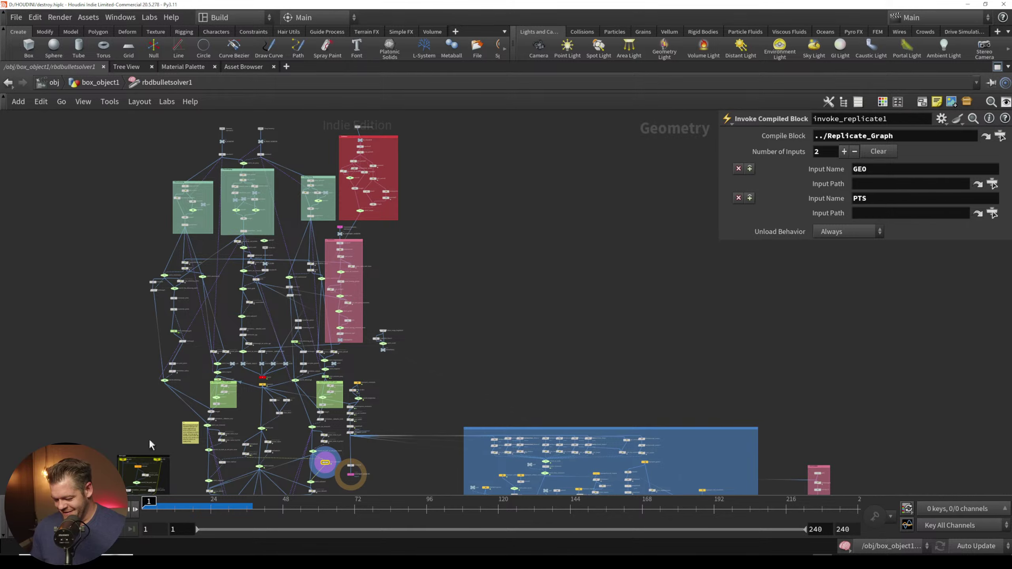
middle_drag(149, 438, 153, 375)
right_click(345, 272)
key(Escape)
key(i)
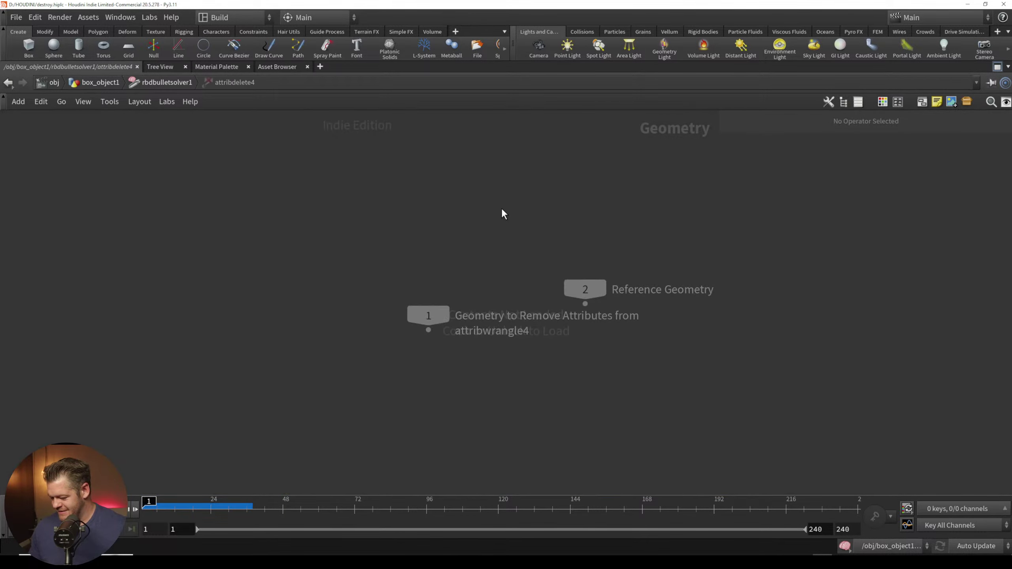
click(162, 83)
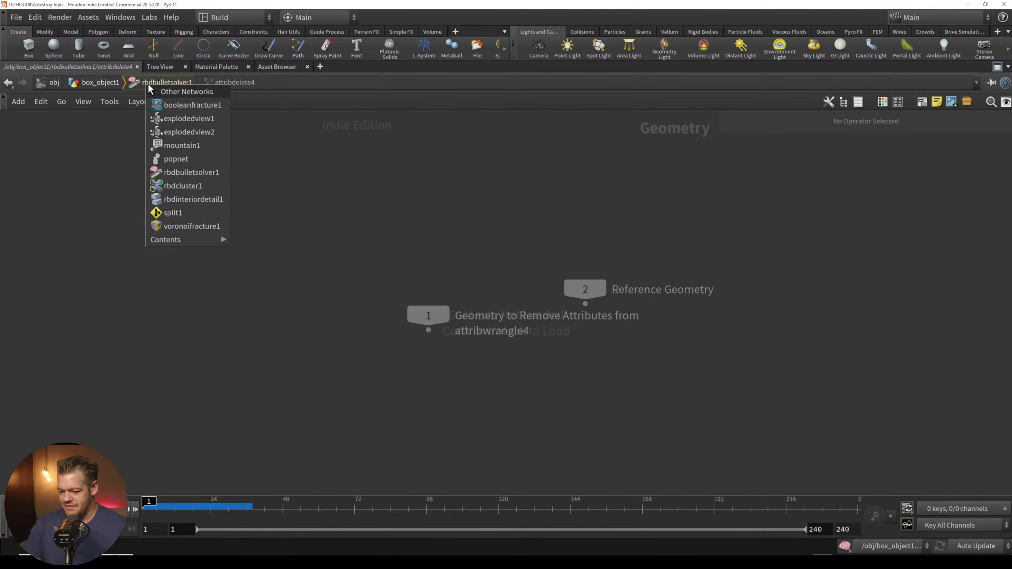
click(145, 82)
Step: Examine the Collisions and Constraints boxes, trace the network to the COLLISIONS null, and inspect the dopnet node's parameters
scroll(455, 215, up, 5)
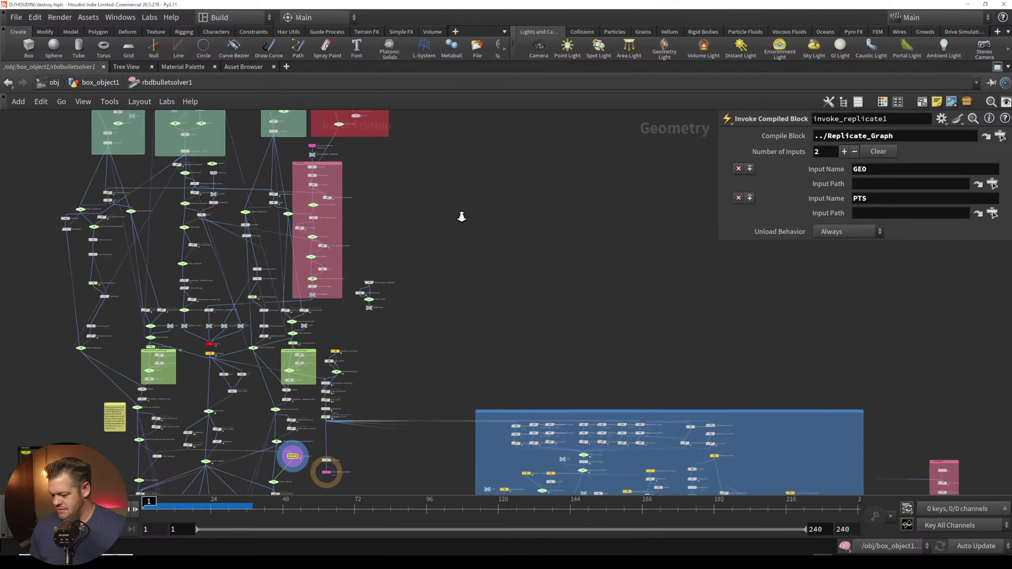
scroll(482, 273, up, 3)
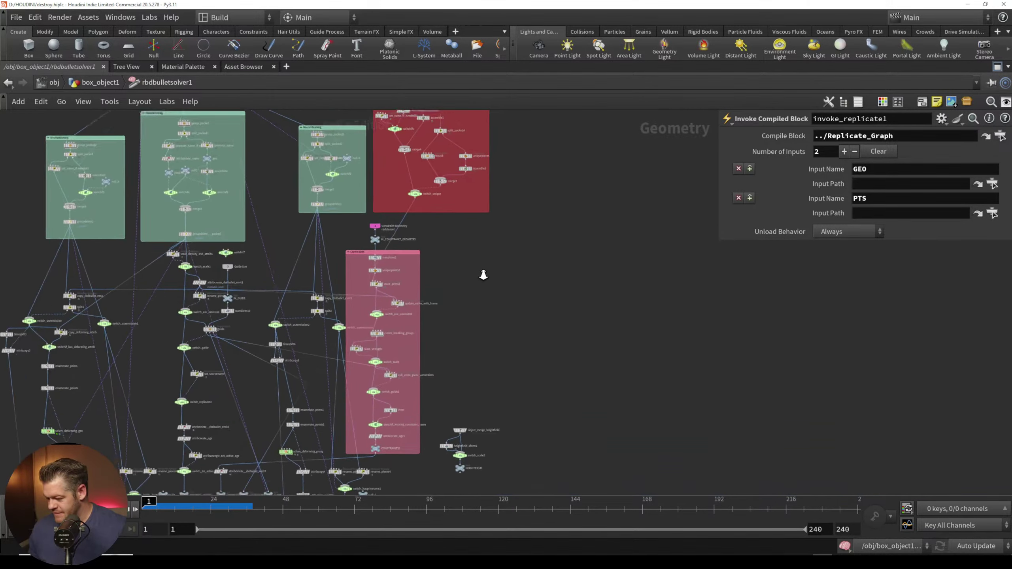
middle_drag(481, 257, 551, 408)
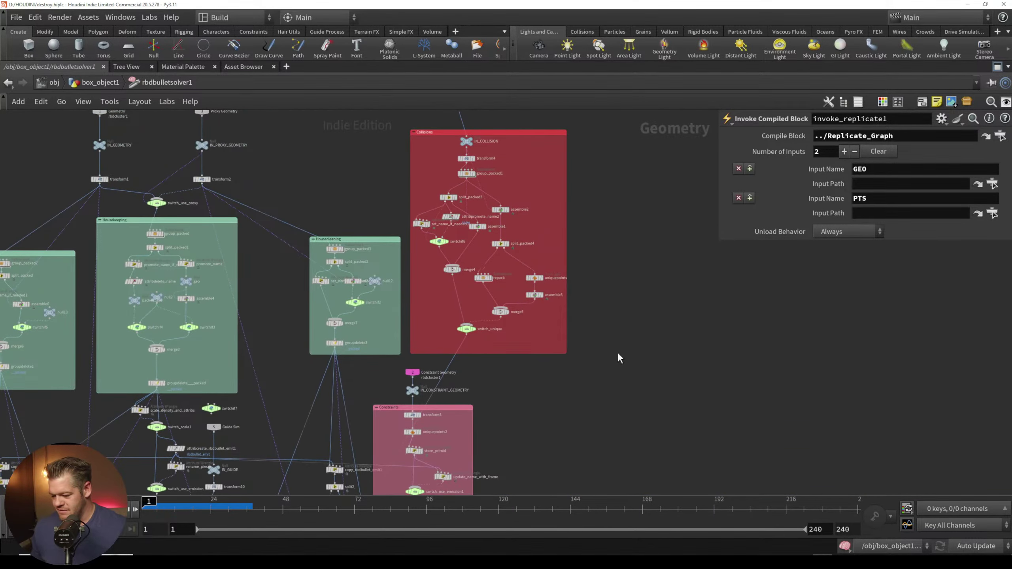
middle_drag(617, 355, 618, 423)
middle_drag(630, 375, 632, 194)
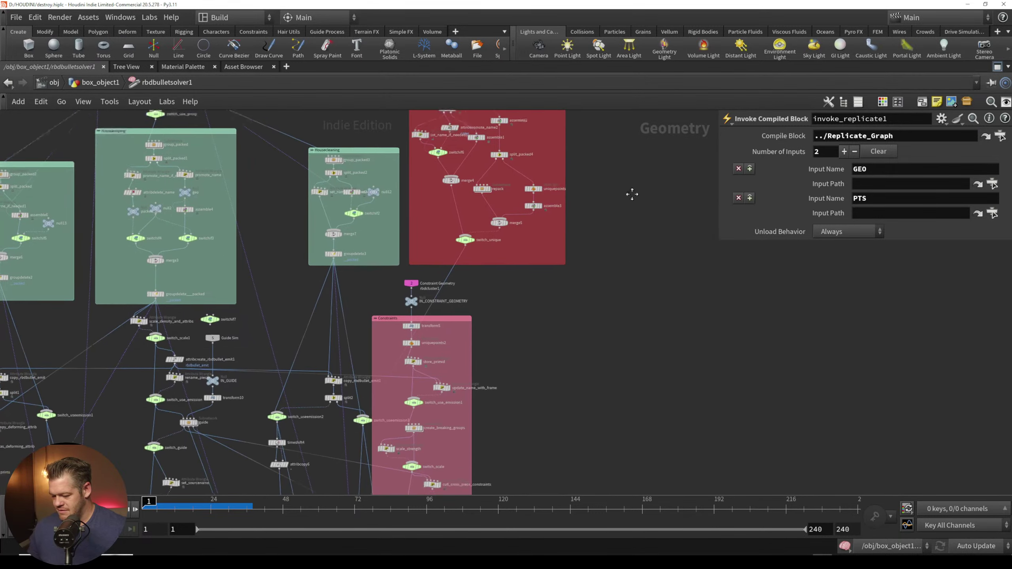
middle_drag(573, 385, 599, 189)
middle_drag(596, 413, 605, 229)
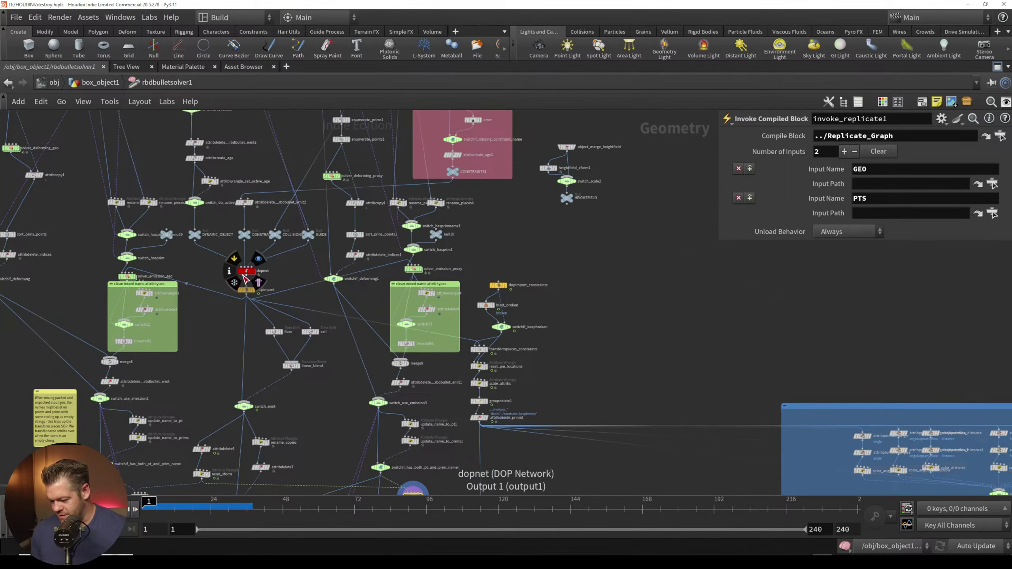
mouse_move(283, 238)
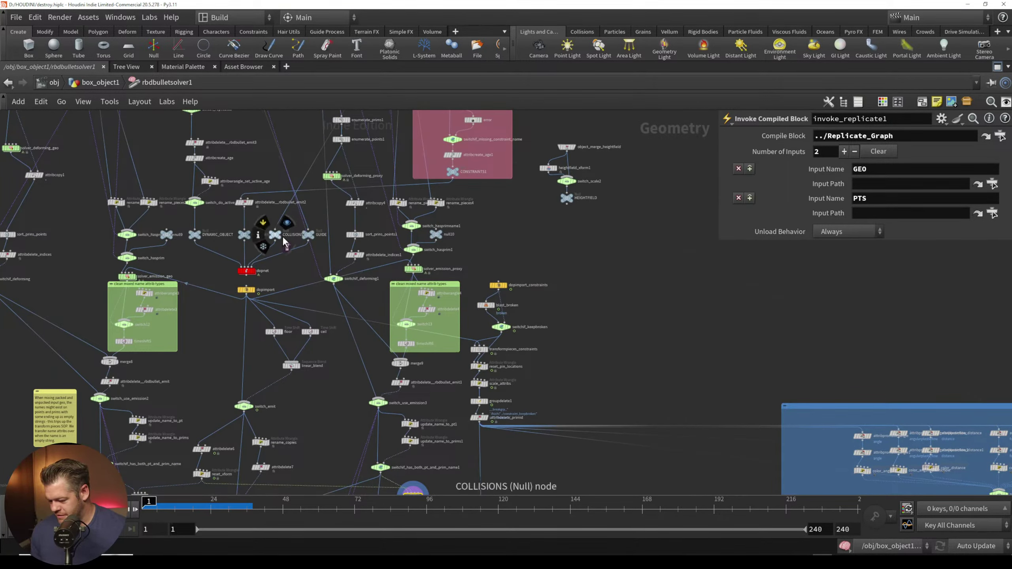
click(245, 271)
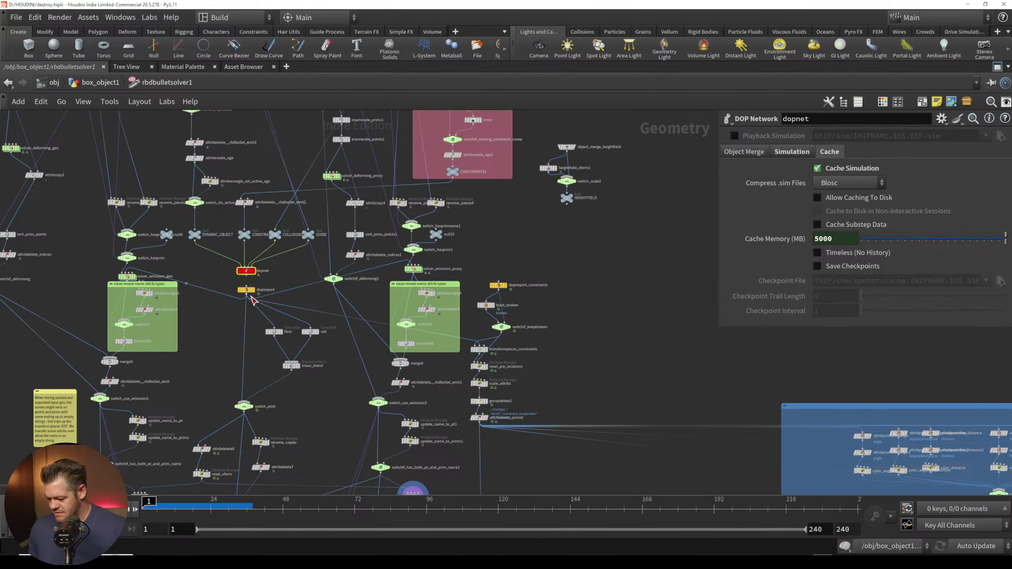
mouse_move(128, 283)
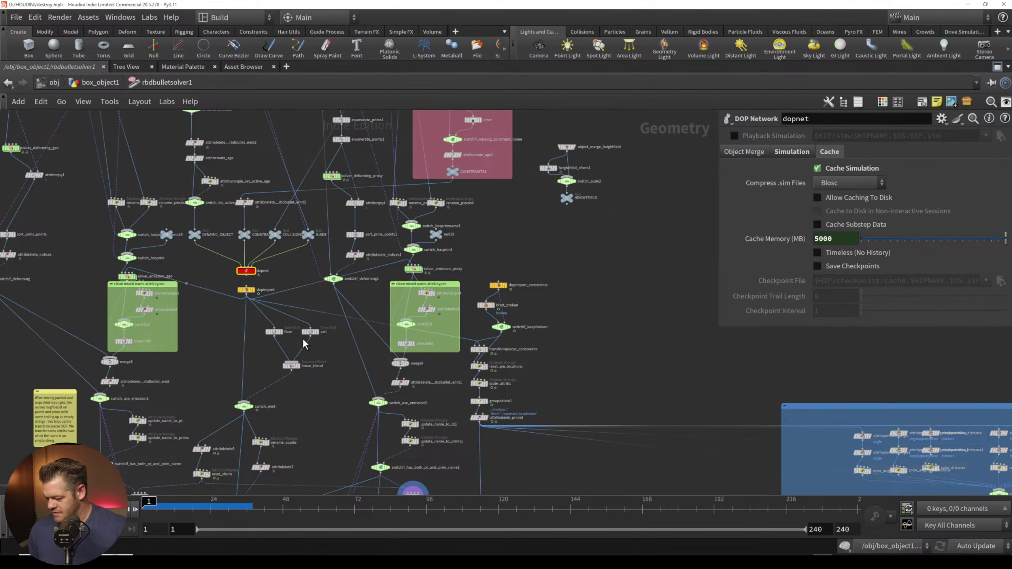
Step: Examine the node chain inside the Collisions box, from IN_COLLISION down to switch_unique
middle_drag(486, 243, 436, 432)
middle_drag(504, 267, 464, 463)
middle_drag(456, 333, 462, 470)
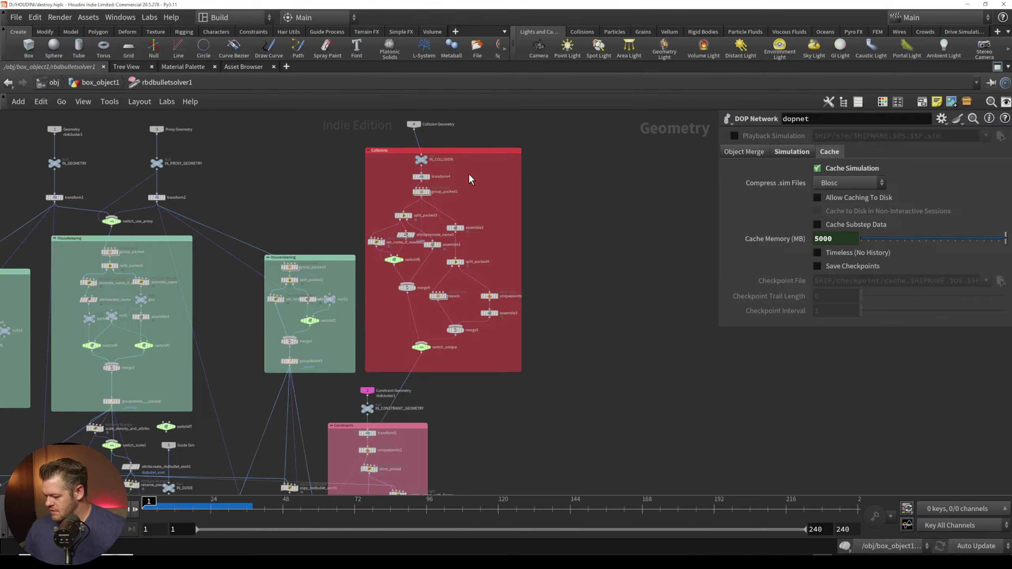
scroll(478, 168, up, 4)
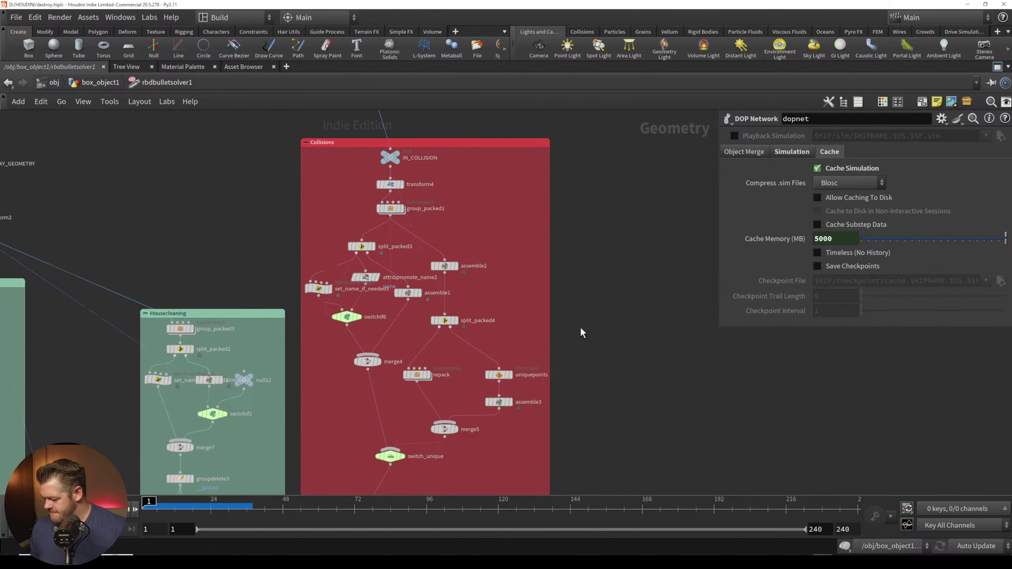
middle_drag(581, 329, 590, 244)
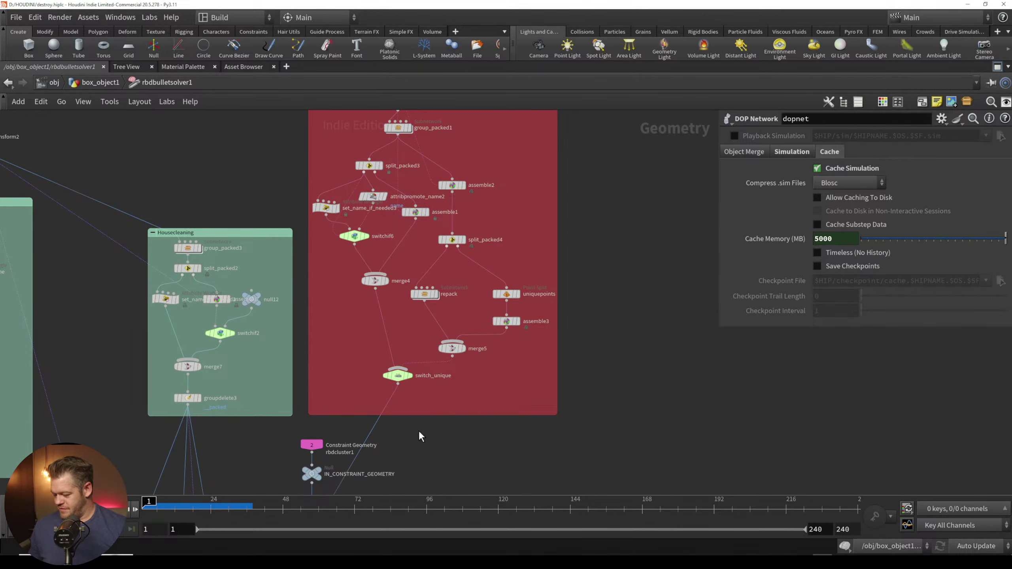
middle_drag(421, 431, 425, 453)
middle_drag(545, 251, 516, 300)
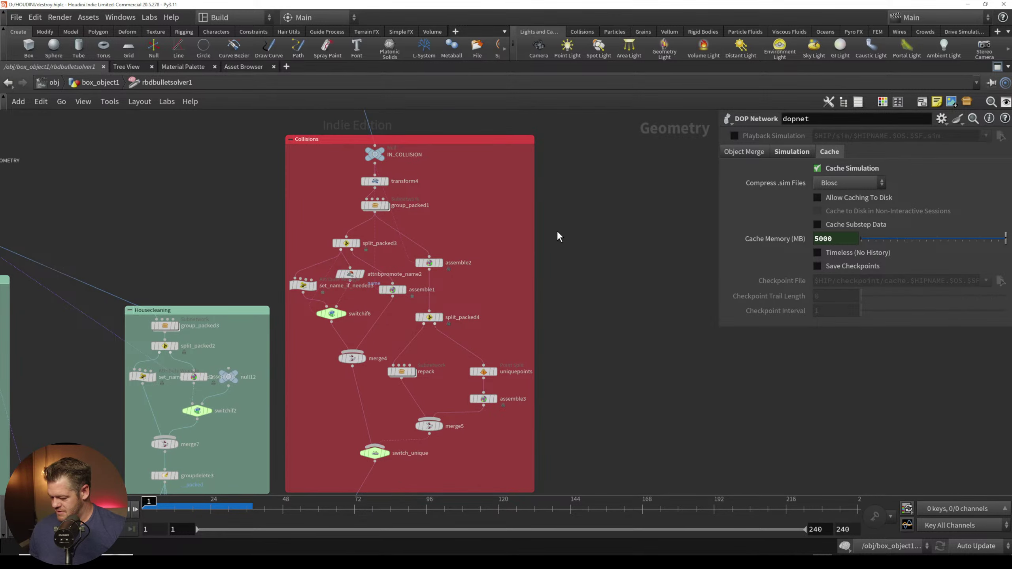
scroll(554, 237, down, 2)
scroll(556, 238, up, 3)
scroll(557, 238, down, 1)
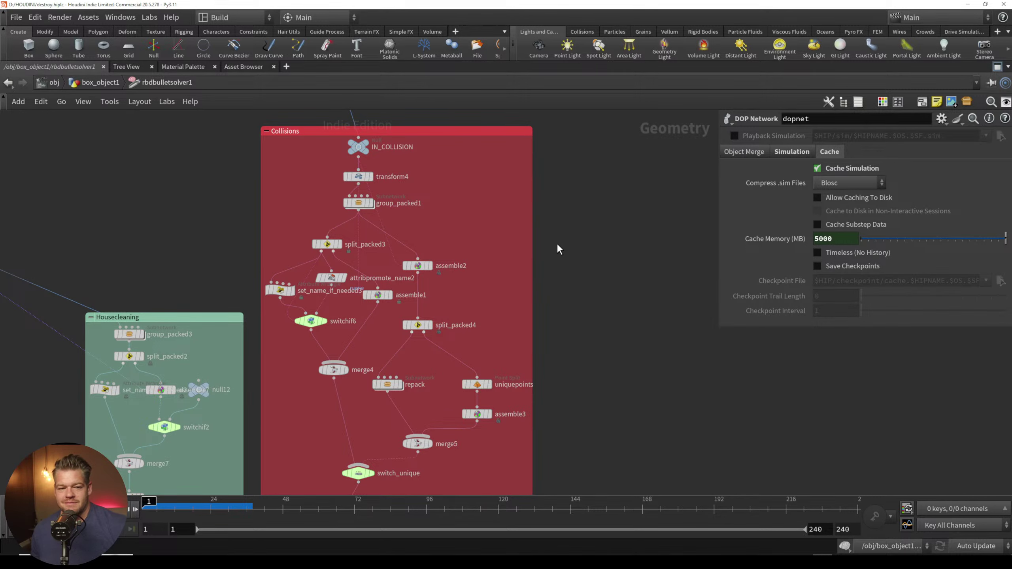
middle_drag(566, 387, 567, 378)
middle_drag(568, 291, 562, 264)
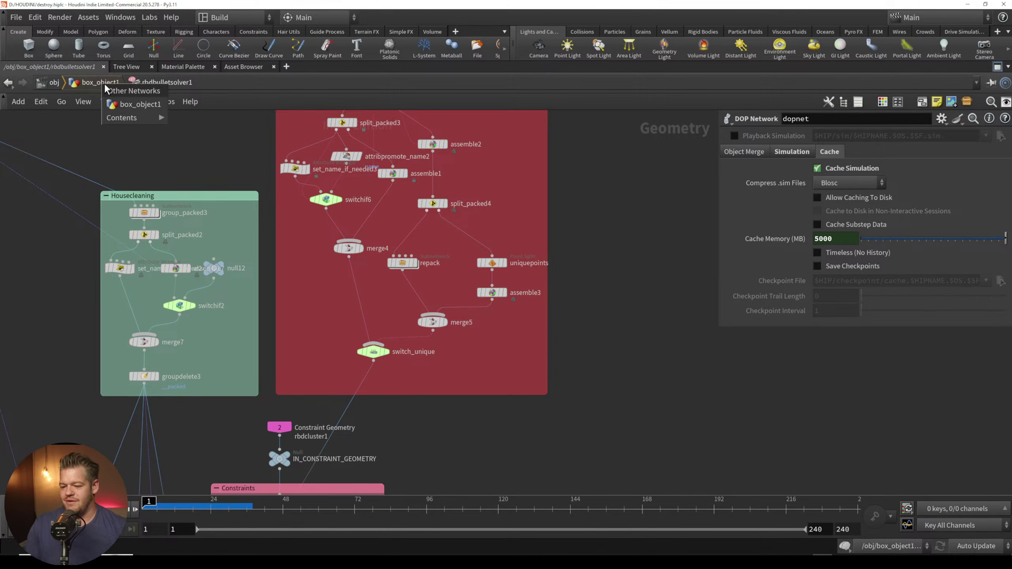
Step: Return to the box_object1 network and add a DOP Network node between rbdbulletsolver1 and the metaball nodes
click(88, 82)
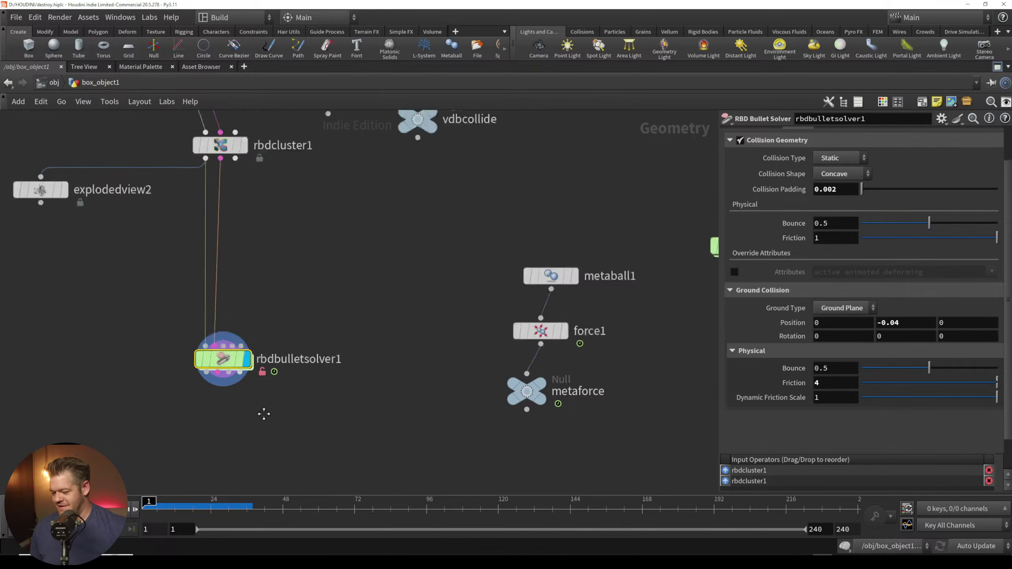
key(Tab)
text(dop)
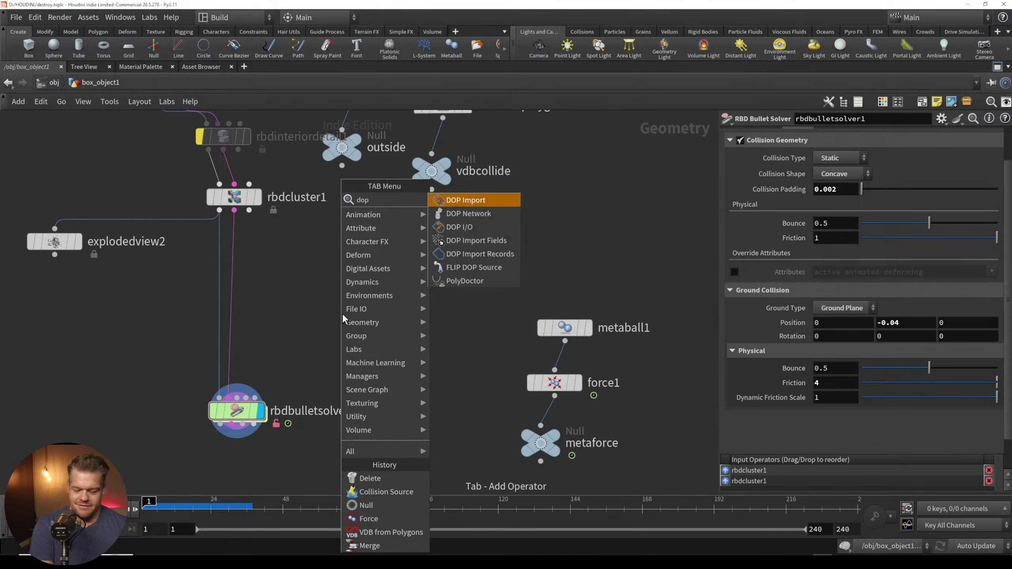
click(484, 214)
click(367, 339)
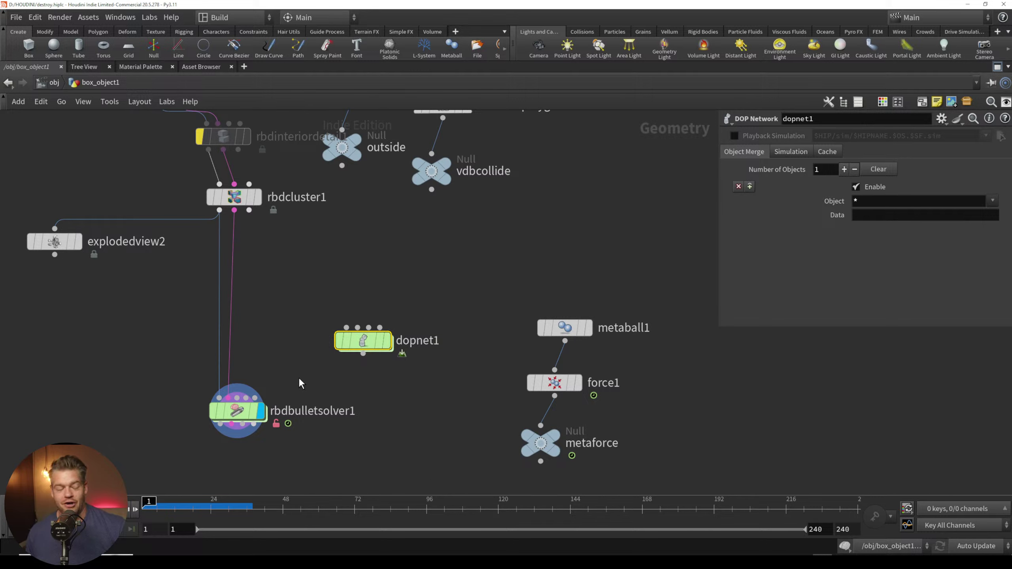
drag(362, 341, 352, 352)
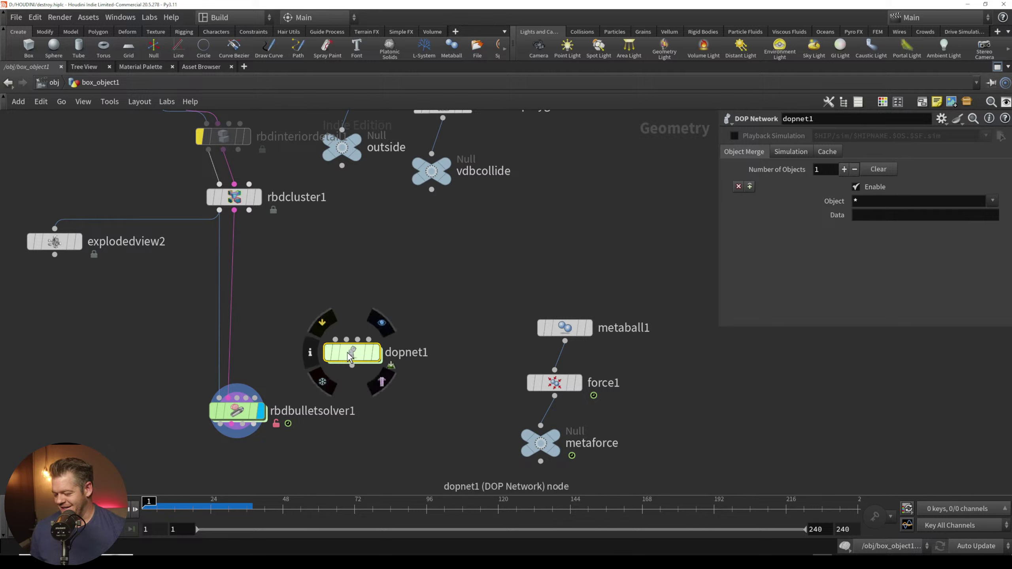
Step: Wire rbdcluster1's first output into dopnet1's first input, display dopnet1 and enter its network
drag(219, 210, 256, 263)
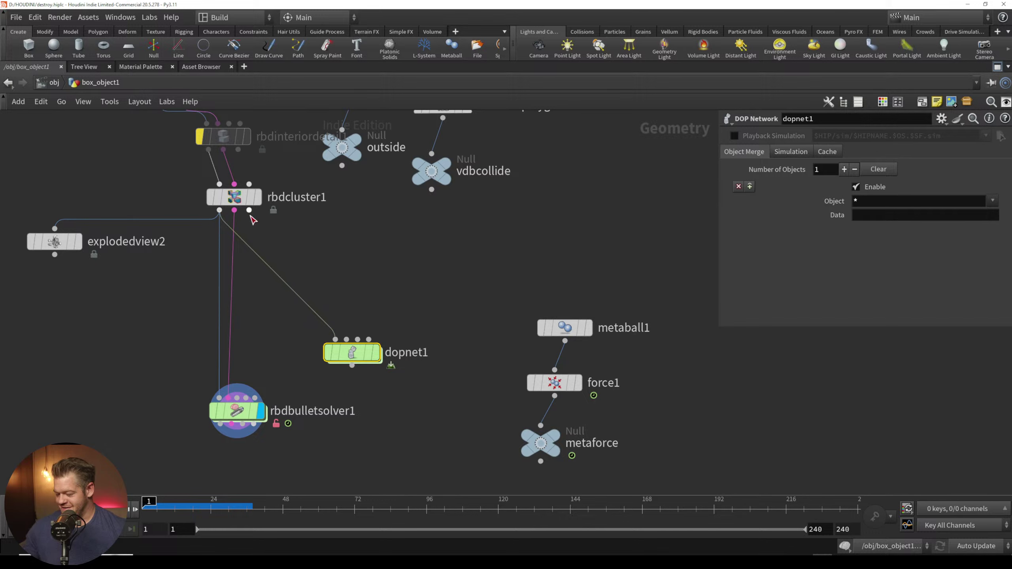
click(351, 352)
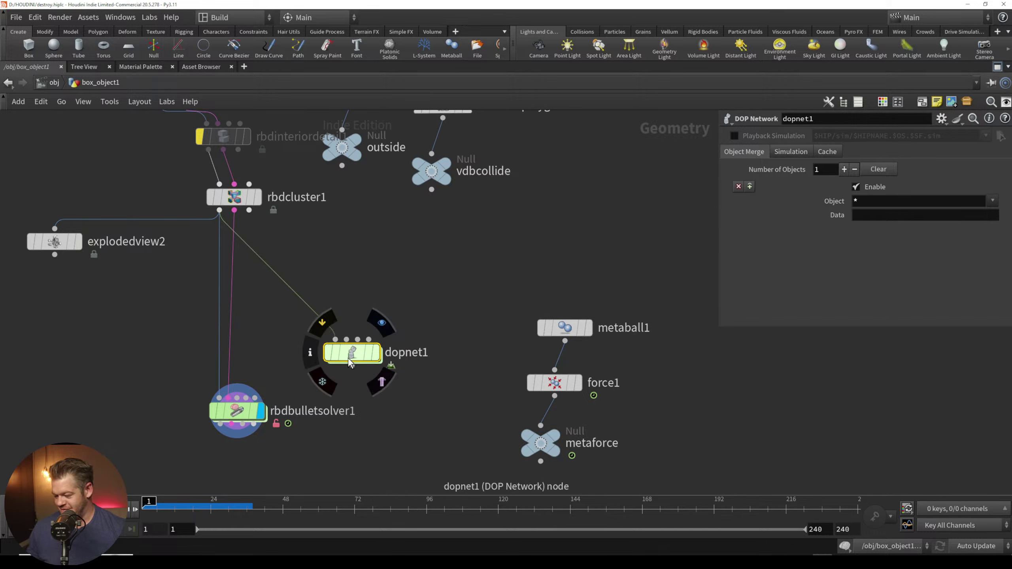
drag(350, 351, 340, 346)
click(364, 354)
double_click(345, 350)
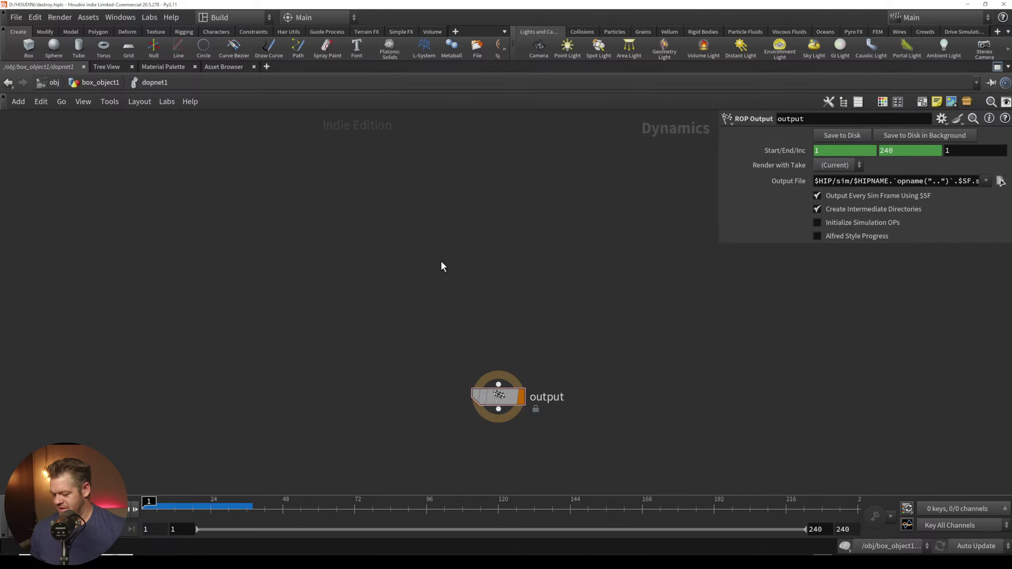
click(98, 83)
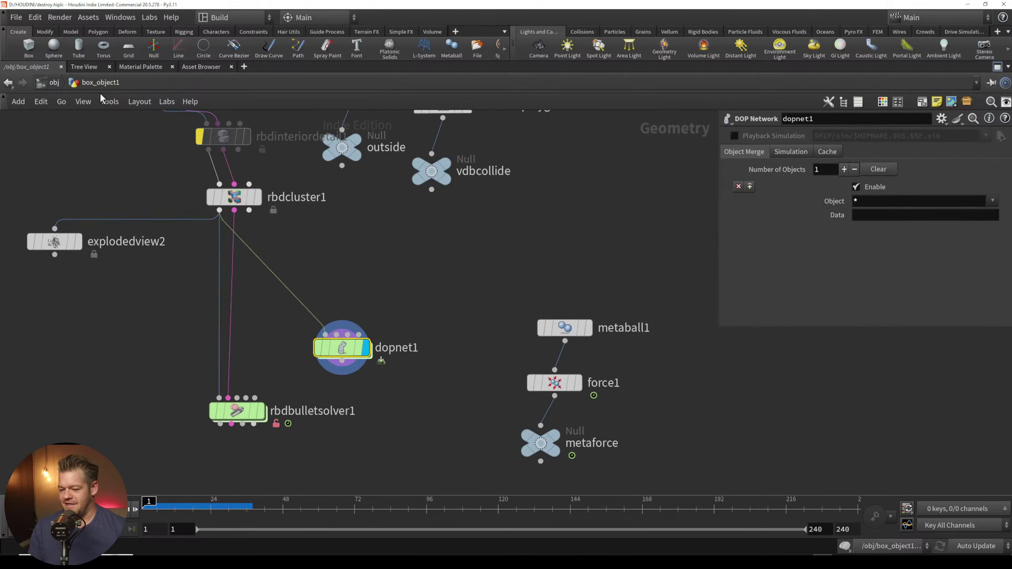
double_click(341, 349)
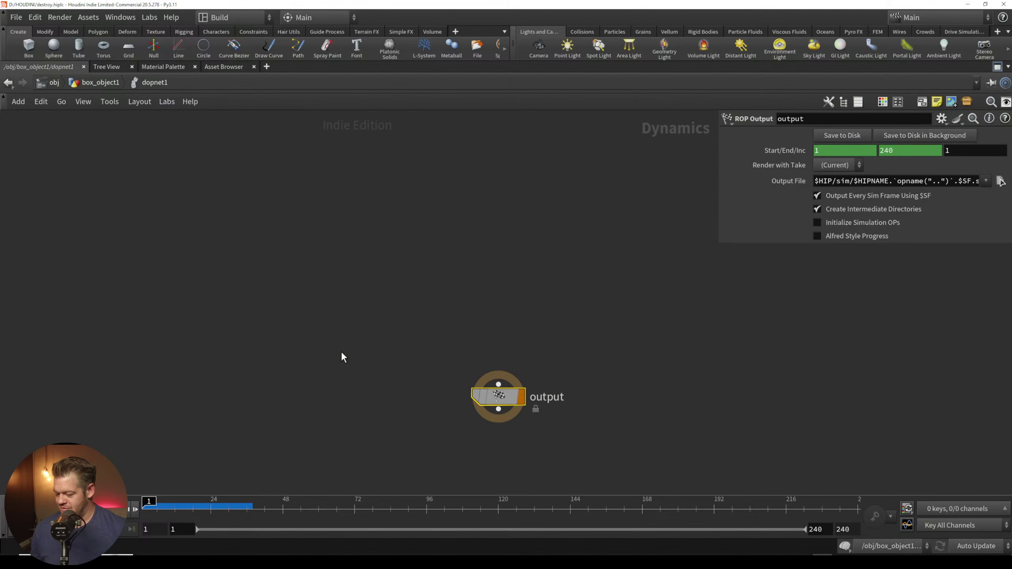
Step: Add a Bullet Solver node above the output node and wire it into output
key(Tab)
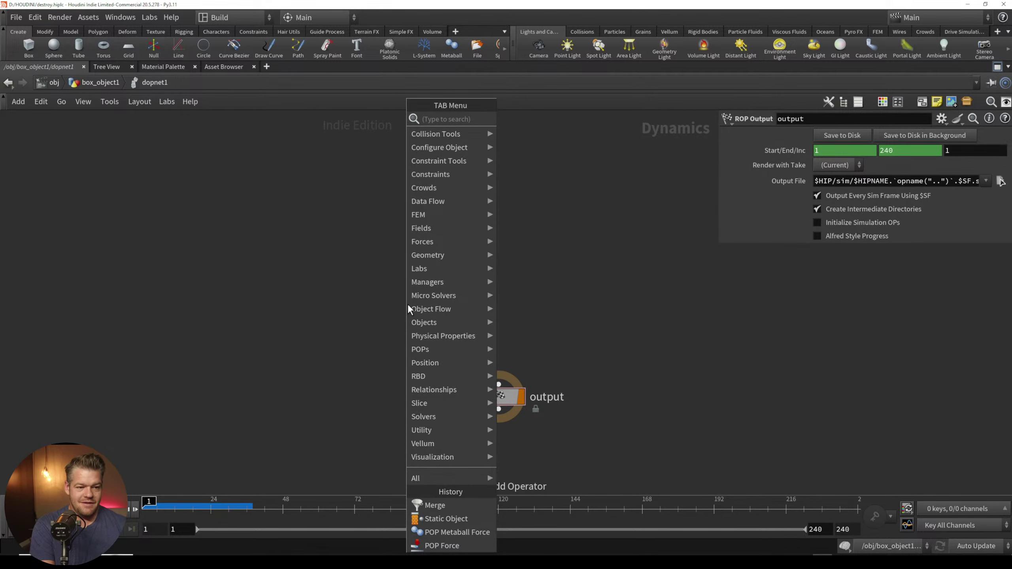
text(bull)
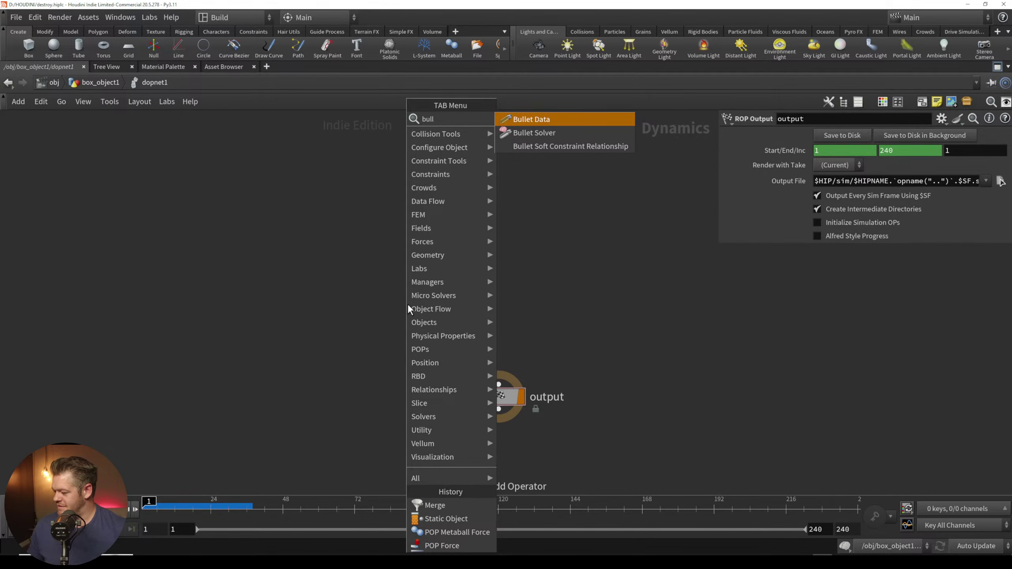
click(534, 134)
click(486, 281)
mouse_move(488, 286)
mouse_down()
mouse_move(499, 354)
mouse_move(501, 280)
mouse_up()
drag(498, 287, 497, 379)
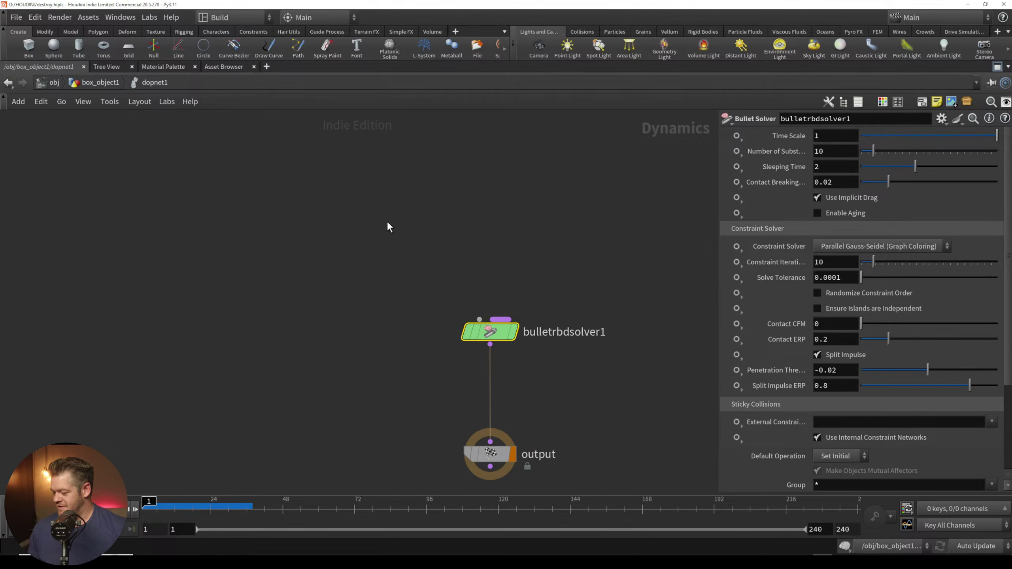
key(Tab)
text(so)
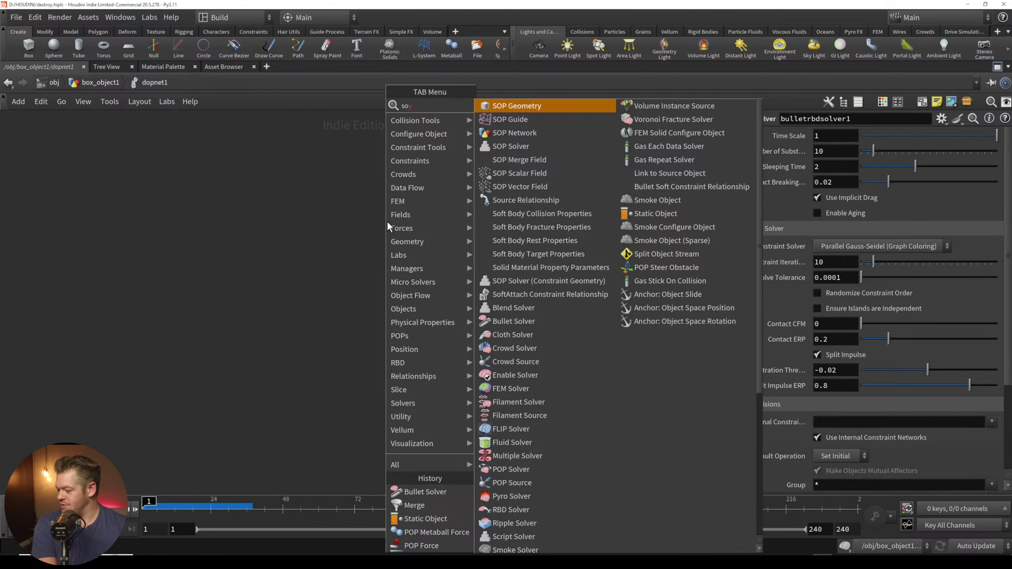
text(y)
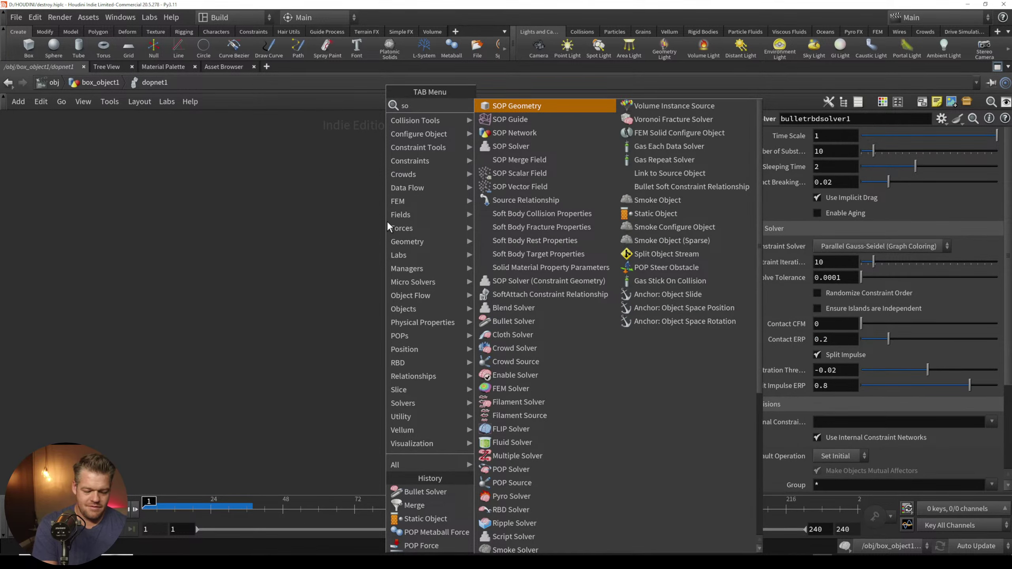
text(our)
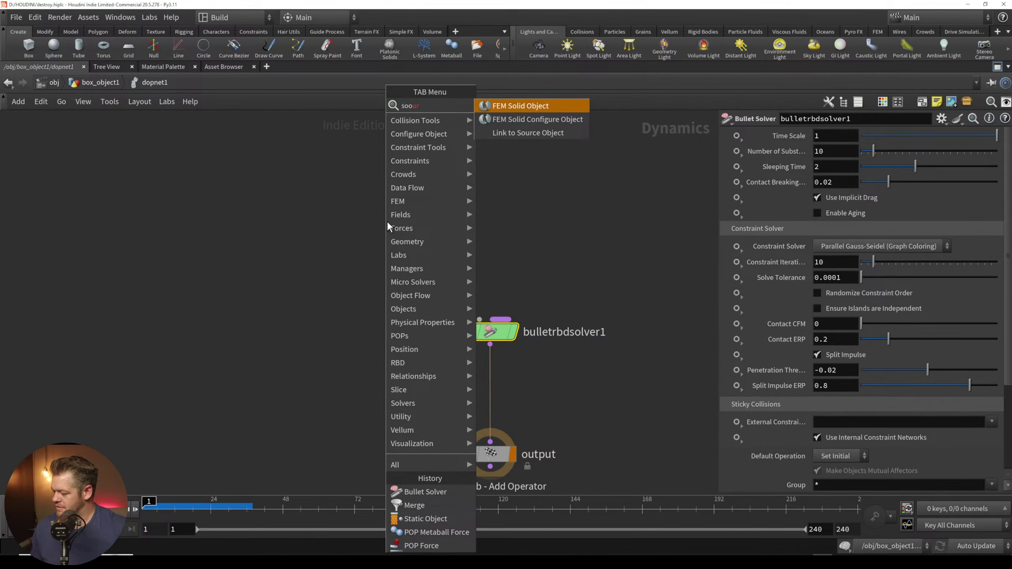
key(BackSpace)
key(BackSpace)
key(BackSpace)
text(ur)
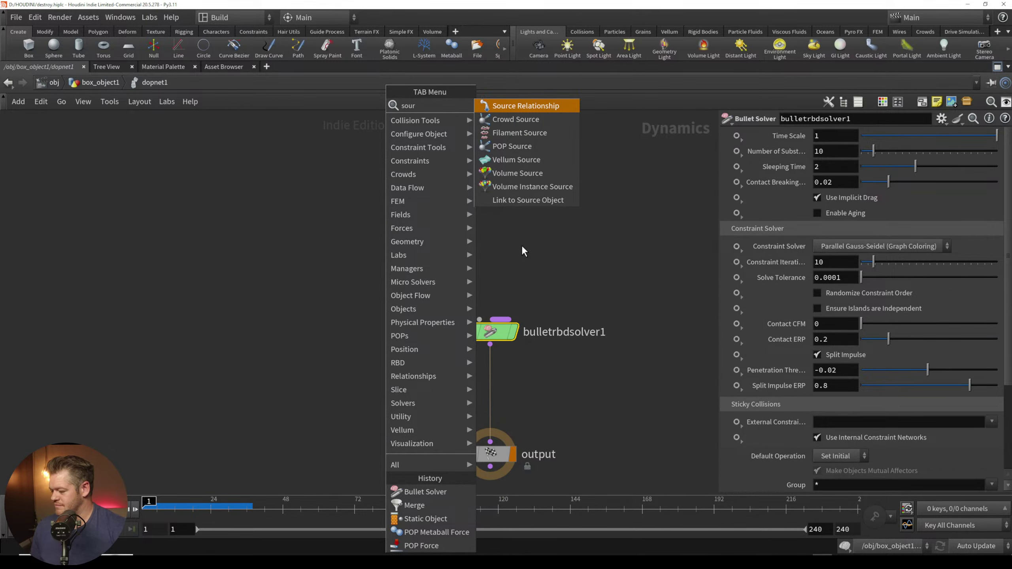
key(BackSpace)
key(BackSpace)
key(BackSpace)
key(BackSpace)
click(302, 326)
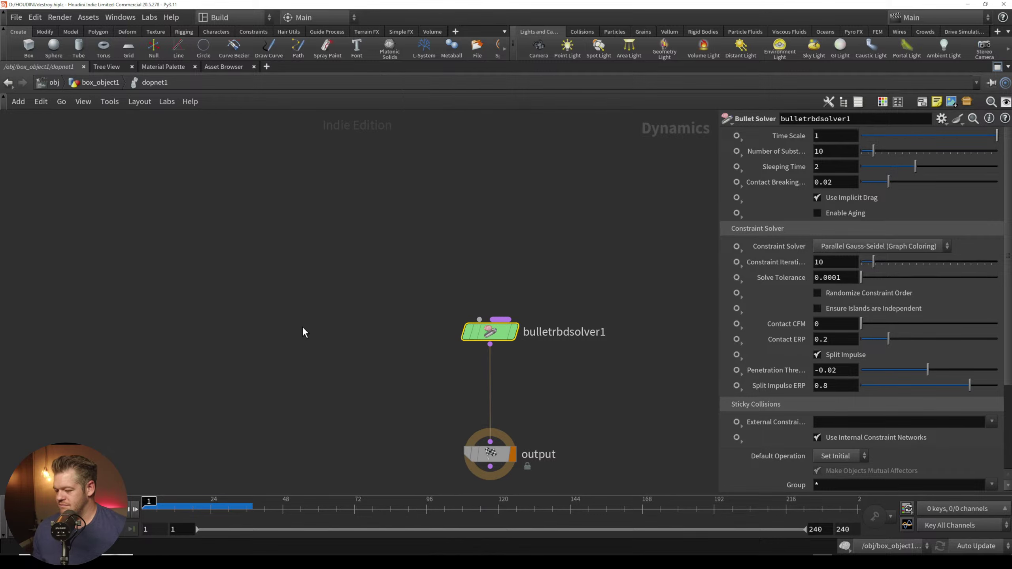
Step: Add an RBD Packed Object node above the Bullet Solver
key(Tab)
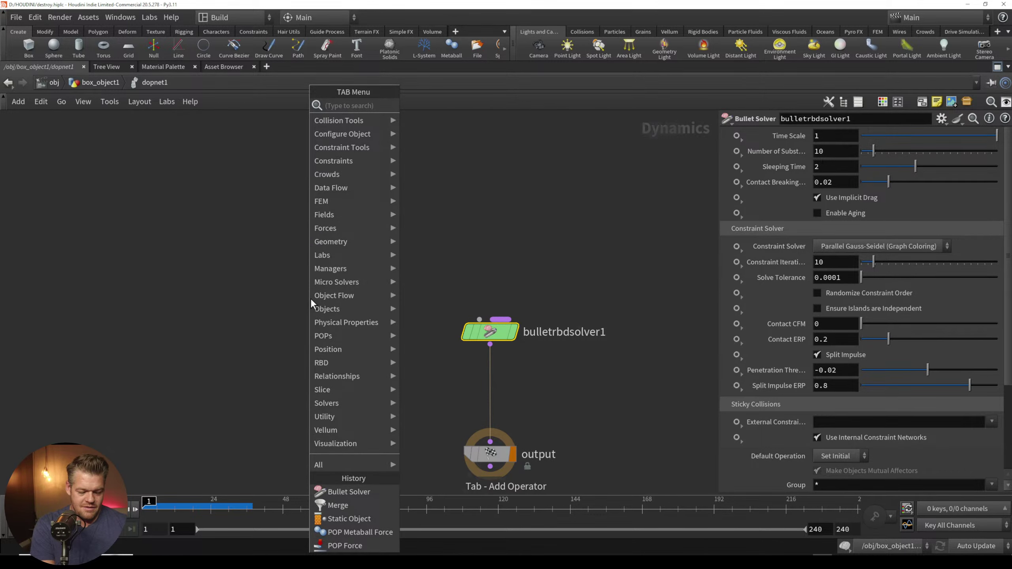
text(objects)
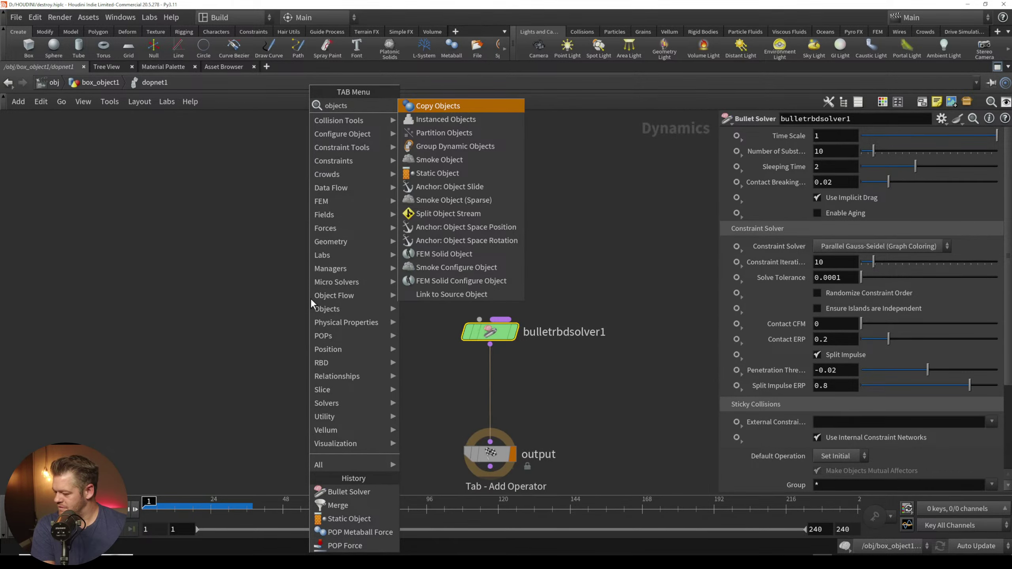
key(BackSpace)
key(BackSpace)
key(BackSpace)
key(BackSpace)
key(BackSpace)
key(BackSpace)
key(BackSpace)
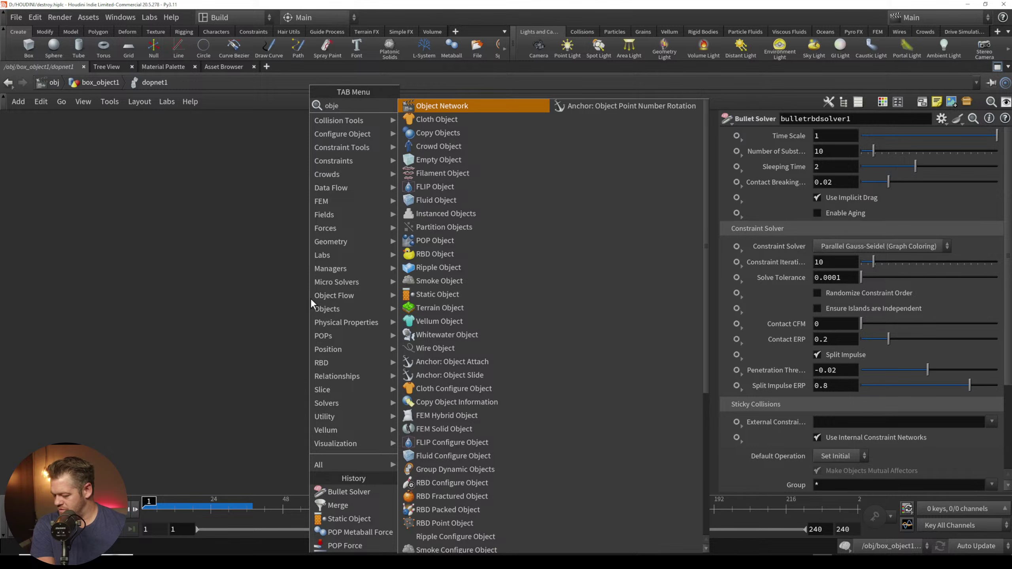
mouse_move(381, 364)
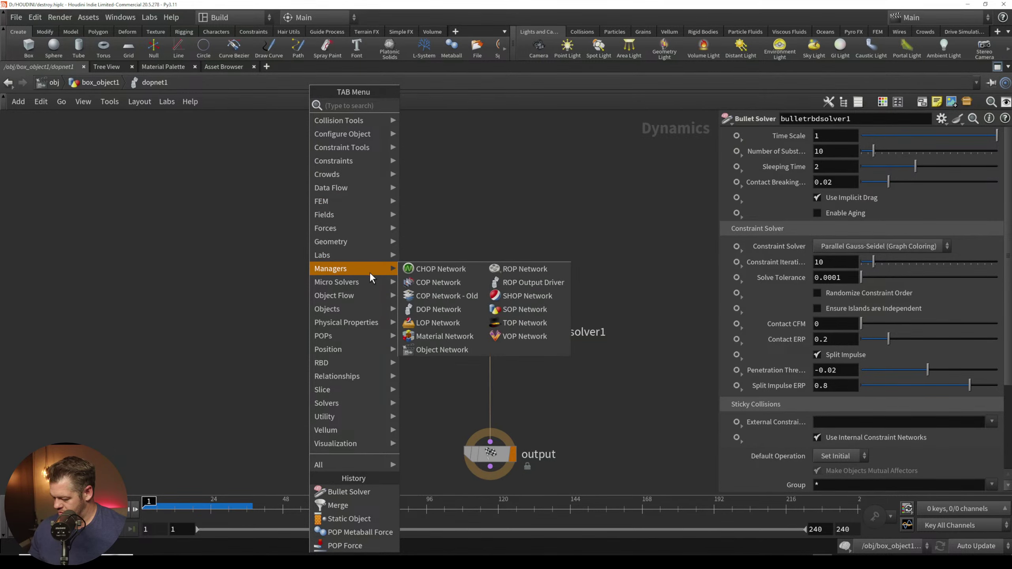
mouse_move(368, 310)
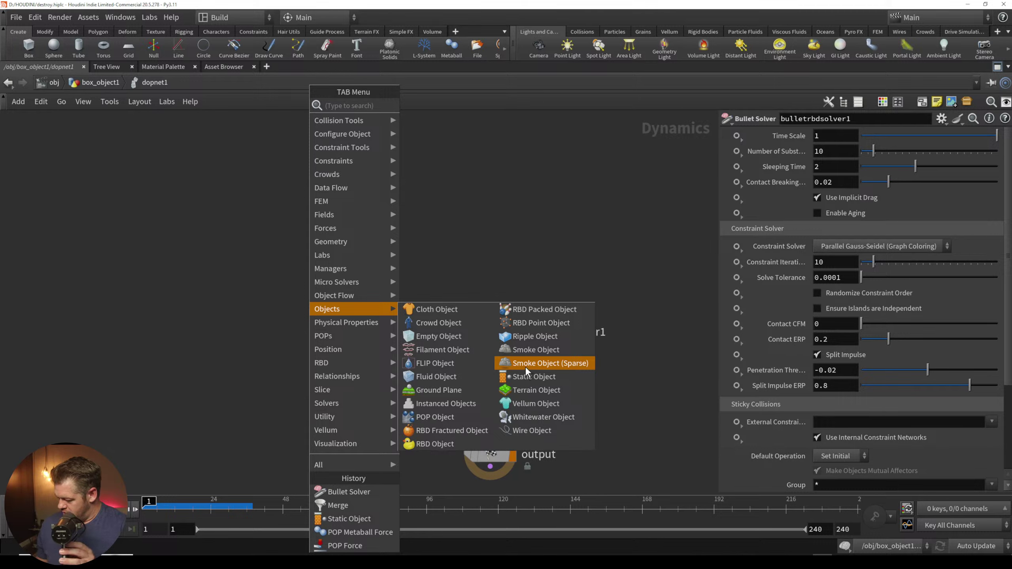
click(556, 310)
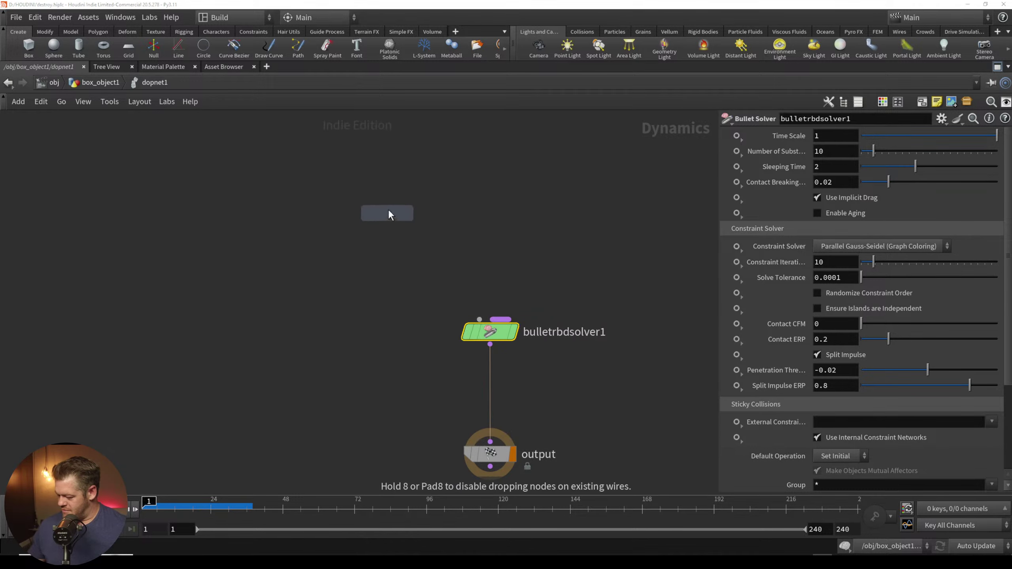
click(388, 211)
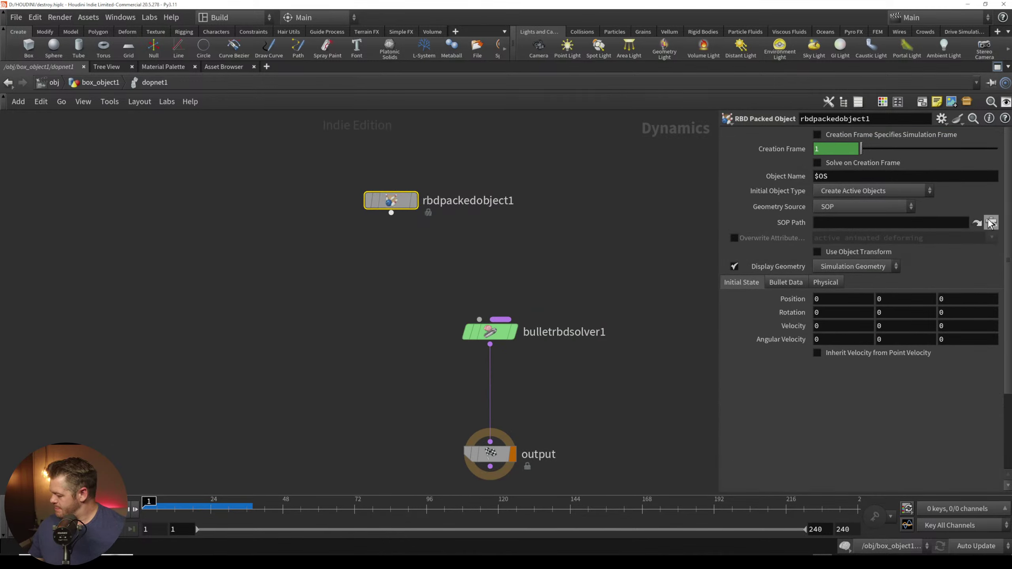
click(992, 223)
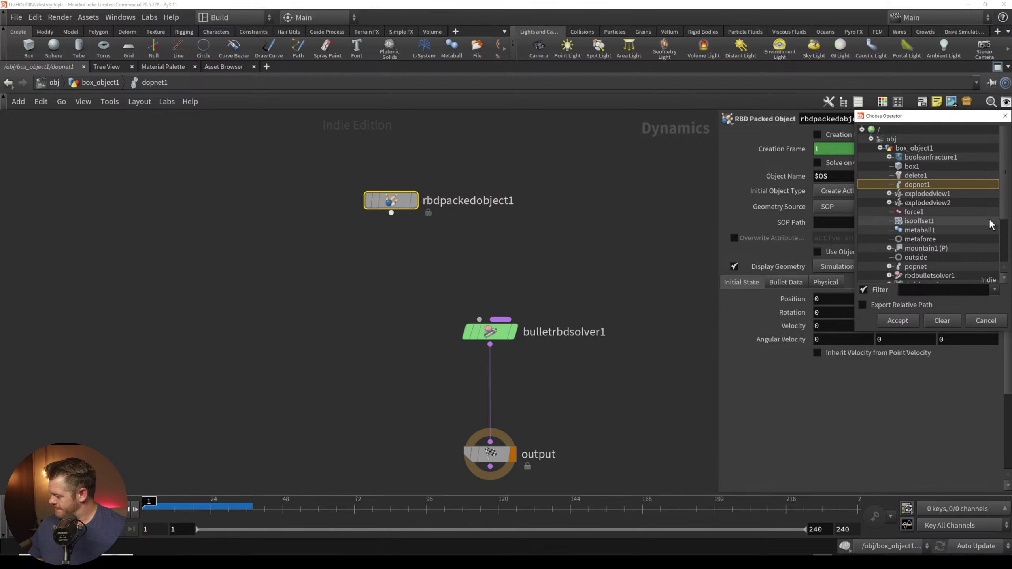
click(991, 321)
click(105, 84)
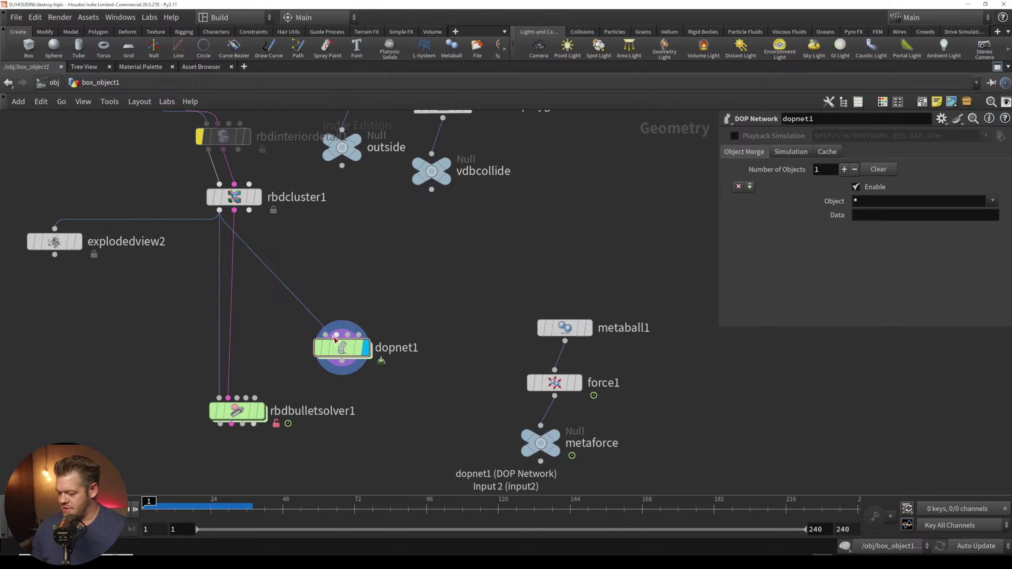
double_click(340, 348)
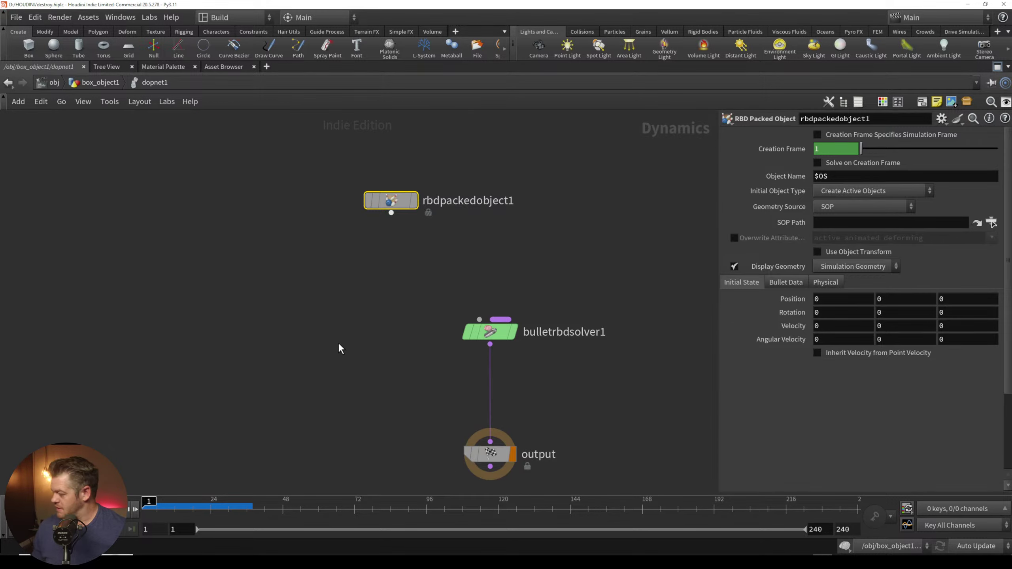
Step: Keep the packed object's Initial Object Type at Create Active Objects and set its Geometry Source to First Context Geometry
click(905, 191)
click(918, 188)
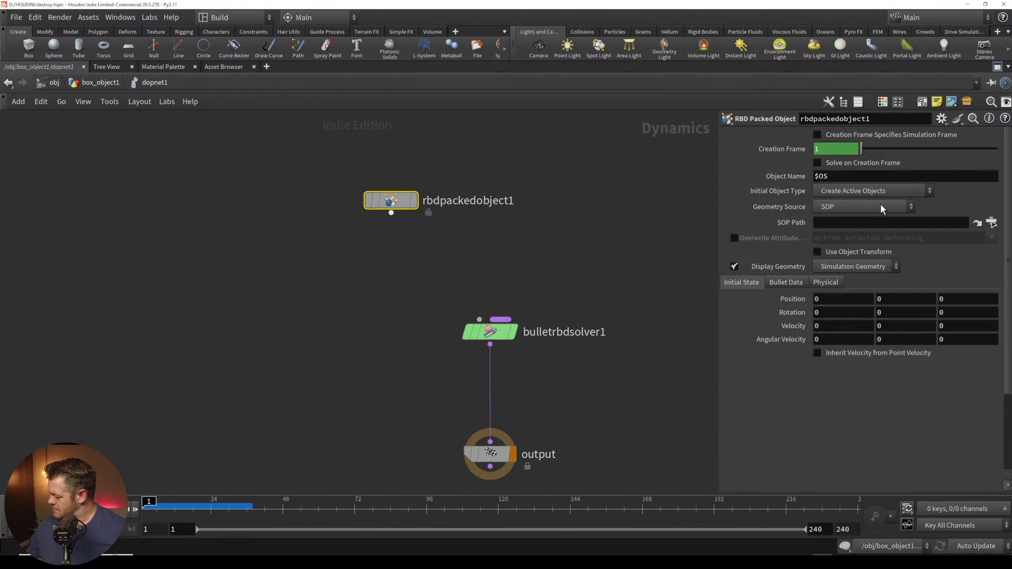
click(889, 205)
click(857, 233)
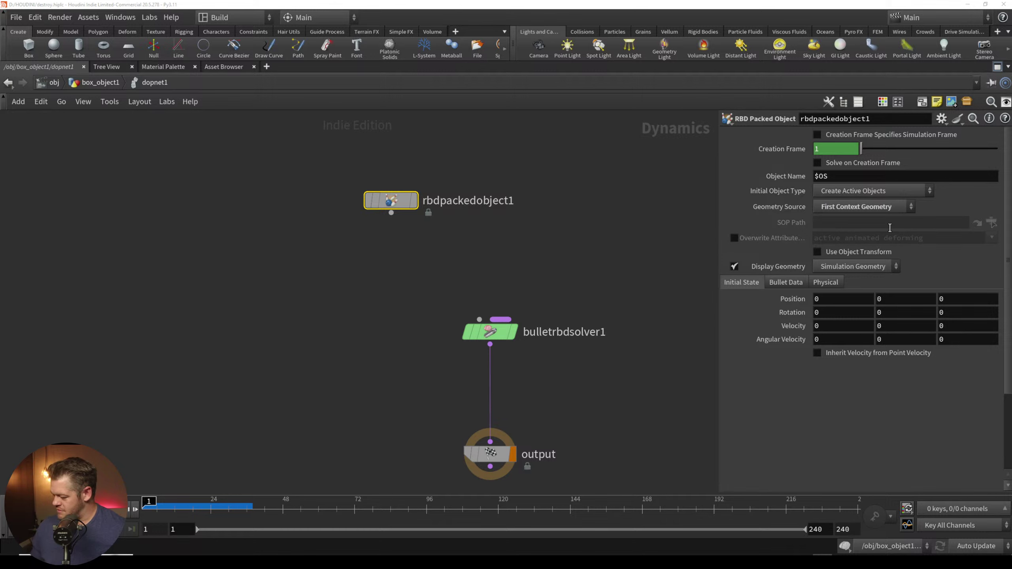
Step: Wire rbdpackedobject1 into the Bullet Solver's first input and restore the split layout with the 3D viewport
drag(392, 212, 484, 303)
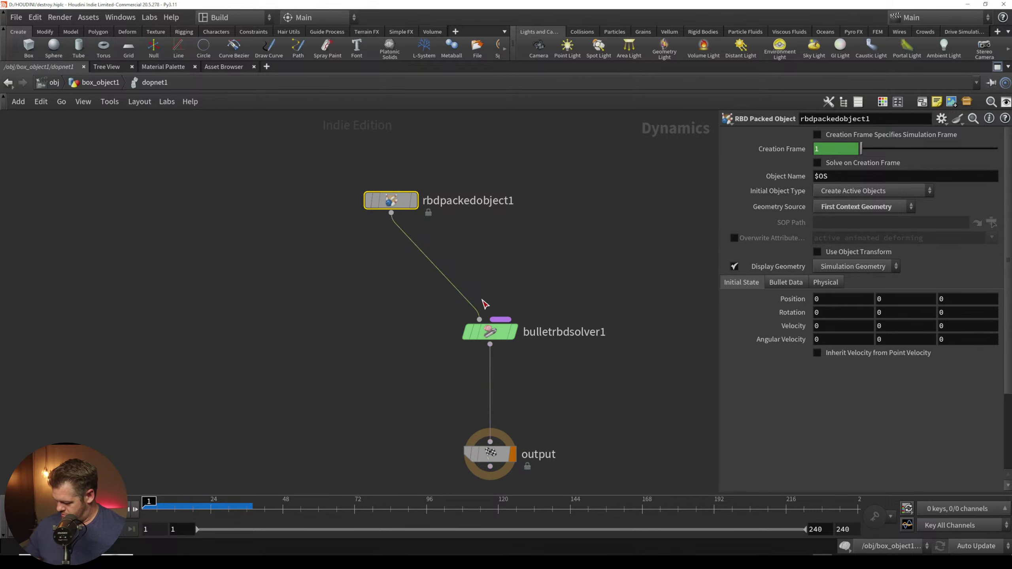
click(492, 332)
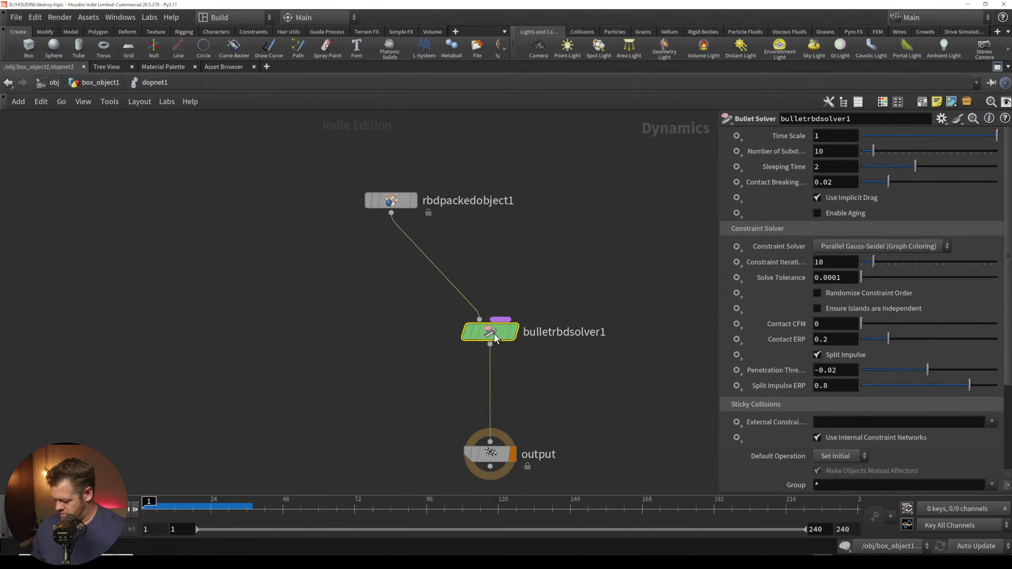
click(995, 68)
middle_drag(651, 393, 587, 407)
scroll(614, 447, down, 5)
scroll(616, 433, up, 3)
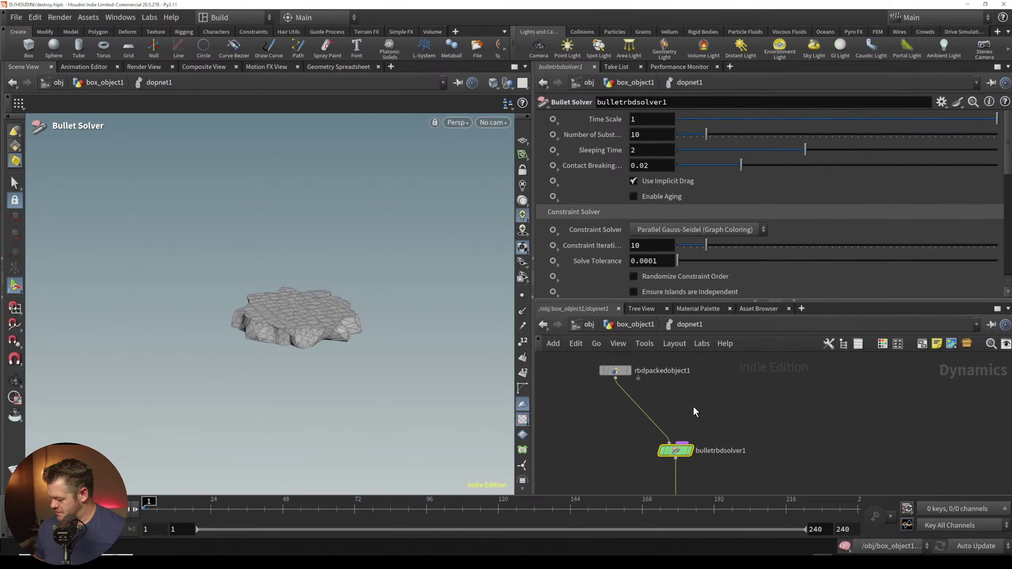
middle_drag(695, 401, 691, 389)
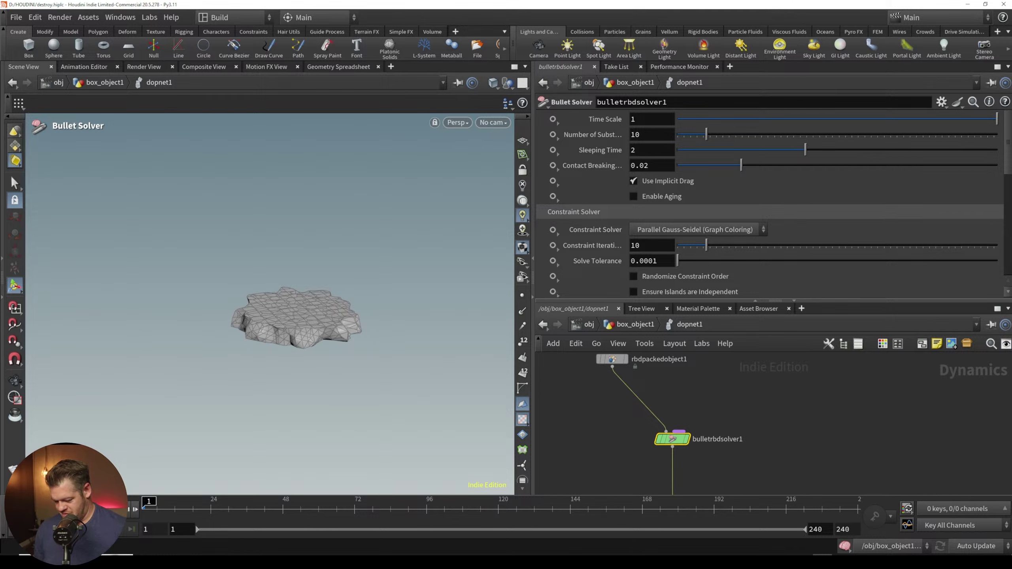
Step: Play the DOP network simulation in the viewport and return to the first frame
key(Up)
key(Up)
key(ctrl+Up)
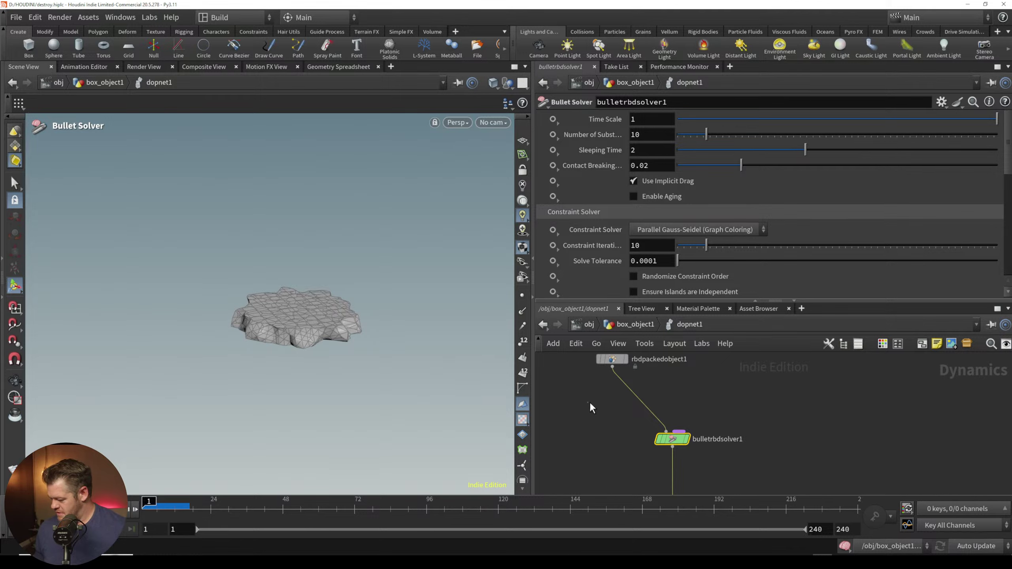
key(Tab)
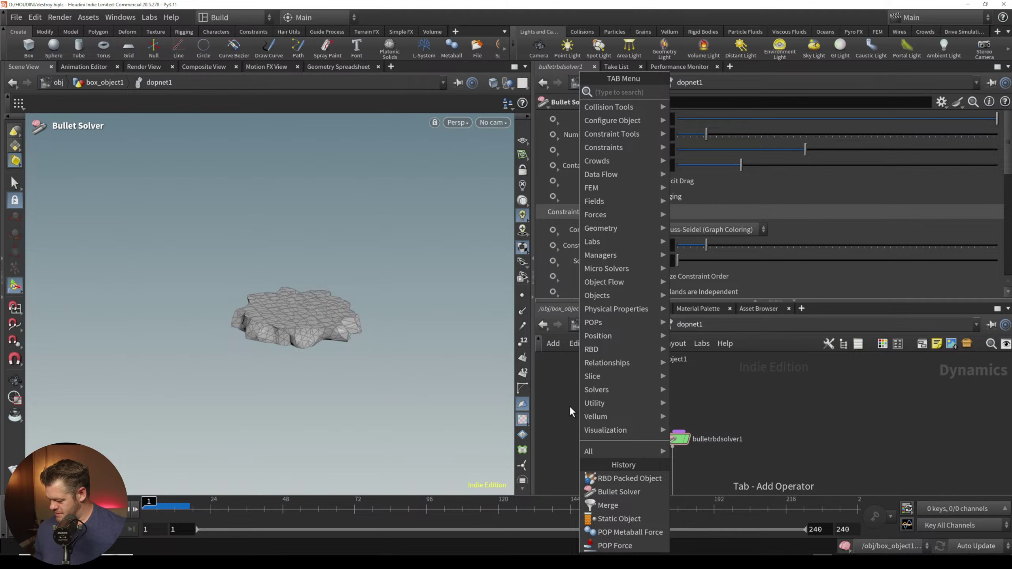
click(614, 517)
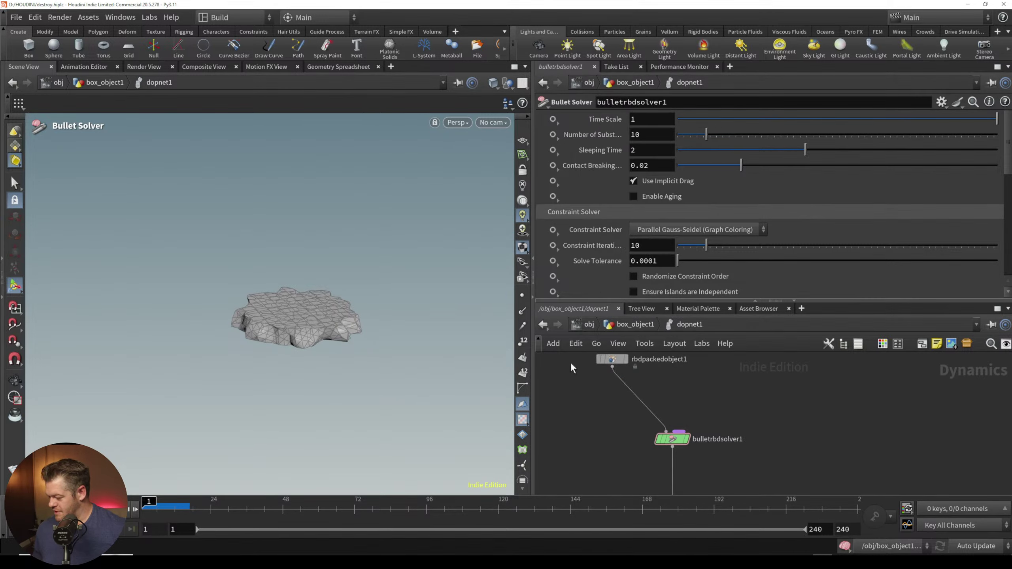
Step: Go back up to the box_object1 network, display rbdbulletsolver1, play its first frames and rewind to frame 1
click(614, 324)
drag(711, 440, 741, 427)
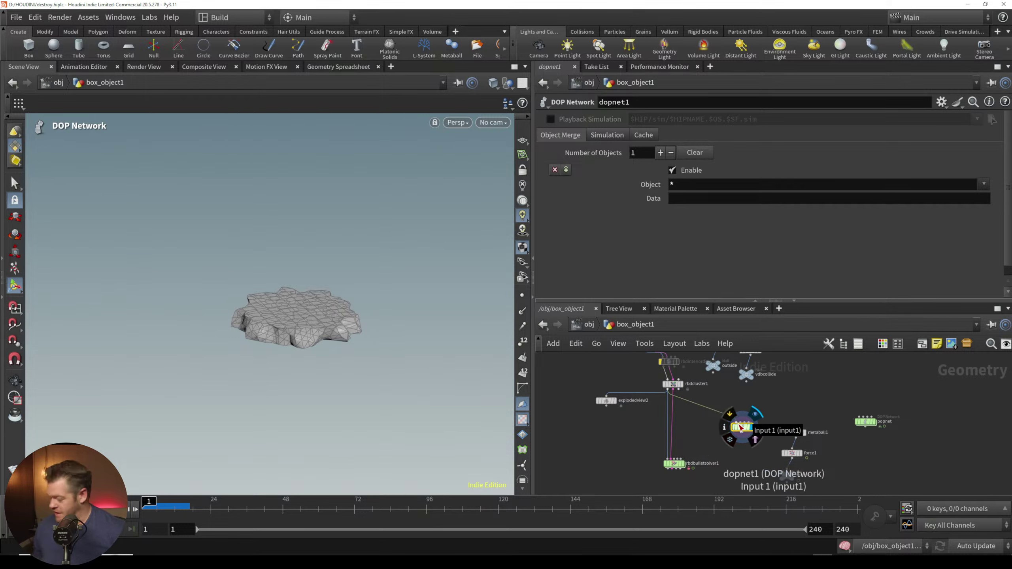
middle_drag(684, 439, 662, 472)
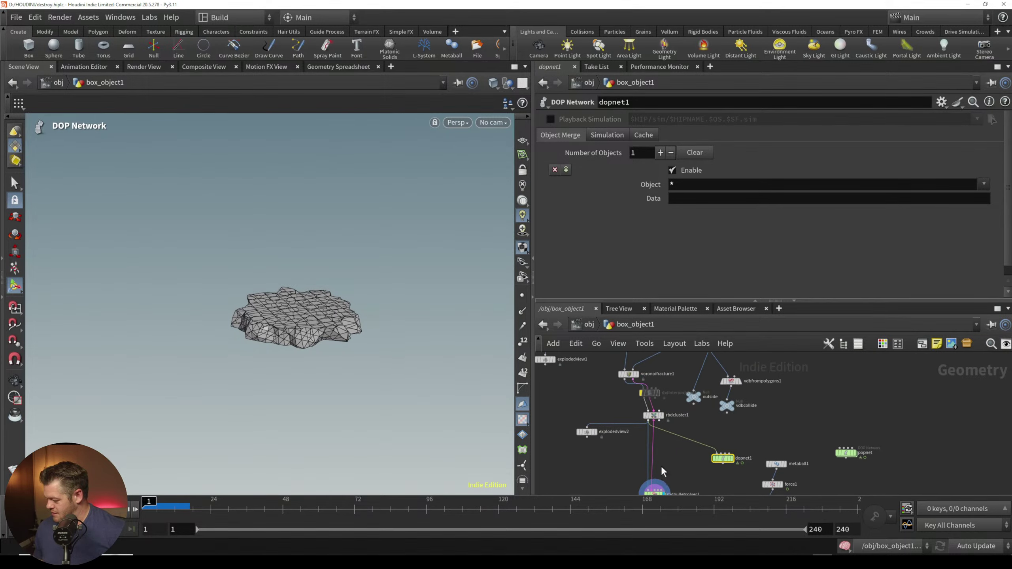
drag(693, 404, 659, 477)
click(96, 509)
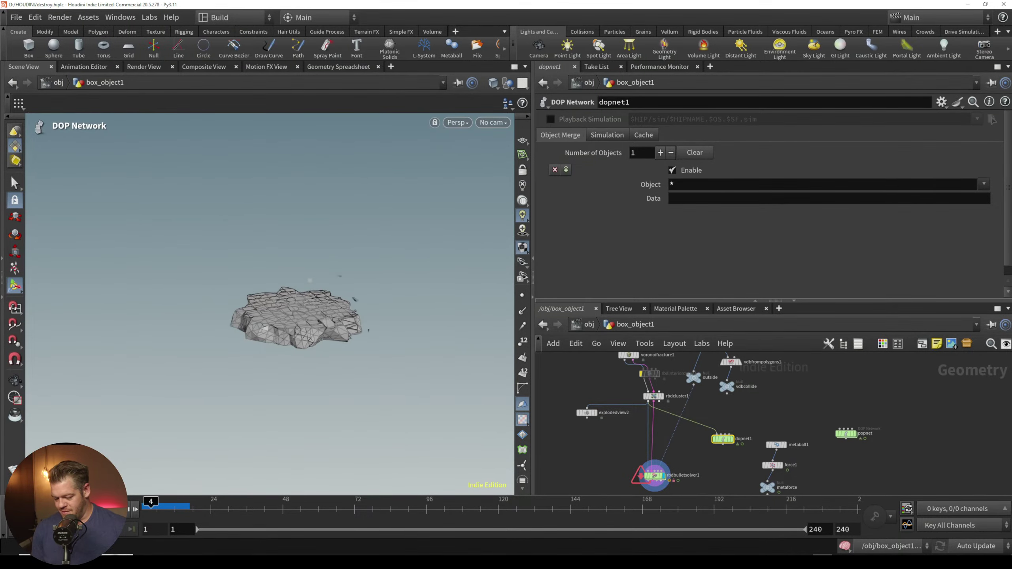
key(ctrl+Up)
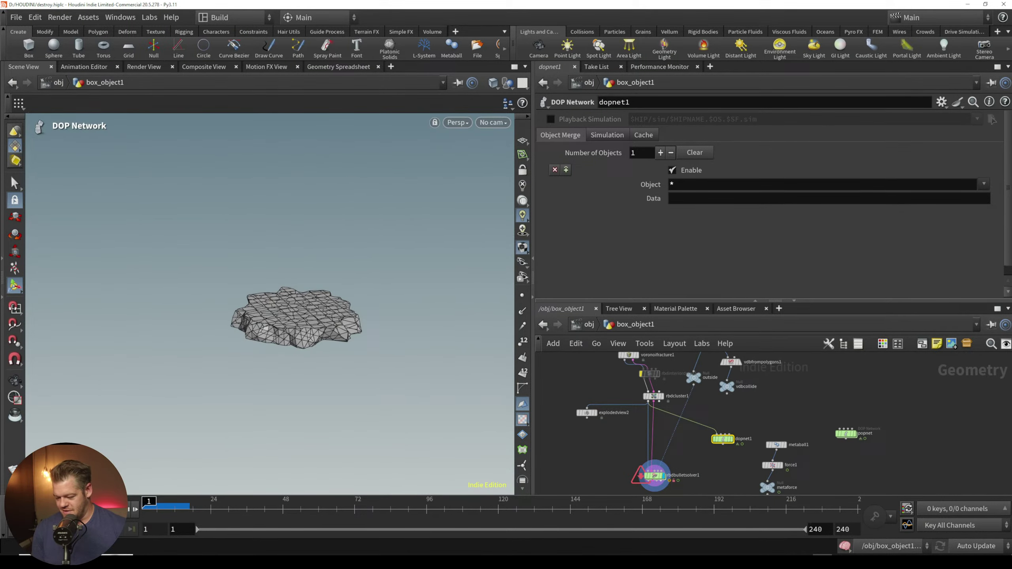
Step: Set the Collision Shape of rbdbulletsolver1's collision geometry to Sphere
click(638, 475)
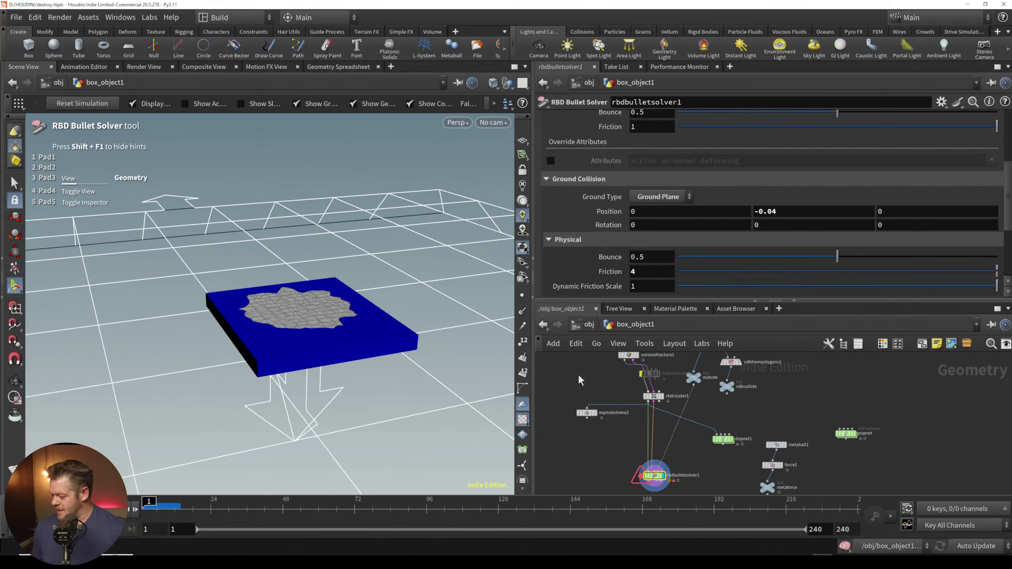
middle_drag(688, 455, 764, 369)
scroll(677, 432, up, 5)
mouse_move(692, 415)
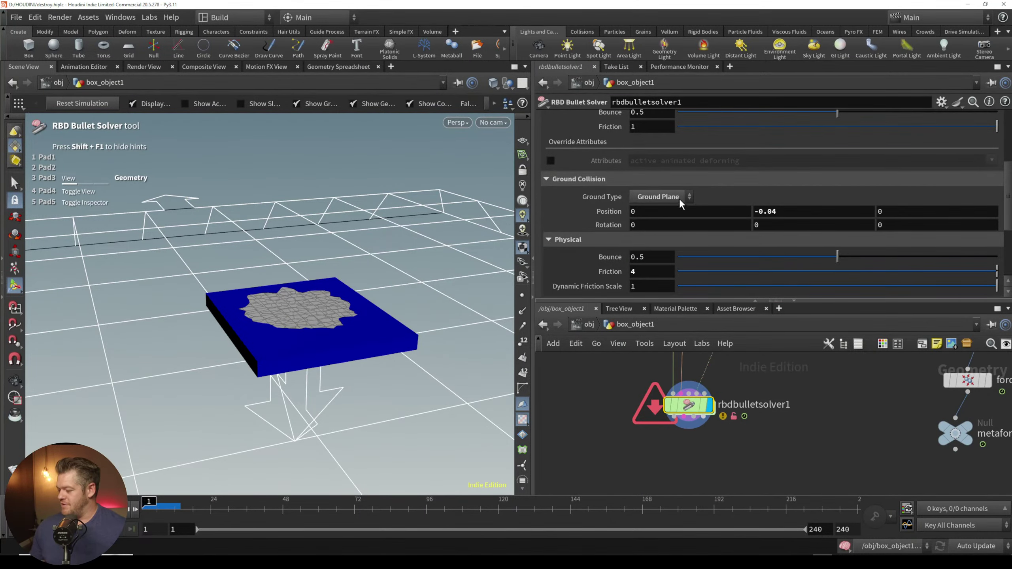
click(577, 179)
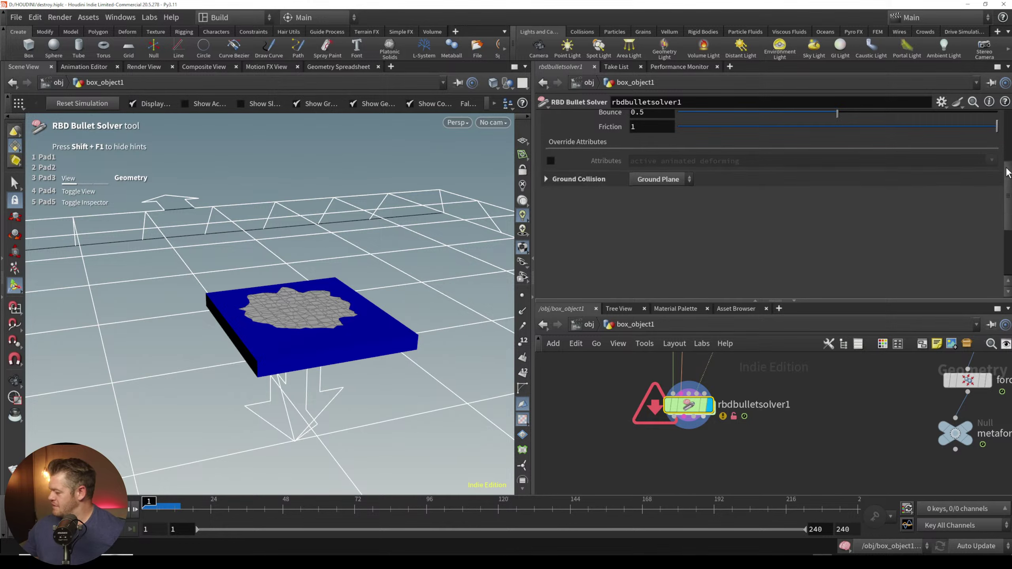
scroll(617, 172, up, 4)
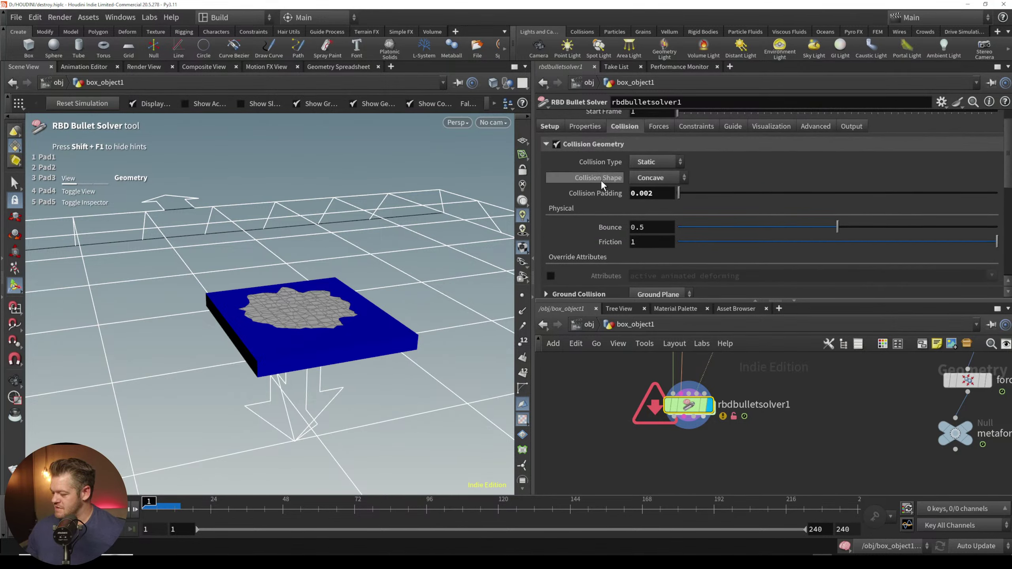
click(670, 177)
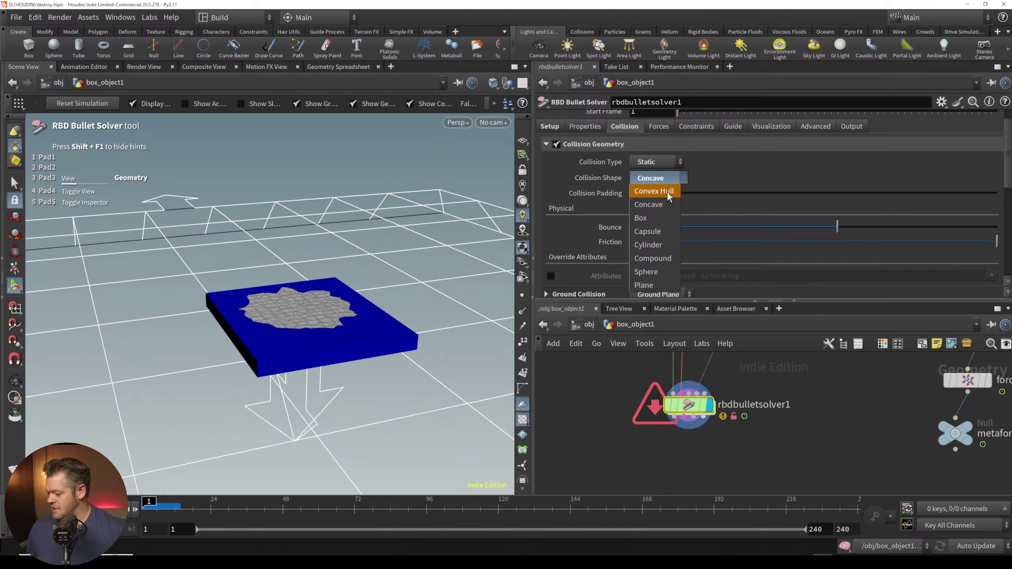
click(647, 270)
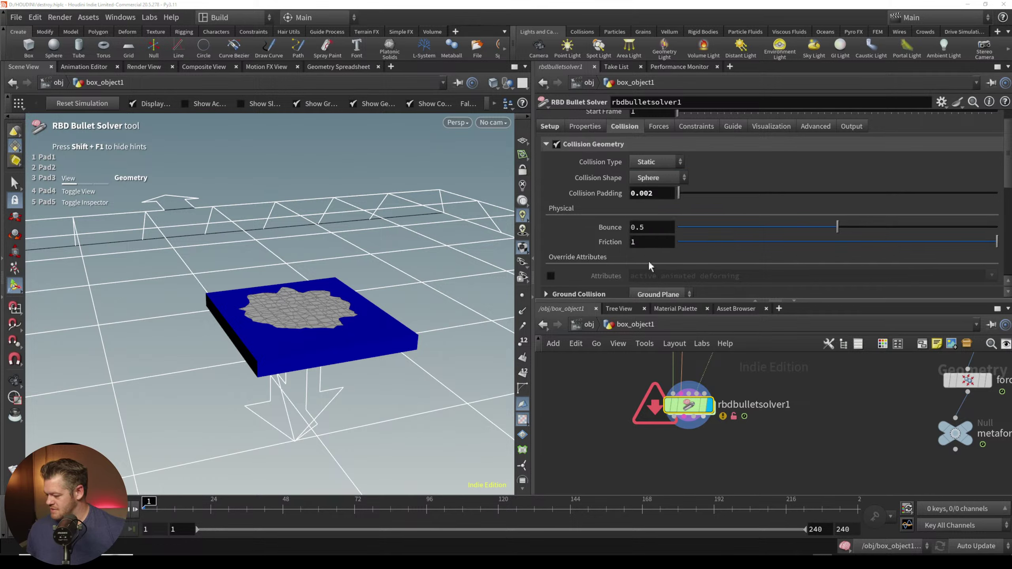
Step: Play the rbdbulletsolver1 simulation with the sphere collision shape and rewind to frame 1
key(Up)
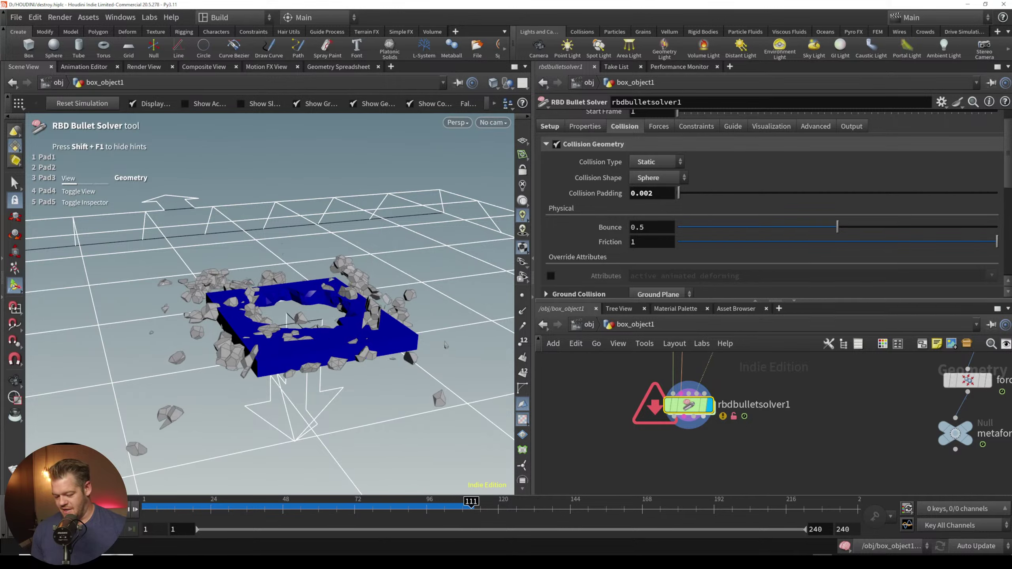
key(ctrl+Left)
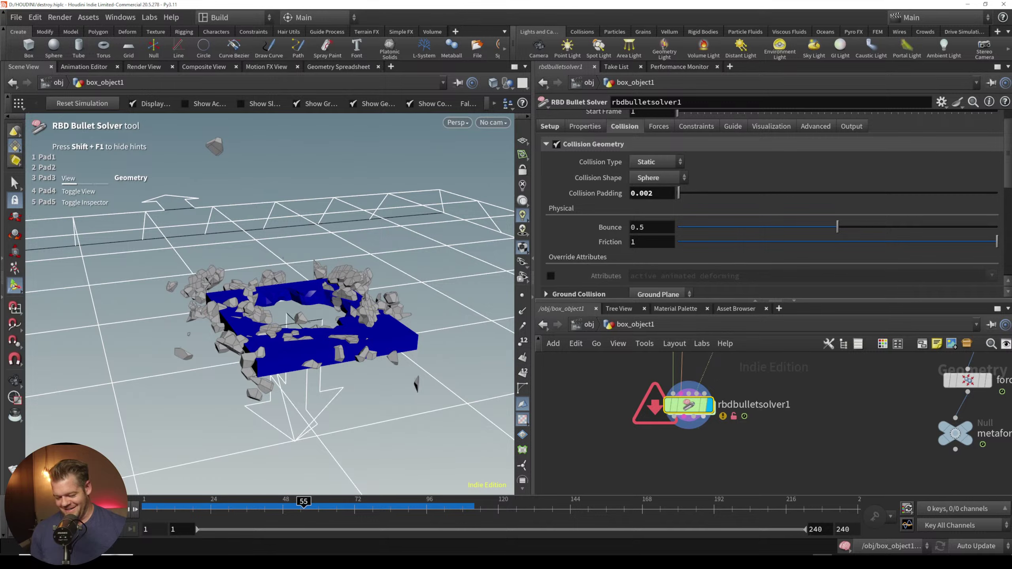
key(ctrl+Up)
Step: Turn off the bypass on rbdinteriordetail1, play the simulation with the interior detail and rewind to frame 1
middle_drag(626, 375, 623, 512)
middle_drag(622, 441, 623, 503)
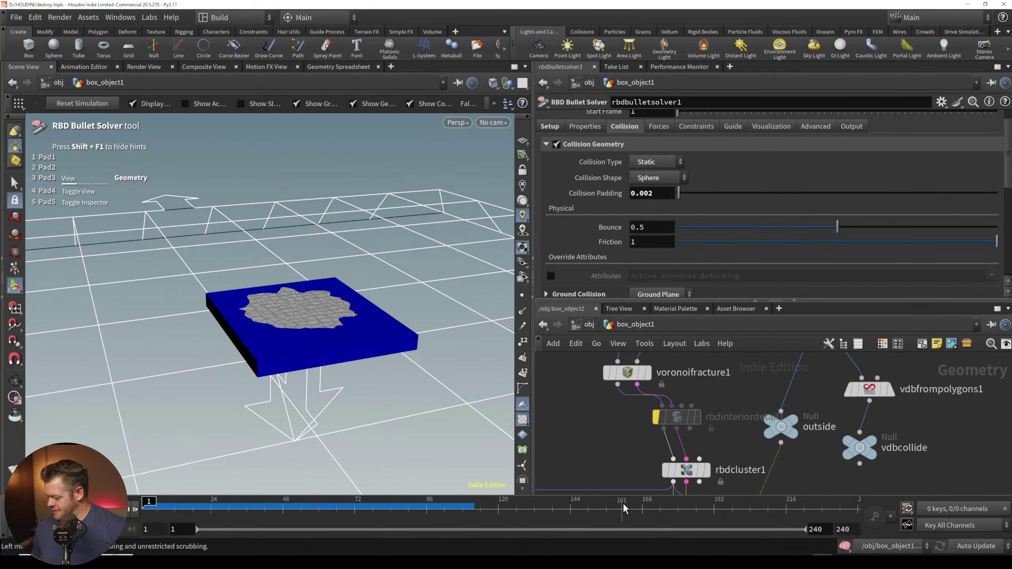
click(650, 394)
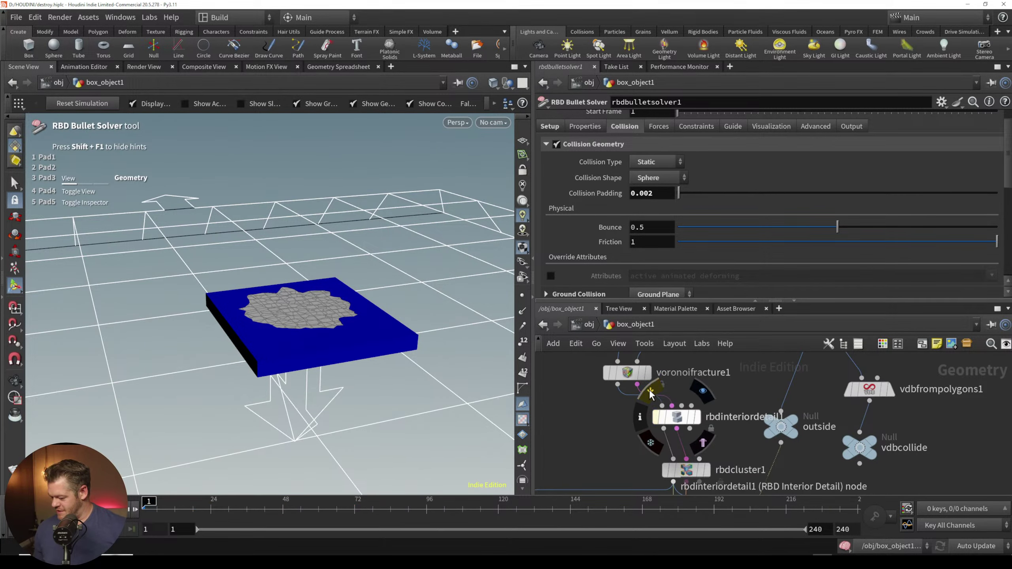
key(Up)
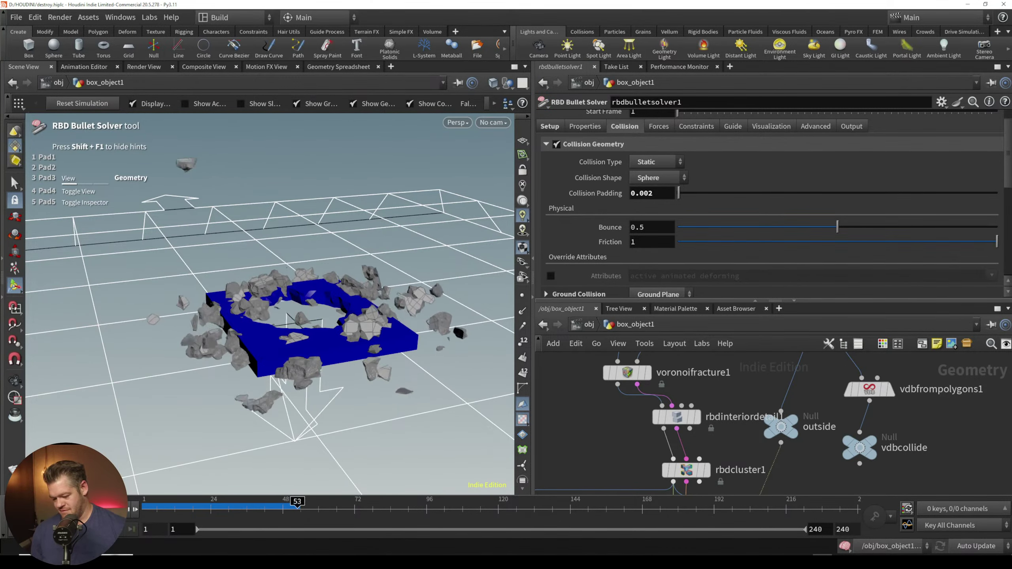
key(ctrl+Up)
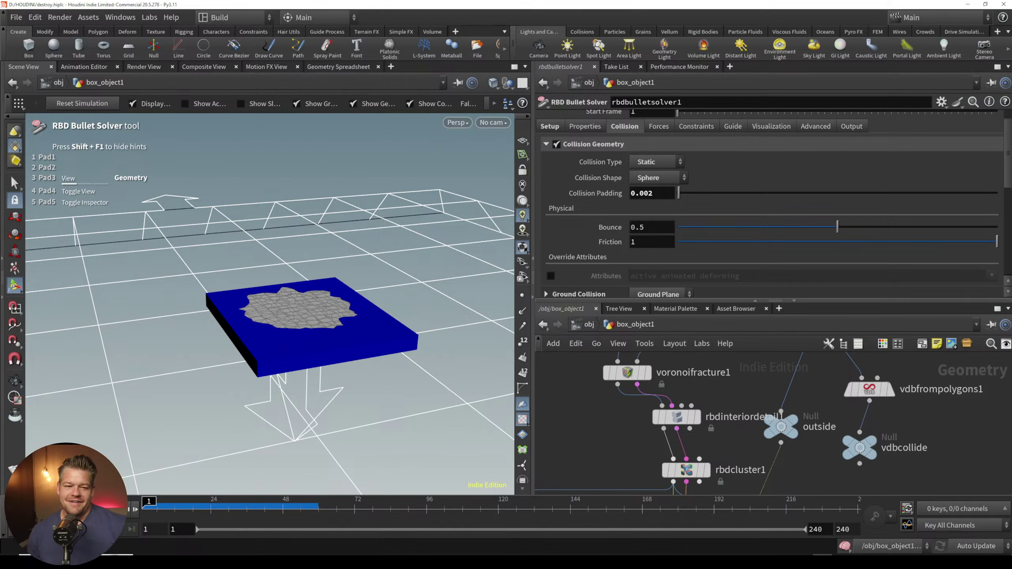
Step: Add a File Cache node below rbdbulletsolver1, wired to its Geometry output
middle_drag(636, 432, 639, 383)
right_click(735, 401)
click(703, 408)
scroll(693, 423, down, 4)
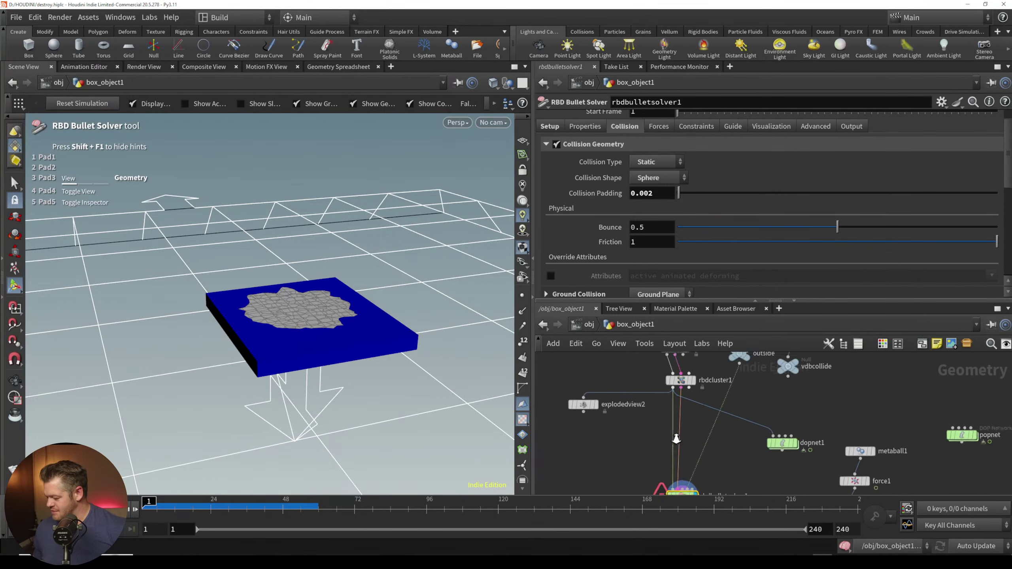
middle_drag(687, 429, 667, 359)
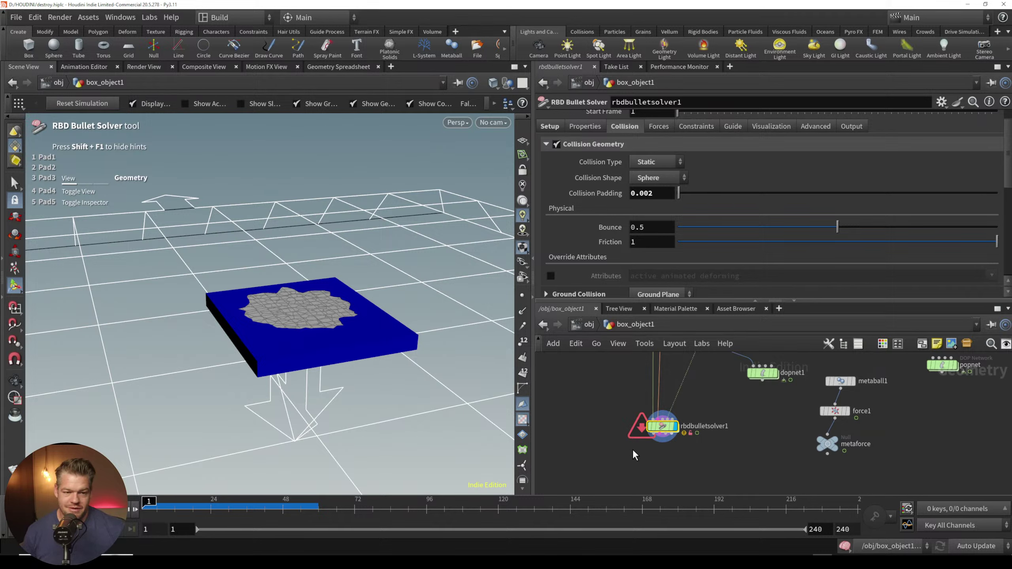
middle_drag(633, 449, 620, 413)
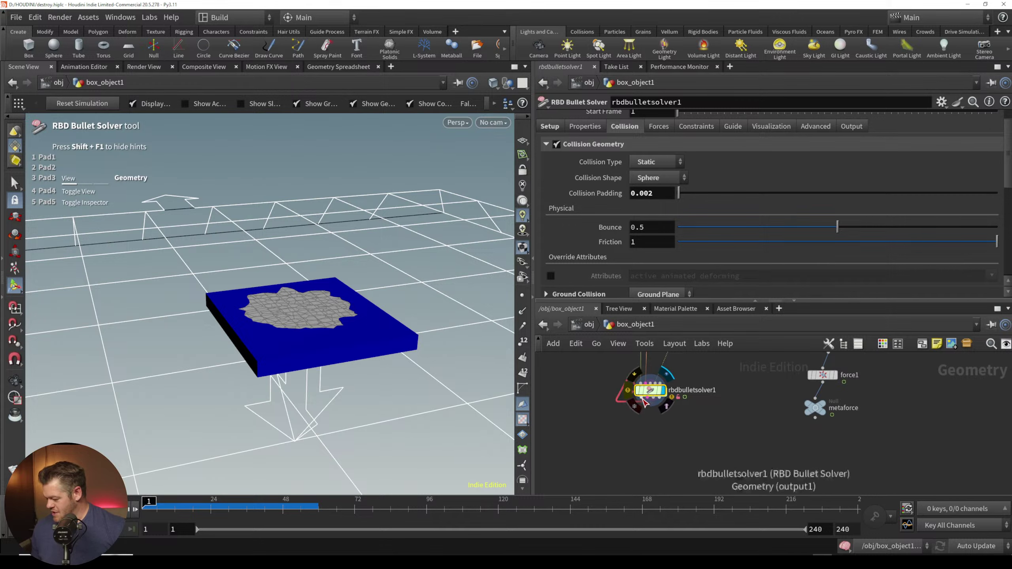
click(641, 406)
key(Tab)
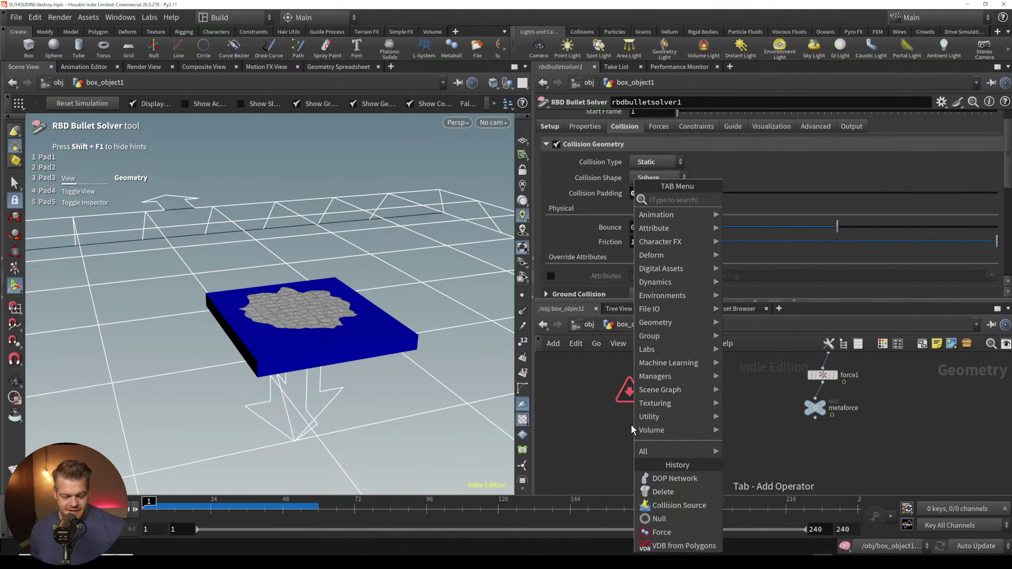
text(file)
click(753, 218)
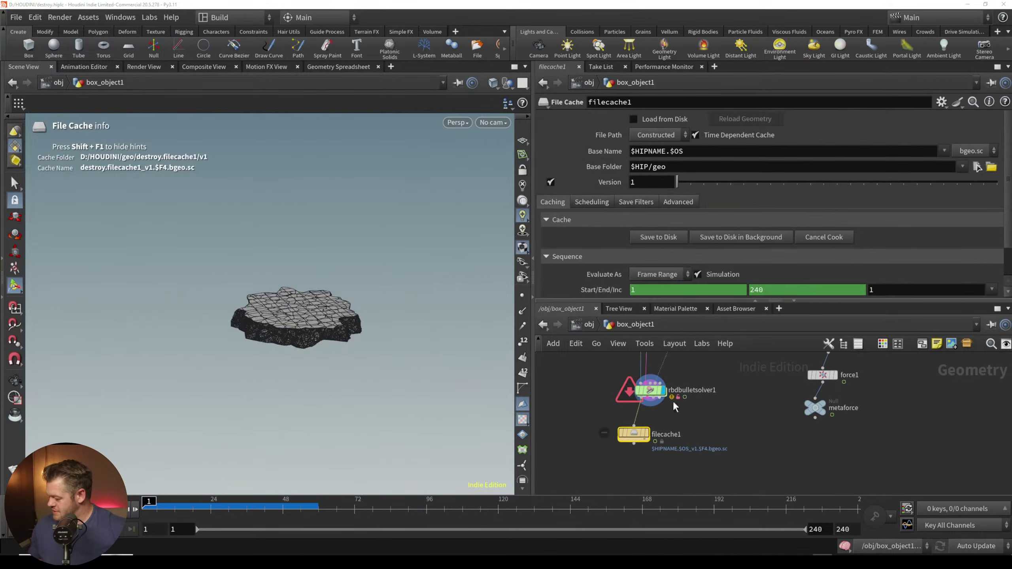
Step: Rename the File Cache node to rbdbreak and display it
click(667, 434)
drag(684, 435, 637, 439)
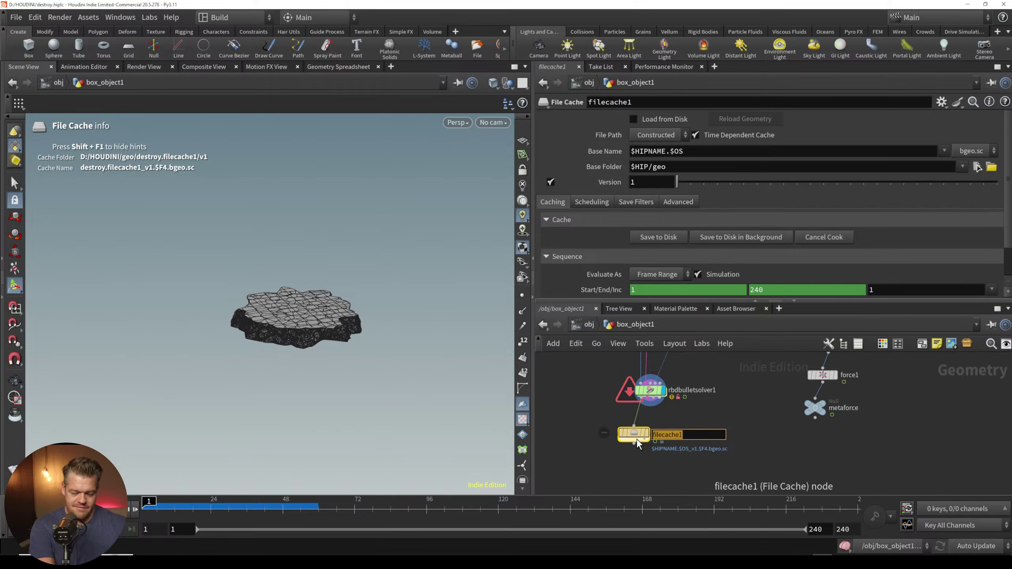
text(rbd)
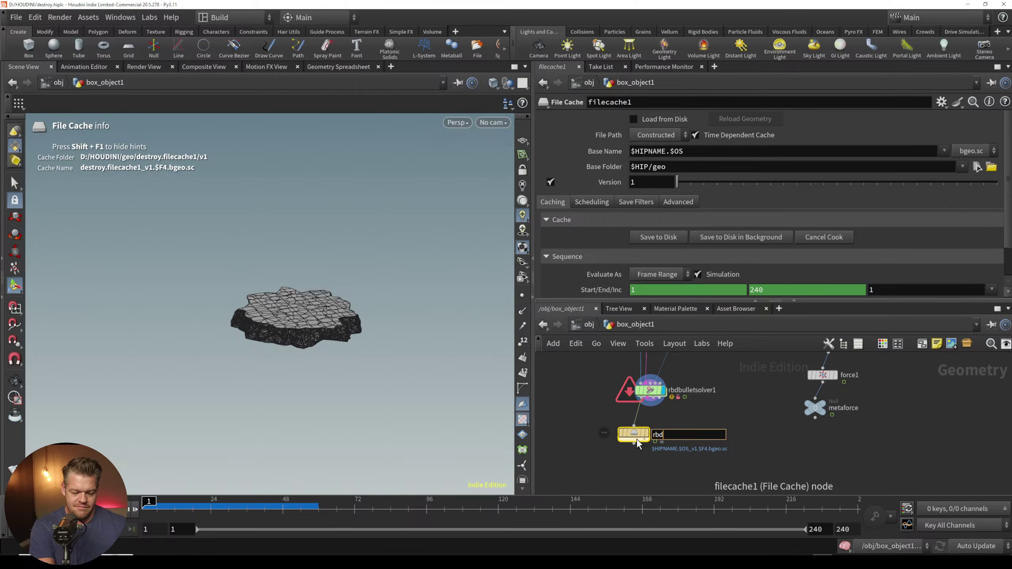
text(break)
key(Return)
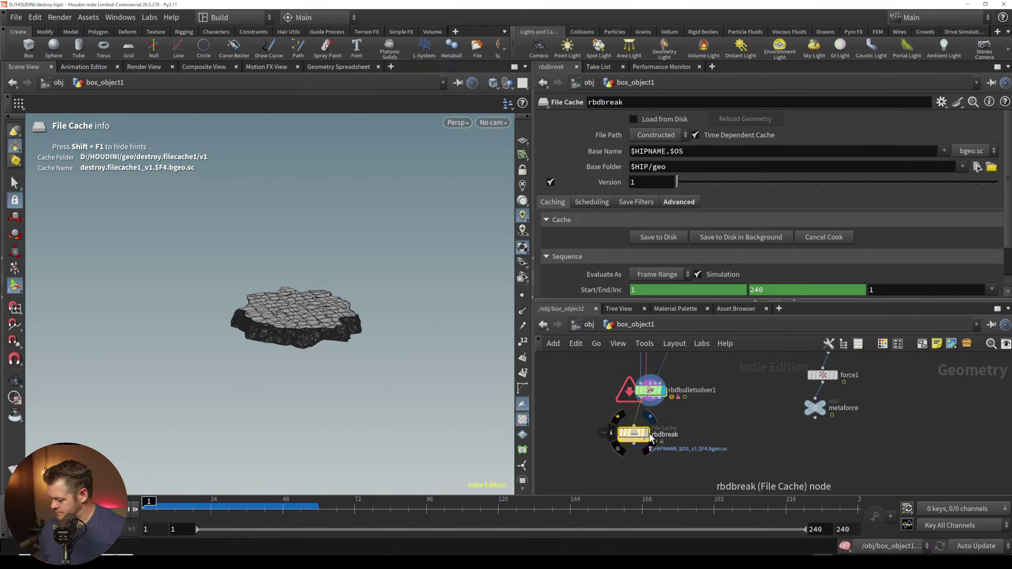
click(647, 433)
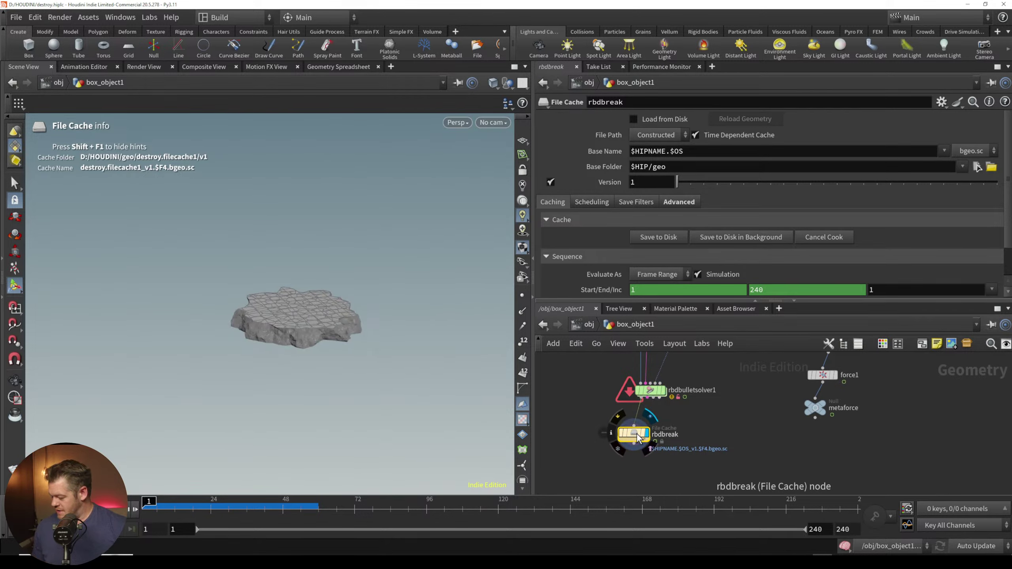
Step: Play the simulation up to frame 100 and set the timeline's global end frame to 100
click(89, 509)
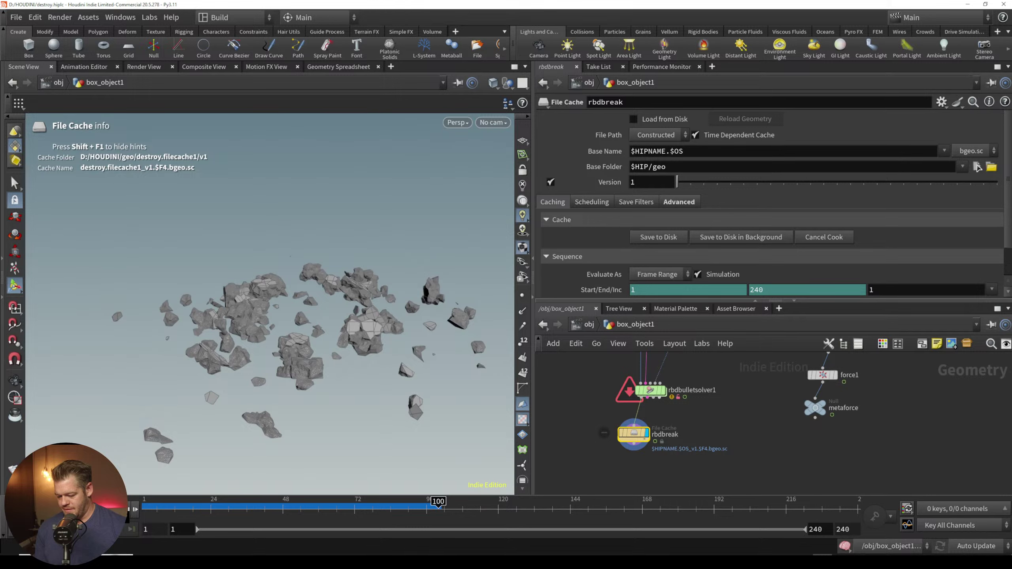
click(853, 529)
text(1)
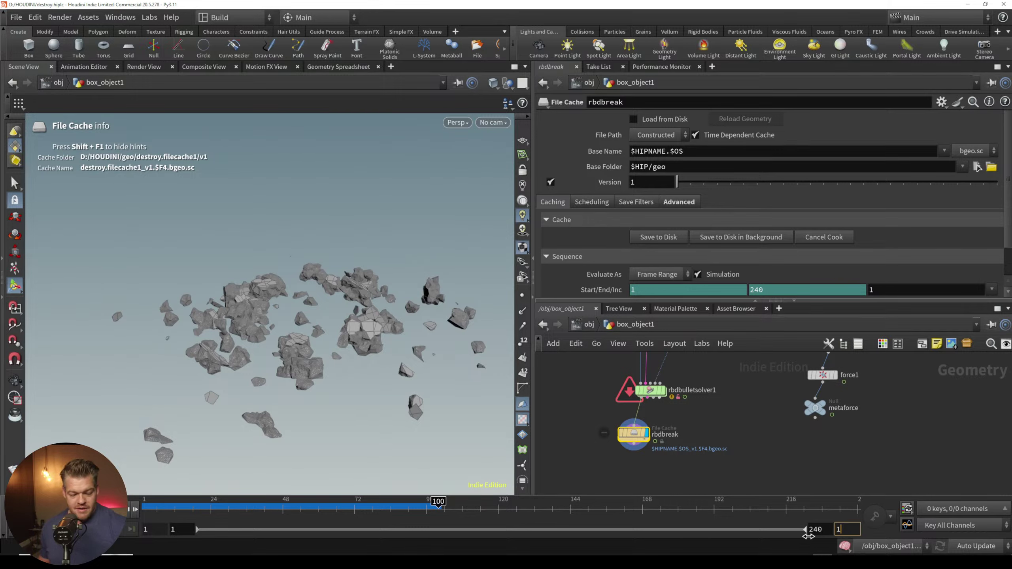
text(00)
key(Return)
click(805, 540)
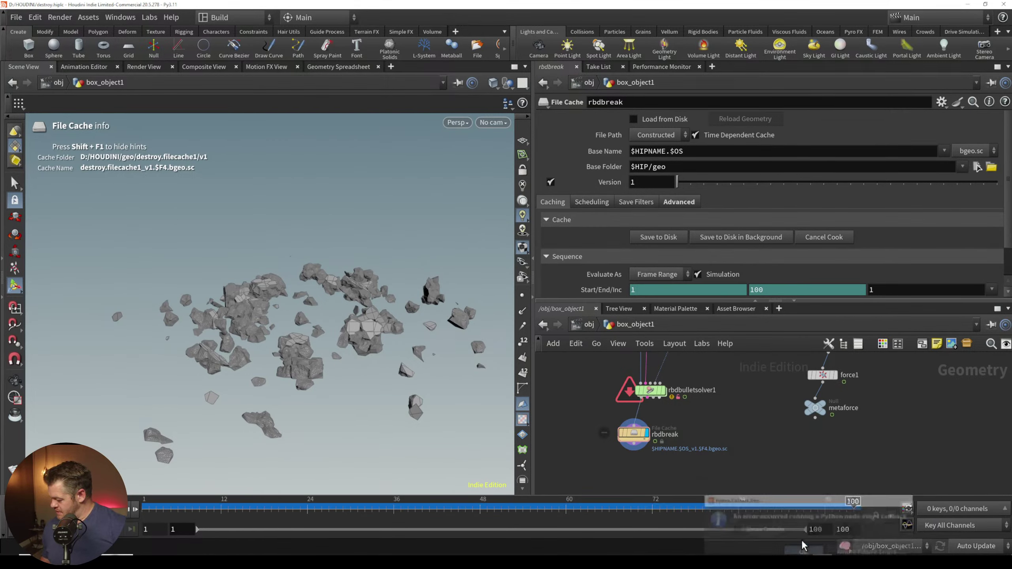
Step: Replay the simulation from frame 1, look inside the rbdbulletsolver1 network and return to the box_object1 level
click(16, 509)
click(60, 509)
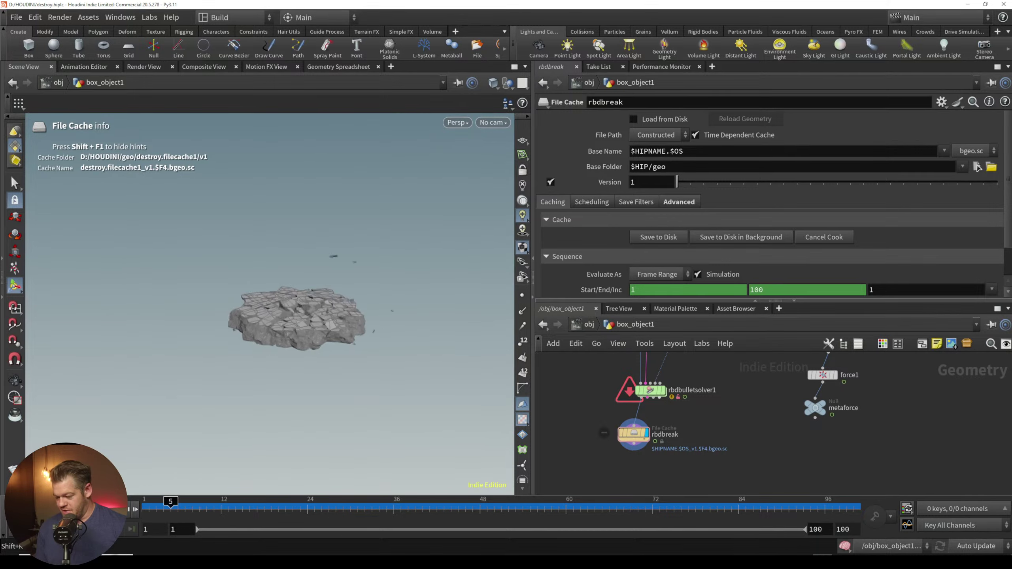
middle_drag(654, 395, 637, 423)
double_click(635, 418)
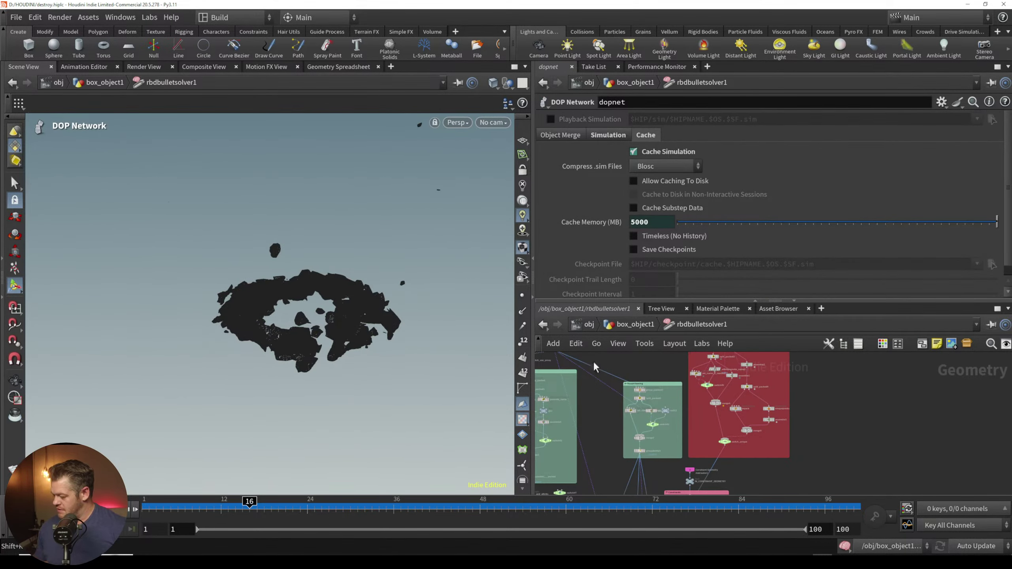
click(607, 324)
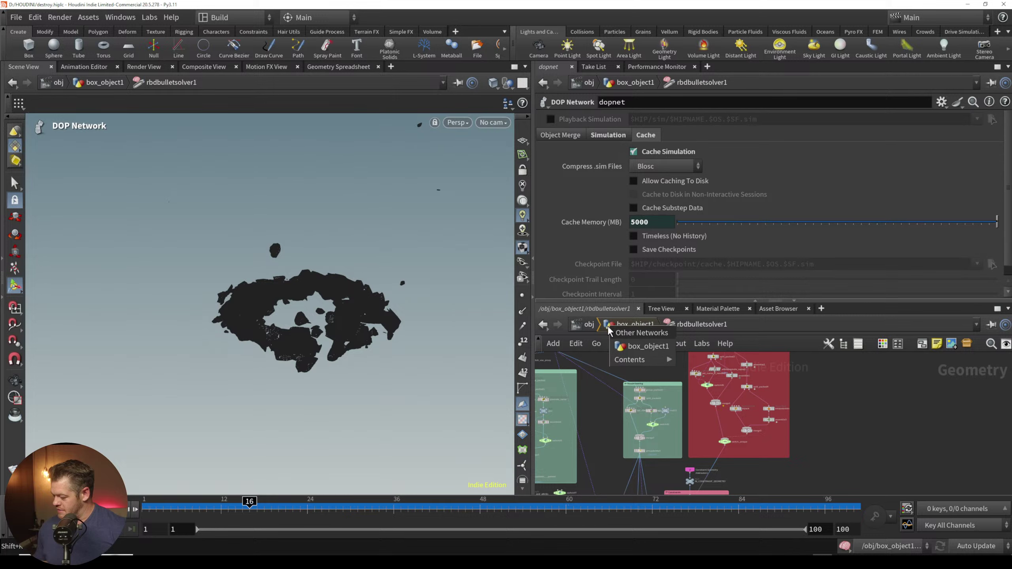
click(642, 346)
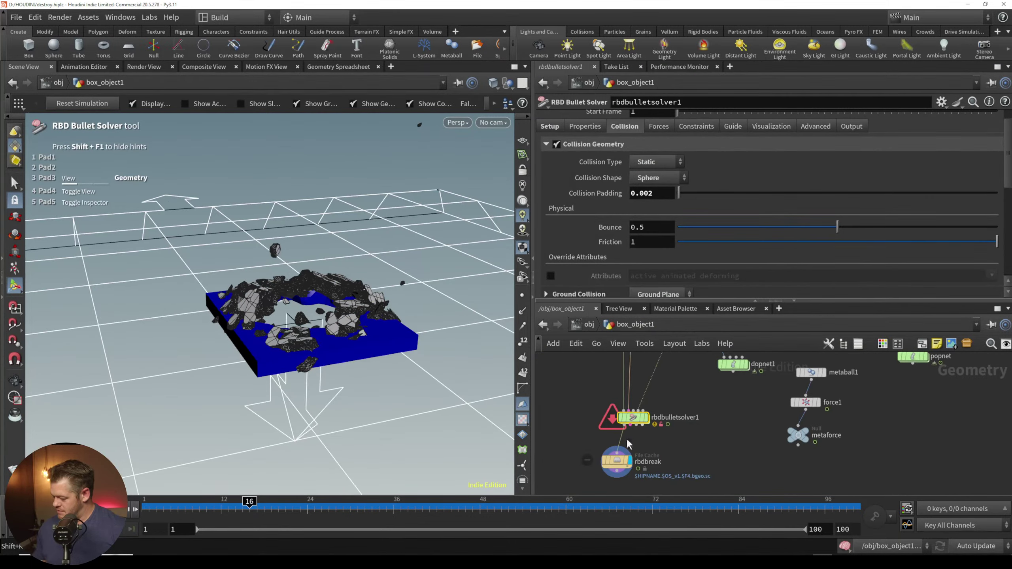
Step: Review the node options of rbdbulletsolver1, check its internal network once more and return to the box_object1 level
right_click(629, 420)
click(622, 418)
right_click(634, 418)
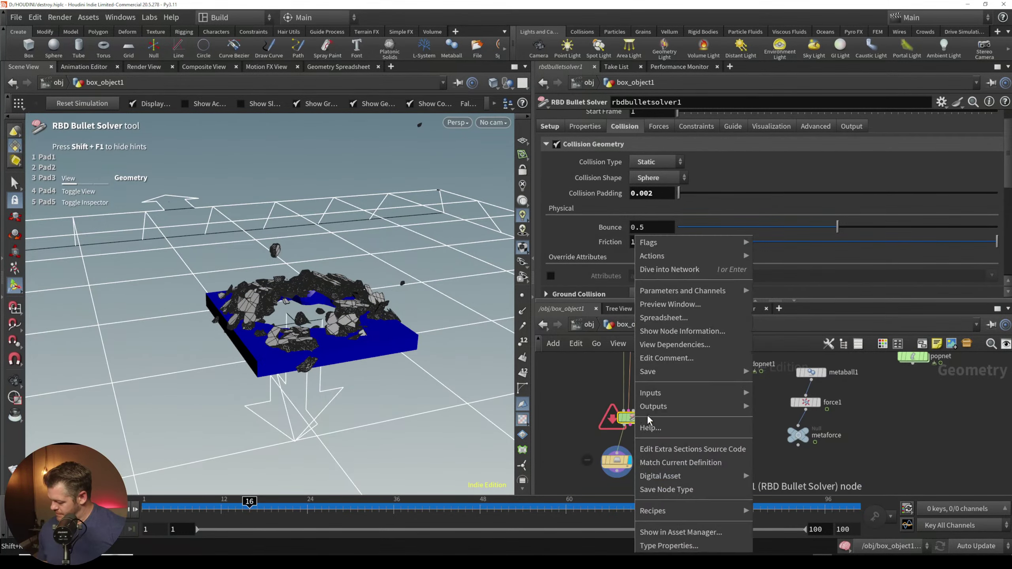
key(Escape)
scroll(636, 424, up, 5)
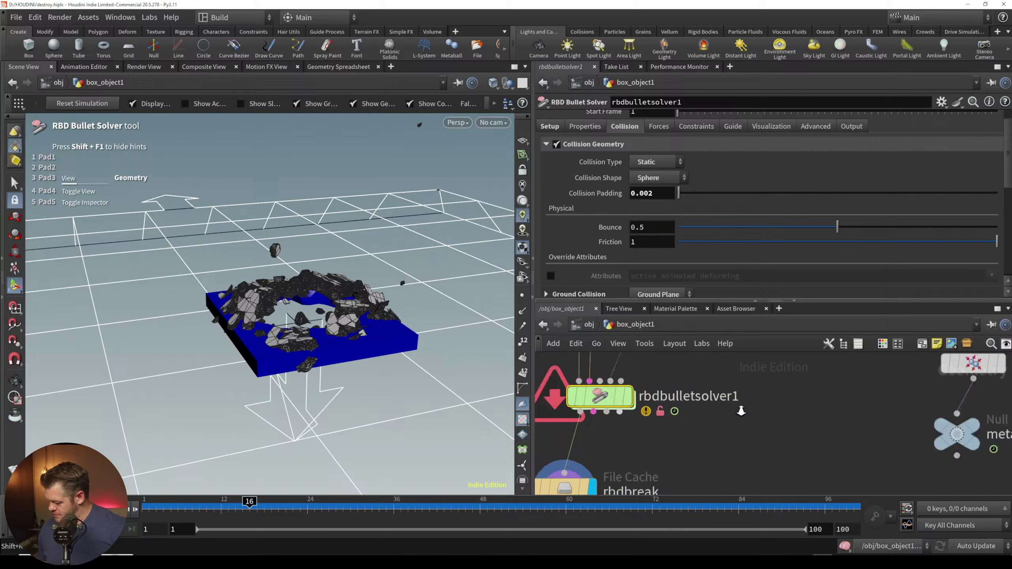
right_click(603, 394)
mouse_move(658, 405)
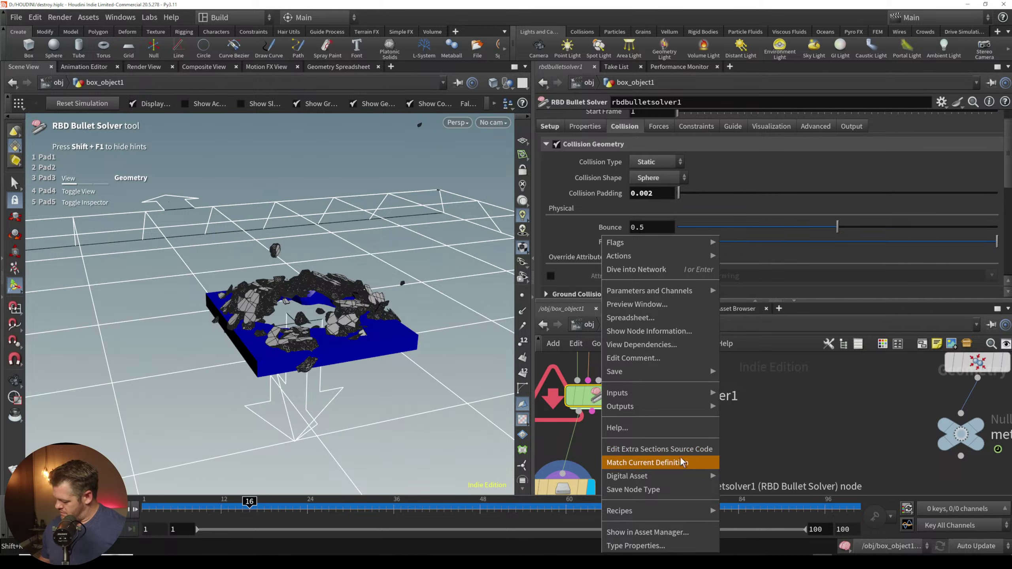
mouse_move(673, 373)
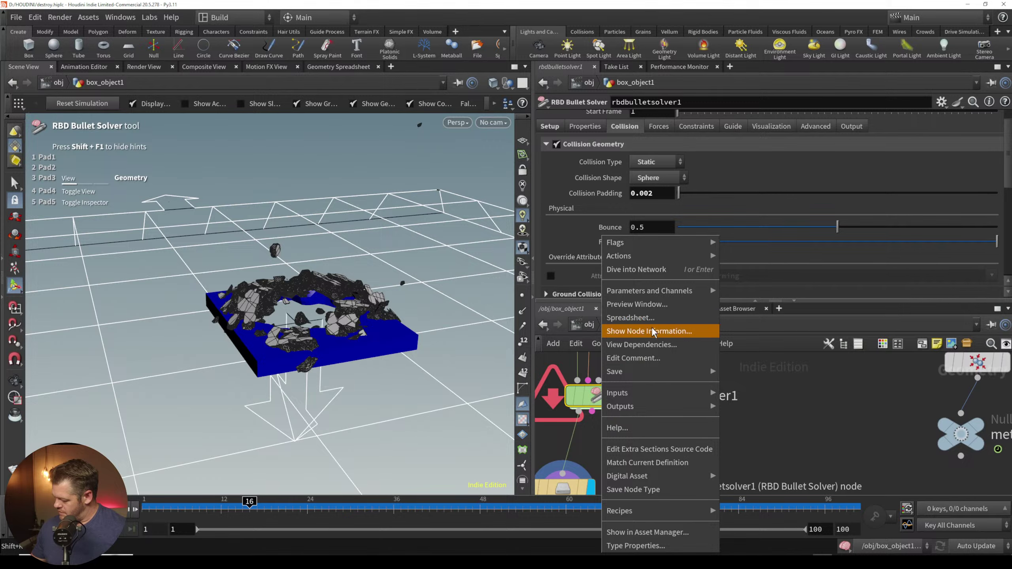
click(653, 272)
click(628, 326)
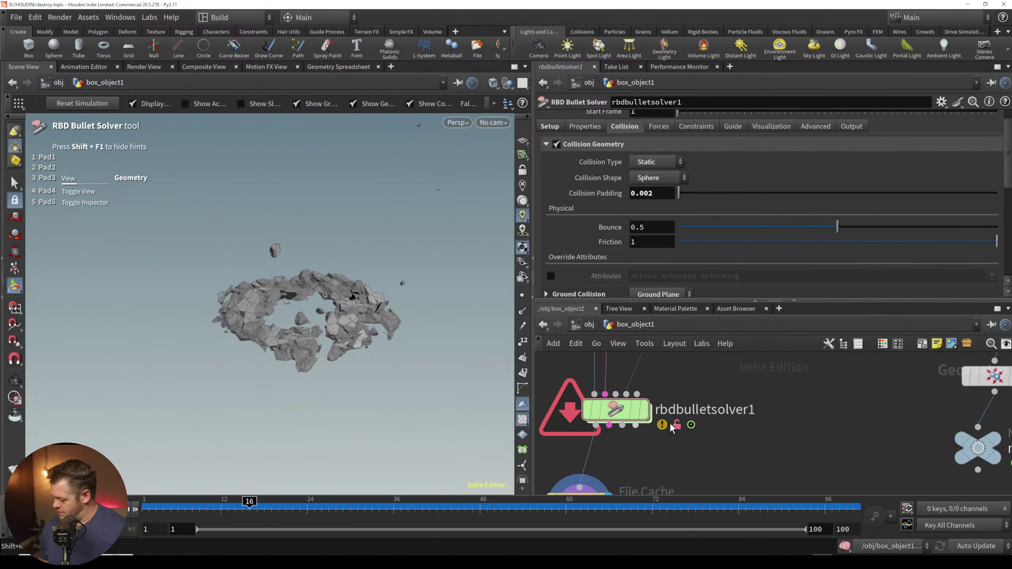
Step: Add a second RBD Bullet Solver node beside rbdbulletsolver1
scroll(671, 428, down, 3)
key(Tab)
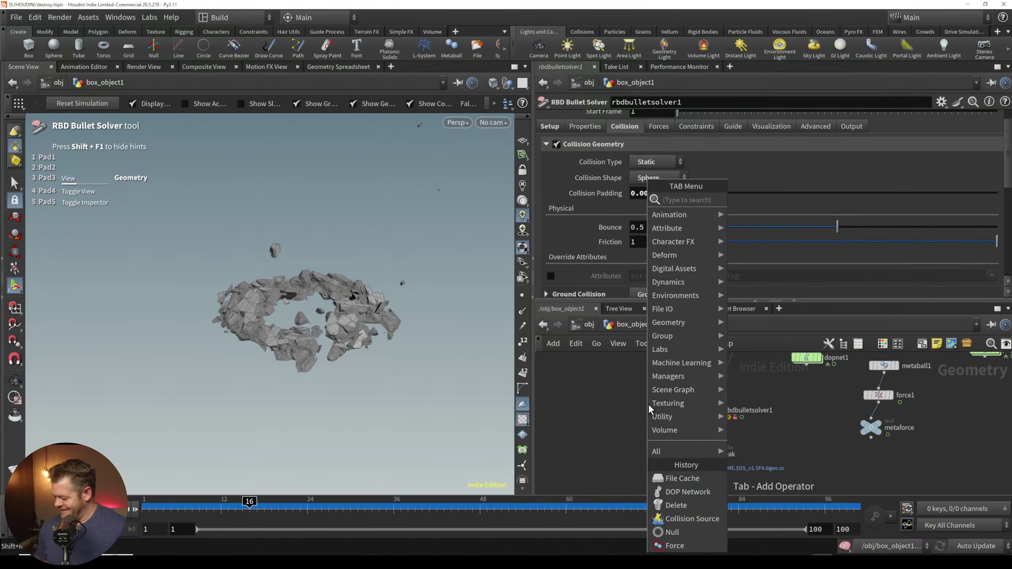
text(rbd)
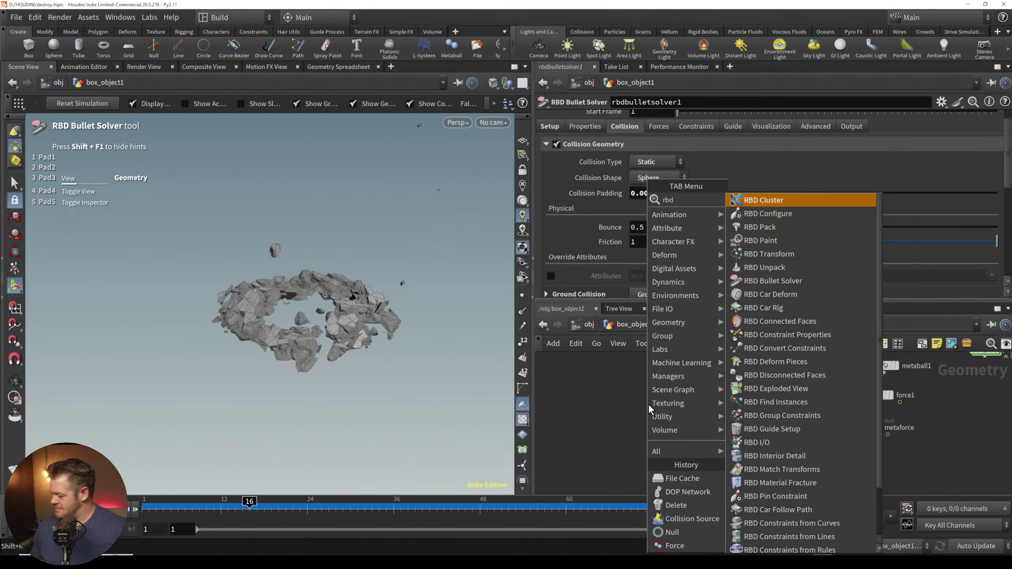
text(bul)
click(768, 200)
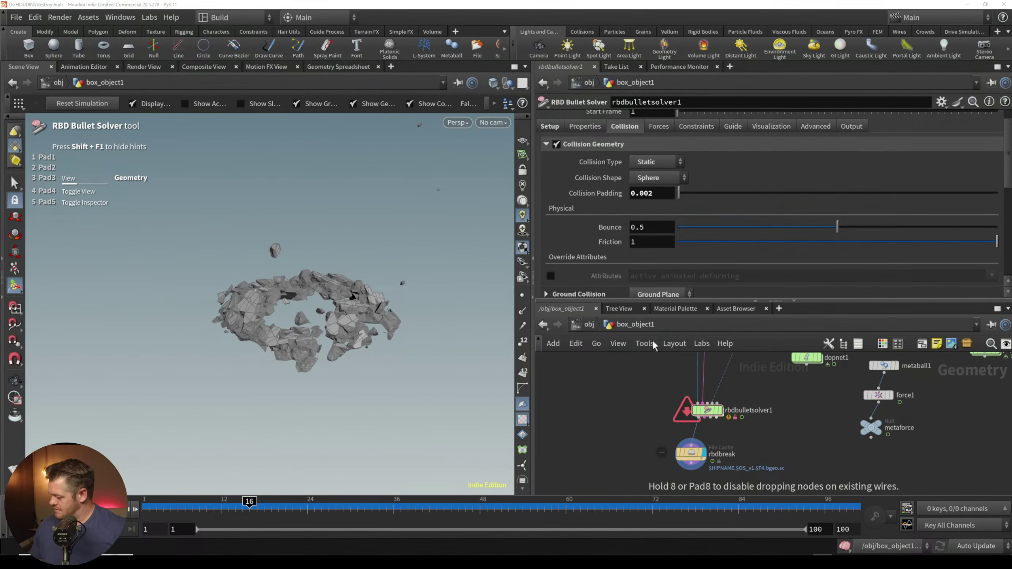
click(648, 411)
Step: Wire the rbdcluster outputs into the new RBD Bullet Solver and connect the outside null as its collision geometry
middle_drag(657, 376, 654, 445)
drag(692, 372, 639, 471)
middle_drag(697, 438, 711, 361)
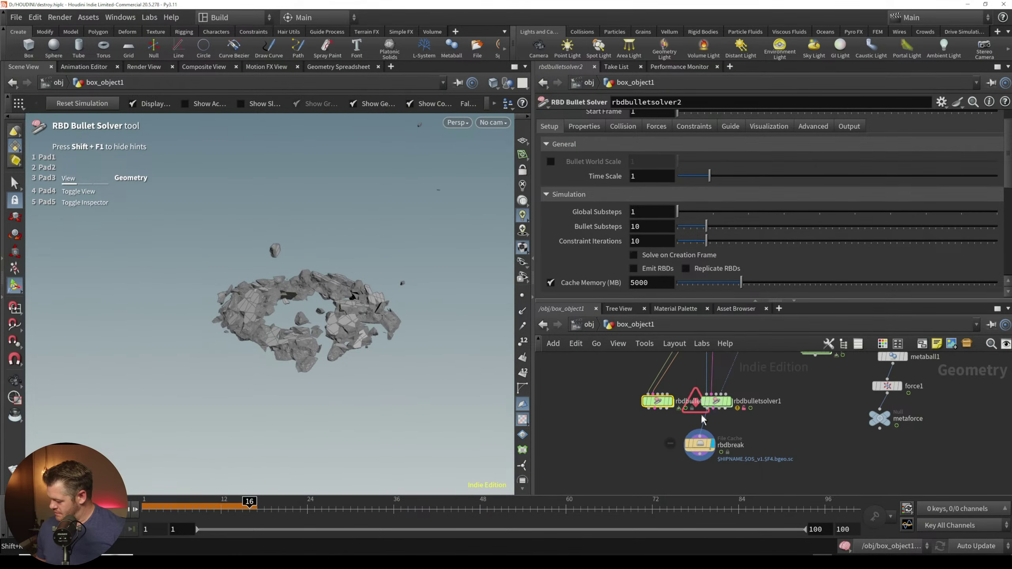
middle_drag(701, 418, 642, 520)
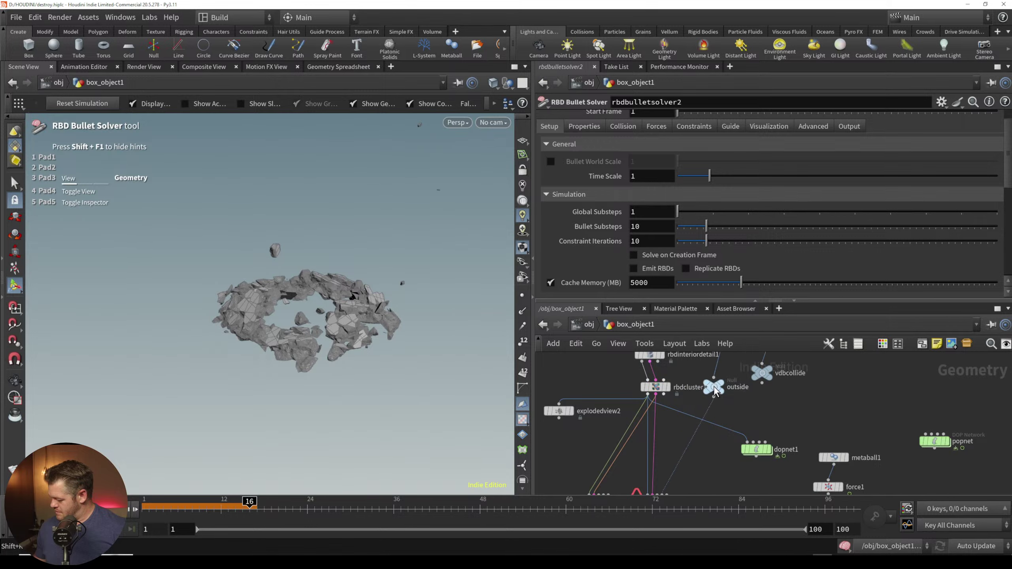
middle_drag(720, 438, 728, 411)
drag(720, 374, 610, 466)
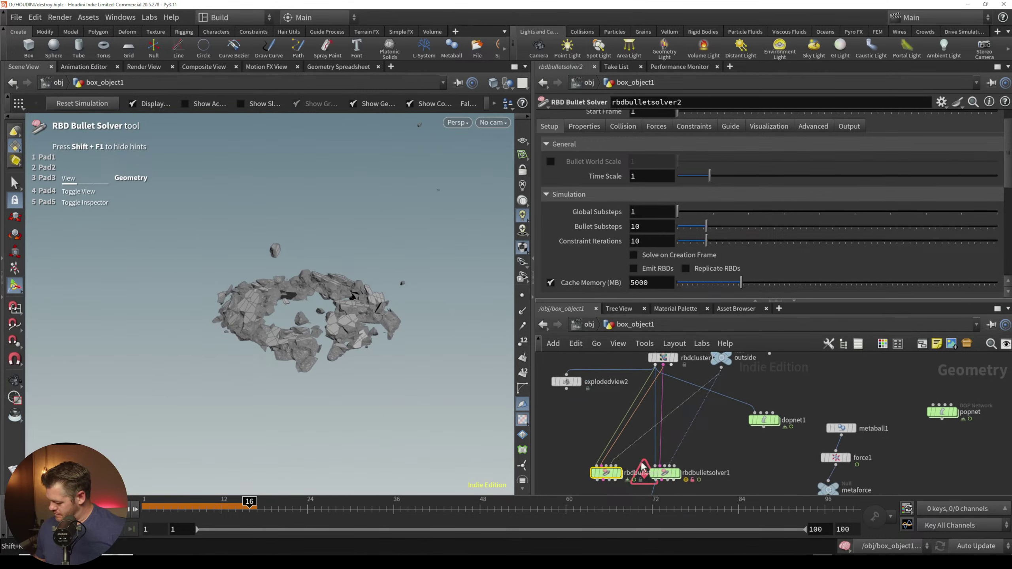
Step: Rewire rbdbreak to the new RBD Bullet Solver, then display that solver and play its simulation from frame 1
middle_drag(672, 448, 681, 381)
drag(606, 413, 603, 450)
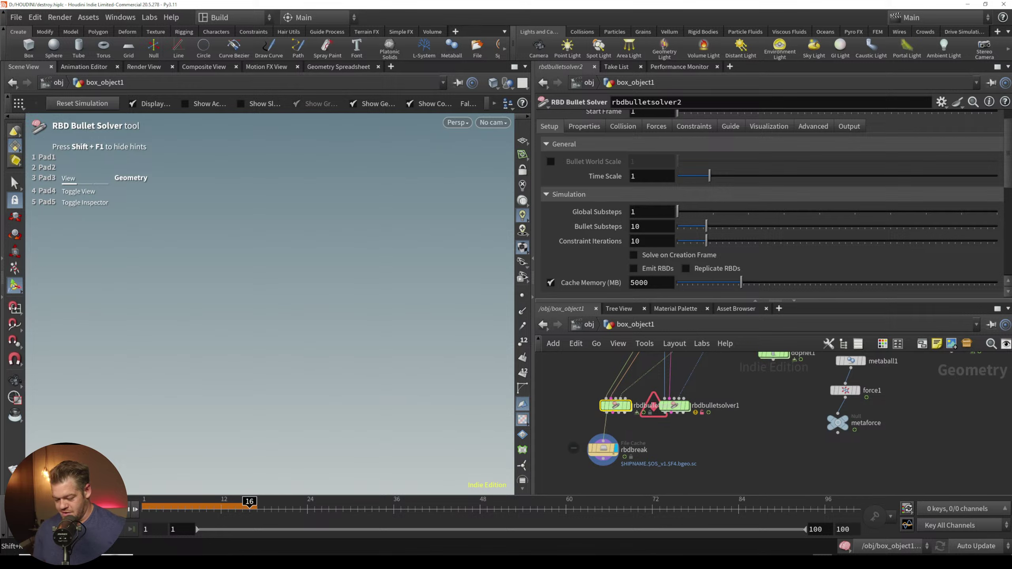
click(16, 509)
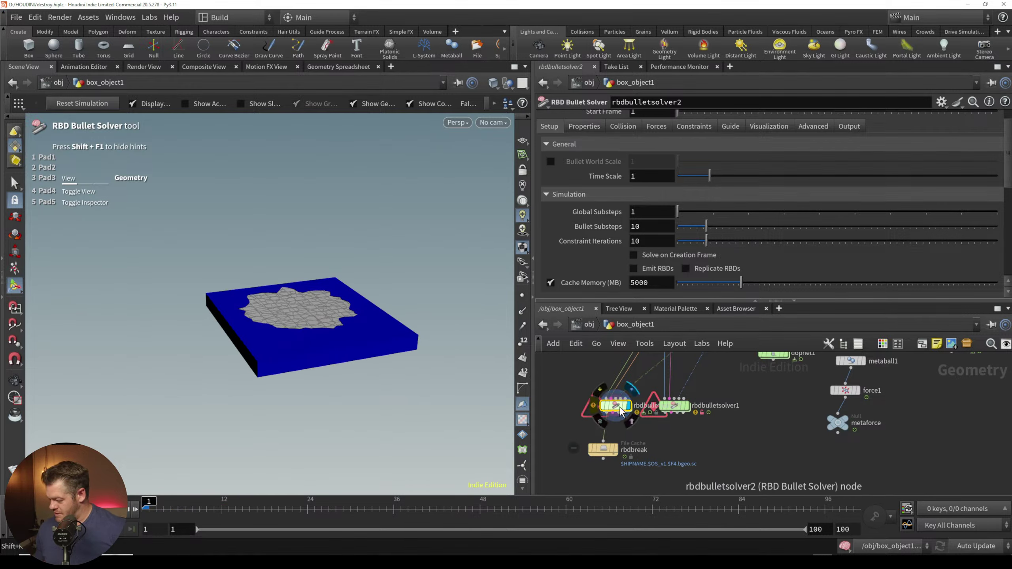
key(Up)
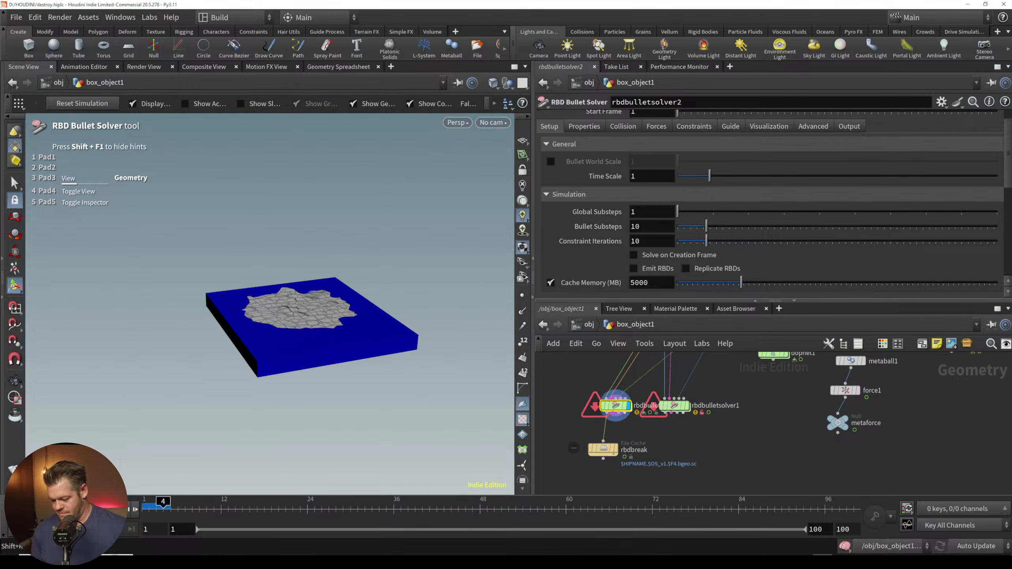
key(ctrl+Up)
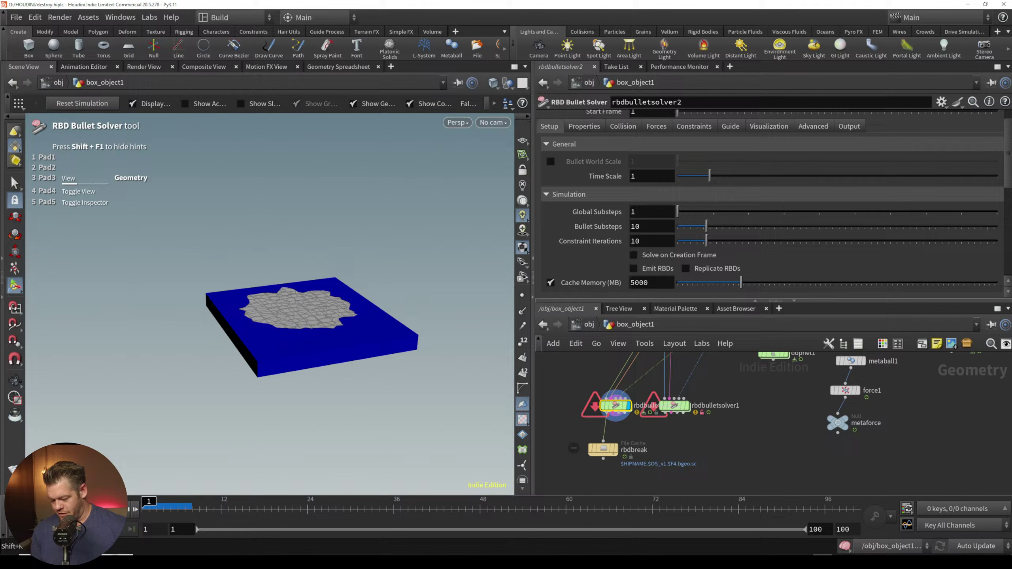
Step: Match rbdbulletsolver1 to its current asset definition, display it and wire its Geometry output back into rbdbreak
double_click(673, 404)
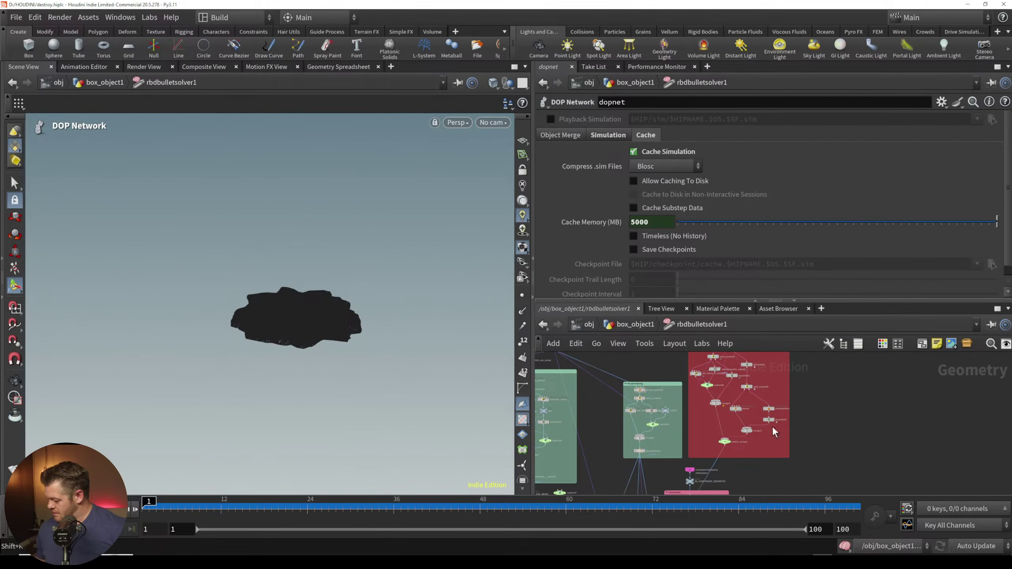
click(626, 323)
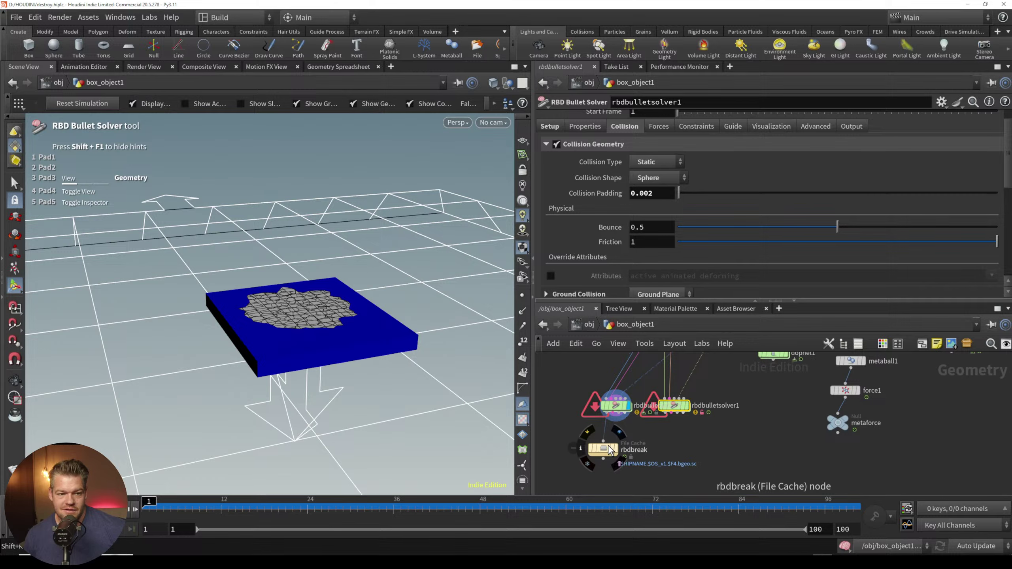
right_click(673, 405)
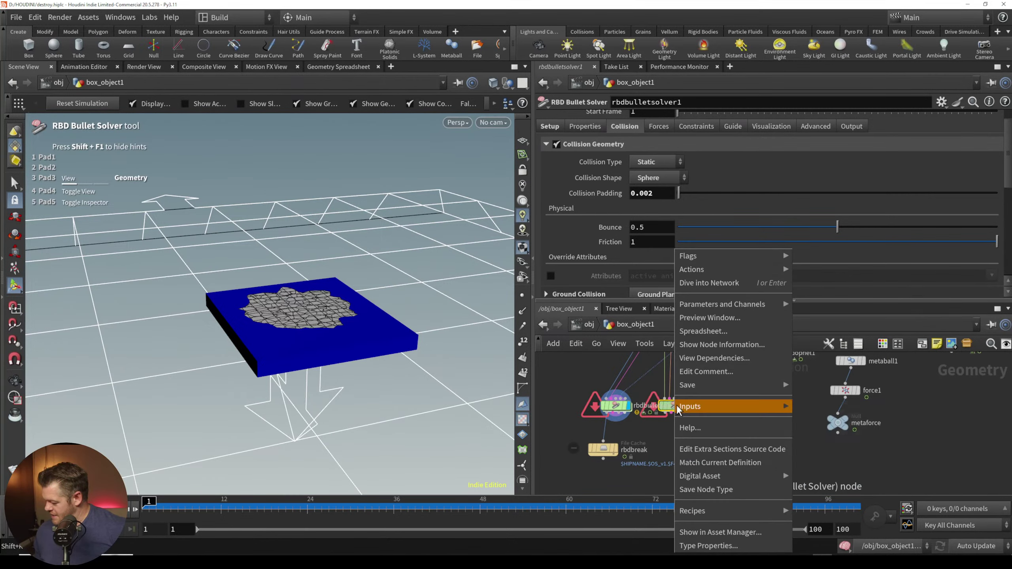
click(742, 459)
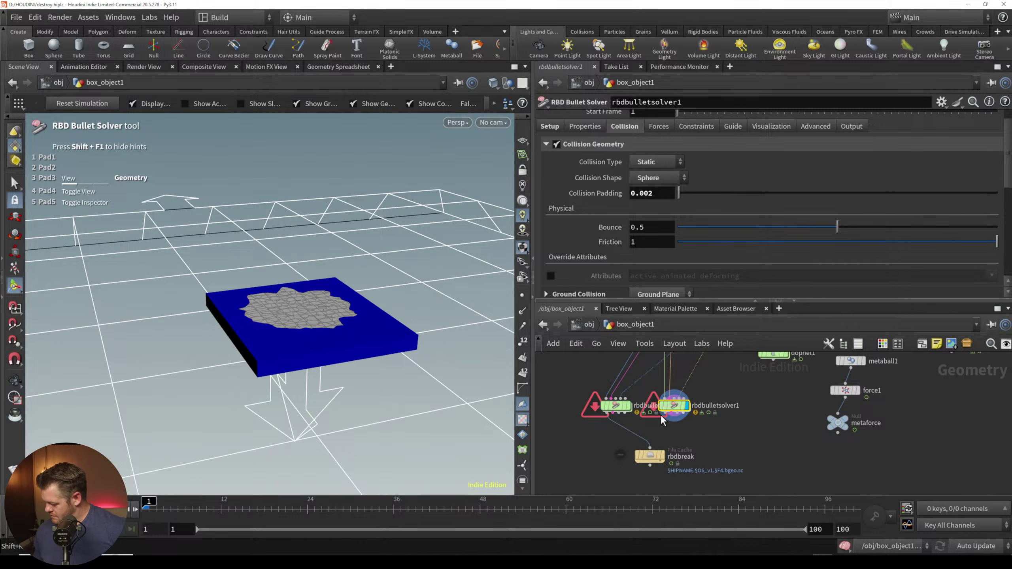
drag(665, 417, 645, 450)
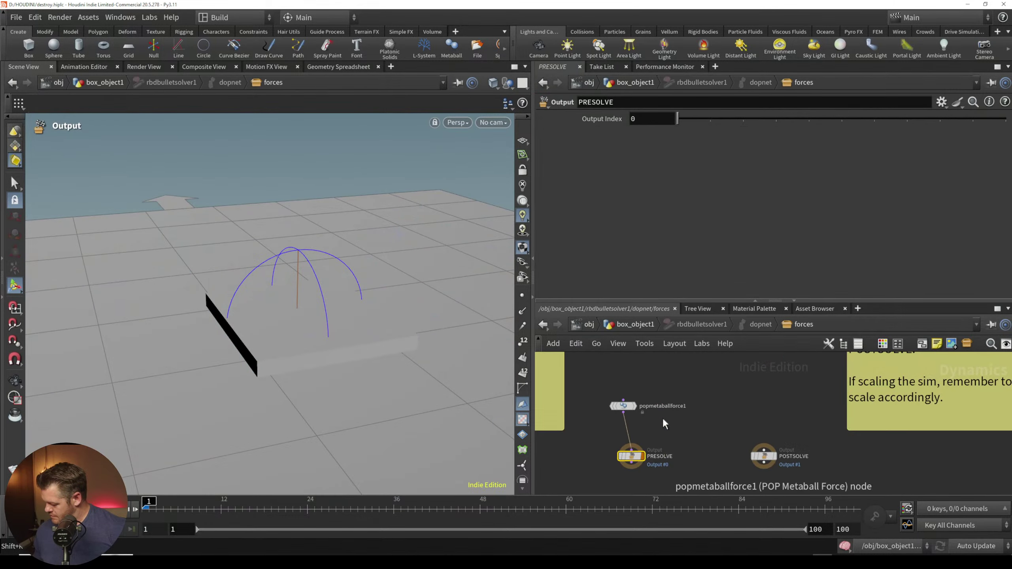
Step: Insert a POP Speed Limit node between popmetaballforce1 and PRESOLVE in the forces network of rbdbulletsolver1
mouse_move(678, 426)
middle_down()
mouse_move(700, 420)
mouse_move(691, 421)
middle_up()
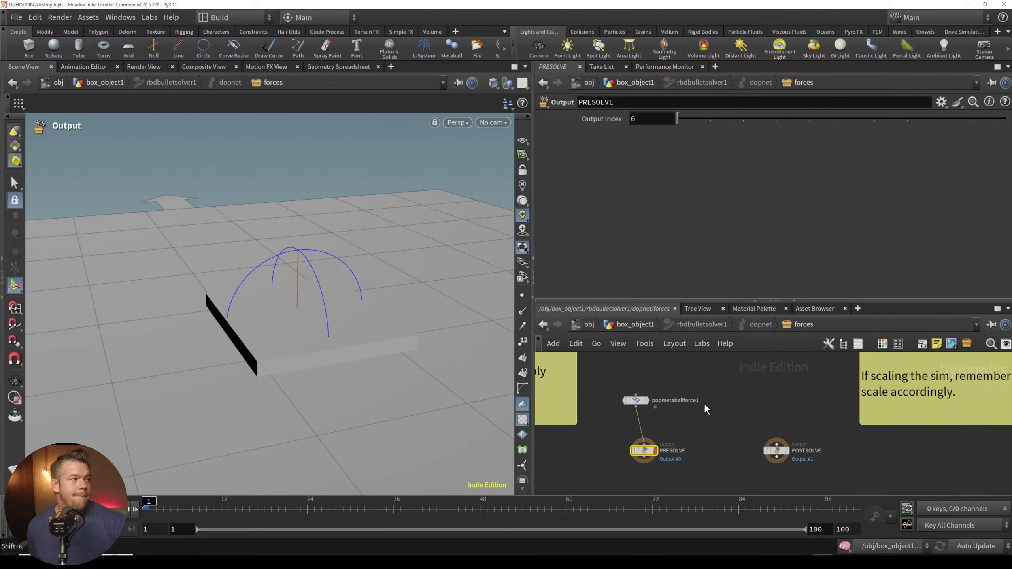
click(661, 424)
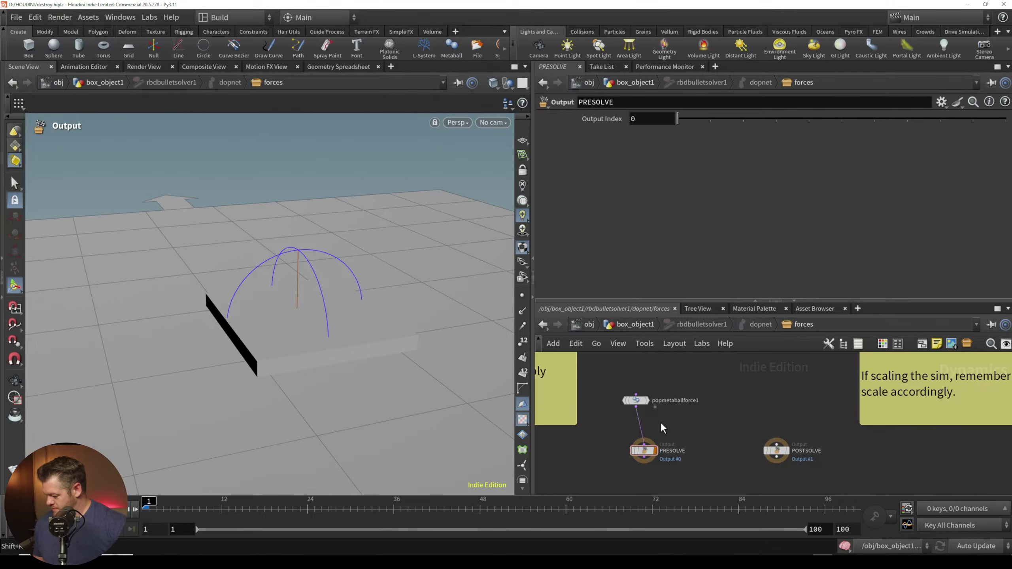
key(Tab)
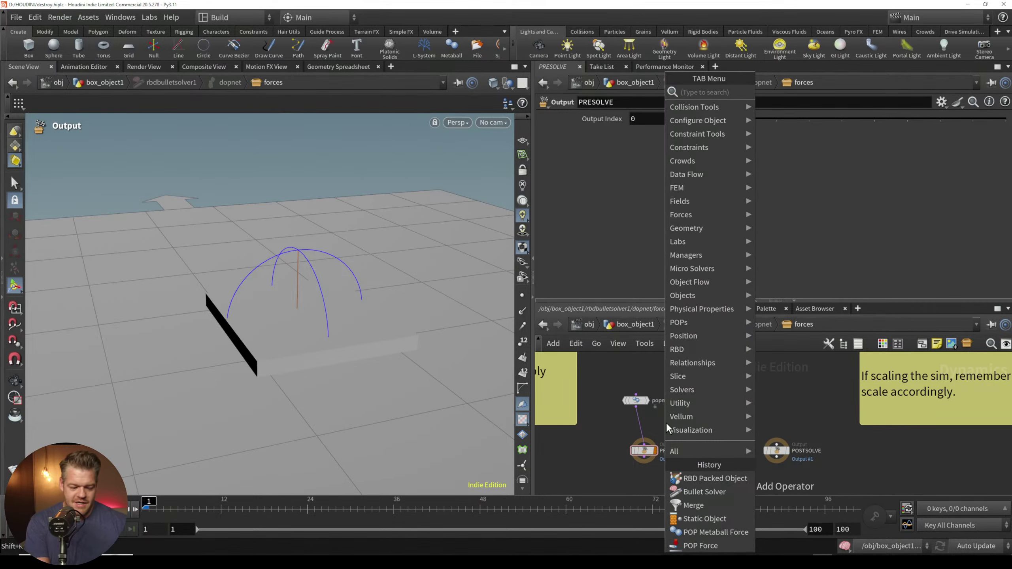
text(pops)
key(Down)
key(Down)
key(Down)
key(Down)
key(Down)
key(Down)
key(Down)
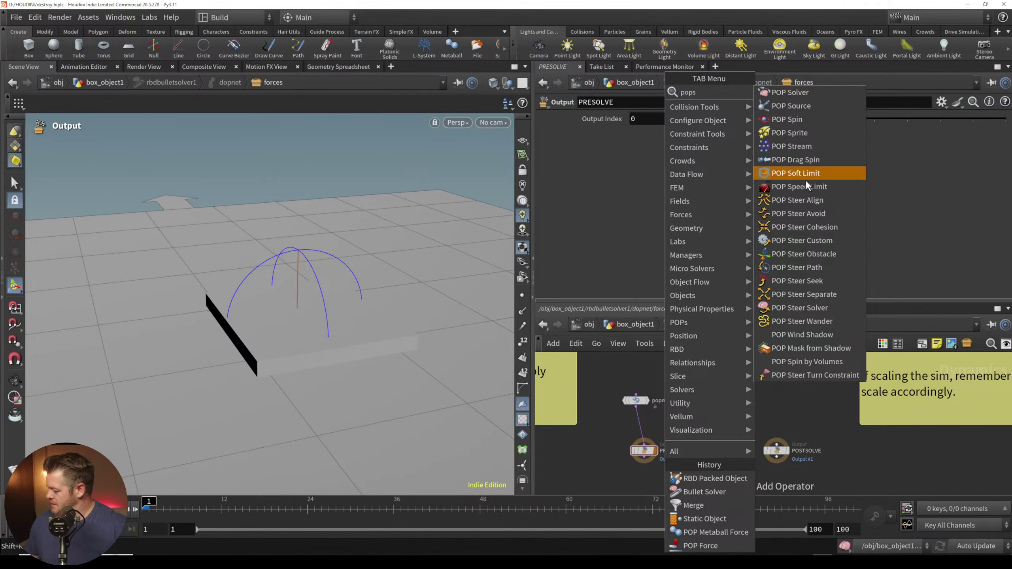
key(Return)
click(640, 427)
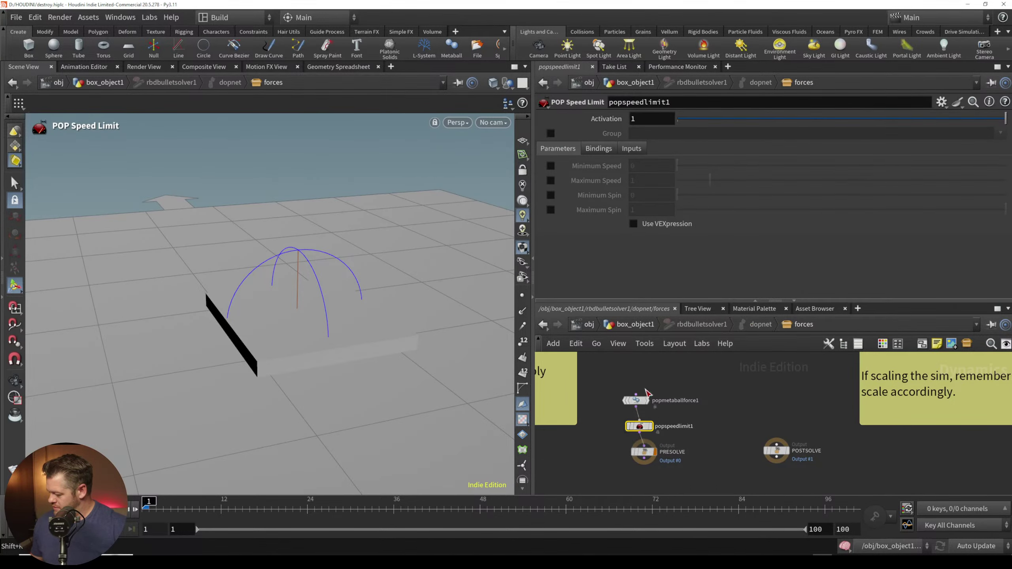
Step: Enable Maximum Speed on the POP Speed Limit, play the simulation from the box_object1 level and rewind to frame 1
click(551, 180)
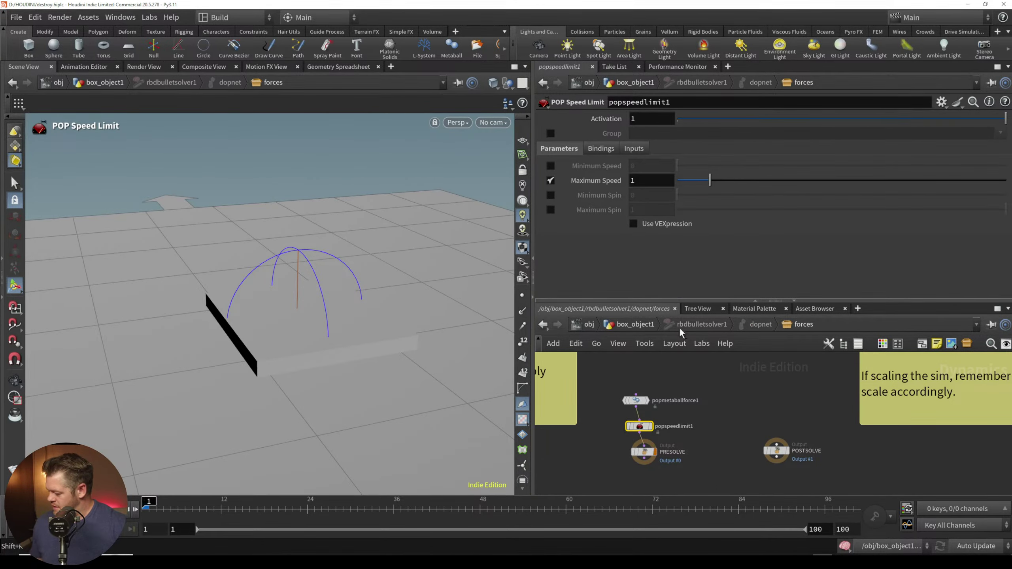
click(646, 324)
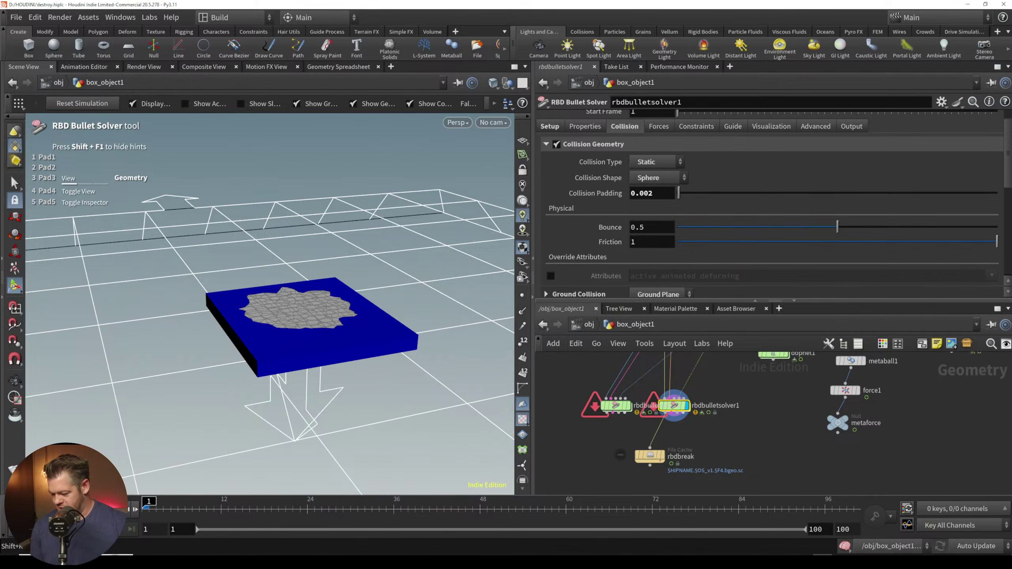
key(Up)
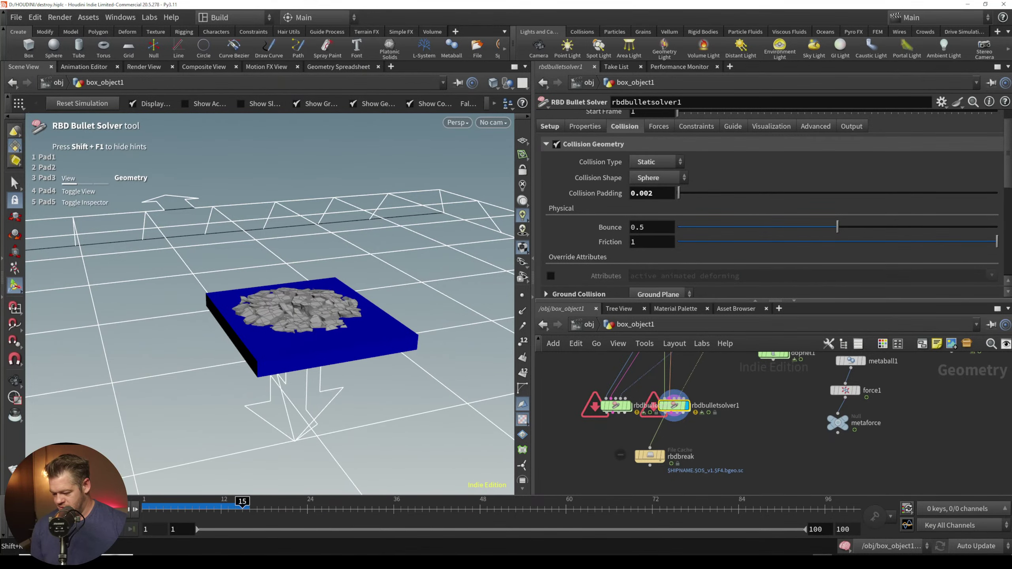
key(ctrl+Up)
Step: Set the Maximum Speed of the POP Speed Limit in rbdbulletsolver1's forces network to 30
mouse_move(676, 403)
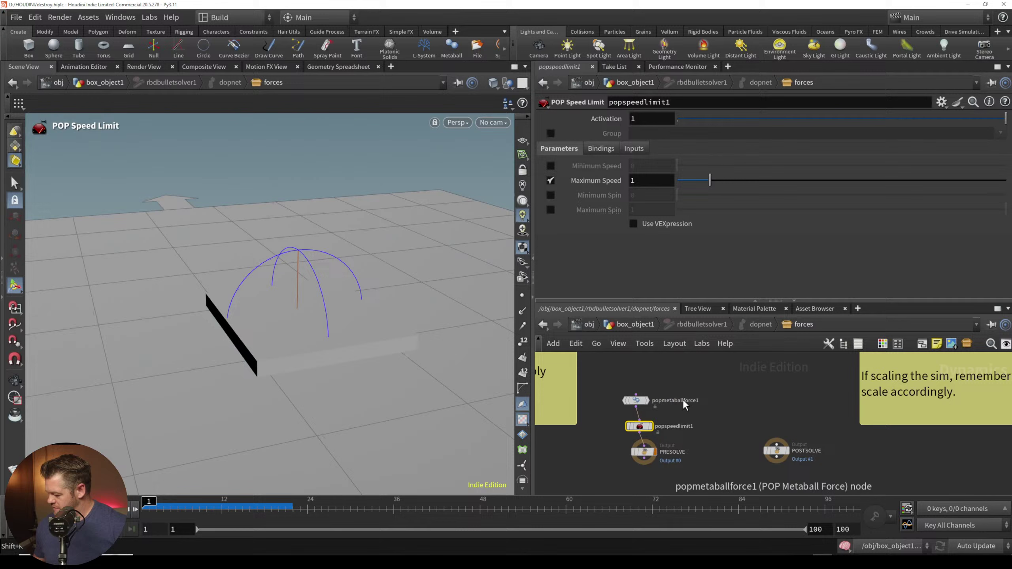
click(649, 187)
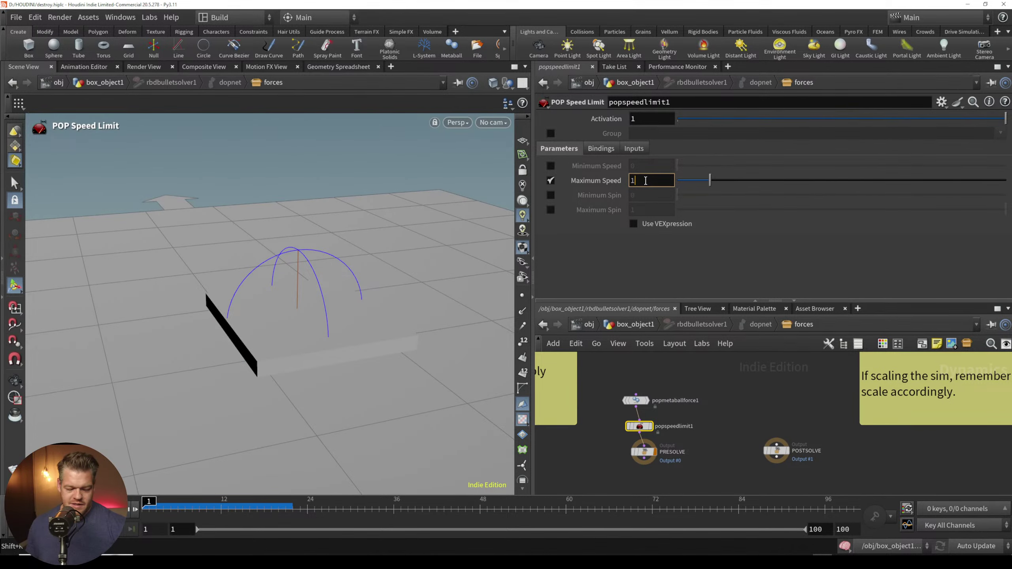
drag(647, 182, 600, 196)
text(30)
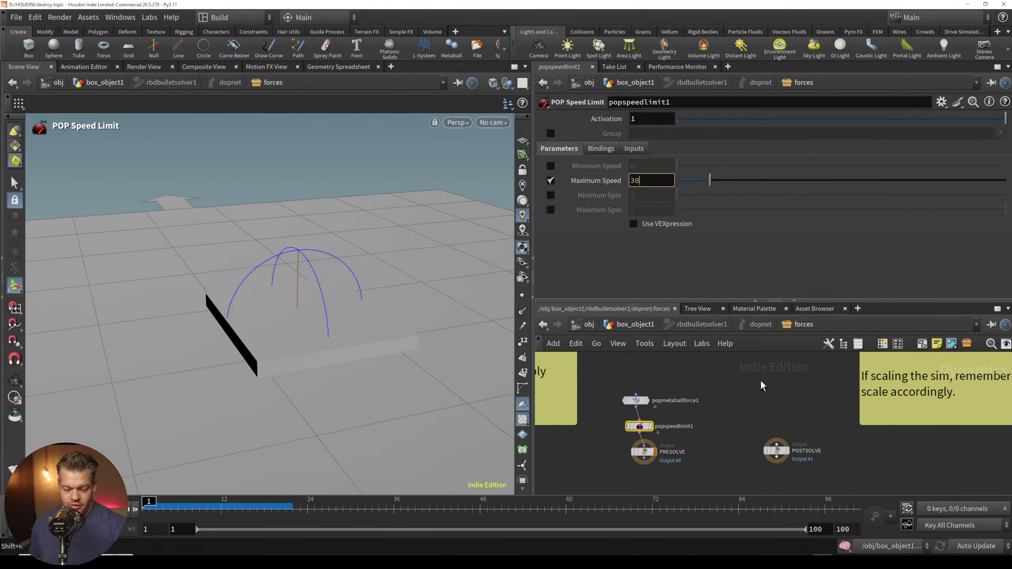
Step: Play the simulation from the box_object1 level and rewind to frame 1
key(Return)
click(641, 324)
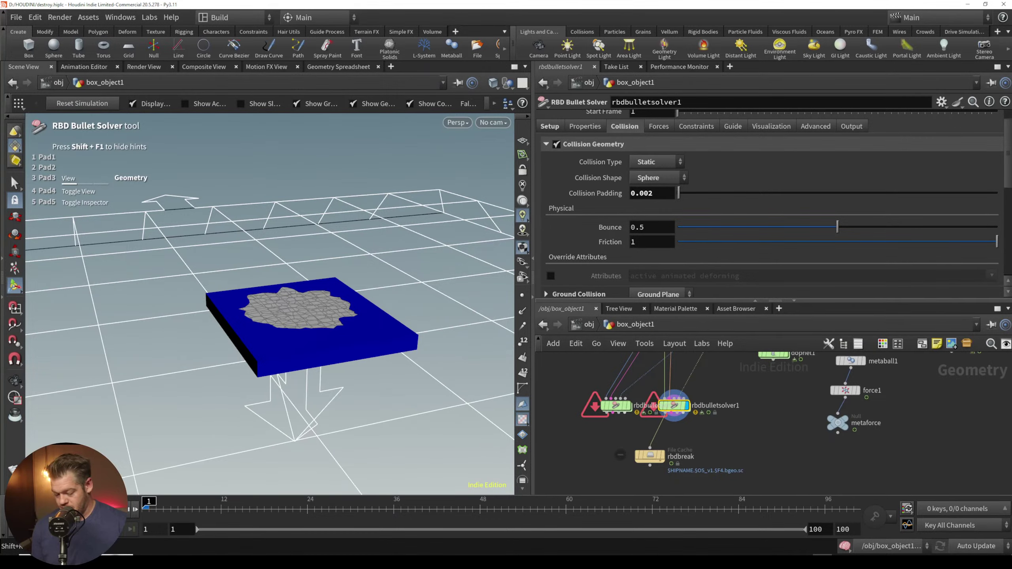
key(Up)
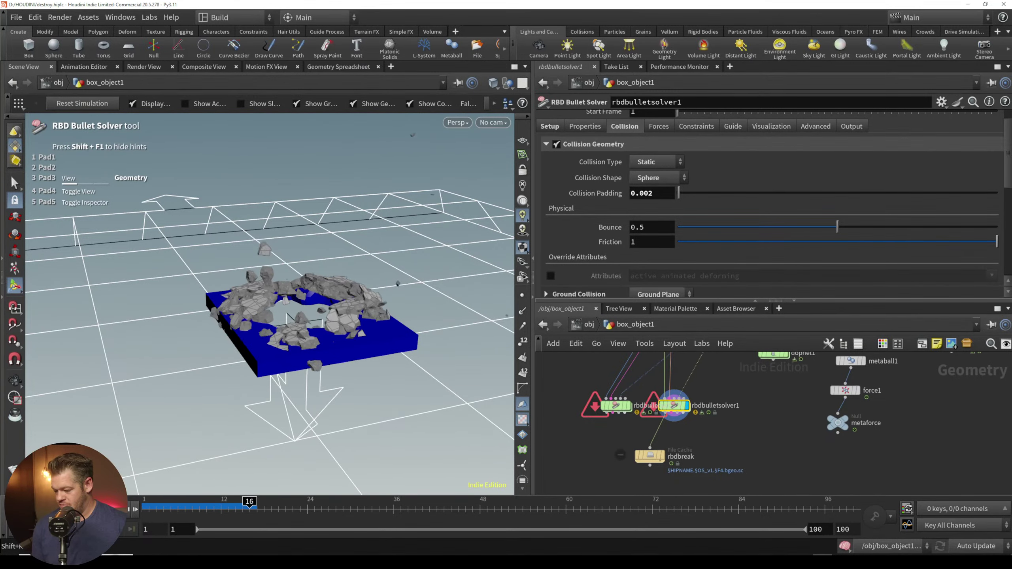
key(ctrl+Up)
Step: Set the Maximum Speed of popspeedlimit1 inside rbdbulletsolver1's forces network to 10
double_click(674, 406)
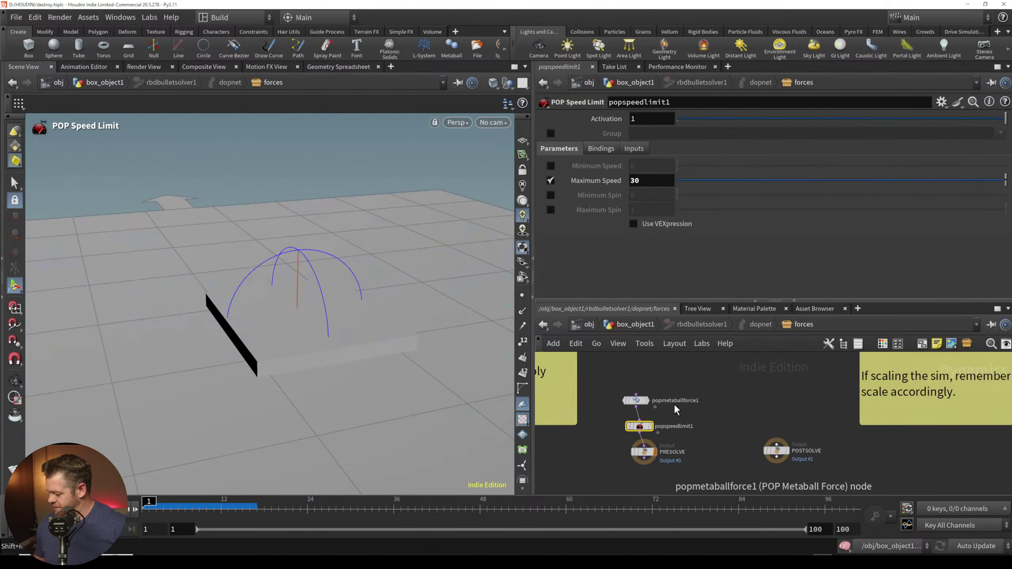
drag(641, 181, 615, 193)
text(1)
key(Return)
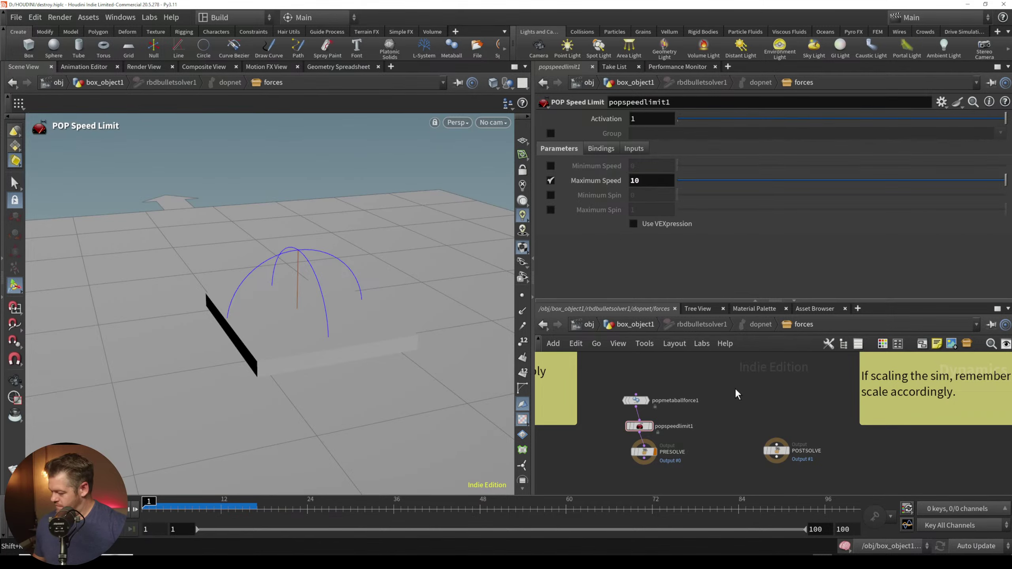
Step: Return to box_object1, play the simulation twice while inspecting the flying pieces from several angles, and rewind to frame 1
click(647, 323)
key(Up)
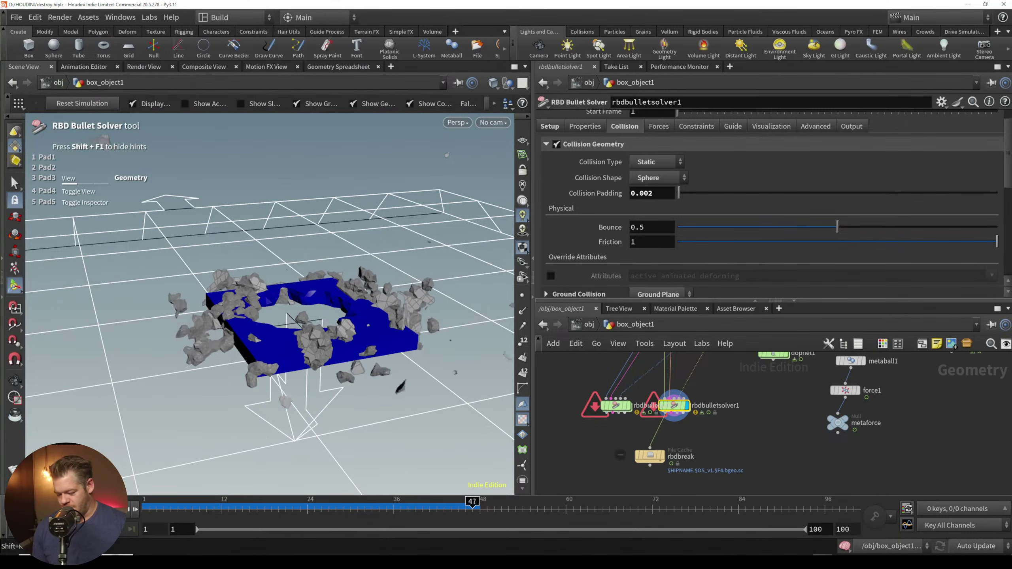
alt+right_drag(396, 294, 381, 318)
drag(333, 330, 347, 369)
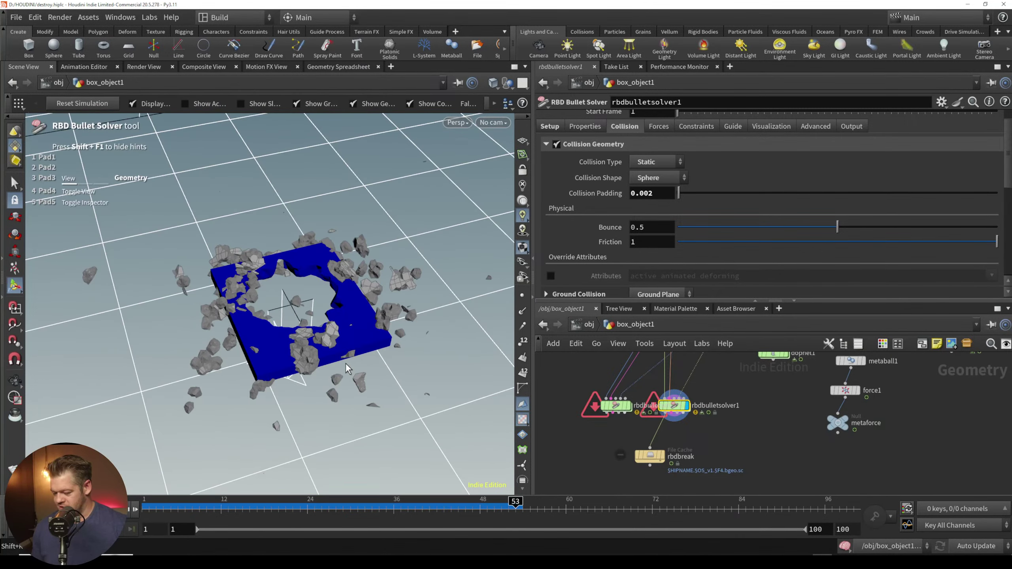
key(ctrl+Up)
key(Up)
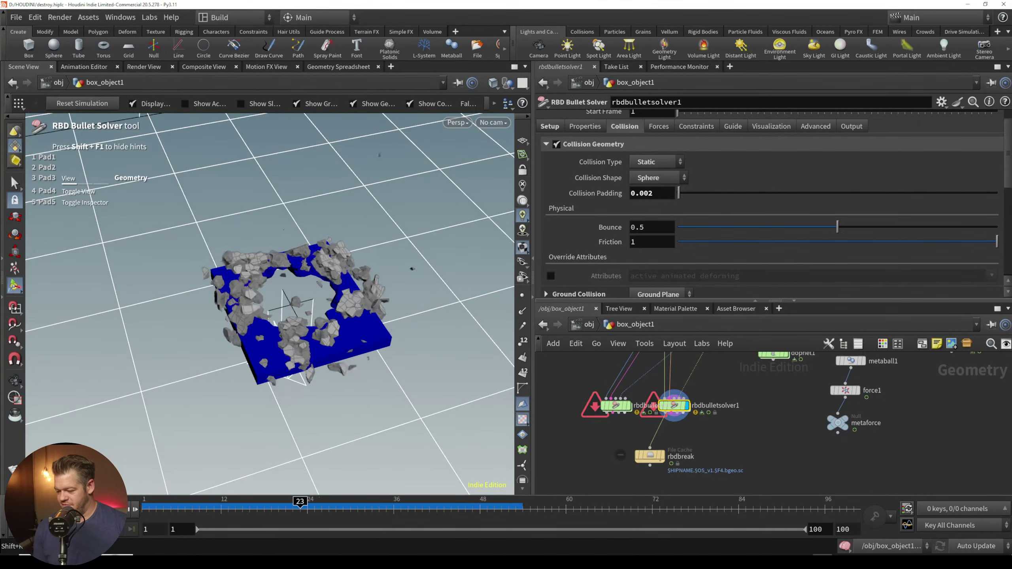
mouse_move(348, 339)
alt+mouse_down()
mouse_move(353, 301)
mouse_move(337, 330)
alt+mouse_up()
key(ctrl+Up)
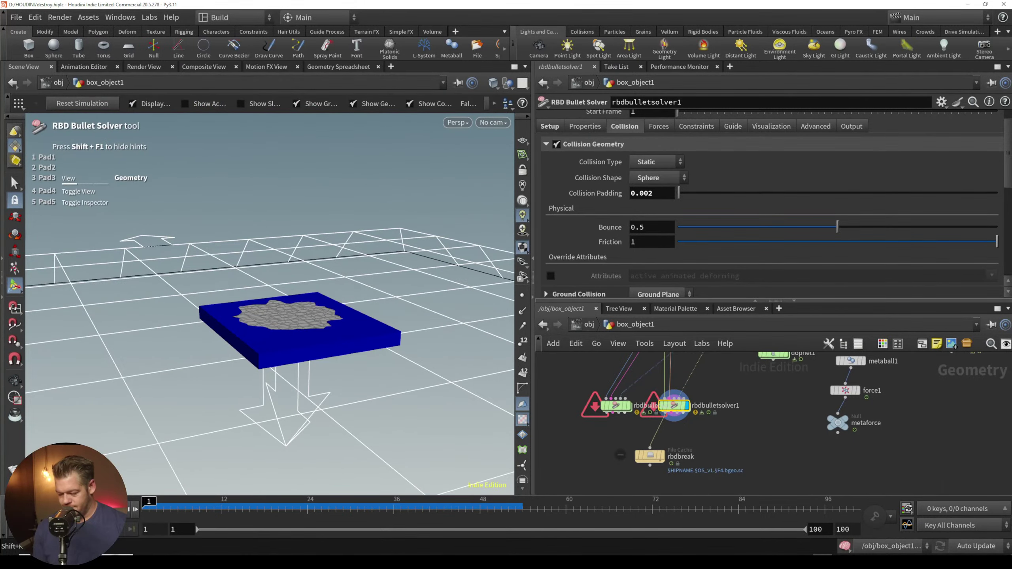
Step: Display the rbdbreak File Cache, rewind to frame 1 and save frames 1 to 100 to disk
click(653, 456)
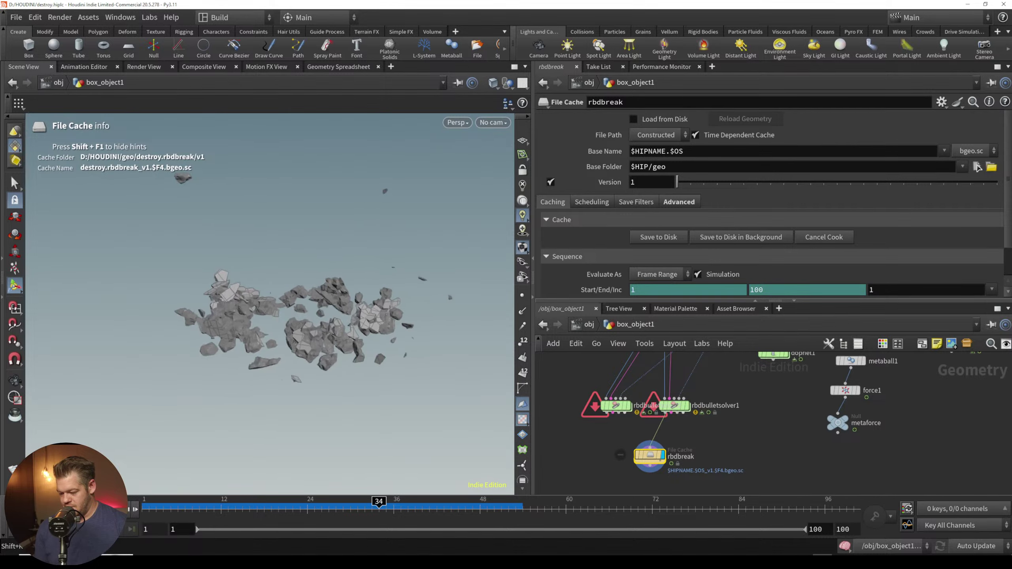
key(ctrl+Up)
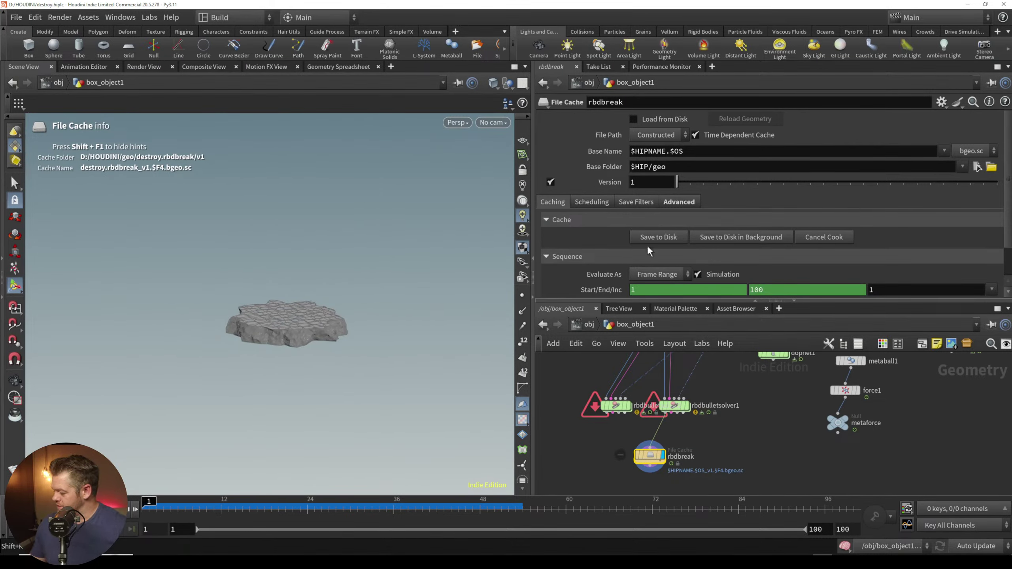
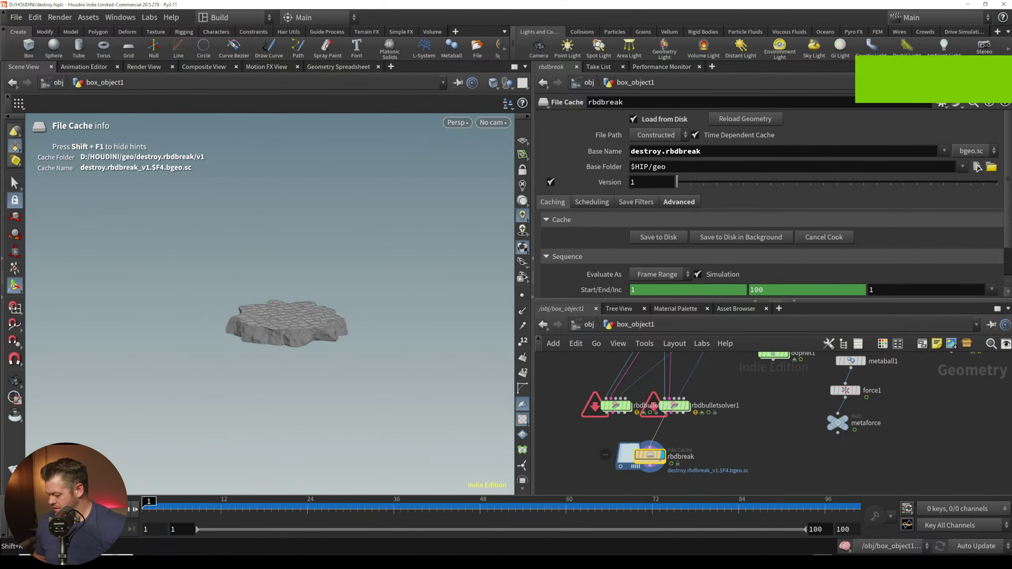
Step: Move the cached rbdbreak node further down, away from the bullet solvers, to make room for new nodes
middle_drag(716, 432, 729, 387)
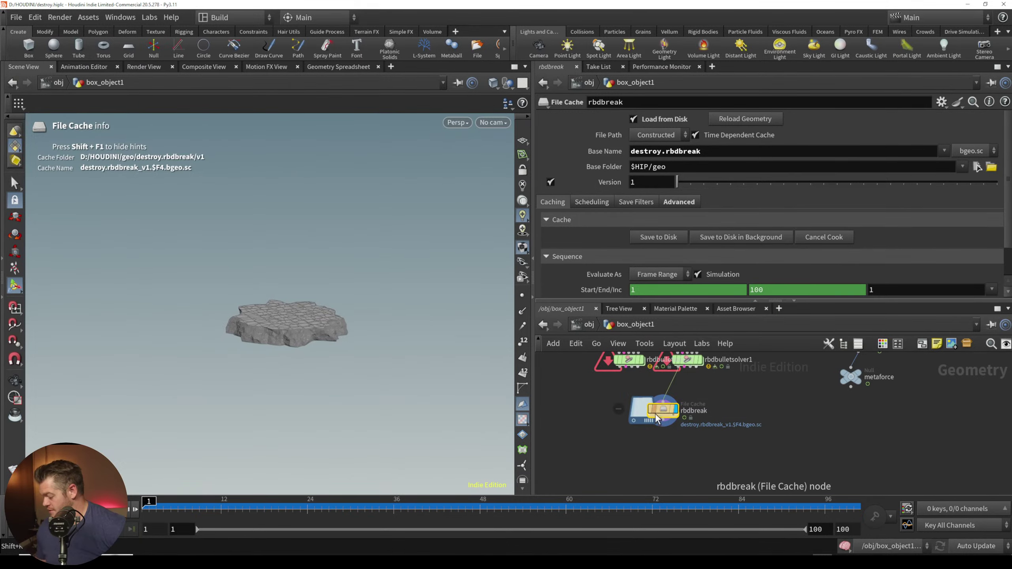
drag(666, 411, 643, 440)
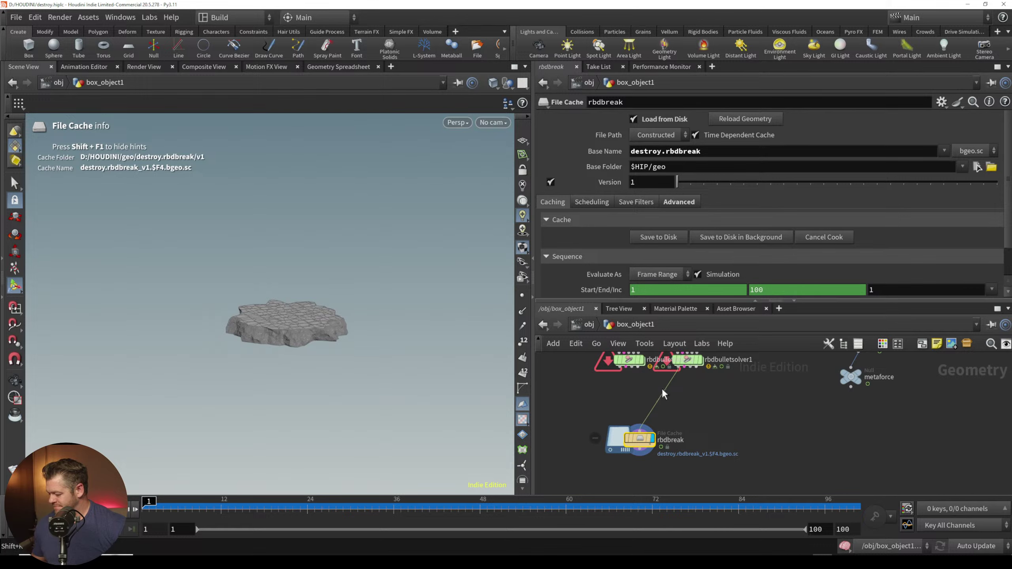
middle_drag(680, 435, 721, 381)
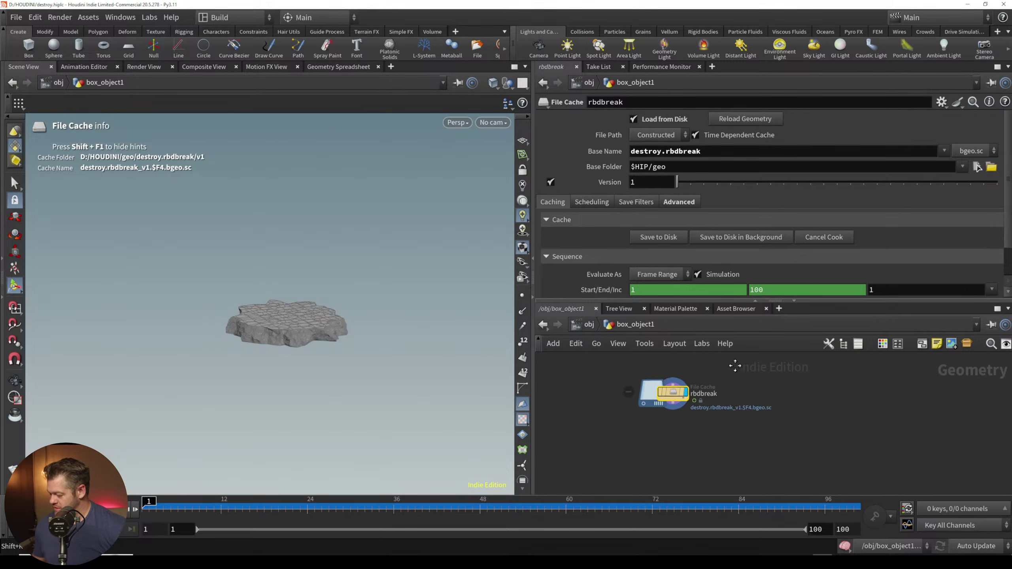
drag(679, 384, 679, 410)
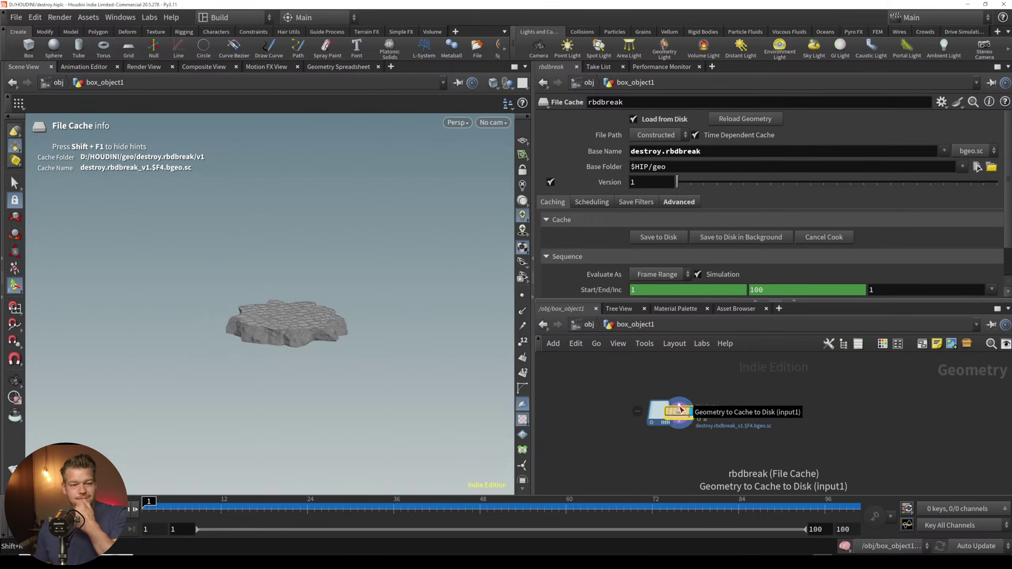
middle_drag(653, 462, 678, 443)
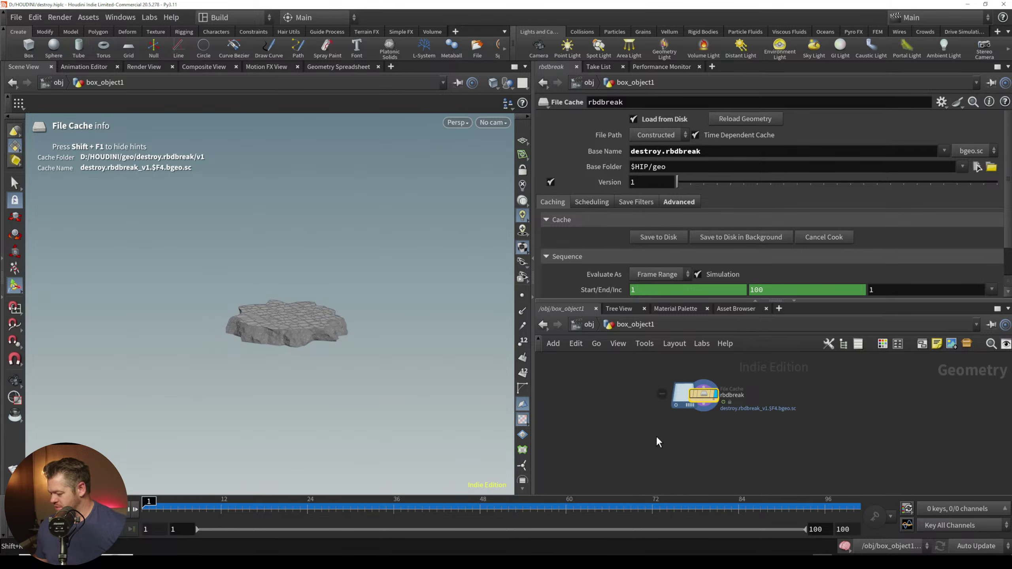
Step: Add an MPM Source node below rbdbreak in the box_object1 network
key(Tab)
key(Escape)
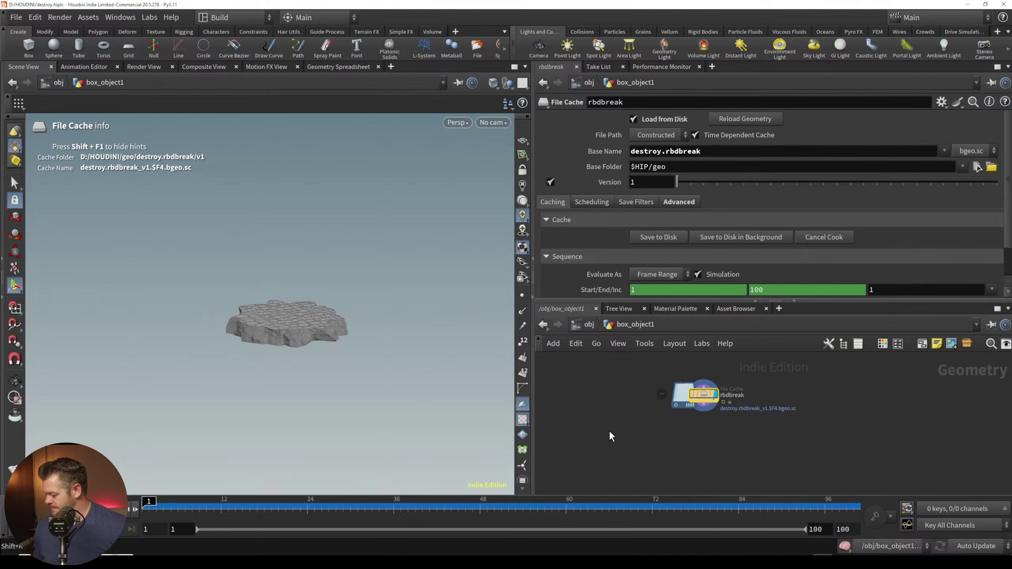
key(Tab)
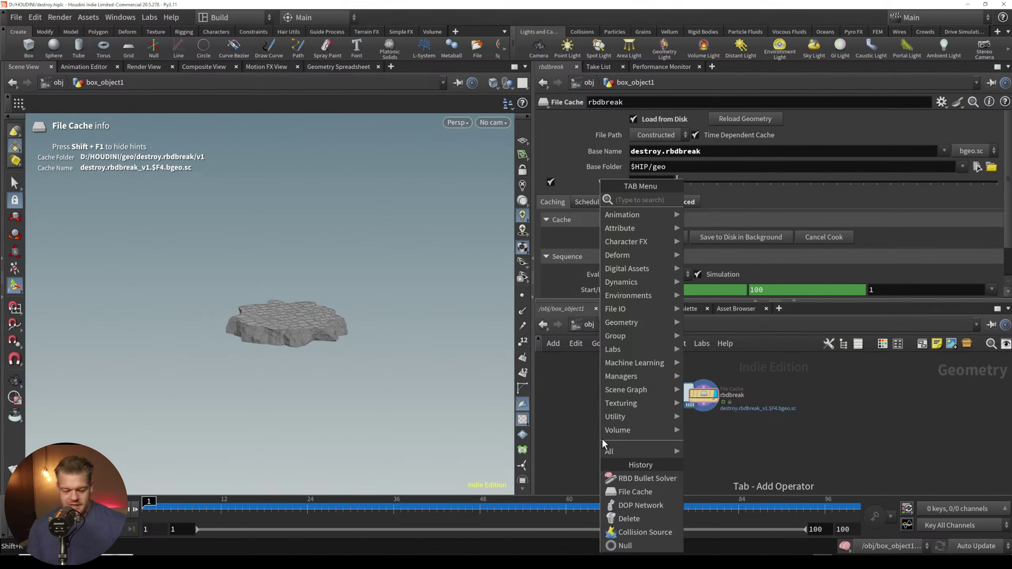
text(mpm)
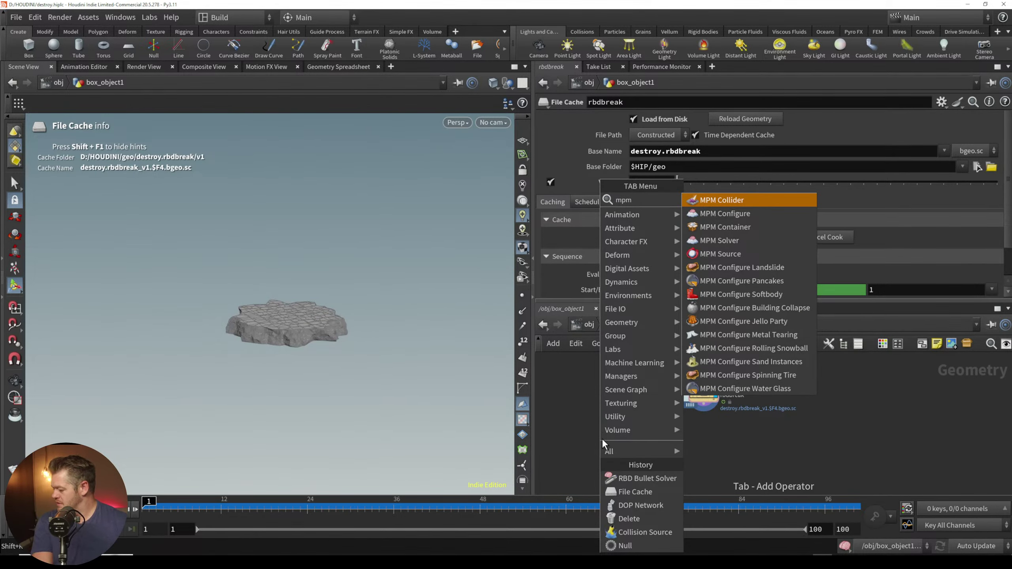
click(720, 254)
click(694, 431)
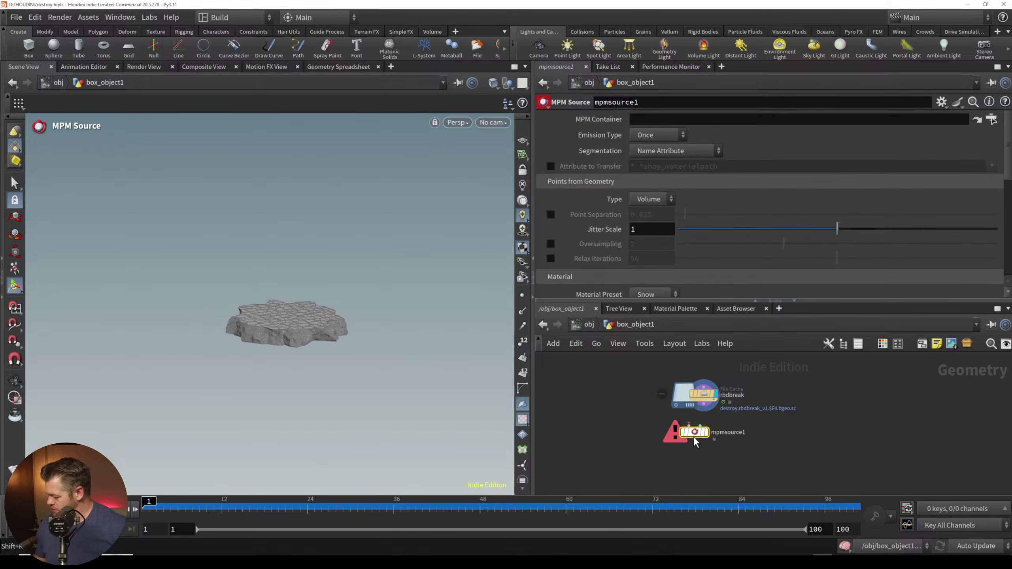
drag(689, 425, 704, 410)
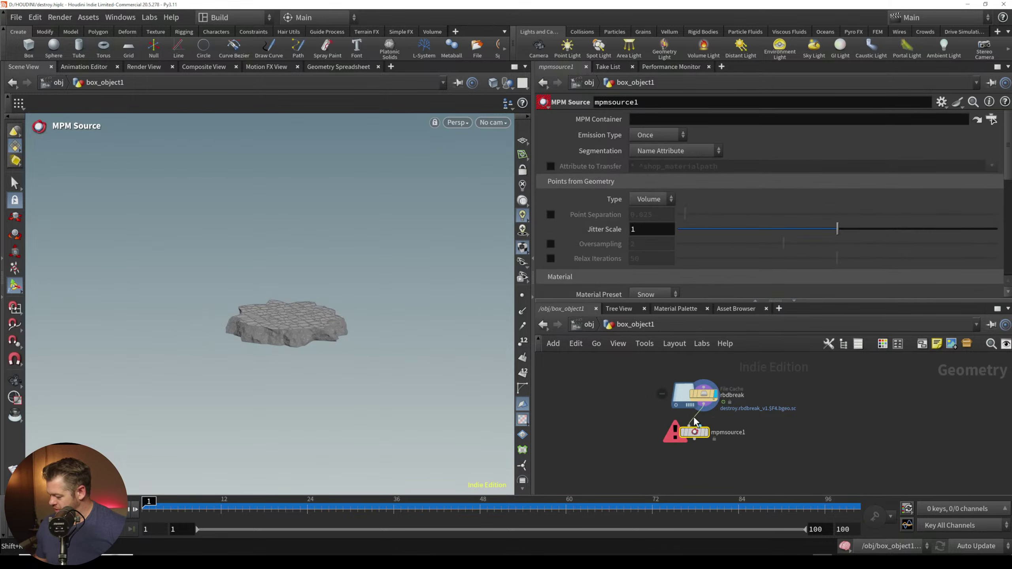
mouse_move(700, 416)
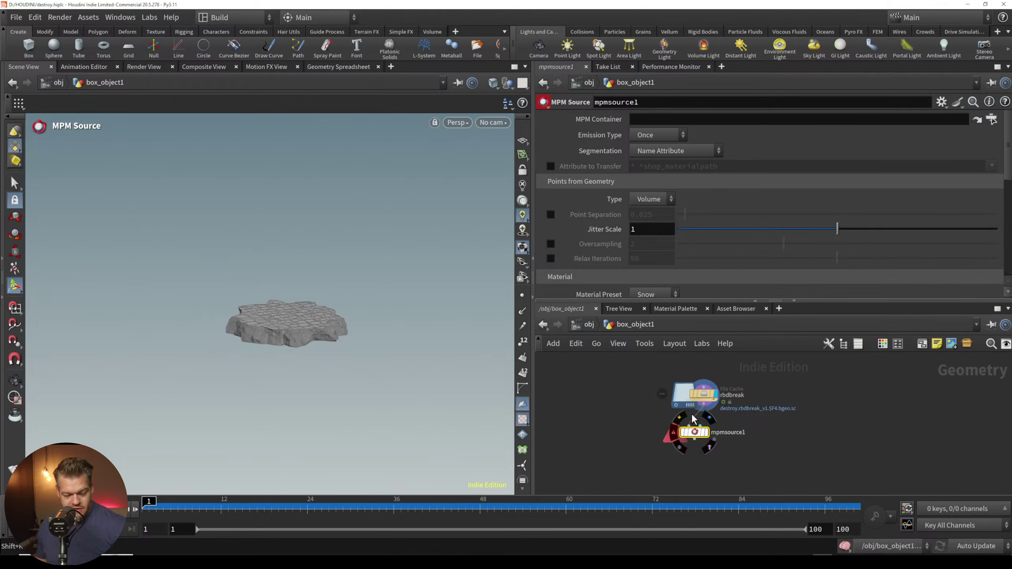
Step: Add an MPM Collider node beside mpmsource1 and wire rbdbreak into its first input
key(Tab)
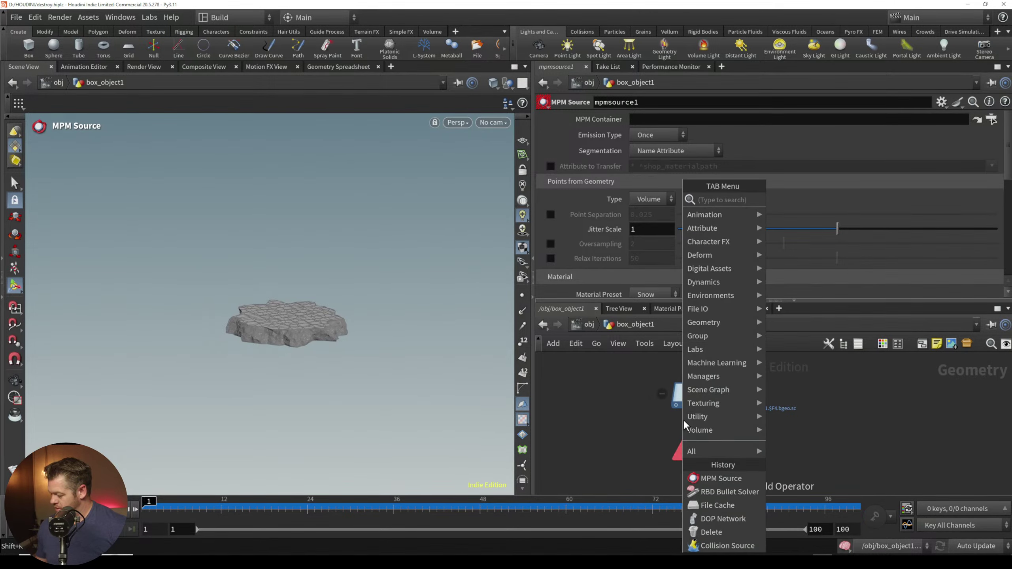
text(mpm co)
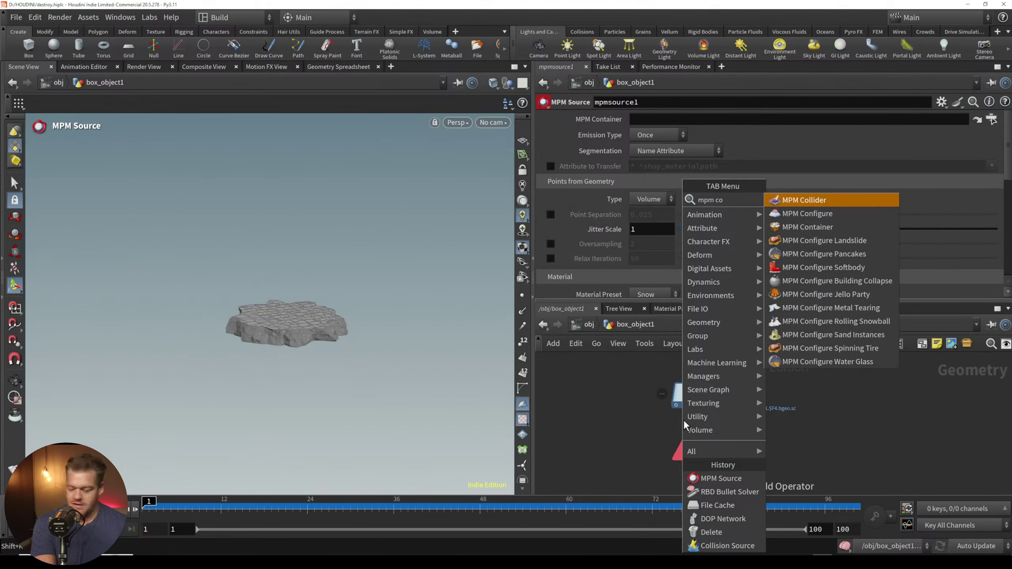
key(Return)
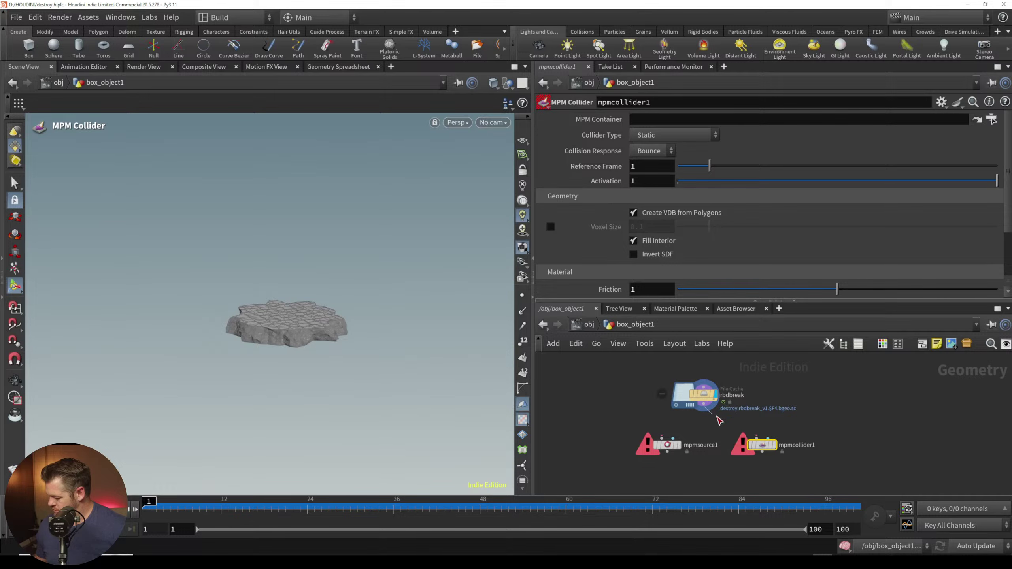
drag(705, 411, 749, 436)
click(750, 436)
Step: Add an MPM Container node beside rbdbreak and wire its output into the container inputs of mpmcollider1 and mpmsource1
key(Tab)
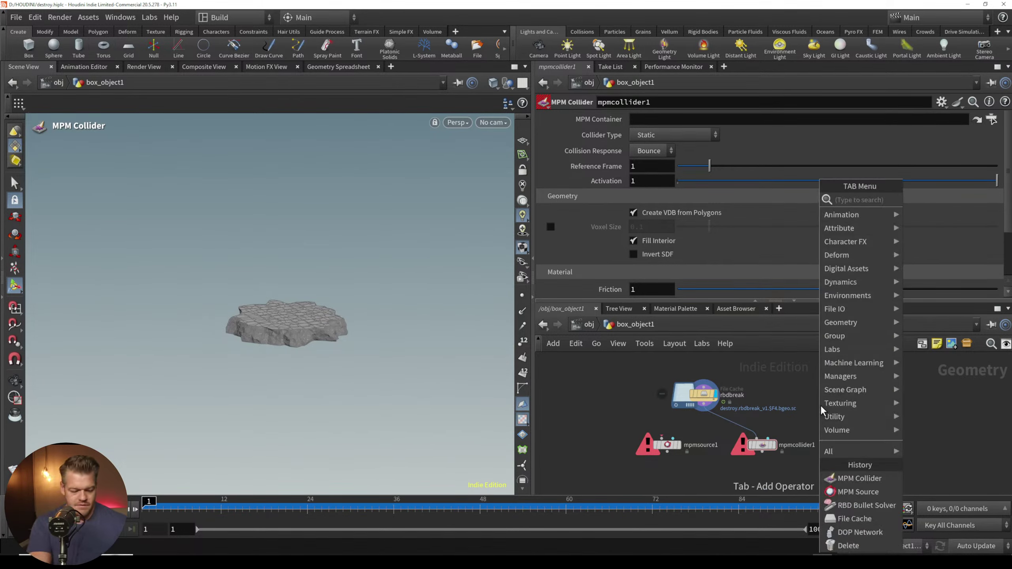
text(mpm)
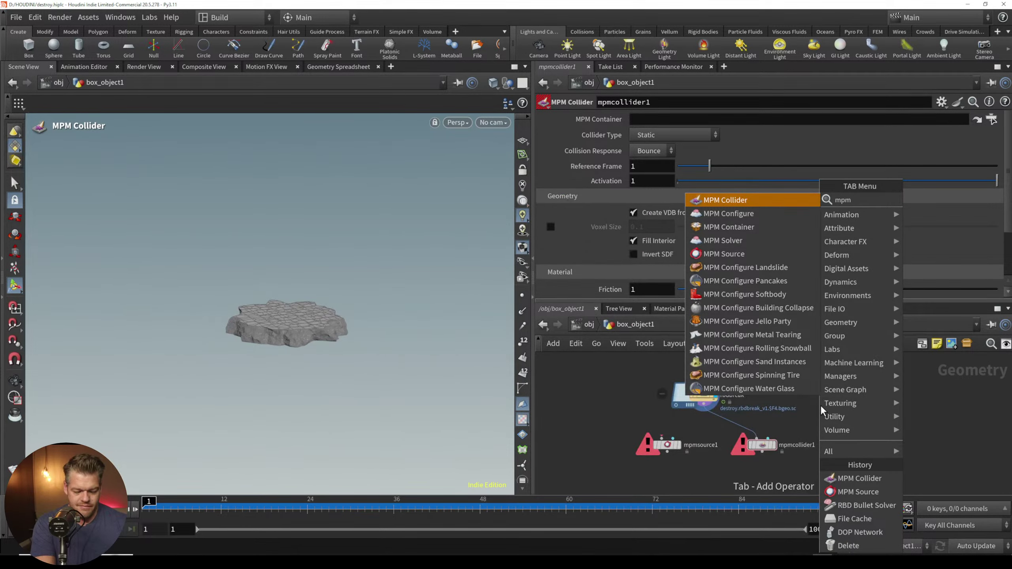
text( con)
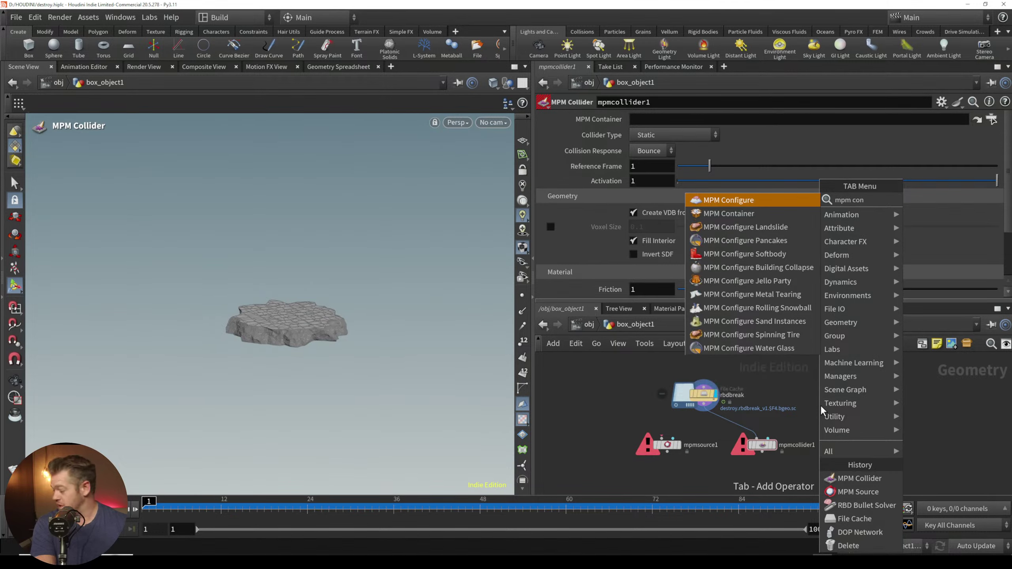
click(756, 215)
click(809, 392)
click(768, 438)
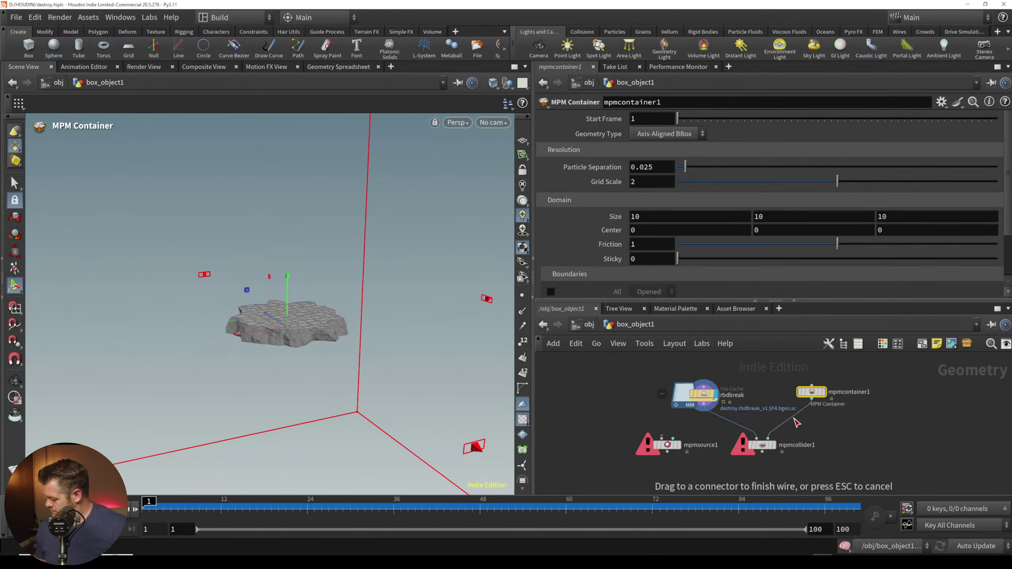
click(811, 399)
click(672, 438)
Step: Raise the lower face of the mpmcontainer1 domain to the slab's base, giving size Y about 5.00 and center Y about 2.50
click(812, 399)
alt+right_drag(321, 421, 318, 359)
drag(325, 439, 368, 373)
key(Escape)
key(Return)
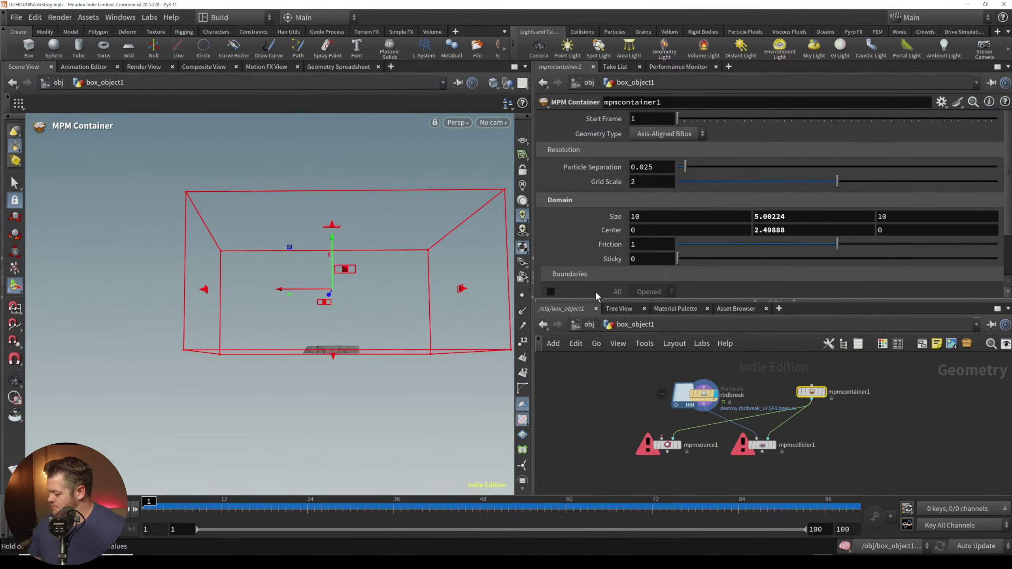
Step: Turn off the All boundaries override on mpmcontainer1, set the -Y boundary to Closed and inspect the domain
click(552, 291)
scroll(565, 291, down, 1)
scroll(565, 291, down, 3)
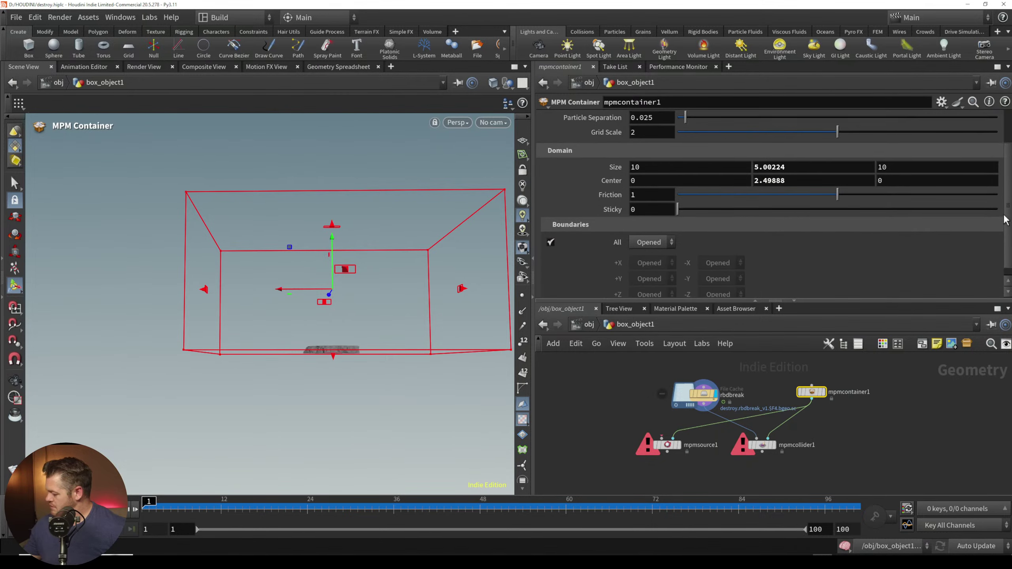
click(550, 242)
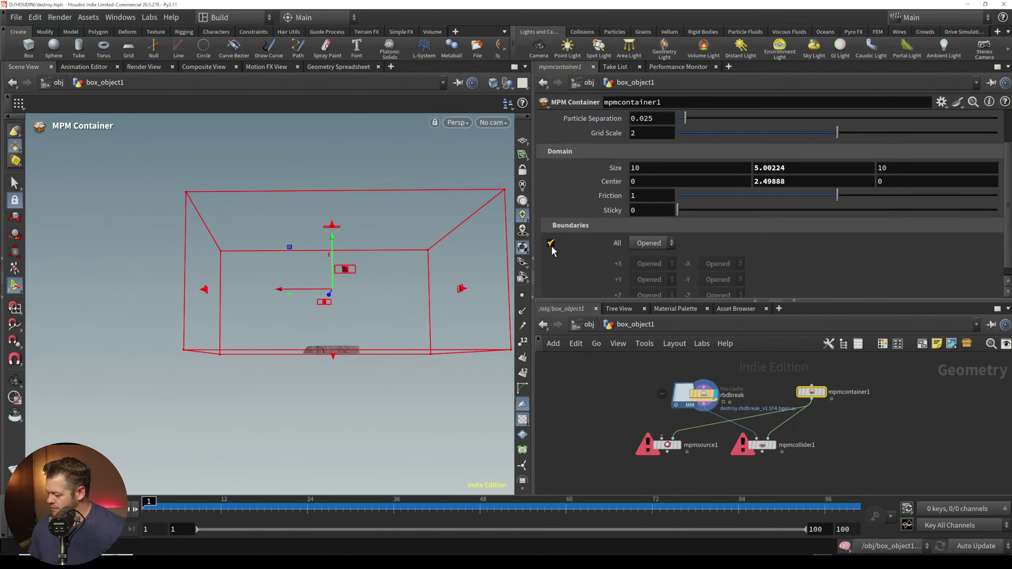
click(719, 279)
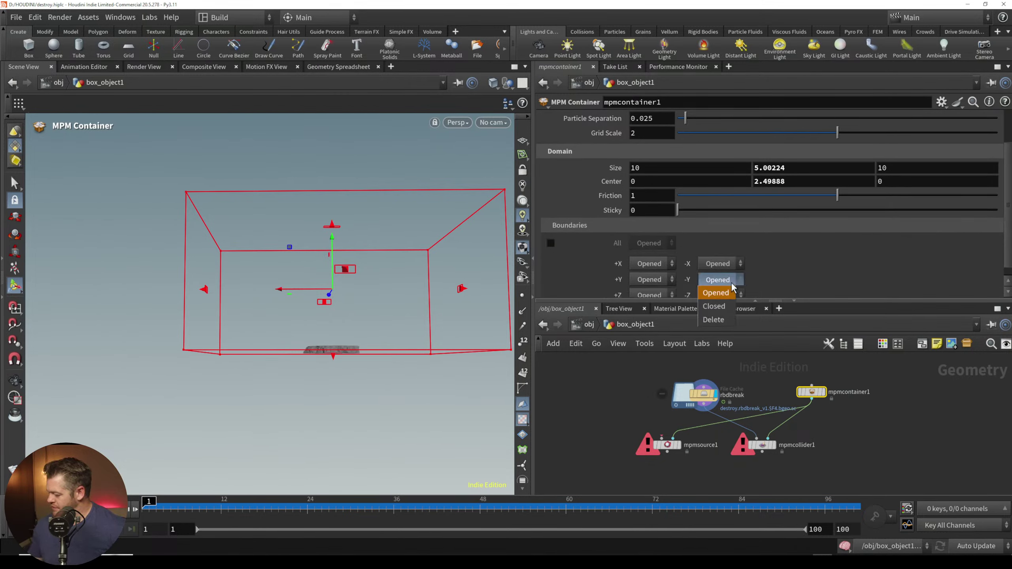
click(714, 301)
key(Escape)
drag(385, 385, 379, 414)
middle_drag(379, 413, 358, 385)
right_drag(359, 384, 410, 359)
drag(410, 359, 372, 429)
key(Return)
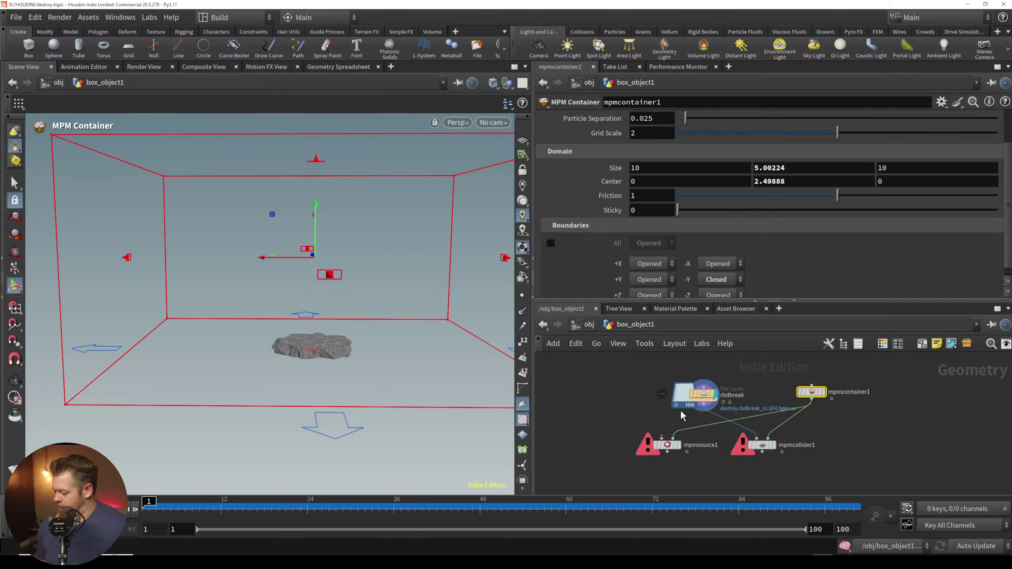
Step: Add a primitive Sphere node above mpmsource1, move rbdbreak up for room, and wire the sphere into mpmsource1's first input
key(Tab)
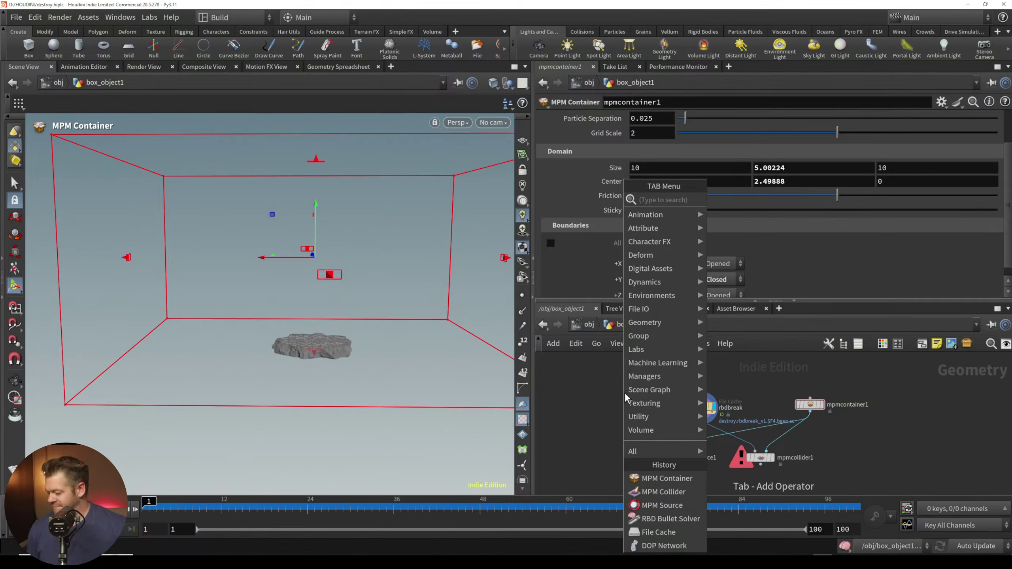
key(Escape)
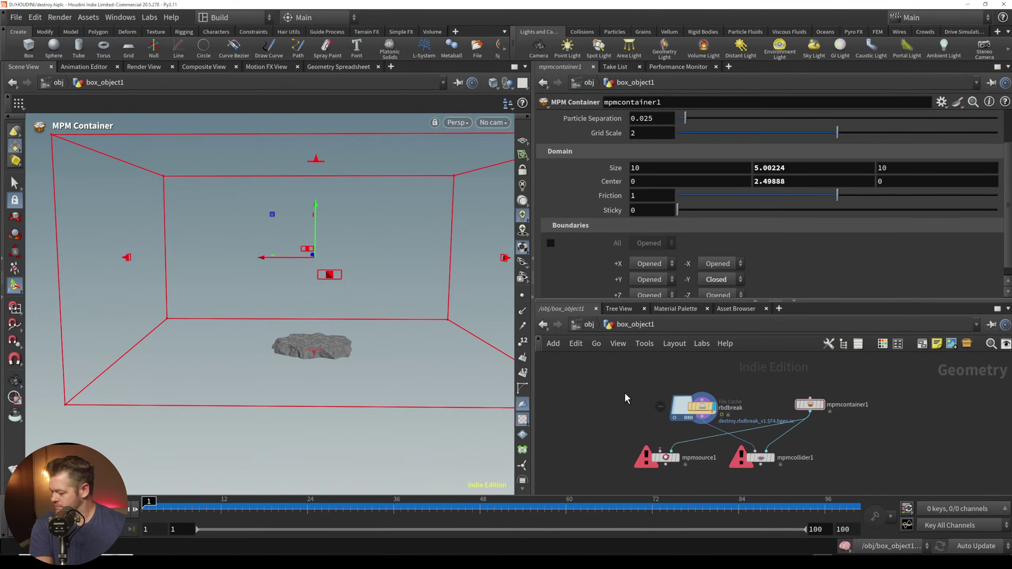
key(Tab)
text(sph)
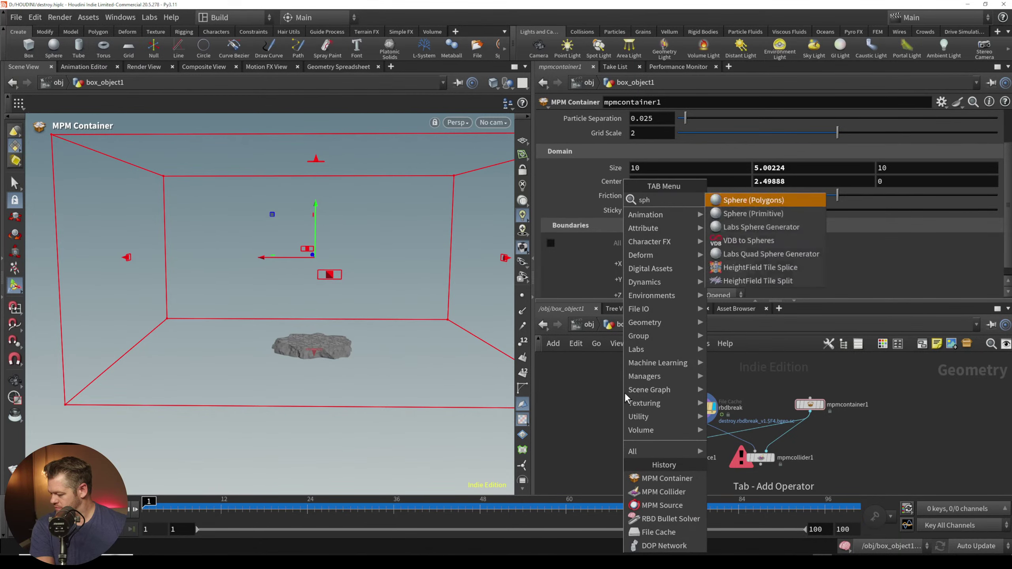
click(776, 215)
click(639, 412)
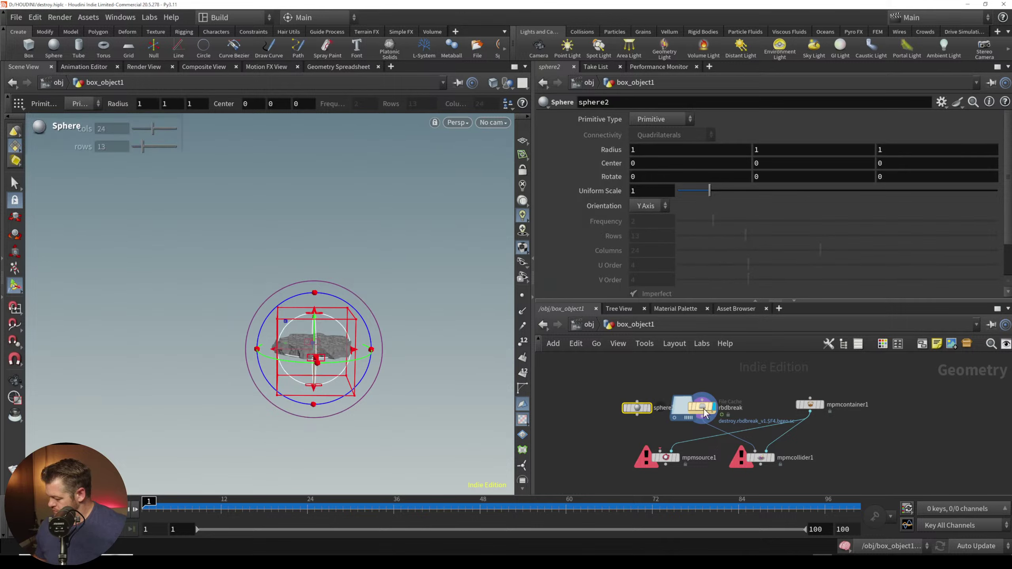
drag(695, 406, 699, 375)
drag(637, 414, 661, 453)
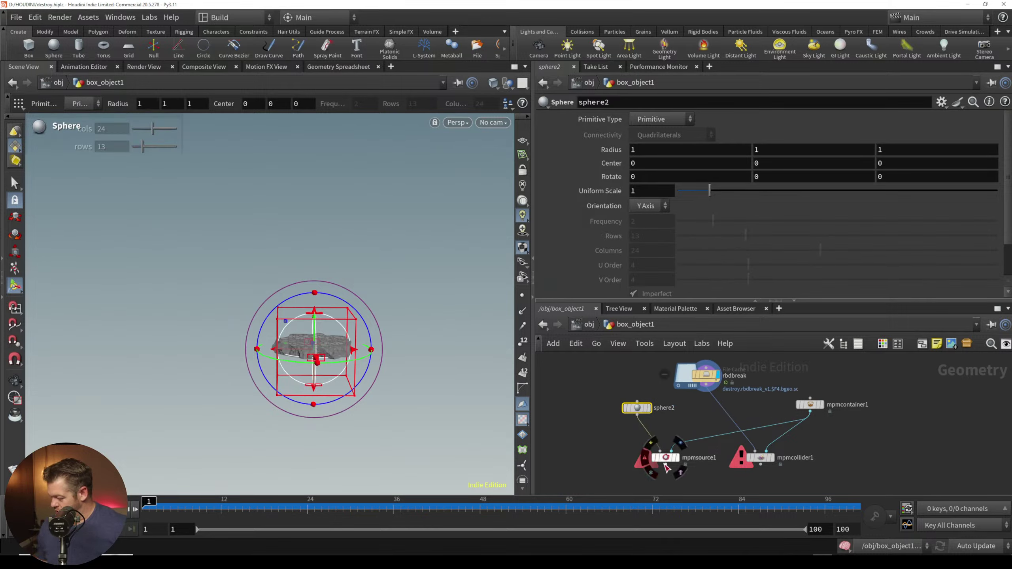
click(669, 455)
Step: Reshape sphere2 into a flattened ellipsoid around the slab's lower part, radius about 1.44, 0.77, 1.23 and center Y about -0.23
alt+right_drag(339, 358, 386, 292)
alt+drag(363, 263, 348, 304)
alt+right_drag(348, 304, 364, 291)
alt+drag(363, 292, 333, 278)
alt+middle_drag(333, 278, 327, 322)
click(640, 409)
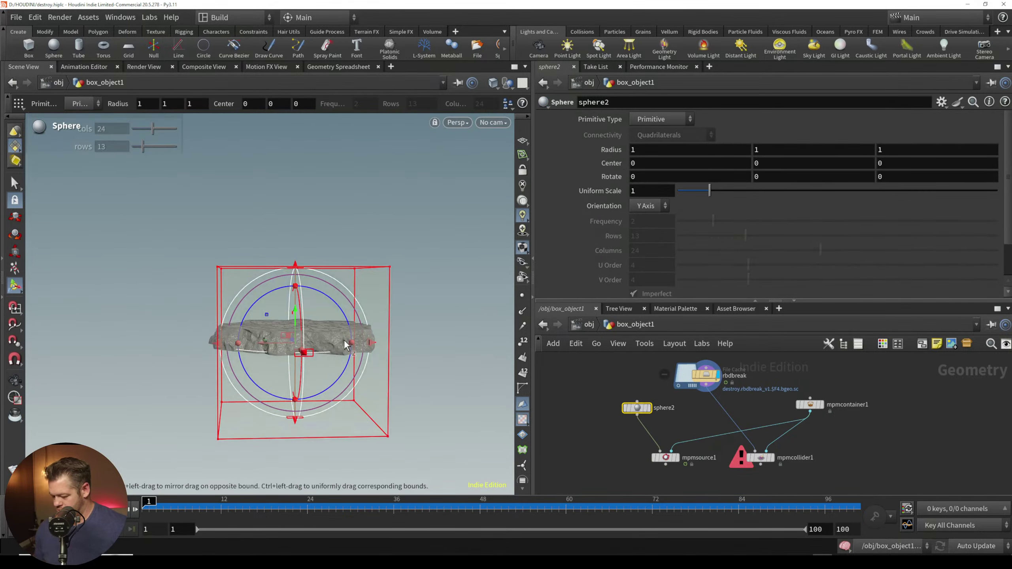
alt+drag(311, 354, 392, 426)
drag(332, 372, 348, 377)
drag(195, 388, 173, 415)
alt+drag(349, 429, 309, 324)
drag(285, 276, 286, 312)
alt+drag(317, 345, 313, 363)
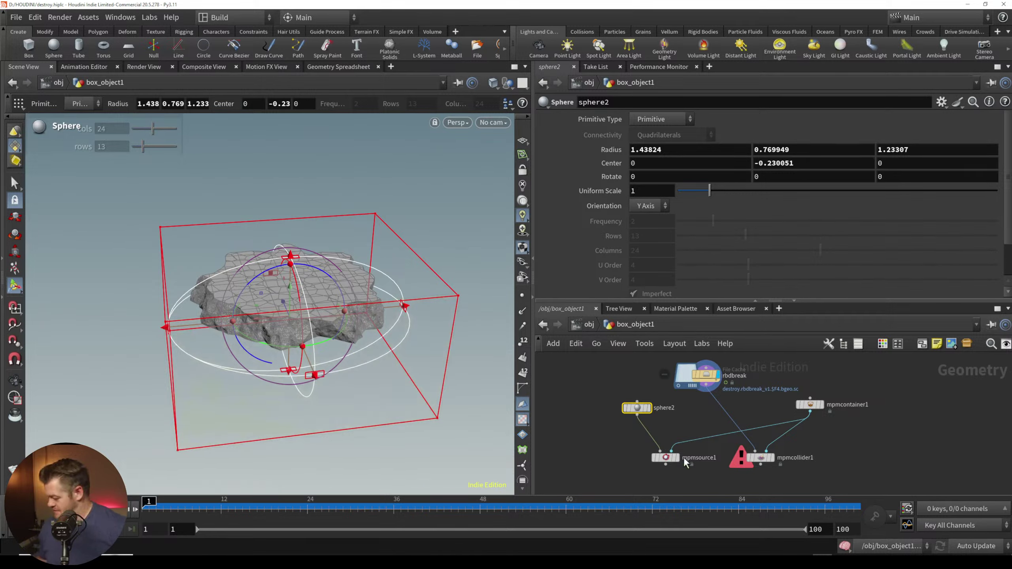
Step: Display mpmsource1 and set its Material Preset to Sand
click(670, 457)
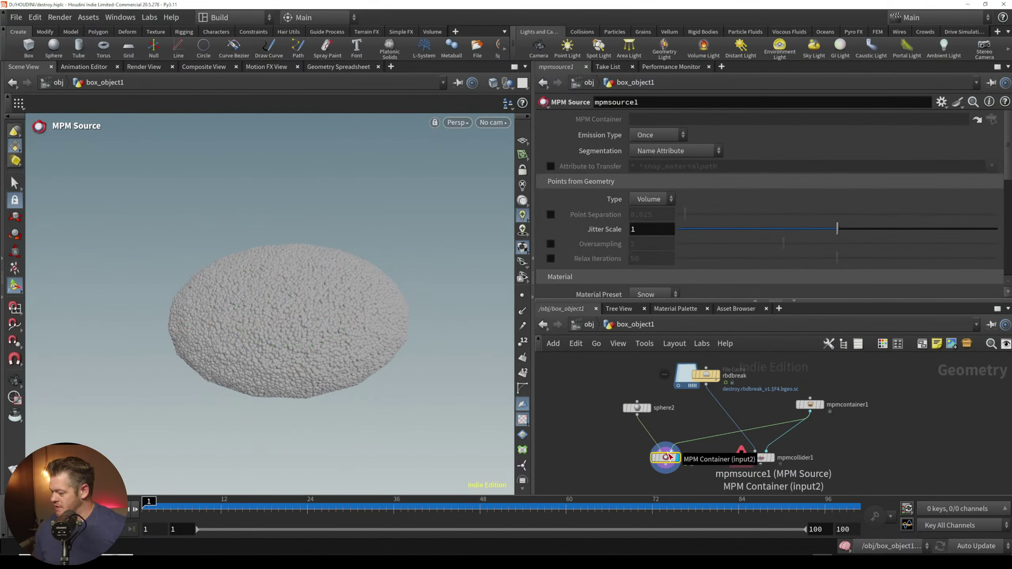
drag(1001, 150, 1002, 188)
click(672, 204)
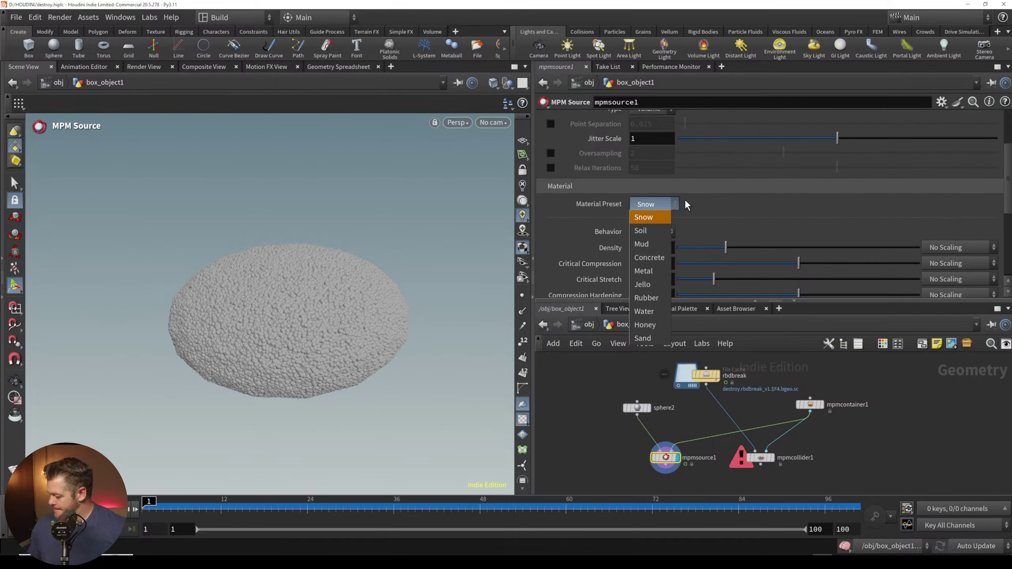
click(655, 338)
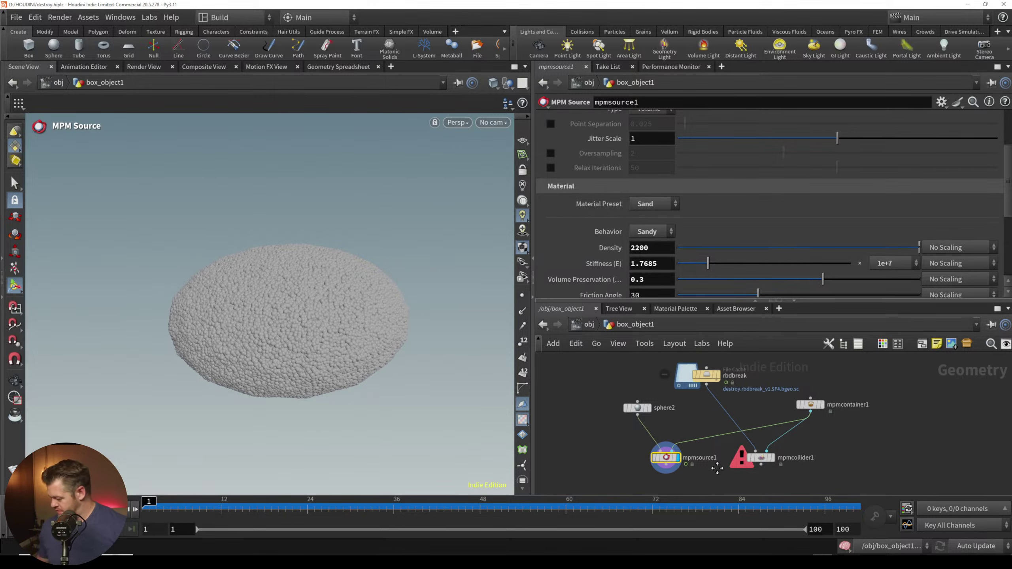
Step: Add an MPM Solver node below mpmsource1 and mpmcollider1
middle_drag(710, 520, 695, 453)
key(Tab)
text(mpms)
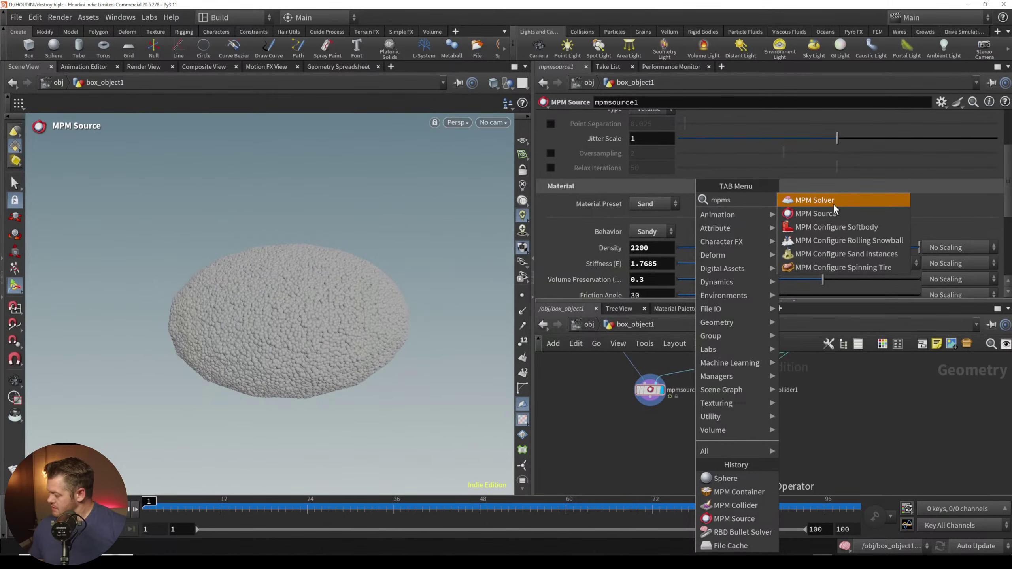
click(833, 203)
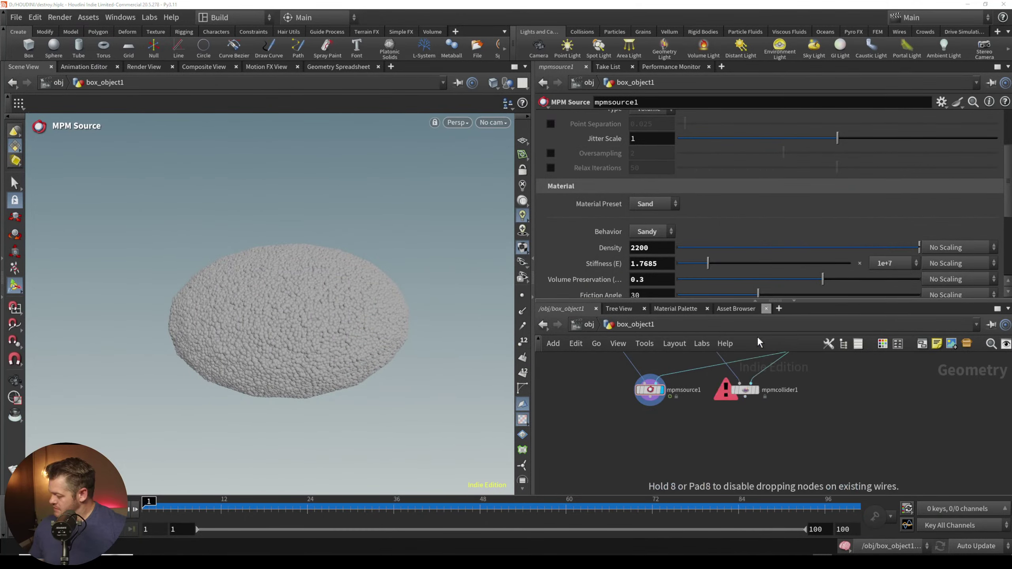
click(721, 450)
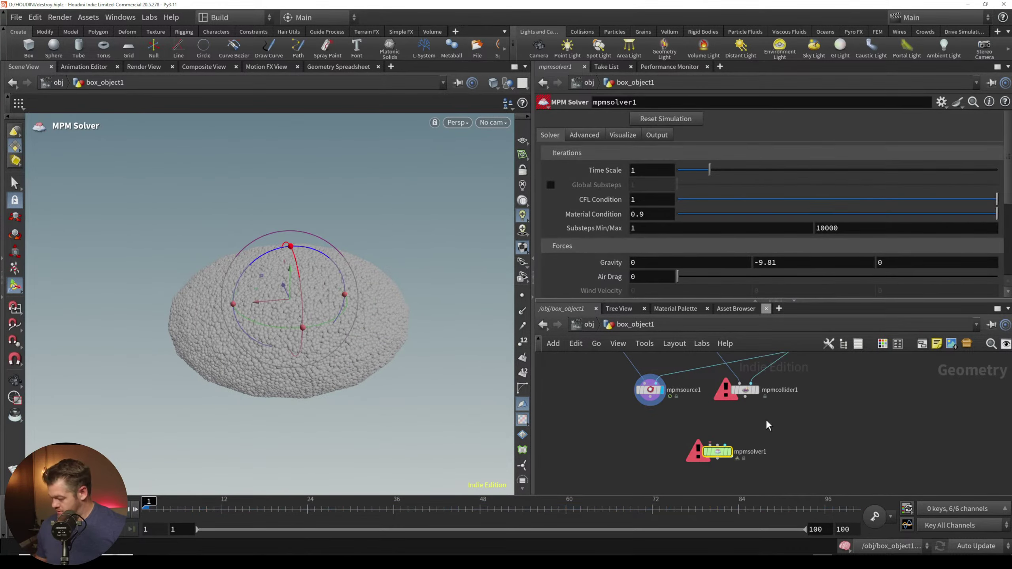
Step: Wire mpmsource1 into the first input of mpmsolver1 and mpmcollider1 into its MPM Colliders input
scroll(763, 419, down, 2)
click(685, 407)
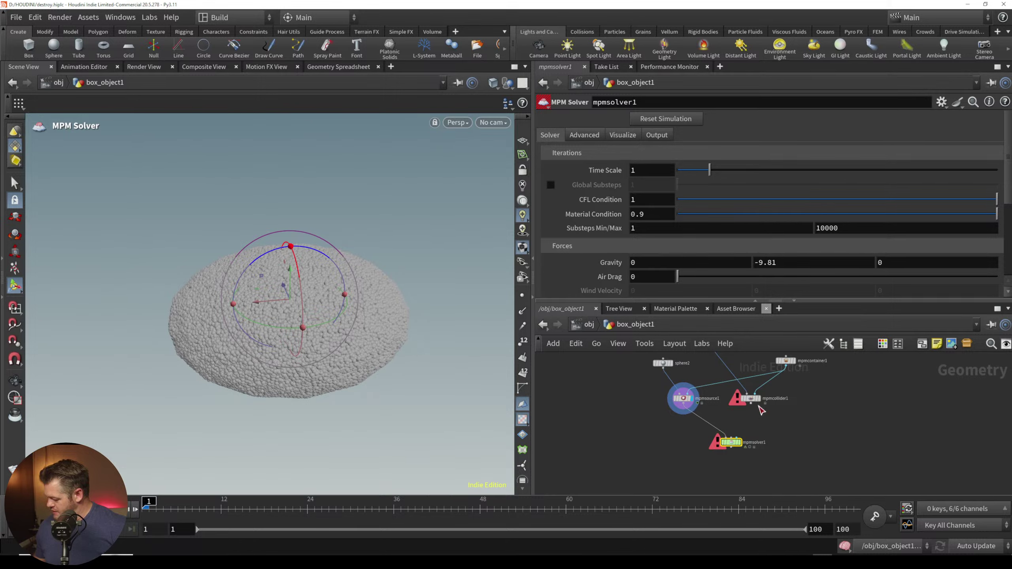
scroll(739, 430, up, 2)
click(730, 437)
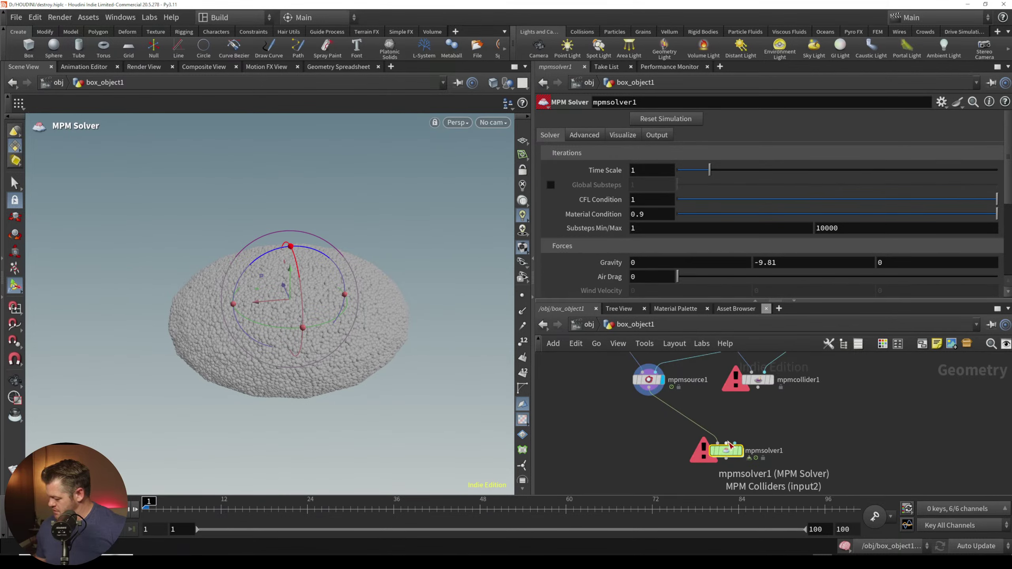
click(758, 388)
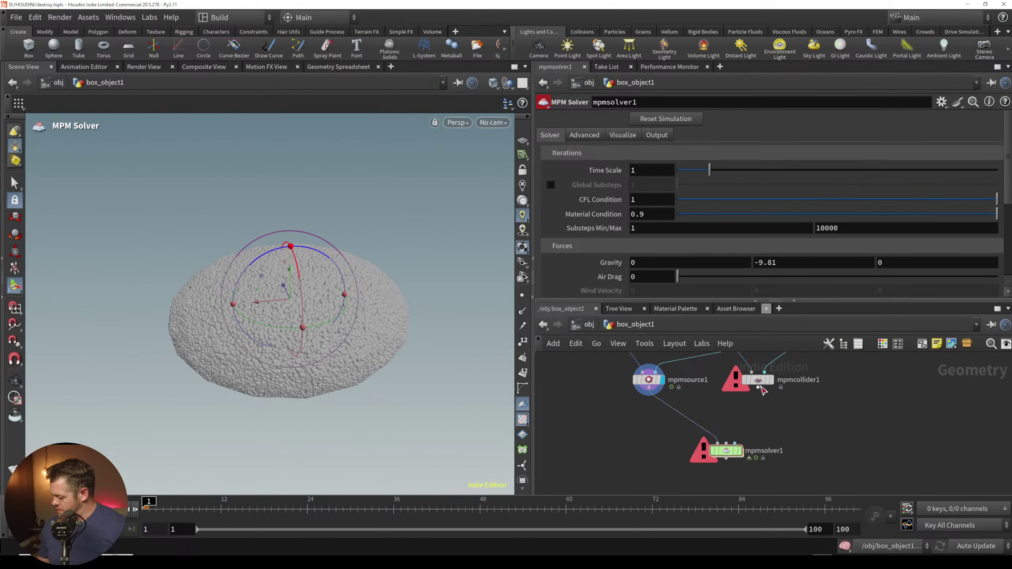
Step: Wire the MPM collider and the MPM container into the MPM solver's inputs and display the solver's output
click(726, 443)
scroll(736, 424, down, 3)
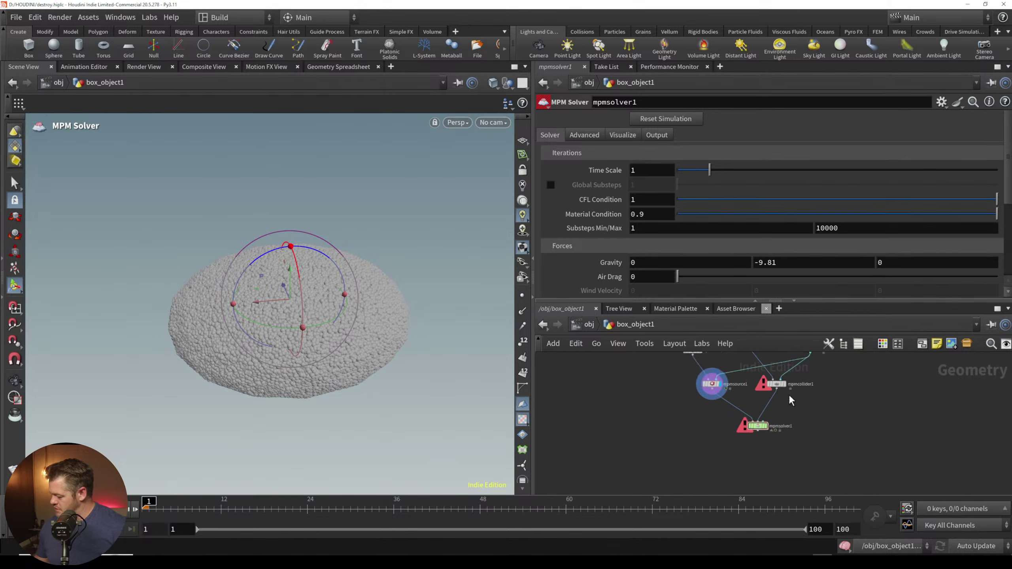
middle_drag(736, 421, 733, 421)
drag(720, 413, 695, 413)
drag(753, 380, 718, 436)
click(713, 445)
click(708, 453)
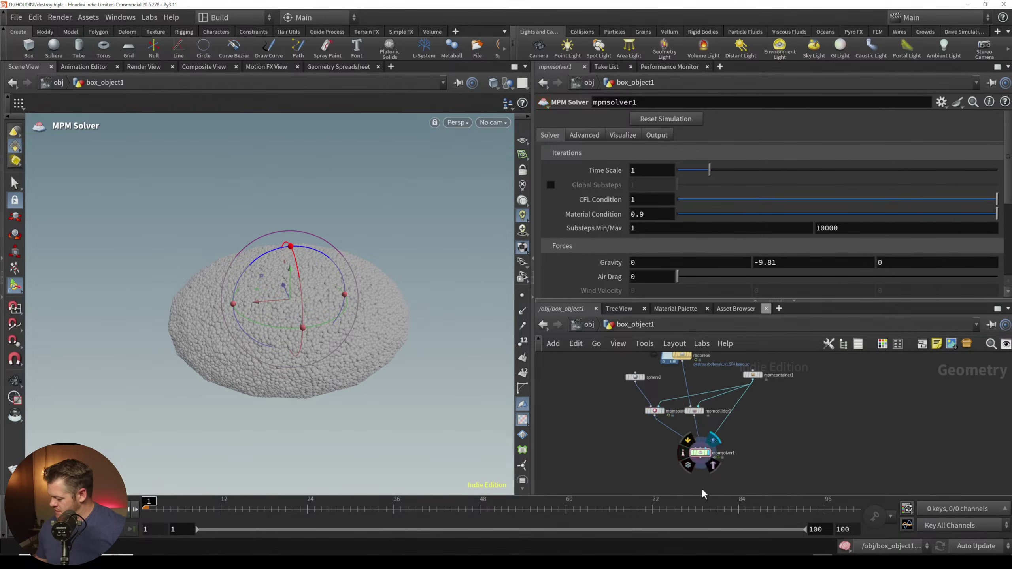
Step: Play the MPM simulation from frame 1 to check how the particles react to the collider
right_click(345, 279)
key(alt)
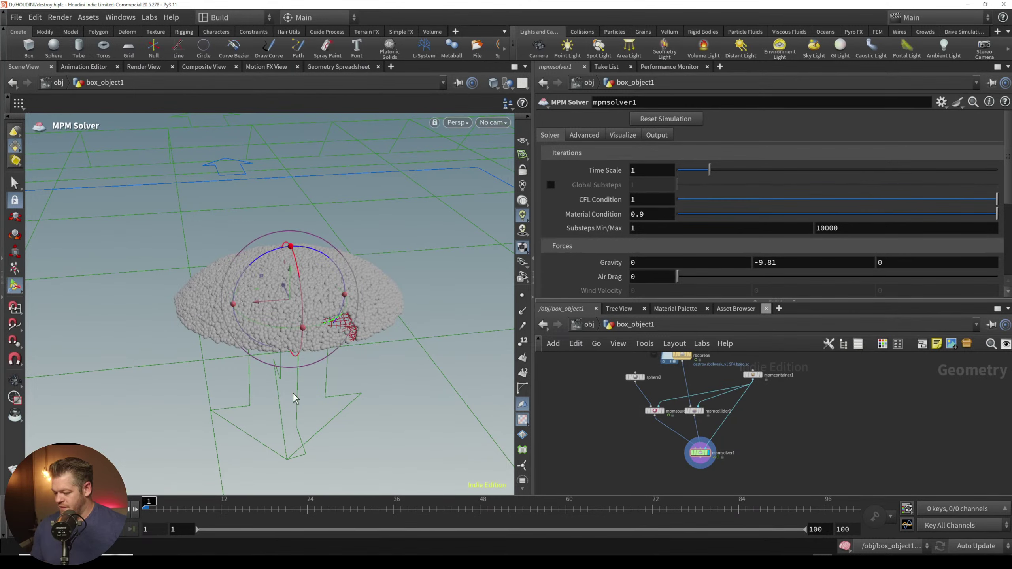
alt+drag(455, 397, 349, 342)
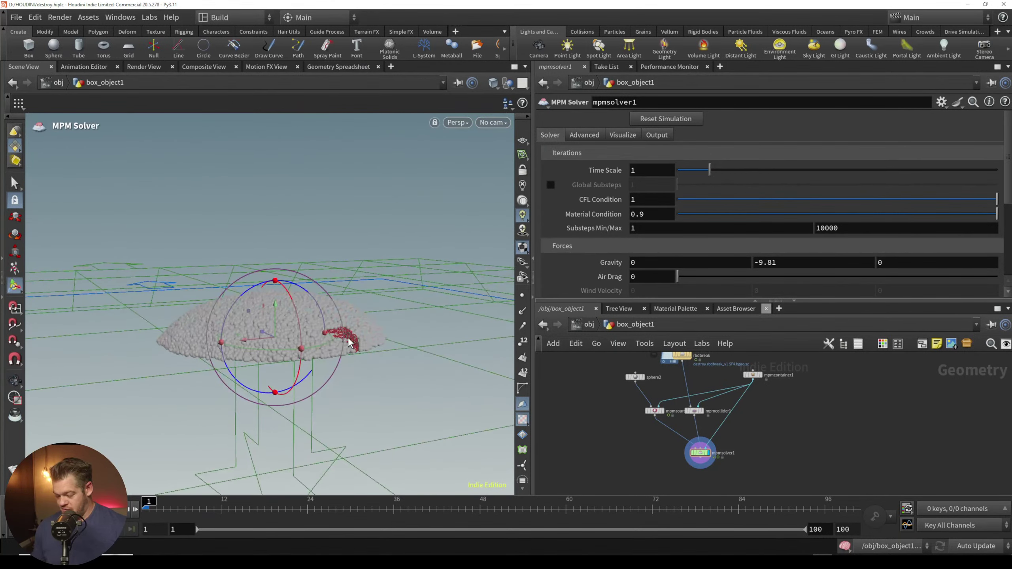
key(Up)
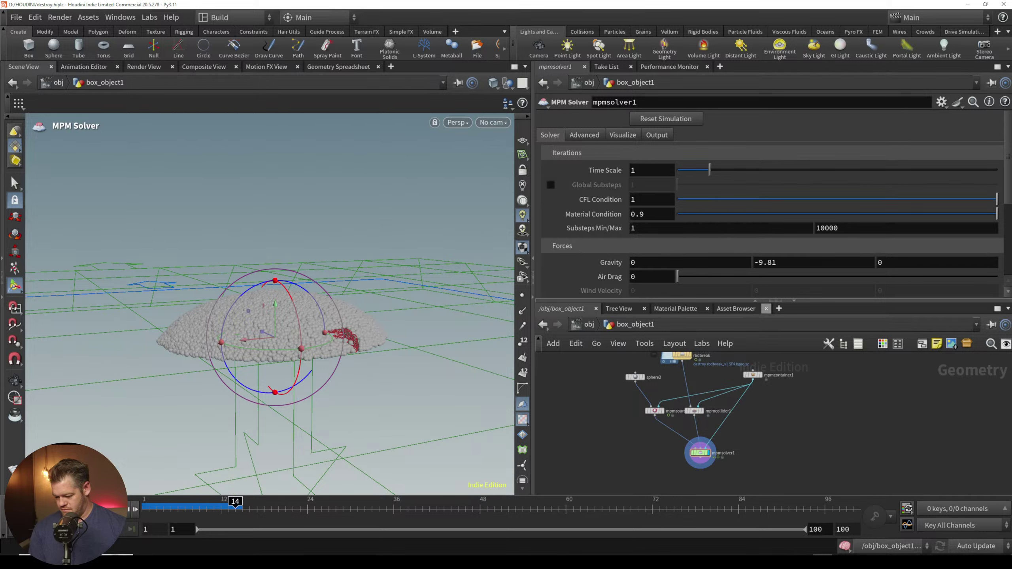
Step: Return to frame 1 and set the MPM collider's Collider Type to Animated (Rigid)
click(694, 412)
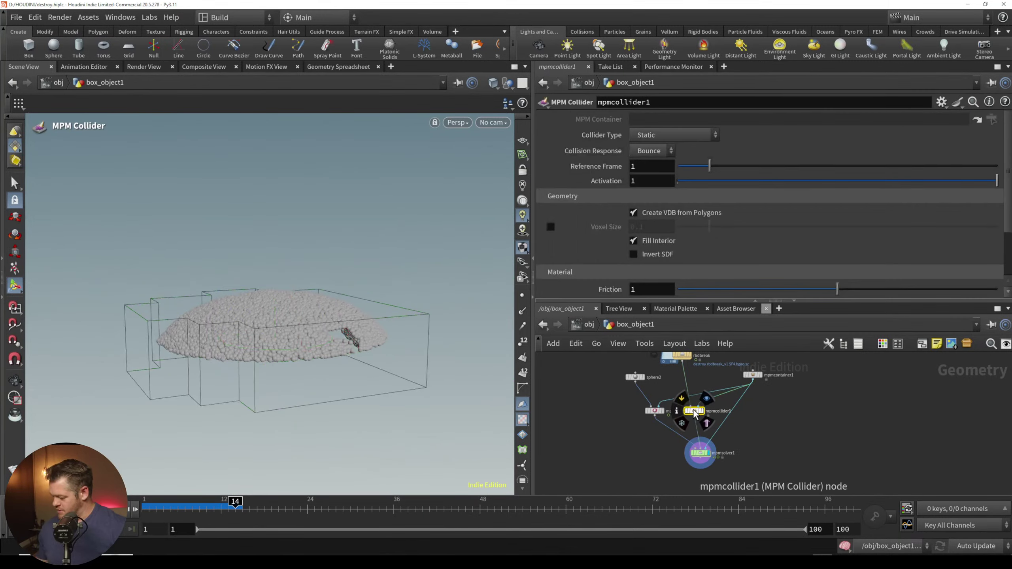
click(20, 509)
click(673, 135)
click(673, 161)
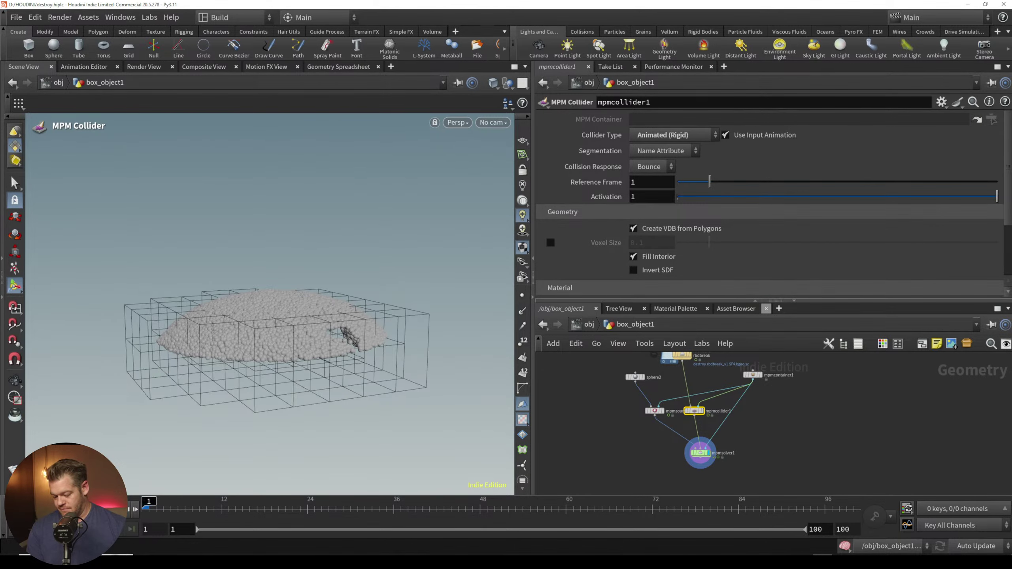
Step: Play the simulation with the animated rigid collider, rewind to the first frame and inspect the particles from above
key(Up)
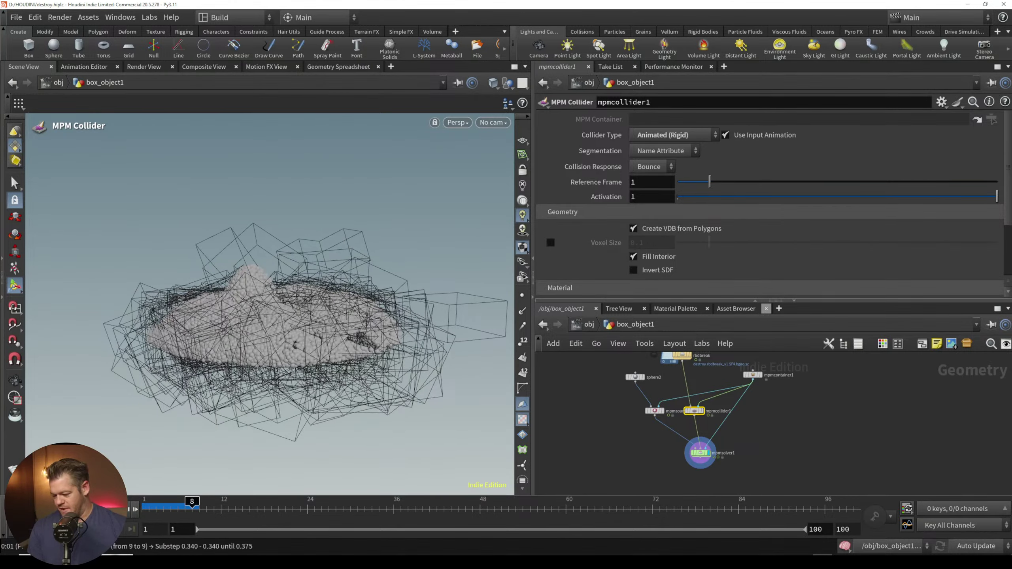
key(ctrl+Up)
alt+drag(336, 319, 342, 345)
Step: Turn off Show Colliders in the MPM solver's visualization settings
click(700, 453)
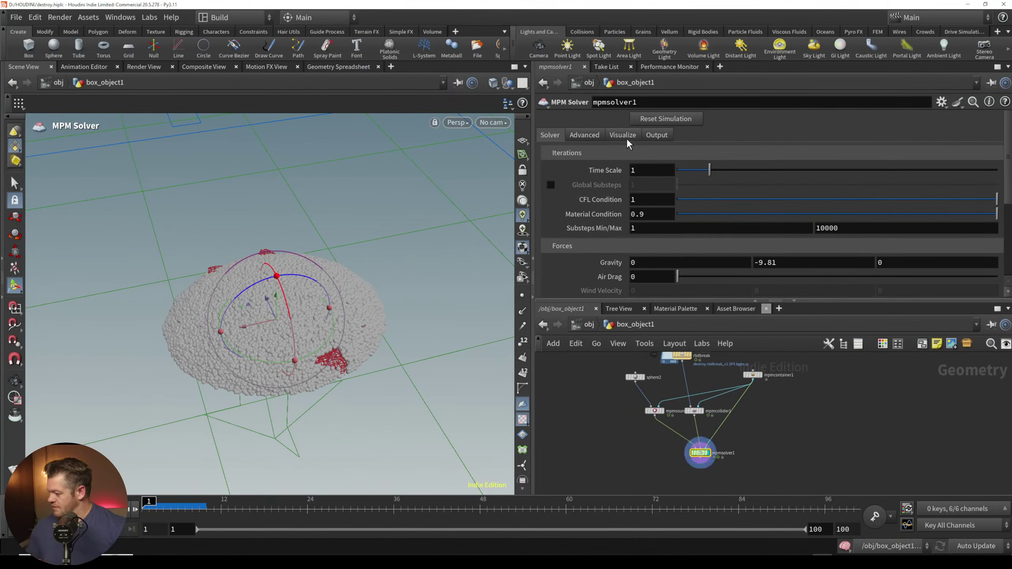
click(623, 135)
click(550, 169)
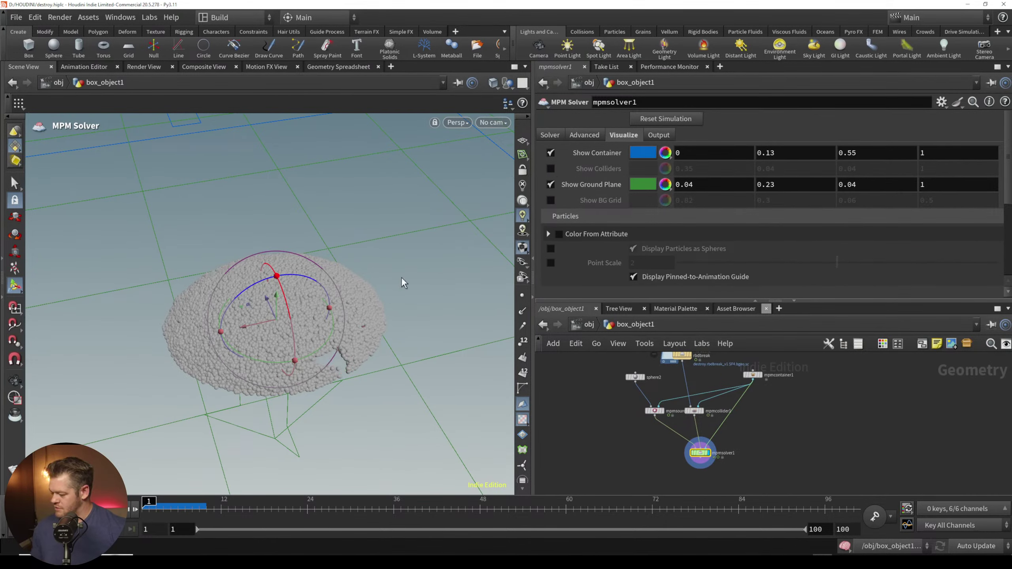
Step: Replay the simulation with the collider guides hidden, then return to the first frame
key(Escape)
drag(397, 281, 382, 315)
key(Return)
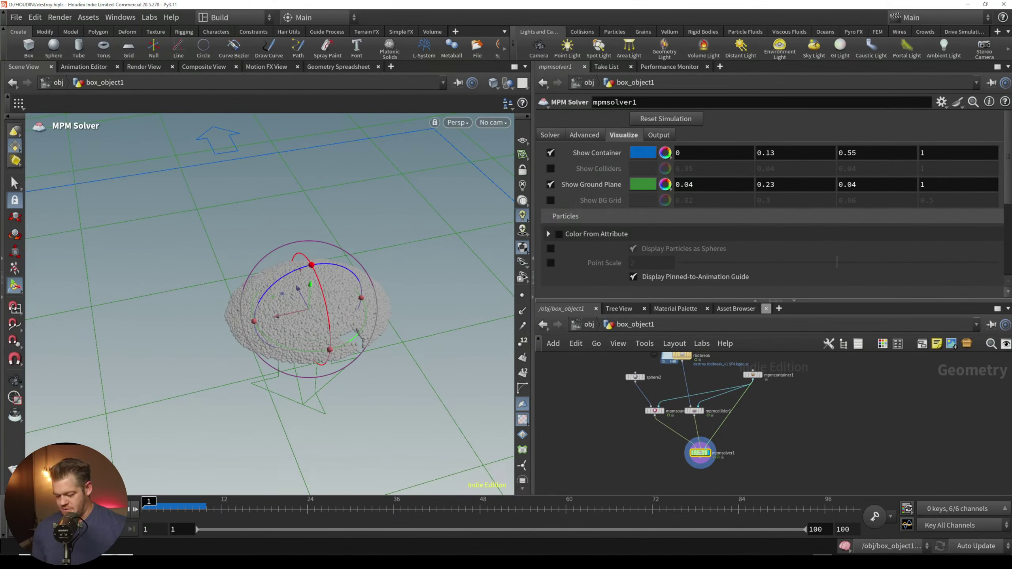
key(Up)
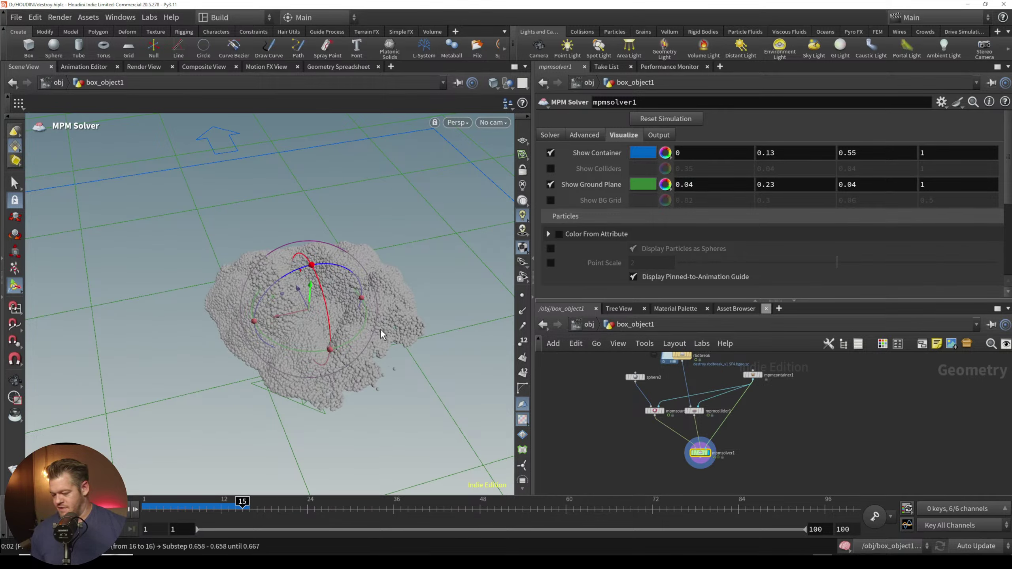
key(ctrl+Up)
alt+middle_drag(378, 347, 361, 384)
alt+drag(361, 384, 361, 350)
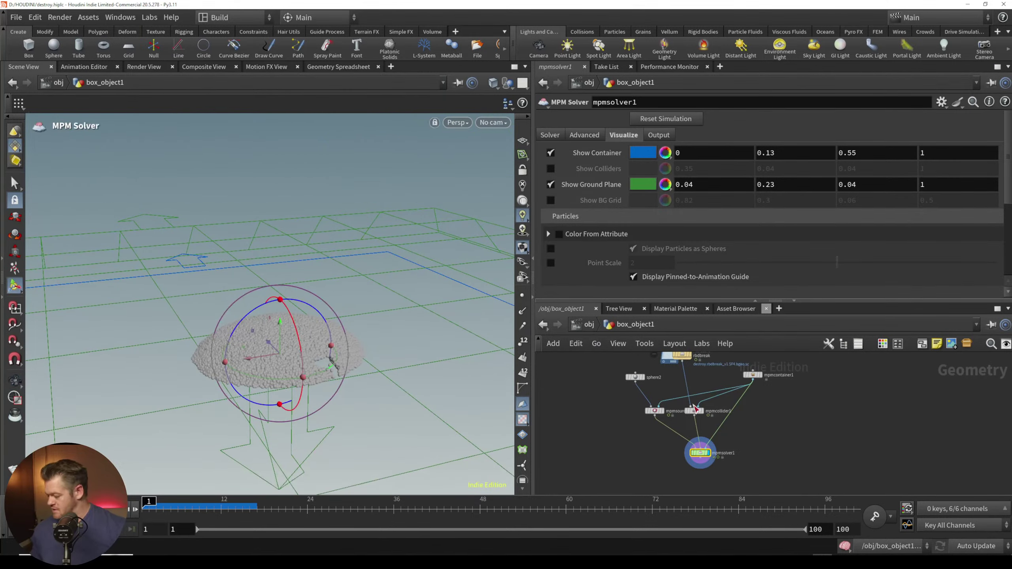
Step: Open the Setup parameters of the RBD Bullet Solver node for review
middle_drag(616, 412, 616, 451)
middle_drag(622, 376, 624, 490)
click(713, 465)
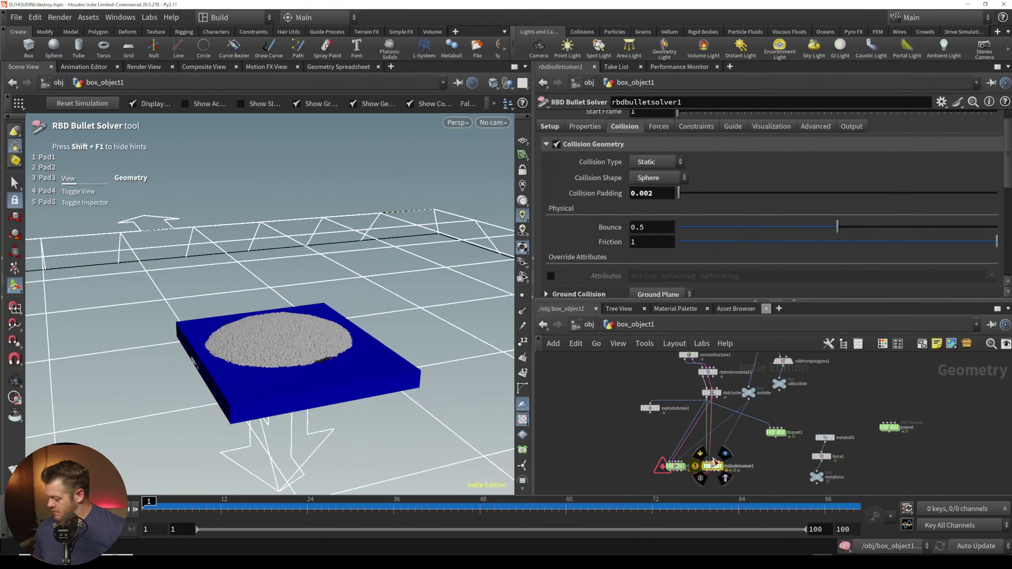
click(550, 126)
Step: Set the MPM solver's Time Scale to 0.4
middle_drag(617, 459, 701, 463)
click(703, 463)
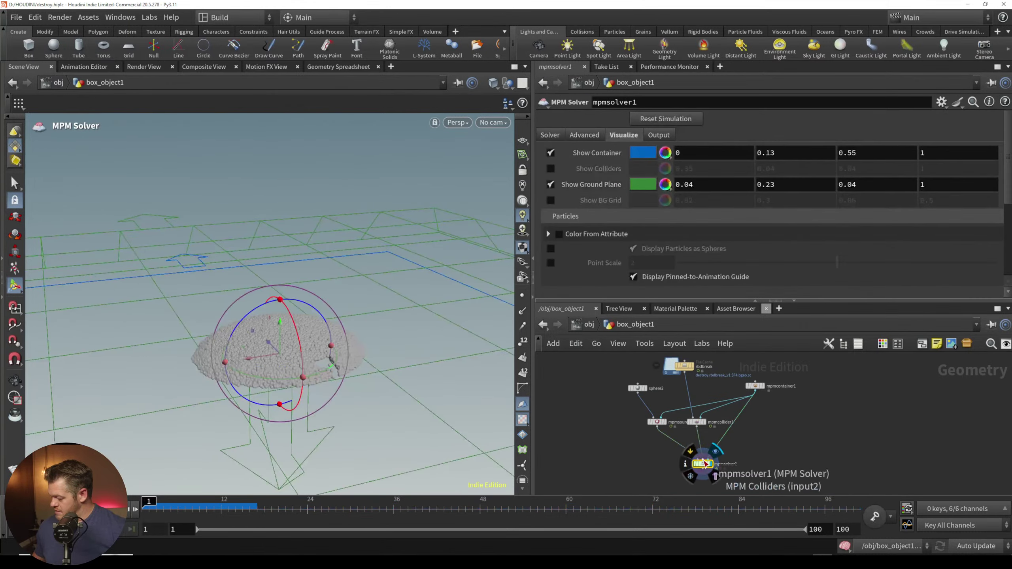
click(554, 135)
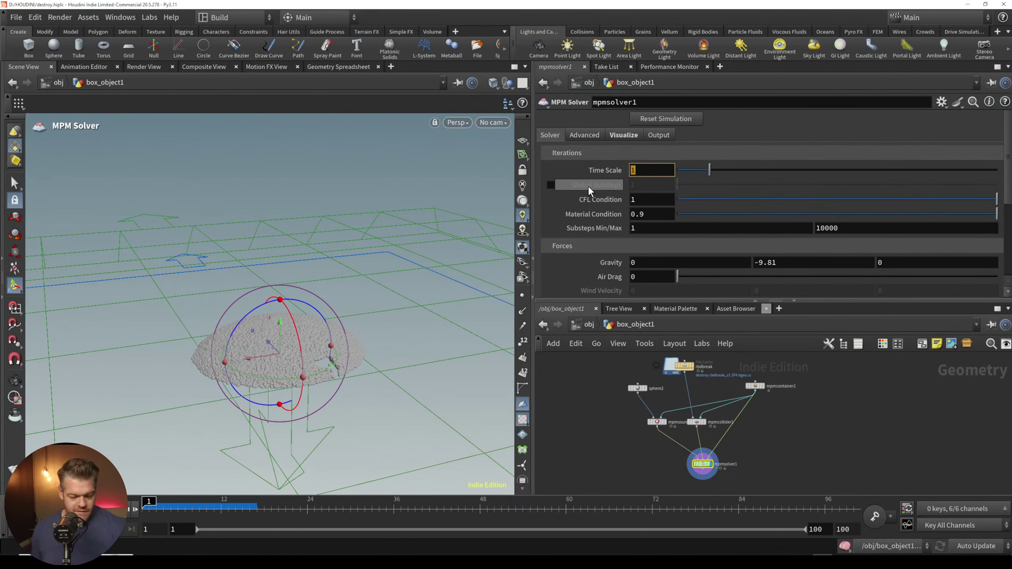
text(.4)
key(Return)
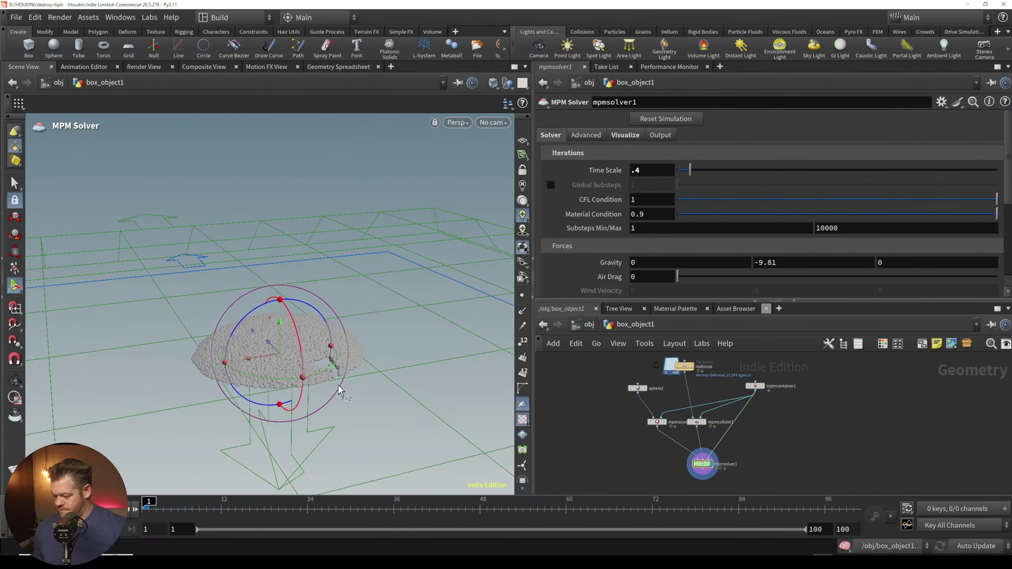
Step: Play the slowed-down simulation to judge the particle motion and rewind to frame 1
alt+right_drag(355, 362, 367, 345)
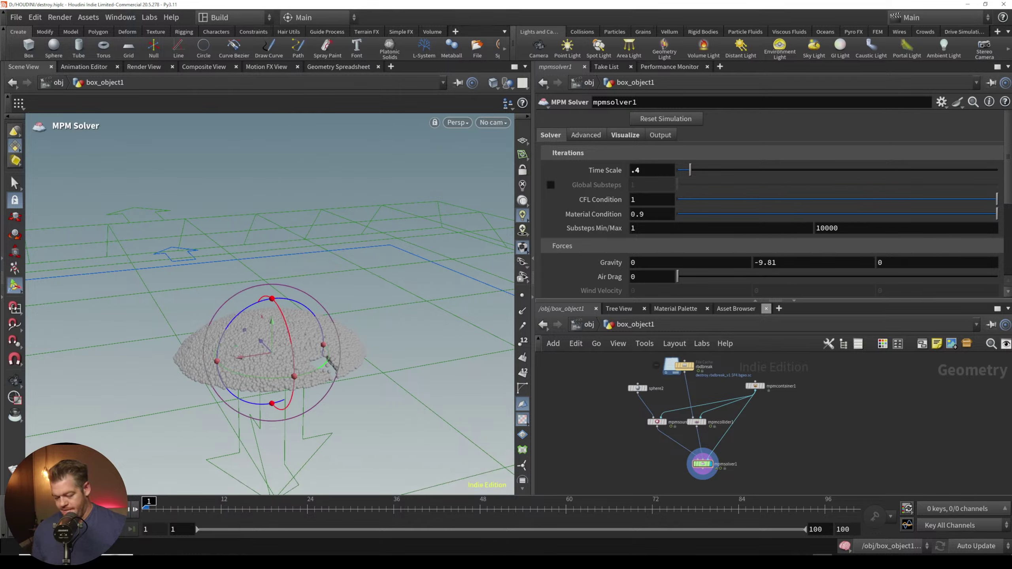
key(Up)
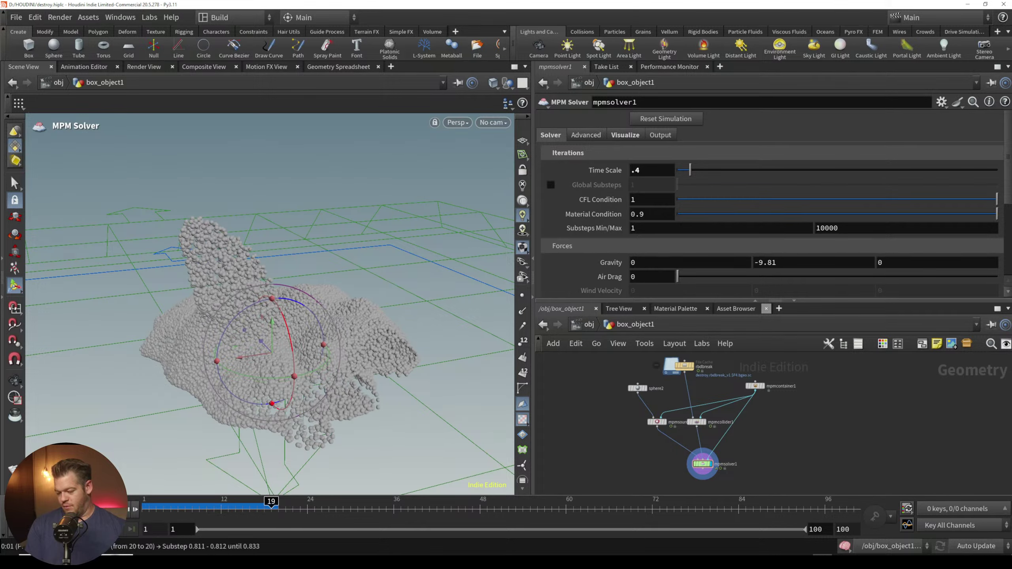
key(ctrl+Up)
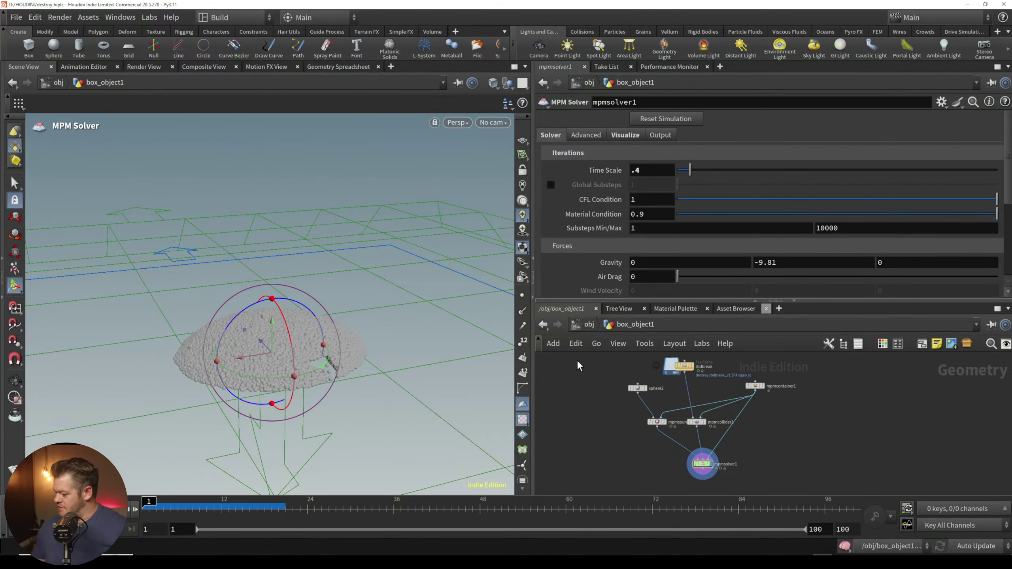
Step: Raise the MPM collider's Sticky value to about 0.175 in its material settings
scroll(999, 274, down, 5)
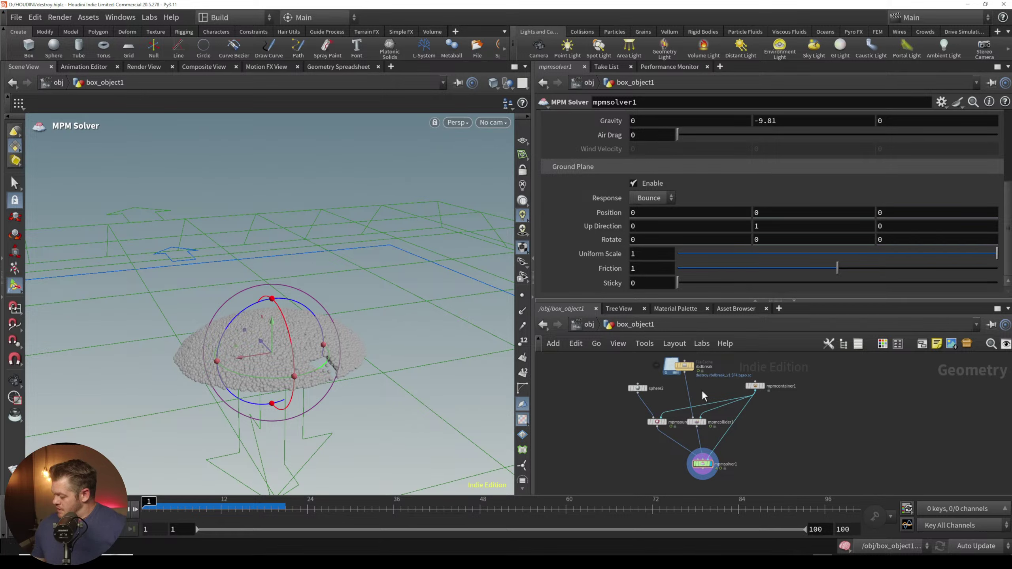
click(695, 422)
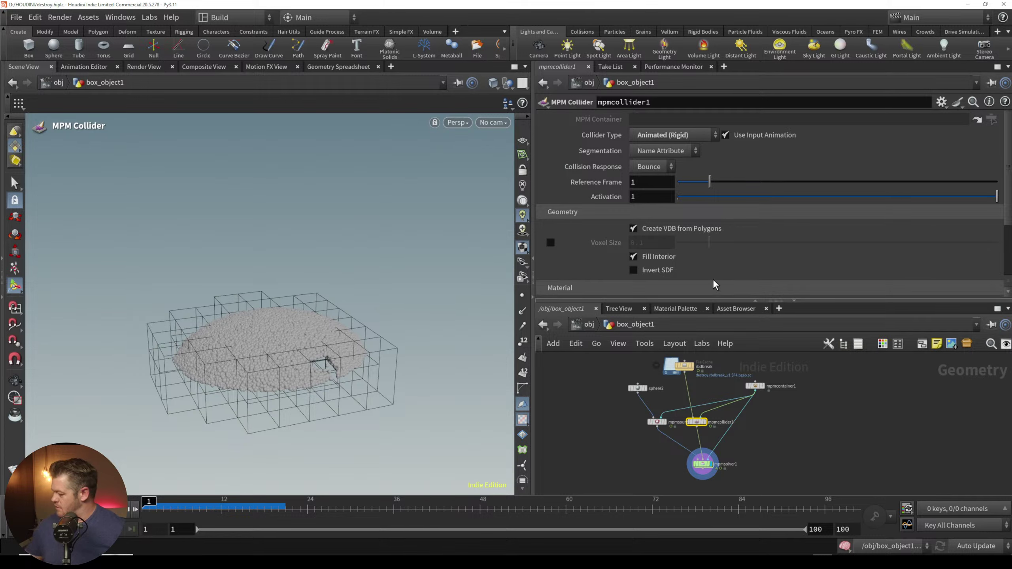
scroll(712, 279, down, 3)
drag(724, 240, 761, 243)
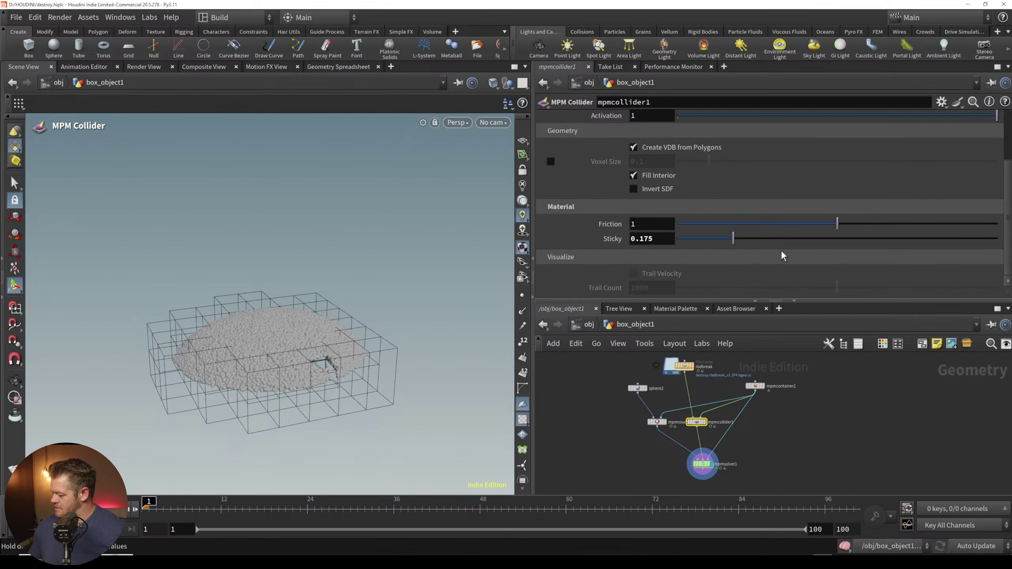
Step: Set the MPM solver's ground plane Friction to about 1.859 and its Sticky value to about 0.242
click(706, 461)
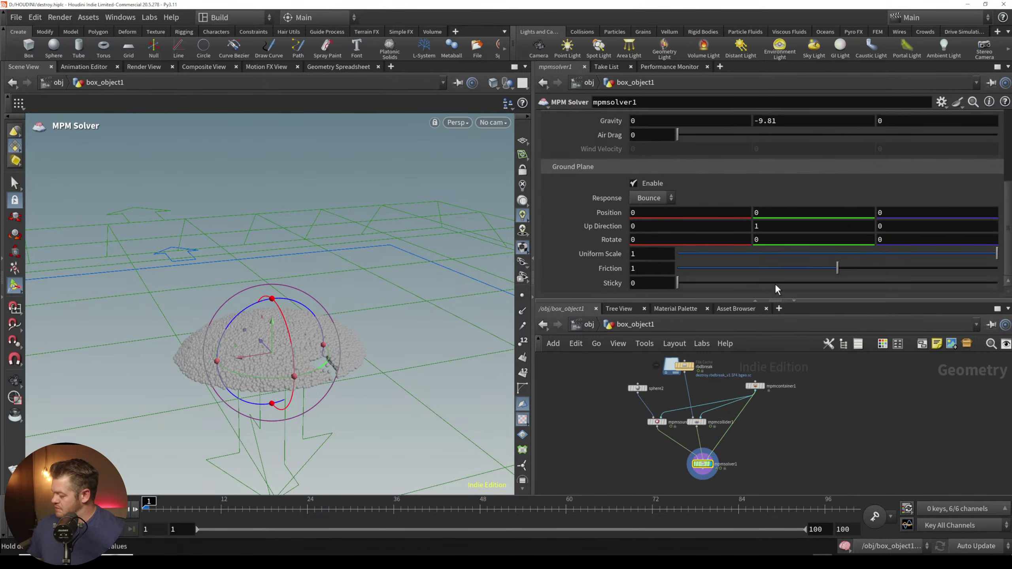
drag(927, 267, 974, 268)
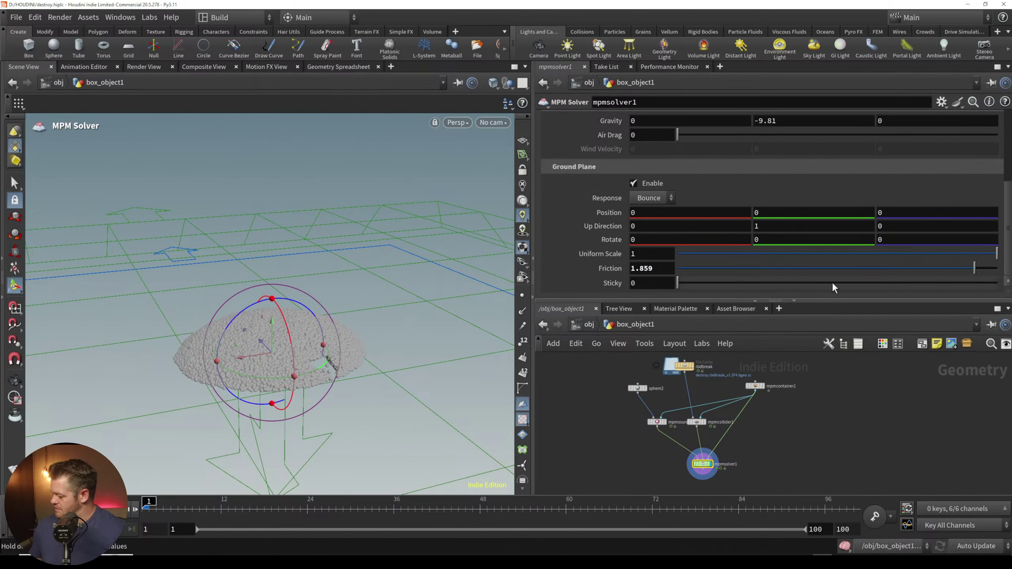
drag(728, 282, 754, 284)
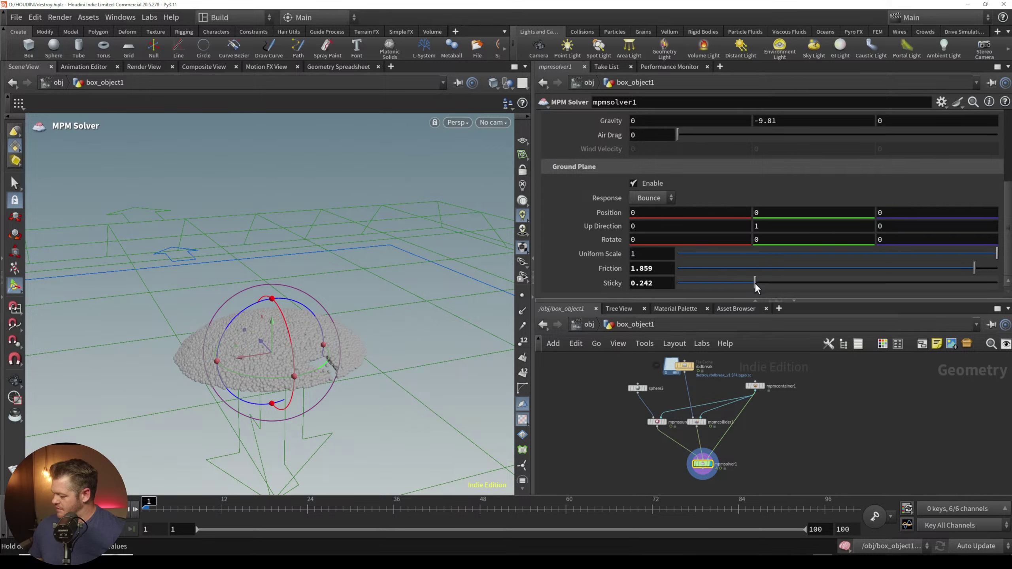
scroll(754, 283, up, 5)
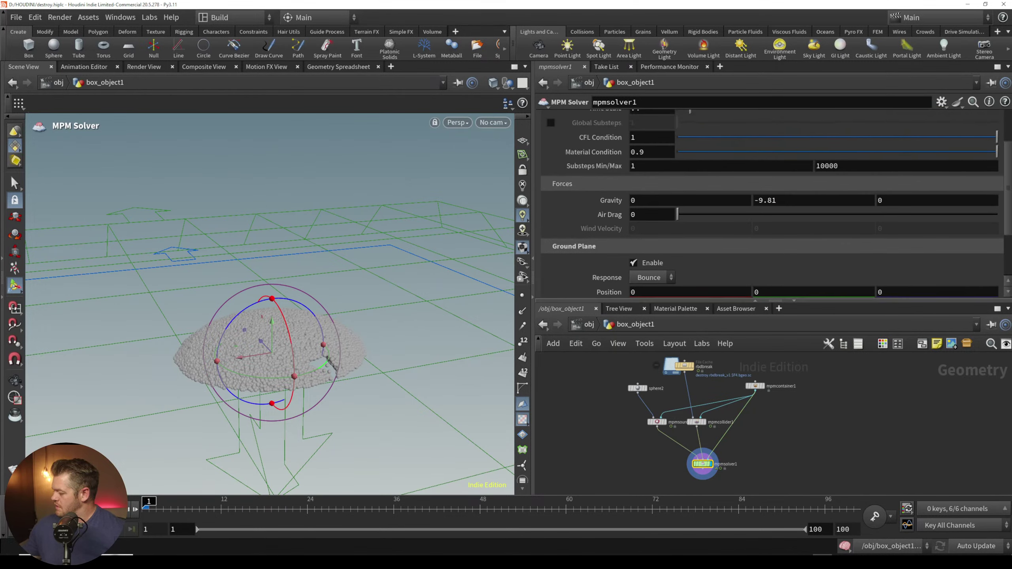
click(598, 441)
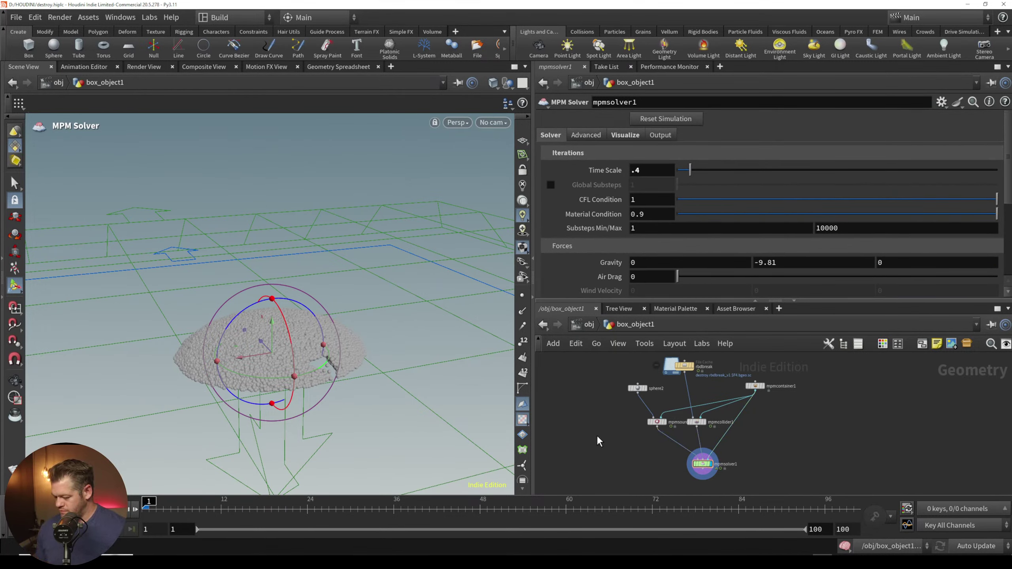
Step: Reduce the MPM source's particle display Point Scale to 0.57
click(657, 422)
scroll(881, 207, down, 4)
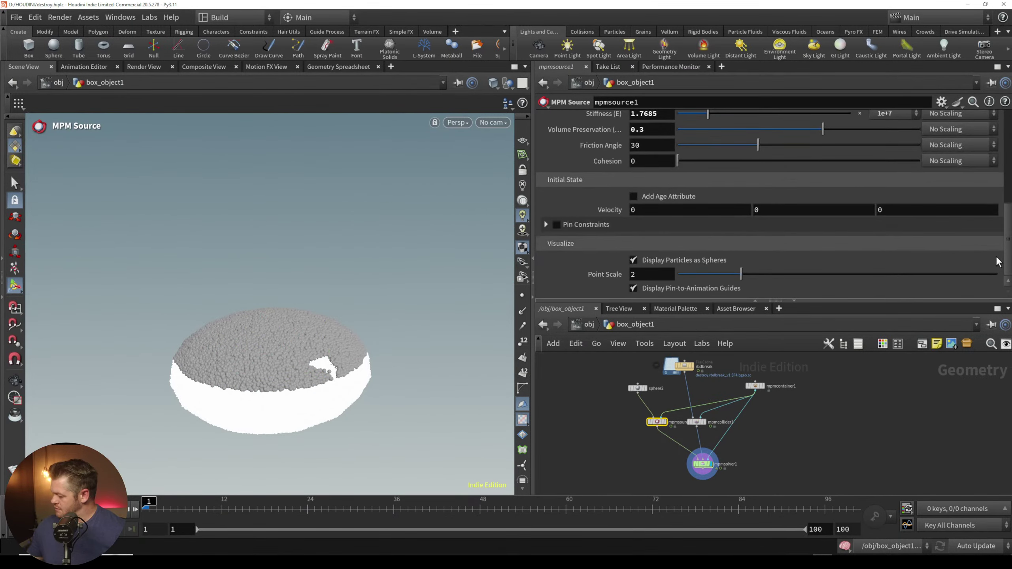
drag(741, 274, 706, 278)
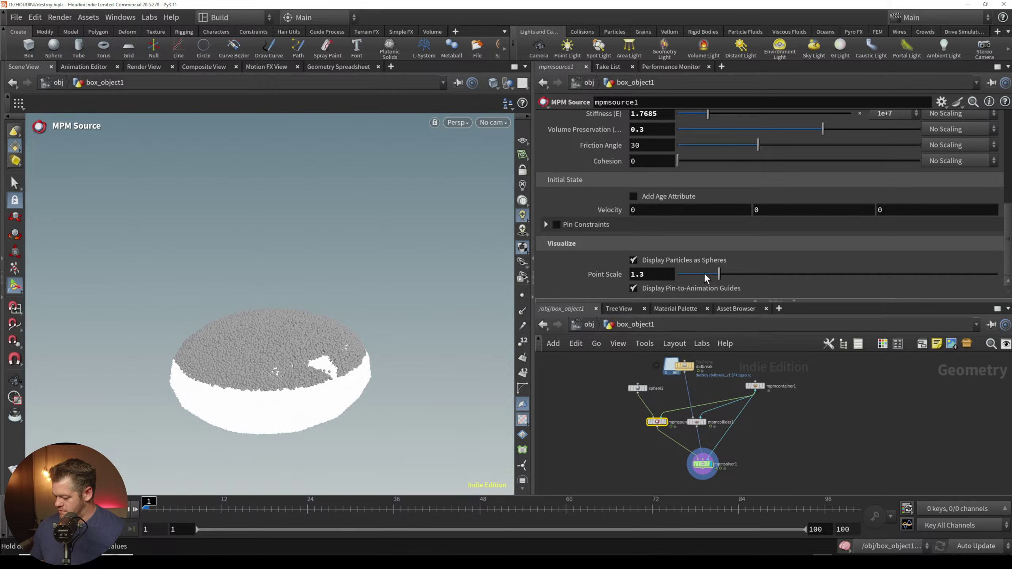
drag(694, 273, 696, 274)
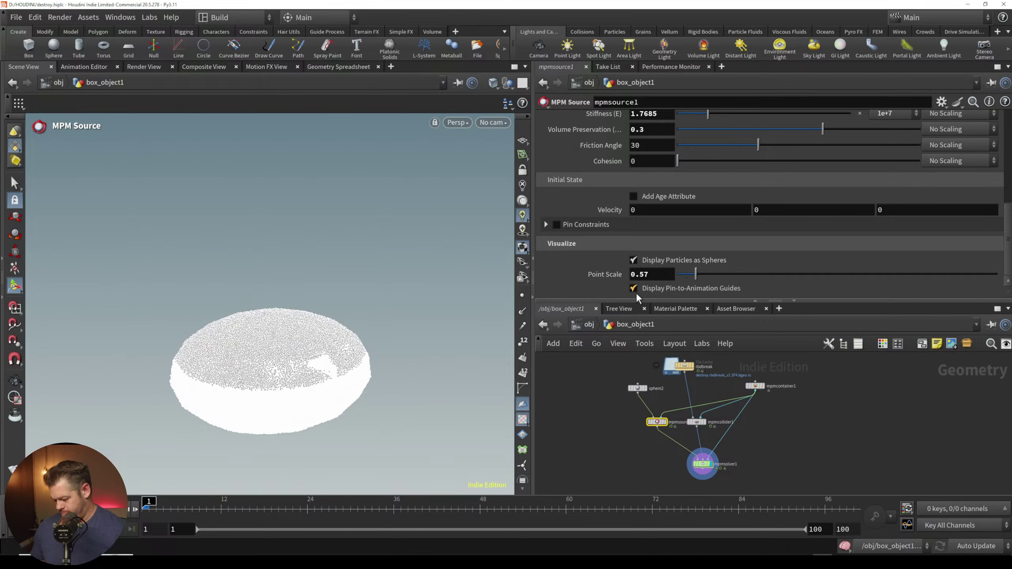
Step: Play the simulation with the smaller particle display up close, then return to the first frame
click(584, 431)
scroll(379, 303, up, 4)
alt+middle_drag(381, 355, 371, 409)
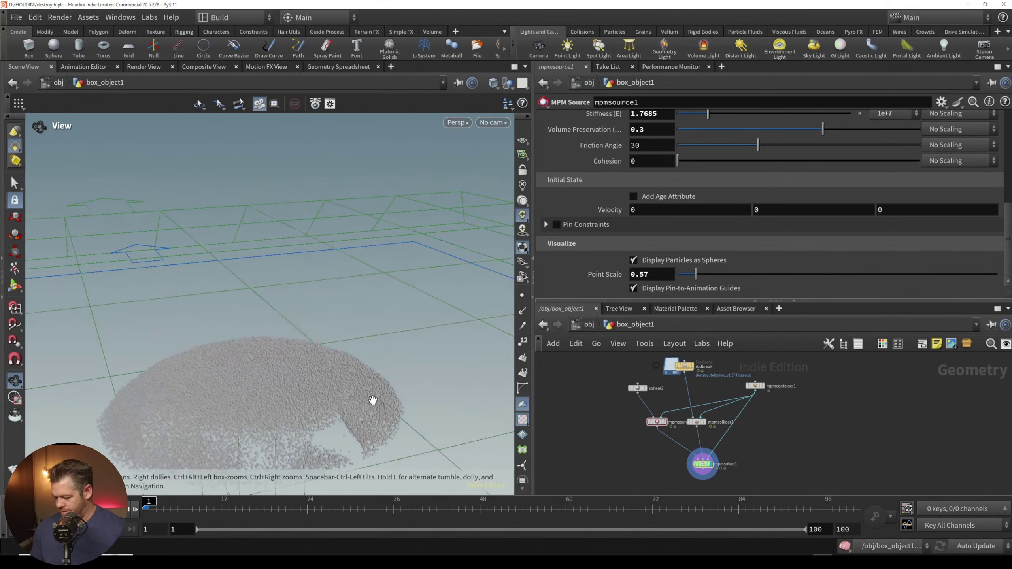
scroll(694, 283, up, 5)
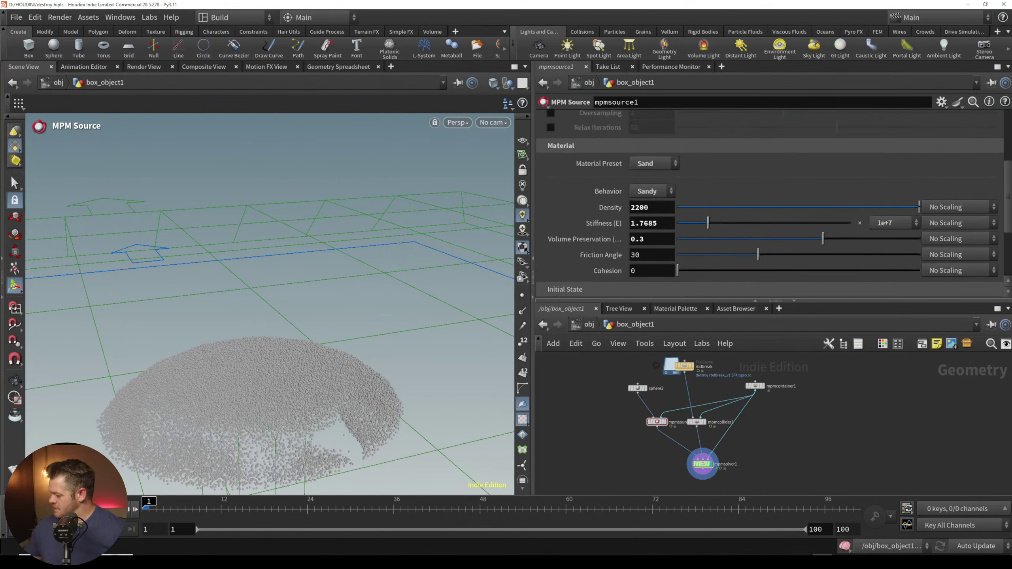
key(Up)
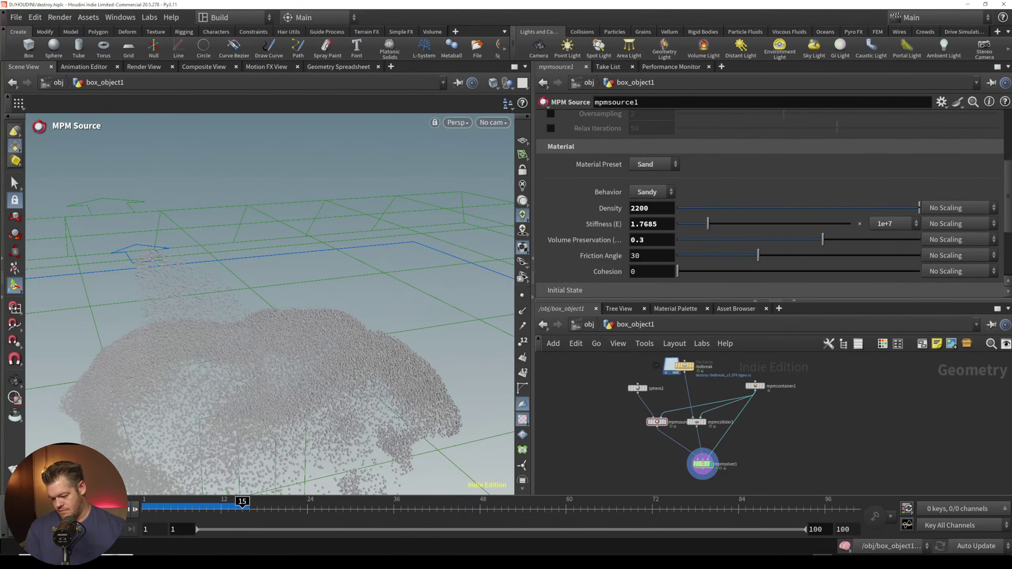
click(15, 509)
scroll(326, 301, down, 5)
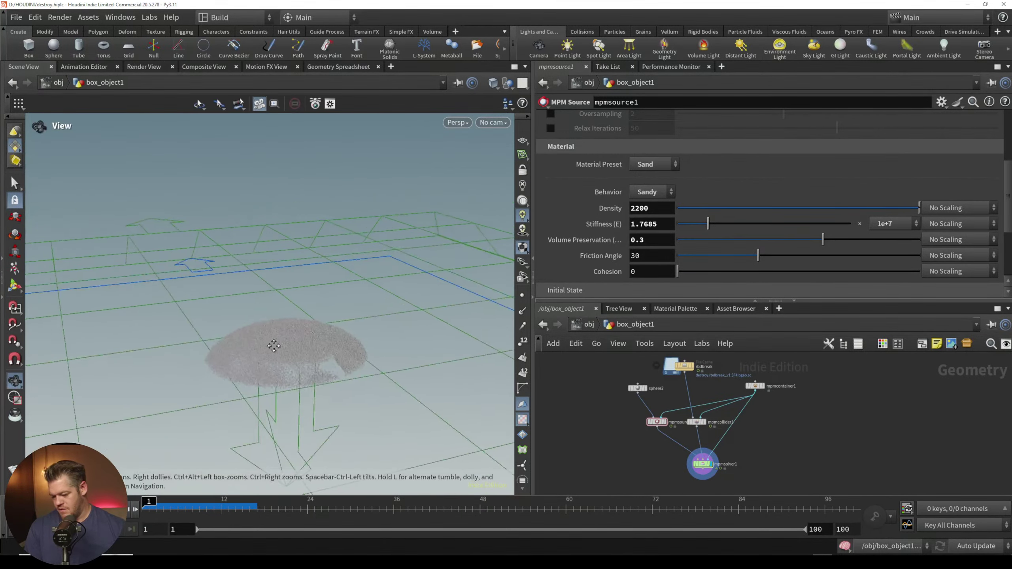
Step: Play the sand simulation from a tilted view of the ground, then return to the first frame
drag(269, 352, 257, 364)
click(59, 509)
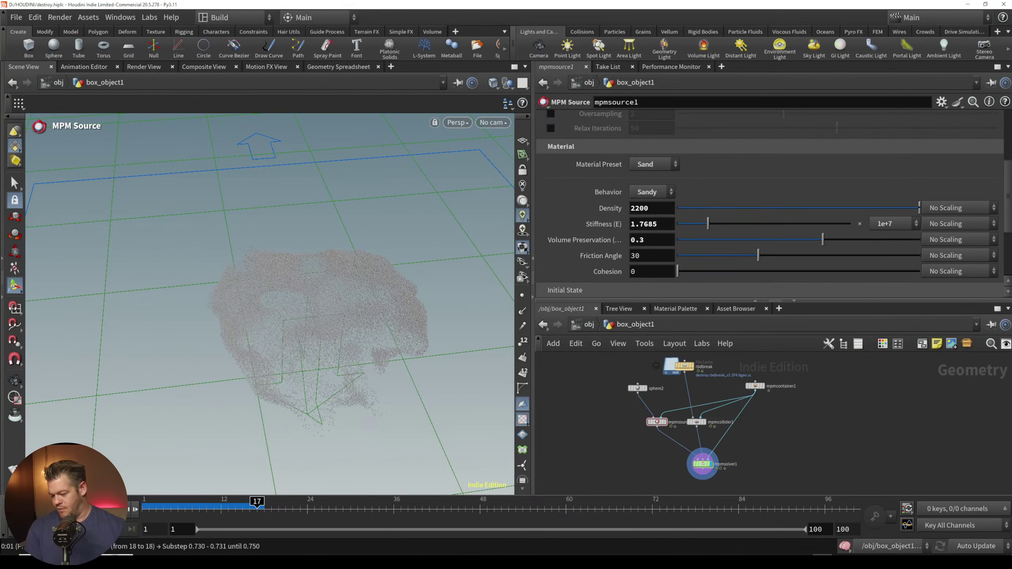
key(ctrl+Up)
Step: Set the MPM source's Point Separation to 0.01
scroll(575, 214, up, 5)
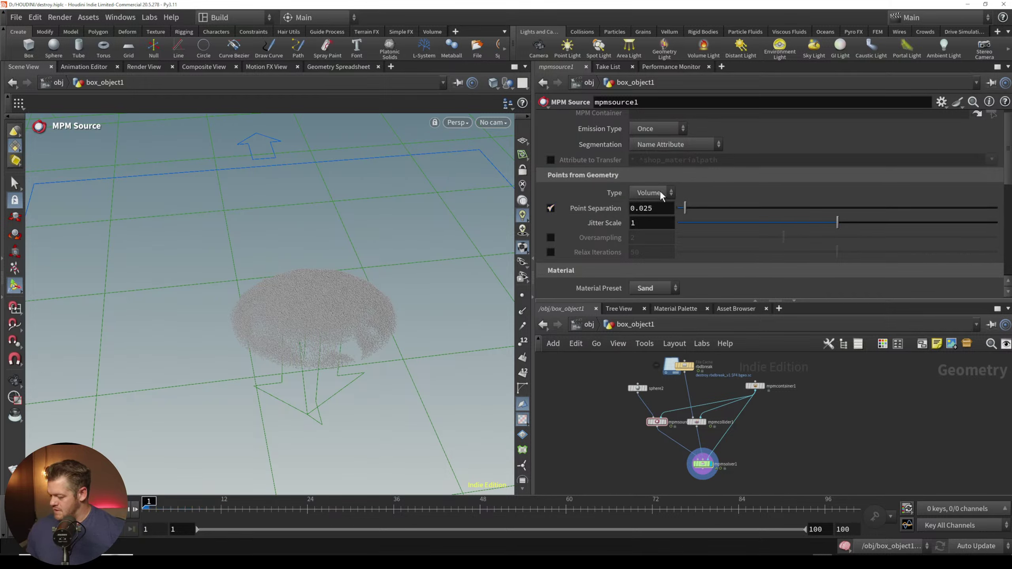
drag(658, 210, 642, 209)
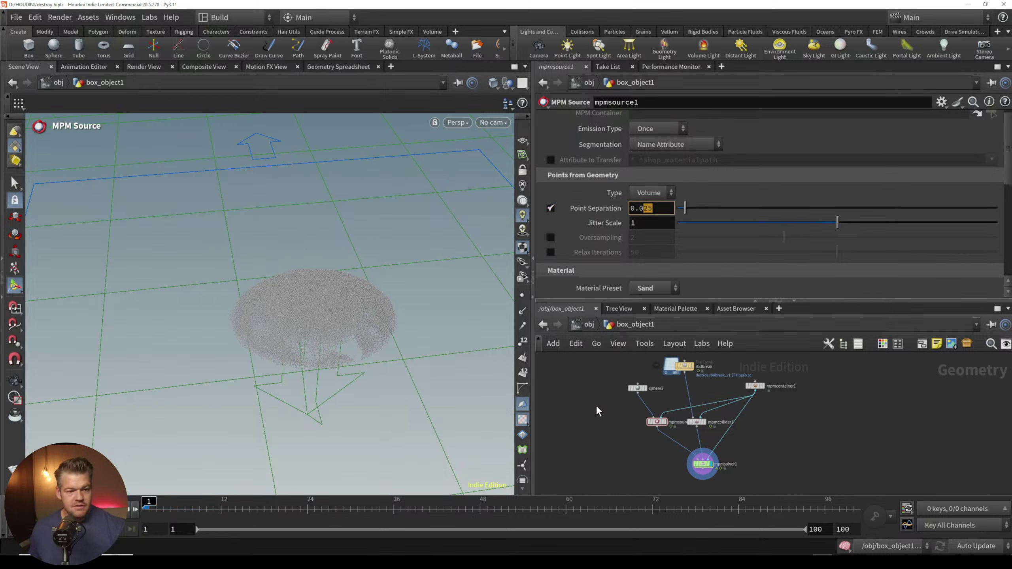
text(1)
key(Return)
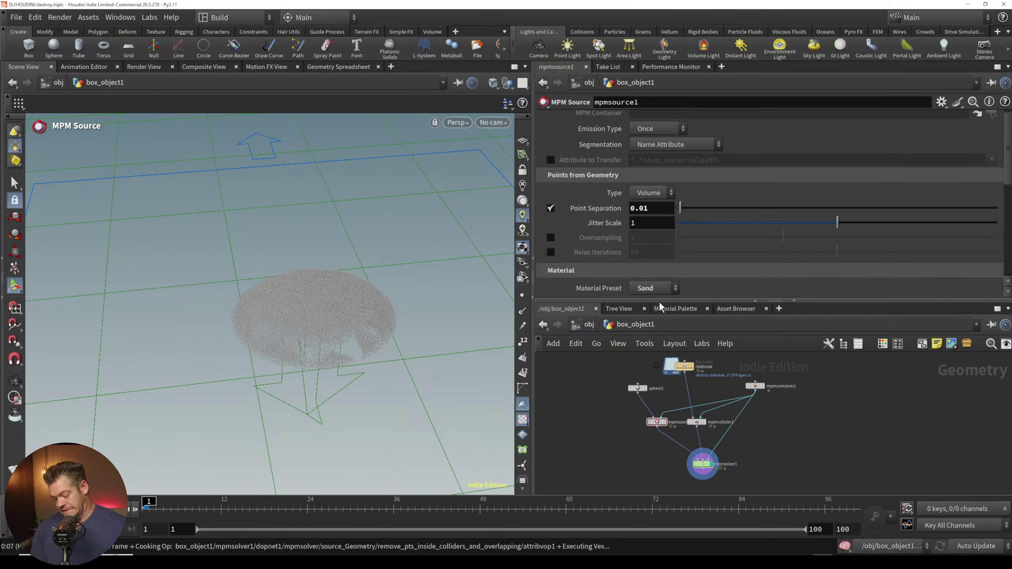
Step: Raise the MPM source's Jitter Scale to about 1.874 and inspect the denser sand from several angles
alt+drag(318, 330, 353, 287)
alt+right_drag(353, 287, 352, 236)
drag(352, 236, 303, 210)
key(Return)
click(976, 223)
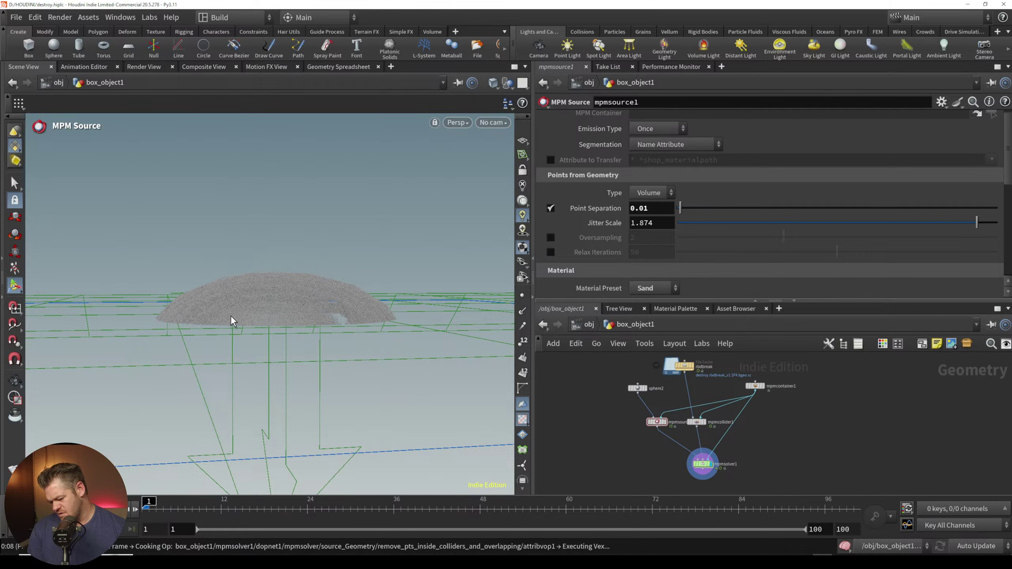
key(Escape)
mouse_move(231, 323)
mouse_down()
mouse_move(264, 355)
mouse_move(233, 319)
mouse_up()
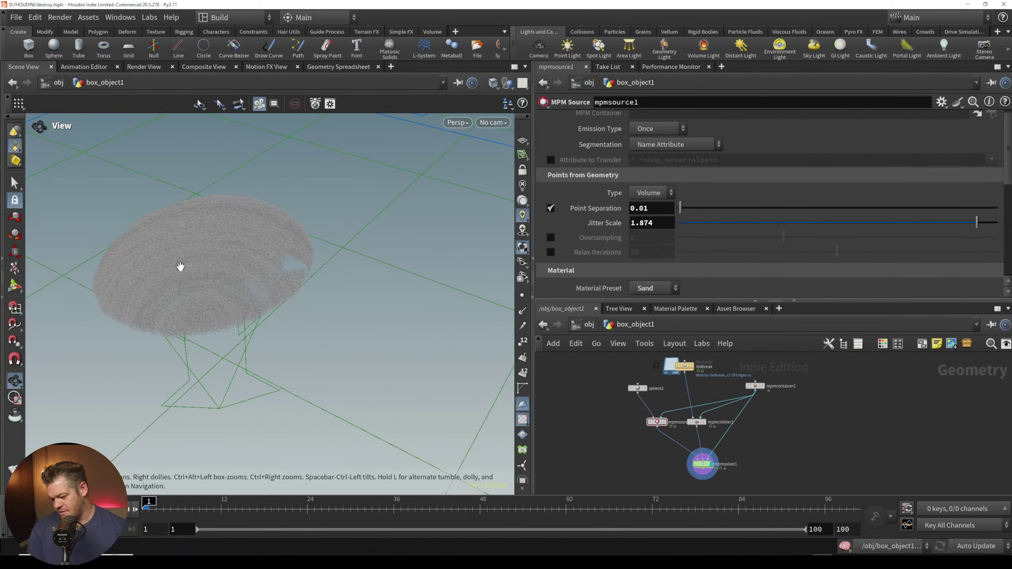
drag(217, 280, 310, 337)
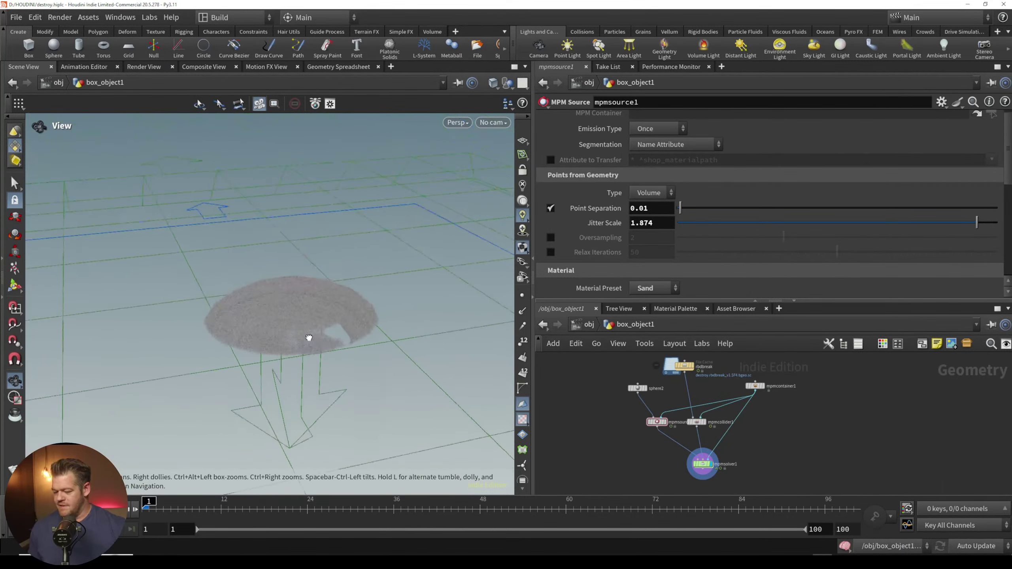
key(Return)
Step: Add a Merge node below the MPM solver and wire the solver's output into it
middle_drag(631, 454, 624, 435)
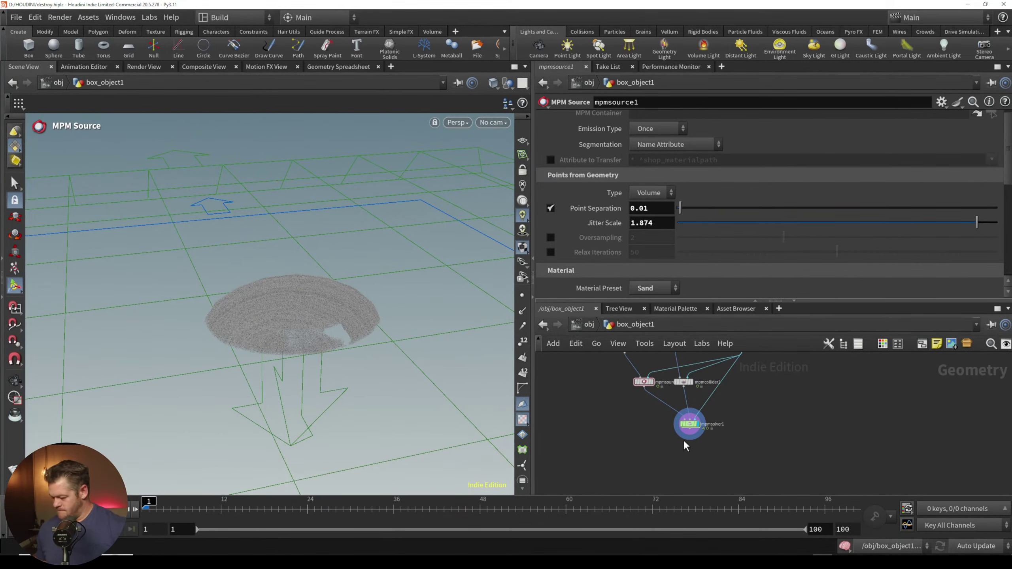
alt+middle_drag(346, 324, 333, 340)
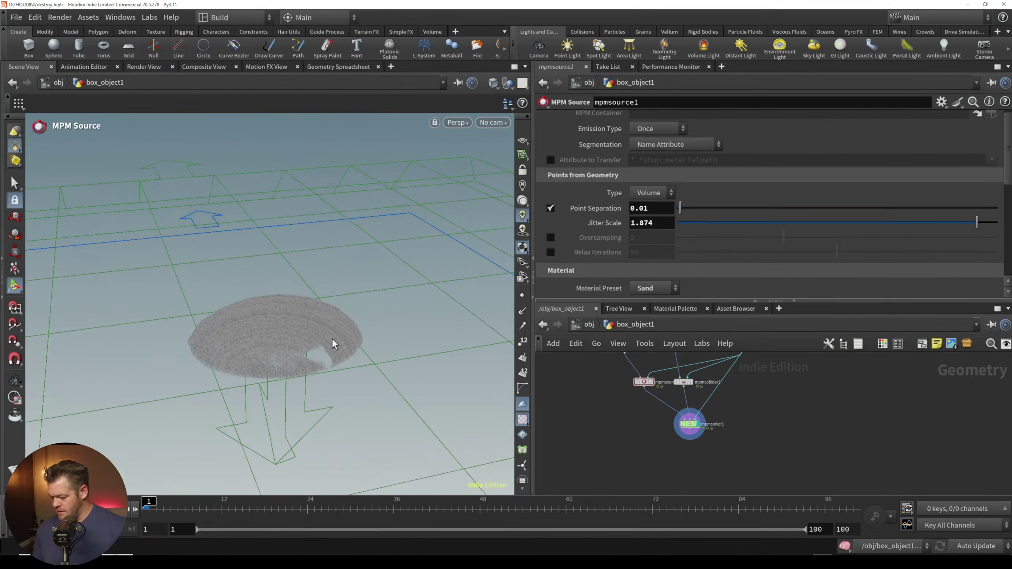
key(Tab)
text(mer)
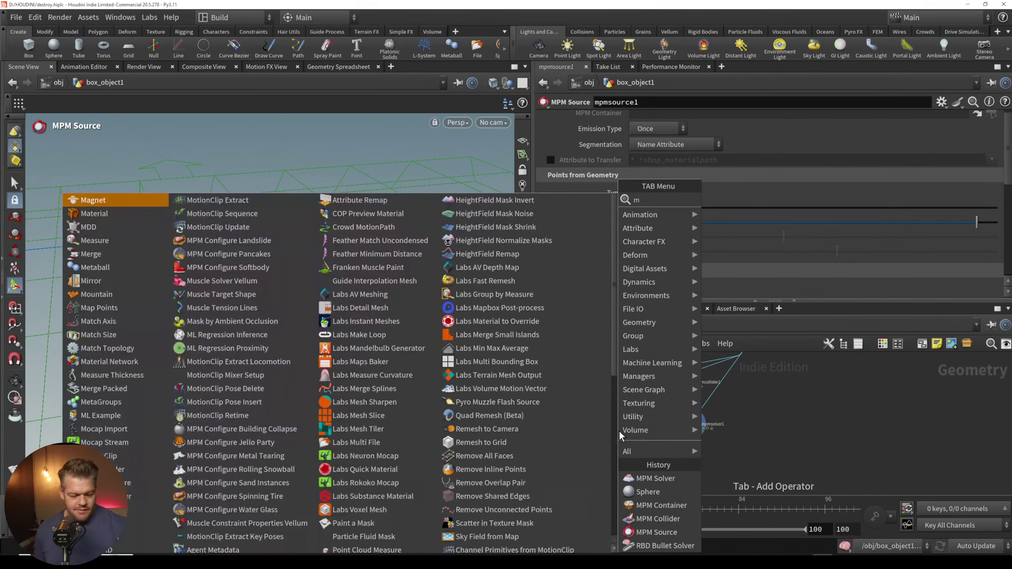
click(737, 202)
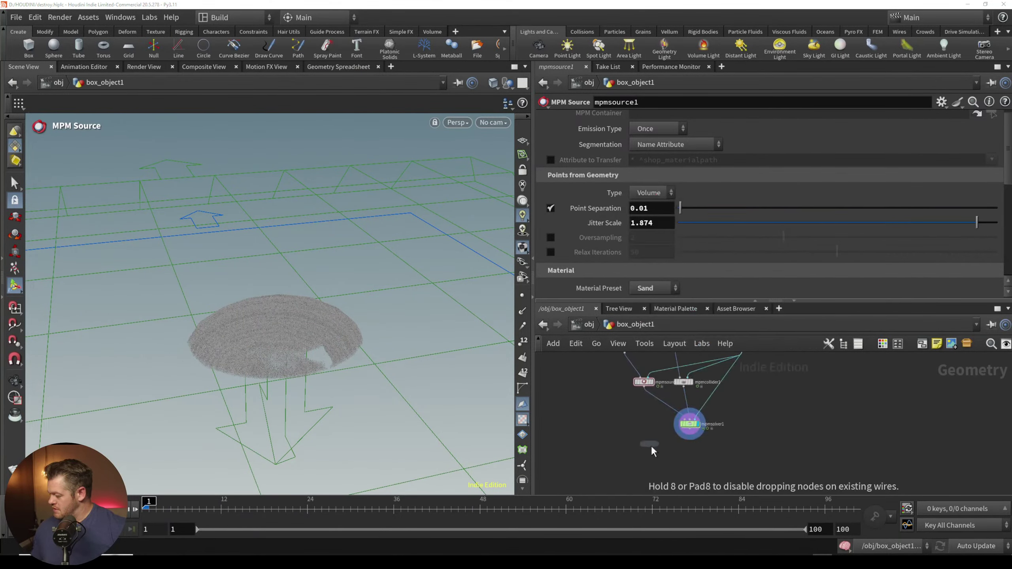
click(659, 463)
drag(689, 430, 659, 458)
scroll(640, 419, down, 3)
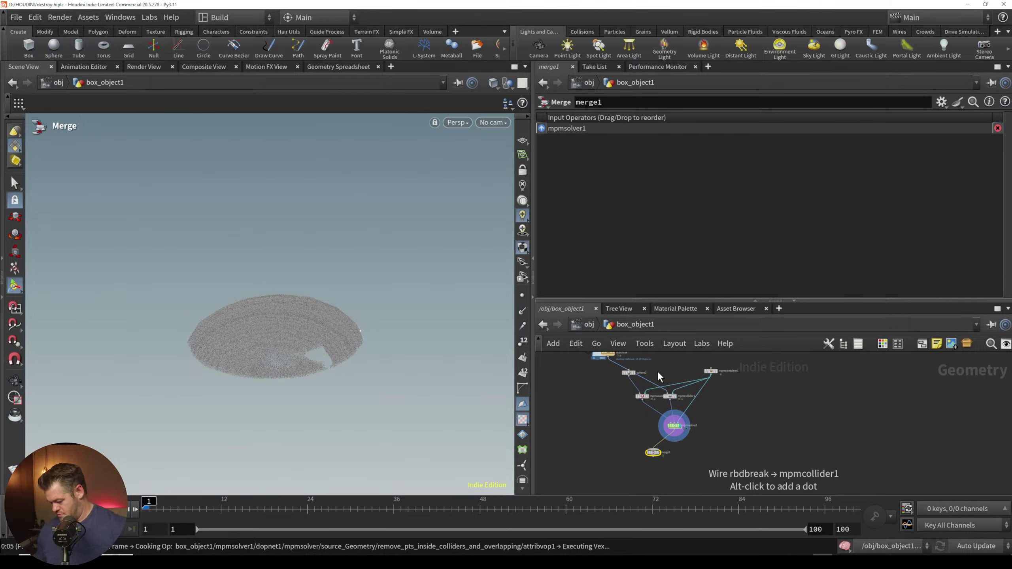
Step: Wire the rbdbreak file cache into the Merge node as its second input and display the merged result
scroll(658, 377, up, 3)
key(Tab)
key(Escape)
mouse_move(627, 401)
middle_down()
mouse_move(606, 444)
mouse_move(641, 416)
mouse_move(622, 417)
middle_up()
scroll(621, 416, down, 5)
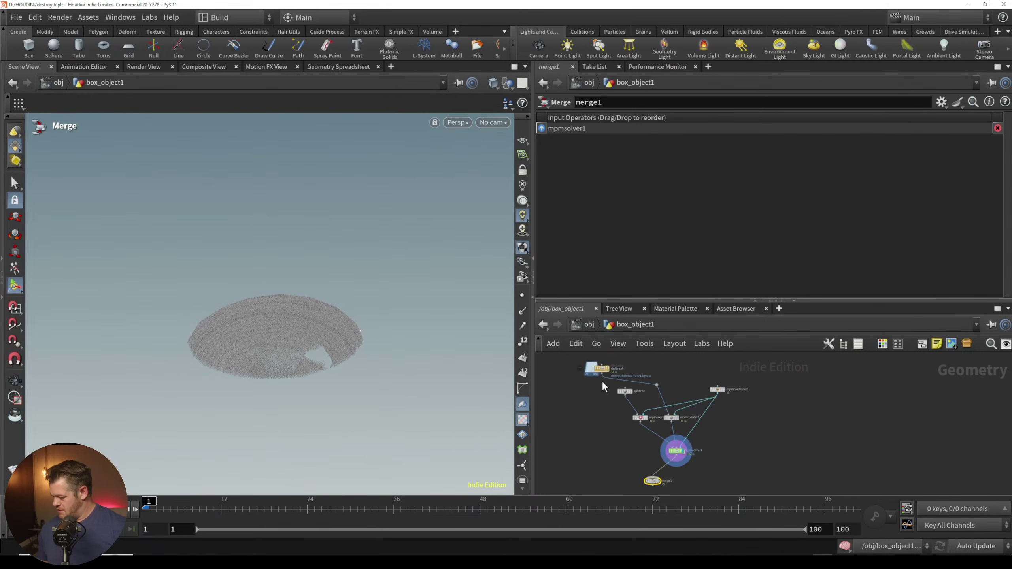
drag(602, 375, 652, 478)
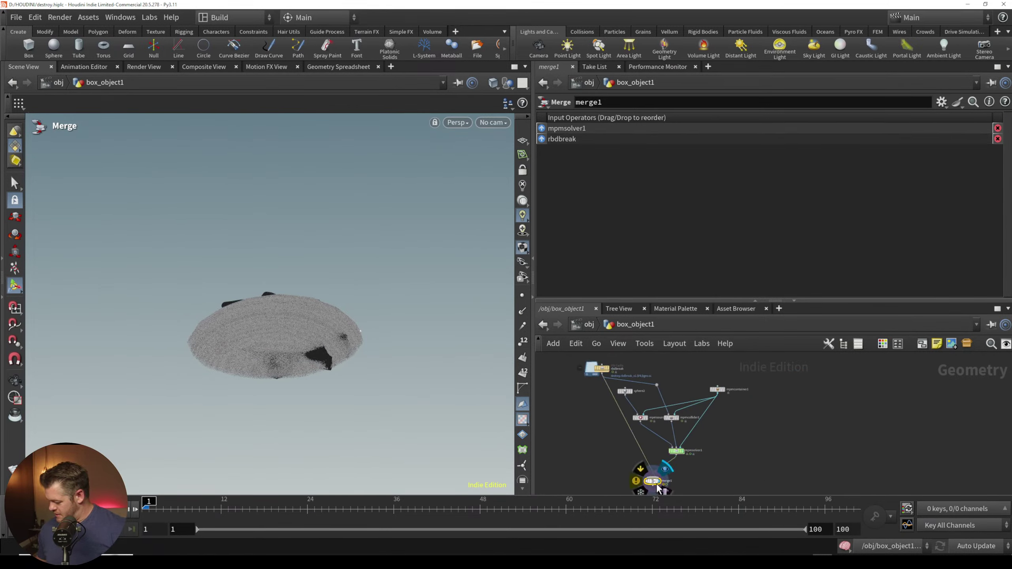
Step: Switch the viewport background color scheme to Dark
alt+drag(313, 348, 300, 371)
alt+right_drag(315, 343, 326, 328)
drag(325, 329, 291, 378)
key(d)
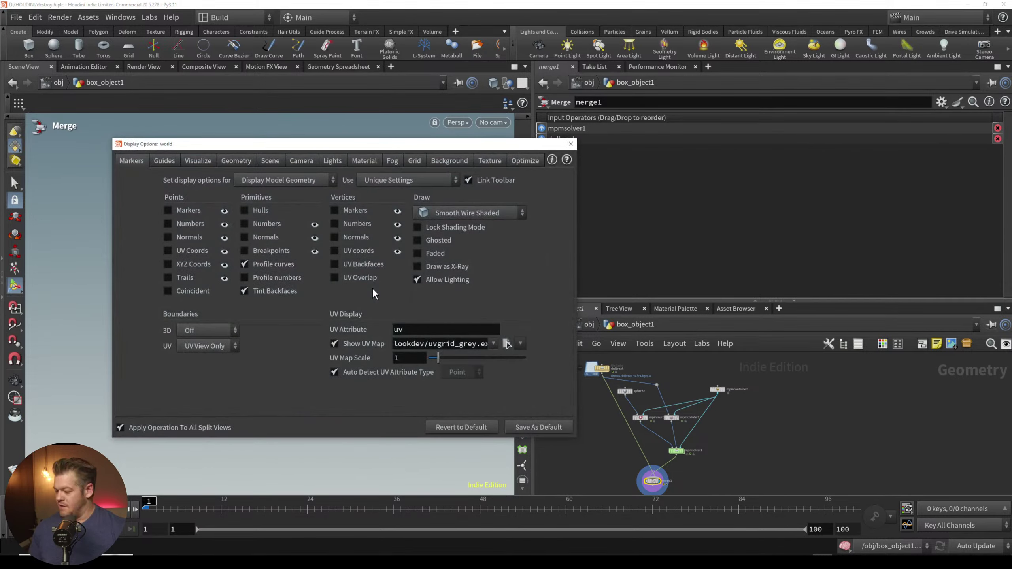
click(449, 160)
click(236, 181)
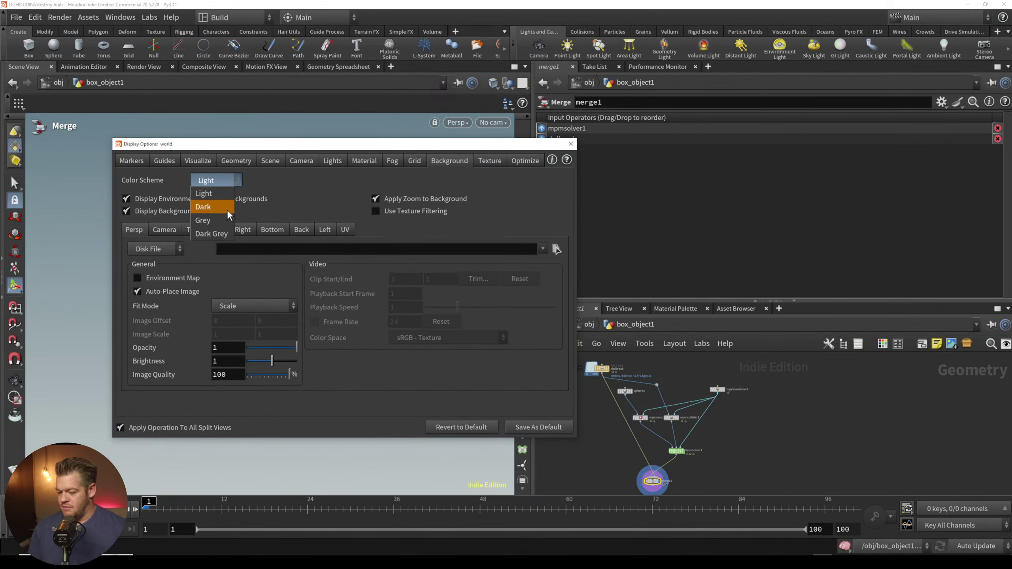
click(230, 203)
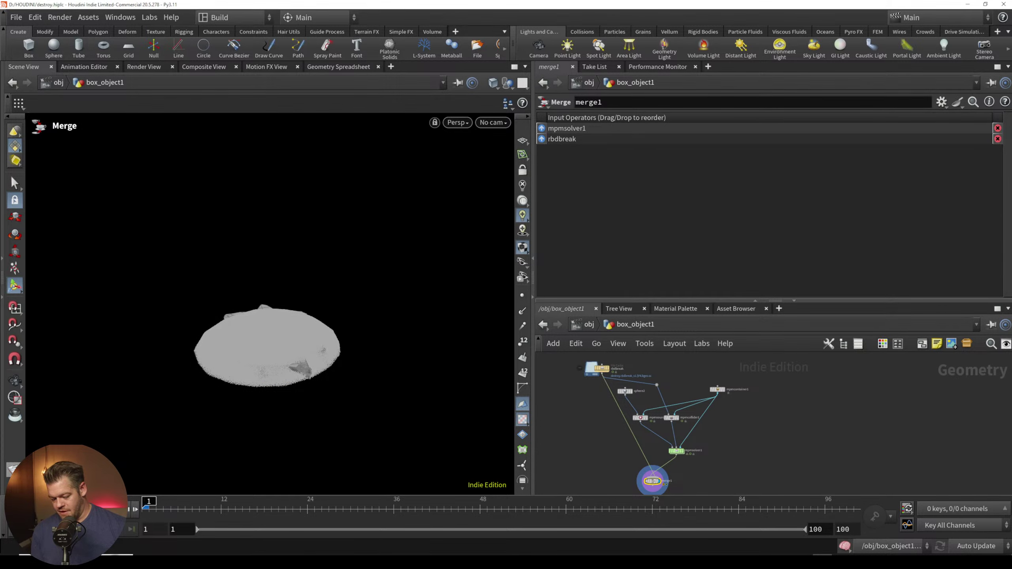
Step: Turn off the fixed flipbook resolution and start a flipbook render of the merged simulation
click(72, 474)
drag(167, 278, 468, 122)
click(420, 175)
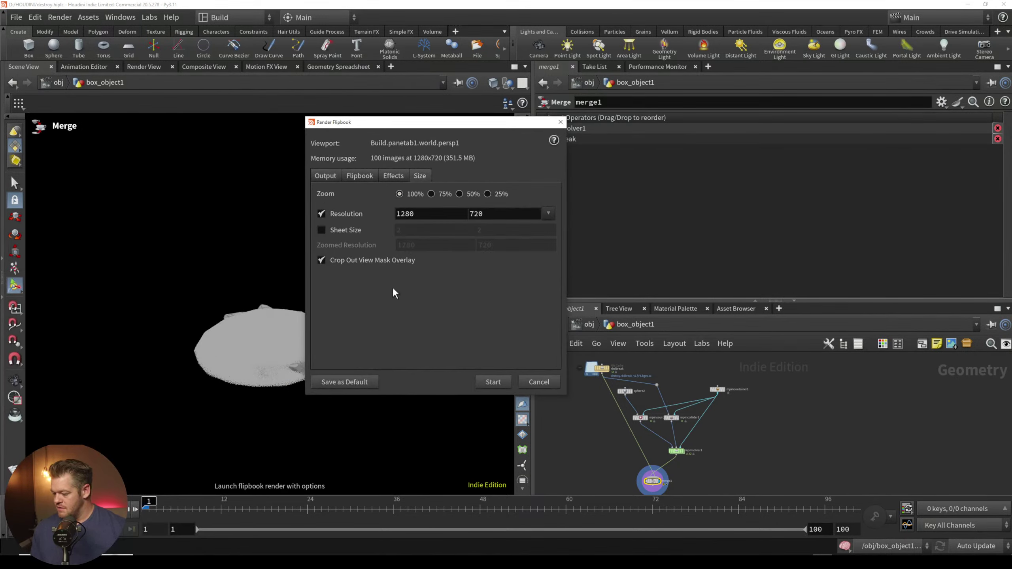
click(321, 214)
click(560, 122)
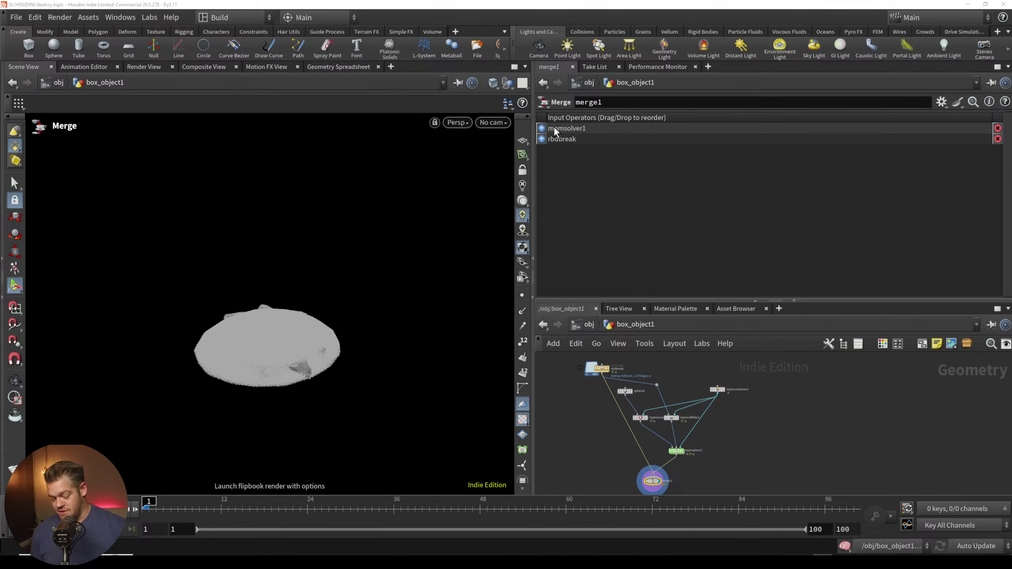
click(13, 470)
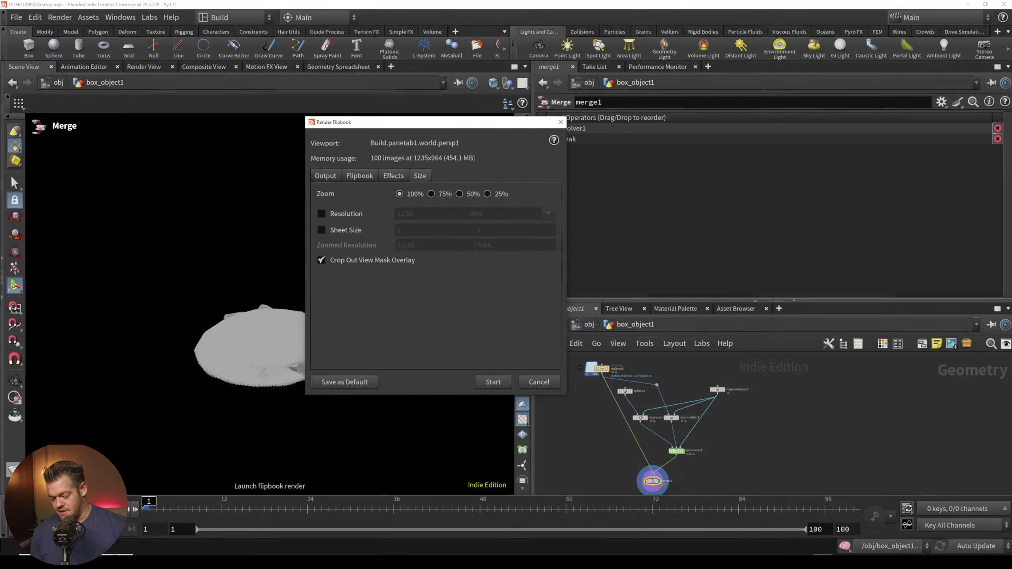
click(493, 381)
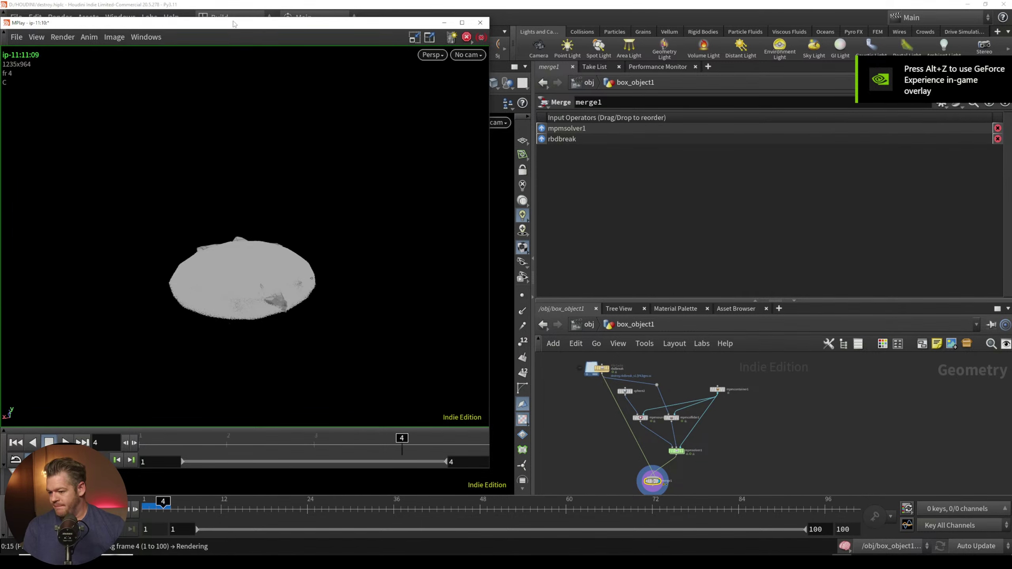
drag(238, 28, 409, 25)
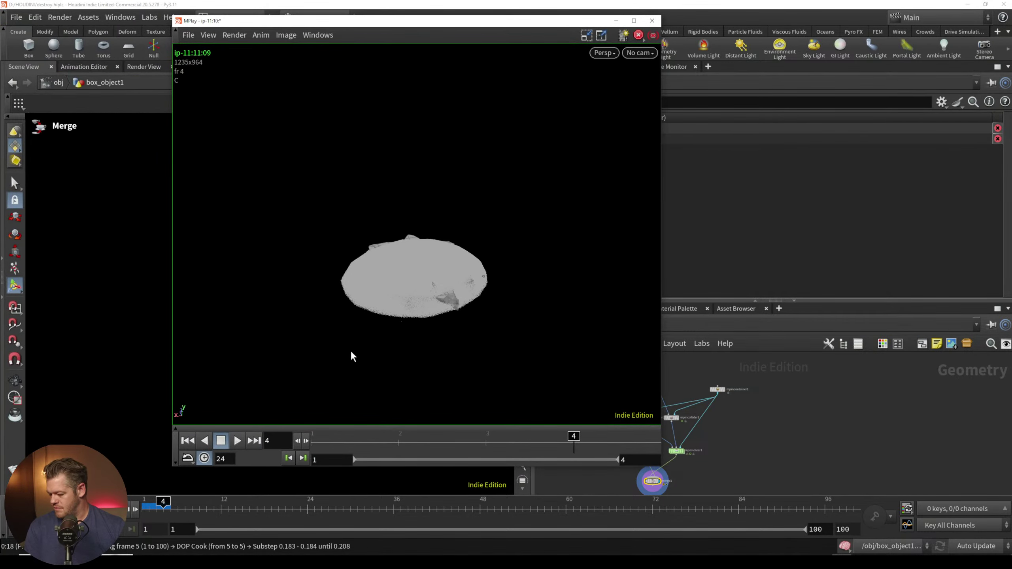
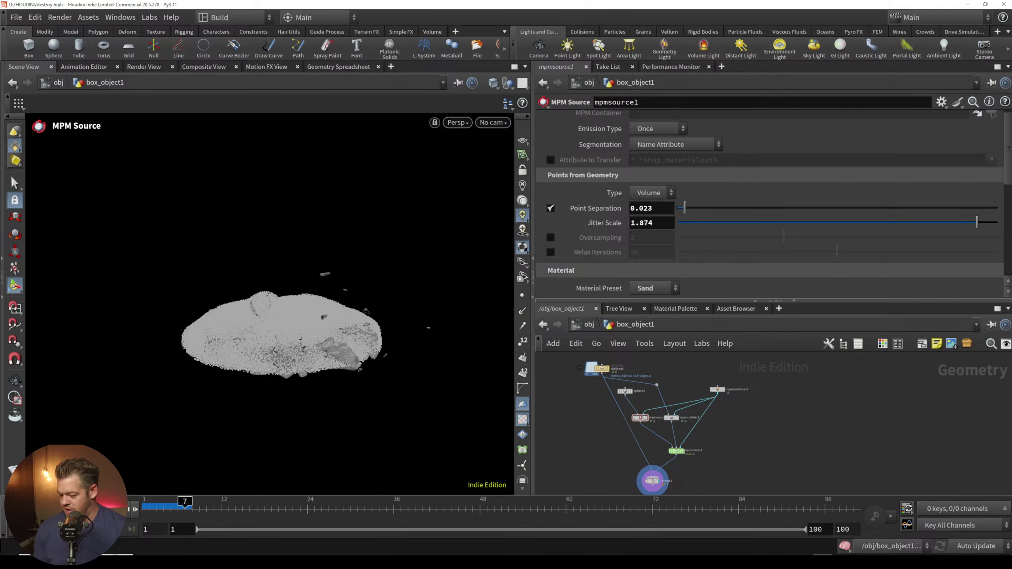
Step: Return to the first frame and set the MPM source's Point Separation to 0.04
key(ctrl+Up)
drag(655, 211, 643, 213)
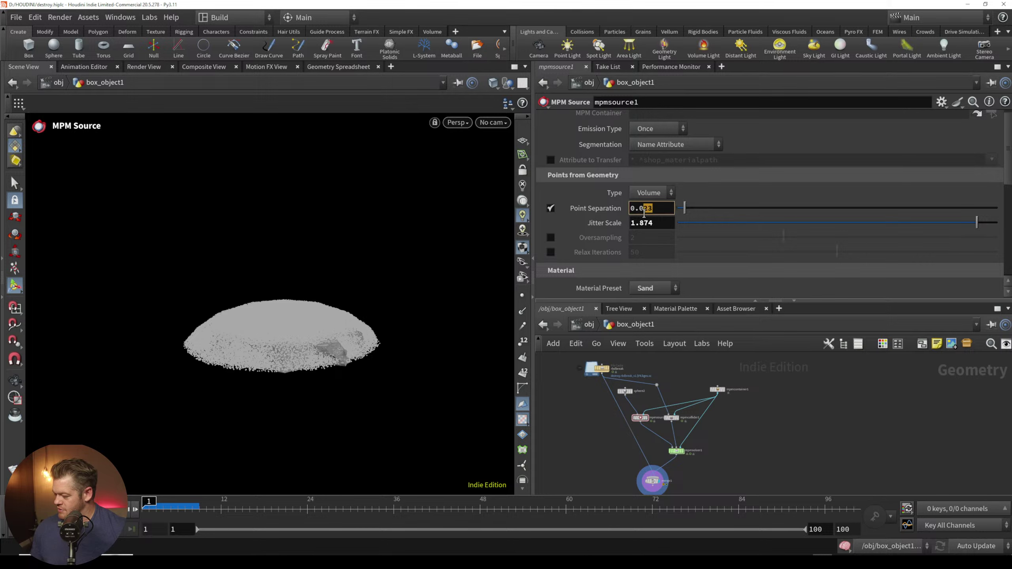
text(4)
key(Return)
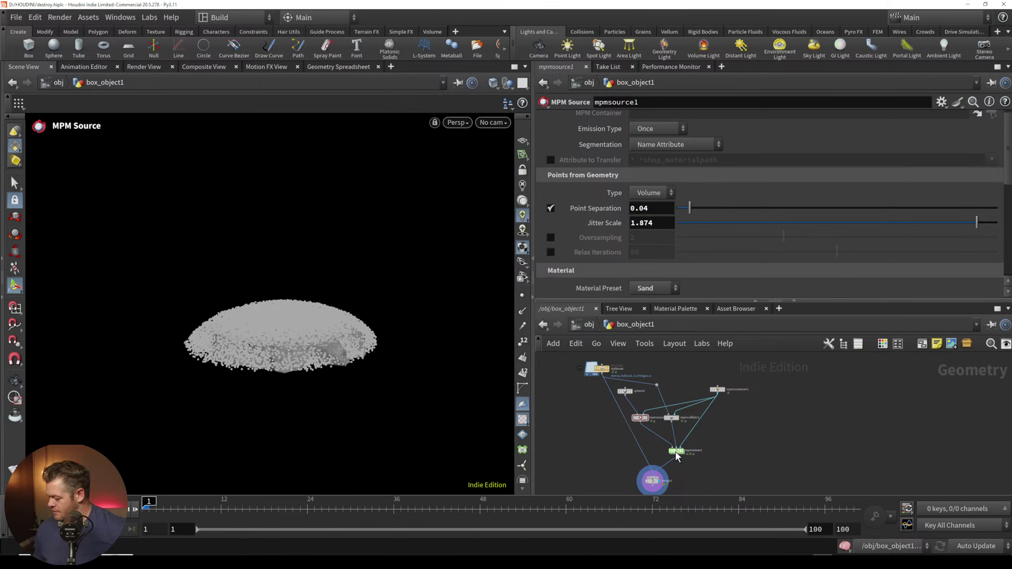
Step: Review the MPM solver's advanced simulation and OpenCL options, then return to its iteration and force settings
click(676, 453)
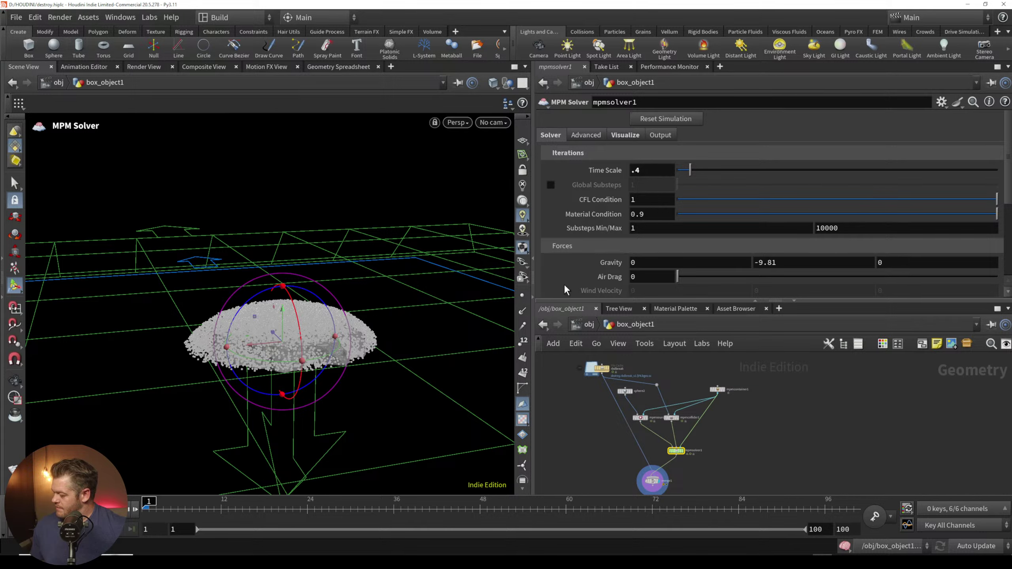
click(585, 136)
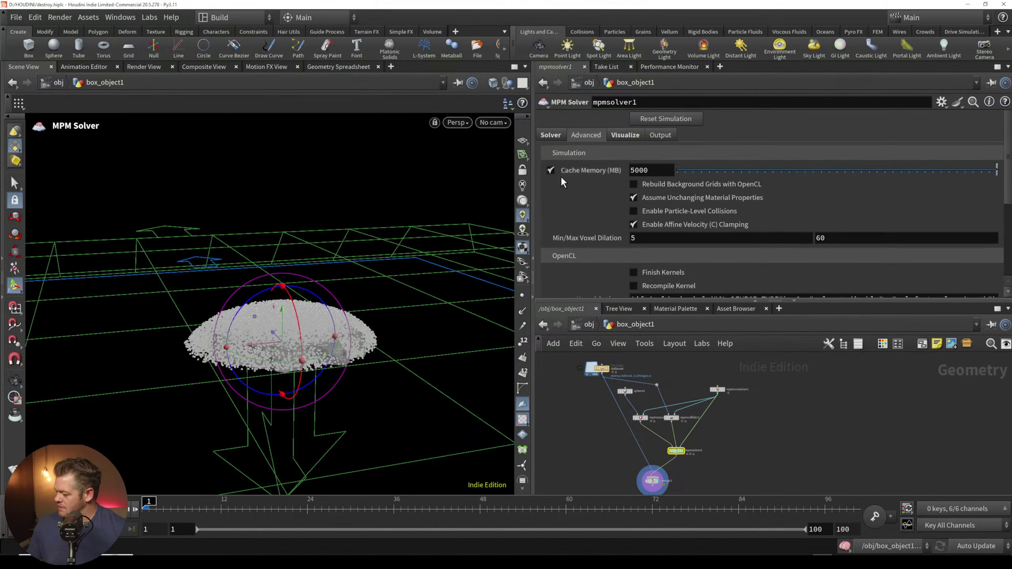
scroll(653, 245, down, 4)
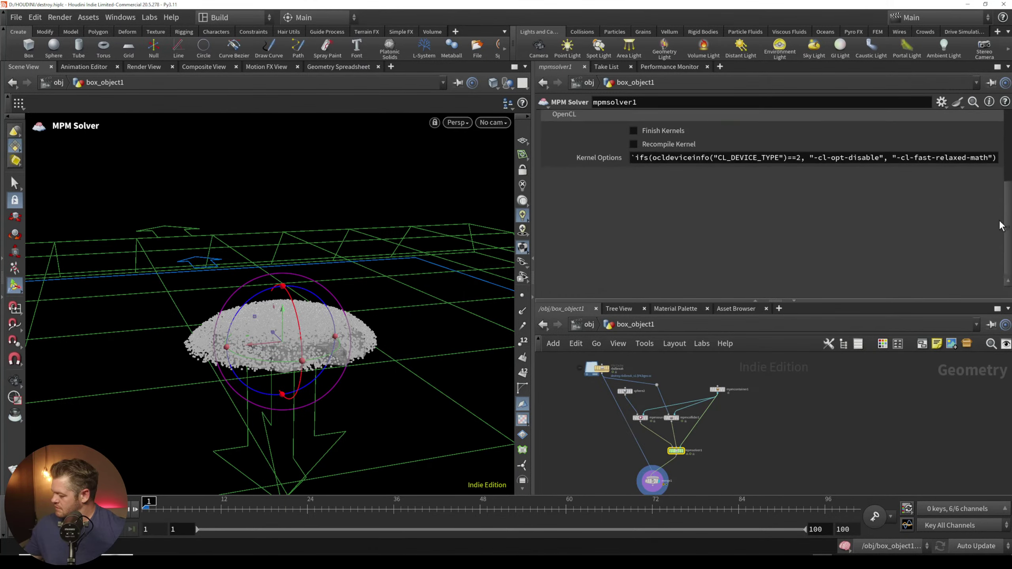
scroll(638, 219, up, 4)
click(554, 136)
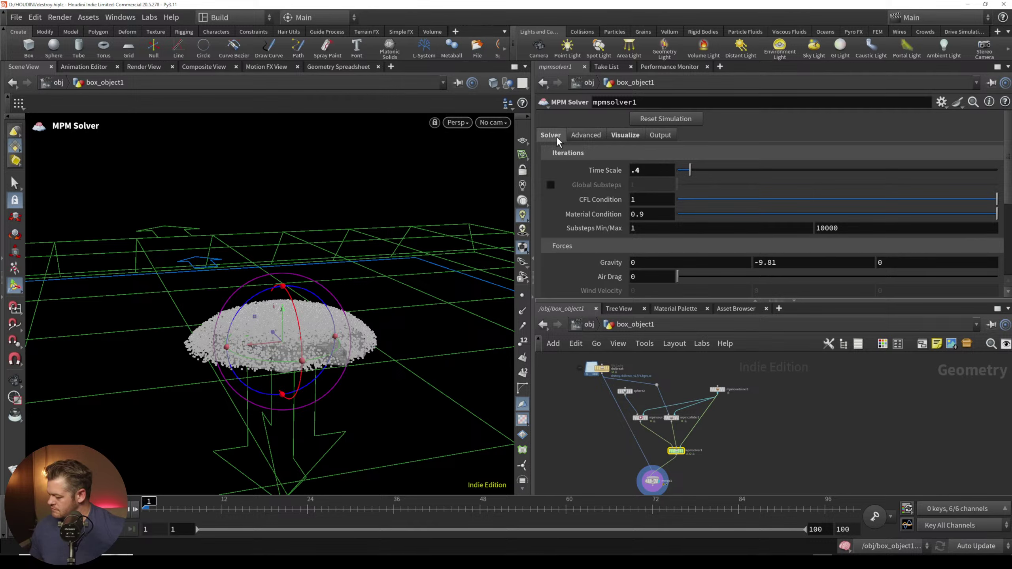
Step: Set the Global Substeps of the RBD Bullet Solver to 3
middle_drag(596, 391, 590, 475)
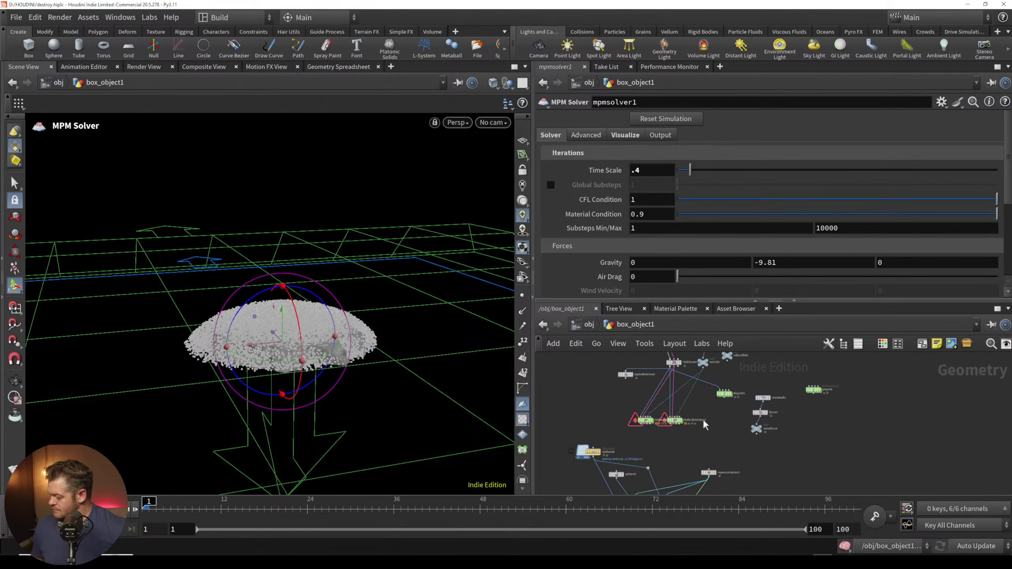
click(680, 425)
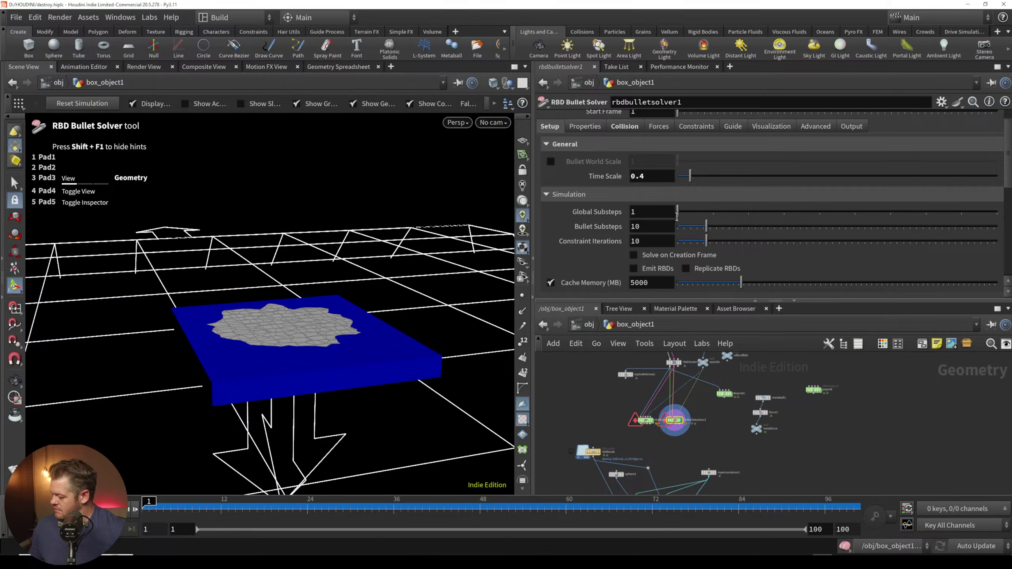
drag(719, 217, 748, 216)
alt+right_drag(346, 309, 341, 346)
Step: Wire the RBD Bullet Solver's output into the rbdbreak file cache and display the cache
drag(622, 440, 669, 430)
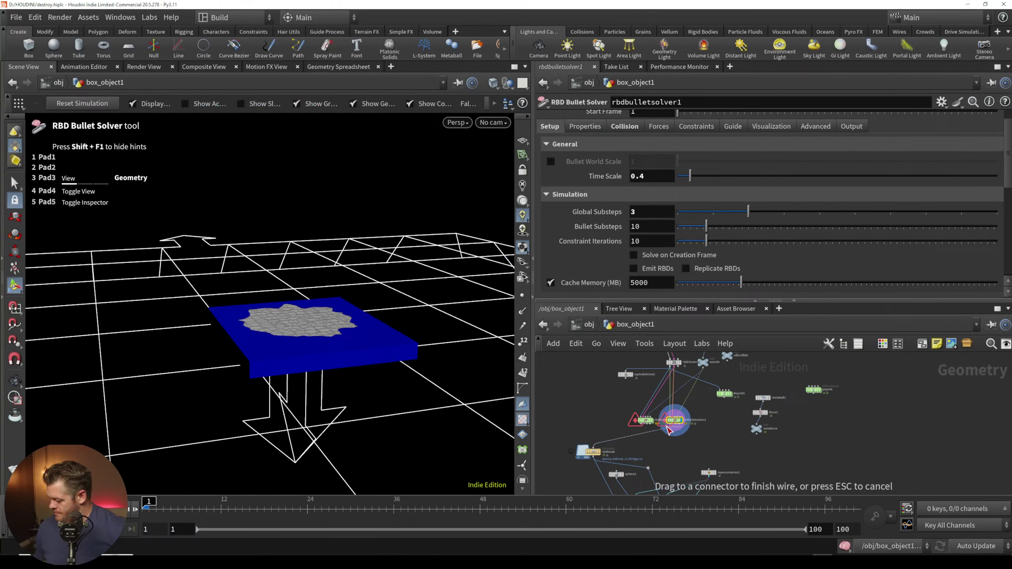
click(670, 428)
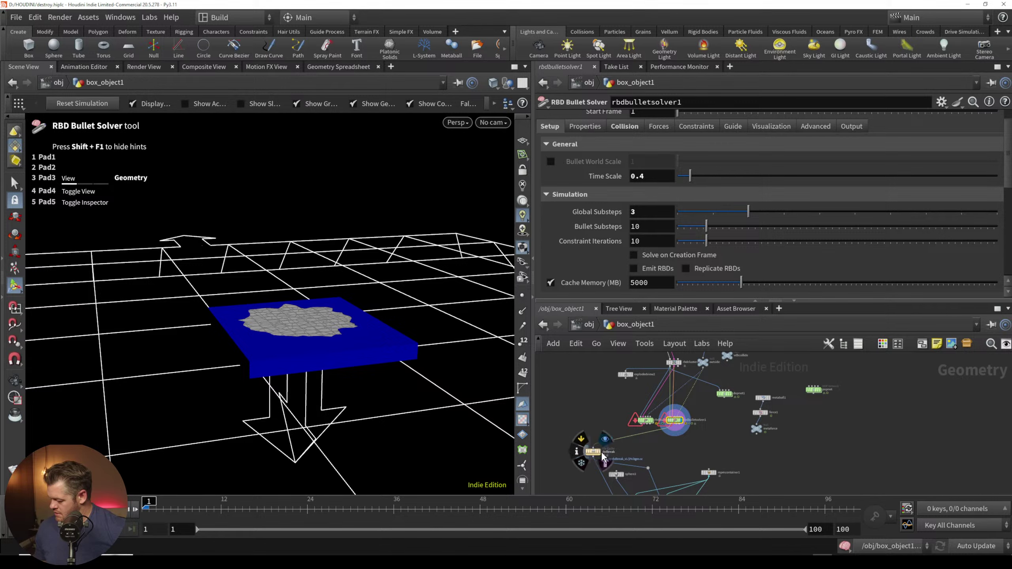
click(594, 453)
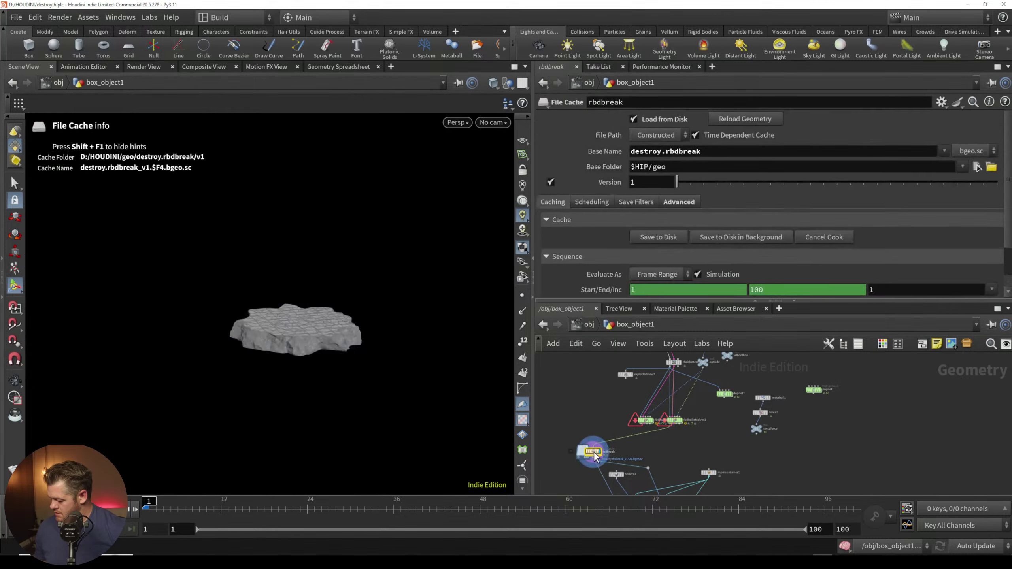
click(675, 421)
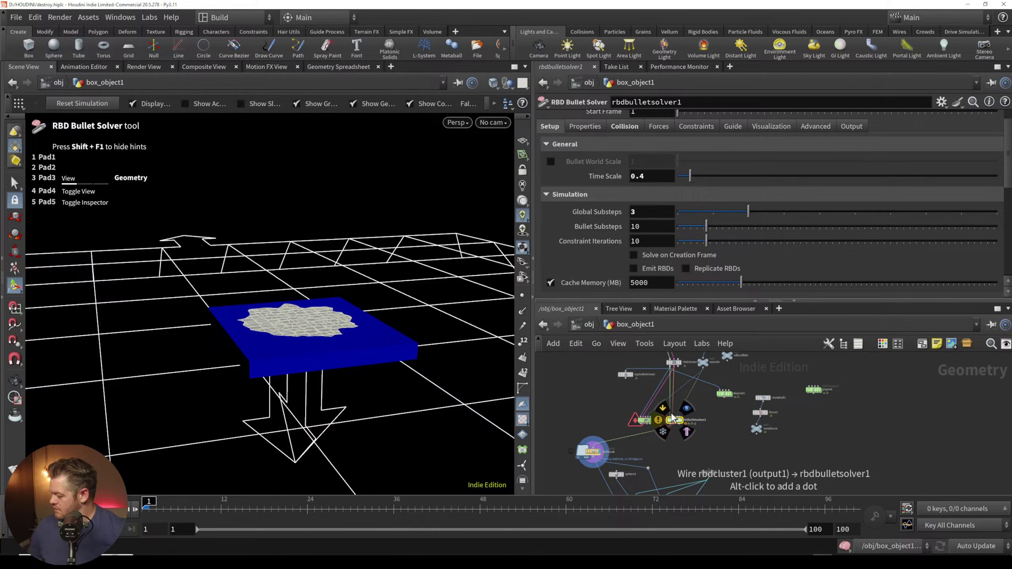
Step: Check the RBD Bullet Solver's sleeping settings, then save the rbdbreak file cache to disk
drag(1008, 163, 1008, 126)
click(582, 149)
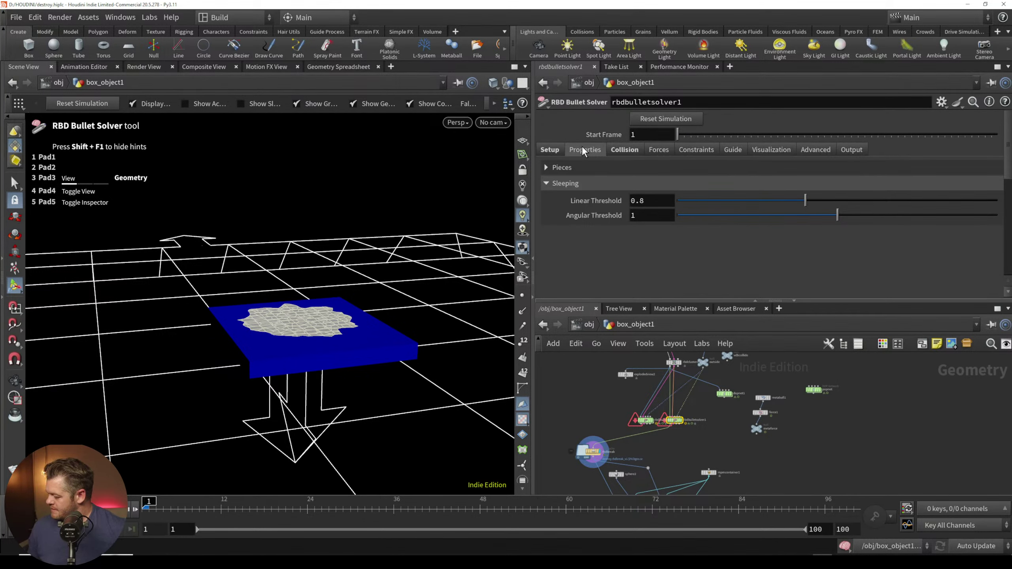
click(554, 149)
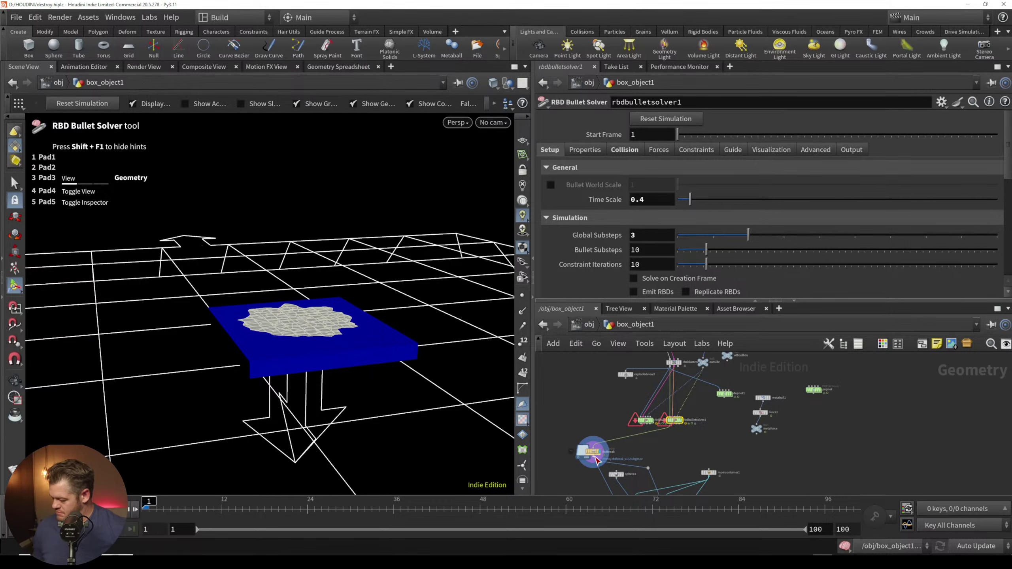
click(592, 451)
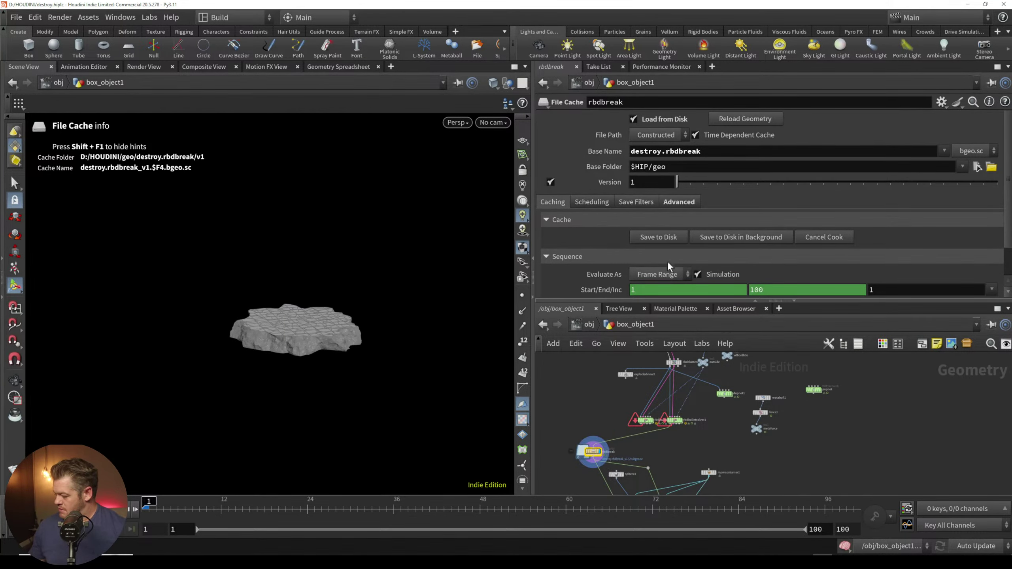
click(669, 241)
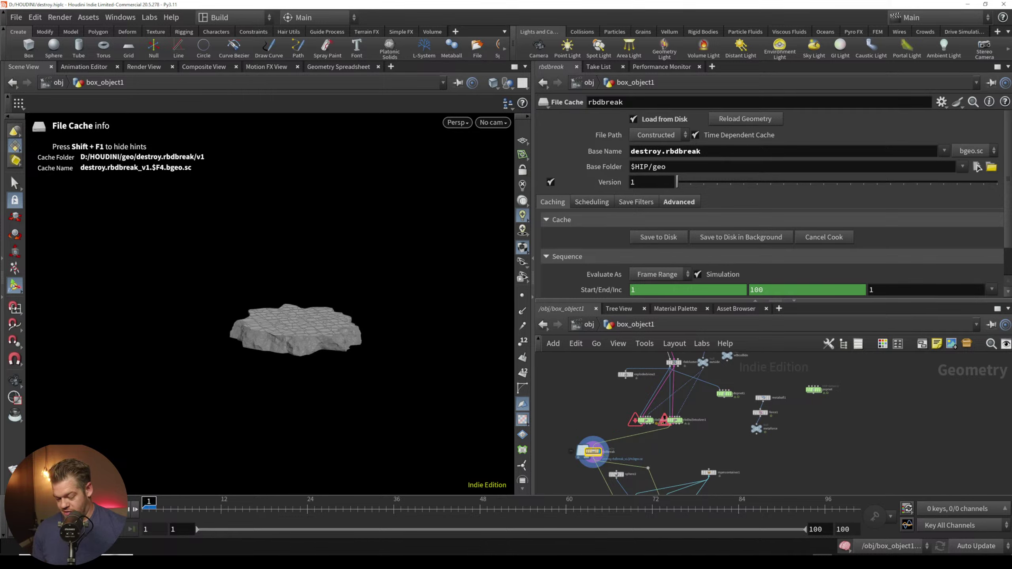
click(59, 509)
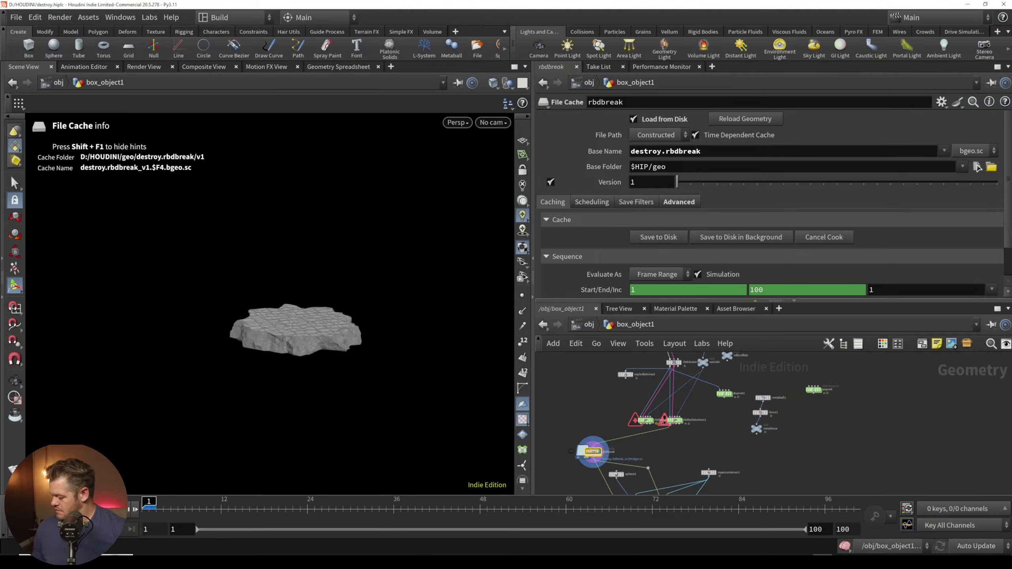
Step: Set the Bullet Substeps of the RBD Bullet Solver to 17 and save the rbdbreak cache to disk
click(674, 420)
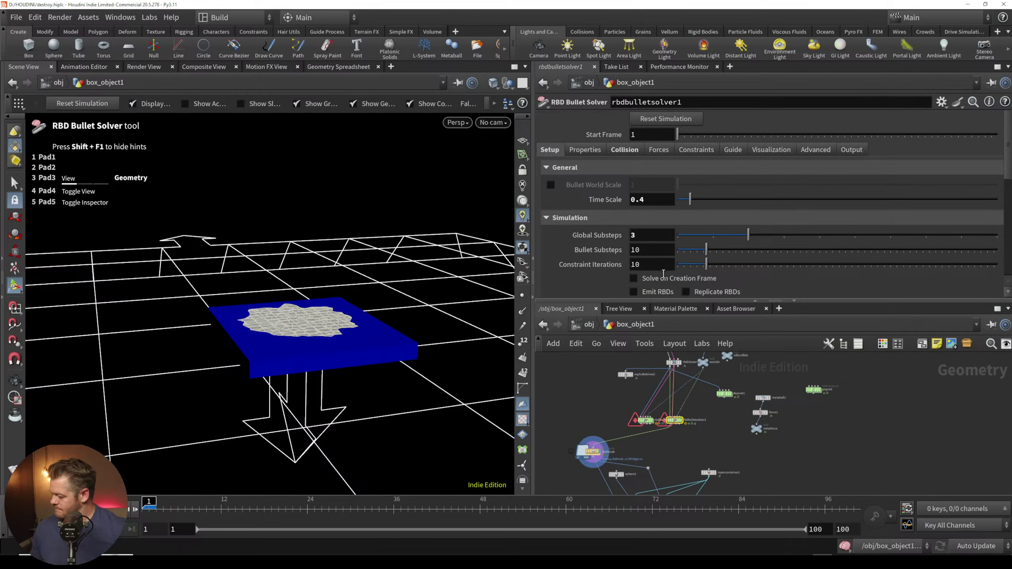
drag(706, 250, 728, 250)
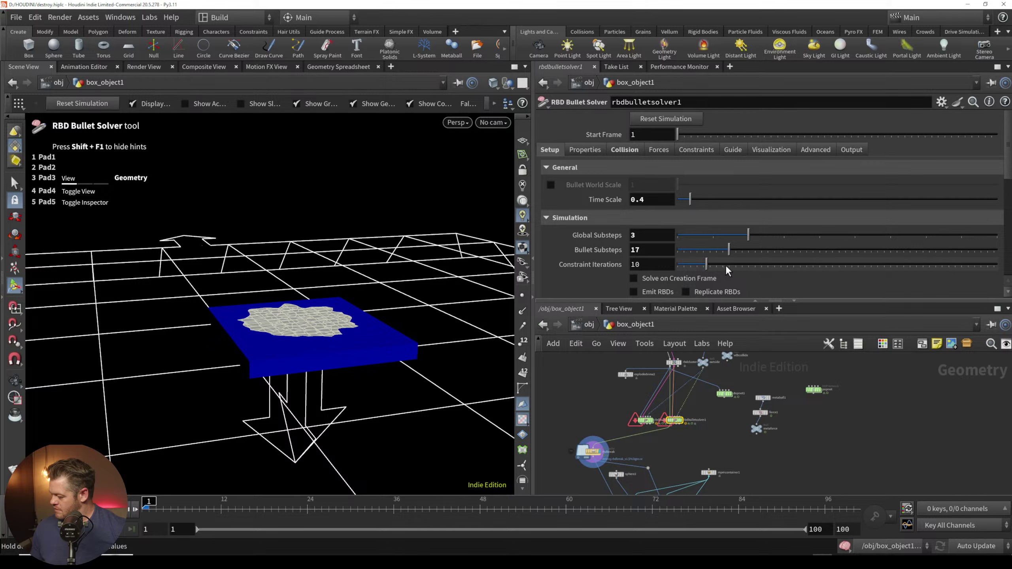
click(592, 451)
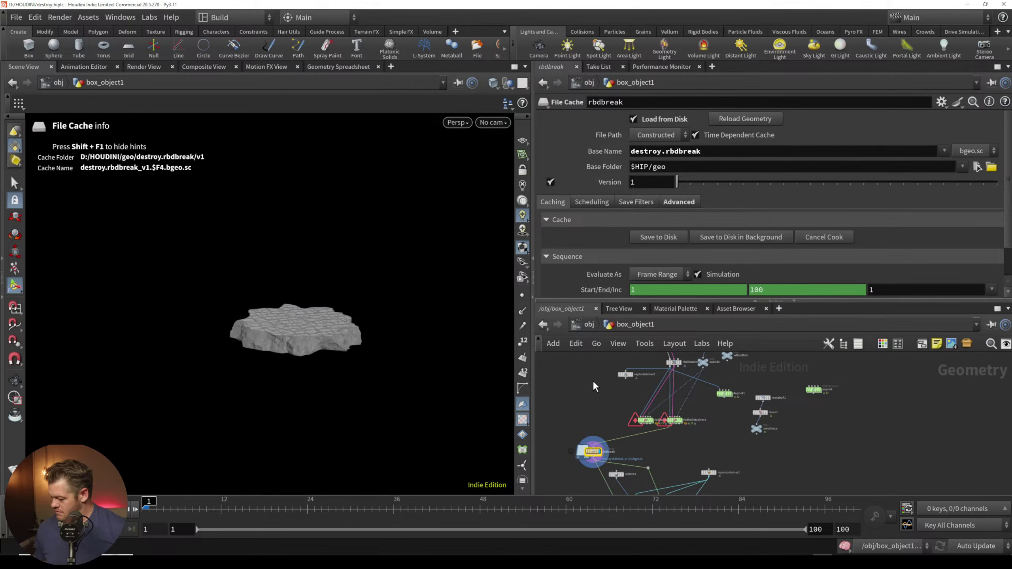
click(658, 238)
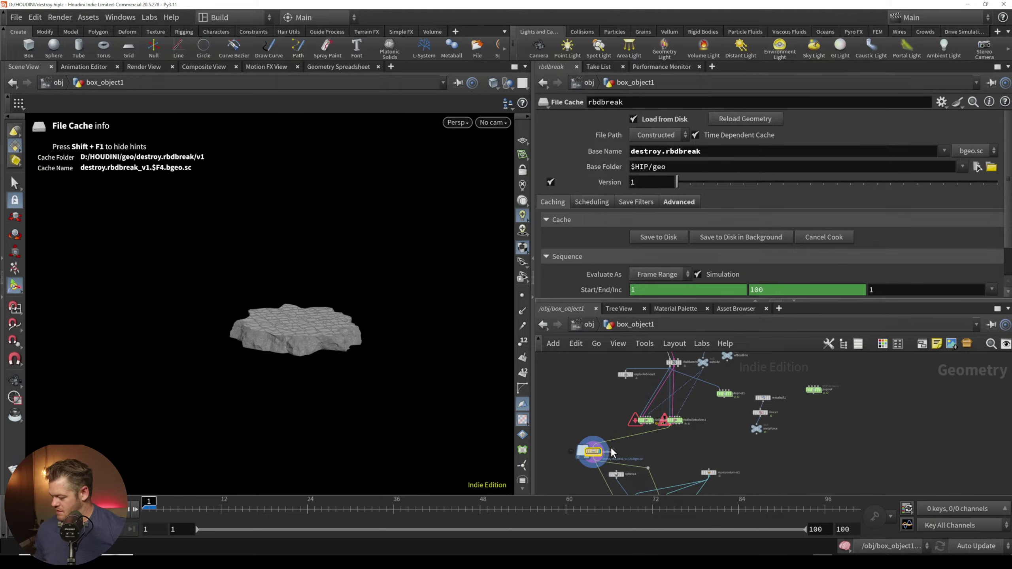
Step: Display the merge of the sand and RBD pieces and inspect the combined simulation in the viewport
middle_drag(674, 435, 687, 338)
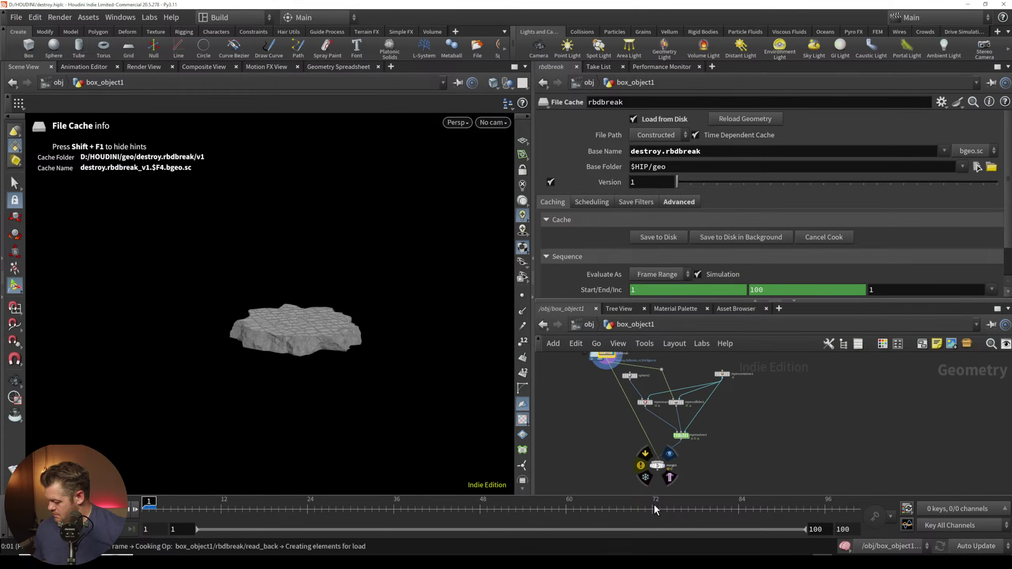
click(670, 454)
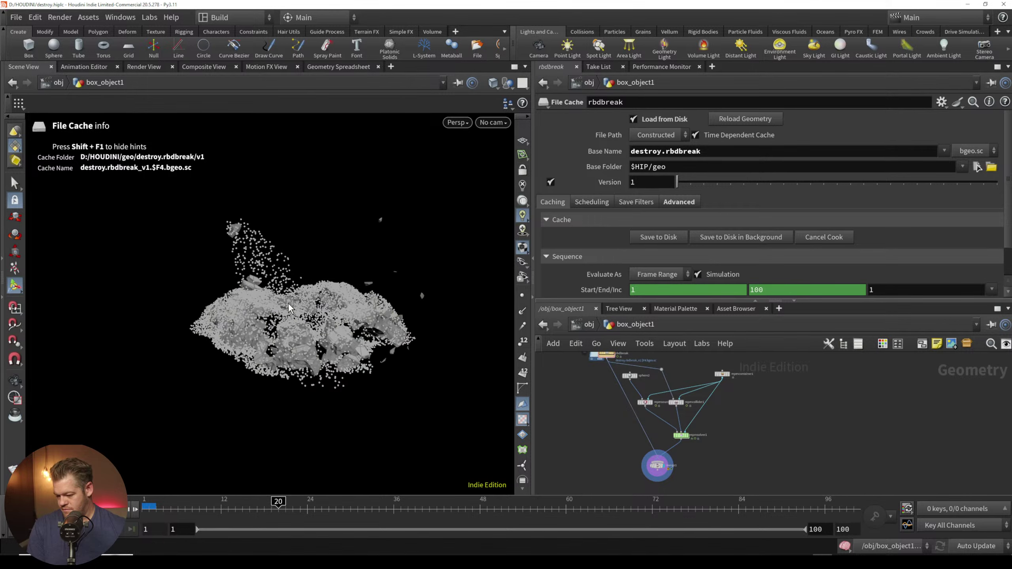
key(w)
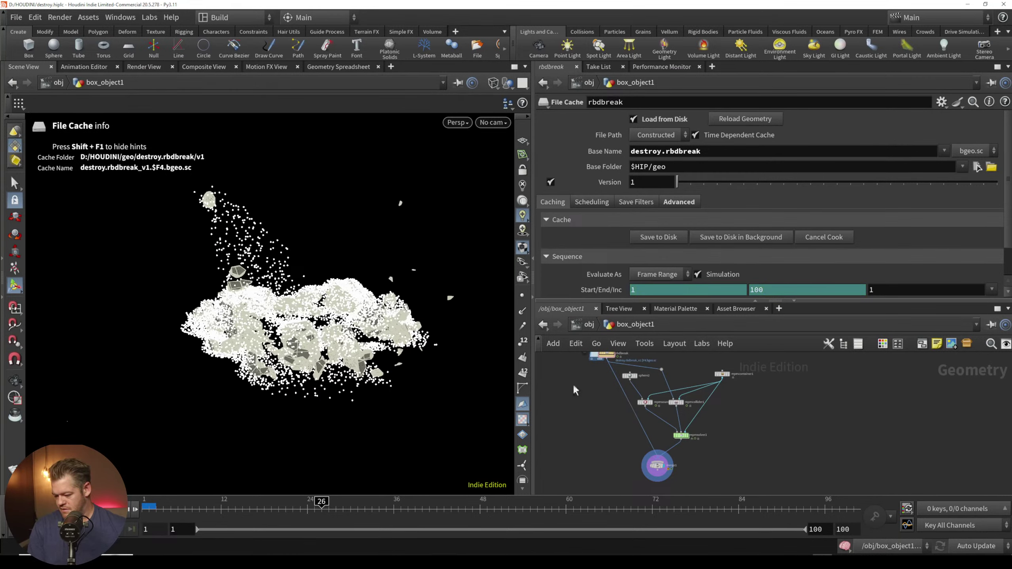
mouse_move(339, 302)
mouse_down()
mouse_move(333, 325)
mouse_move(349, 344)
mouse_move(320, 325)
mouse_up()
key(shift+w)
alt+middle_drag(350, 269, 302, 333)
Step: Add a Point Replicate node between the MPM solver and the merge, and display it
middle_drag(662, 462, 658, 439)
click(659, 441)
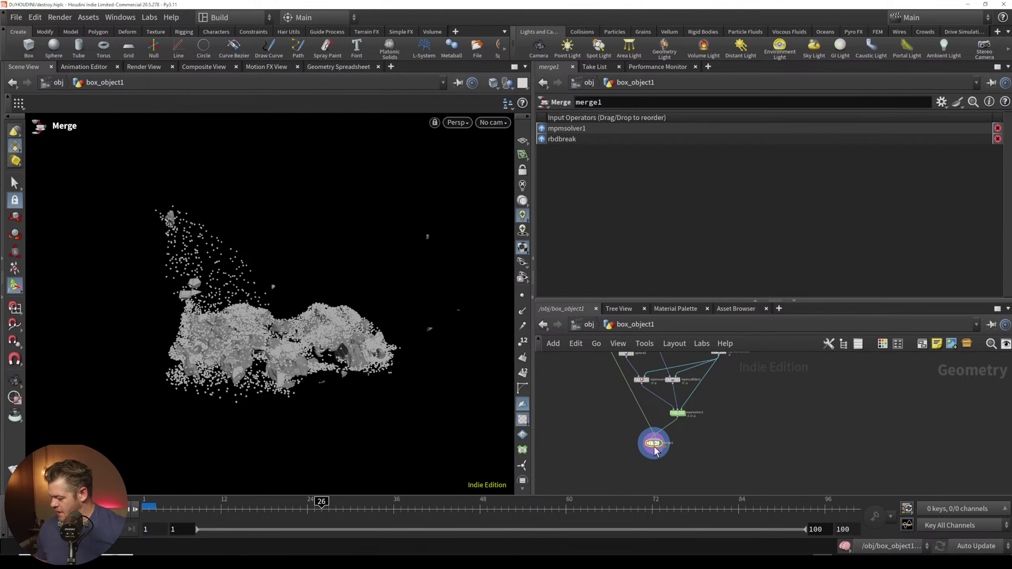
key(Tab)
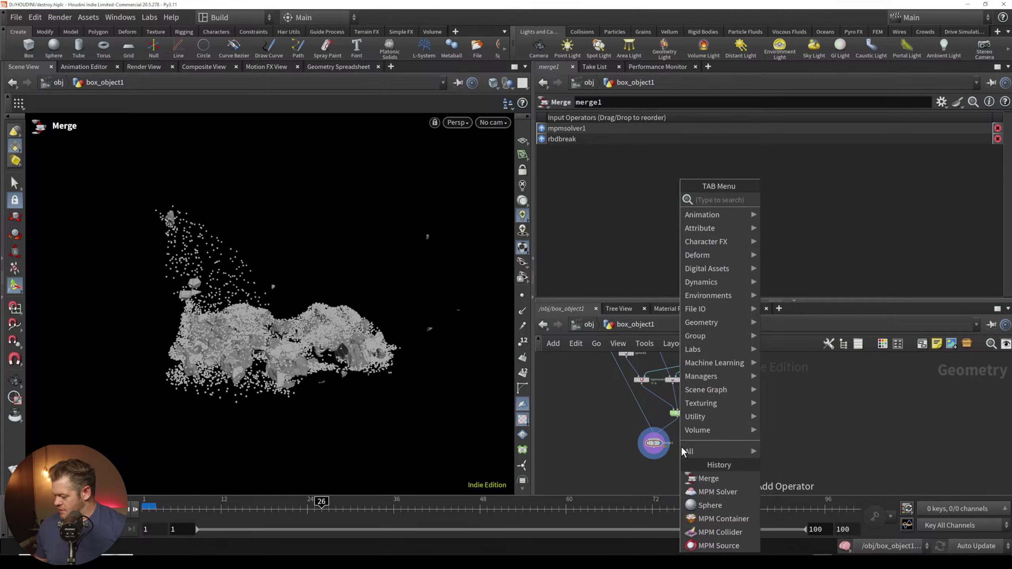
text(repl)
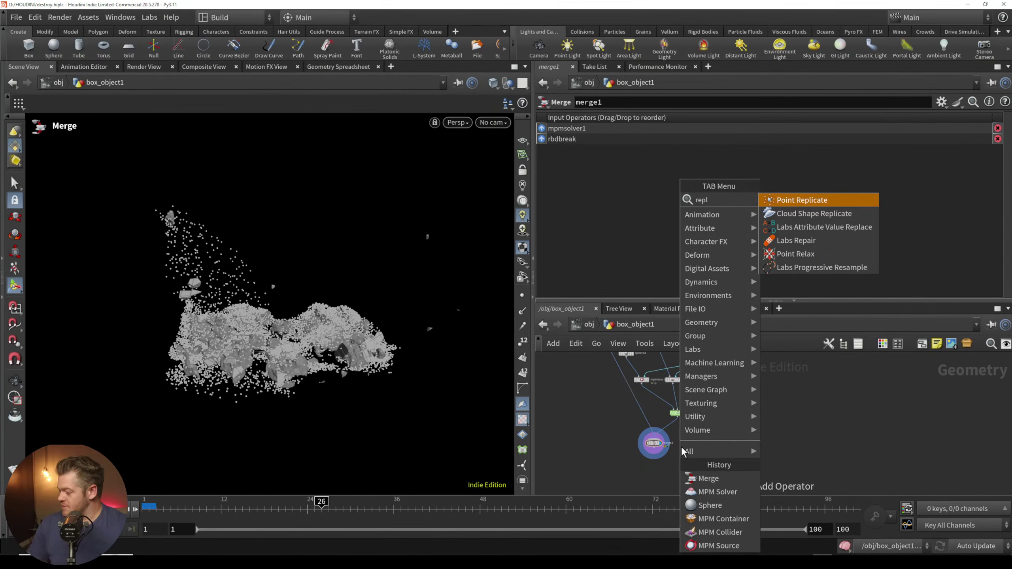
key(Return)
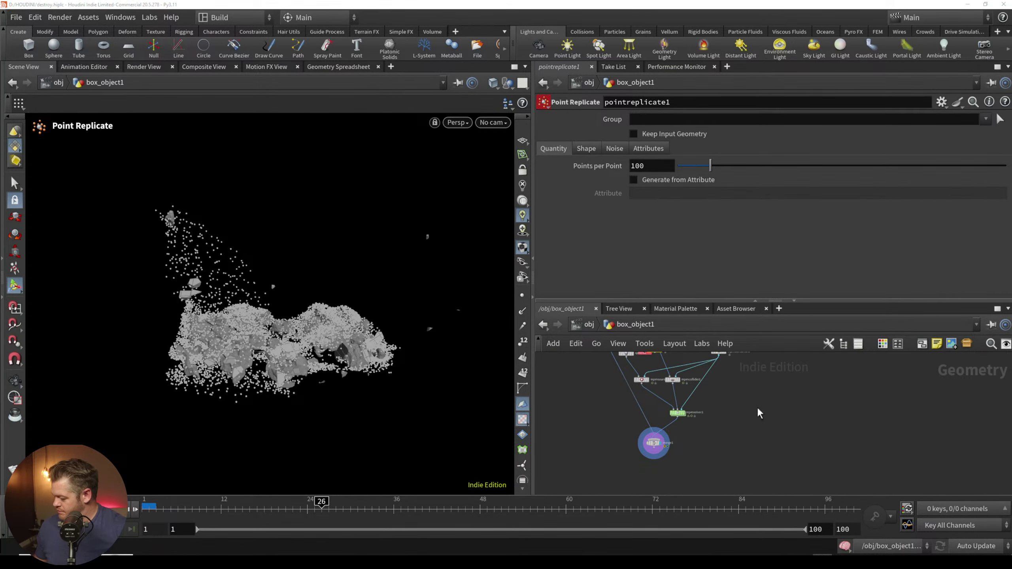
scroll(727, 417, down, 2)
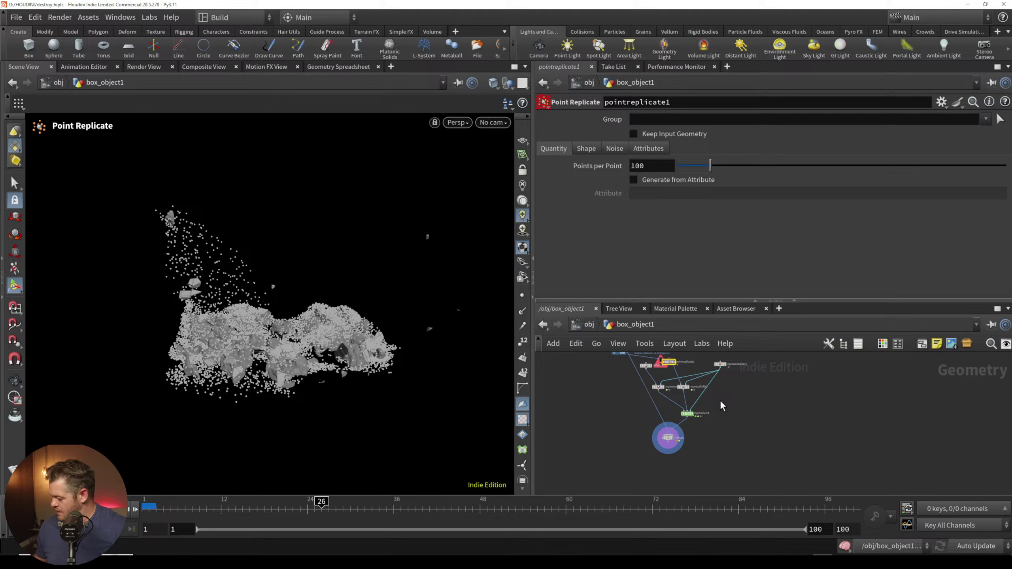
click(667, 366)
drag(669, 368, 681, 425)
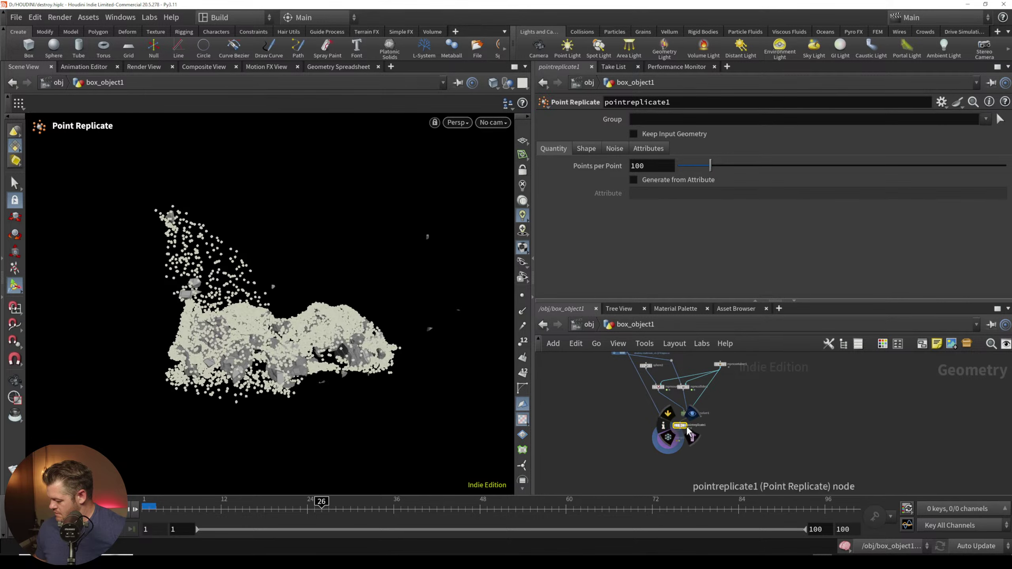
click(687, 426)
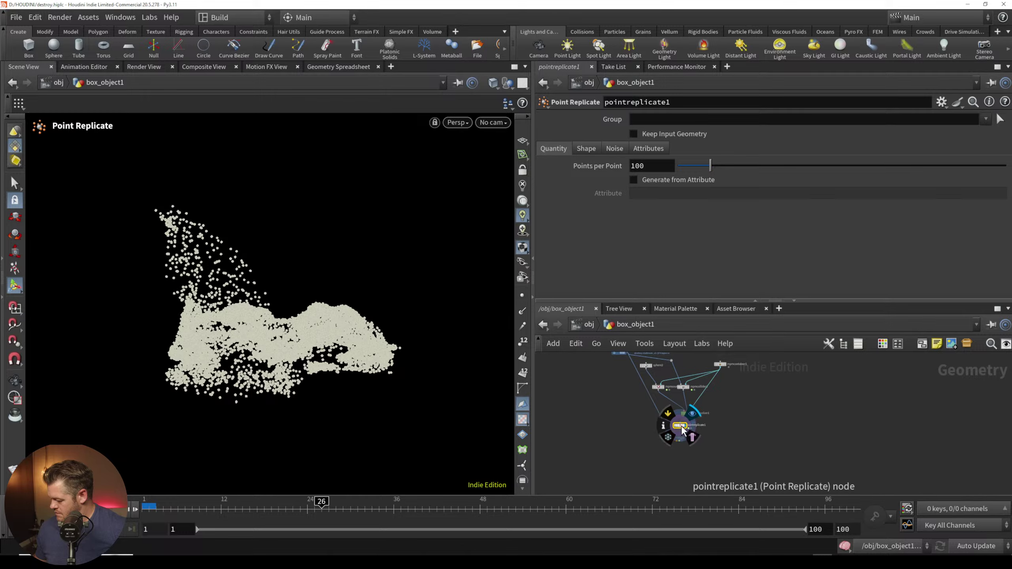
Step: Set the Point Replicate shape's Uniform Scale to 7.45
alt+right_drag(360, 219, 366, 261)
alt+drag(281, 323, 305, 325)
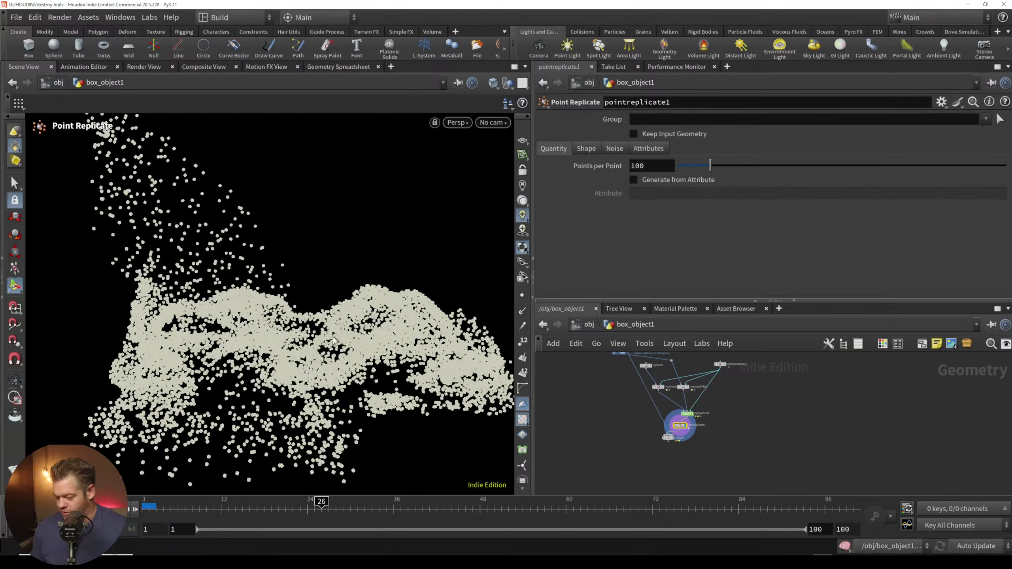
alt+drag(299, 263, 324, 294)
click(586, 149)
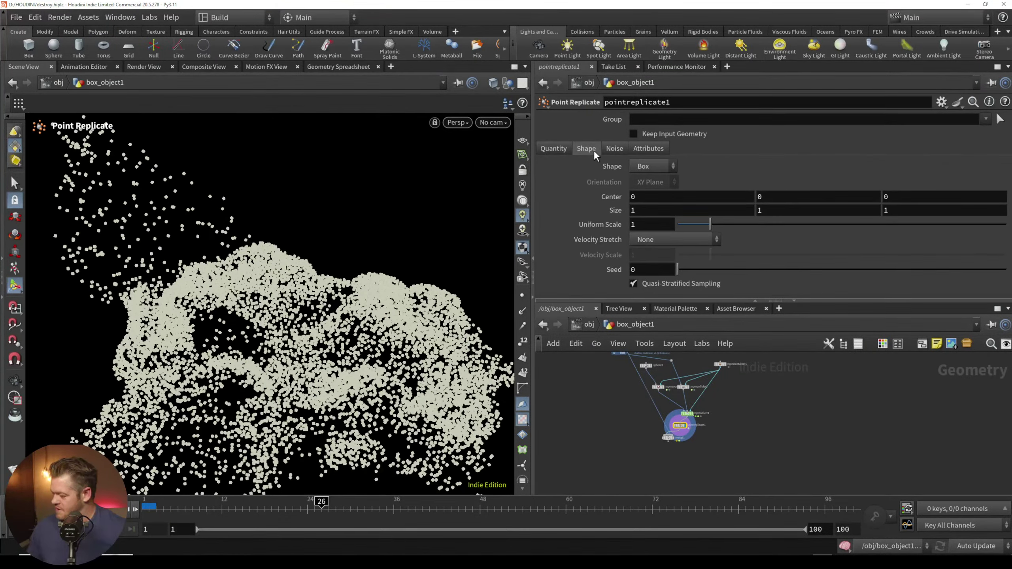
drag(743, 224, 924, 218)
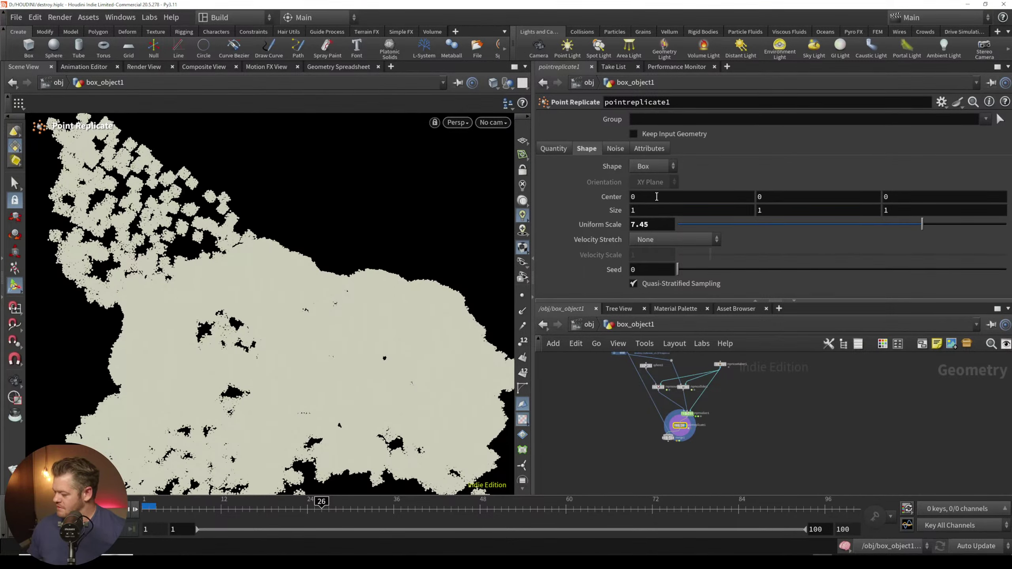
Step: Enable noise on the Point Replicate node and set its Amplitude to 6
click(614, 148)
click(633, 164)
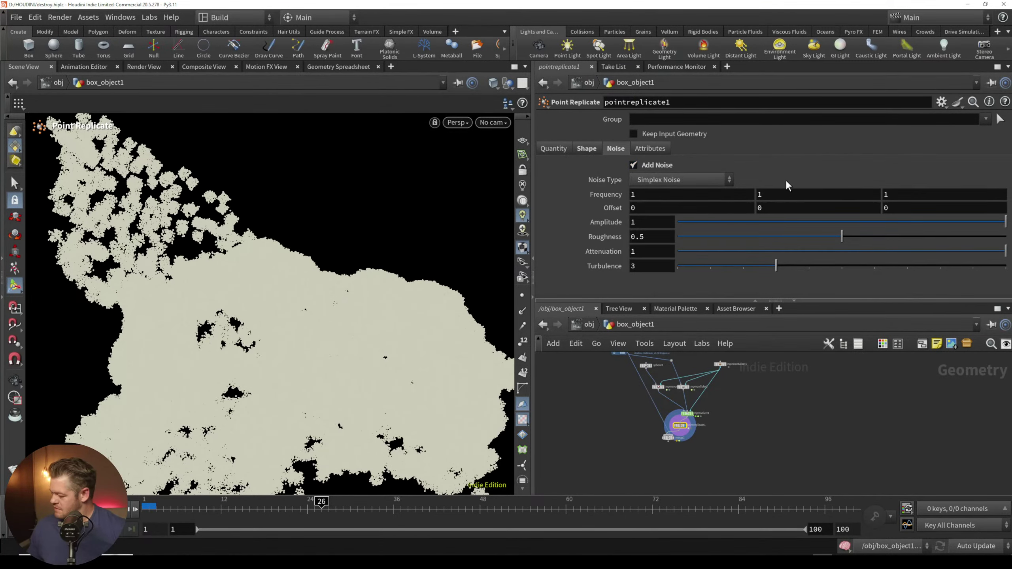
middle_drag(616, 222, 910, 209)
alt+right_drag(391, 303, 353, 288)
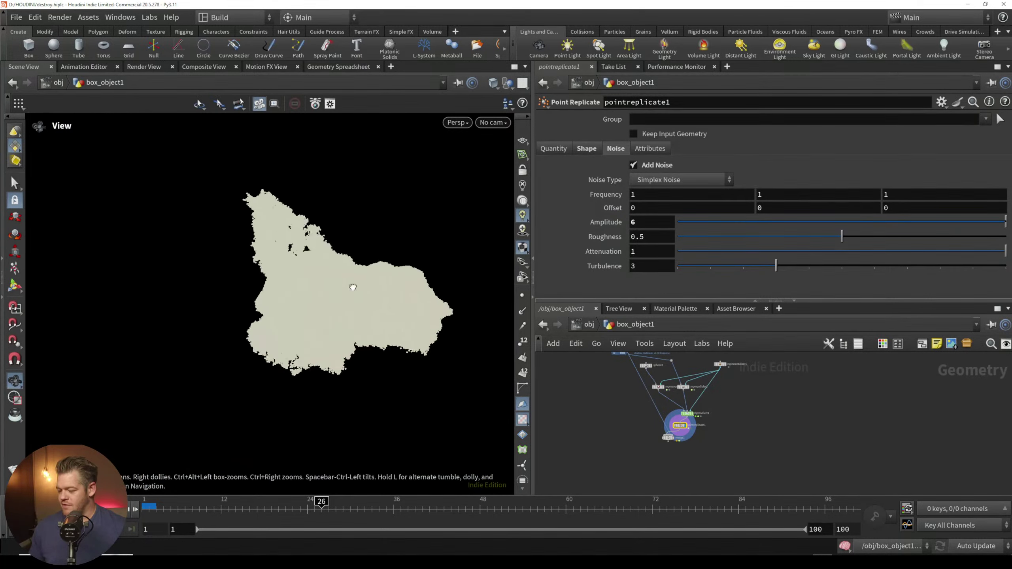
alt+drag(353, 287, 354, 255)
alt+middle_drag(355, 255, 351, 275)
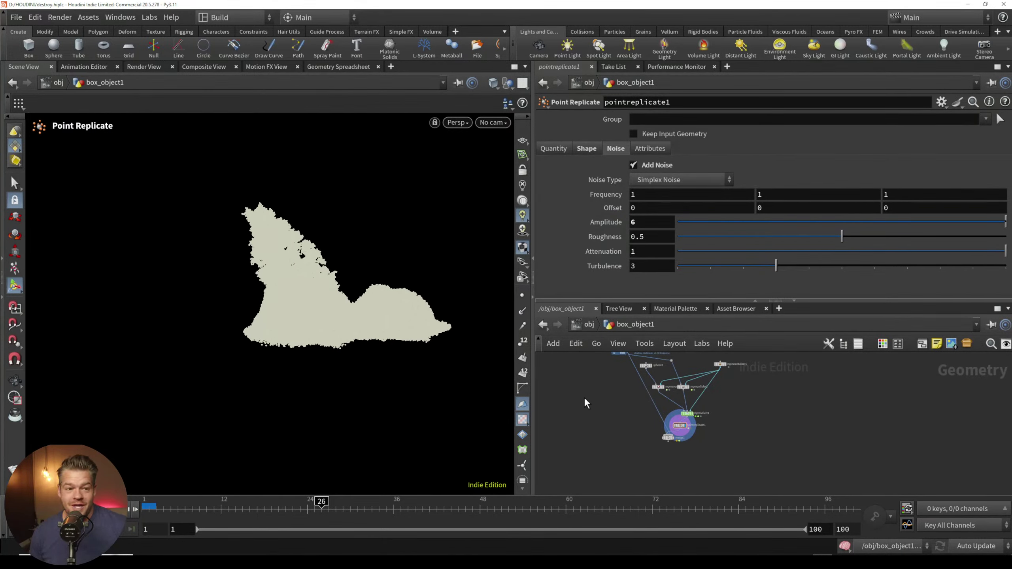
Step: Display the merge and play the simulation to examine the replicated points together with the RBD pieces
click(675, 438)
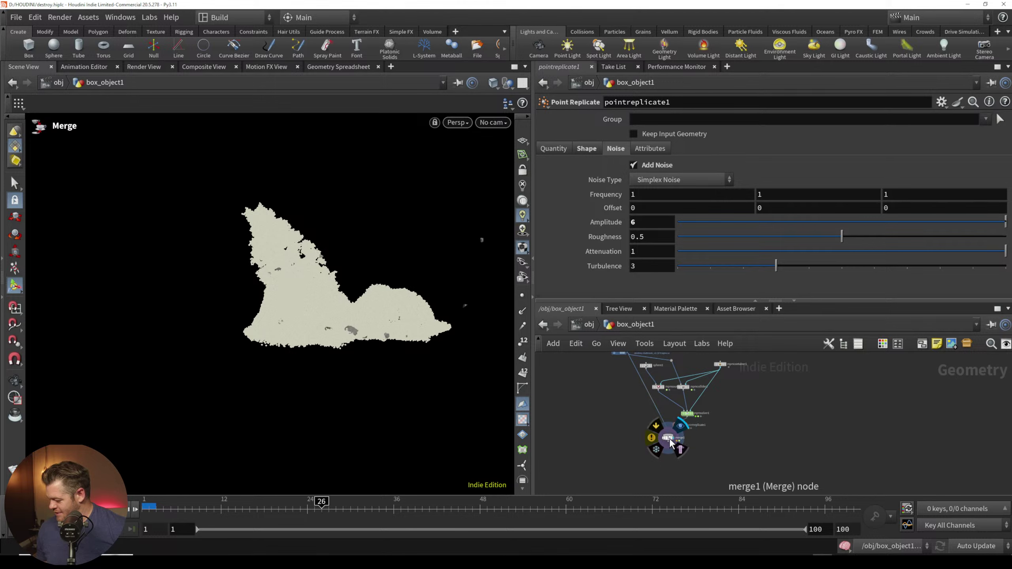
click(669, 438)
drag(387, 299, 358, 319)
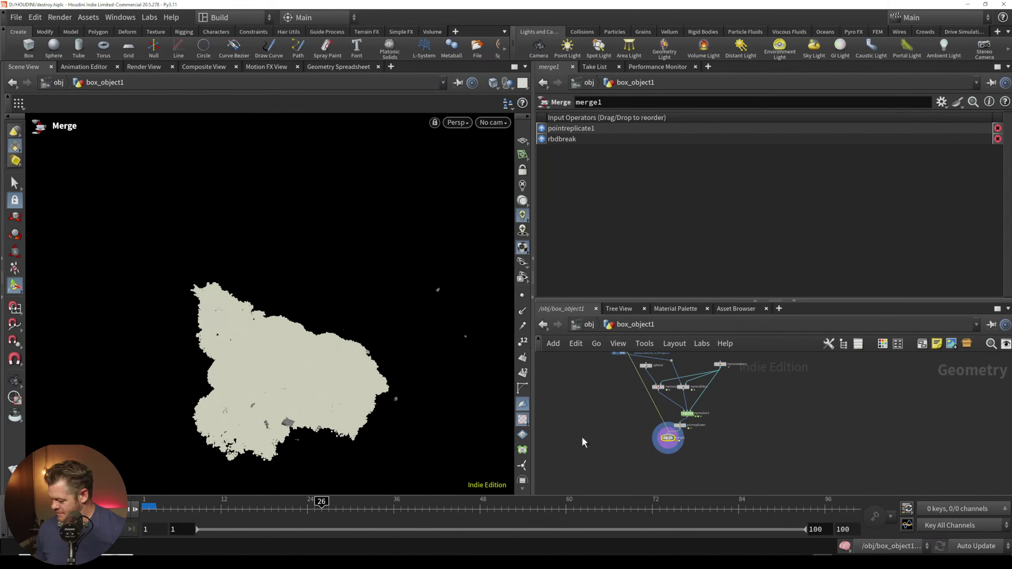
right_click(324, 399)
click(408, 318)
alt+right_drag(337, 375, 339, 386)
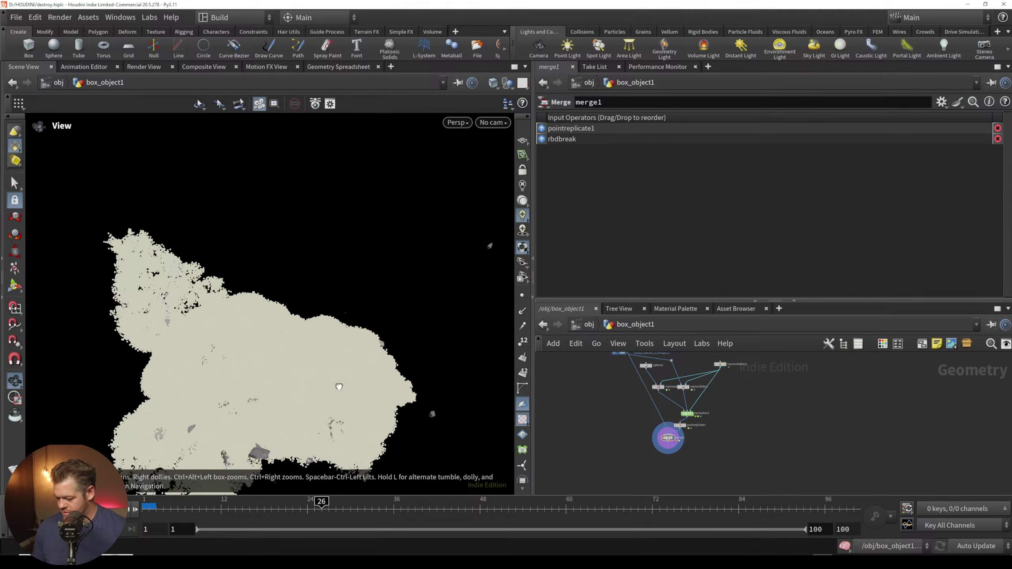
alt+drag(339, 387, 367, 354)
key(ctrl+Up)
key(Up)
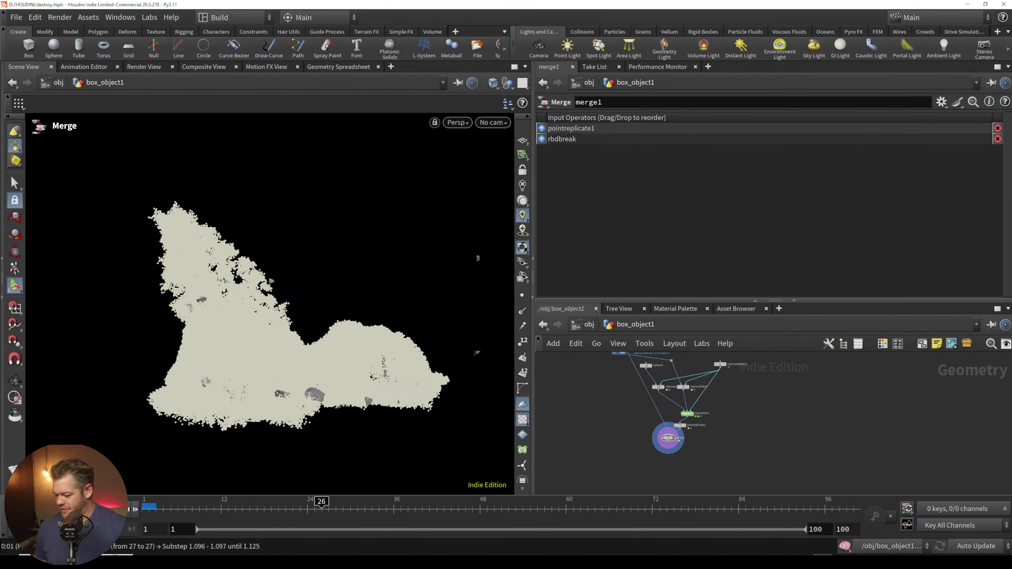
Step: Return to the first frame, delete the Point Replicate node, and wire the MPM solver's particles directly into the merge
click(681, 427)
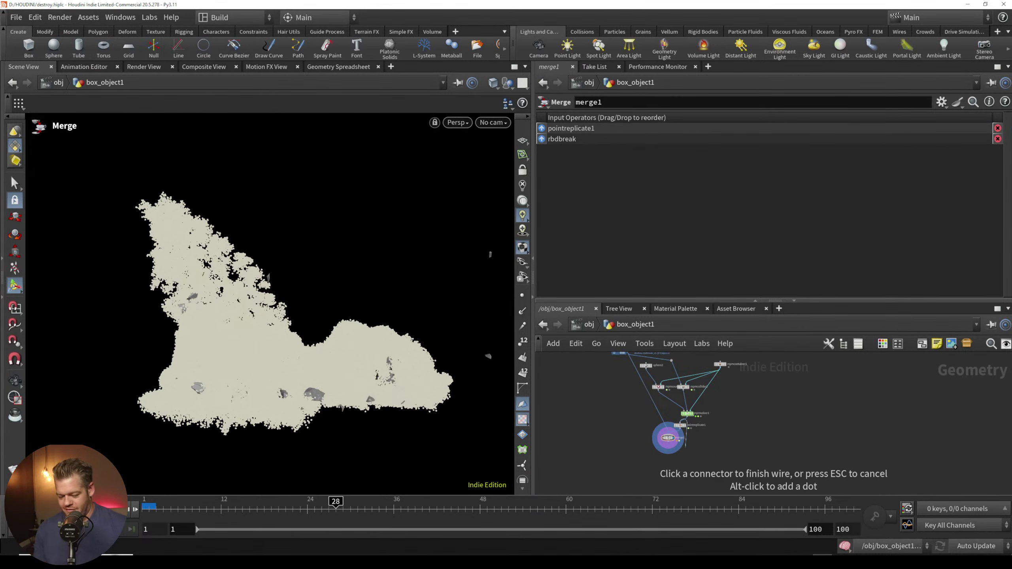
key(ctrl+Up)
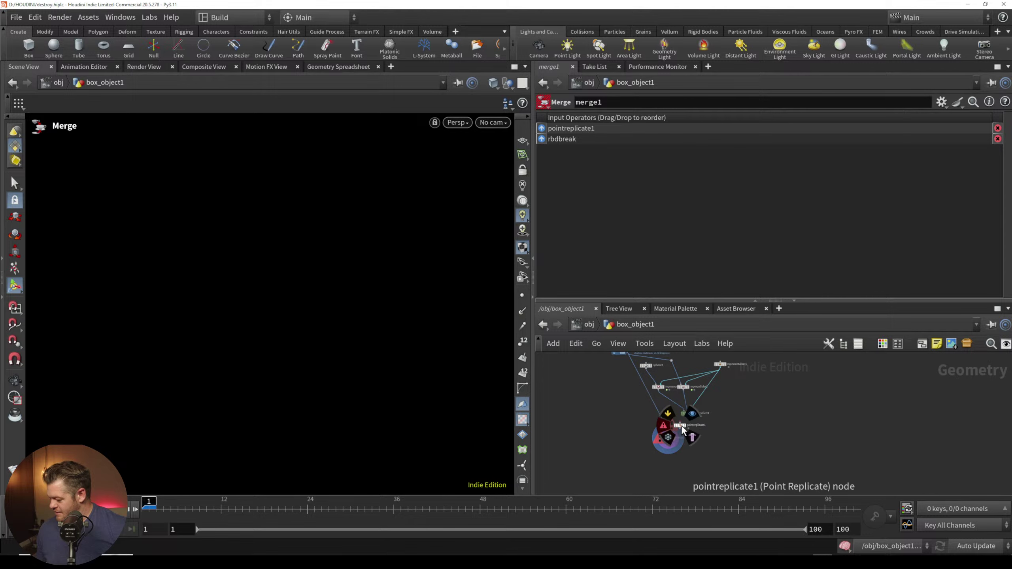
click(680, 426)
key(Delete)
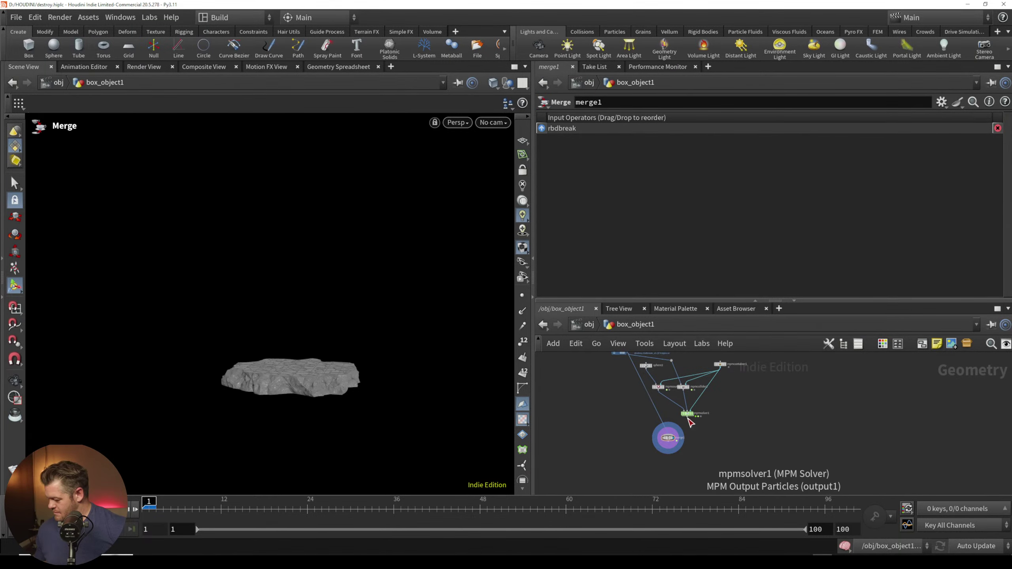
drag(686, 416, 668, 440)
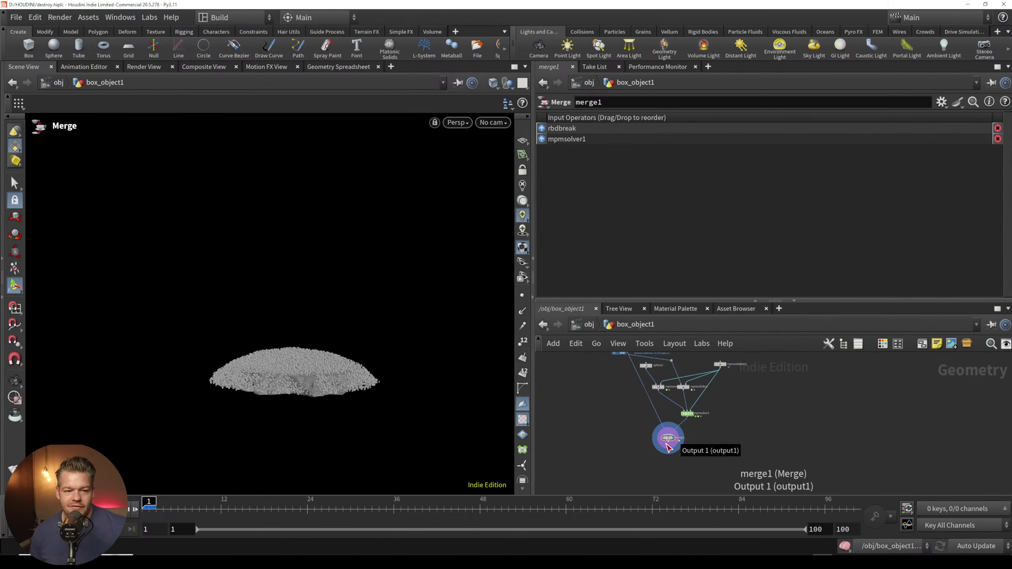
Step: Play the merged sand and RBD simulation from the first frame
alt+right_drag(293, 359, 320, 332)
alt+middle_drag(333, 388, 313, 377)
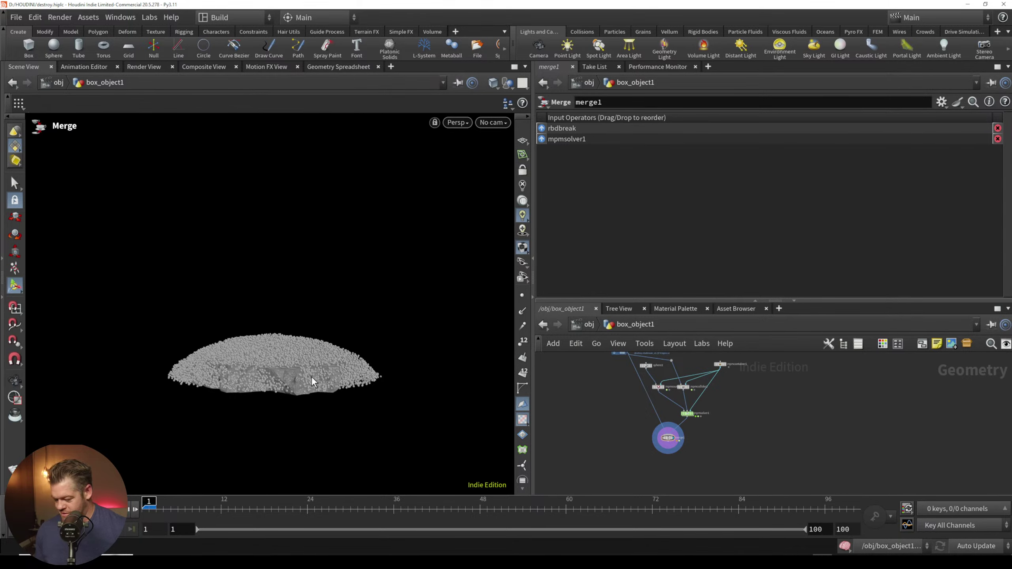
key(Up)
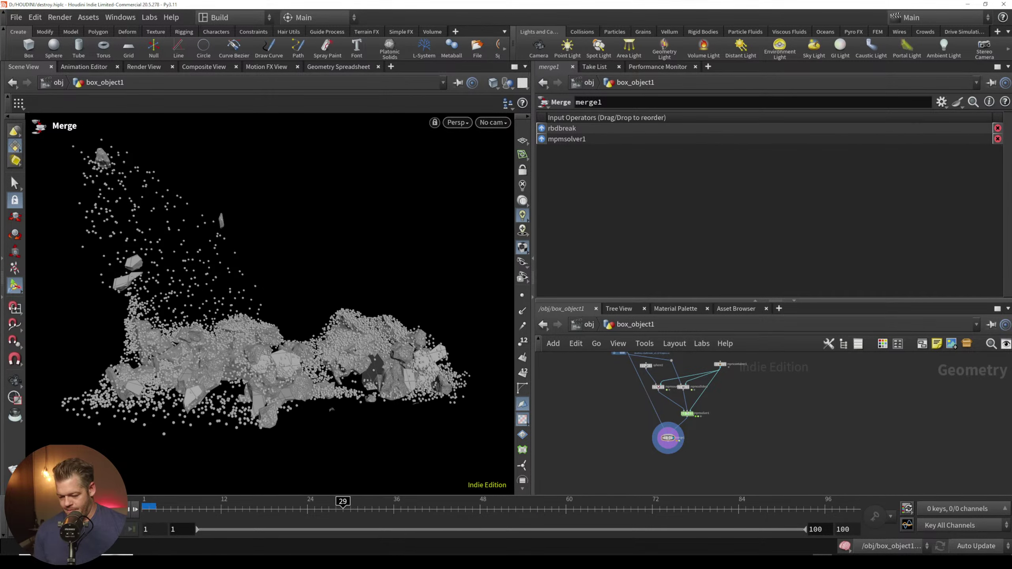
Step: Return to the first frame and reroute the RBD wire into the final merge around the MPM nodes with a network dot
key(ctrl+Up)
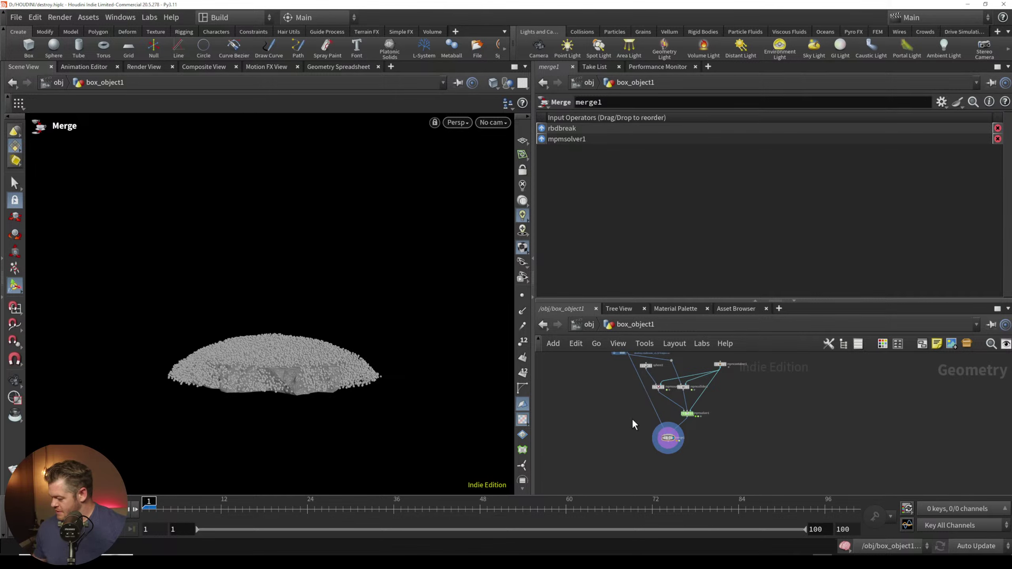
middle_drag(629, 381, 622, 416)
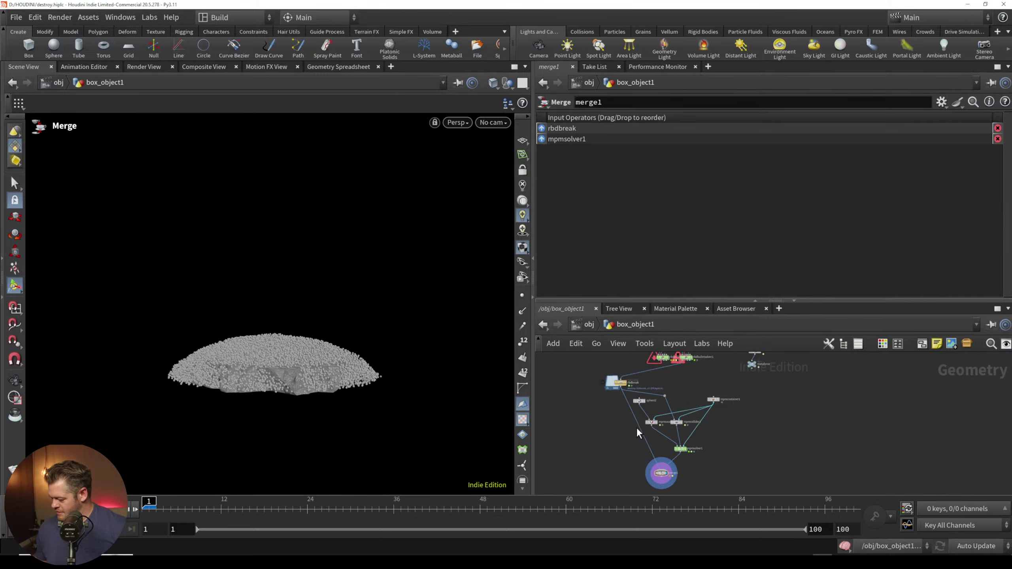
alt+drag(636, 427, 587, 462)
scroll(598, 430, up, 2)
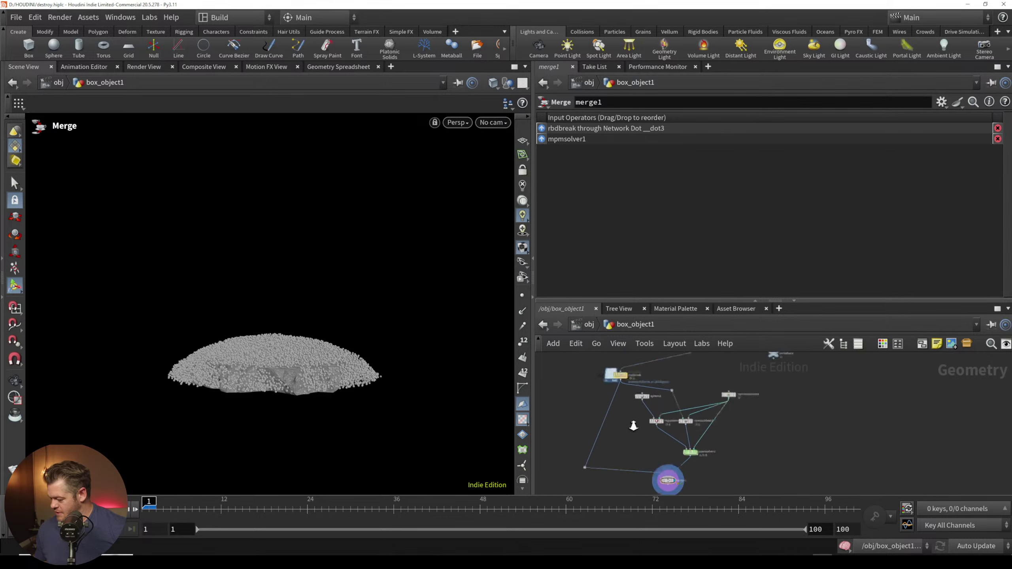
Step: Duplicate the mpmsource1 node, keeping sphere2 and the MPM container as inputs of the copy
scroll(633, 425, up, 4)
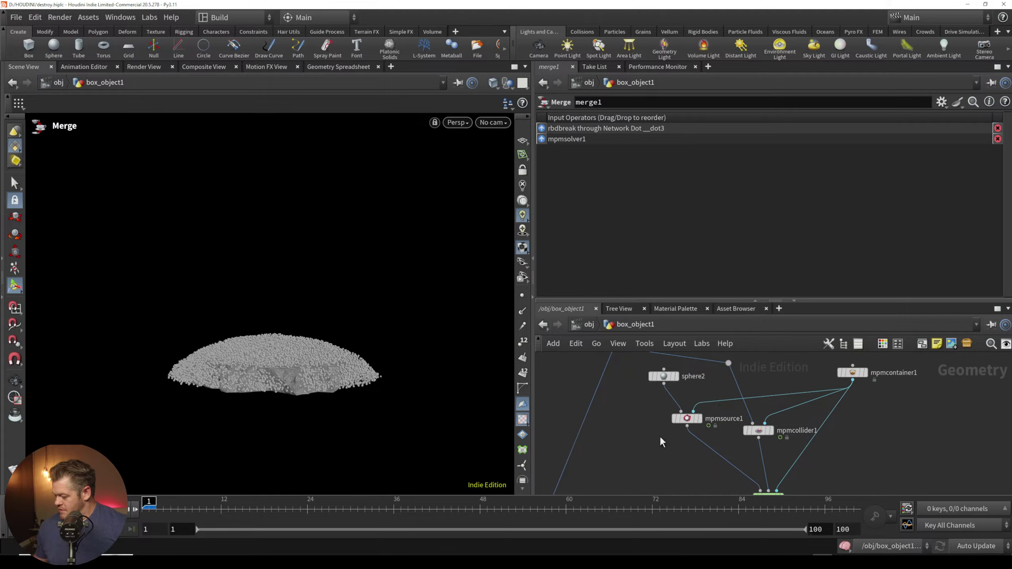
click(686, 418)
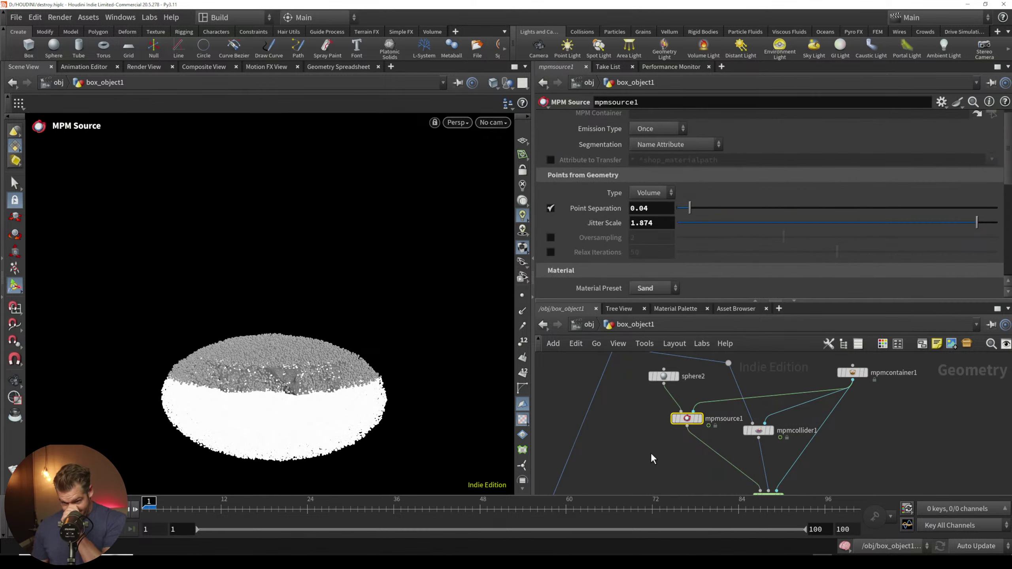
drag(664, 376, 674, 377)
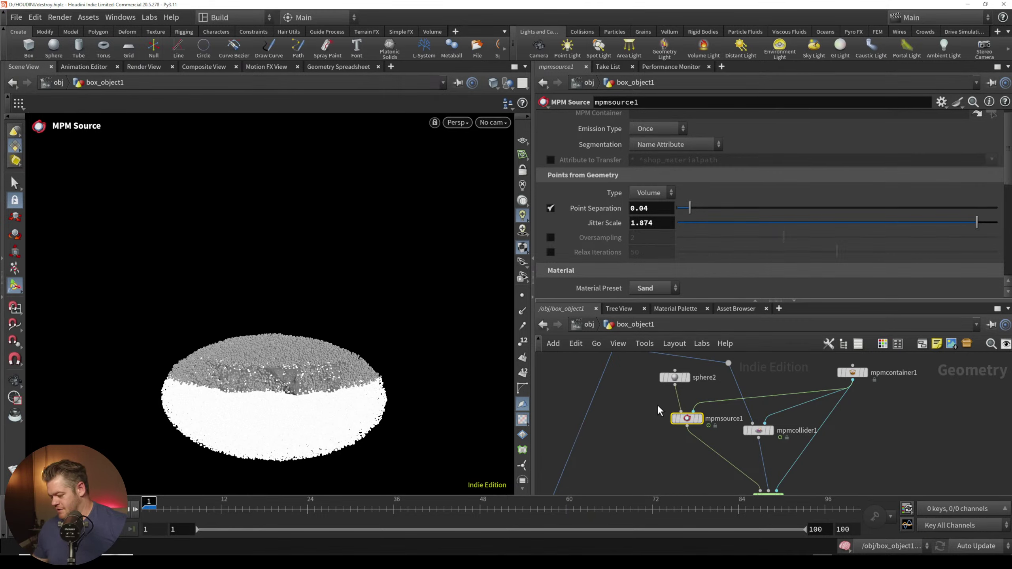
key(ctrl+c)
key(ctrl+v)
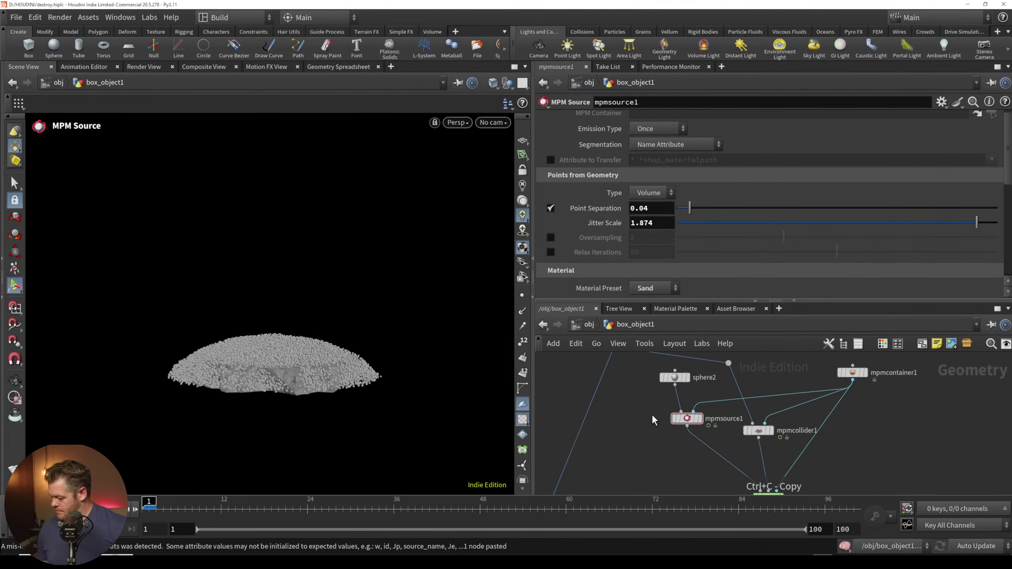
click(682, 421)
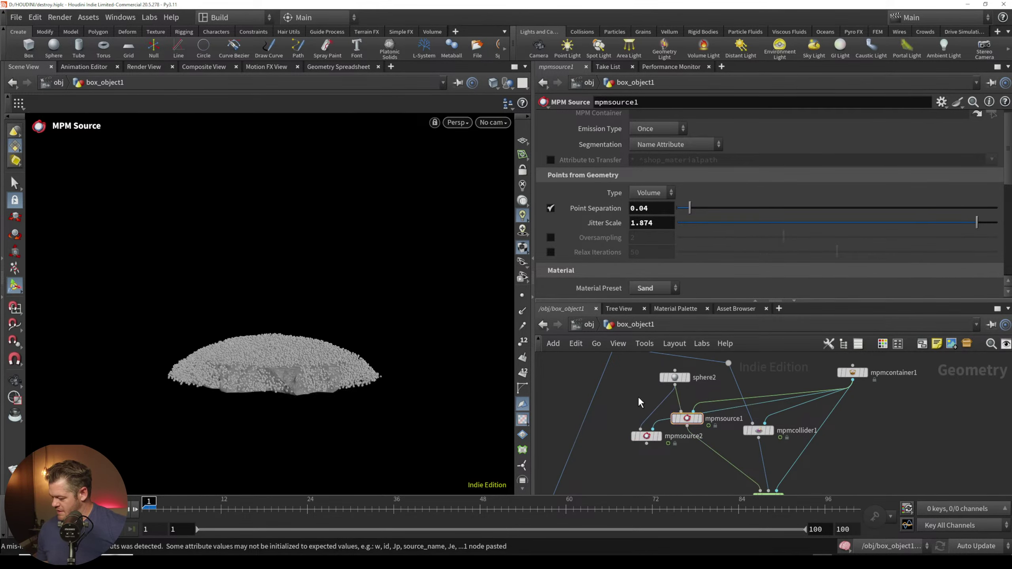
Step: Insert a Transform node between sphere2 and mpmsource2 and set its Uniform Scale to 1.13
key(Tab)
text(tra)
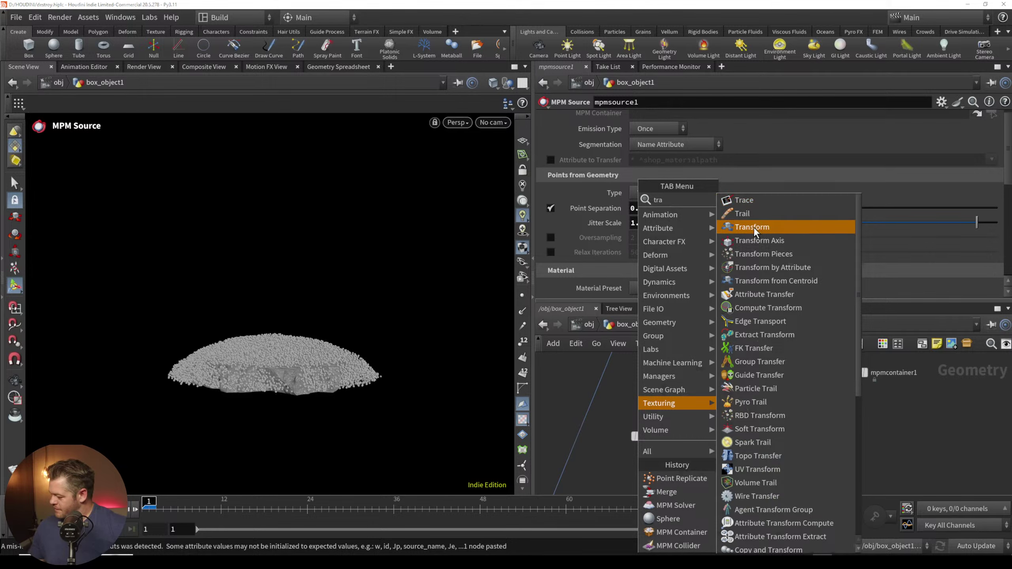
click(755, 227)
click(657, 416)
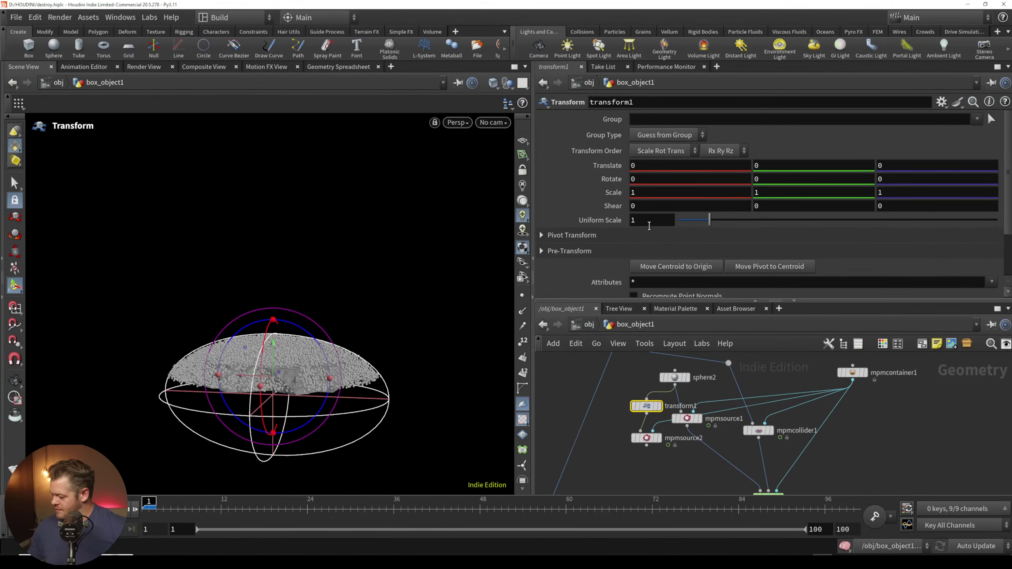
middle_drag(645, 220, 669, 227)
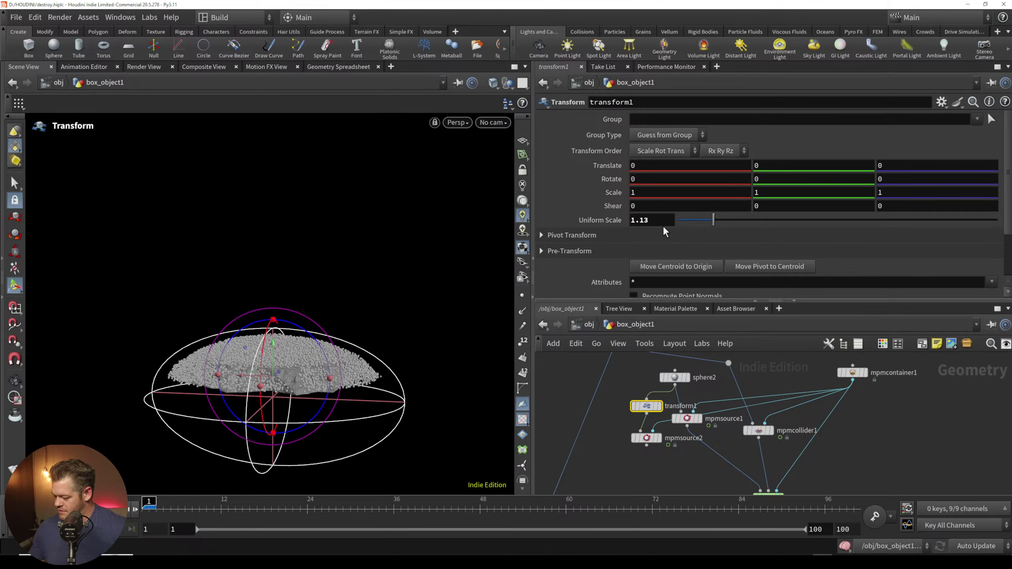
Step: Insert a Merge node on the wire between mpmsource1 and the MPM solver
middle_drag(659, 462, 645, 423)
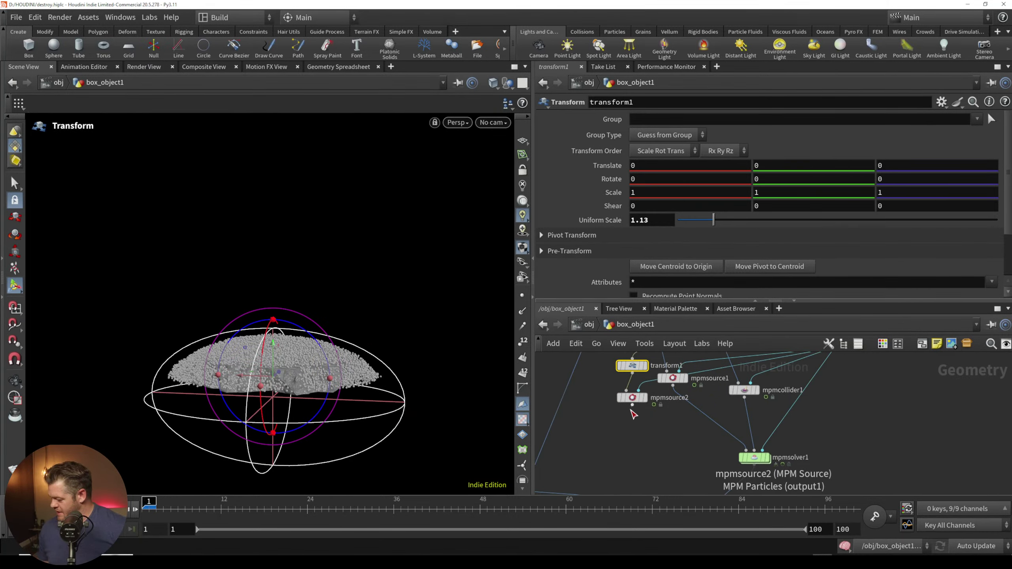
click(662, 431)
key(Tab)
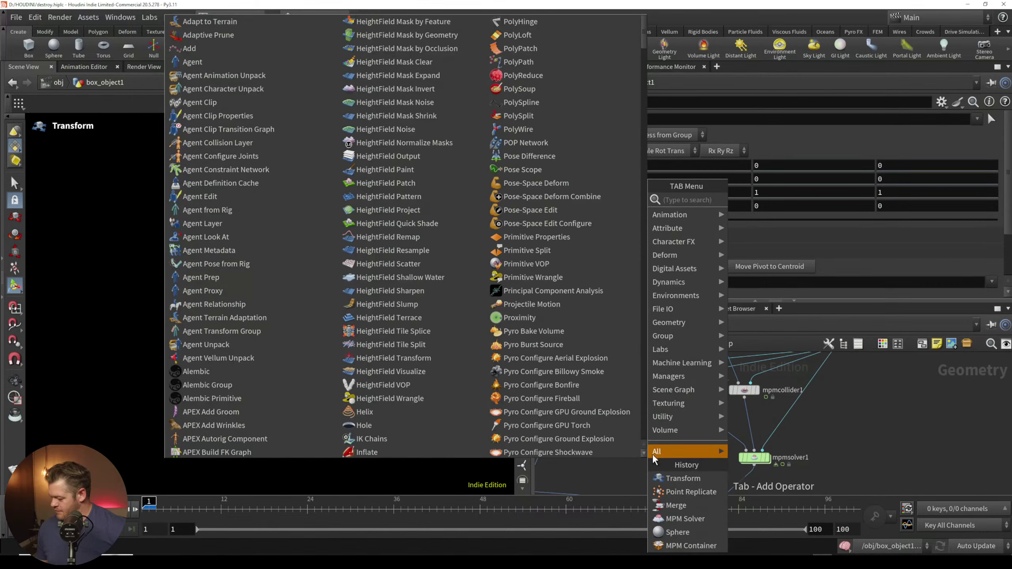
text(merg)
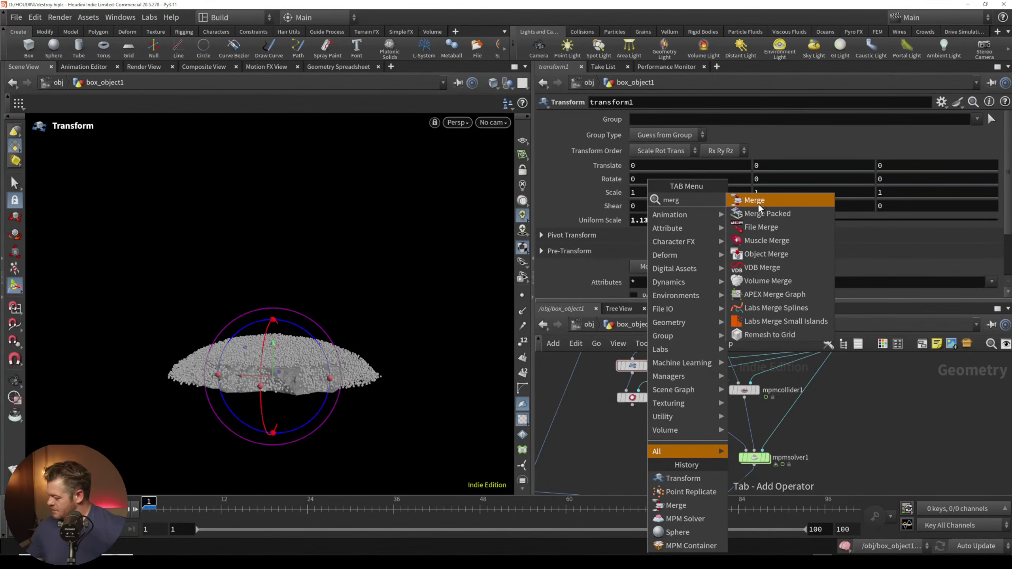
click(757, 200)
click(700, 418)
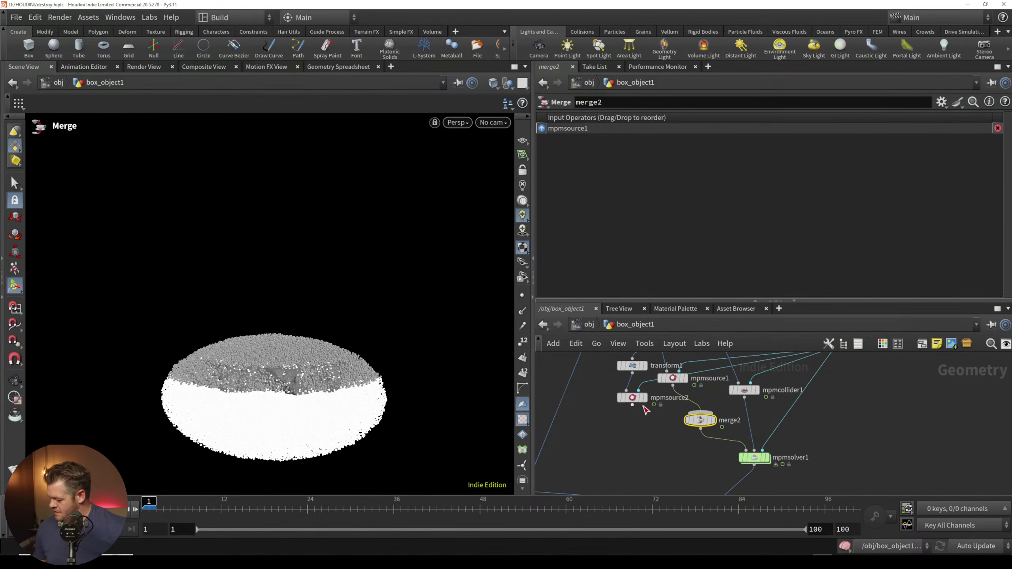
Step: Set mpmsource2's Material Preset to Soil and connect its particles into merge2
click(632, 397)
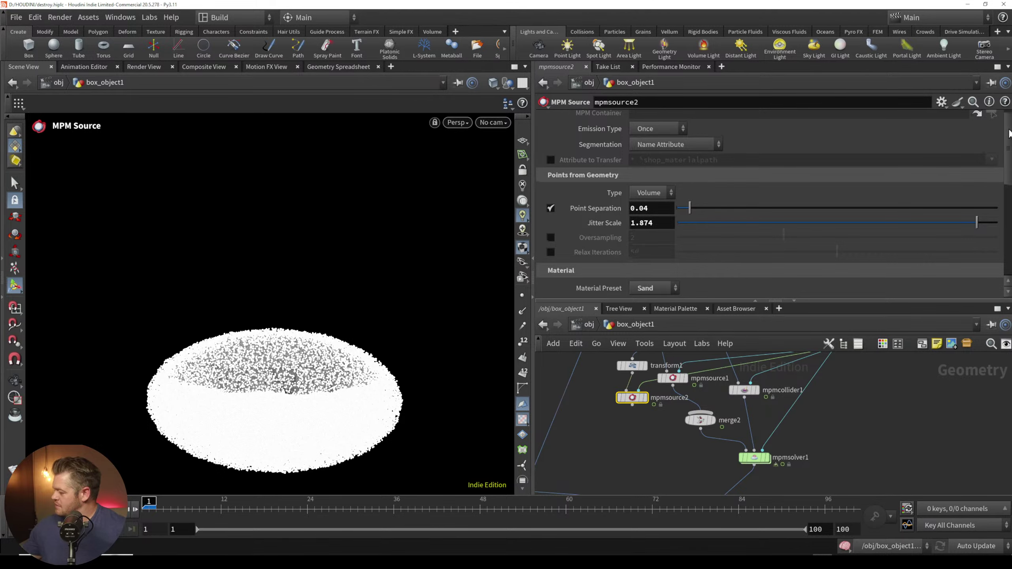
scroll(996, 165, down, 5)
click(662, 164)
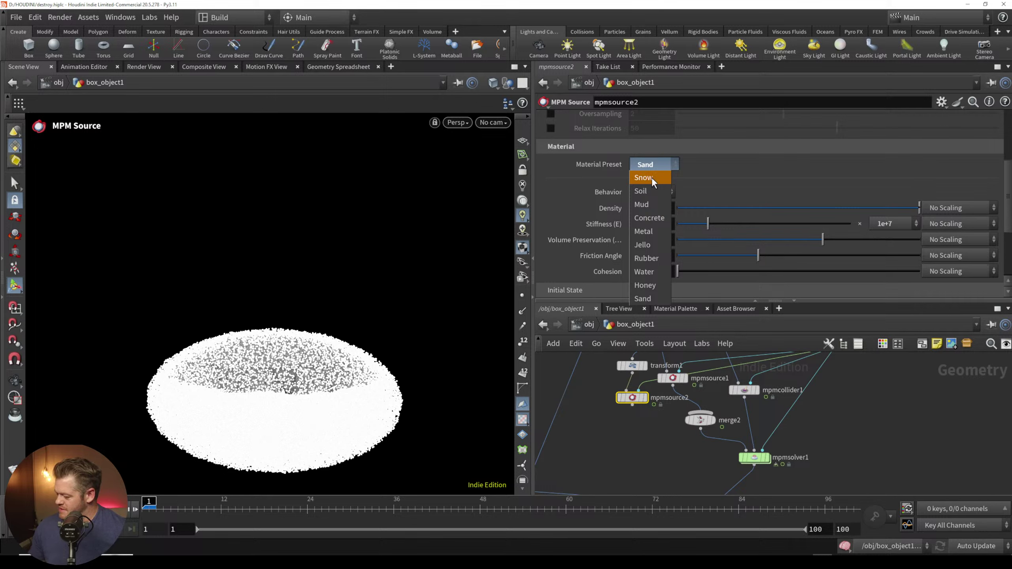
click(648, 192)
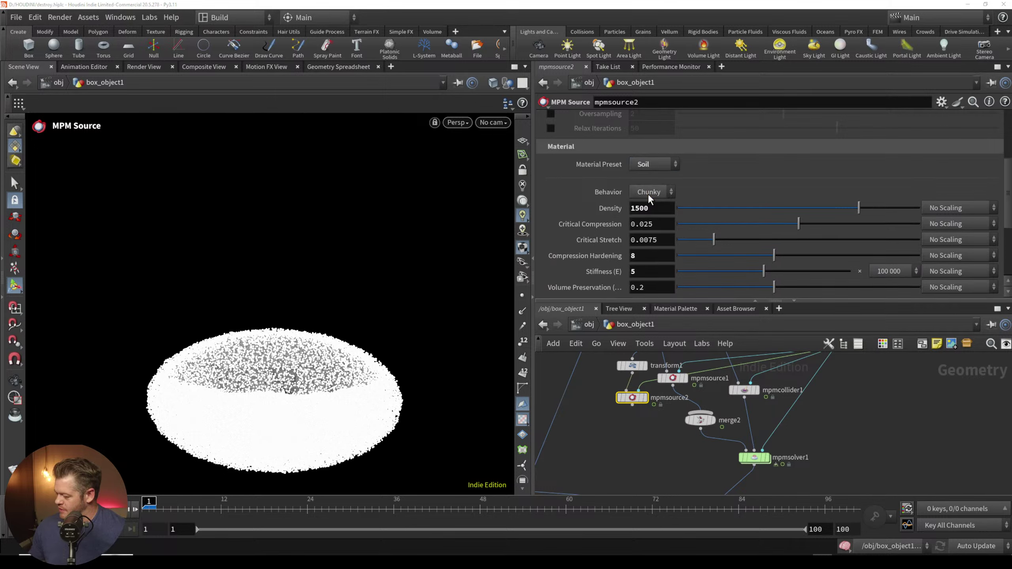
drag(632, 406, 699, 414)
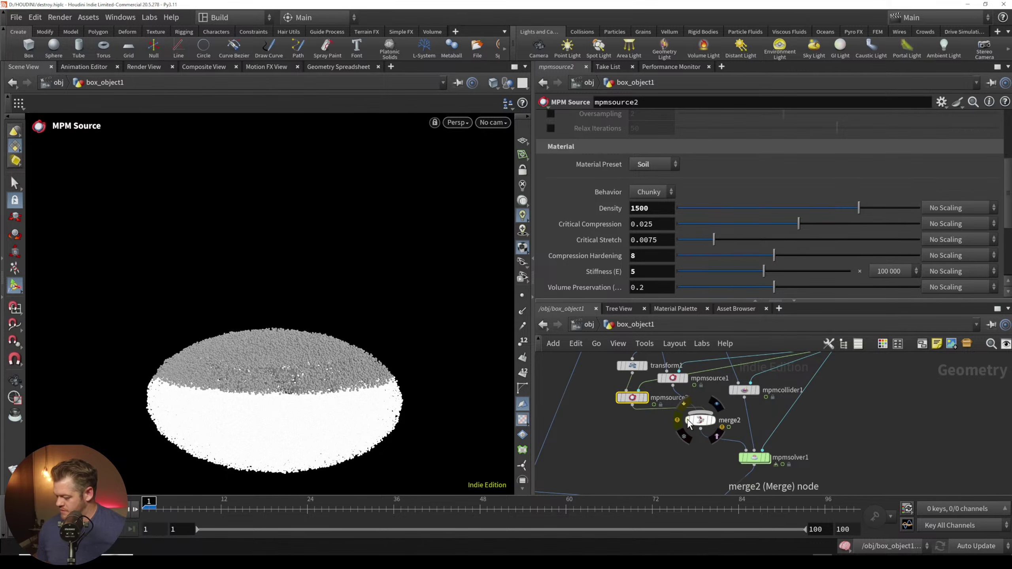
Step: Check the merged result from merge1, then insert a Color node on the wire between mpmsource2 and merge2
alt+right_drag(342, 347, 307, 375)
alt+drag(348, 326, 326, 342)
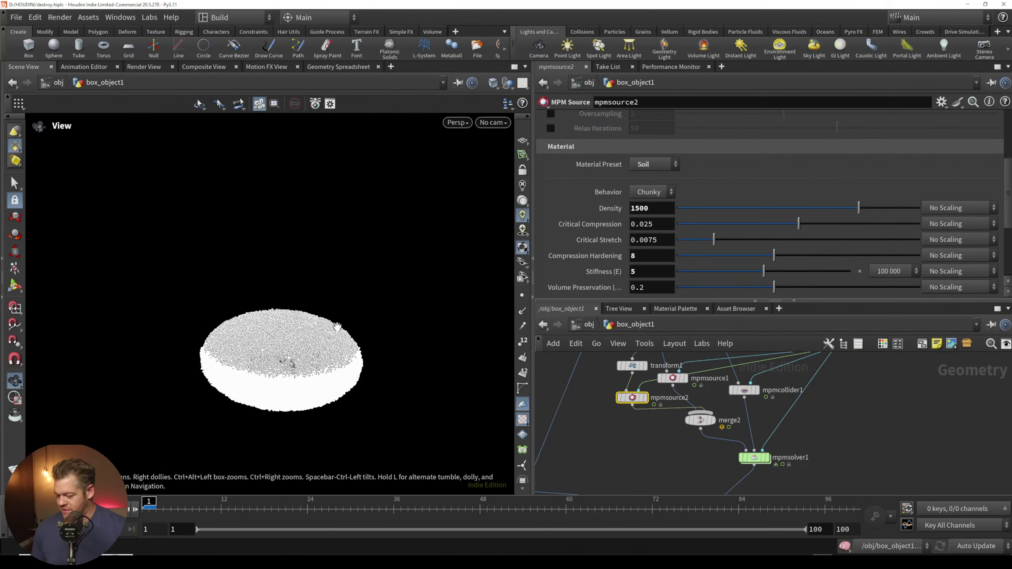
alt+middle_drag(334, 326, 323, 299)
middle_drag(669, 457, 683, 384)
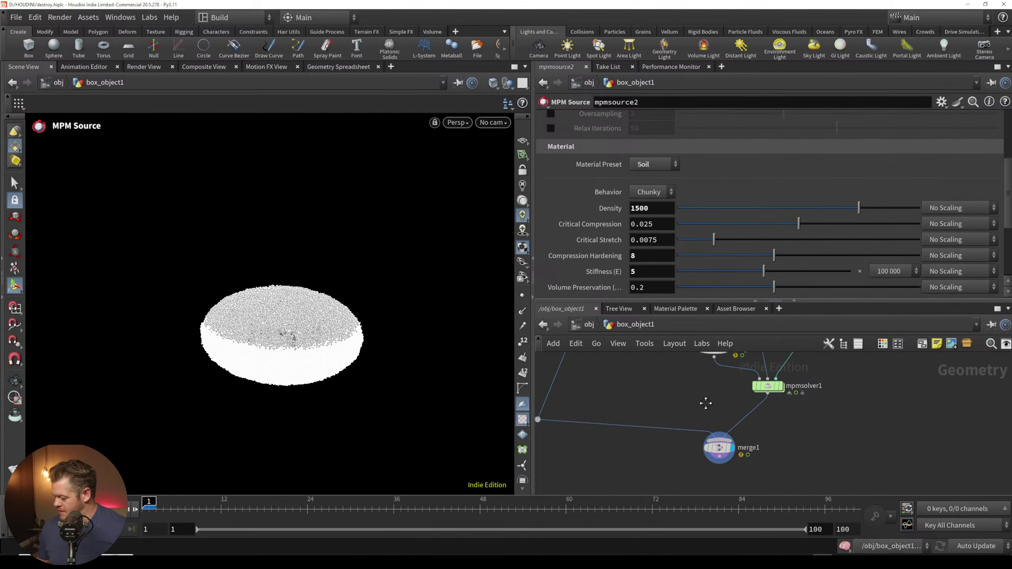
click(722, 441)
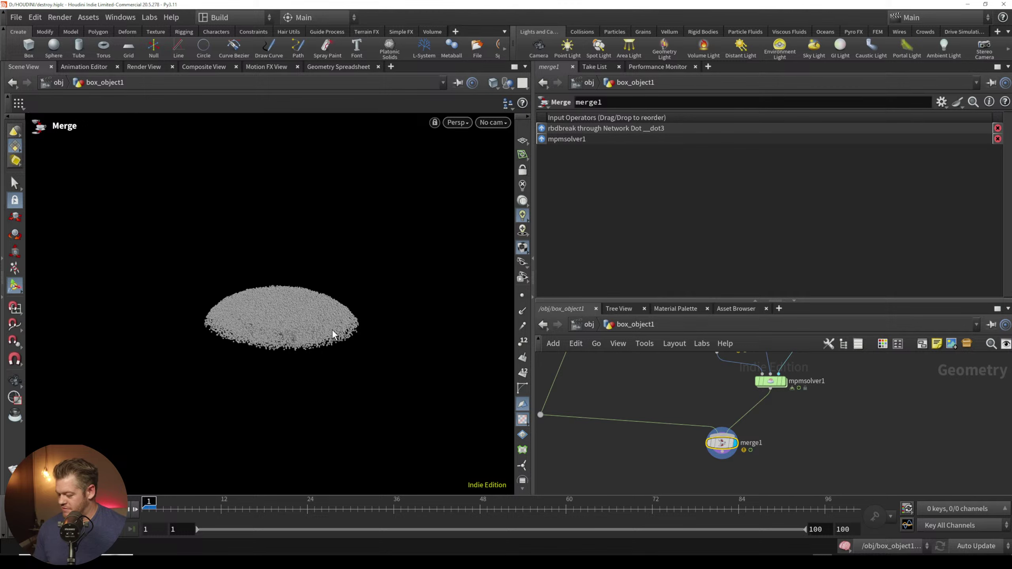
middle_drag(677, 413, 647, 485)
key(Tab)
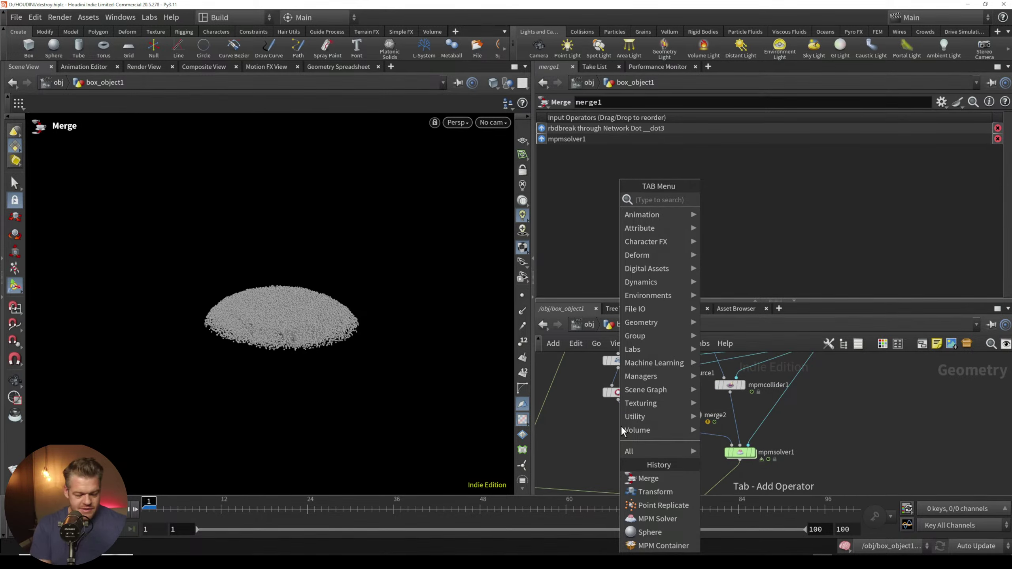
text(color)
key(Return)
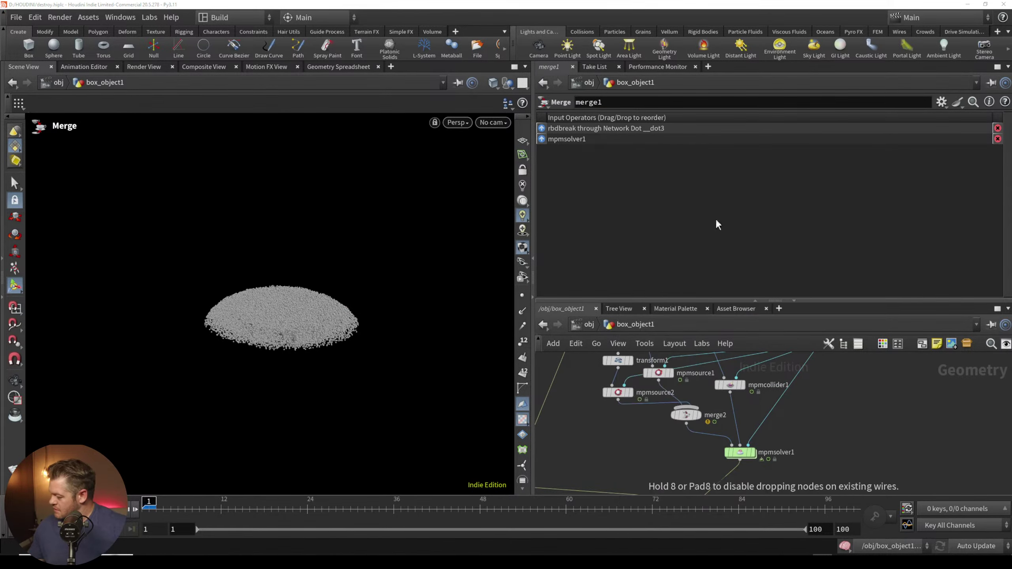
click(631, 408)
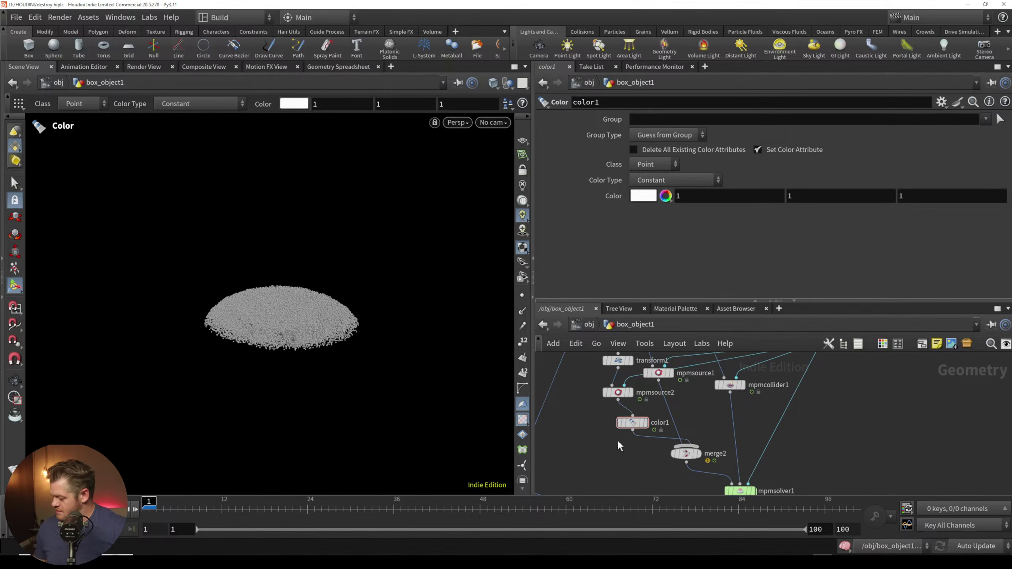
Step: Set the color1 node's color to pure red (1, 0, 0) for the soil particles
click(643, 196)
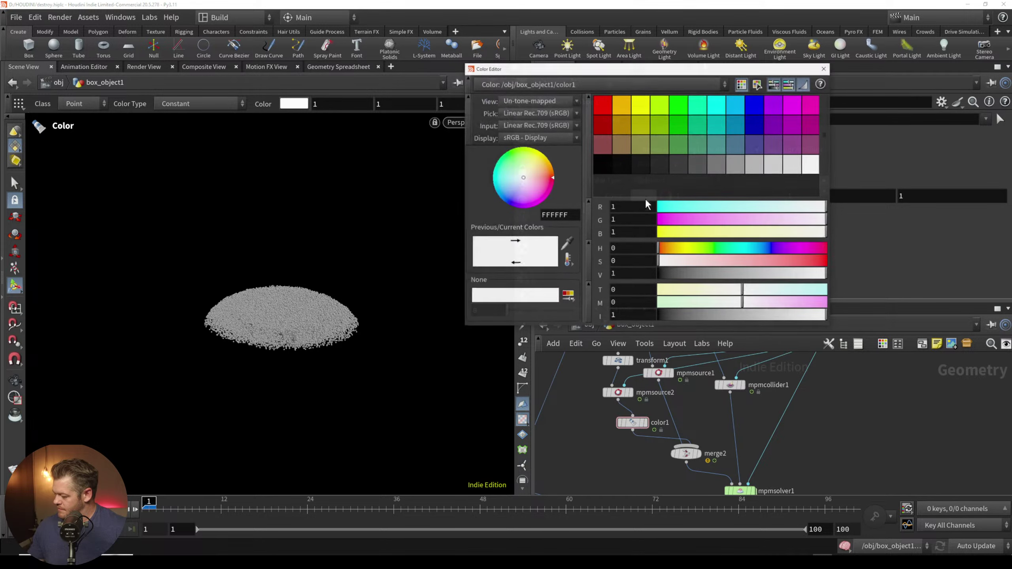
click(606, 102)
click(823, 71)
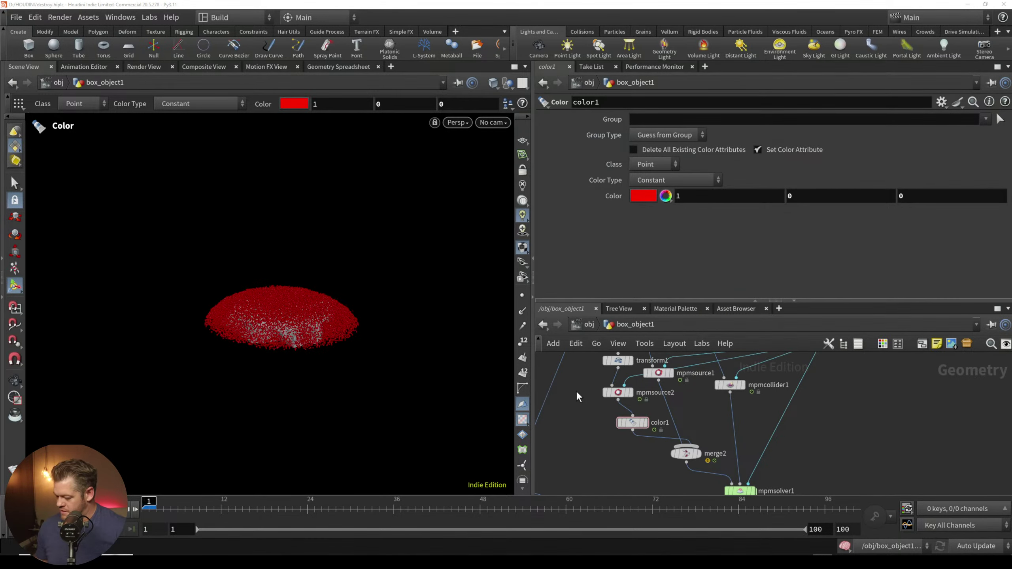
Step: Copy the Color node onto the wire between mpmsource1 and merge2 and set its color to blue (0, 0, 1)
scroll(343, 293, up, 3)
alt+drag(323, 344, 270, 319)
mouse_move(583, 453)
middle_down()
mouse_move(570, 414)
mouse_move(599, 438)
mouse_move(593, 455)
middle_up()
drag(601, 413, 642, 405)
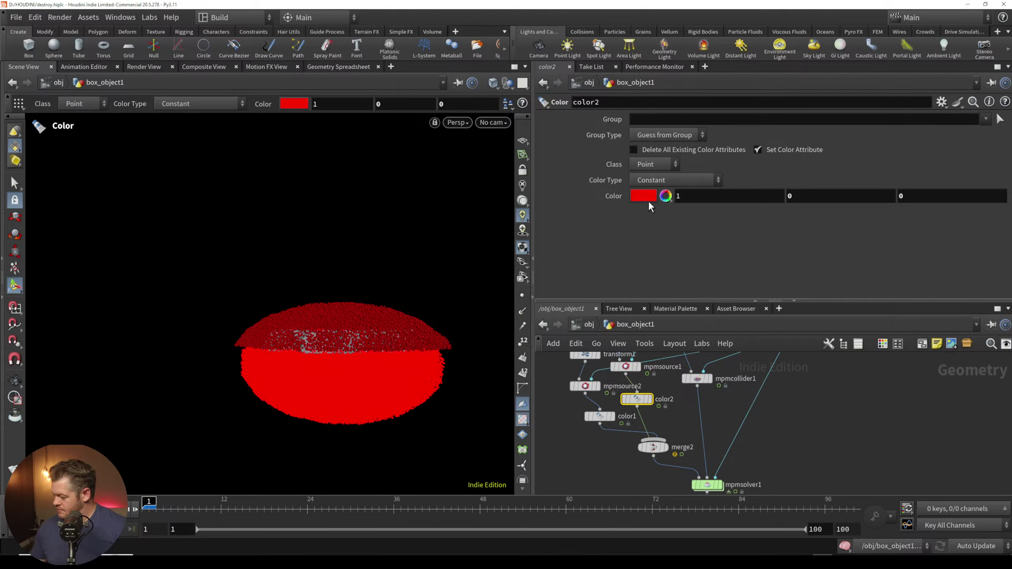
click(665, 195)
click(756, 105)
click(824, 69)
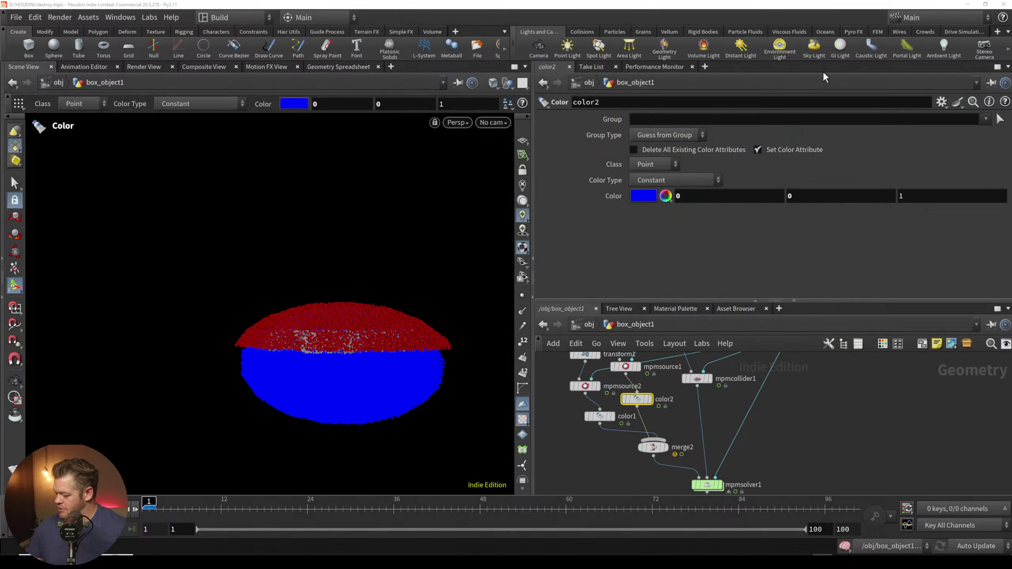
Step: Select merge1 and play the simulation to examine the colored particles with the RBD pieces
middle_drag(583, 453, 586, 382)
middle_drag(715, 448, 711, 413)
click(667, 447)
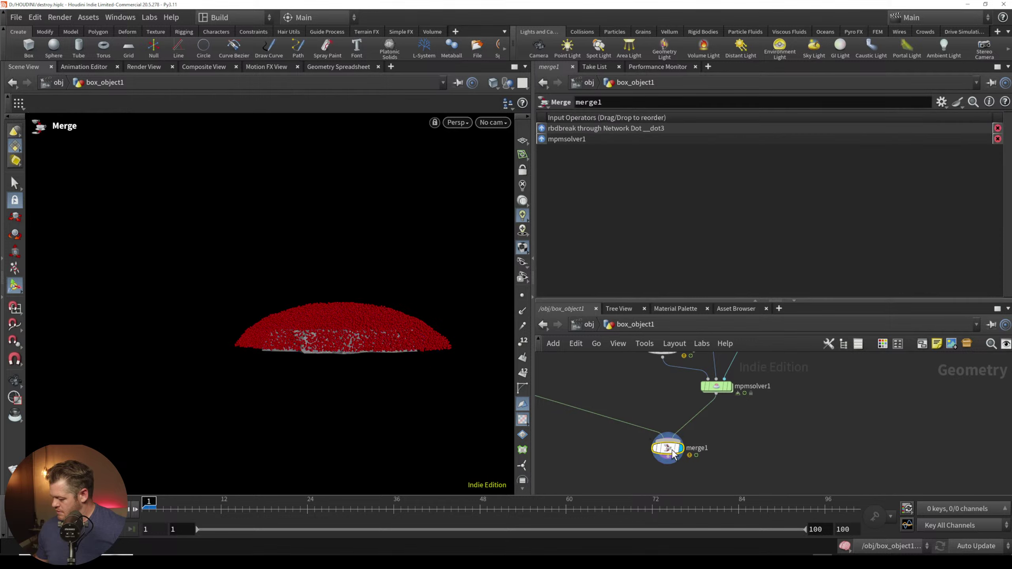
mouse_move(384, 368)
mouse_down()
mouse_move(380, 321)
mouse_move(388, 344)
mouse_move(379, 338)
mouse_move(373, 358)
mouse_up()
key(Up)
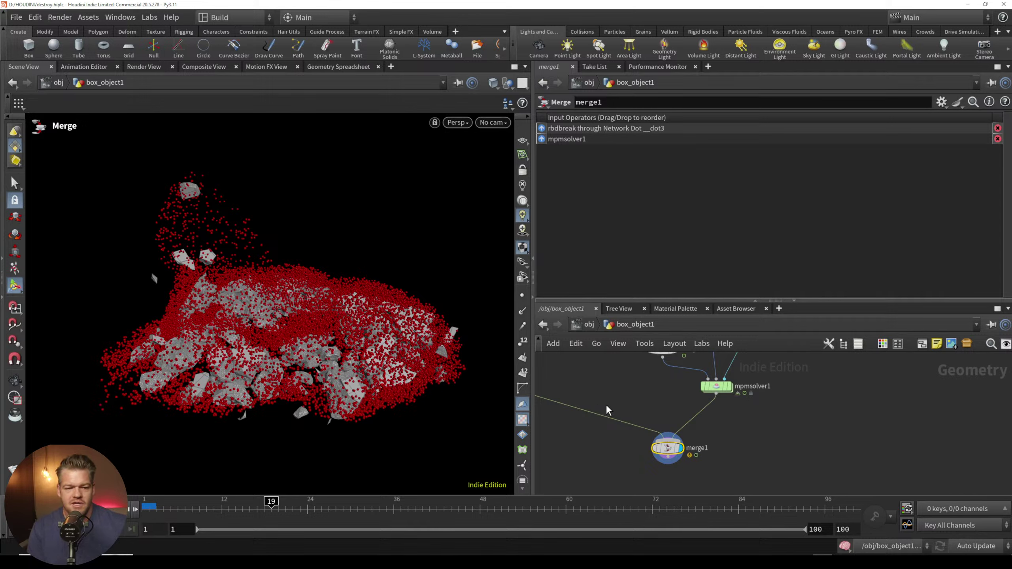
Step: Display color2 and mpmsource1 individually at frame 19 to check the blue sand source's particles
middle_drag(613, 383, 627, 509)
scroll(617, 435, up, 3)
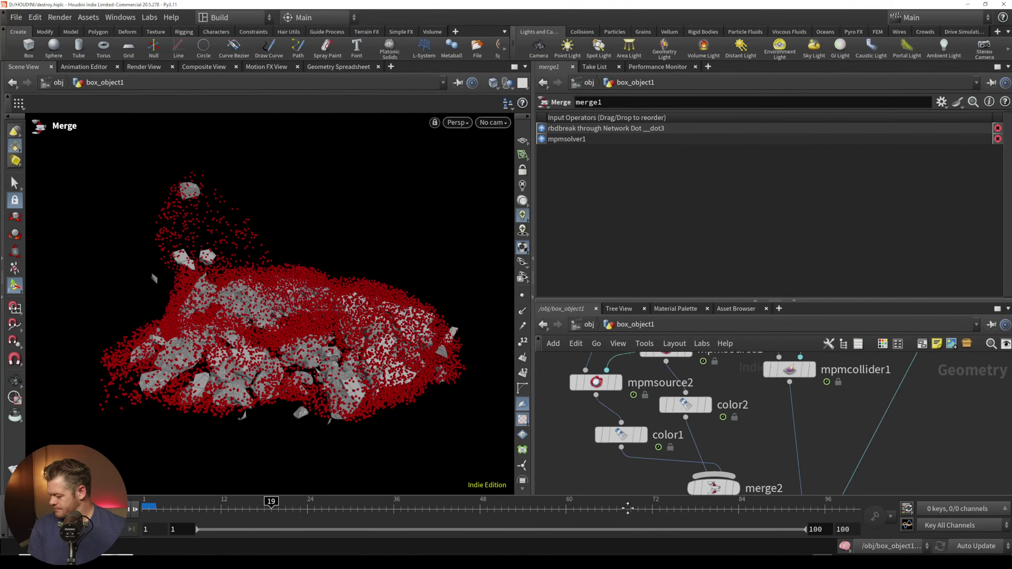
click(671, 411)
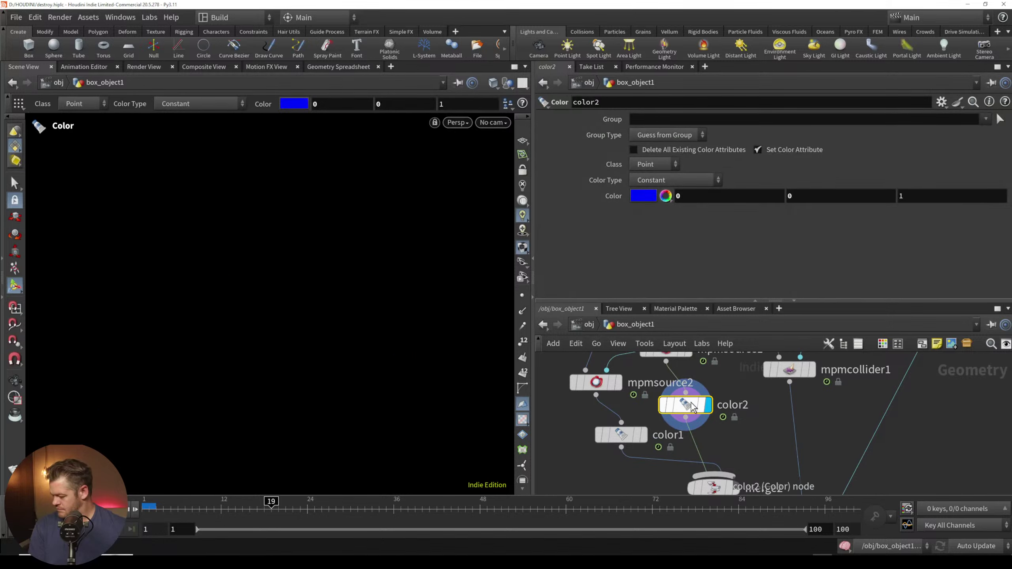
middle_drag(668, 418, 679, 479)
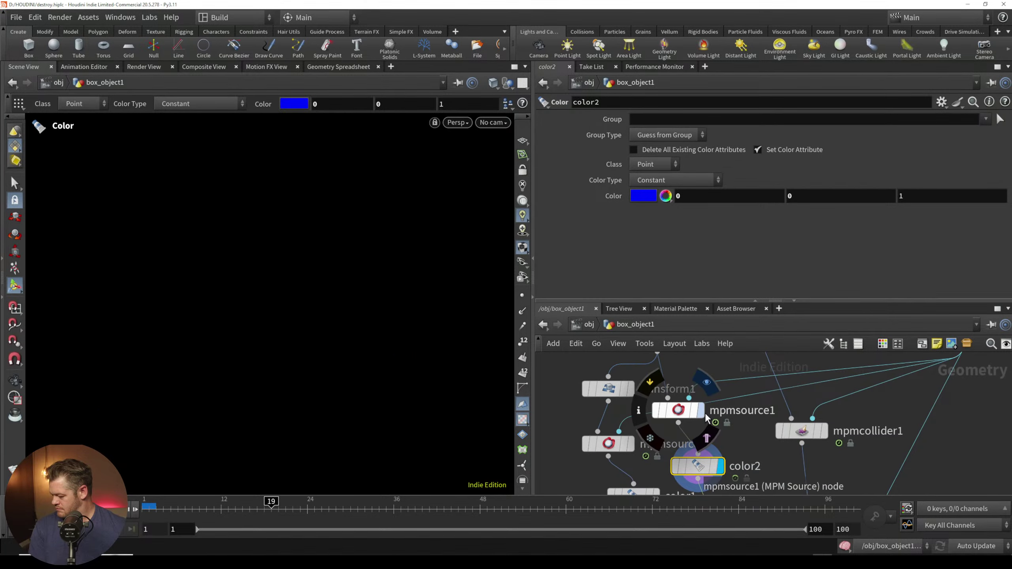
drag(685, 415, 692, 429)
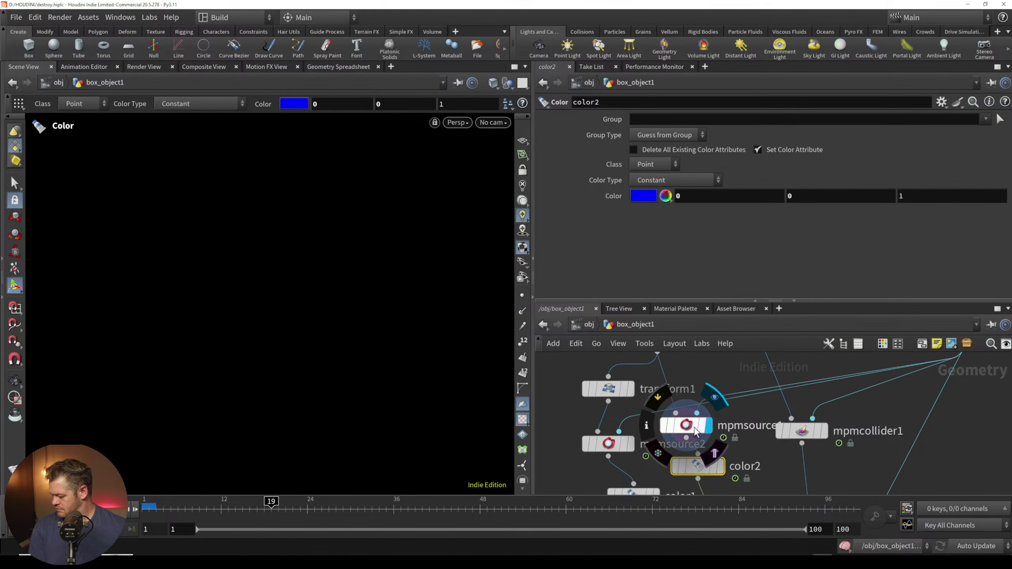
Step: Display color2 and color1 in turn at frame 19 to check the particles of both colored sources
key(space)
middle_drag(755, 456, 746, 402)
mouse_move(695, 413)
drag(694, 413, 709, 424)
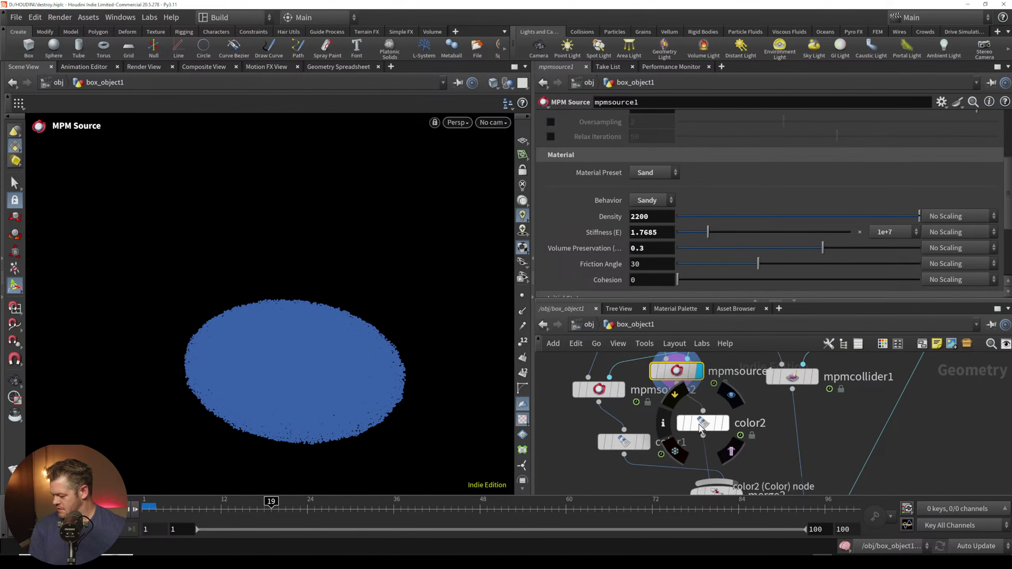
click(726, 423)
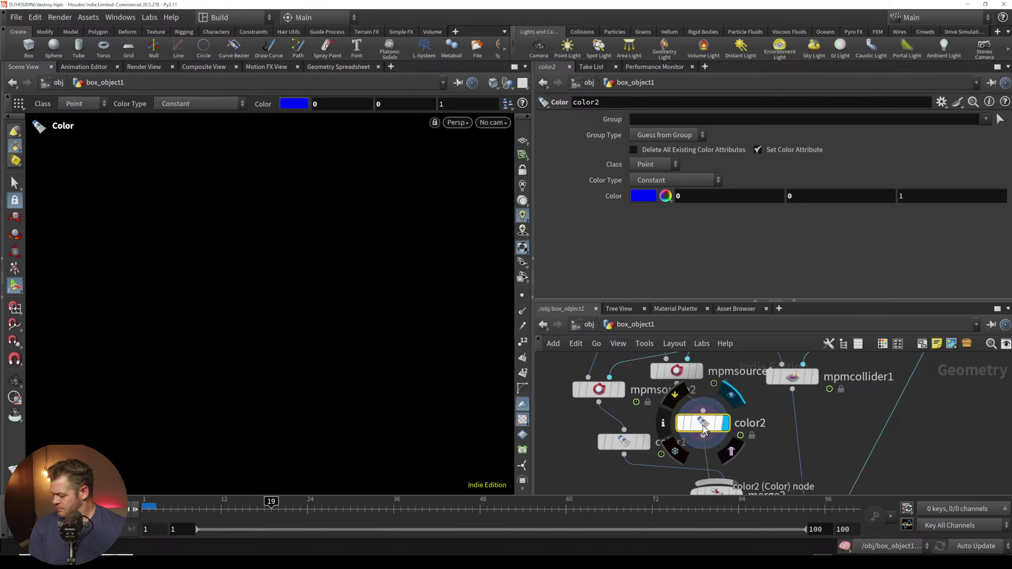
click(646, 441)
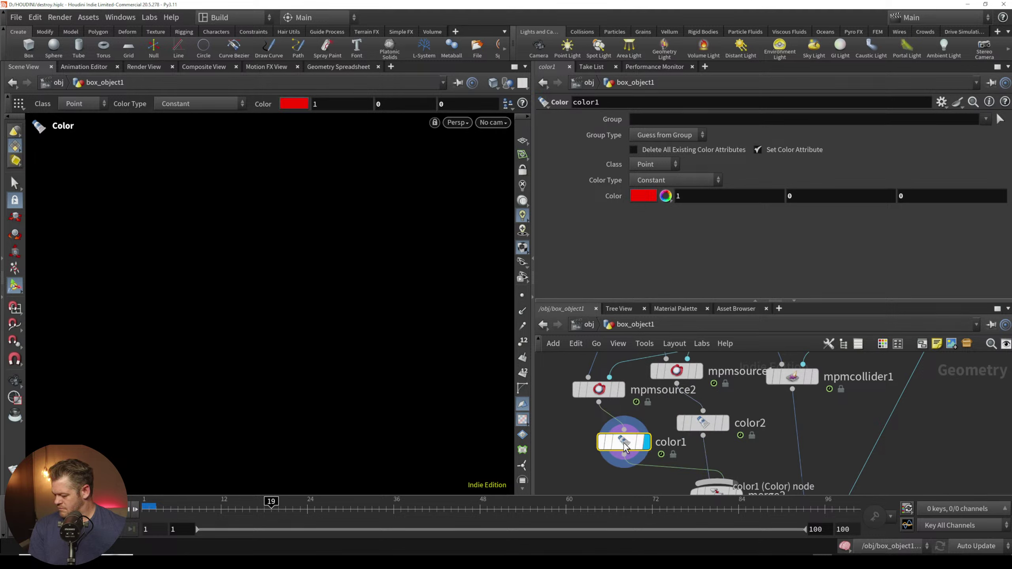
key(Escape)
key(Return)
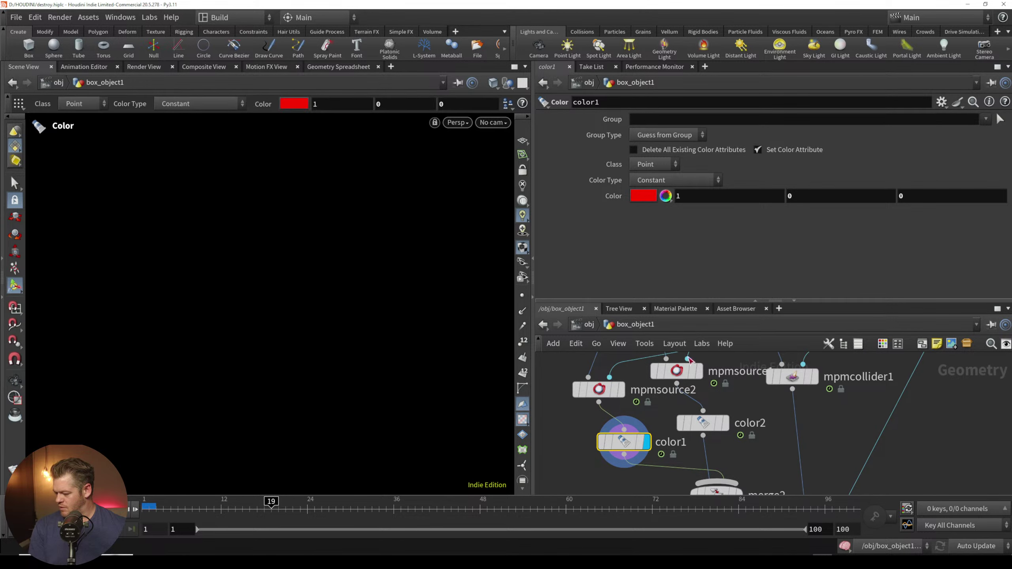
Step: Return to frame 1 and display color1 and color2 in turn to compare their particle extents
key(ctrl+Up)
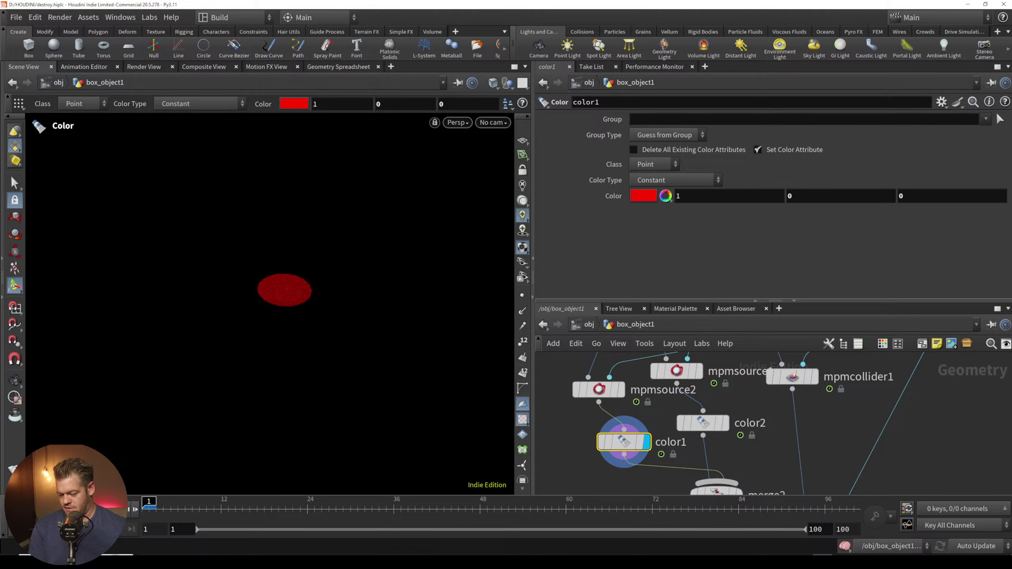
key(Escape)
scroll(317, 262, up, 10)
alt+middle_drag(243, 342, 285, 282)
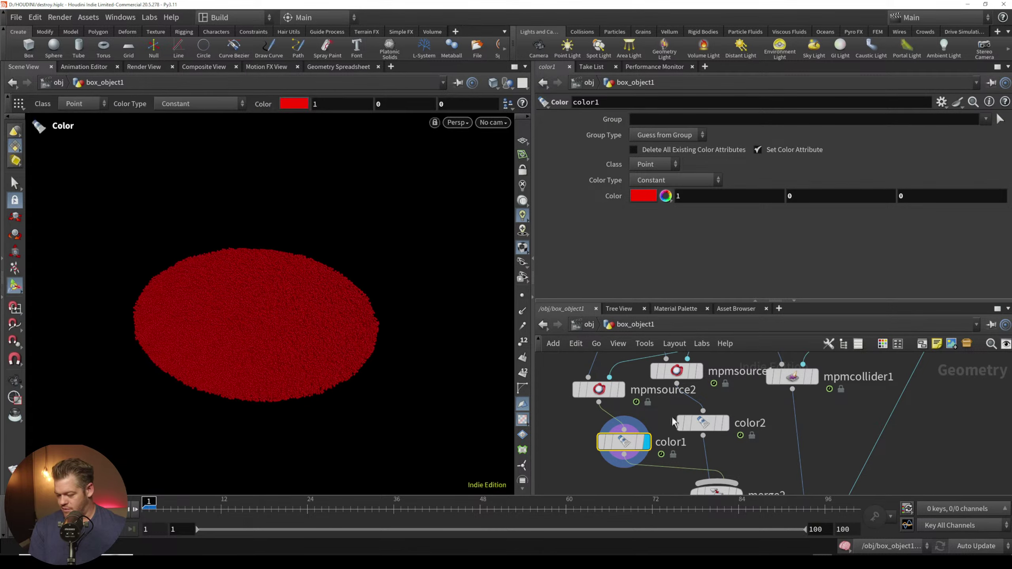
click(725, 425)
click(704, 428)
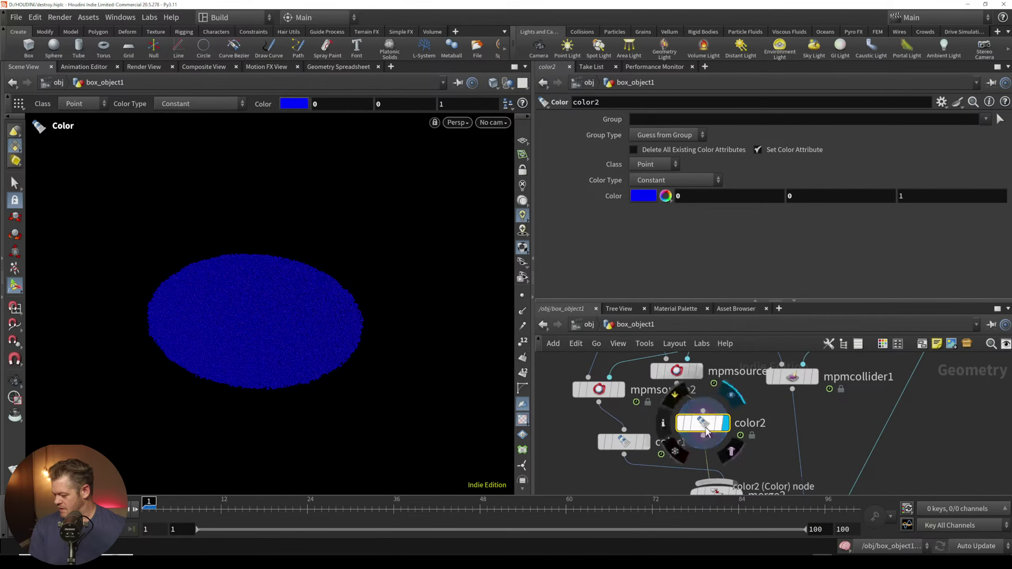
Step: Display merge2 and reorder its inputs so color1 comes before color2, inspecting the mixed red and blue particles
middle_drag(749, 464, 740, 387)
click(730, 419)
click(702, 421)
mouse_move(258, 352)
alt+mouse_down()
mouse_move(258, 321)
mouse_move(192, 298)
mouse_move(258, 340)
alt+mouse_up()
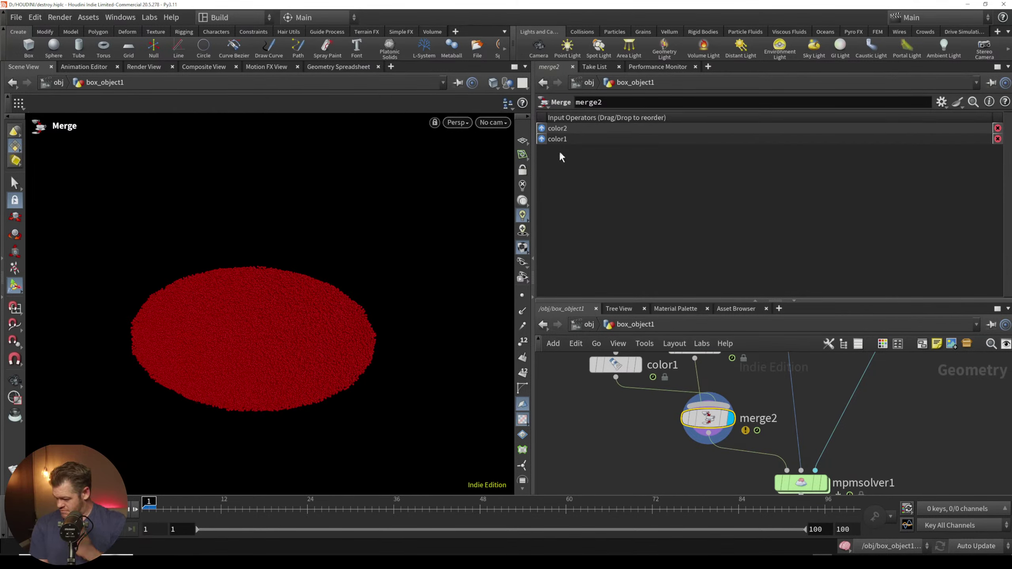
click(541, 139)
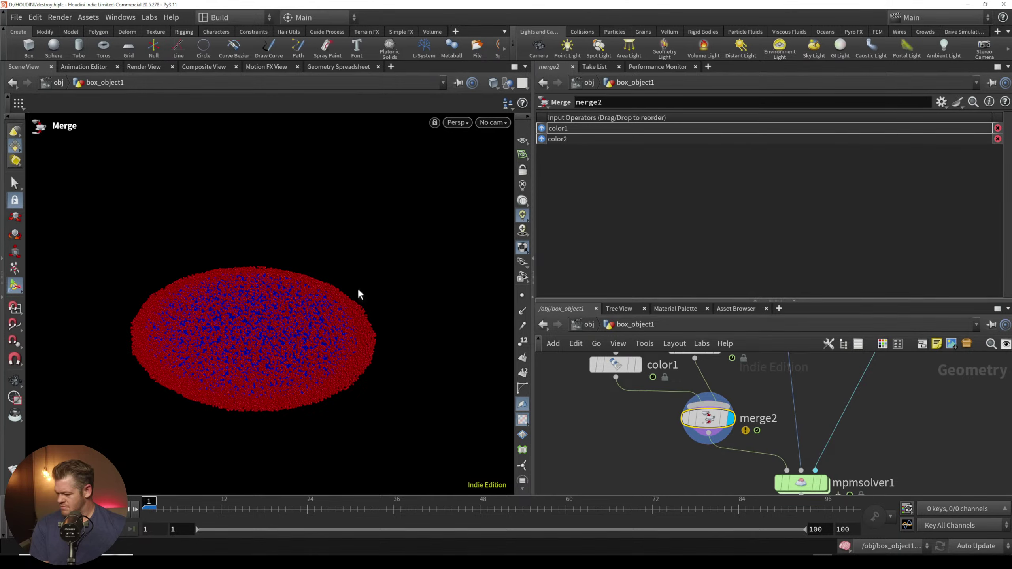
alt+right_drag(232, 337, 278, 284)
alt+drag(278, 284, 325, 325)
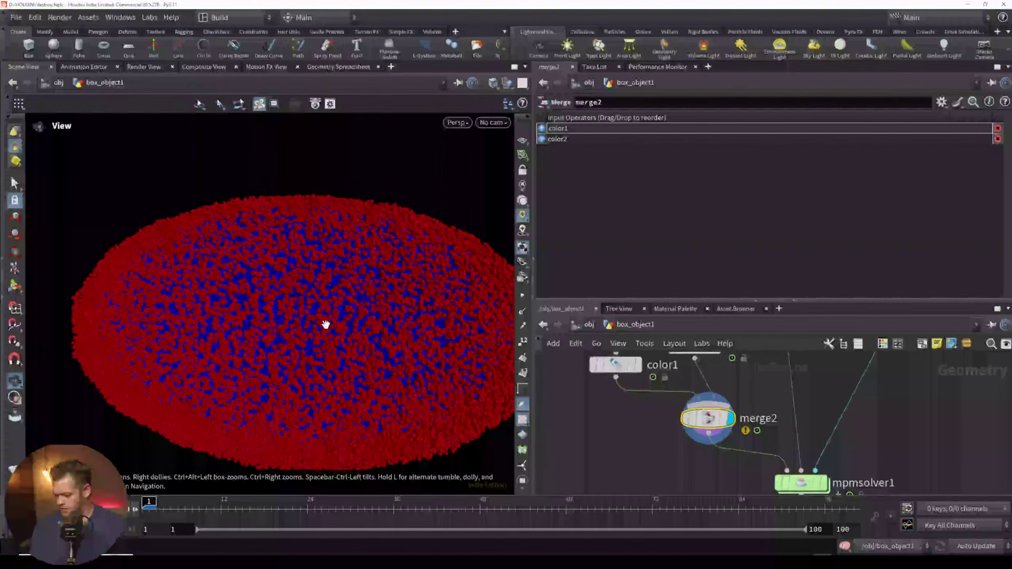
alt+right_drag(325, 324, 361, 334)
alt+middle_drag(361, 334, 296, 286)
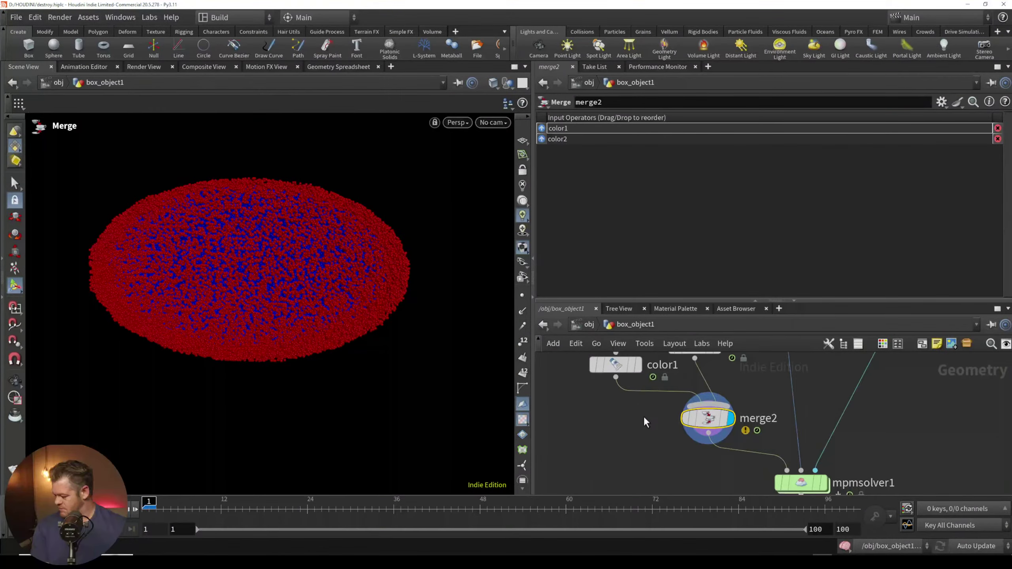
Step: Select and display mpmsolver1 to examine the combined particles at frame 1 from above
middle_drag(643, 416, 593, 375)
click(774, 442)
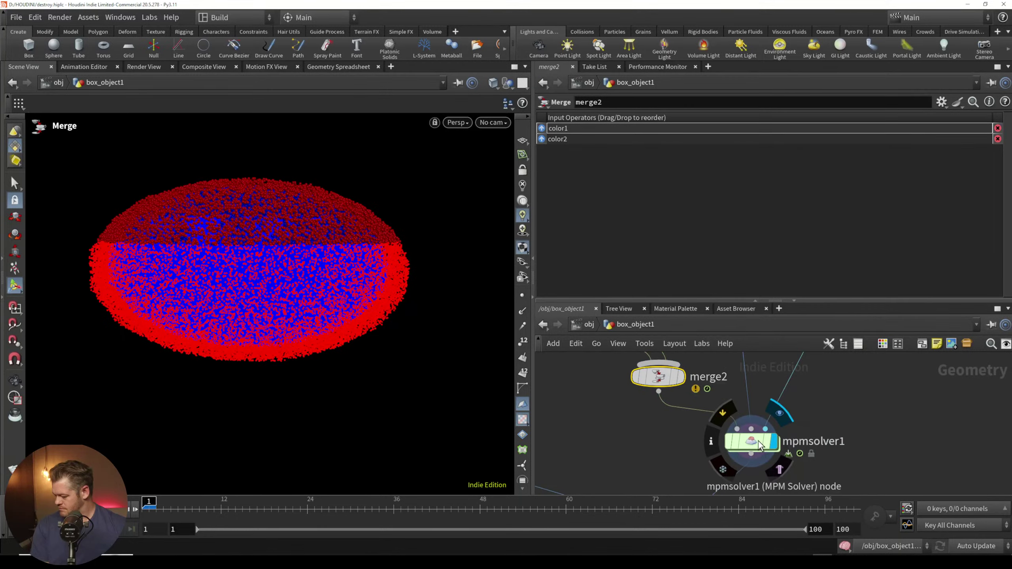
click(767, 443)
drag(385, 265, 360, 324)
key(Return)
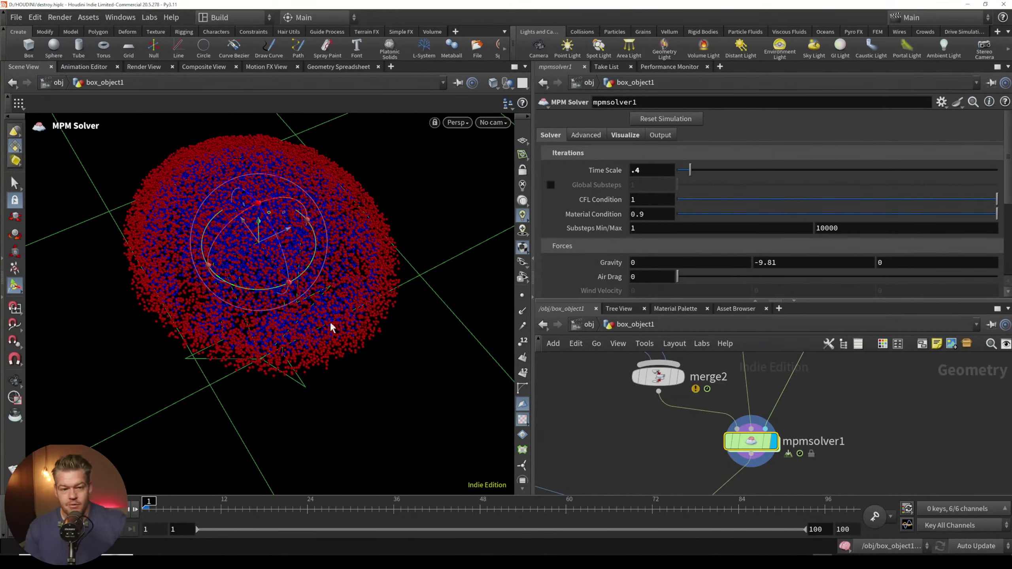
Step: Set the Point Separation of mpmsource2 to 0.025 and inspect the solver's particle density
middle_drag(635, 388, 699, 503)
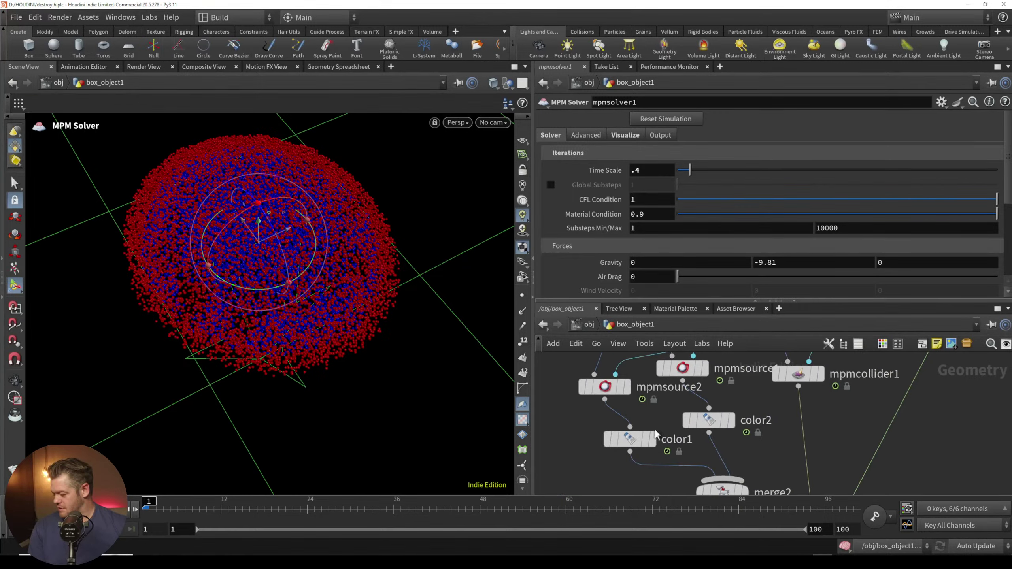
click(608, 388)
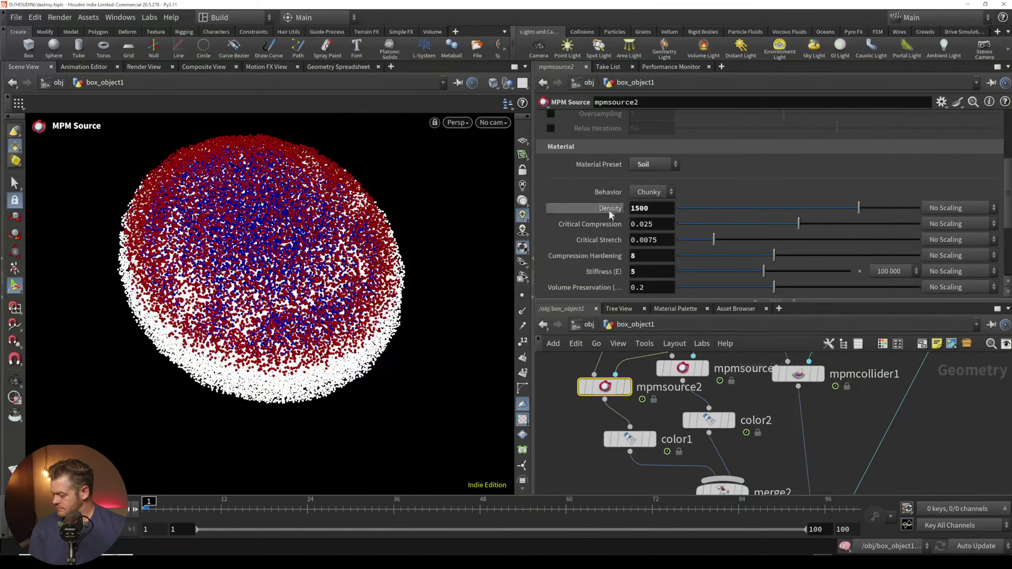
scroll(1007, 176, up, 5)
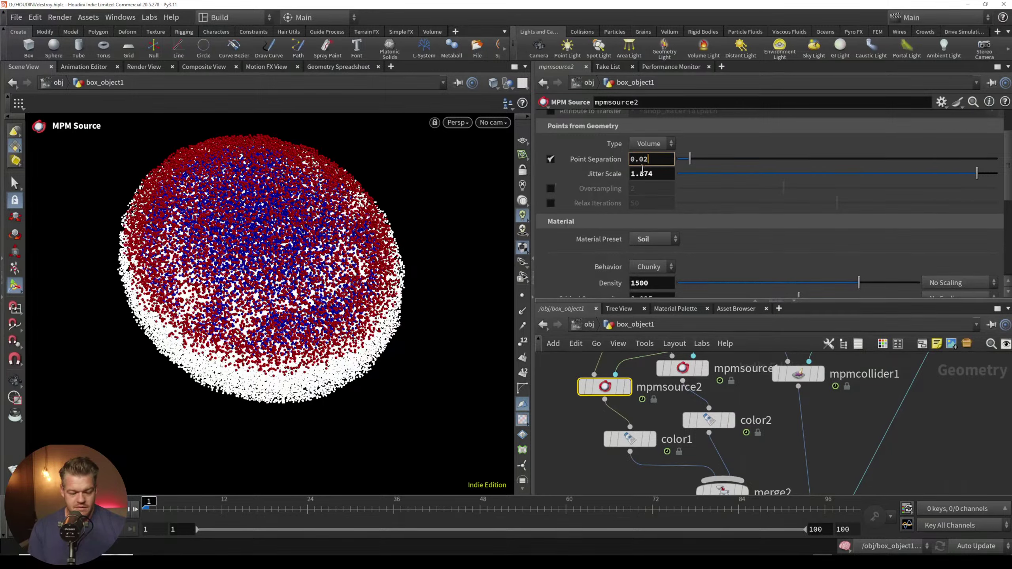
click(596, 419)
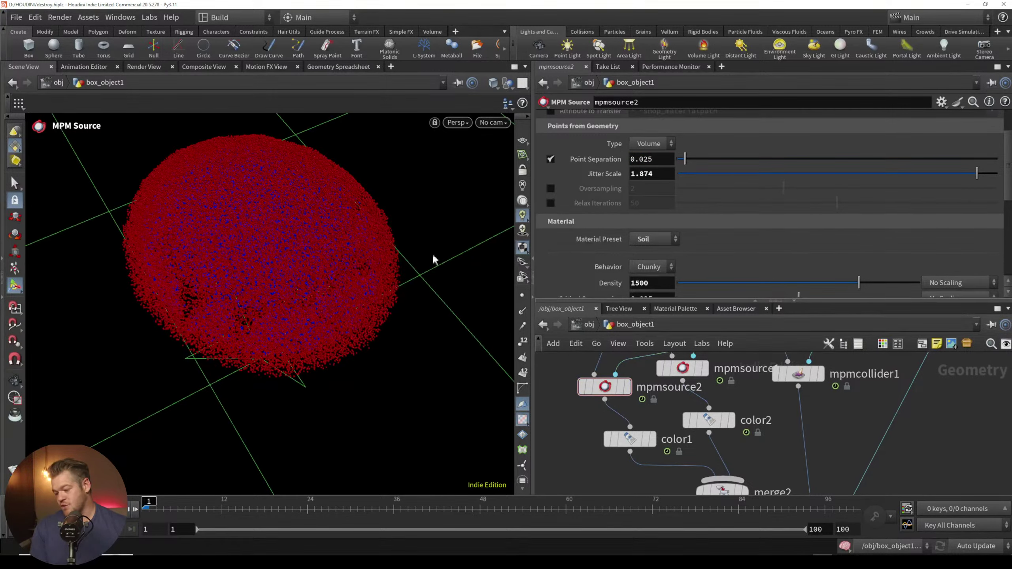
drag(273, 272, 296, 270)
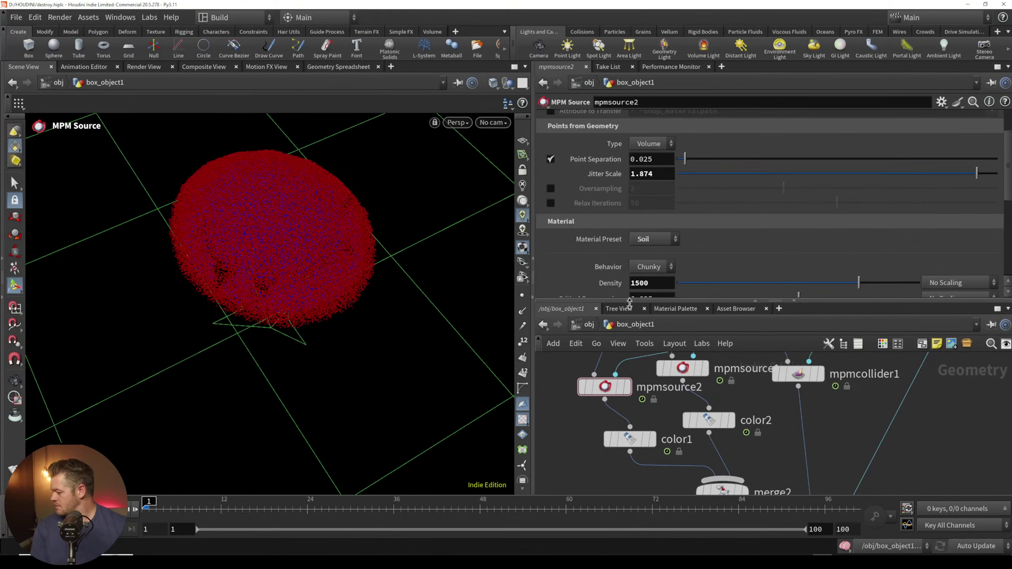
drag(223, 263, 292, 254)
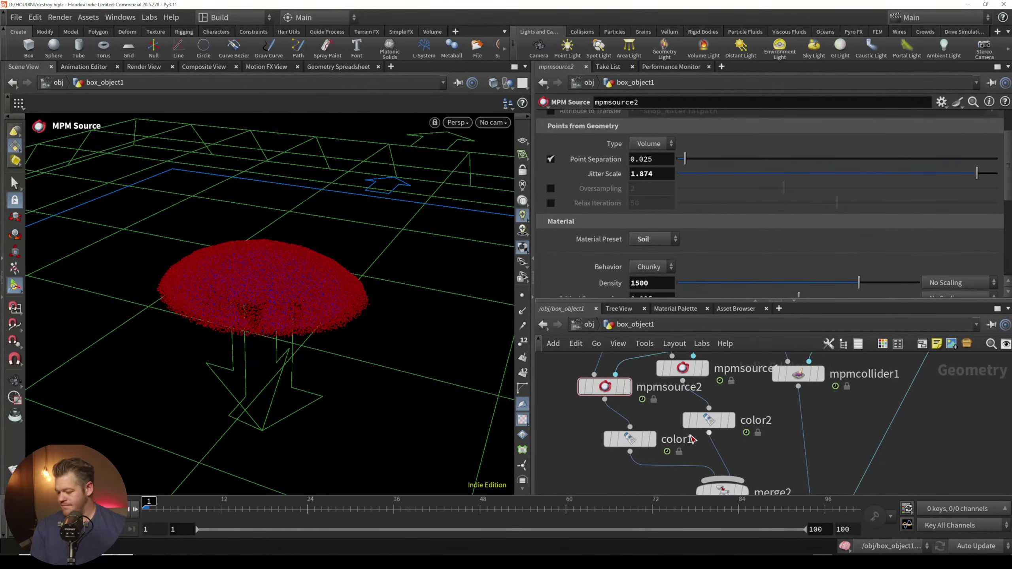
Step: Select and display merge1, framing the solved particles together with the RBD pieces for a preview
middle_drag(599, 478, 590, 372)
middle_drag(677, 461, 705, 386)
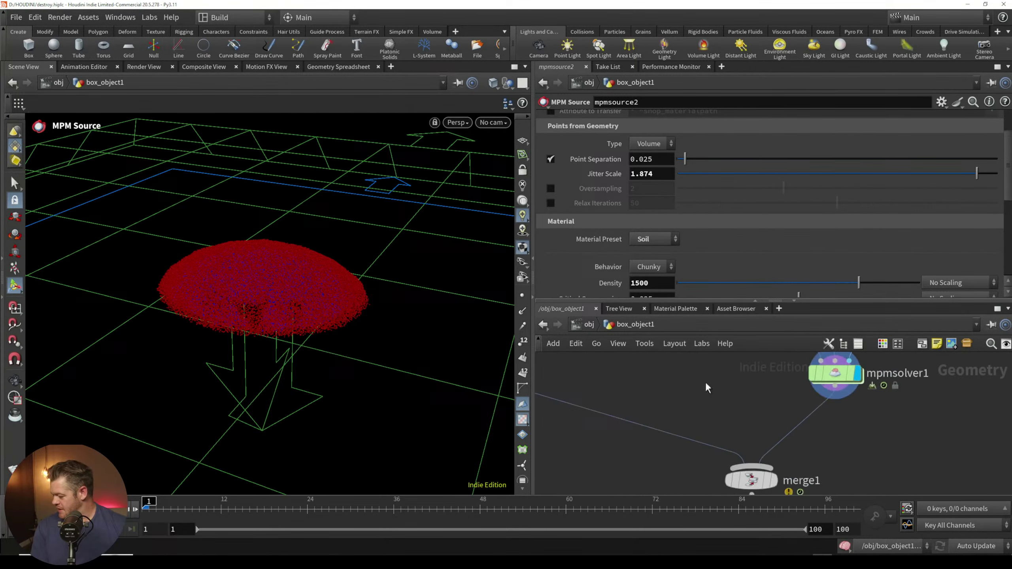
click(772, 479)
click(748, 480)
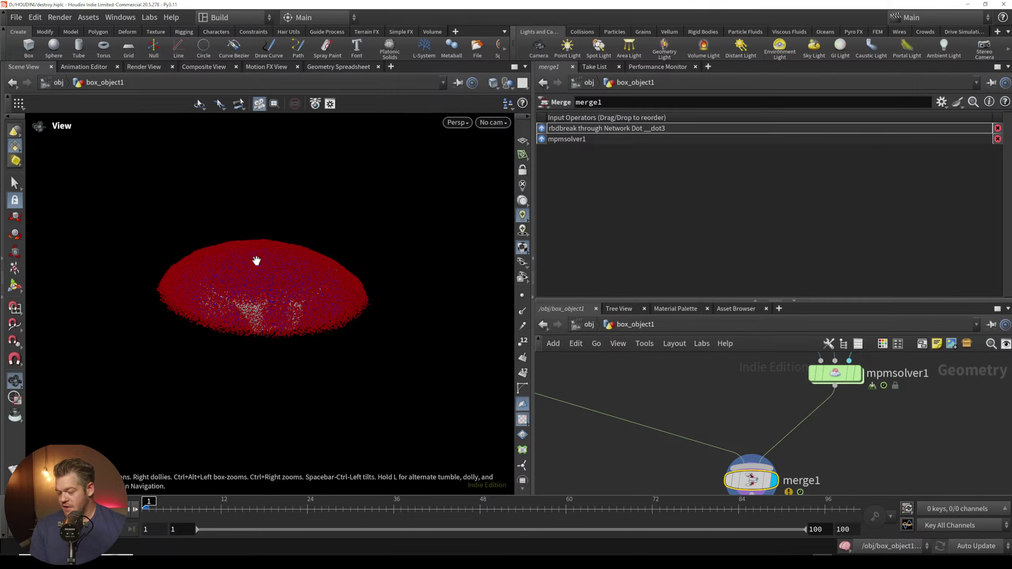
drag(256, 260, 249, 294)
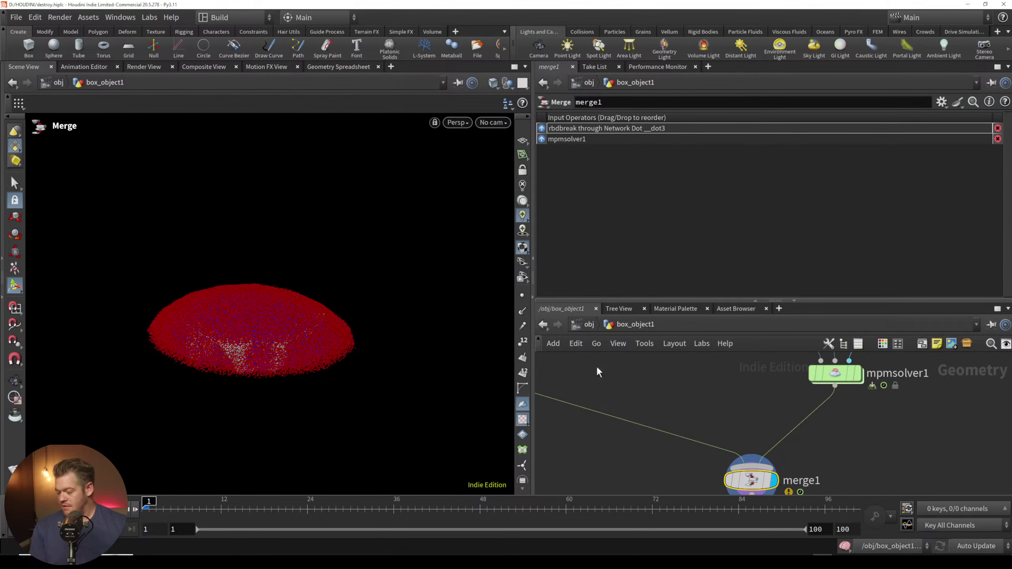
key(Escape)
drag(188, 324, 229, 320)
key(Return)
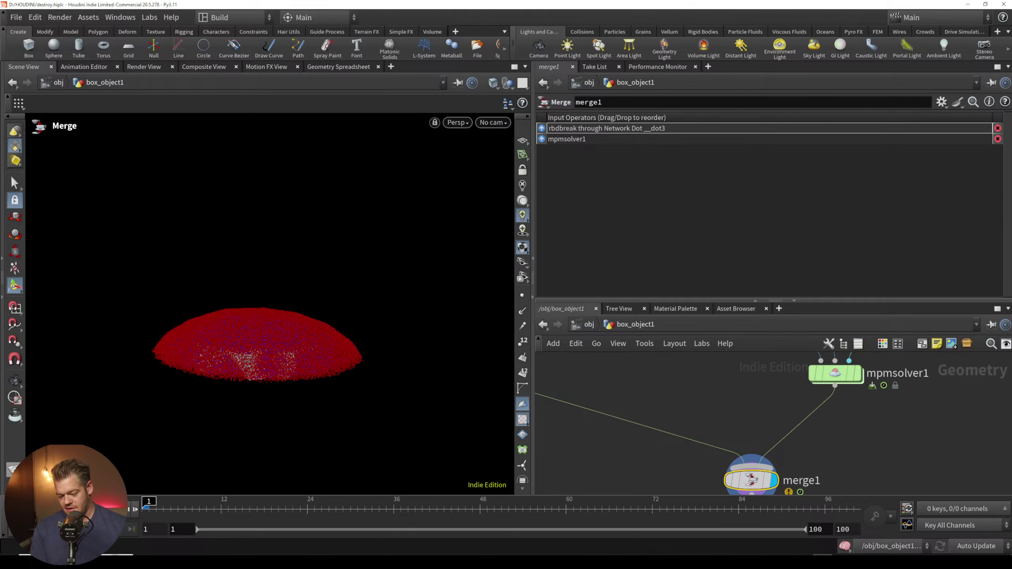
Step: Render a flipbook of merge1, play back the cached frames in MPlay, and close the preview
click(13, 470)
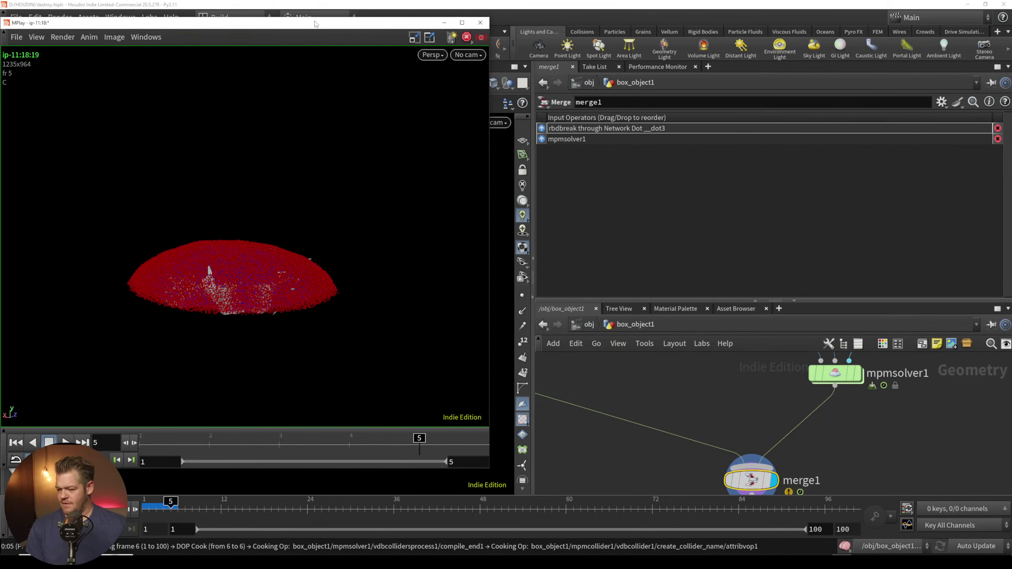
drag(315, 23, 485, 35)
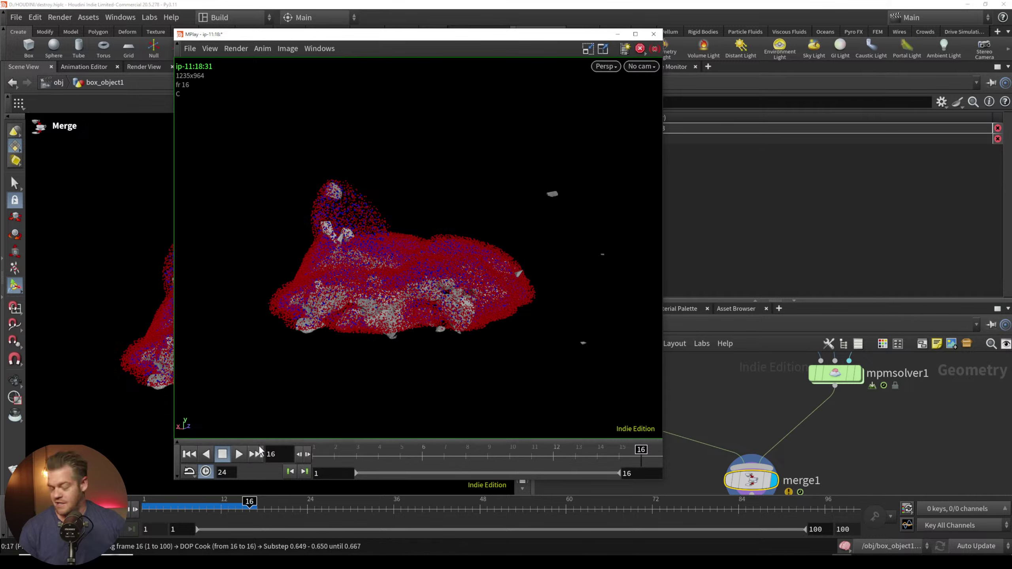
click(238, 454)
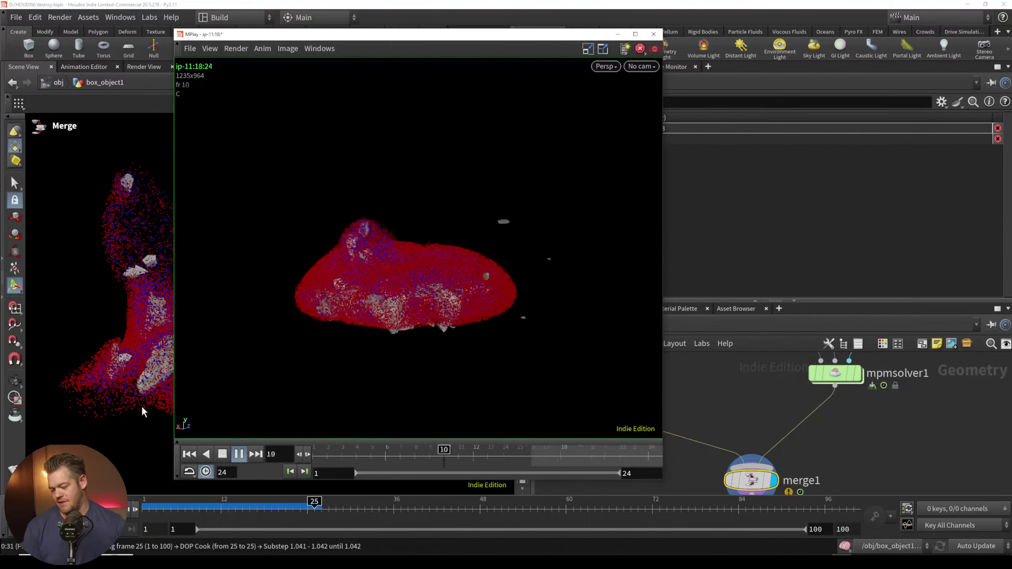
click(222, 454)
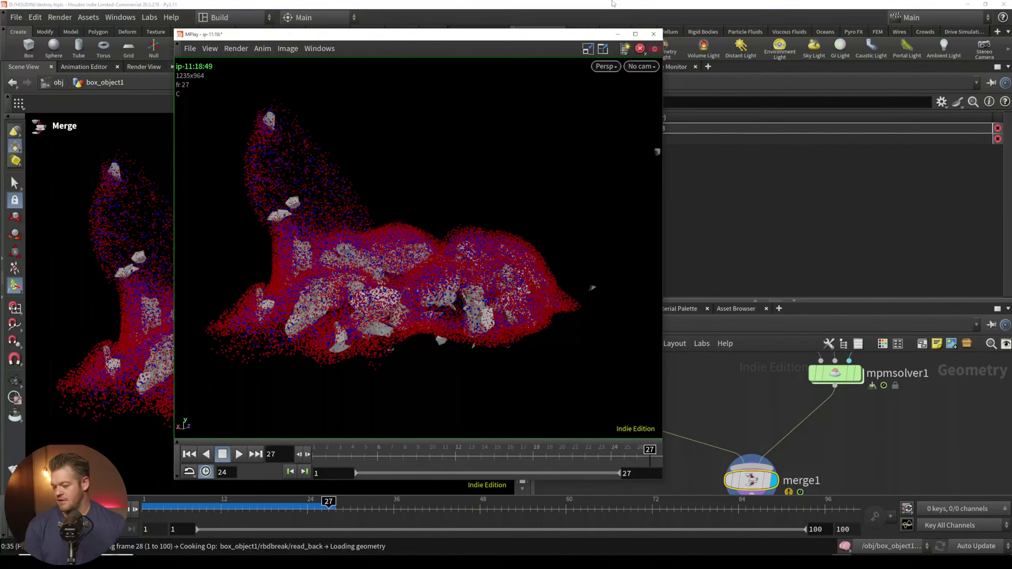
click(654, 34)
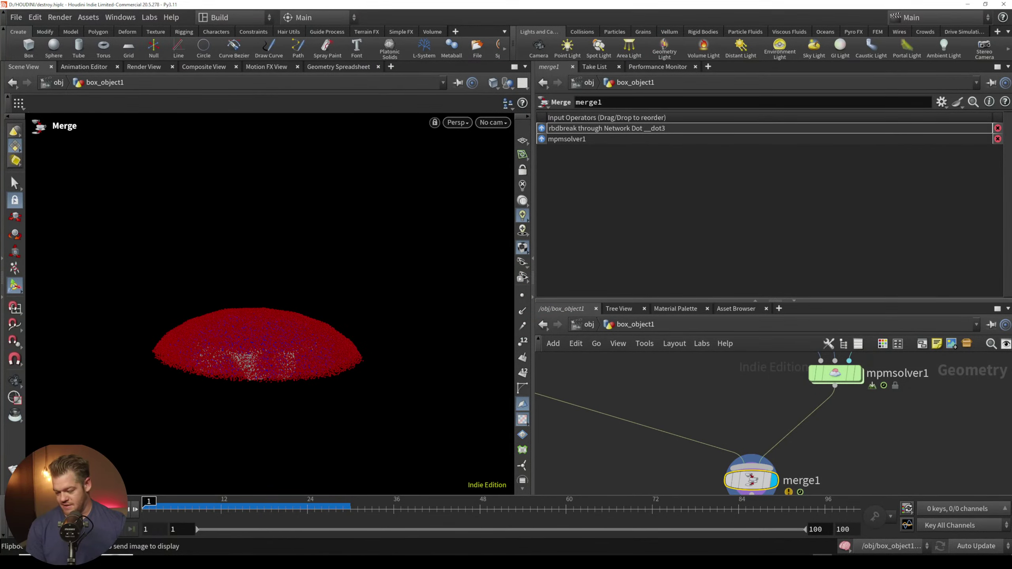
Step: Set the Point Separation of mpmsource2 to 0.018 and inspect the denser soil particles
middle_drag(769, 381, 785, 490)
middle_drag(665, 407, 658, 480)
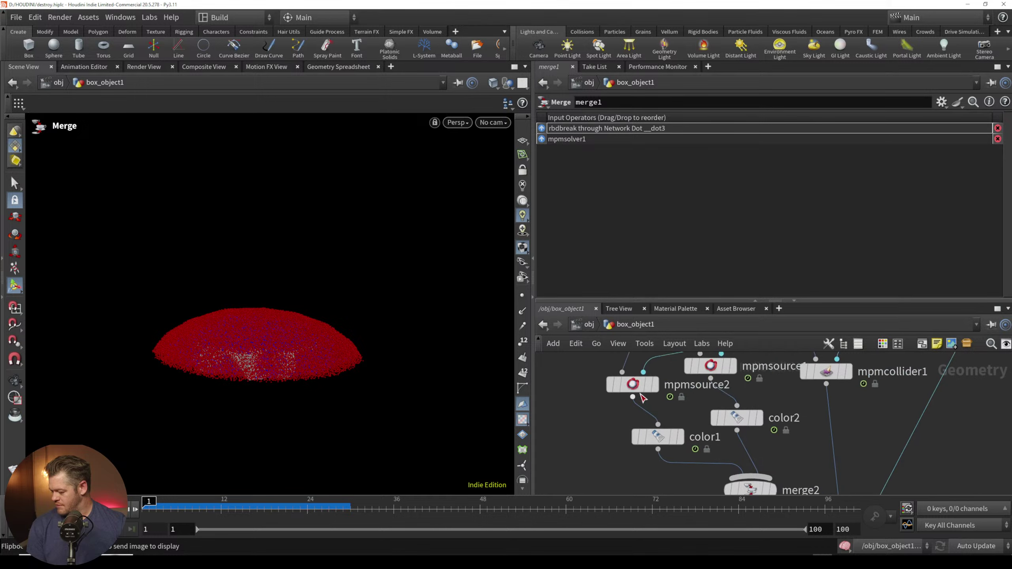
click(631, 390)
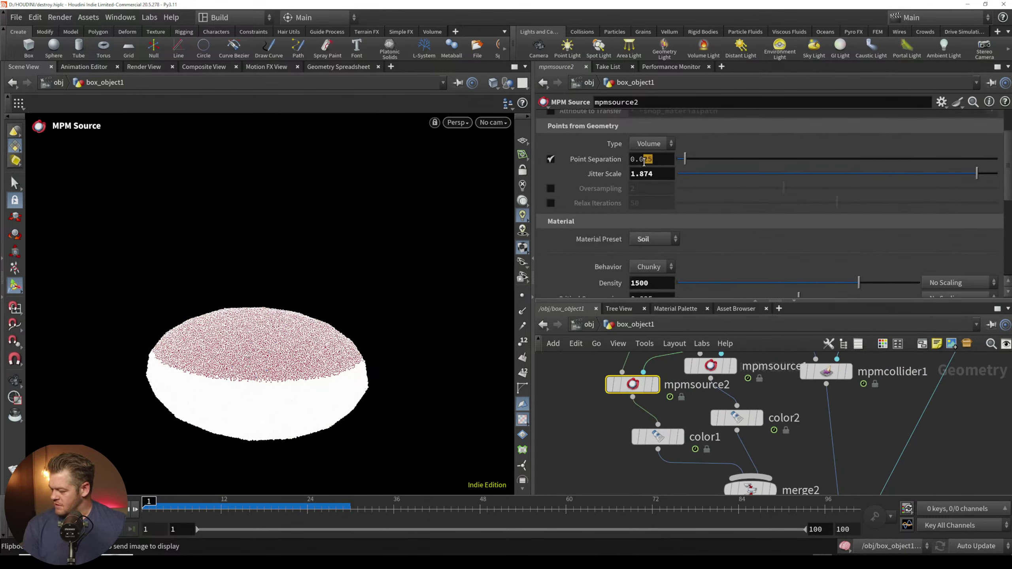
text(18)
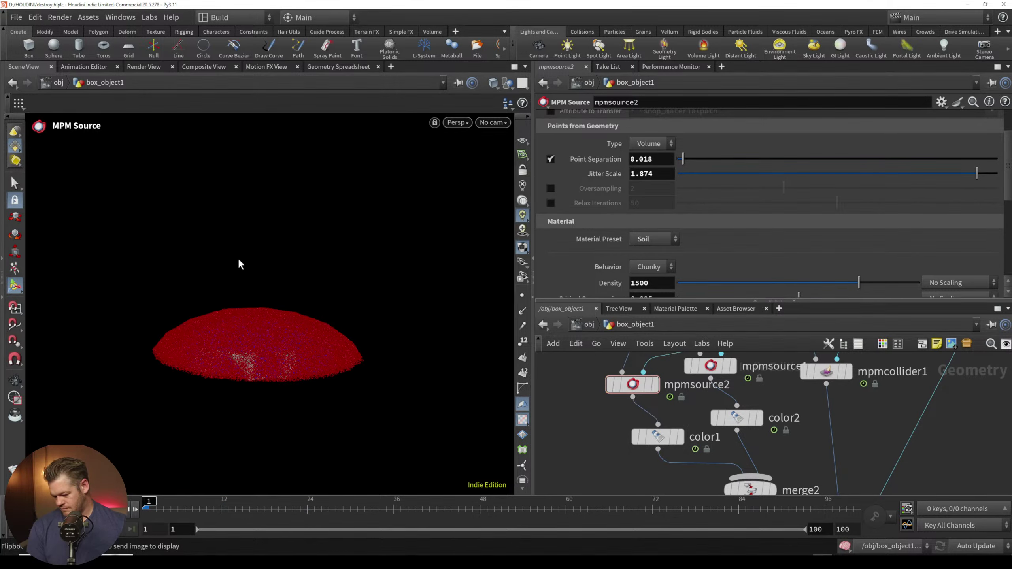
alt+drag(238, 260, 242, 376)
alt+right_drag(242, 376, 313, 220)
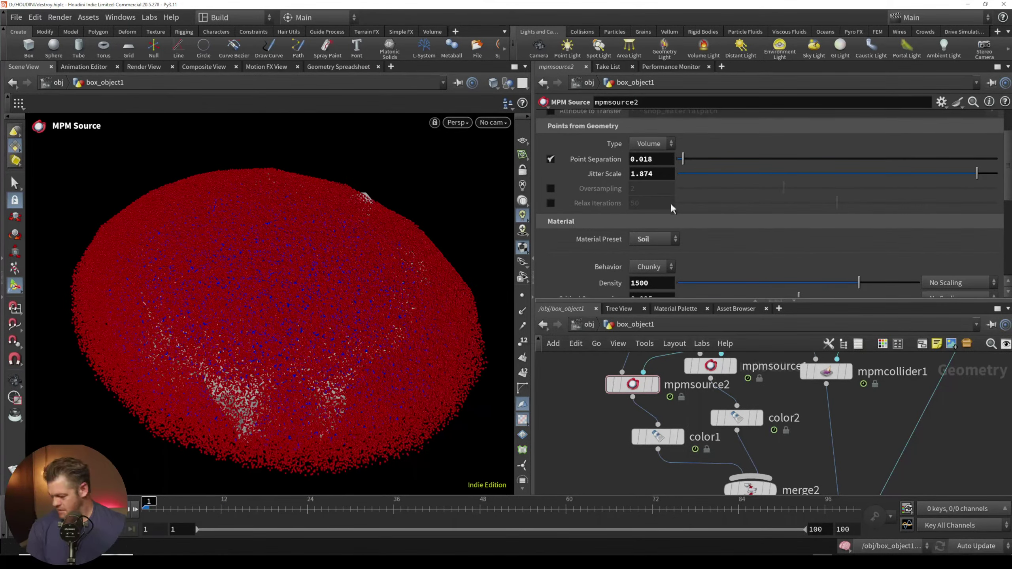
Step: Set the visualization Point Scale of mpmsource2 to 1
scroll(736, 255, down, 6)
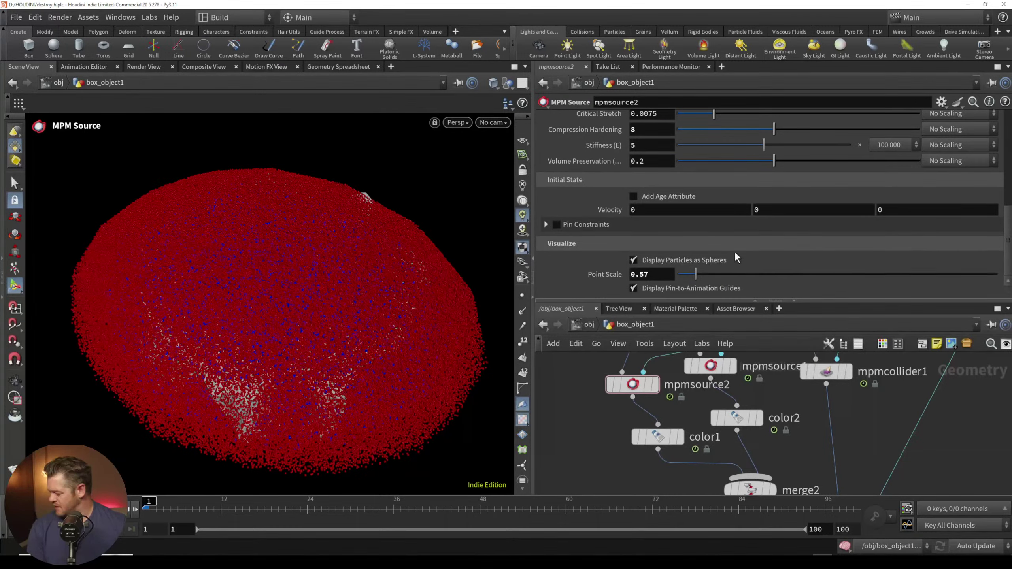
click(700, 275)
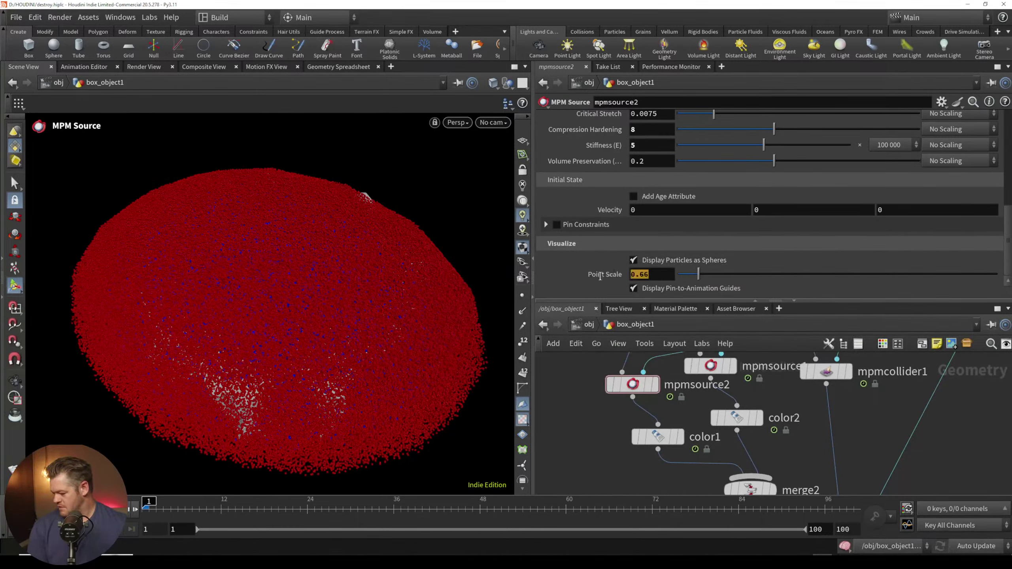
text(1)
key(Return)
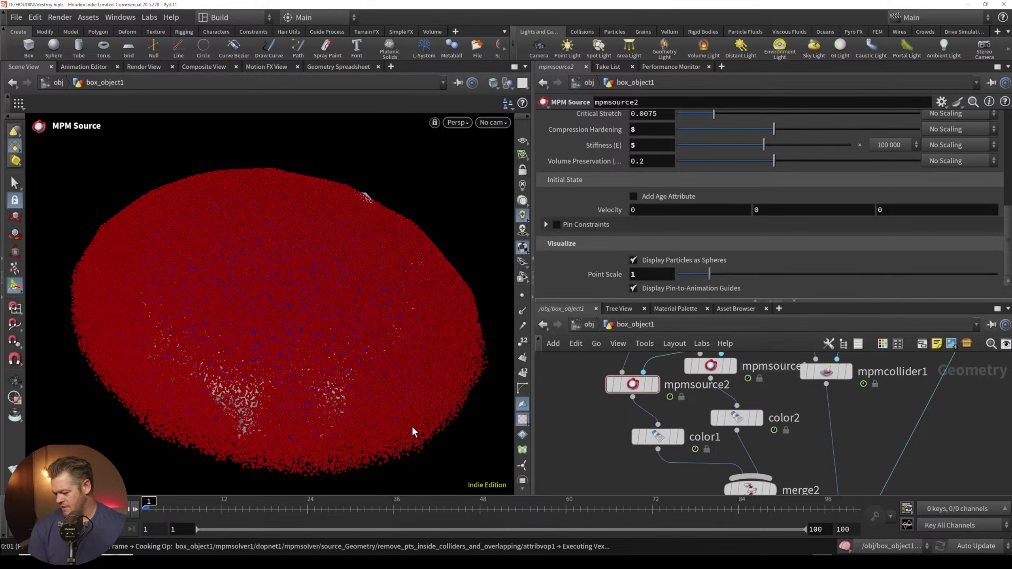
Step: Set the visualization Point Scale of mpmsource1 to 1
drag(286, 391, 345, 314)
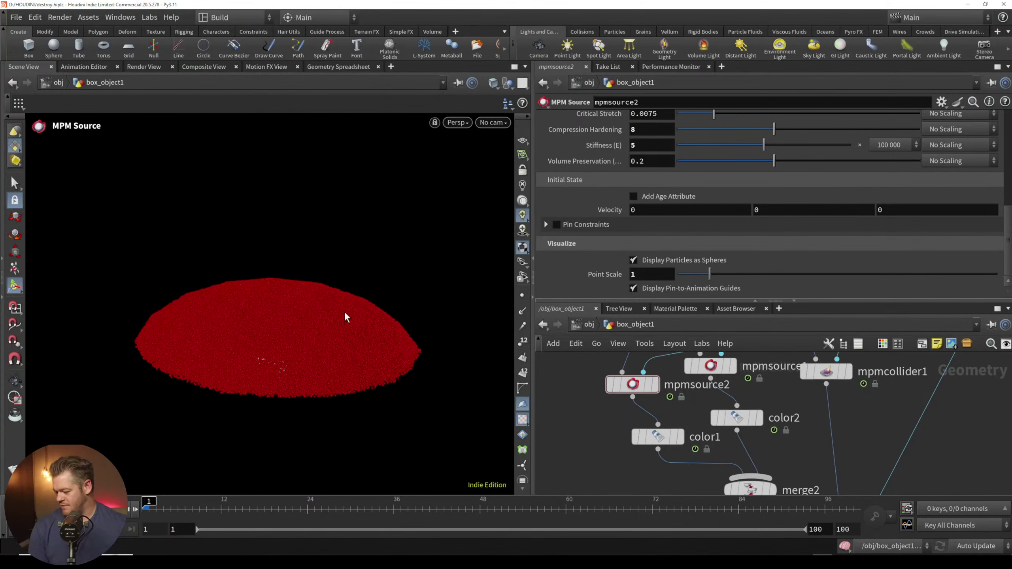
click(737, 417)
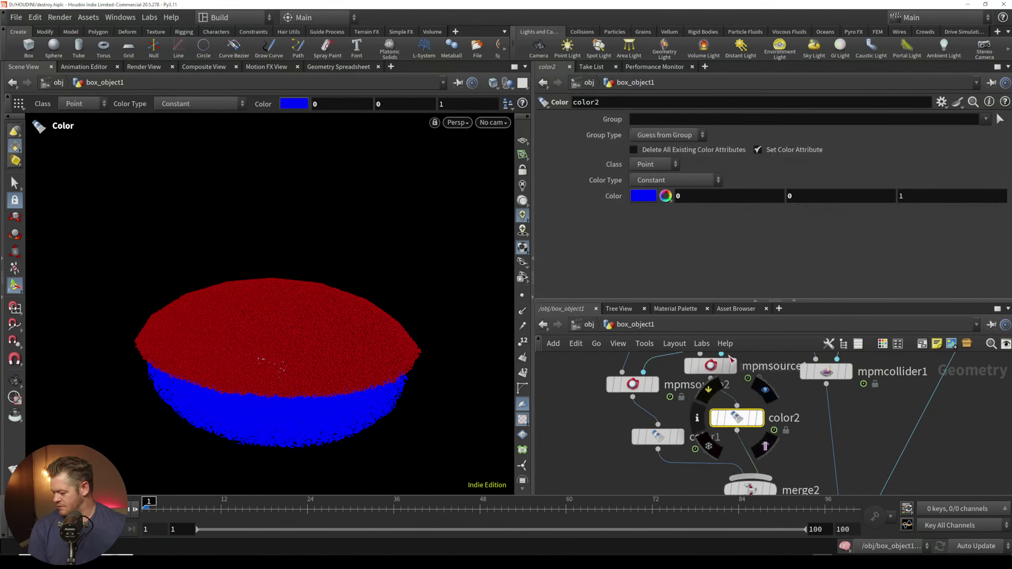
click(710, 366)
drag(656, 276, 585, 282)
text(1)
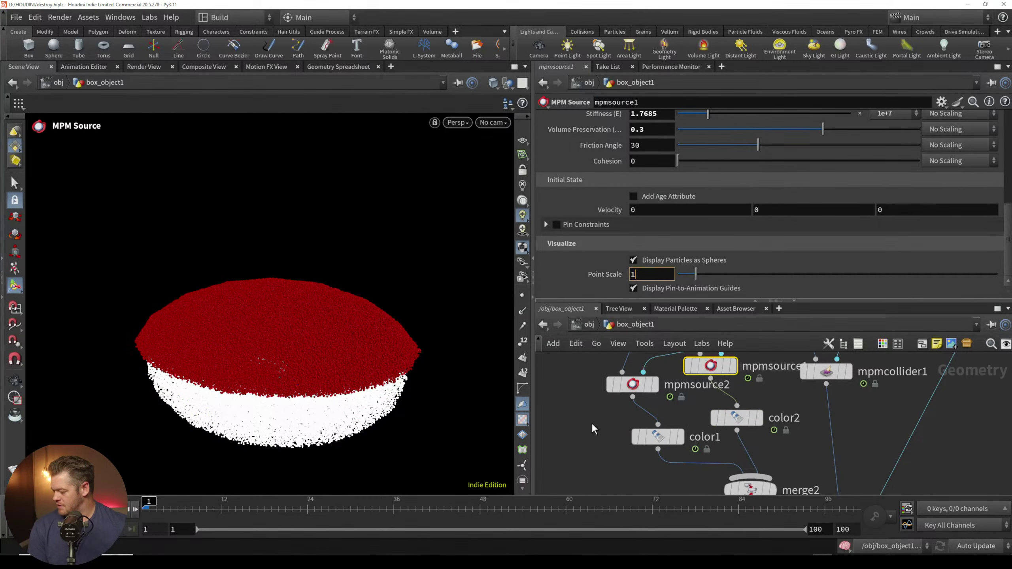
key(Return)
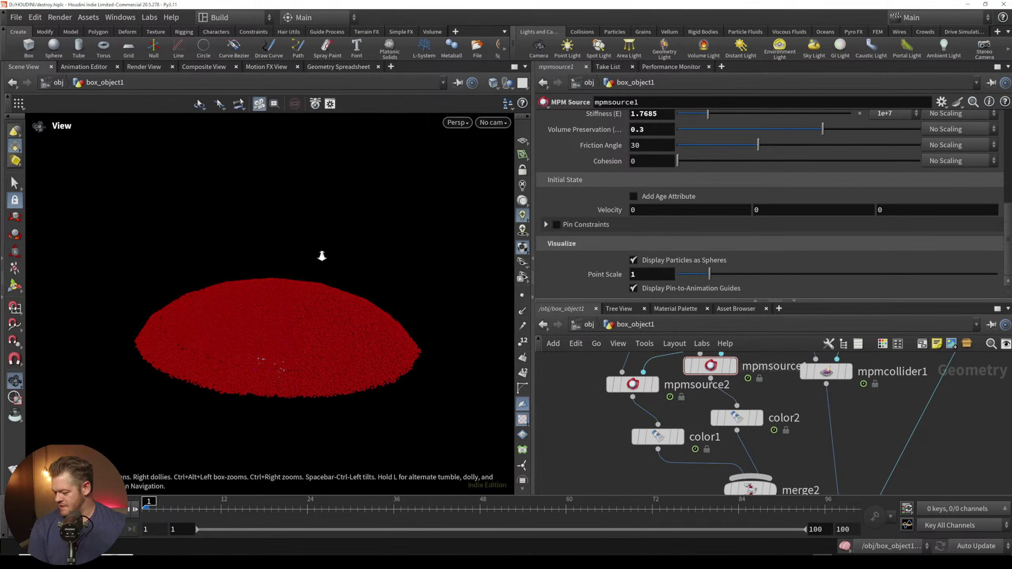
Step: Render a flipbook of the merged particles and RBD pieces, play it back in MPlay, and close the preview and the console message
scroll(321, 256, down, 3)
middle_drag(602, 446, 595, 294)
key(space)
key(Return)
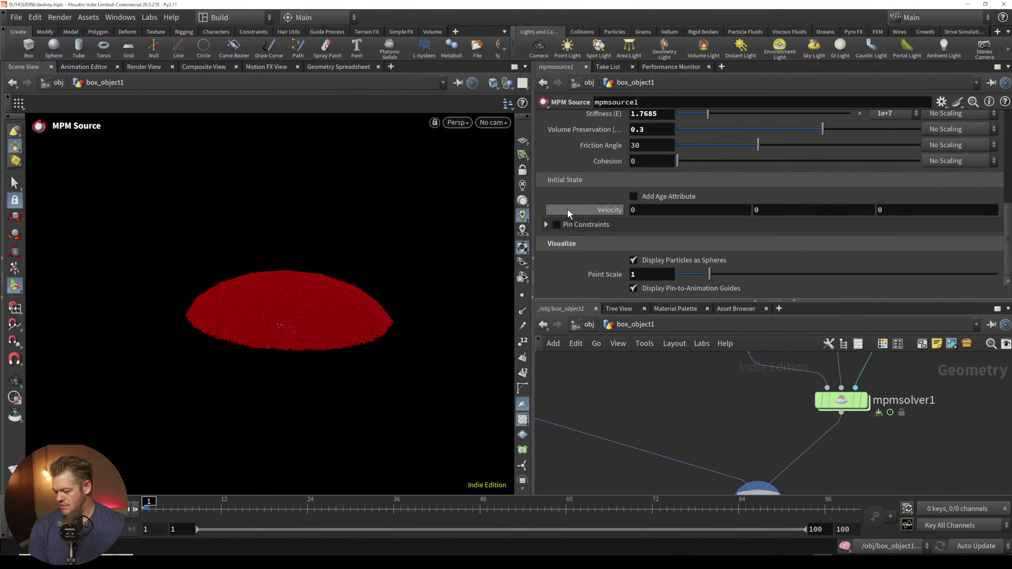
middle_drag(312, 206, 294, 226)
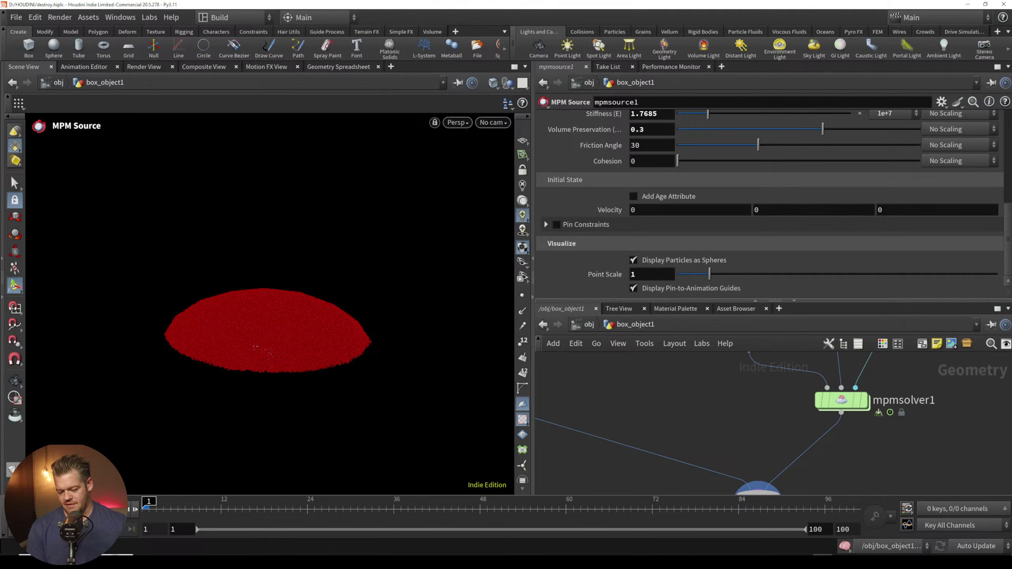
click(14, 470)
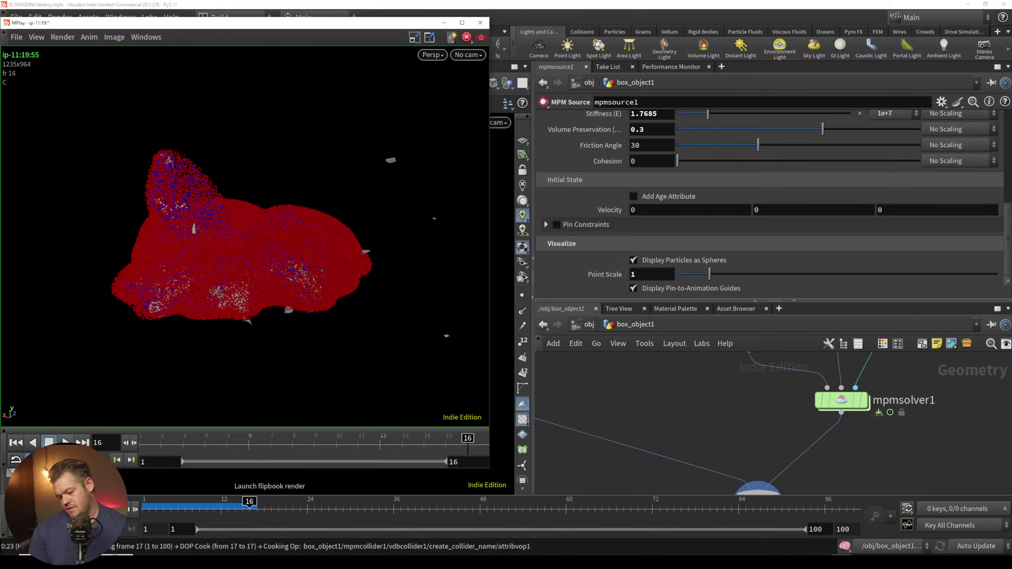
click(65, 442)
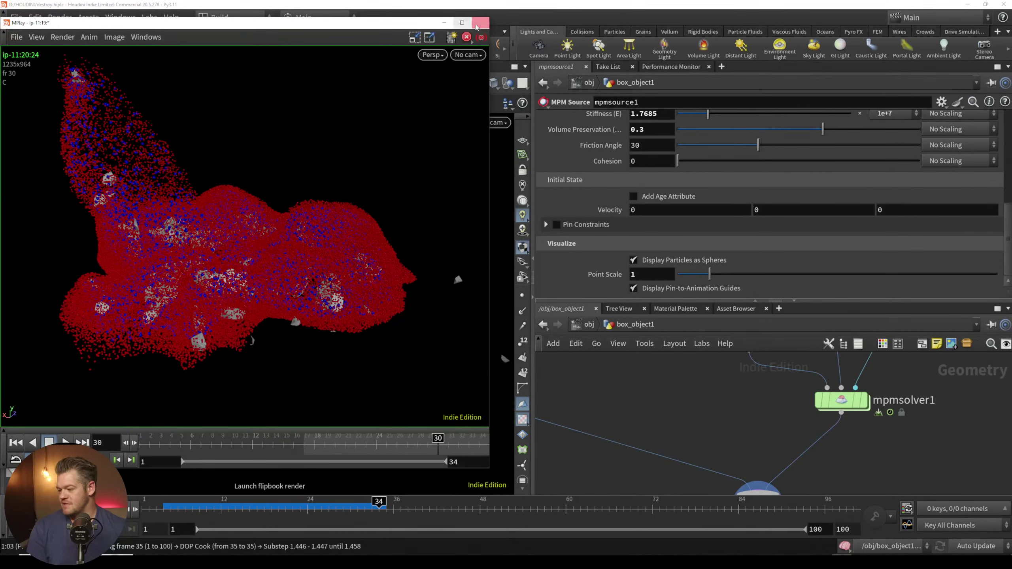
click(478, 480)
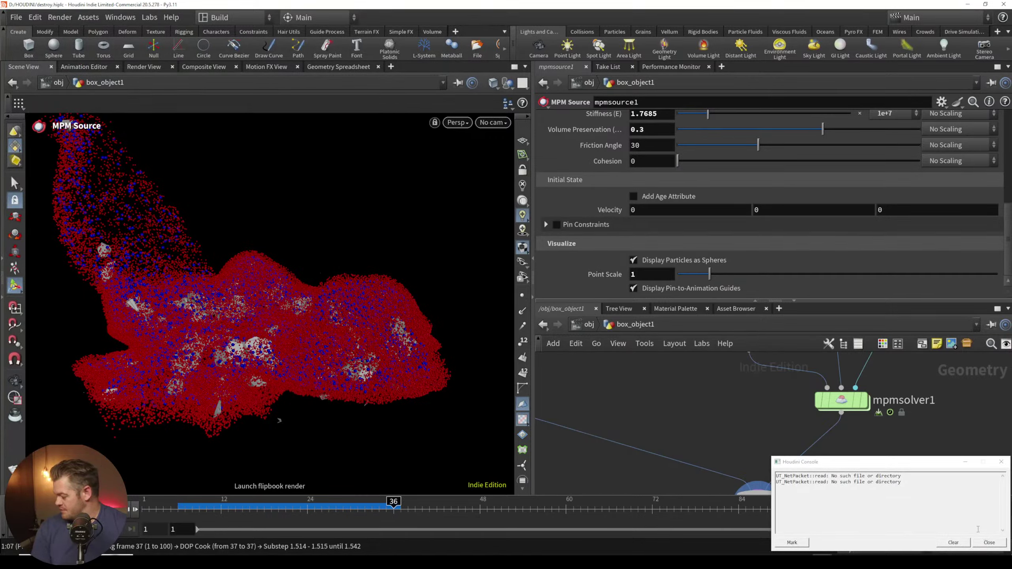
click(991, 545)
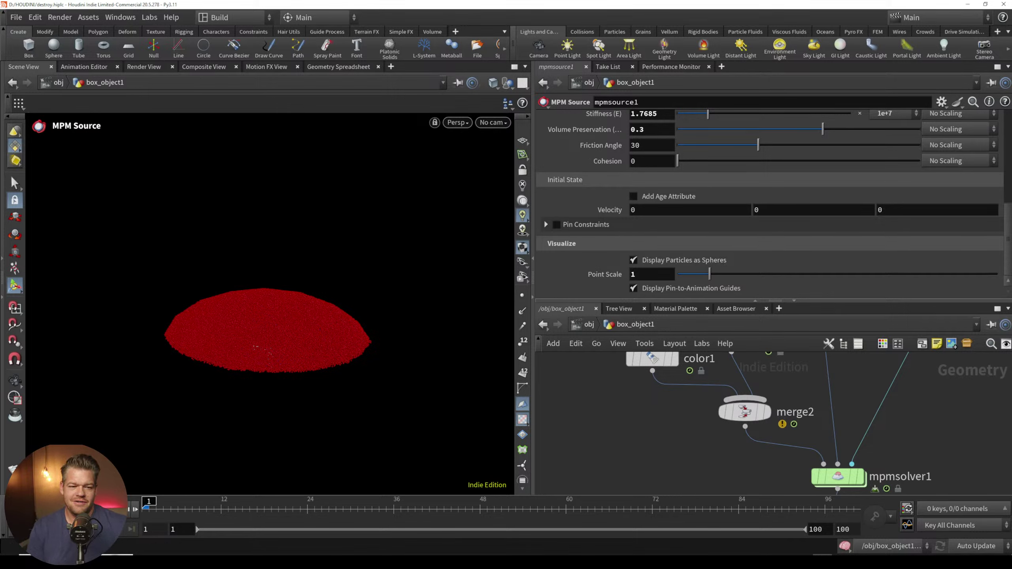
Step: Set the Point Separation of the sand source mpmsource1 to 0.018
middle_drag(614, 361, 588, 439)
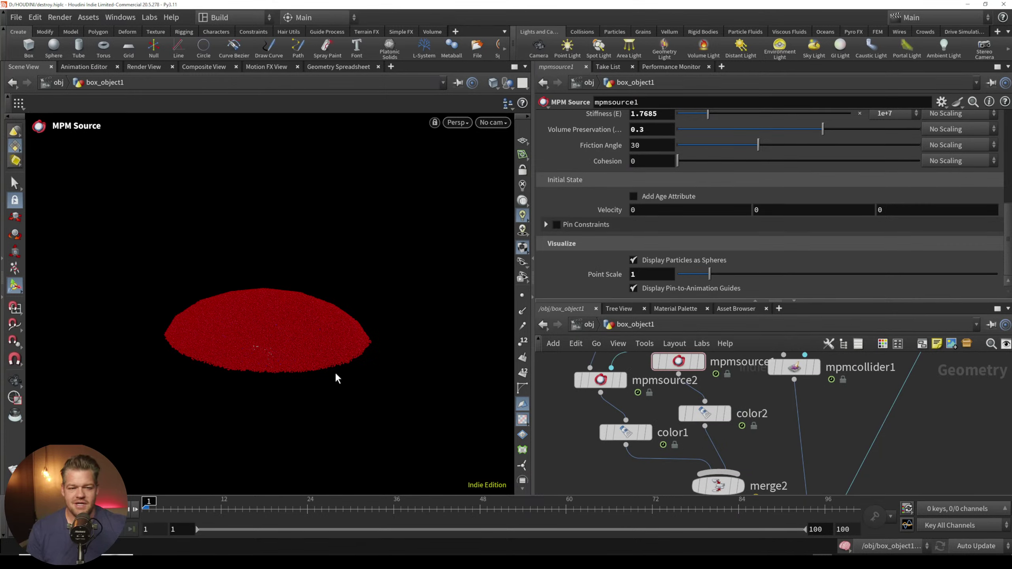
middle_drag(577, 417, 585, 458)
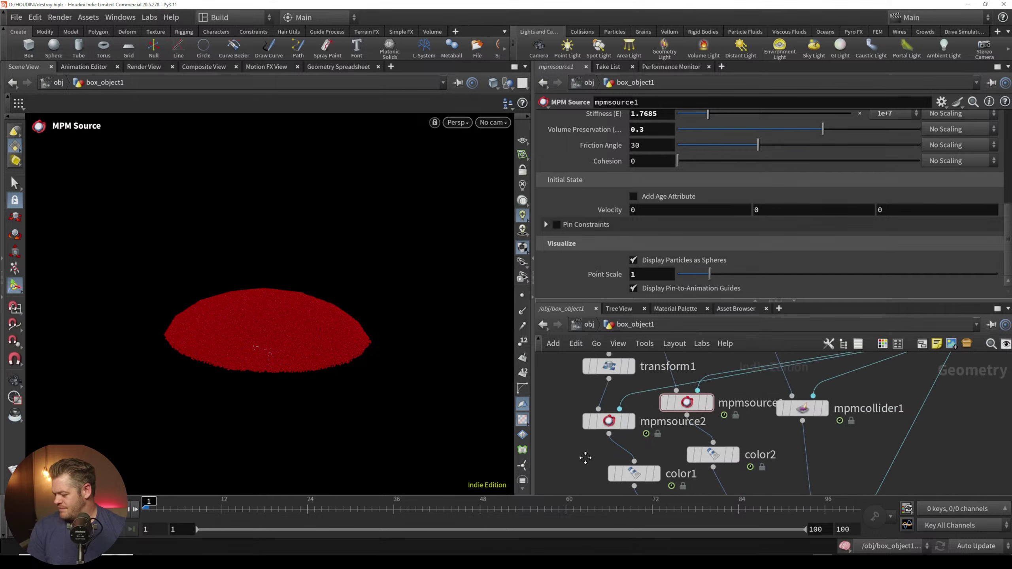
mouse_move(693, 408)
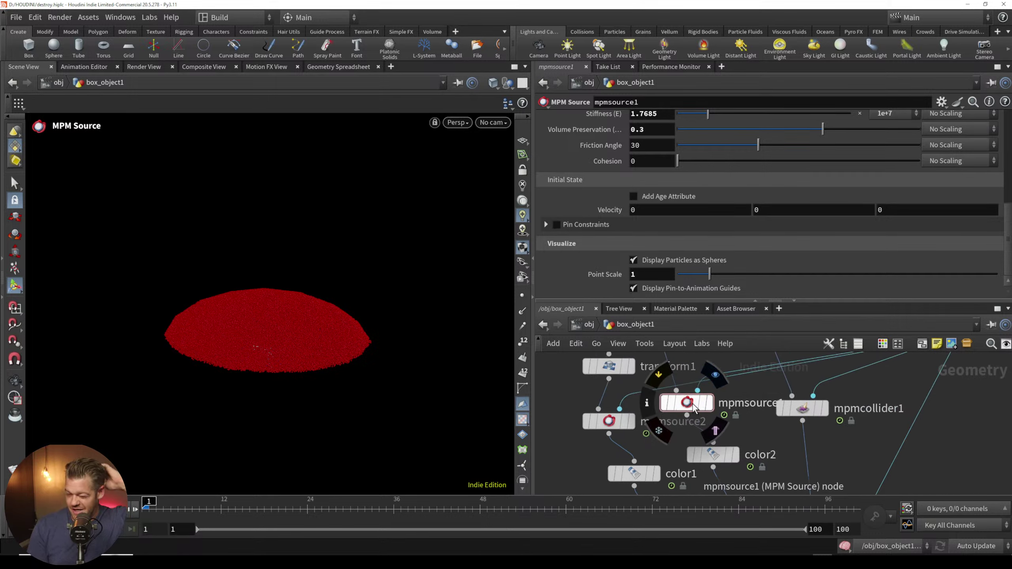
click(692, 407)
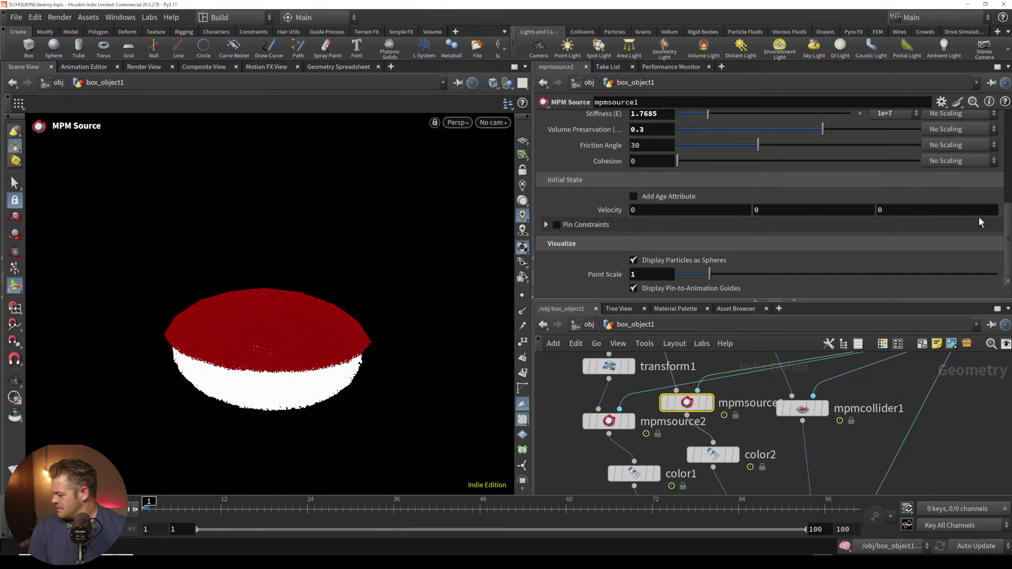
drag(1006, 221, 996, 143)
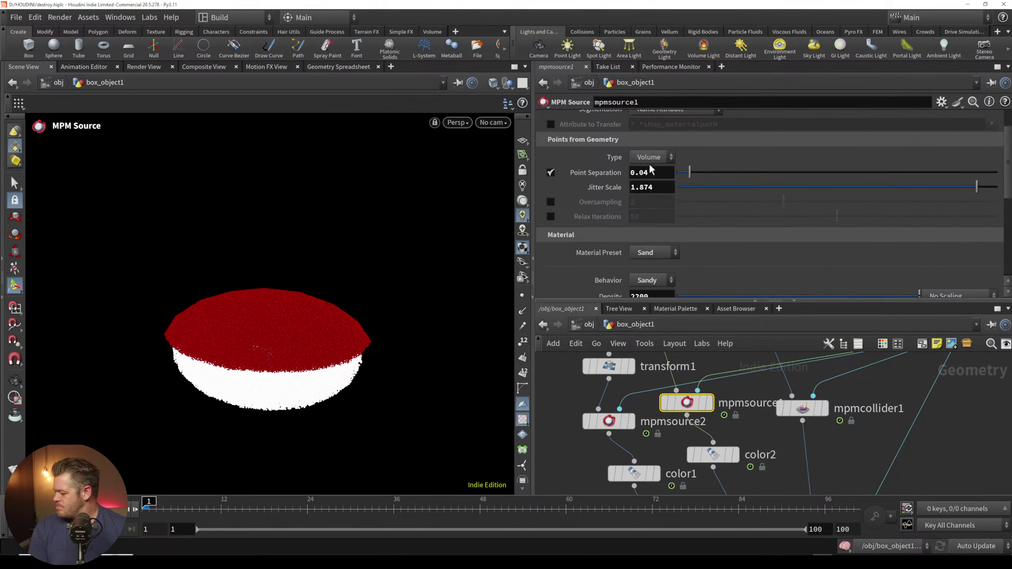
text(18)
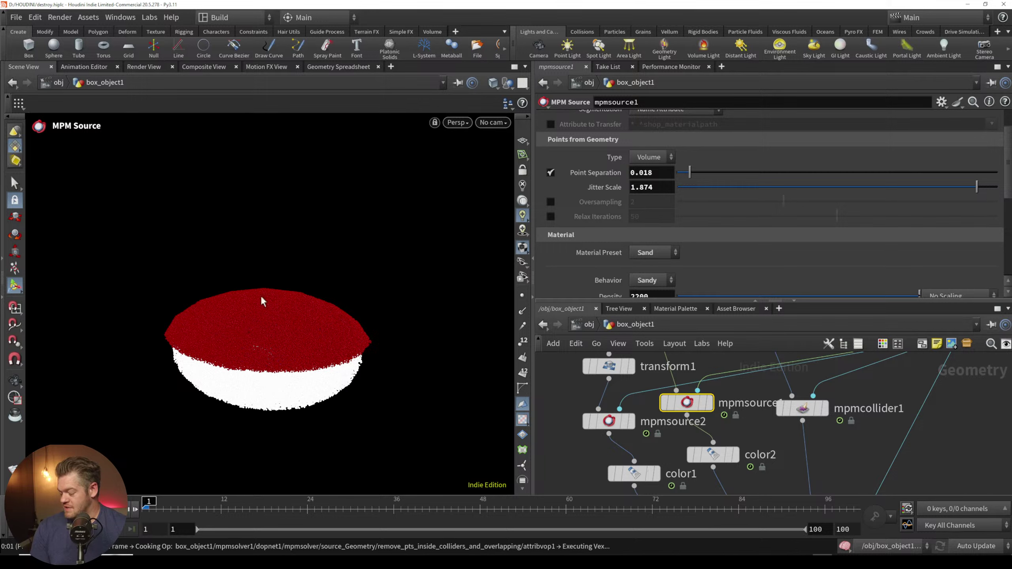
Step: Set the material Density of the soil source mpmsource2 to 2500
click(609, 421)
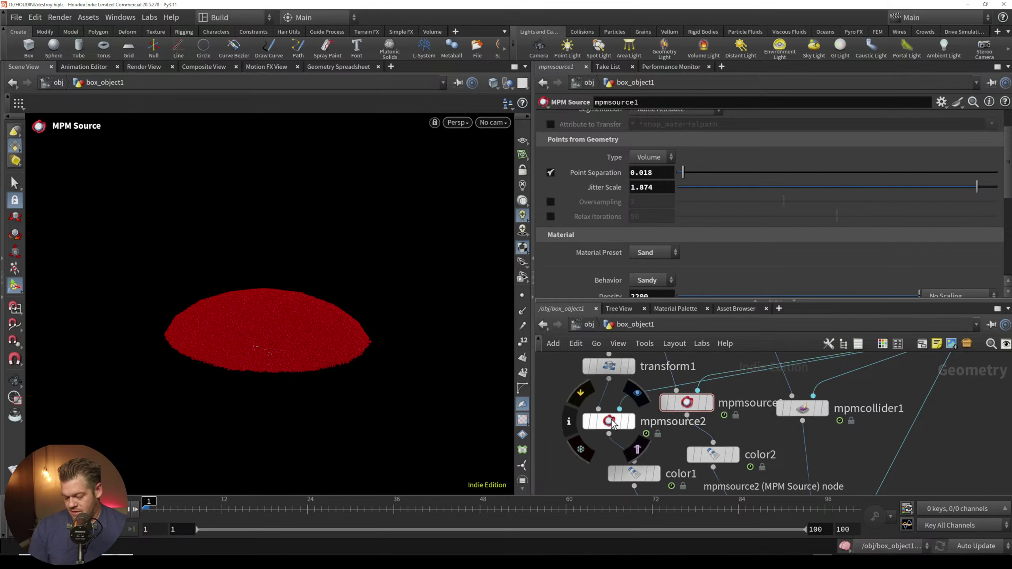
scroll(589, 249, down, 6)
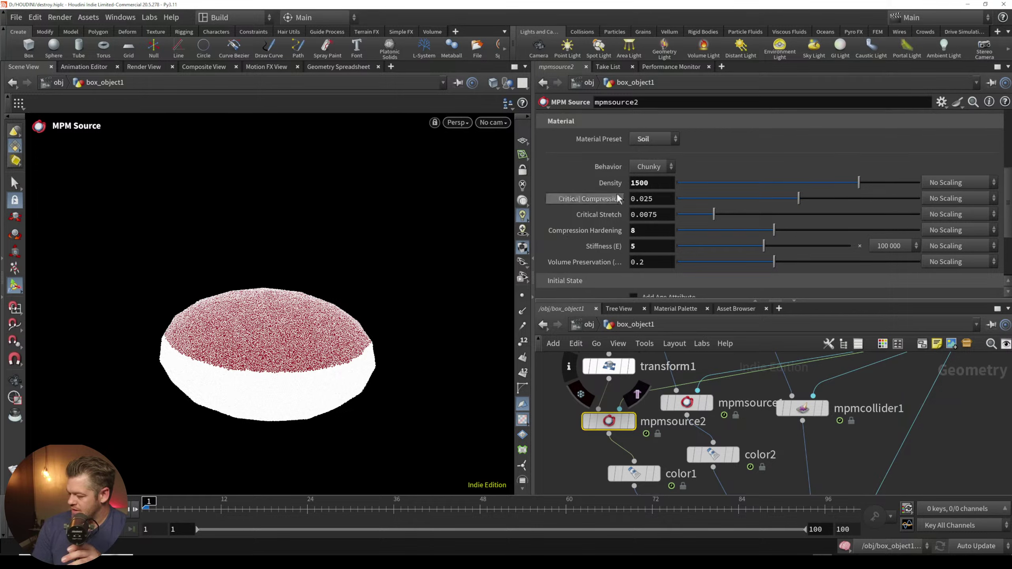
scroll(579, 247, down, 3)
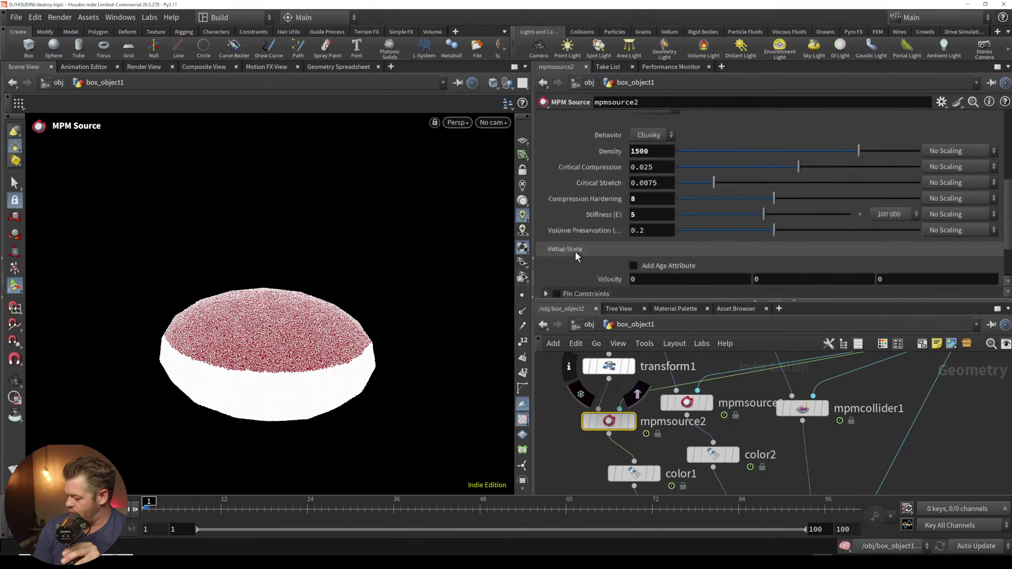
scroll(583, 246, down, 3)
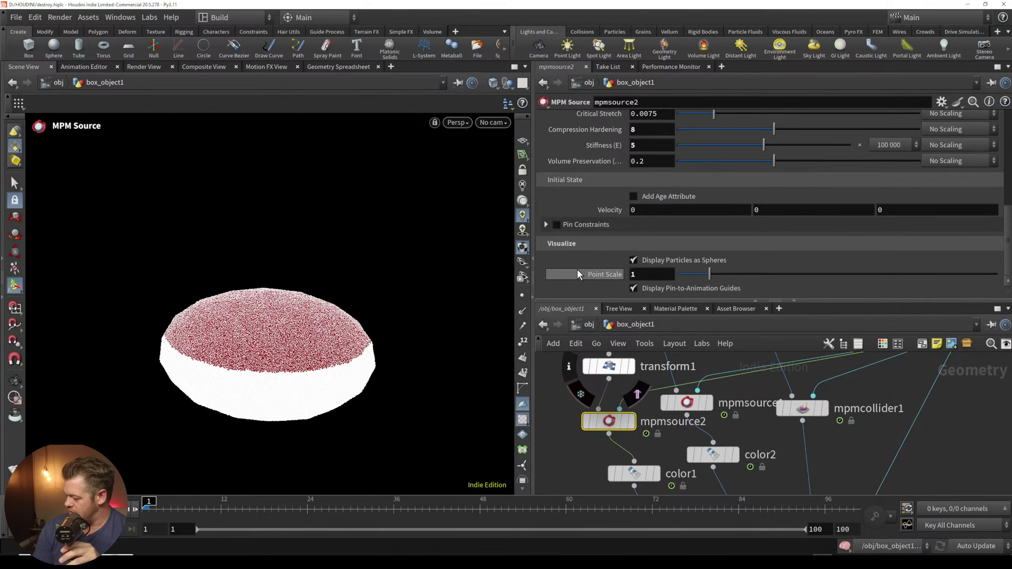
scroll(574, 230, up, 3)
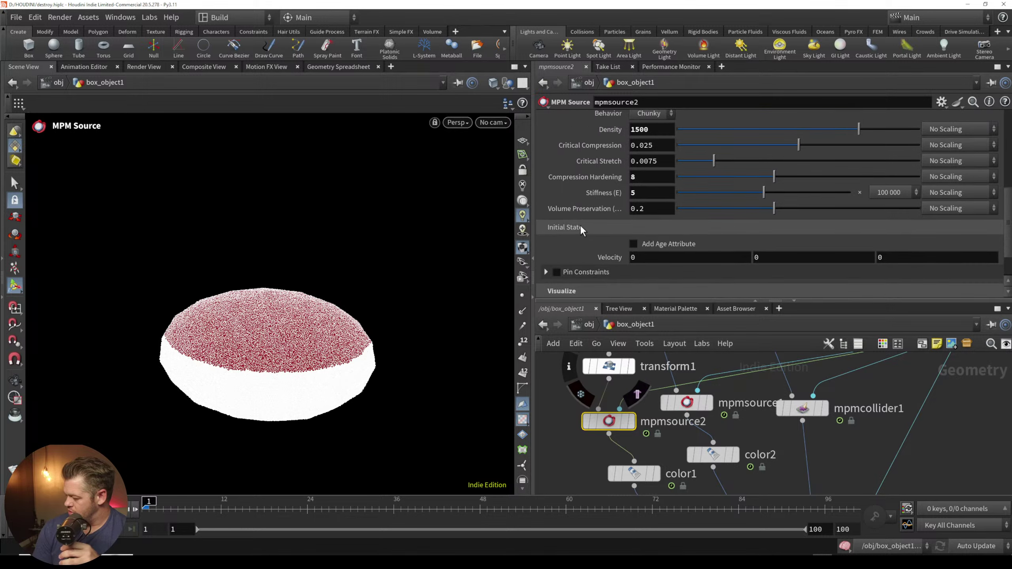
scroll(580, 225, up, 4)
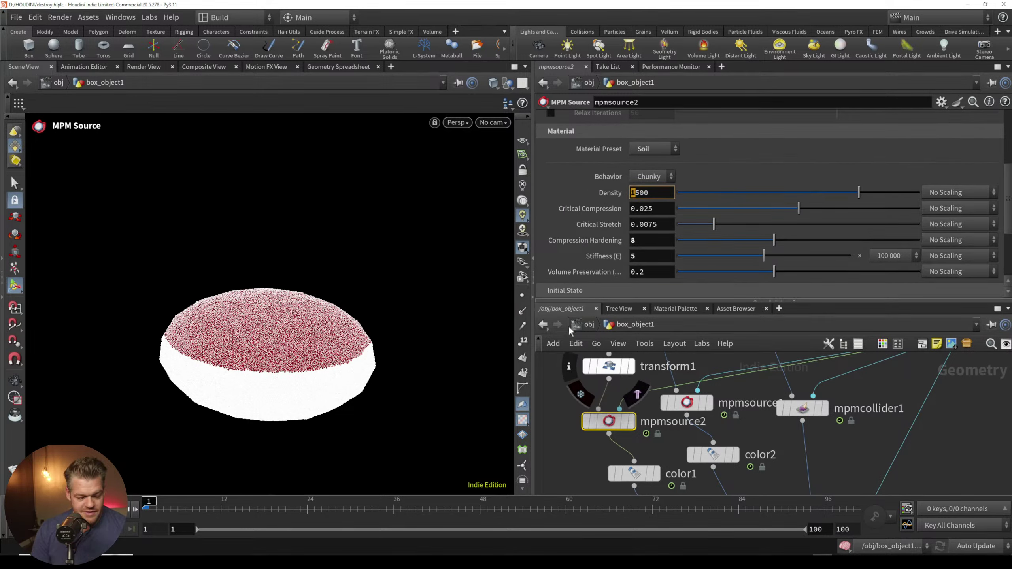
text(2)
key(Return)
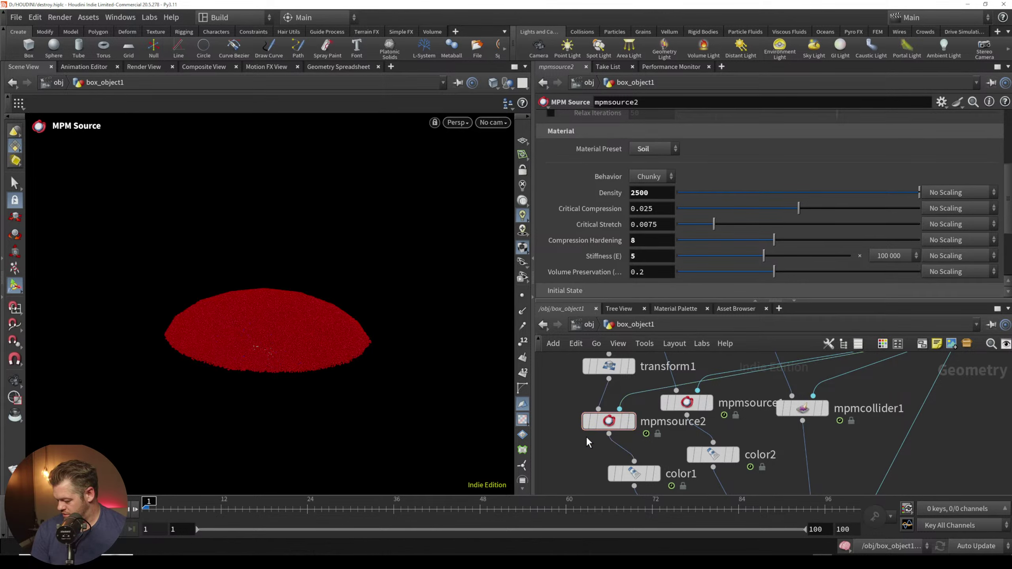
Step: Render another flipbook with the heavier soil, play it in a repositioned and widened MPlay window, and close the preview and console
scroll(585, 447, down, 3)
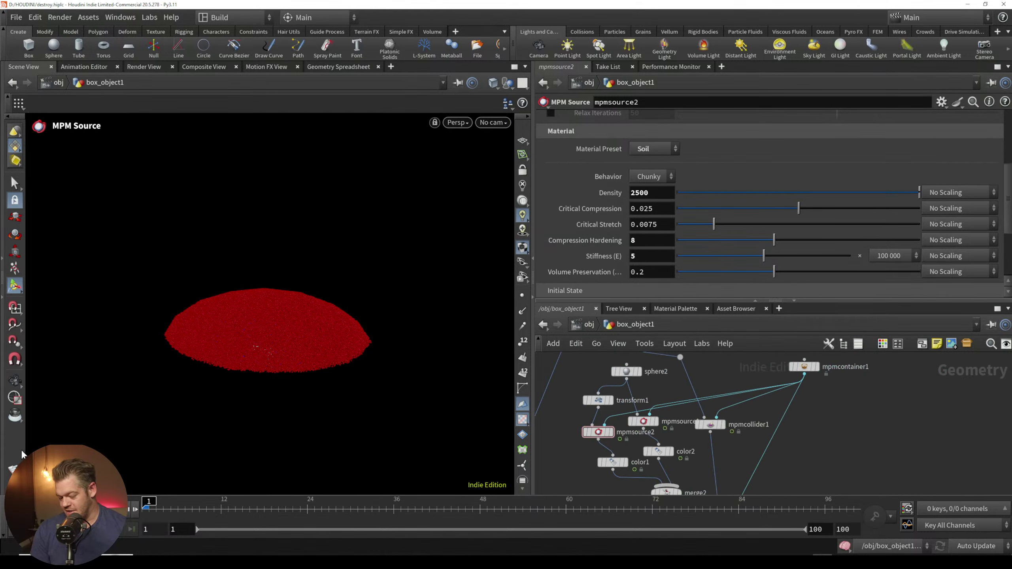
click(14, 469)
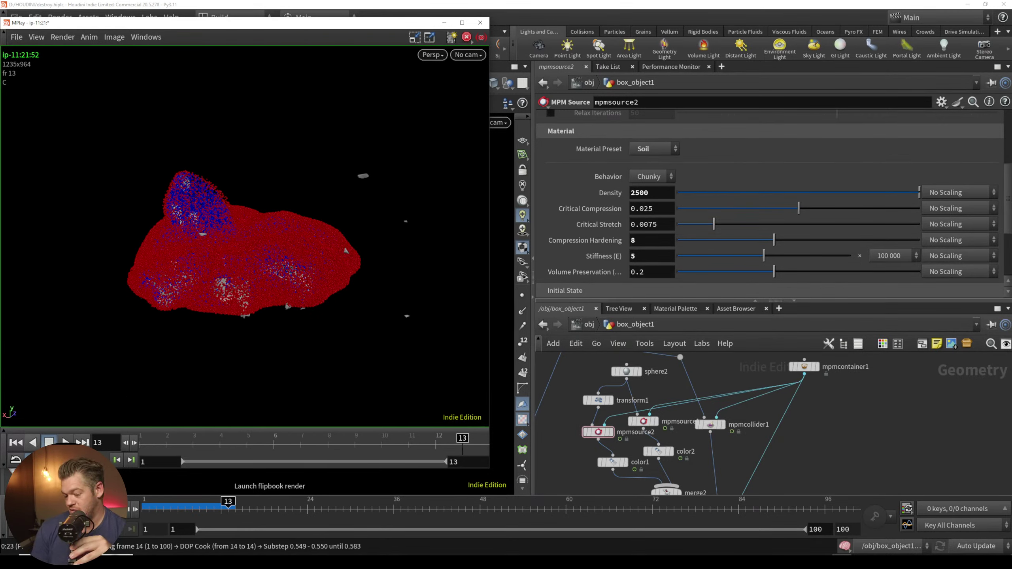
click(66, 440)
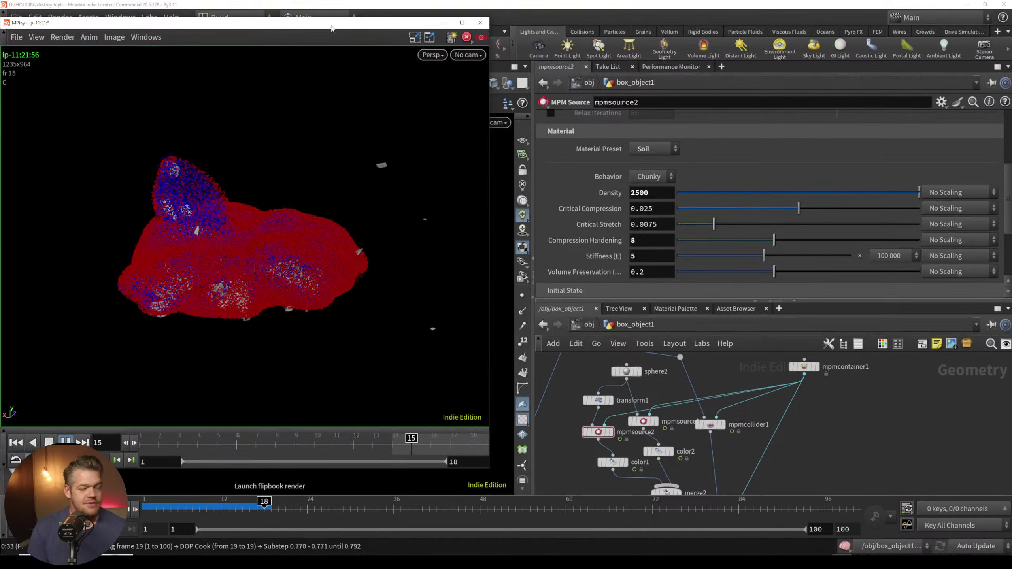
drag(335, 29, 493, 34)
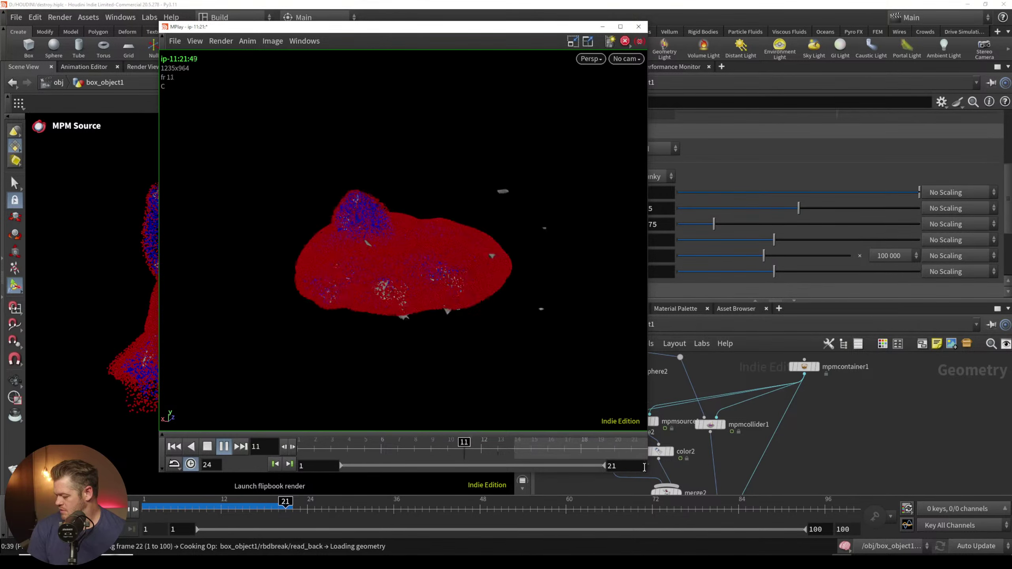
drag(648, 345, 887, 345)
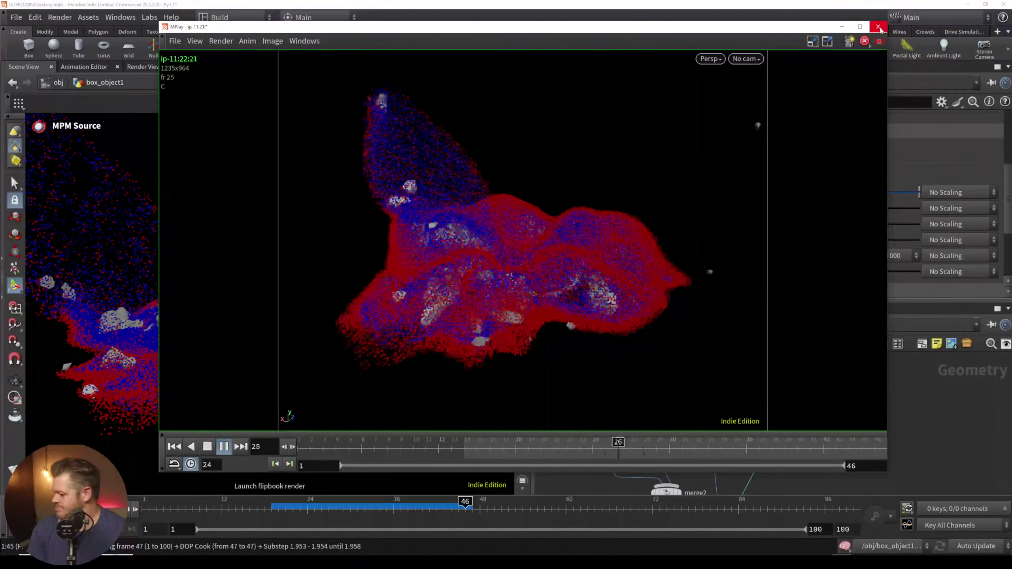
click(394, 484)
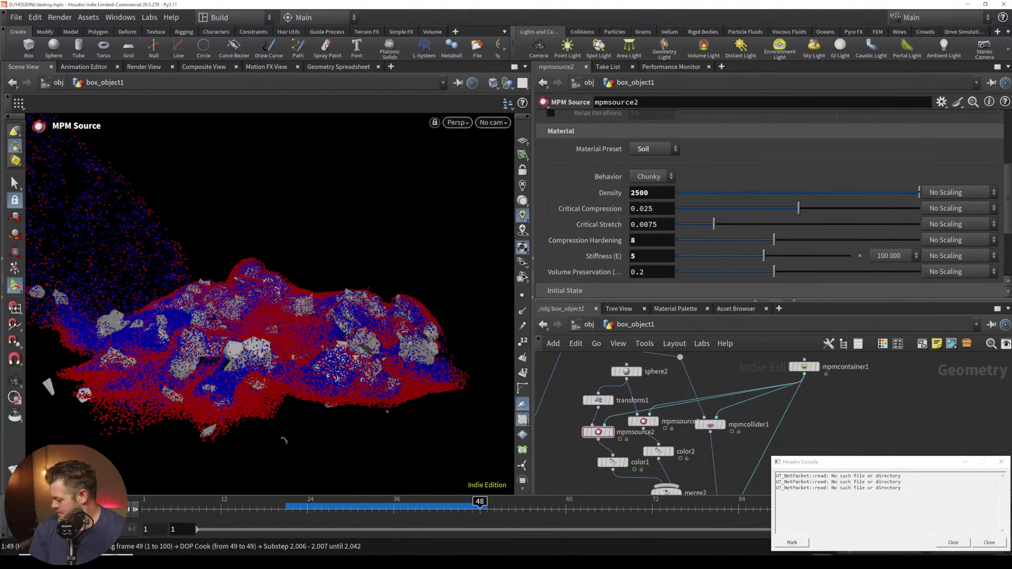
click(1001, 545)
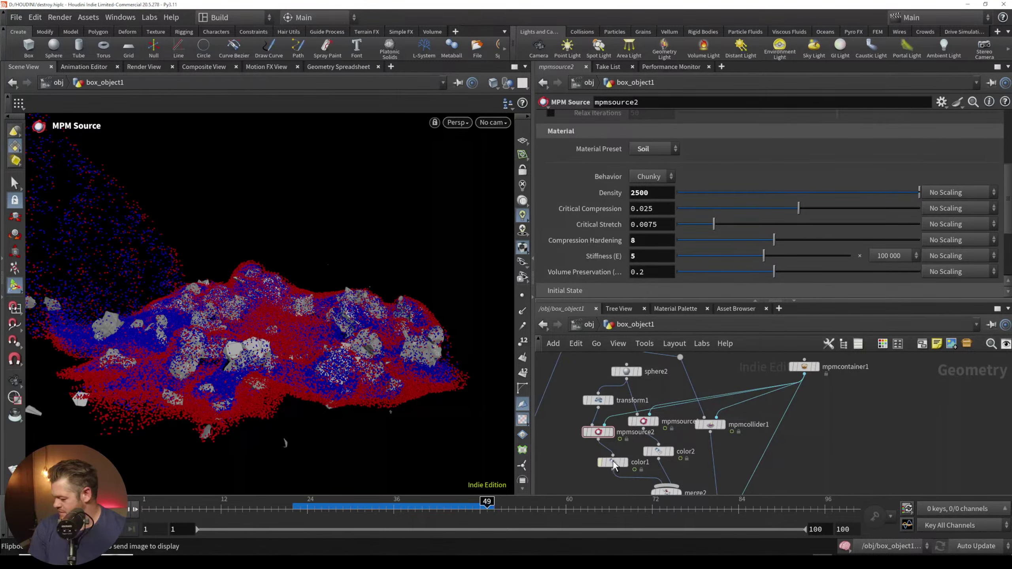
Step: Set the color1 node under the soil source to a muted brown of 0.298, 0.191316, 0.084632
click(612, 463)
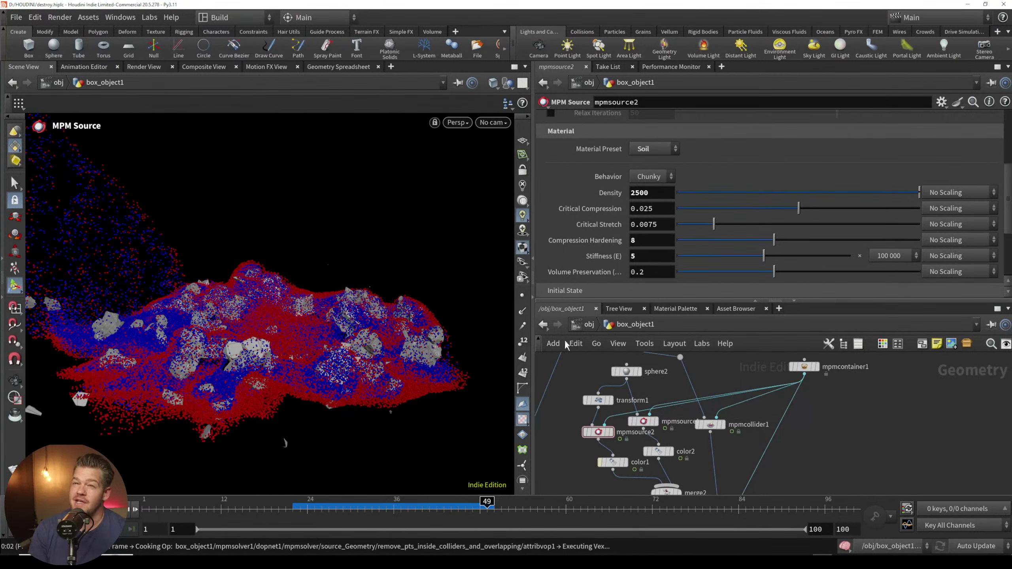
click(643, 196)
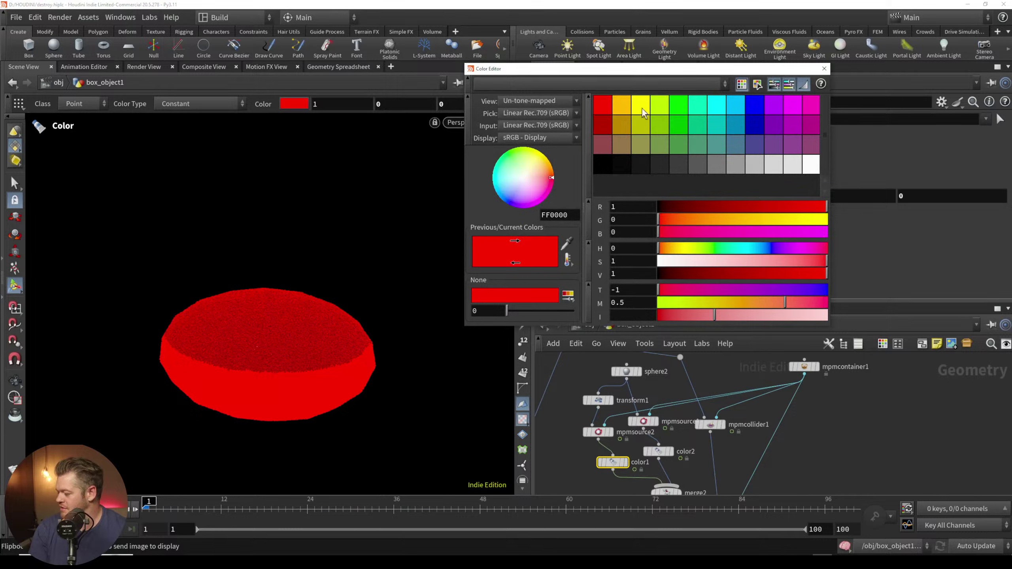
click(623, 126)
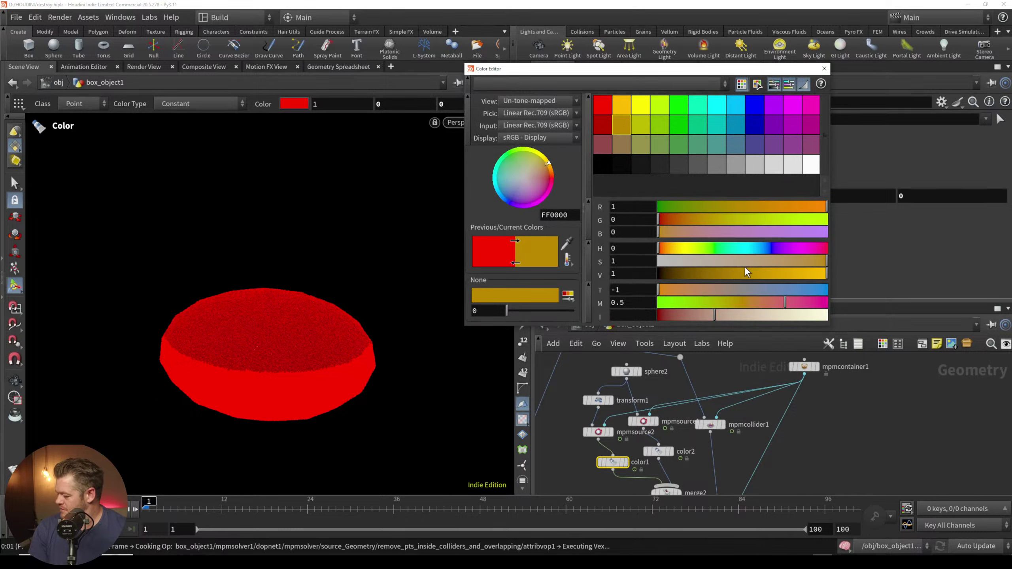
click(728, 271)
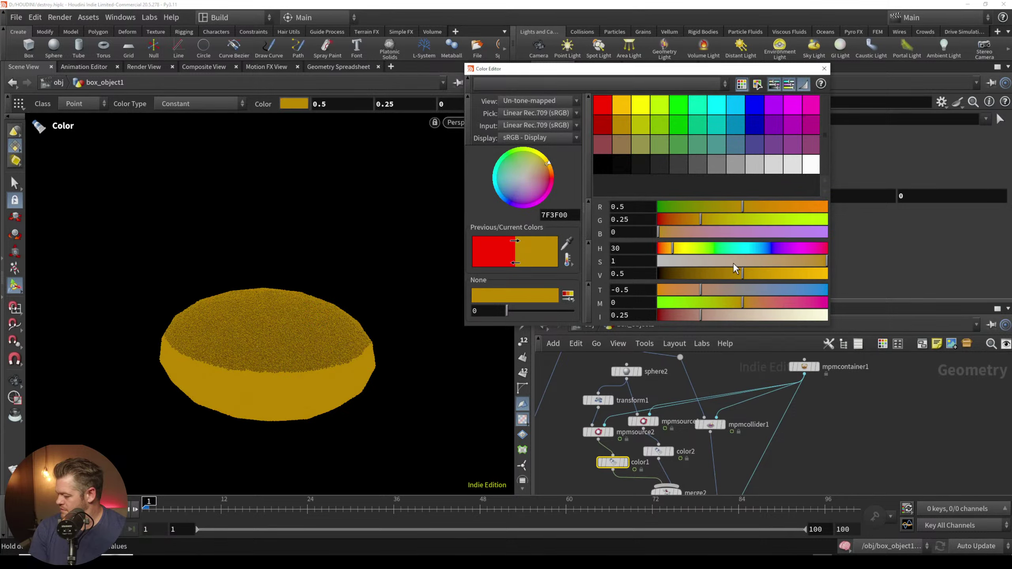
click(709, 275)
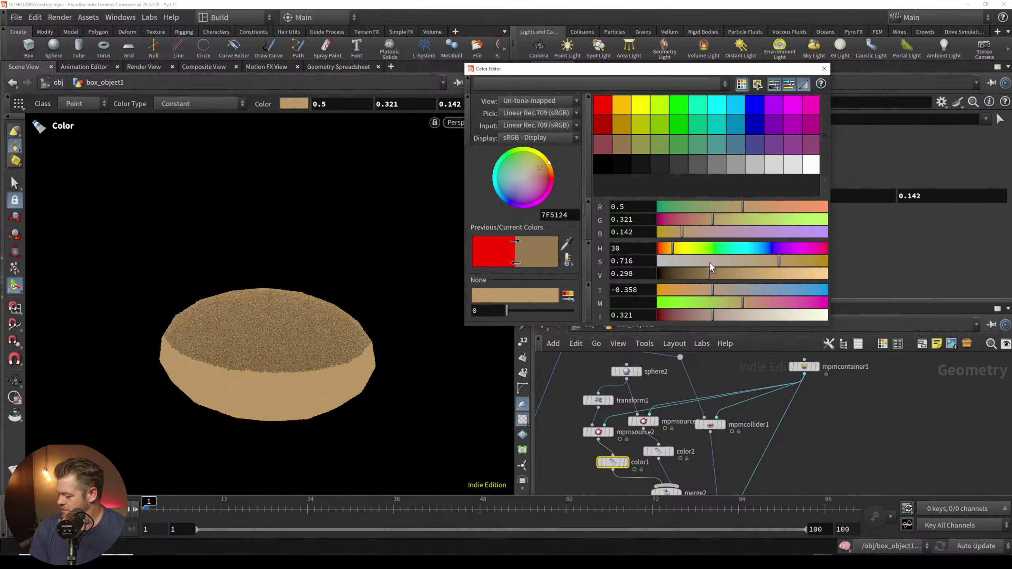
click(824, 68)
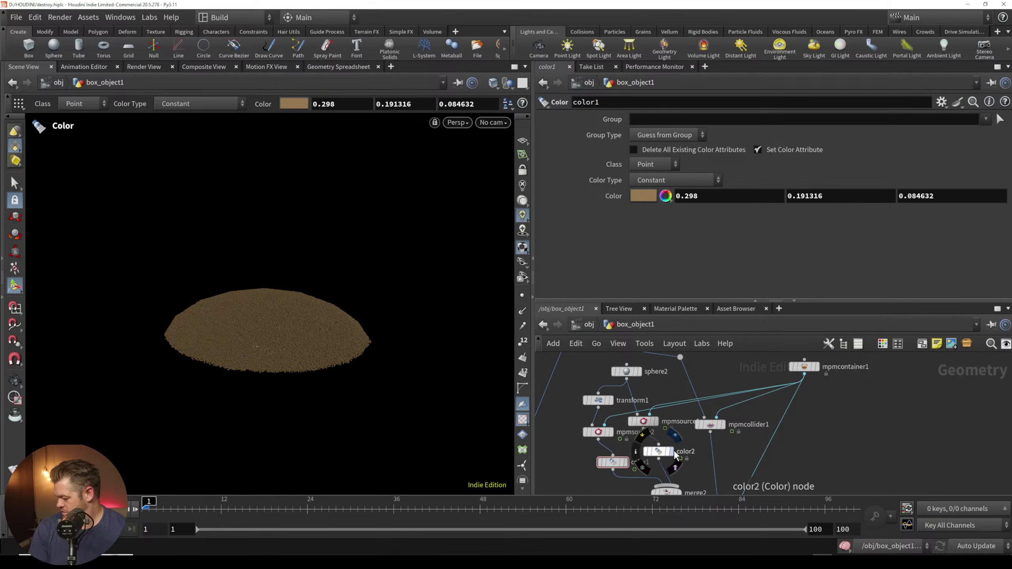
Step: Set the color2 node under the sand source to a pale cream of 1, 0.7455, 0.491
middle_drag(695, 463, 696, 419)
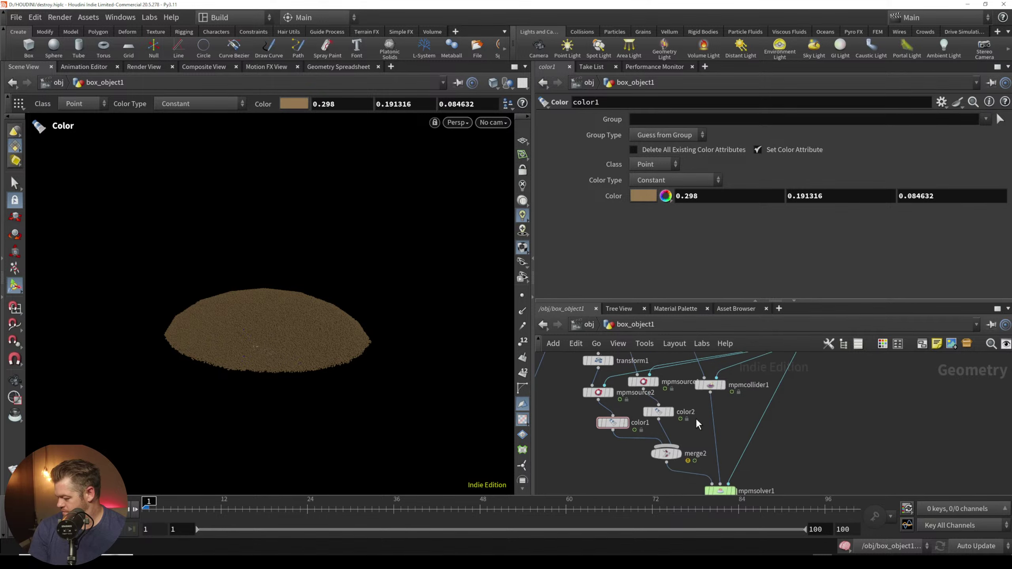
click(668, 417)
click(644, 195)
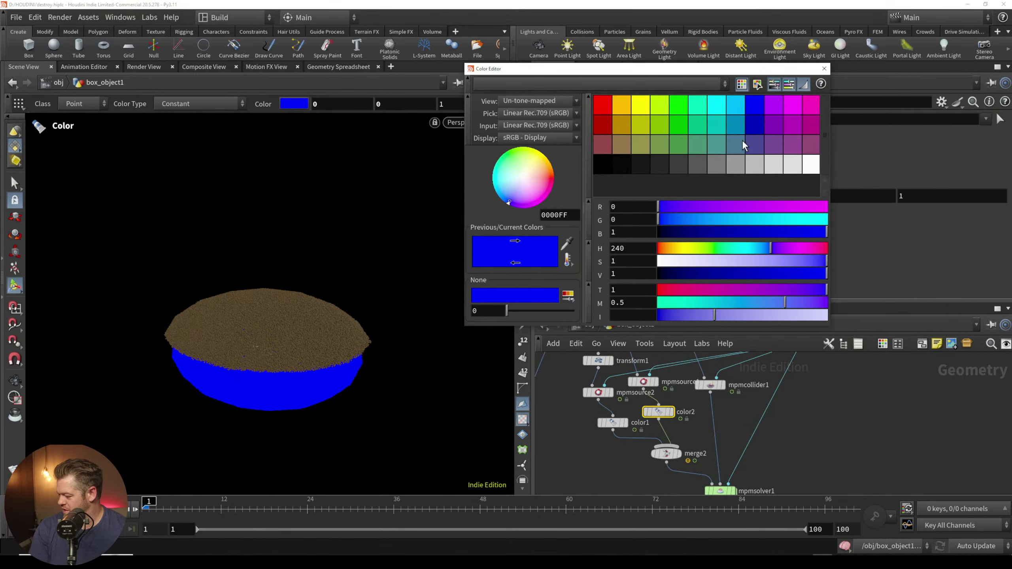
click(628, 106)
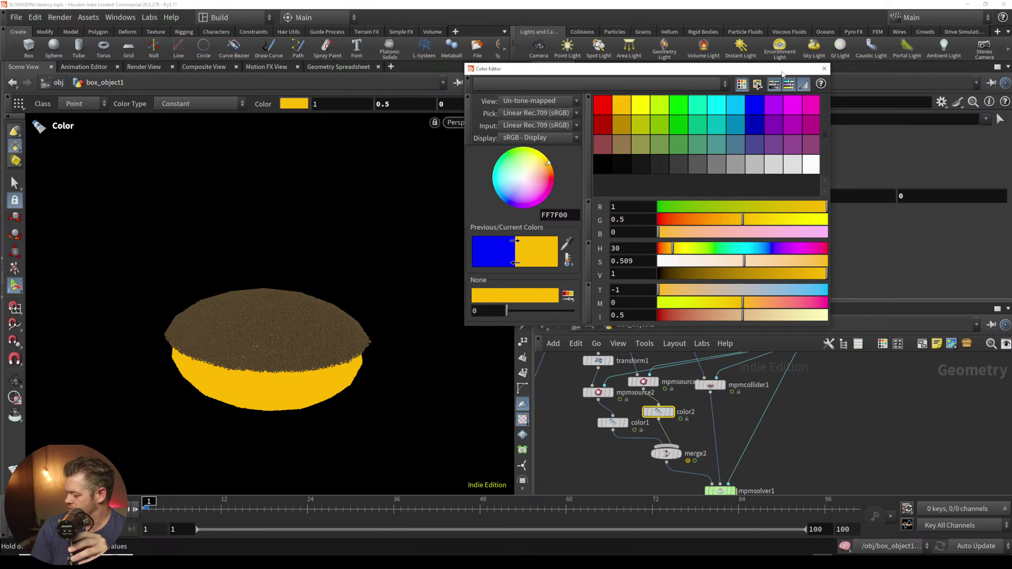
click(803, 107)
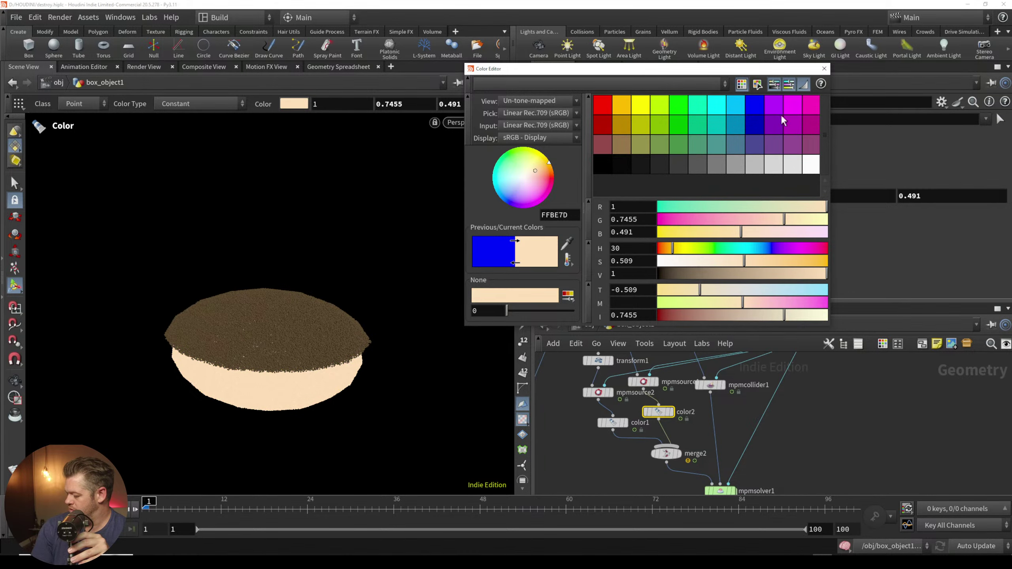
click(823, 70)
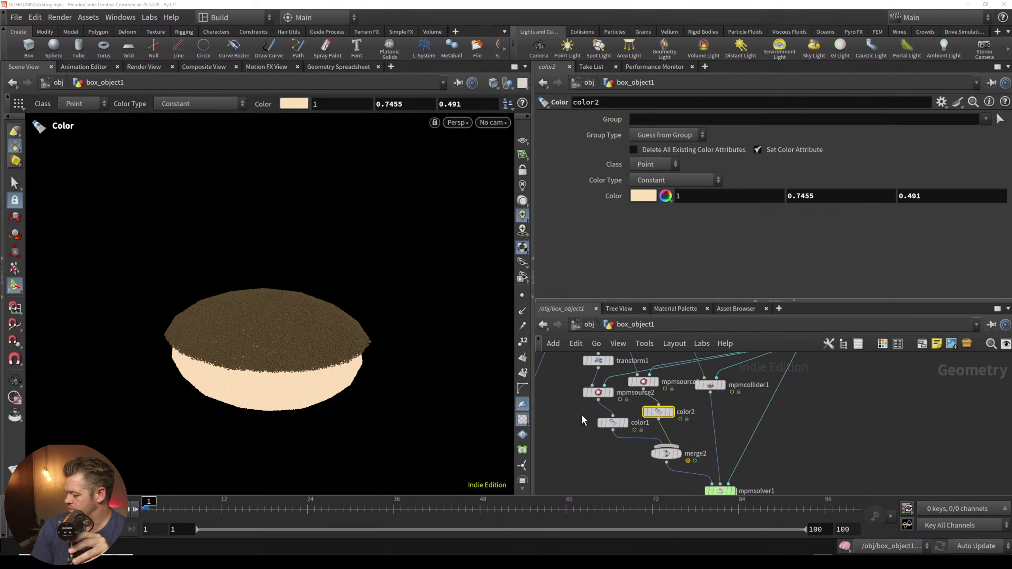
Step: Insert a Color node into the wire that carries the fractured RBD pieces into merge1
middle_drag(575, 452, 657, 398)
key(Tab)
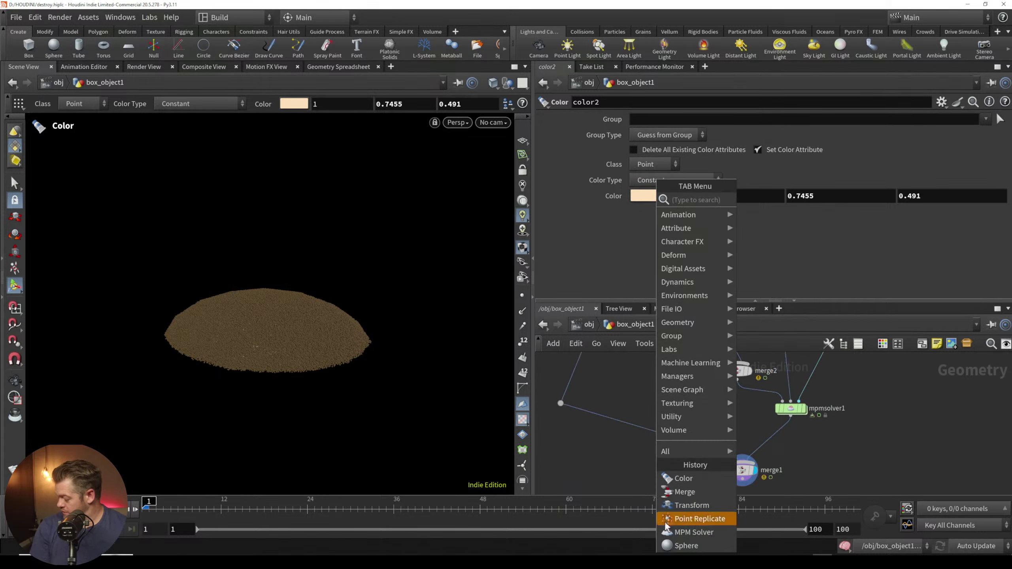
click(683, 478)
click(605, 420)
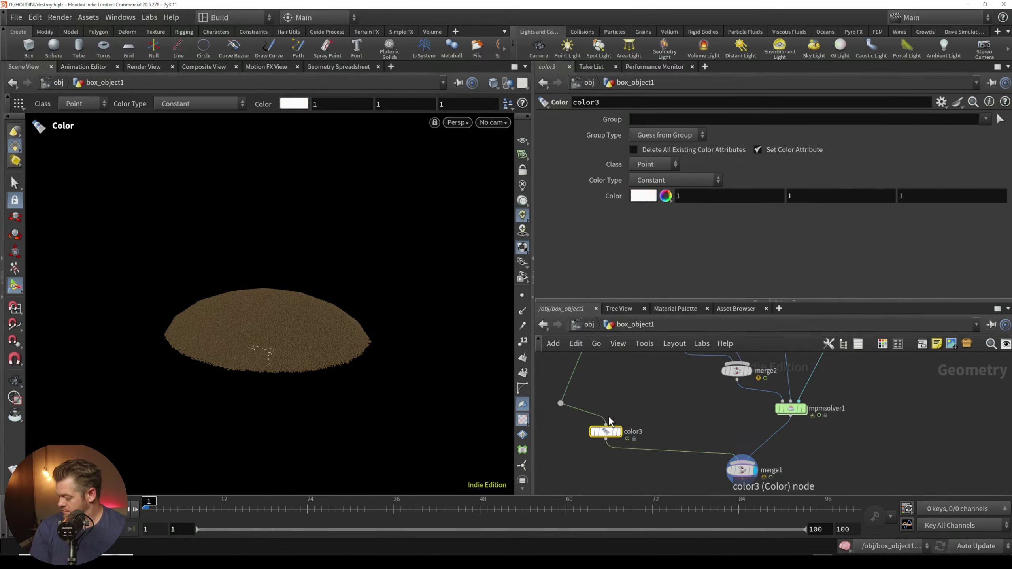
Step: Set the RBD pieces' Color node to a dark brown of 0.129, 0.0947505, 0.060501
click(642, 196)
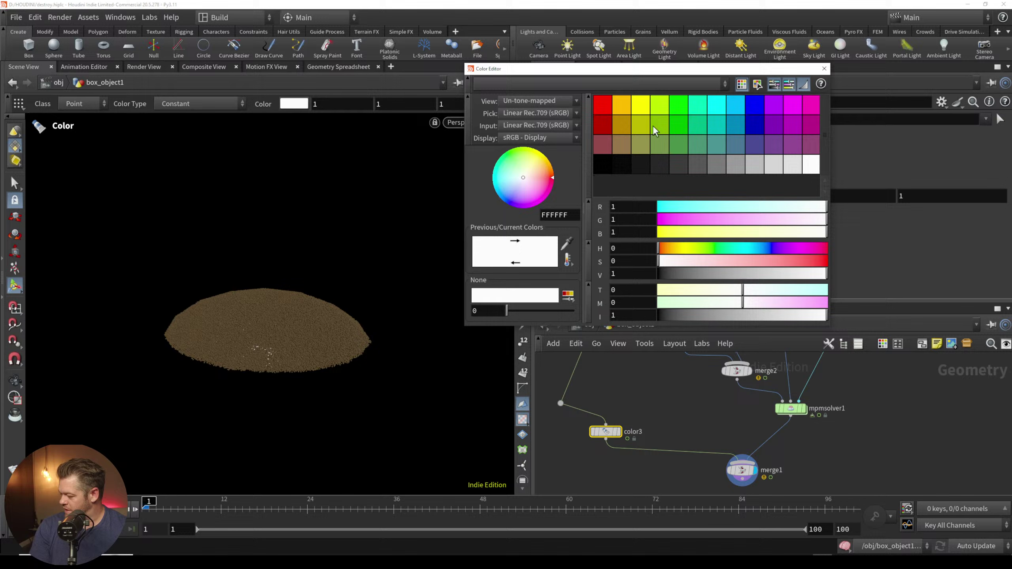
click(622, 120)
click(747, 263)
drag(701, 274, 679, 274)
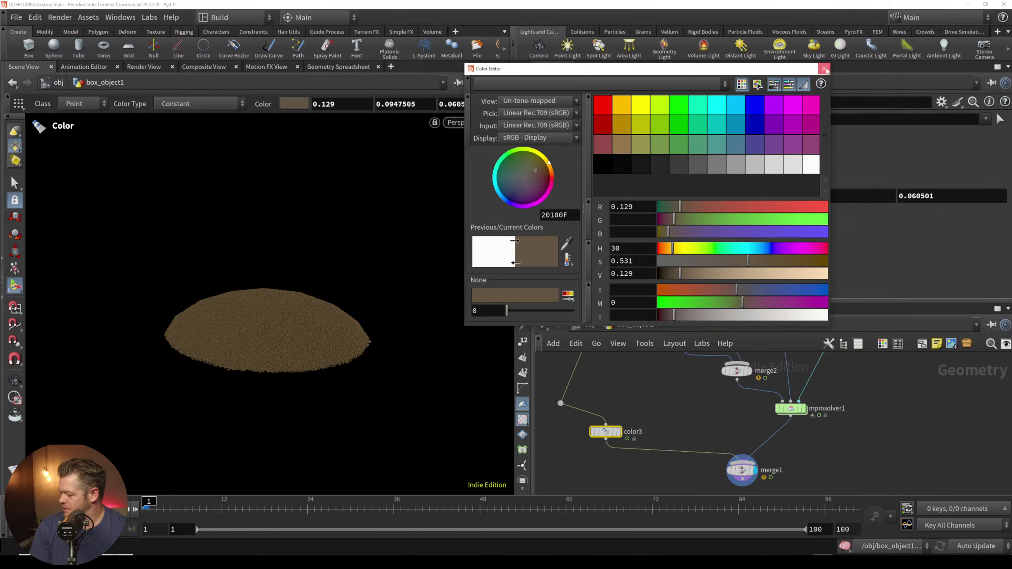
click(823, 69)
drag(242, 342, 297, 284)
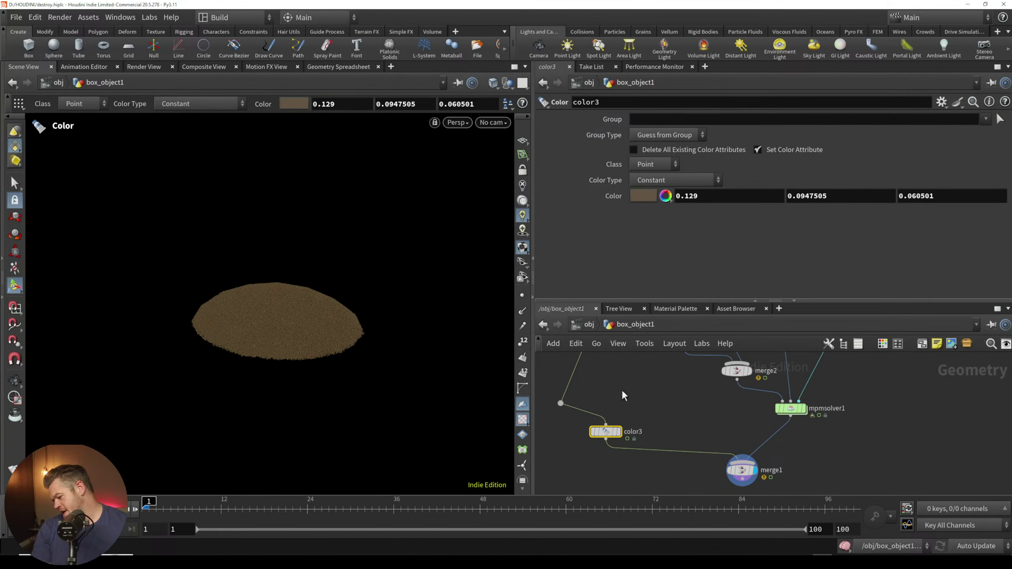
Step: Add a dot to the long RBD wire and route it outward to clear space beside mpmsource2
middle_drag(658, 358, 639, 440)
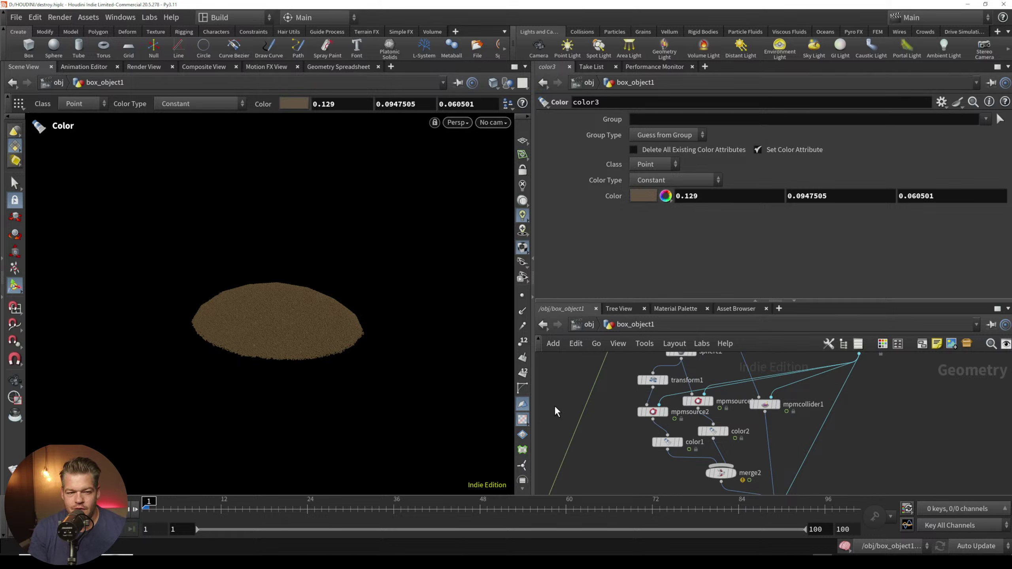
click(652, 413)
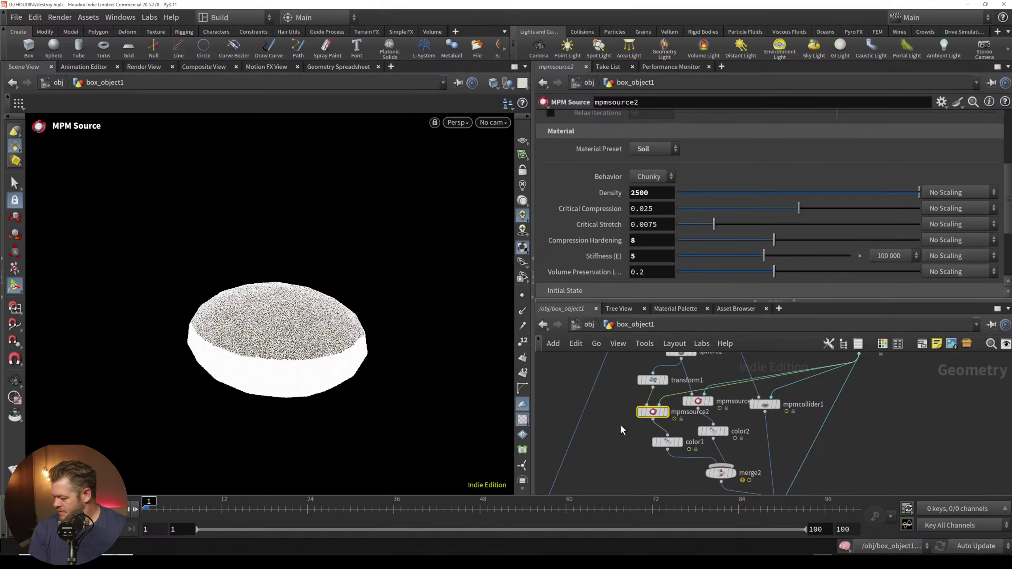
middle_drag(622, 429, 669, 436)
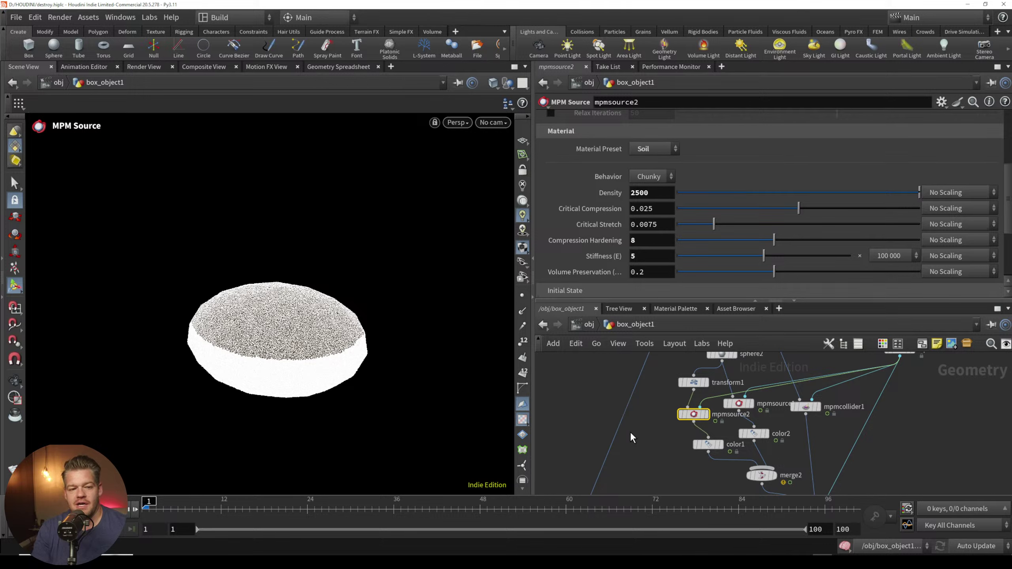
click(655, 411)
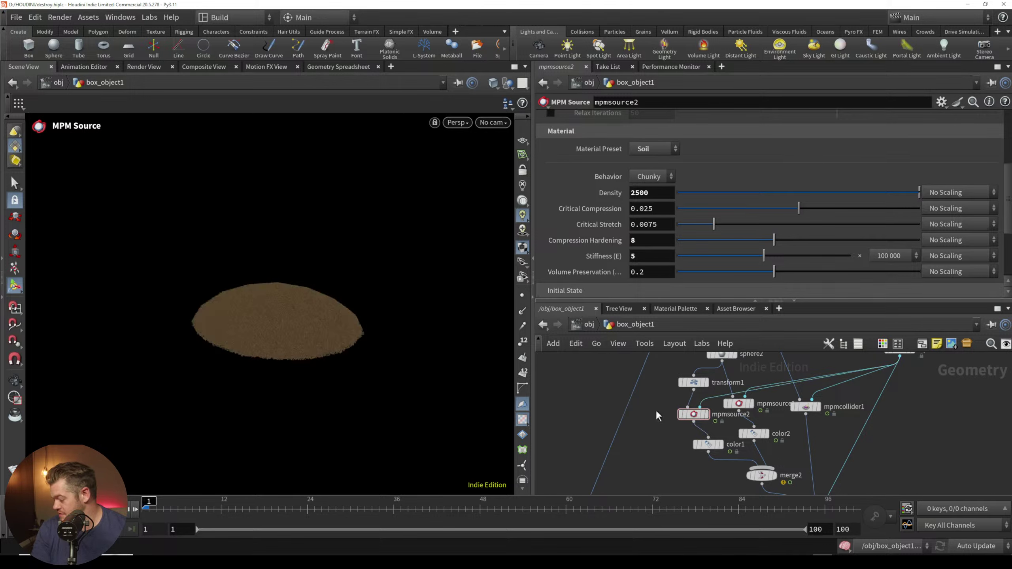
alt+click(587, 399)
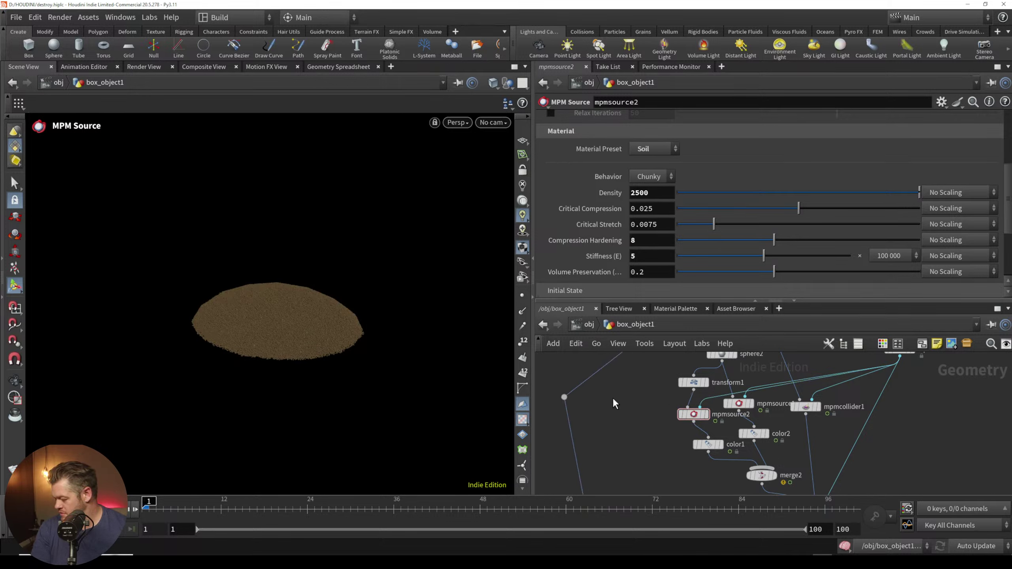
Step: Add a third MPM Source node in the free space beside mpmsource2
key(Tab)
key(Tab)
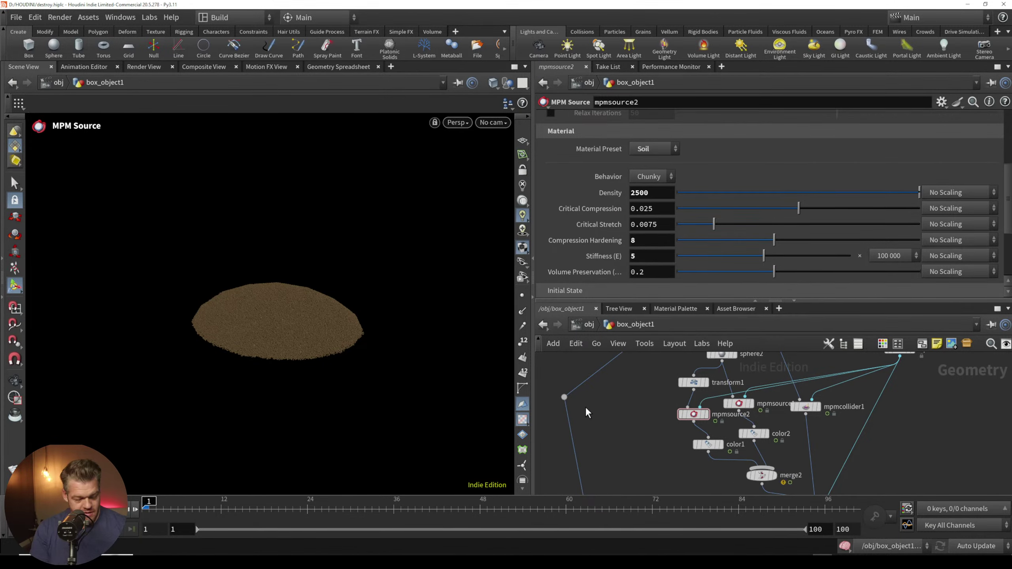
key(Tab)
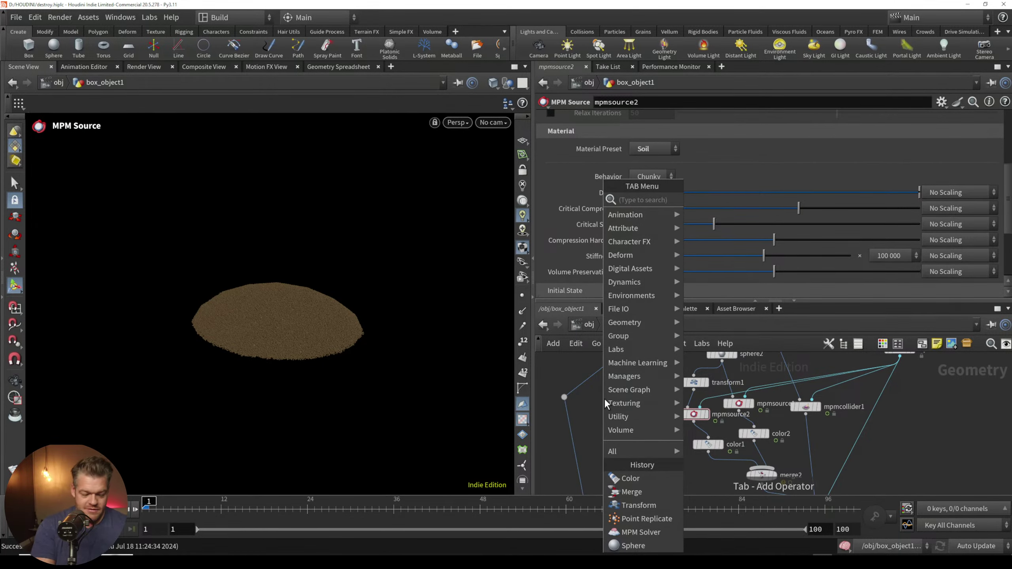
text(mpms)
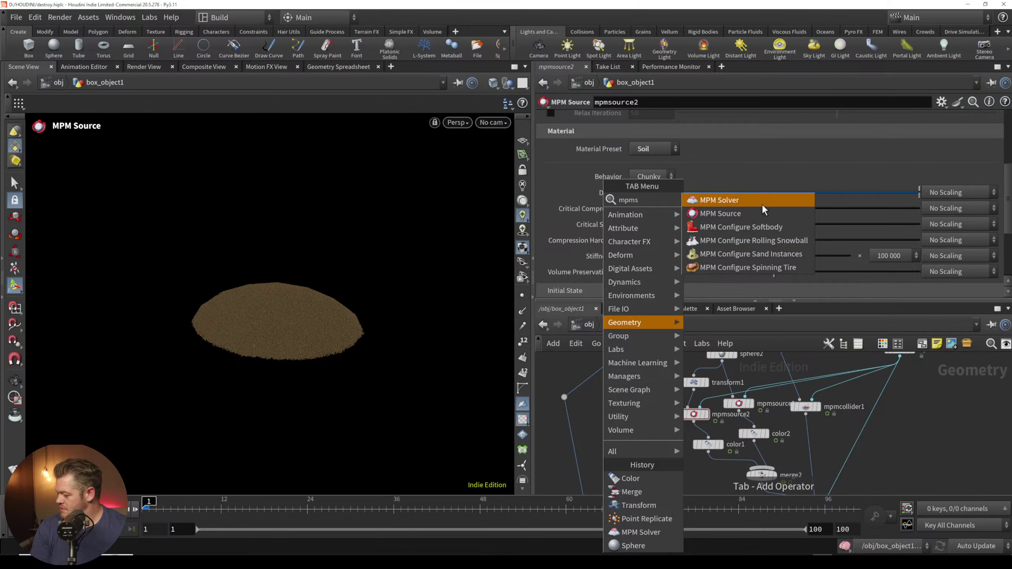
click(747, 216)
click(635, 415)
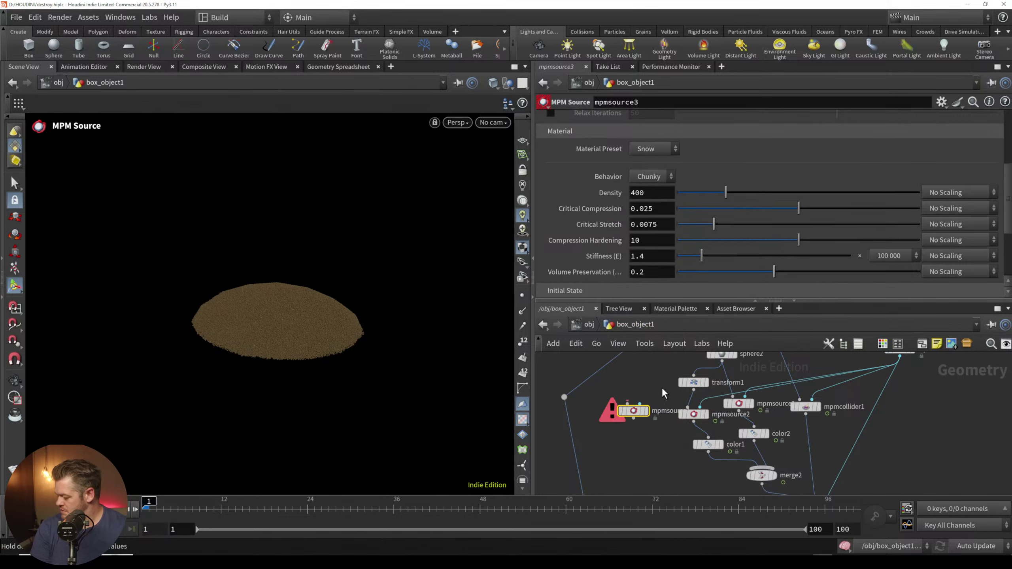
Step: Duplicate transform1, wire the copy between sphere2 and the new MPM source, and connect mpmcontainer1 to that source
middle_drag(651, 384, 653, 403)
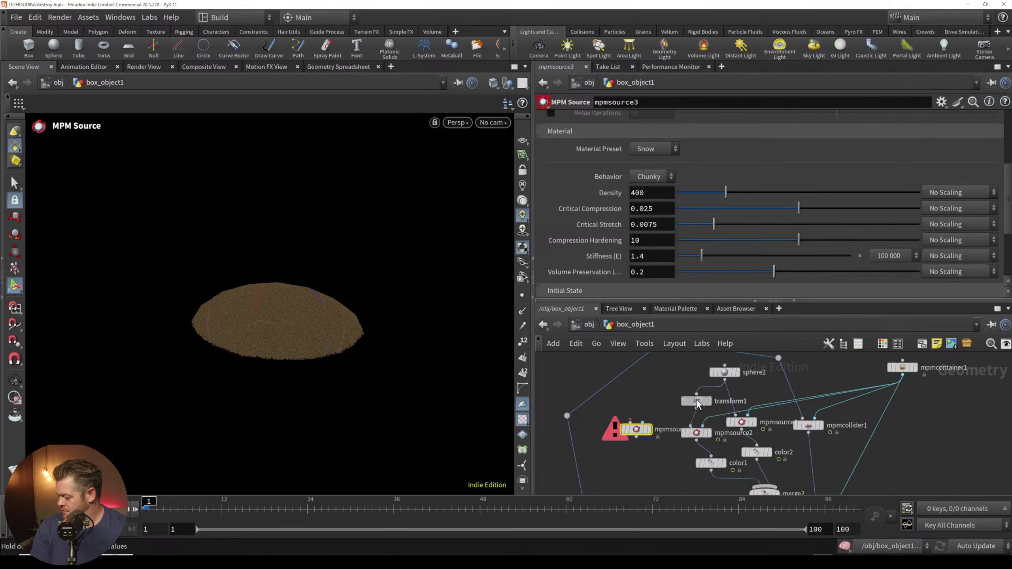
click(692, 401)
key(ctrl+c)
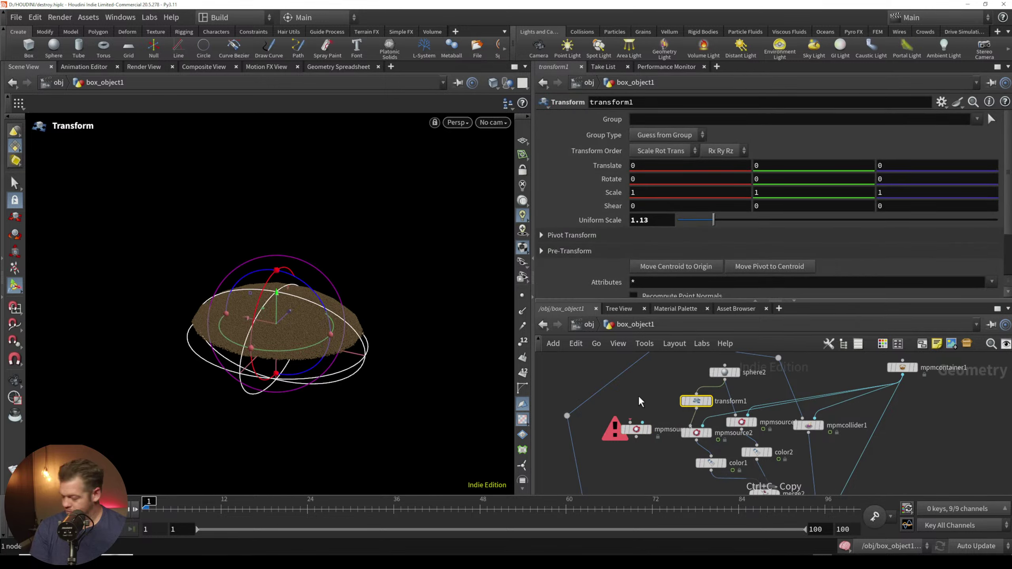
key(ctrl+v)
drag(636, 404, 901, 375)
Step: Connect the new MPM source's output to merge2 and display merge2
middle_drag(645, 461, 650, 415)
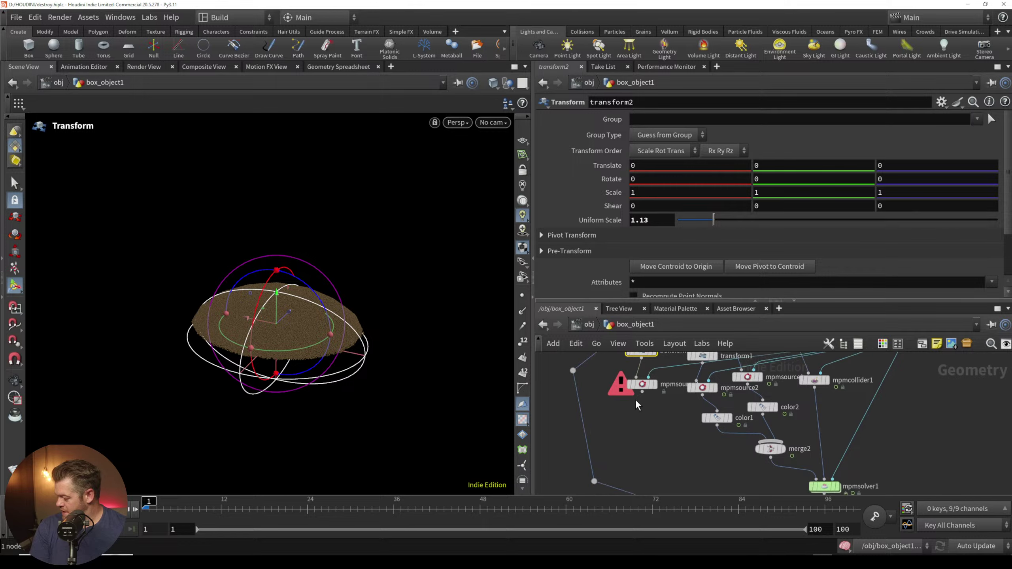
drag(642, 394, 669, 459)
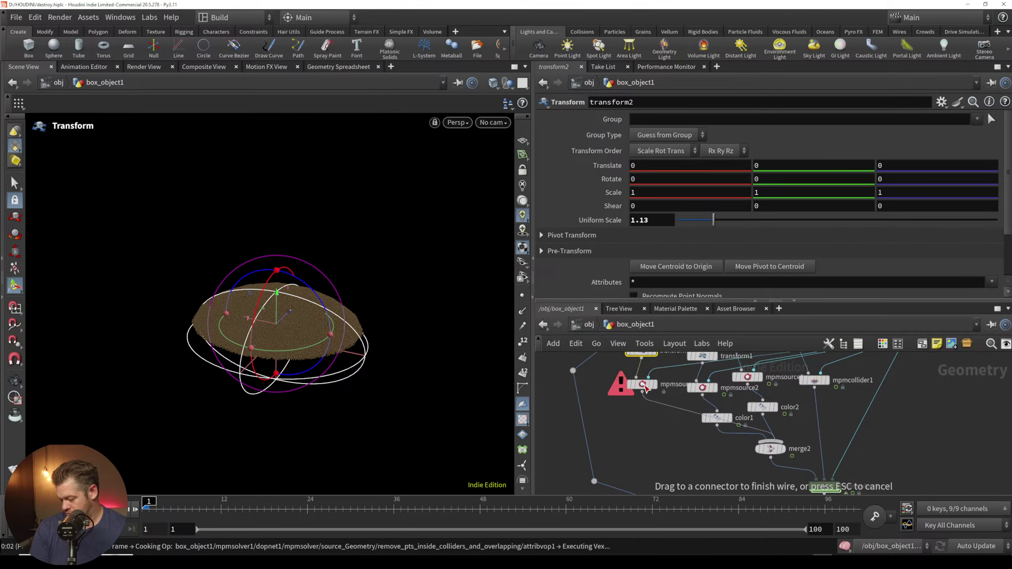
click(642, 385)
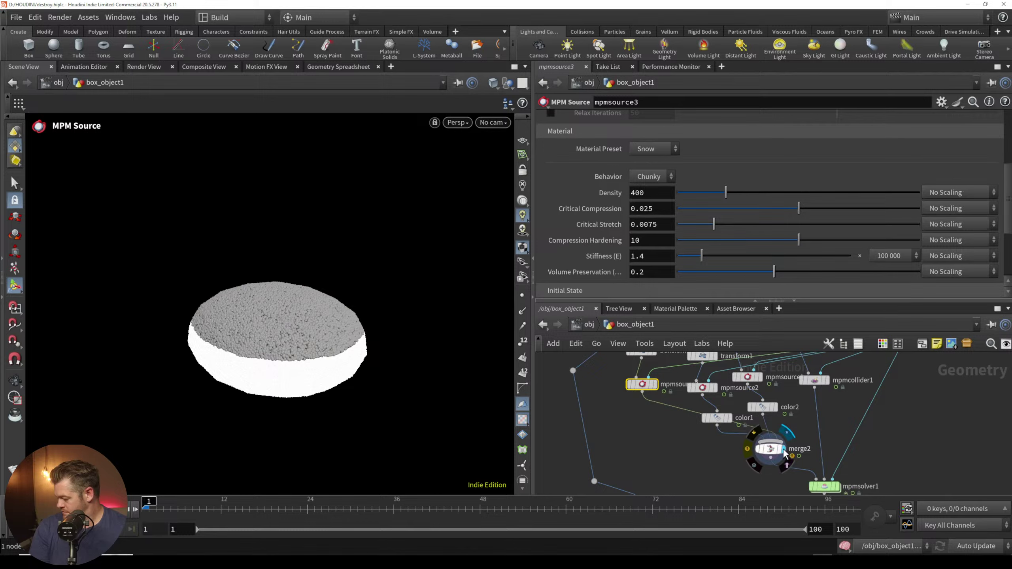
click(781, 451)
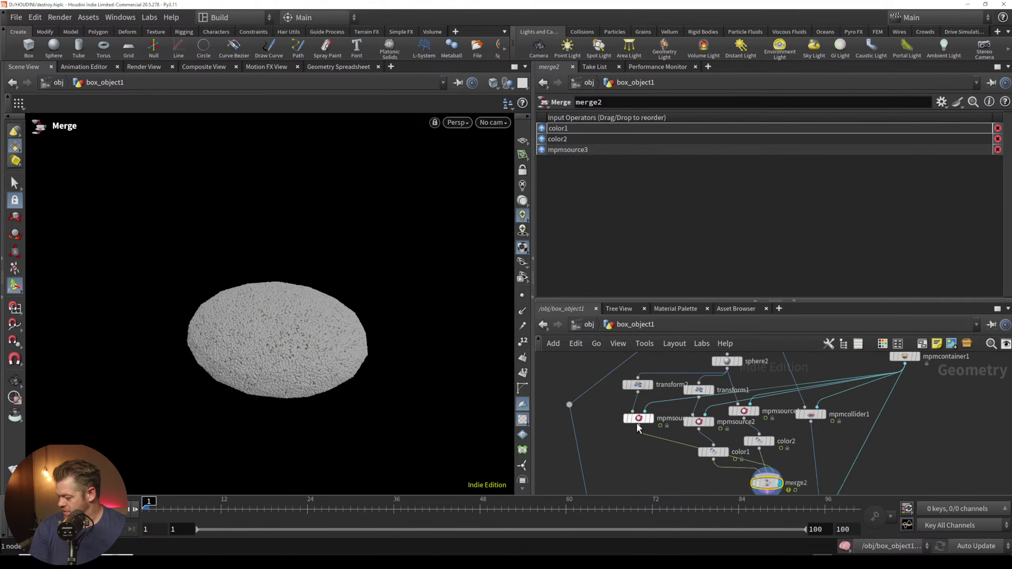
Step: Set the third MPM source to generate points from the Surface and give it the Concrete material preset
click(638, 419)
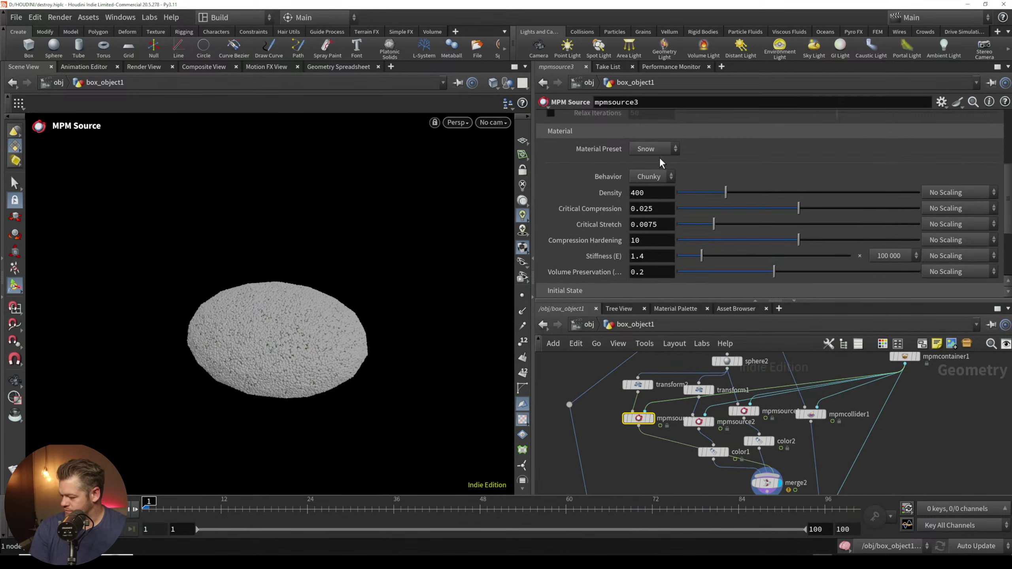
scroll(566, 174, up, 2)
scroll(637, 180, up, 1)
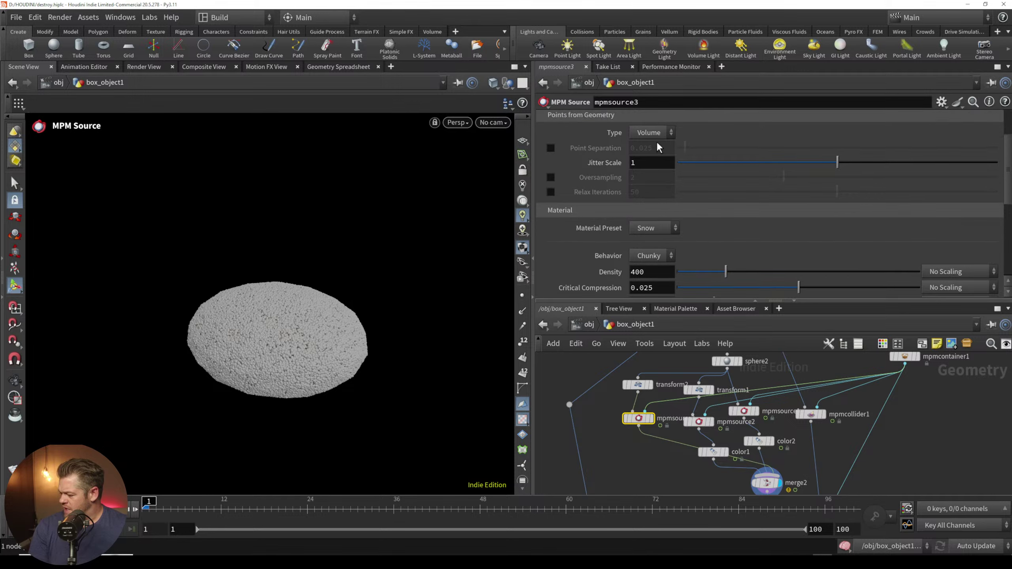
click(656, 137)
click(652, 158)
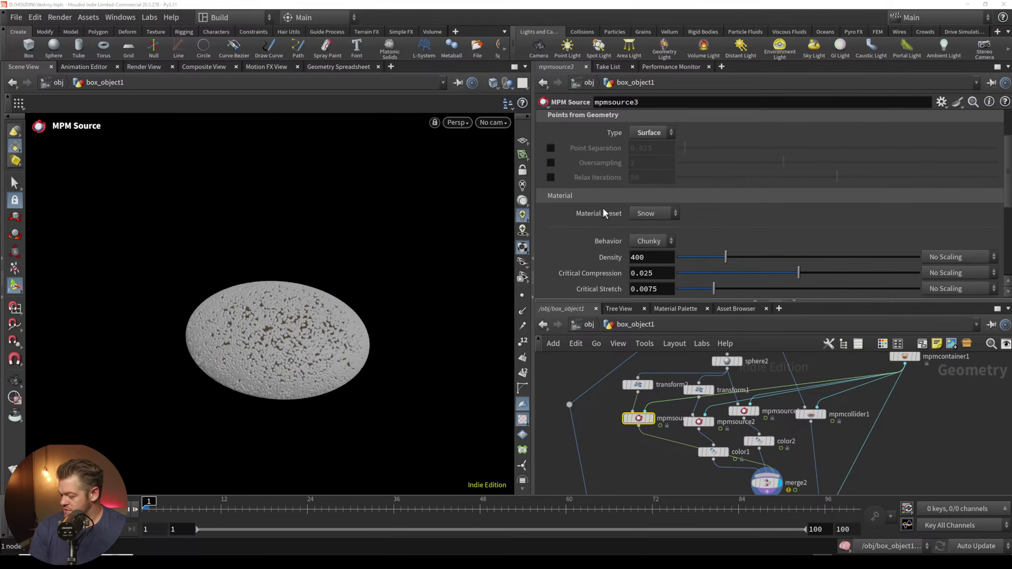
click(665, 216)
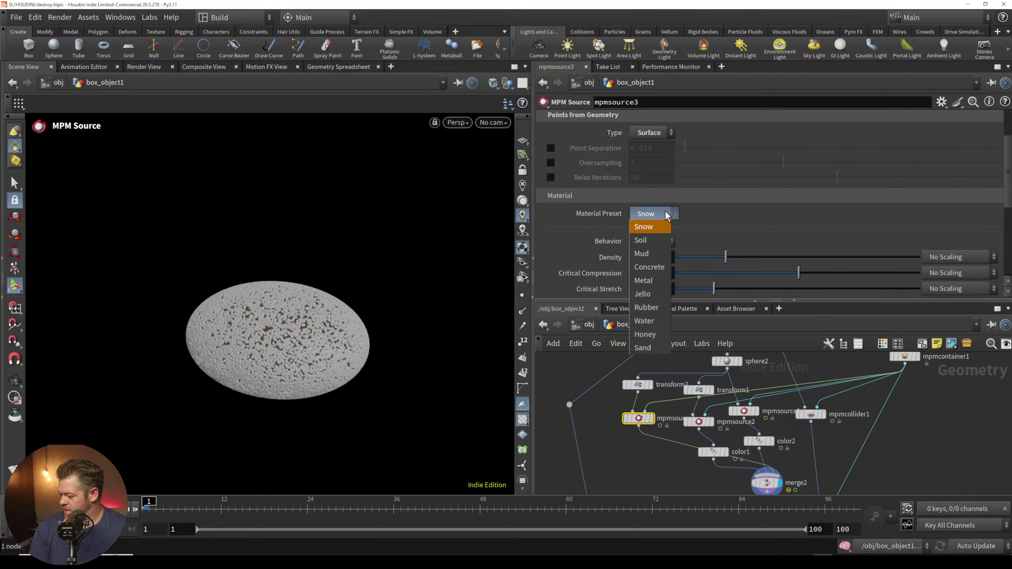
click(649, 268)
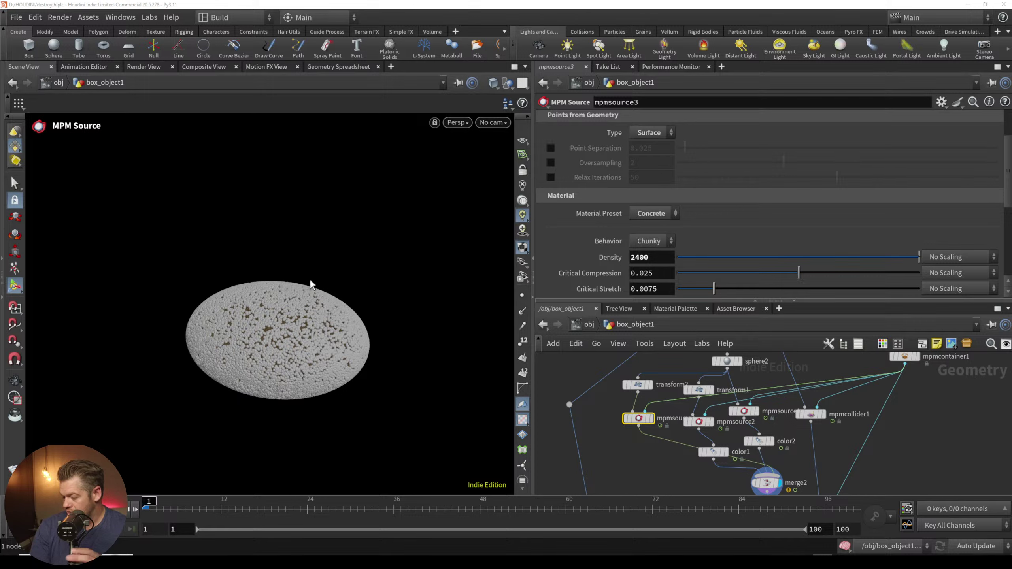
Step: Enable a custom Point Separation of 0.01 on mpmsource3
click(551, 149)
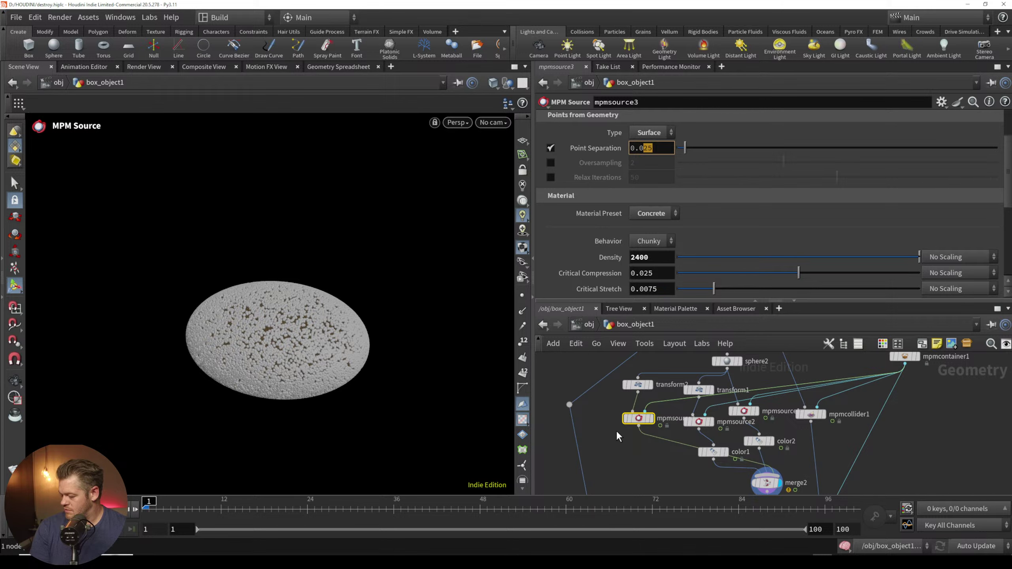
text(1)
key(Return)
key(Escape)
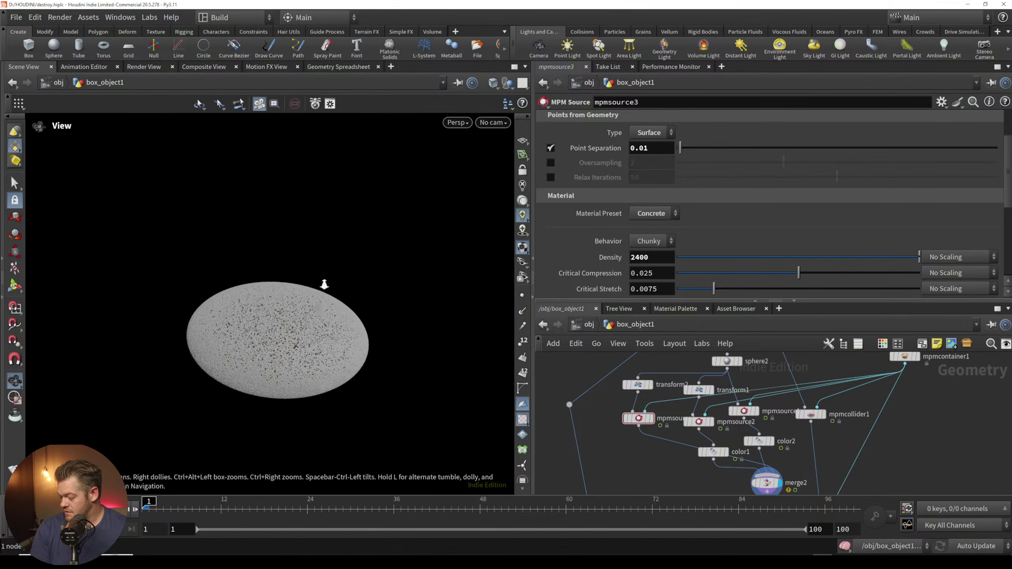
scroll(335, 250, up, 4)
Step: Display and select the merge1 node that combines the colored RBD pieces with the MPM solver output
middle_drag(633, 445, 612, 351)
scroll(647, 443, down, 3)
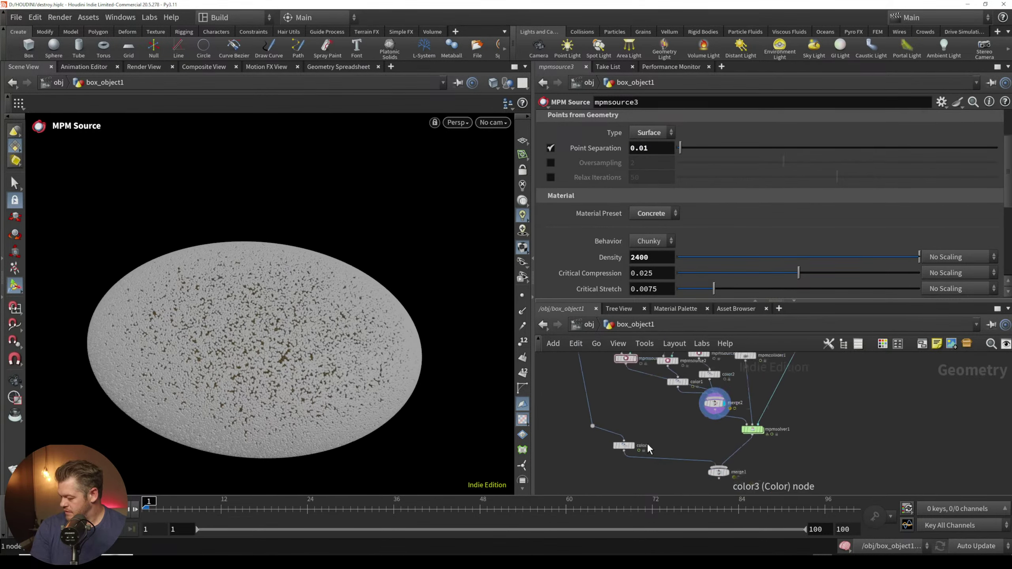
middle_drag(682, 429, 675, 408)
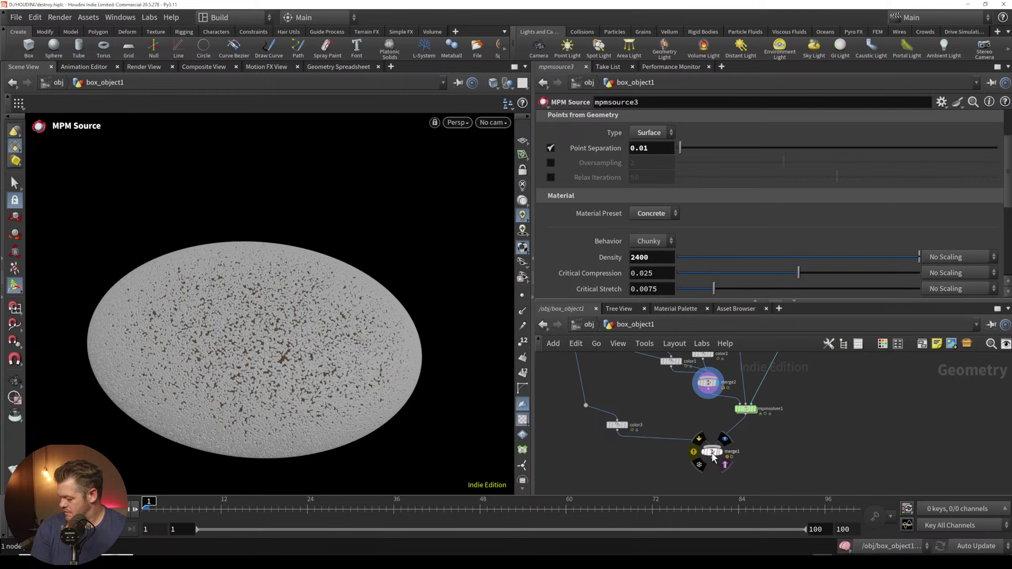
click(718, 453)
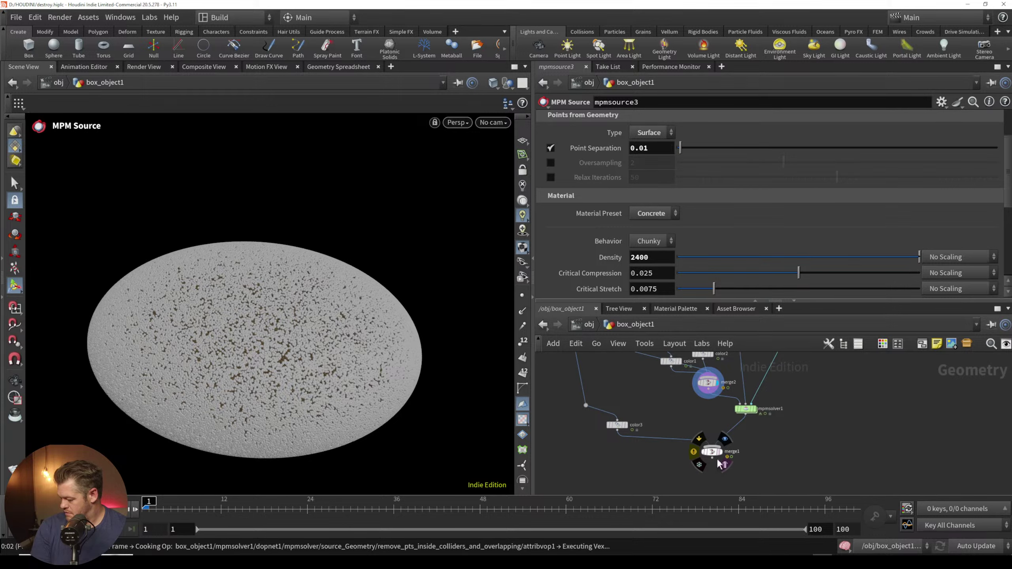
click(721, 453)
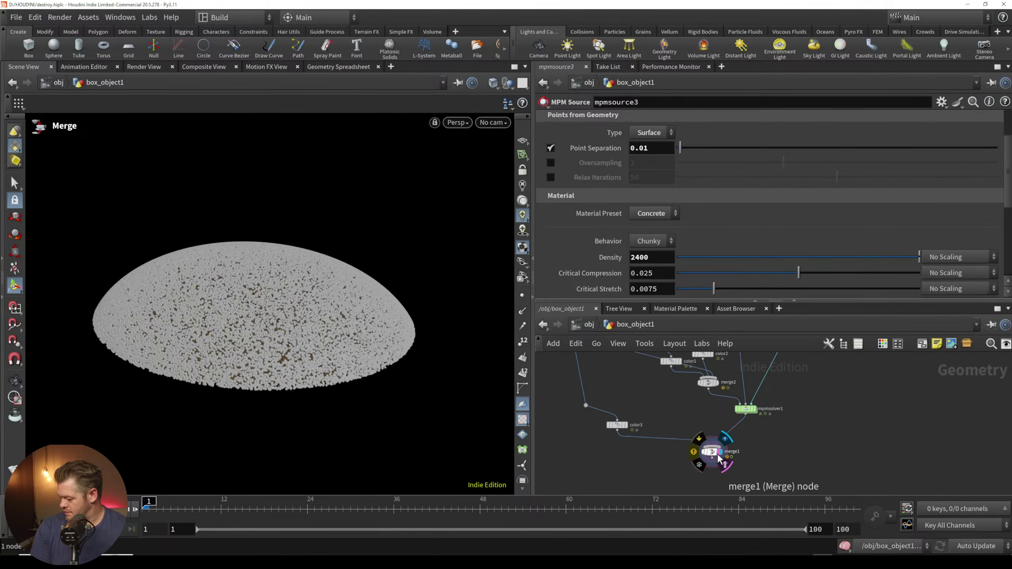
click(713, 459)
Step: Frame the merged result in the viewport, play the simulation briefly, and return to frame 1
key(Escape)
drag(327, 267, 298, 308)
right_drag(297, 308, 254, 326)
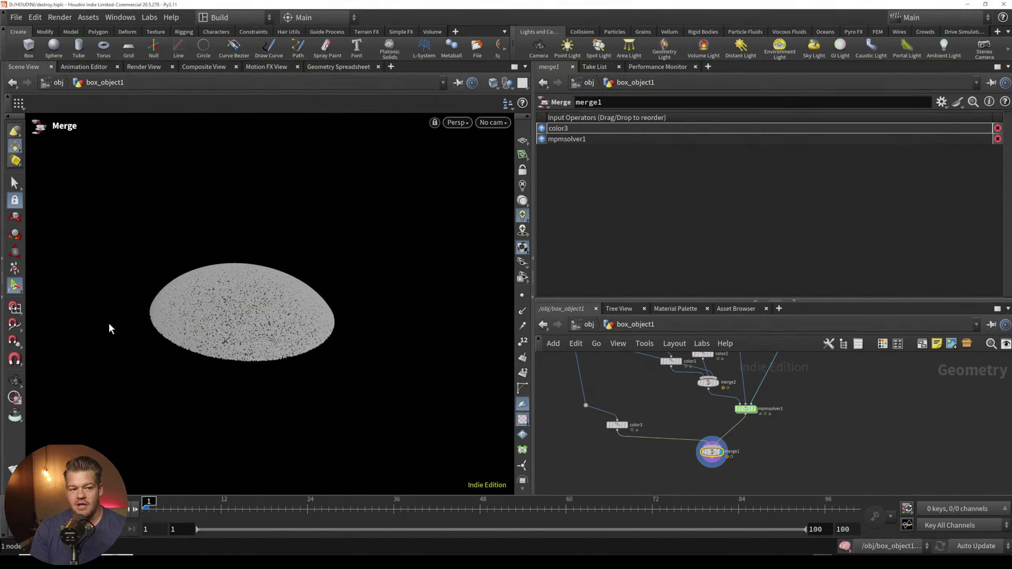
alt+right_drag(193, 273, 205, 292)
key(space)
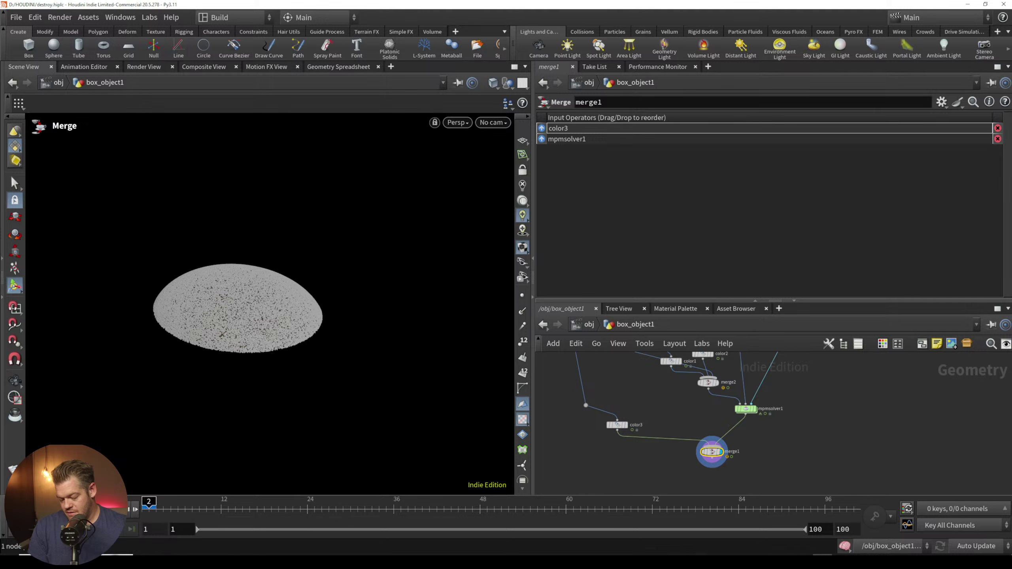
key(Escape)
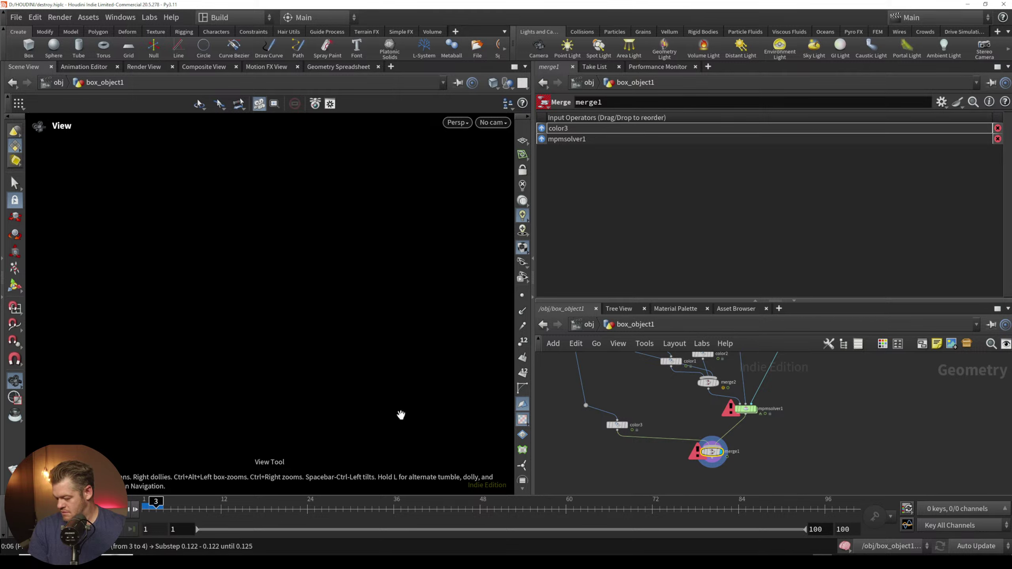
key(ctrl+Up)
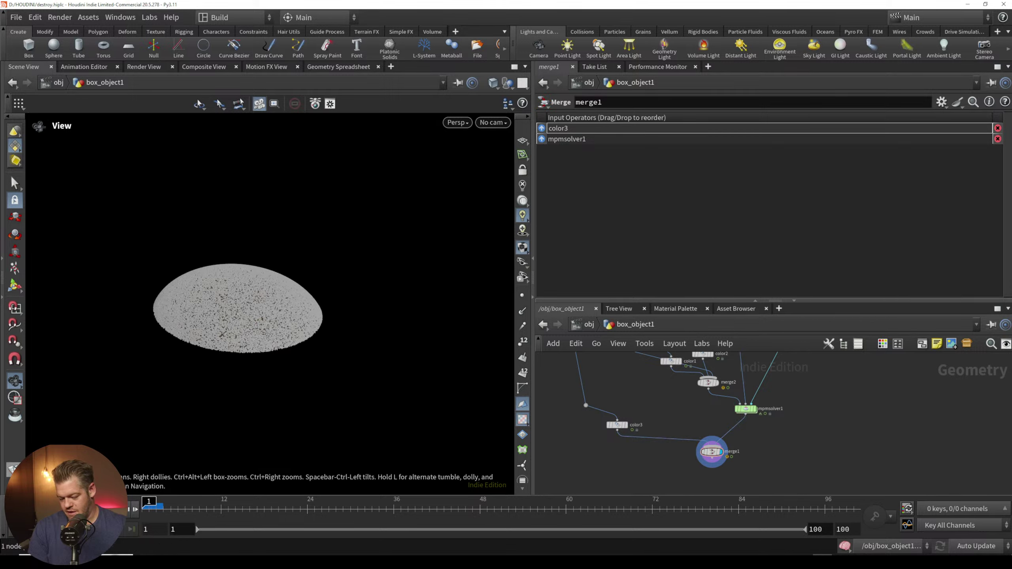
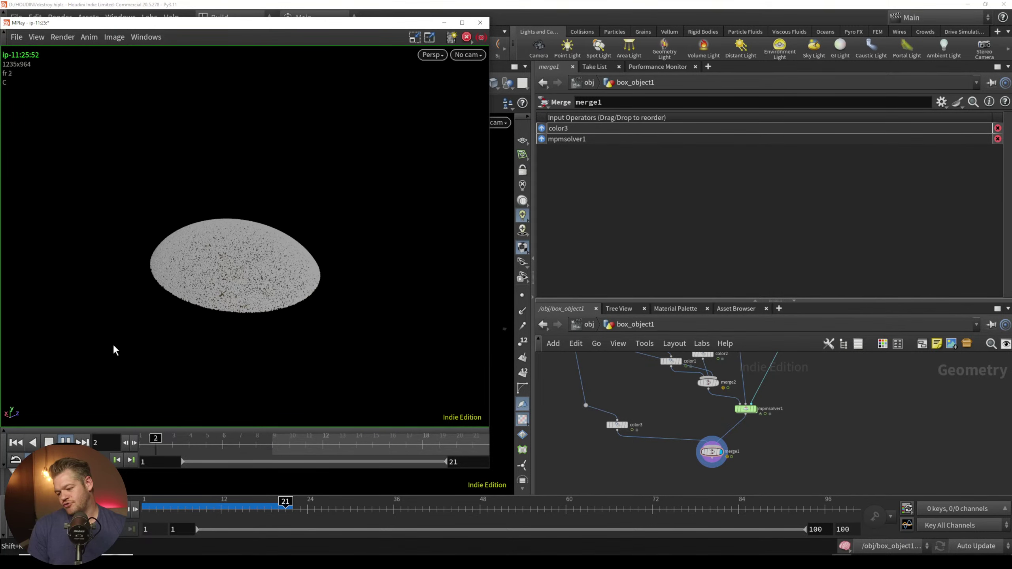
Step: Examine the flipbook of the concrete shell breaking up, dismiss the playback and console windows, and return to frame 1
click(49, 442)
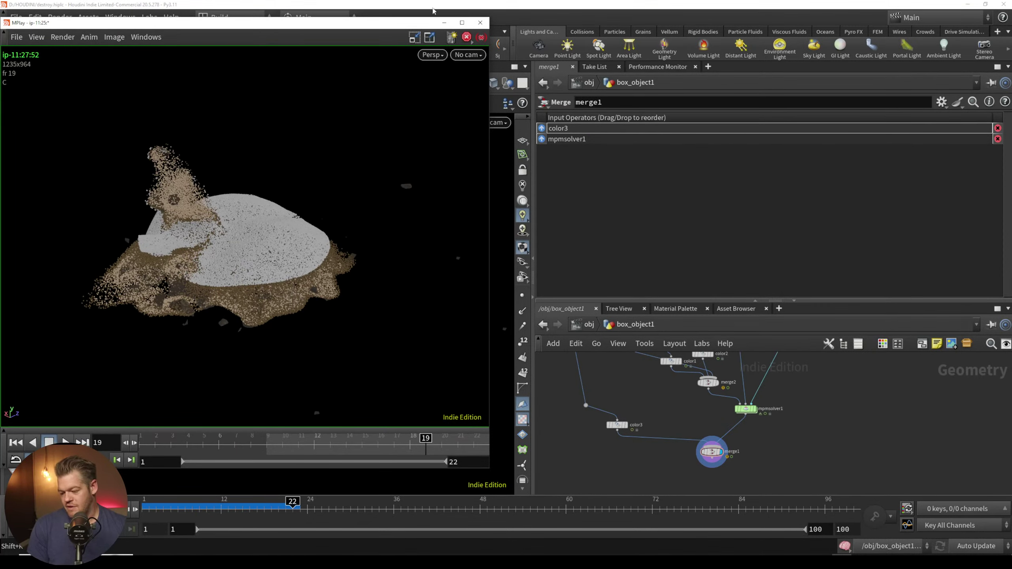
scroll(197, 255, up, 6)
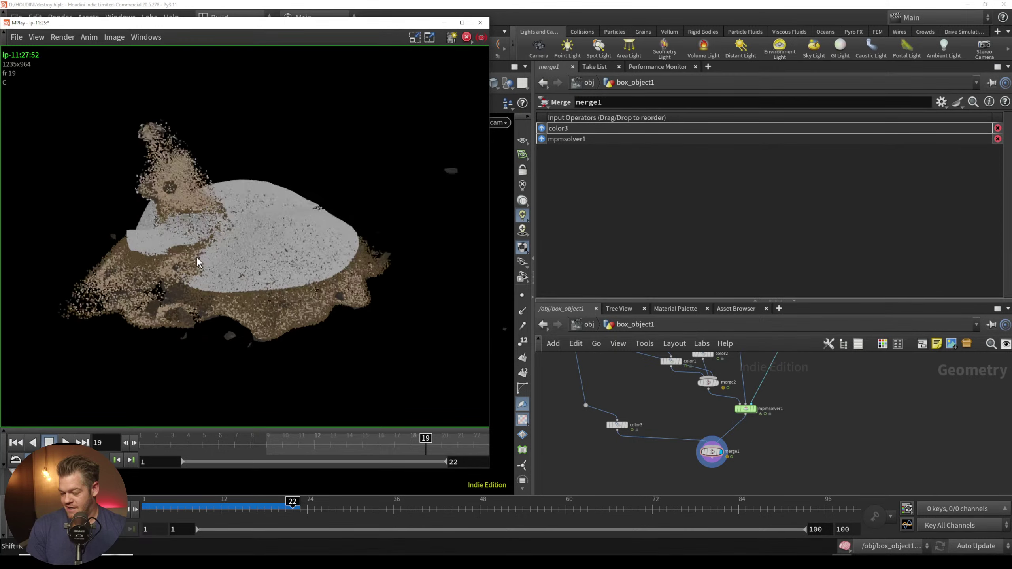
scroll(199, 254, down, 6)
scroll(193, 261, up, 1)
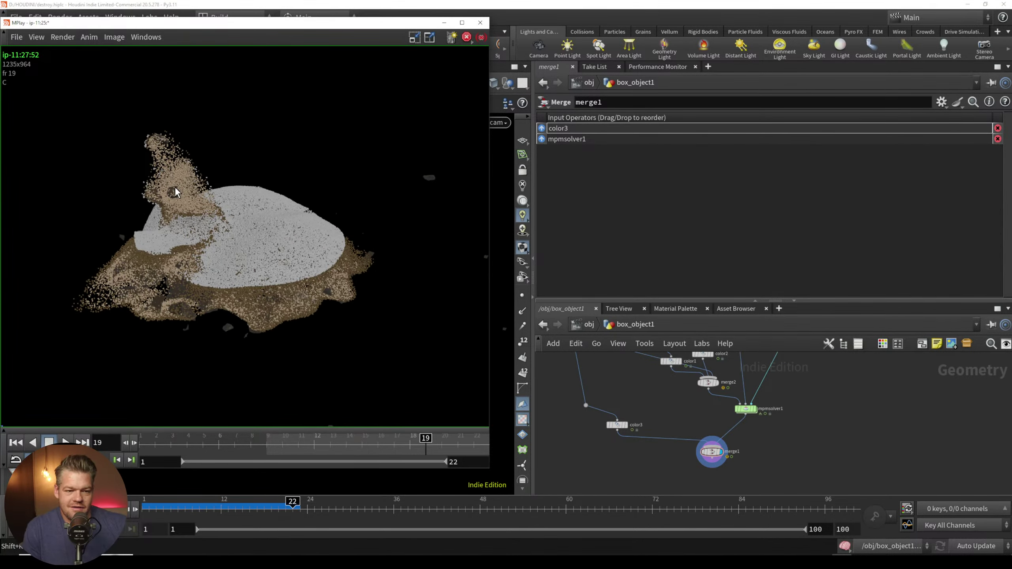
click(65, 441)
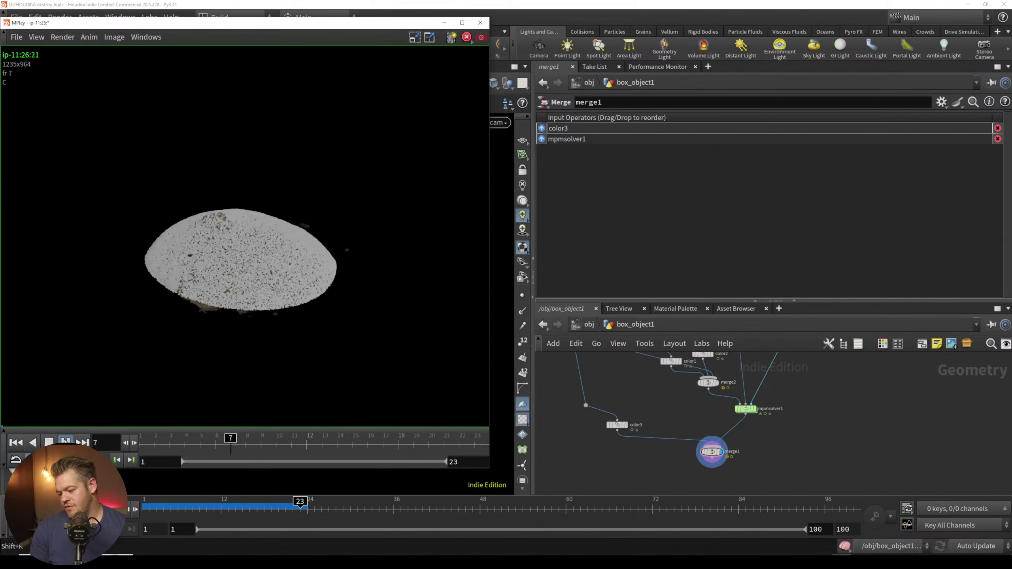
click(65, 441)
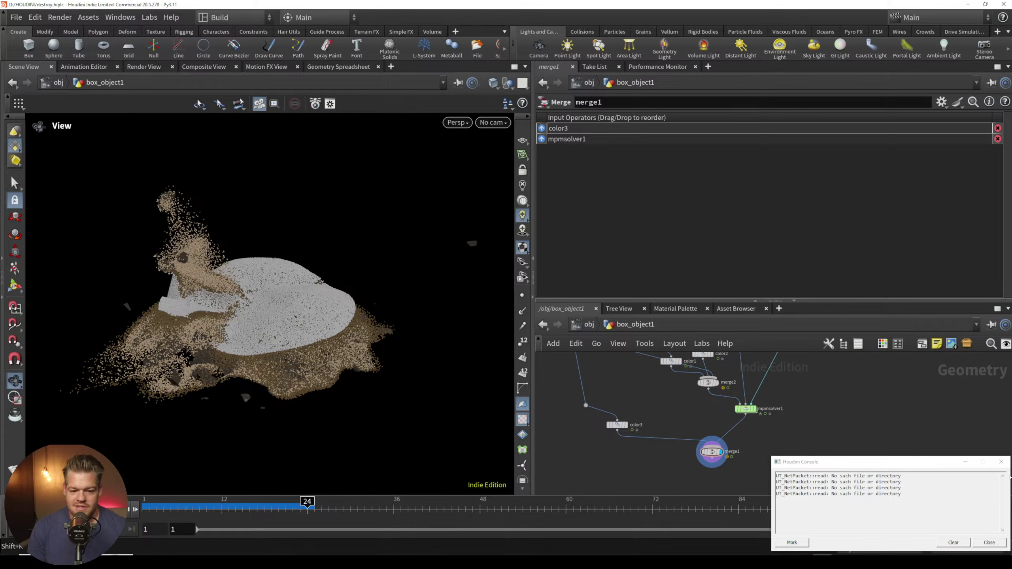
click(1002, 543)
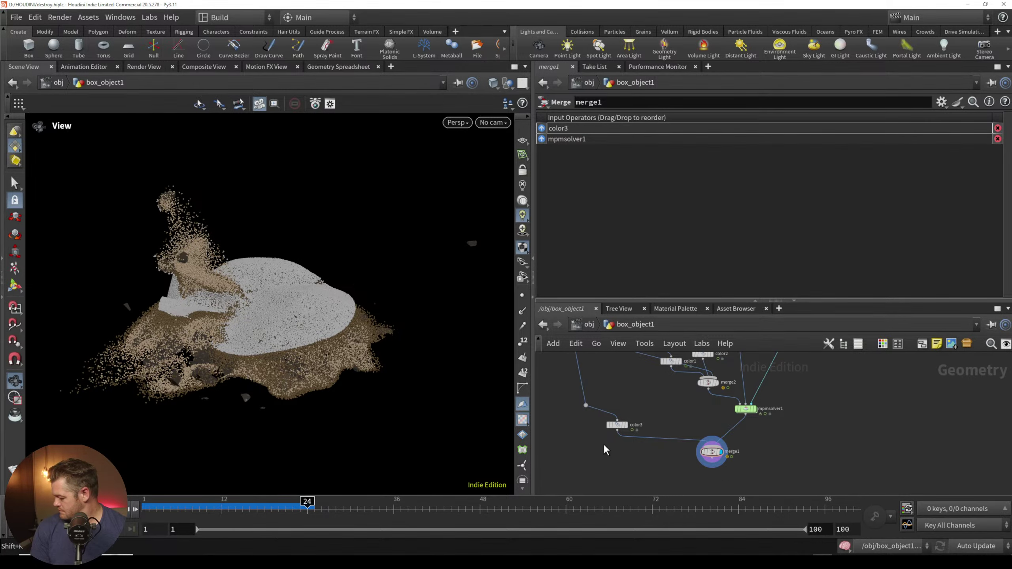
key(ctrl+Up)
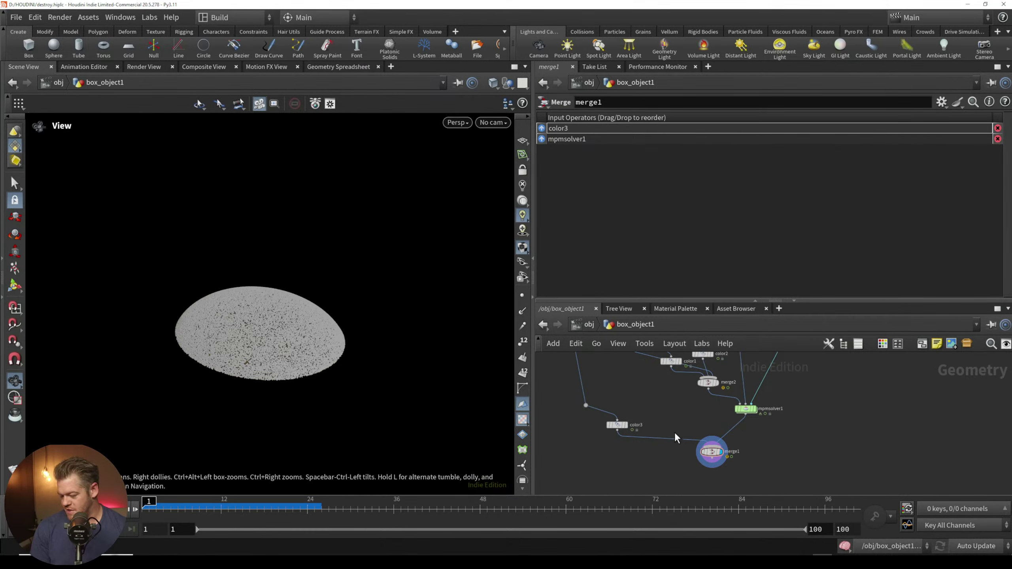
Step: Display mpmsource3, enable its Pin Constraints, and expand the constraint settings
middle_drag(642, 399, 614, 493)
scroll(593, 433, up, 3)
click(610, 437)
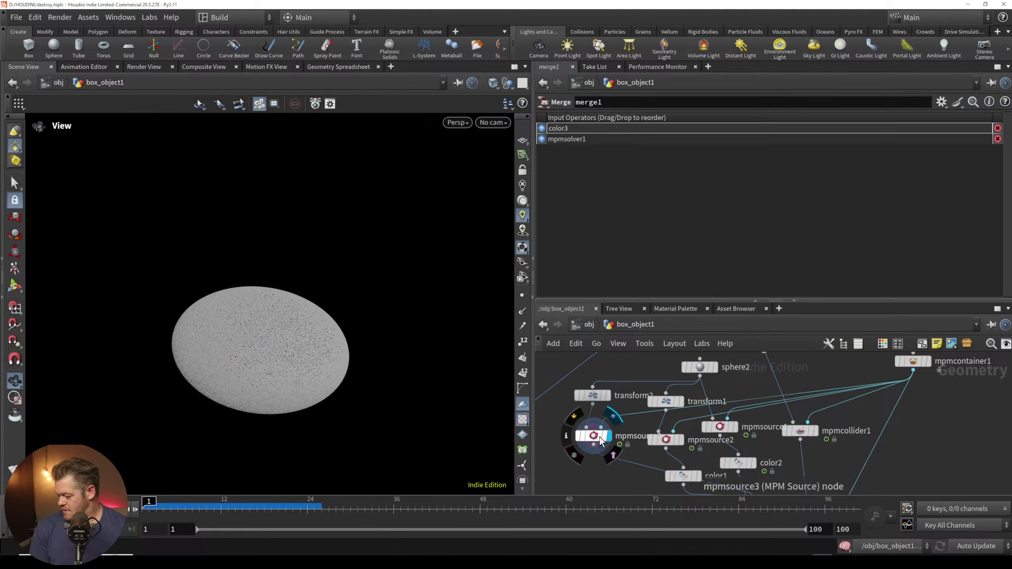
click(600, 438)
scroll(661, 205, down, 5)
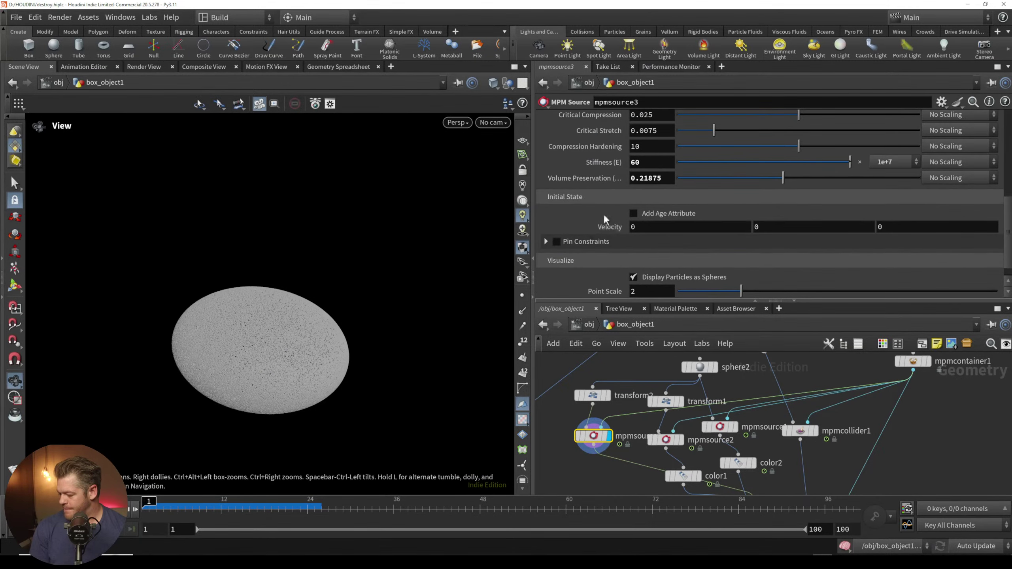
click(556, 241)
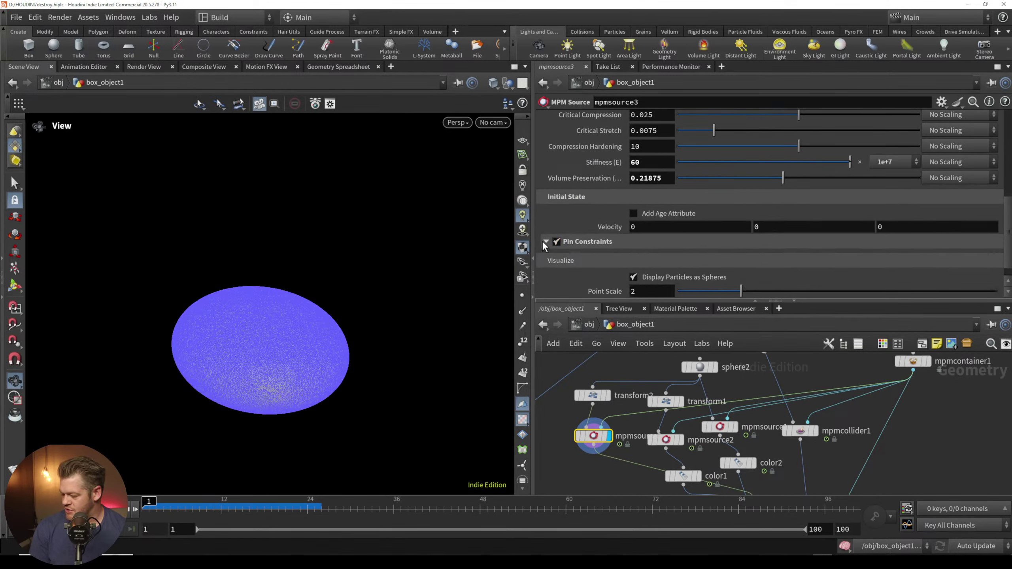
click(545, 242)
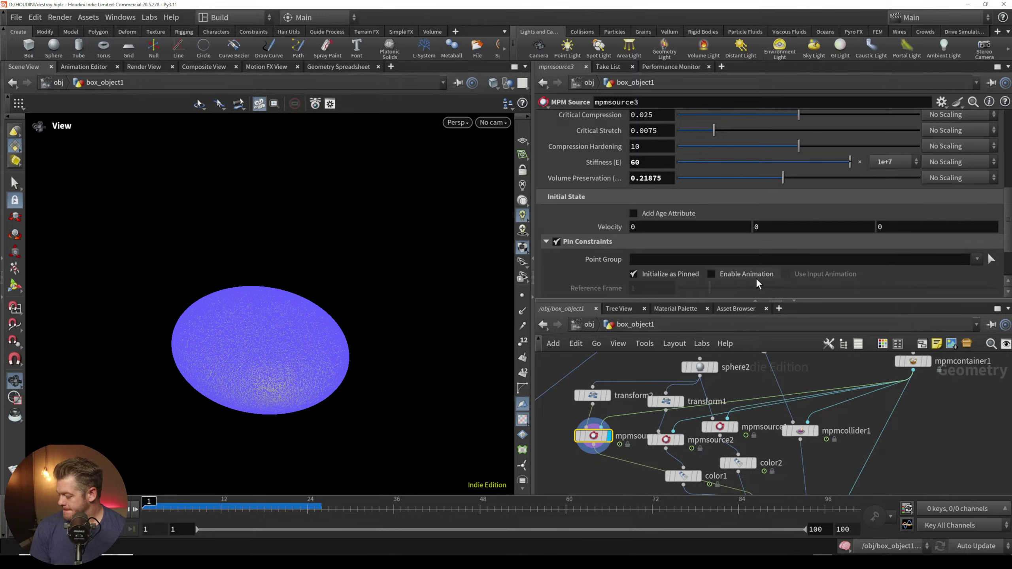
Step: Try to pick a subset of the ellipsoid's surface points for the pin constraints' Point Group
scroll(717, 275, down, 2)
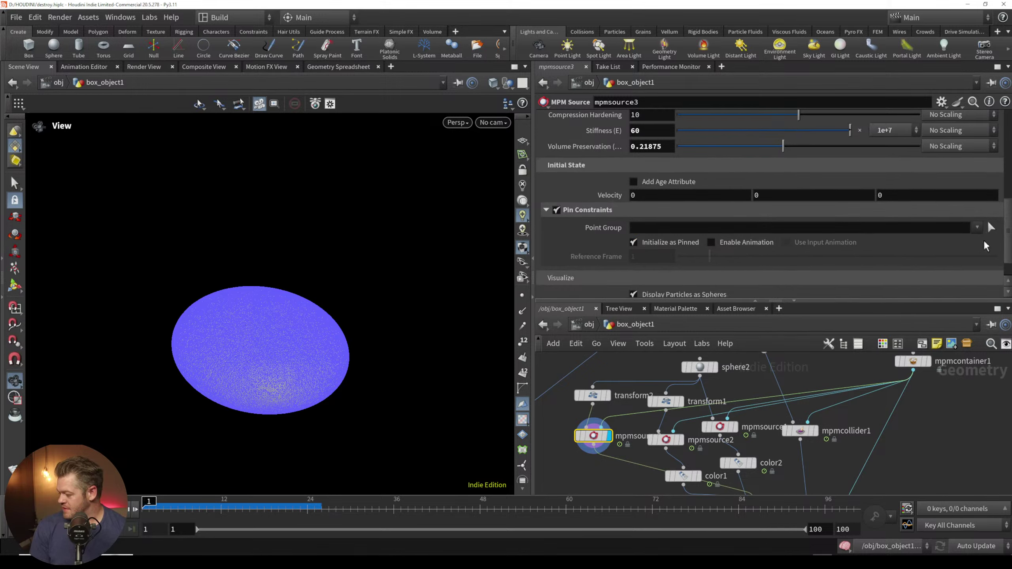
click(991, 228)
click(251, 322)
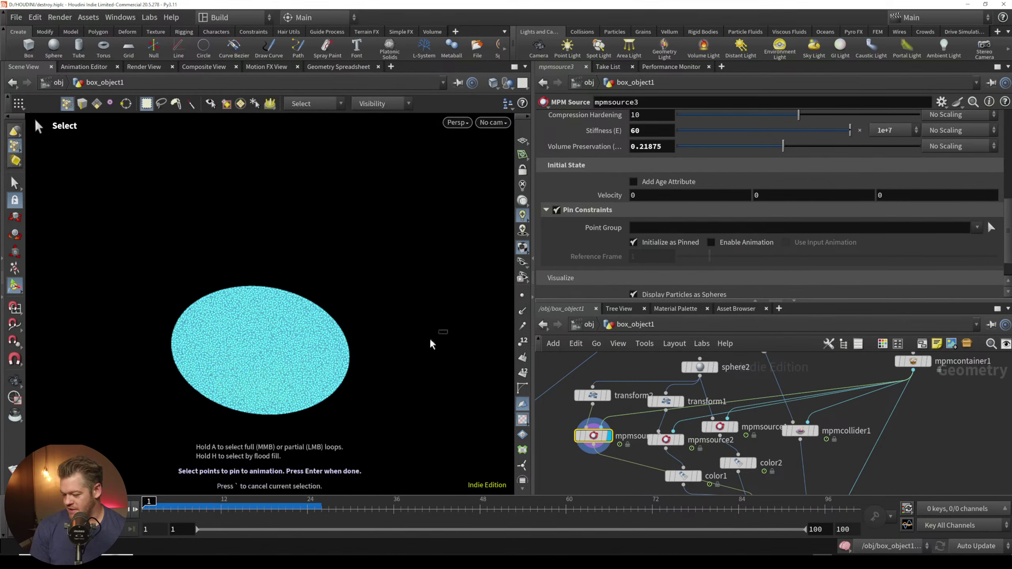
drag(320, 327, 189, 403)
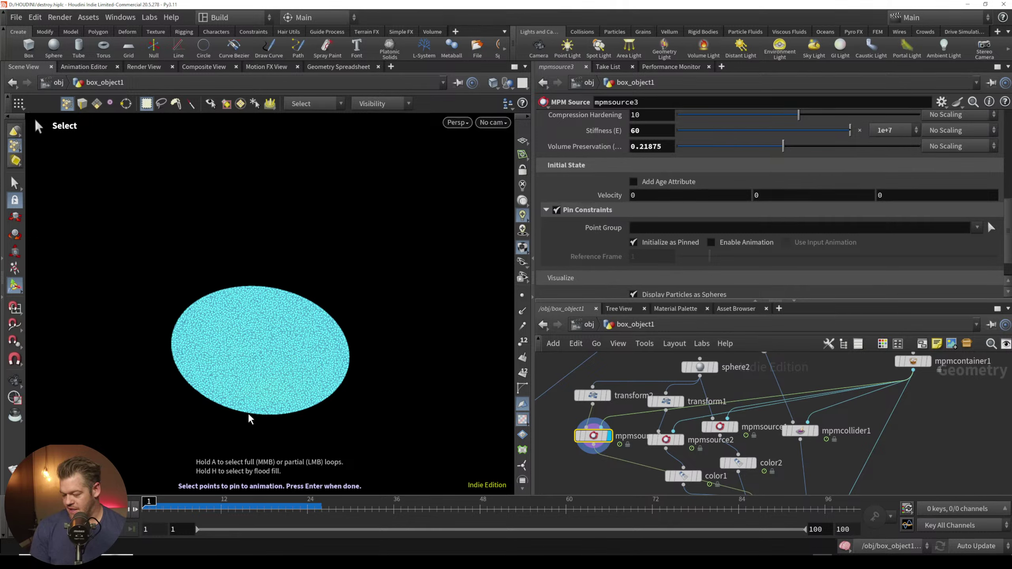
key(s)
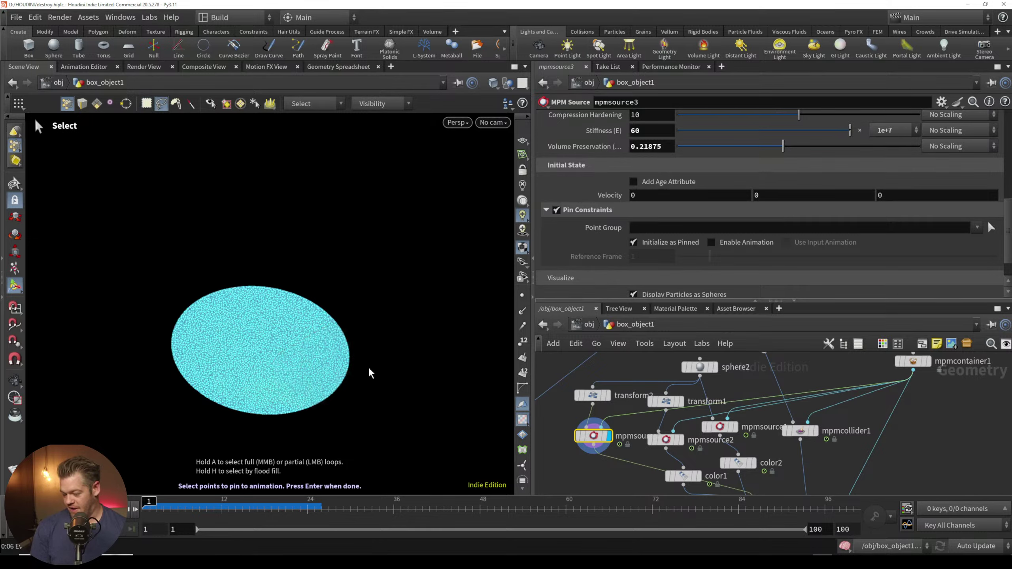
key(Return)
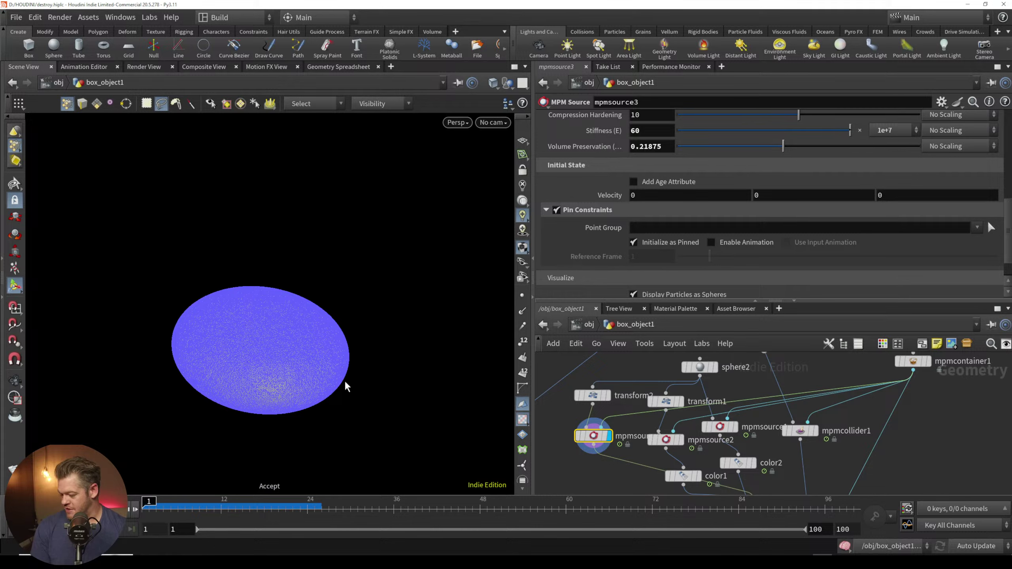
Step: Retry the Point Group selection for the pin constraints, and turn off Initialize as Pinned and Enable Animation
click(990, 227)
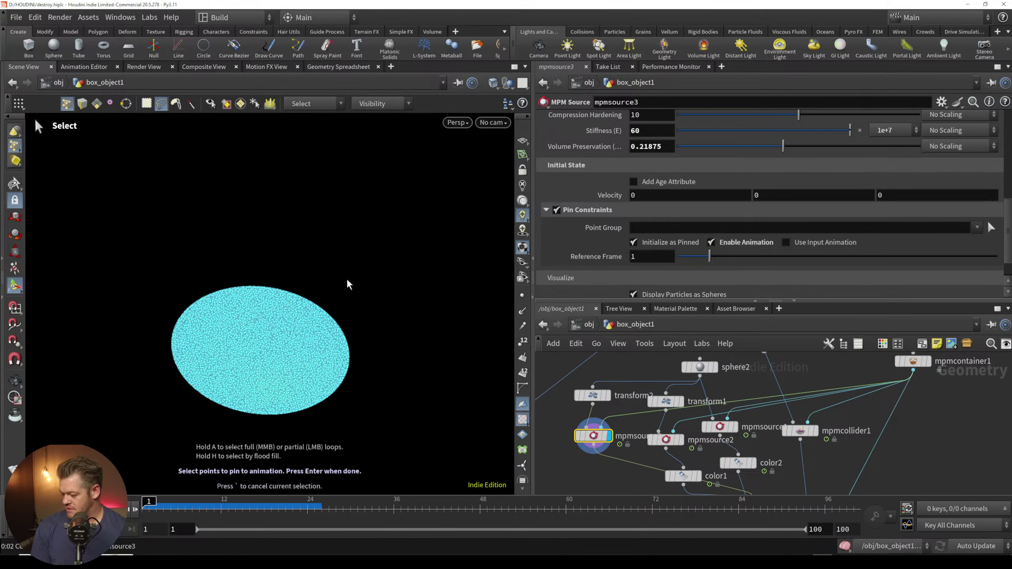
key(Return)
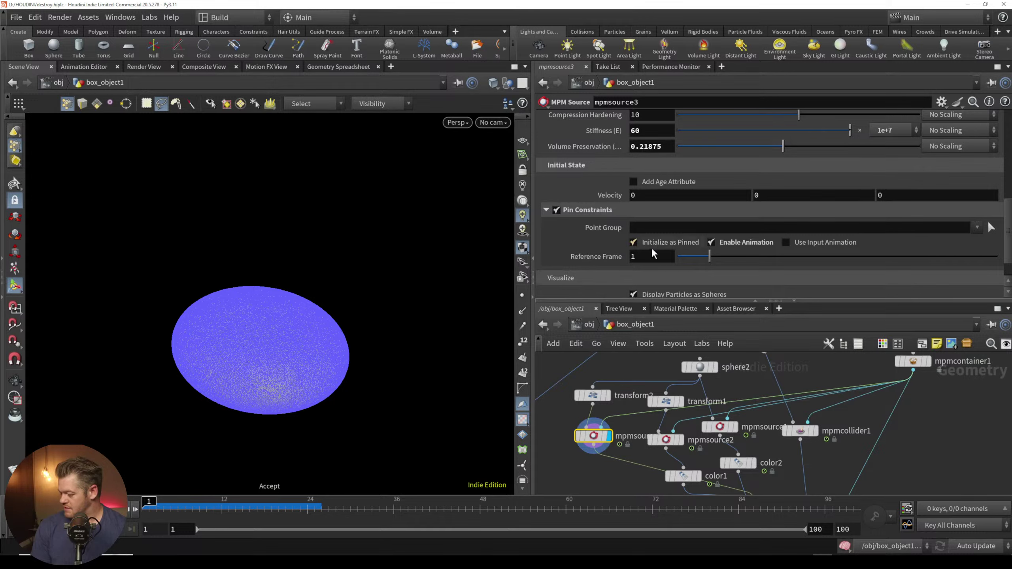
click(634, 243)
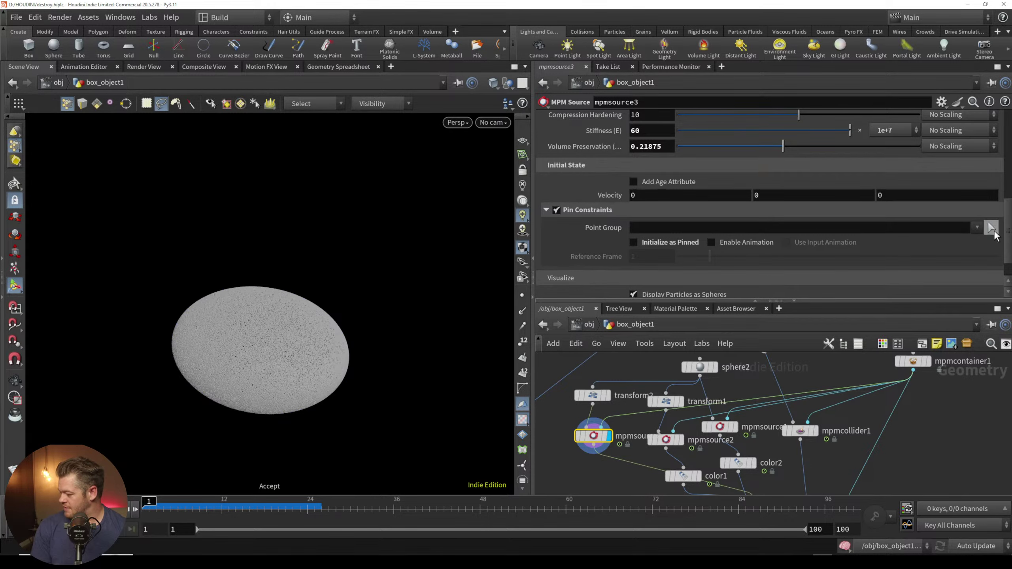
Step: Try again to pick part of the ellipsoid's points for the Point Group, resetting Pin Constraints with Initialize as Pinned on
click(991, 227)
mouse_move(364, 311)
mouse_down()
mouse_move(327, 276)
mouse_move(297, 329)
mouse_move(315, 317)
mouse_move(264, 342)
mouse_up()
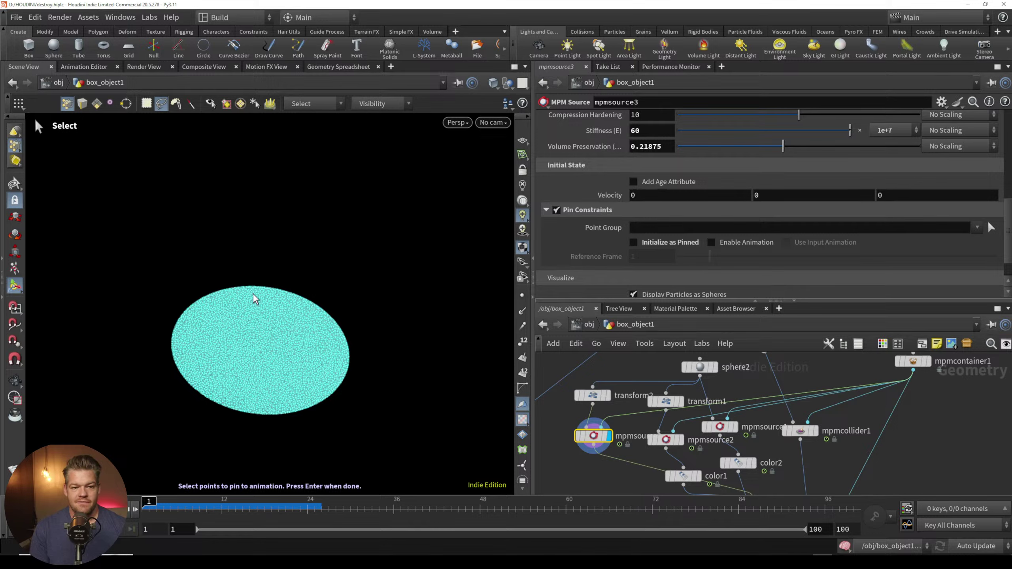
mouse_move(332, 322)
mouse_down()
mouse_move(345, 300)
mouse_move(330, 307)
mouse_up()
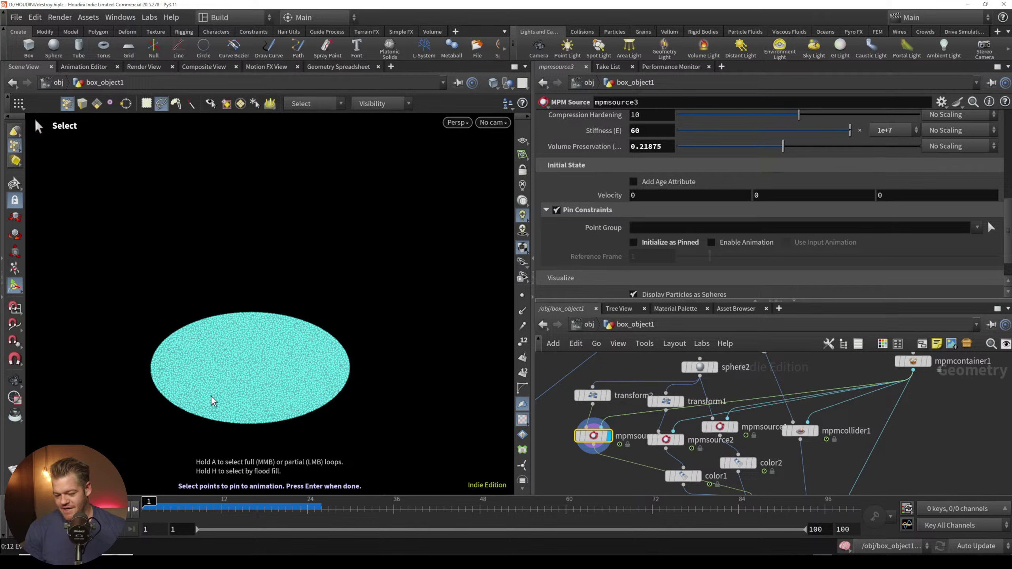
click(557, 209)
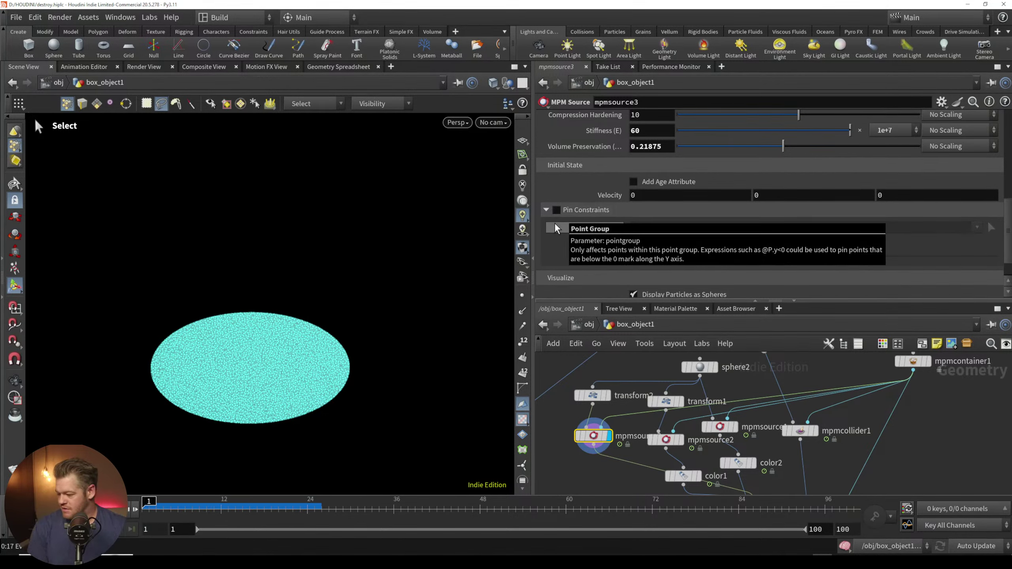
click(557, 210)
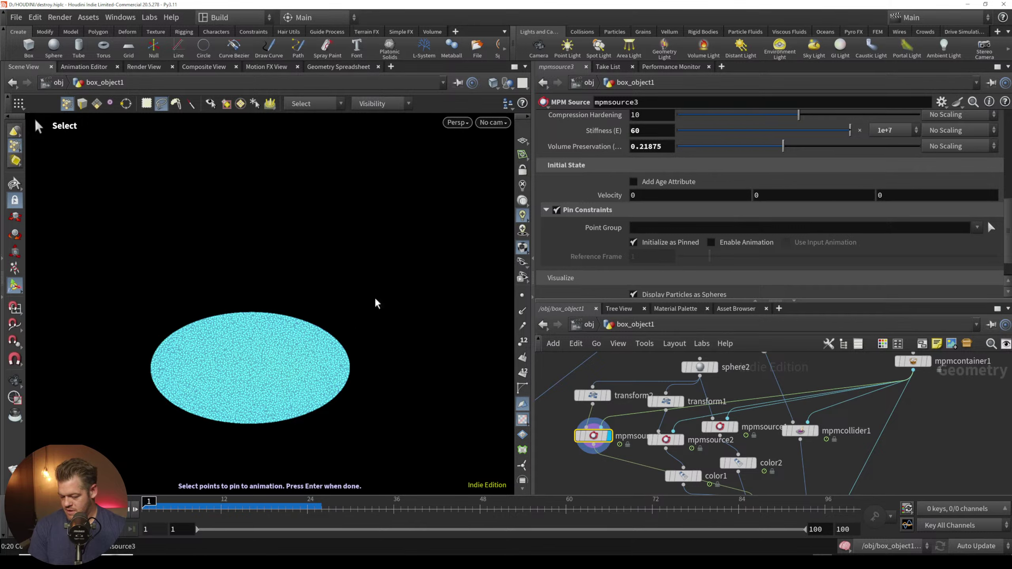
click(14, 184)
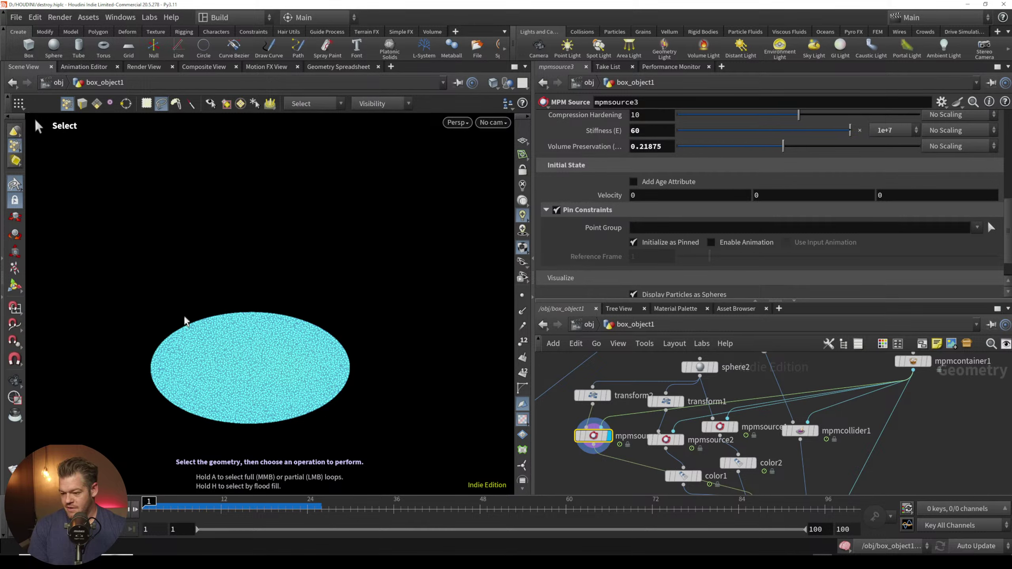
mouse_move(185, 321)
mouse_down()
mouse_move(345, 248)
mouse_move(305, 328)
mouse_up()
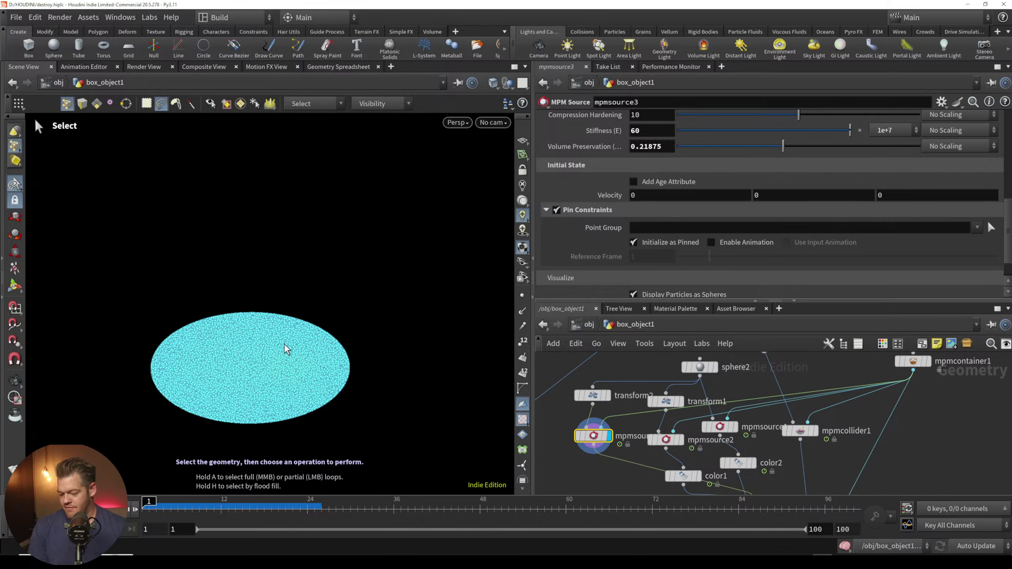
alt+drag(332, 295, 271, 335)
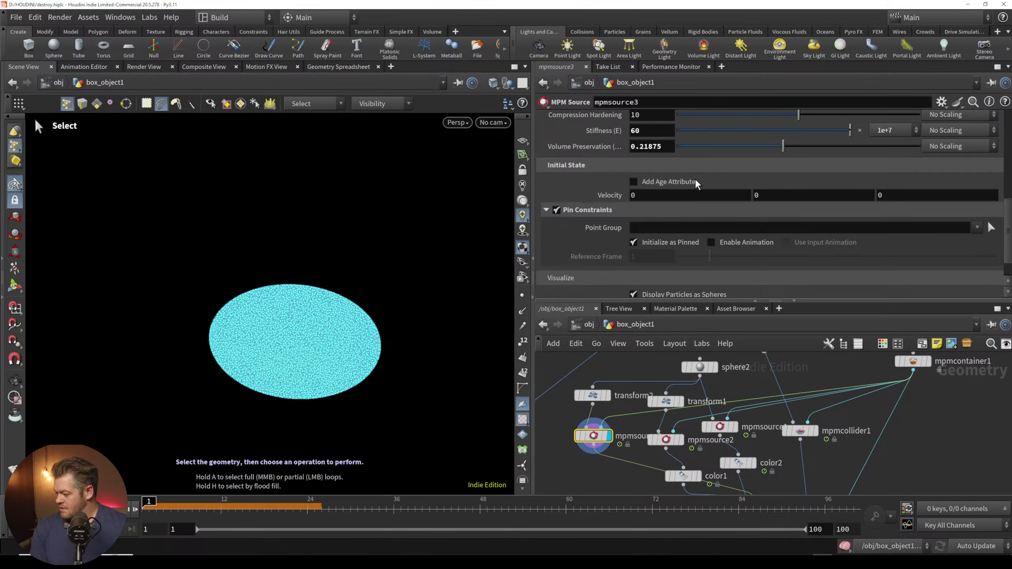
Step: Set the concrete material's Stiffness (E) on mpmsource3 to 20
scroll(696, 184, up, 3)
scroll(676, 180, up, 3)
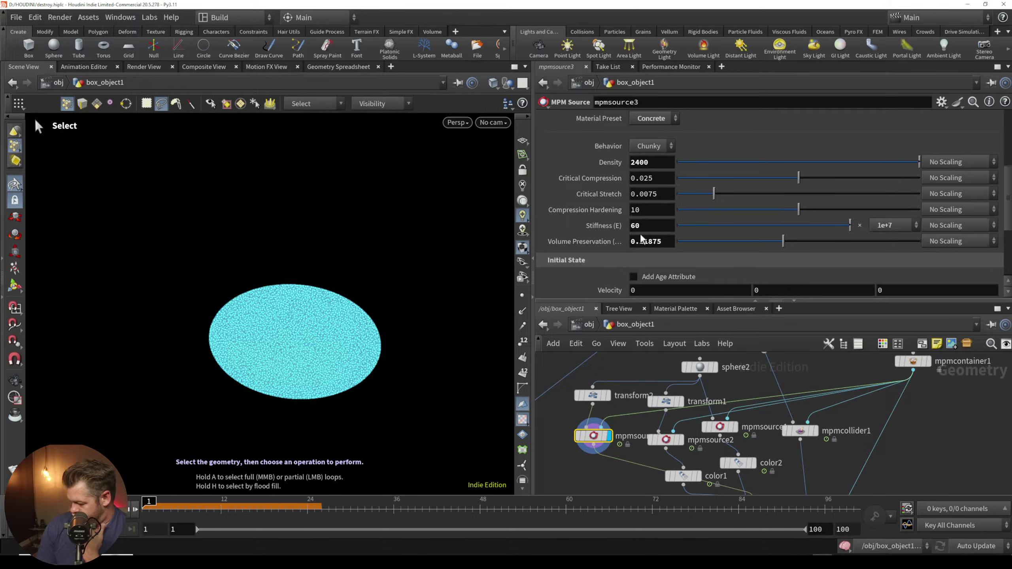
drag(649, 227, 628, 228)
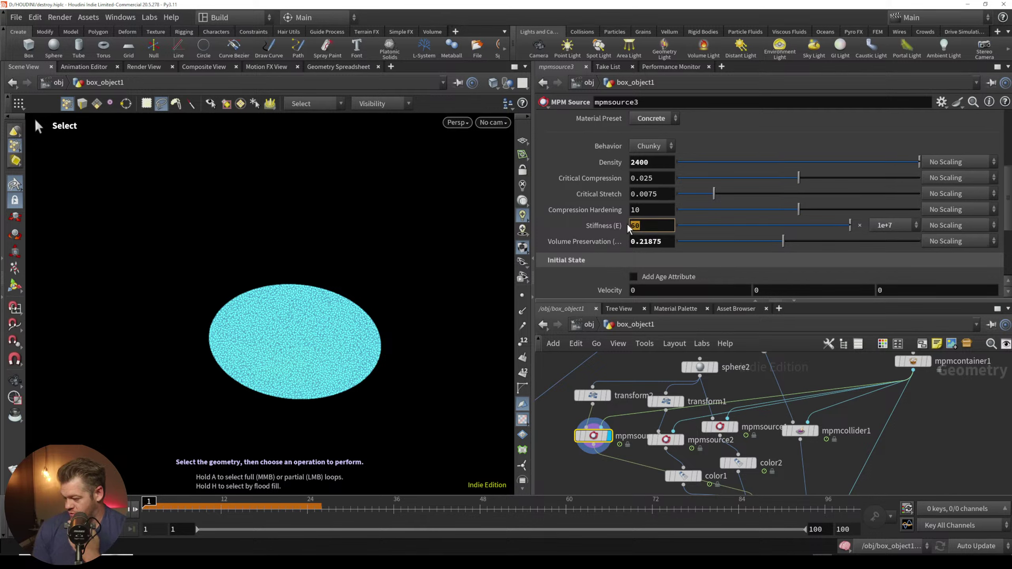
text(2)
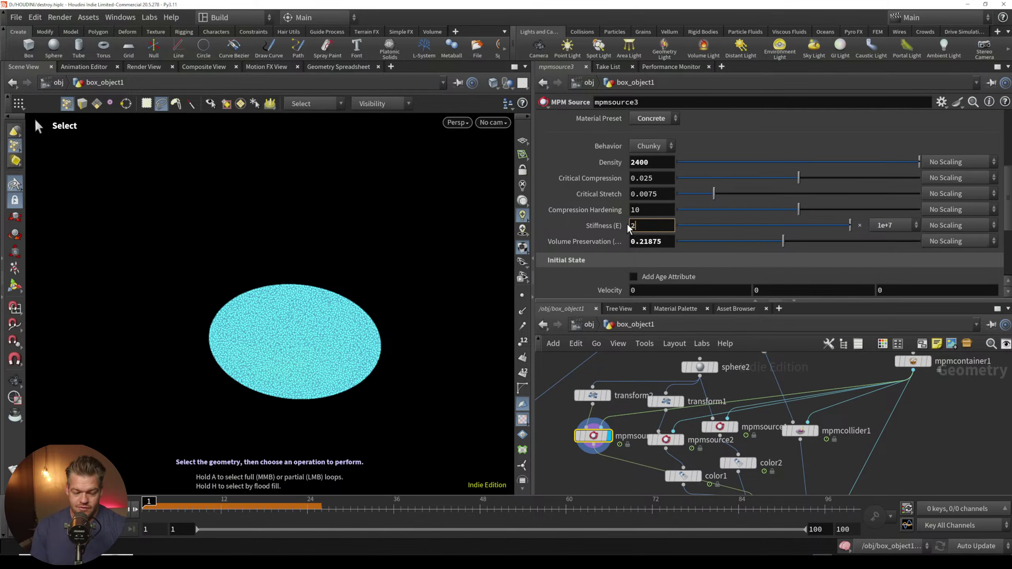
text(0)
key(Return)
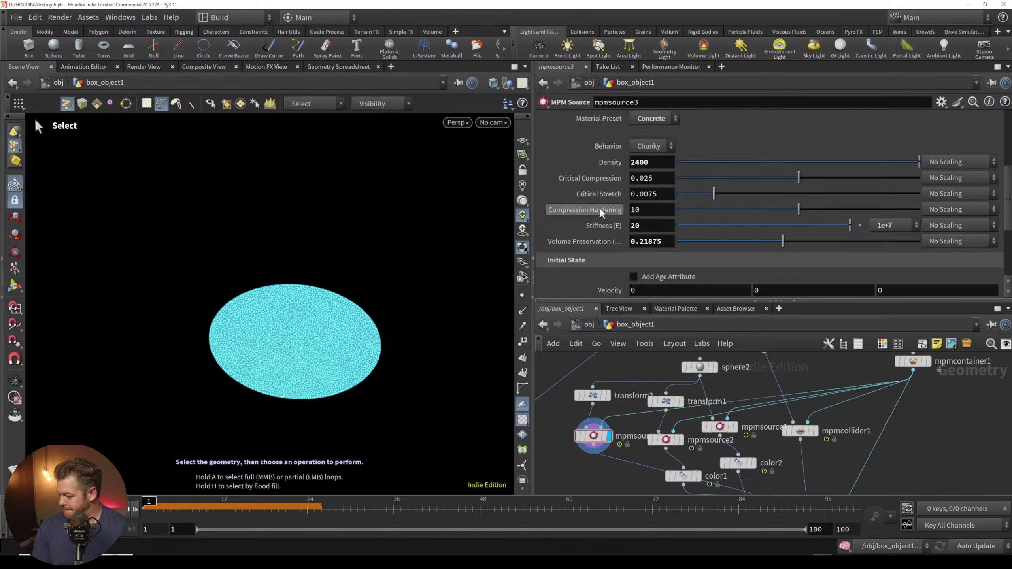
Step: Reduce the surface Point Separation of mpmsource3 to 0.008
scroll(603, 210, up, 3)
scroll(603, 210, up, 5)
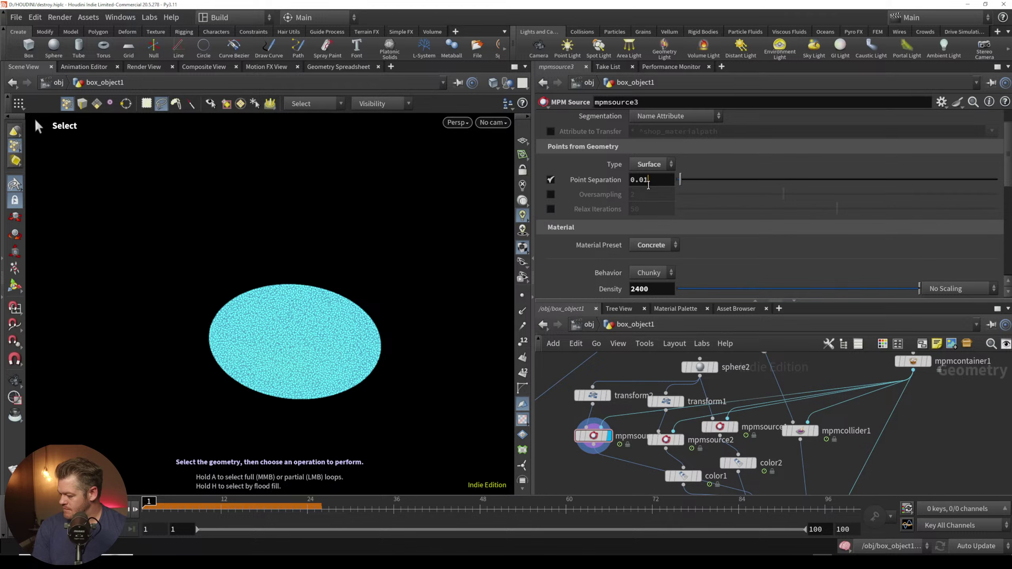
click(646, 182)
text(0)
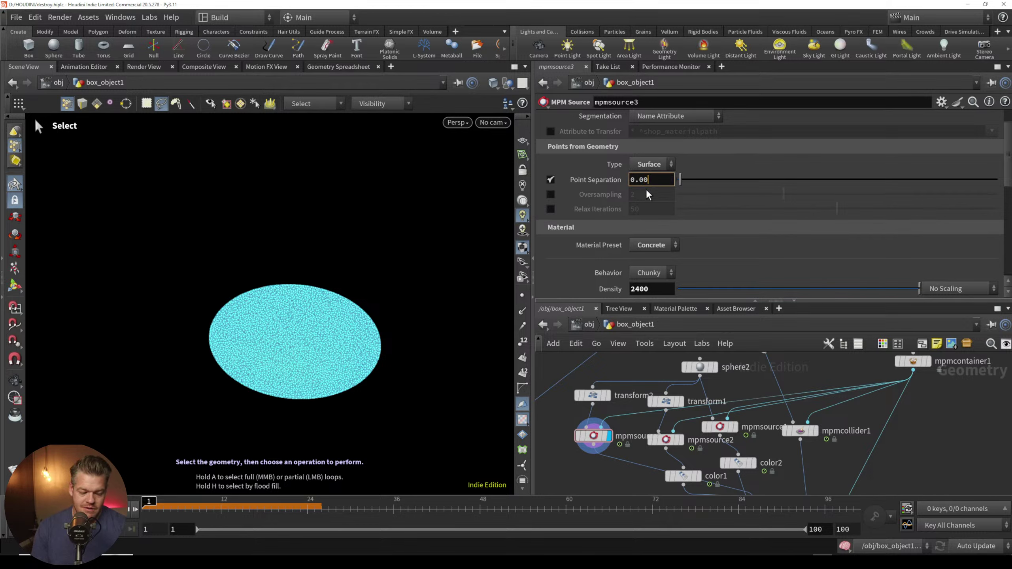
text(8)
key(Return)
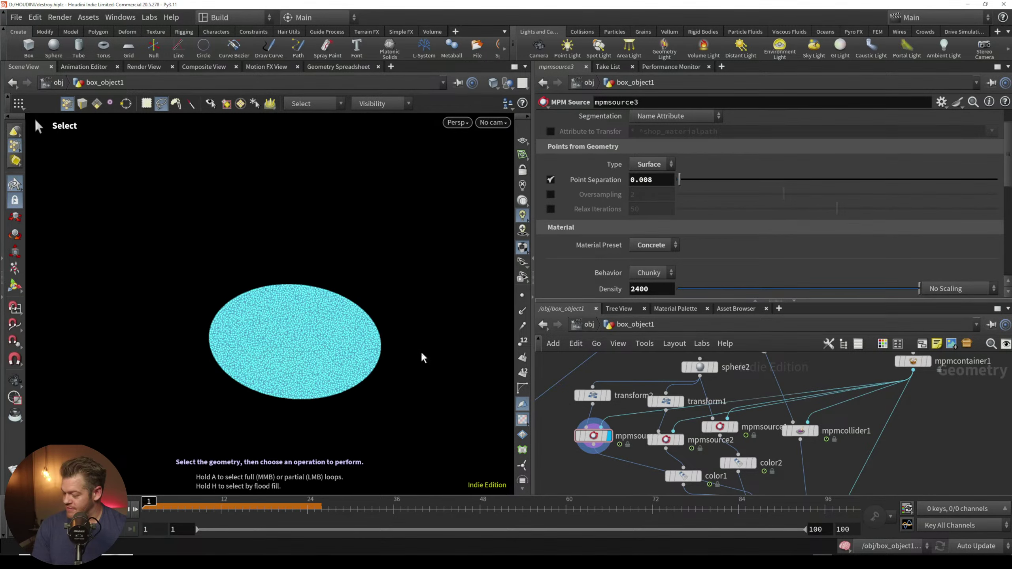
Step: Turn off Pin Constraints on mpmsource3 and inspect the denser concrete shell up close
key(alt)
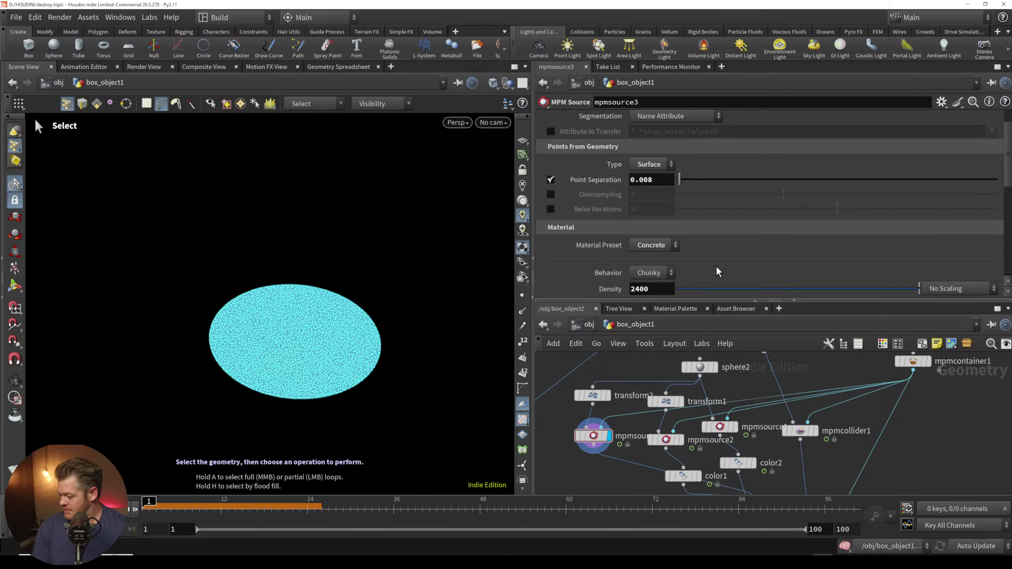
key(space)
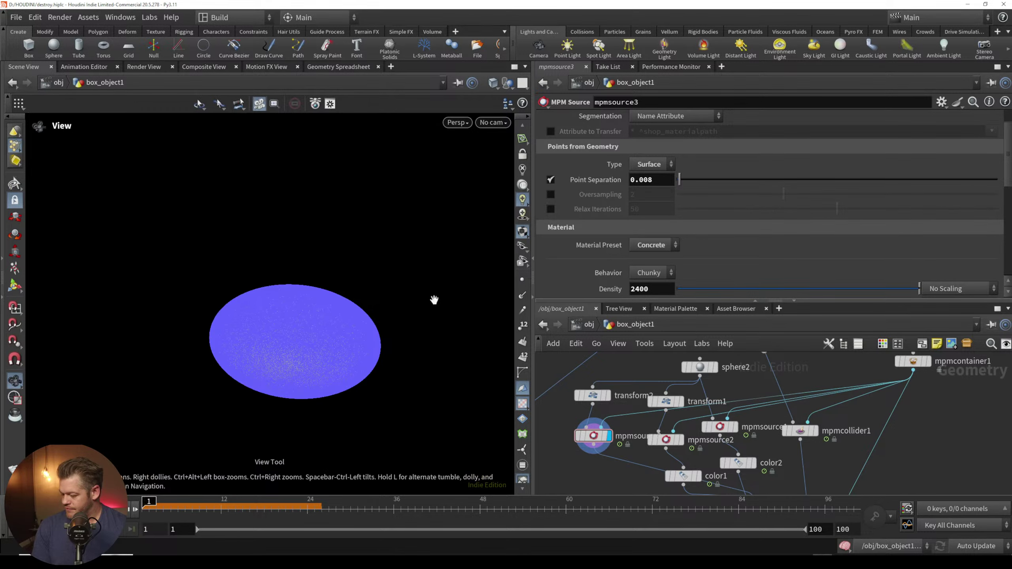
click(597, 434)
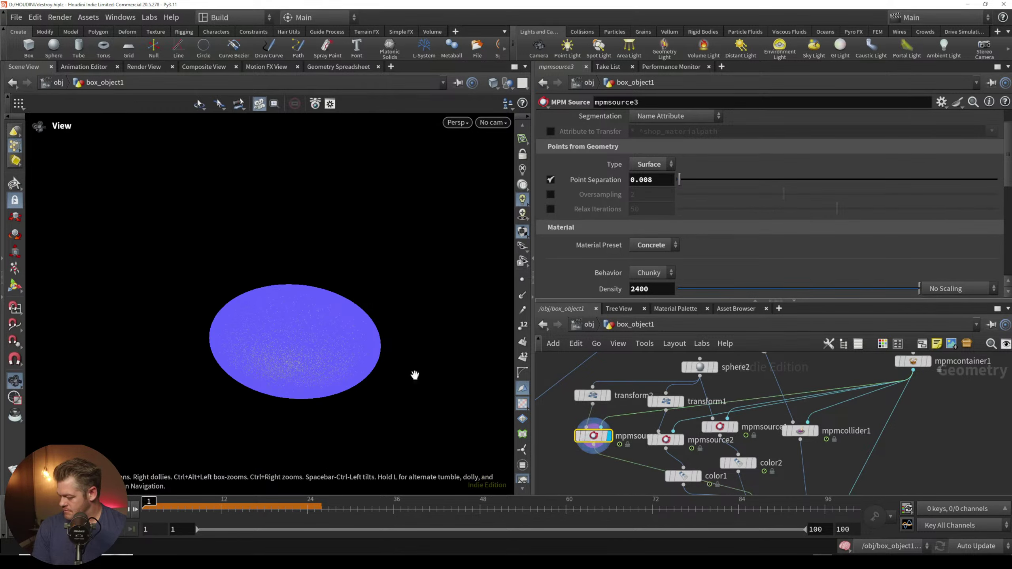
scroll(544, 234, down, 4)
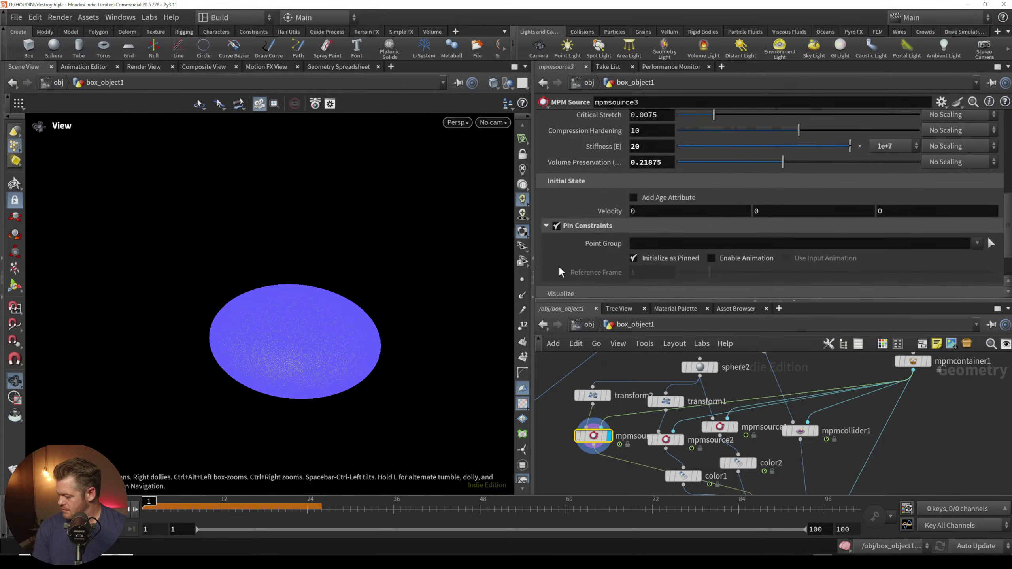
click(559, 226)
drag(336, 361, 326, 322)
right_drag(325, 321, 304, 259)
drag(304, 260, 314, 309)
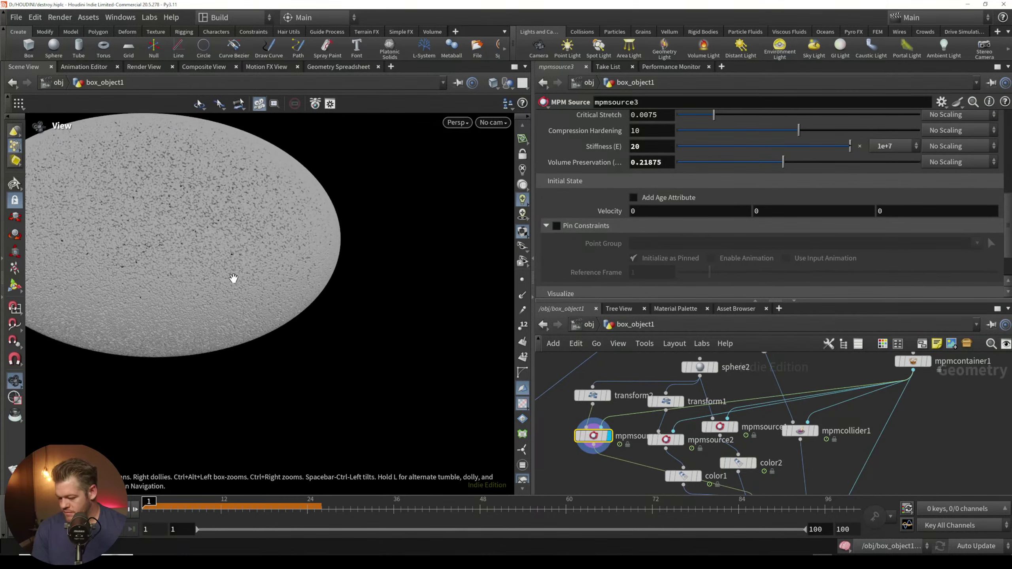
middle_drag(233, 280, 307, 371)
right_drag(237, 263, 228, 308)
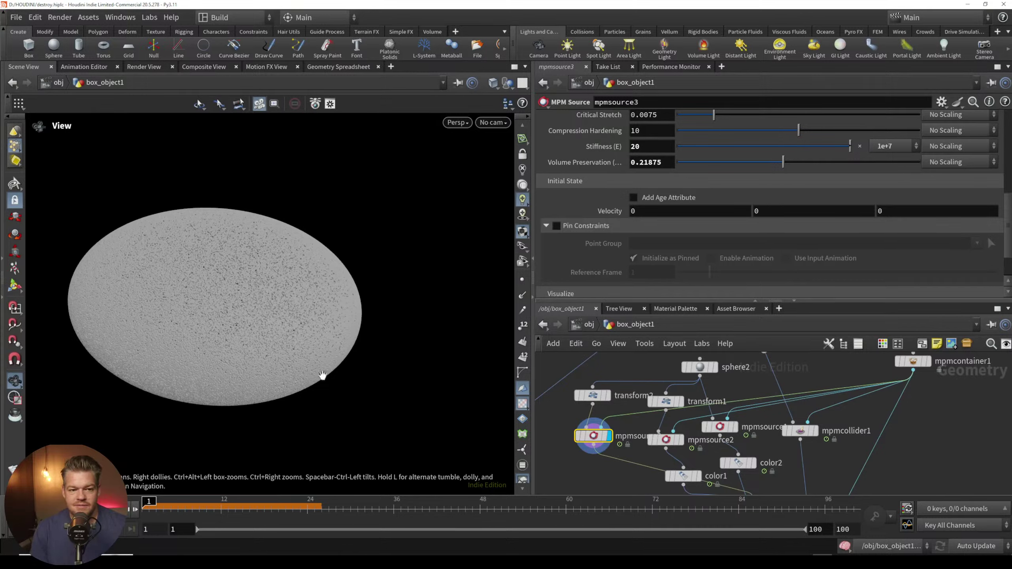
Step: Insert a Mountain node between sphere2 and transform2, and display its result
middle_drag(620, 463, 628, 407)
right_drag(628, 406, 620, 441)
middle_drag(619, 440, 603, 476)
drag(665, 398, 654, 388)
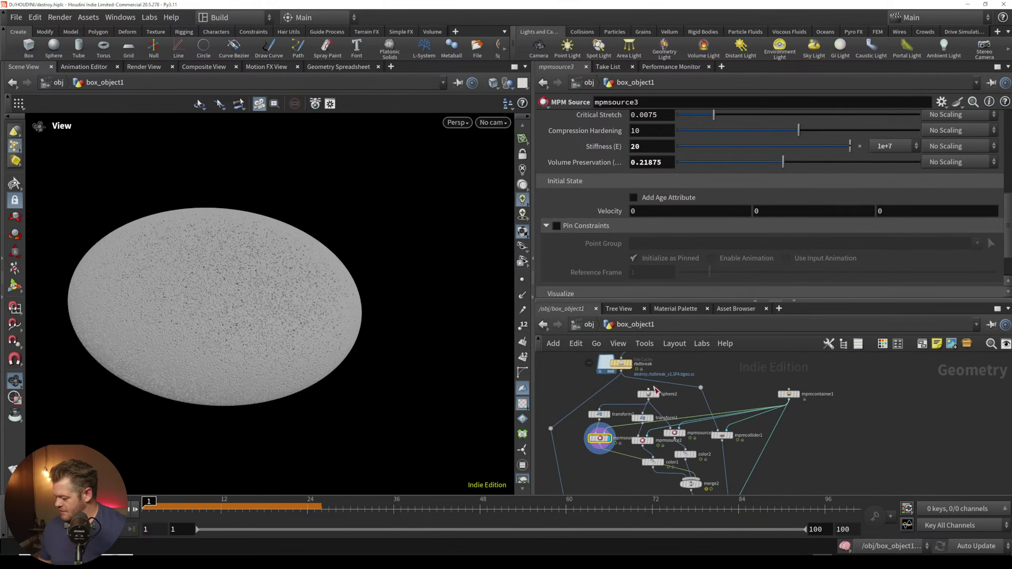
right_click(659, 391)
click(611, 391)
right_click(625, 406)
click(629, 395)
scroll(630, 394, up, 5)
drag(690, 397, 660, 378)
key(Tab)
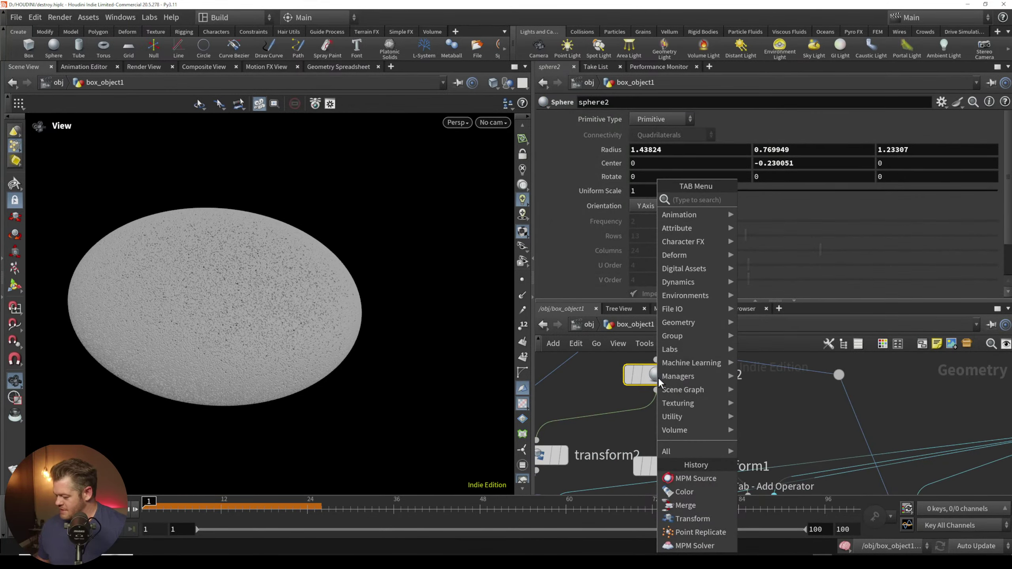
text(m,)
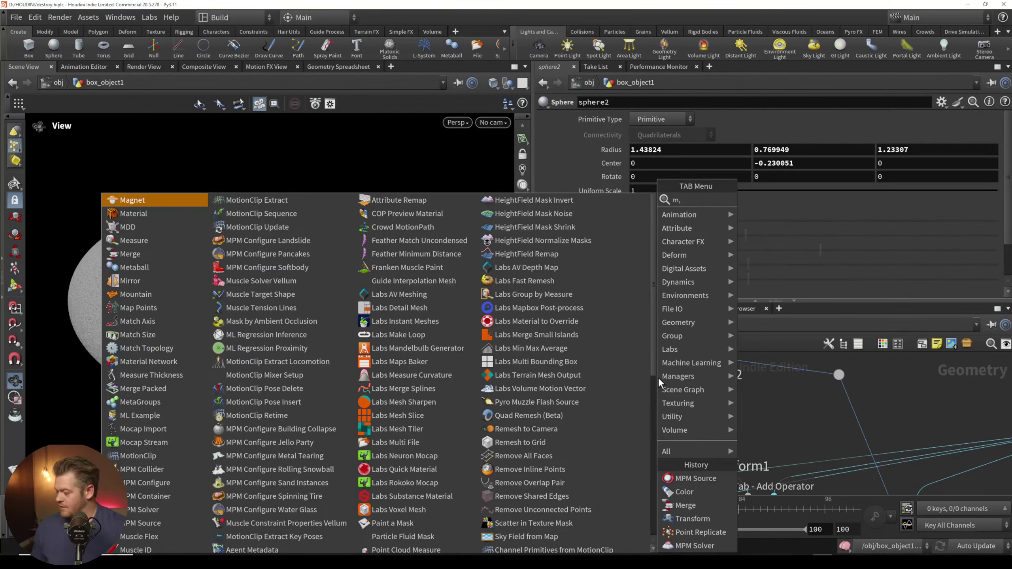
text(out)
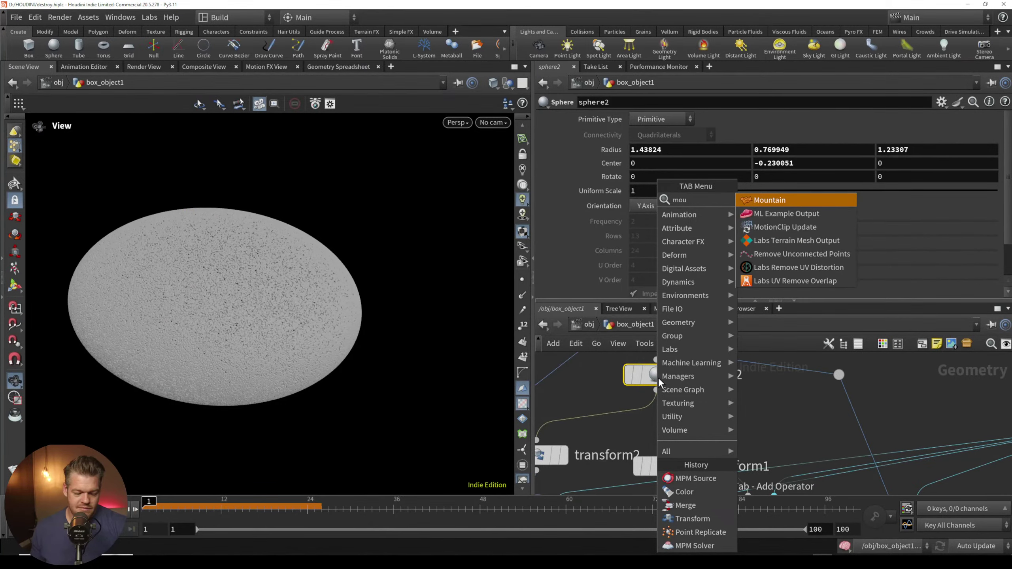
click(763, 199)
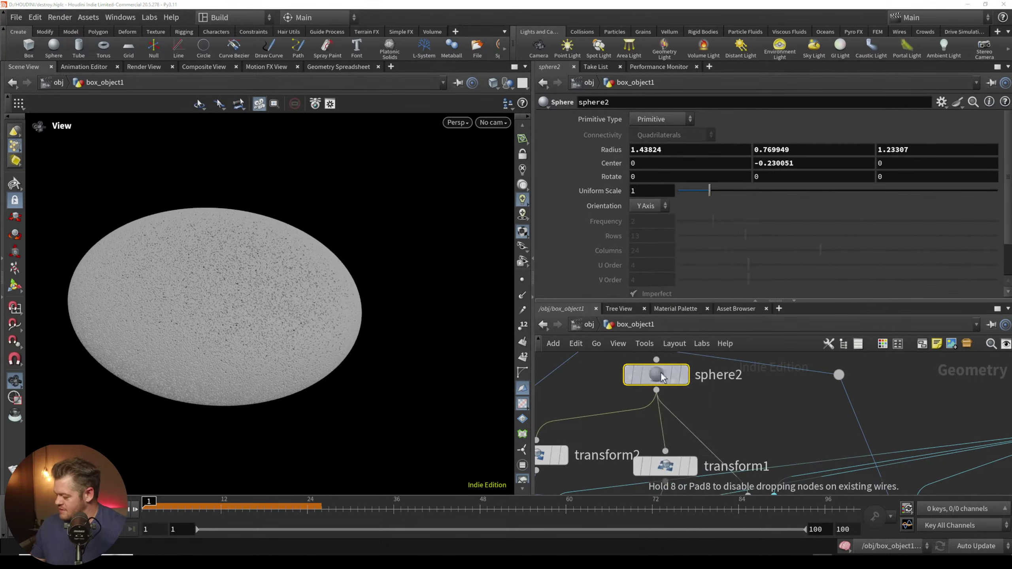
click(628, 412)
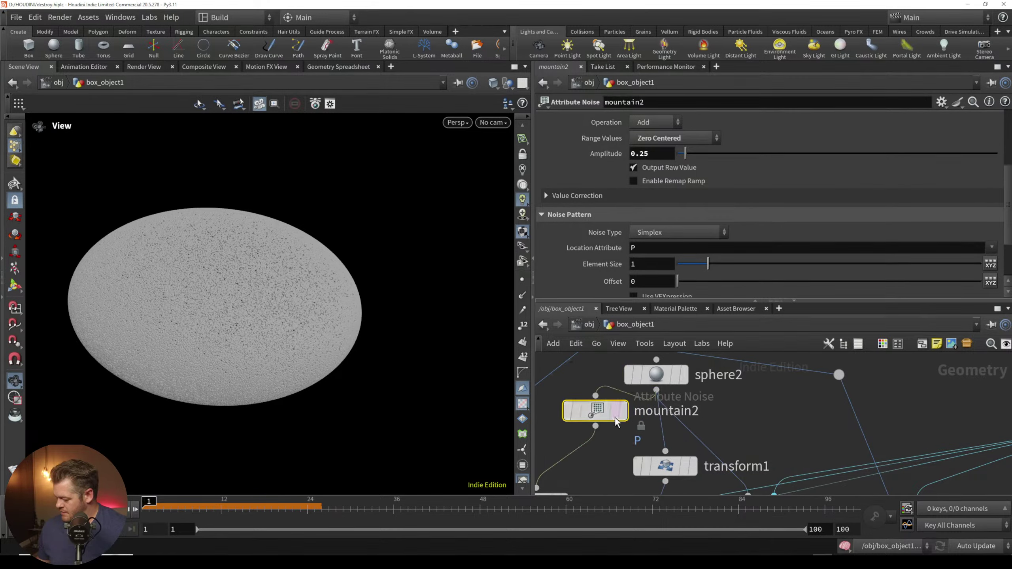
click(622, 412)
Step: Change the Primitive Type of sphere2 to Polygon so the mountain noise can deform it
click(658, 375)
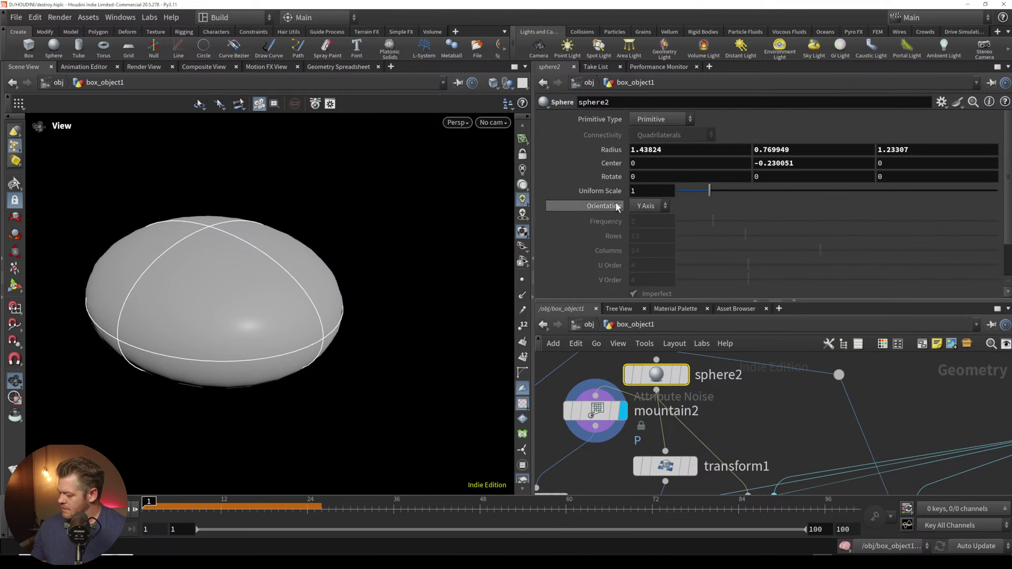
click(661, 119)
click(653, 131)
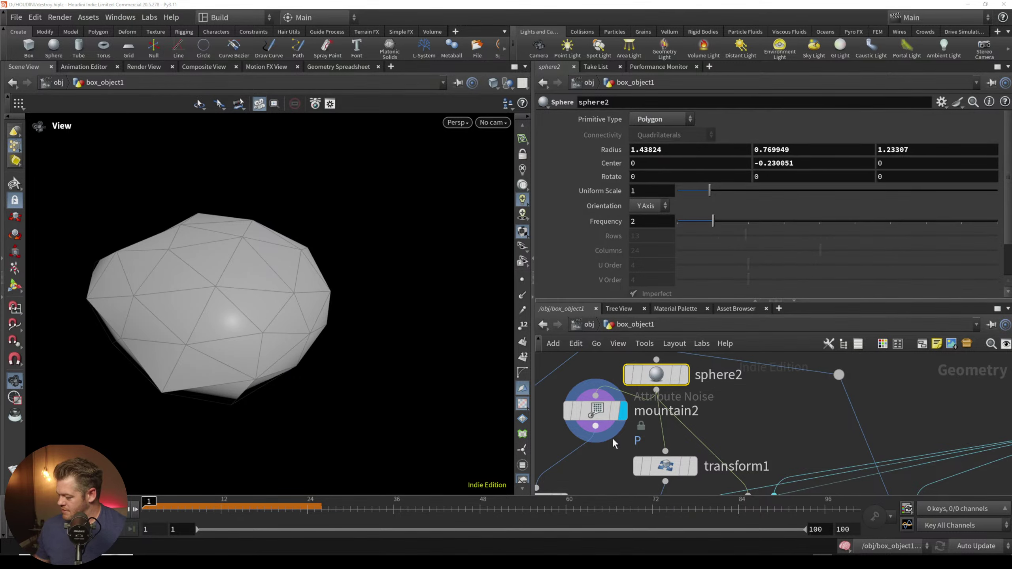
Step: Feed transform1 and the remaining MPM source from mountain2 instead of sphere2, and raise sphere2's Frequency to 10
drag(597, 428, 737, 463)
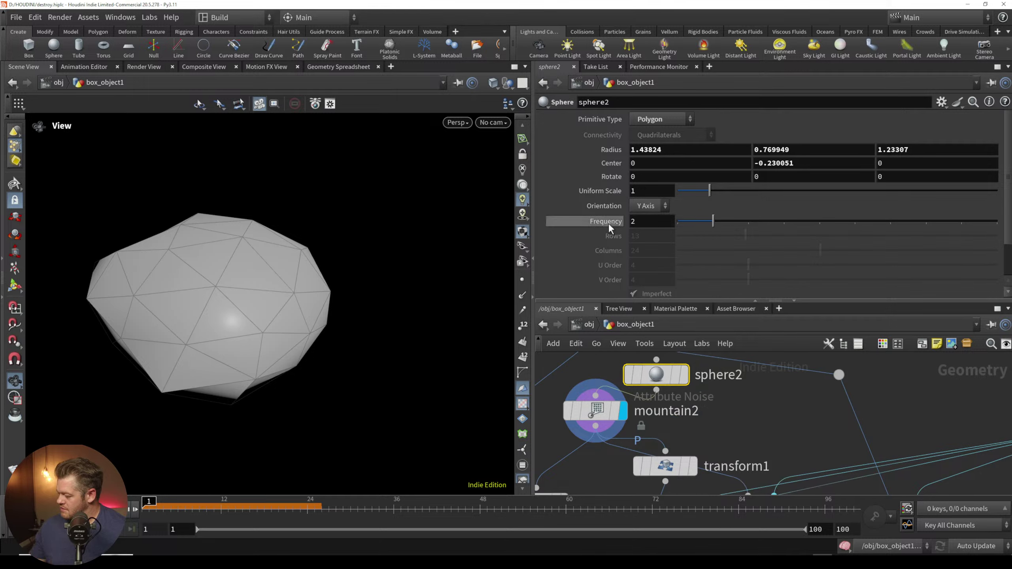
drag(623, 223, 995, 220)
right_drag(332, 284, 254, 377)
Step: Display mpmsource3 and mpmsource2 in turn to check the noise-deformed particle sources
mouse_move(734, 484)
middle_down()
mouse_move(734, 371)
mouse_move(743, 458)
mouse_move(751, 400)
middle_up()
click(577, 388)
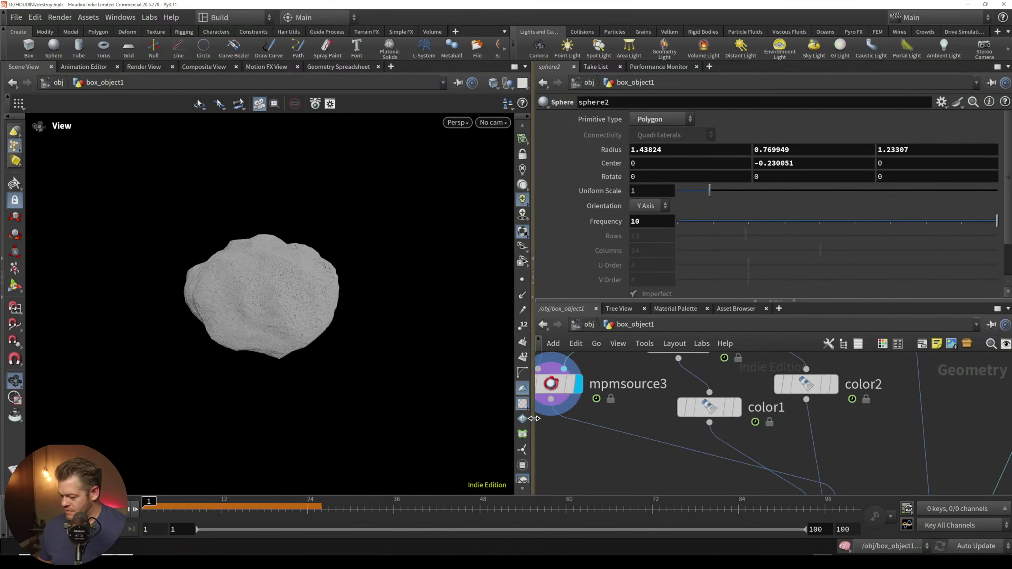
mouse_move(740, 410)
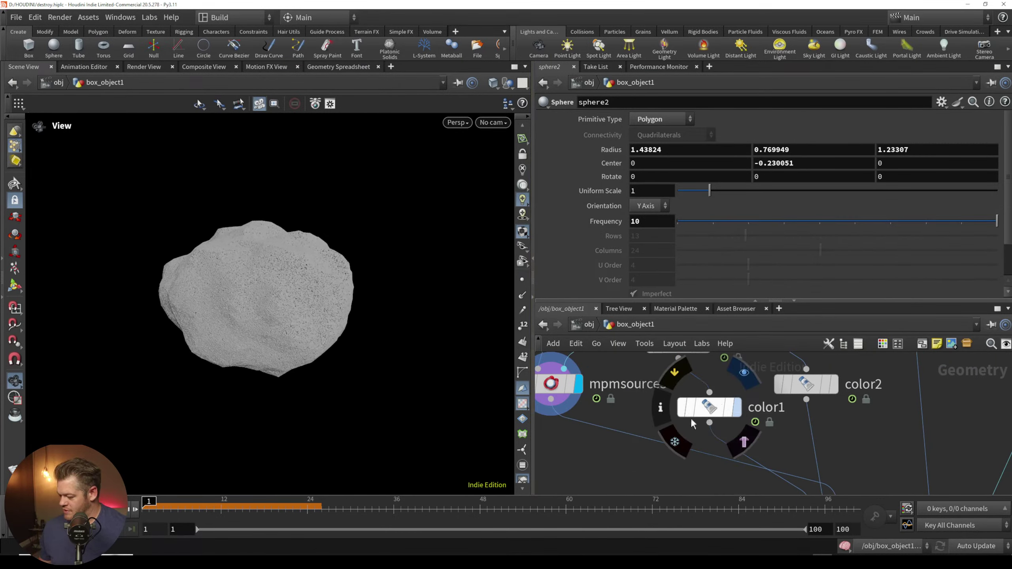
middle_drag(632, 427, 584, 501)
click(655, 420)
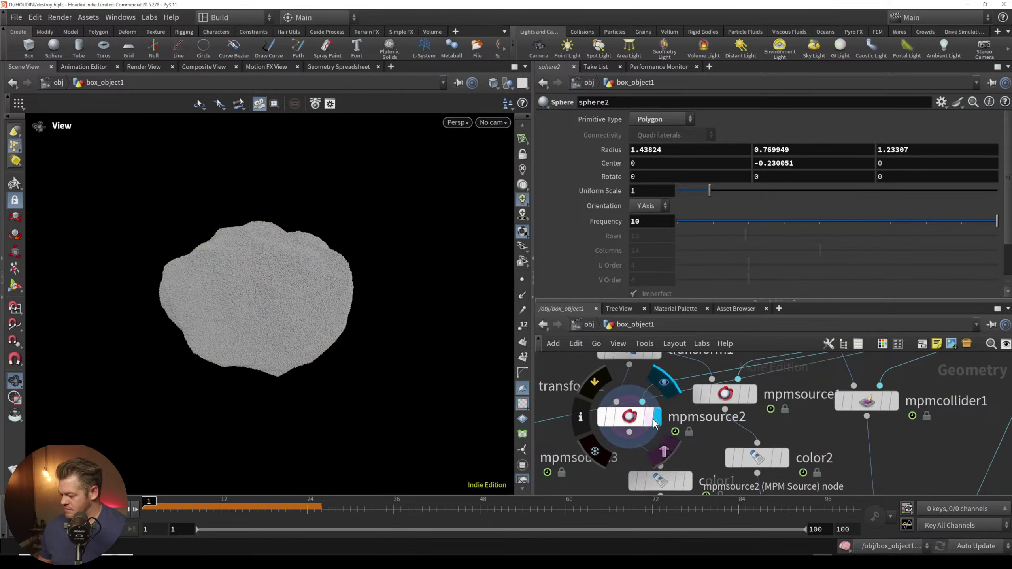
Step: Display merge1 and inspect the combined noise-deformed particles from several angles
right_drag(737, 429, 657, 458)
middle_drag(704, 457, 698, 385)
right_drag(732, 423, 769, 408)
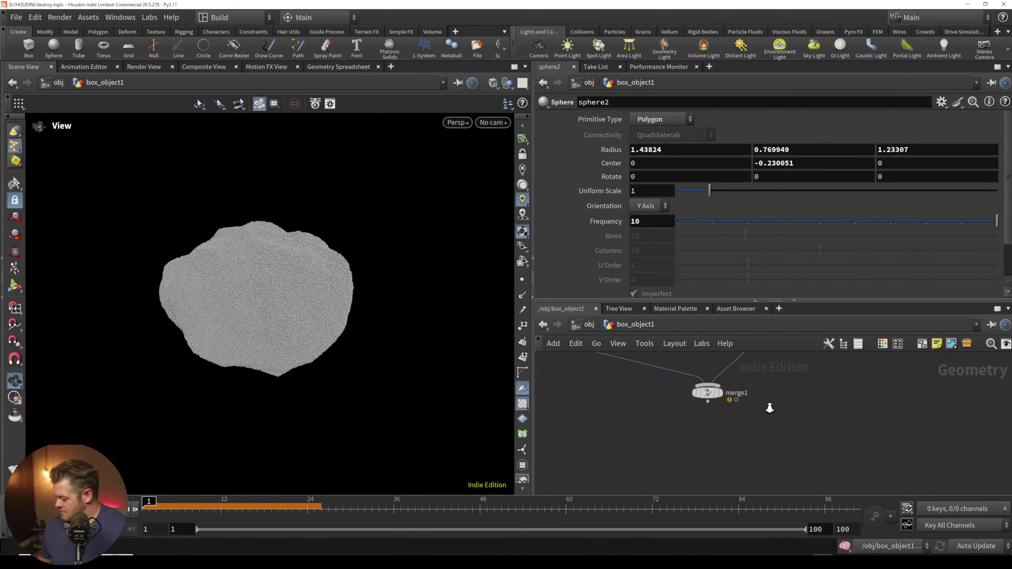
middle_drag(769, 407, 759, 430)
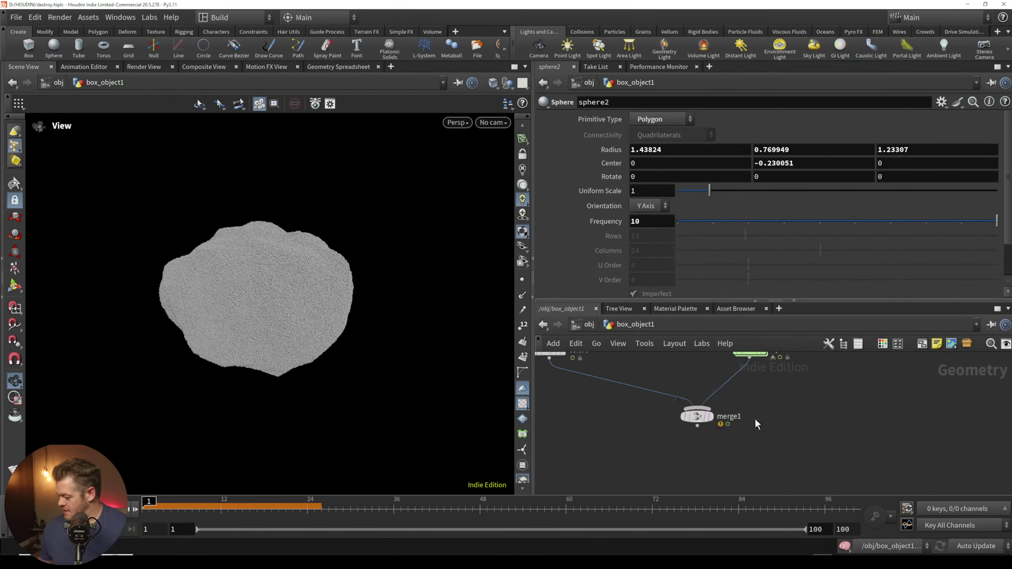
mouse_move(715, 423)
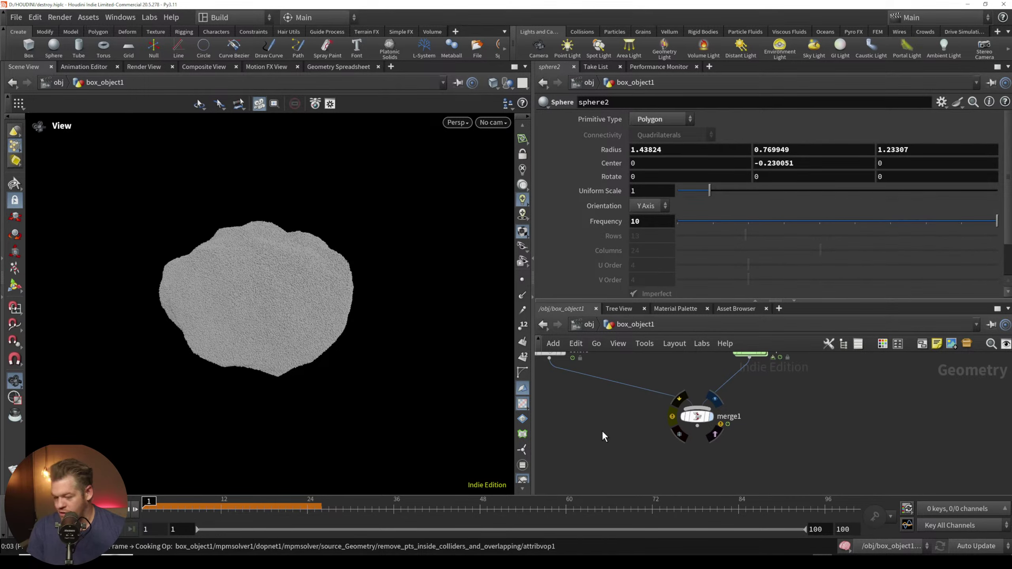
drag(293, 260, 295, 174)
drag(280, 316, 249, 287)
drag(297, 265, 313, 303)
middle_drag(252, 209, 351, 317)
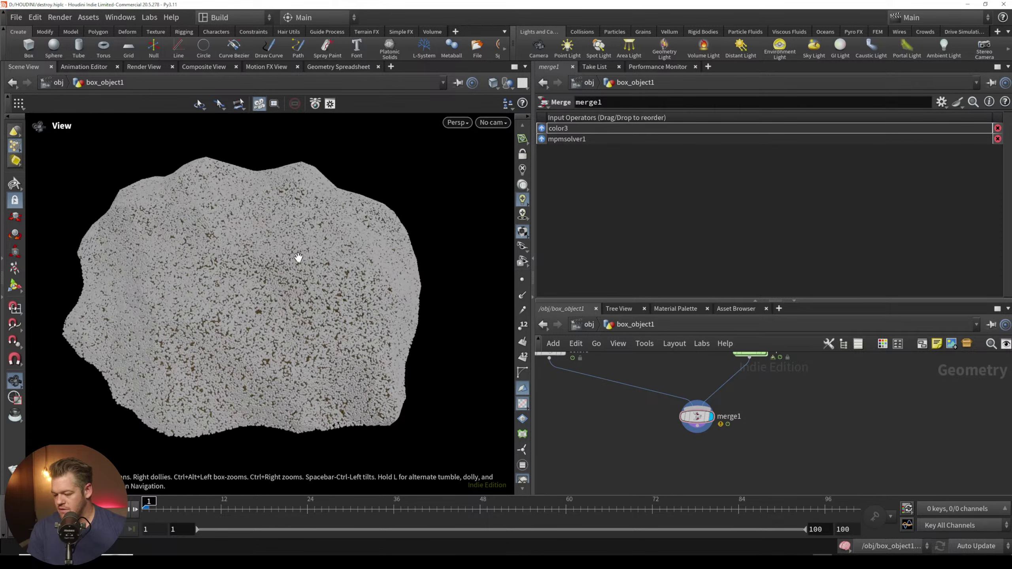
drag(199, 230, 238, 262)
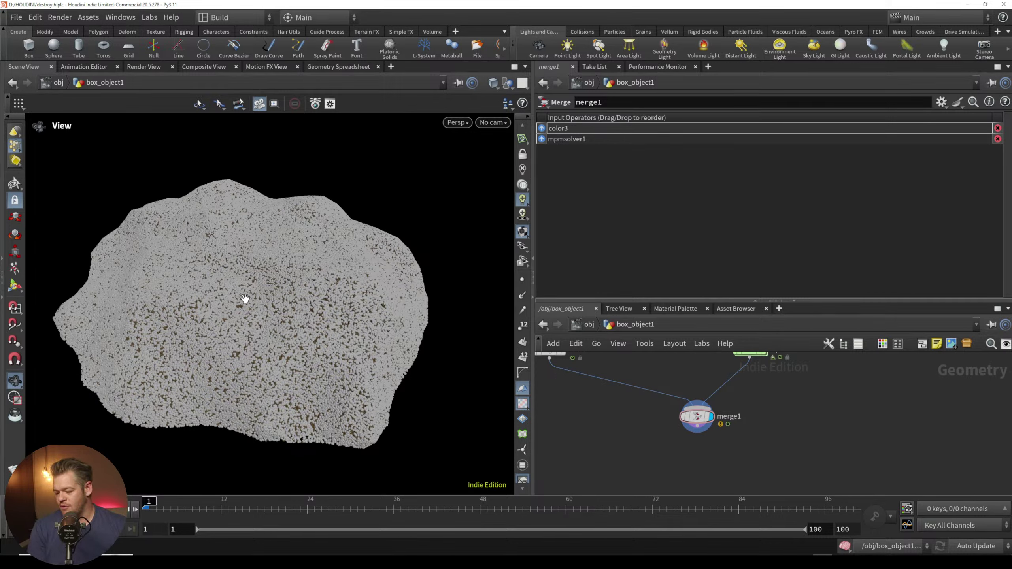
Step: Render a flipbook preview of the merge1 simulation, stop it partway, and return to frame 1
scroll(294, 319, down, 5)
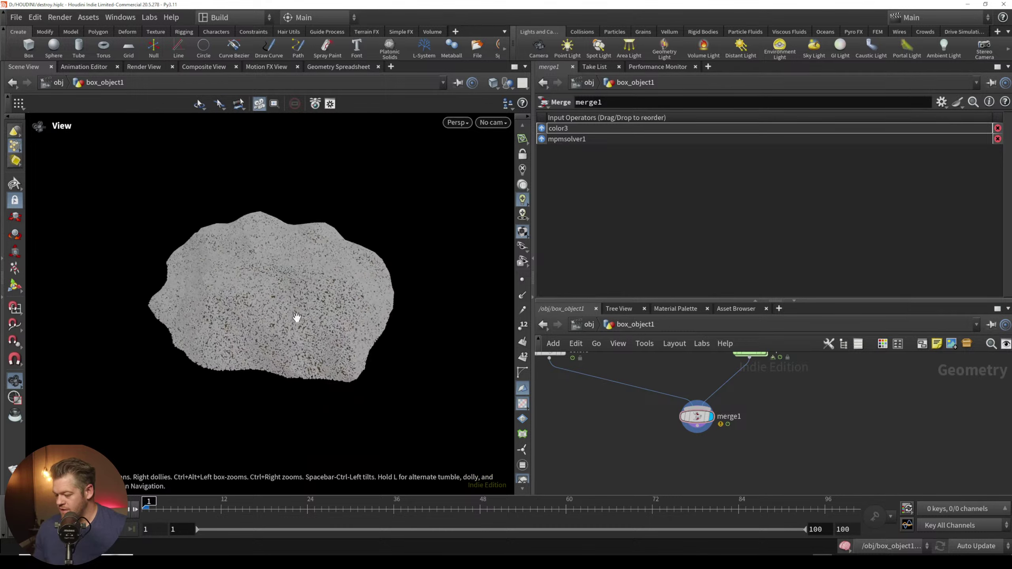
scroll(308, 339, down, 1)
middle_drag(332, 393, 327, 376)
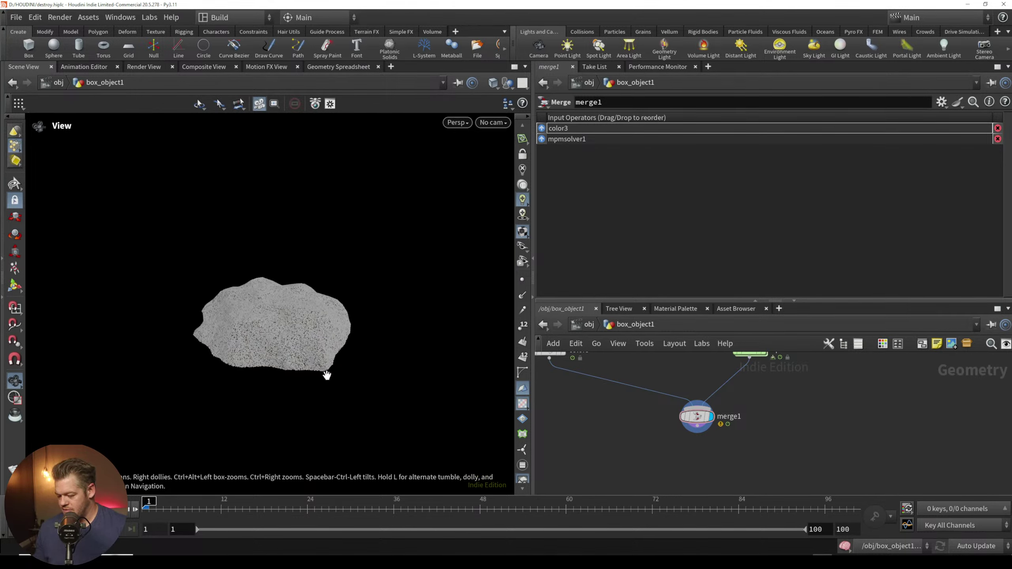
click(15, 381)
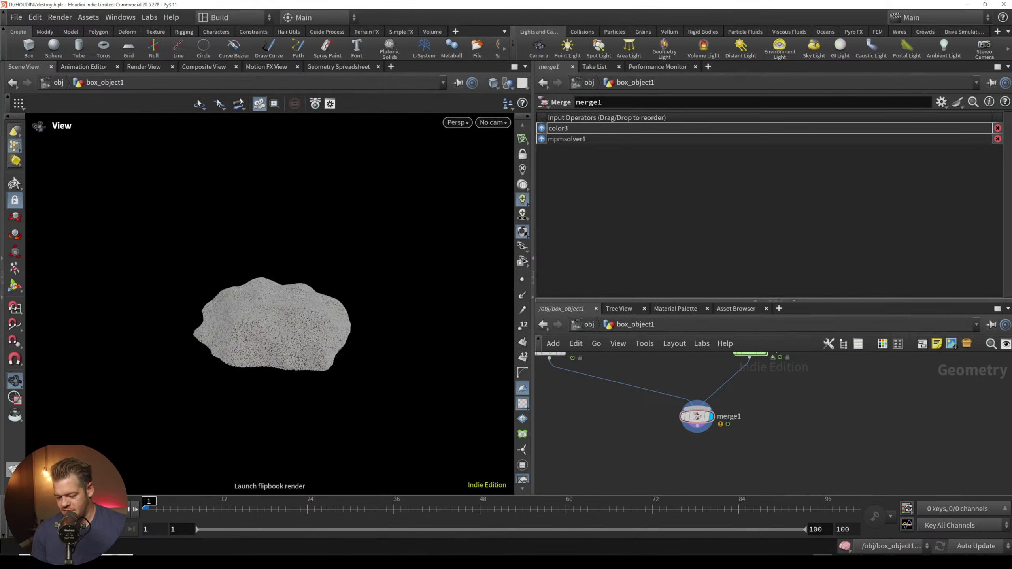
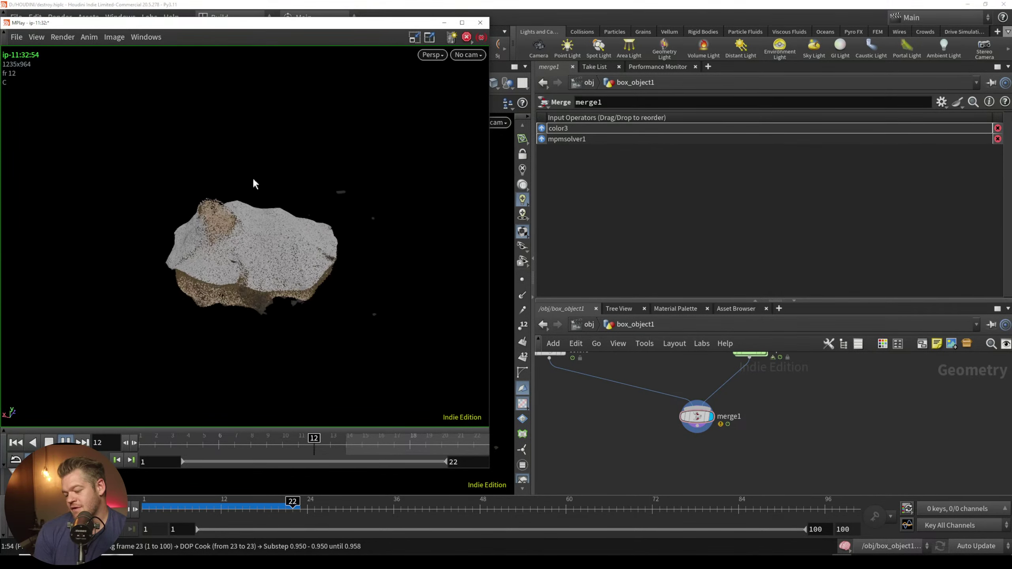
scroll(193, 225, up, 3)
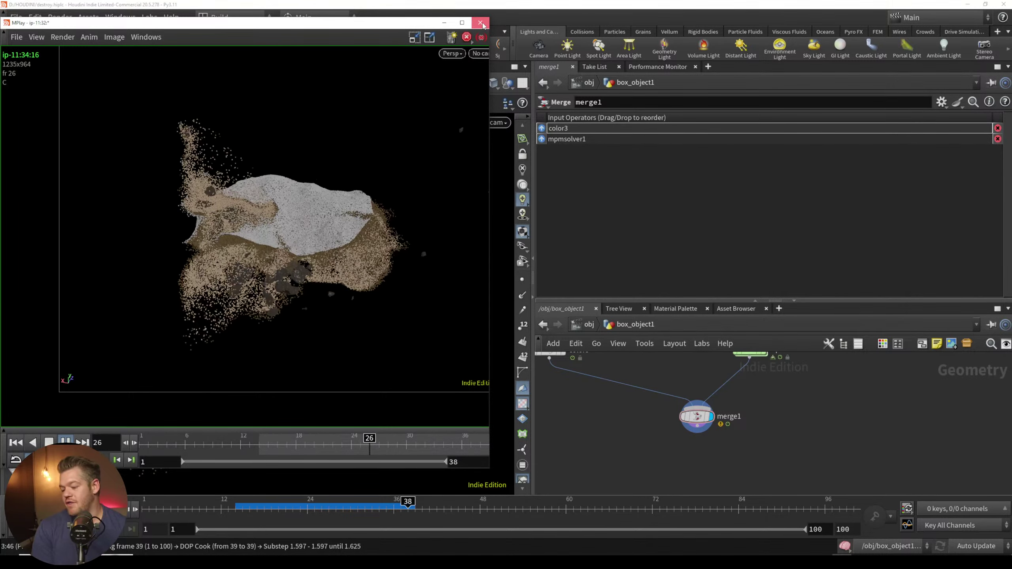
key(alt+F4)
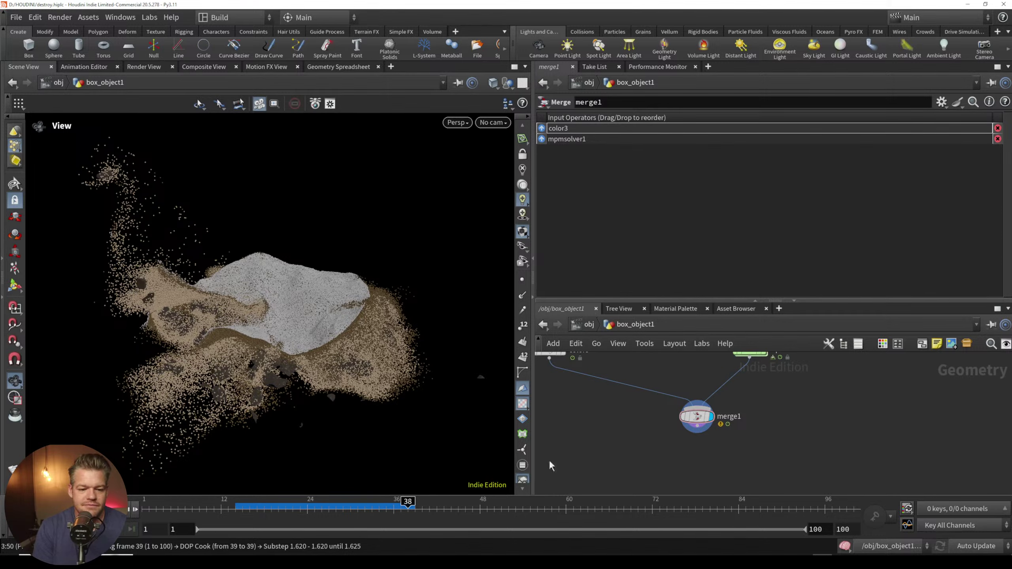
click(989, 543)
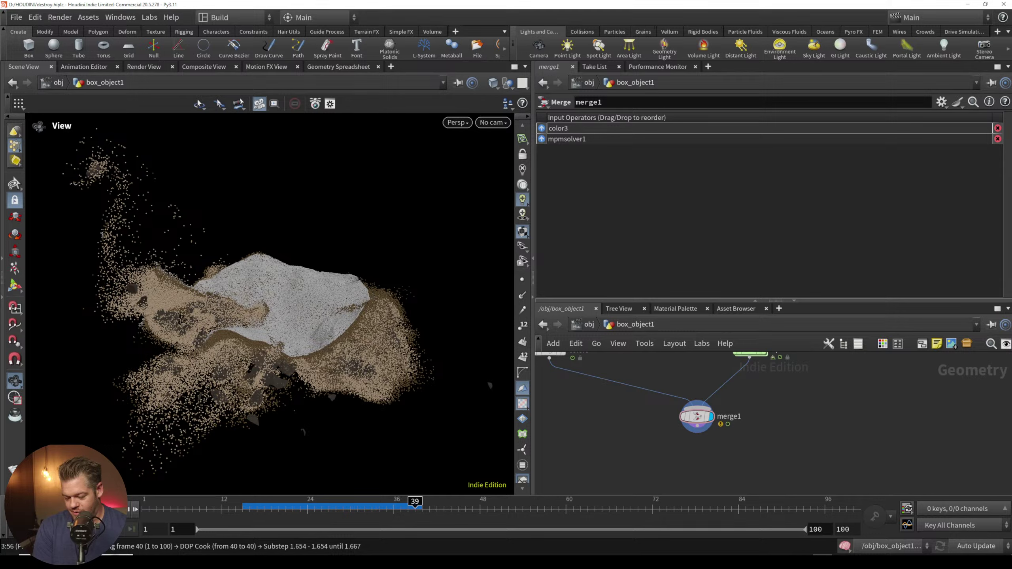
key(ctrl+Up)
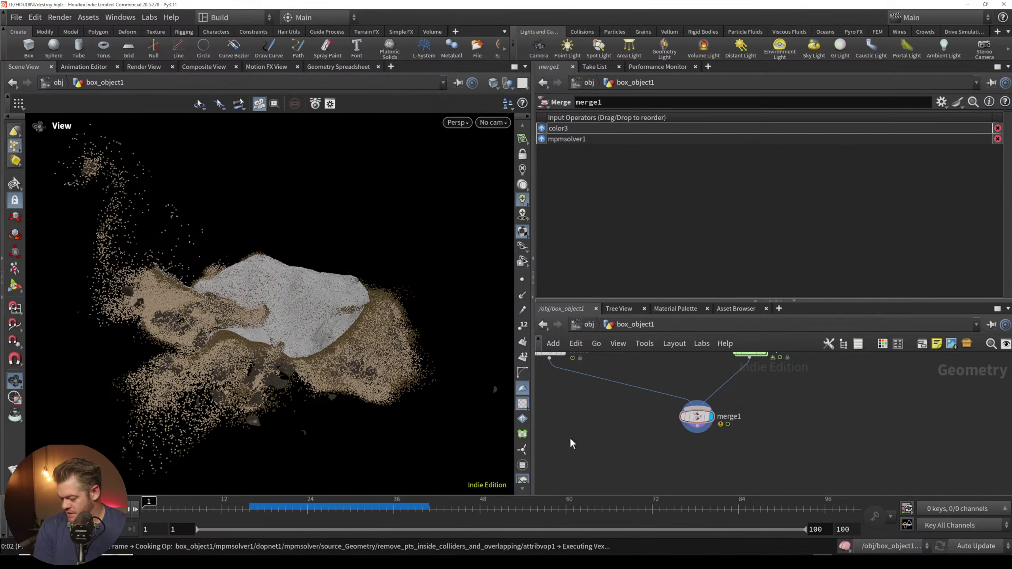
Step: Insert a Merge node ahead of mpmcollider1 to combine the rbdbreak geometry with the outside node
middle_drag(688, 394, 633, 520)
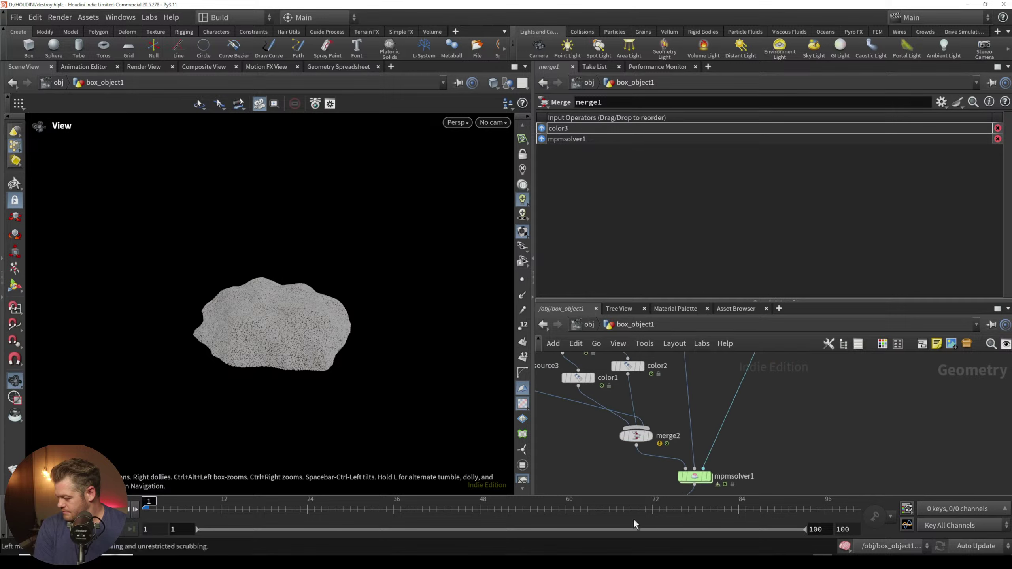
scroll(632, 432, down, 3)
middle_drag(617, 408, 619, 501)
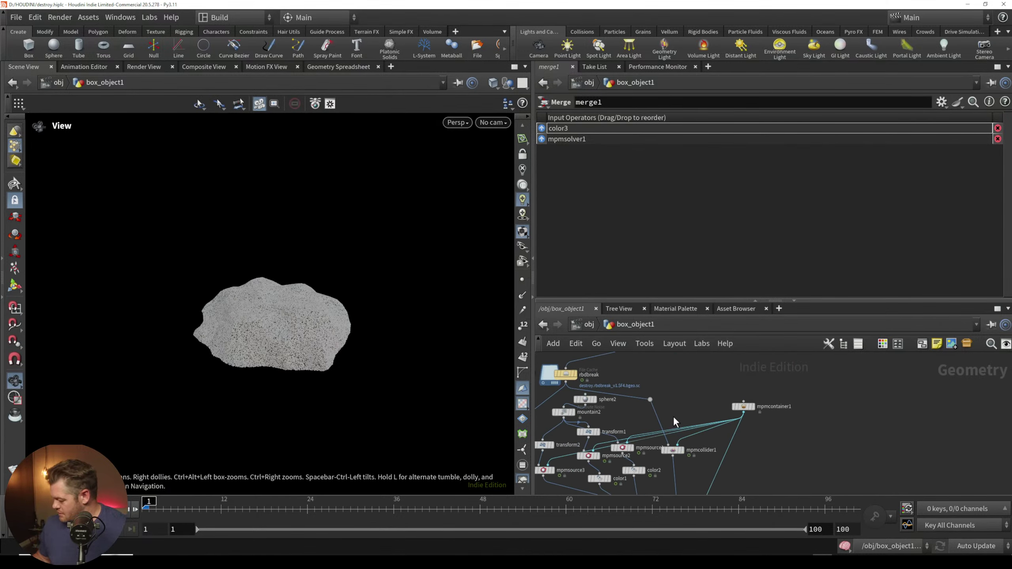
middle_drag(686, 367, 624, 466)
middle_drag(669, 434, 632, 492)
middle_drag(664, 367, 616, 388)
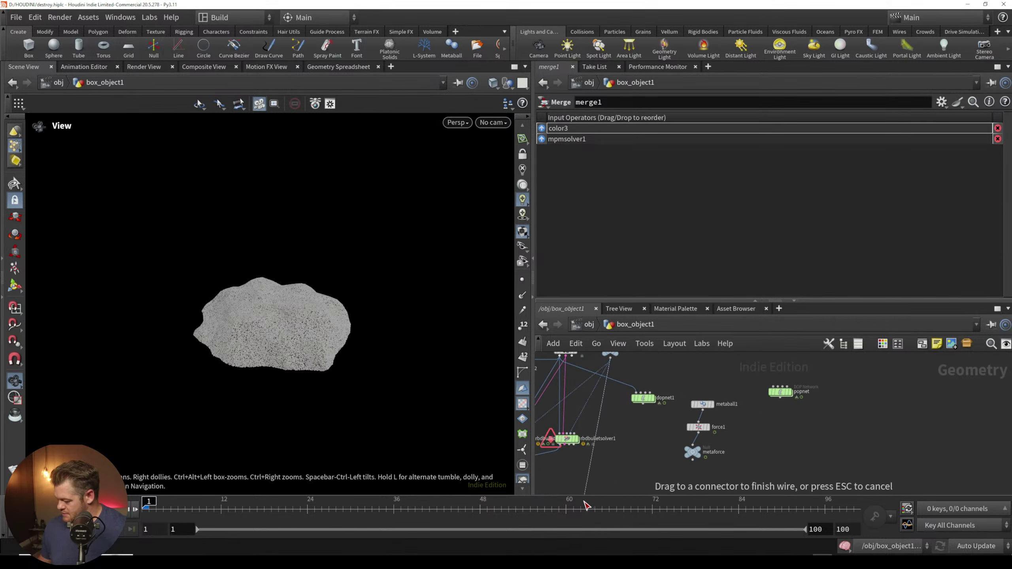
middle_drag(596, 483, 623, 374)
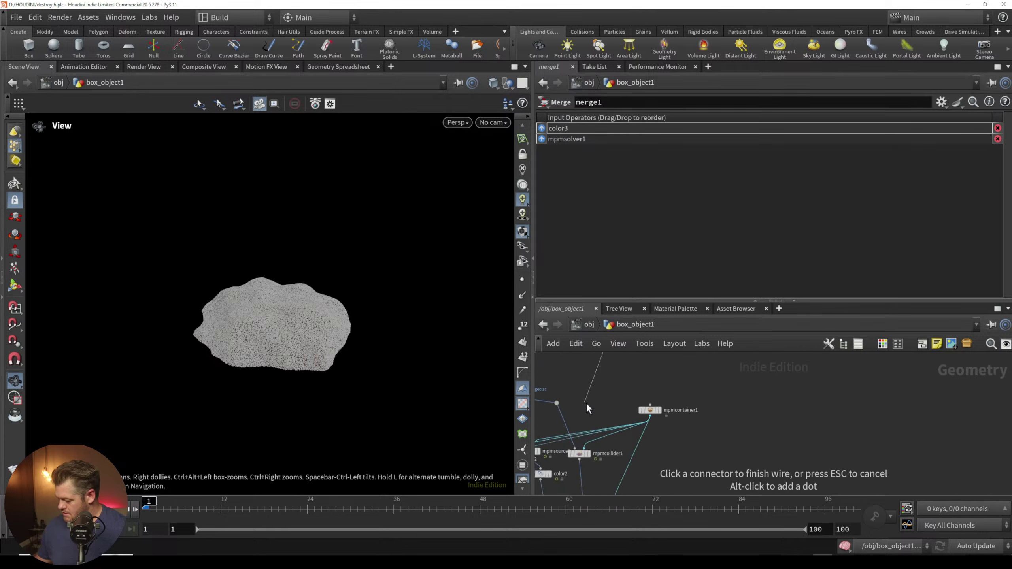
key(Tab)
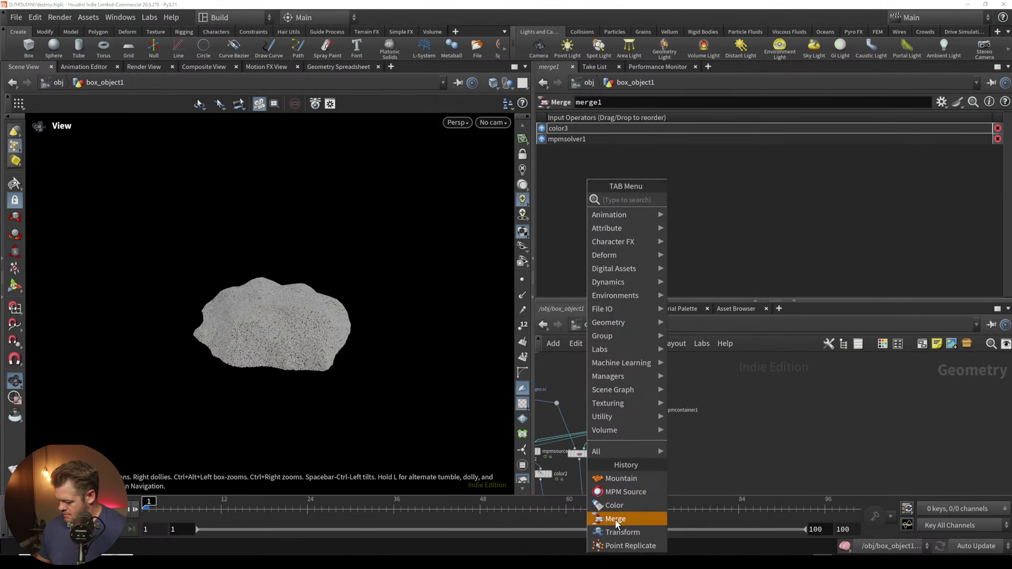
click(615, 518)
click(581, 404)
drag(585, 411, 572, 431)
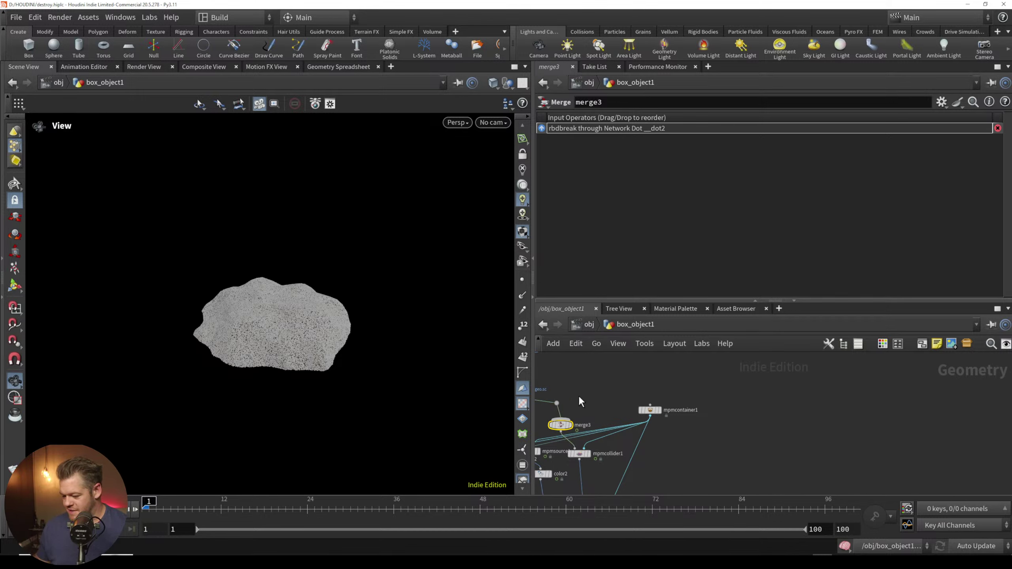
scroll(584, 414, down, 5)
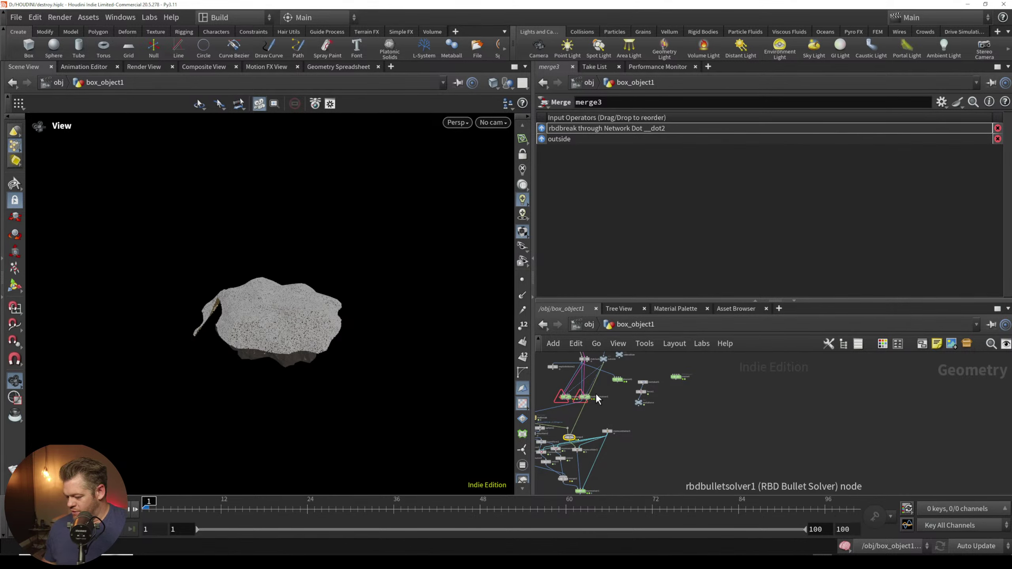
Step: Enable Show Colliders in the visualization settings of mpmsolver1
right_drag(275, 344, 351, 305)
mouse_move(303, 359)
mouse_down()
mouse_move(409, 318)
mouse_move(311, 282)
mouse_move(314, 375)
mouse_move(290, 367)
mouse_up()
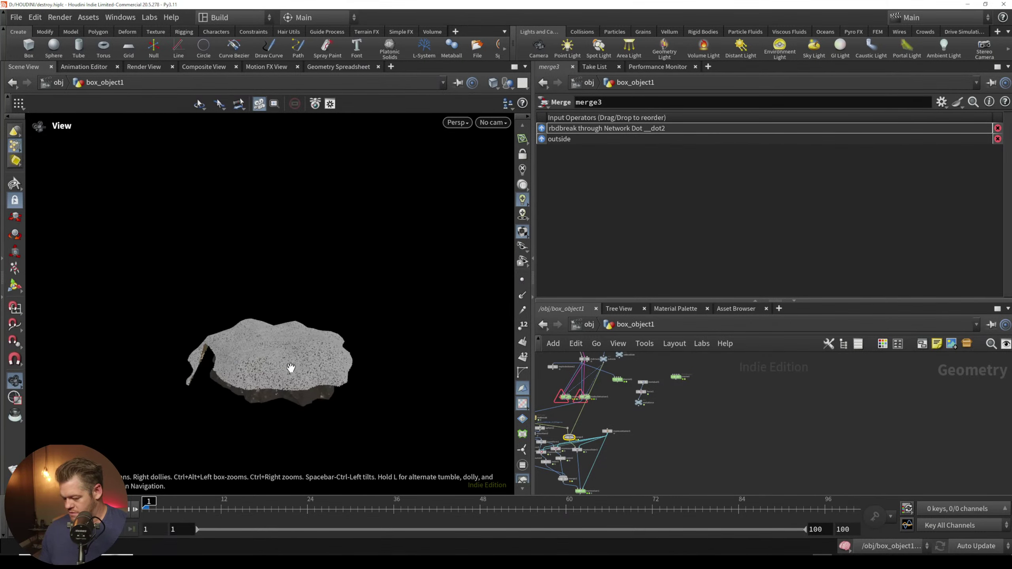
middle_drag(623, 470, 622, 442)
click(585, 464)
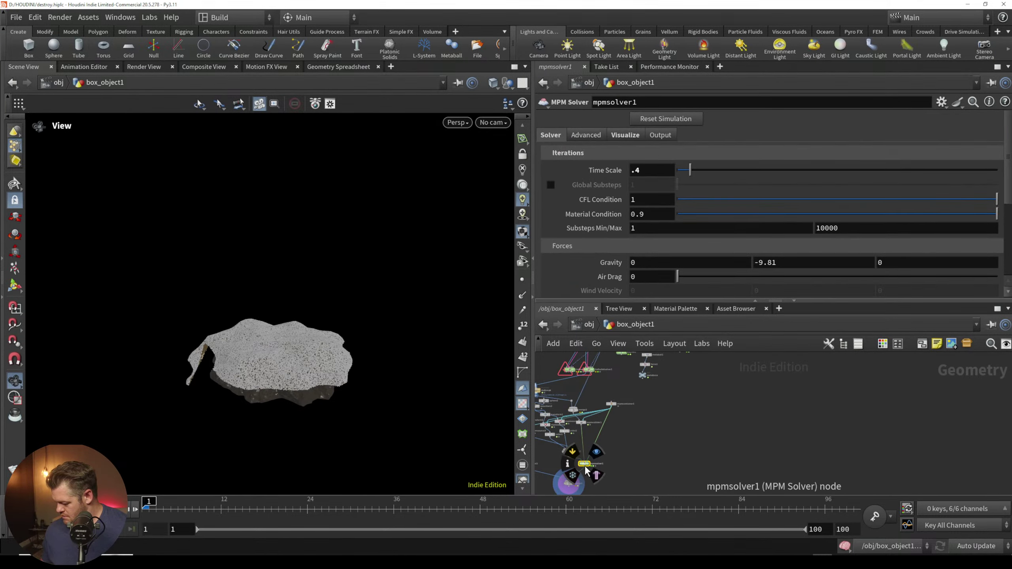
click(625, 135)
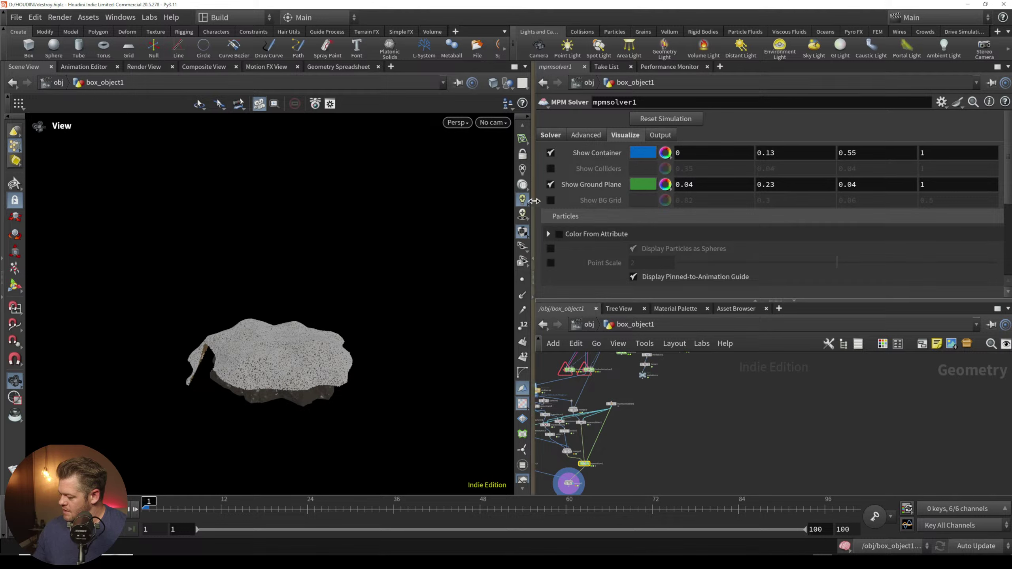
click(550, 169)
Step: Display mpmsolver1 and examine how the collider wireframe overlaps the particles
scroll(296, 386, up, 3)
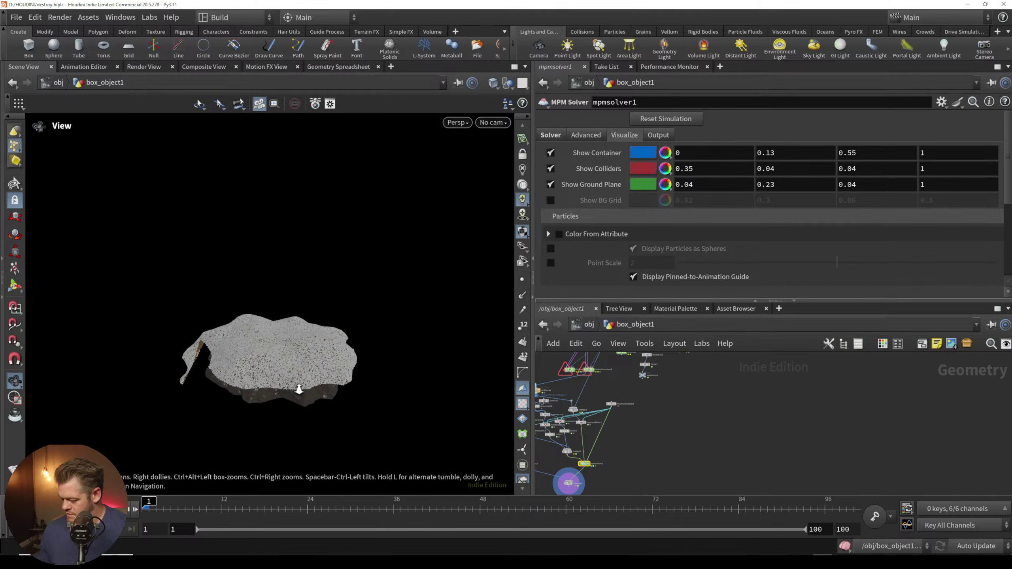
scroll(284, 413, up, 3)
drag(284, 413, 279, 399)
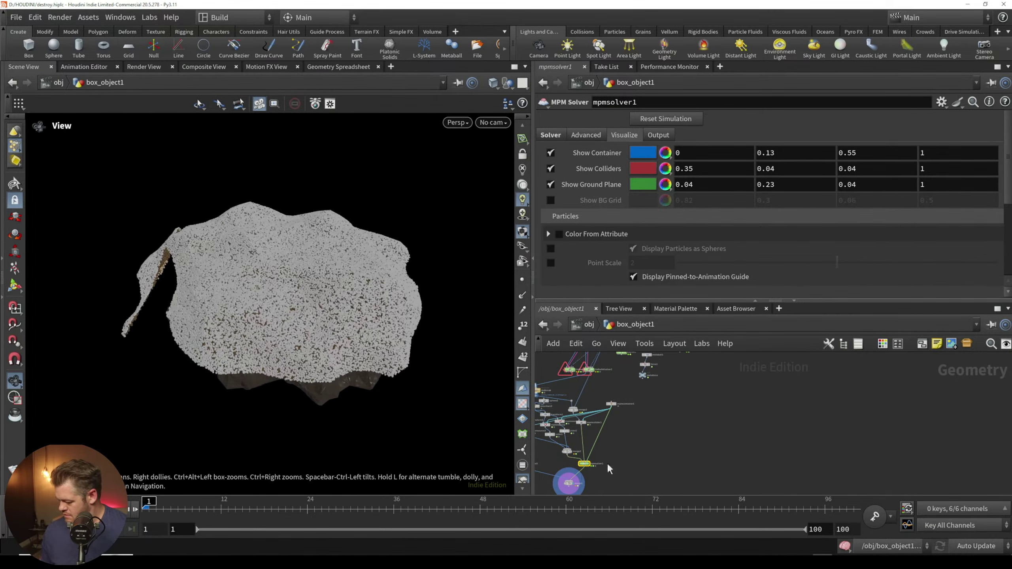
middle_drag(608, 464, 613, 443)
click(601, 431)
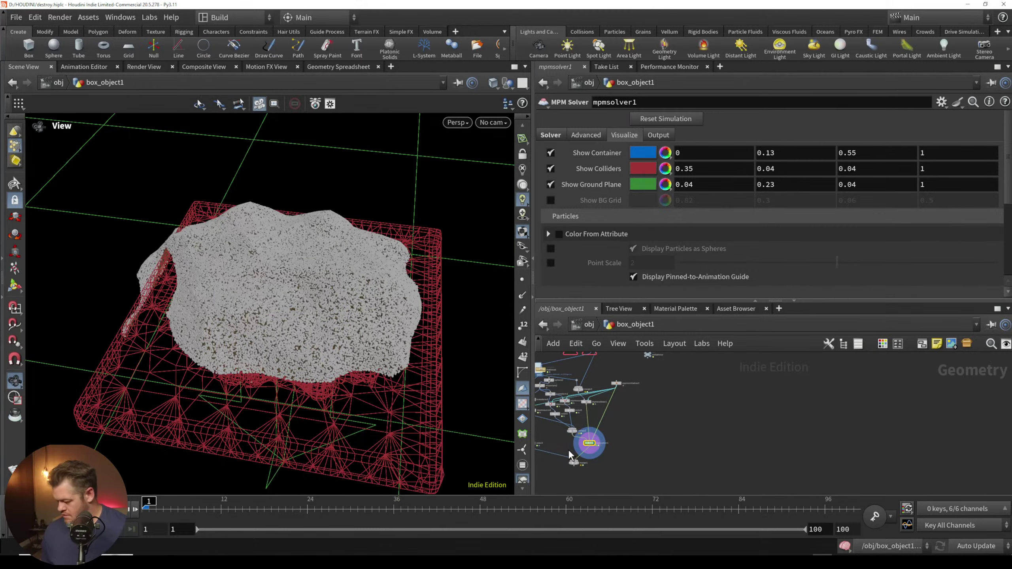
scroll(357, 350, up, 2)
drag(357, 350, 312, 353)
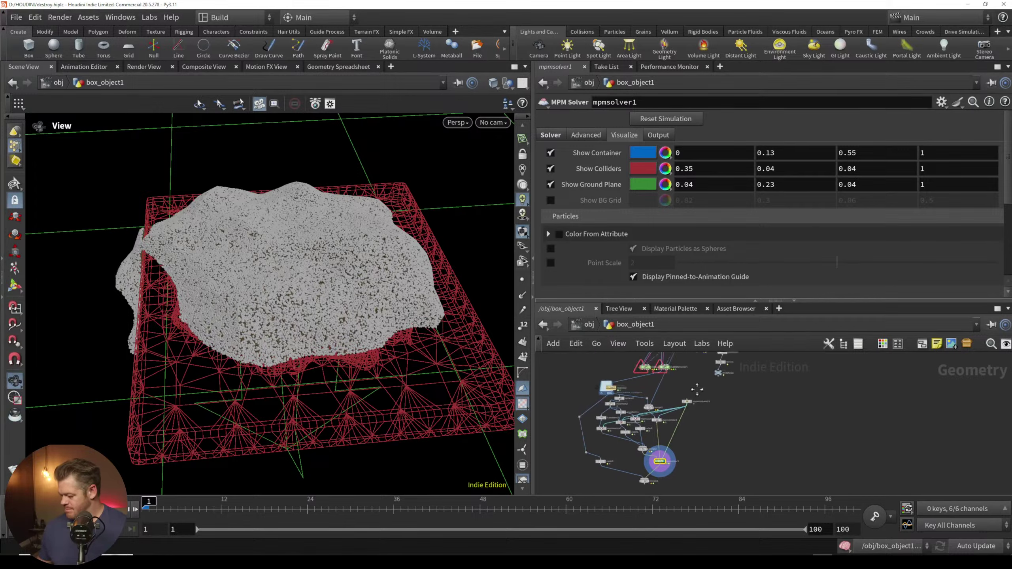
Step: Try reducing sphere2's Uniform Scale to 0.88 and then to 0.62 to shrink the particle shape against the collider
right_click(655, 338)
click(661, 379)
click(810, 128)
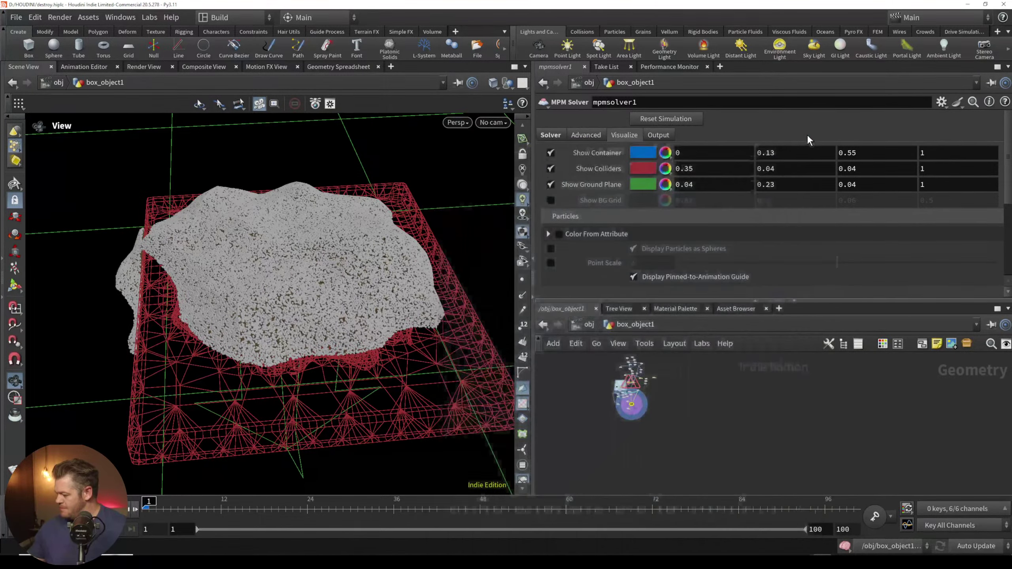
scroll(609, 411, up, 6)
middle_drag(659, 353, 602, 508)
click(640, 362)
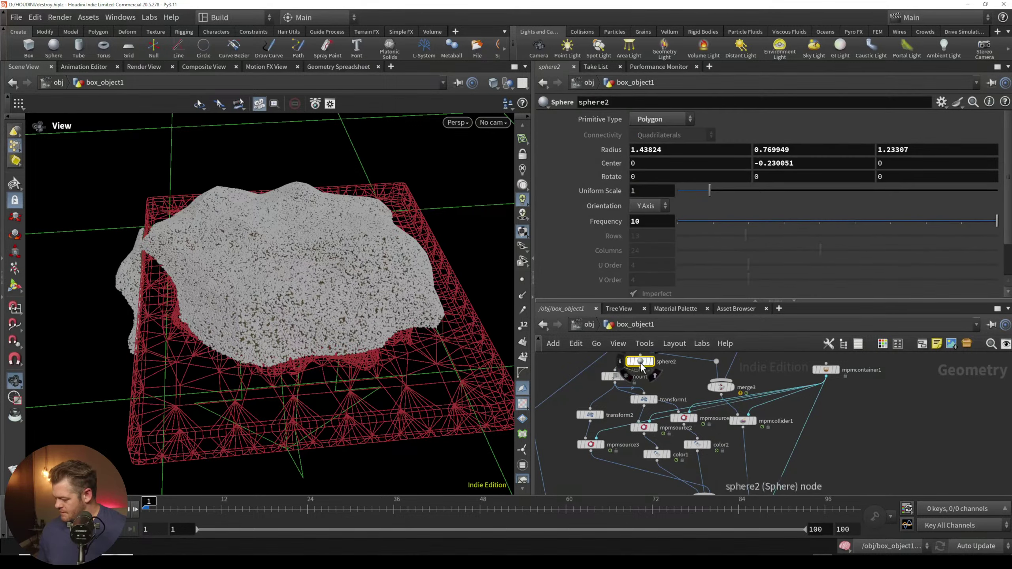
drag(707, 189, 704, 192)
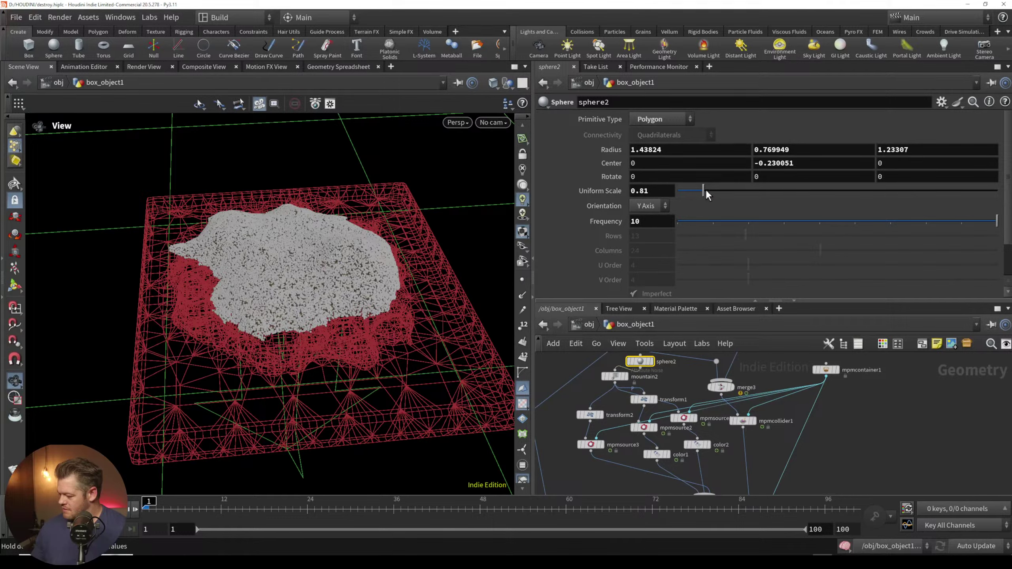
click(705, 190)
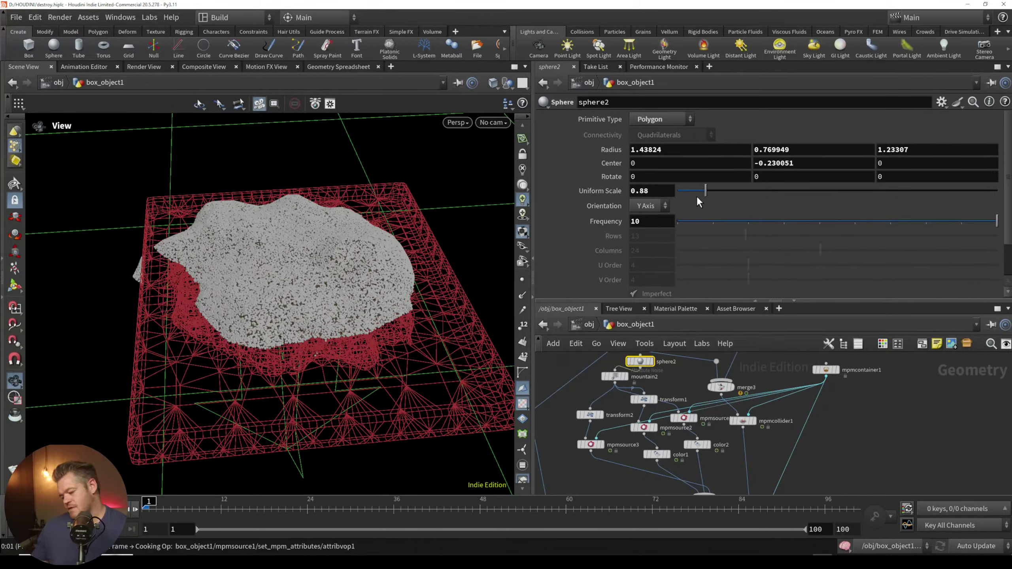
drag(701, 190, 701, 197)
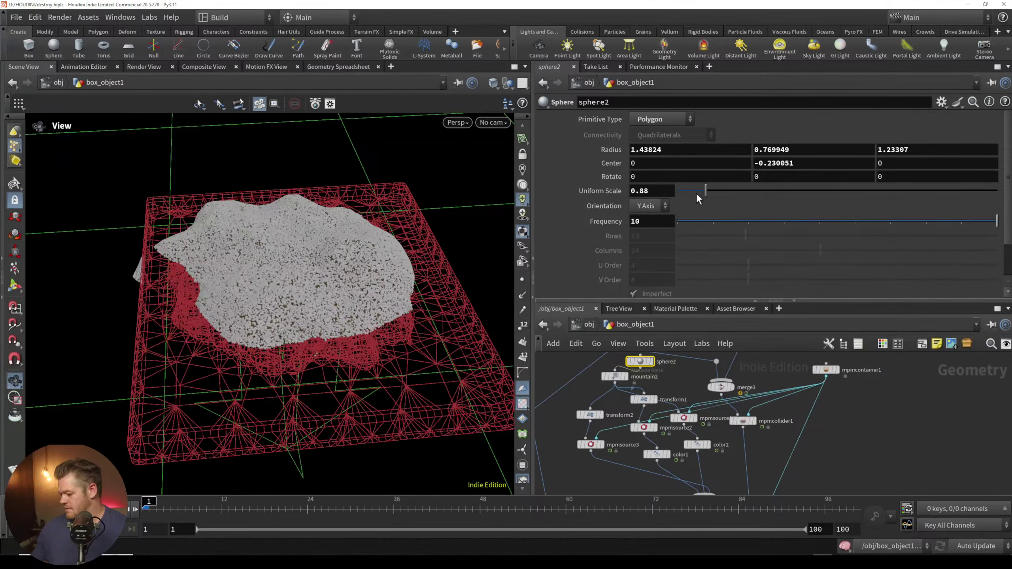
drag(695, 192, 692, 193)
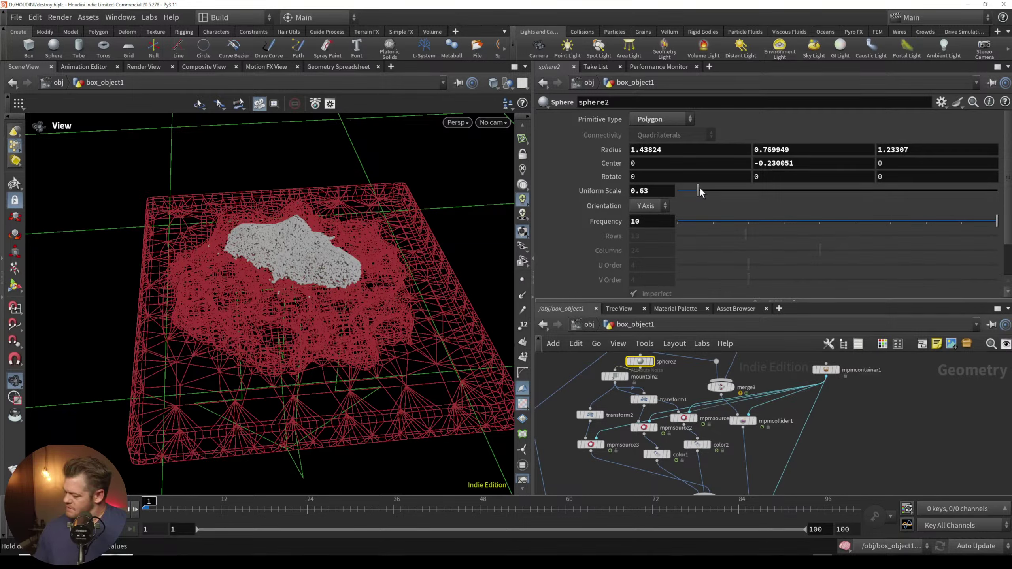
Step: Restore sphere2's Uniform Scale to 1
drag(653, 193, 591, 205)
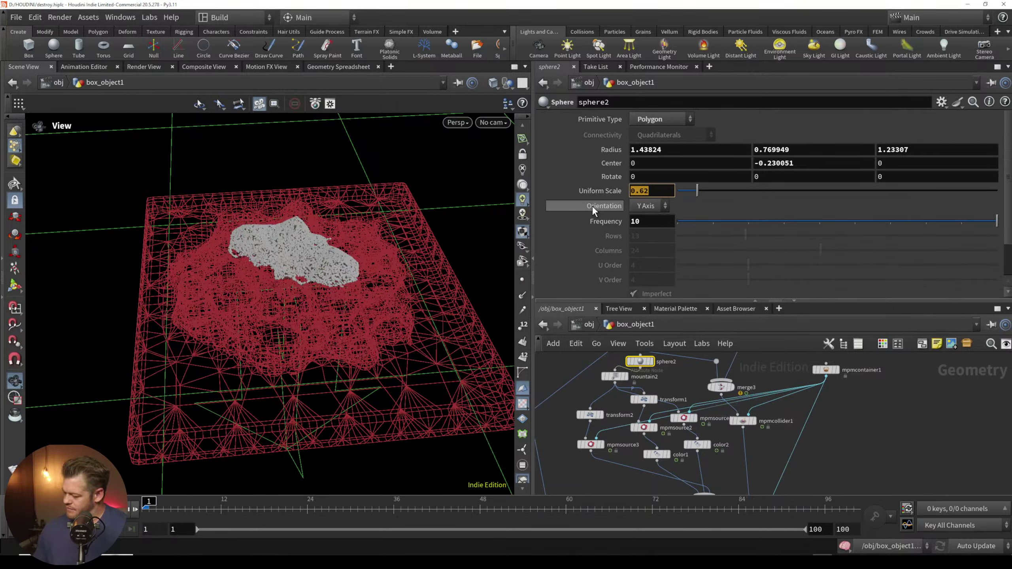
text(1)
key(Return)
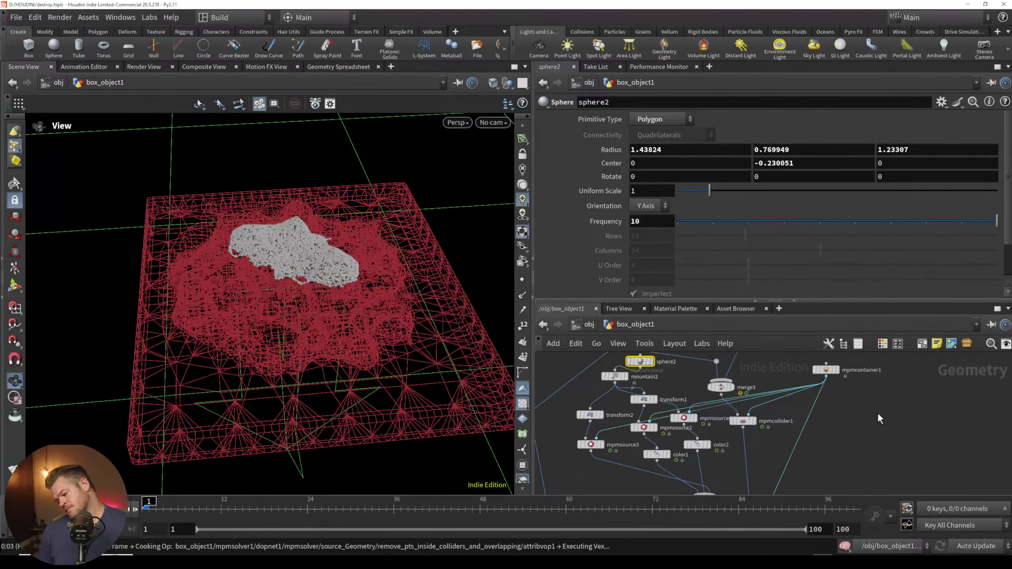
Step: Display merge1 in place of mpmsolver1 and inspect the simulated particles together with the color3 geometry from the side
right_drag(353, 267, 314, 335)
drag(314, 335, 330, 301)
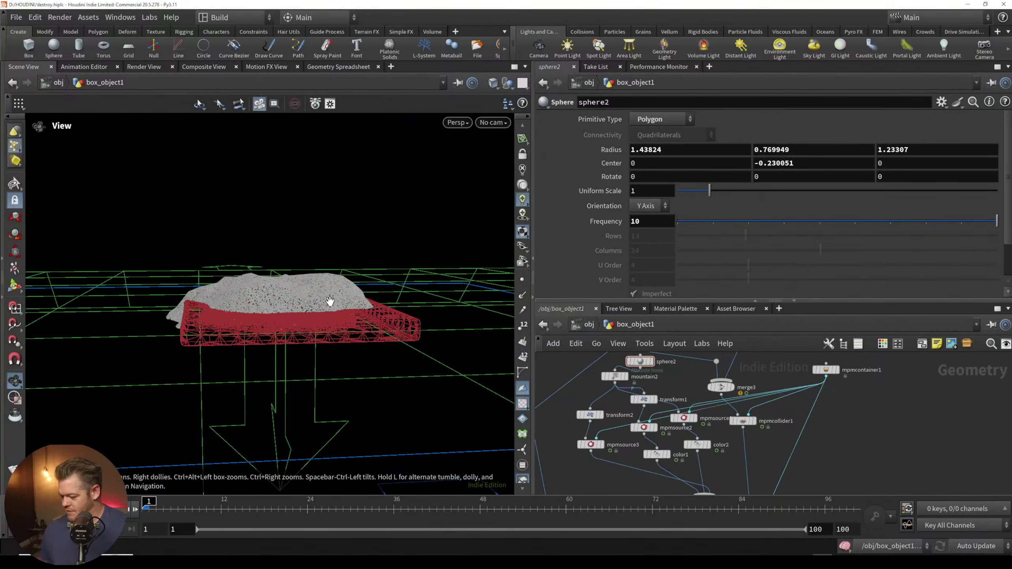
middle_drag(717, 469, 728, 381)
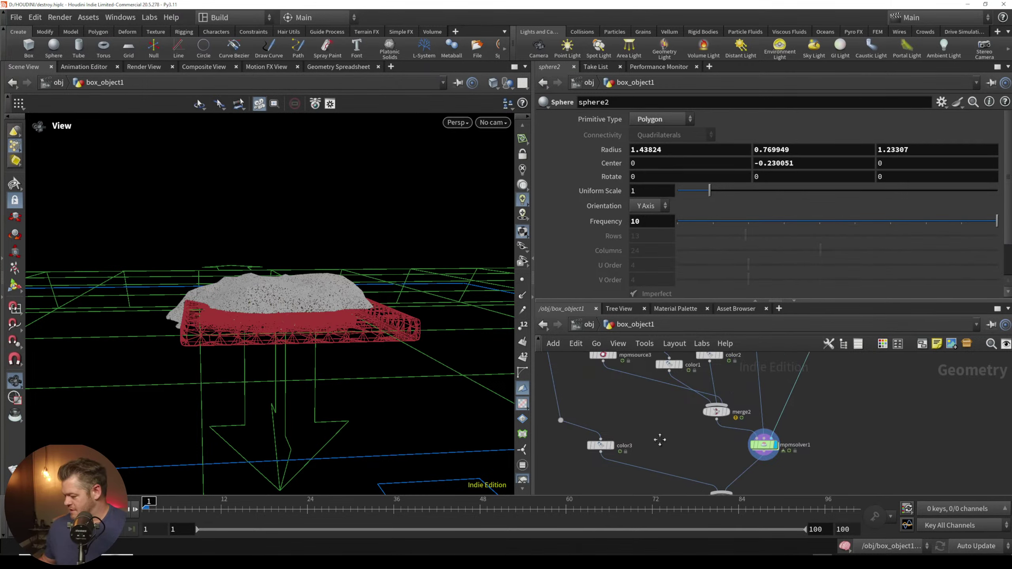
middle_drag(660, 441, 667, 372)
mouse_move(290, 344)
mouse_down()
mouse_move(291, 382)
mouse_move(273, 390)
mouse_move(284, 359)
mouse_up()
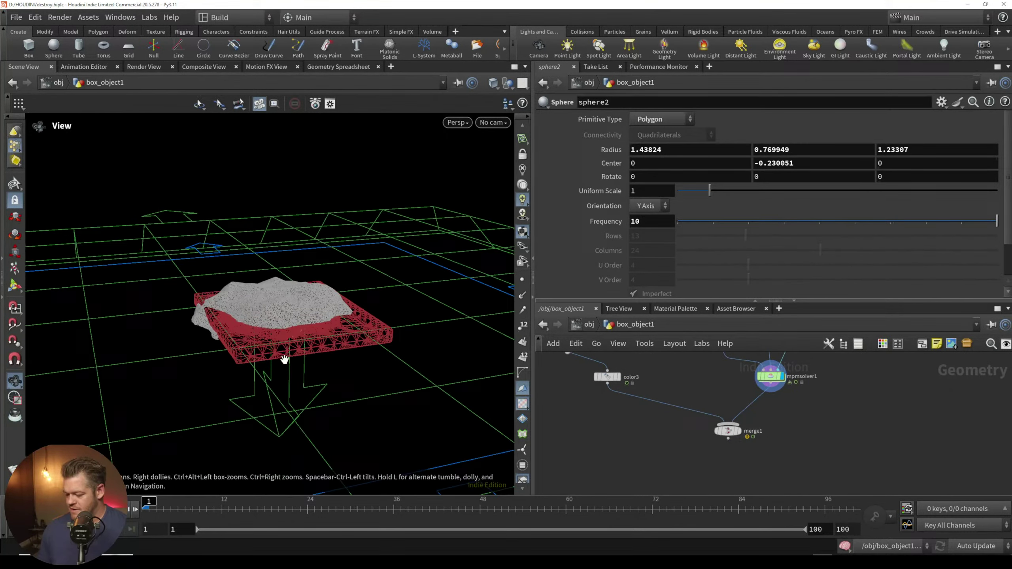
click(740, 430)
click(729, 431)
right_drag(289, 354, 290, 356)
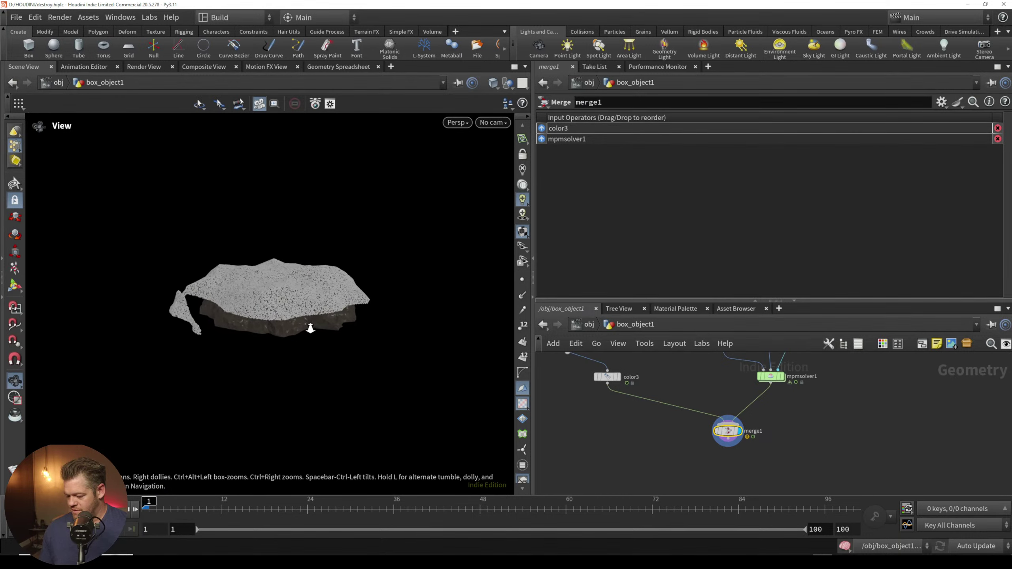
mouse_move(287, 362)
mouse_down()
mouse_move(290, 324)
mouse_move(311, 286)
mouse_move(296, 348)
mouse_up()
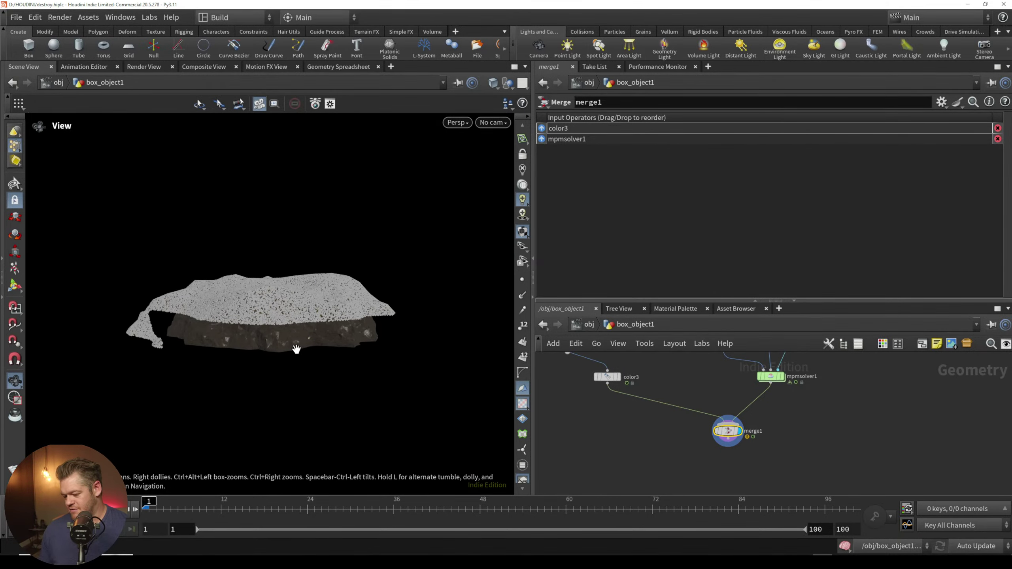
Step: Delete the unused dopnet1 and the disconnected nodes beside the outside null from the network
scroll(739, 454, down, 8)
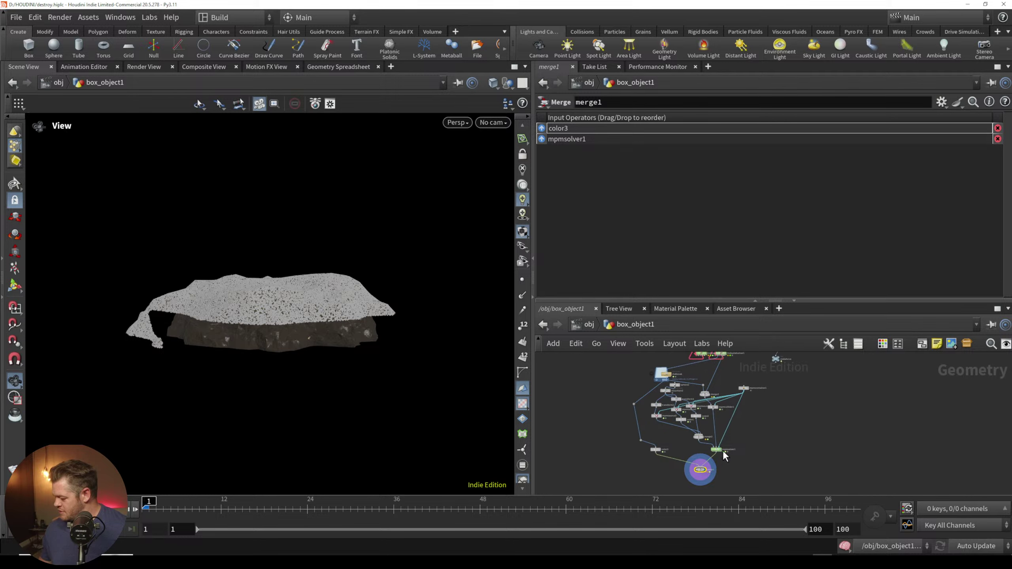
mouse_move(744, 421)
right_down()
mouse_move(759, 411)
mouse_move(737, 415)
right_up()
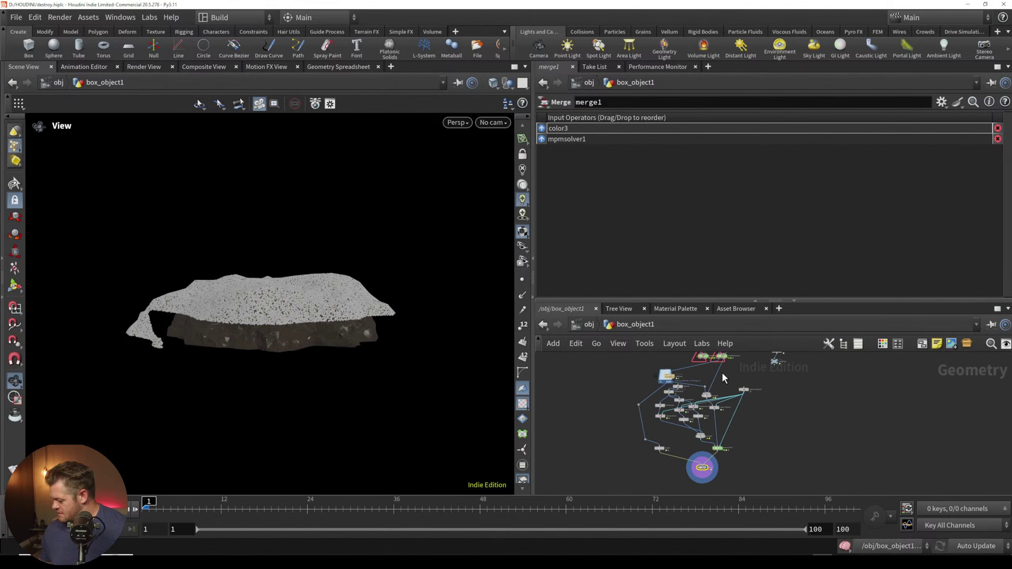
middle_drag(755, 362, 692, 381)
drag(691, 386, 708, 380)
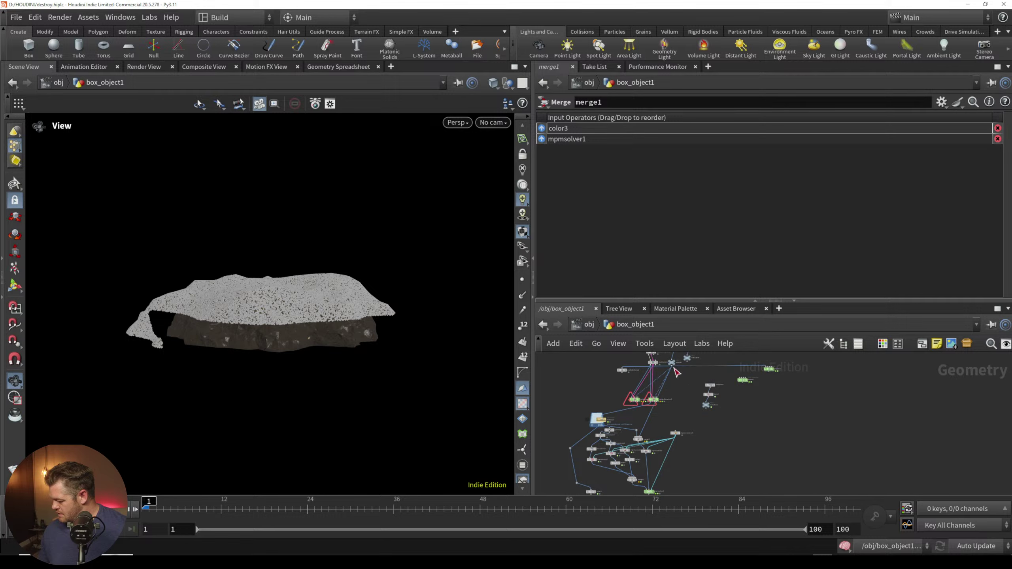
click(769, 369)
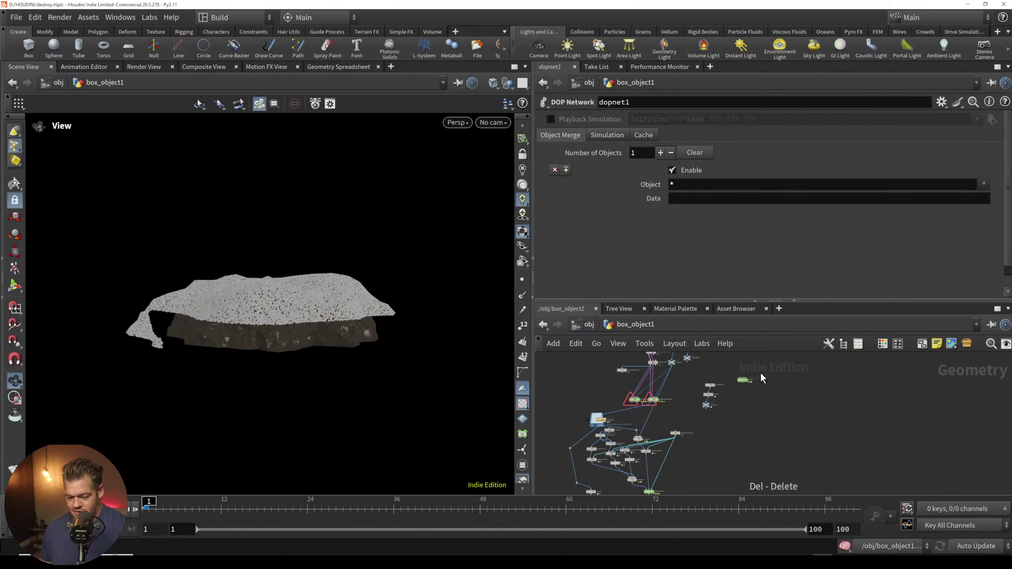
drag(787, 370, 698, 409)
key(Delete)
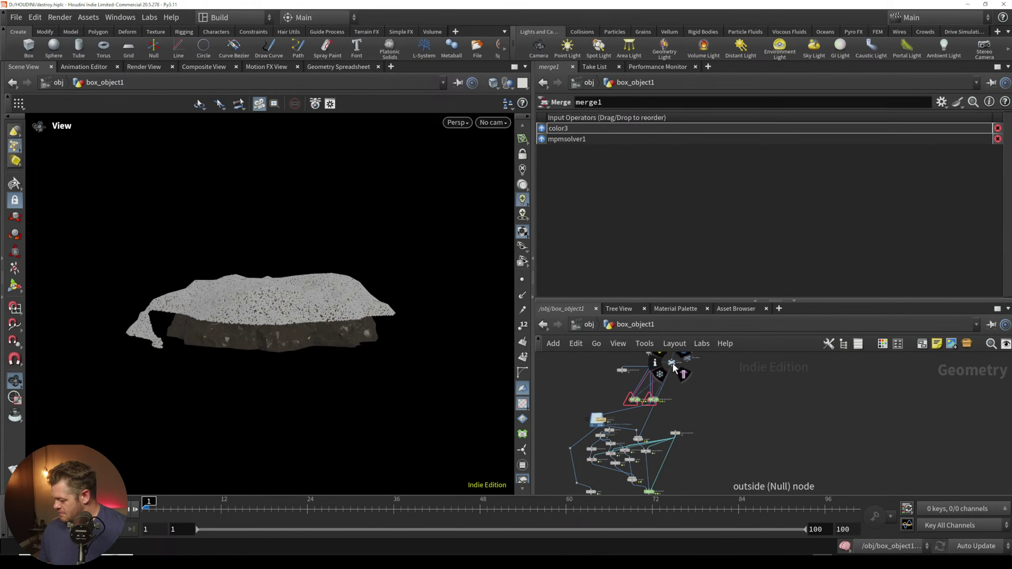
Step: Reposition the outside null and merge1 clear of the other nodes, and wire outside into merge1 as an additional input
drag(672, 363, 704, 382)
middle_drag(732, 426, 692, 384)
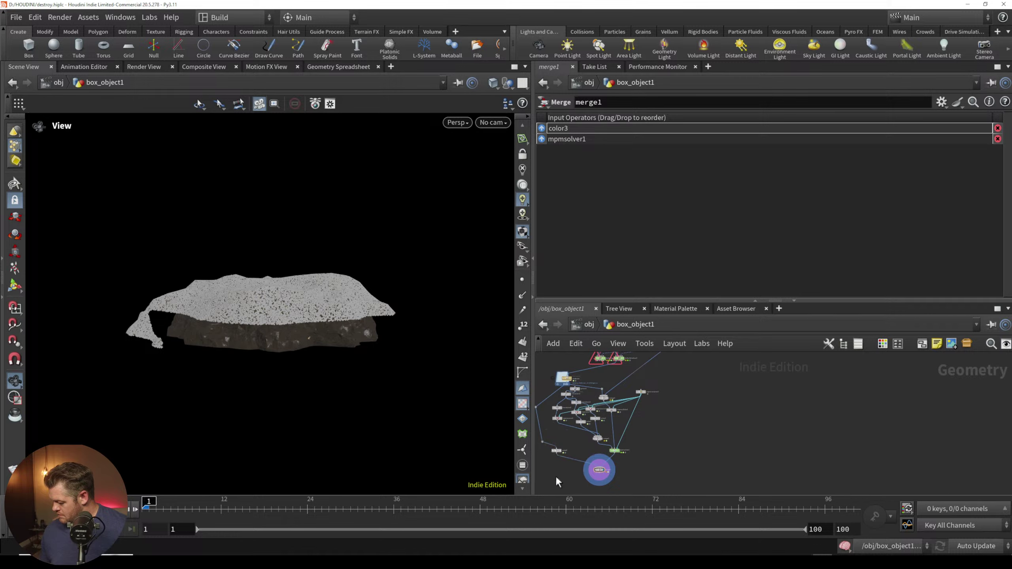
drag(600, 473, 664, 480)
middle_drag(695, 391, 660, 406)
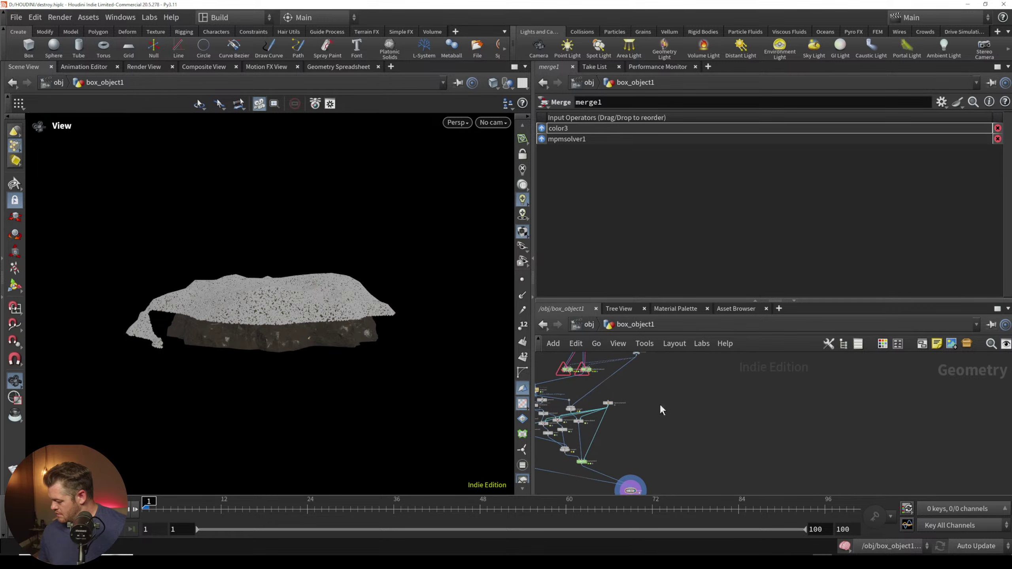
click(637, 358)
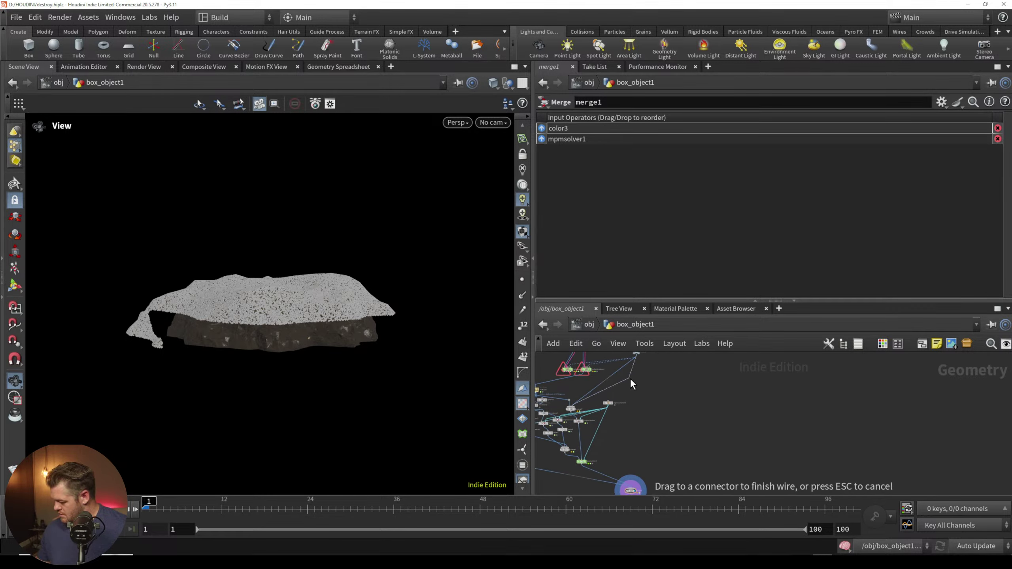
click(634, 476)
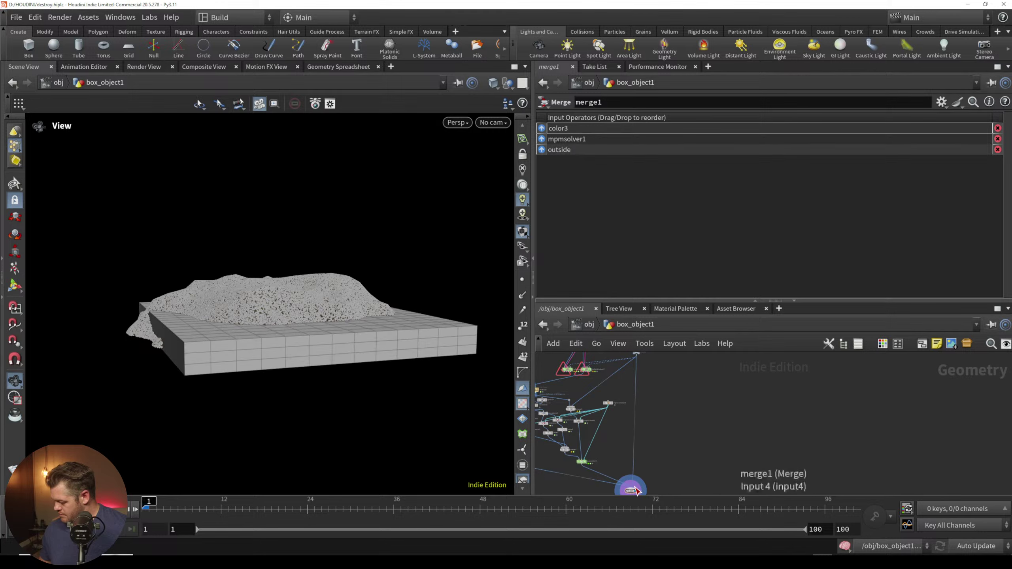
drag(294, 350, 316, 343)
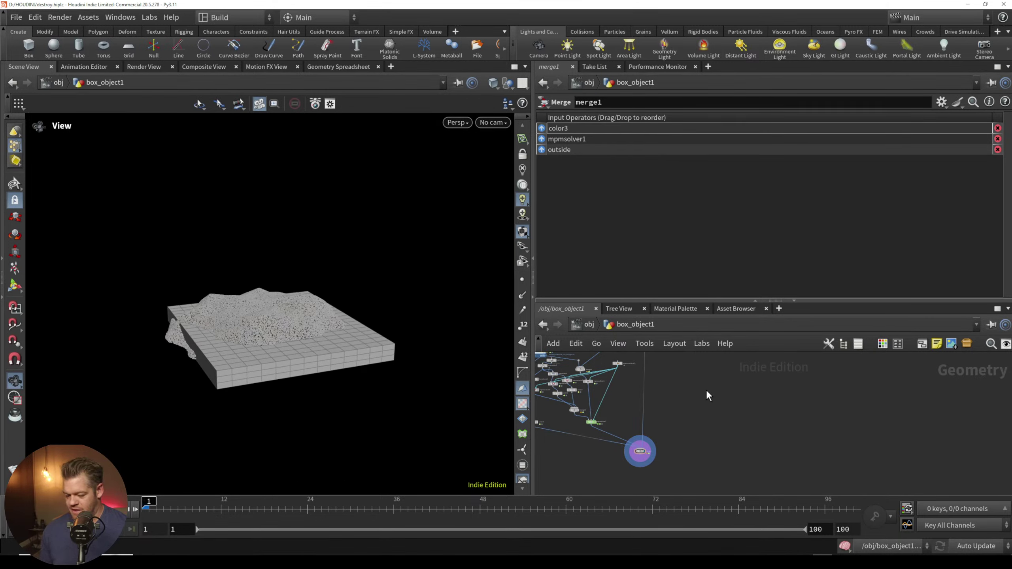
Step: Launch a flipbook render of frames 1 to 100, then reposition and enlarge the MPlay window
key(Tab)
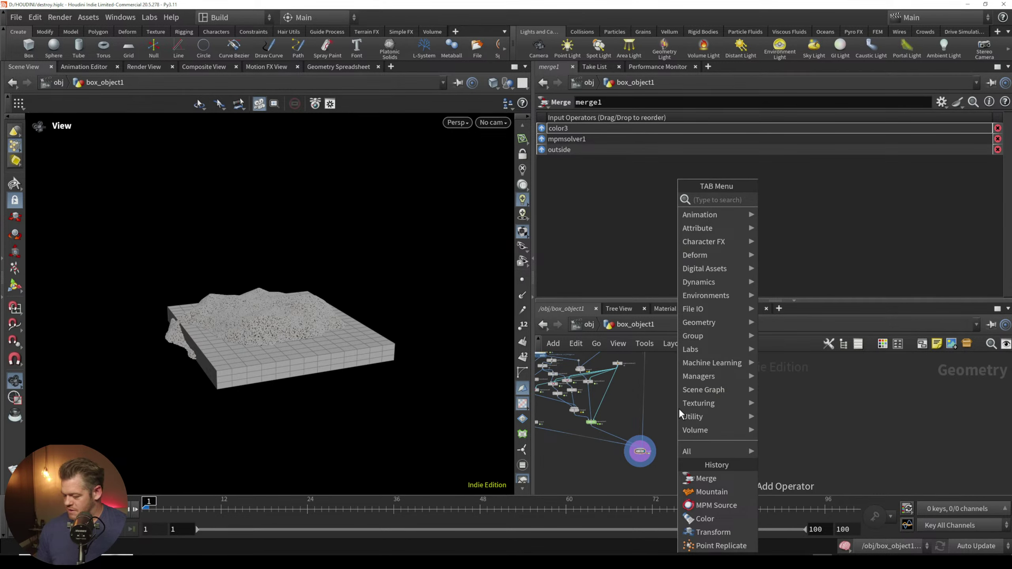
click(570, 467)
click(14, 471)
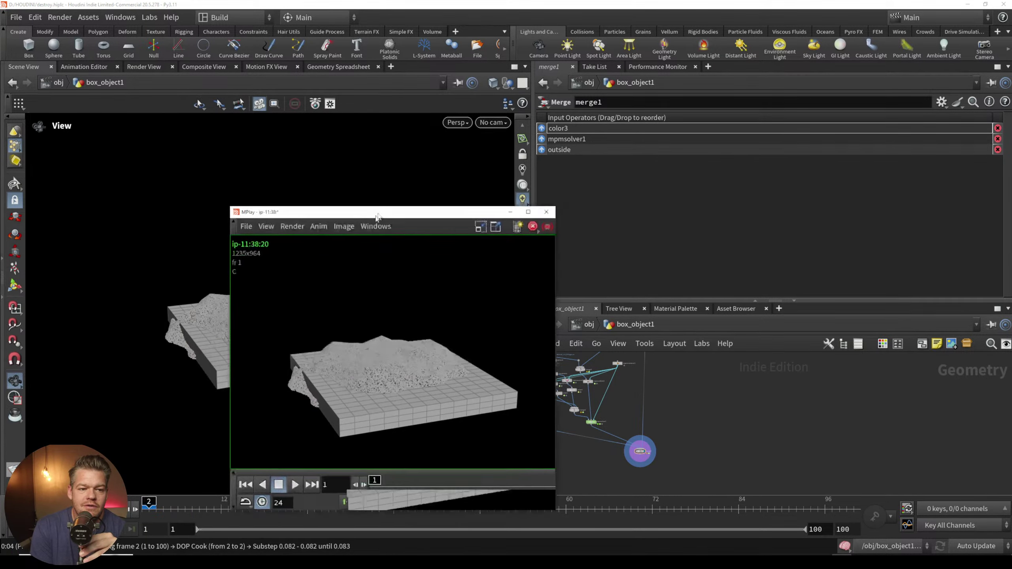
drag(381, 223, 444, 125)
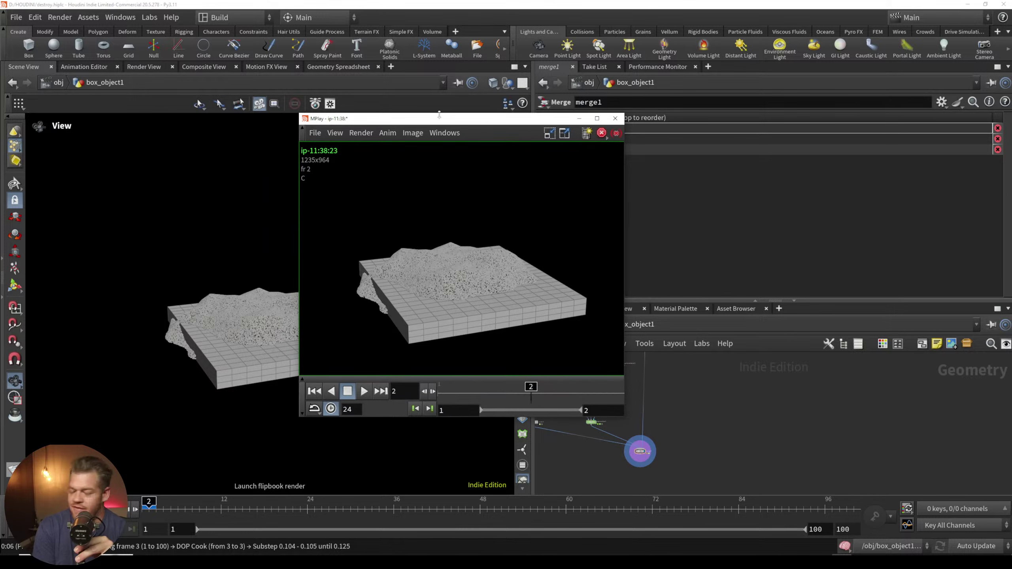
drag(299, 114, 36, 18)
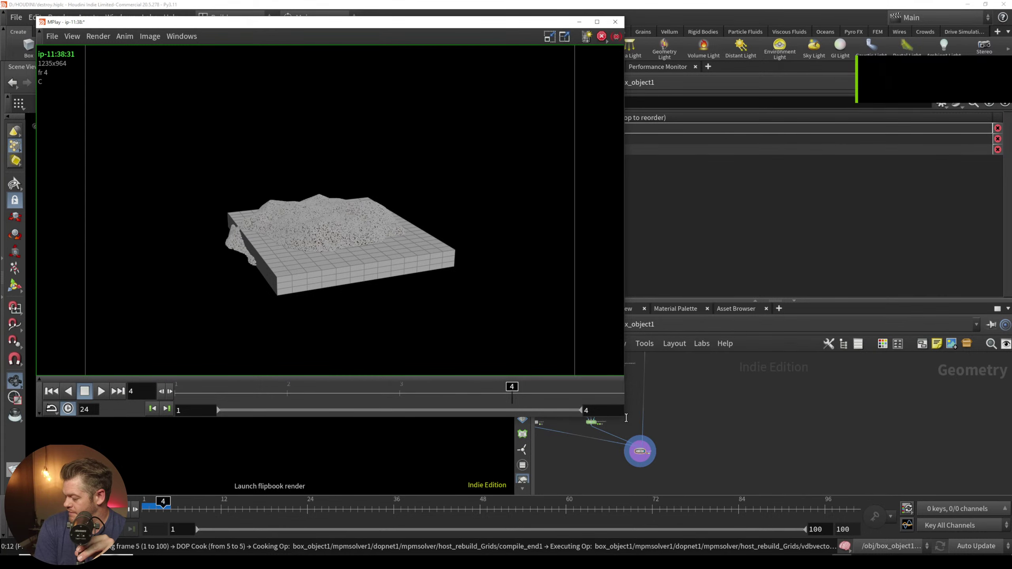
drag(626, 388, 761, 418)
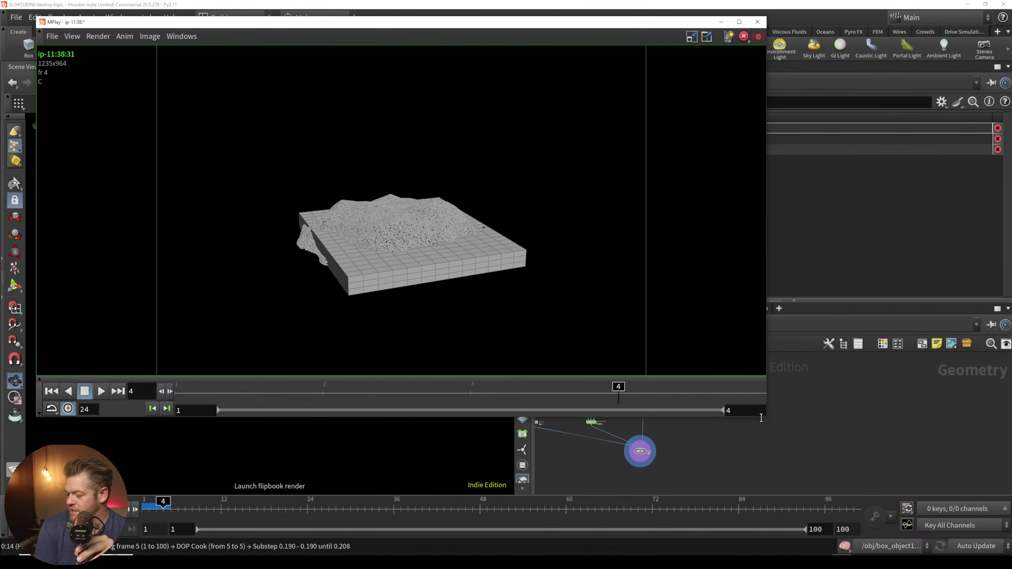